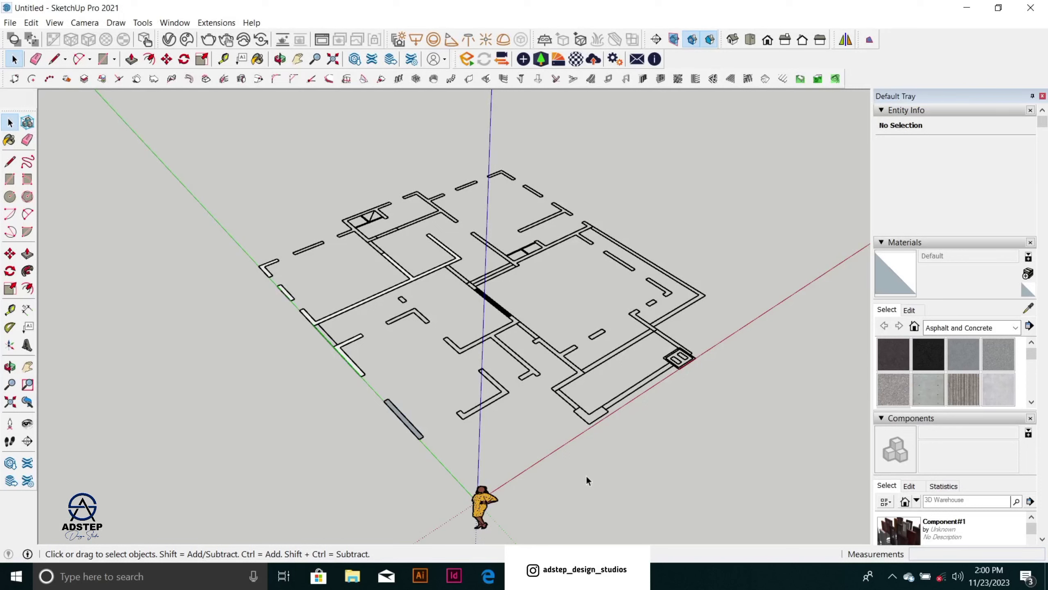
scroll(503, 328, up, 2)
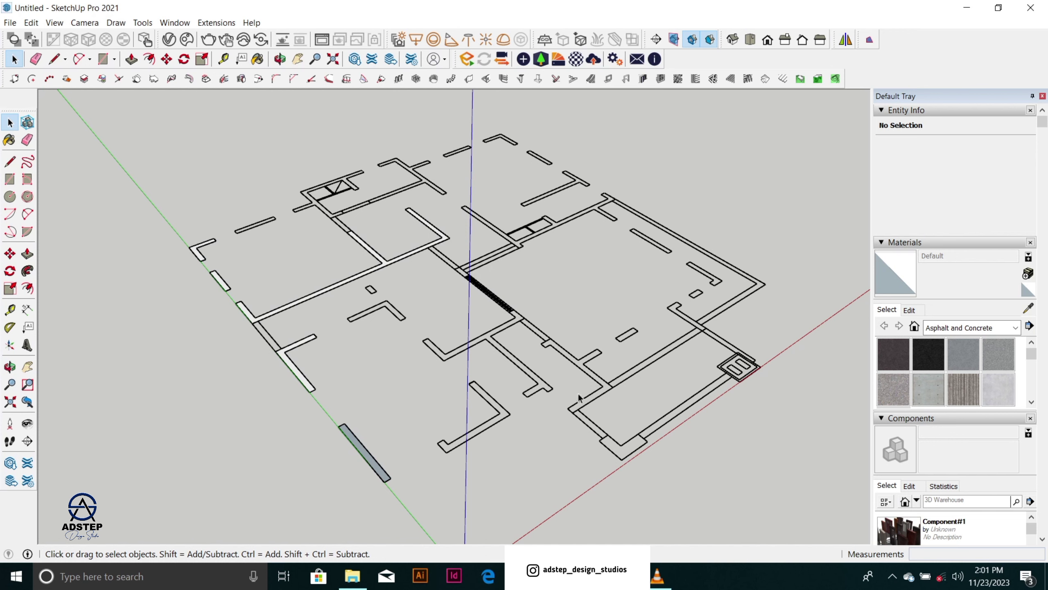
scroll(403, 248, down, 5)
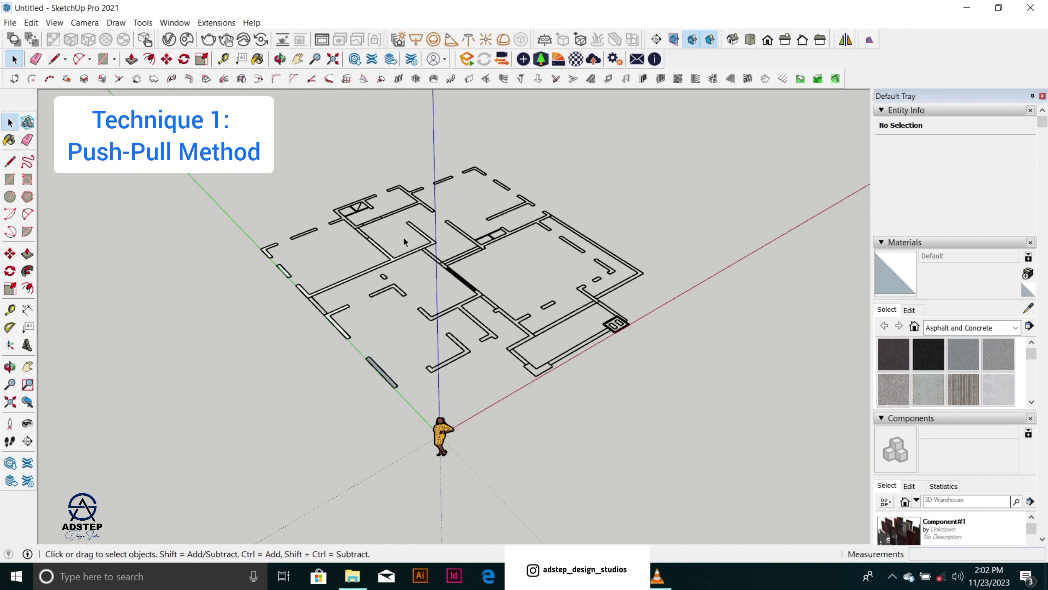
scroll(405, 256, up, 2)
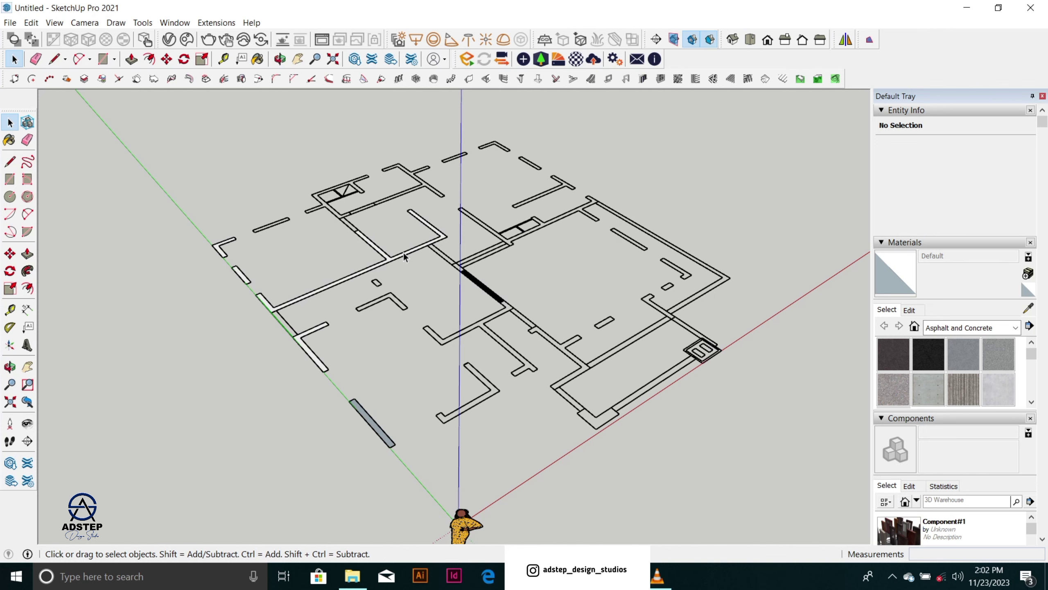
scroll(468, 326, down, 5)
scroll(474, 293, up, 6)
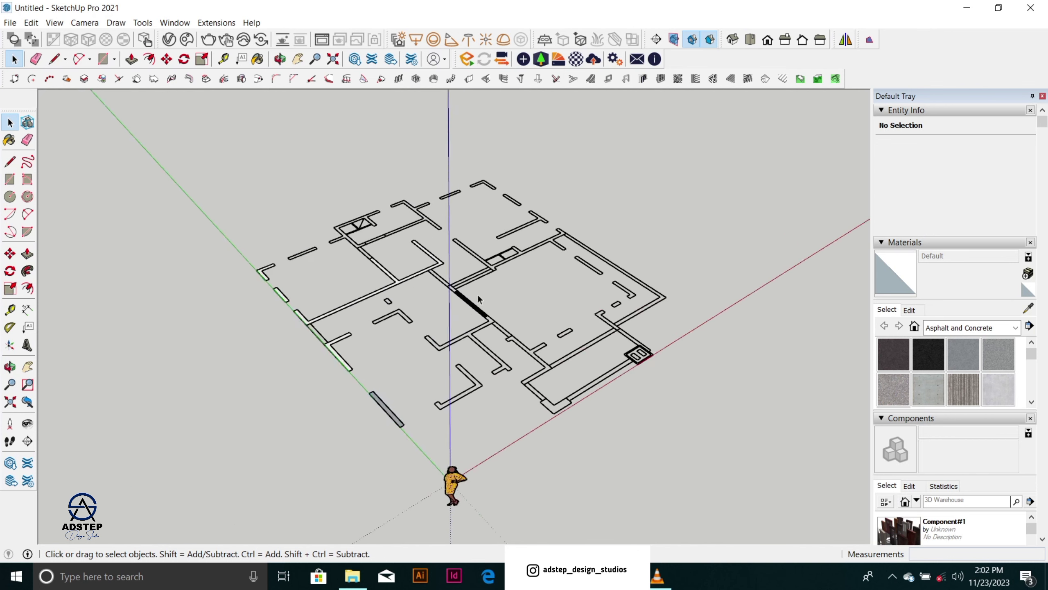
scroll(476, 262, down, 4)
middle_drag(502, 287, 186, 296)
scroll(668, 282, up, 3)
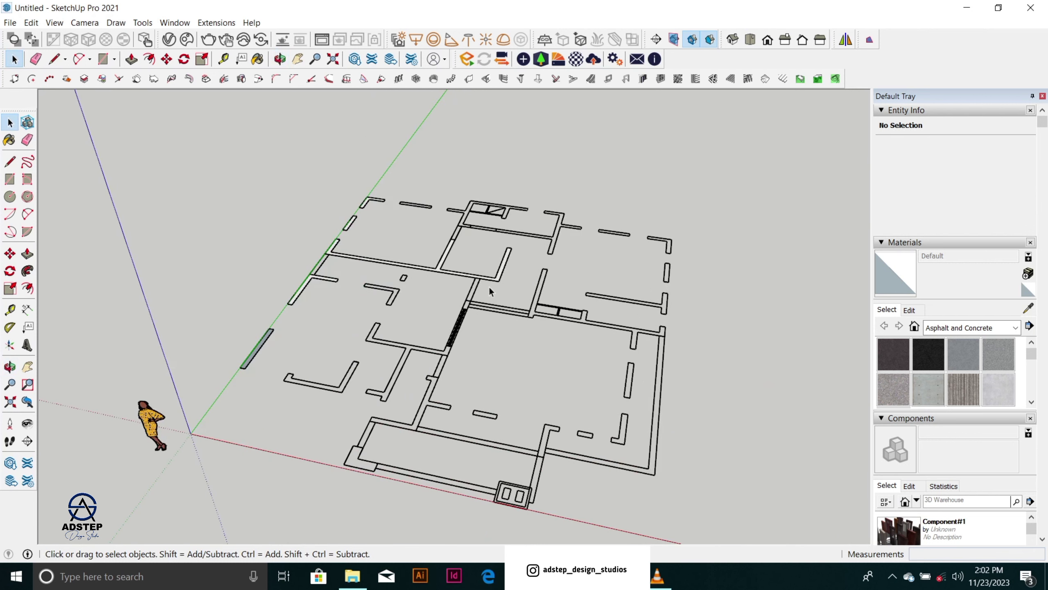
scroll(478, 266, down, 4)
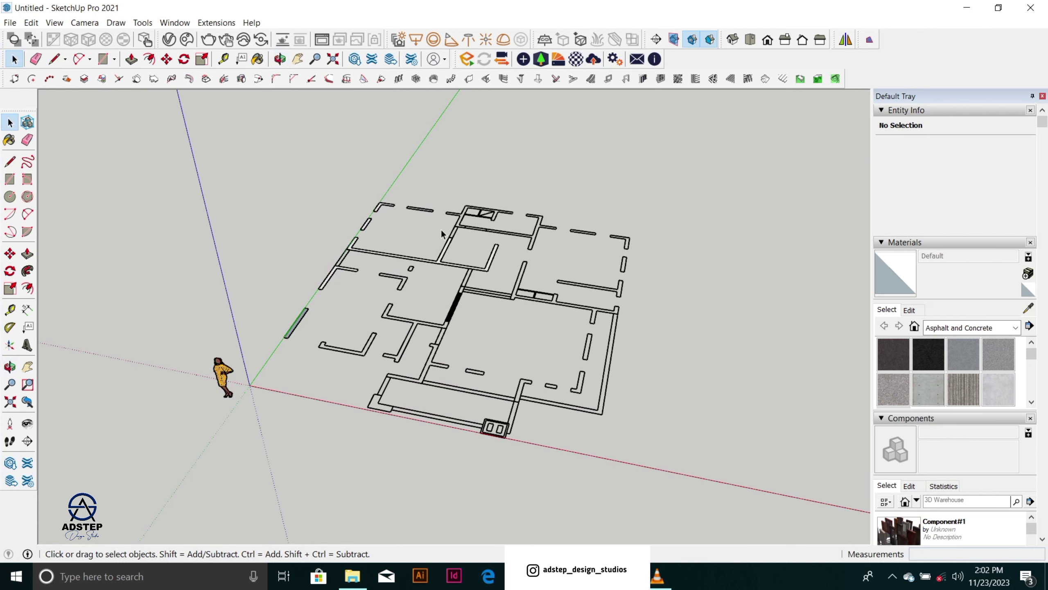
scroll(474, 266, up, 2)
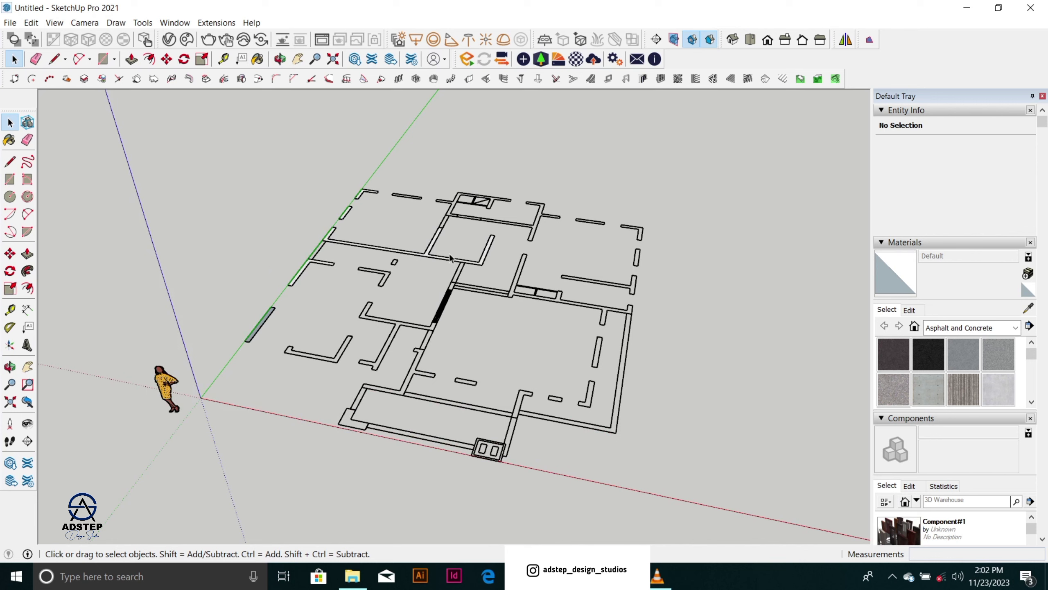
scroll(413, 214, down, 3)
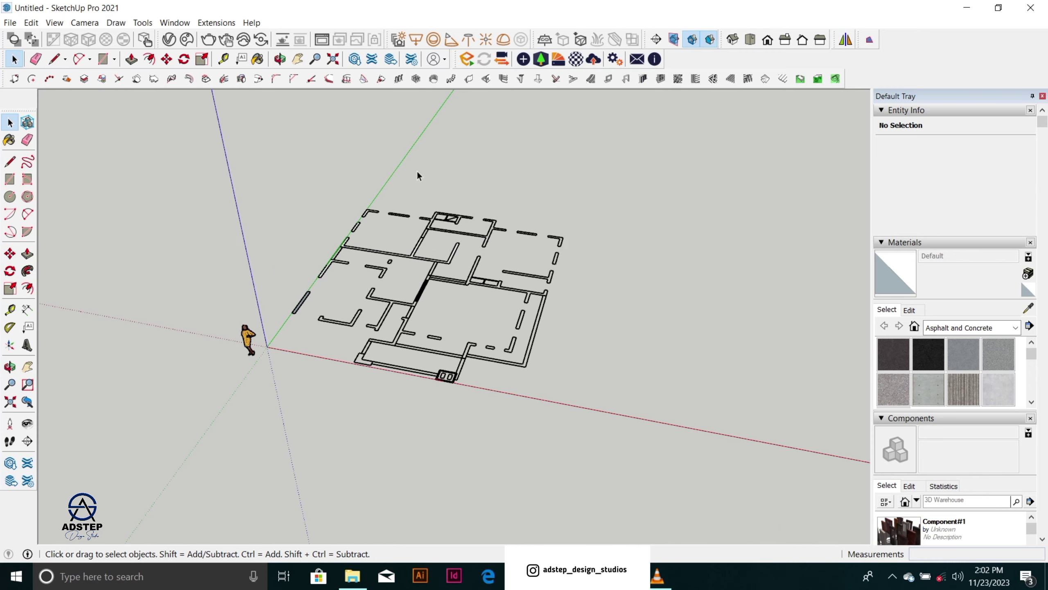
scroll(429, 236, up, 3)
scroll(432, 240, up, 4)
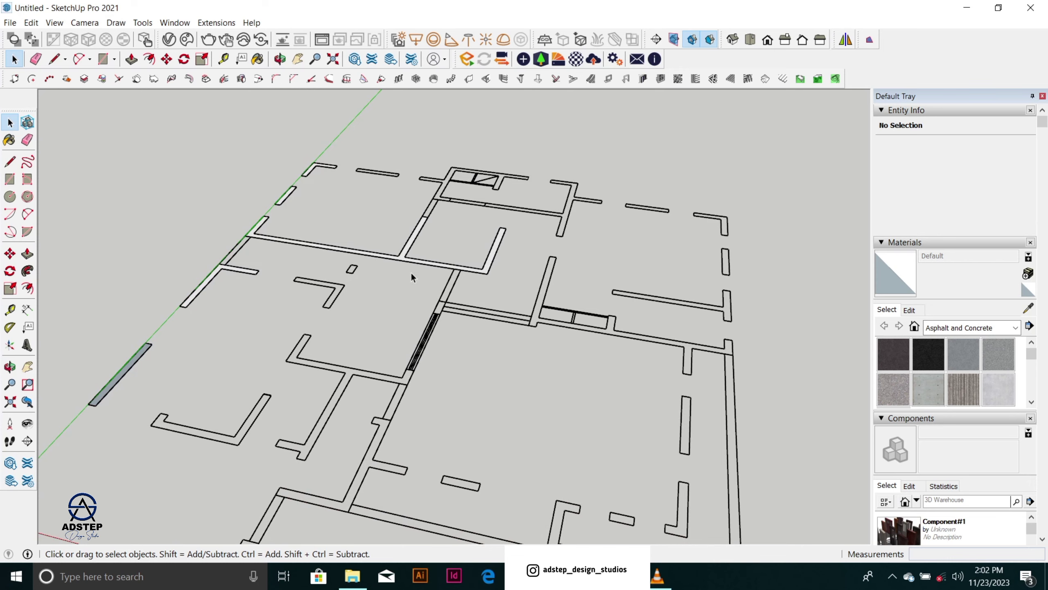
scroll(411, 276, down, 6)
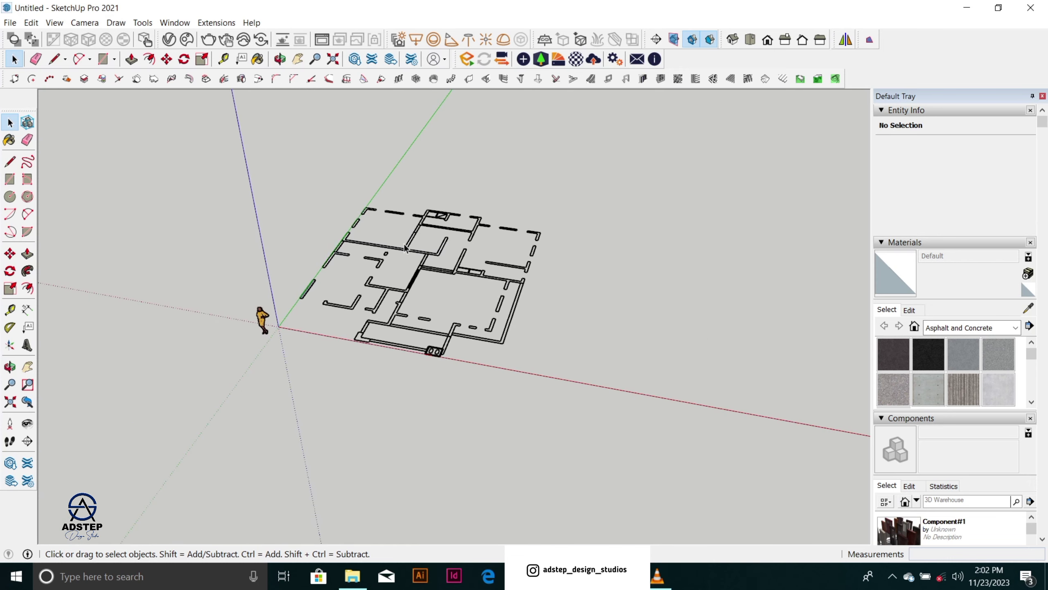
Step: Copy the floor plan component into empty space well away from the original and clear the selection
scroll(407, 260, up, 6)
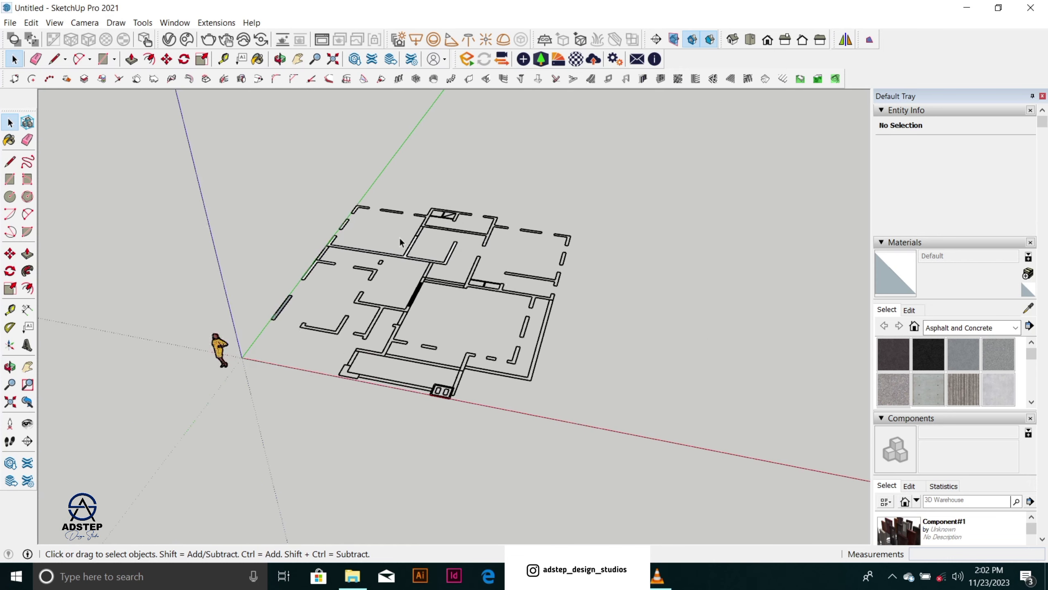
click(424, 256)
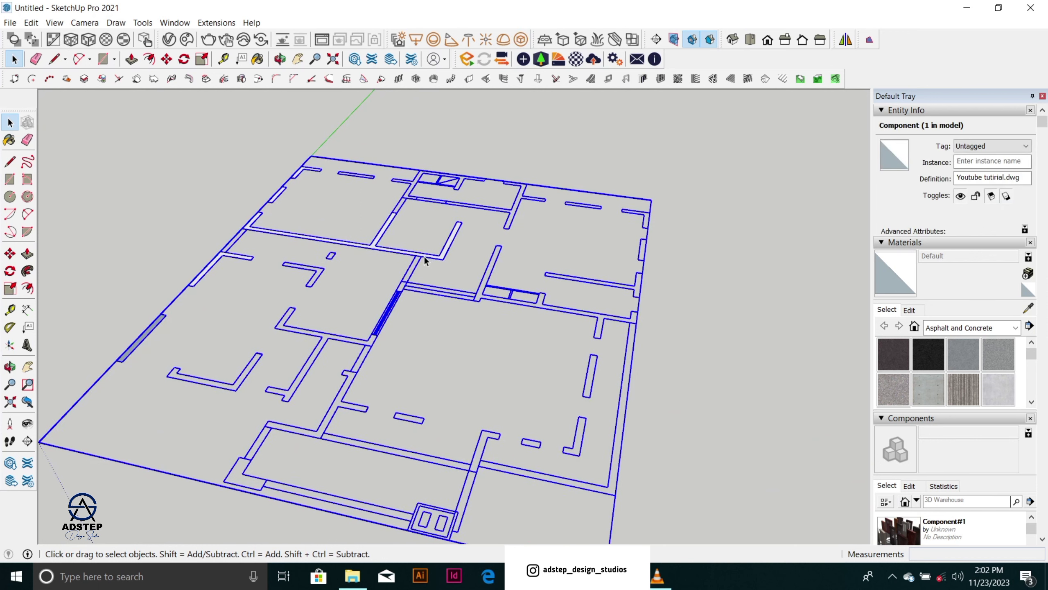
key(m)
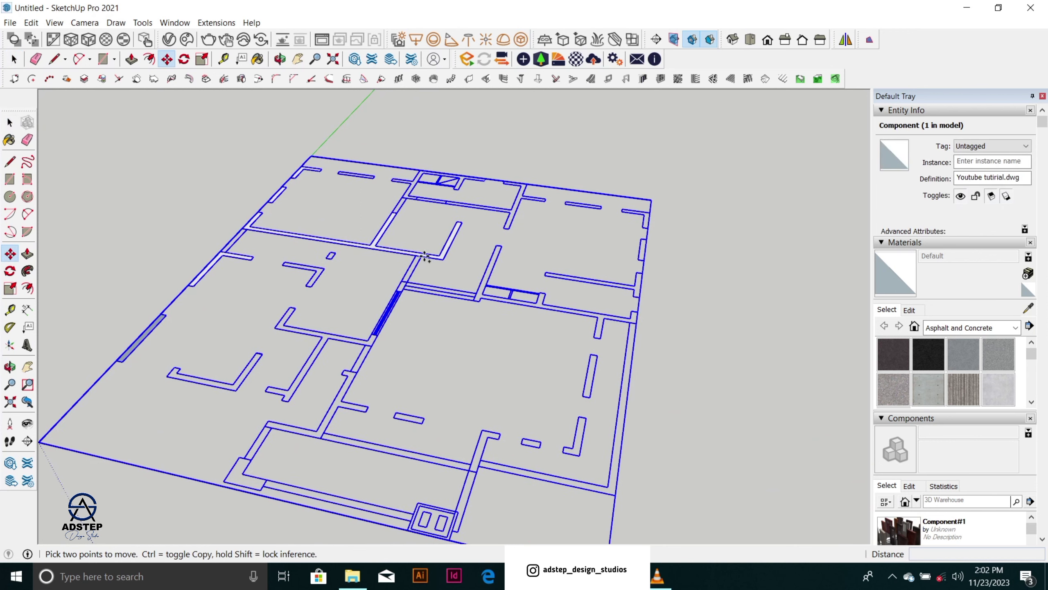
key(ctrl)
click(425, 255)
scroll(309, 294, down, 5)
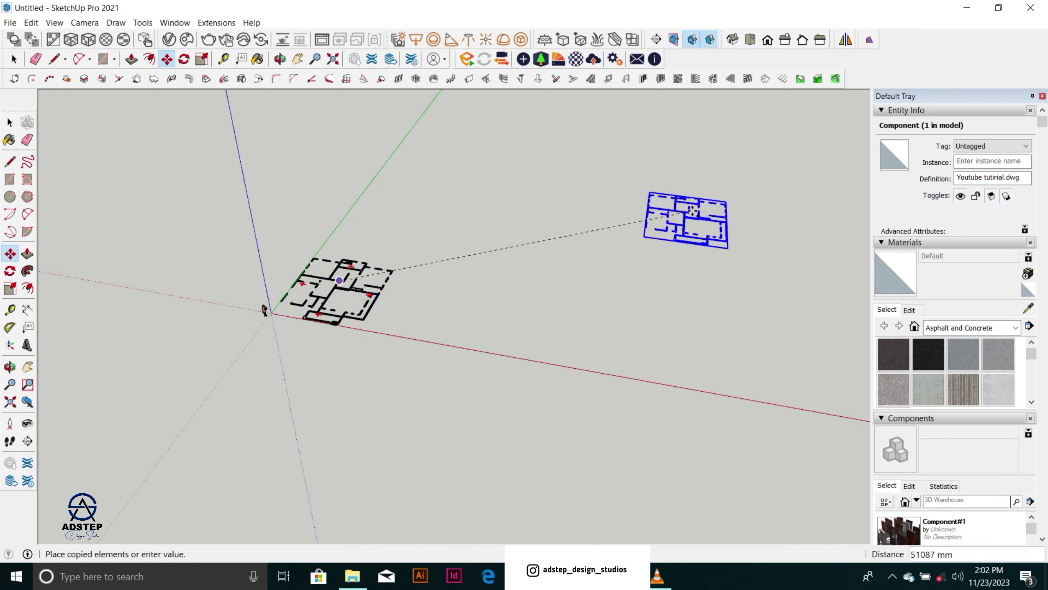
click(749, 206)
scroll(748, 207, up, 5)
scroll(745, 205, up, 3)
middle_drag(681, 322, 742, 264)
scroll(571, 274, up, 3)
key(space)
click(689, 183)
scroll(483, 268, down, 2)
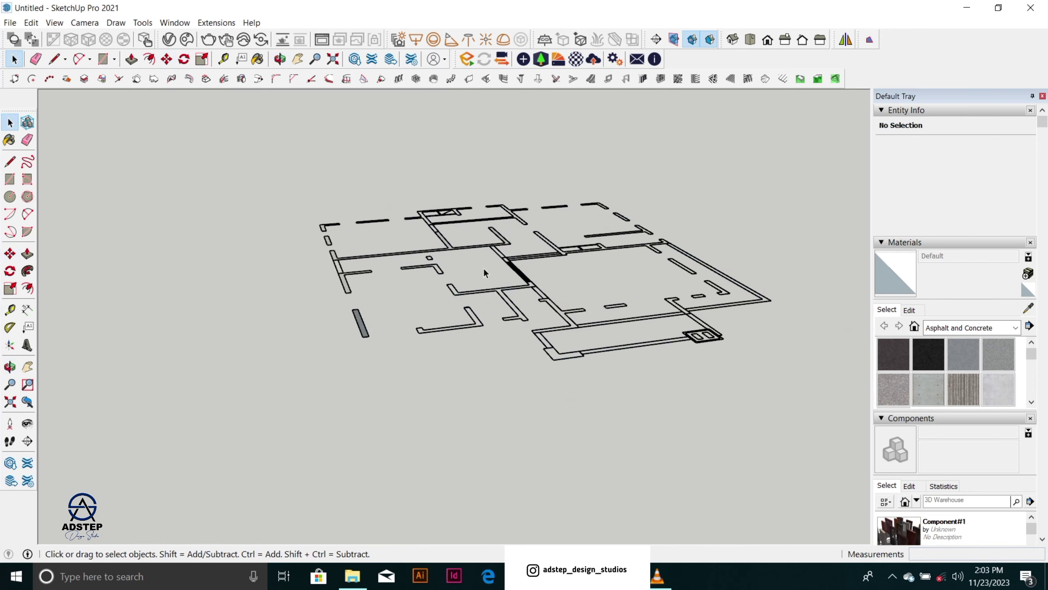
Step: Open the copied floor plan component for editing
middle_drag(483, 270, 614, 300)
scroll(491, 302, up, 3)
scroll(498, 304, down, 1)
scroll(500, 306, down, 2)
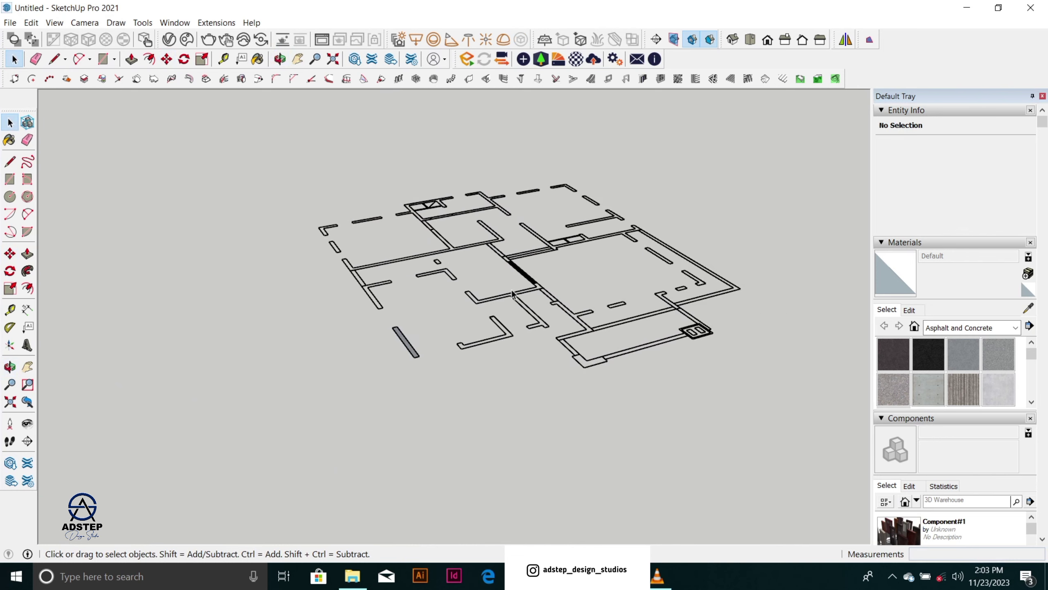
click(508, 298)
scroll(482, 304, up, 3)
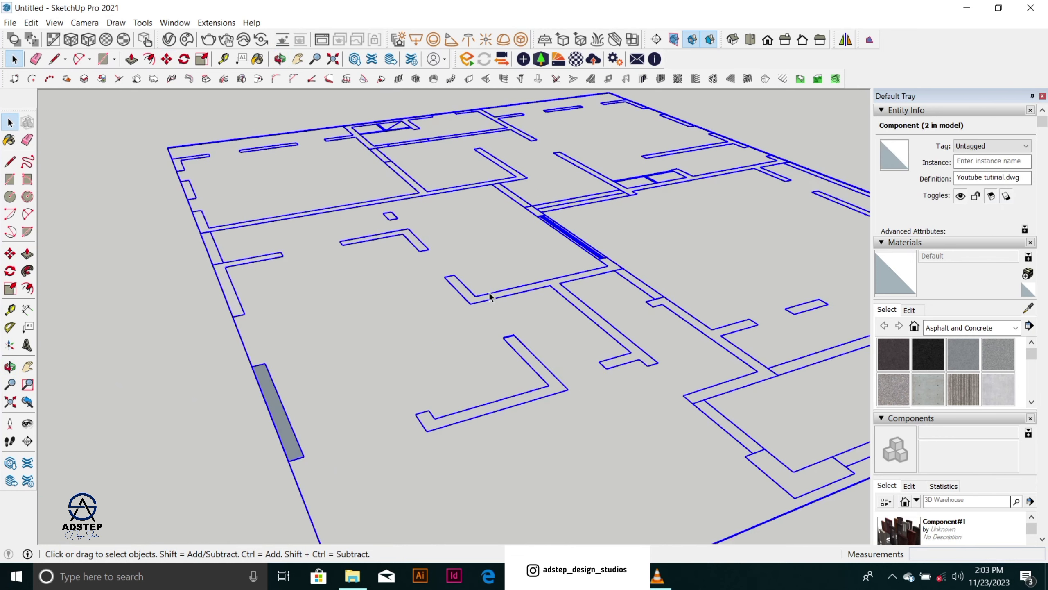
scroll(490, 296, down, 5)
scroll(480, 302, up, 5)
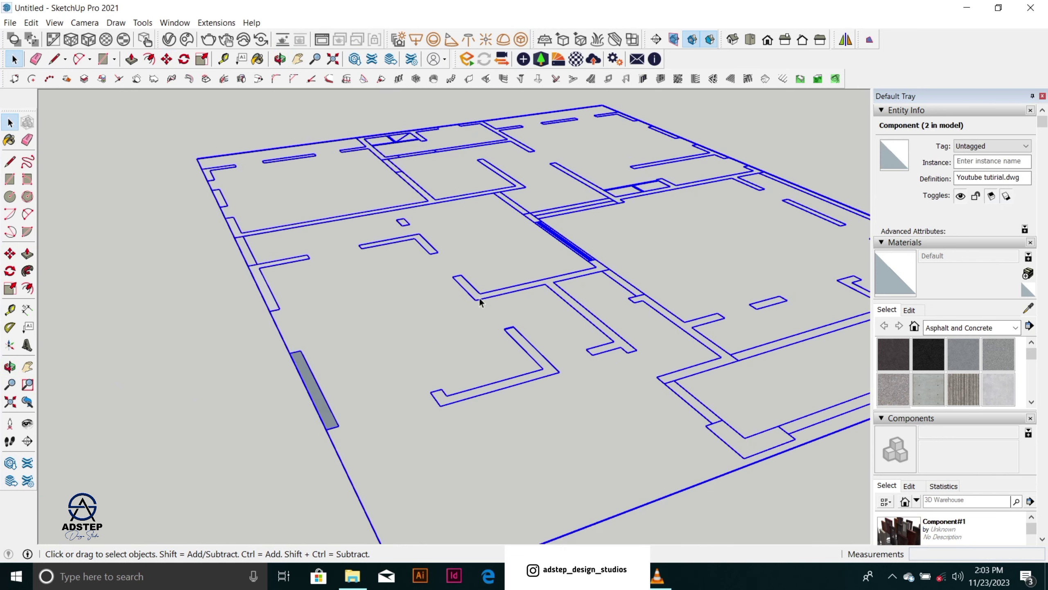
scroll(480, 301, up, 2)
double_click(485, 292)
scroll(486, 294, down, 4)
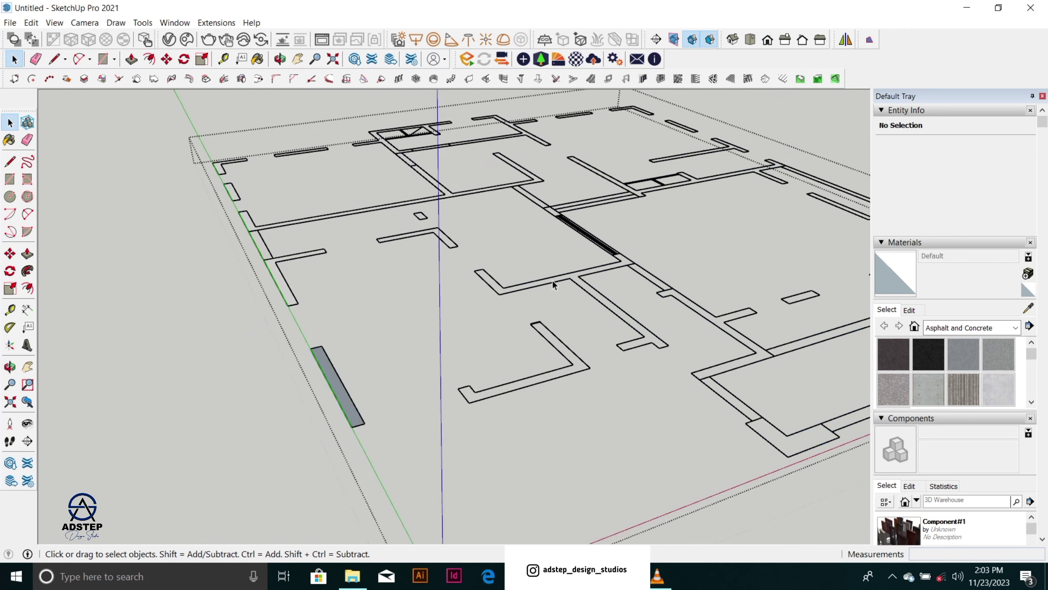
Step: Trace the short end and the 1200 mm inner edge of the opening in the outer wall along the green axis to create its face
scroll(351, 294, up, 5)
scroll(287, 233, up, 3)
scroll(379, 395, down, 3)
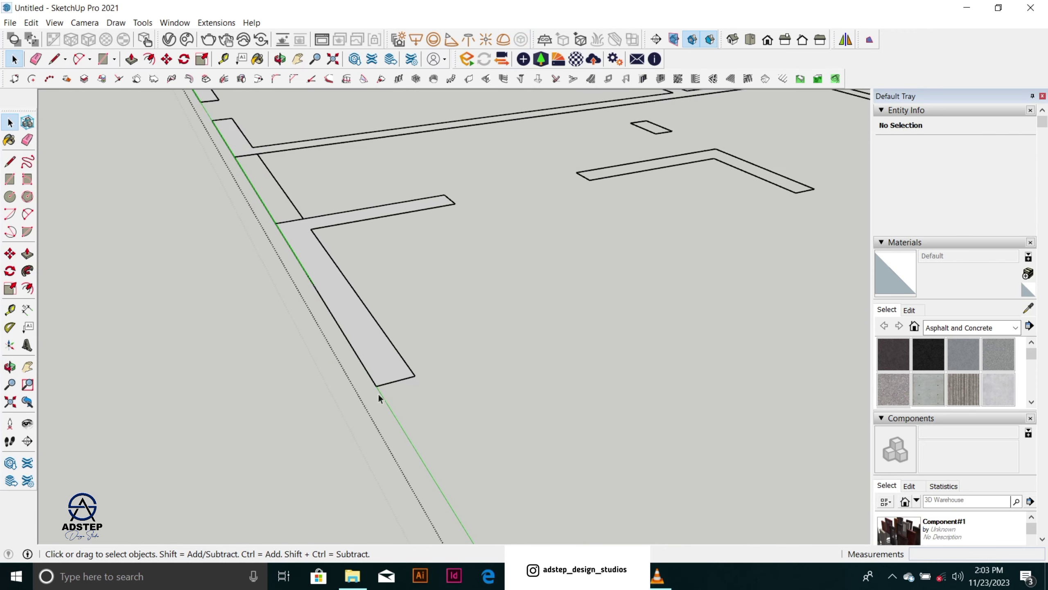
scroll(308, 250, up, 3)
scroll(330, 269, up, 2)
scroll(493, 495, down, 4)
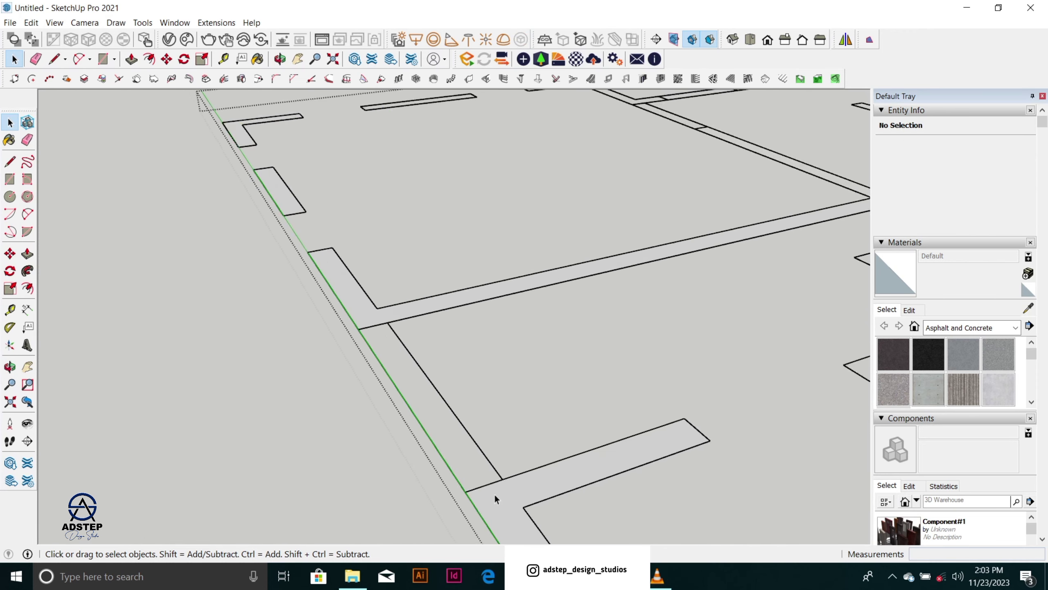
scroll(483, 412, up, 2)
scroll(457, 404, up, 5)
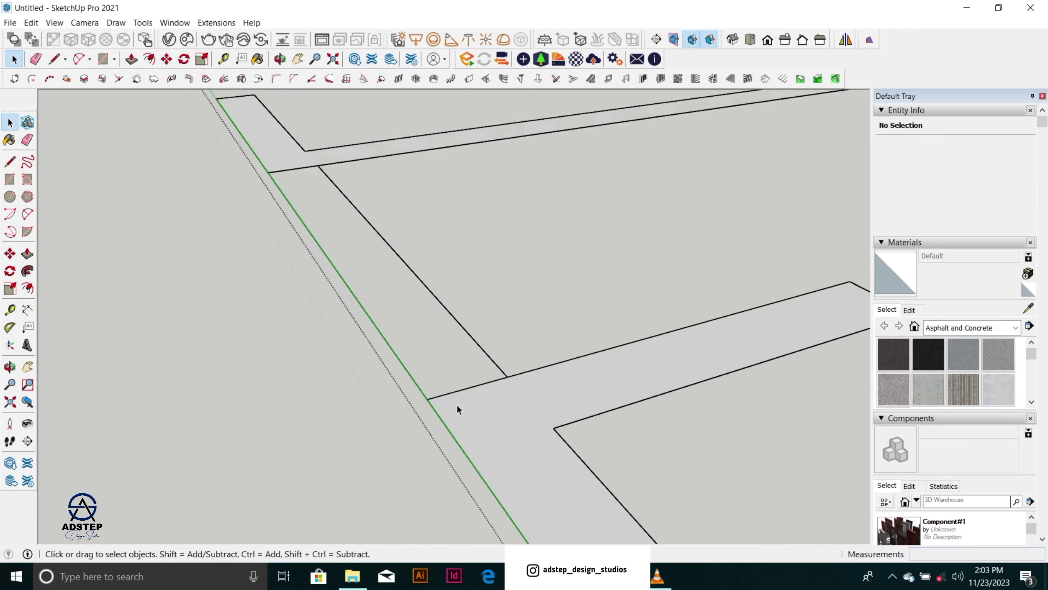
key(l)
click(402, 394)
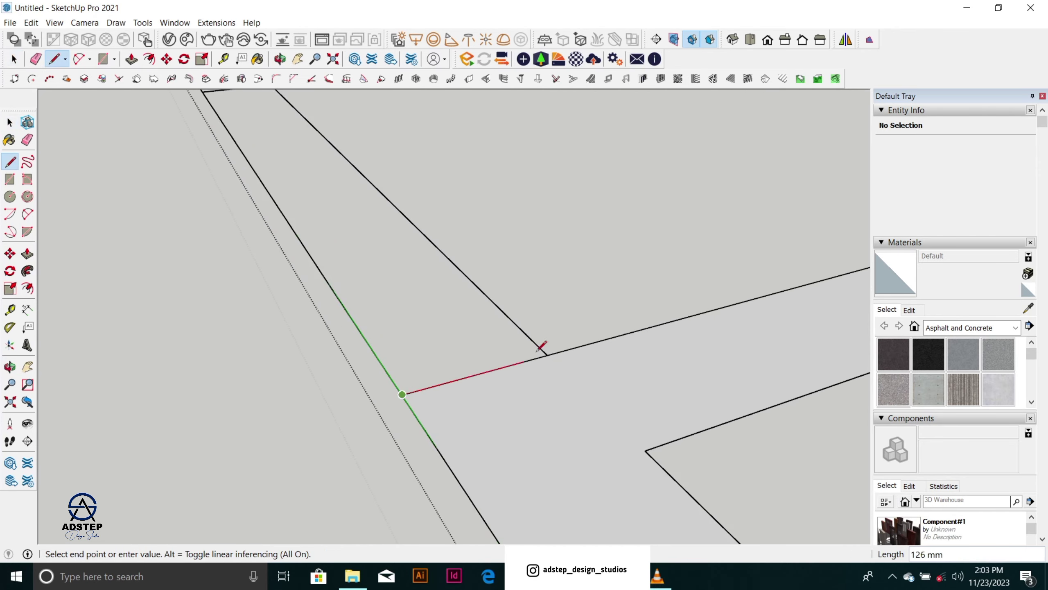
scroll(534, 433, down, 1)
scroll(531, 412, down, 2)
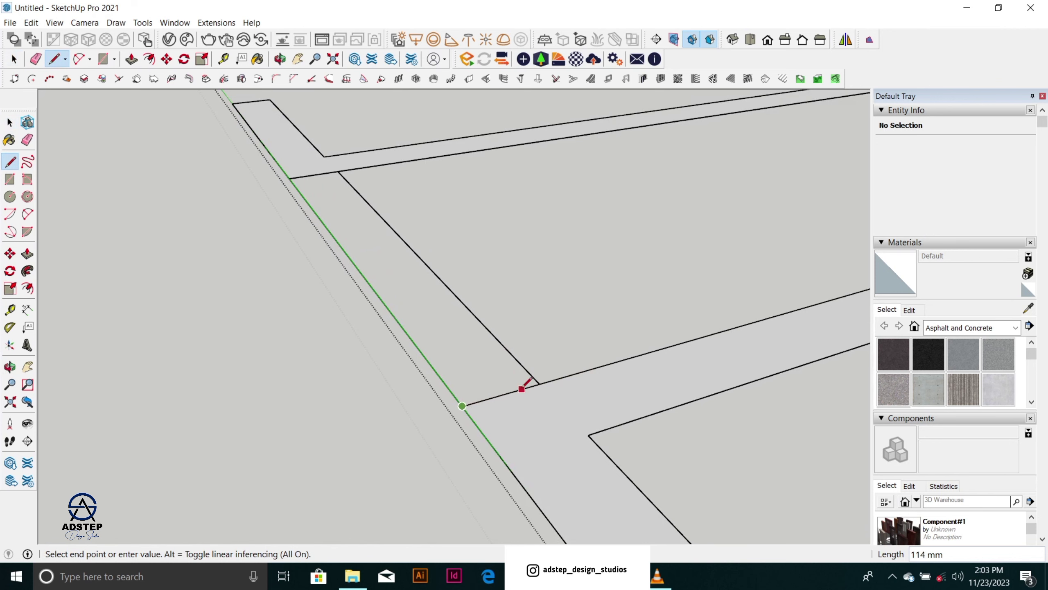
click(539, 384)
click(539, 383)
click(339, 170)
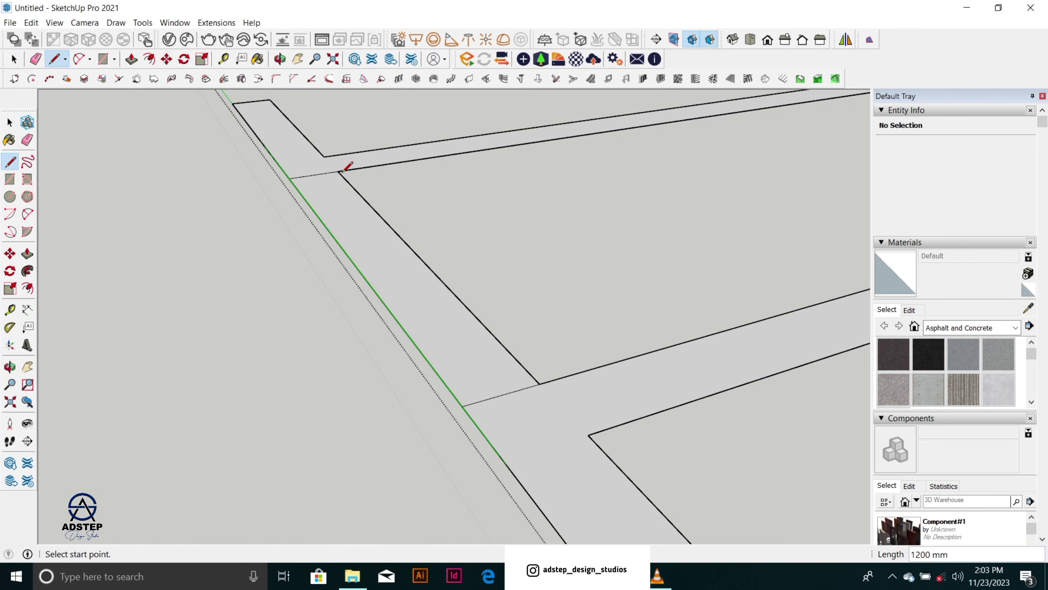
Step: Trace the short end of the isolated wall segment on the rear side to fill it with a face
scroll(491, 417, down, 4)
scroll(388, 225, up, 8)
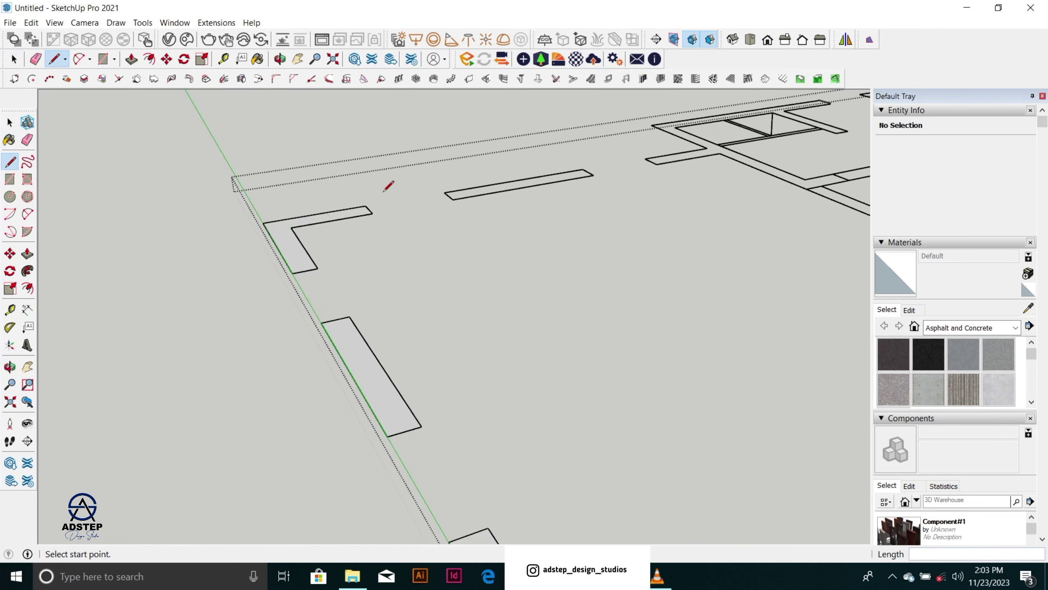
scroll(456, 187, up, 5)
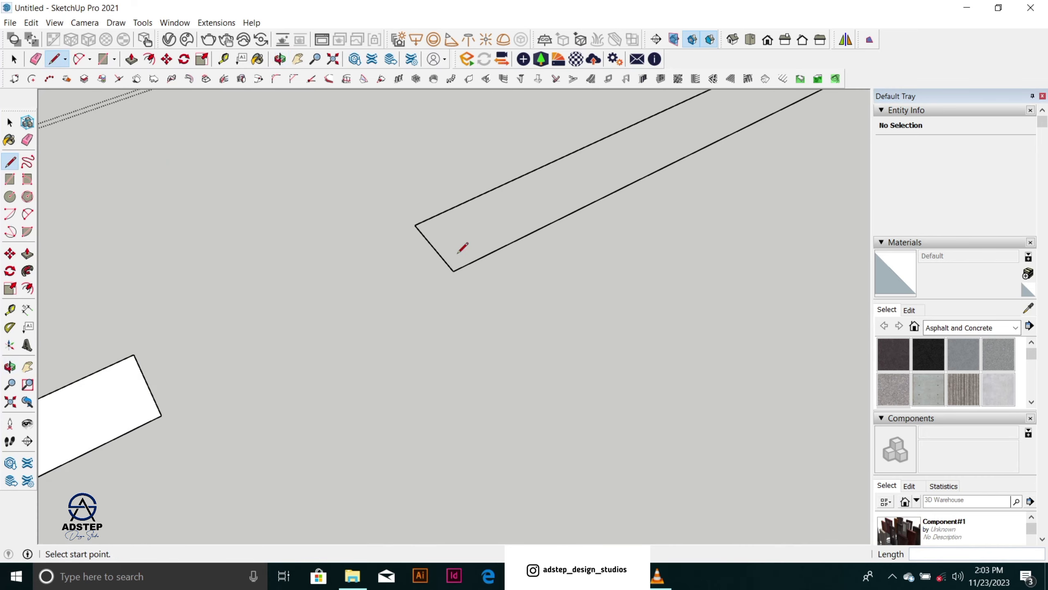
click(453, 271)
click(423, 220)
scroll(281, 311, down, 5)
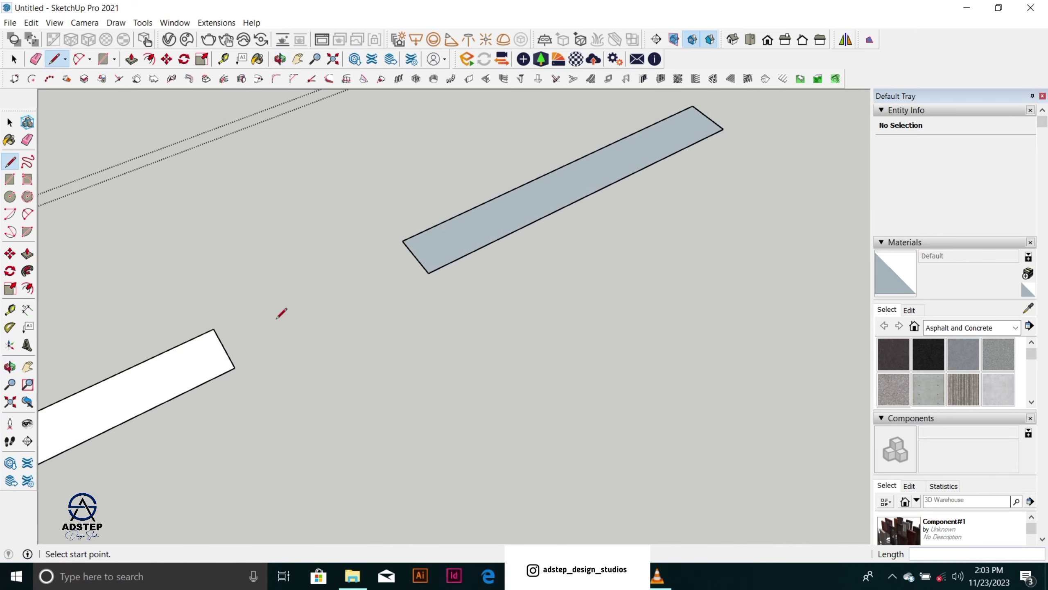
Step: Trace the end edge of the wall stub beside the rear closet to fill the connected walls with a face
scroll(576, 182, up, 4)
scroll(428, 224, up, 5)
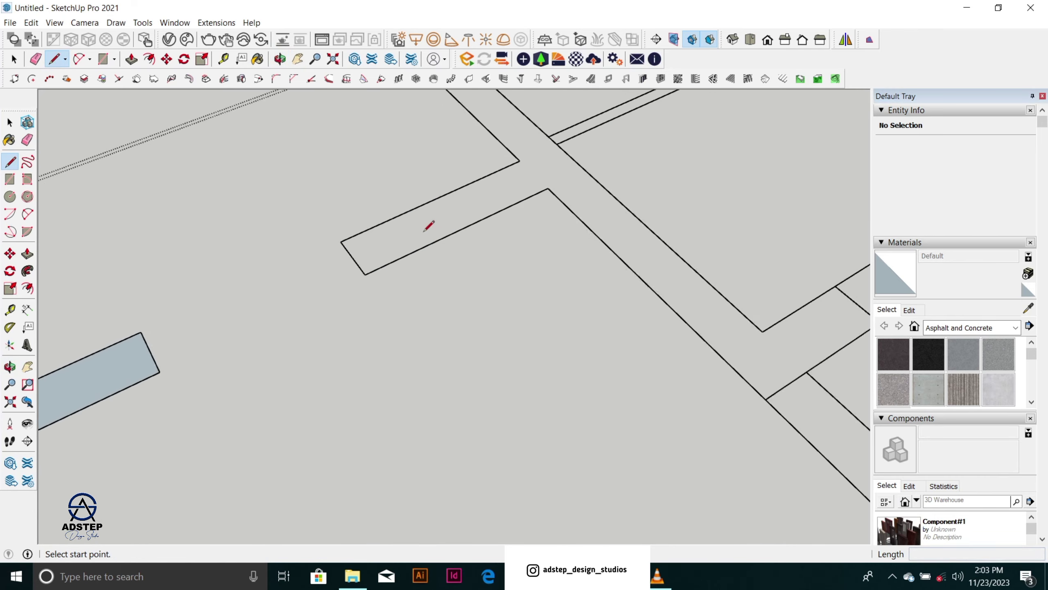
click(358, 279)
click(332, 241)
scroll(370, 272, down, 6)
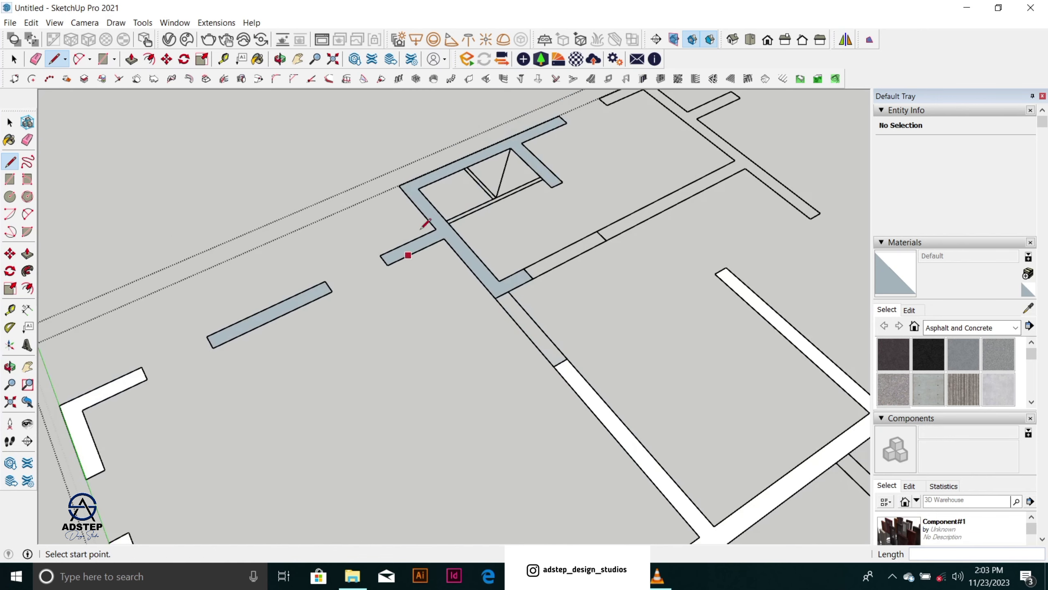
Step: Trace the short end of the closet's thin front partition where it meets the projecting wall
scroll(517, 139, up, 6)
scroll(540, 239, up, 2)
click(593, 227)
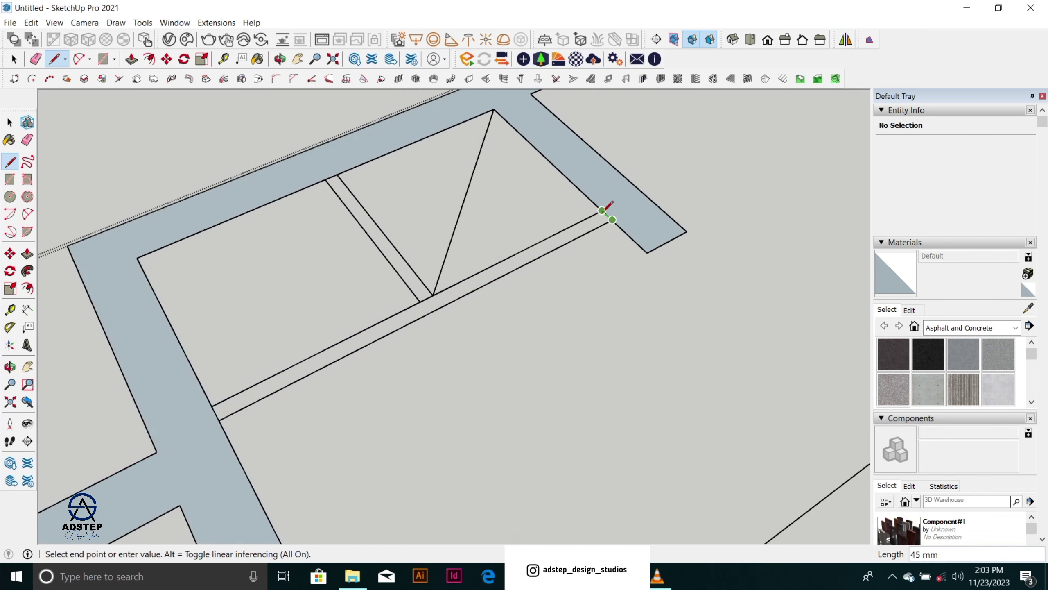
scroll(491, 225, down, 2)
scroll(570, 222, up, 4)
middle_drag(587, 206, 574, 145)
scroll(577, 198, up, 4)
click(538, 248)
scroll(607, 215, down, 7)
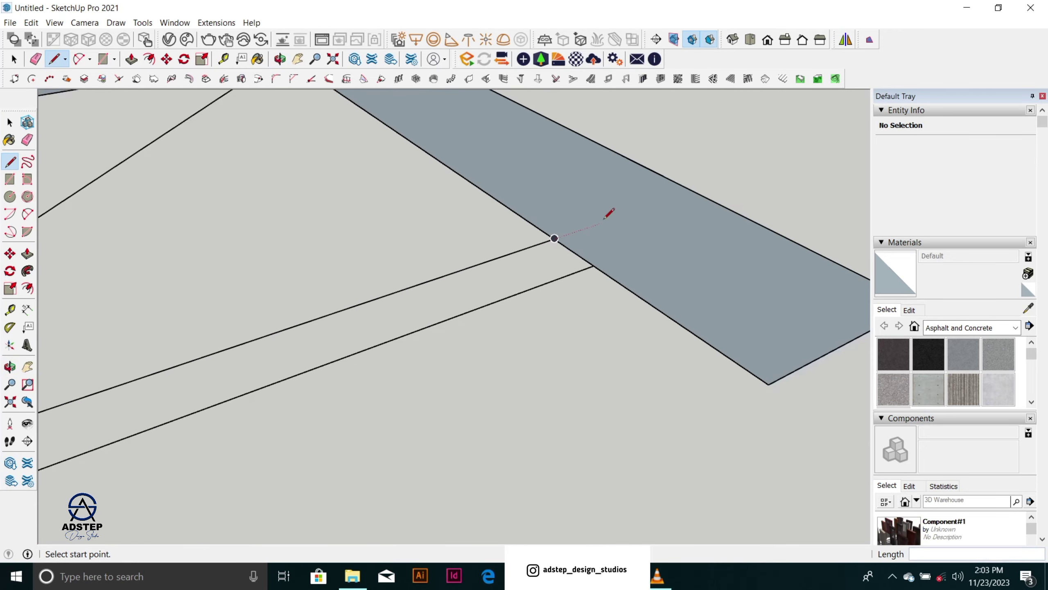
Step: Draw a rectangle along the closet's thin front partition, between its two walls, to fill it with a face
scroll(286, 323, up, 5)
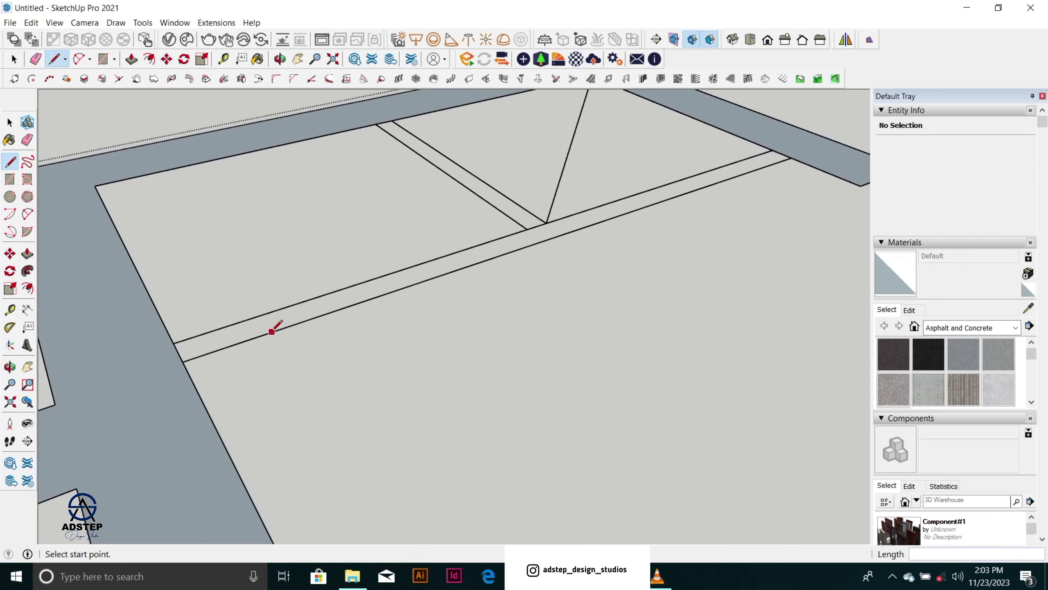
key(r)
click(182, 361)
scroll(182, 361, down, 3)
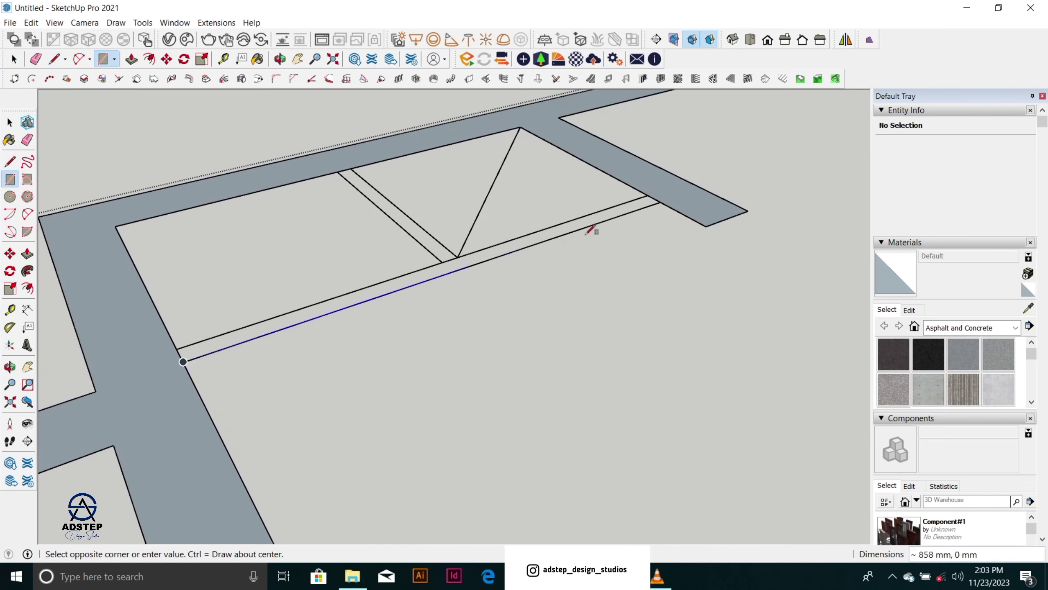
click(652, 188)
key(space)
scroll(440, 264, up, 1)
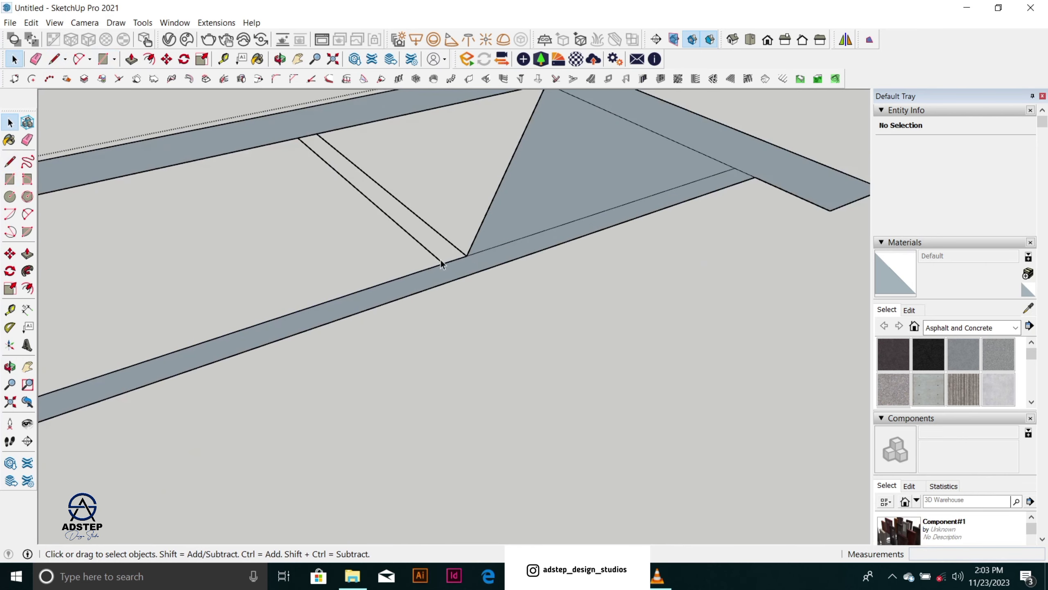
Step: Draw a rectangle along the thin partition crossing the rear closet to fill it with a face
key(r)
click(298, 137)
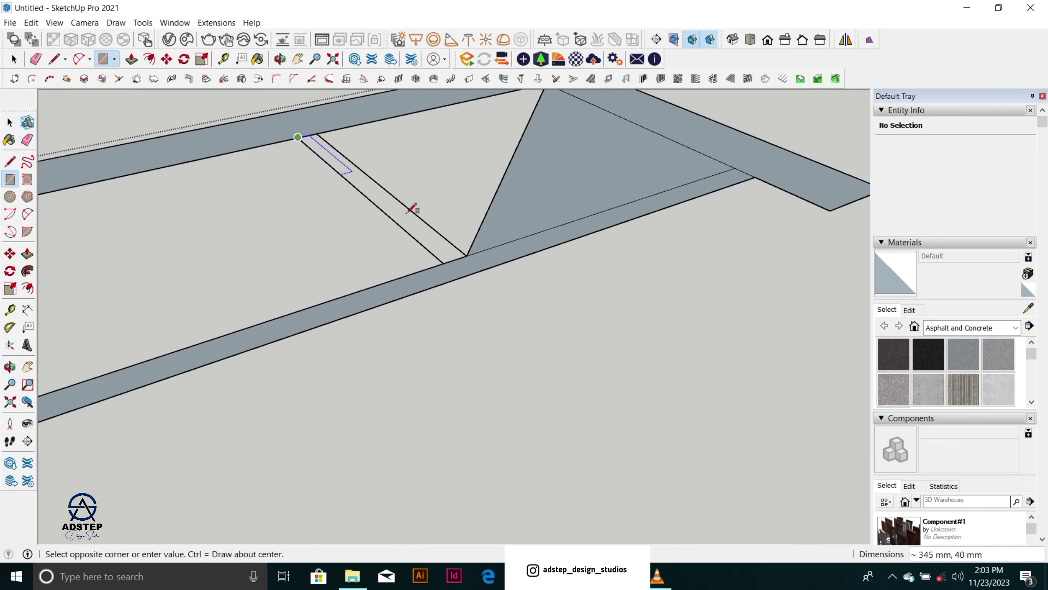
click(460, 248)
scroll(451, 284, down, 4)
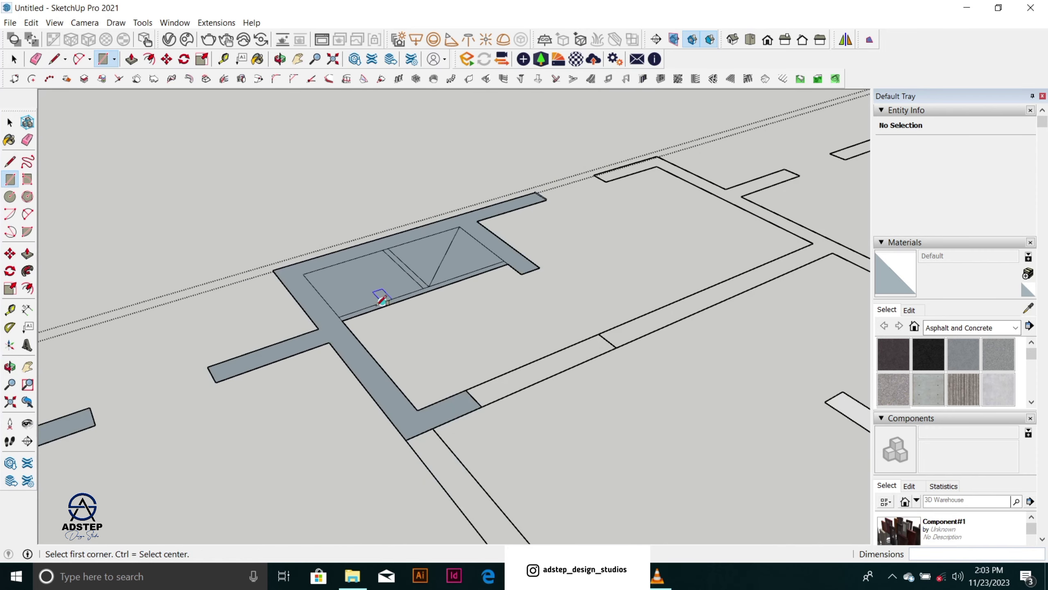
Step: Trace the short free end of the rear wall across the opening from the closet to fill its connected walls
scroll(542, 183, up, 4)
key(space)
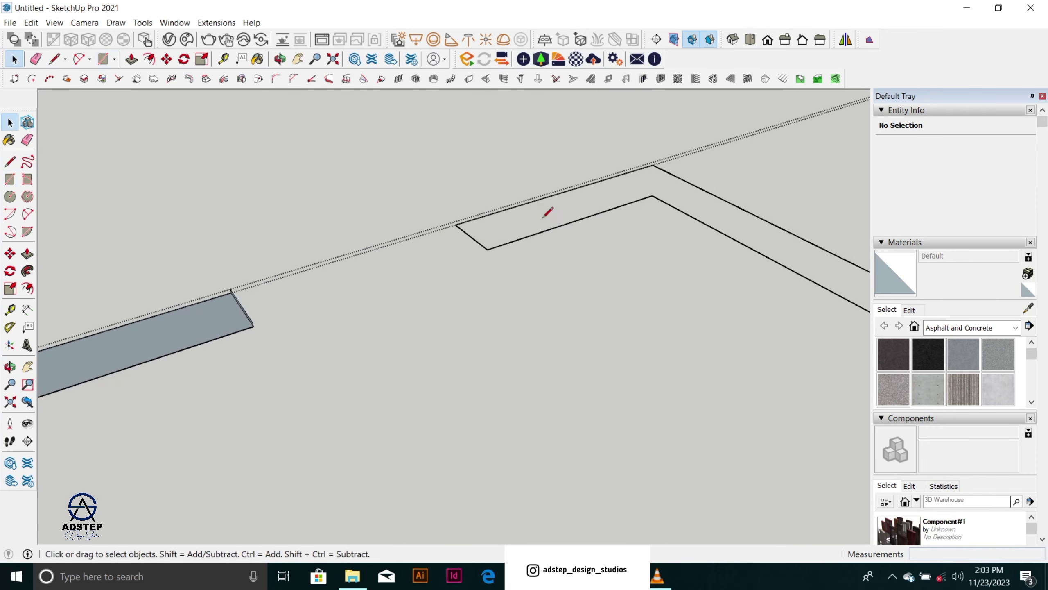
key(l)
click(488, 250)
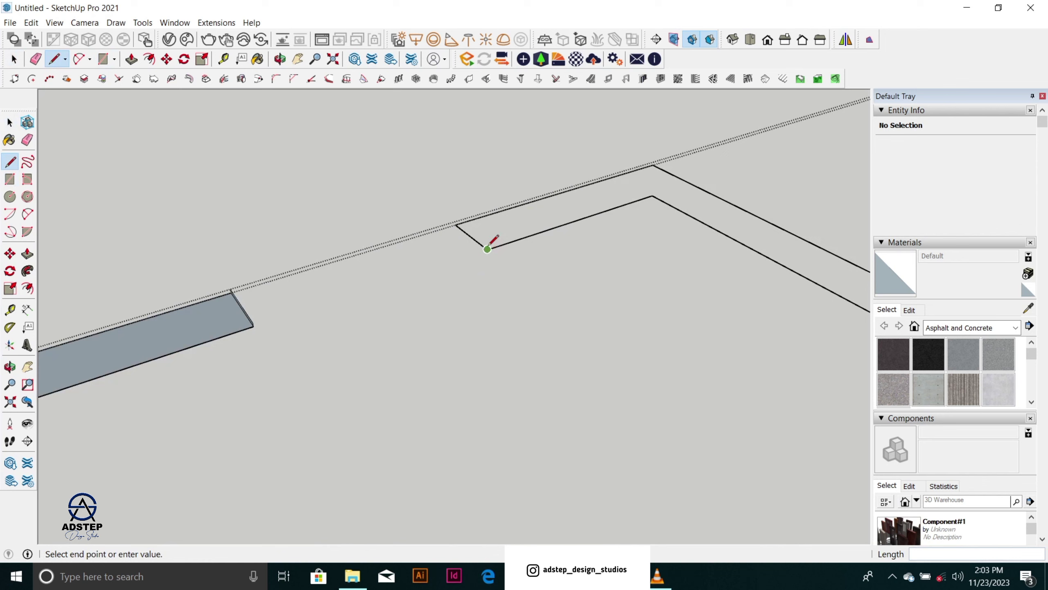
click(456, 225)
scroll(461, 216, down, 3)
scroll(479, 204, down, 5)
Step: Trace the short end of the isolated rear wall segment near the plan's far corner to fill it with a face
scroll(702, 168, up, 2)
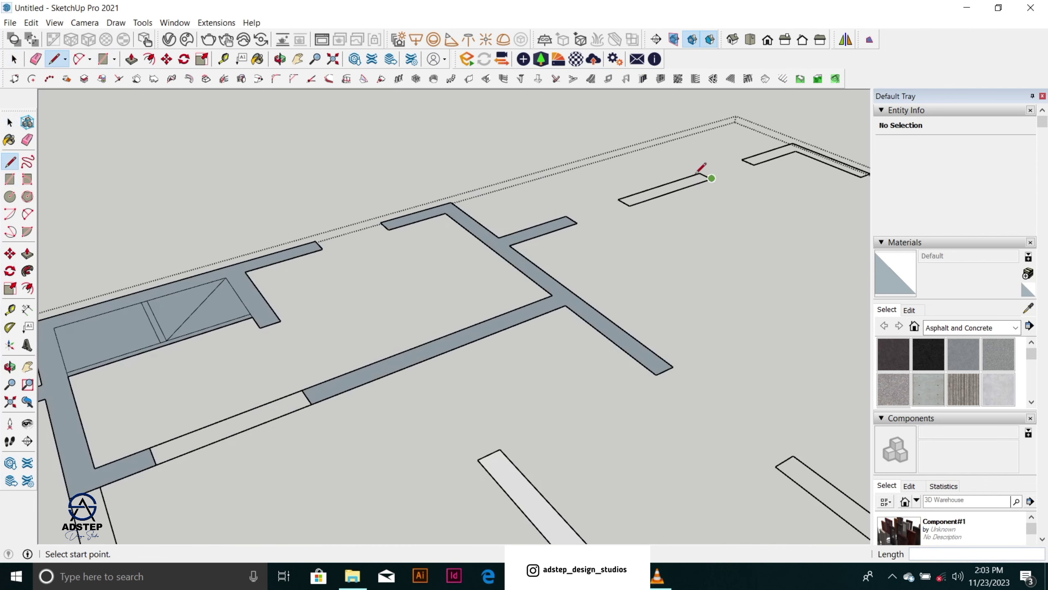
scroll(596, 223, up, 5)
click(596, 226)
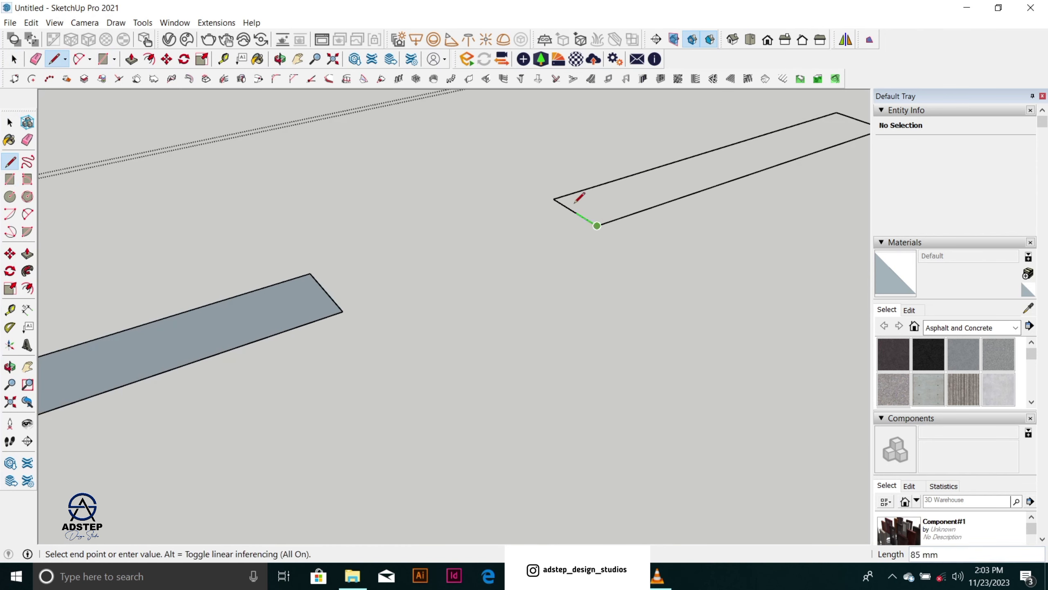
click(555, 199)
scroll(326, 317, down, 2)
scroll(326, 317, down, 3)
Step: Trace the short end of the L-shaped wall at the plan's far corner to fill it with a face
scroll(702, 168, up, 2)
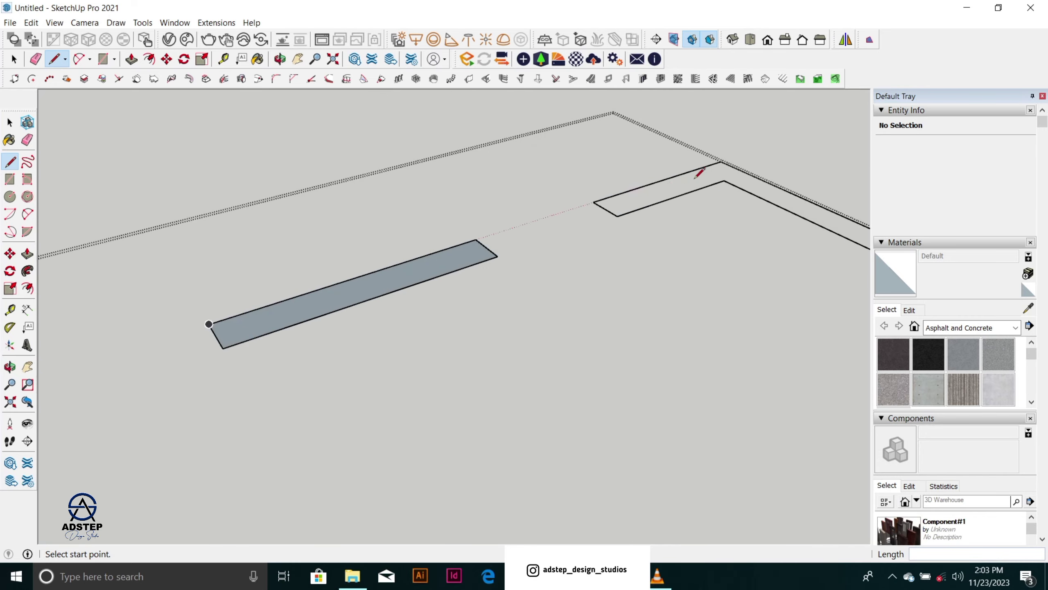
scroll(598, 220, up, 4)
click(531, 258)
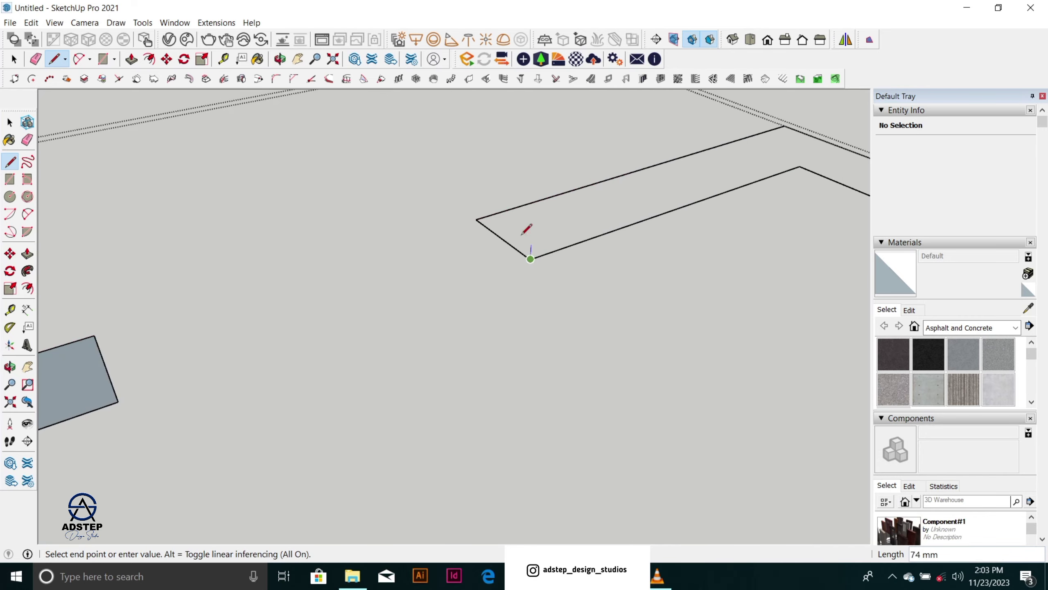
click(478, 219)
scroll(538, 199, down, 2)
scroll(544, 190, down, 4)
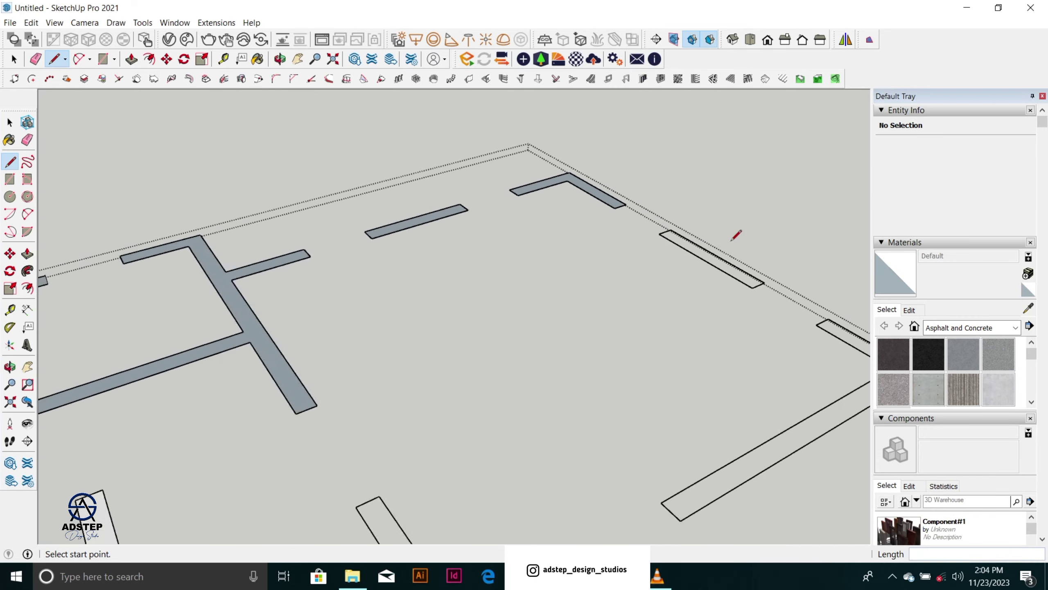
Step: Trace the short end of the isolated side wall segment next to the L-shaped corner wall to fill it
scroll(765, 285, up, 5)
click(764, 301)
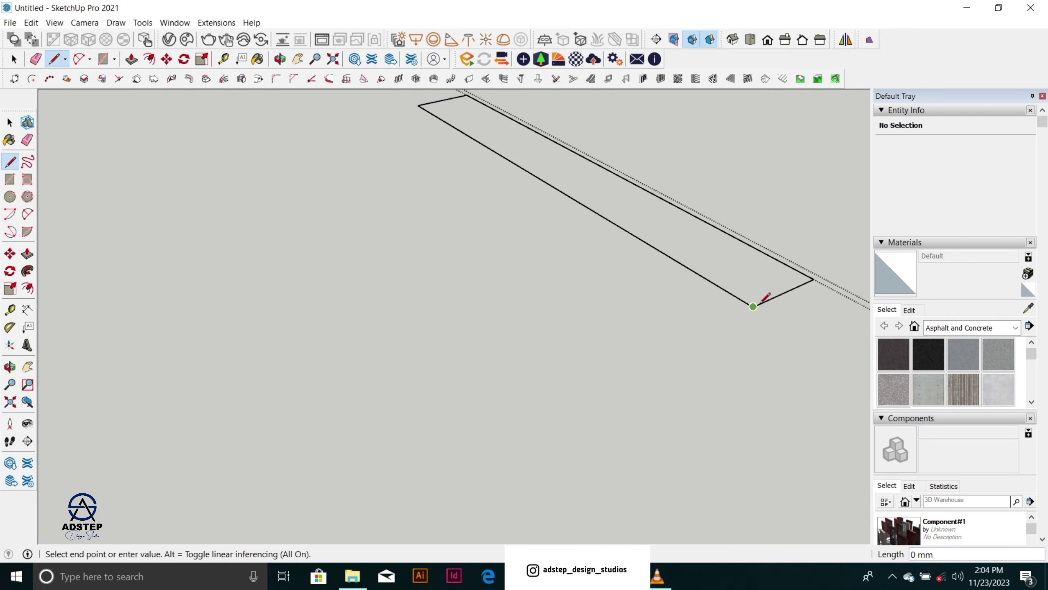
click(813, 278)
scroll(543, 163, down, 3)
scroll(549, 165, down, 3)
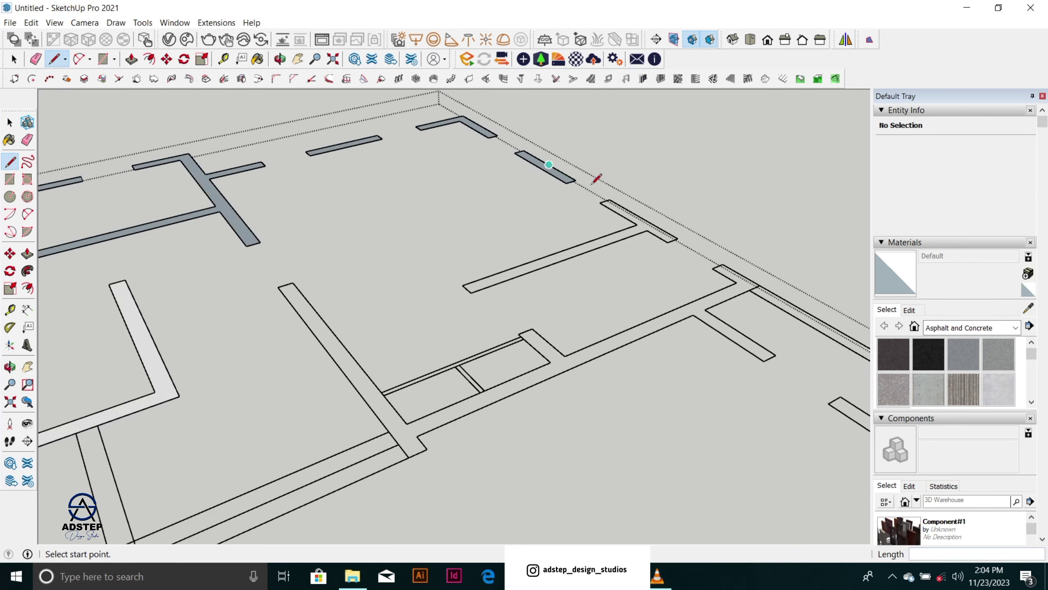
Step: Trace the short end of the T-shaped wall on the side boundary to fill it with a face
scroll(676, 231, up, 5)
click(651, 259)
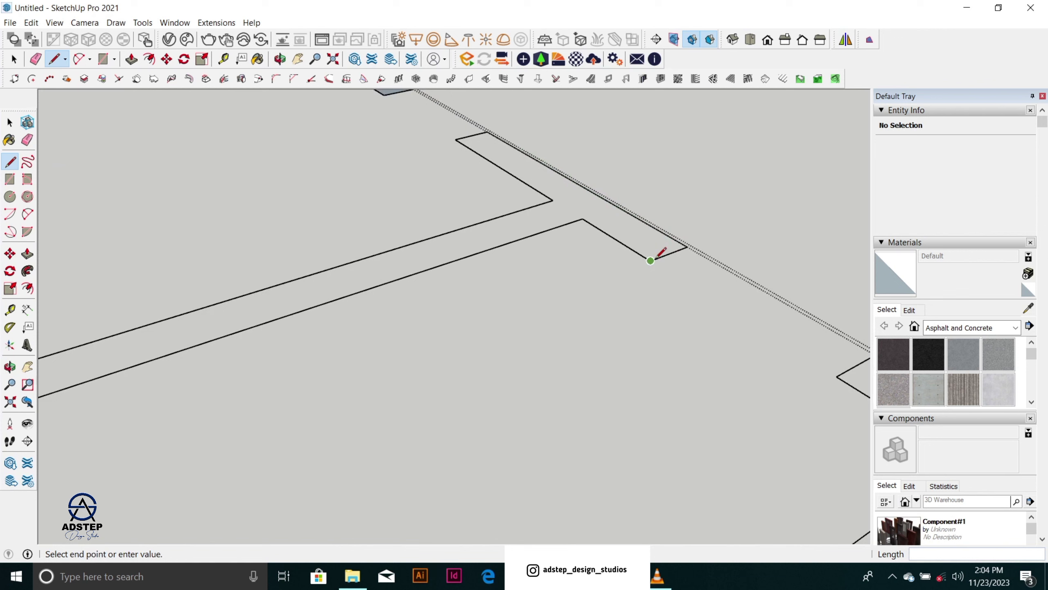
click(686, 247)
scroll(687, 247, down, 4)
Step: Trace the short end of the wall stub past the T-shaped wall to fill the connected interior walls
scroll(615, 273, up, 6)
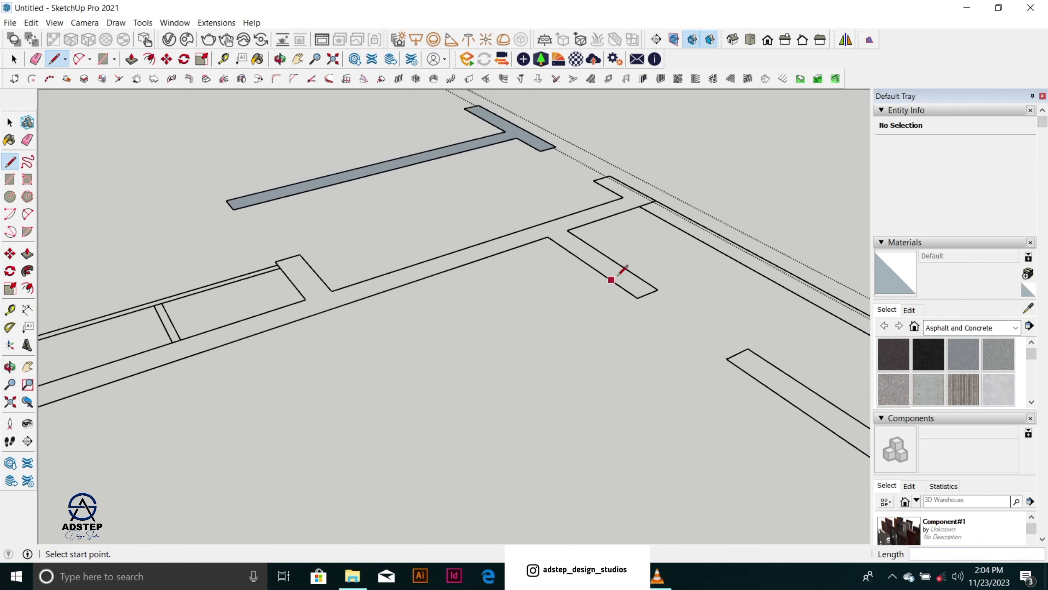
click(671, 332)
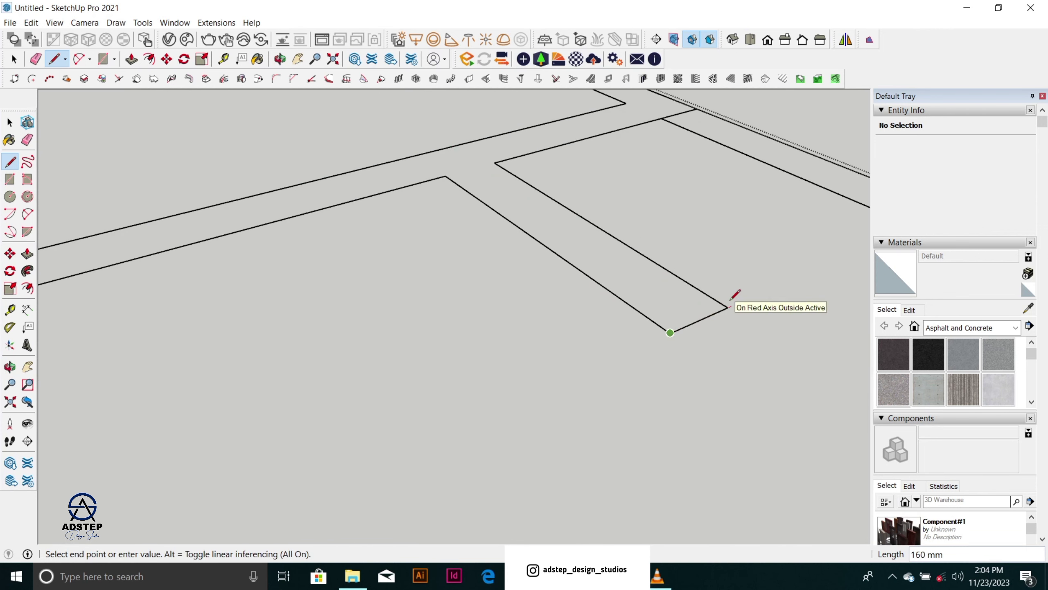
click(727, 308)
scroll(591, 229, down, 2)
scroll(527, 166, down, 6)
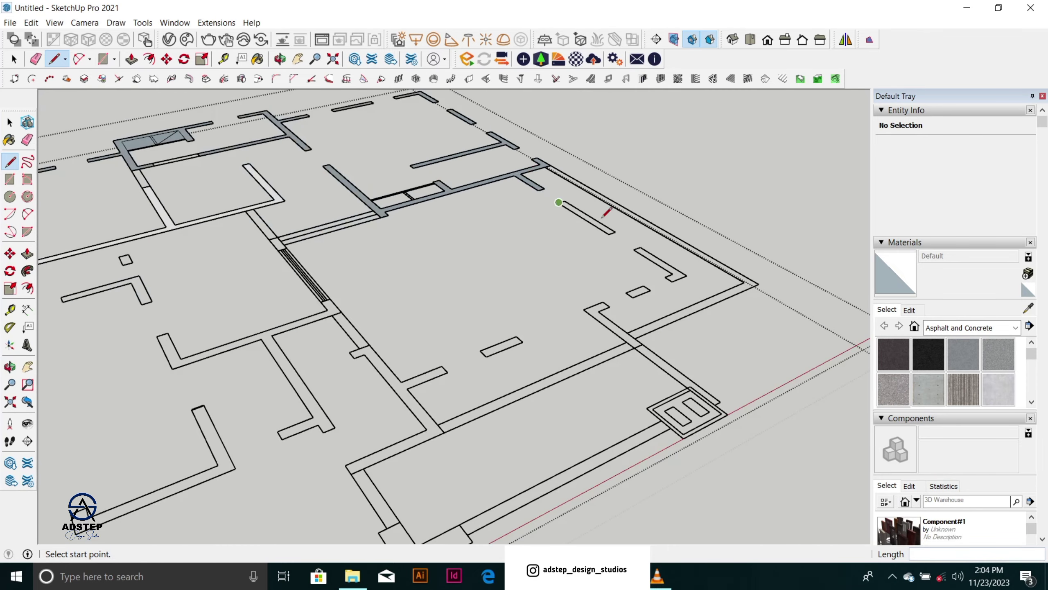
Step: Trace the short end of the isolated wall segment in line with the filled stub to fill it with a face
scroll(611, 213, up, 8)
click(591, 236)
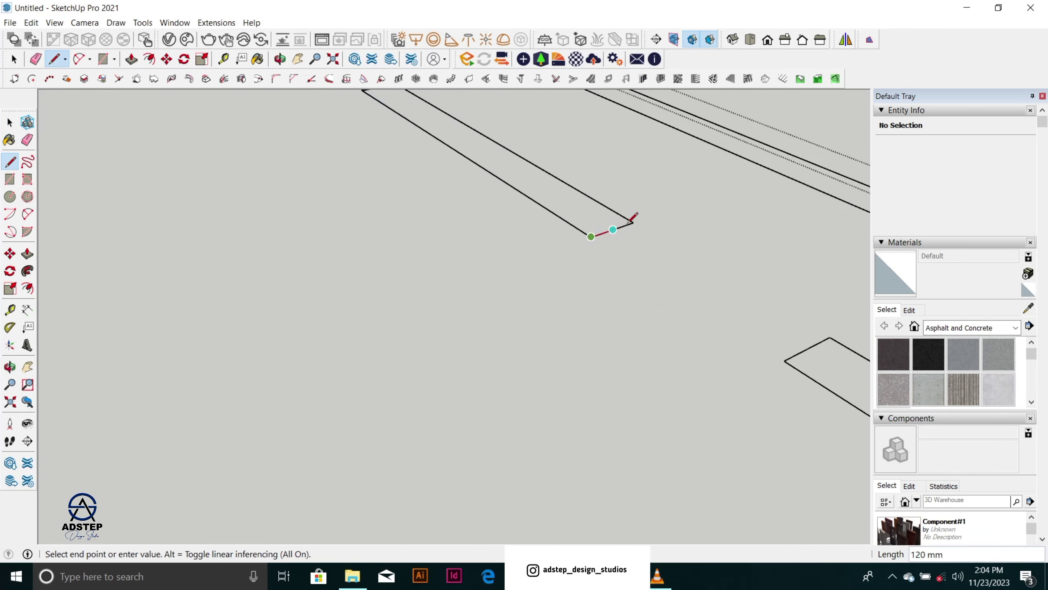
click(633, 223)
scroll(552, 173, down, 5)
Step: Trace the short end of the small hooked wall segment to fill it with a face
scroll(641, 259, up, 4)
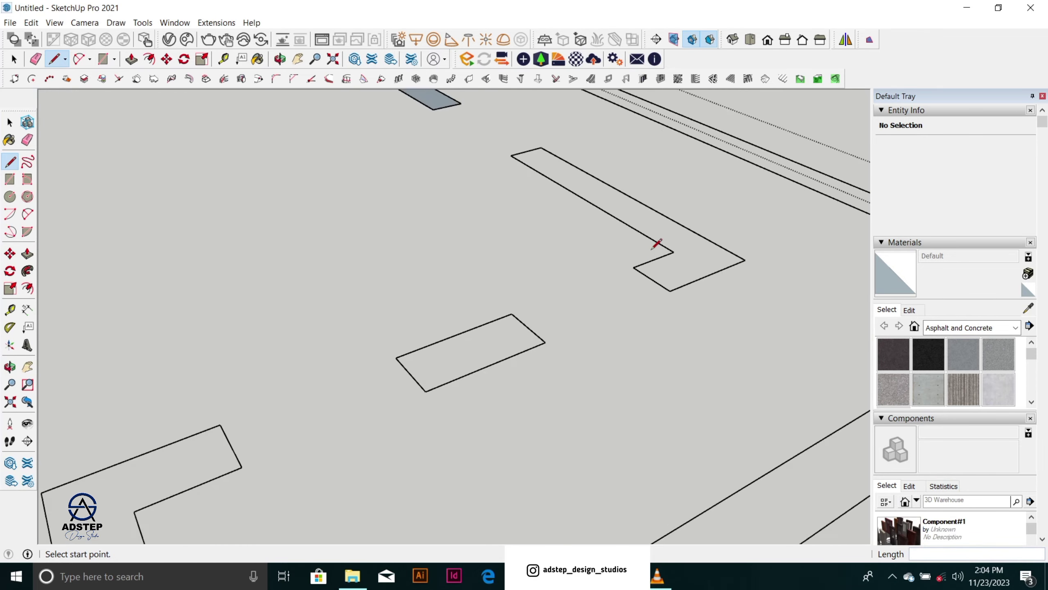
click(670, 290)
click(633, 267)
scroll(648, 235, down, 3)
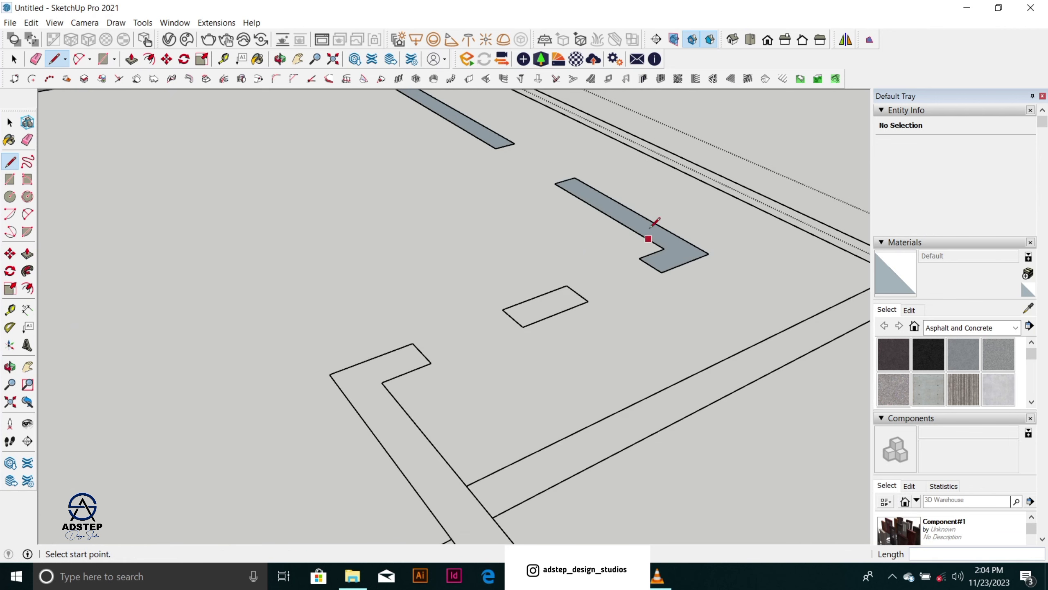
Step: Trace one short side of the small rectangular pier beside the hooked wall to fill it with a face
scroll(558, 278, up, 4)
click(567, 306)
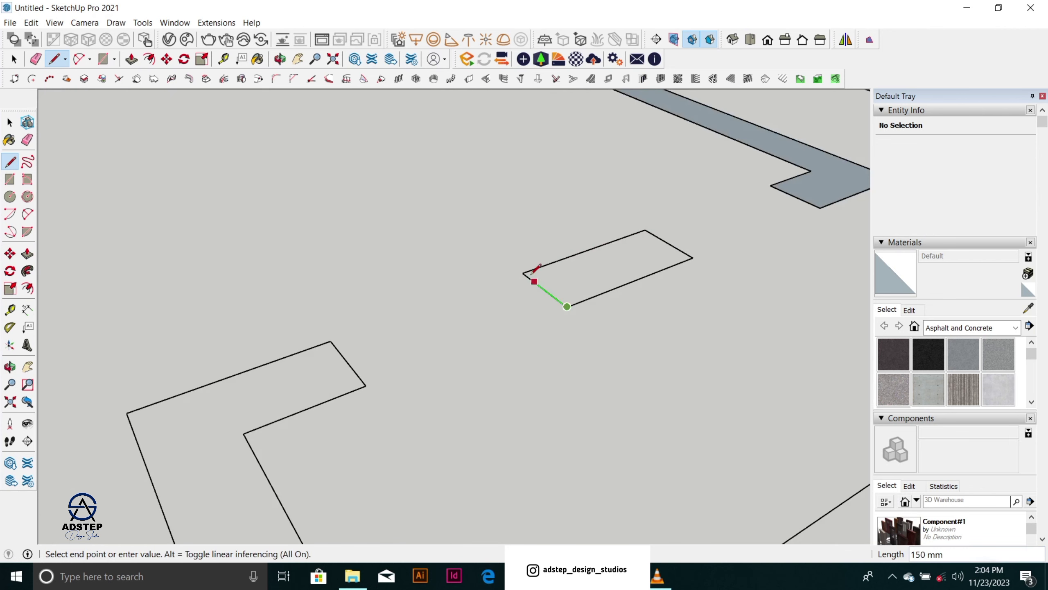
click(523, 273)
scroll(534, 273, down, 4)
Step: Try to trace the short end of the L-shaped wall beside the small pier
scroll(566, 267, up, 4)
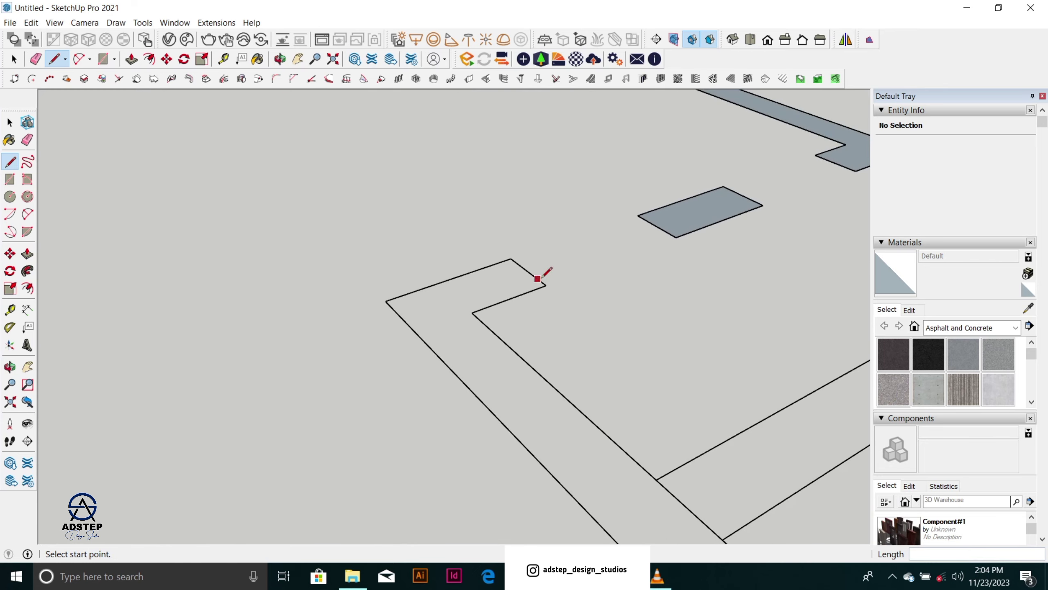
click(546, 284)
key(Escape)
scroll(536, 241, up, 2)
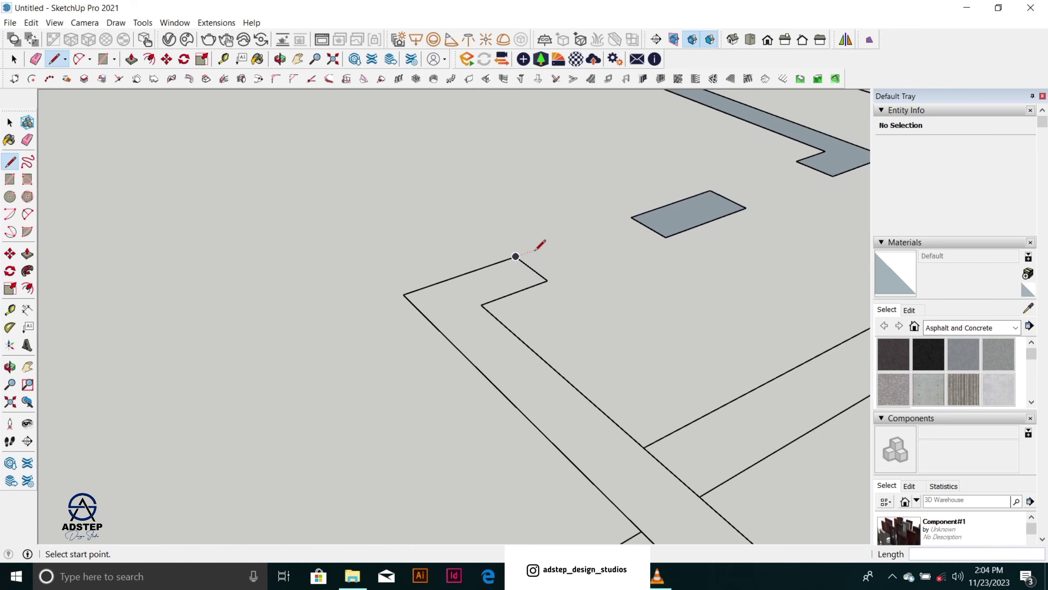
scroll(524, 226, down, 5)
scroll(557, 285, up, 5)
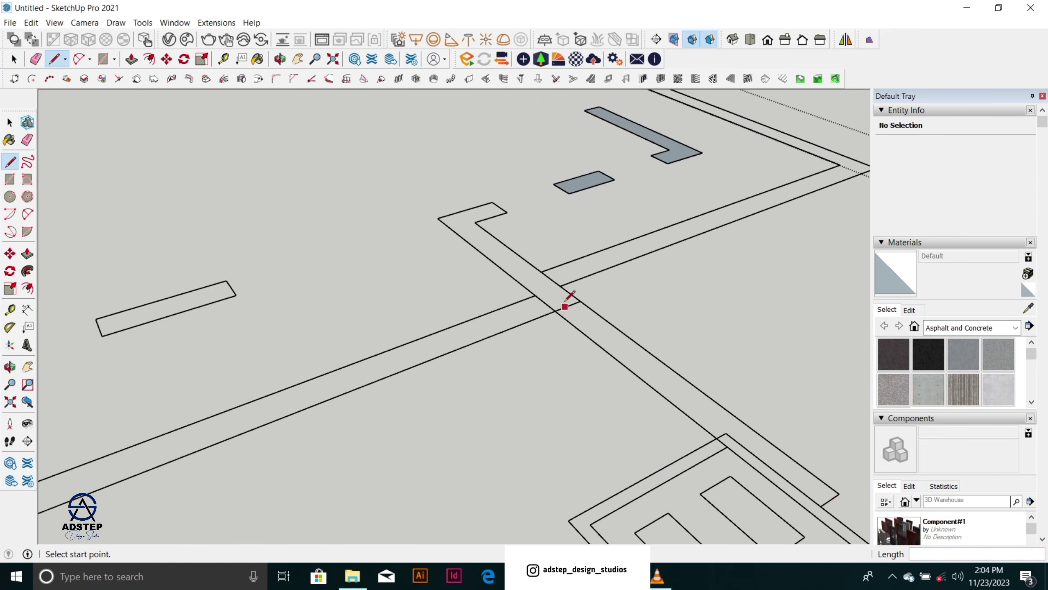
scroll(497, 305, up, 2)
click(496, 336)
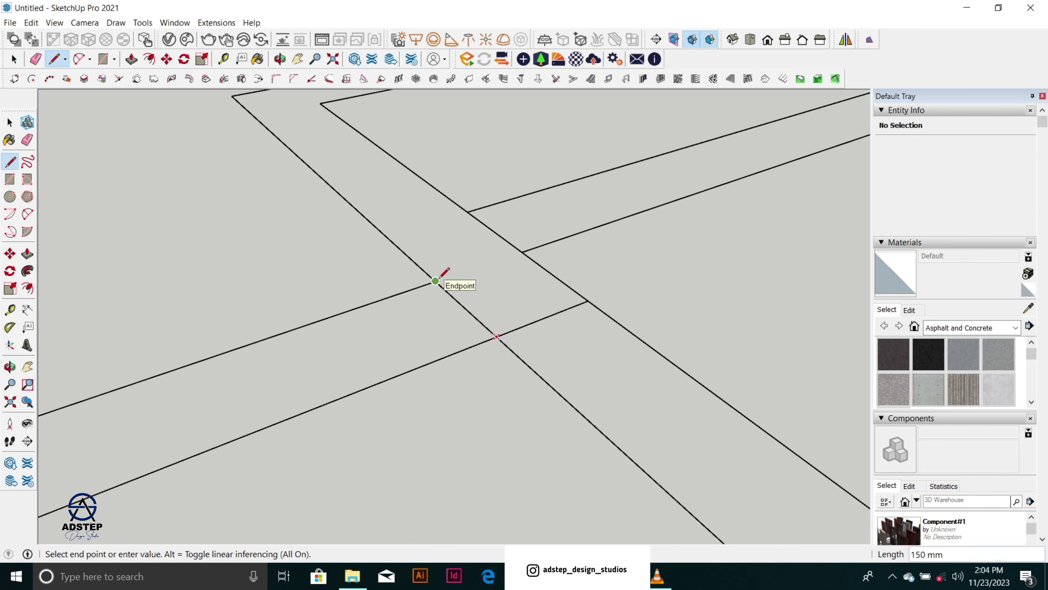
middle_drag(444, 271, 603, 223)
scroll(603, 231, up, 5)
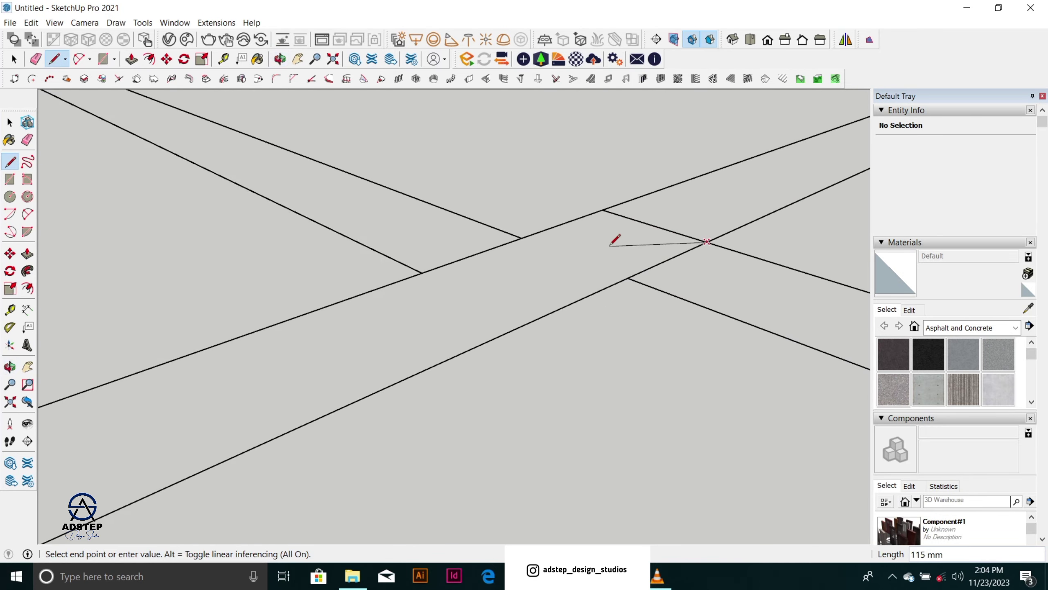
key(Escape)
Step: Trace the L-shaped wall's edge across the junction, between the two lines of the wall that meets it
scroll(703, 249, up, 4)
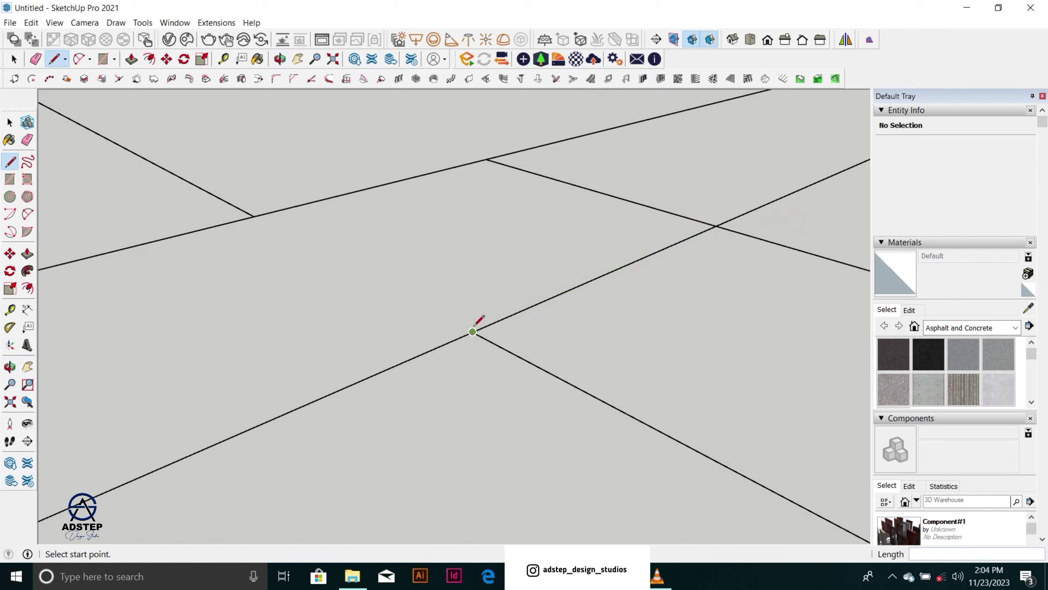
click(473, 332)
click(718, 226)
scroll(610, 209, up, 2)
scroll(611, 208, down, 4)
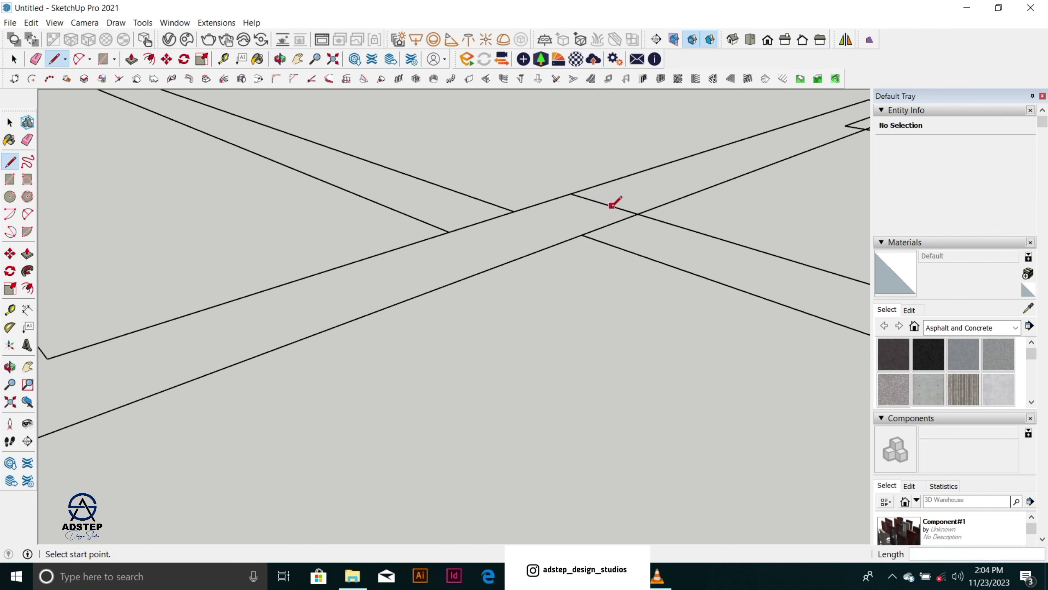
Step: Draw a rectangle of about 150 by 1050 mm along the L-shaped wall's long leg to fill it with faces
key(r)
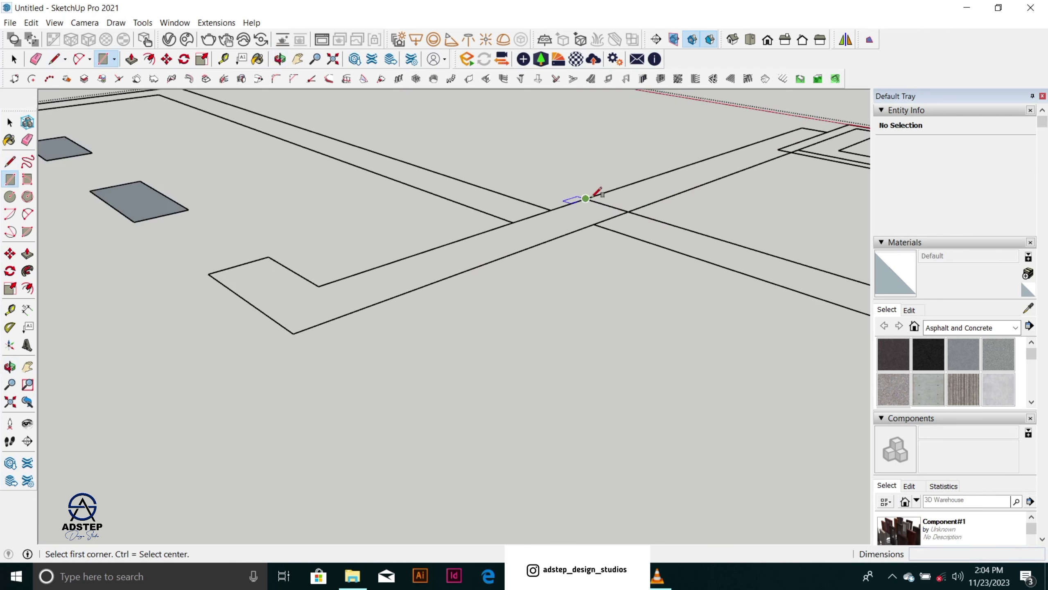
click(586, 199)
click(295, 333)
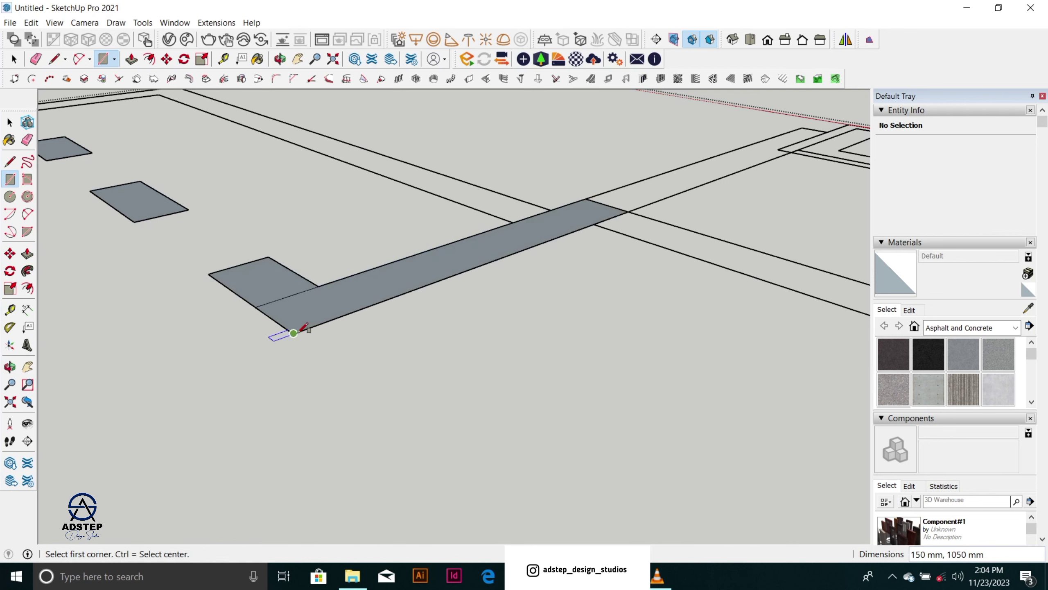
Step: Erase the edge dividing the two faces at the corner of the L-shaped wall
key(space)
key(e)
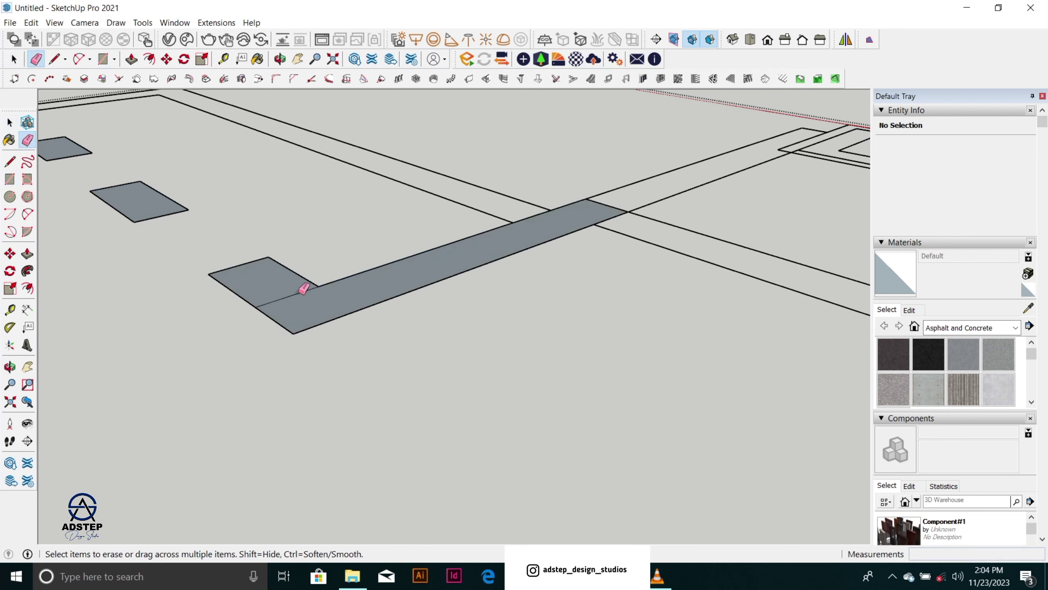
scroll(303, 287, down, 8)
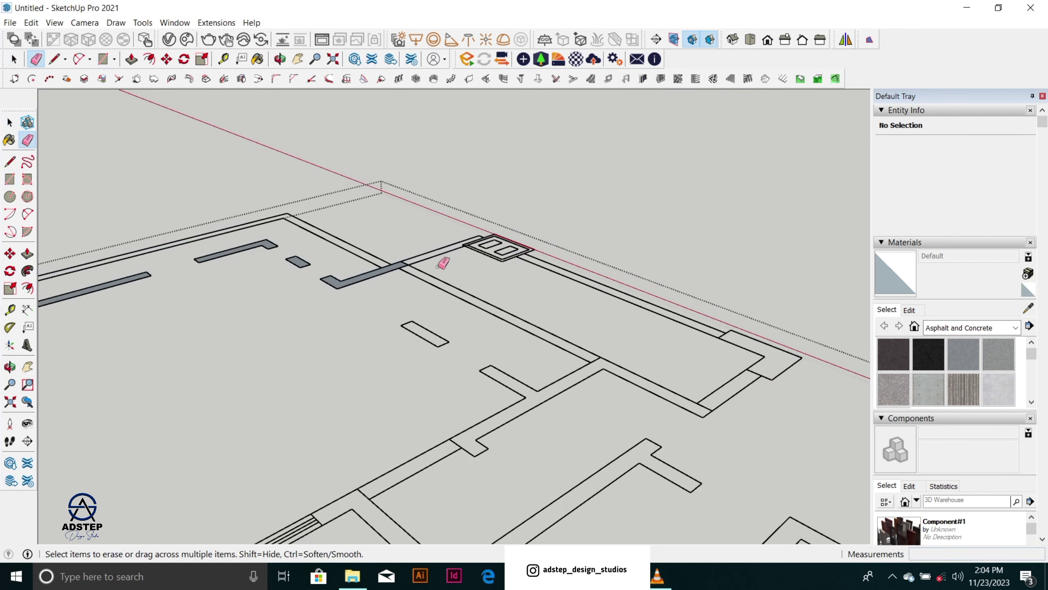
Step: Draw a rectangle over the outline of the small freestanding wall beside the L-shaped wall to fill it with a face
scroll(462, 273, down, 3)
mouse_move(508, 305)
middle_down()
mouse_move(348, 389)
mouse_move(314, 387)
middle_up()
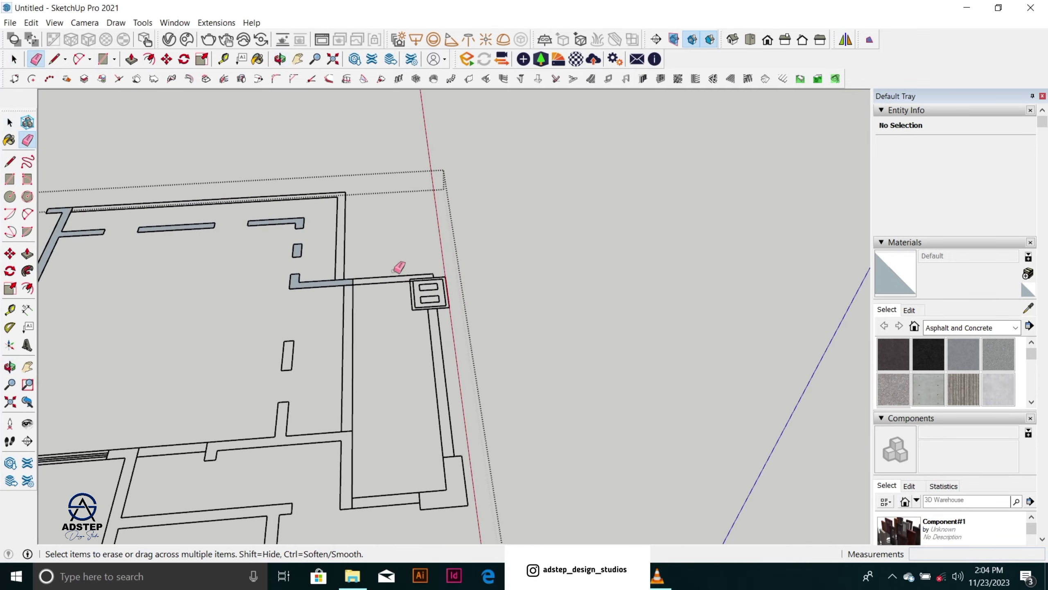
scroll(427, 266, down, 2)
scroll(426, 266, down, 2)
middle_drag(370, 402, 262, 294)
scroll(311, 245, up, 3)
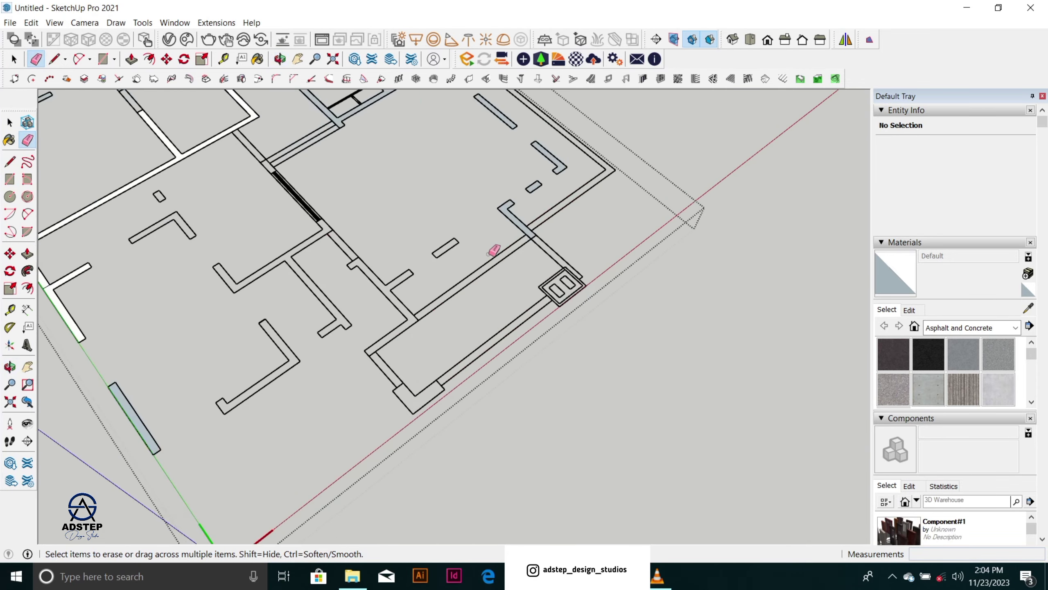
scroll(490, 254, up, 3)
scroll(536, 236, up, 3)
key(space)
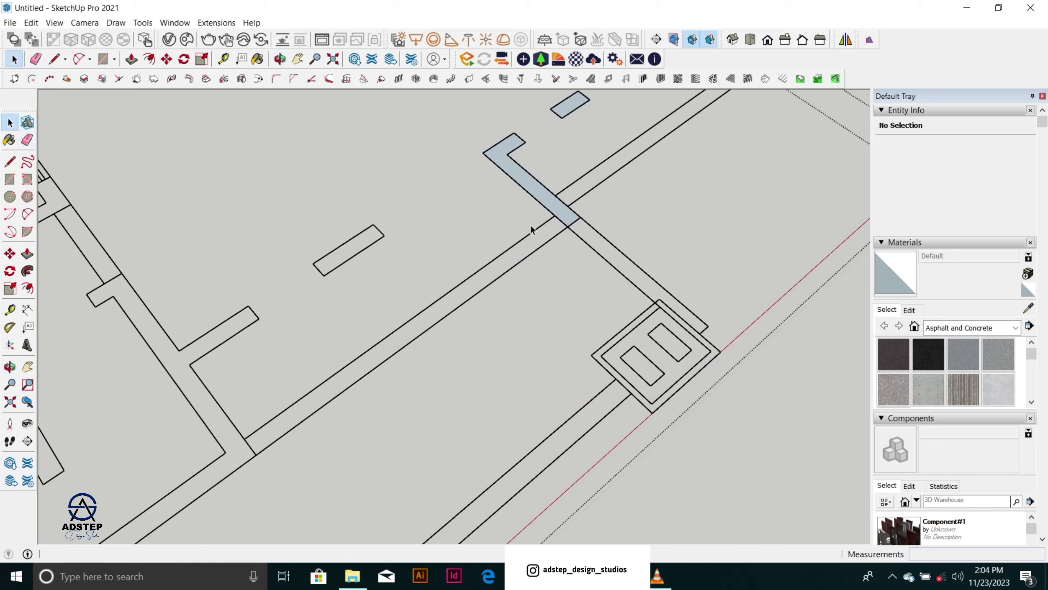
scroll(537, 245, down, 3)
scroll(455, 244, up, 5)
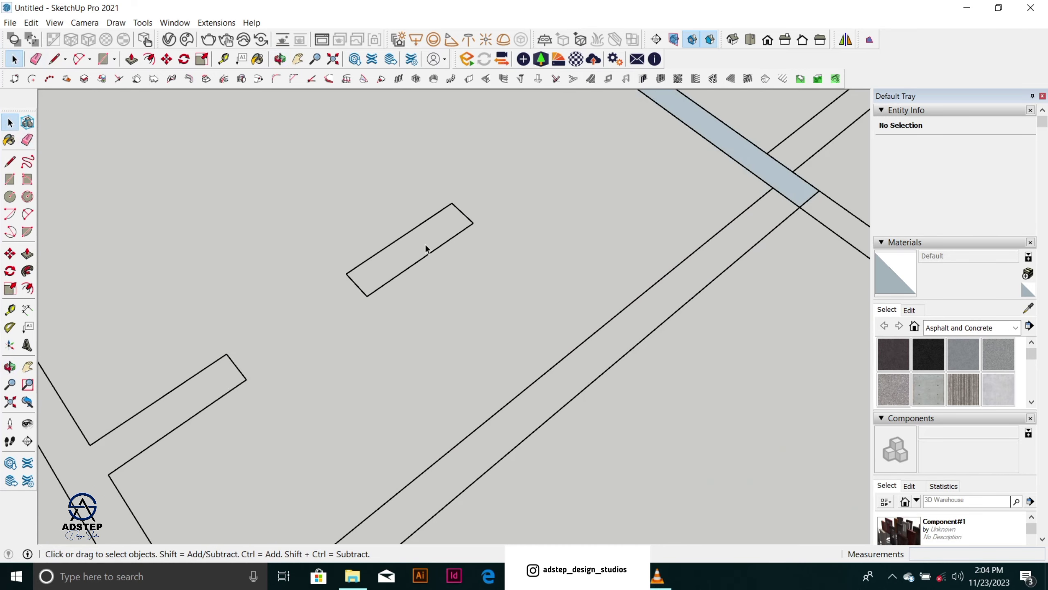
key(r)
click(362, 277)
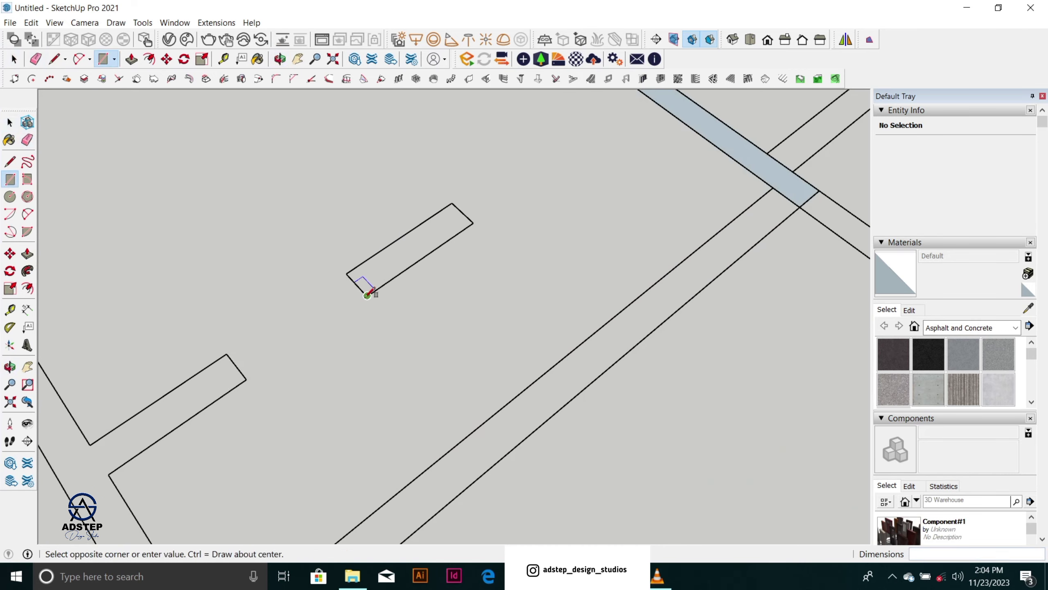
click(453, 208)
Step: Draw a rectangle over the stub wall that projects into the room toward the freestanding wall to fill it with a face
scroll(372, 256, down, 4)
scroll(280, 318, up, 2)
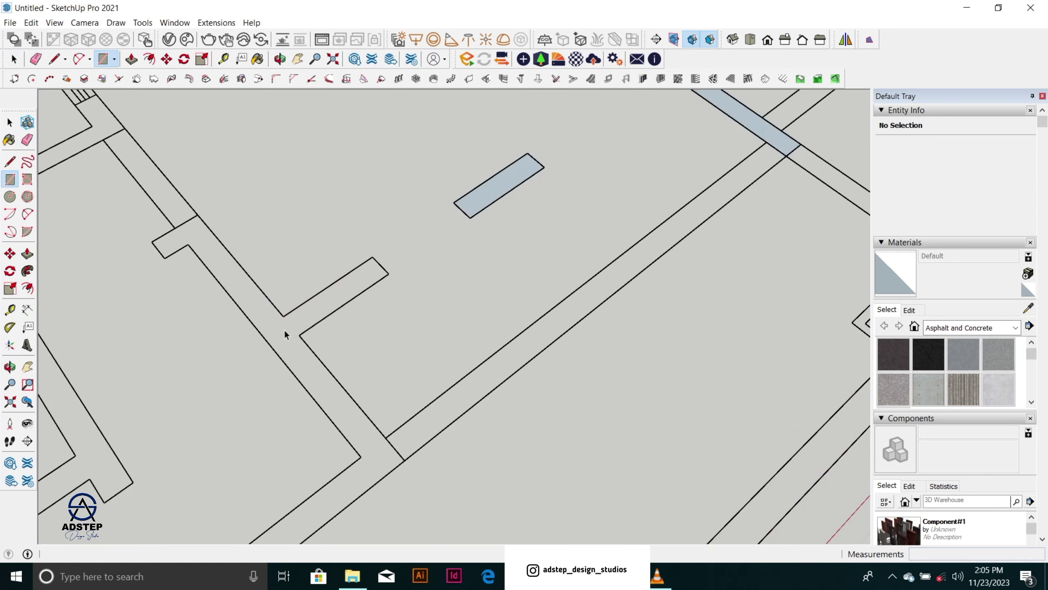
key(space)
scroll(387, 248, up, 5)
key(l)
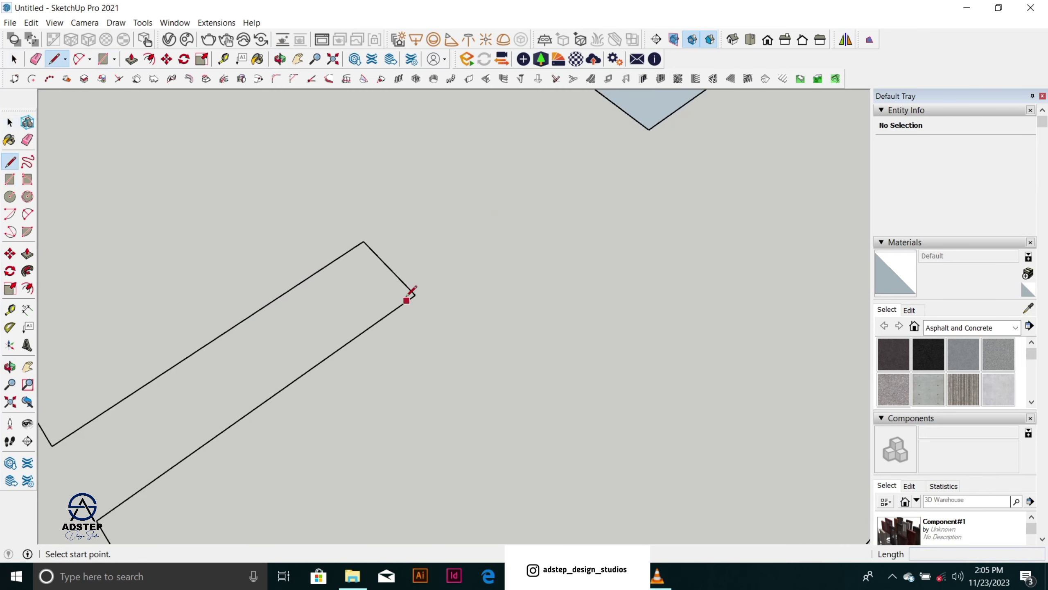
scroll(410, 220, down, 6)
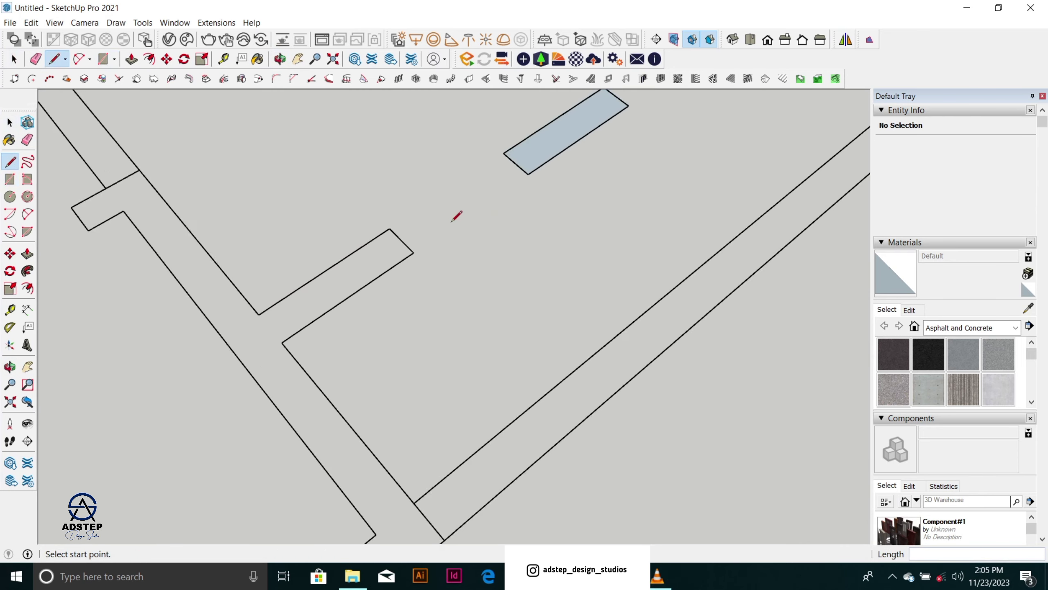
middle_drag(410, 243, 519, 119)
scroll(480, 150, up, 3)
scroll(384, 248, up, 4)
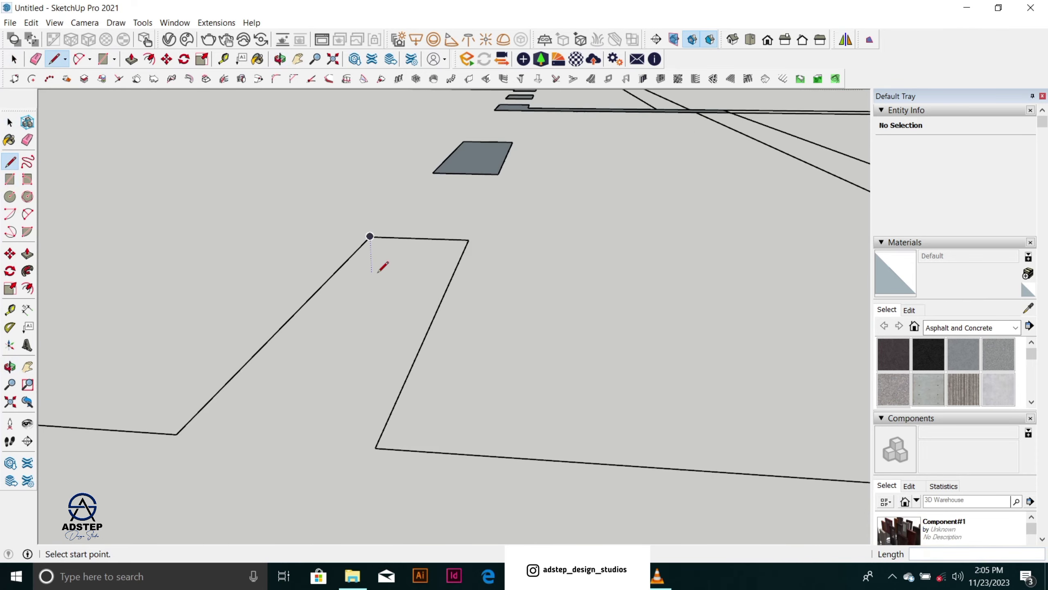
key(r)
click(369, 237)
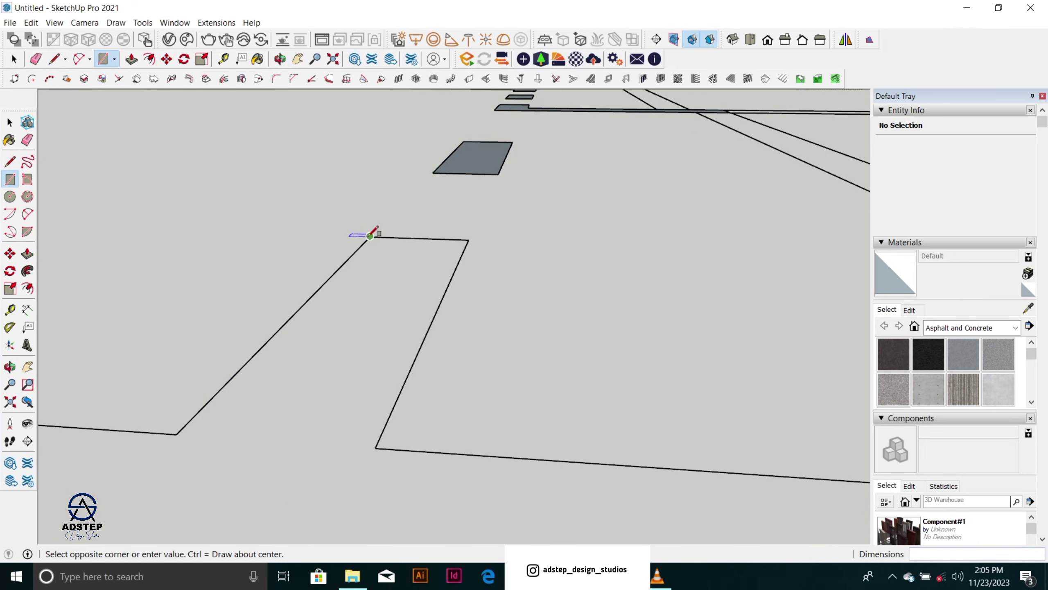
click(375, 448)
Step: Draw a rectangle of 300 by 150 mm over the small pier projecting from the opposite side of the wall
scroll(392, 293, down, 6)
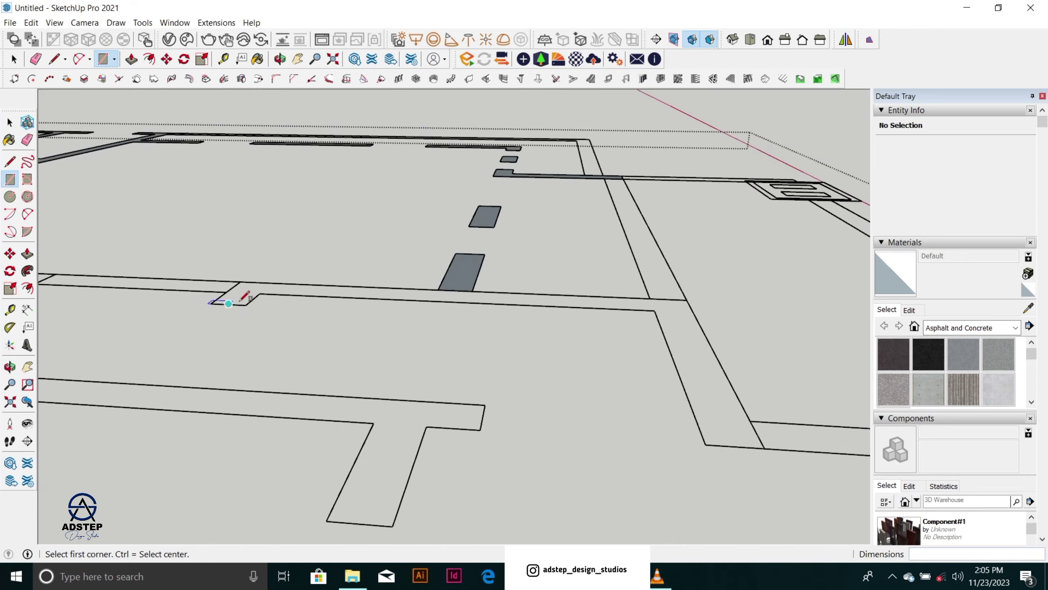
scroll(244, 297, up, 2)
key(l)
click(246, 308)
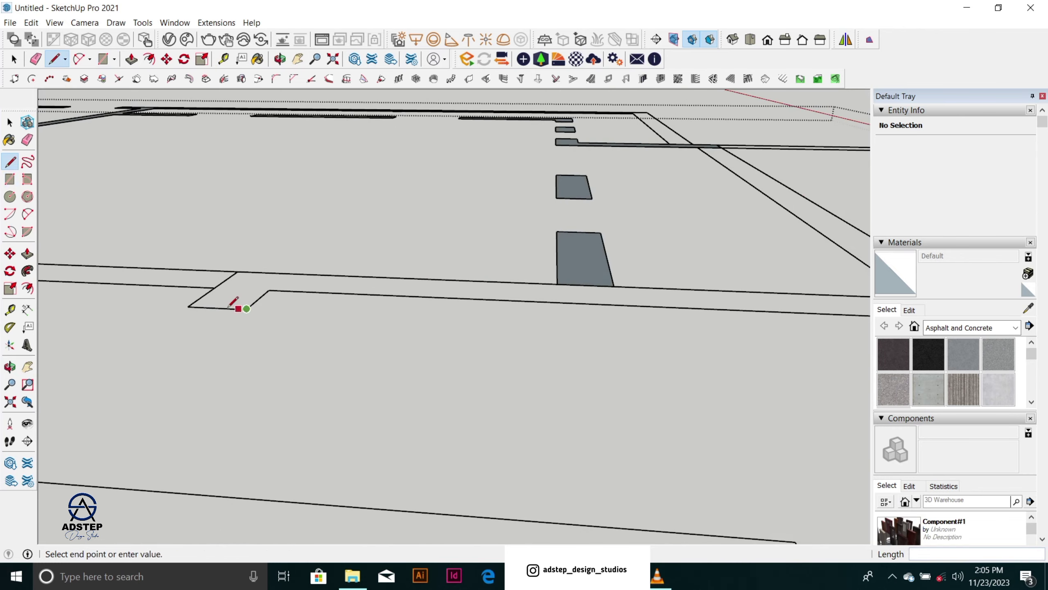
key(space)
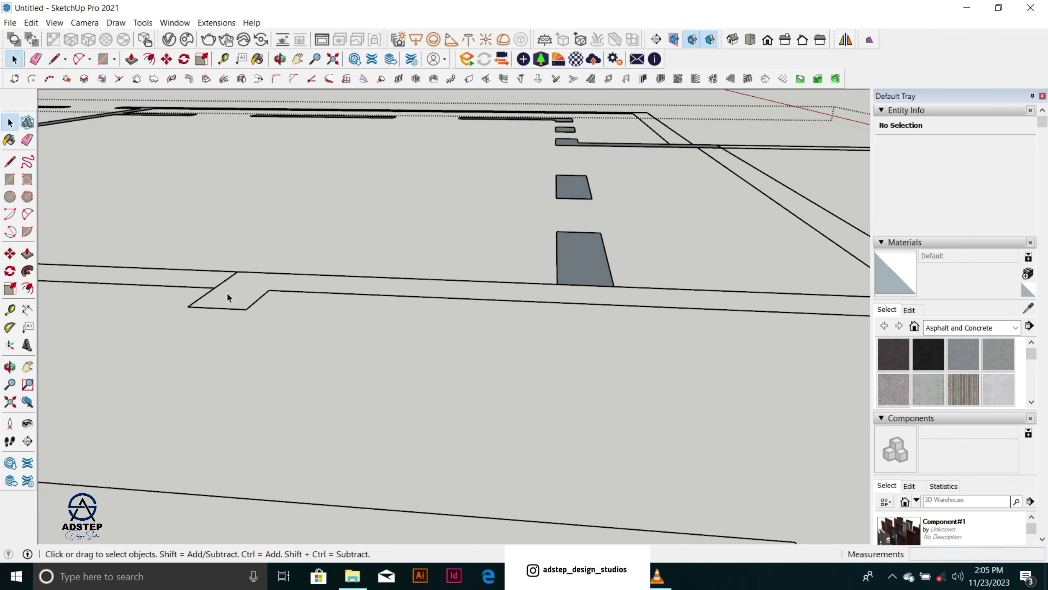
key(r)
click(238, 271)
click(246, 308)
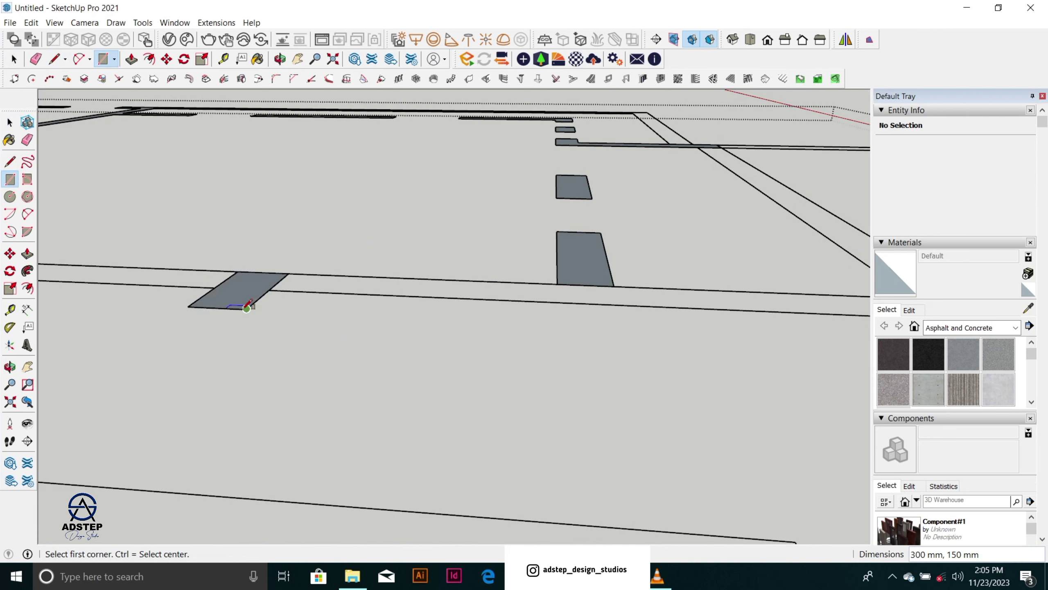
Step: Draw a 150 mm wide rectangle along the wall leg running from the corner to the balcony wall, filling the adjoining wall
scroll(245, 301, down, 4)
scroll(443, 306, up, 2)
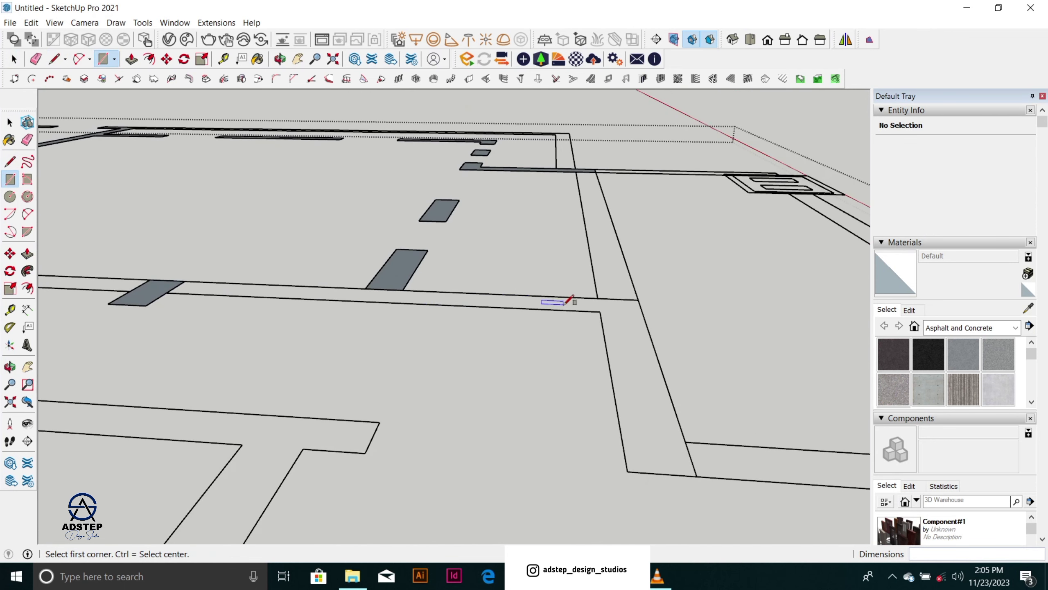
scroll(578, 300, down, 2)
click(591, 309)
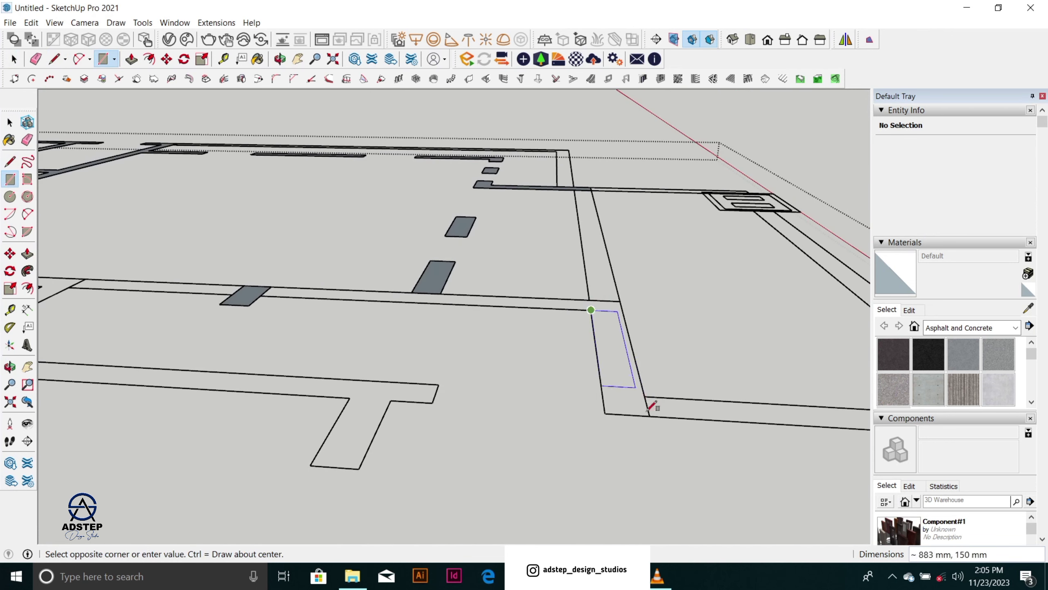
click(651, 416)
Step: Erase the edges dividing the new wall faces at the small pier, the stub wall and the corner
key(e)
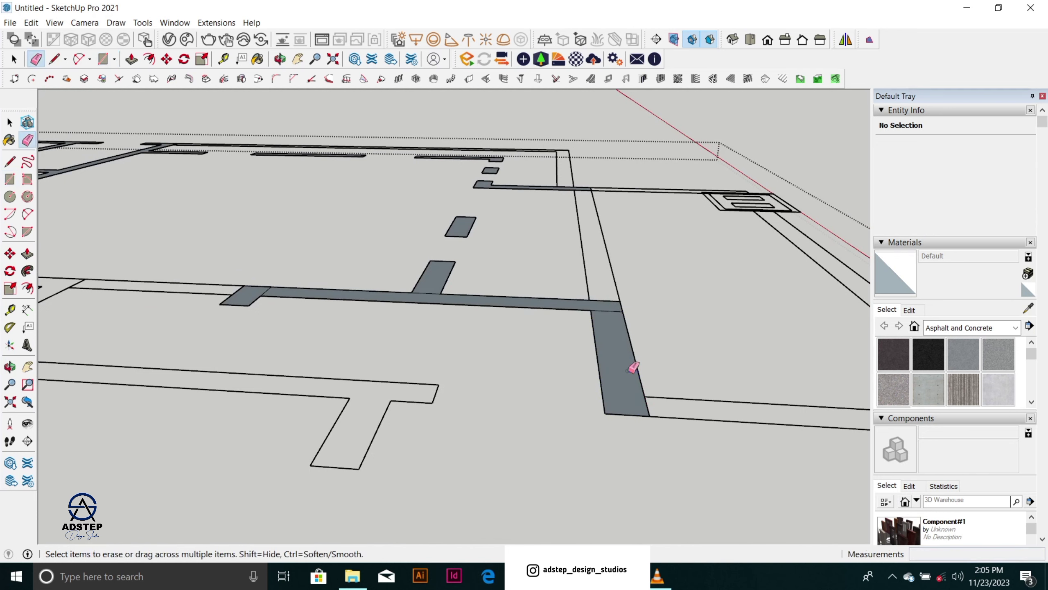
middle_drag(616, 312, 536, 413)
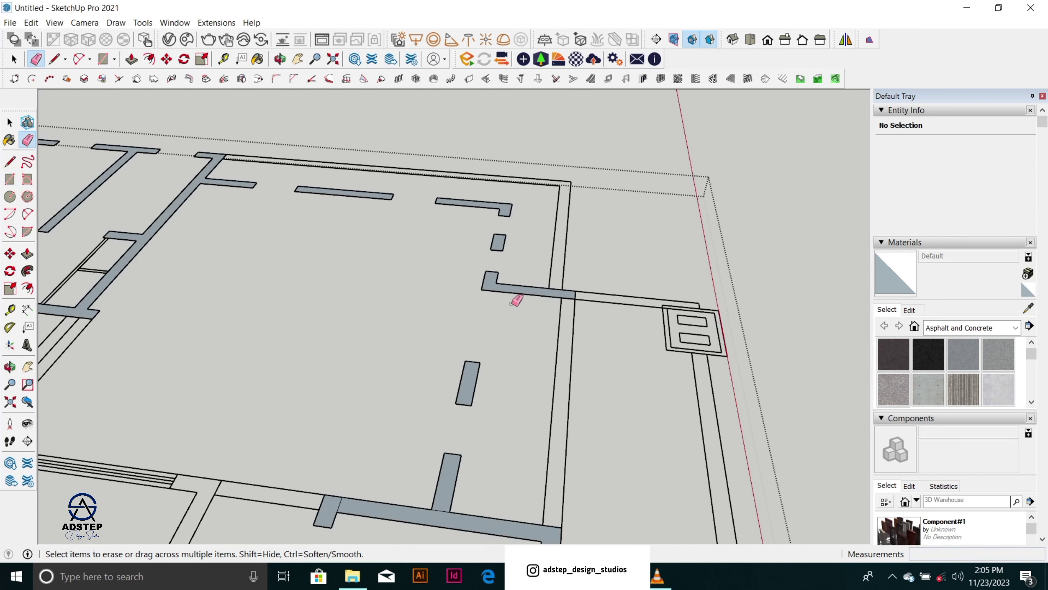
scroll(530, 231, down, 2)
scroll(415, 422, up, 4)
scroll(414, 420, up, 2)
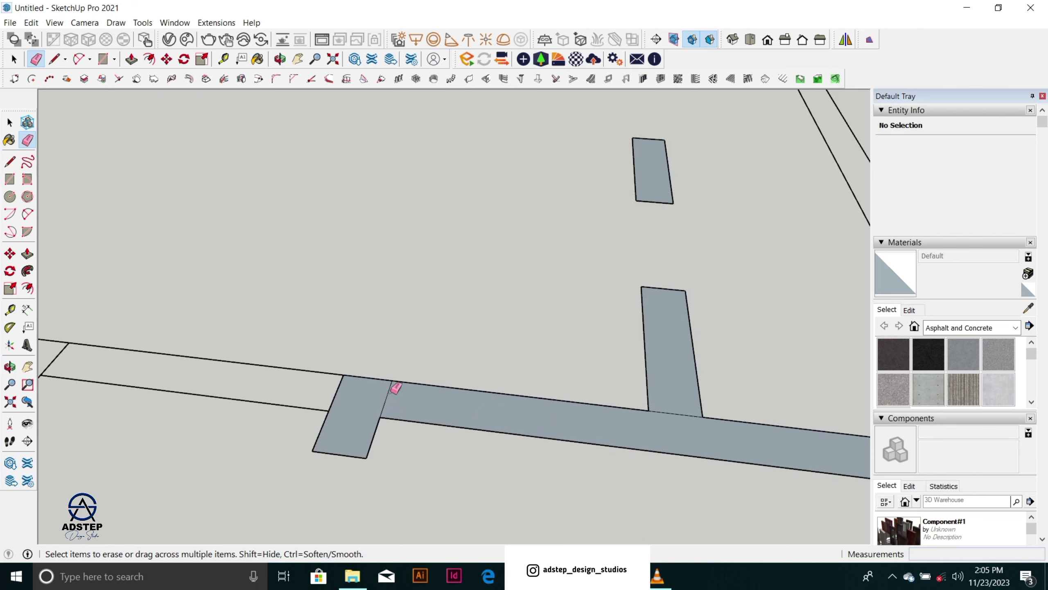
click(691, 411)
Step: Trace the end edge of the T-shaped wall's short leg to fill the connected walls with a face
scroll(538, 245, down, 5)
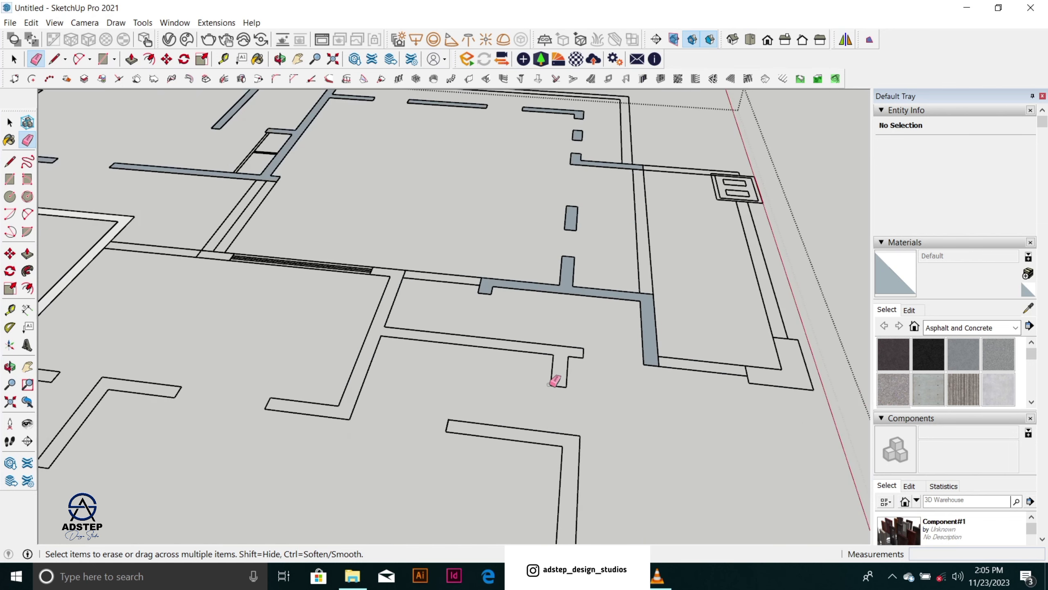
scroll(555, 375, up, 3)
scroll(565, 371, up, 3)
key(l)
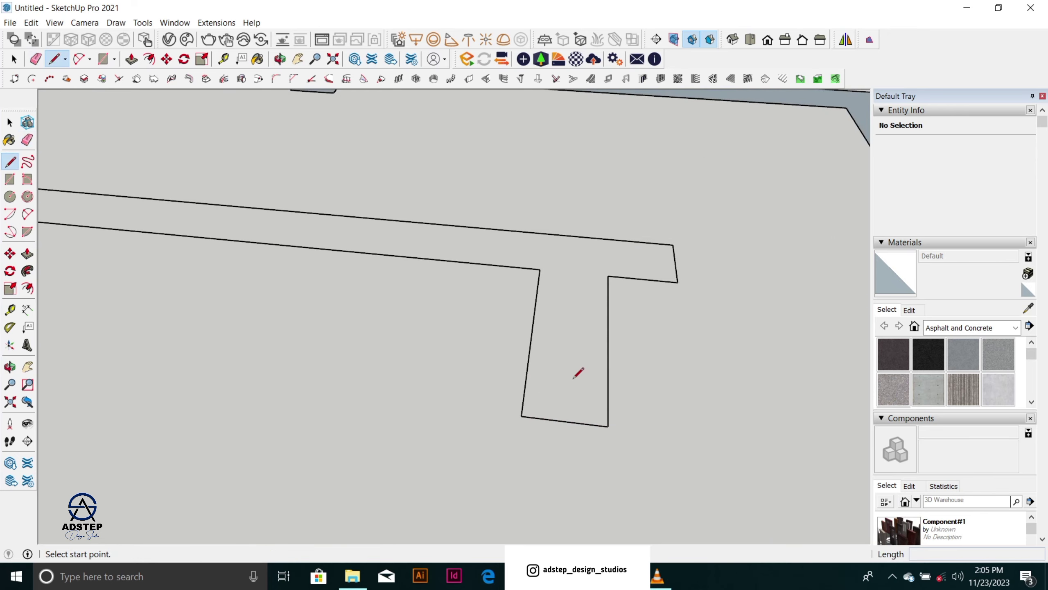
click(608, 425)
click(523, 415)
scroll(573, 211, down, 6)
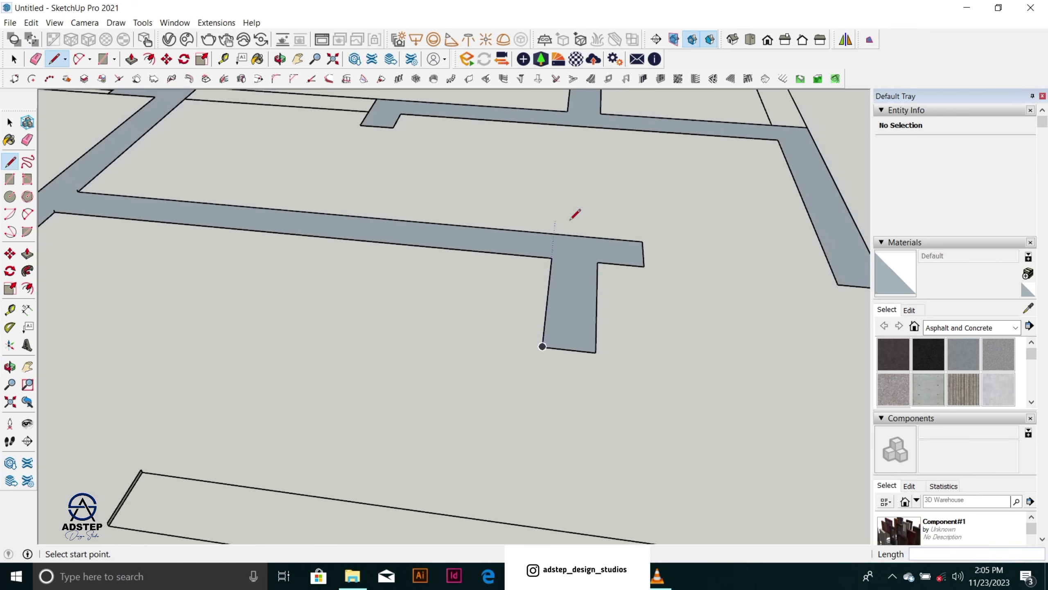
Step: Trace an end edge on the bracket-shaped wall and on the thick balcony corner pier to fill both with faces
scroll(581, 398, up, 6)
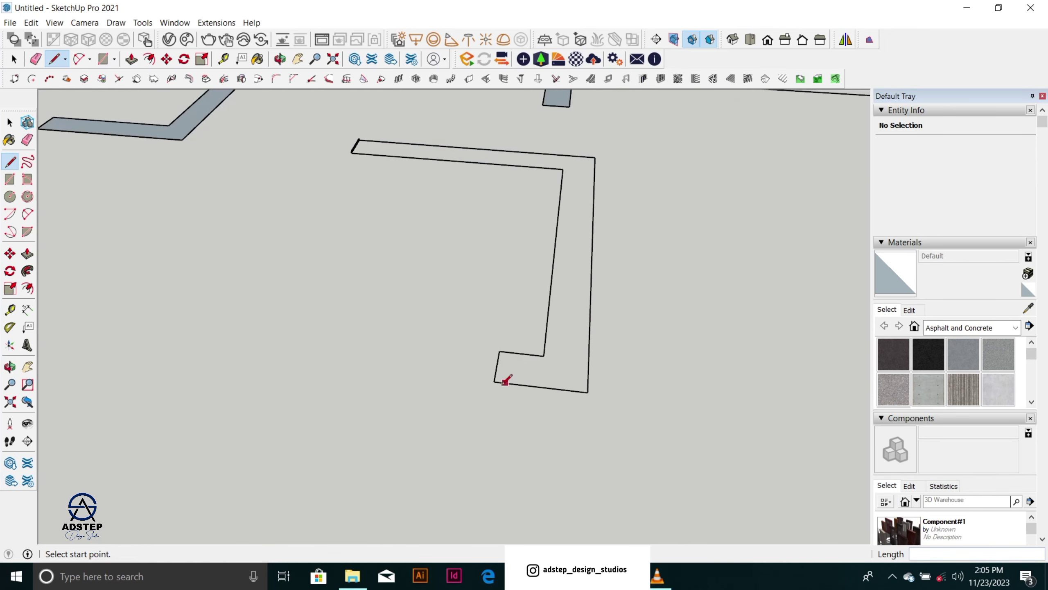
click(495, 381)
scroll(474, 207, down, 8)
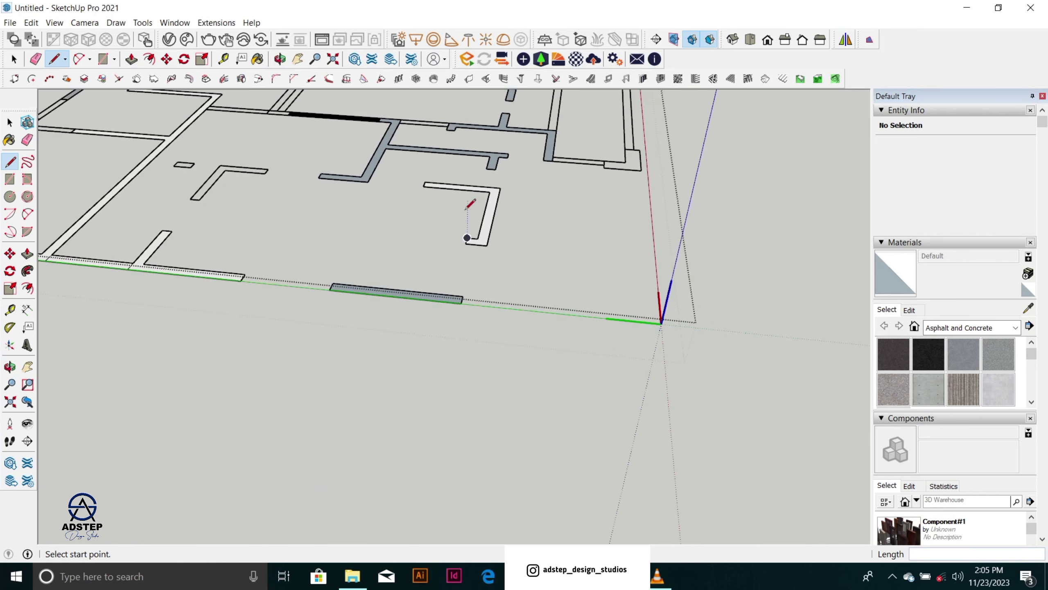
scroll(505, 225, up, 6)
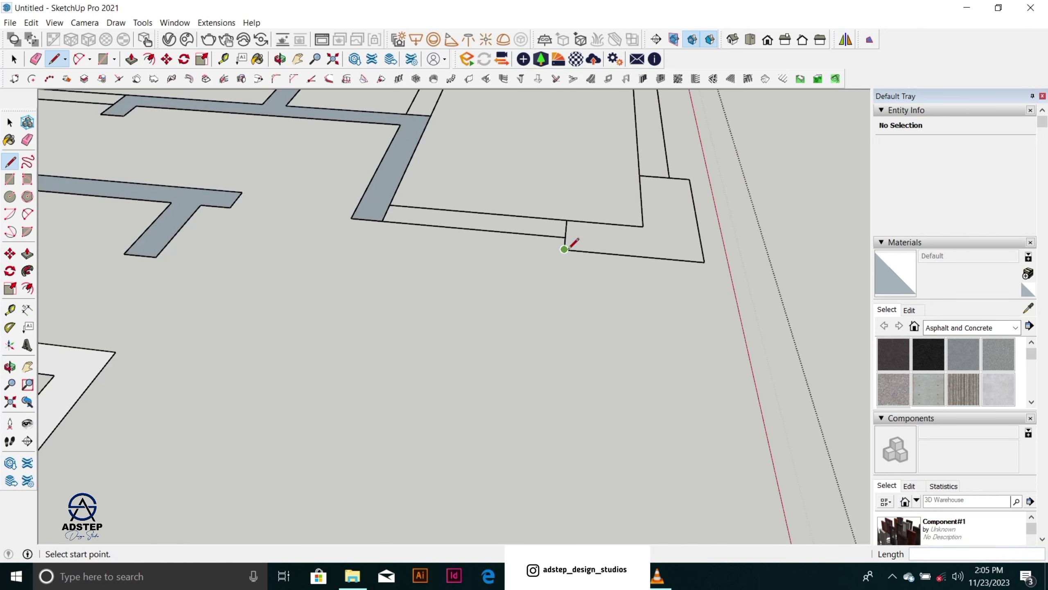
click(566, 219)
scroll(568, 268, down, 6)
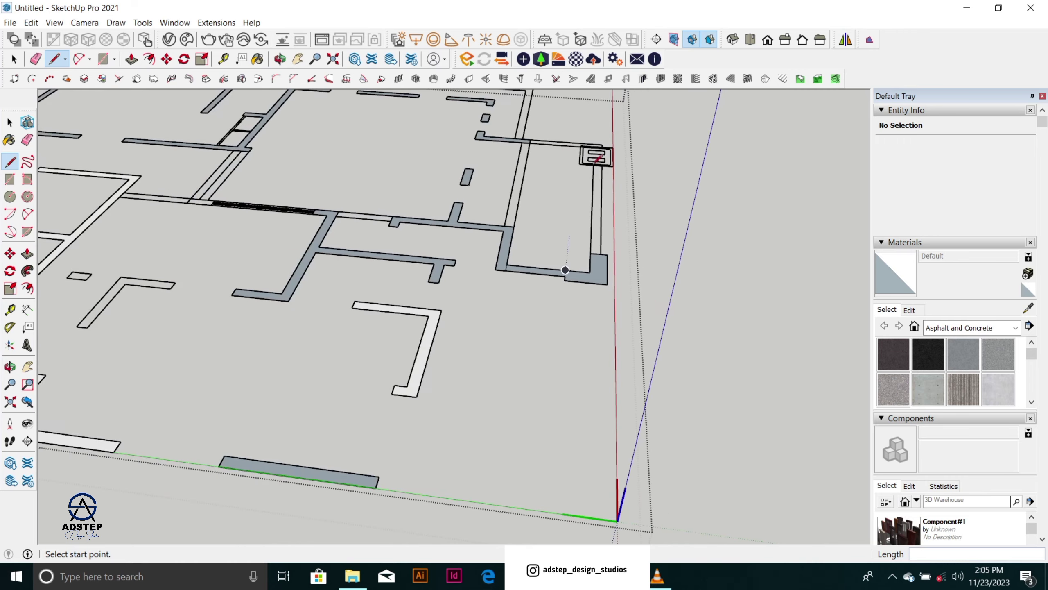
Step: Trace the 150 mm short edge of each of the two small rectangles inside the square column to fill them
scroll(608, 136, up, 5)
scroll(604, 140, up, 4)
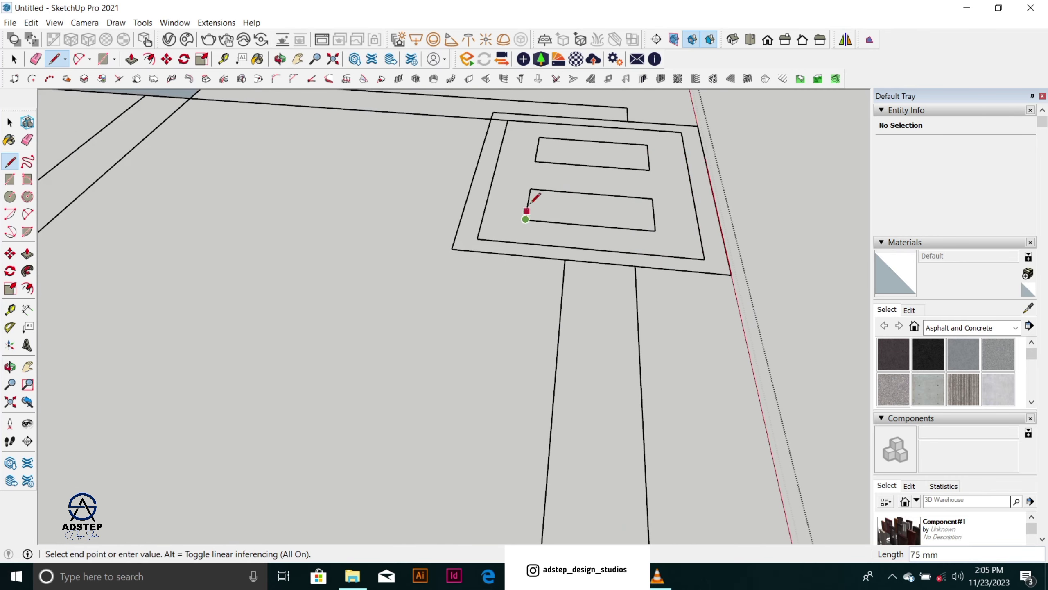
click(531, 189)
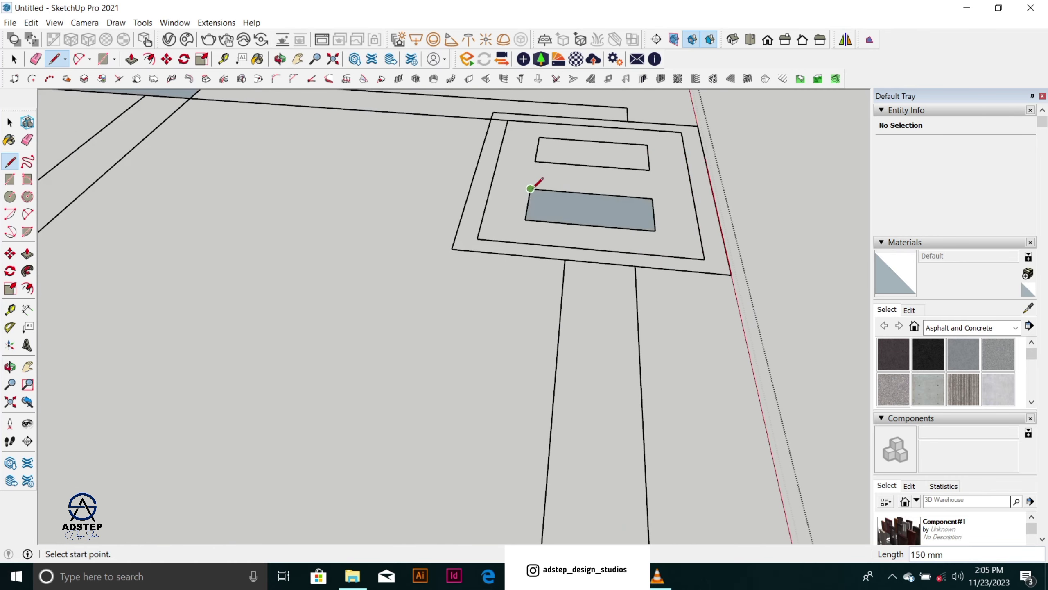
click(539, 137)
scroll(495, 112, up, 2)
Step: Draw a rectangle of 750 by 600 mm over the square column's outer outline to fill it with faces
scroll(499, 232, down, 4)
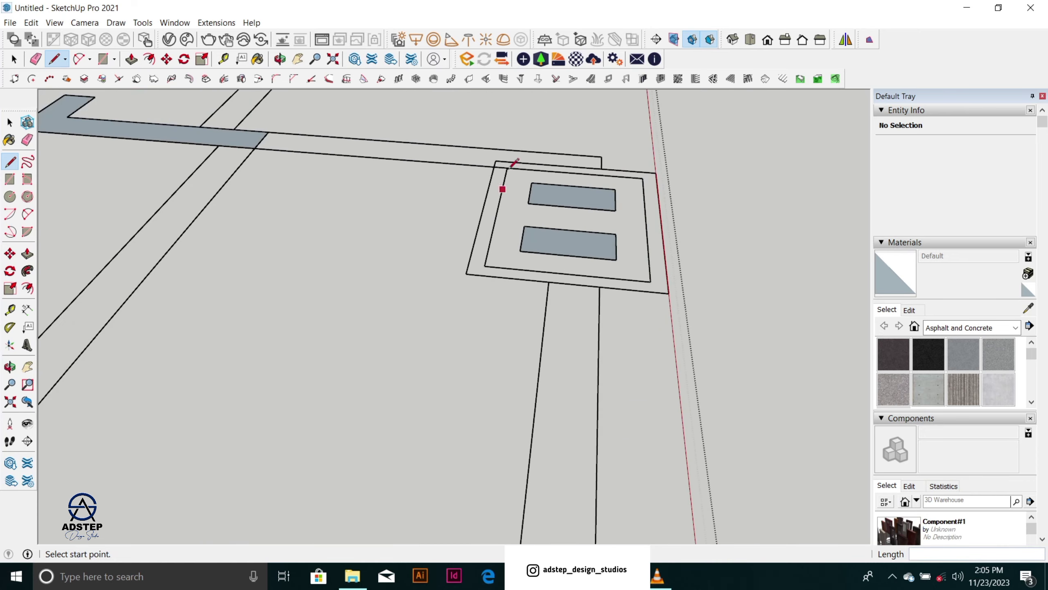
scroll(515, 155, up, 3)
key(r)
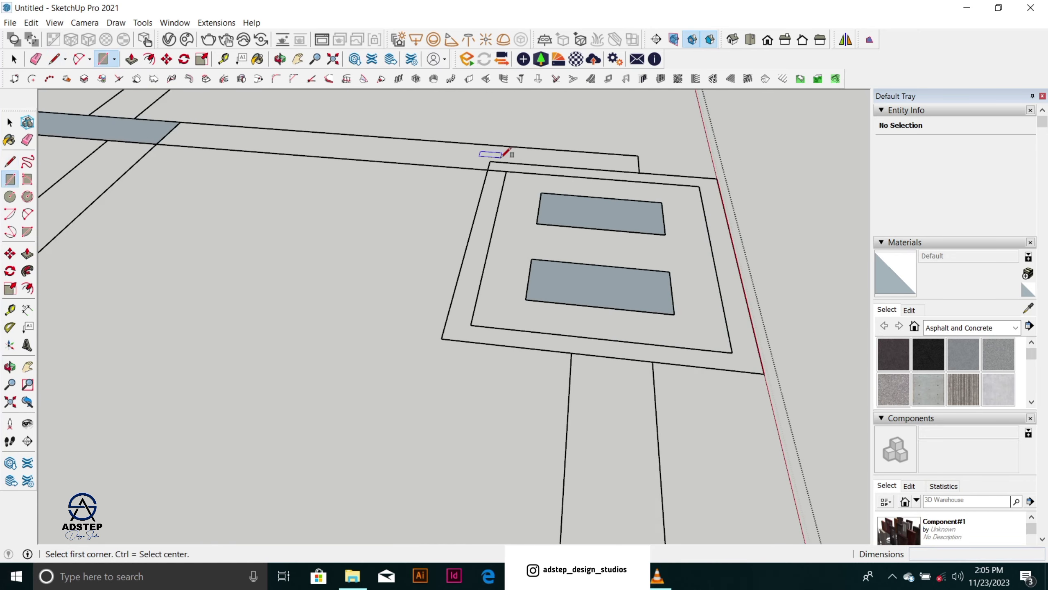
click(490, 161)
click(764, 374)
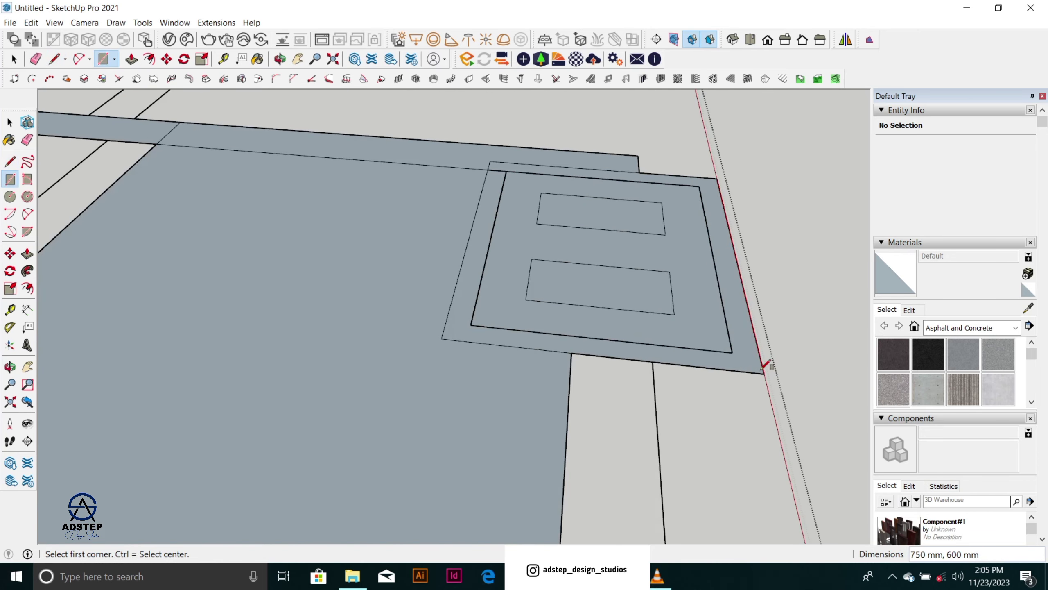
Step: Delete the unwanted large face covering the balcony floor beside the square column
key(space)
click(473, 399)
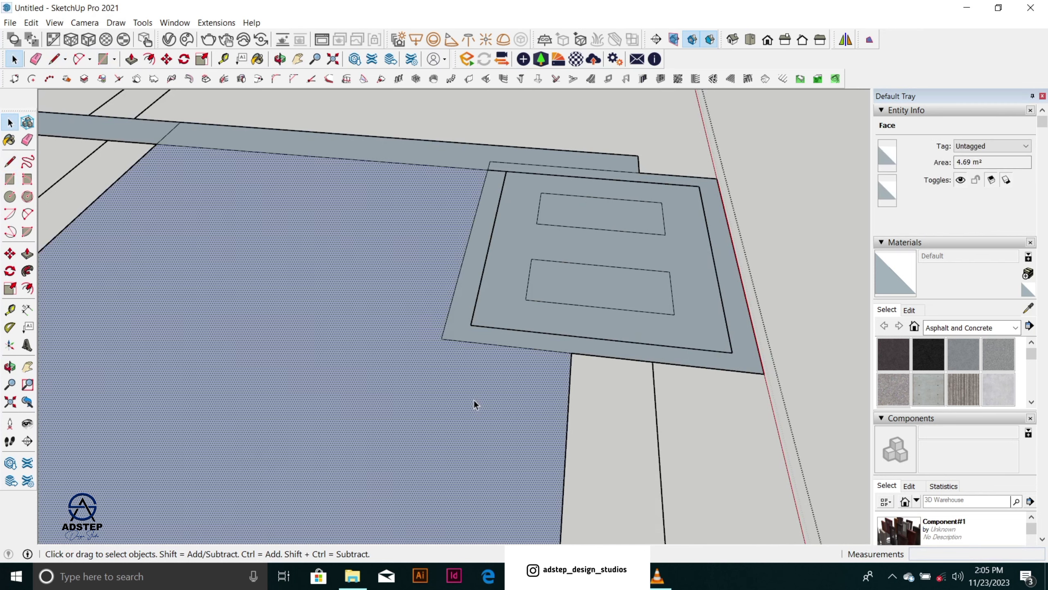
key(Delete)
Step: Select the inner face surrounding the two small rectangles in the square column
scroll(524, 302, down, 1)
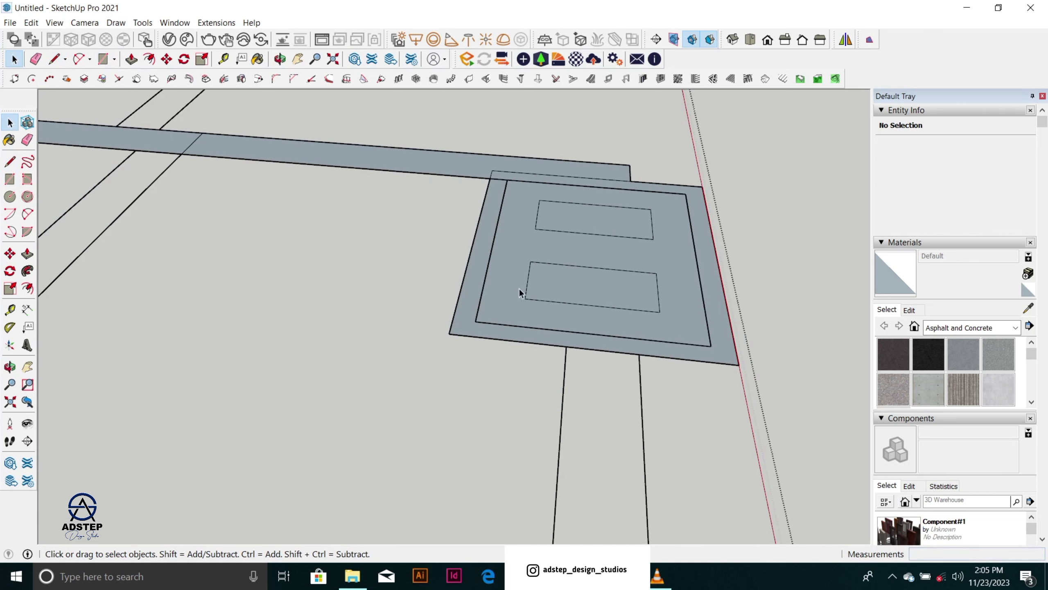
click(519, 288)
scroll(536, 287, down, 1)
middle_drag(596, 294, 647, 277)
scroll(647, 277, down, 5)
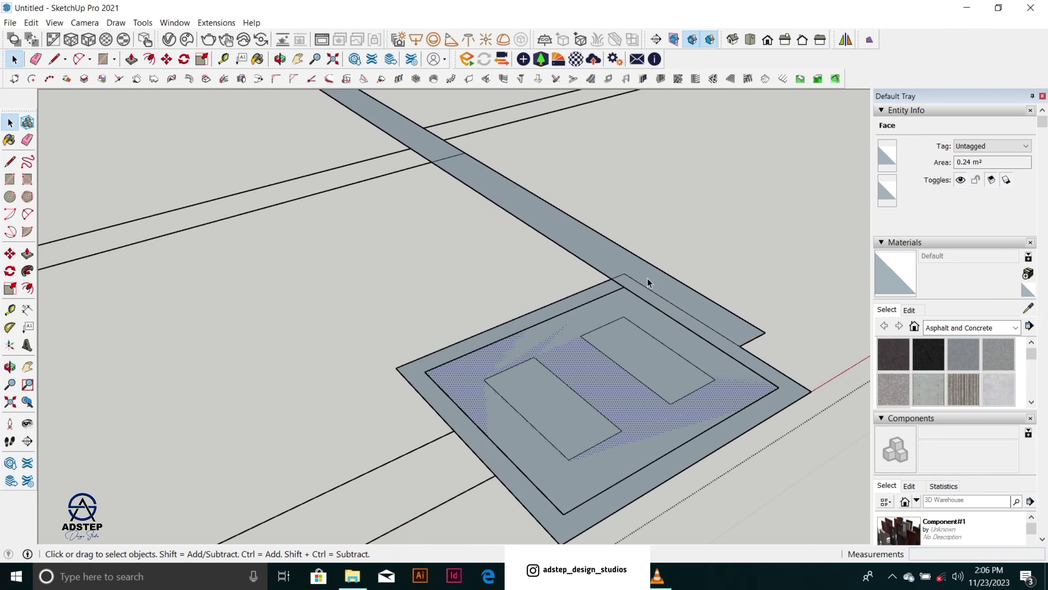
scroll(530, 326, up, 3)
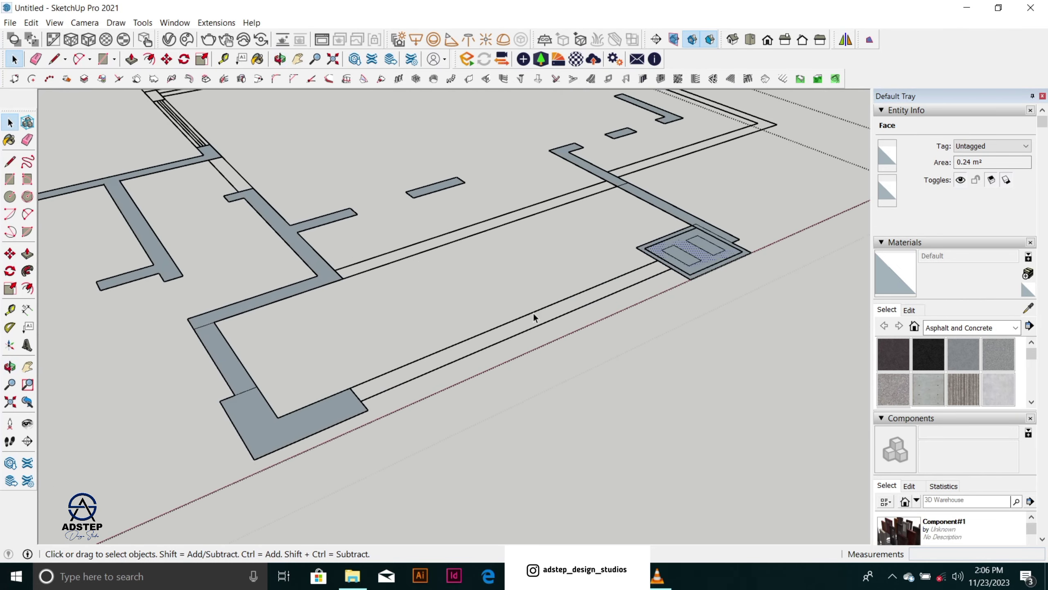
Step: Trace the outer edge of the front balcony wall from the corner pier to the square column to fill it
key(l)
click(338, 412)
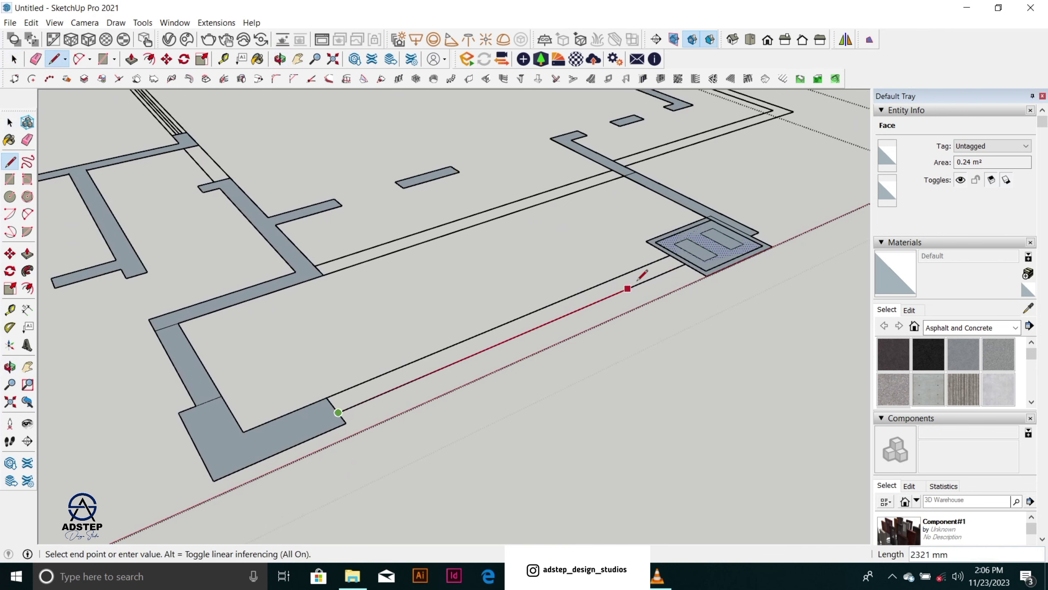
click(685, 263)
key(space)
scroll(601, 292, down, 5)
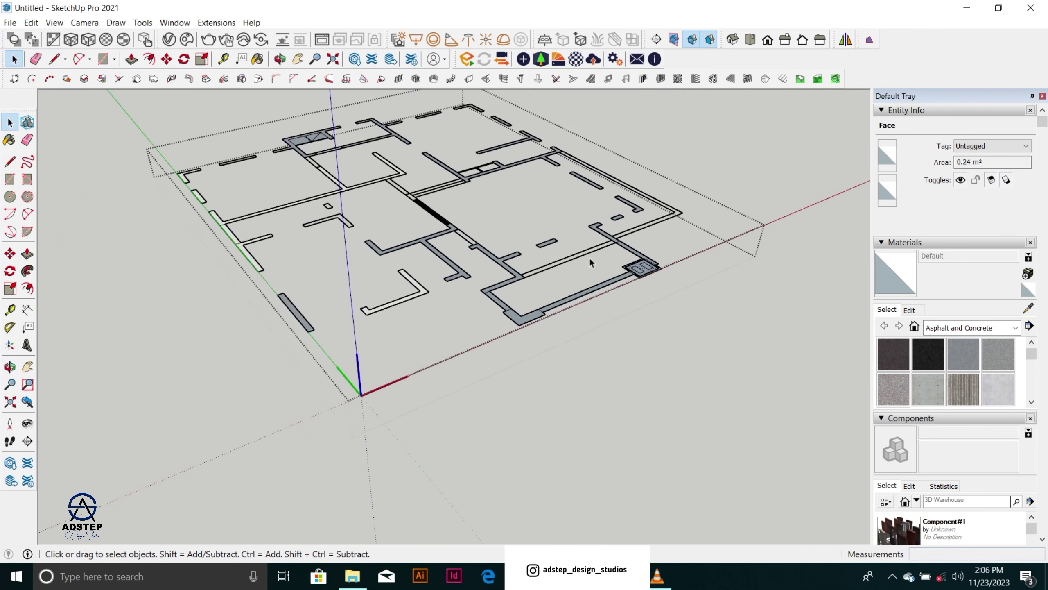
Step: Try to fill the inner balcony wall by tracing its balcony-side edge, and delete the resulting floor face
scroll(616, 260, up, 6)
scroll(617, 261, up, 2)
key(l)
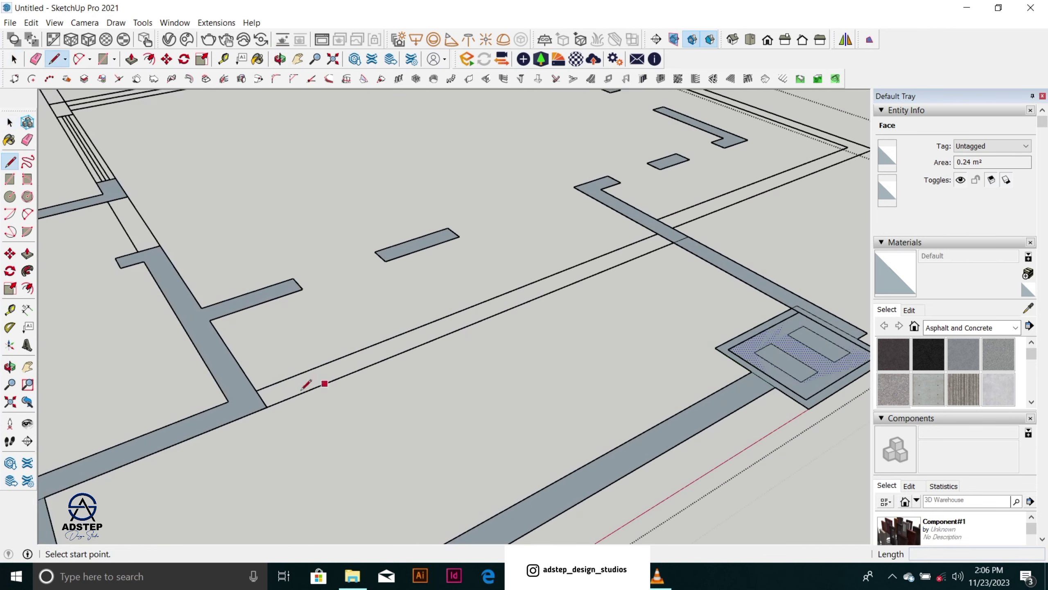
click(268, 406)
click(674, 241)
key(space)
scroll(654, 249, down, 2)
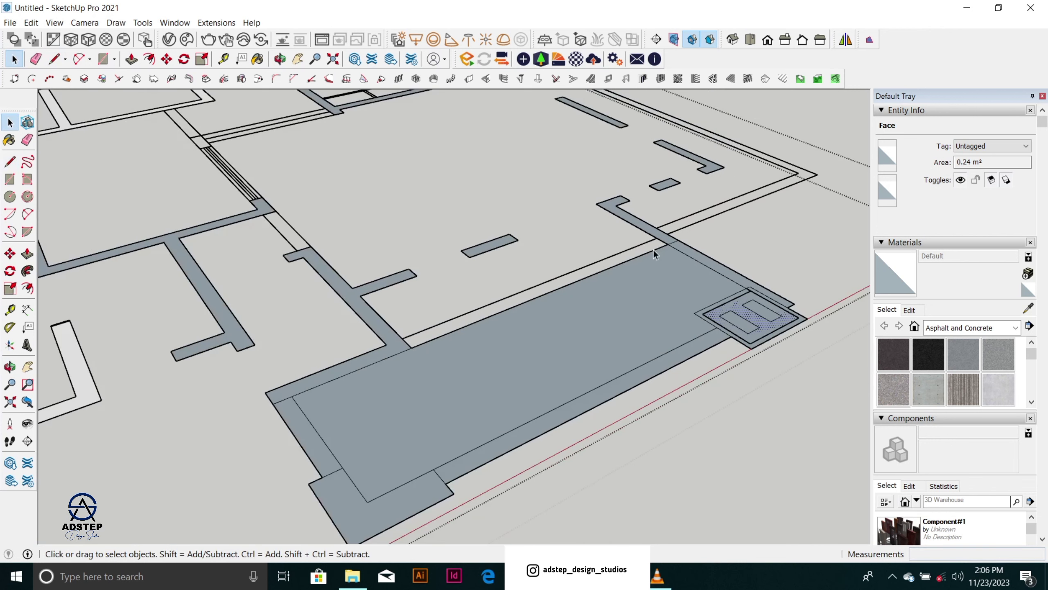
click(653, 302)
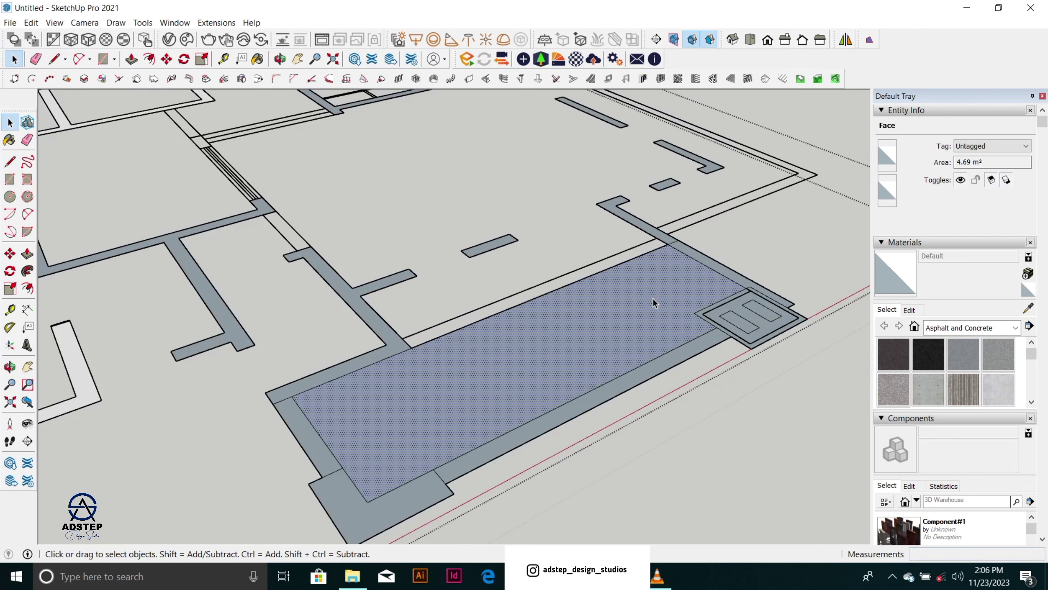
key(Delete)
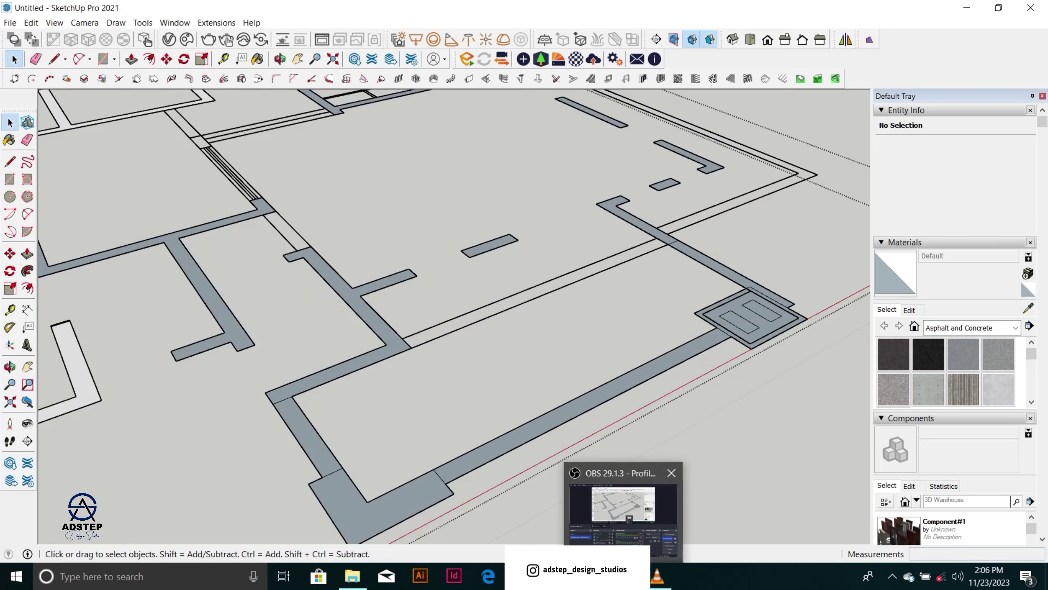
Step: Try again to fill the inner balcony wall by retracing its balcony-side edge between the two cross walls
scroll(643, 217, up, 6)
key(l)
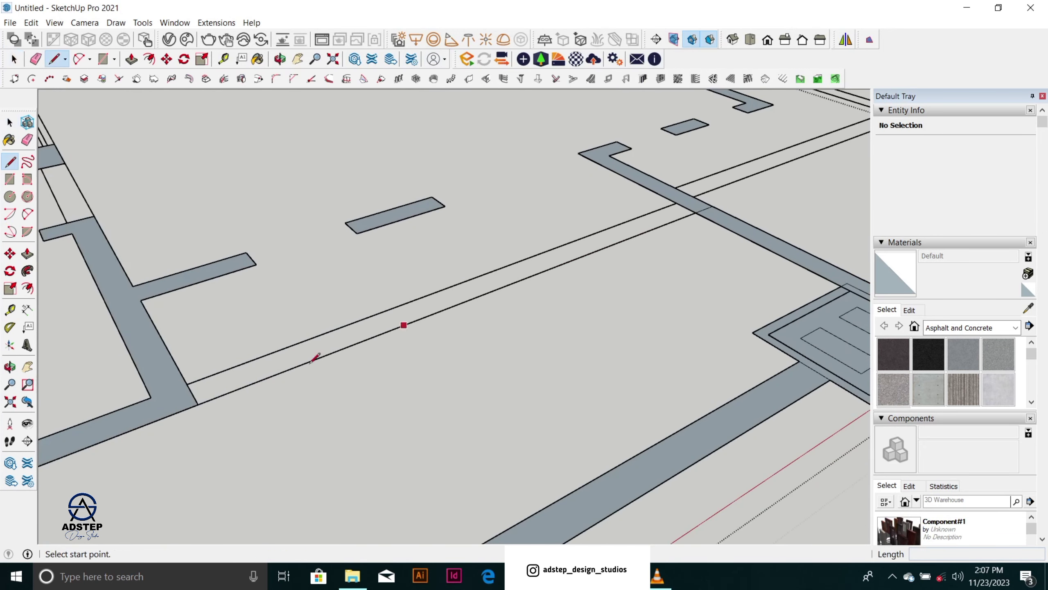
click(198, 404)
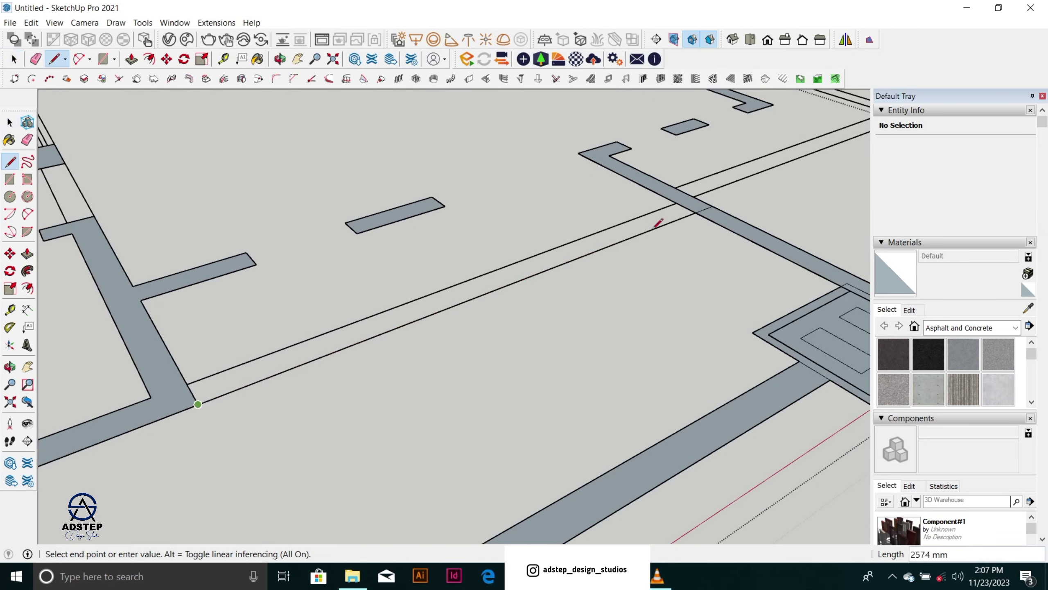
click(695, 211)
scroll(663, 227, down, 3)
key(space)
Step: Trace the 150 mm end of the inner balcony wall and draw a rectangle over the whole wall strip to fill it
scroll(425, 309, up, 3)
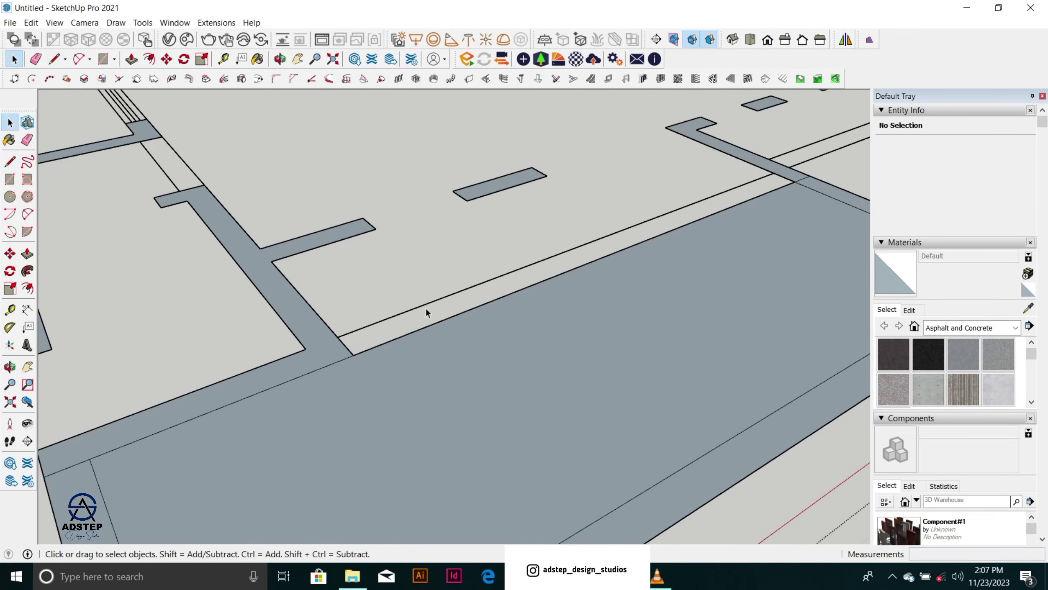
key(l)
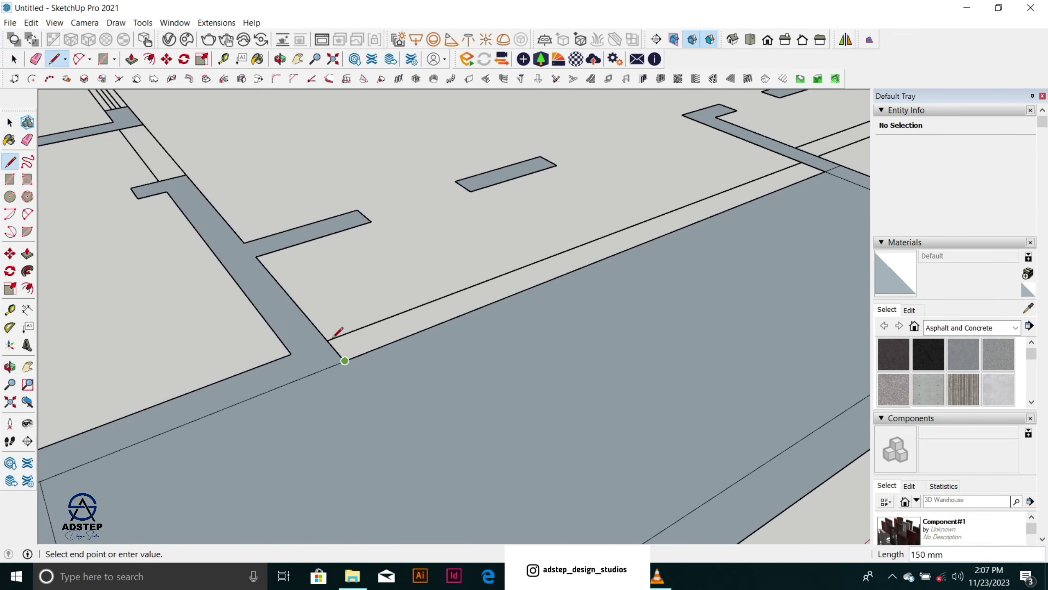
key(r)
click(337, 336)
scroll(338, 336, down, 2)
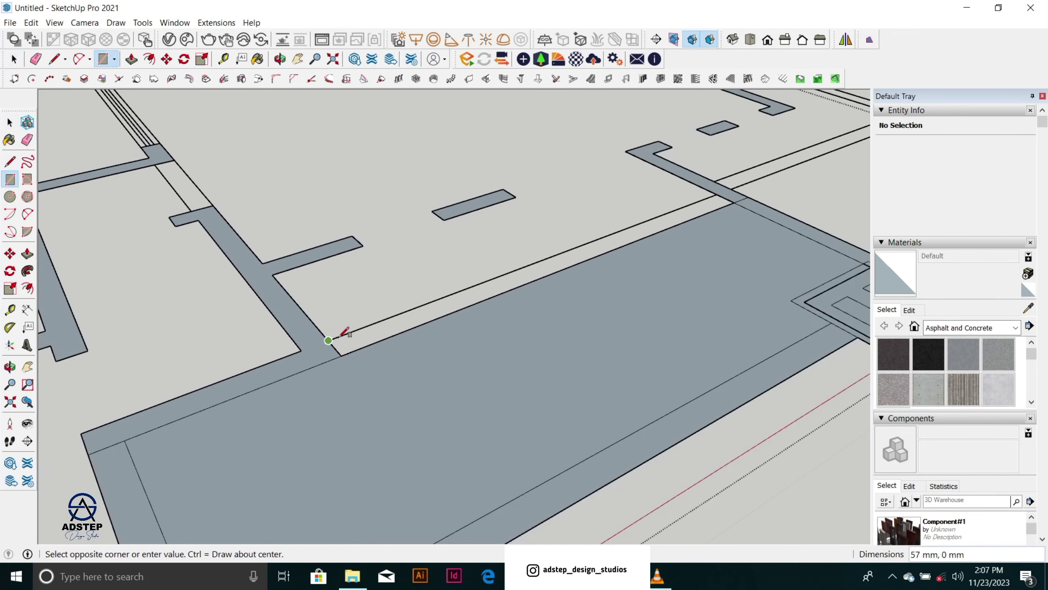
click(735, 202)
key(space)
Step: Delete the unwanted large face covering the balcony floor
scroll(672, 236, down, 2)
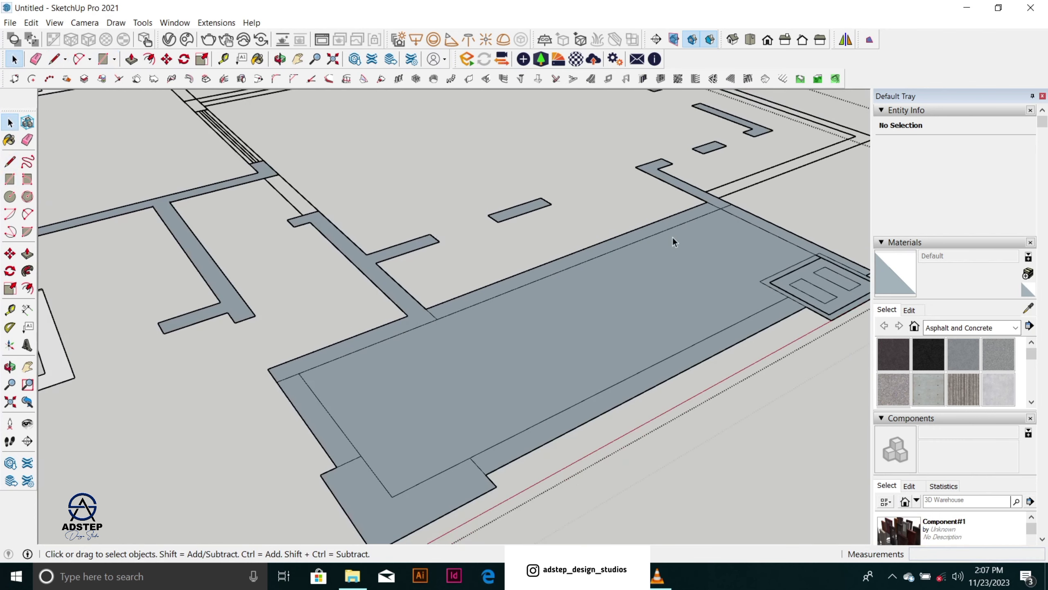
click(670, 268)
key(Delete)
scroll(667, 275, down, 8)
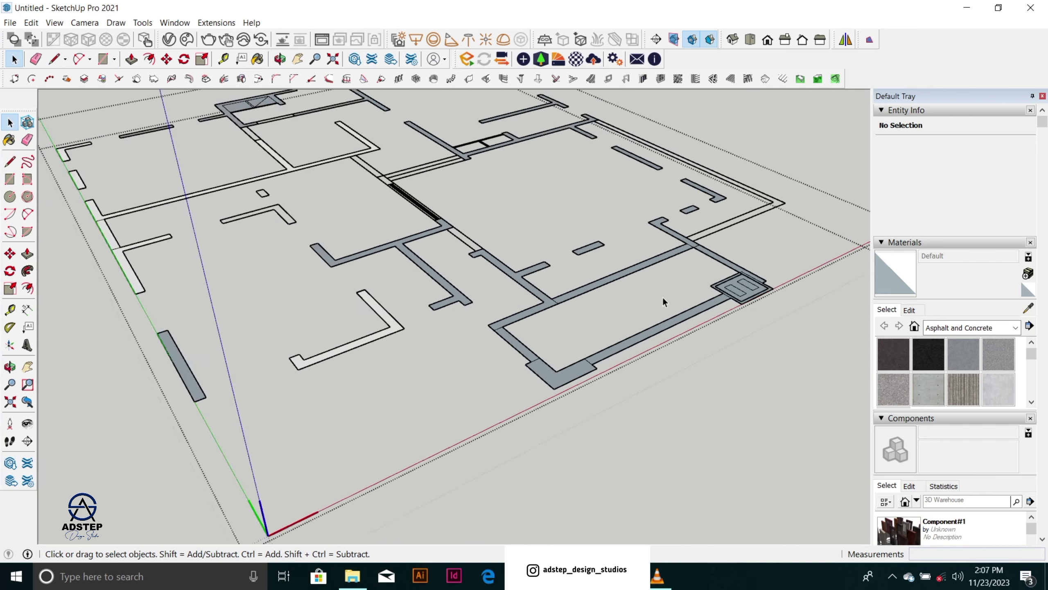
scroll(663, 303, up, 8)
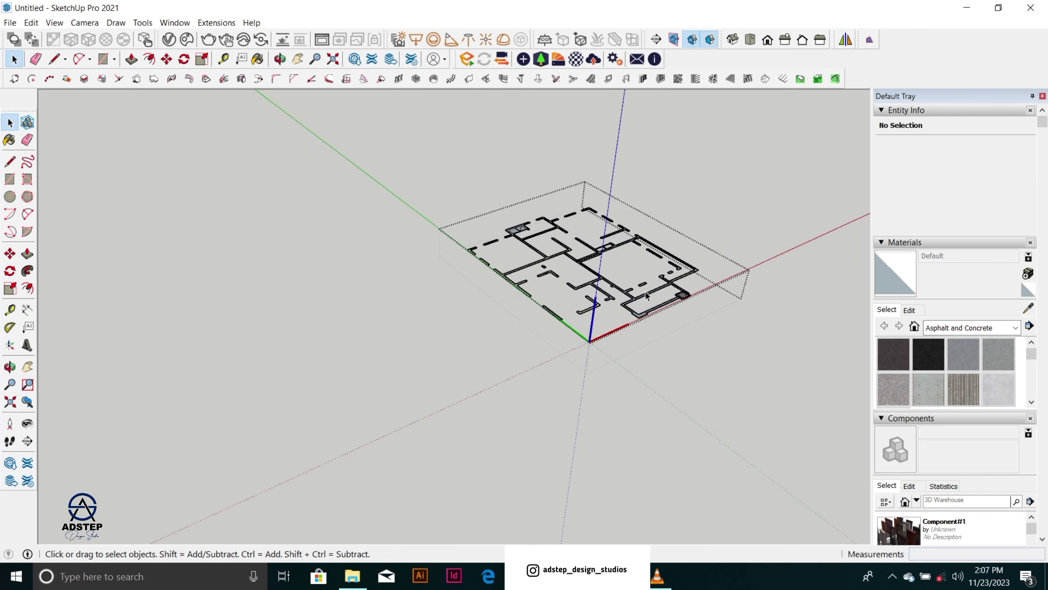
scroll(693, 265, up, 5)
scroll(707, 270, down, 4)
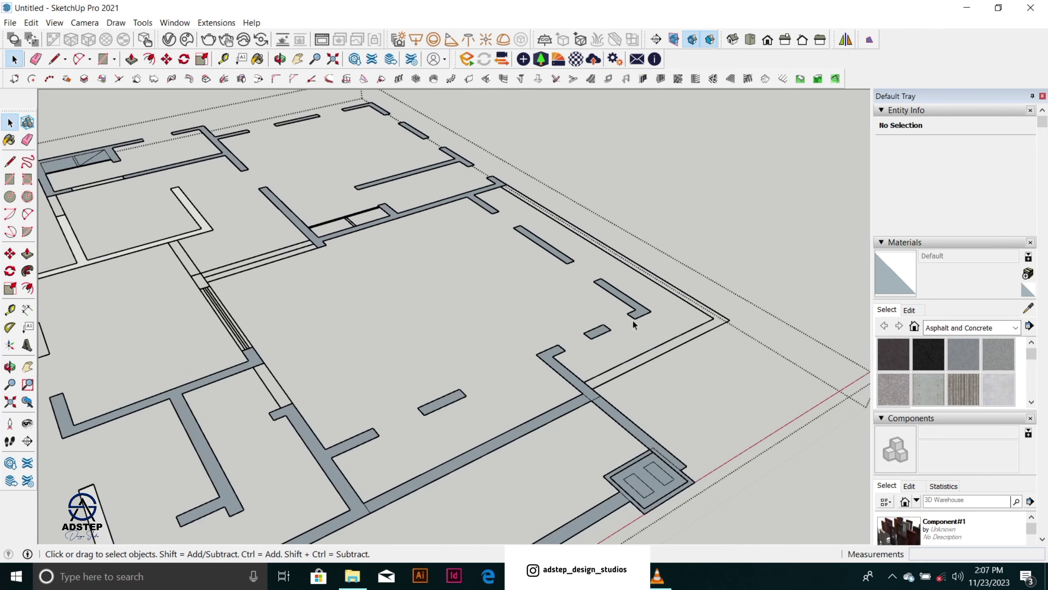
Step: Trace the 150 mm end of the wall running from the balcony to the outer corner and fill it with a rectangle
scroll(631, 321, up, 8)
key(l)
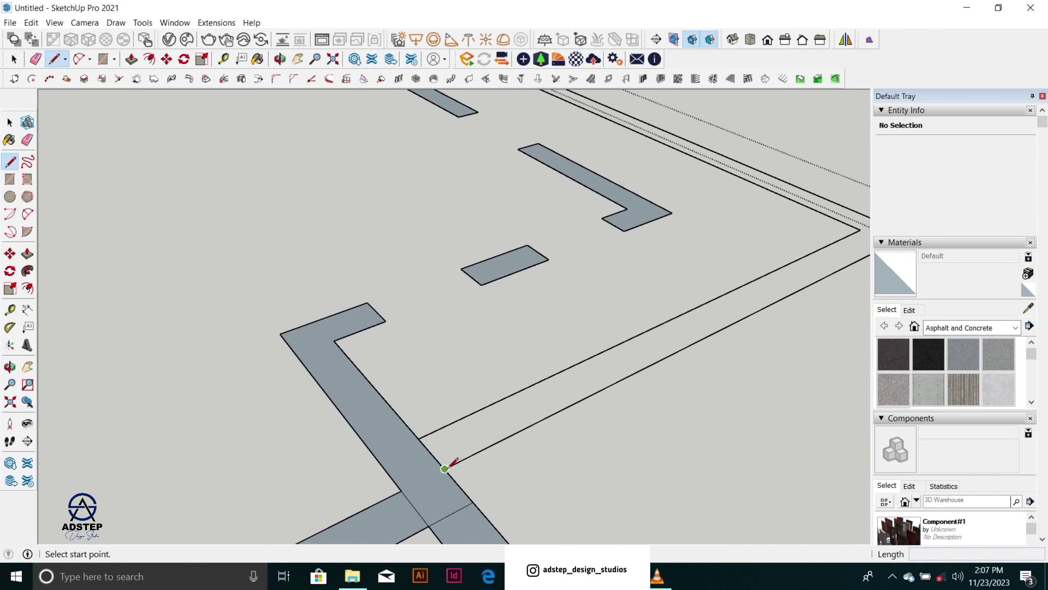
click(444, 469)
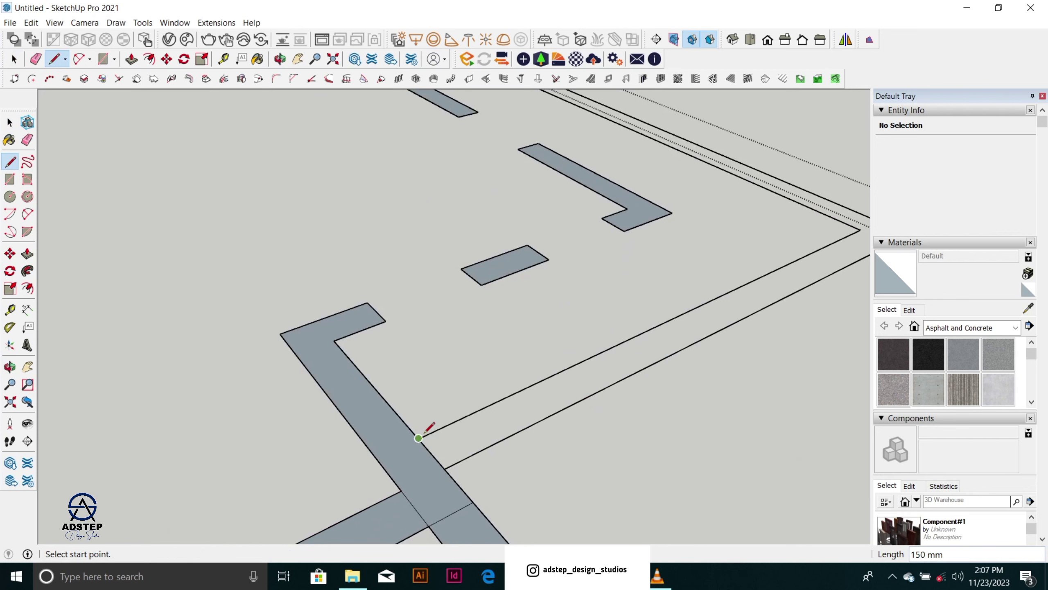
scroll(425, 431, down, 3)
key(r)
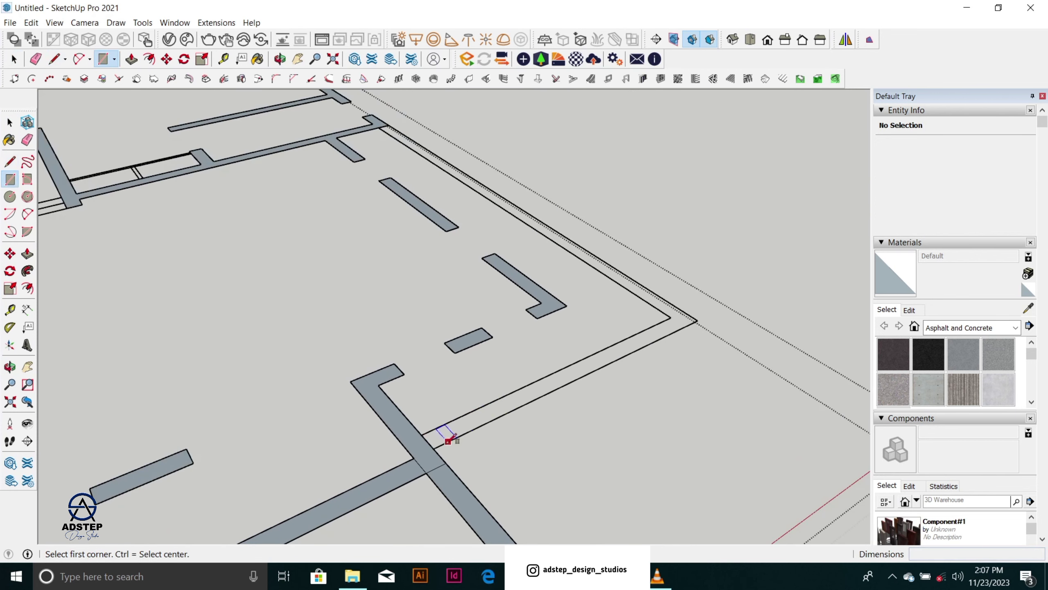
click(434, 448)
click(672, 316)
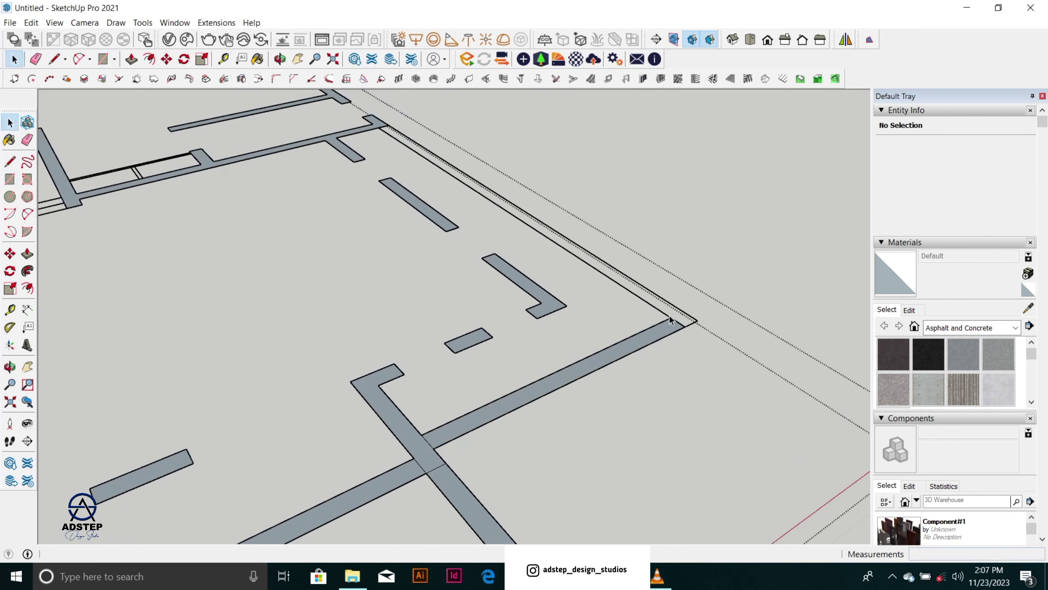
Step: Draw a rectangle of 5100 by 150 mm over the long outer wall from the corner to the cross wall
scroll(673, 317, up, 3)
click(706, 316)
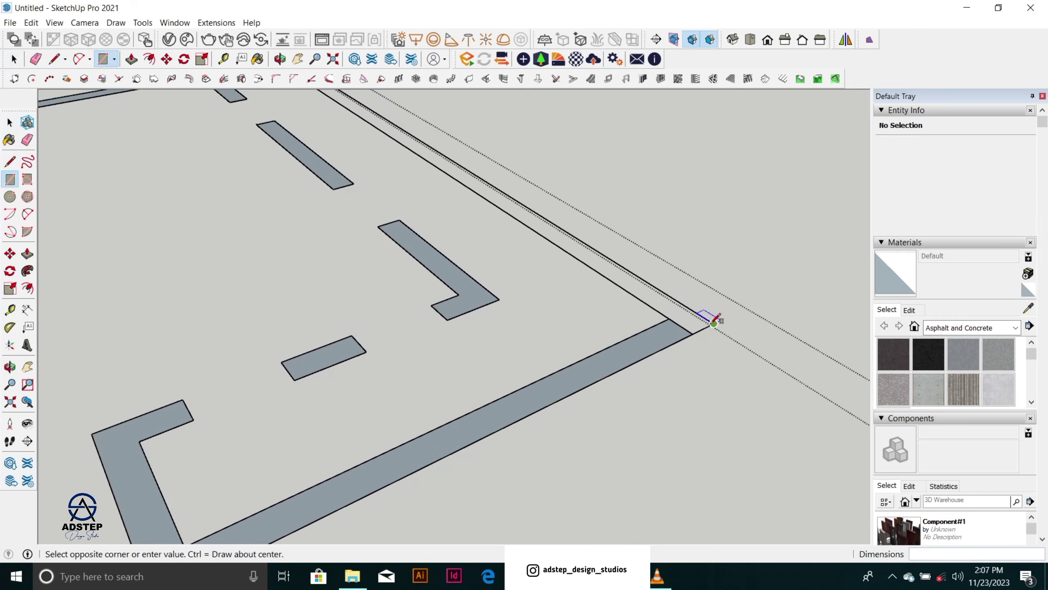
scroll(714, 321, down, 3)
scroll(428, 129, up, 5)
click(392, 126)
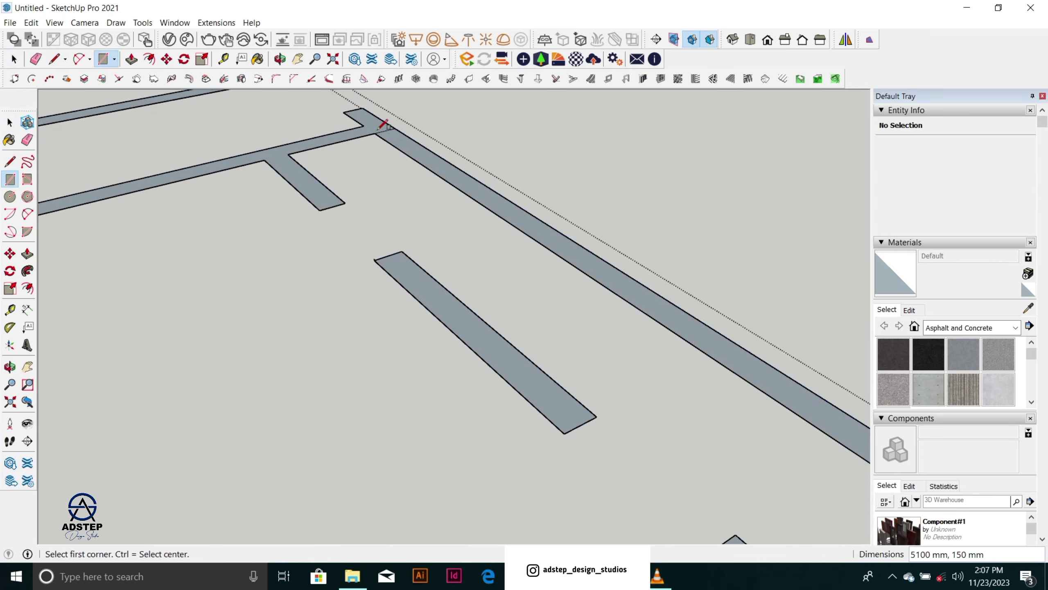
Step: Examine which side, front or back, the wall faces show across the floor plan
scroll(394, 130, down, 4)
scroll(526, 223, up, 3)
scroll(573, 246, up, 2)
key(e)
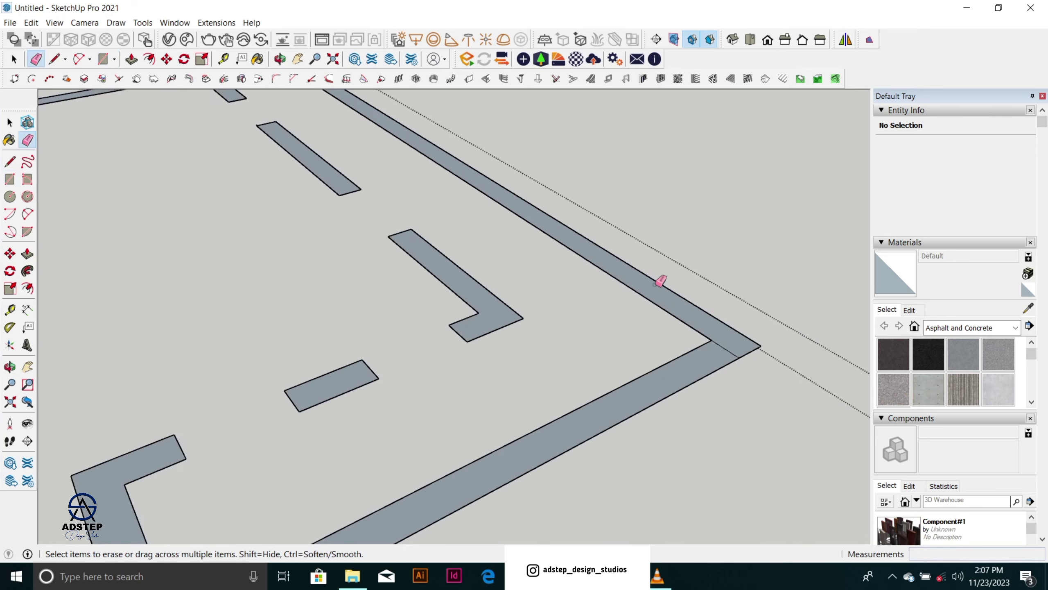
scroll(657, 260, down, 6)
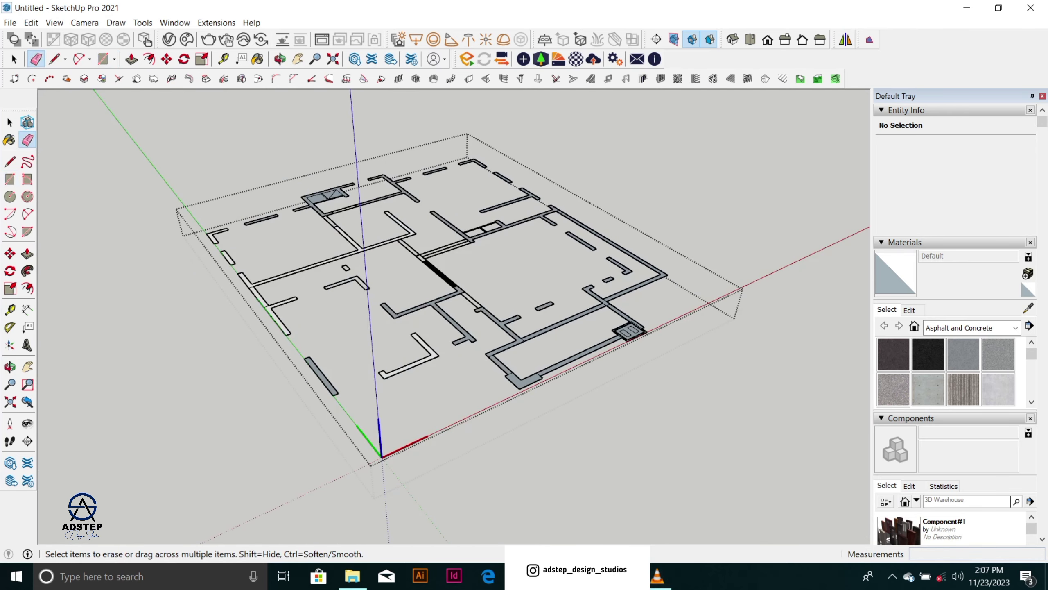
scroll(584, 304, up, 1)
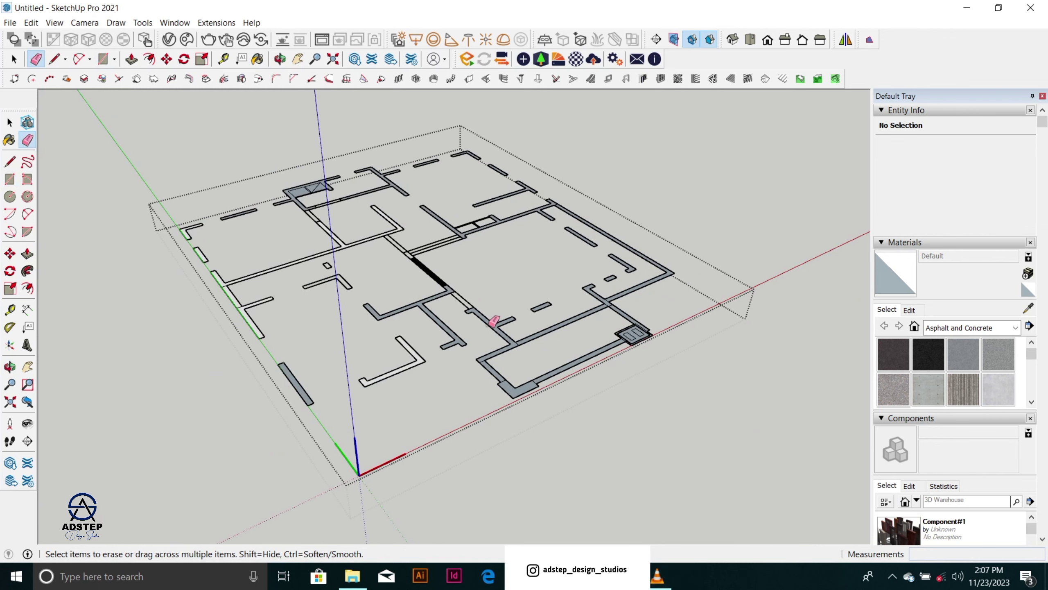
scroll(375, 382, up, 5)
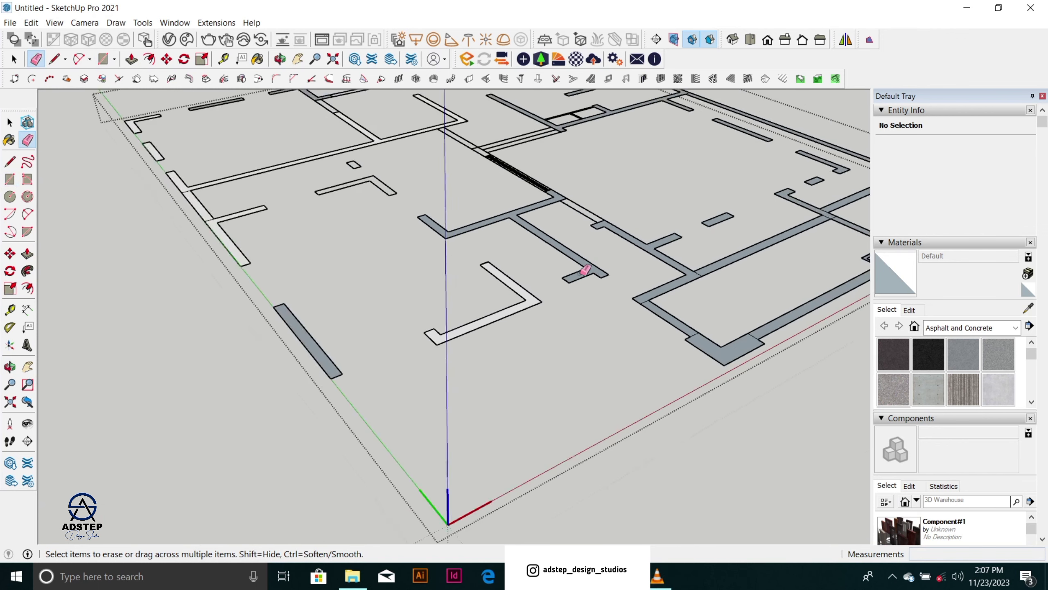
scroll(428, 276, down, 4)
scroll(451, 331, up, 6)
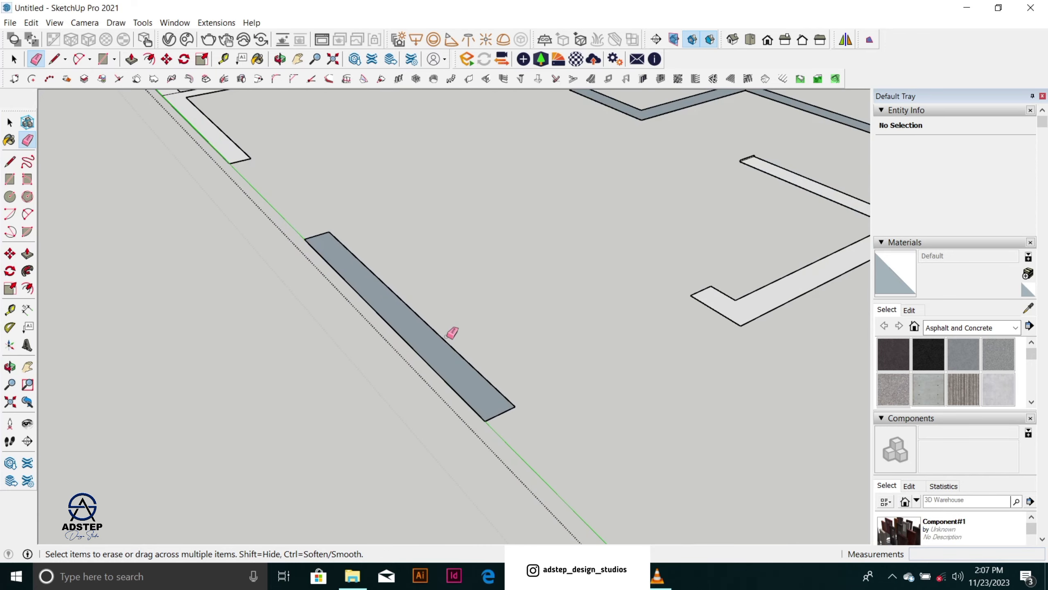
scroll(452, 333, down, 5)
Step: Reverse the face of the isolated straight wall piece along the green axis
key(space)
scroll(449, 349, up, 3)
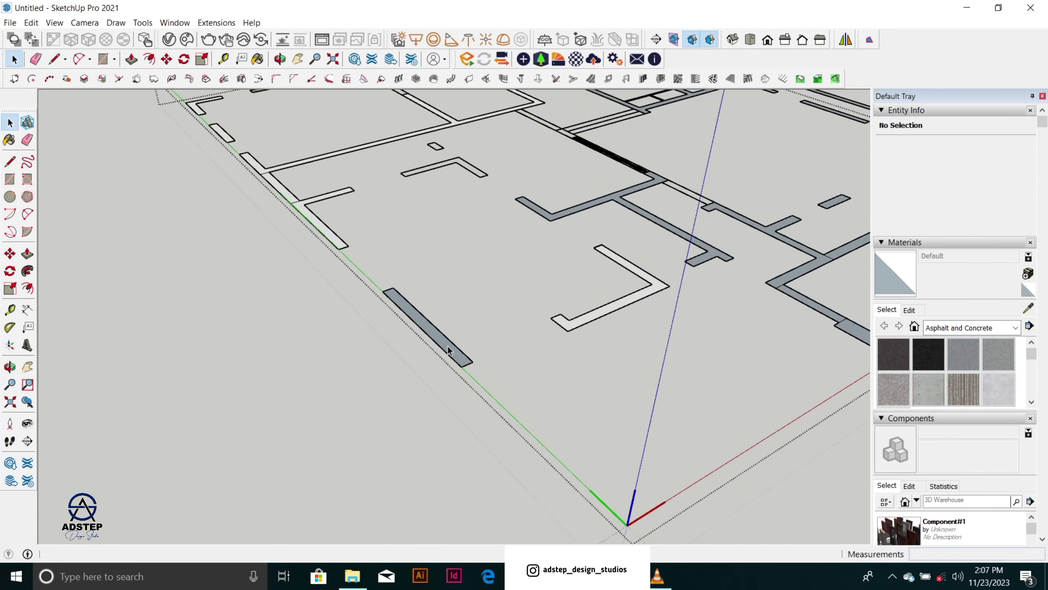
scroll(447, 345, up, 3)
click(447, 347)
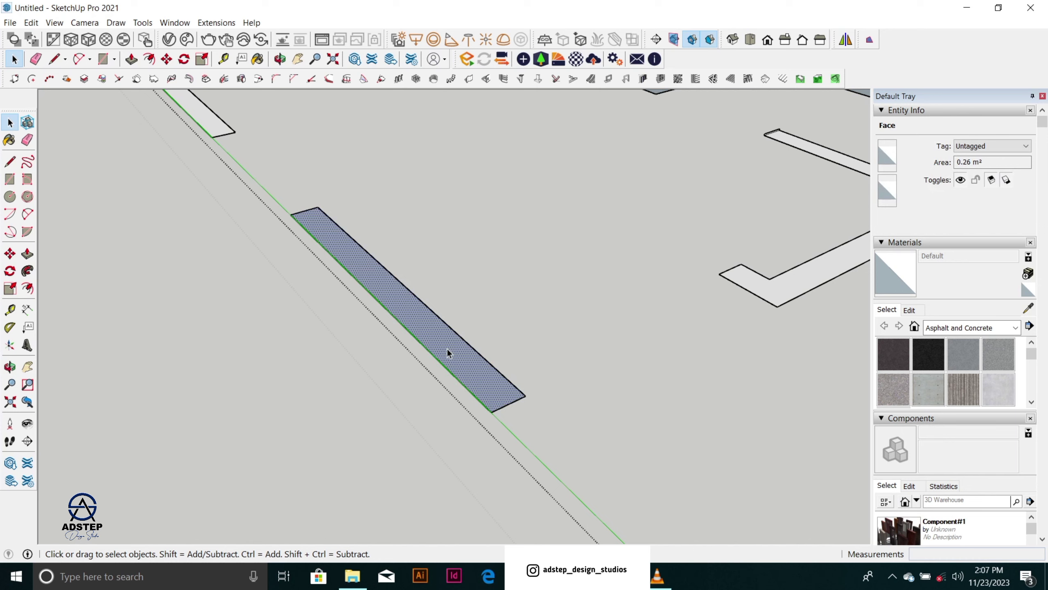
right_click(448, 347)
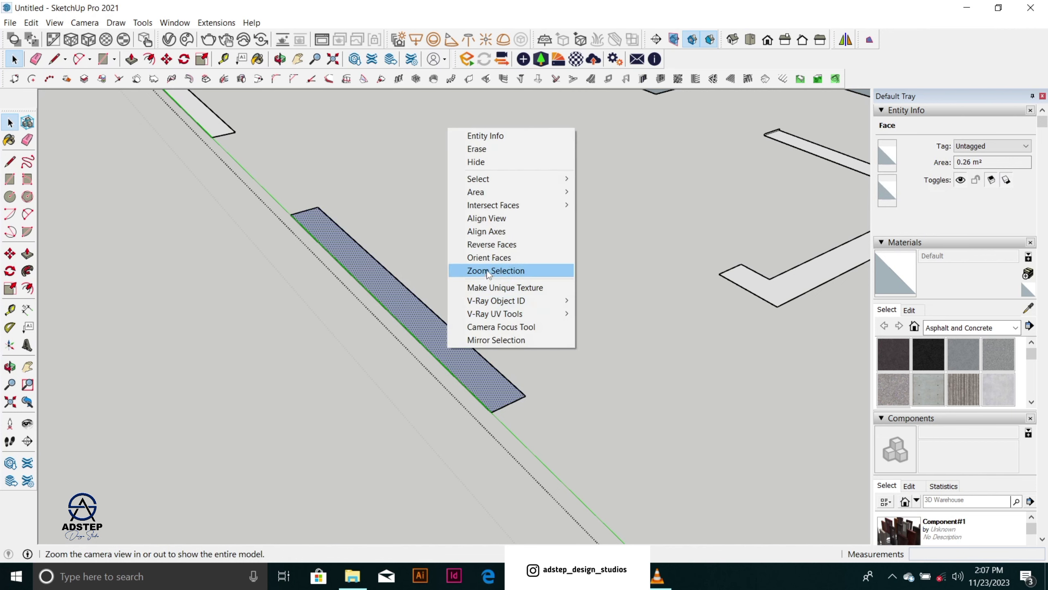
click(503, 245)
Step: Reverse the face of the branched wall next to the stair-like row of parallel lines
scroll(484, 403, down, 5)
scroll(607, 217, up, 5)
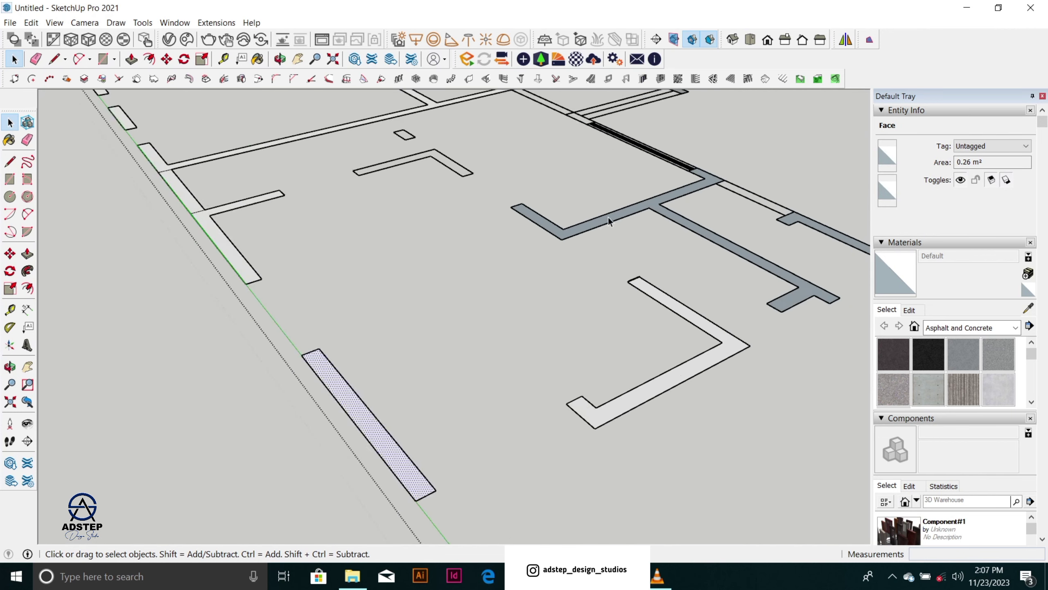
right_click(608, 220)
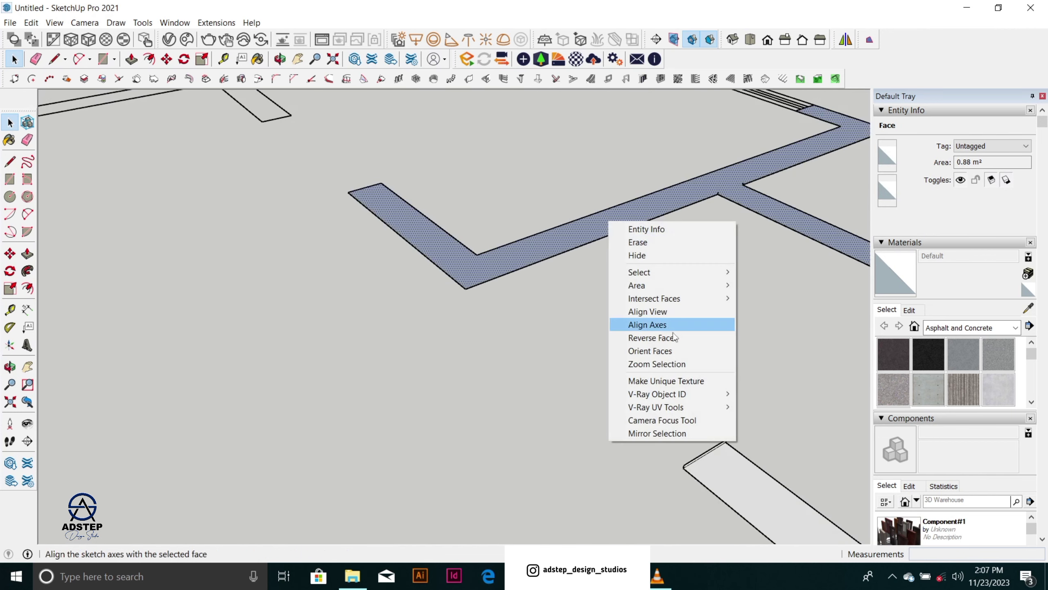
click(619, 337)
Step: Reverse the face of the branched wall that leads down to the balcony corner
scroll(541, 277, down, 6)
scroll(720, 280, up, 6)
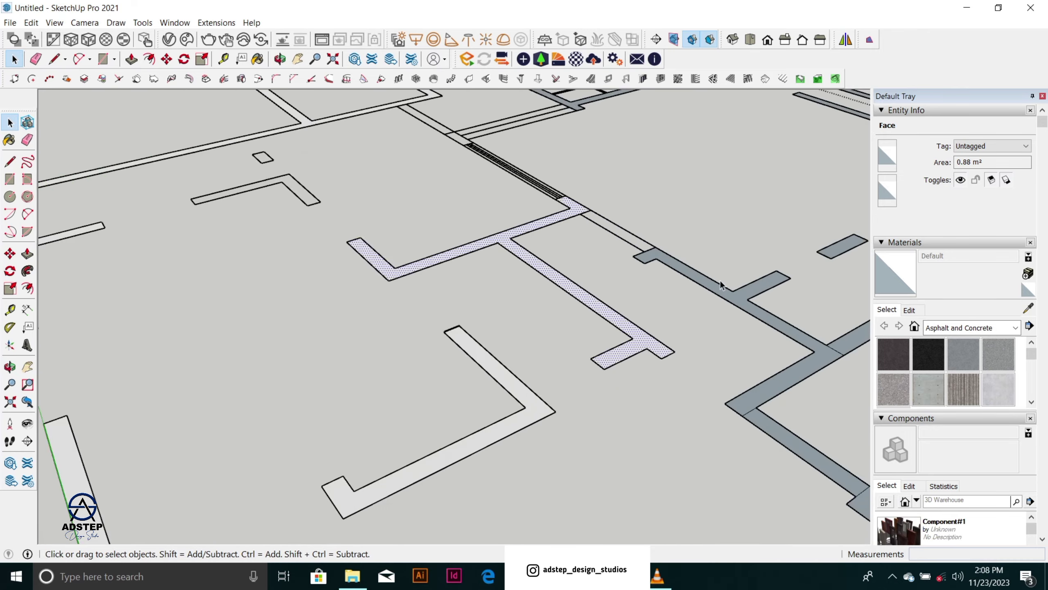
right_click(722, 299)
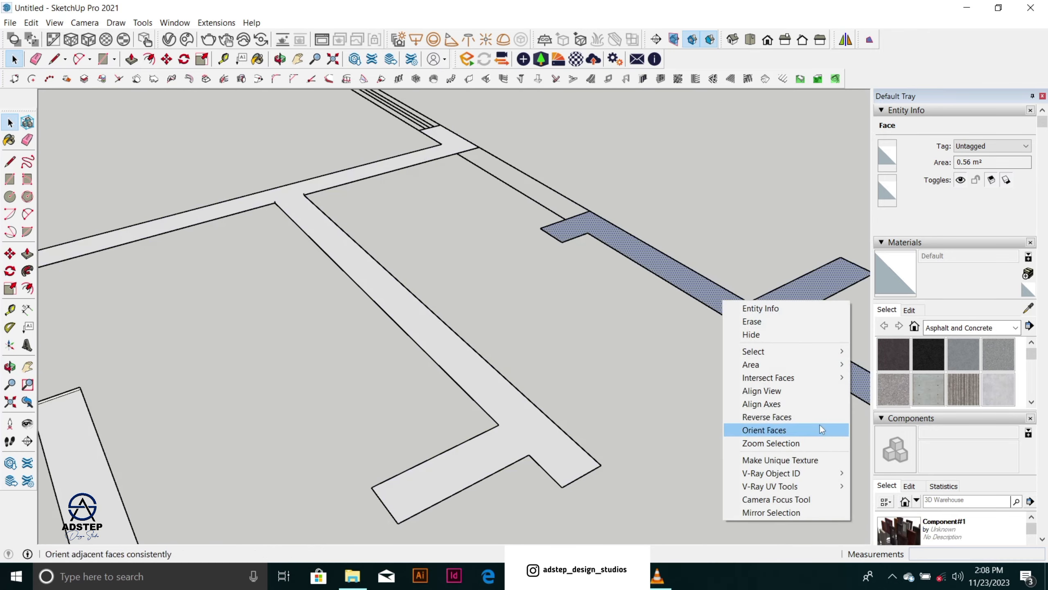
click(776, 416)
Step: Reverse the faces of the long wall adjoining the branched wall's corner and the short isolated rectangular piece beside it
scroll(453, 322, down, 6)
scroll(617, 331, up, 6)
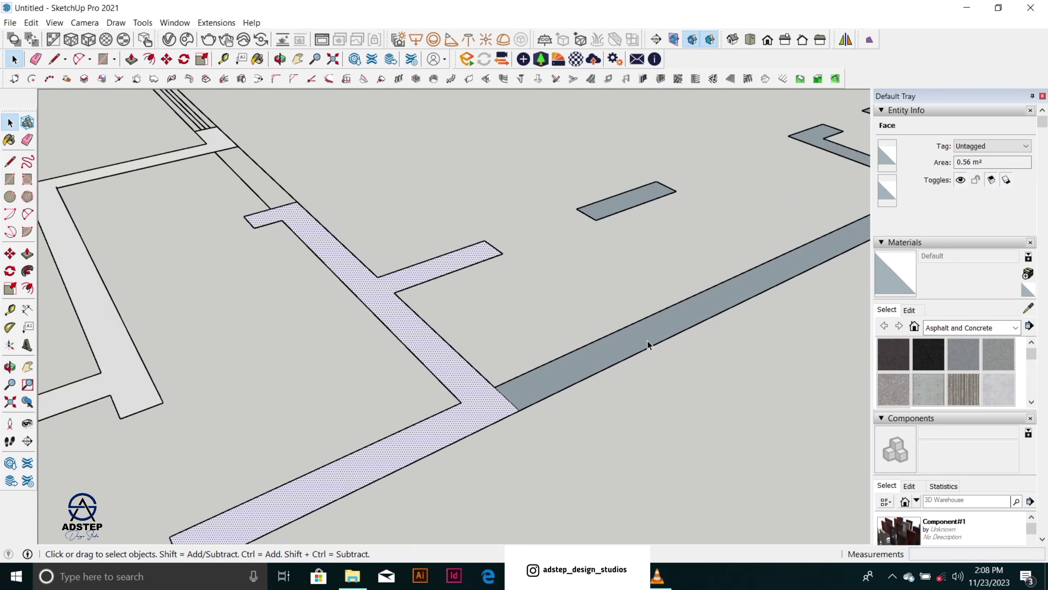
right_click(647, 333)
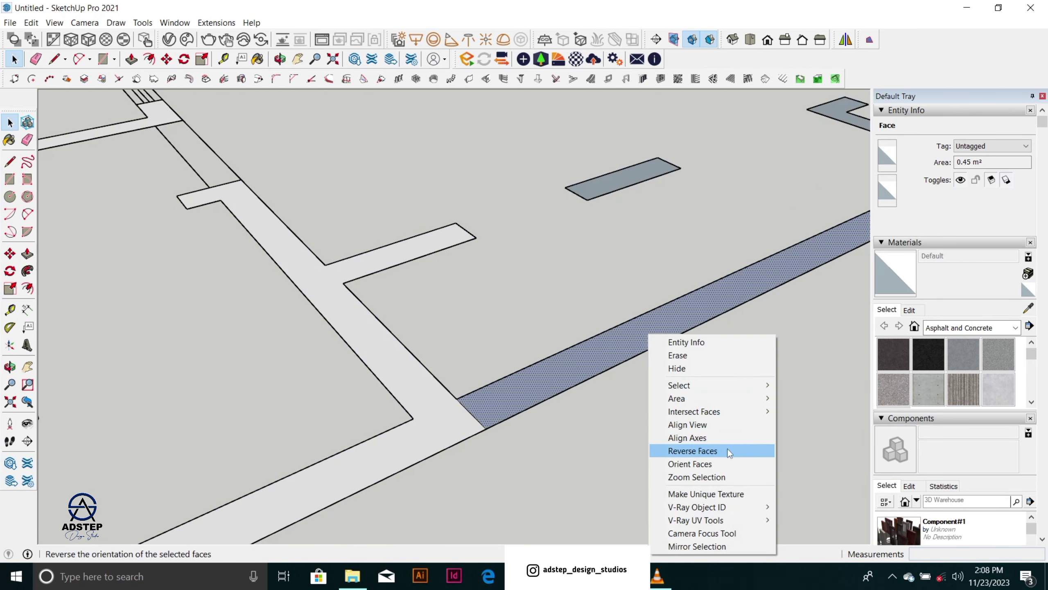
click(677, 450)
right_click(632, 176)
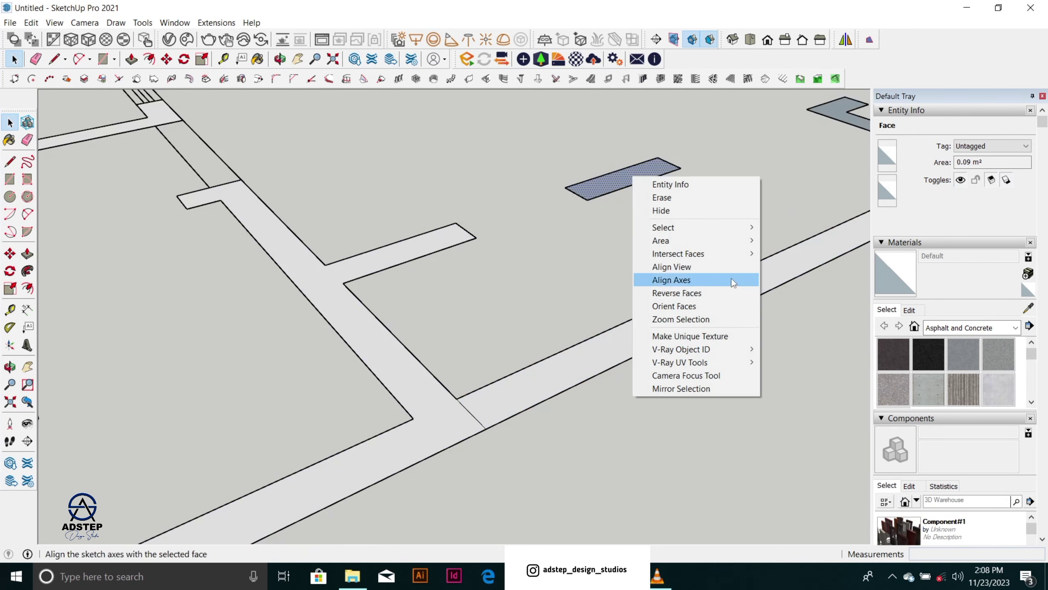
click(726, 293)
Step: Reverse the face of the thick L-shaped corner block near the red axis
scroll(619, 189, down, 2)
scroll(619, 189, down, 3)
scroll(605, 327, up, 5)
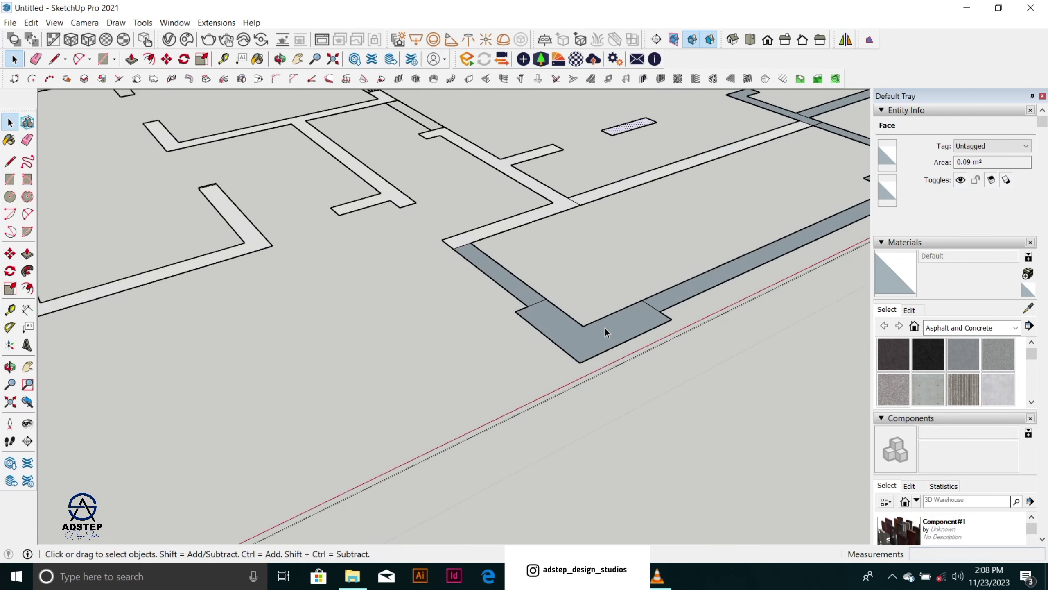
click(605, 328)
right_click(605, 328)
click(699, 444)
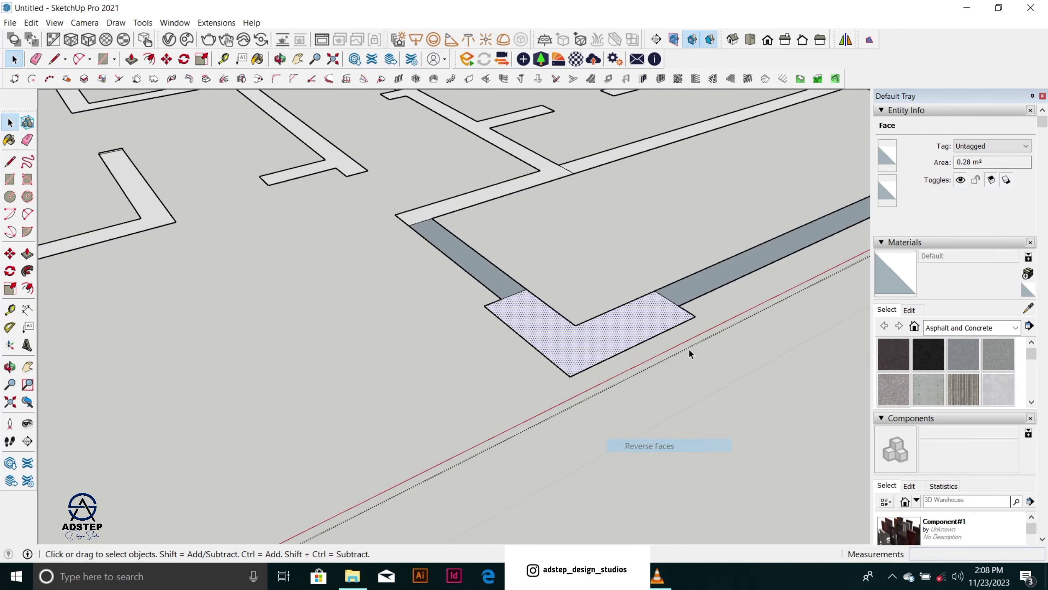
Step: Reverse the faces of the two wall strips that adjoin the thick L-shaped corner block
click(713, 285)
right_click(712, 285)
click(747, 402)
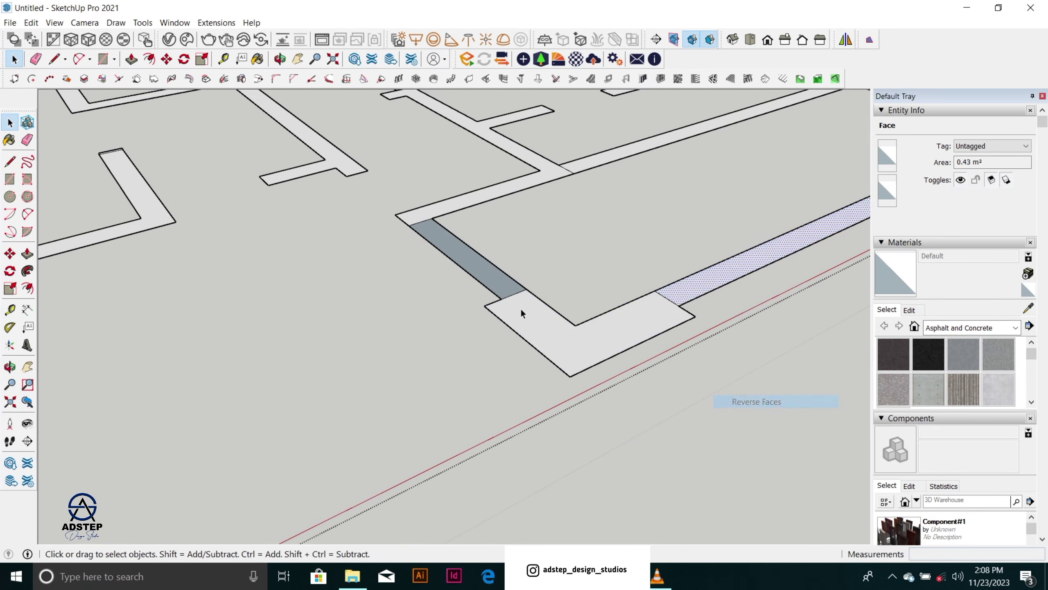
click(505, 293)
right_click(505, 293)
click(544, 402)
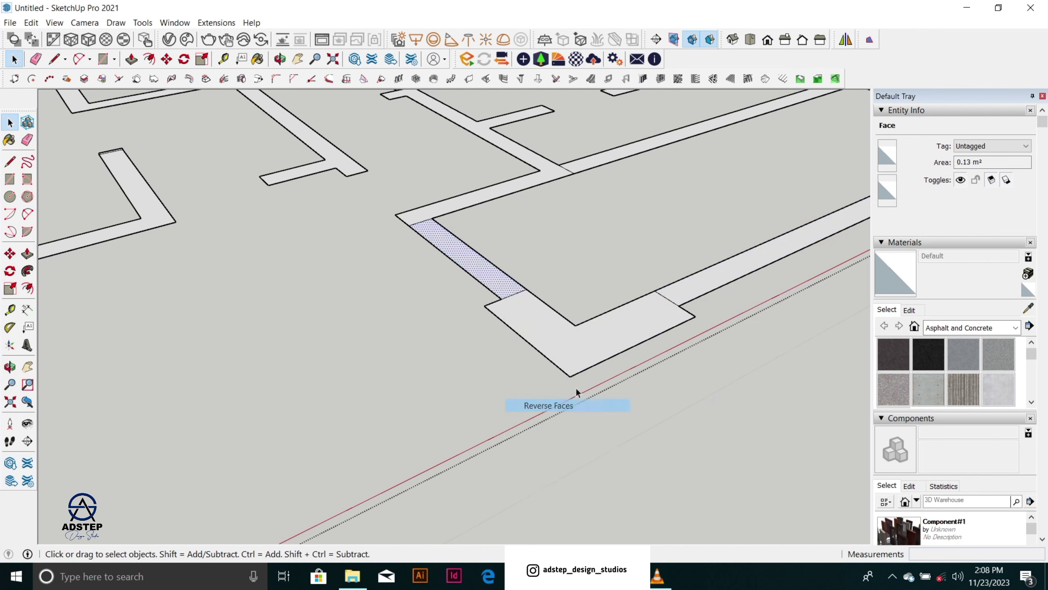
Step: Try to orient the faces connected to the square block consistently with Orient Faces
scroll(549, 348, down, 3)
scroll(549, 350, down, 3)
scroll(719, 314, up, 6)
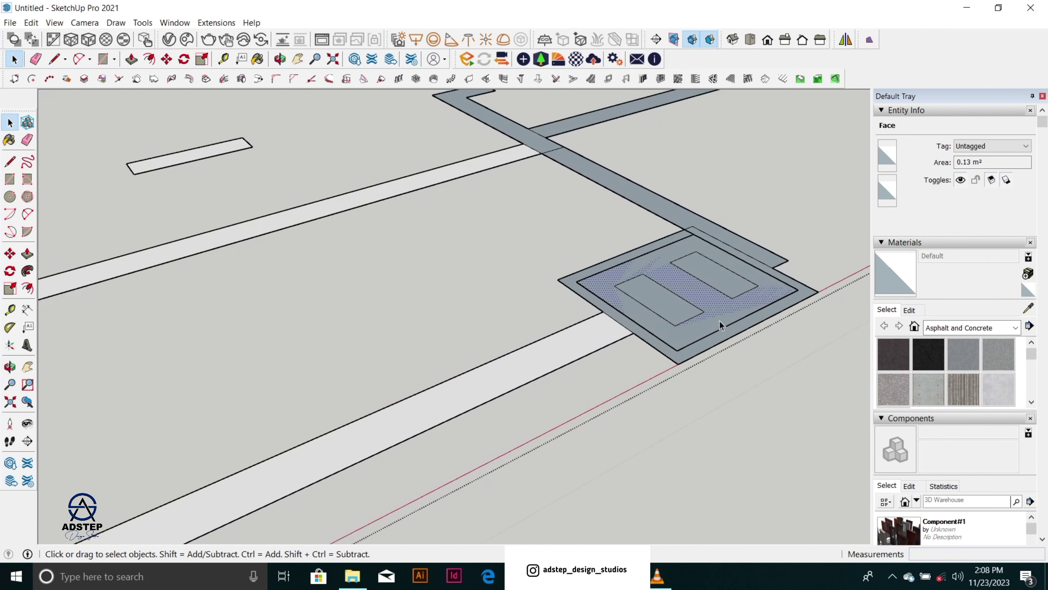
right_click(720, 322)
click(779, 443)
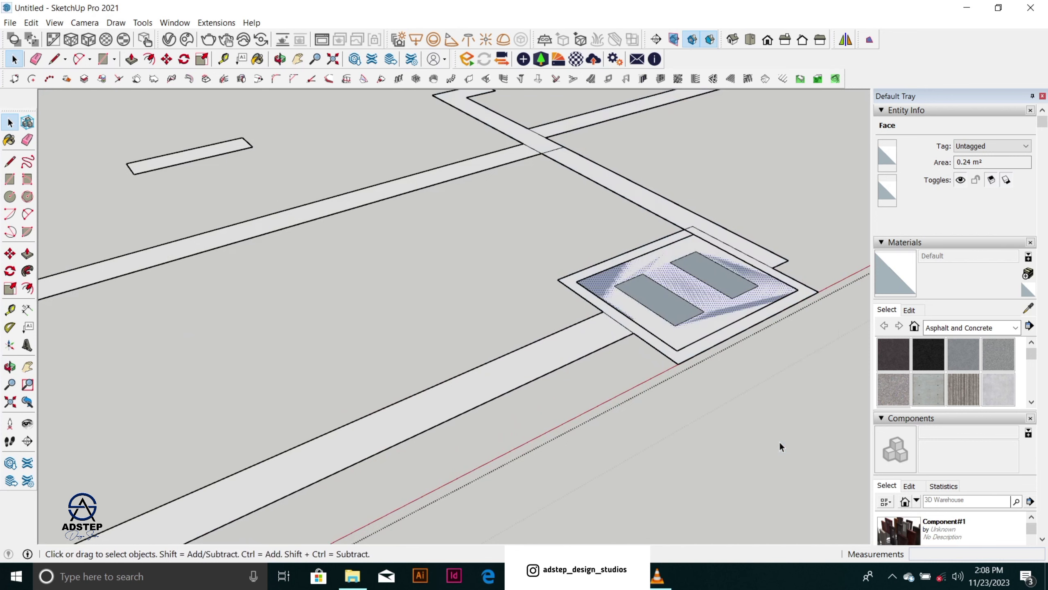
scroll(675, 310, down, 5)
scroll(663, 287, up, 5)
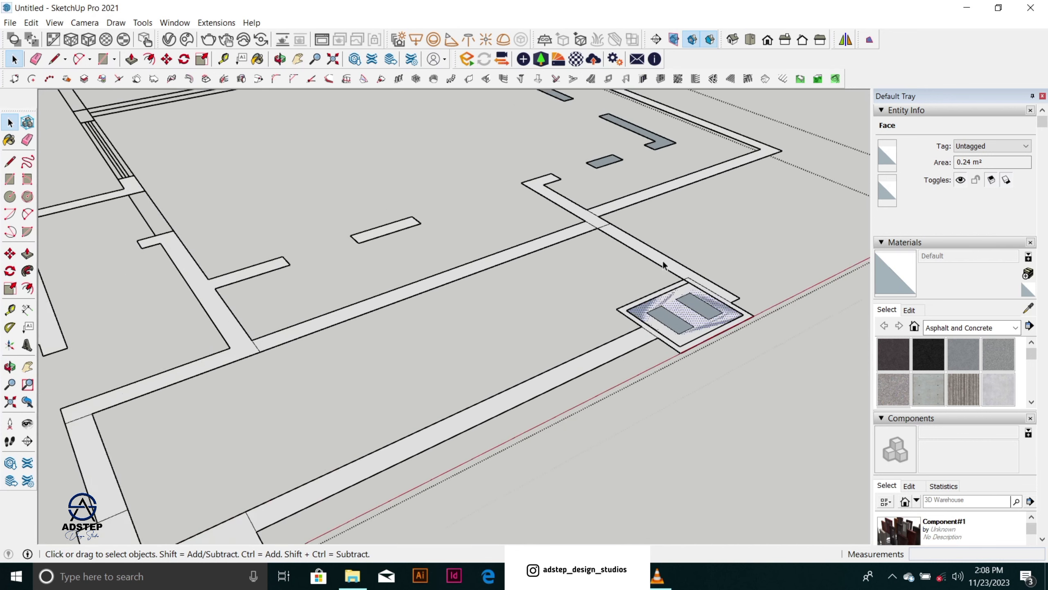
scroll(665, 263, up, 3)
key(ctrl+z)
Step: Reverse the inner face and the surrounding border face of the square block near the red axis
scroll(666, 264, down, 3)
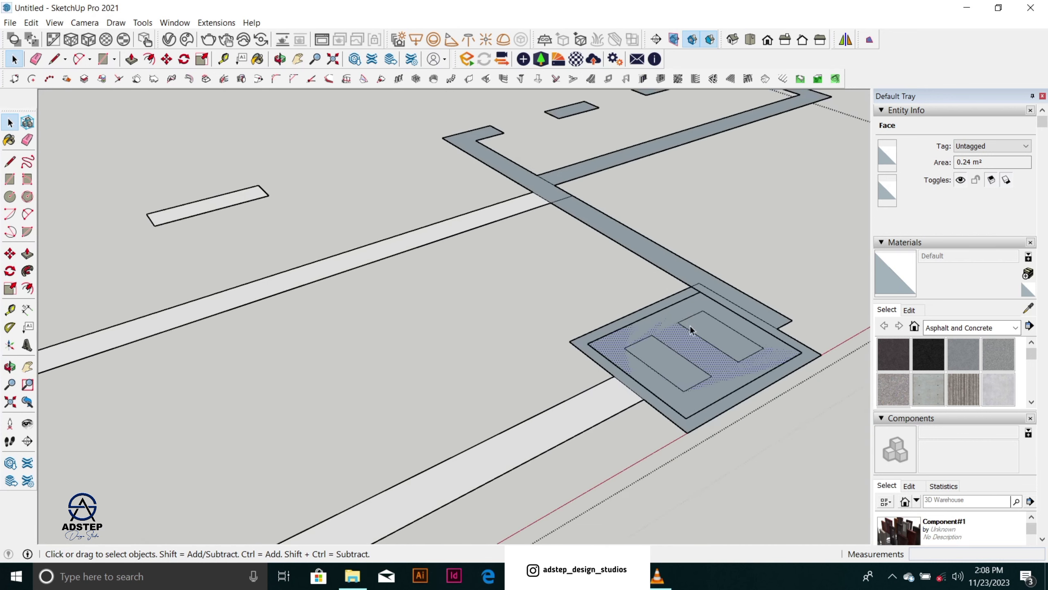
scroll(700, 353, up, 2)
right_click(699, 351)
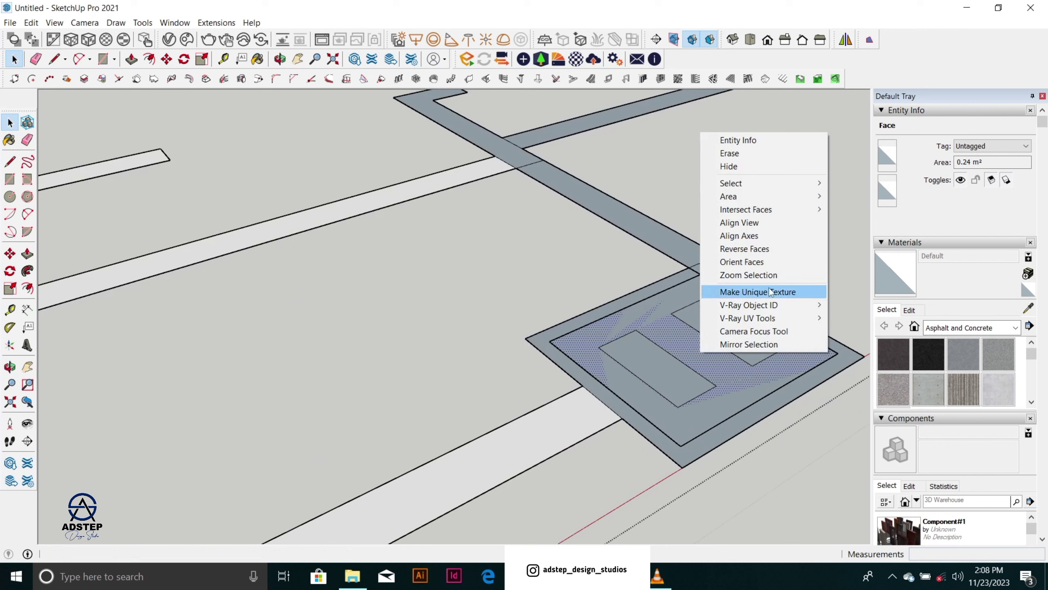
click(774, 249)
click(772, 411)
right_click(772, 407)
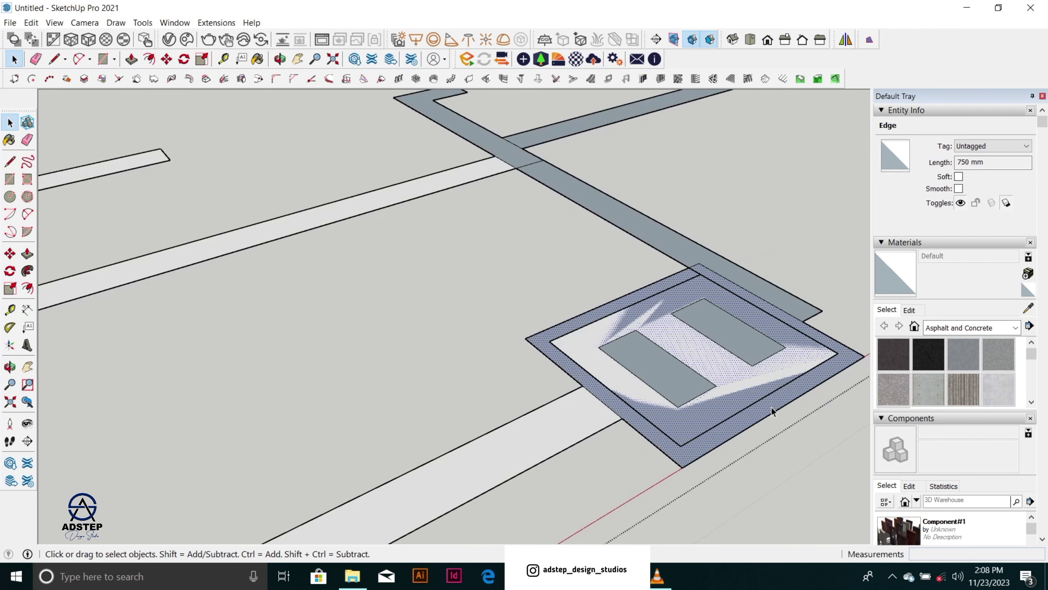
click(816, 303)
Step: Reverse the face of the wall running from the square block to the wall junction
scroll(783, 303, up, 4)
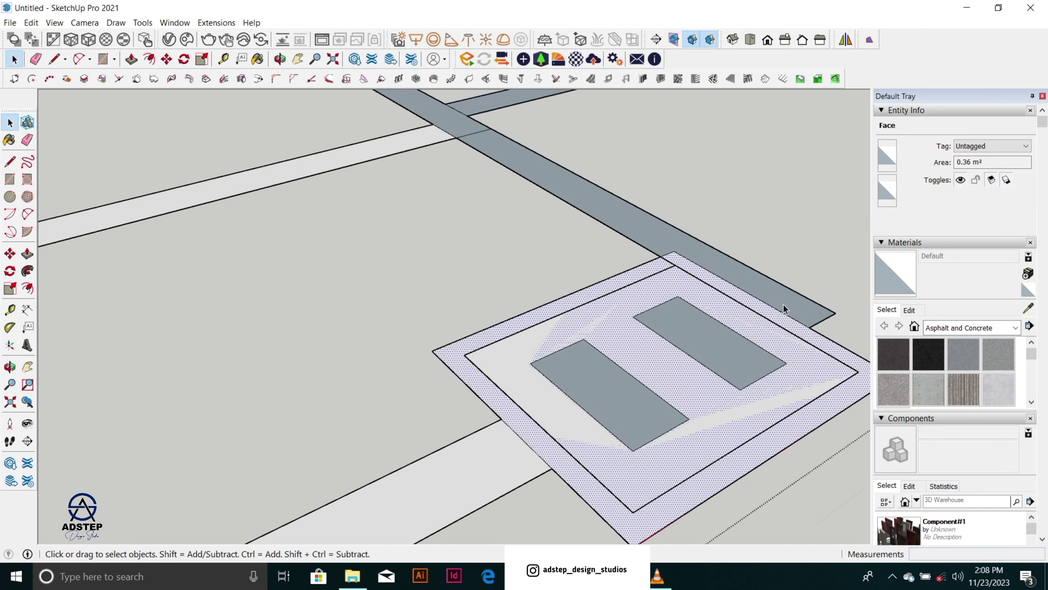
right_click(784, 306)
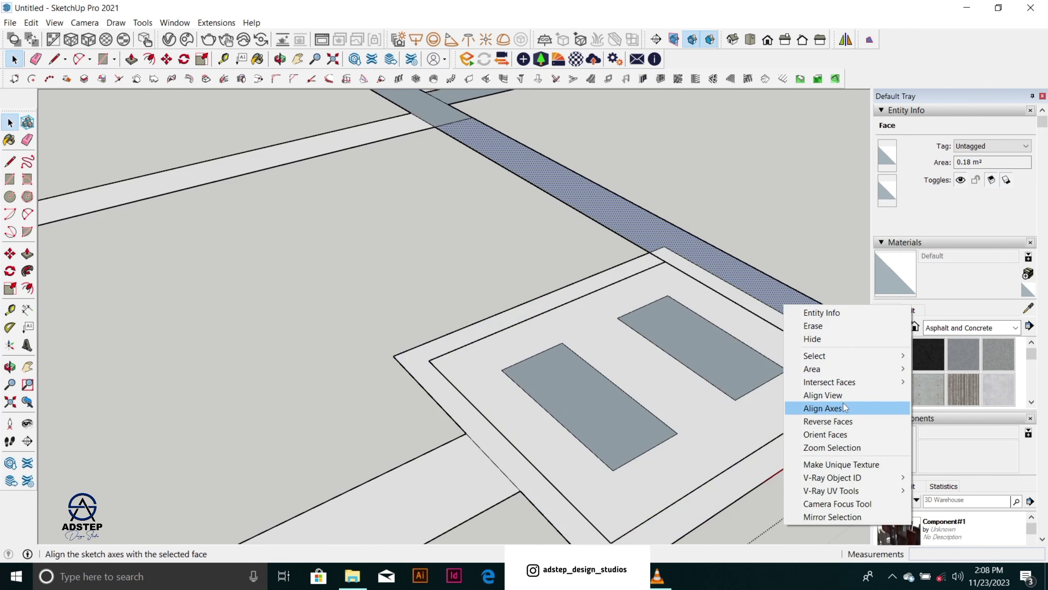
click(843, 425)
Step: Reverse the faces of the two small rectangles inside the square block
scroll(726, 377, down, 5)
right_click(719, 360)
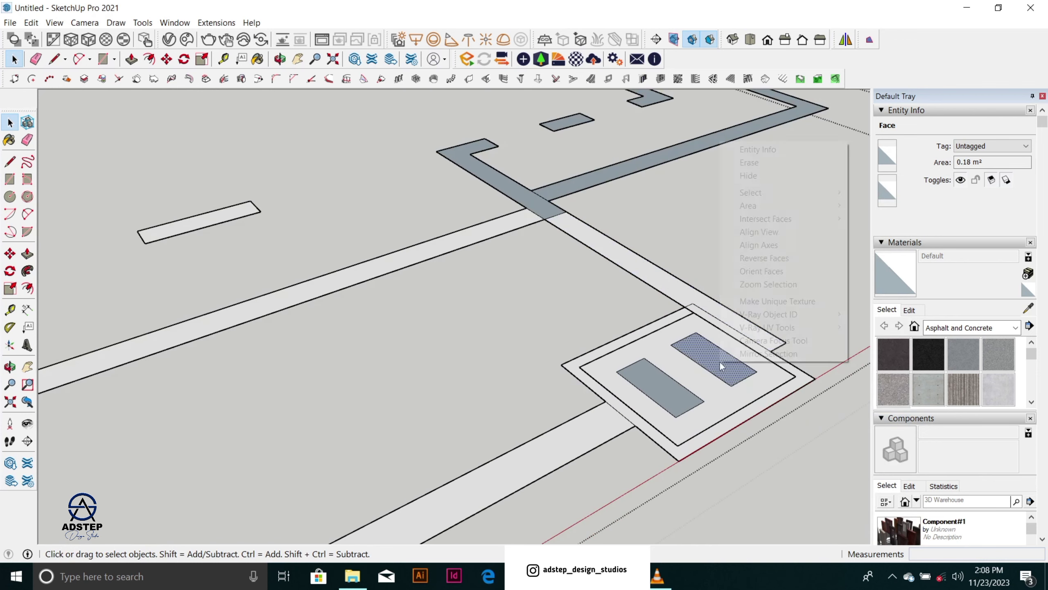
click(795, 254)
right_click(681, 401)
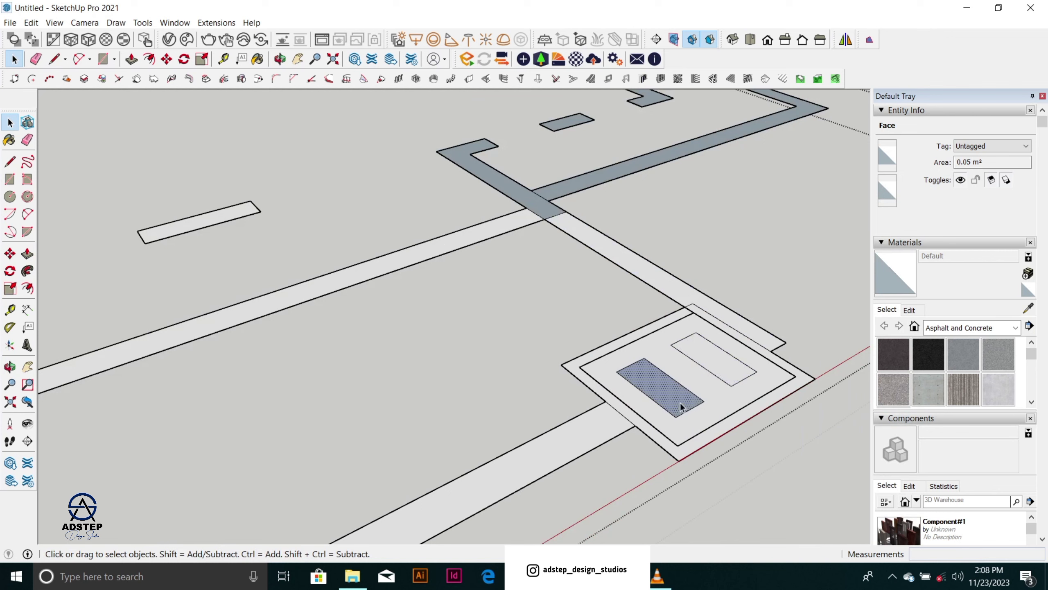
click(724, 299)
Step: Reverse the faces of the hooked wall at the junction and the long outer wall that branches from it
scroll(640, 268, down, 4)
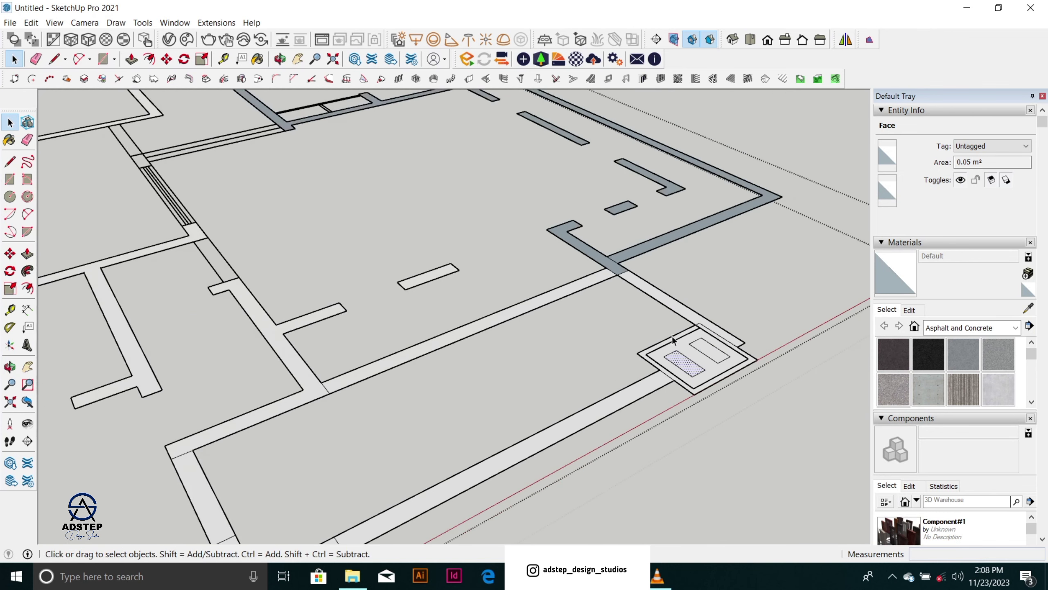
scroll(617, 255, up, 3)
scroll(617, 254, up, 2)
right_click(609, 292)
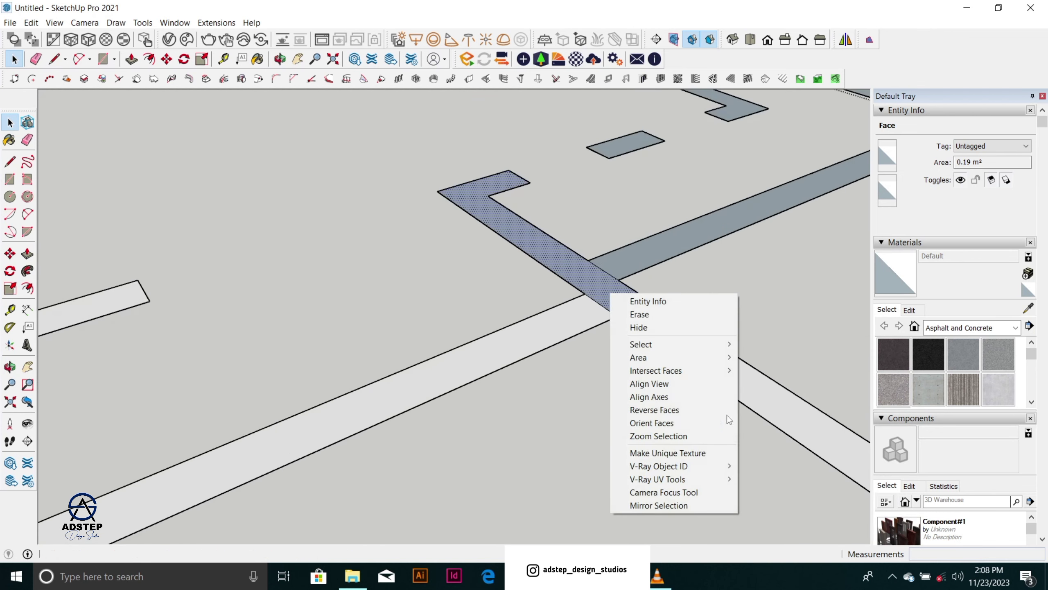
click(686, 411)
right_click(660, 252)
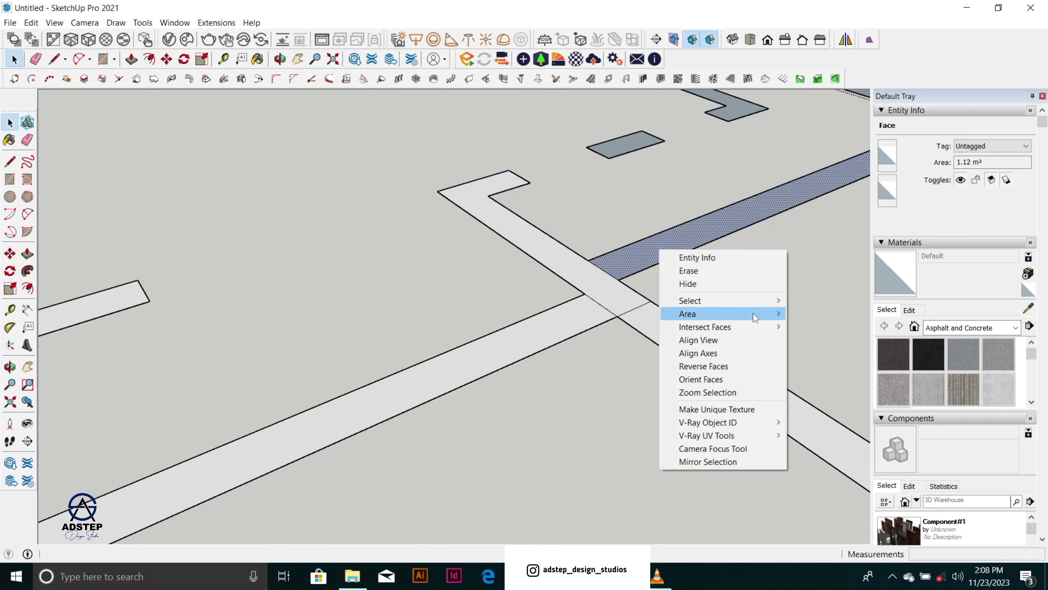
click(746, 366)
Step: Reverse the faces of the small isolated rectangular block and the hooked wall piece next to it
scroll(619, 174, down, 3)
scroll(619, 165, up, 4)
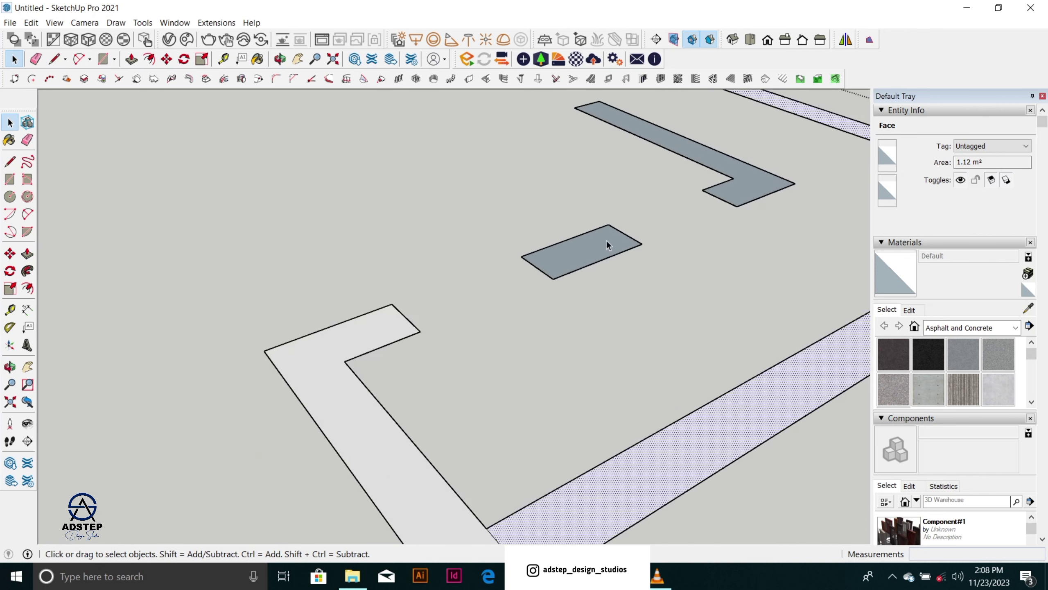
right_click(607, 242)
click(657, 356)
right_click(748, 191)
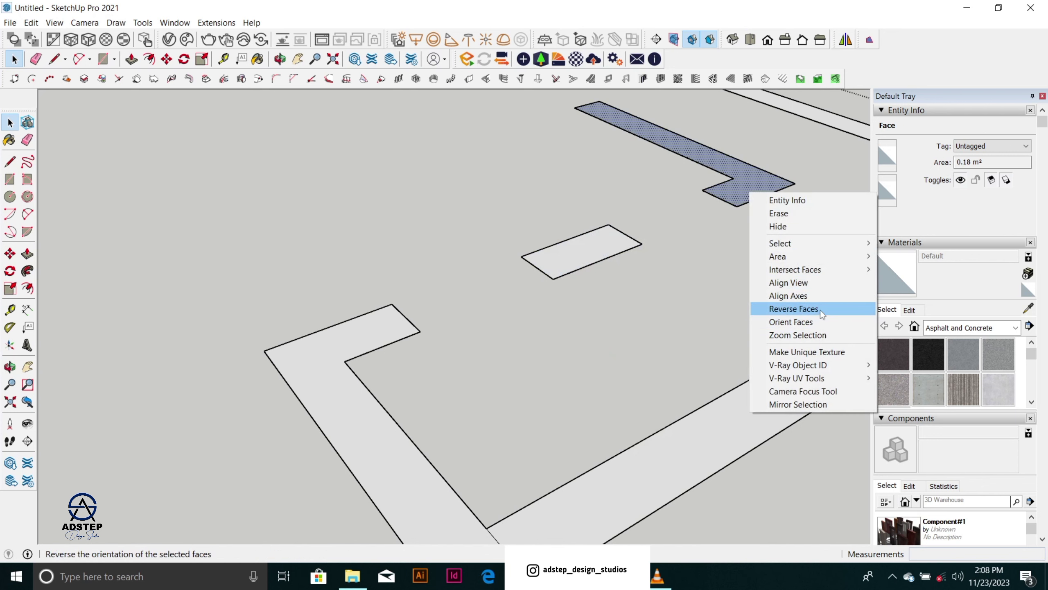
click(820, 308)
Step: Reverse the face of the isolated straight wall piece parallel to the long outer wall
scroll(639, 275, down, 1)
scroll(660, 335, down, 2)
scroll(560, 169, up, 3)
scroll(565, 226, up, 2)
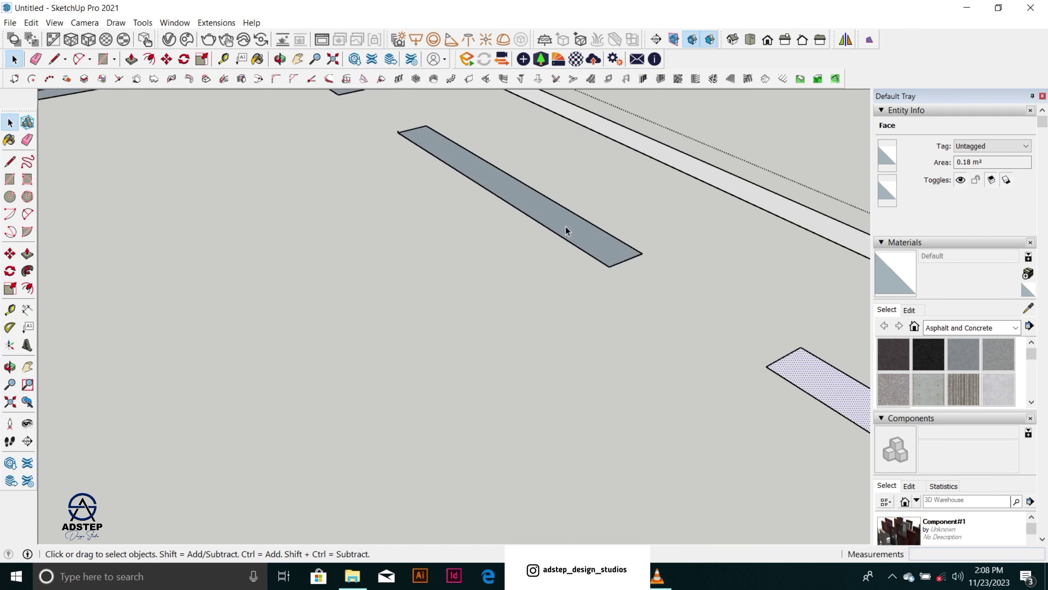
right_click(566, 226)
Step: Reverse the face of the long branched wall that meets the far end of the outer wall
scroll(691, 371, down, 2)
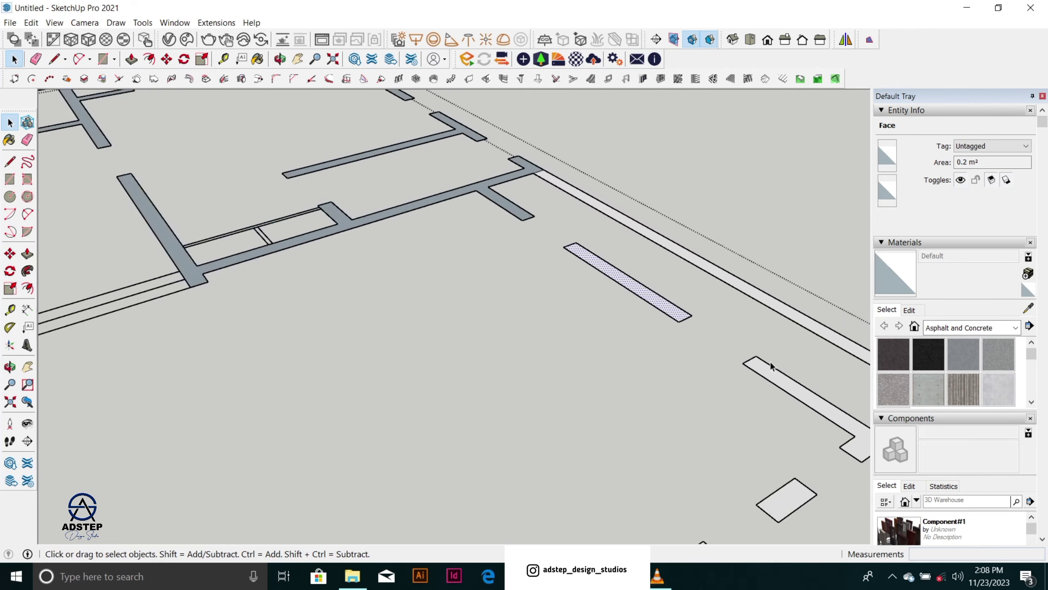
scroll(538, 225, up, 5)
right_click(520, 202)
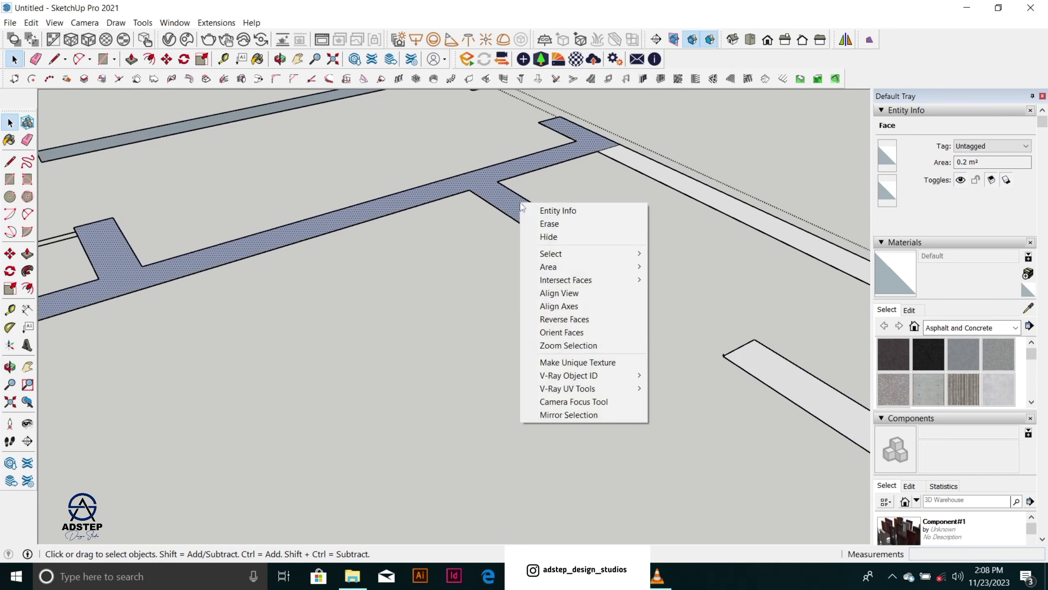
click(629, 320)
Step: Reverse the face of the T-shaped wall on the plan's dotted outer boundary
scroll(730, 381, down, 4)
scroll(585, 233, up, 6)
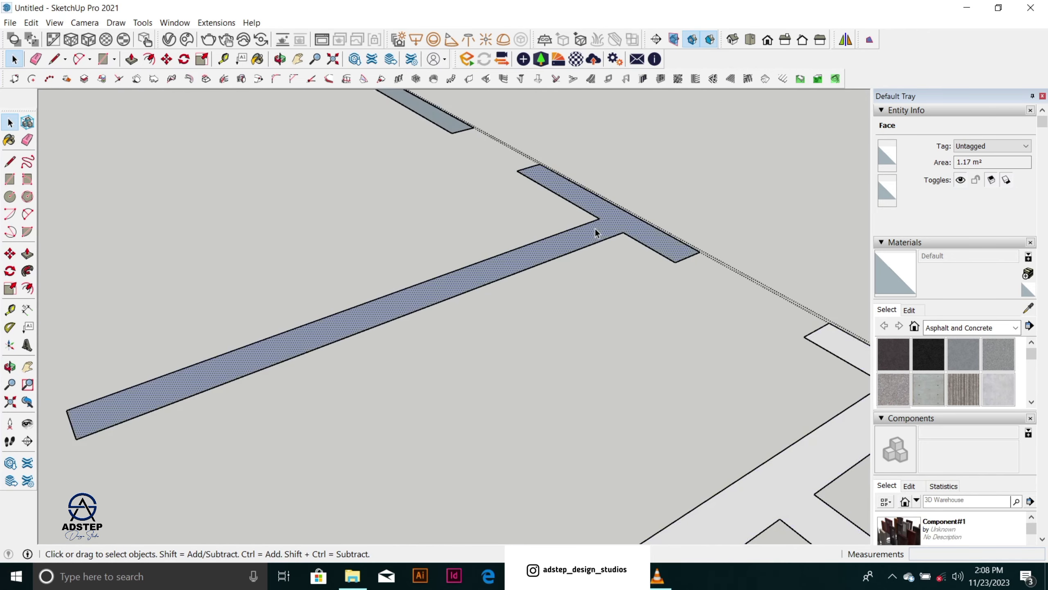
right_click(595, 228)
click(665, 343)
Step: Reverse the face of the short straight wall piece between the T-shaped wall and the far corner
scroll(651, 244, down, 2)
scroll(553, 174, down, 3)
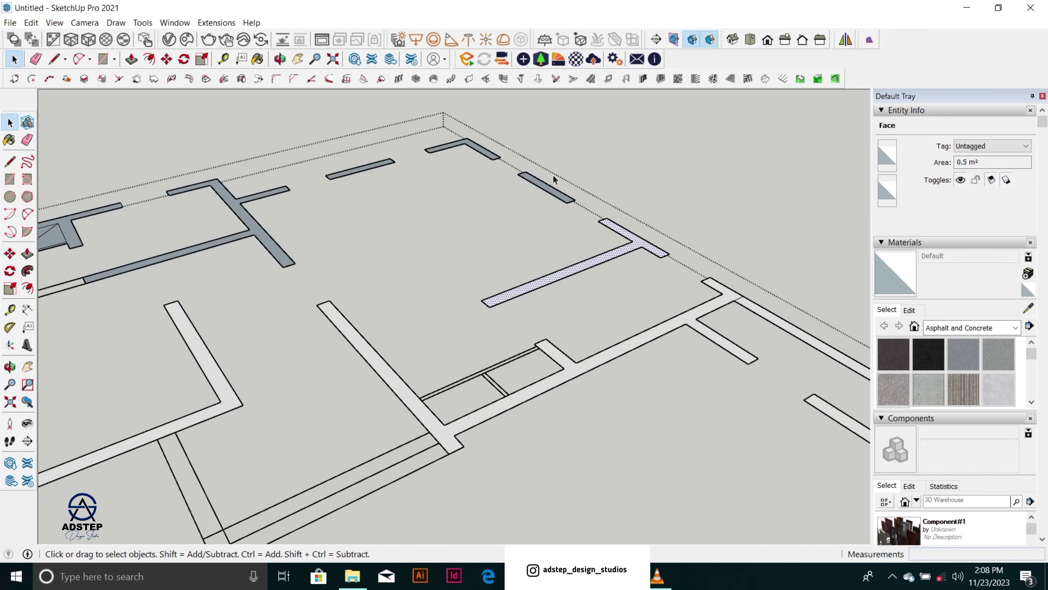
scroll(543, 181, up, 6)
right_click(547, 200)
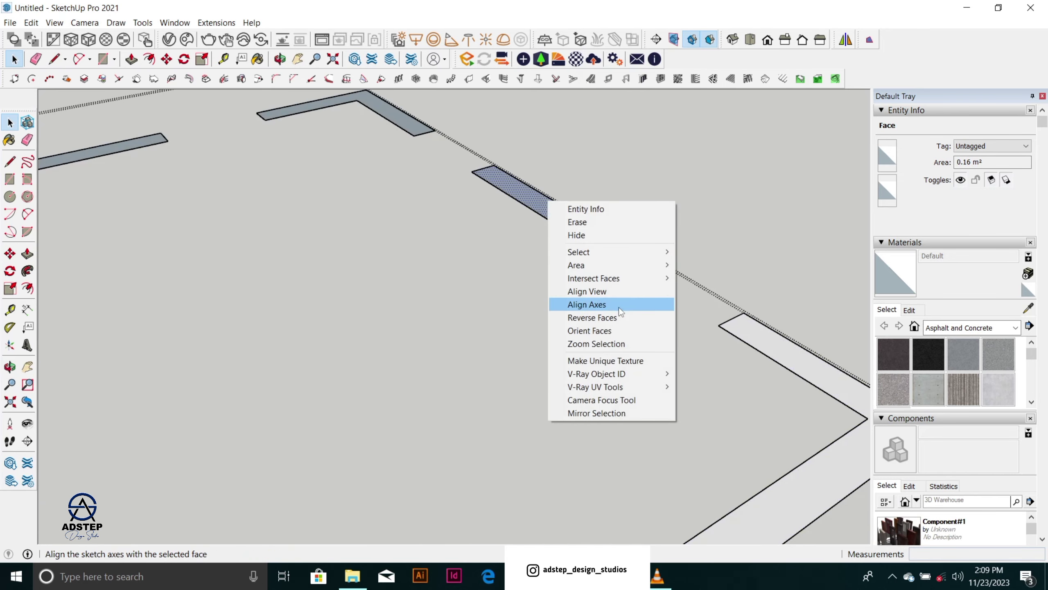
click(623, 320)
Step: Reverse the face of the L-shaped wall piece at the far corner of the floor plan
scroll(589, 246, down, 2)
scroll(447, 162, up, 3)
scroll(447, 162, up, 2)
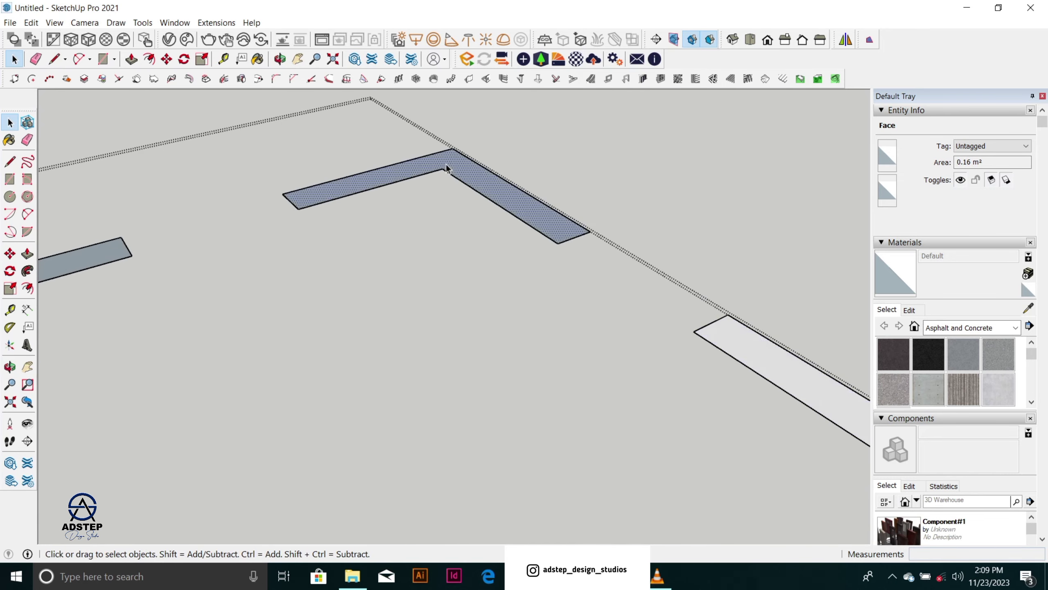
right_click(447, 163)
click(529, 279)
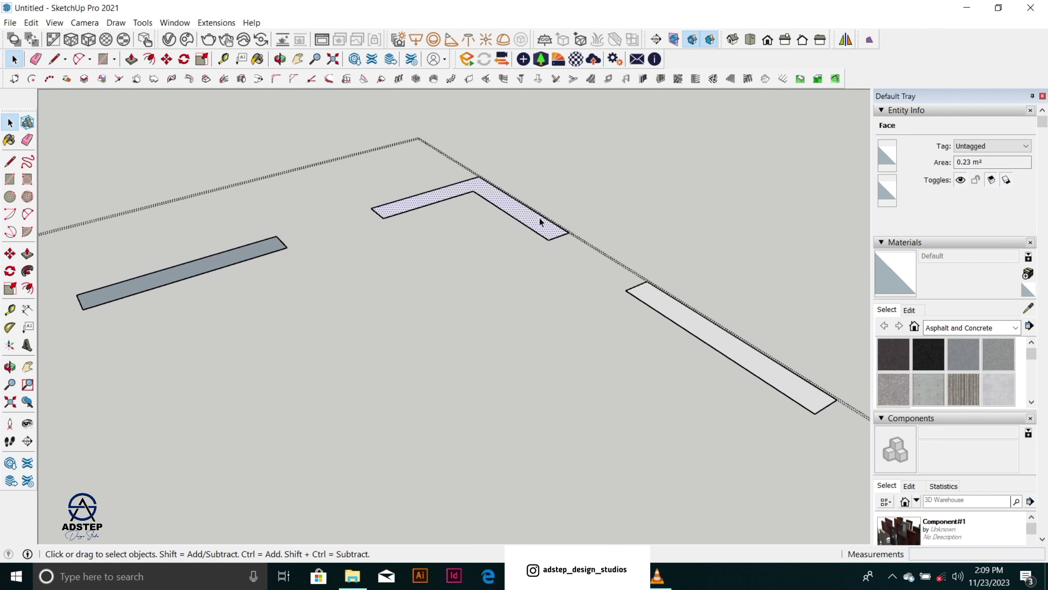
Step: Reverse the faces of the large branched wall along the back boundary and the isolated straight piece between it and the corner
scroll(538, 223, down, 3)
scroll(223, 349, up, 5)
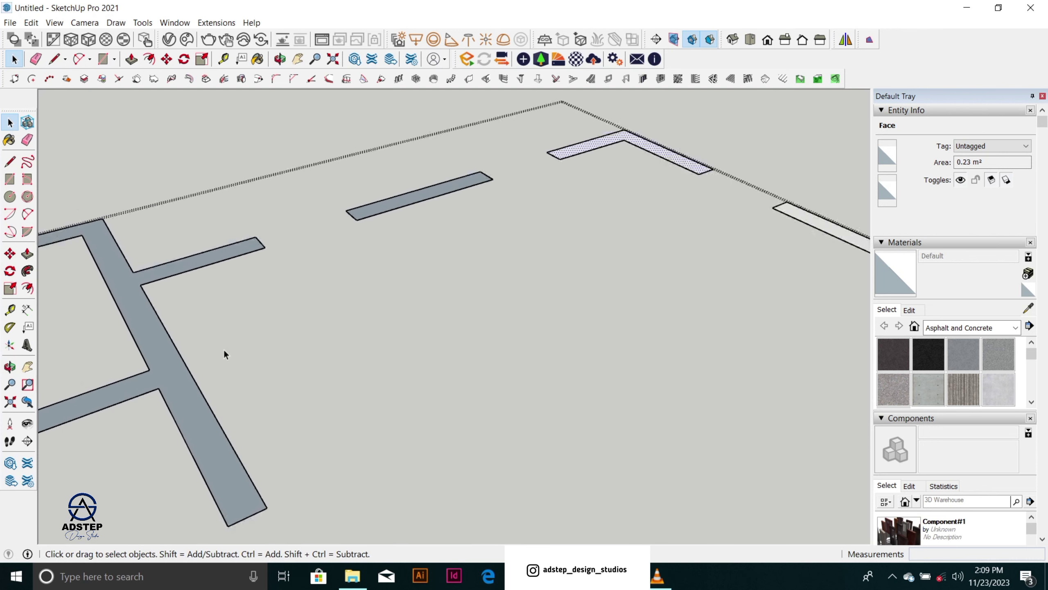
right_click(161, 379)
click(207, 276)
scroll(386, 188, up, 3)
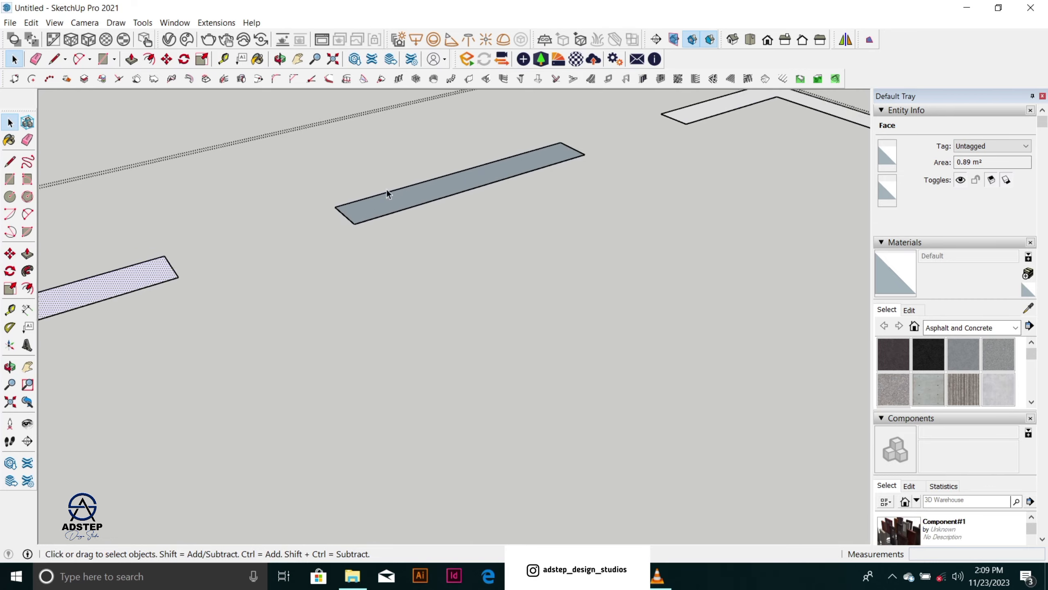
right_click(394, 209)
click(486, 327)
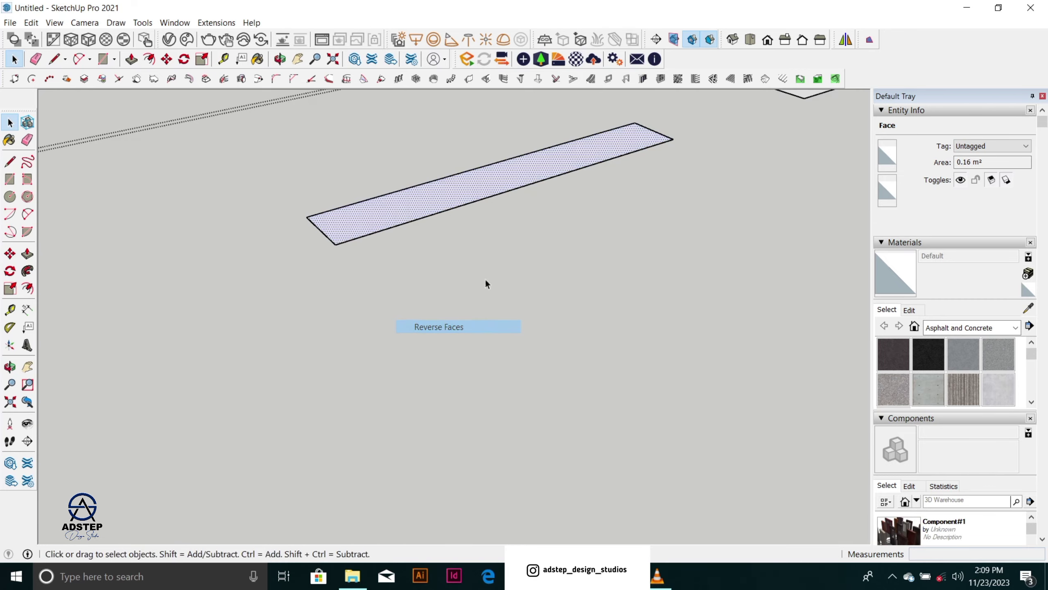
Step: Reverse the face of the branched wall enclosing the compartment with the diagonal lines
scroll(536, 173, down, 8)
scroll(398, 203, up, 5)
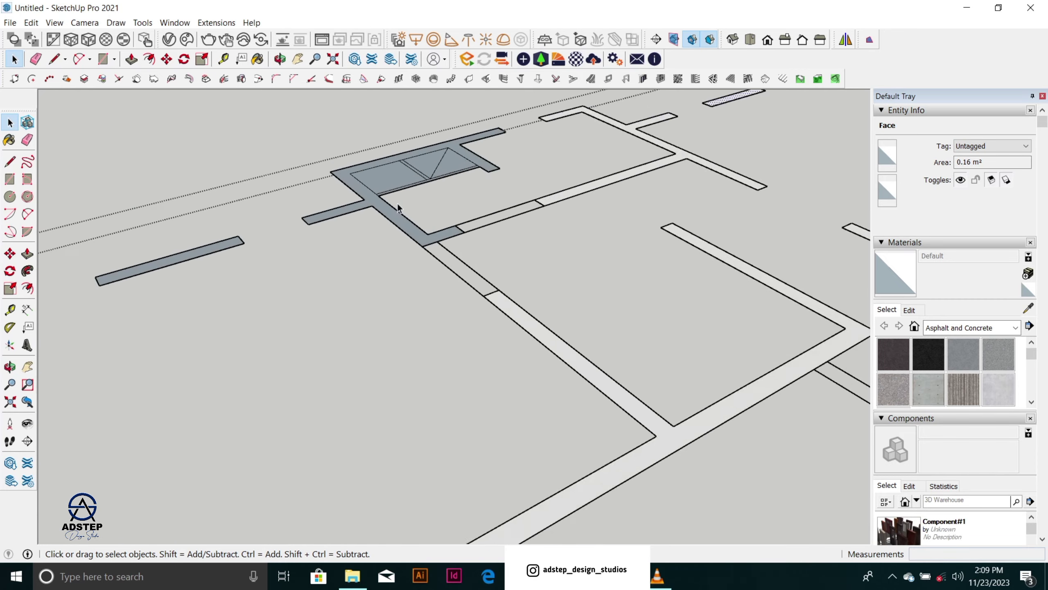
right_click(387, 215)
click(456, 332)
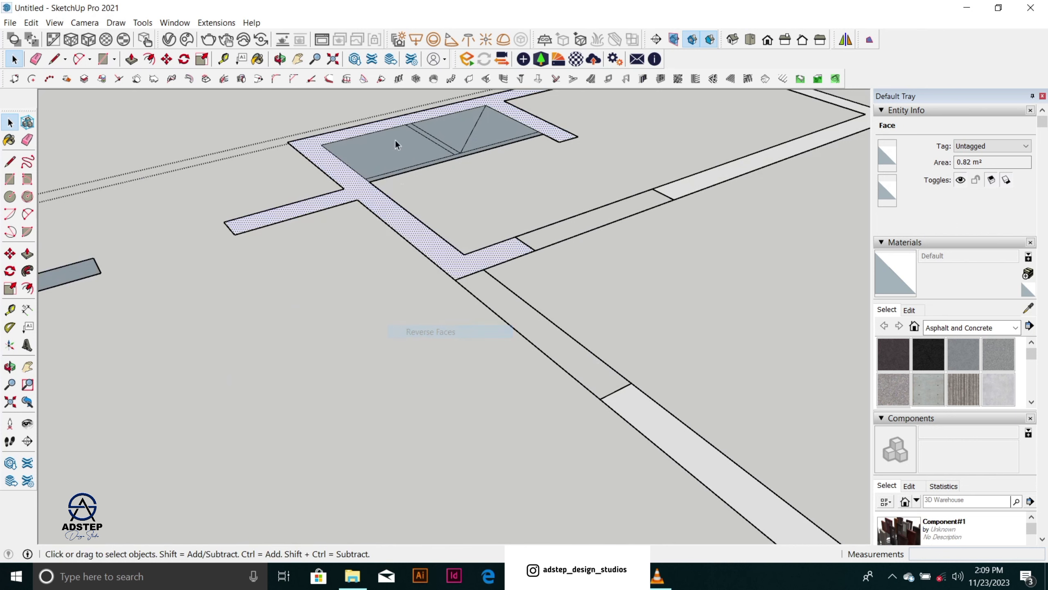
Step: Reverse the face of the isolated straight wall piece between the compartment wall and the L-shaped corner piece
scroll(495, 107, up, 3)
scroll(542, 149, down, 6)
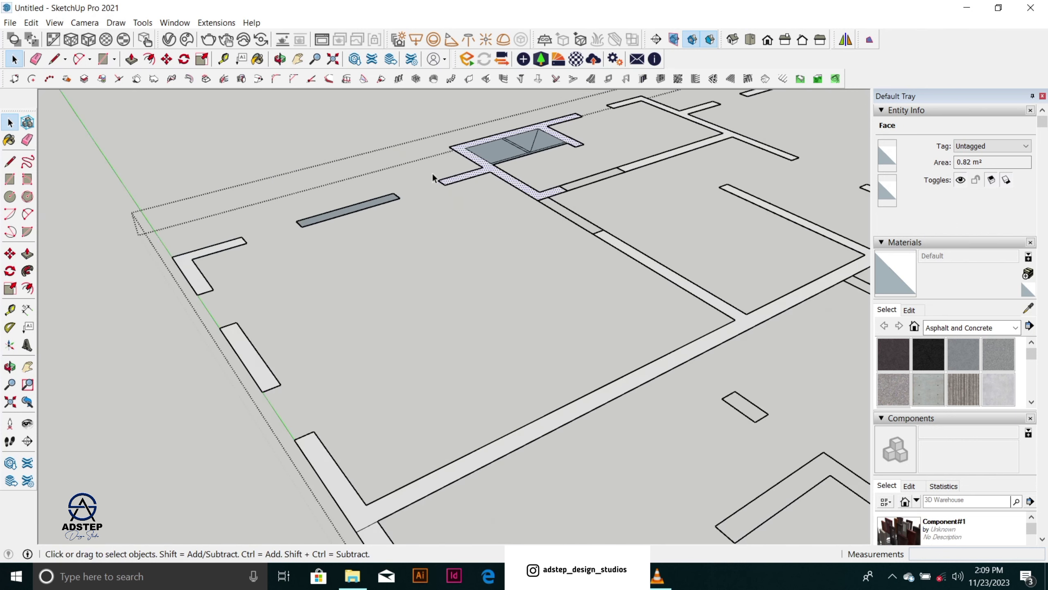
scroll(341, 206, up, 6)
right_click(353, 225)
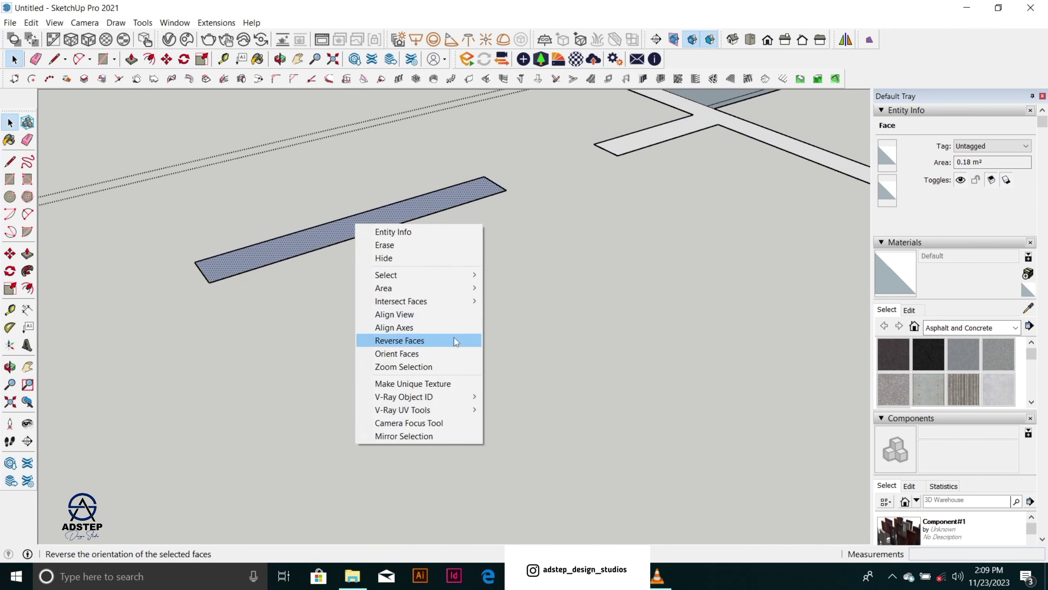
click(386, 340)
scroll(448, 207, down, 4)
scroll(443, 191, up, 4)
right_click(448, 196)
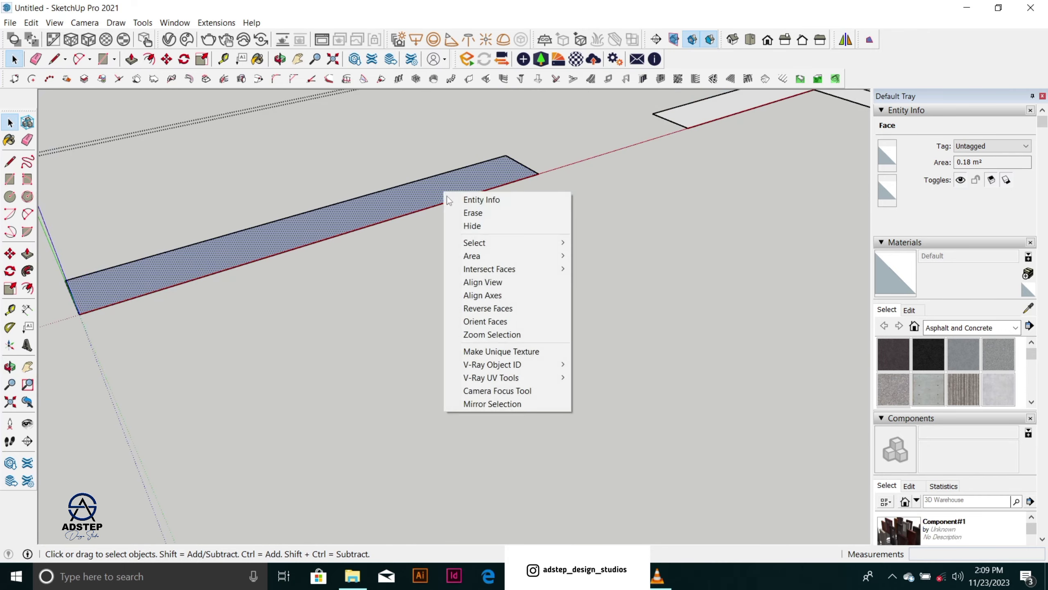
click(454, 307)
scroll(469, 176, down, 8)
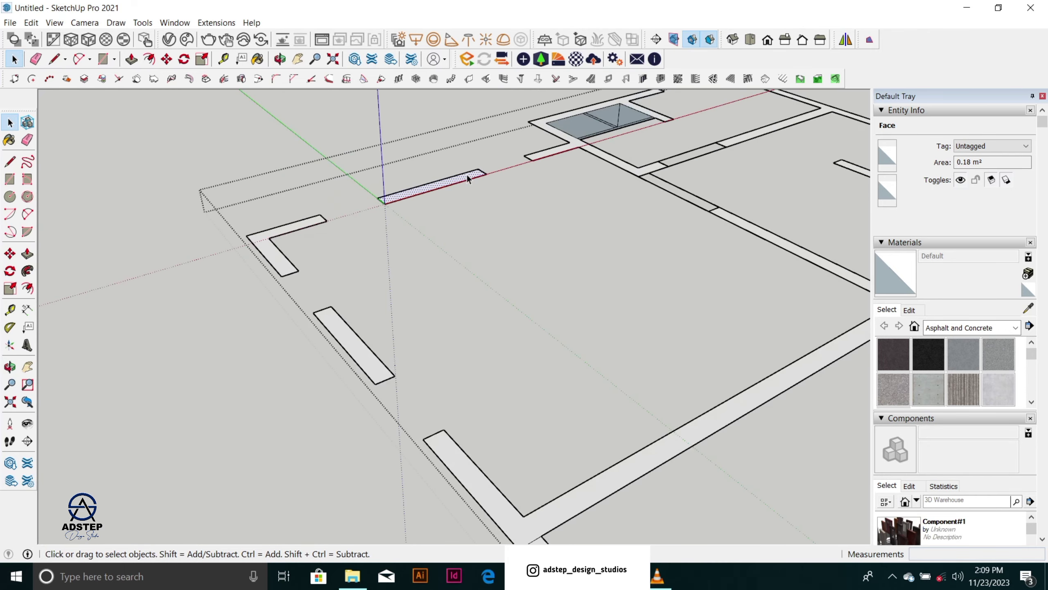
Step: Examine the wall faces across the whole floor plan for consistent orientation
scroll(630, 270, up, 3)
scroll(662, 273, down, 6)
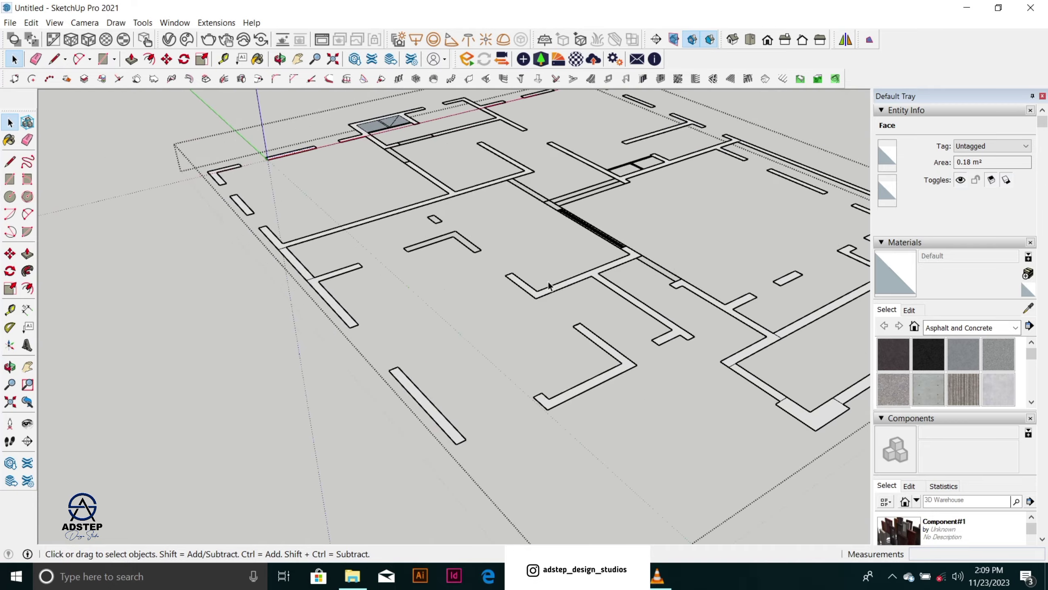
scroll(536, 322, up, 4)
scroll(567, 328, down, 5)
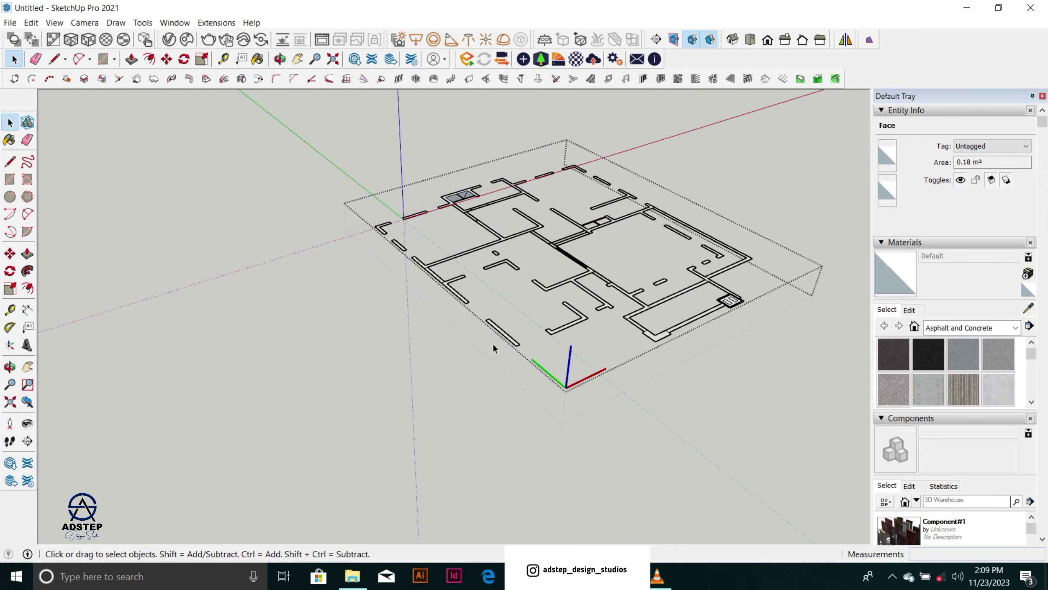
scroll(493, 343, up, 7)
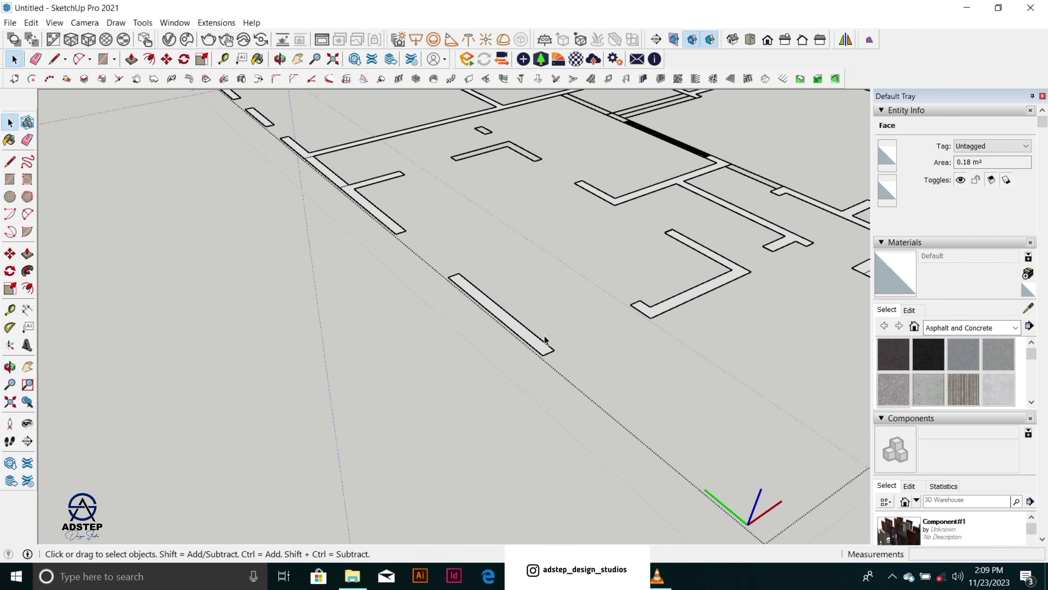
scroll(543, 336, up, 1)
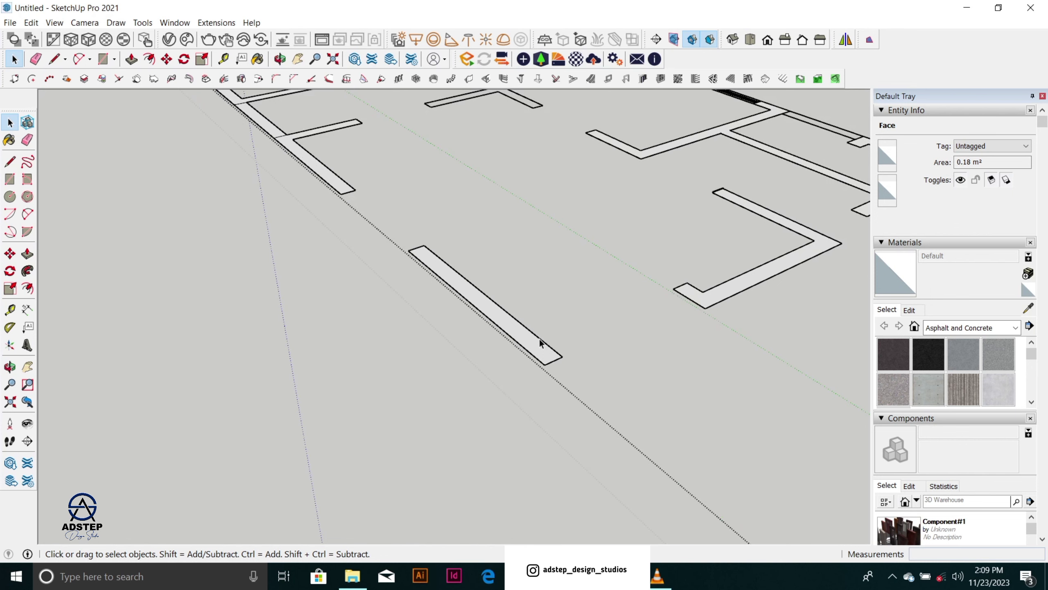
scroll(539, 339, up, 1)
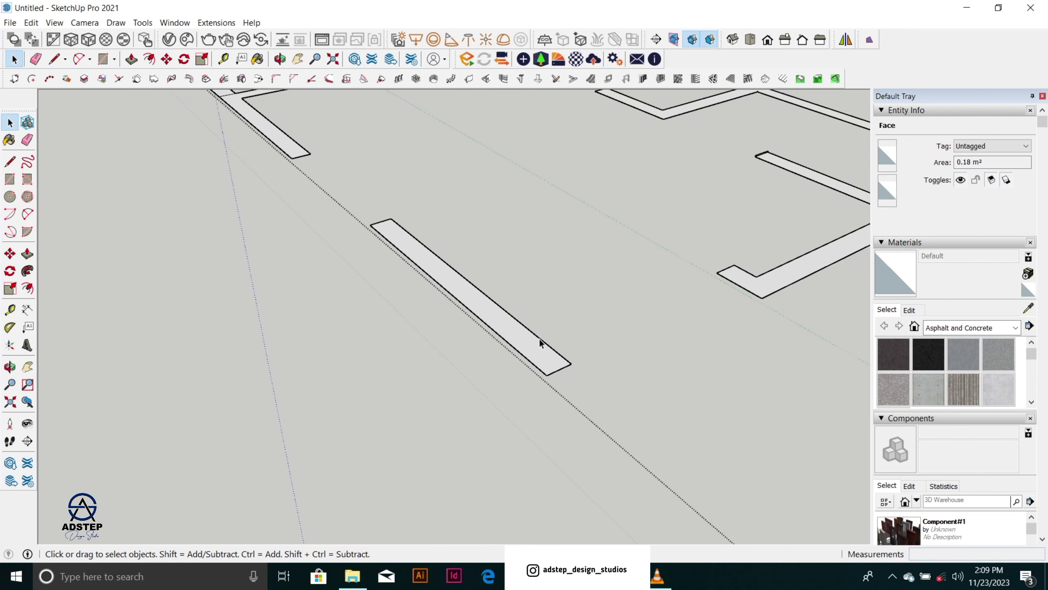
scroll(531, 371, down, 1)
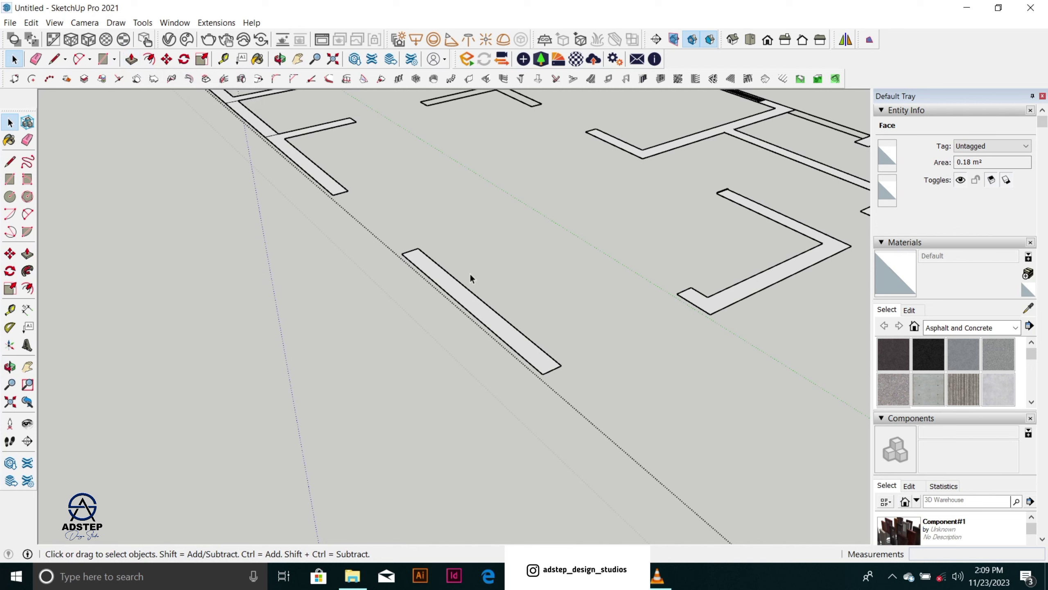
Step: Push/pull the isolated straight wall piece on the outer boundary up 3300 mm
key(p)
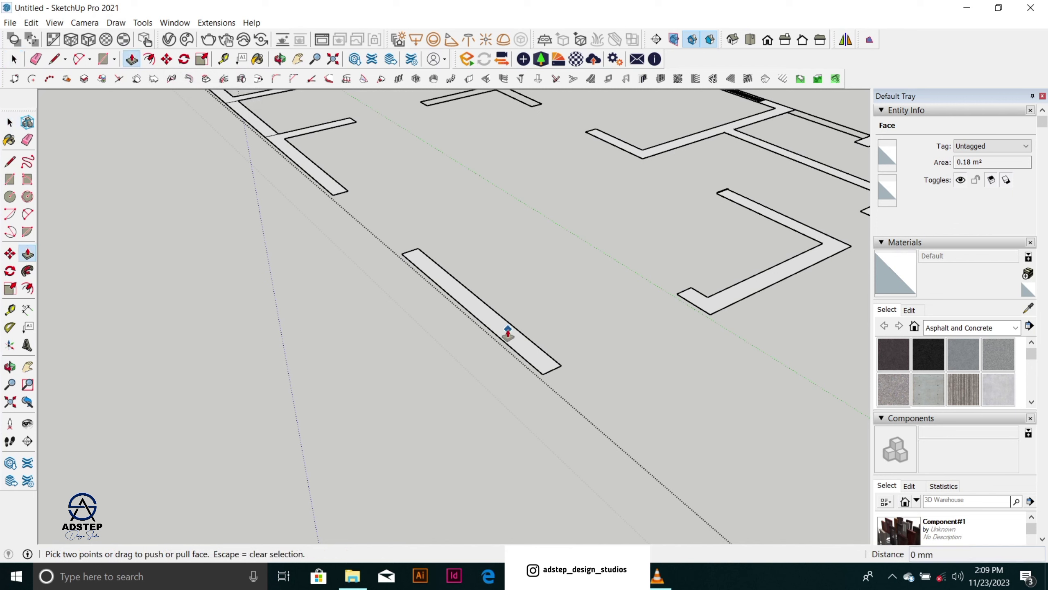
key(space)
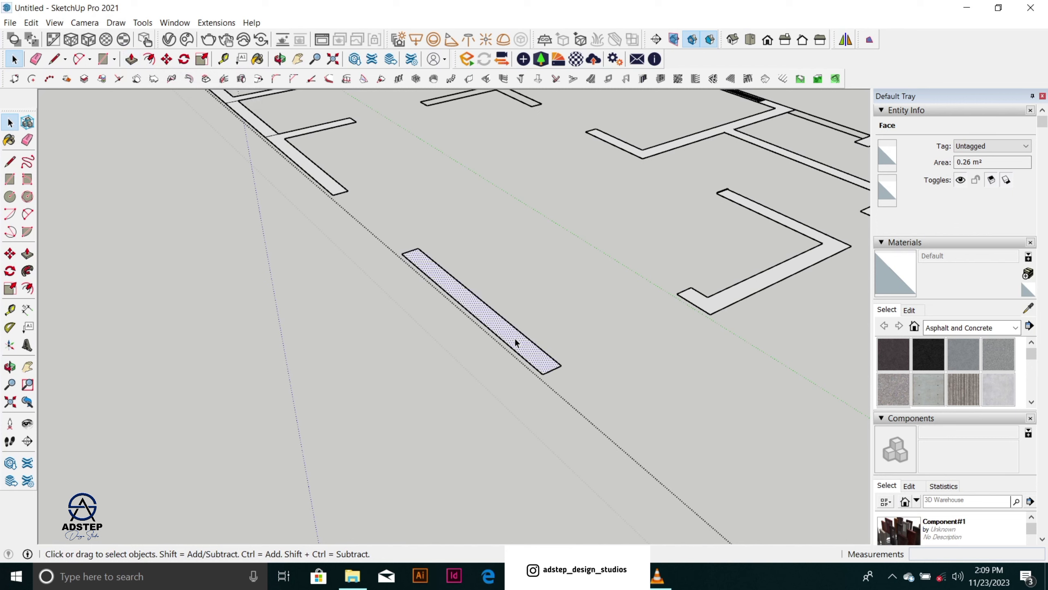
key(p)
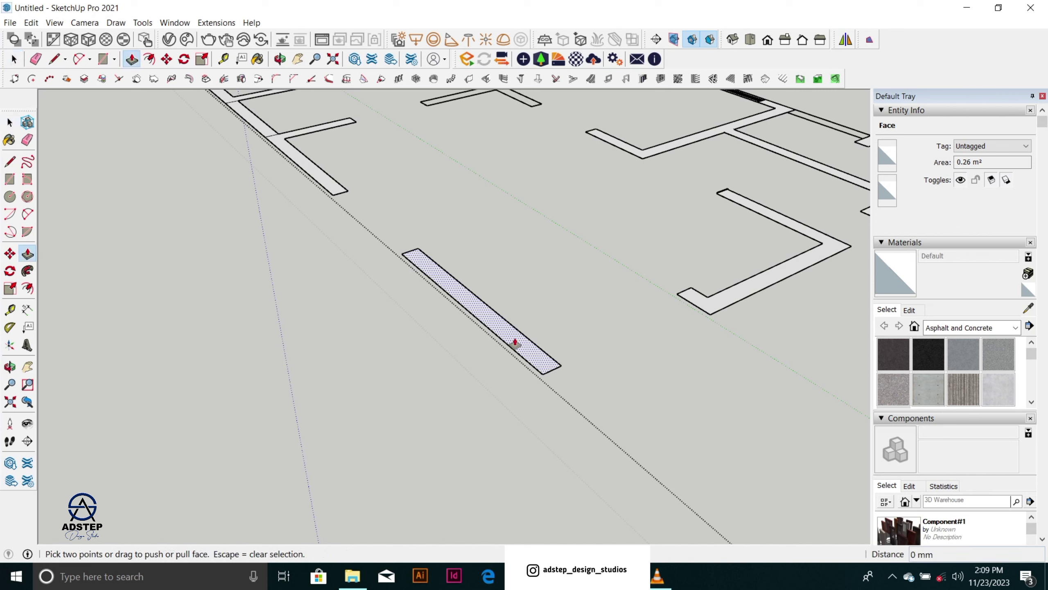
drag(514, 338, 512, 277)
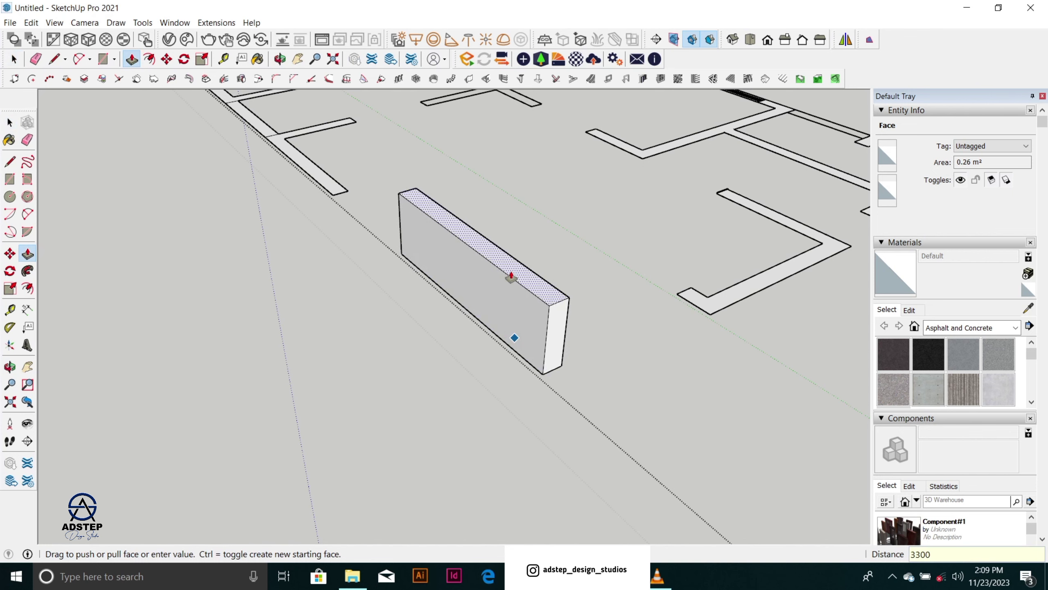
text(3300)
key(Return)
Step: Raise the neighbouring branched wall piece on the same boundary by the same 3300 mm
scroll(511, 277, down, 5)
scroll(460, 260, up, 5)
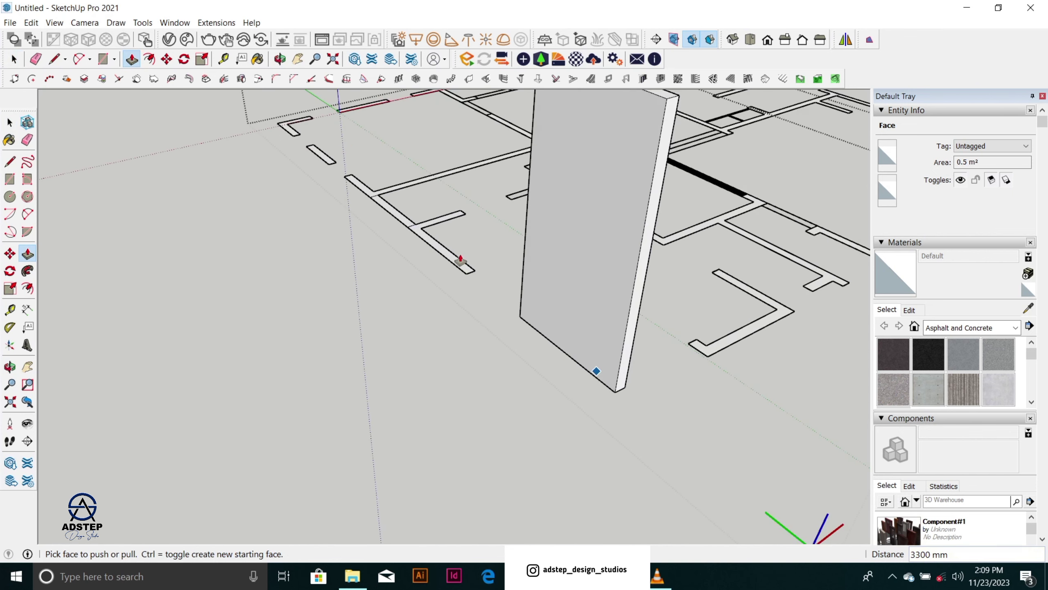
scroll(458, 261, up, 2)
scroll(455, 263, down, 3)
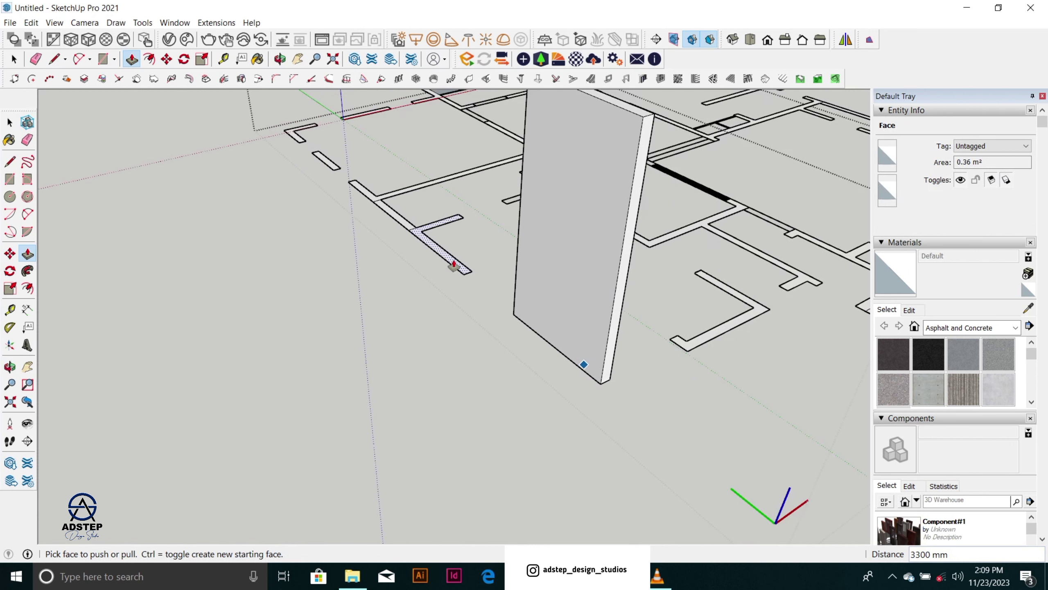
scroll(454, 264, down, 1)
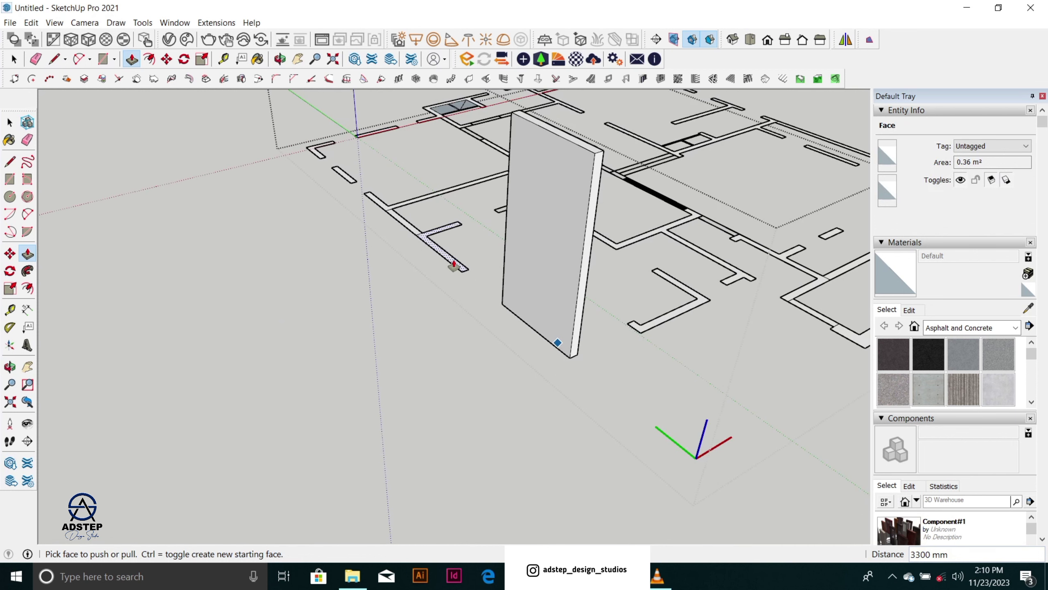
double_click(454, 262)
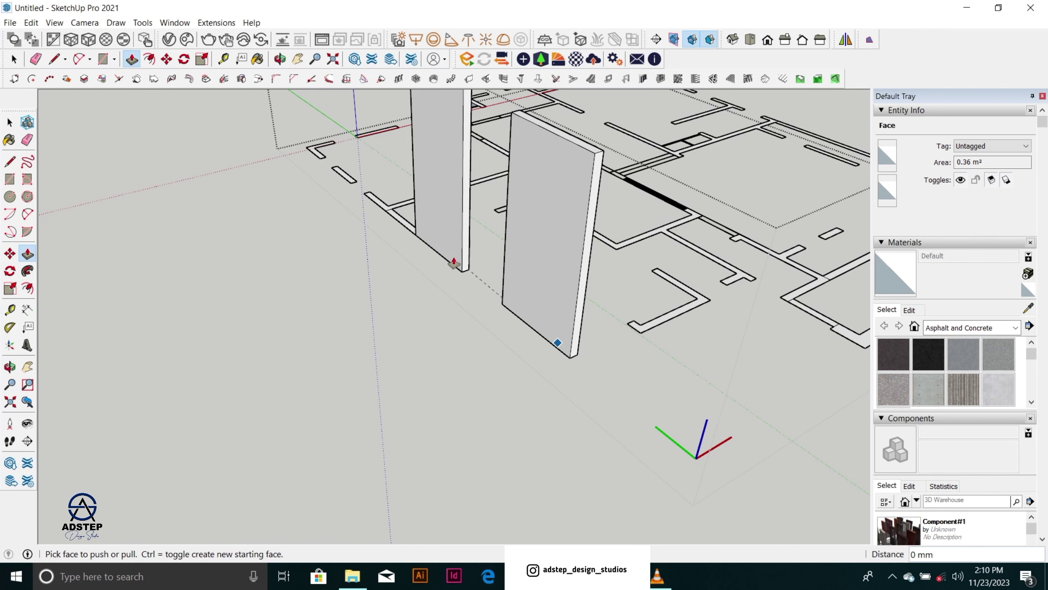
Step: Raise the long wall joining the boundary and the short straight piece beyond it by the same 3300 mm
scroll(475, 256, down, 3)
scroll(489, 249, up, 3)
scroll(466, 290, up, 4)
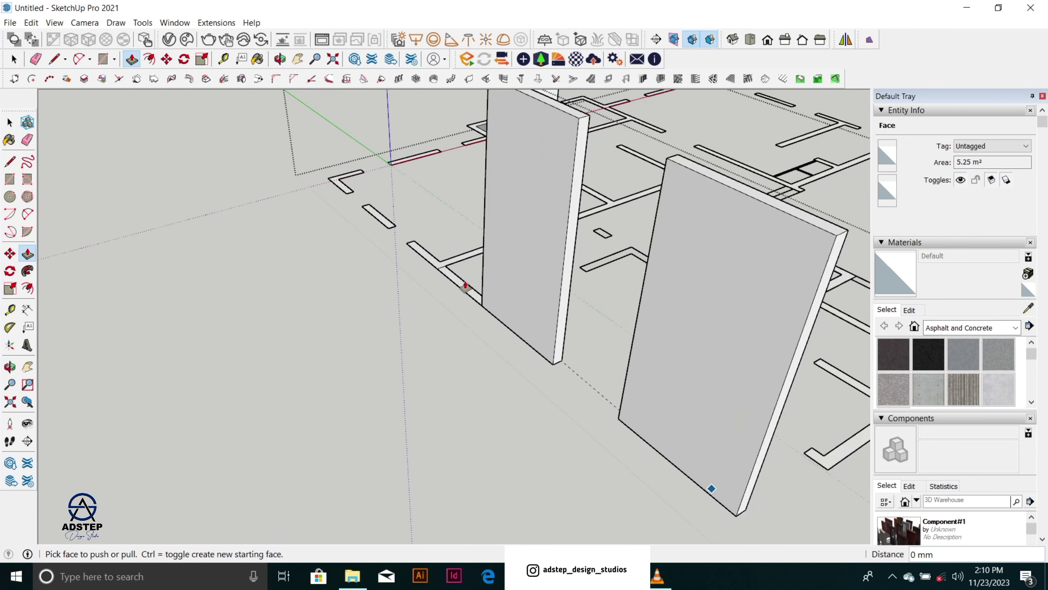
scroll(665, 404, up, 2)
scroll(615, 307, down, 2)
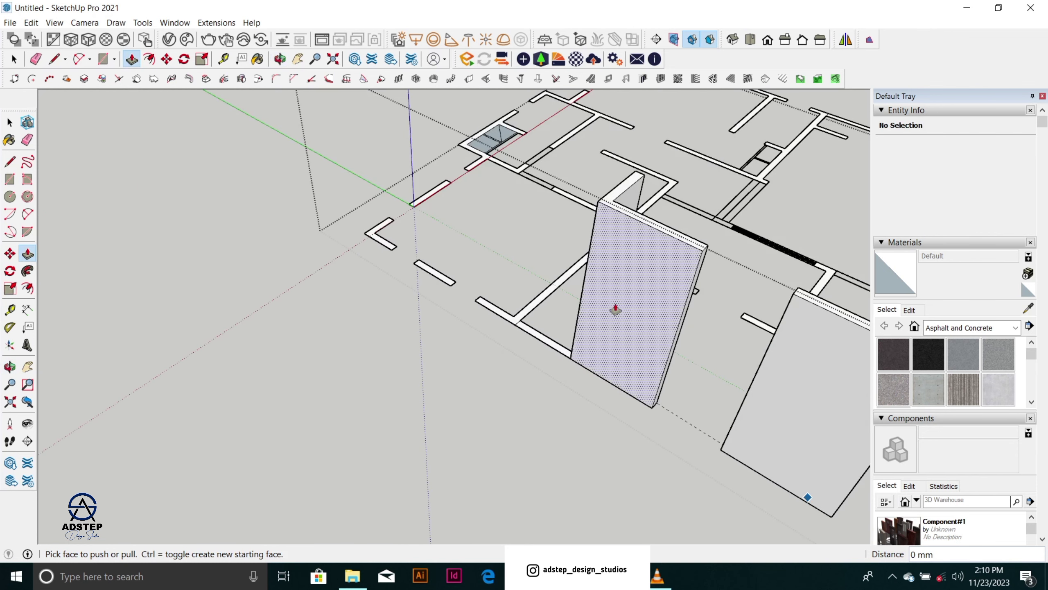
scroll(496, 321, up, 3)
click(509, 321)
click(509, 322)
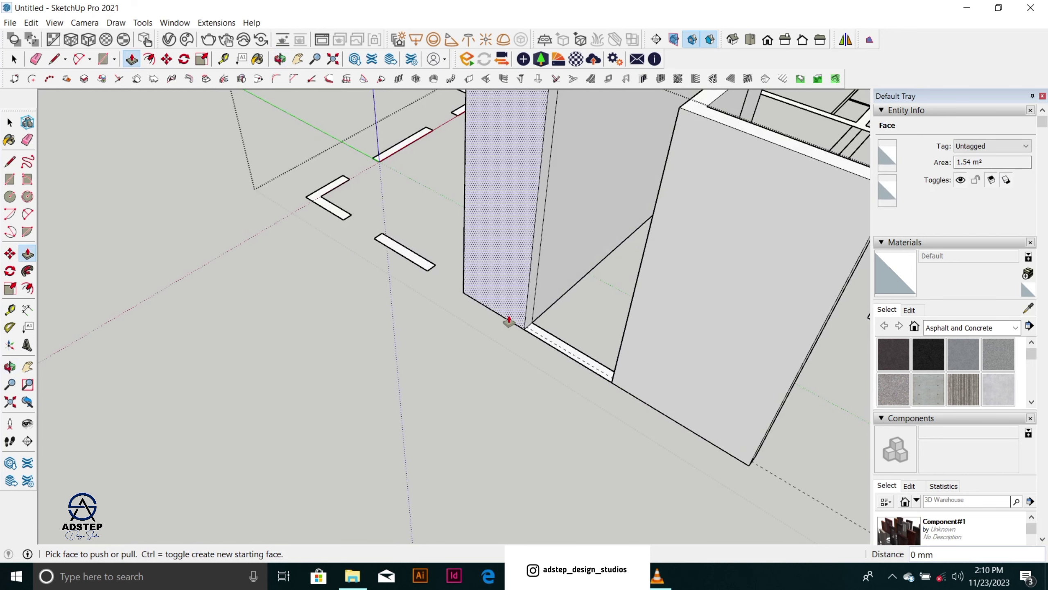
click(417, 264)
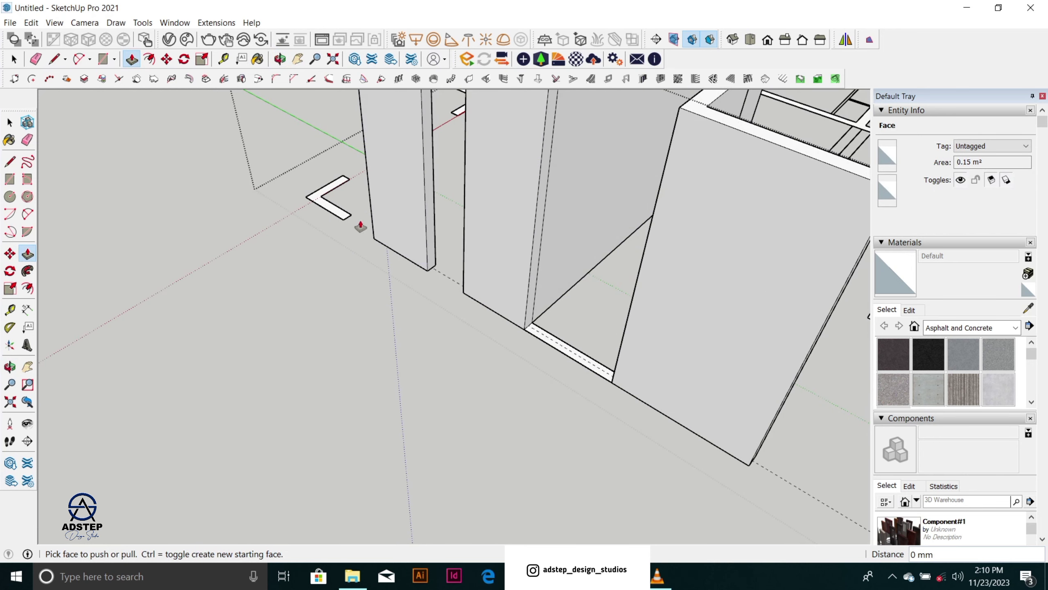
Step: Raise the L-shaped wall with the short end return to the height of the already raised boundary walls
scroll(347, 215, down, 5)
middle_drag(377, 293, 557, 398)
scroll(536, 369, up, 5)
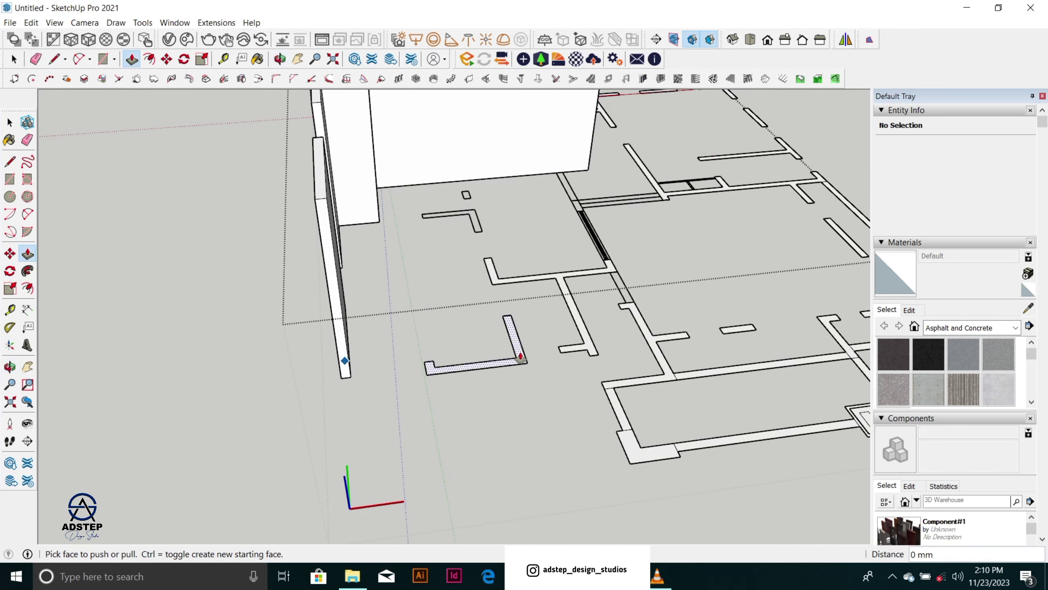
click(521, 356)
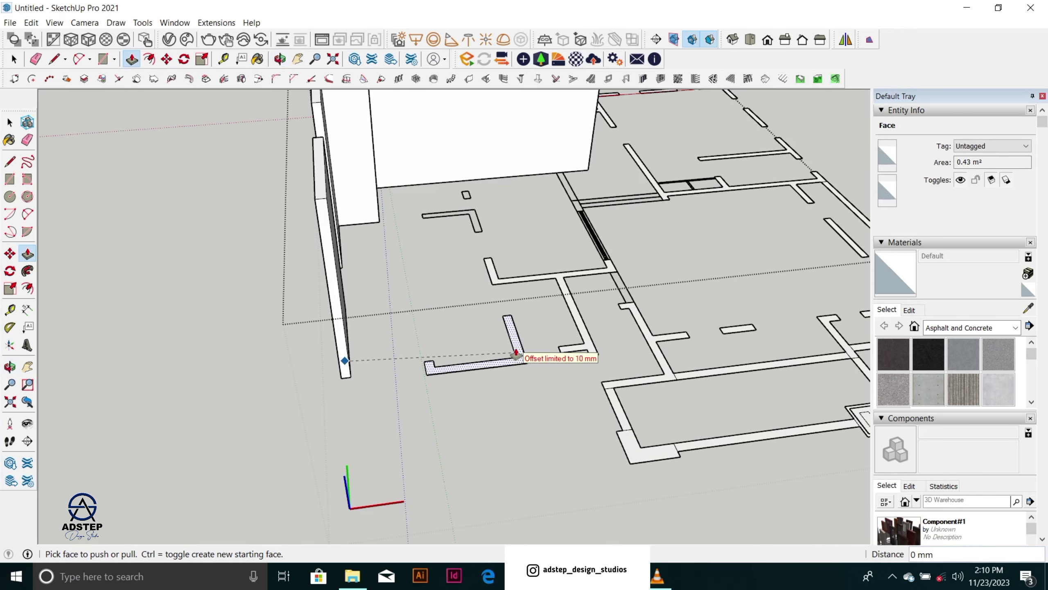
scroll(506, 285, down, 2)
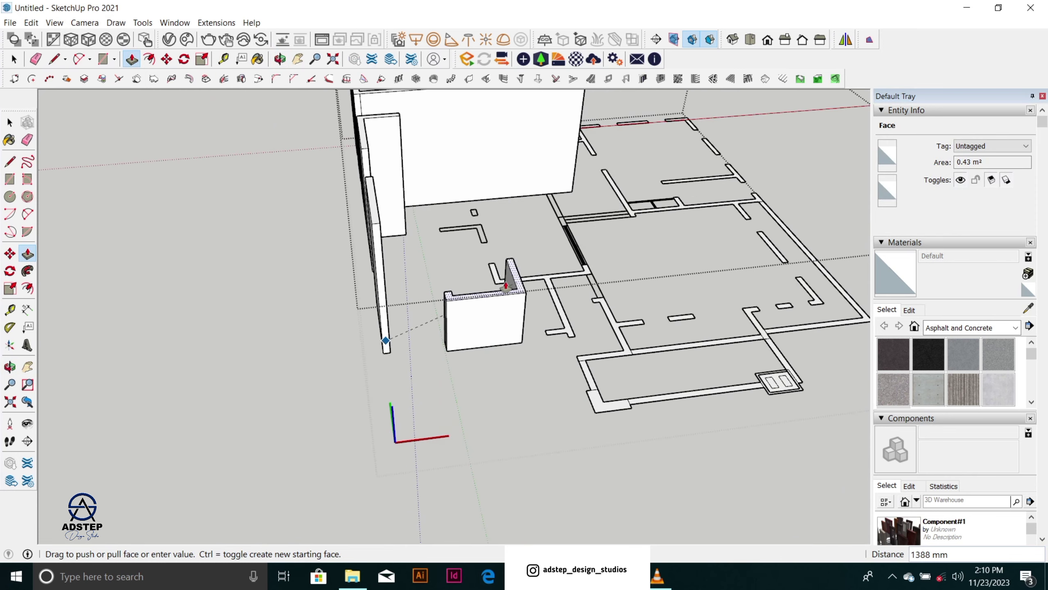
click(374, 224)
Step: Raise the branched interior wall next to the sliding-door strip to the top of the raised L-shaped wall
scroll(419, 342, down, 2)
middle_drag(486, 317, 495, 330)
scroll(525, 343, up, 5)
click(520, 316)
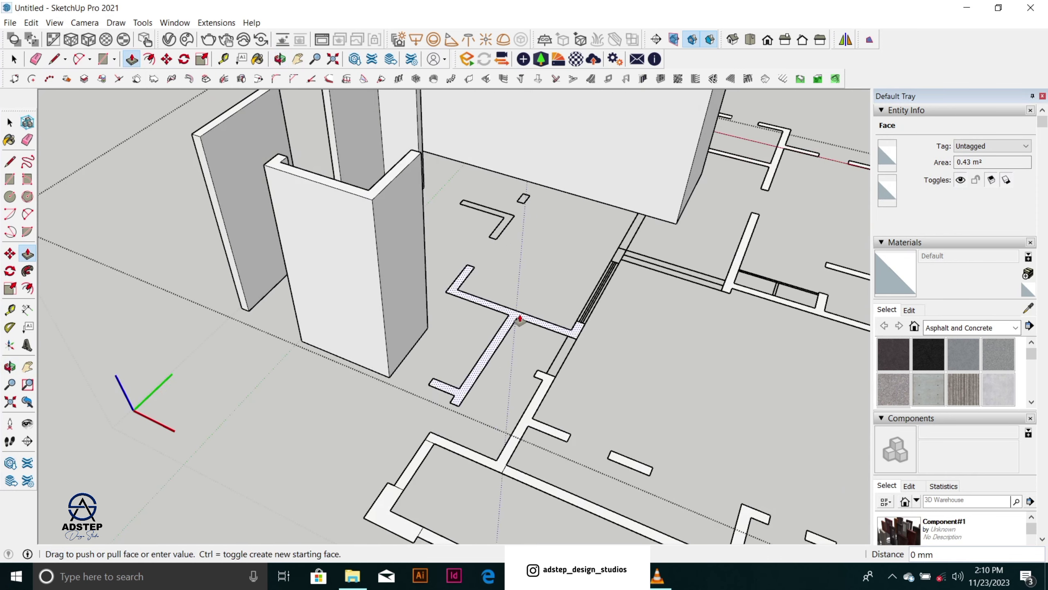
click(378, 204)
Step: Raise the branched wall segment between the interior wall and the front enclosure to the raised walls' height of 3300 mm
scroll(390, 296, down, 4)
scroll(466, 355, up, 2)
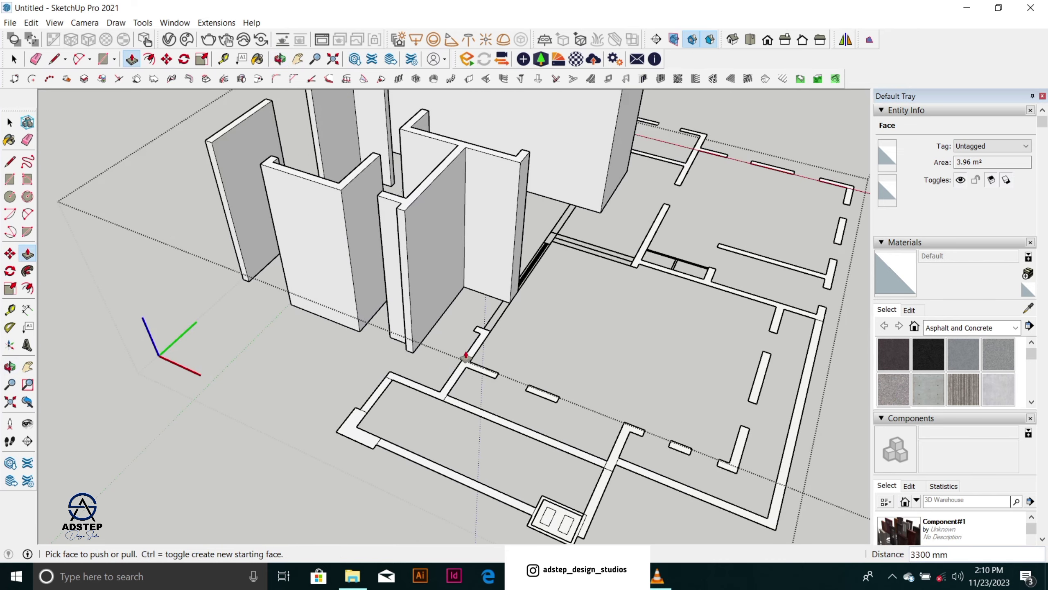
click(469, 365)
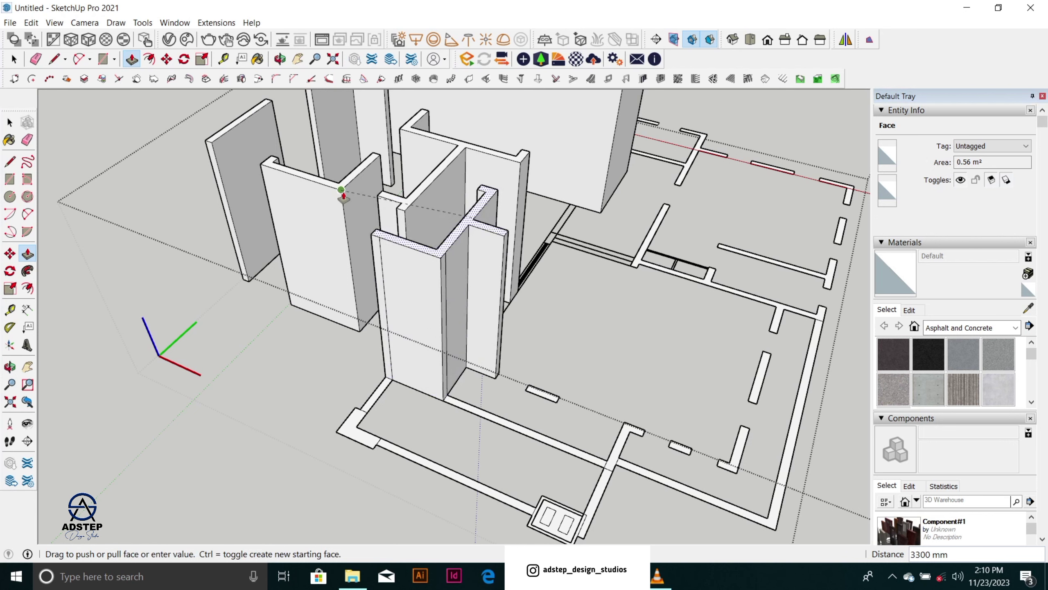
click(343, 197)
Step: Raise the long branched wall on the opposite side of the large room to 3300 mm, matching the existing walls
middle_drag(344, 194, 592, 278)
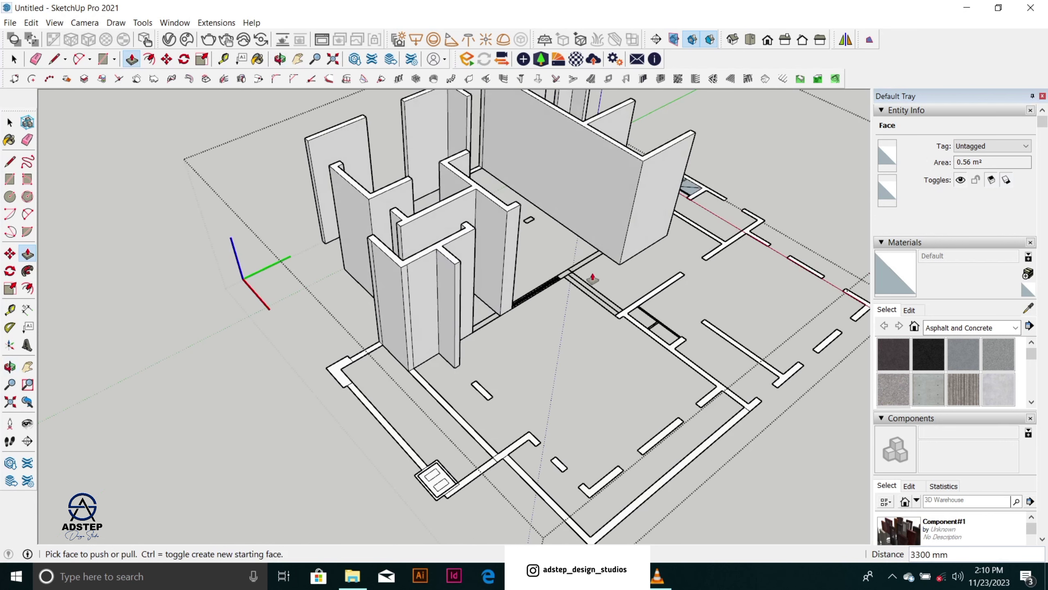
scroll(592, 279, up, 5)
click(619, 306)
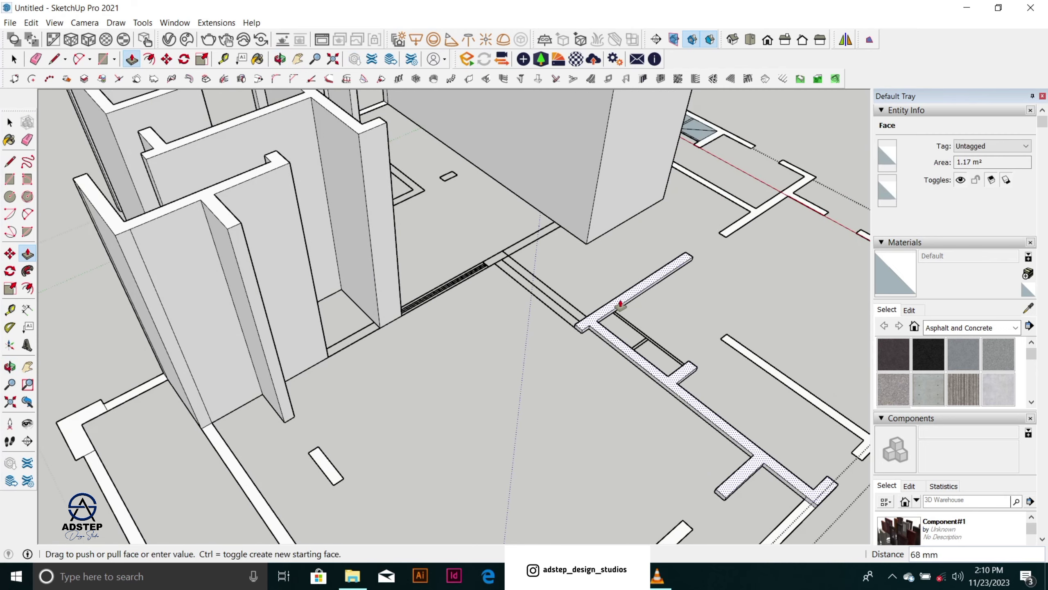
scroll(619, 306, down, 5)
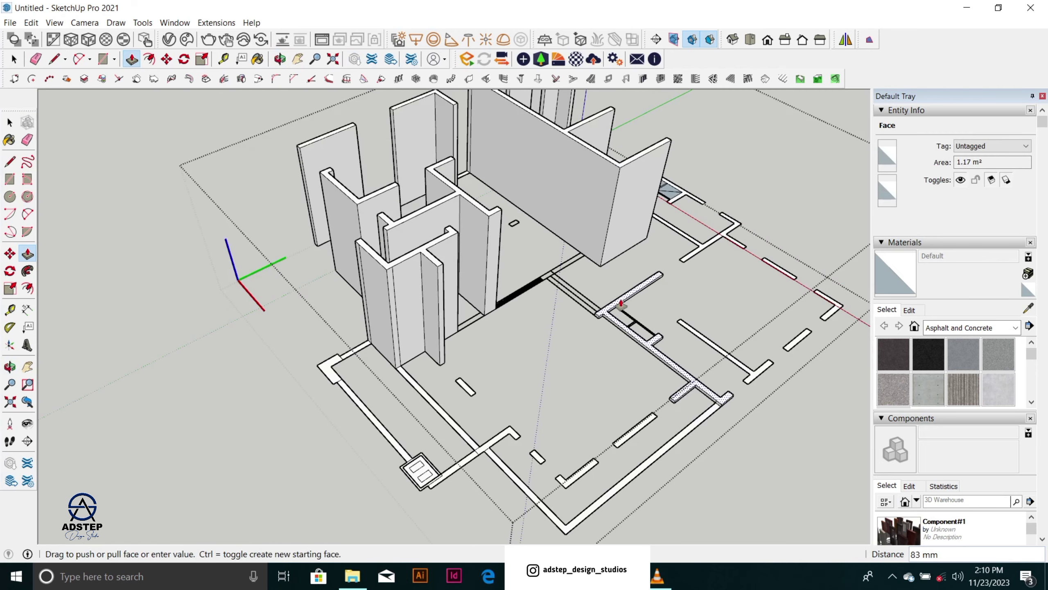
click(488, 219)
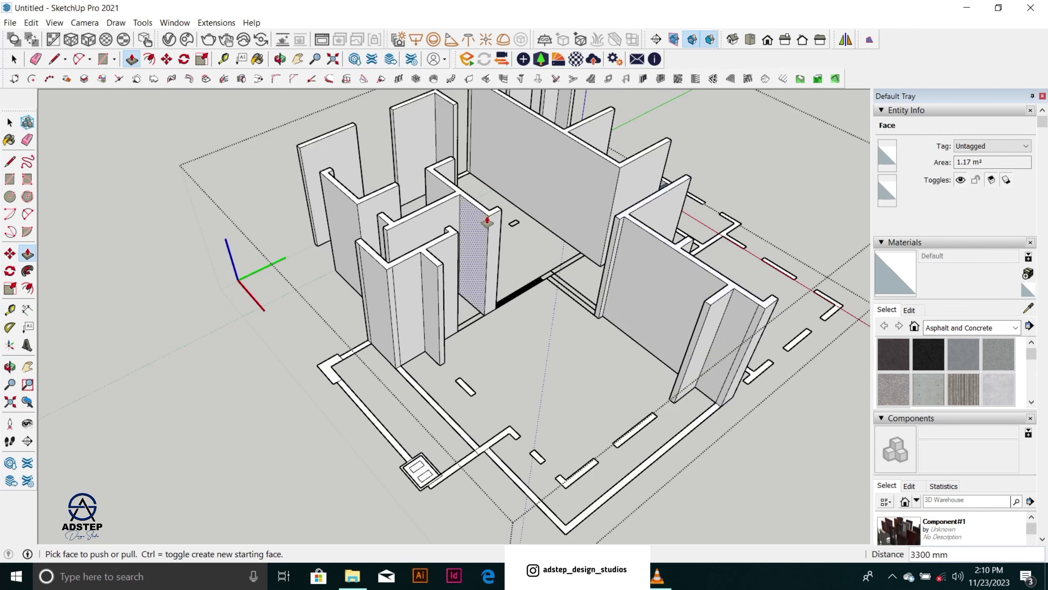
Step: Raise the straight wall segment and the adjacent short L-shaped segment on the open side of the large room to 3300 mm
scroll(582, 361, down, 3)
scroll(594, 365, up, 3)
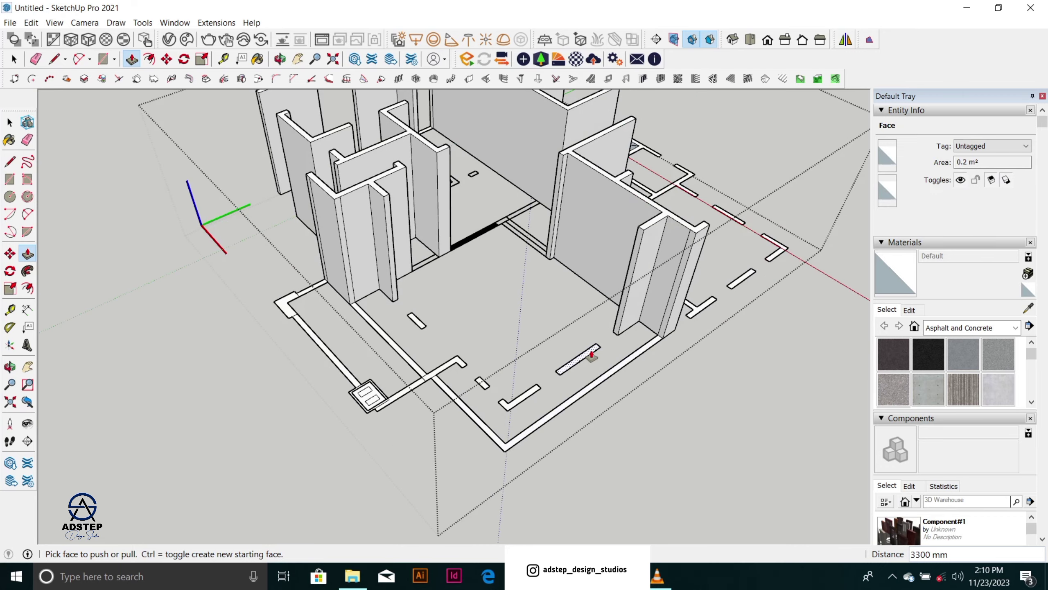
double_click(592, 354)
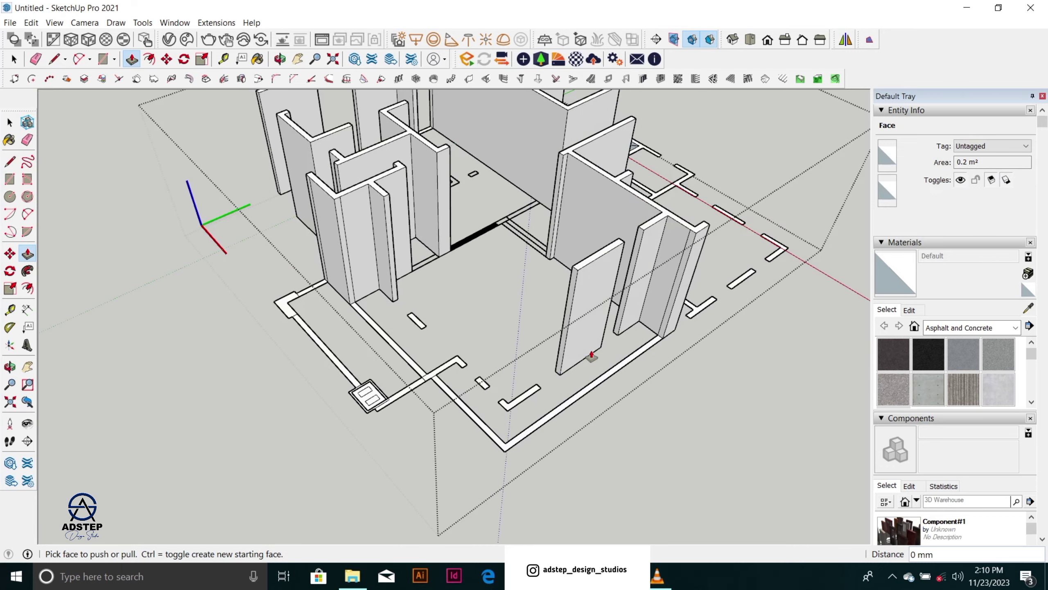
double_click(537, 390)
Step: Raise the small pier, the L-shaped segment meeting the enclosure strip and the remaining short pier to the 3300 mm wall height
scroll(474, 394, up, 2)
click(488, 382)
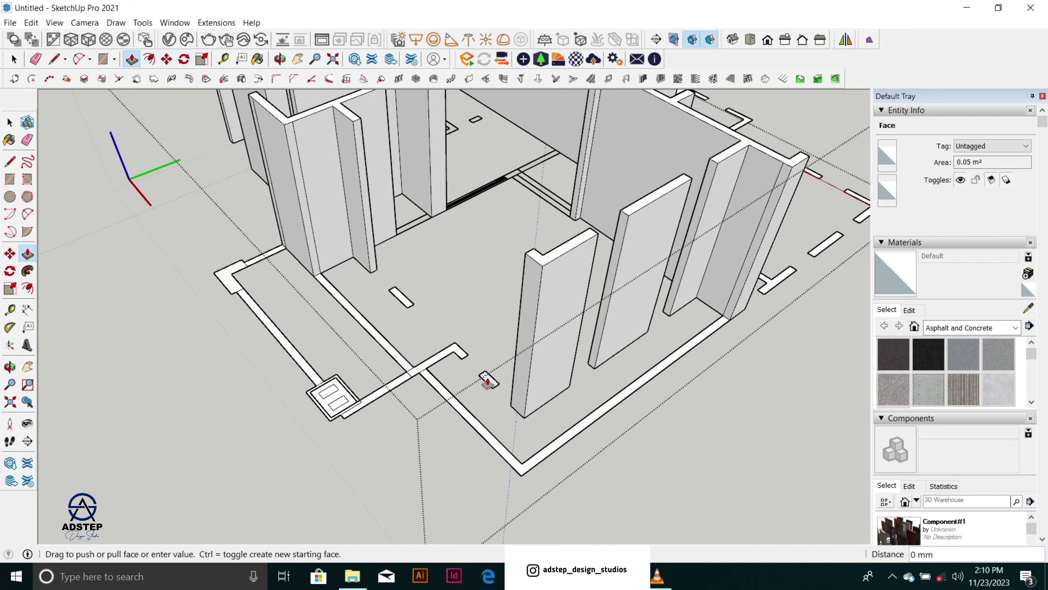
click(488, 382)
double_click(432, 364)
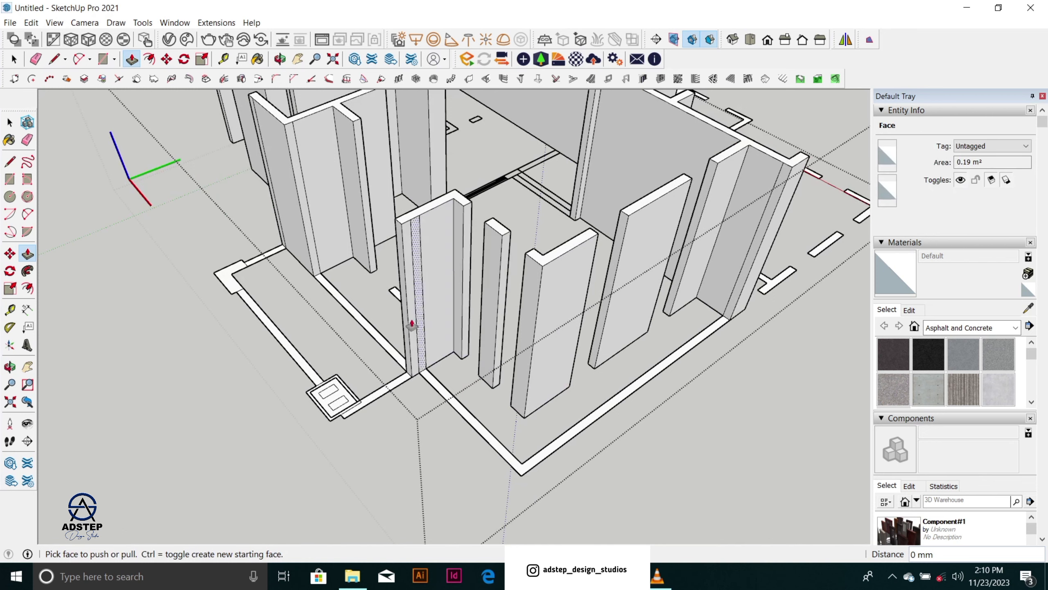
click(392, 294)
scroll(371, 328, down, 3)
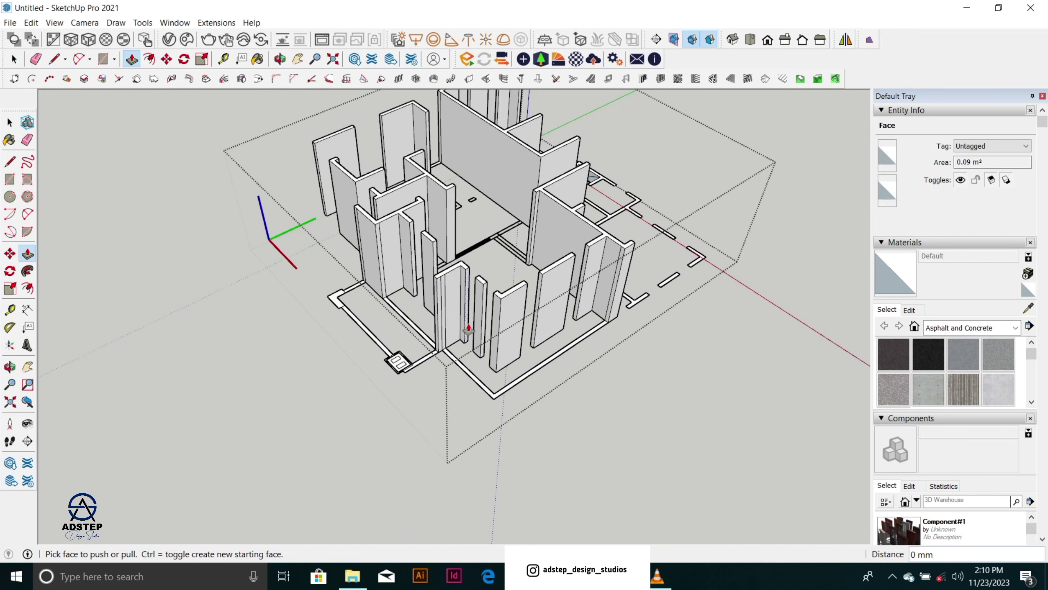
Step: Raise the T-shaped wall, the straight segment beside it and the L-shaped corner wall near the red axis to the 3300 mm wall height
scroll(372, 328, down, 1)
middle_drag(551, 291, 453, 295)
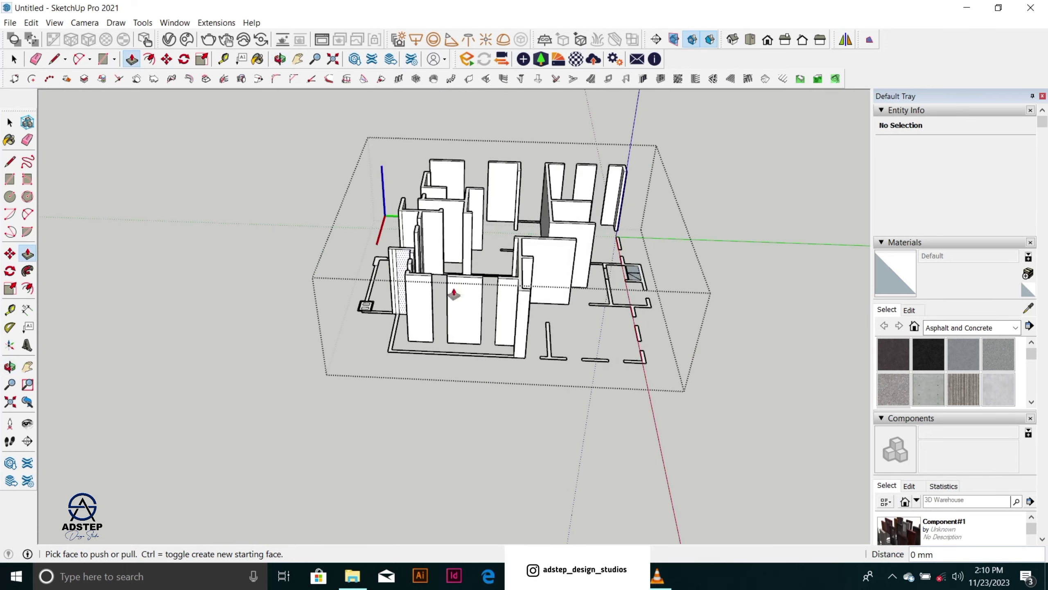
scroll(539, 359, up, 4)
double_click(558, 367)
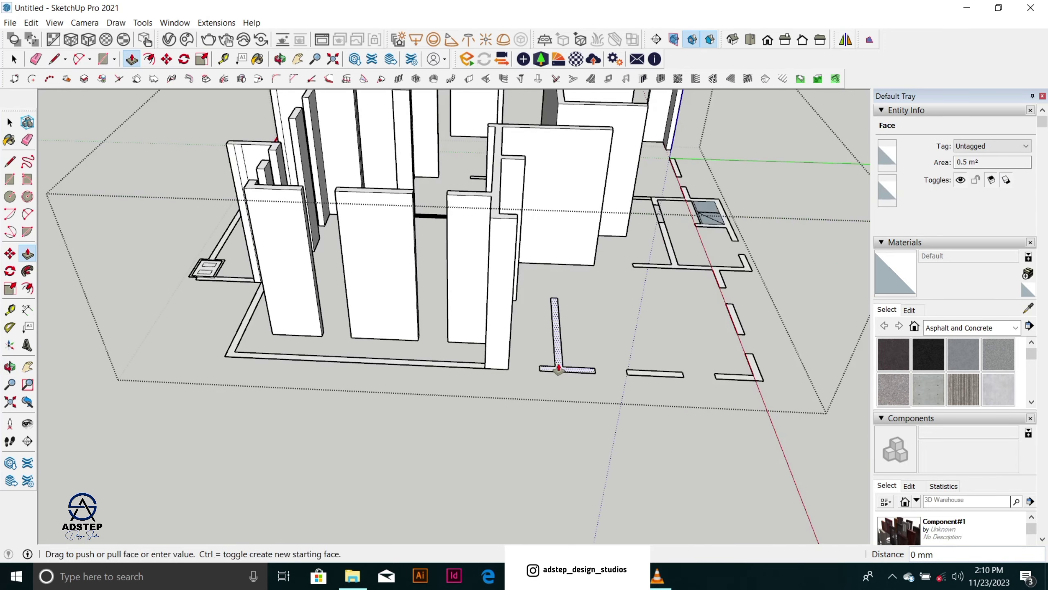
double_click(660, 375)
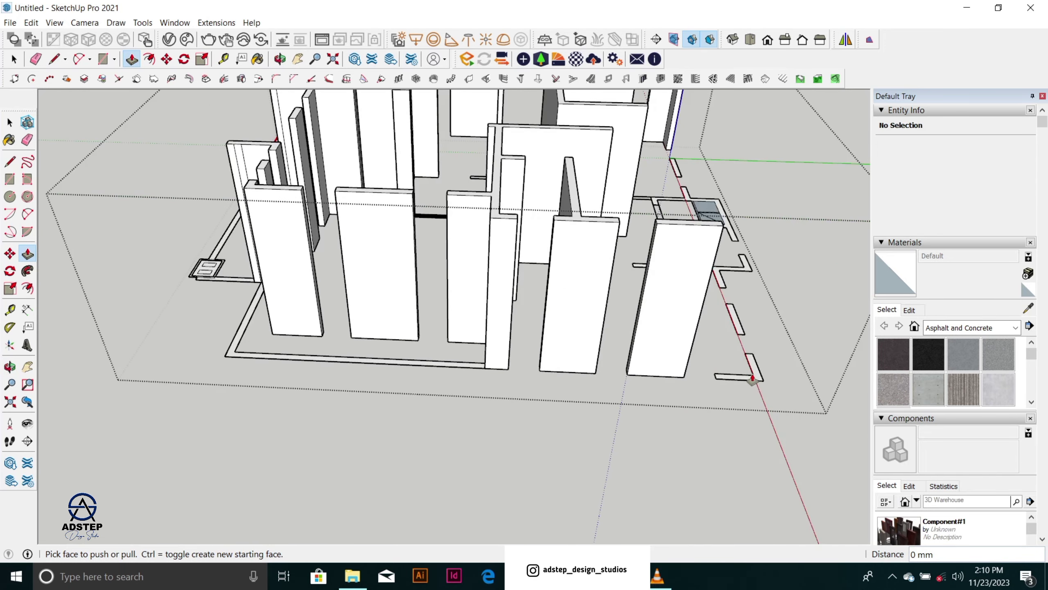
scroll(624, 311, down, 2)
scroll(715, 366, up, 1)
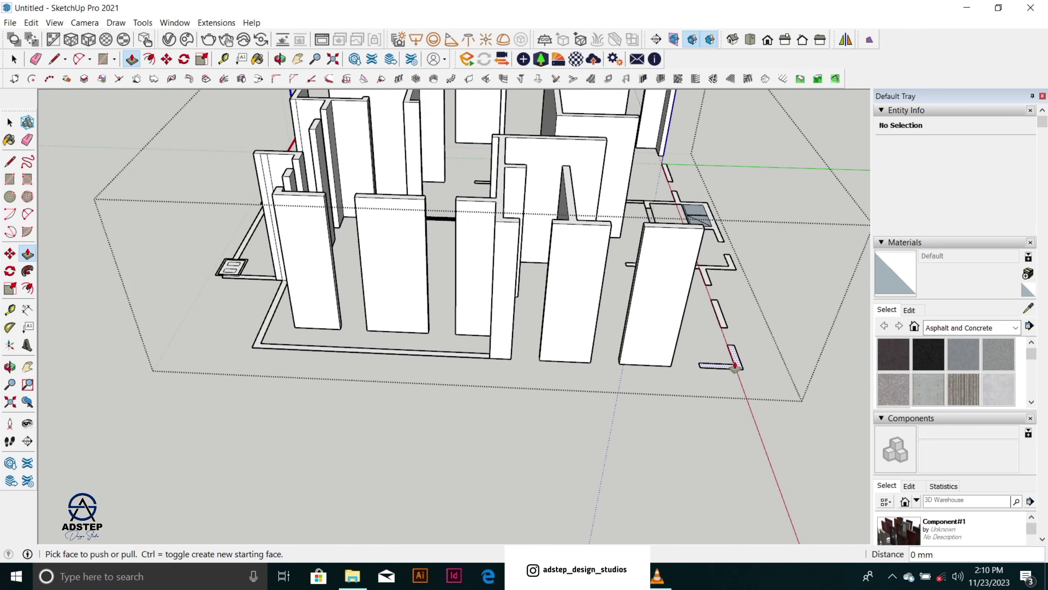
double_click(734, 365)
Step: Raise the straight segment and the branched wall along the red axis to the same 3300 mm height as the other walls
scroll(567, 278, down, 2)
scroll(567, 278, down, 1)
middle_drag(462, 269, 250, 295)
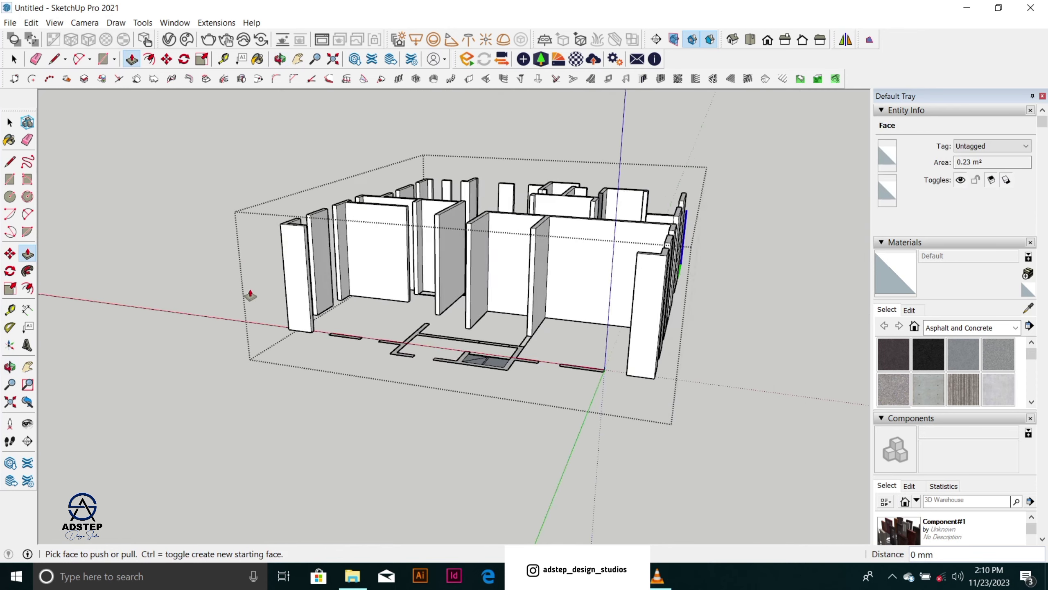
scroll(349, 336, up, 4)
middle_drag(389, 344, 367, 338)
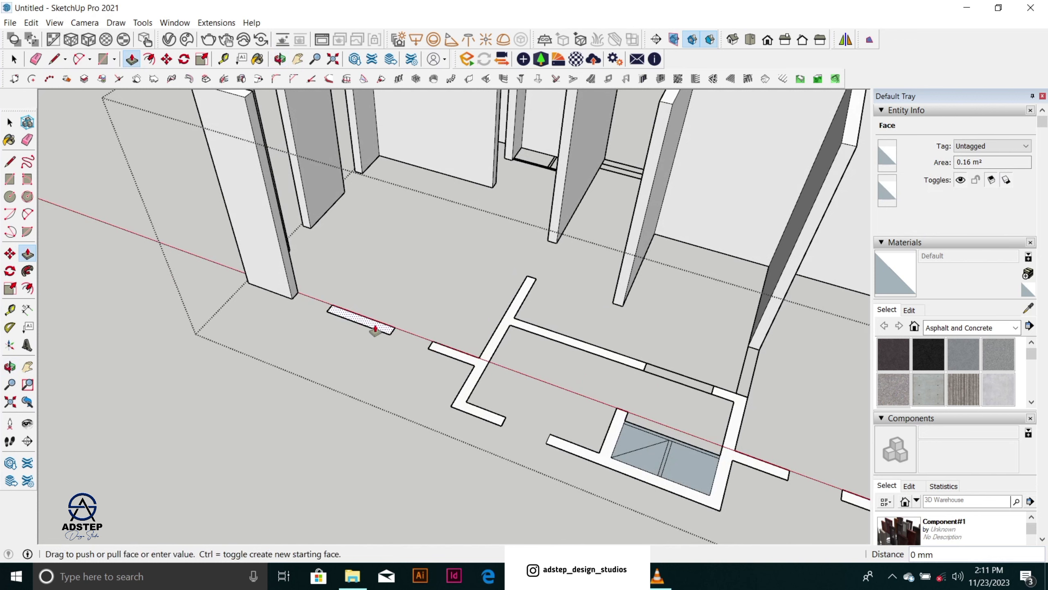
double_click(375, 330)
double_click(479, 362)
Step: Raise the branched wall around the small shaft up to the top of the neighbouring raised wall
scroll(345, 252, down, 3)
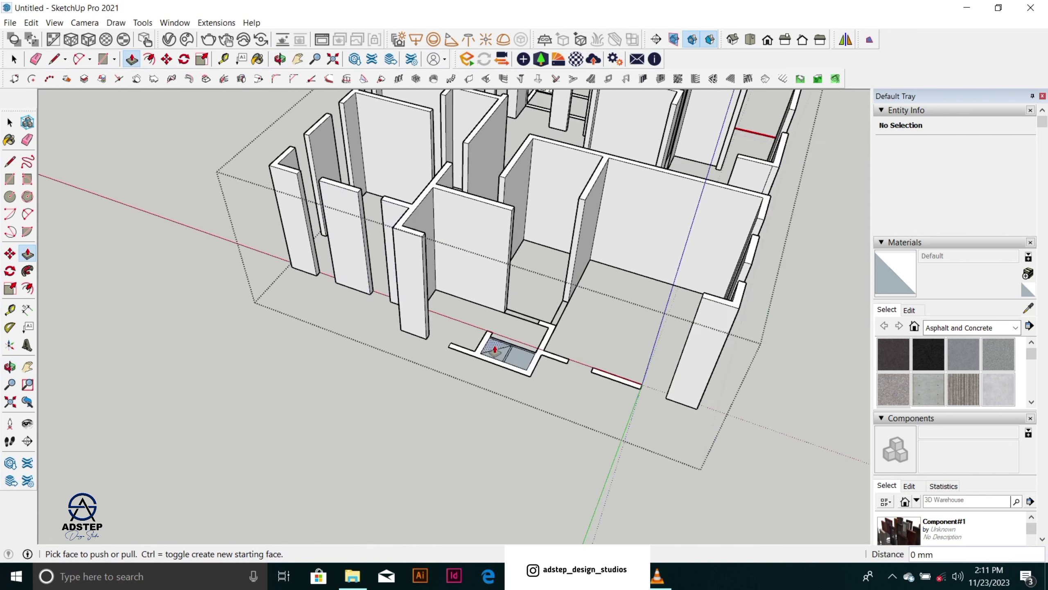
scroll(495, 349, up, 2)
click(477, 366)
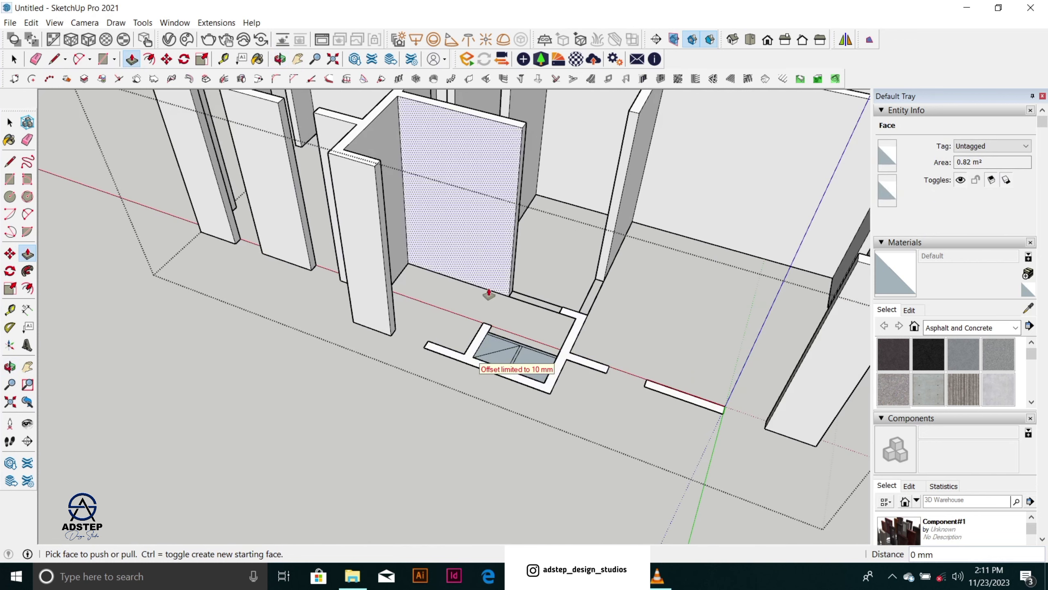
scroll(469, 330, down, 1)
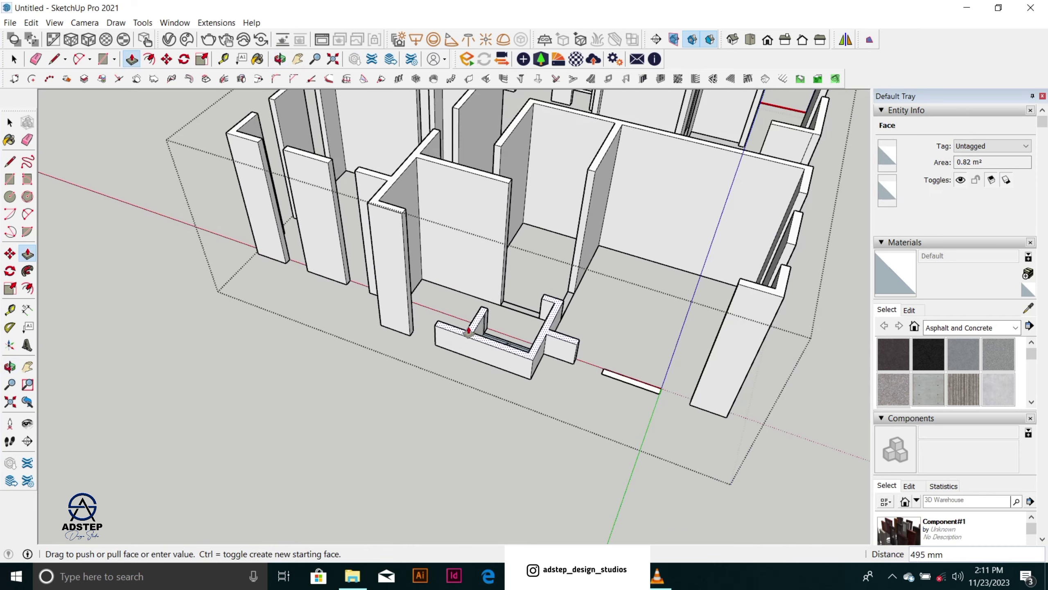
click(405, 216)
Step: Raise the last straight wall segment next to the origin to 3300 mm, matching the top of the adjacent corner wall
scroll(413, 314, down, 1)
mouse_move(414, 319)
middle_down()
mouse_move(398, 323)
mouse_move(398, 309)
middle_up()
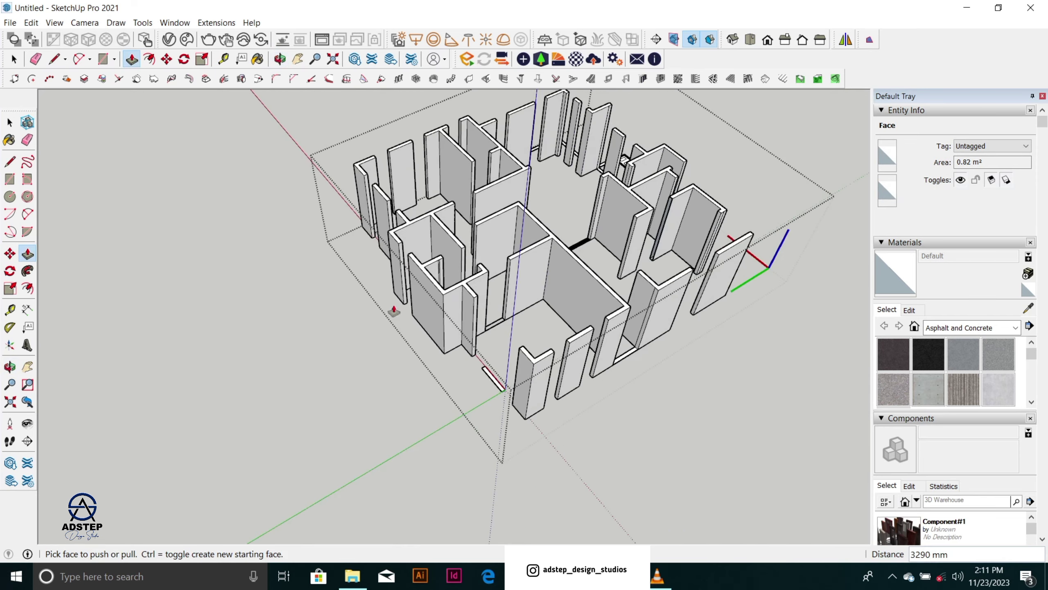
scroll(484, 381, up, 5)
click(496, 397)
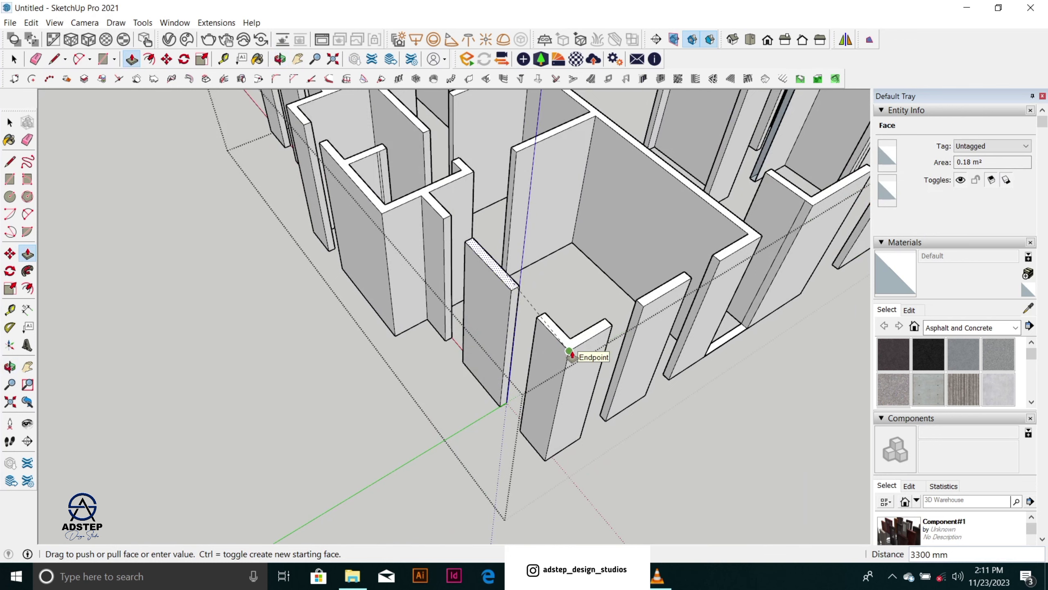
middle_drag(570, 352, 653, 344)
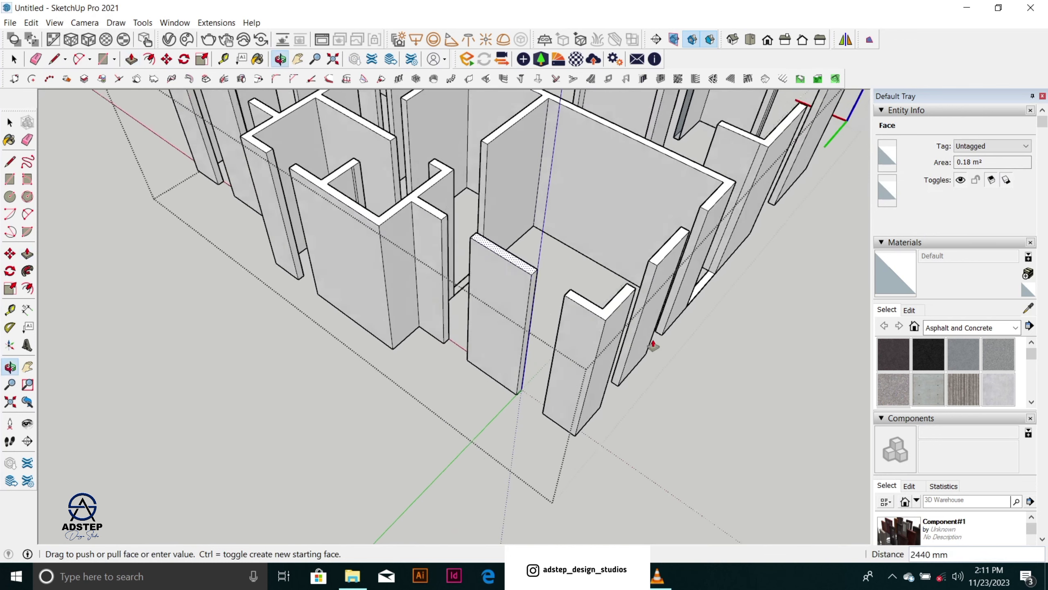
click(607, 314)
Step: Examine the raised walls from several sides, then the flat porch outline with its L-shaped corner footprint and small twin-rectangle column
scroll(460, 303, down, 6)
middle_drag(620, 291, 131, 247)
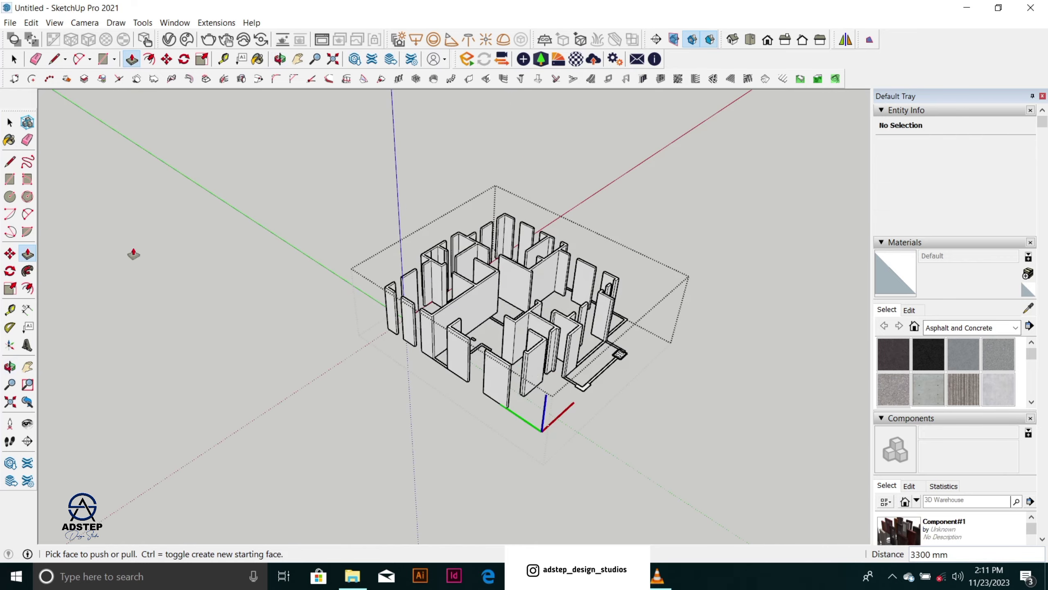
middle_drag(567, 378, 438, 351)
scroll(501, 351, up, 4)
scroll(465, 222, down, 3)
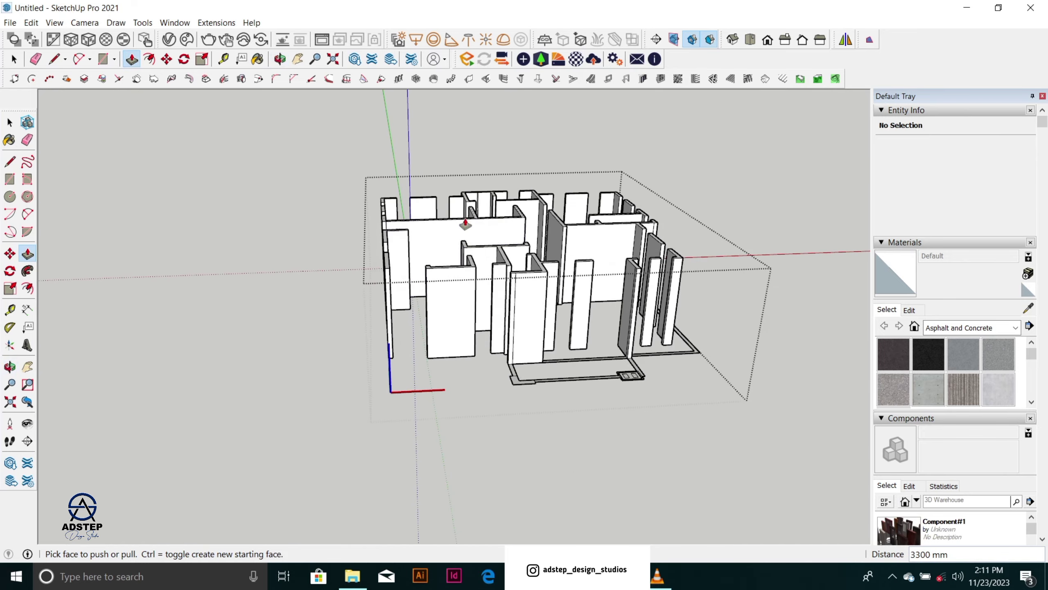
middle_drag(552, 324, 604, 355)
scroll(566, 325, up, 4)
scroll(575, 312, down, 4)
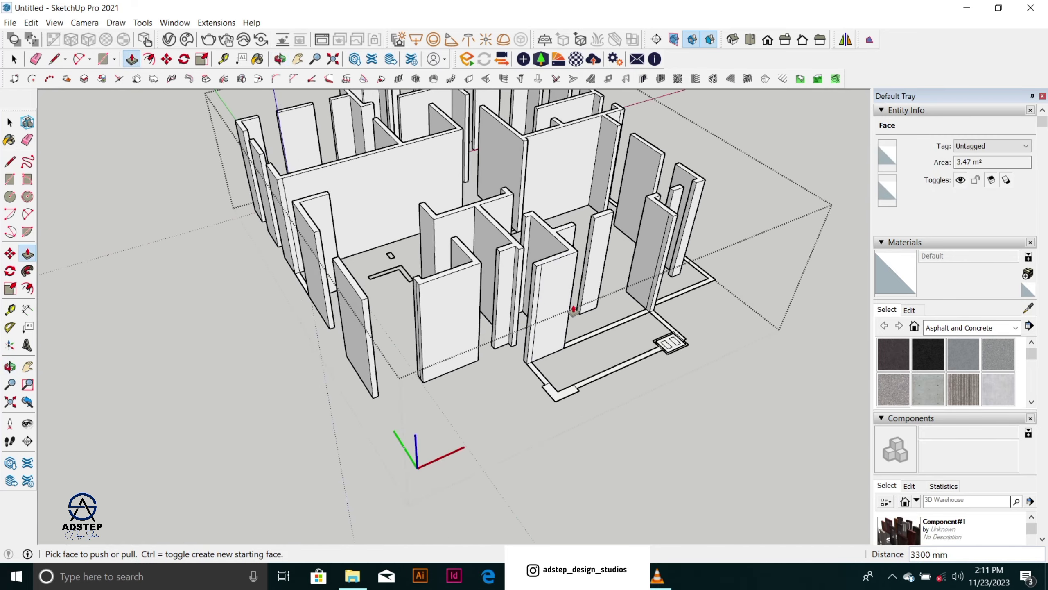
middle_drag(576, 315, 524, 305)
scroll(582, 326, up, 5)
middle_drag(577, 342, 456, 323)
scroll(456, 323, down, 4)
scroll(431, 355, up, 4)
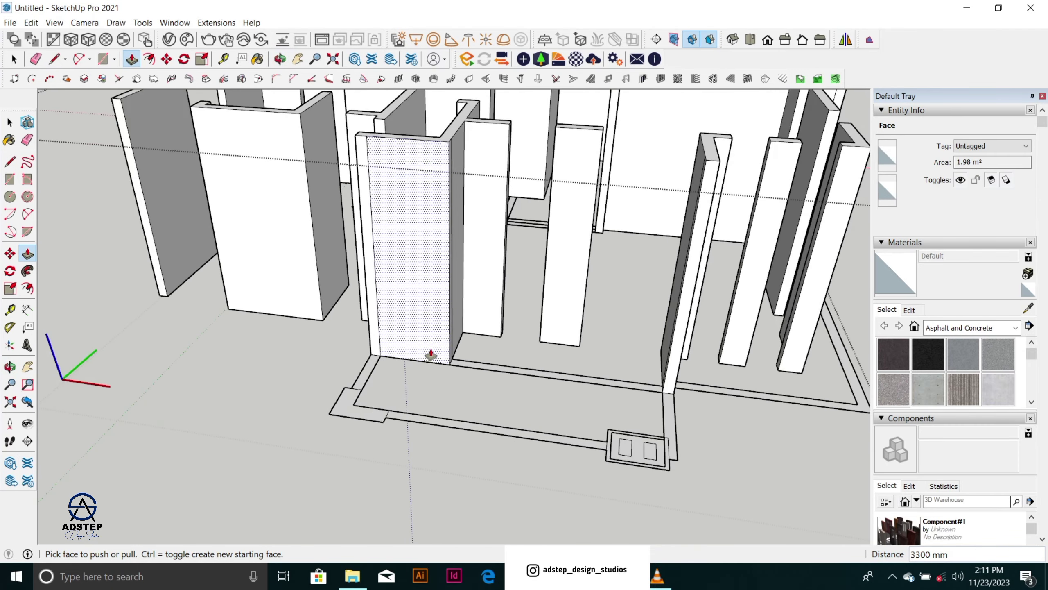
scroll(431, 354, down, 3)
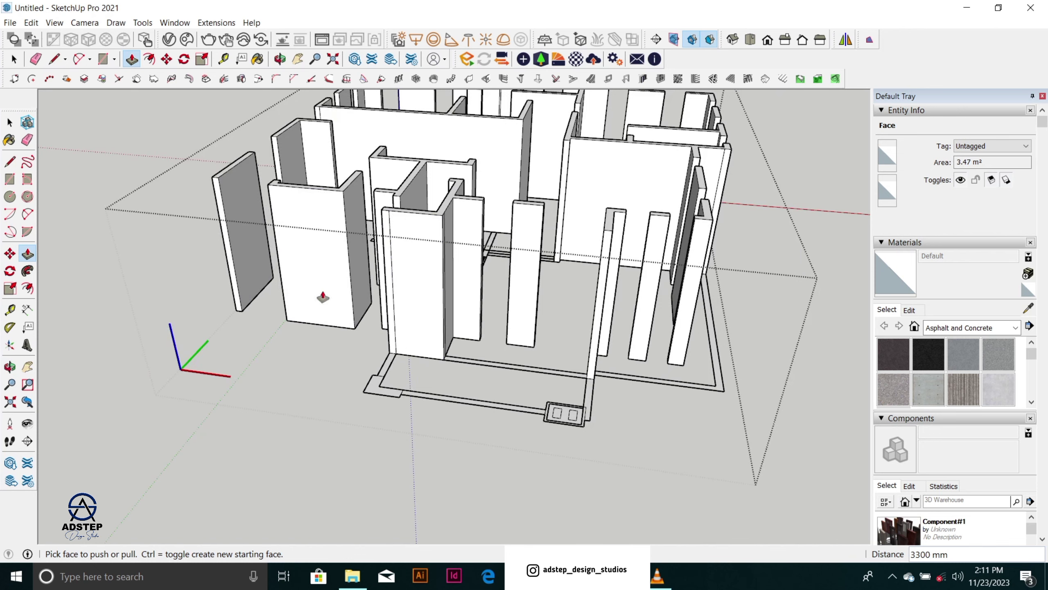
scroll(402, 314, up, 5)
scroll(421, 342, down, 4)
scroll(451, 351, up, 2)
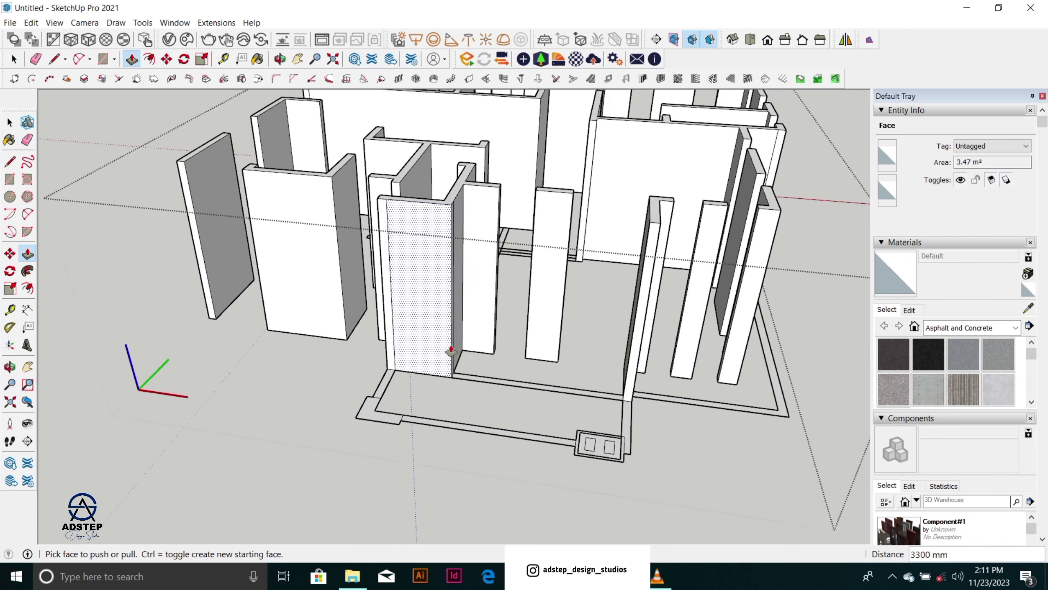
scroll(451, 351, down, 4)
scroll(511, 316, up, 3)
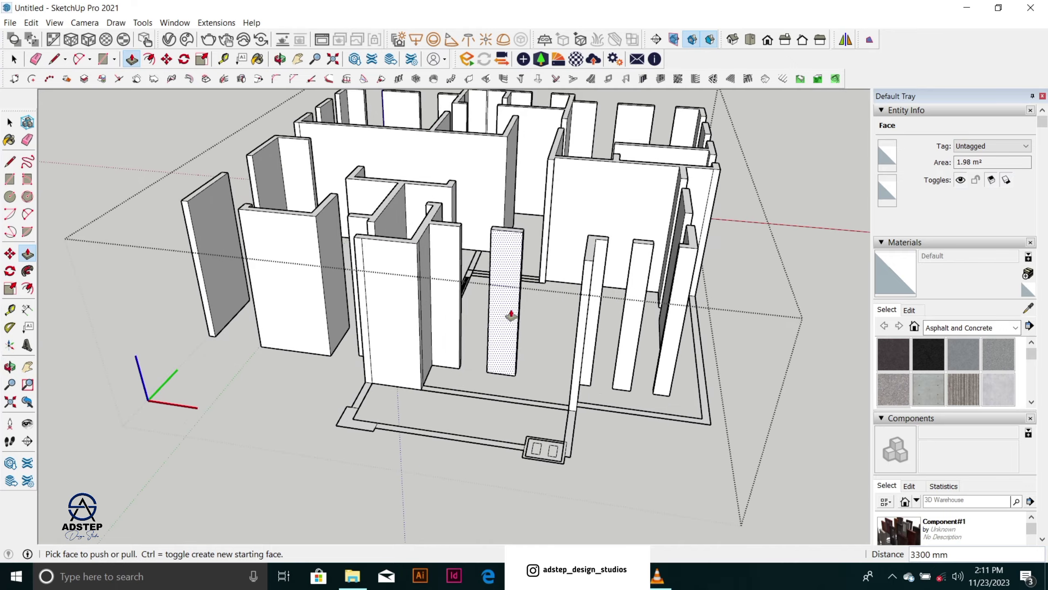
scroll(511, 316, down, 3)
middle_drag(511, 316, 641, 297)
scroll(585, 328, up, 5)
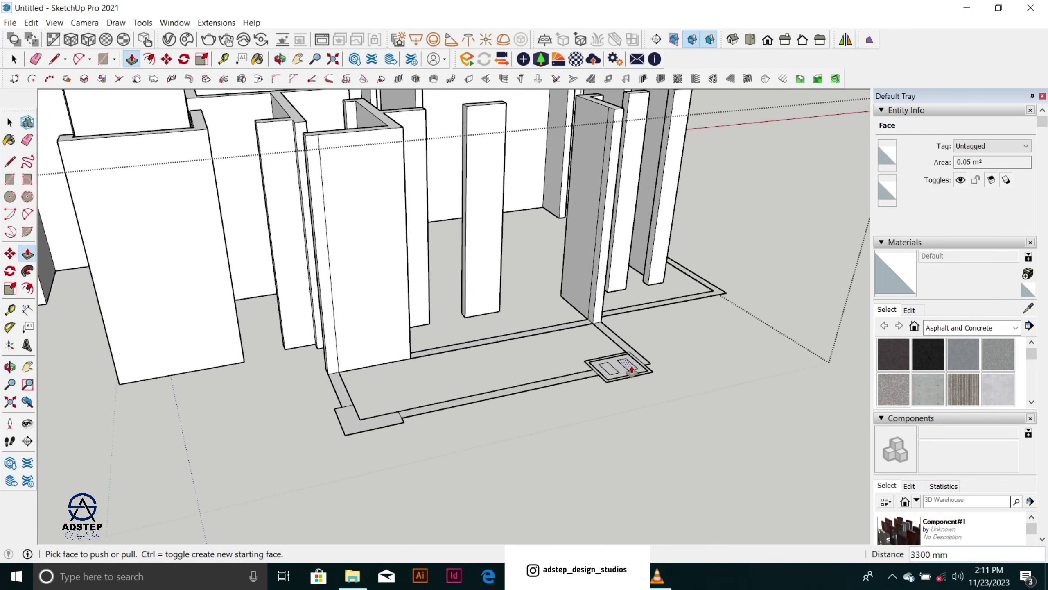
scroll(631, 370, up, 2)
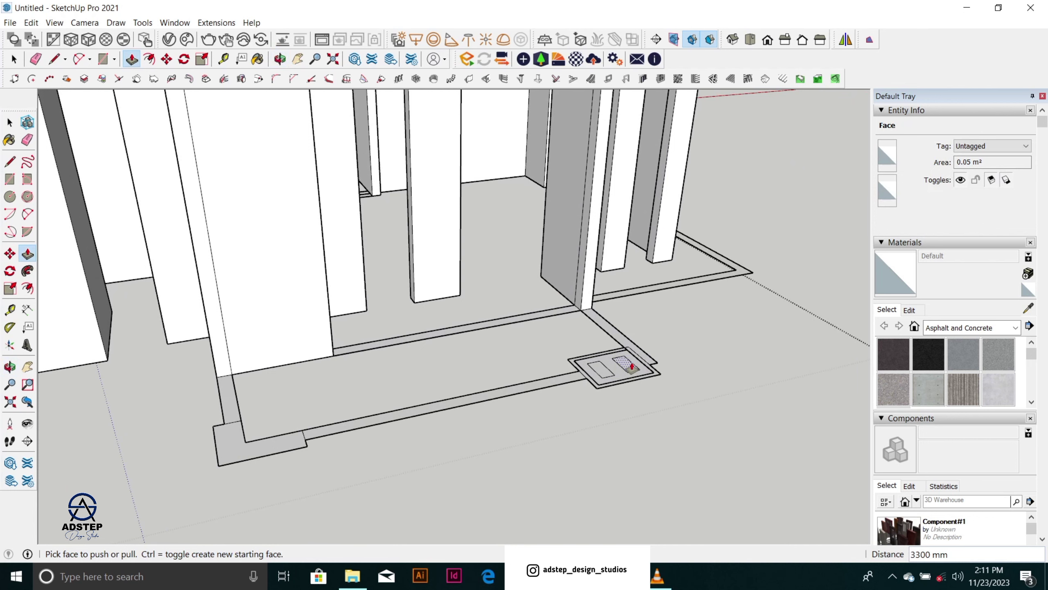
Step: Try raising the L-shaped column footprint at the porch corner to 3300 mm, matching the top of the existing walls
scroll(632, 366, down, 2)
click(367, 428)
scroll(363, 425, down, 2)
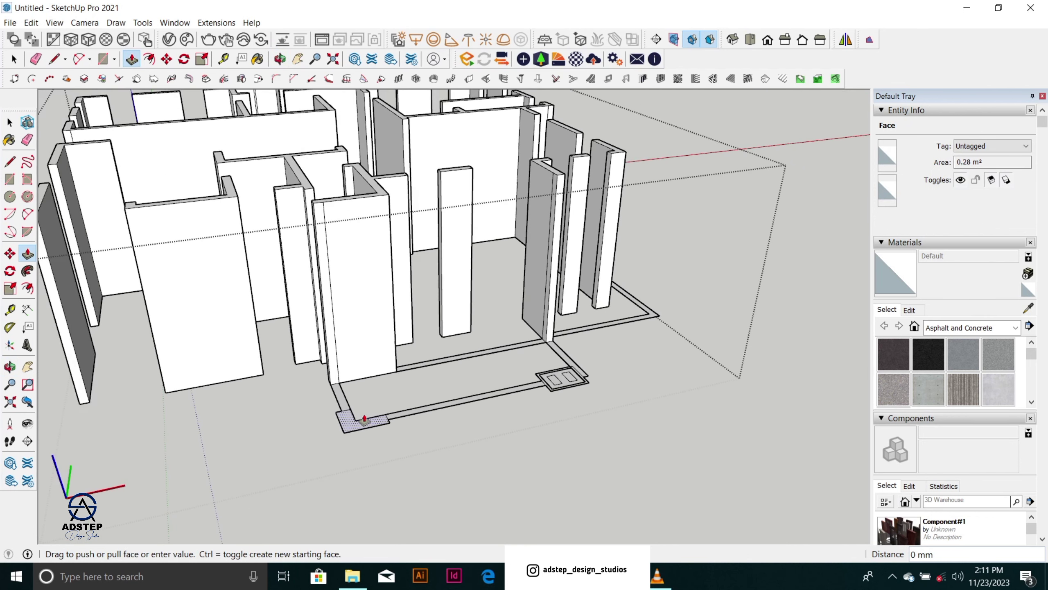
click(241, 204)
Step: Try raising the two small rectangles inside the square porch column footprint to the height of the L-shaped column
scroll(560, 380, up, 2)
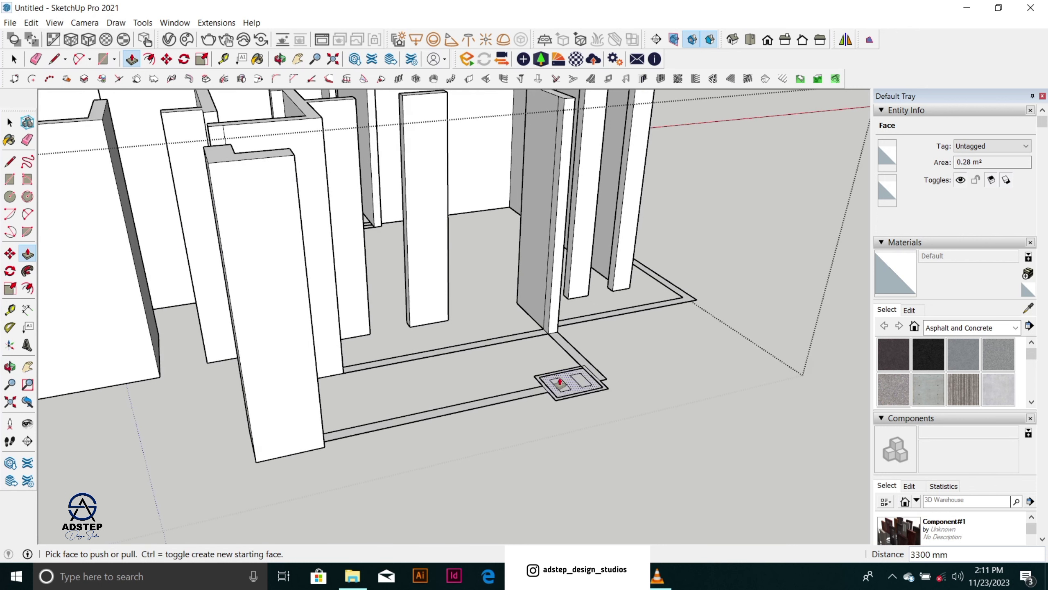
click(568, 389)
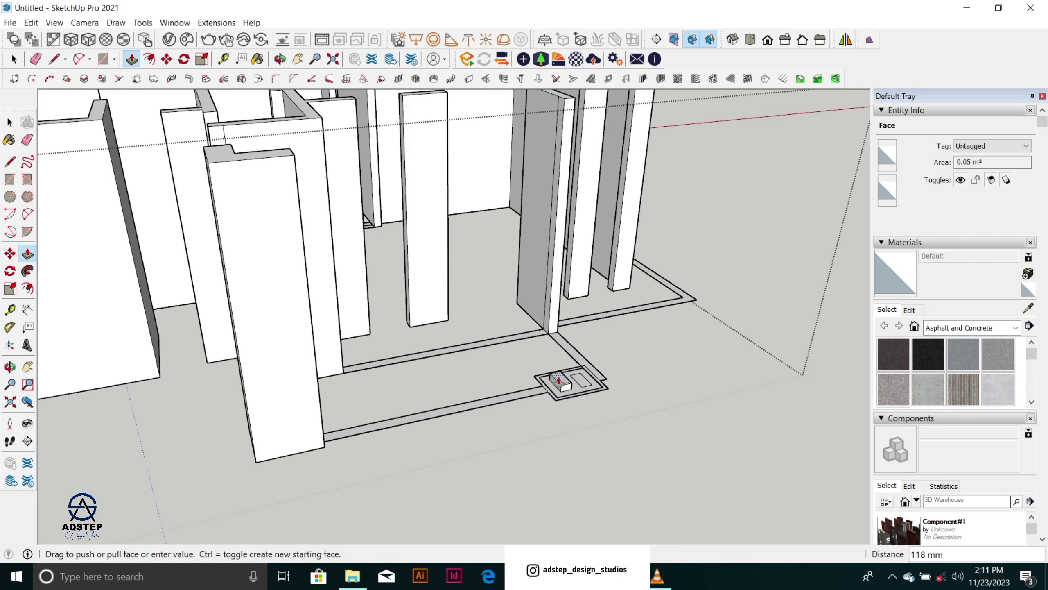
click(298, 165)
scroll(564, 299, up, 2)
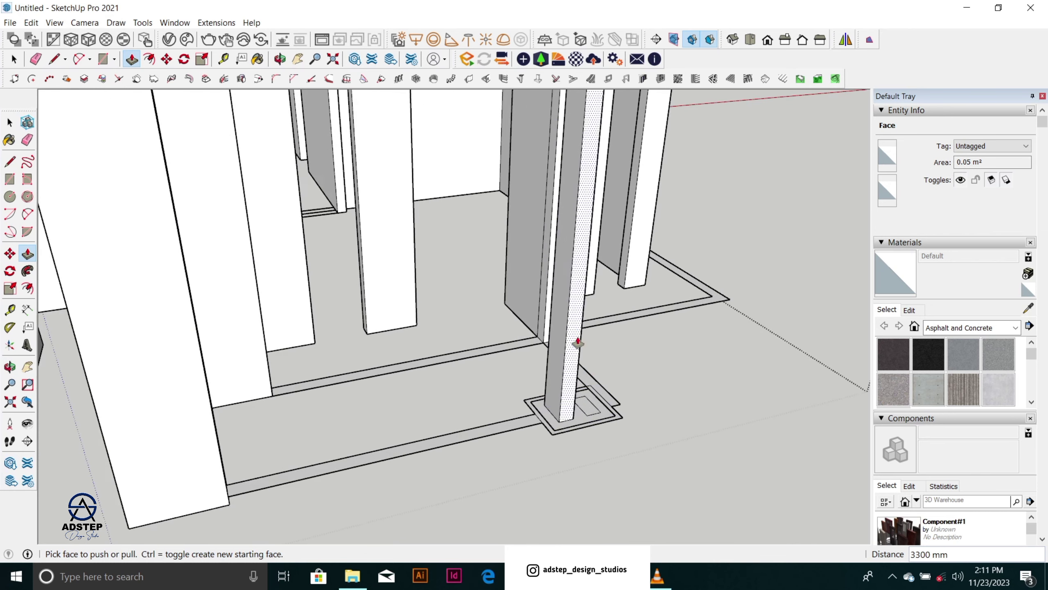
click(597, 412)
scroll(594, 403, down, 2)
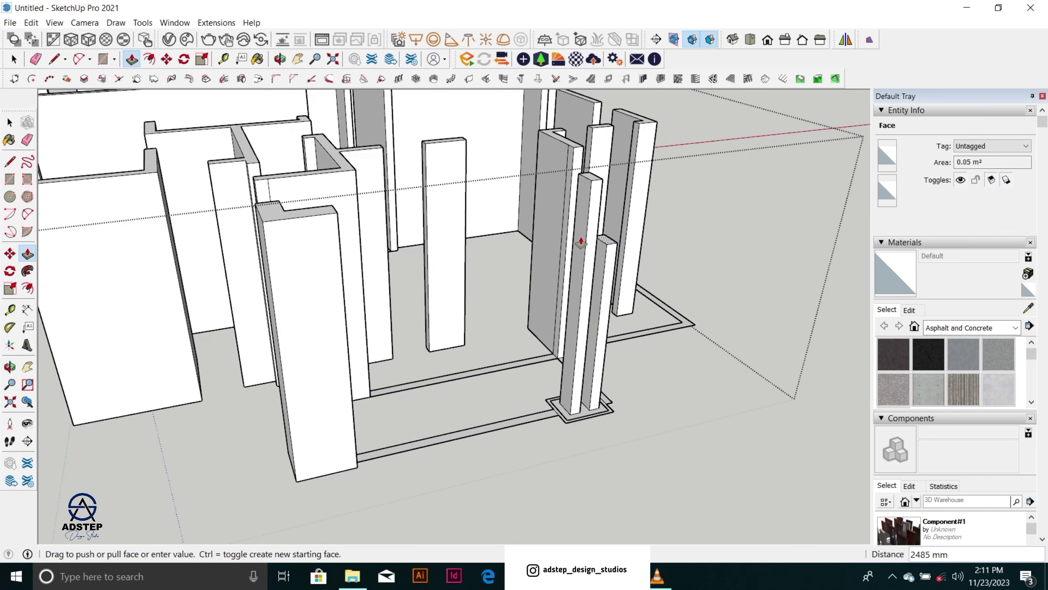
key(Escape)
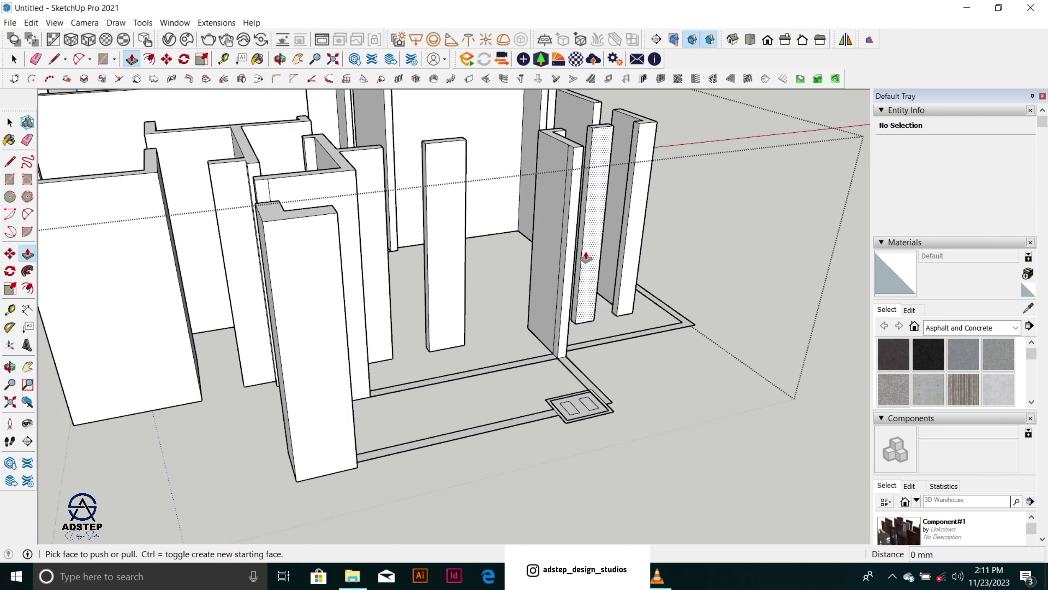
Step: Return the L-shaped porch corner footprint to flat and make its face and edges into a group
scroll(584, 324, down, 4)
scroll(581, 339, up, 3)
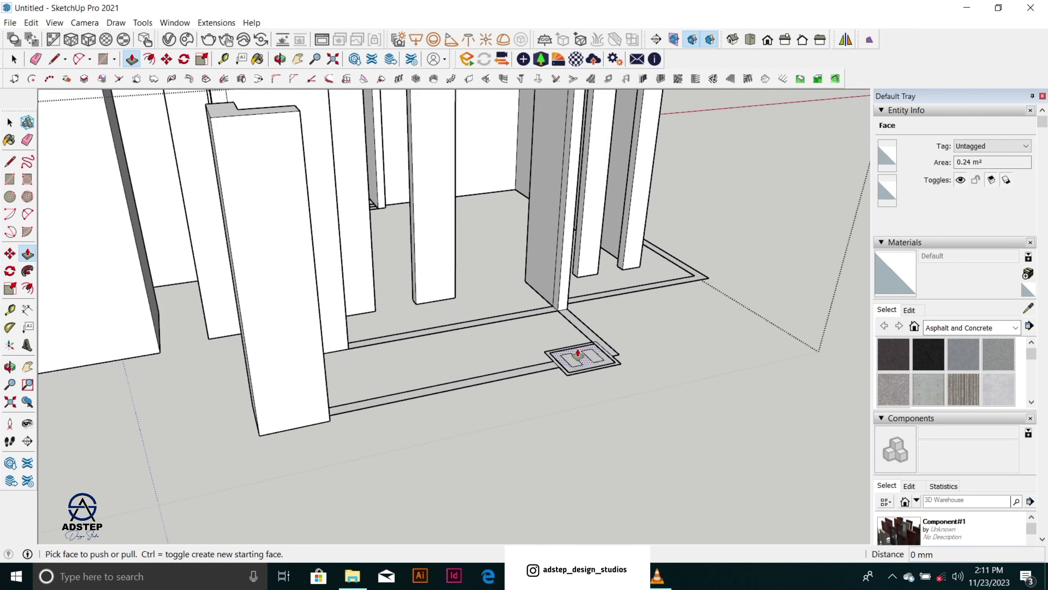
key(space)
scroll(258, 433, up, 3)
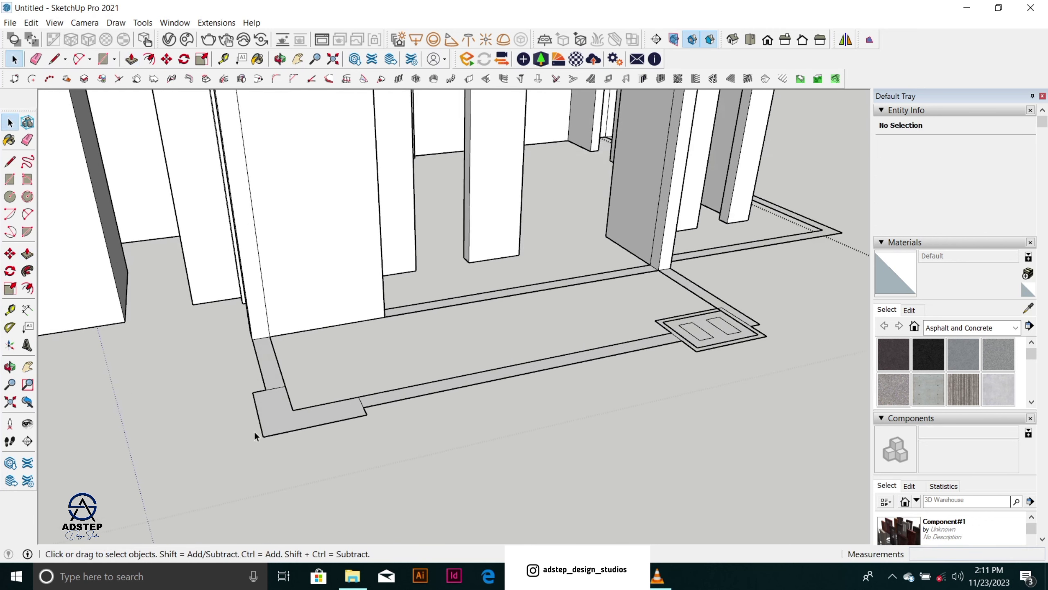
triple_click(282, 428)
click(285, 427)
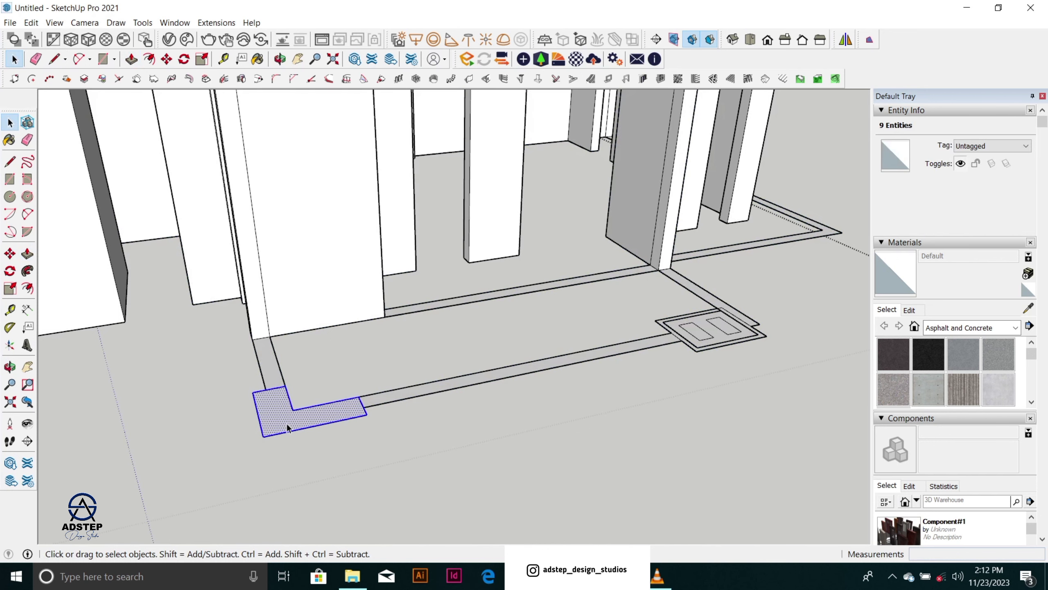
click(289, 428)
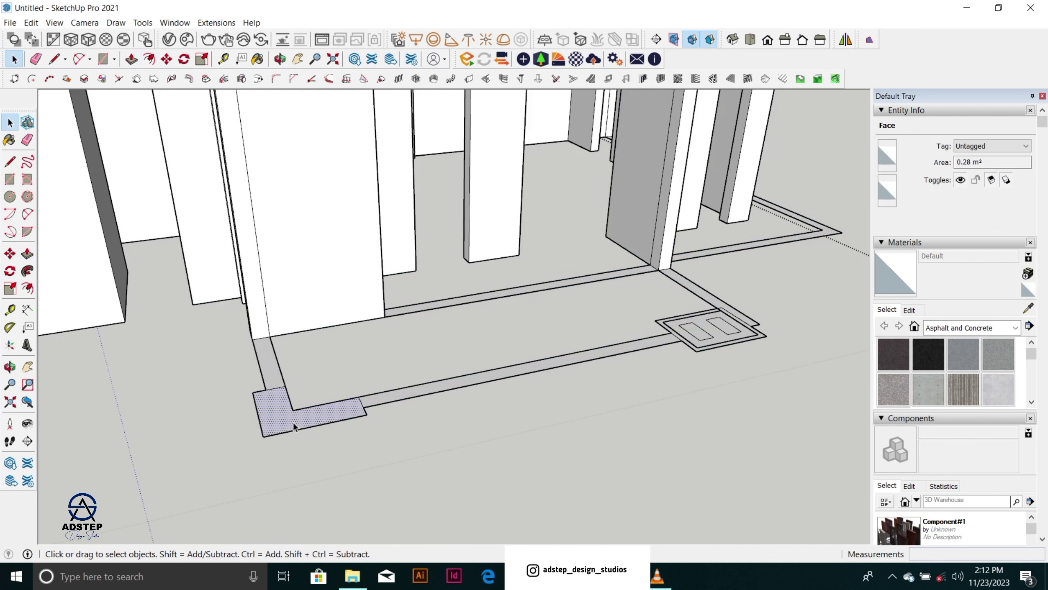
double_click(295, 427)
right_click(294, 426)
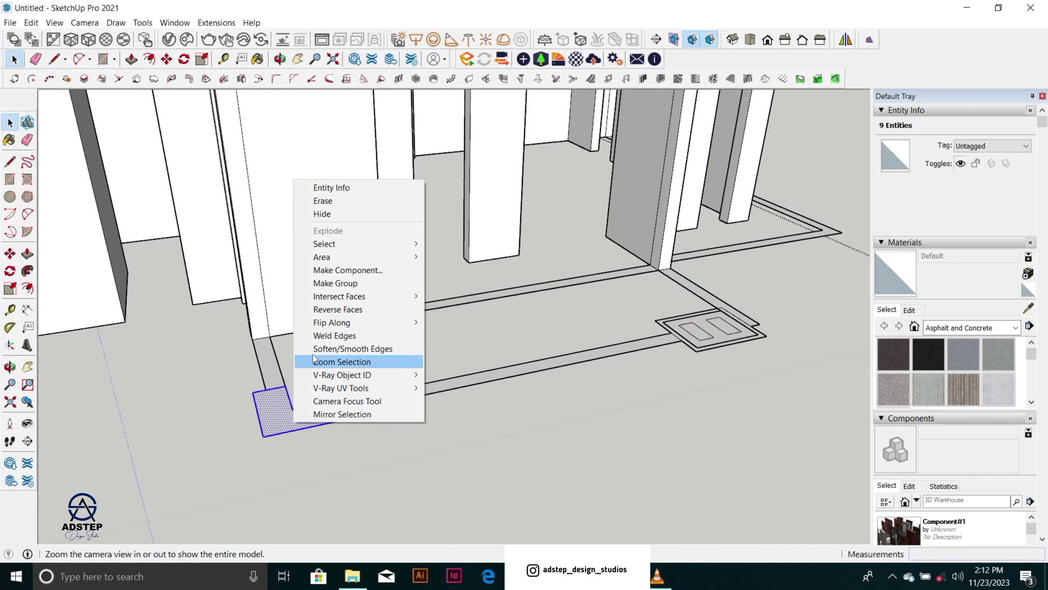
click(336, 285)
Step: Group the face and edges of the first small rectangle inside the square porch column footprint
scroll(699, 327, up, 5)
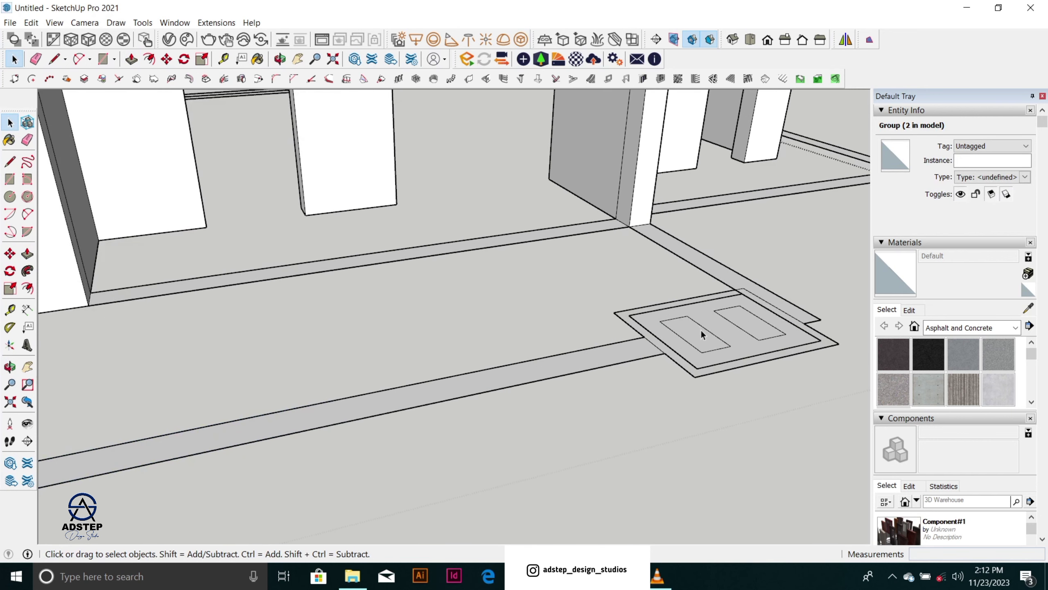
double_click(699, 337)
right_click(700, 336)
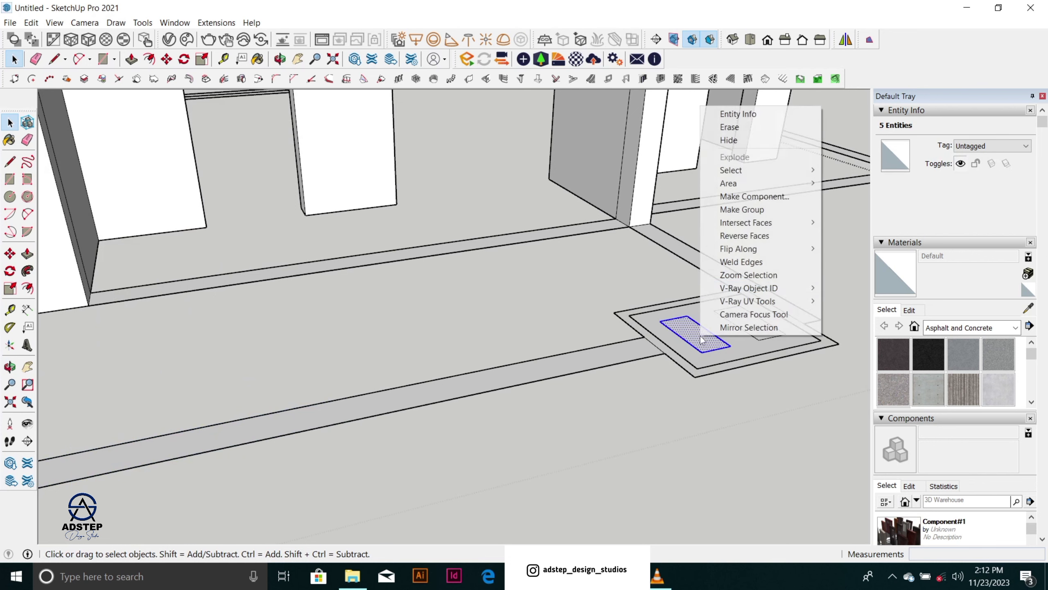
scroll(735, 304, down, 4)
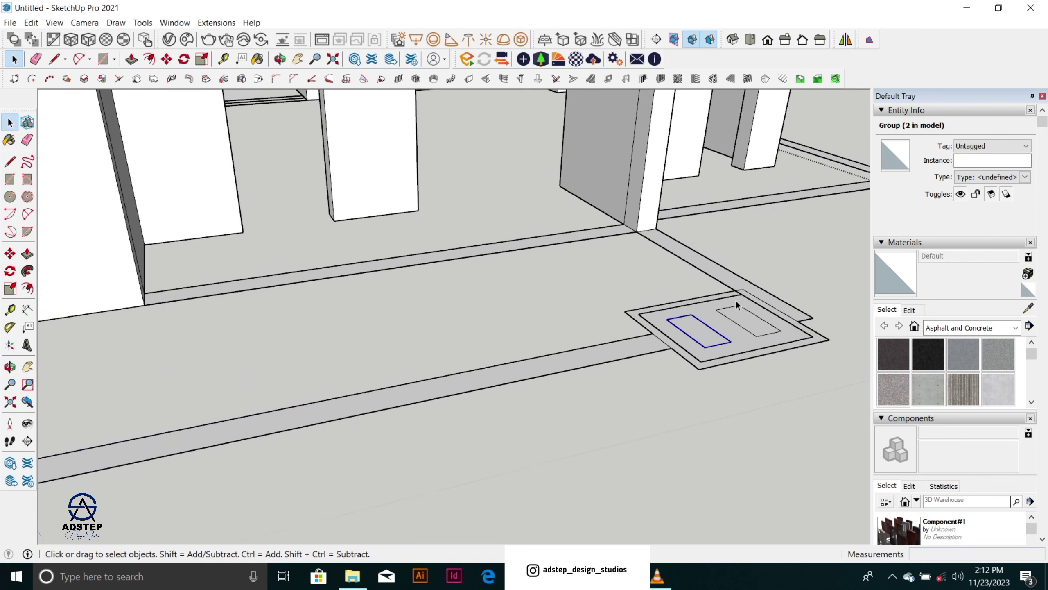
Step: Inside its group, push-pull the L-shaped porch corner footprint up to 3300 mm, matching the existing wall tops
scroll(471, 402, up, 2)
click(276, 399)
double_click(275, 399)
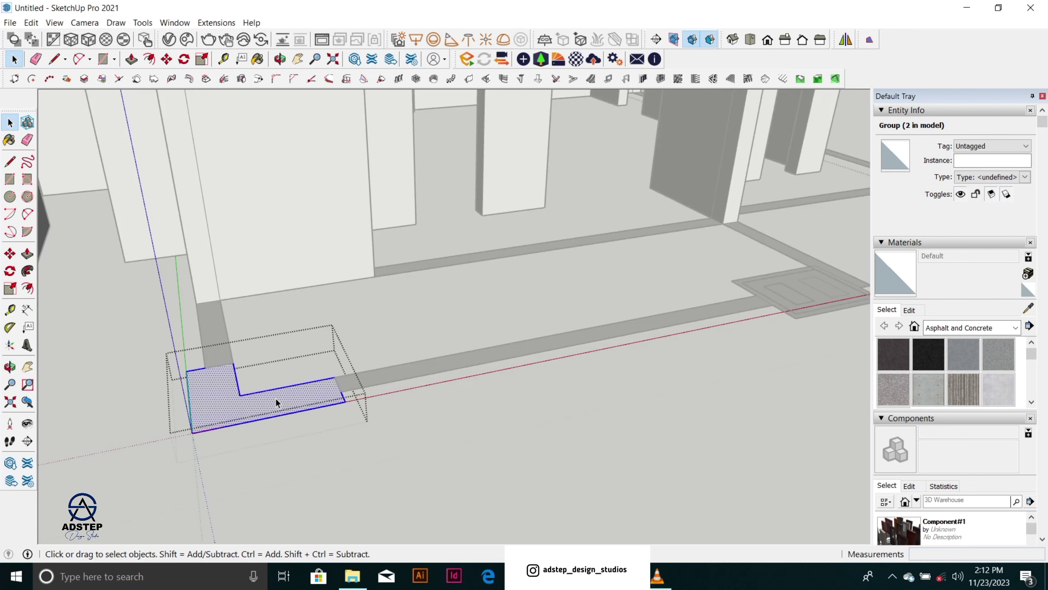
click(276, 399)
key(p)
scroll(276, 392, down, 6)
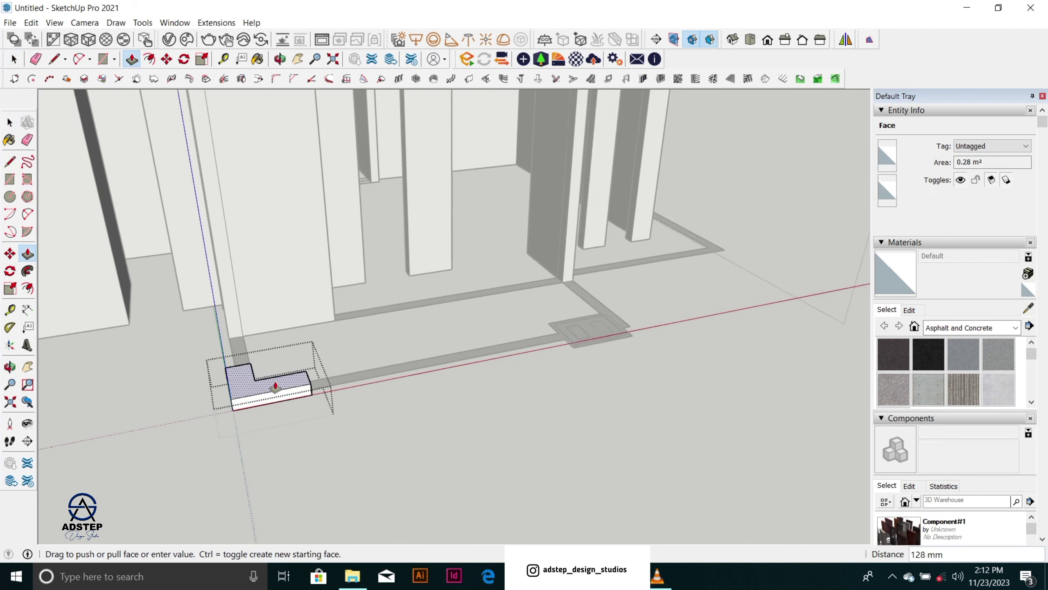
click(162, 192)
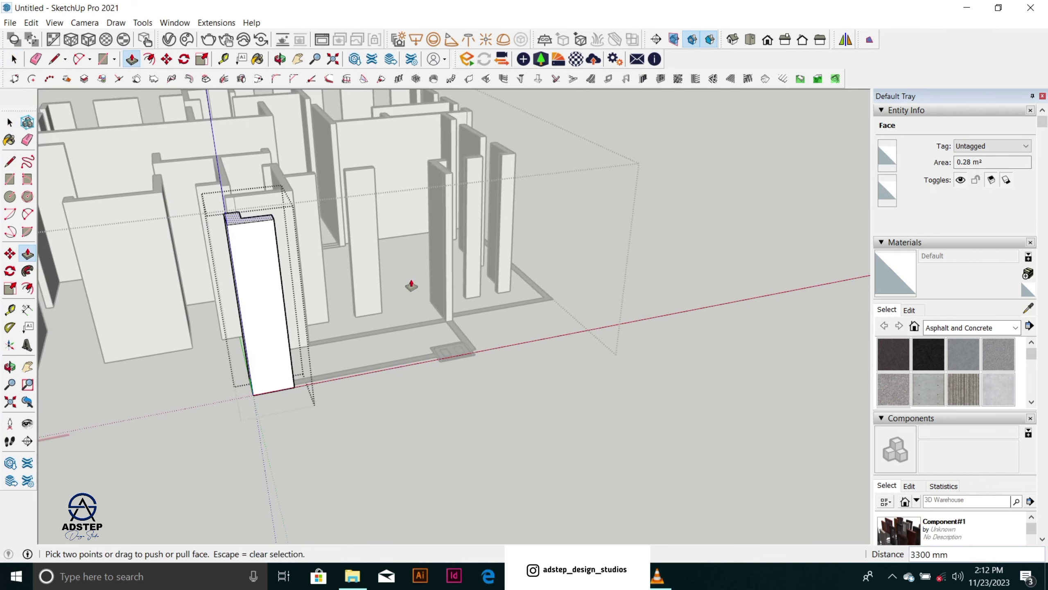
key(space)
Step: Inside its group, raise the first small porch rectangle to 3300 mm, matching the L-shaped column's top
scroll(504, 343, up, 6)
click(441, 354)
scroll(440, 359, up, 3)
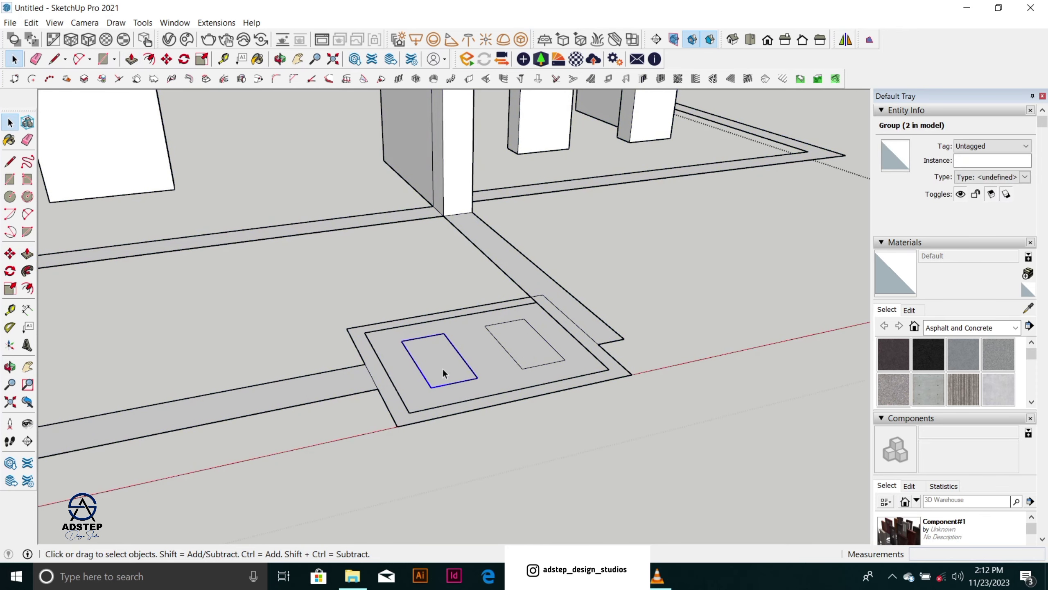
double_click(442, 367)
key(p)
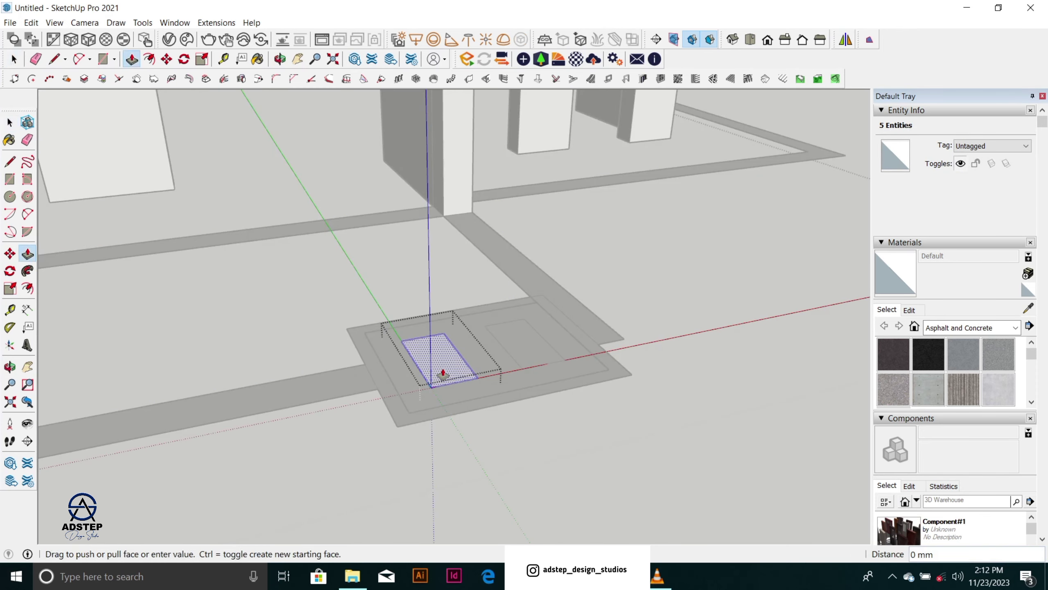
scroll(442, 367, down, 5)
scroll(444, 366, down, 3)
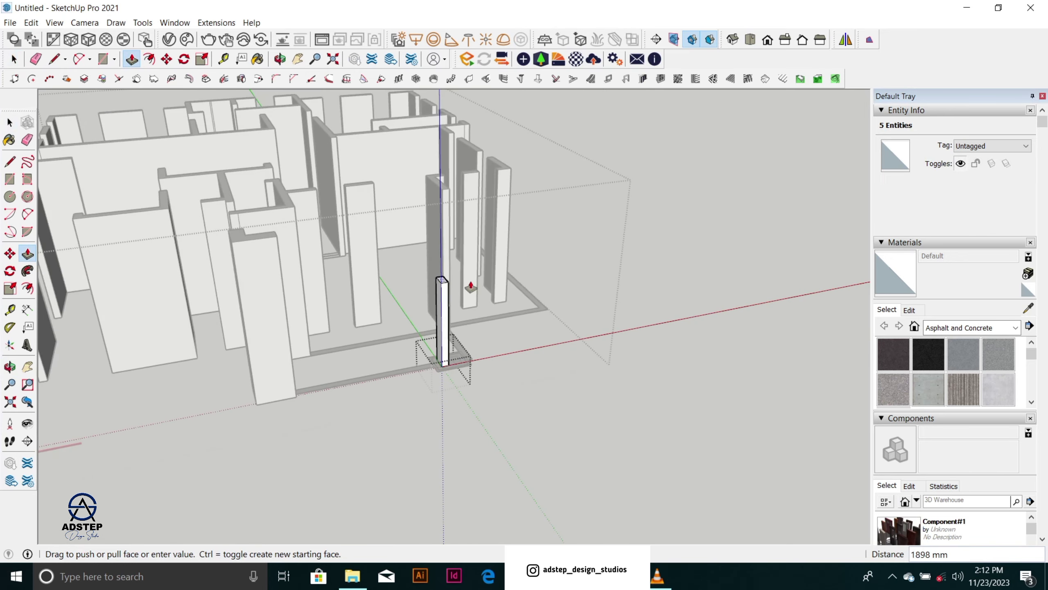
click(279, 243)
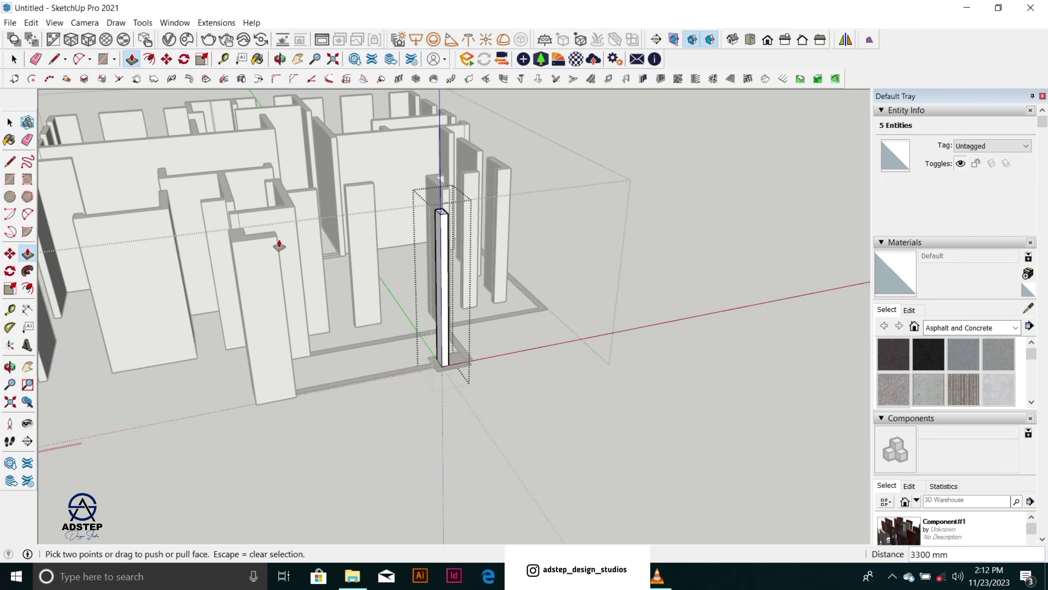
key(space)
click(496, 327)
Step: Copy the slim porch column 300 mm along the red axis onto the second small rectangle, matching bottom corners
scroll(453, 351, up, 6)
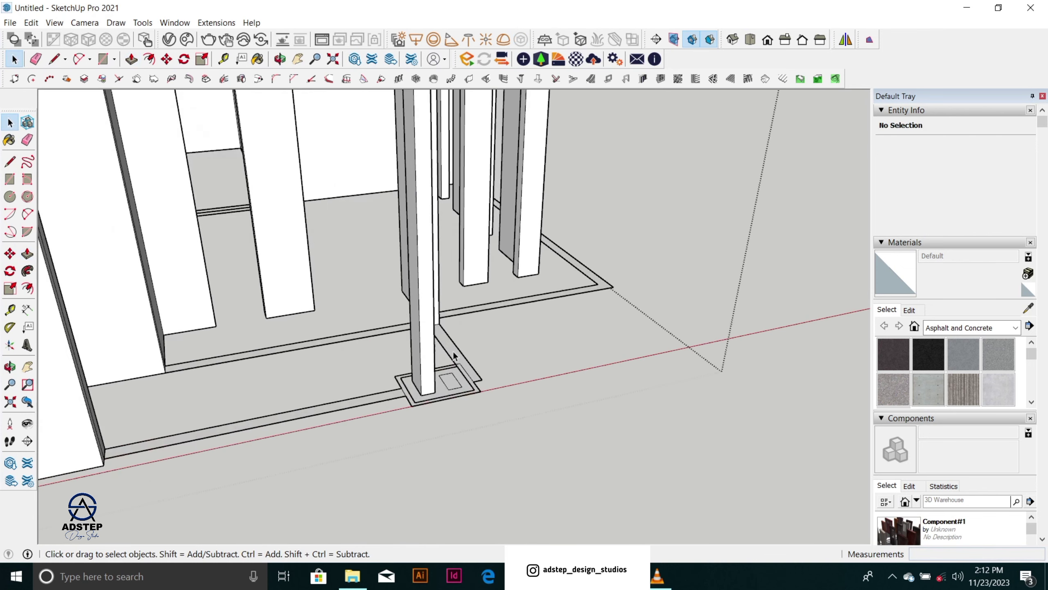
click(447, 408)
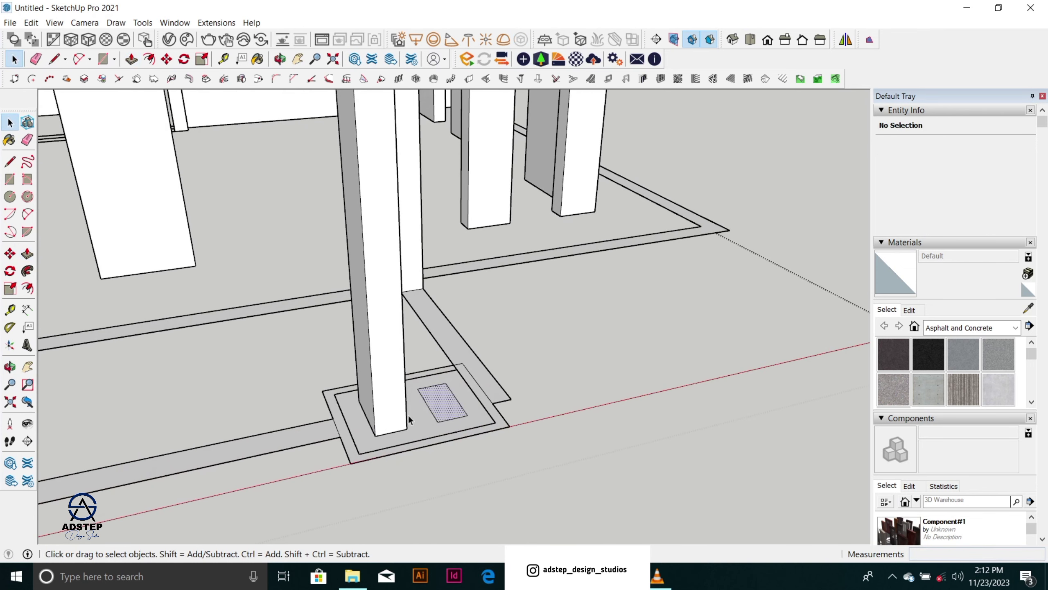
scroll(408, 414, up, 1)
click(392, 420)
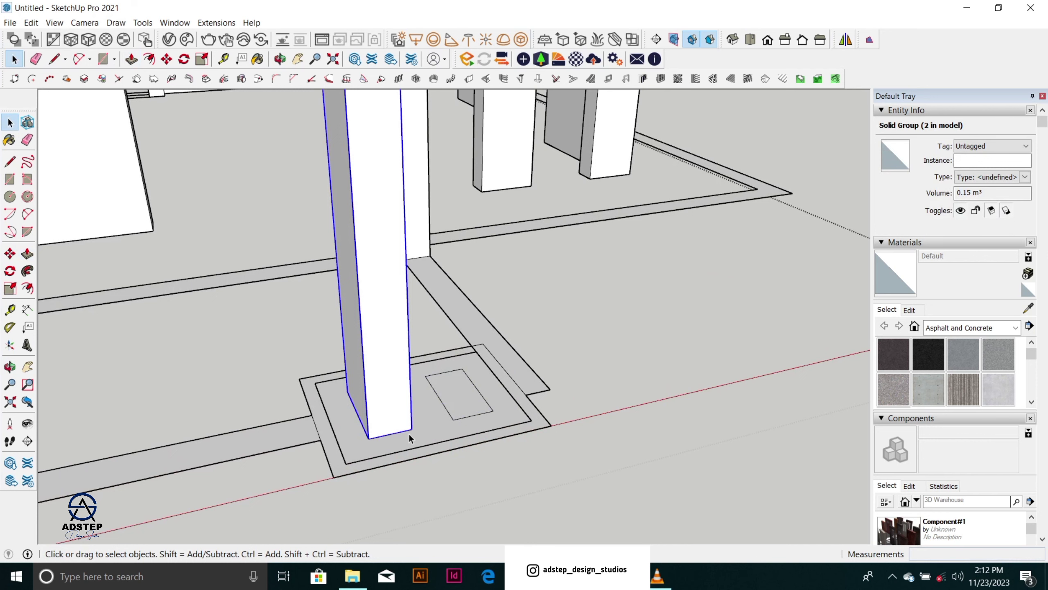
key(m)
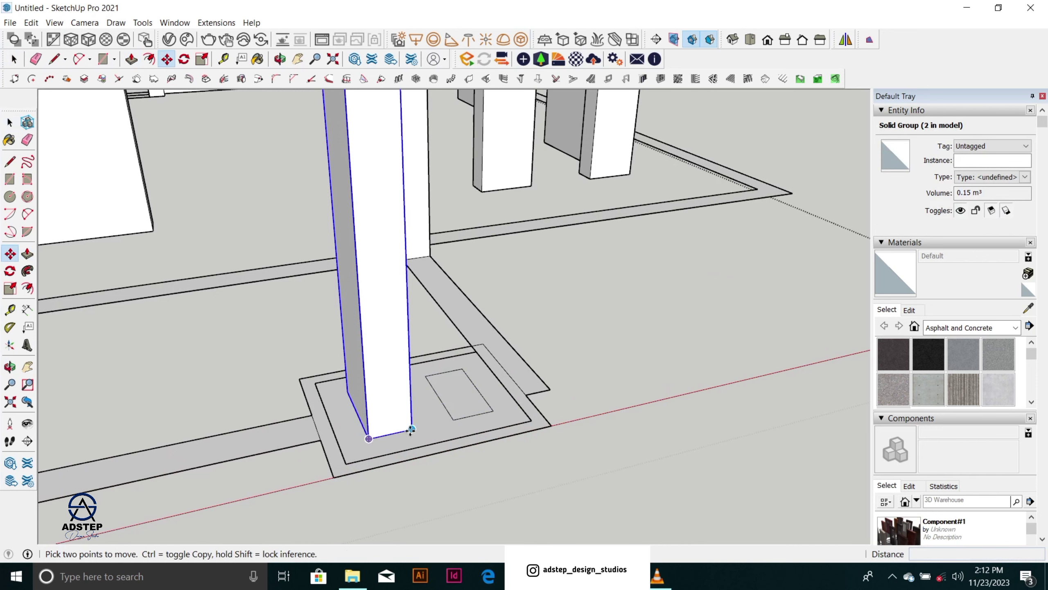
click(412, 430)
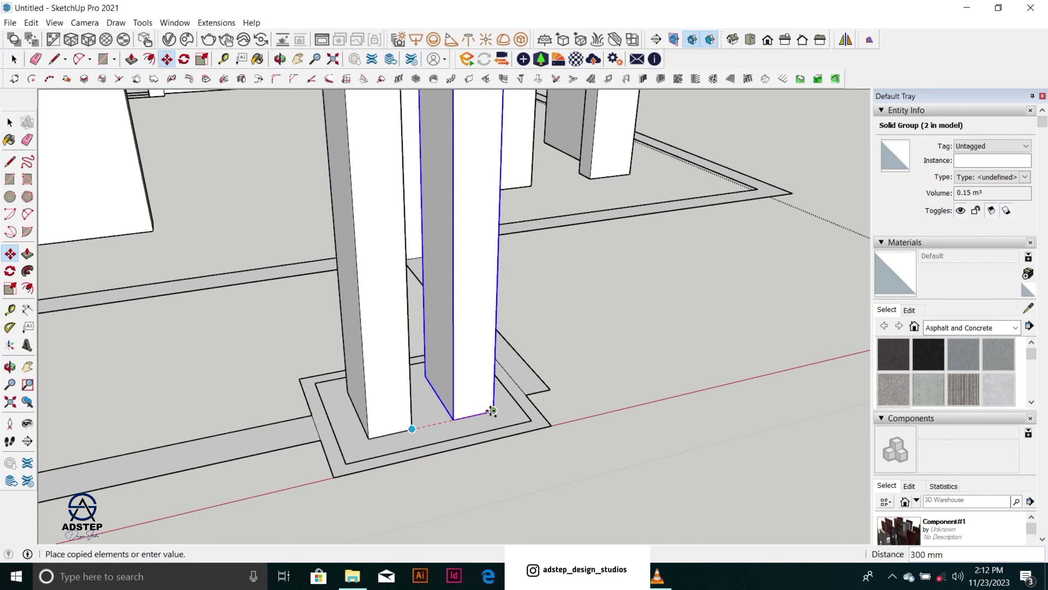
click(493, 411)
scroll(539, 403, down, 3)
scroll(532, 390, down, 5)
key(space)
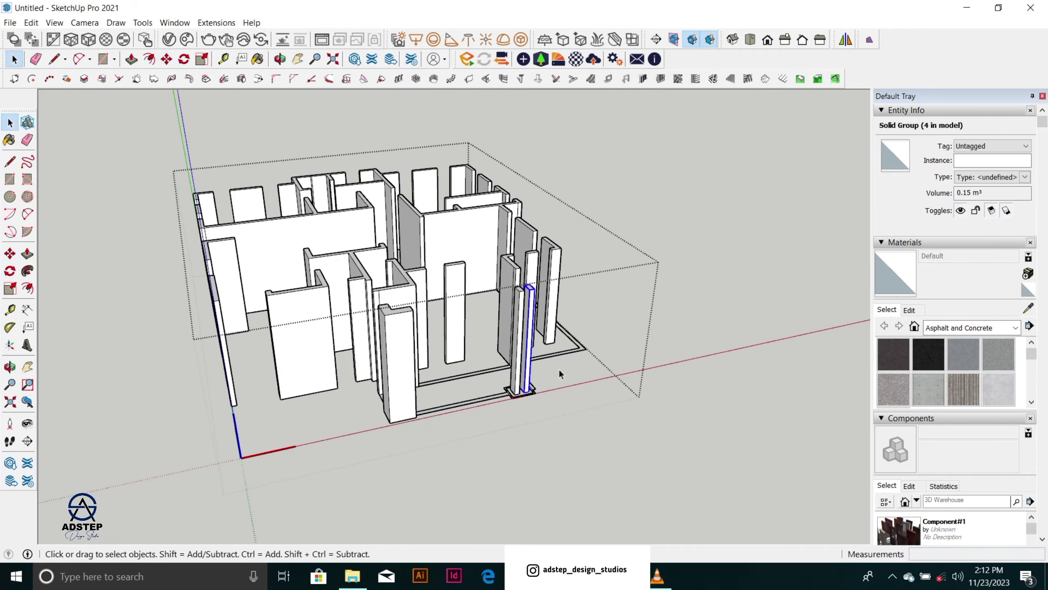
click(642, 307)
Step: Examine the raised walls and porch columns from several sides, including the openings between the outer wall segments
middle_drag(519, 366, 580, 342)
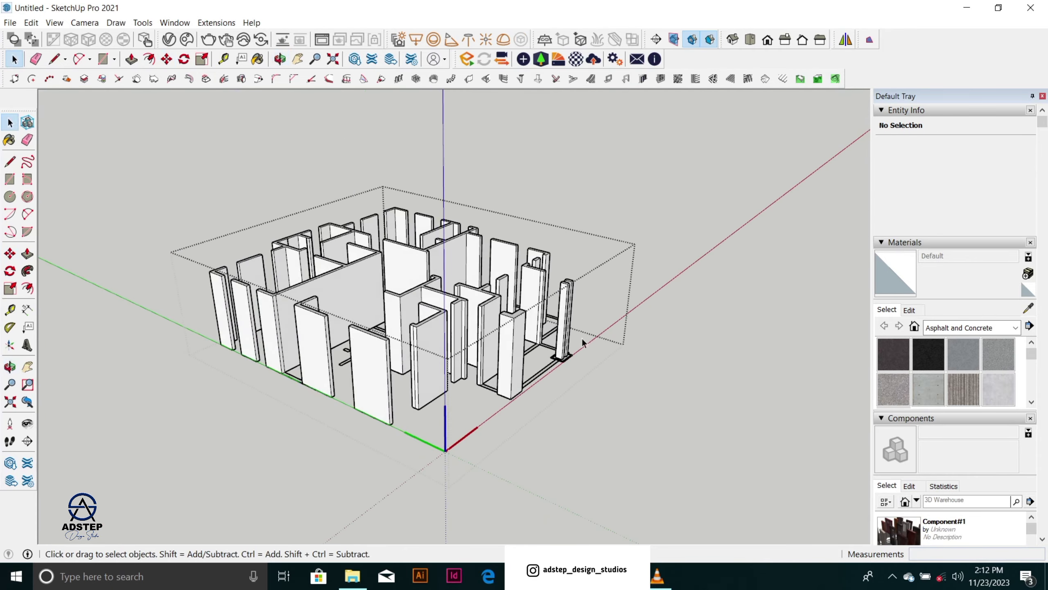
scroll(213, 311, up, 4)
scroll(243, 308, up, 3)
scroll(274, 304, down, 5)
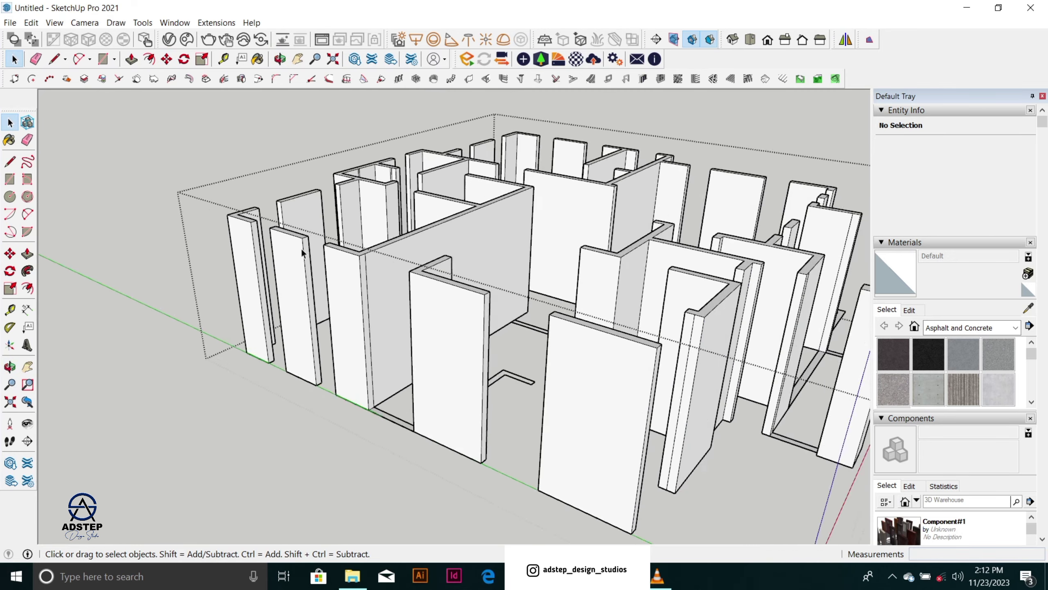
scroll(305, 262, up, 2)
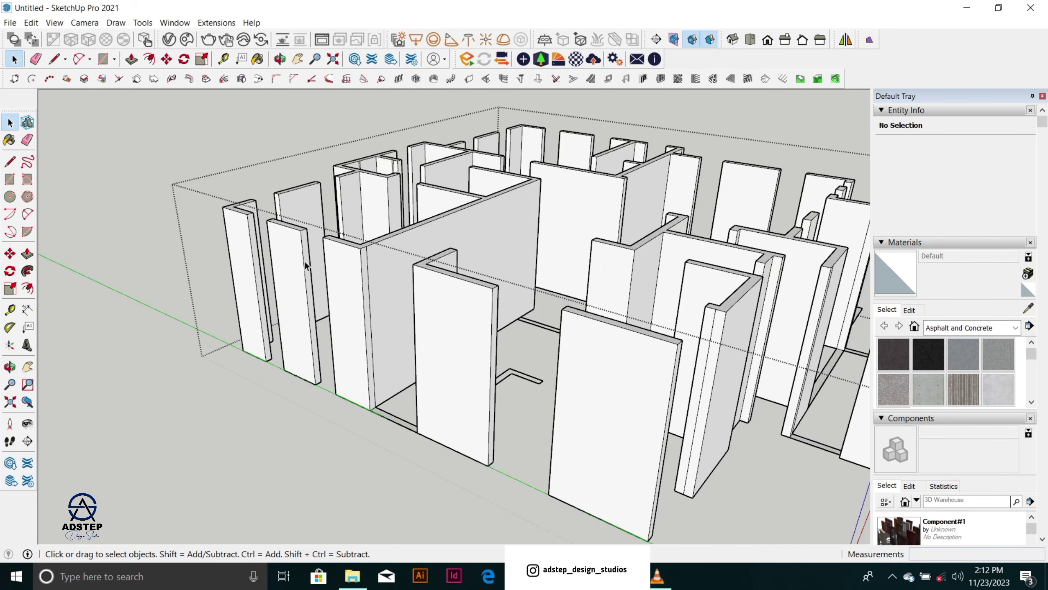
scroll(485, 269, down, 5)
middle_drag(485, 270, 458, 403)
scroll(399, 296, up, 4)
middle_drag(398, 297, 519, 154)
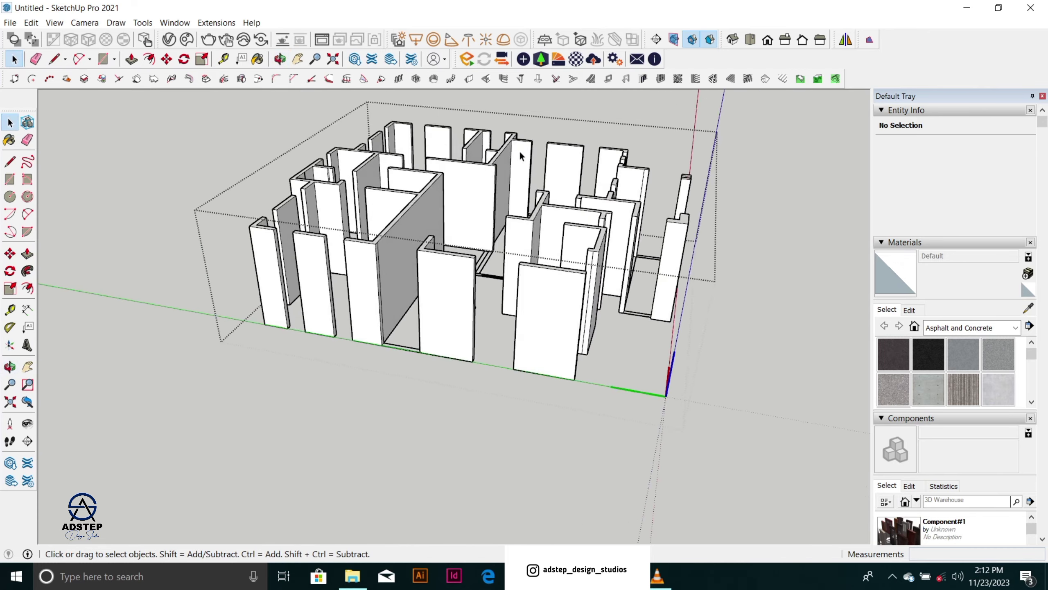
scroll(308, 197, up, 6)
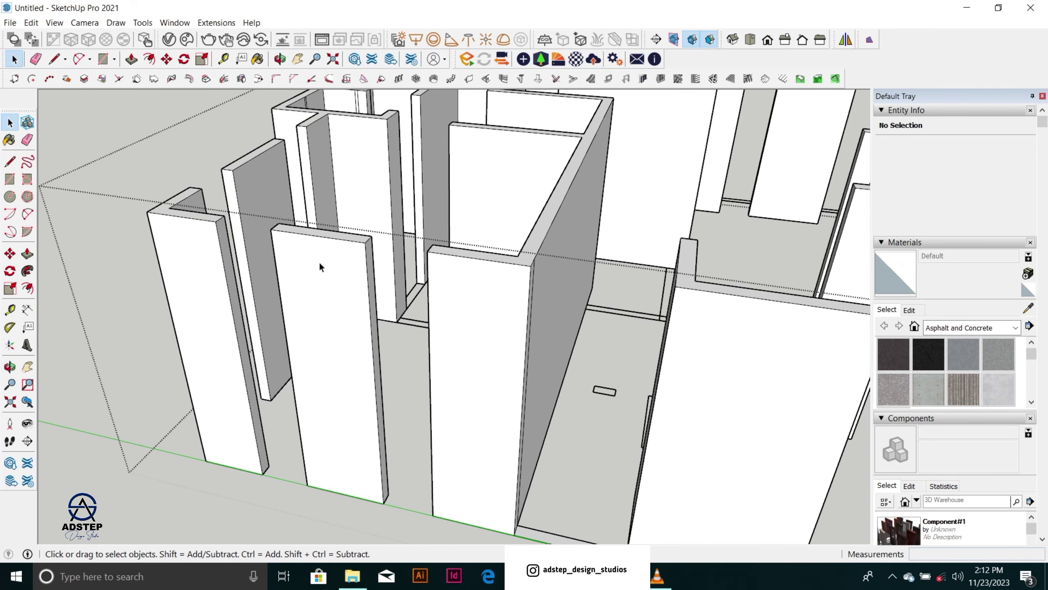
scroll(321, 264, down, 2)
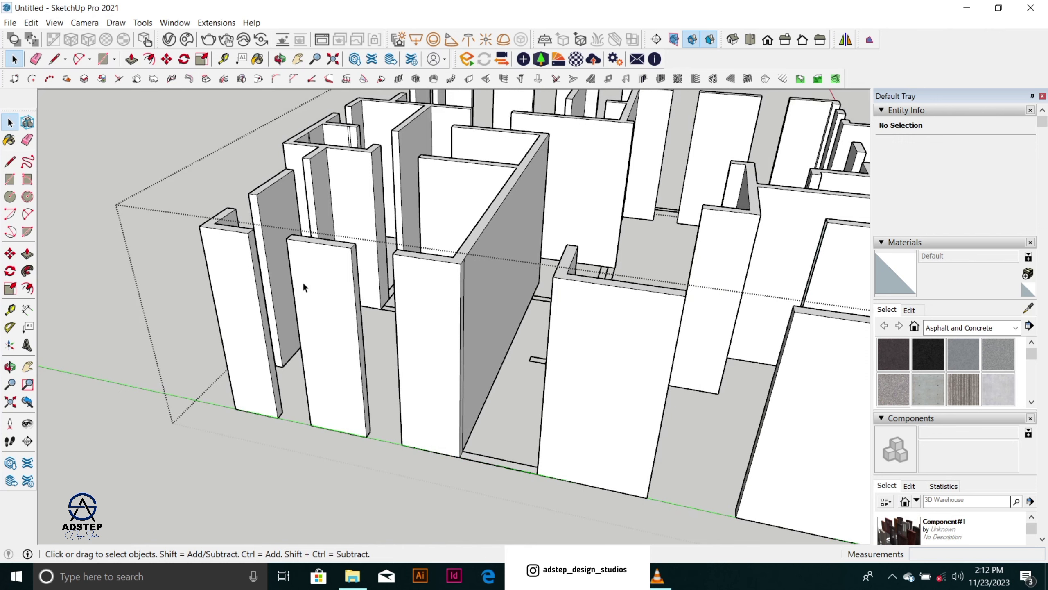
scroll(319, 301, down, 5)
middle_drag(320, 301, 305, 335)
scroll(372, 314, up, 4)
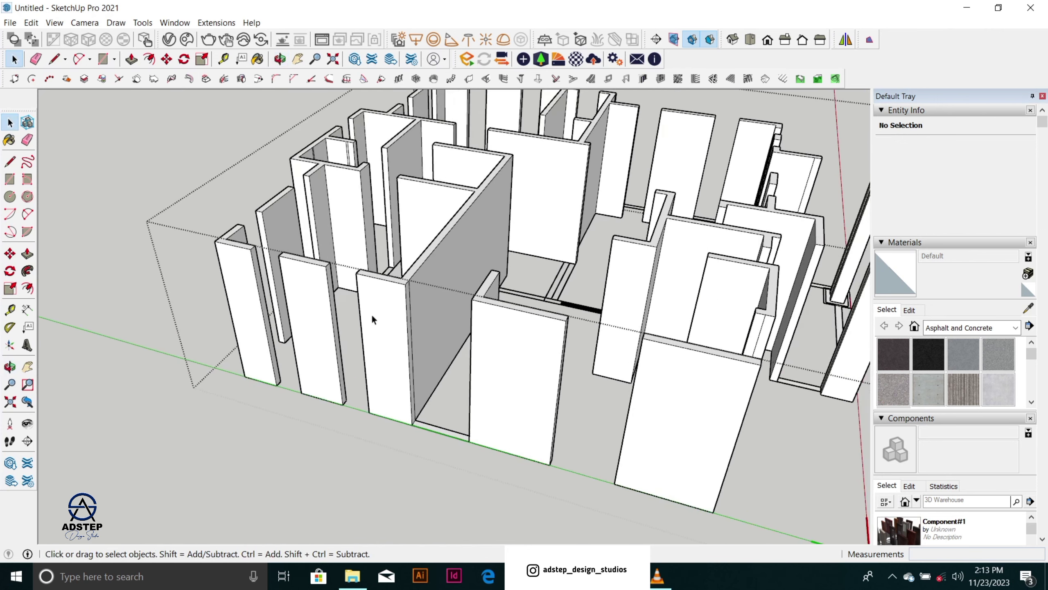
middle_drag(372, 306, 332, 262)
scroll(426, 273, down, 5)
scroll(428, 266, down, 1)
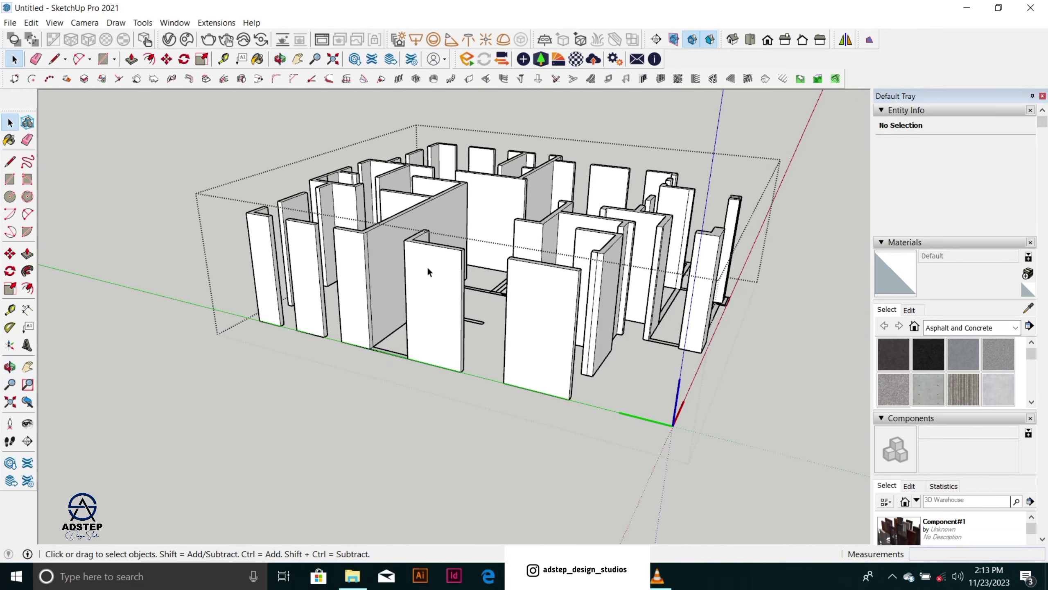
scroll(427, 267, up, 3)
scroll(609, 285, down, 3)
middle_drag(609, 285, 344, 310)
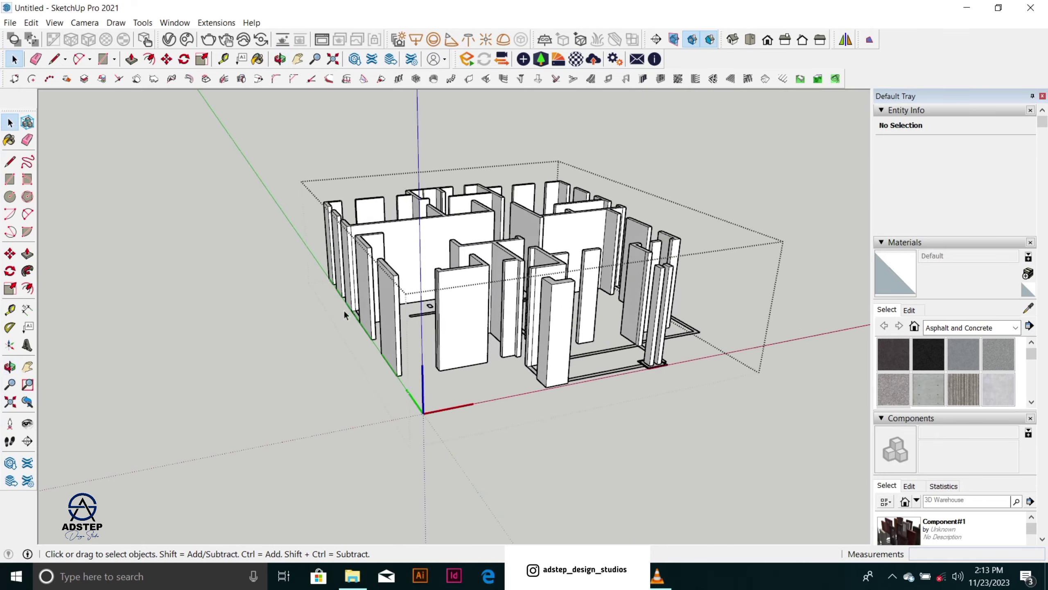
scroll(449, 303, up, 3)
middle_drag(448, 303, 409, 254)
scroll(406, 251, up, 4)
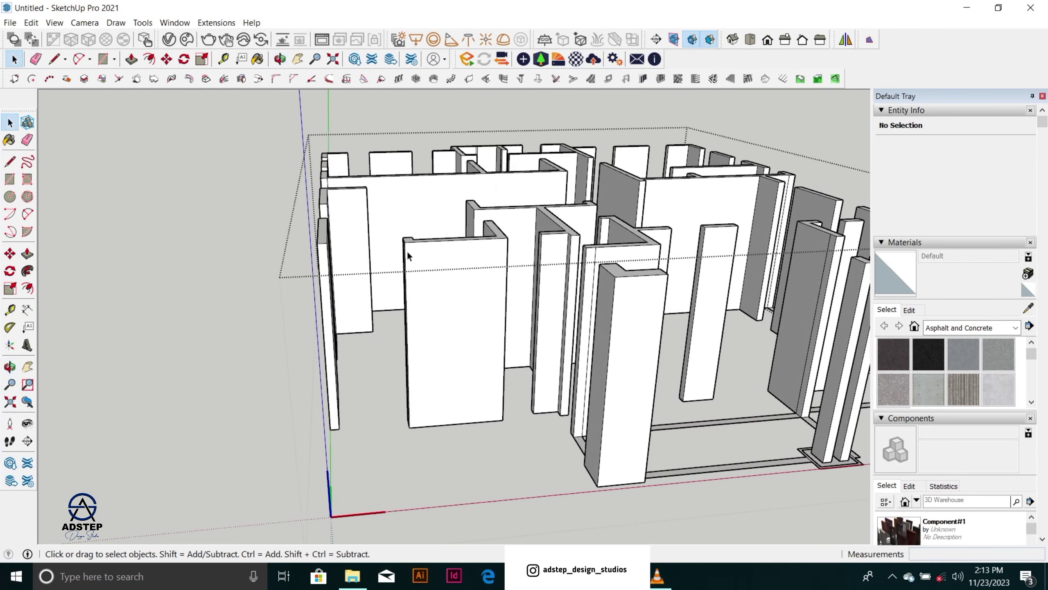
Step: Place a horizontal guide 900 mm below the top edge of the outer wall segment beside the L-shaped corner column
key(t)
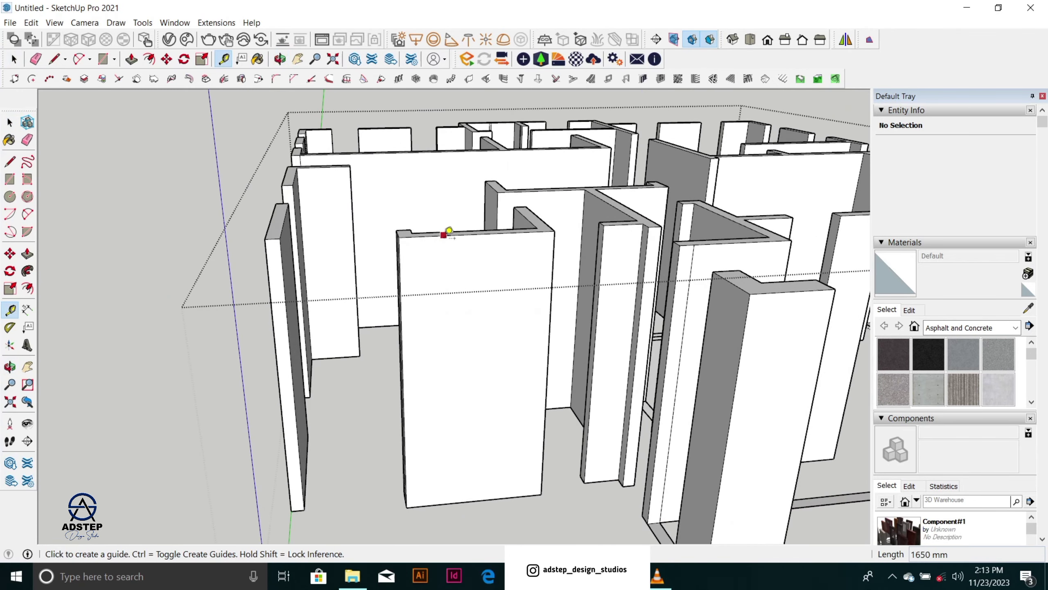
click(444, 234)
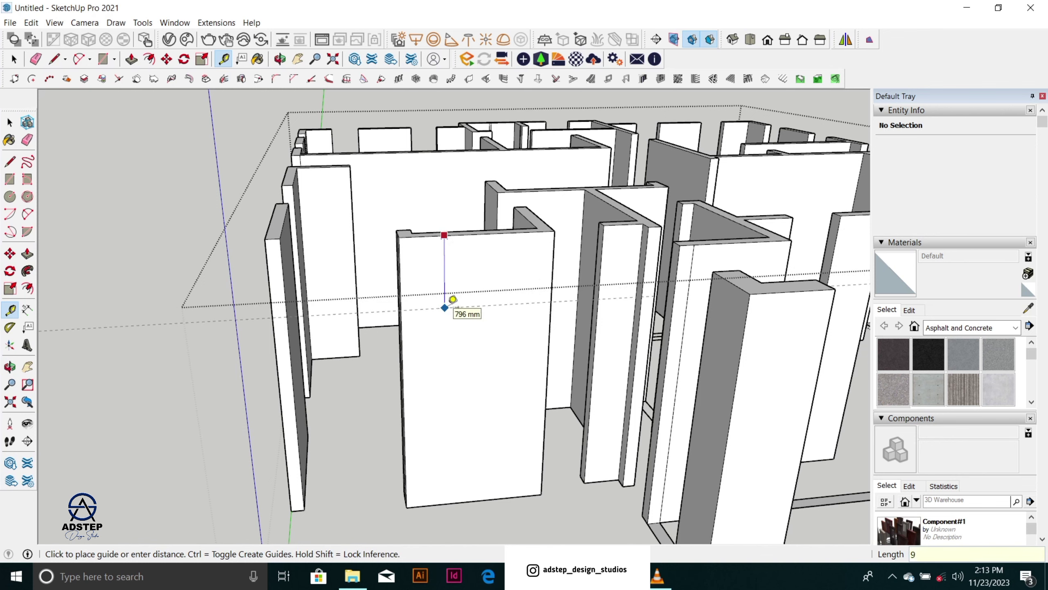
key(Return)
Step: Place a second horizontal guide on the outer wall, 1000 mm below the first guide
middle_drag(465, 298, 539, 236)
scroll(539, 235, down, 3)
scroll(421, 348, up, 6)
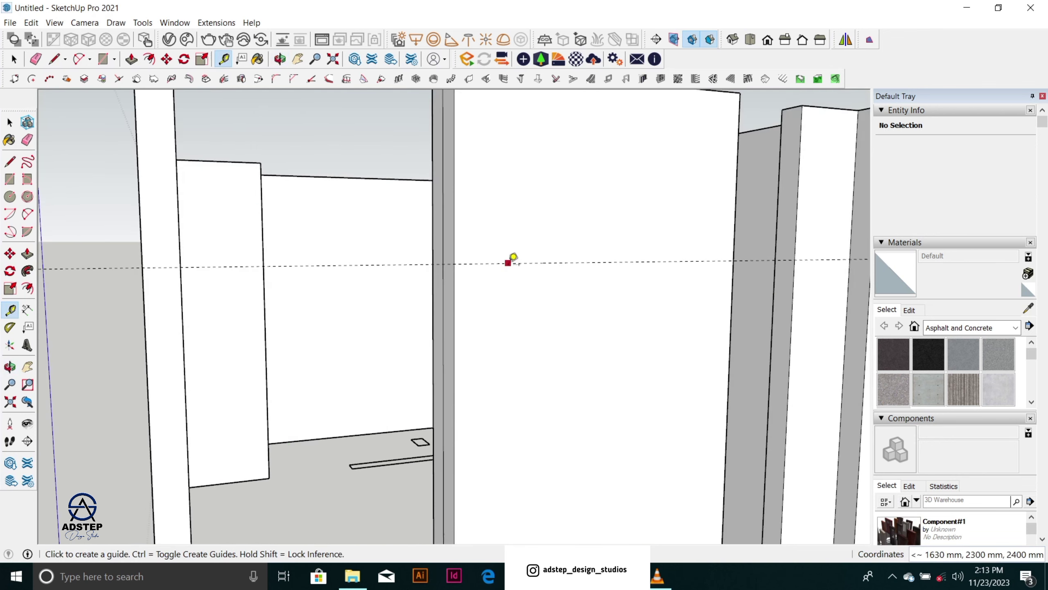
click(508, 263)
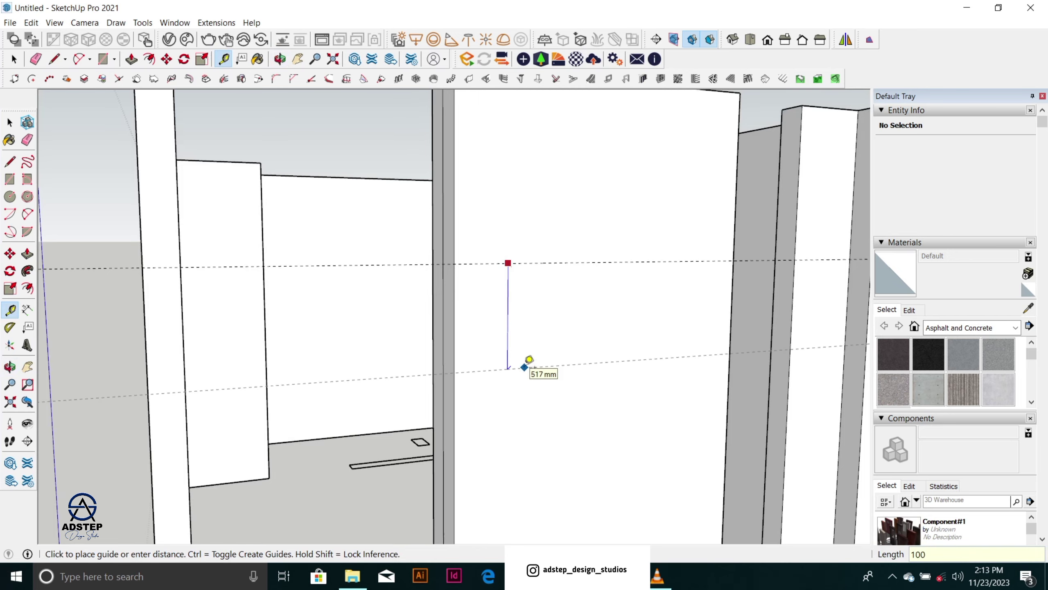
key(Return)
Step: Draw a rectangle on the outer strip of the wall's end face, from its top edge down to the upper guide
scroll(563, 324, down, 3)
middle_drag(570, 322, 800, 413)
scroll(632, 363, down, 2)
scroll(445, 280, up, 8)
key(space)
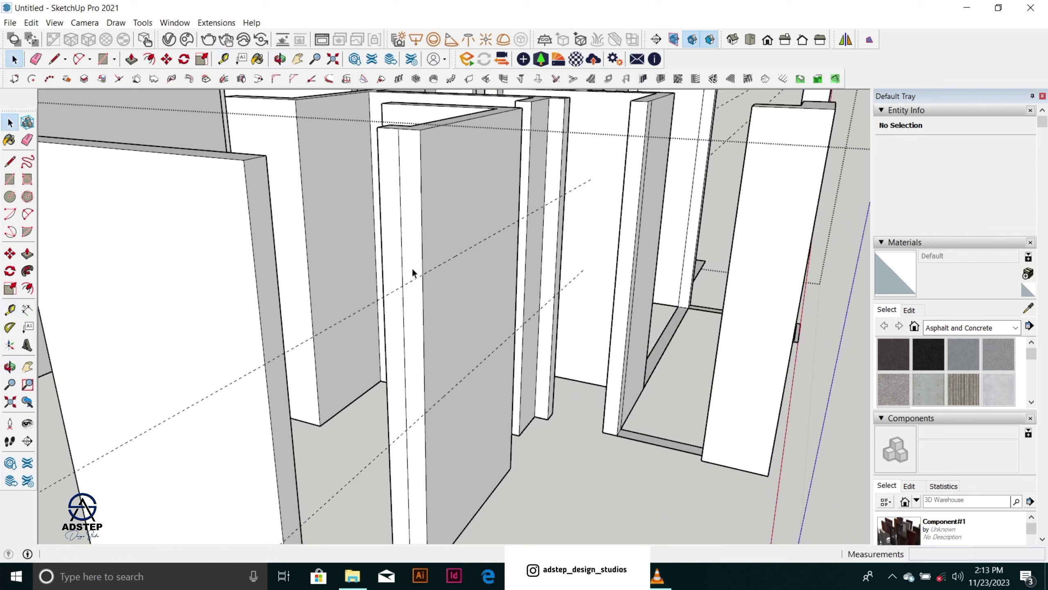
key(r)
click(398, 127)
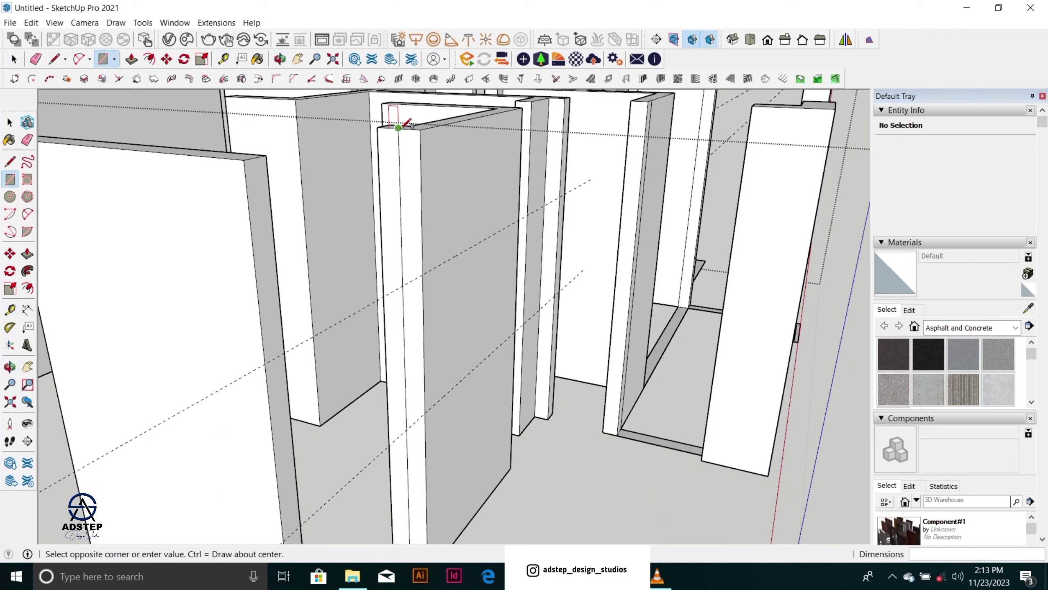
click(422, 274)
Step: Try to extrude the rectangle 1200 mm across the opening to the neighbouring wall segment
key(space)
click(416, 260)
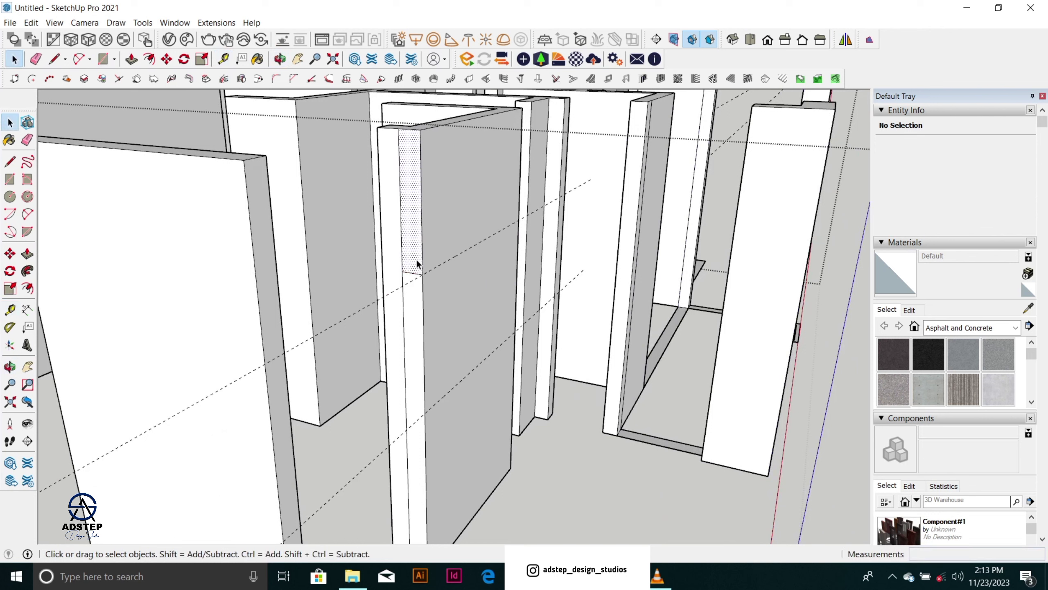
key(p)
scroll(417, 264, down, 3)
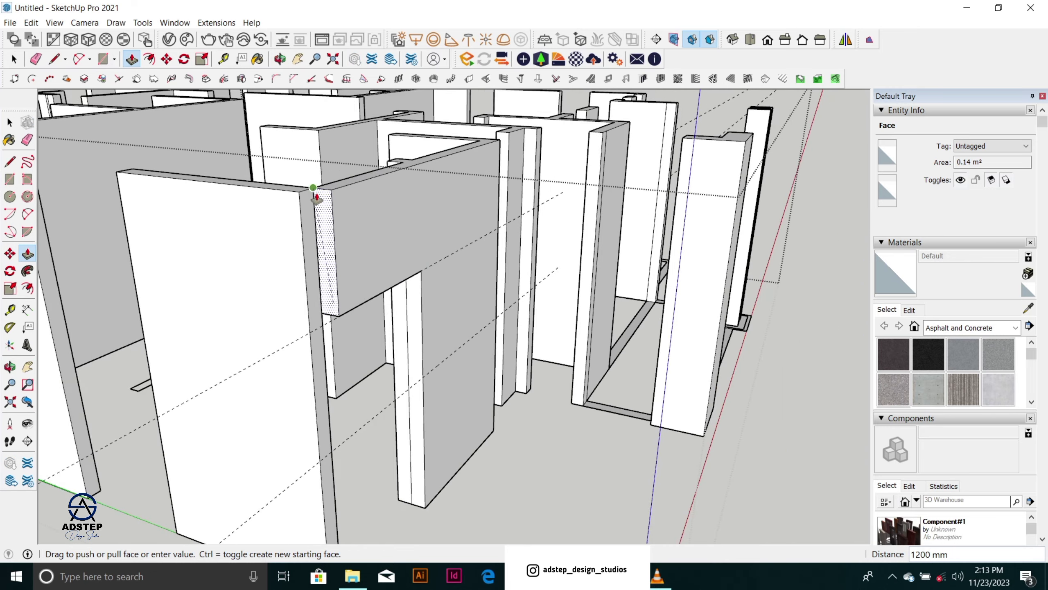
click(317, 200)
scroll(361, 290, down, 2)
middle_drag(361, 290, 419, 389)
scroll(418, 389, down, 3)
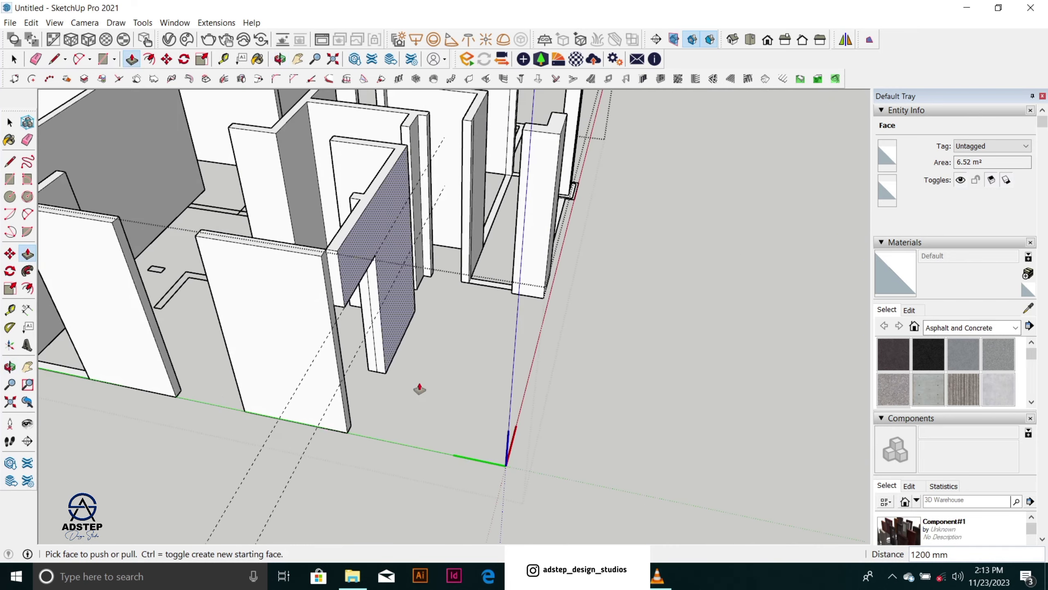
Step: Undo the extrusion that bridges the opening from the outer strip of the end face
scroll(356, 267, up, 3)
middle_drag(357, 264, 436, 331)
key(Escape)
middle_drag(434, 379, 394, 291)
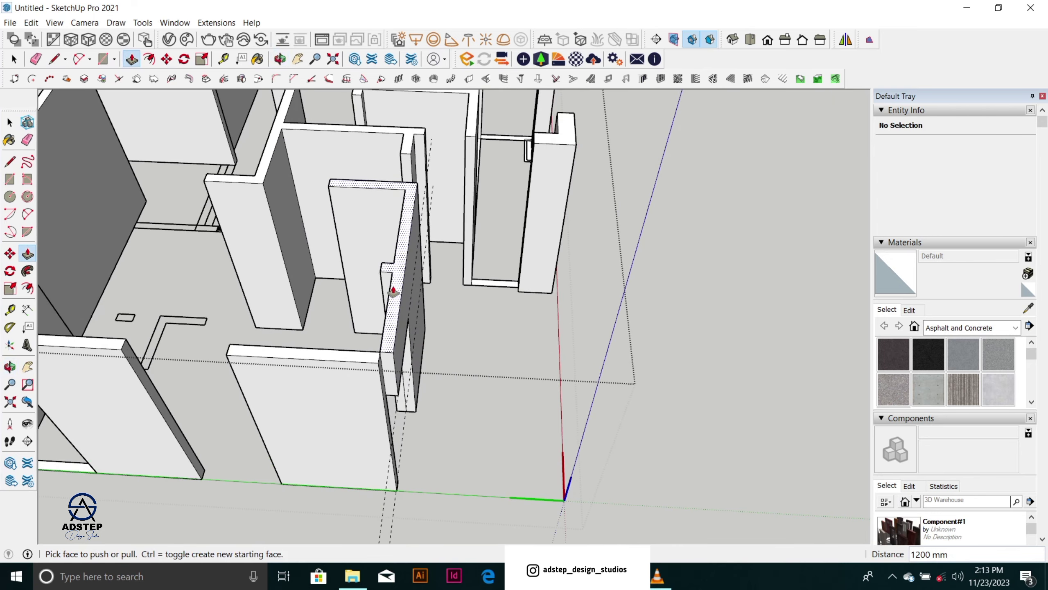
click(394, 291)
scroll(391, 289, up, 1)
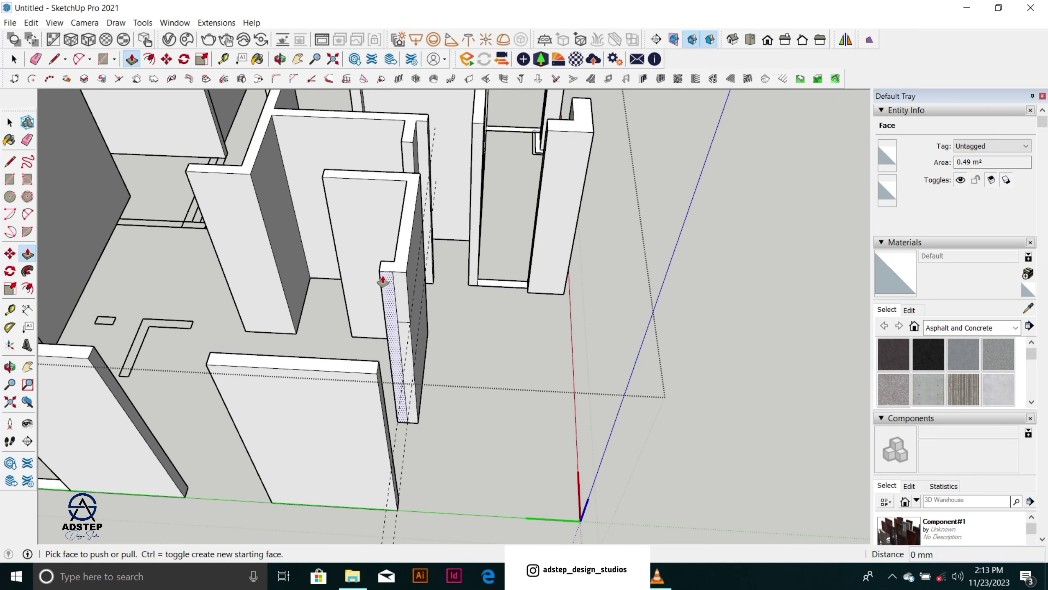
Step: Extend the upper guide-level line across the inner strip of the wall's end face
scroll(383, 281, up, 3)
key(l)
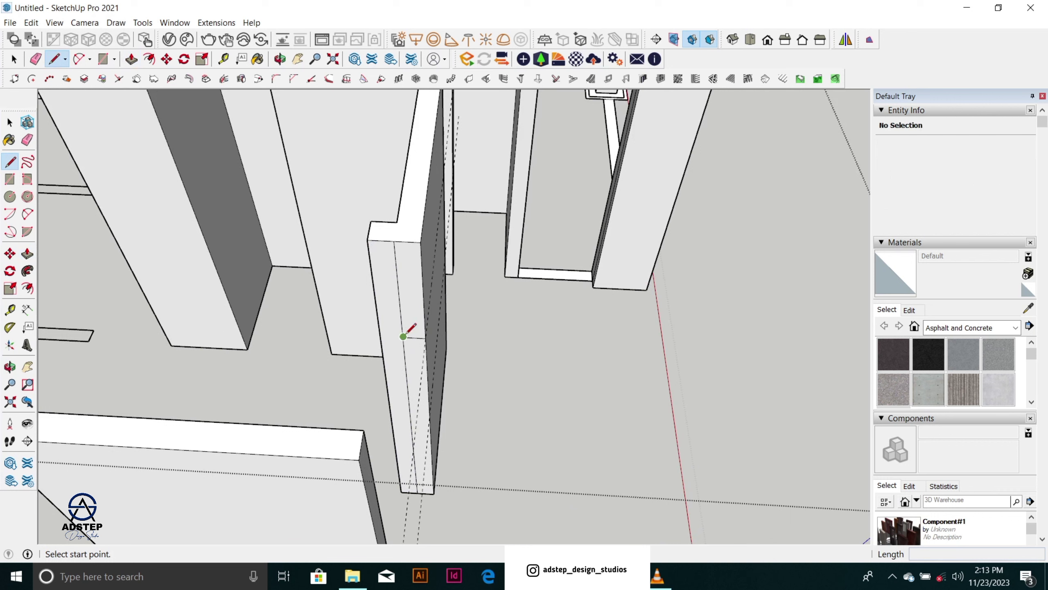
click(403, 337)
key(space)
Step: Extrude the upper inner section of the end face 1200 mm to the neighbouring wall as a lintel
click(384, 308)
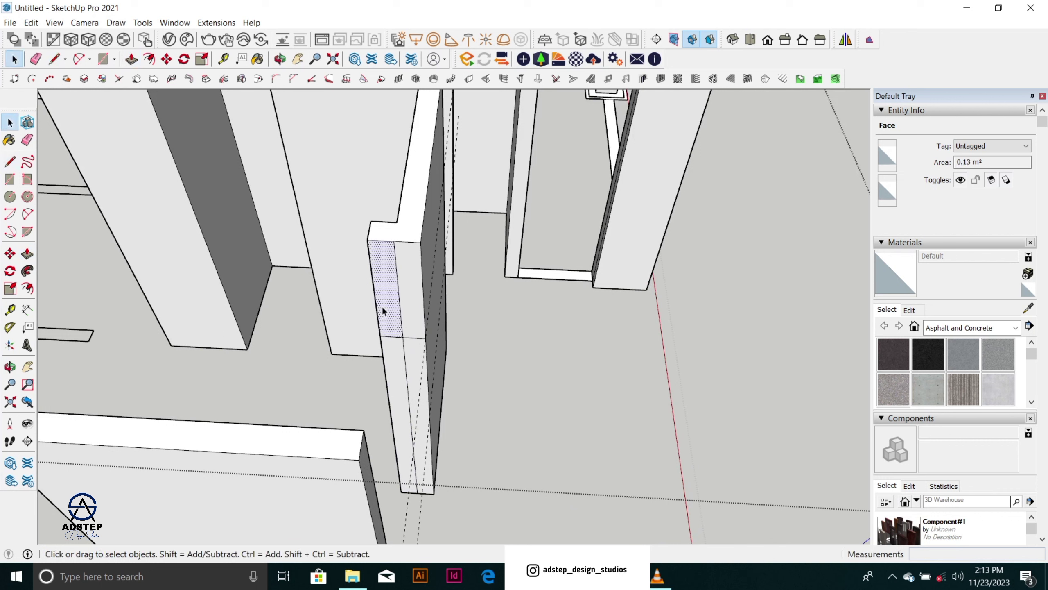
key(p)
drag(383, 313, 366, 435)
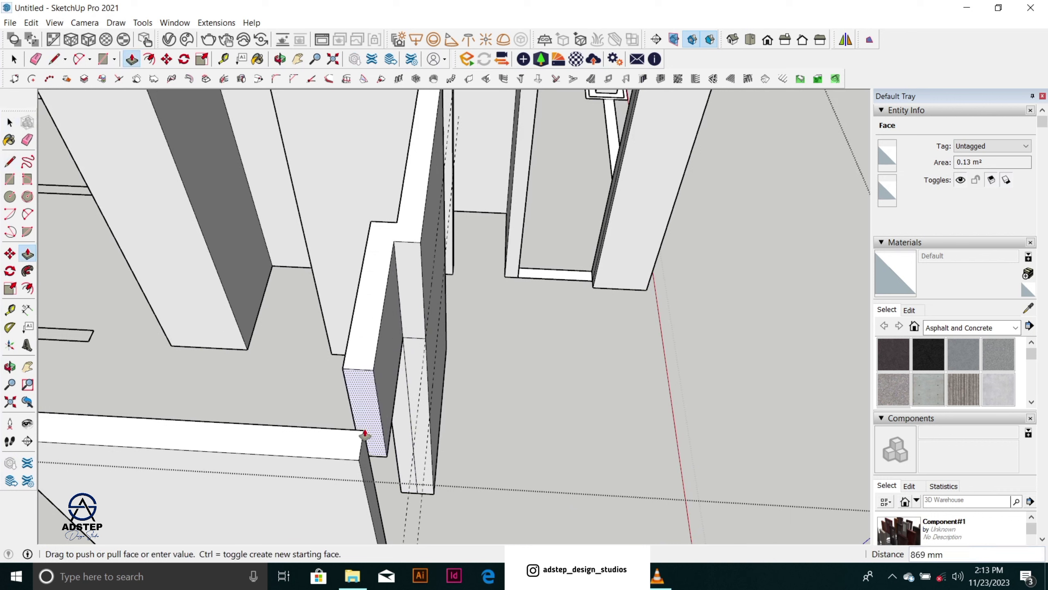
scroll(364, 412, down, 3)
middle_drag(364, 411, 167, 375)
scroll(343, 393, up, 1)
click(348, 366)
scroll(466, 331, down, 5)
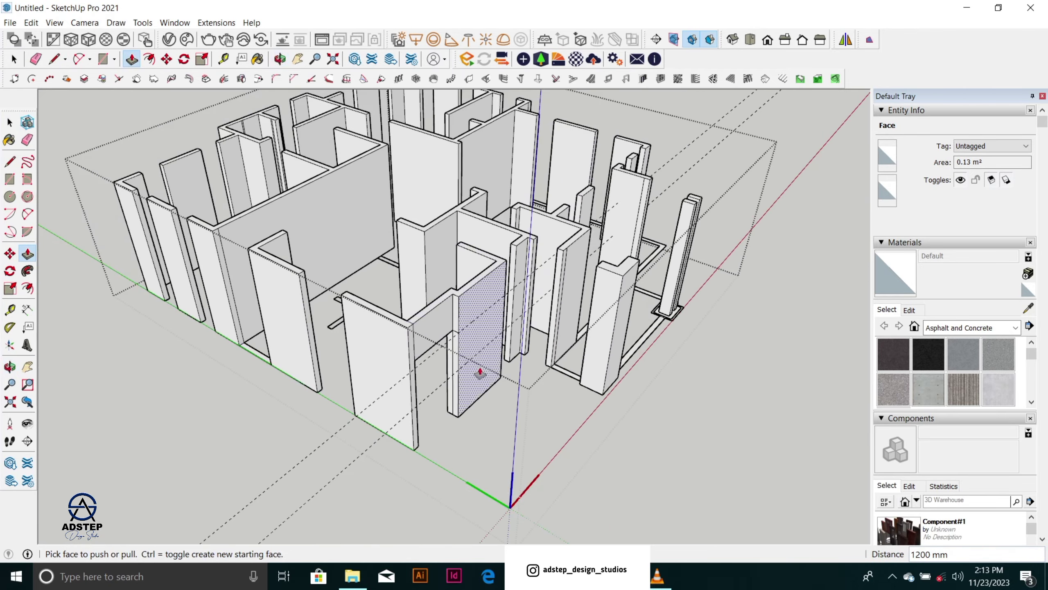
Step: Draw a line across the full width of the same wall's end face at the lower guide
scroll(461, 390, up, 5)
scroll(461, 390, up, 3)
key(space)
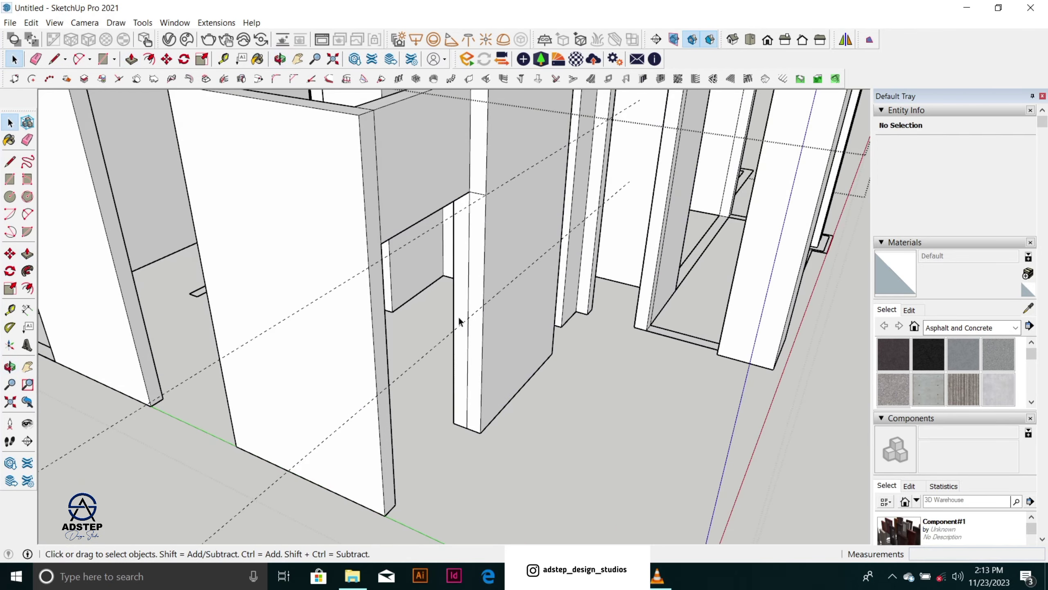
scroll(458, 323, up, 2)
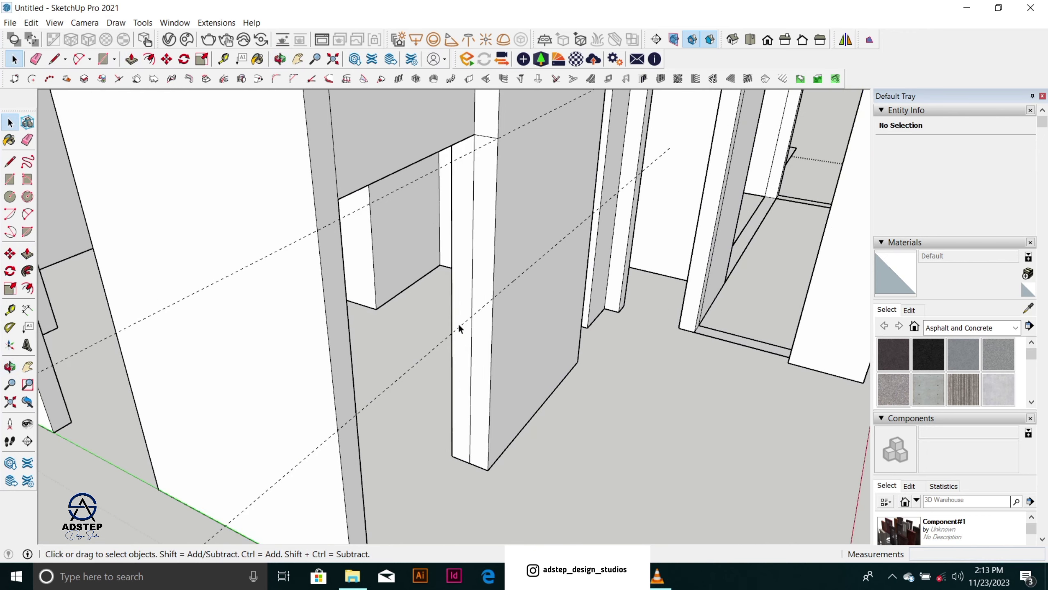
scroll(509, 310, down, 3)
scroll(477, 318, up, 4)
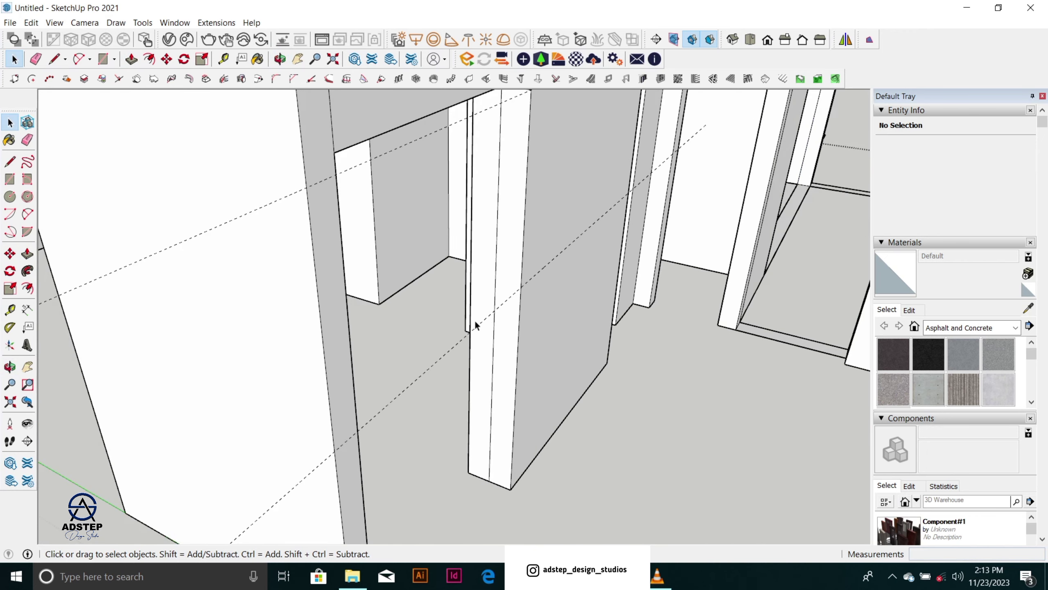
key(l)
click(521, 286)
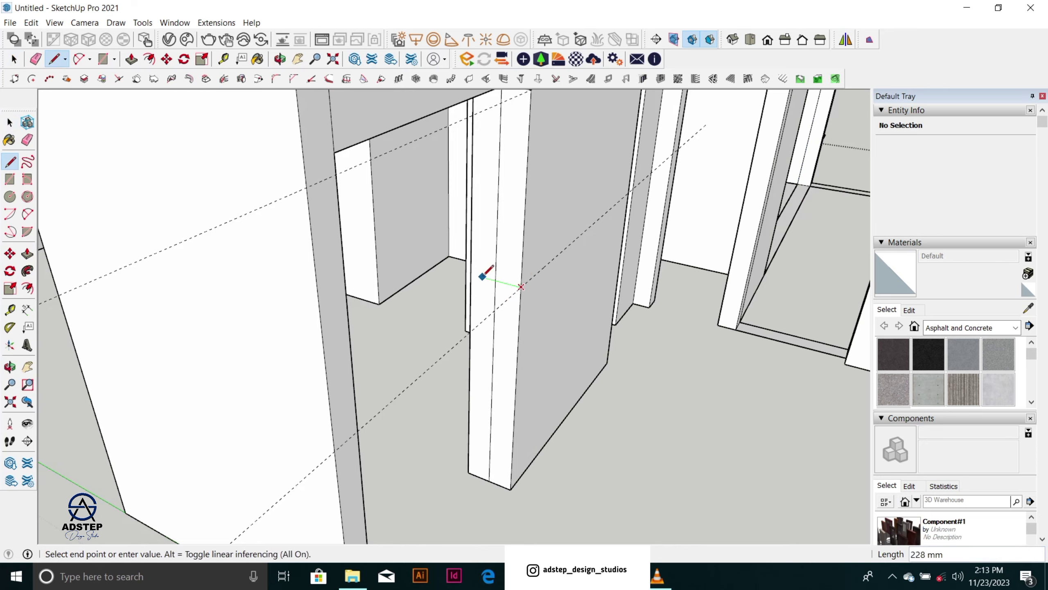
click(472, 273)
key(space)
Step: Extrude the lower inner section of the end face 1200 mm to the neighbouring wall as the window sill wall
click(484, 283)
key(p)
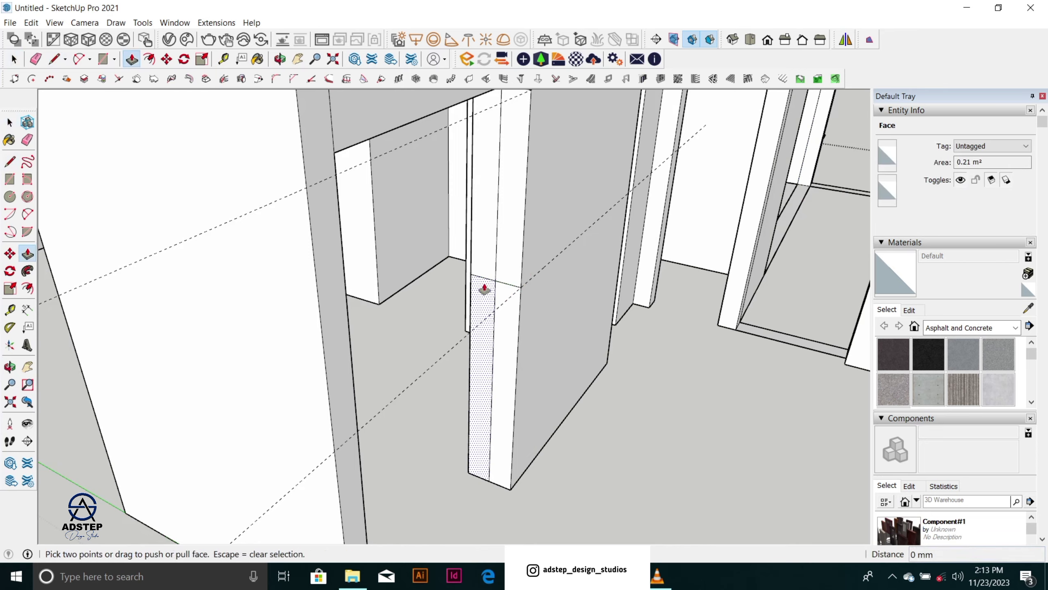
scroll(483, 287, down, 2)
click(394, 307)
scroll(483, 367, down, 4)
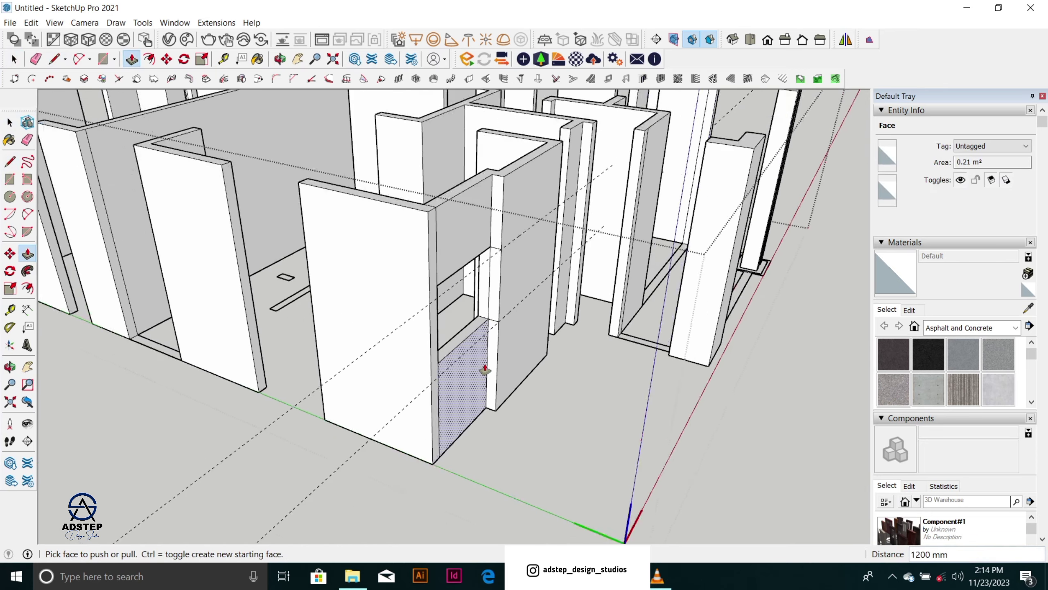
Step: Erase both horizontal guides crossing the finished window opening
middle_drag(484, 367, 202, 338)
scroll(313, 239, up, 2)
middle_drag(366, 303, 627, 304)
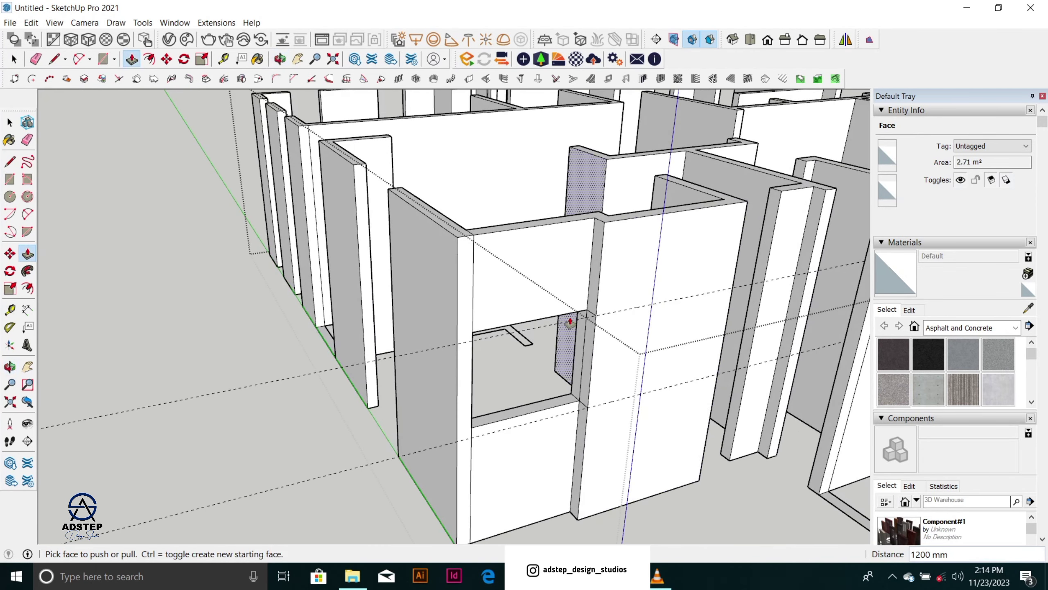
key(e)
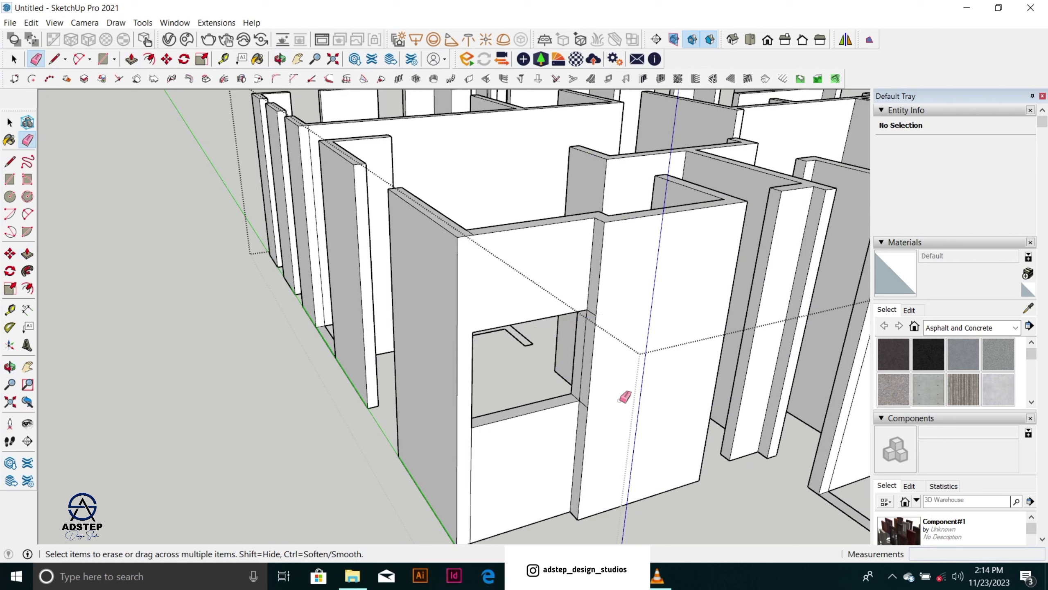
Step: Measure the height of the finished window opening
key(t)
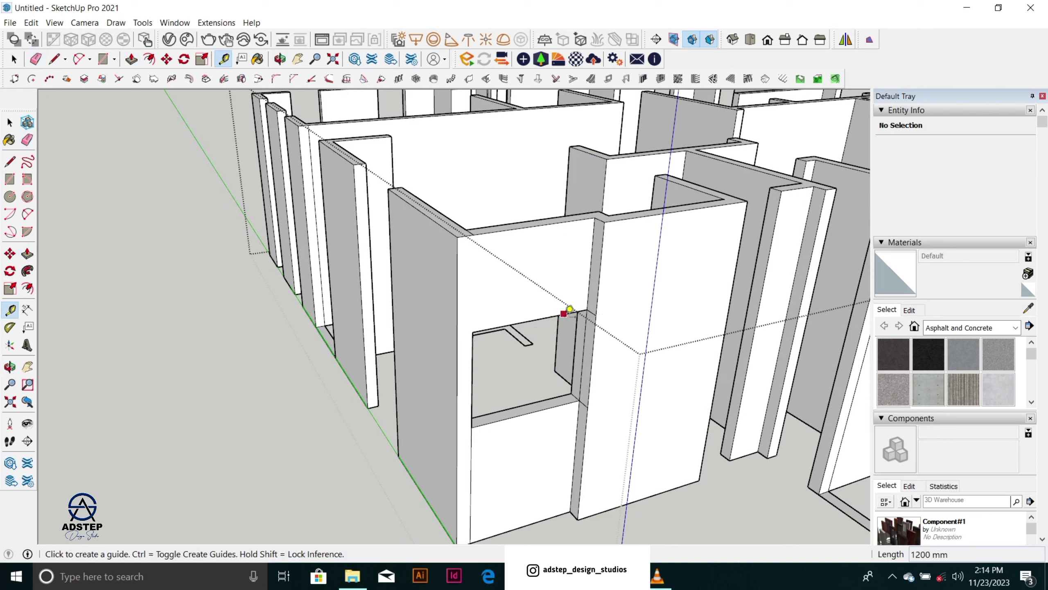
click(569, 306)
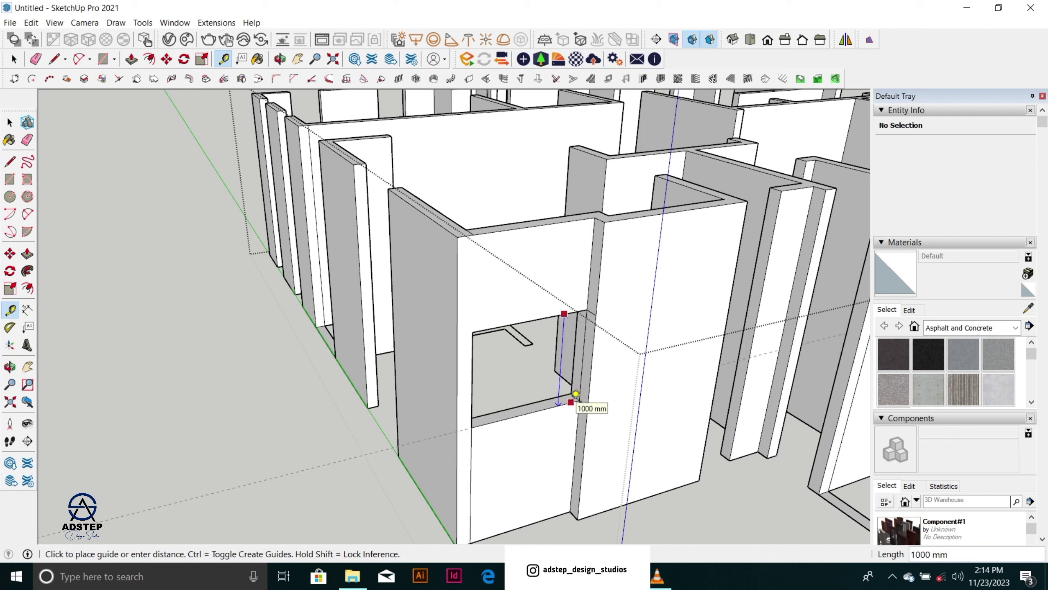
click(571, 402)
Step: Place a horizontal guide 900 mm below the top edge of the adjoining outer wall along the green axis
scroll(428, 309, down, 4)
middle_drag(426, 309, 734, 344)
scroll(526, 316, up, 5)
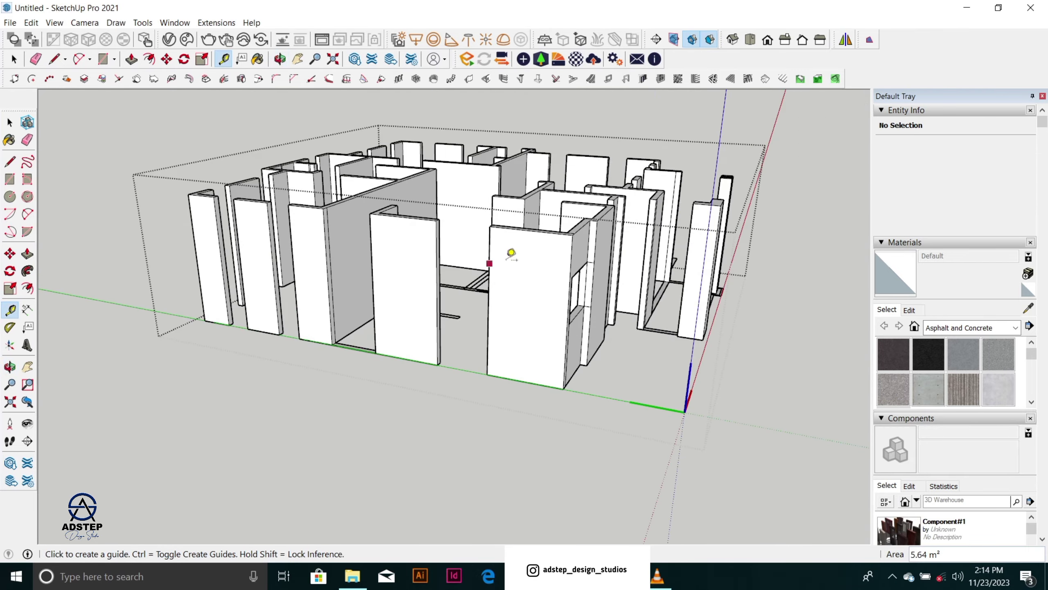
scroll(512, 253, up, 6)
click(532, 267)
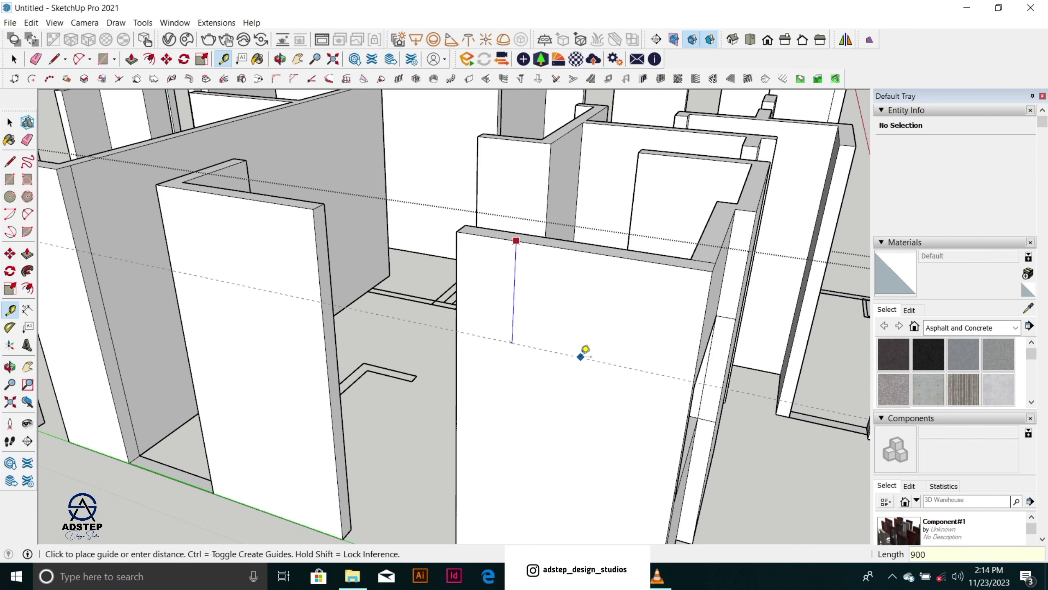
Step: Place another horizontal guide on the green-axis wall, 1000 mm below the first one
scroll(543, 267, down, 5)
scroll(559, 335, up, 4)
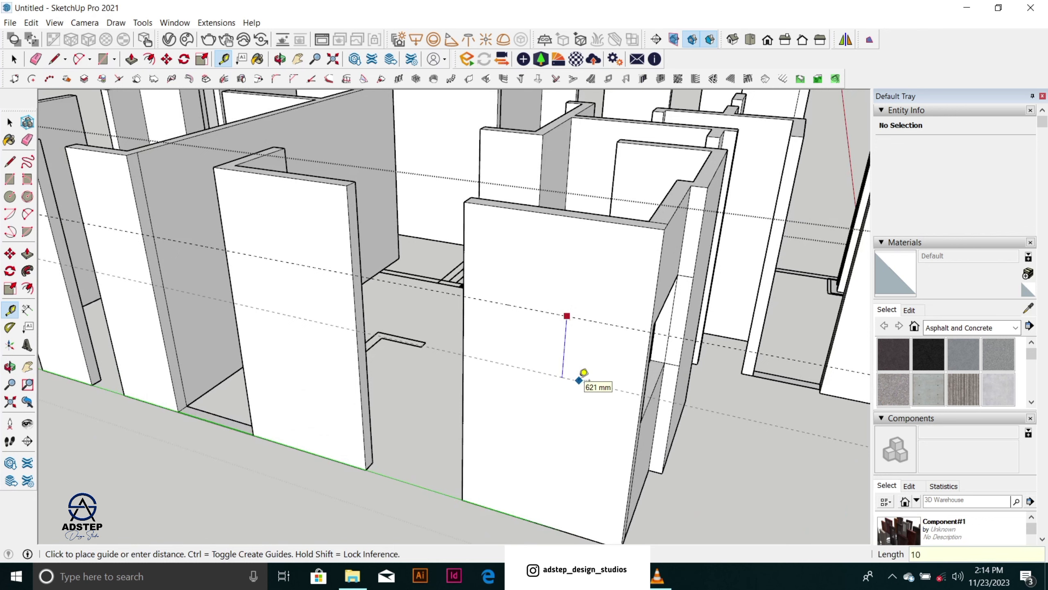
key(Return)
Step: Draw lines across the end face of the green-axis wall segment beside the opening, at both guide levels
scroll(578, 374, down, 2)
scroll(404, 300, up, 4)
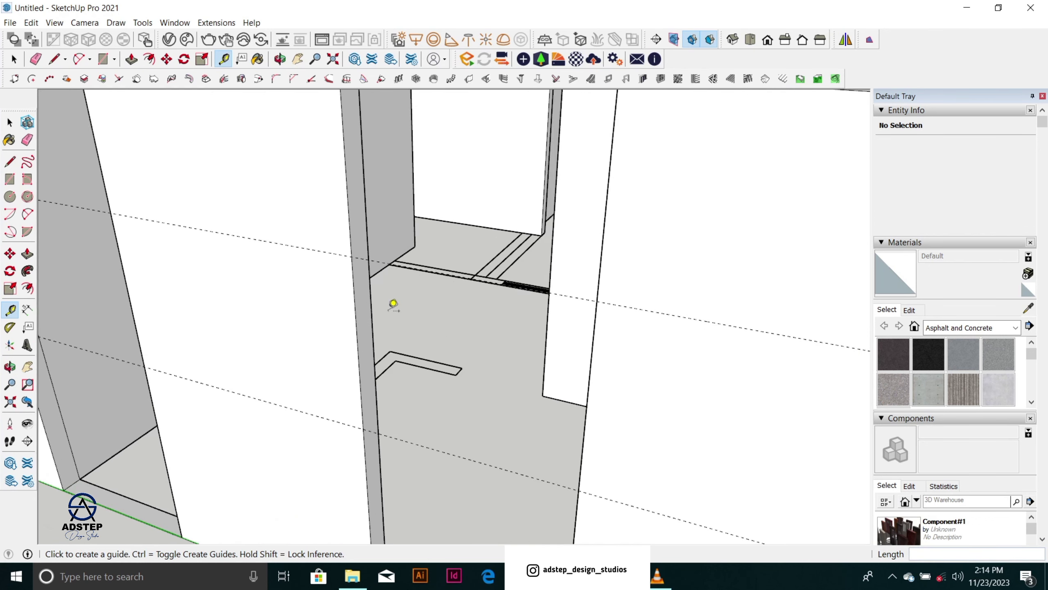
scroll(393, 304, down, 2)
key(l)
scroll(365, 269, up, 2)
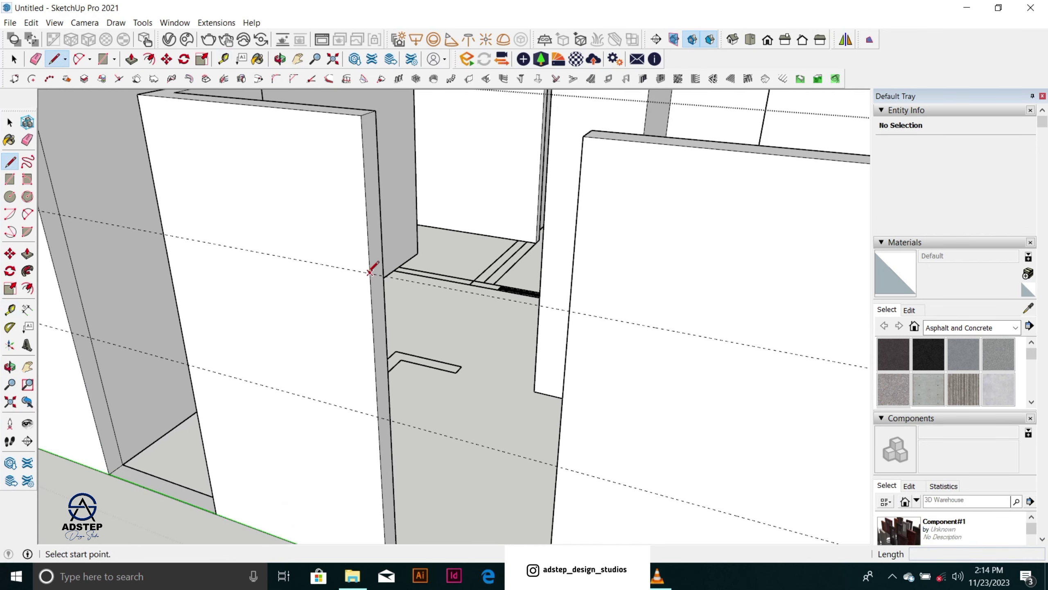
click(370, 271)
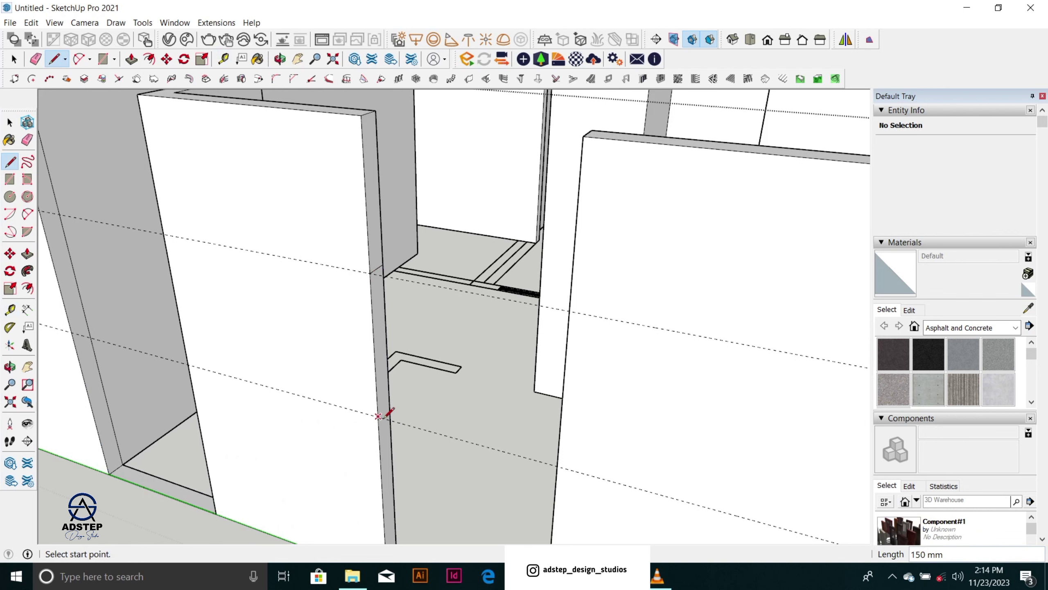
key(space)
scroll(385, 379, down, 3)
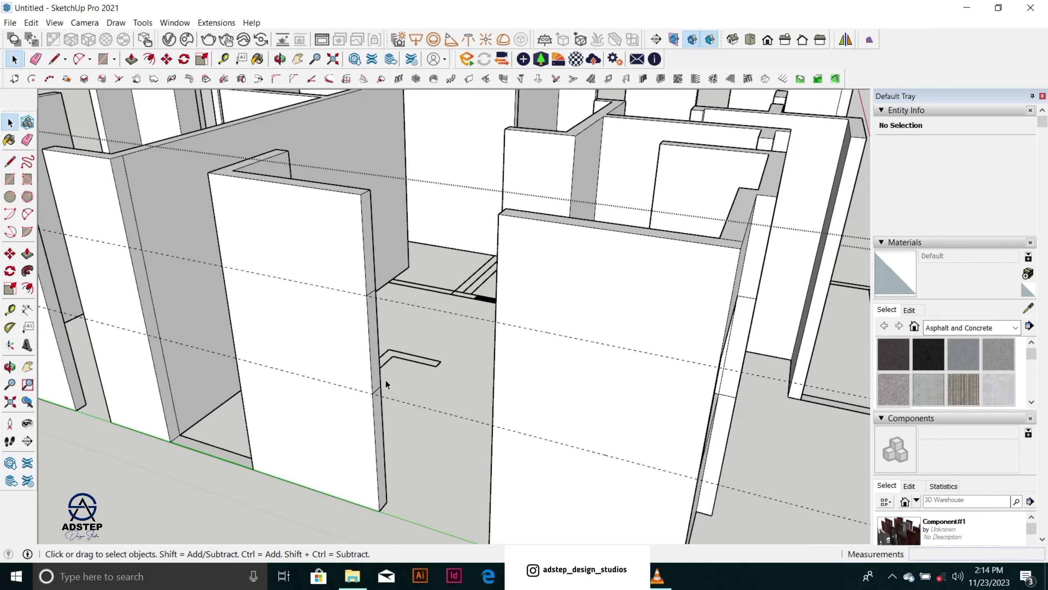
Step: Extrude the lower and upper end-face sections 1200 mm to the neighbouring wall, forming the window's sill wall and lintel
key(p)
click(388, 429)
click(493, 384)
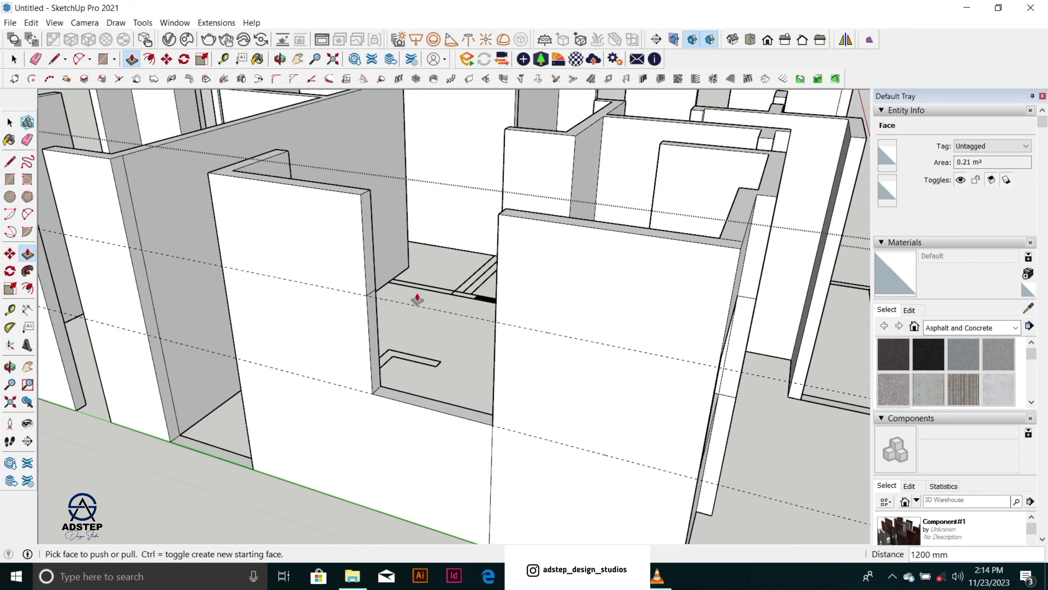
click(370, 264)
click(496, 276)
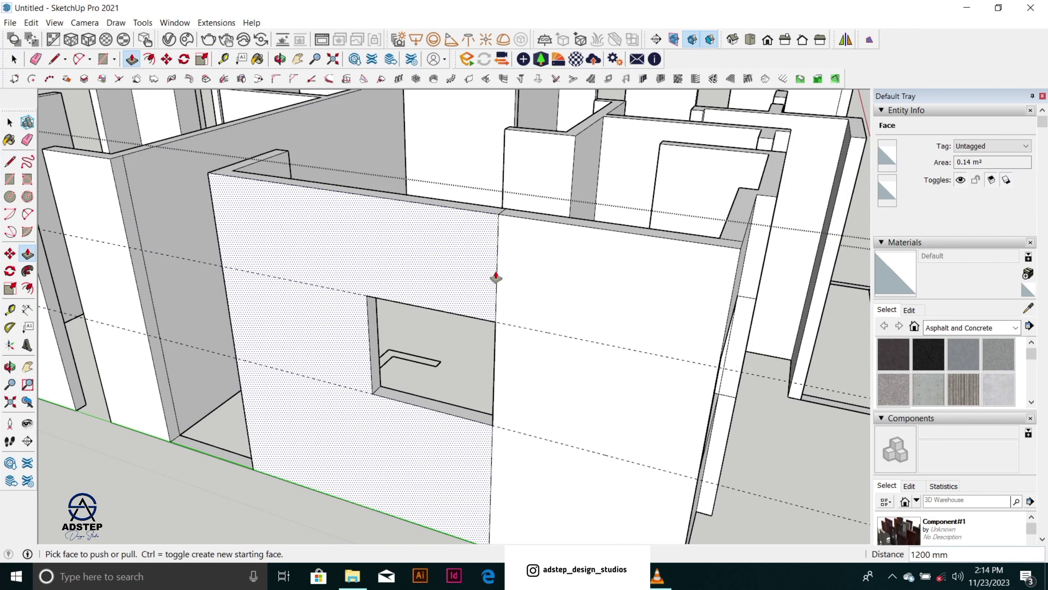
Step: Erase the vertical seam lines where the new sill wall and lintel meet the corner wall segment
scroll(520, 278, down, 3)
scroll(537, 297, up, 1)
key(e)
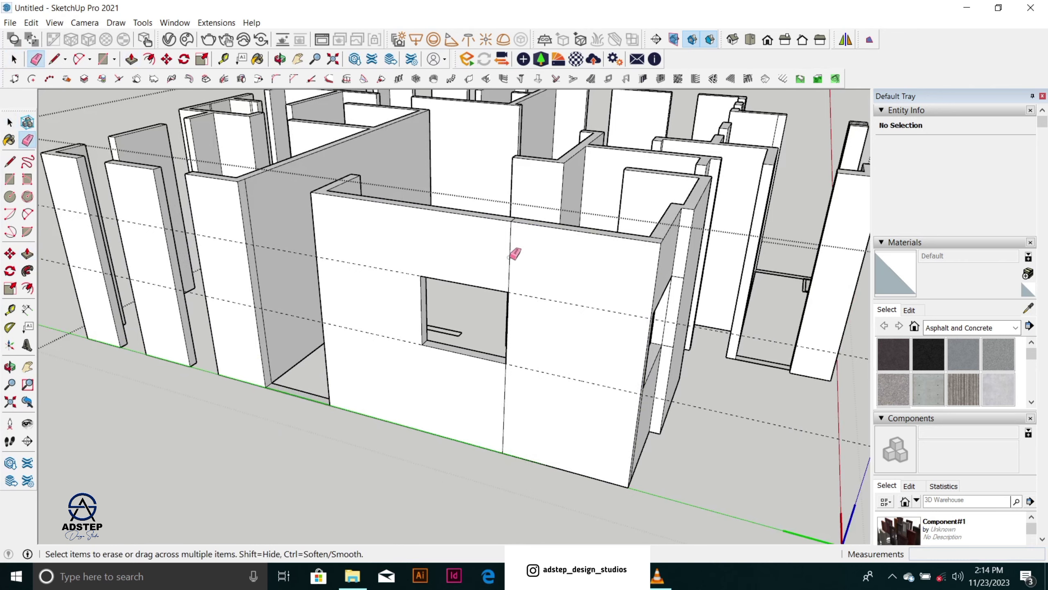
scroll(563, 343, down, 3)
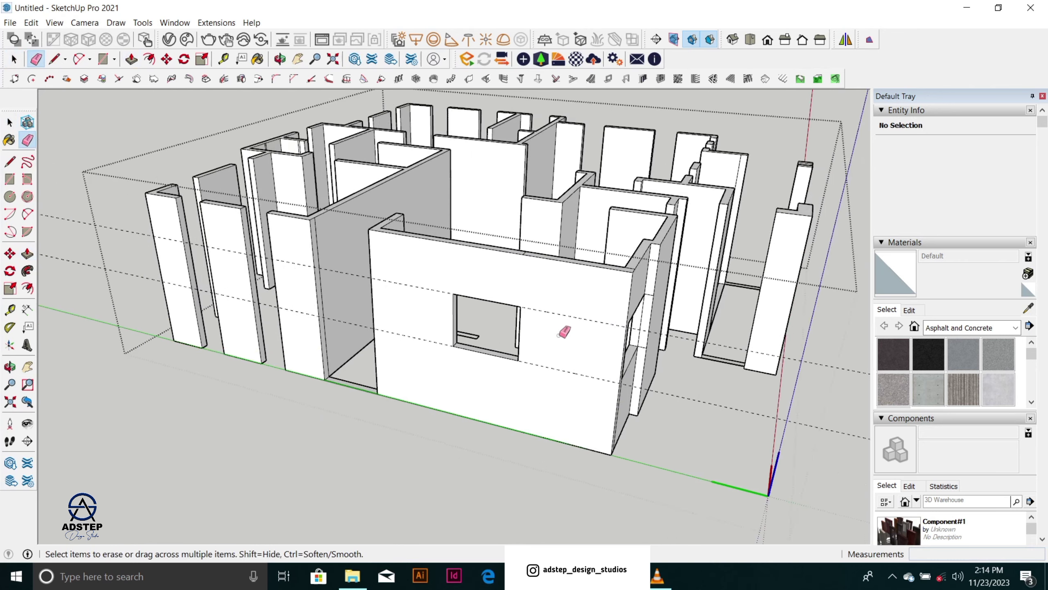
middle_drag(567, 335, 468, 367)
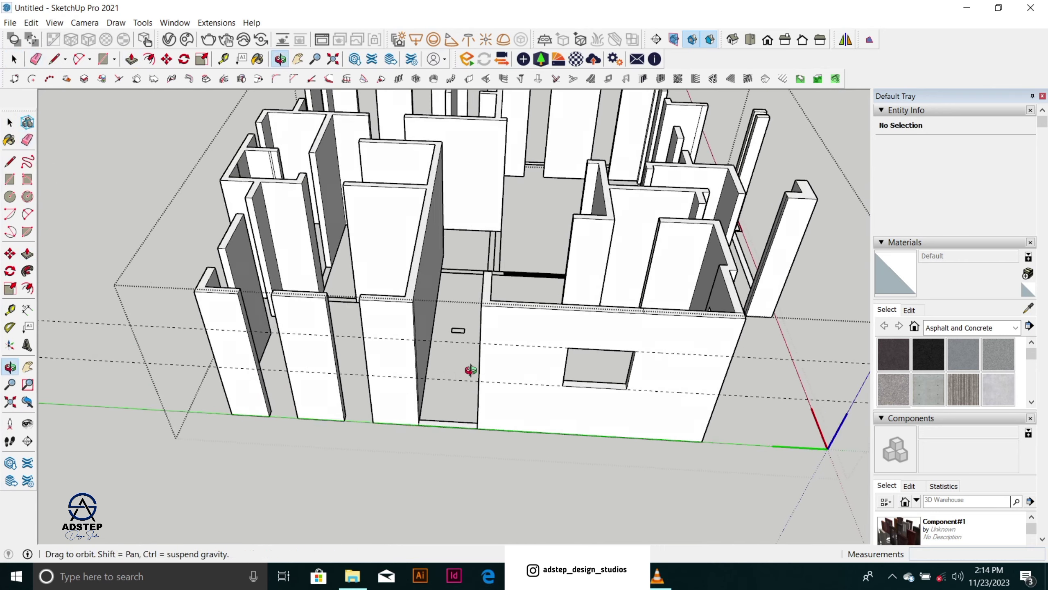
Step: Redraw the short end edge of the L-shaped wall outline on the floor so it forms a face
scroll(475, 351, up, 6)
key(space)
scroll(536, 377, up, 2)
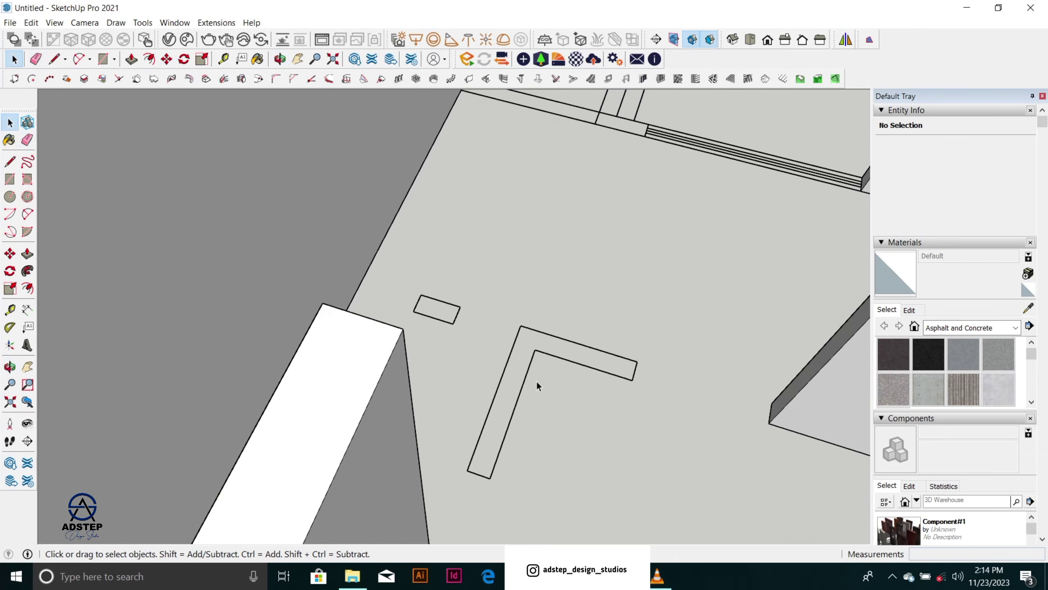
mouse_move(509, 412)
middle_down()
mouse_move(381, 344)
mouse_move(355, 343)
middle_up()
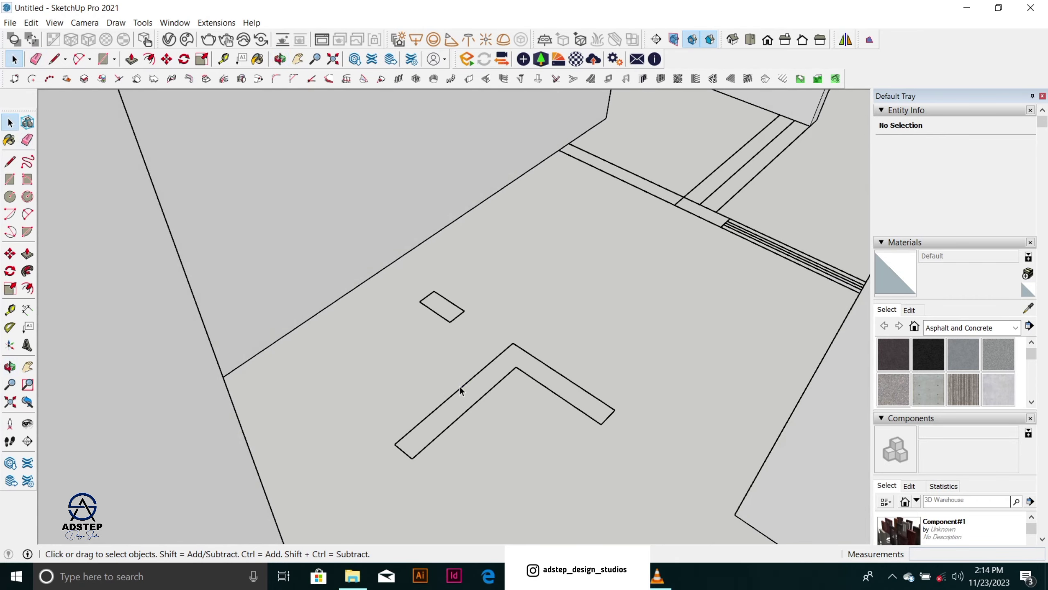
click(460, 387)
scroll(462, 380, down, 5)
scroll(470, 380, up, 5)
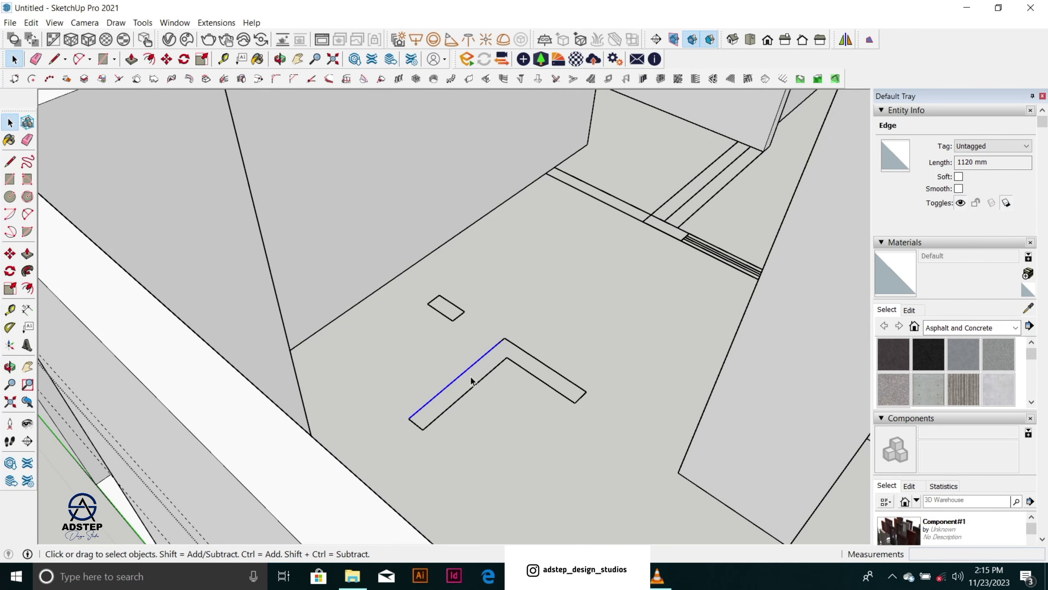
key(l)
click(422, 430)
click(409, 418)
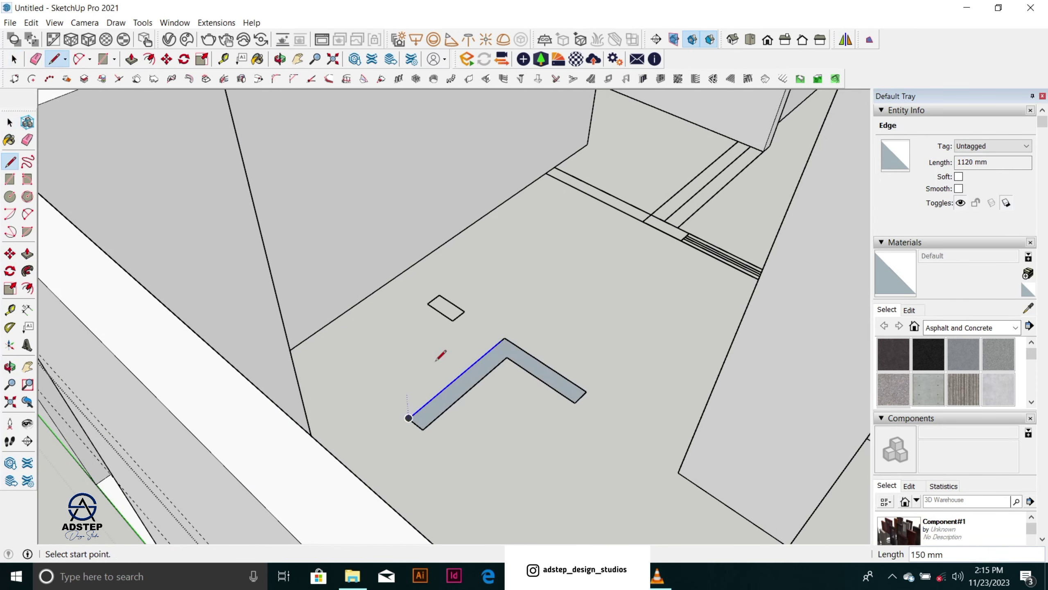
Step: Redraw one short edge of the small rectangular outline beside the L-shaped wall so it forms a face
scroll(448, 331, up, 2)
click(455, 316)
click(471, 305)
key(space)
scroll(470, 317, down, 1)
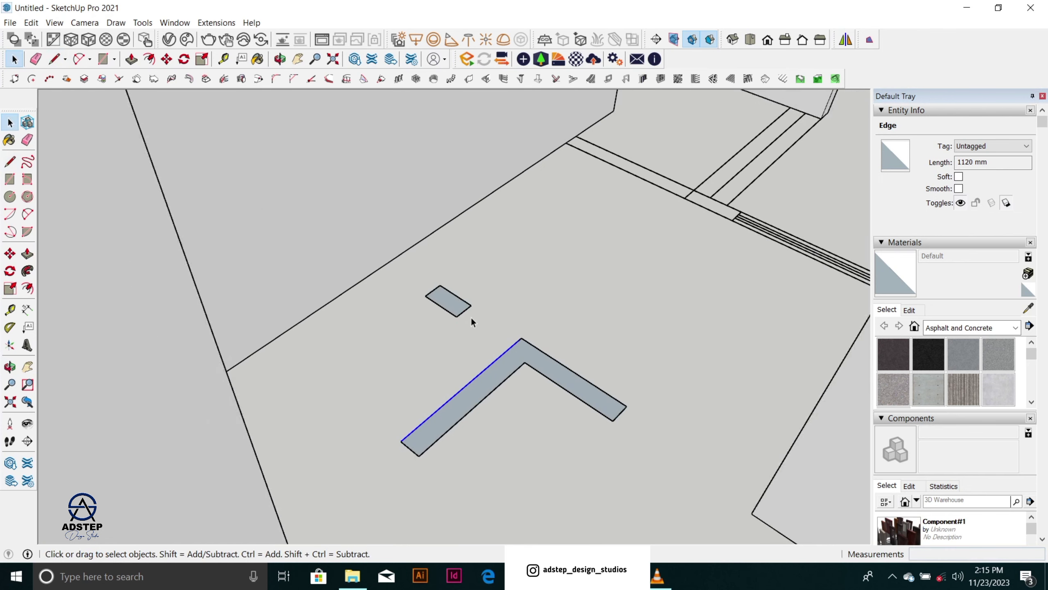
Step: Reverse the faces of the L-shaped wall outline and the small rectangle beside it
scroll(472, 322, down, 2)
right_click(492, 369)
click(540, 260)
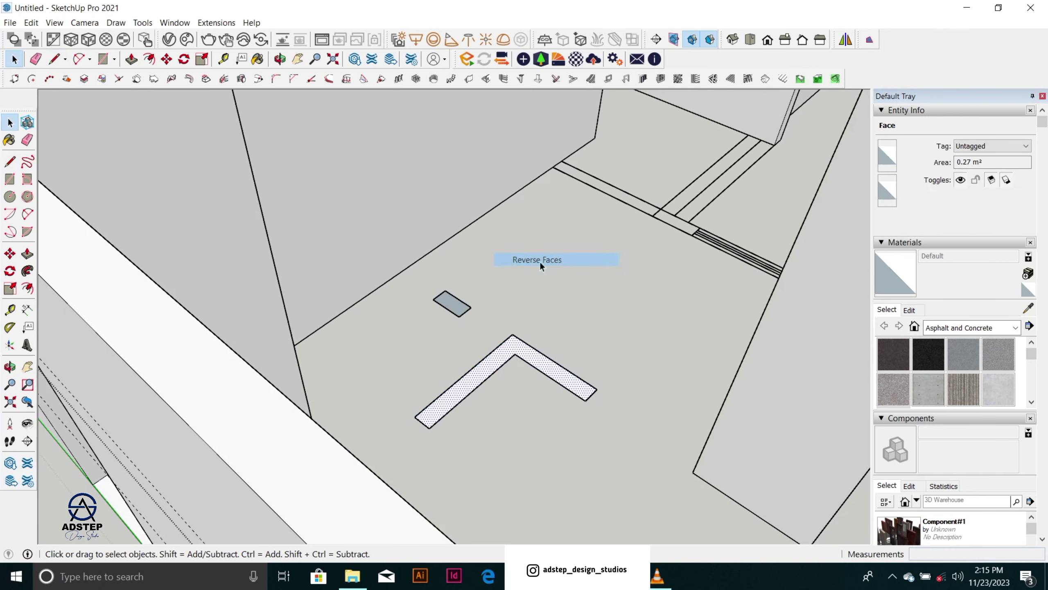
right_click(459, 307)
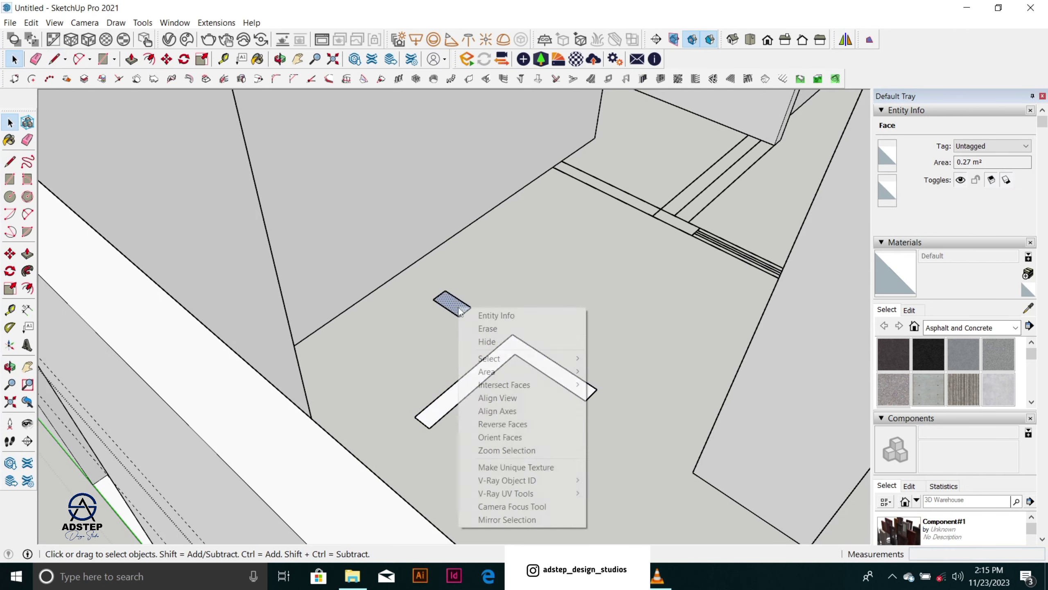
click(529, 423)
Step: Extrude the L-shaped face 3300 mm, up to the top of the neighbouring wall
scroll(511, 372, down, 2)
scroll(511, 362, up, 3)
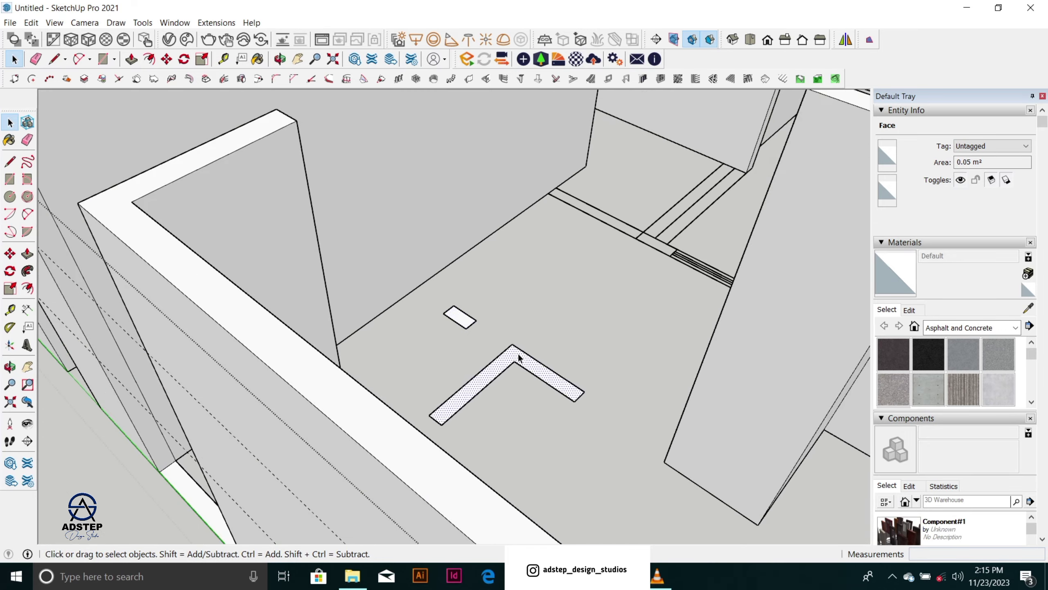
key(p)
click(517, 353)
scroll(518, 352, down, 4)
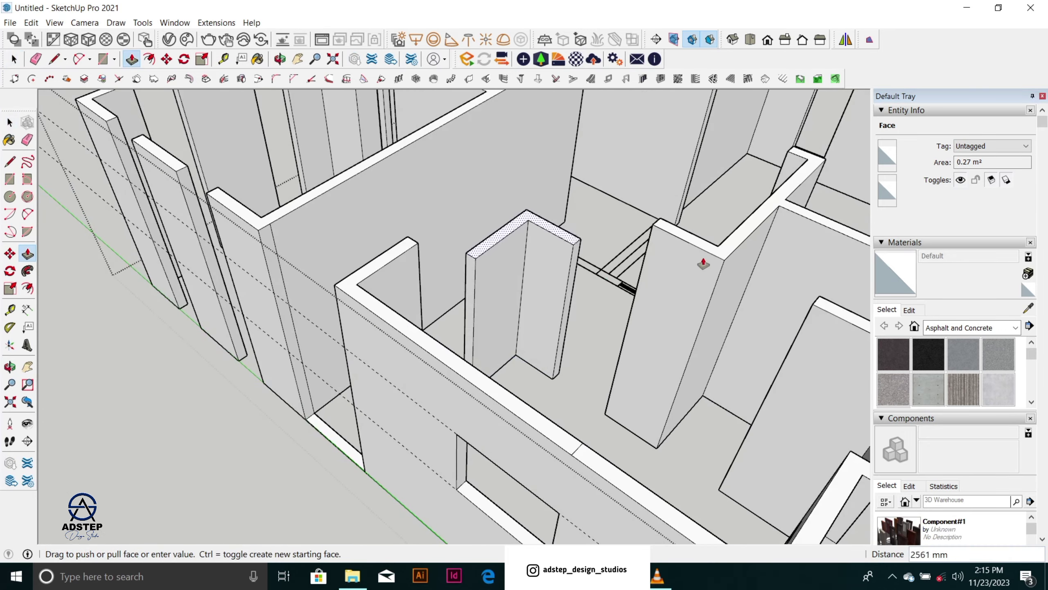
click(722, 259)
scroll(553, 329, down, 2)
middle_drag(535, 309, 541, 461)
Step: Extrude the small rectangular face beside the L-shaped wall to the same 3300 mm height
scroll(512, 415, up, 2)
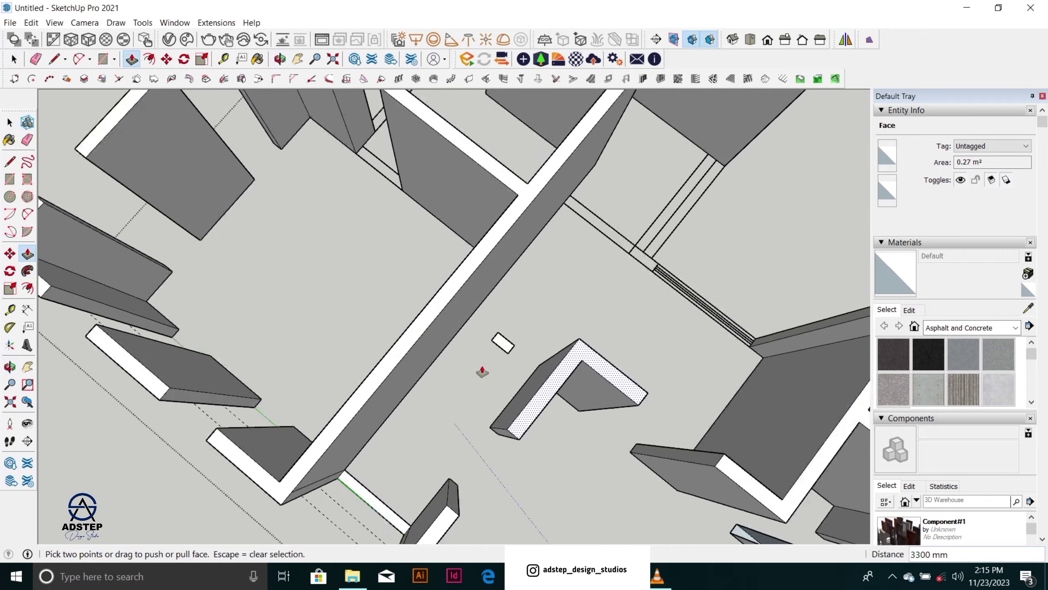
scroll(491, 357, up, 1)
key(space)
click(507, 343)
key(p)
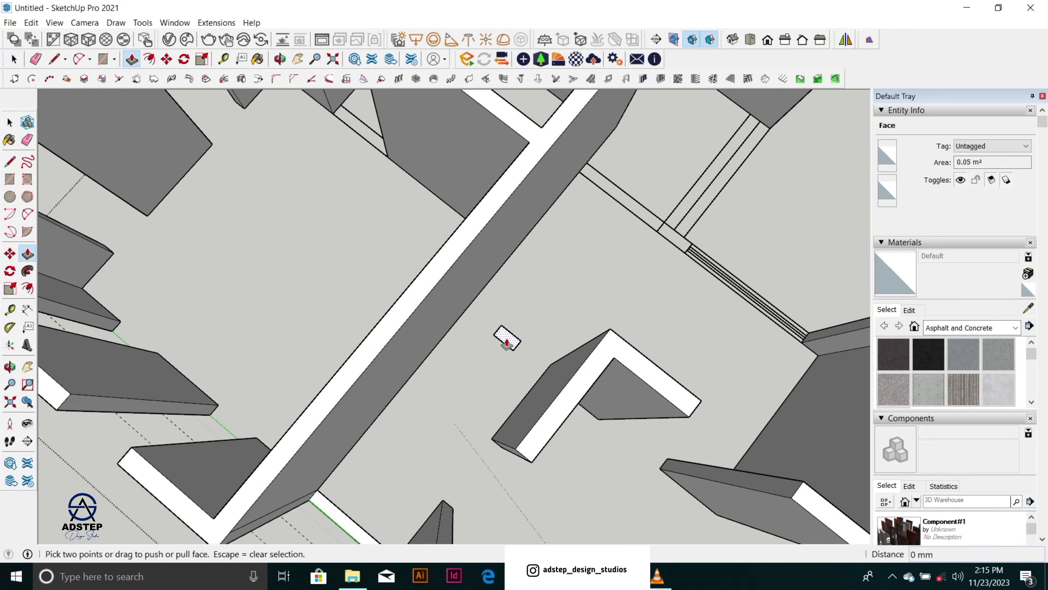
double_click(506, 343)
scroll(540, 314, down, 3)
middle_drag(531, 432, 564, 144)
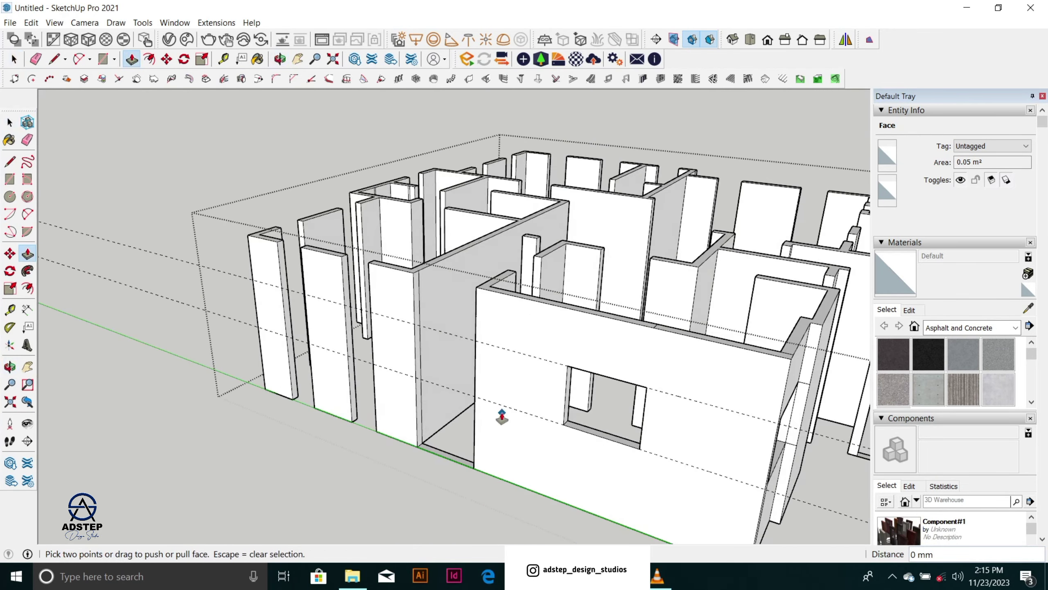
Step: Erase both horizontal guides crossing the finished window wall on the green axis
scroll(502, 416, up, 2)
key(e)
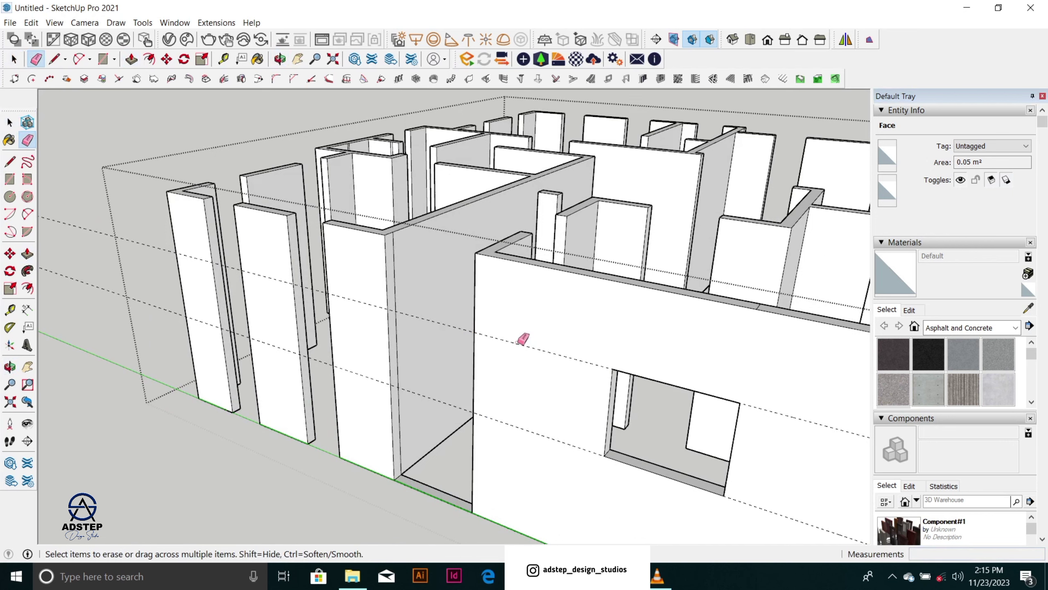
drag(516, 415, 516, 425)
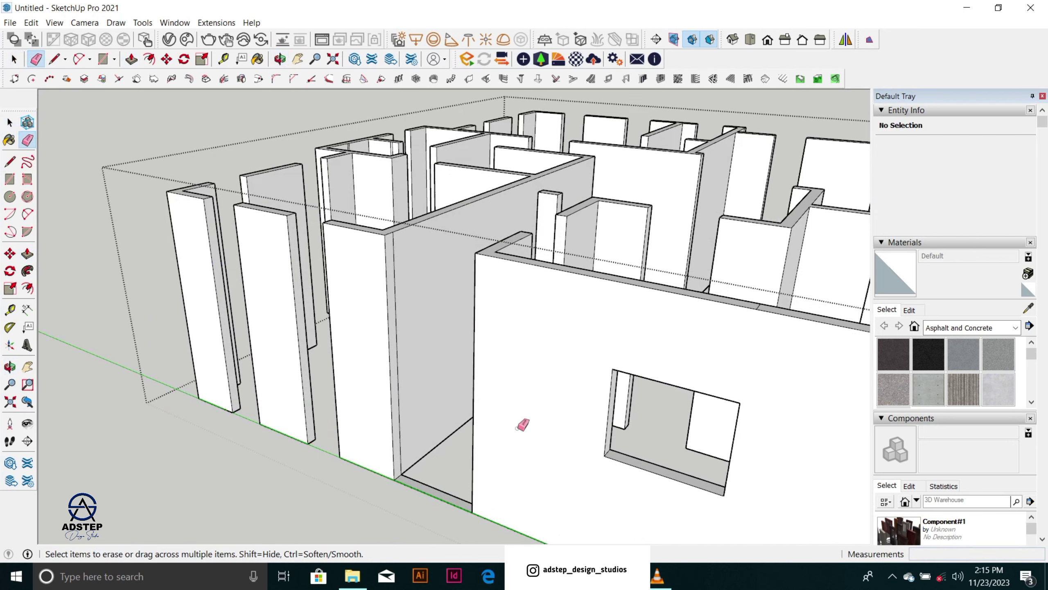
Step: Place a horizontal guide 900 mm below the top edge of the middle freestanding wall segment on the green-axis side
scroll(522, 425, down, 4)
mouse_move(461, 335)
middle_down()
mouse_move(479, 398)
mouse_move(574, 305)
middle_up()
scroll(577, 304, up, 2)
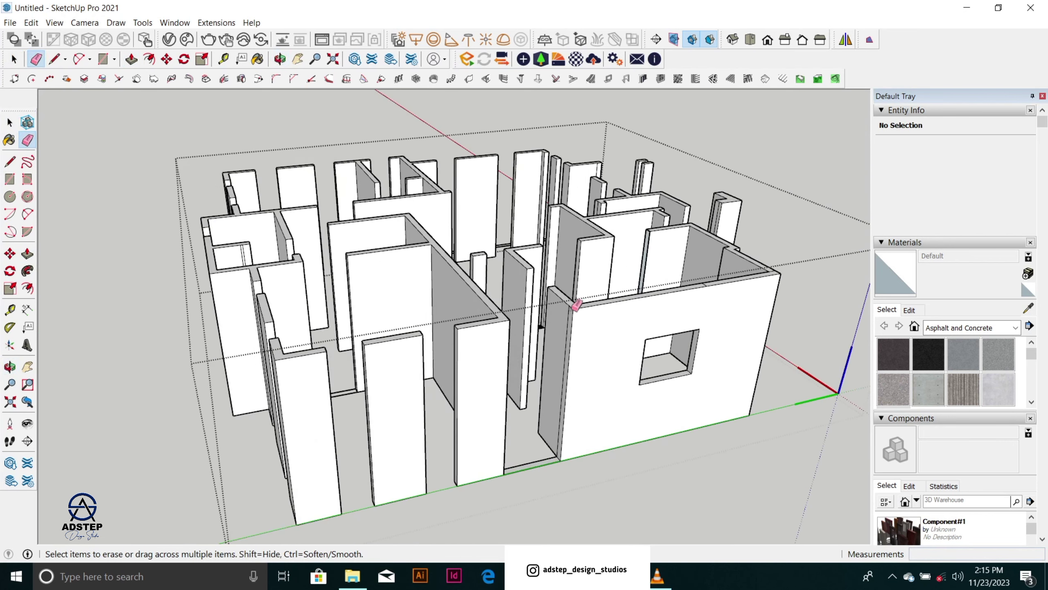
scroll(617, 296, up, 5)
key(space)
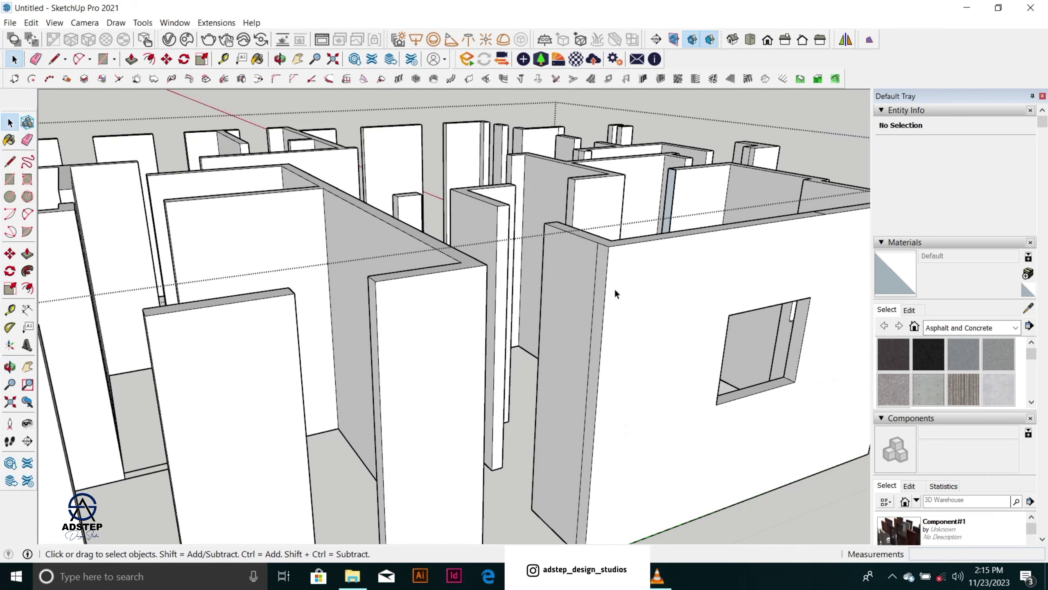
scroll(614, 291, down, 3)
scroll(622, 301, up, 2)
middle_drag(571, 302, 451, 324)
scroll(568, 278, up, 1)
scroll(521, 291, down, 2)
middle_drag(412, 329, 271, 310)
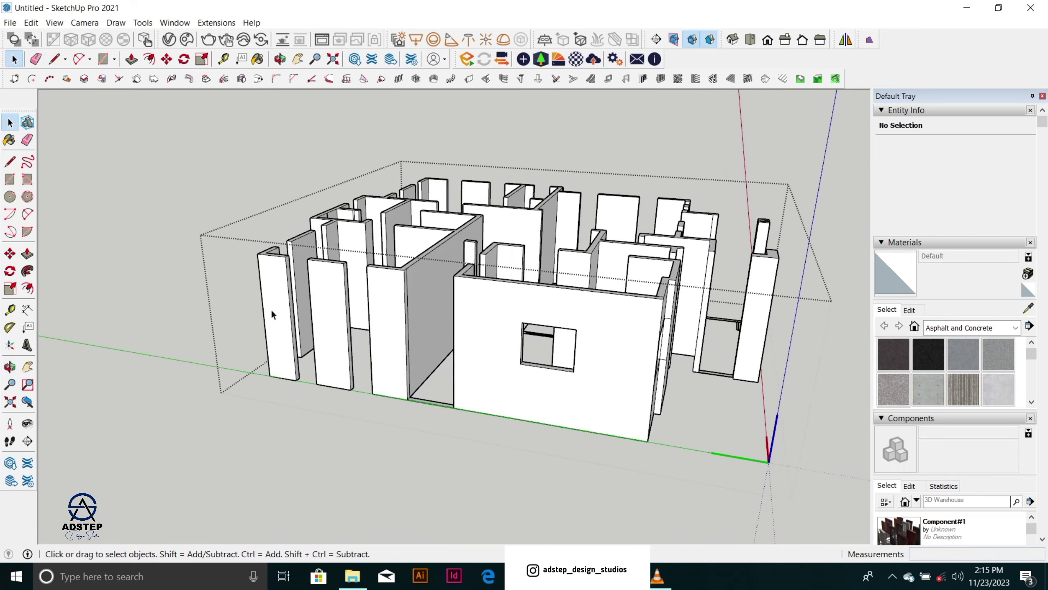
scroll(322, 249, up, 6)
key(t)
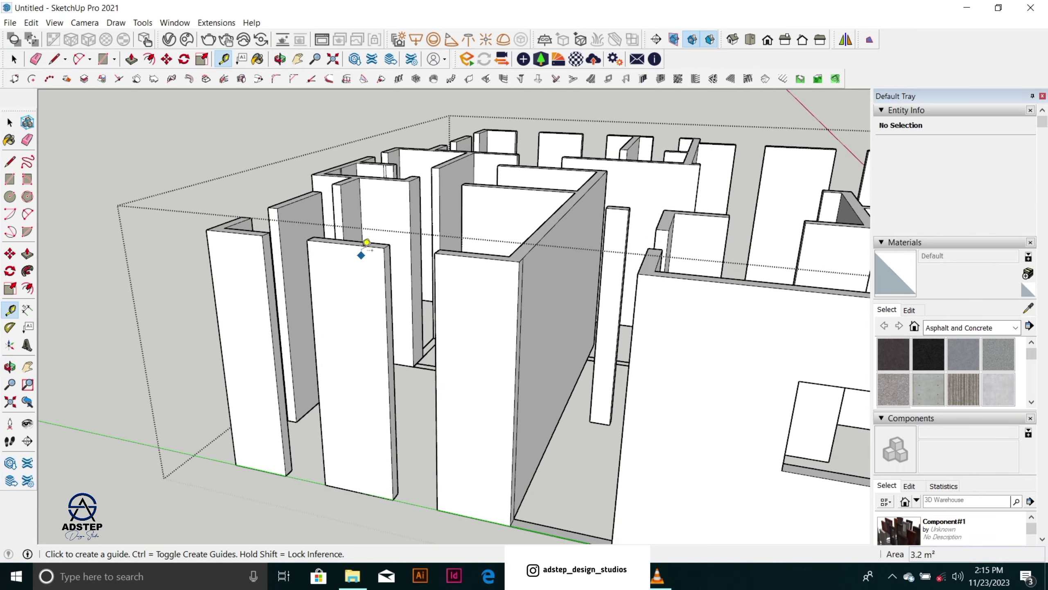
click(363, 245)
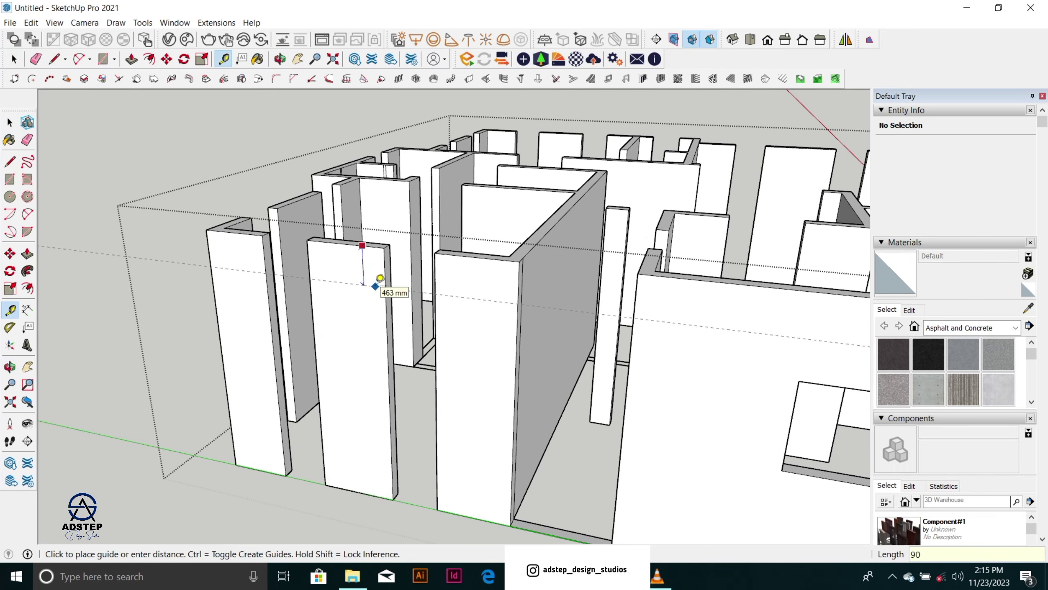
key(Return)
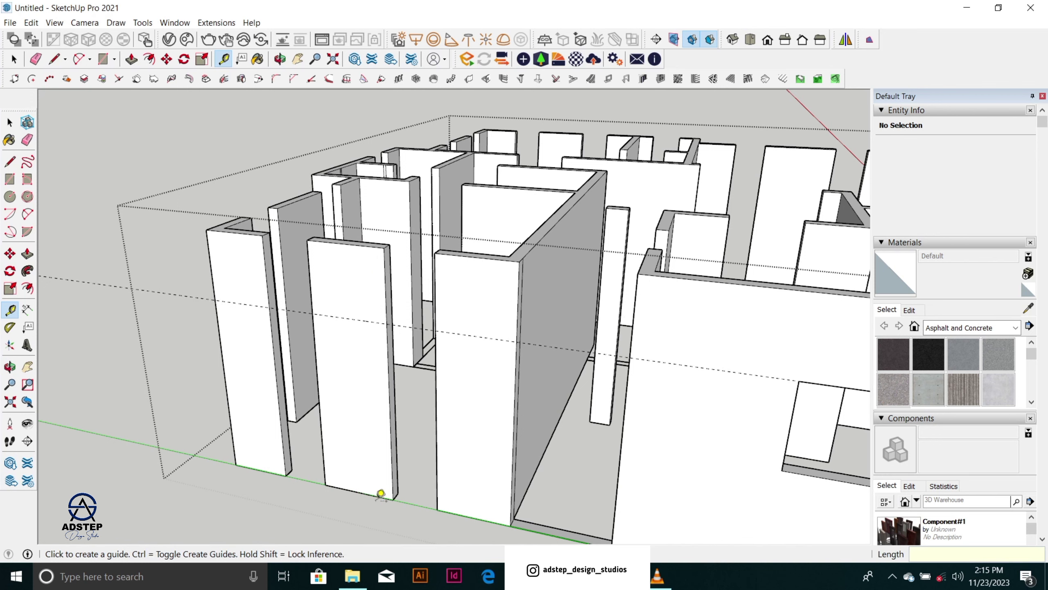
Step: Place a second horizontal guide 900 mm above the base edge of the same wall segment
click(376, 495)
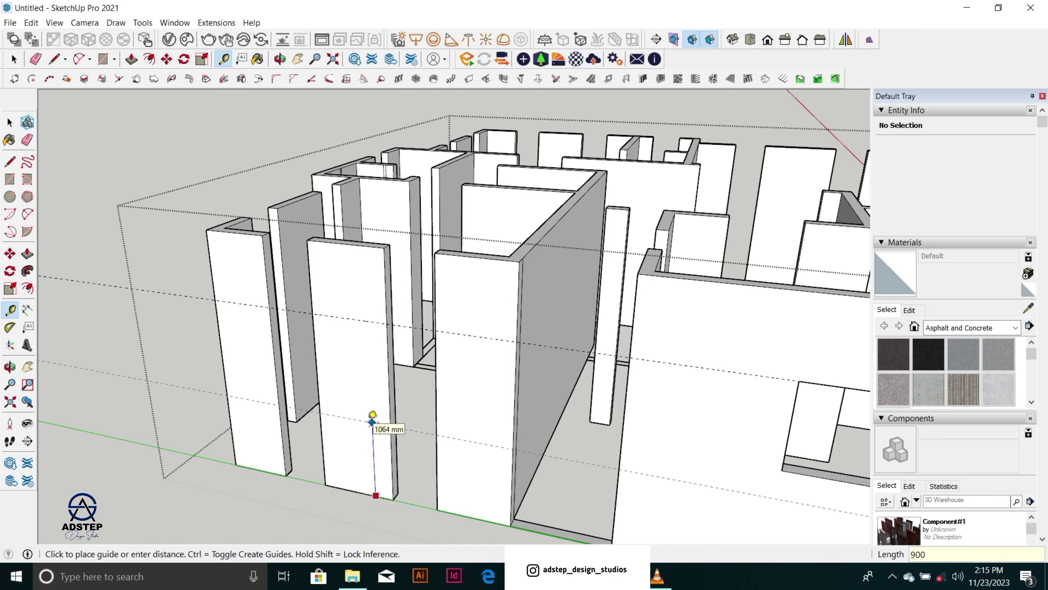
key(Return)
key(space)
Step: Draw lines across the corner wall segment's end face, facing the first gap, at the lower and upper guide levels
scroll(289, 408, up, 5)
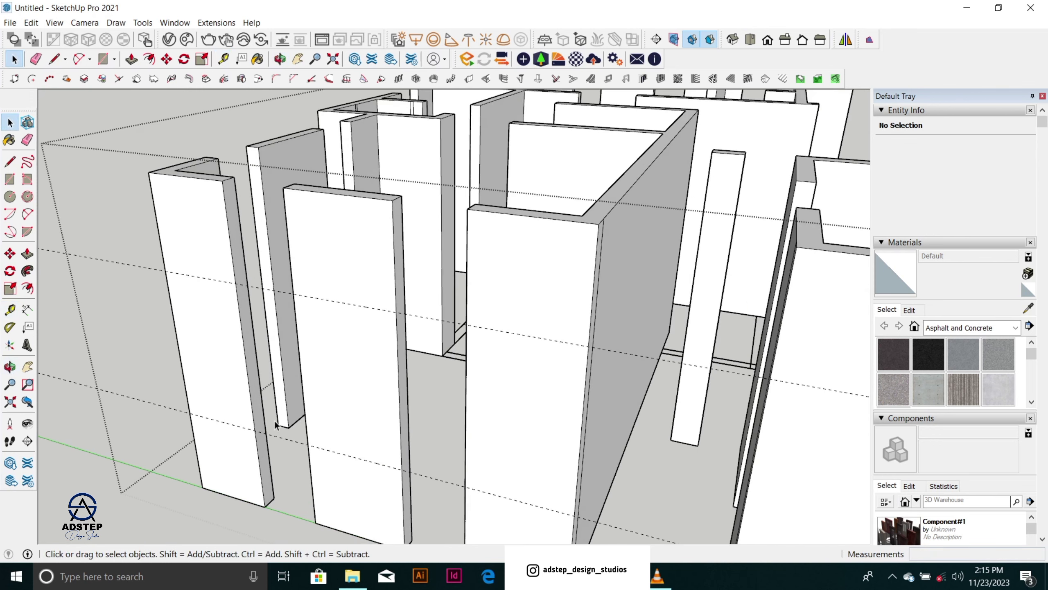
key(l)
click(256, 430)
click(267, 415)
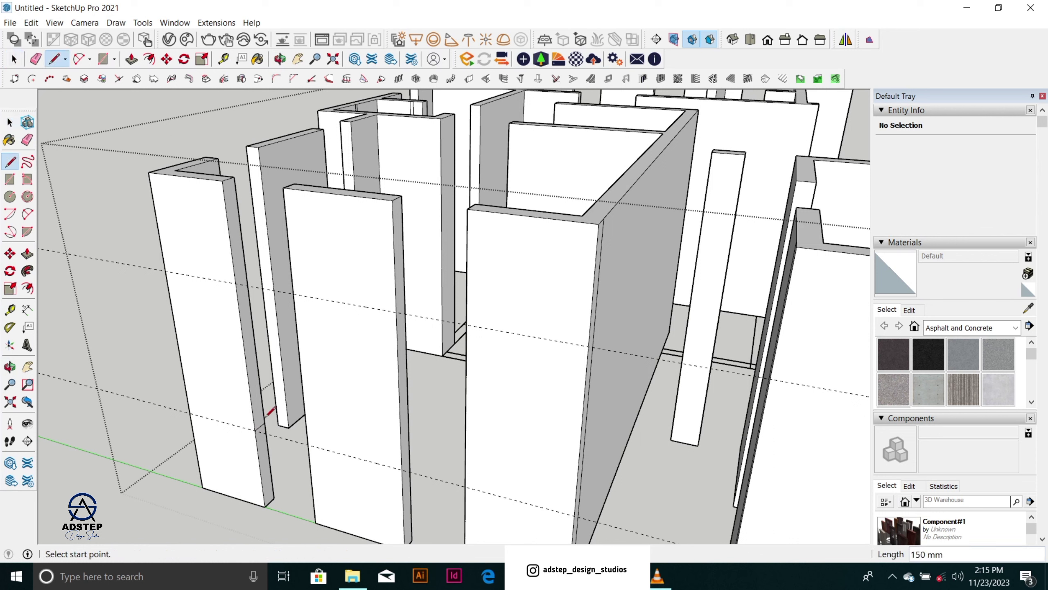
key(Escape)
key(space)
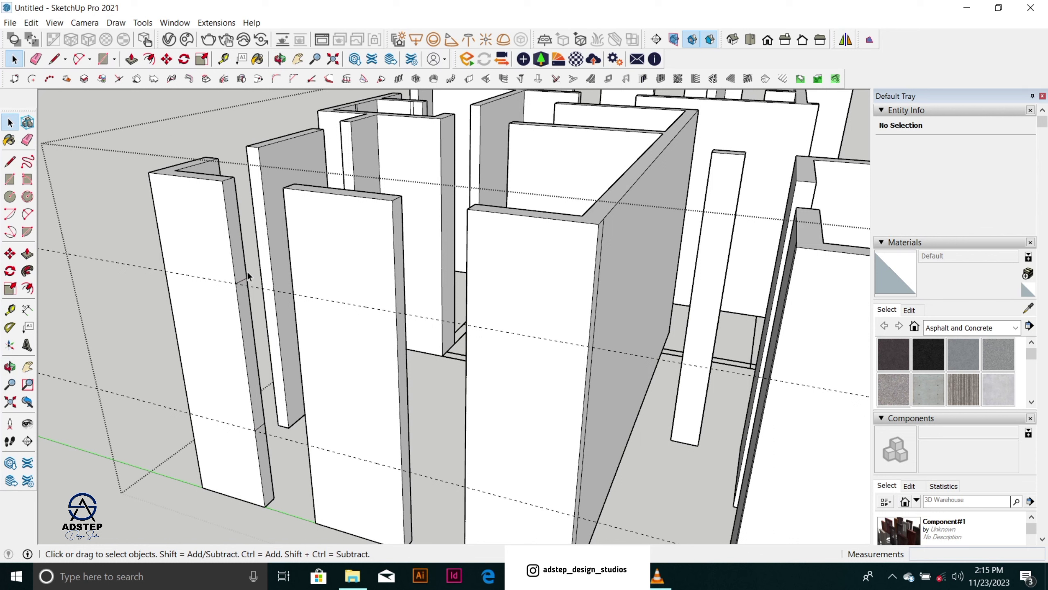
Step: Extrude the upper and lower sections of the corner segment's end face 600 mm to the middle segment, forming a lintel and sill wall
key(p)
click(237, 261)
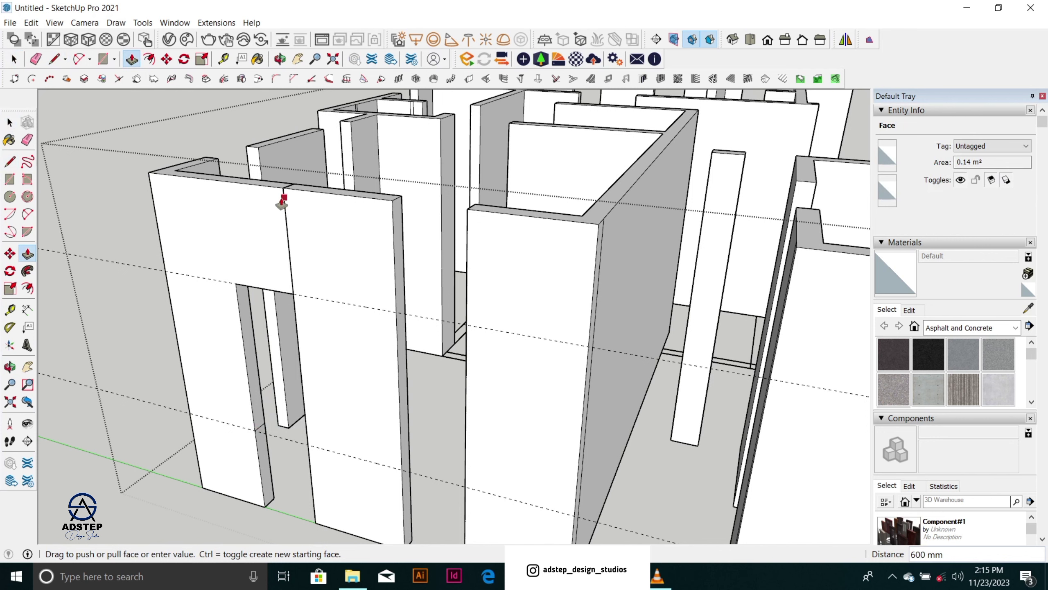
click(283, 202)
double_click(263, 454)
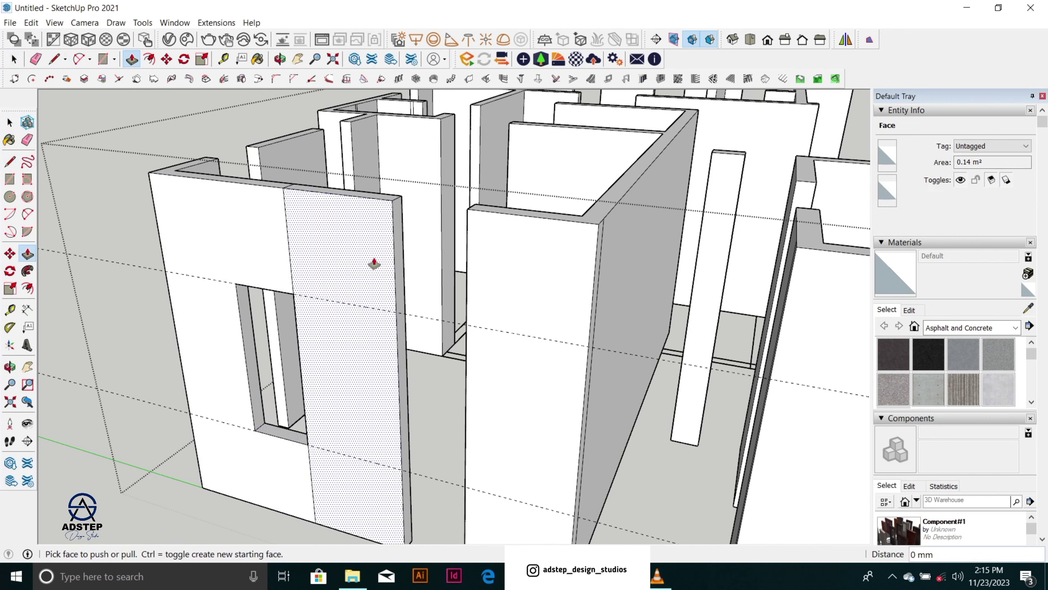
Step: Draw a line across the middle wall segment's end face, facing the second gap, at the upper guide level
key(space)
key(l)
scroll(395, 266, up, 3)
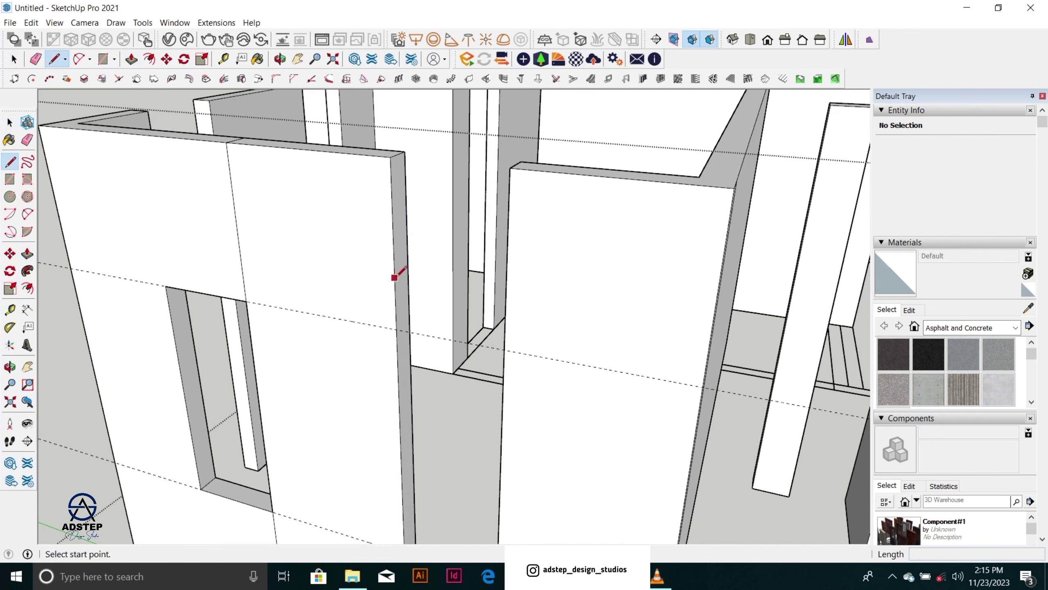
click(397, 328)
click(411, 314)
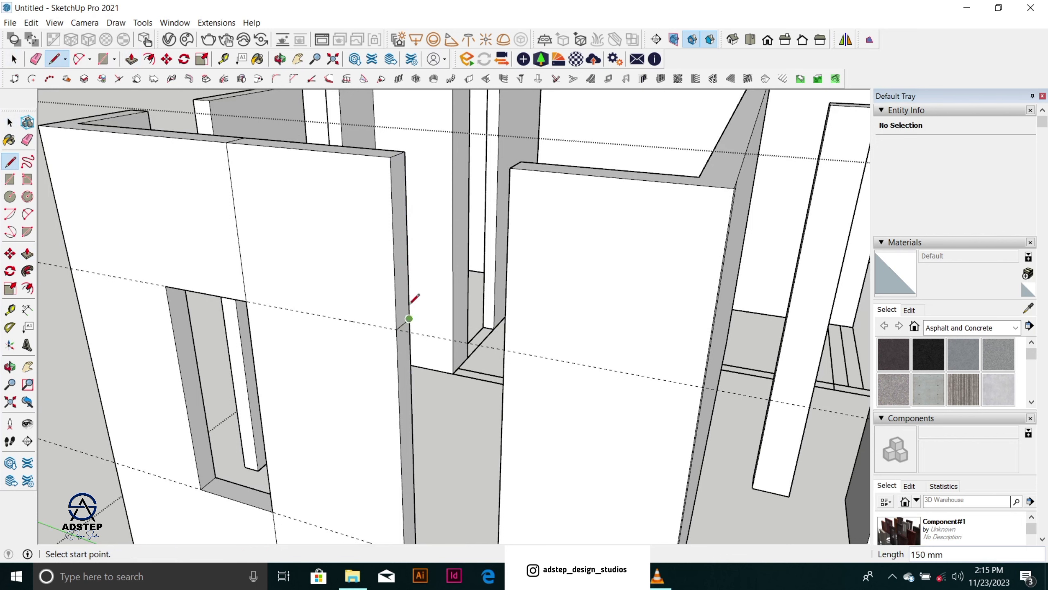
Step: Draw a line across the same end face of the middle wall segment at the lower guide level
scroll(370, 234, down, 3)
scroll(374, 394, up, 5)
scroll(416, 412, up, 2)
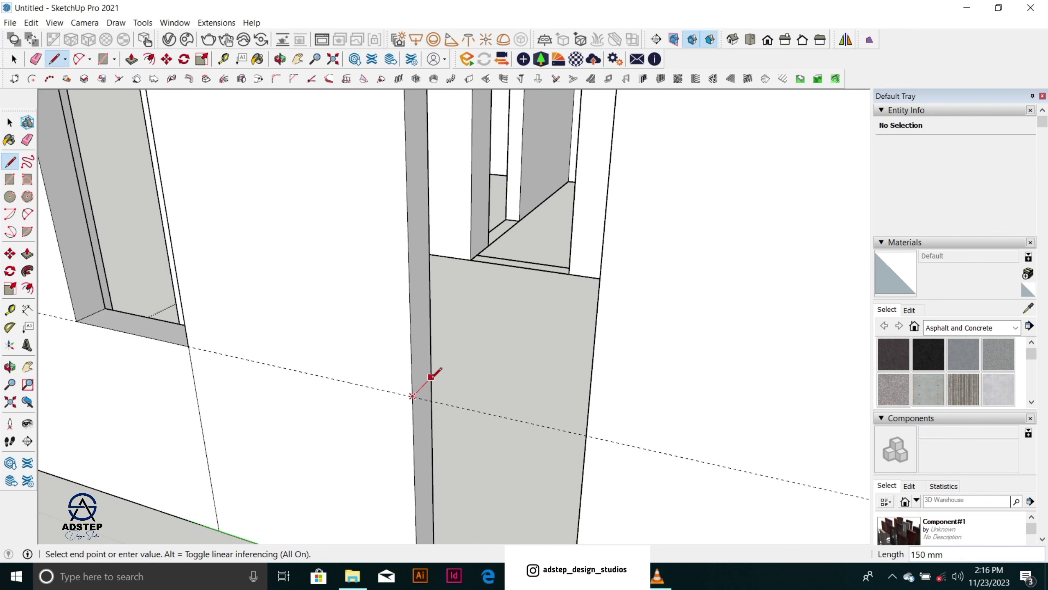
click(430, 377)
scroll(403, 306, down, 3)
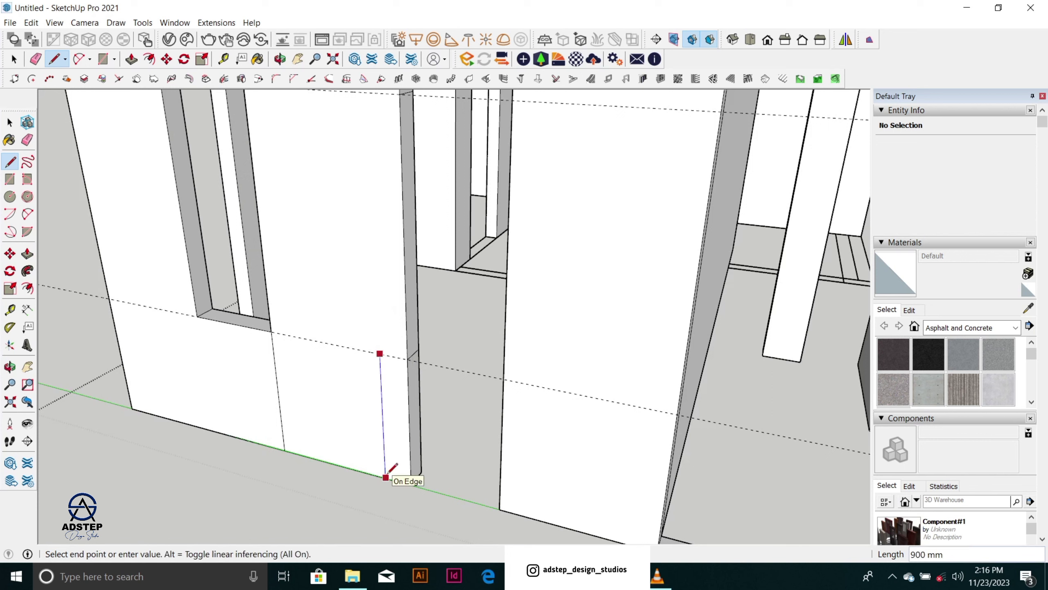
key(Escape)
scroll(410, 356, up, 3)
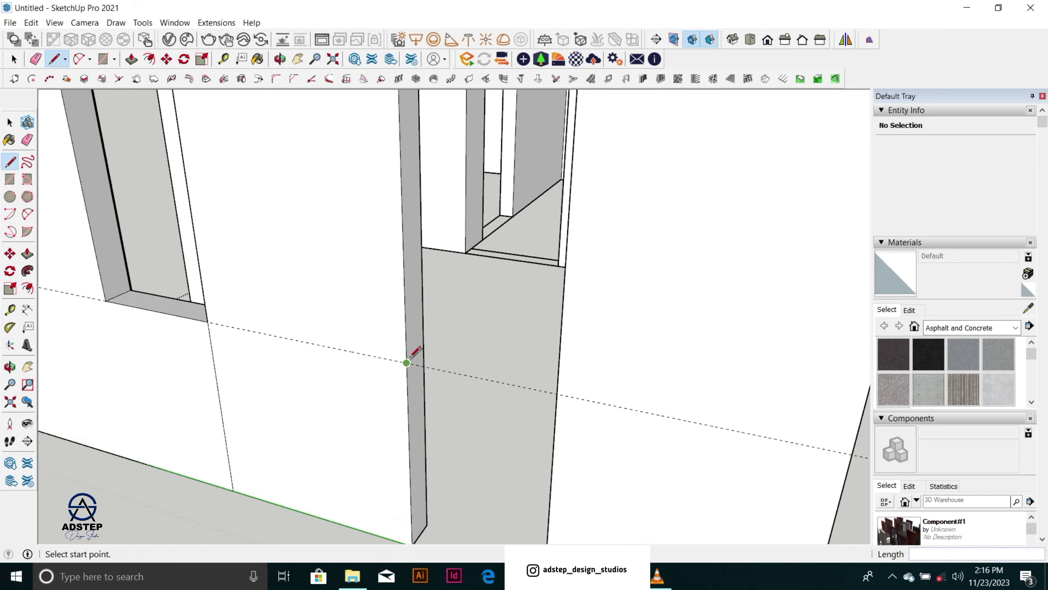
click(406, 362)
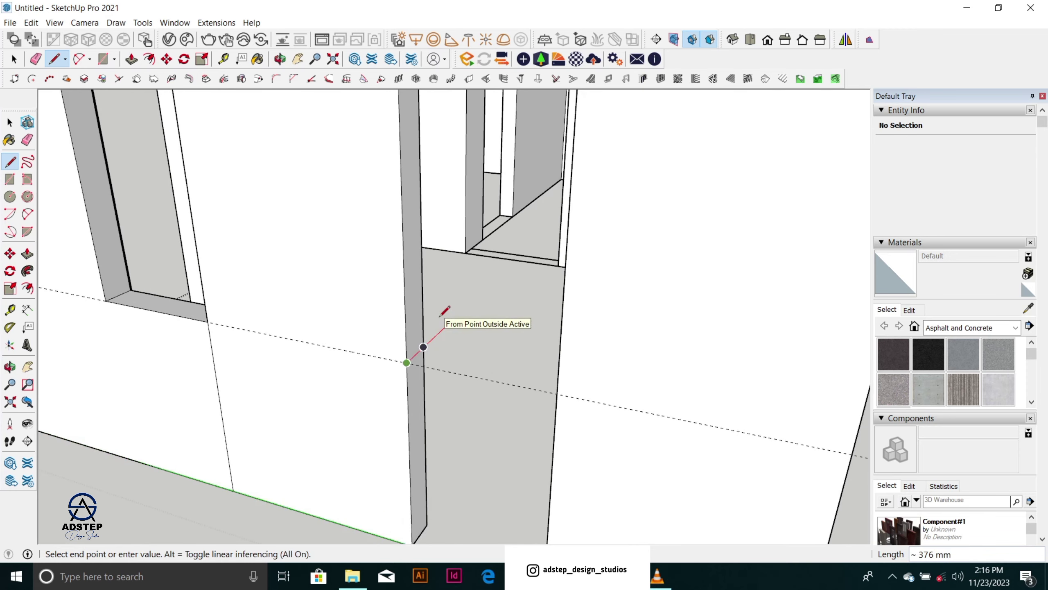
click(423, 347)
Step: Extrude the lower and upper sections of the middle segment's end face 600 mm across the second gap, forming a sill wall and lintel
scroll(427, 363, down, 3)
key(space)
scroll(413, 390, up, 1)
key(p)
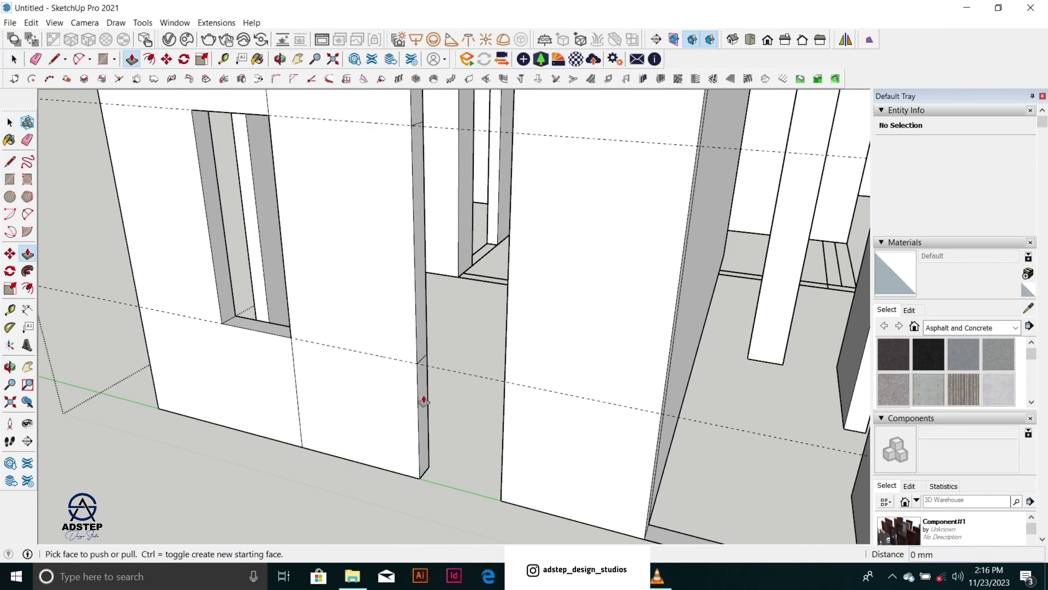
click(423, 399)
click(507, 364)
scroll(446, 424, down, 1)
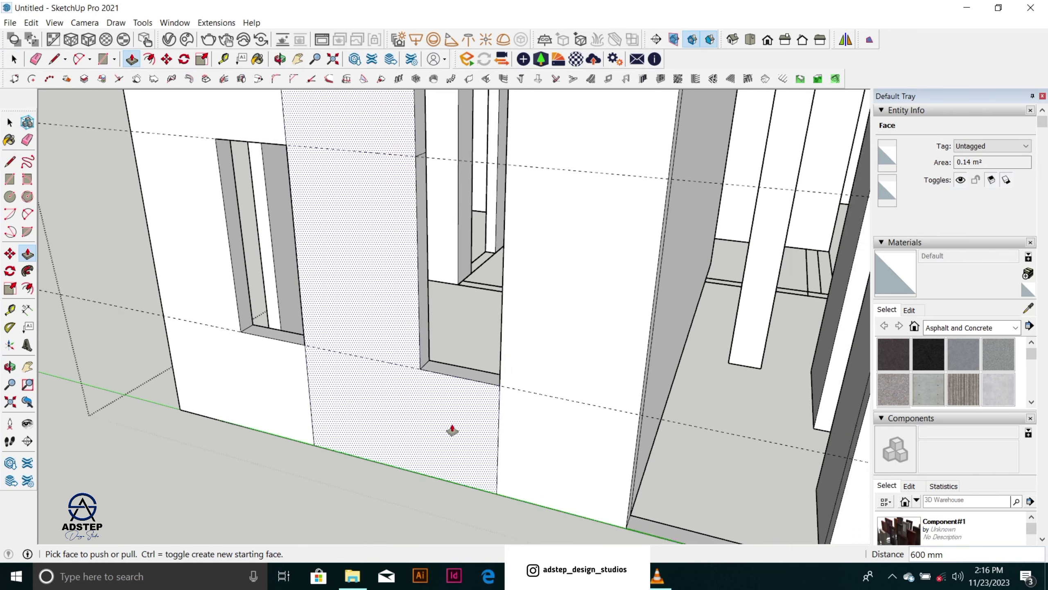
scroll(411, 413, down, 2)
scroll(412, 251, up, 1)
click(428, 251)
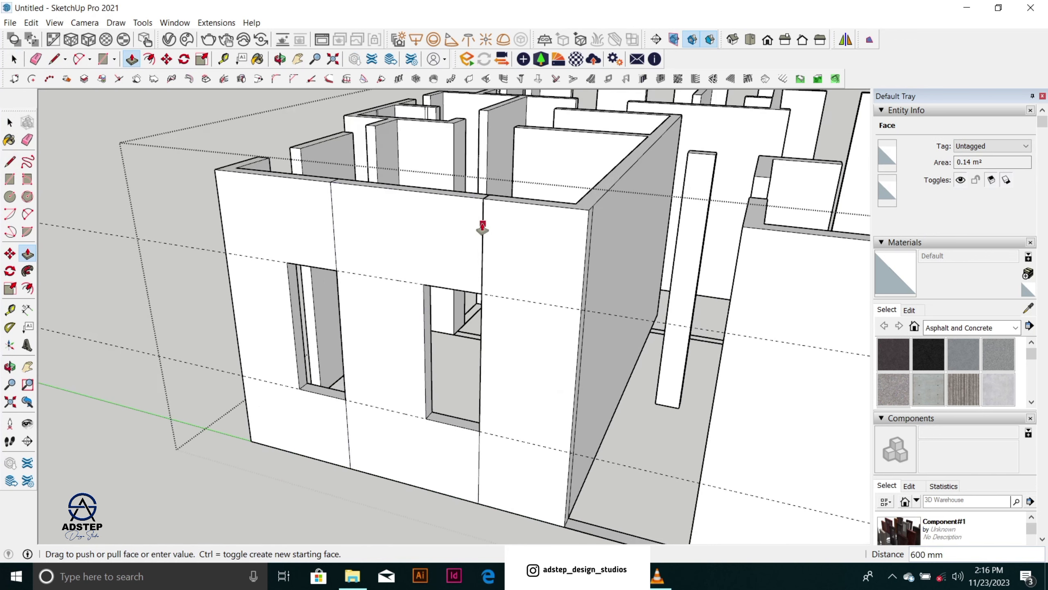
click(483, 225)
Step: Erase the vertical seam lines above and below both narrow window openings on the wall's outer face
key(e)
click(335, 236)
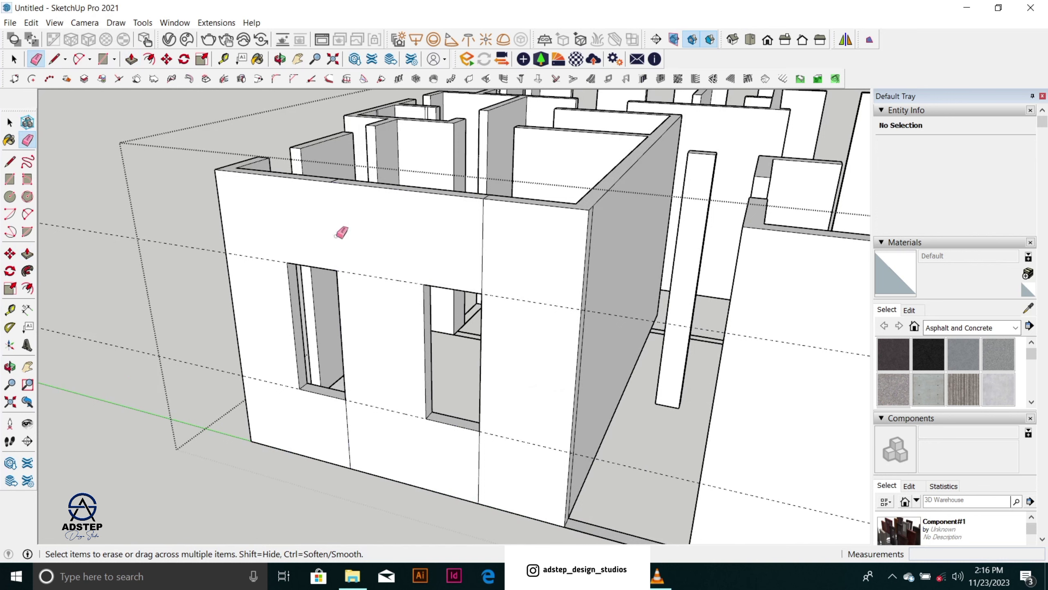
click(481, 458)
click(487, 257)
Step: Place a guide 900 mm below the top edge of the adjacent side wall's corner segment
scroll(286, 304, down, 3)
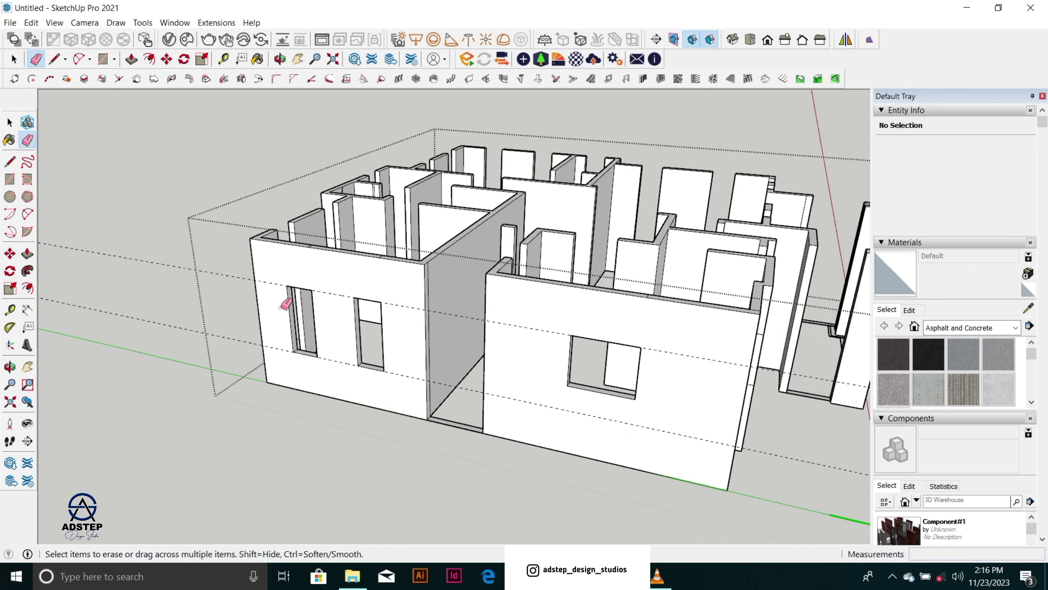
scroll(367, 305, down, 2)
mouse_move(368, 305)
middle_down()
mouse_move(244, 367)
mouse_move(468, 288)
mouse_move(409, 303)
mouse_move(452, 334)
middle_up()
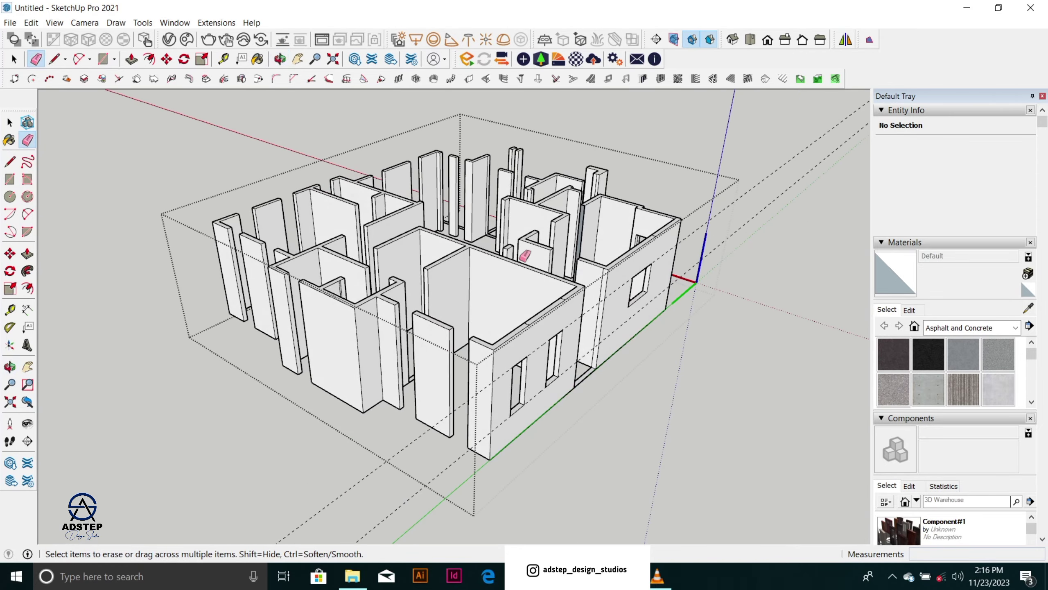
middle_drag(525, 255, 557, 381)
scroll(725, 351, up, 5)
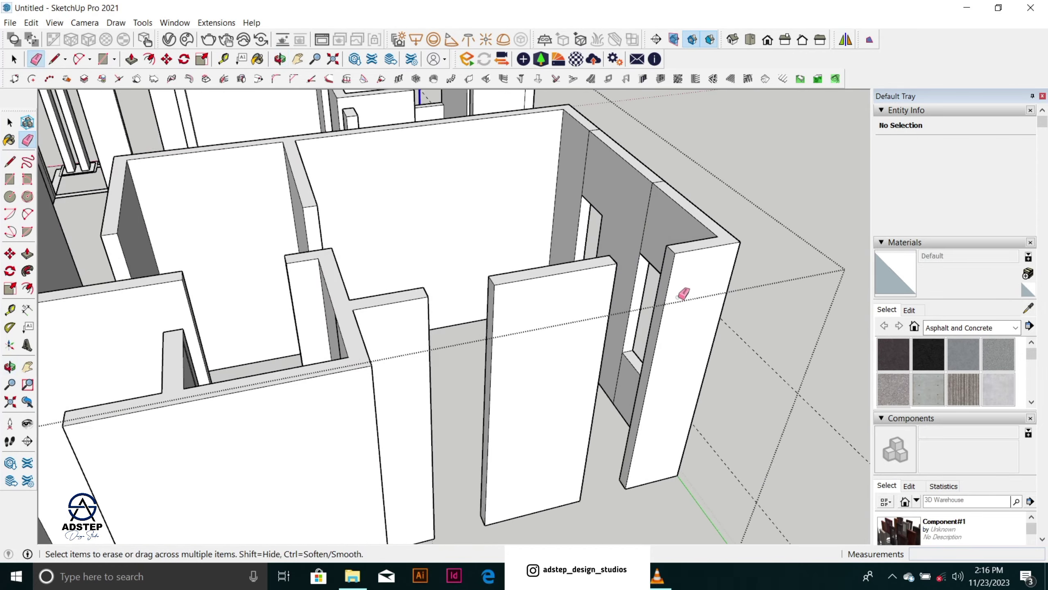
scroll(578, 322, down, 4)
middle_drag(613, 331, 362, 326)
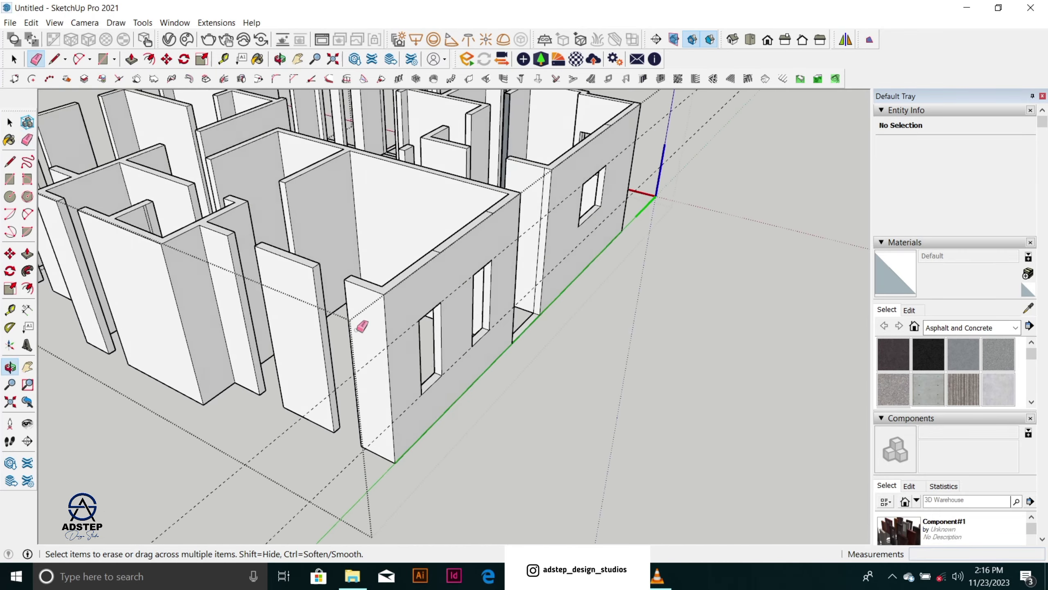
scroll(362, 327, up, 3)
key(t)
scroll(384, 260, up, 3)
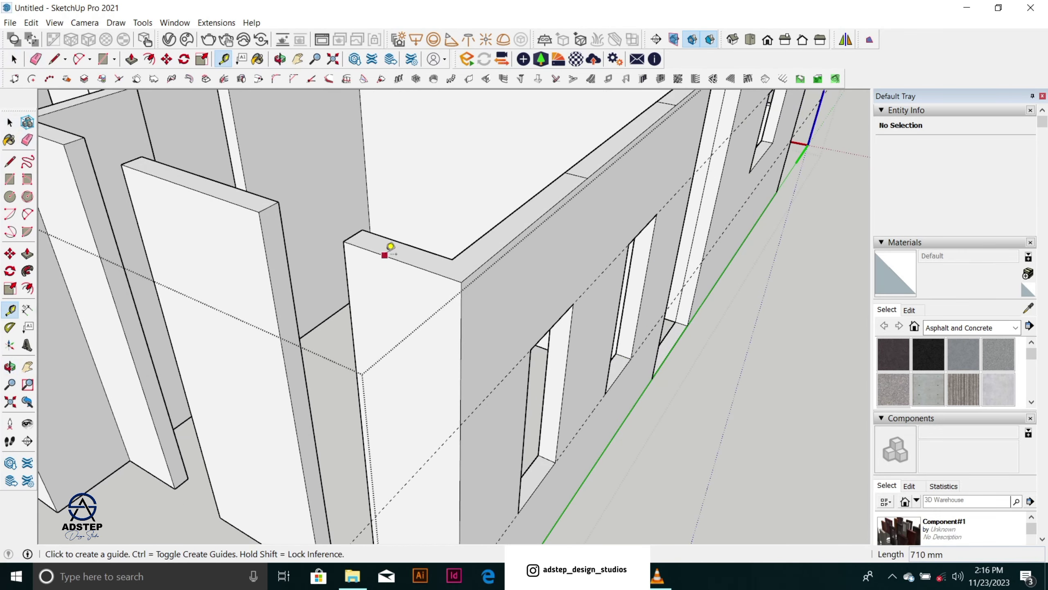
click(386, 255)
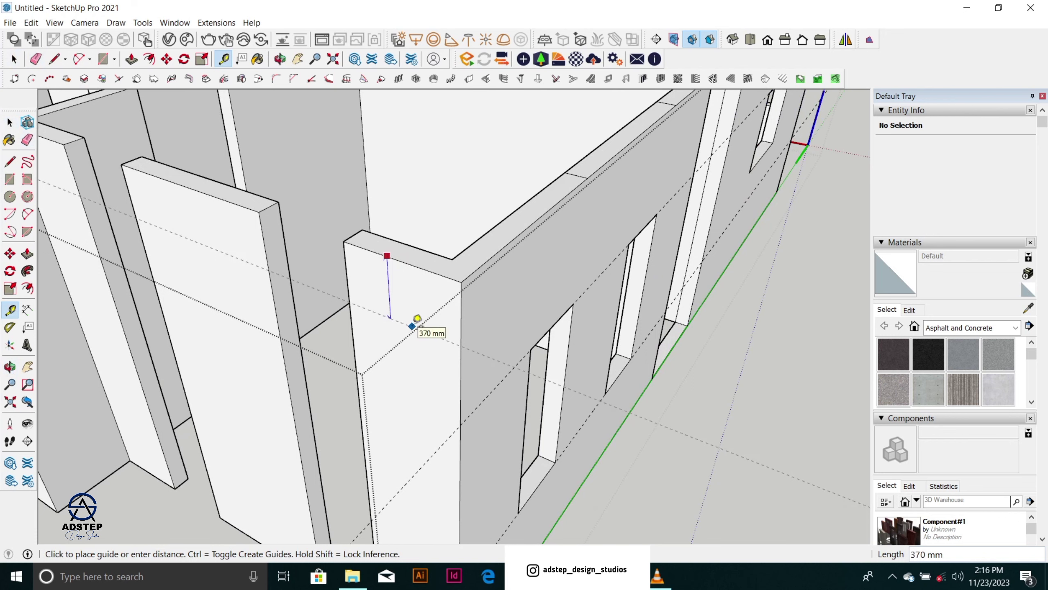
text(900)
key(Return)
Step: Place a guide 900 mm above the bottom edge of the same side-wall corner segment
scroll(468, 252, down, 3)
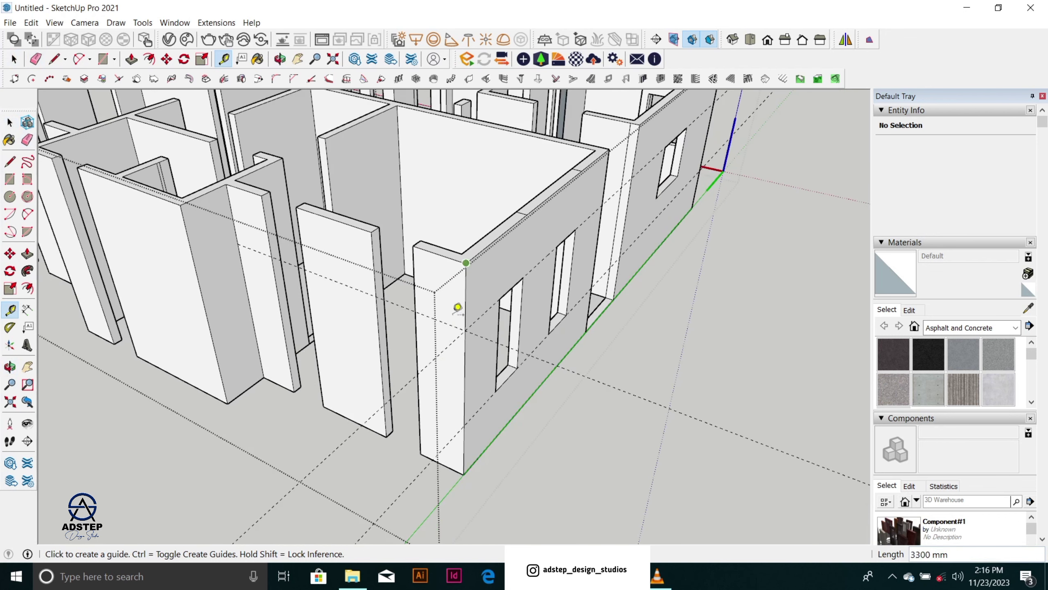
scroll(444, 456, up, 4)
click(450, 474)
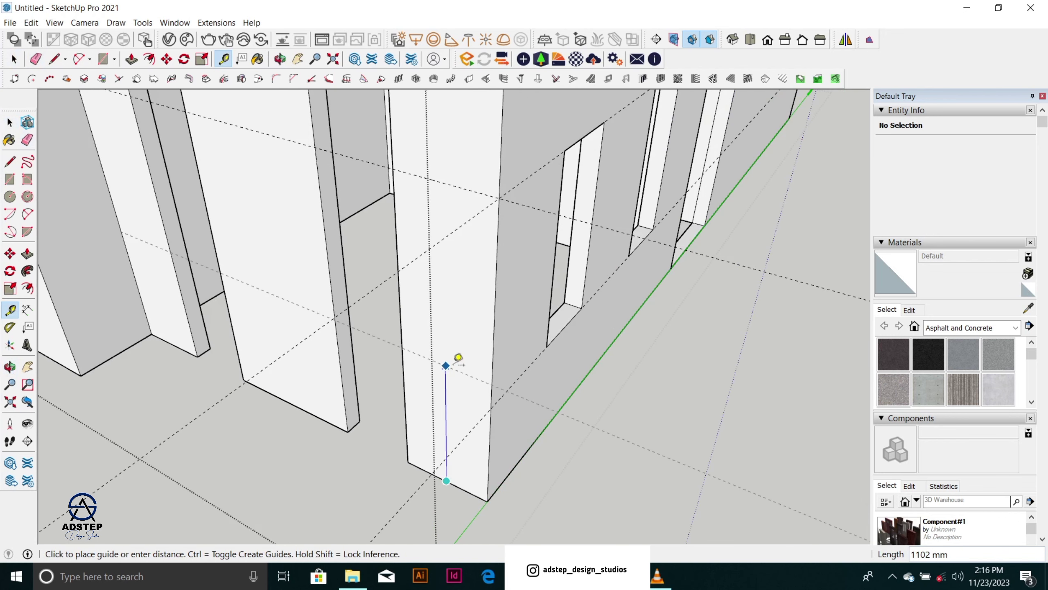
text(900)
key(Return)
scroll(492, 349, down, 4)
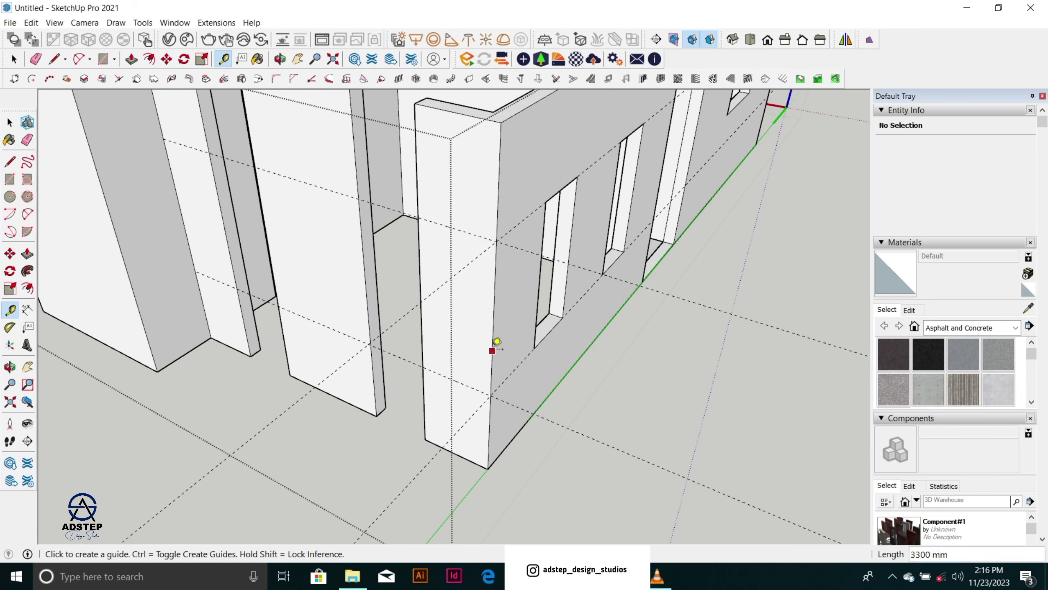
Step: Draw a line across the end face of the side wall's middle segment, facing the corner, at the upper guide level
key(space)
scroll(388, 256, up, 3)
scroll(416, 246, up, 1)
key(l)
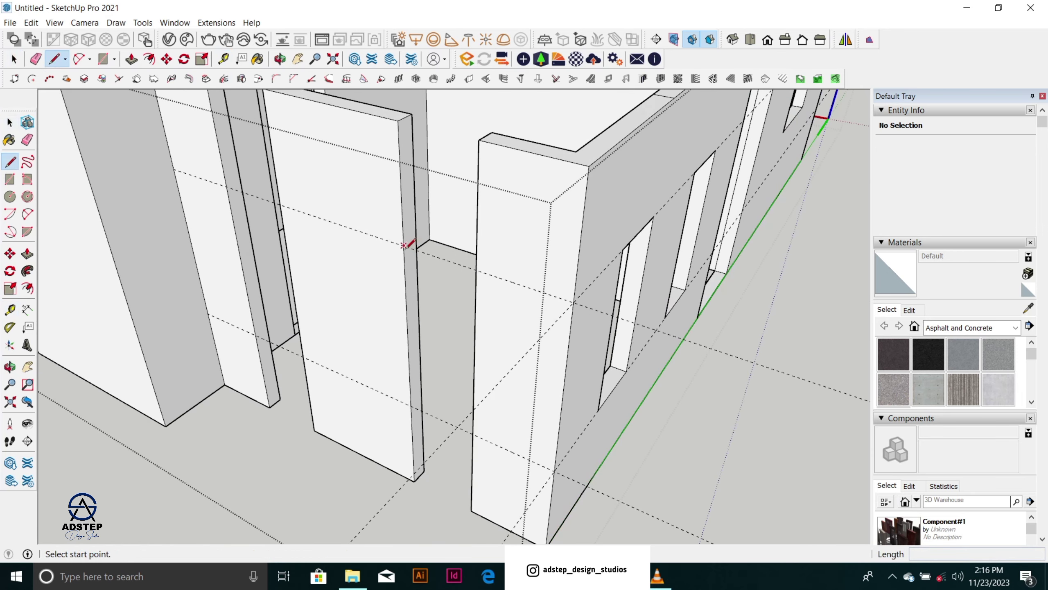
click(405, 245)
click(418, 229)
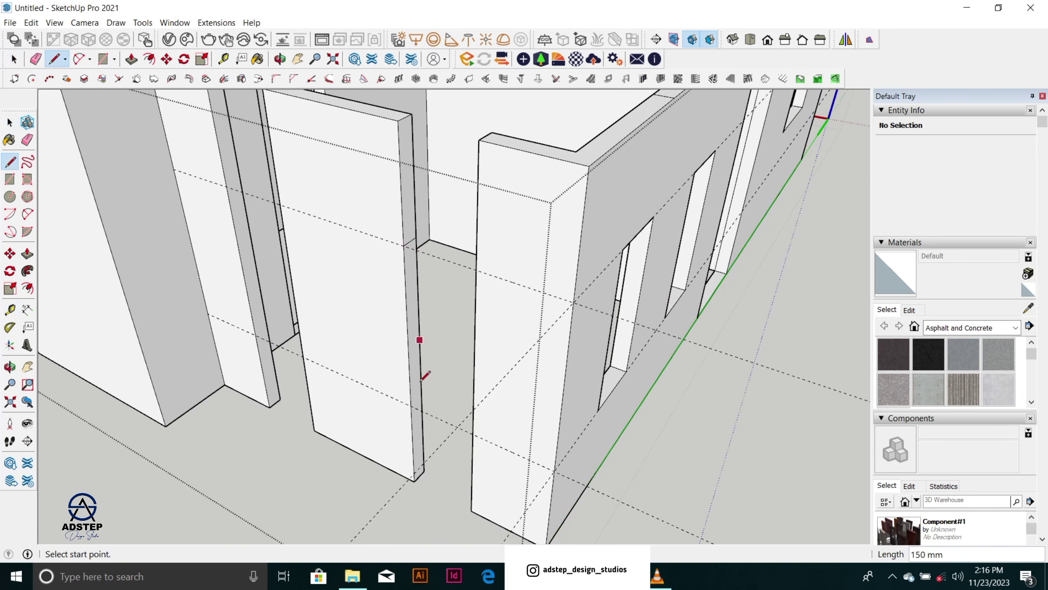
Step: Draw a line across the same end face of the side wall's middle segment at the lower guide level
click(411, 405)
key(space)
scroll(420, 431, up, 2)
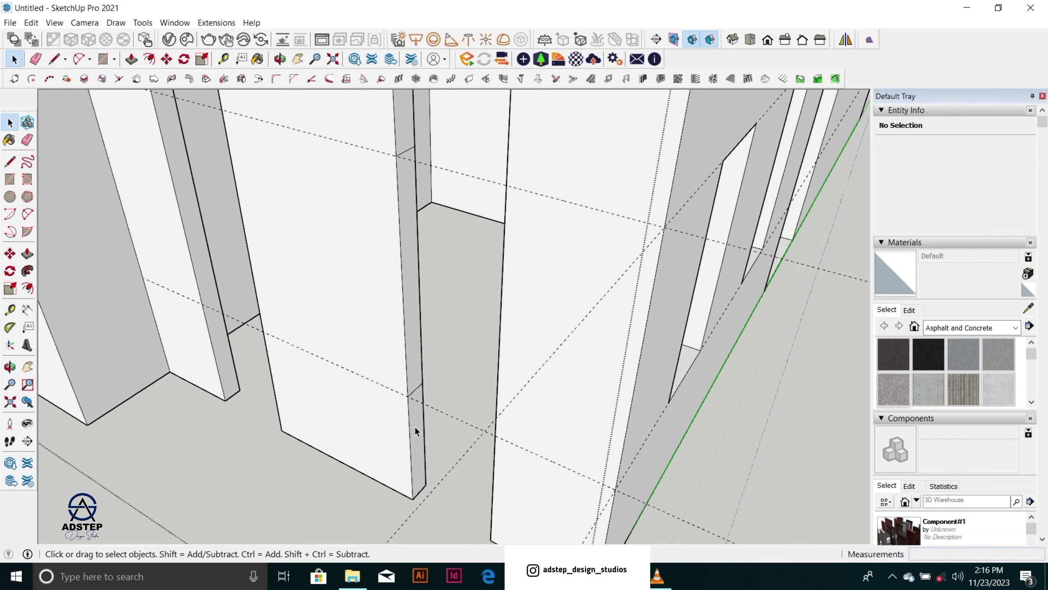
key(l)
click(408, 396)
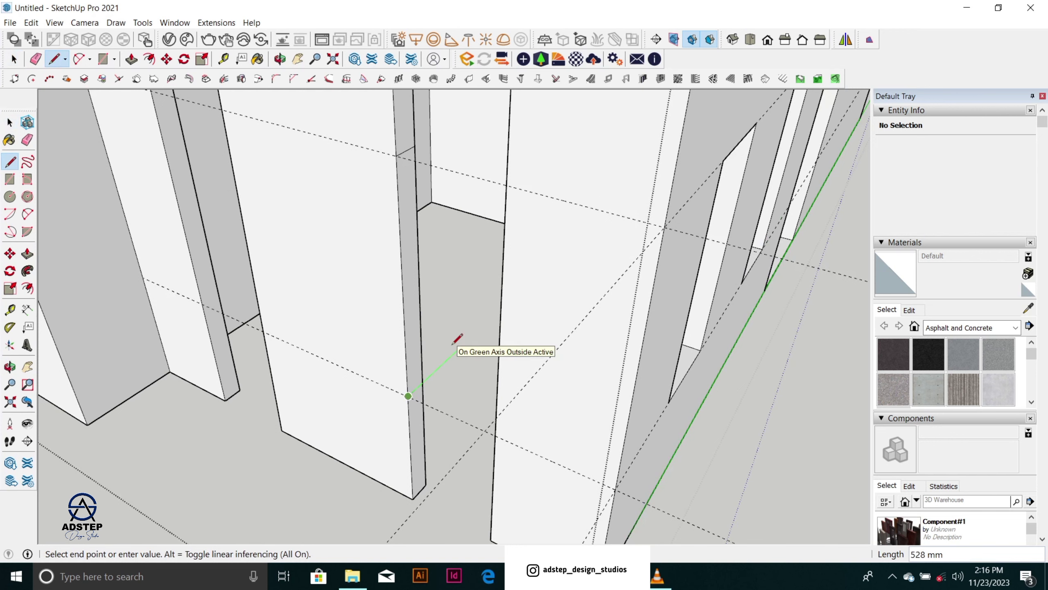
scroll(457, 339, down, 2)
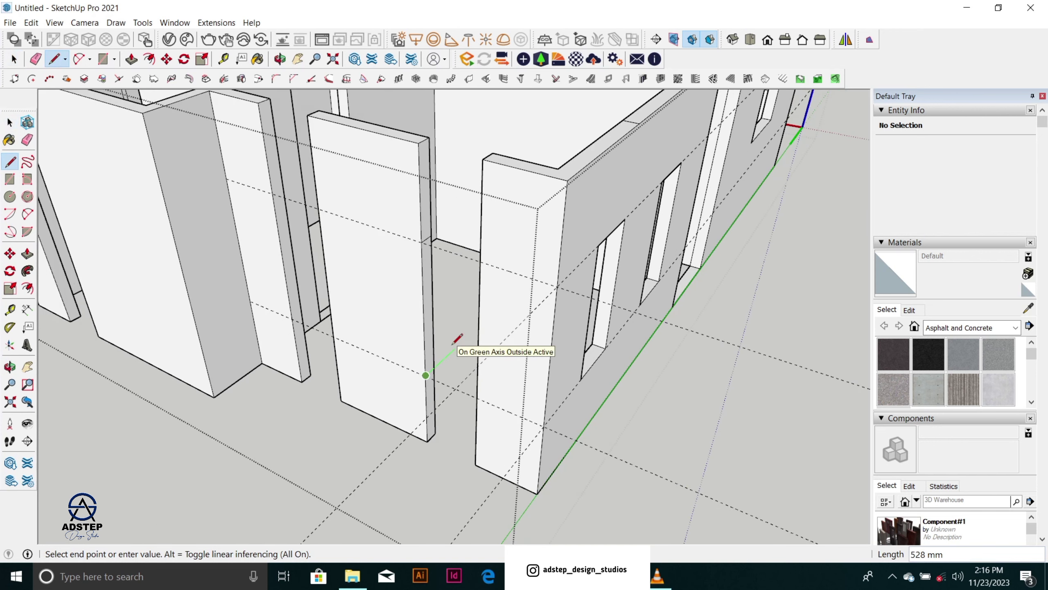
key(space)
key(p)
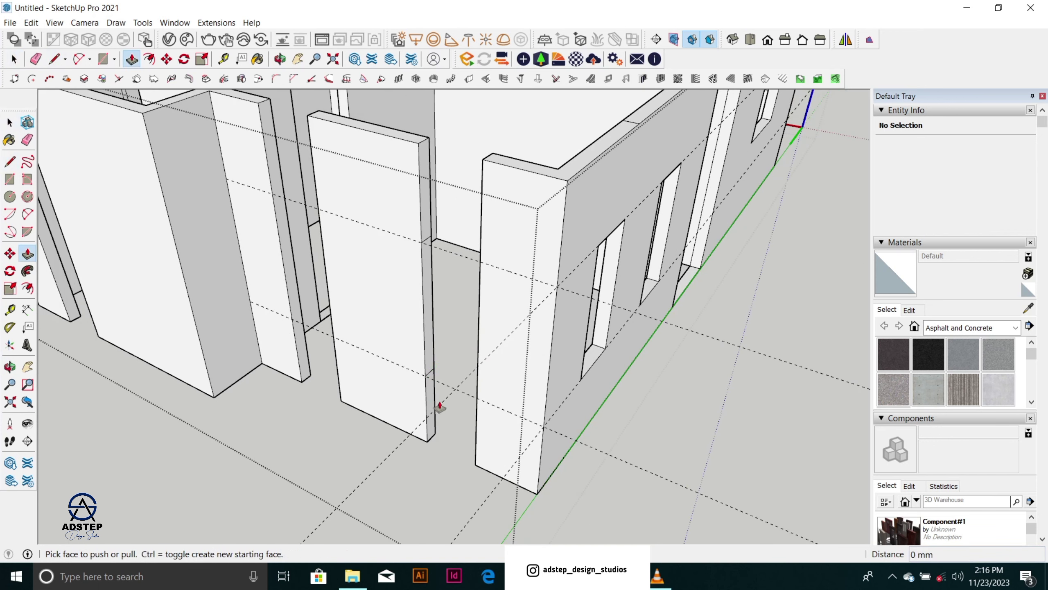
click(434, 408)
click(478, 367)
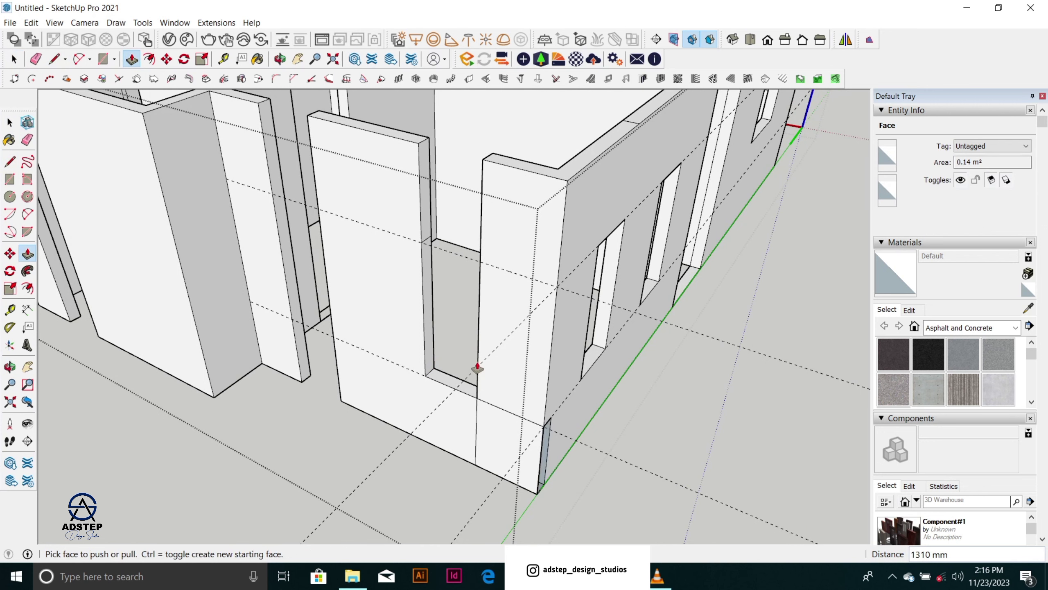
key(ctrl+z)
Step: Extrude the lower section of the side wall segment's end face 600 mm to the corner segment, forming a sill wall
click(435, 405)
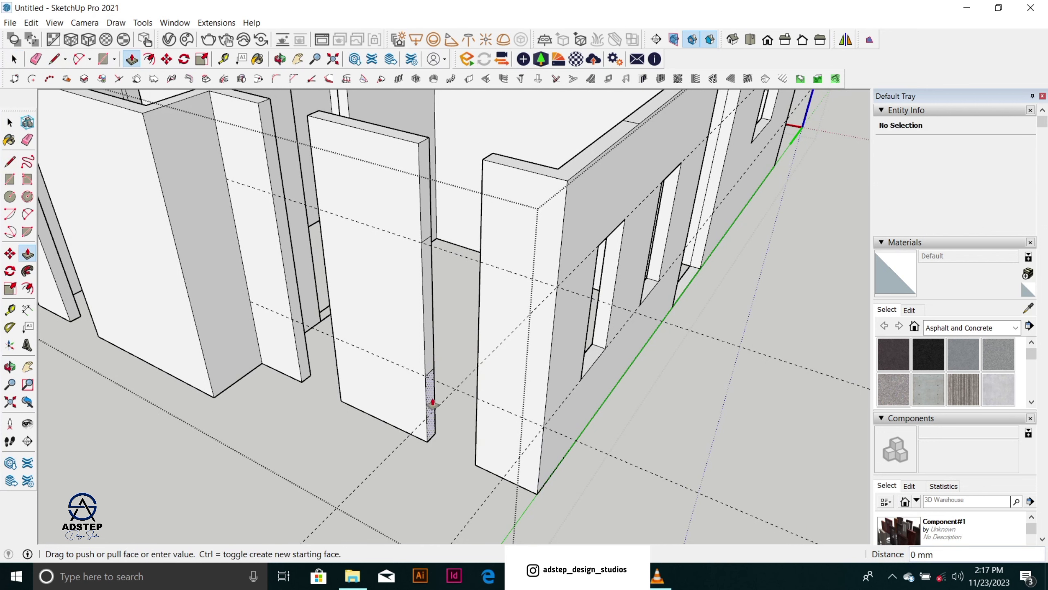
click(477, 335)
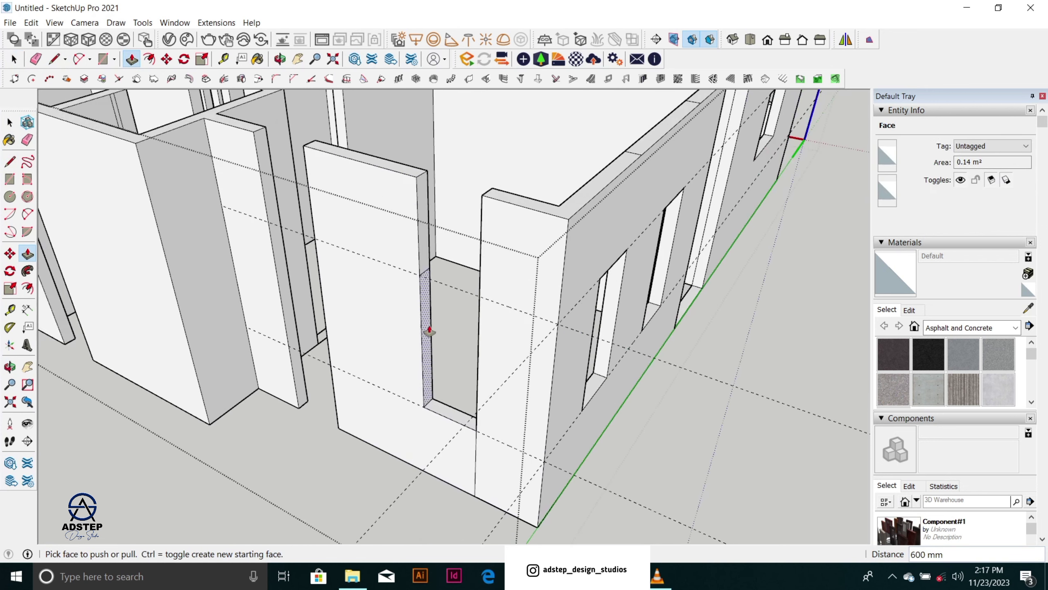
key(l)
click(421, 329)
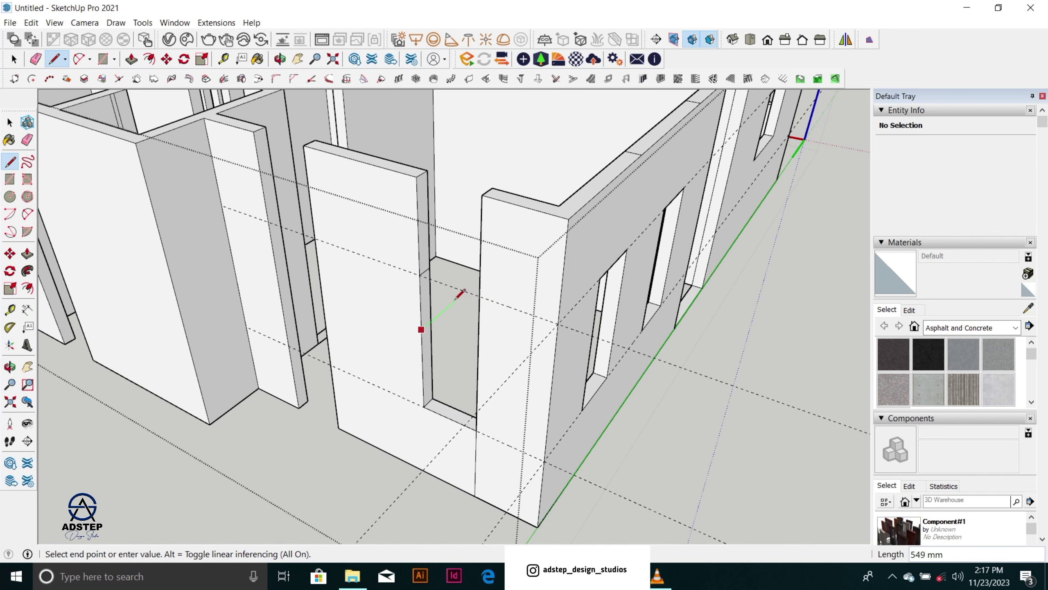
scroll(457, 298, up, 2)
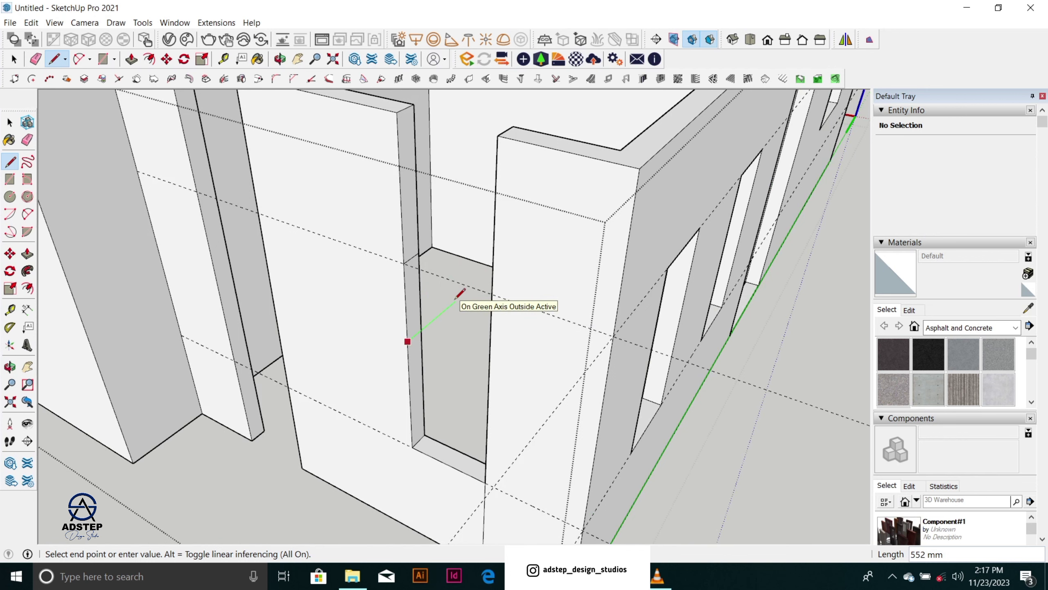
scroll(460, 294, down, 3)
key(space)
Step: Extrude the upper section of the same end face 600 mm to the corner segment, forming a lintel
key(p)
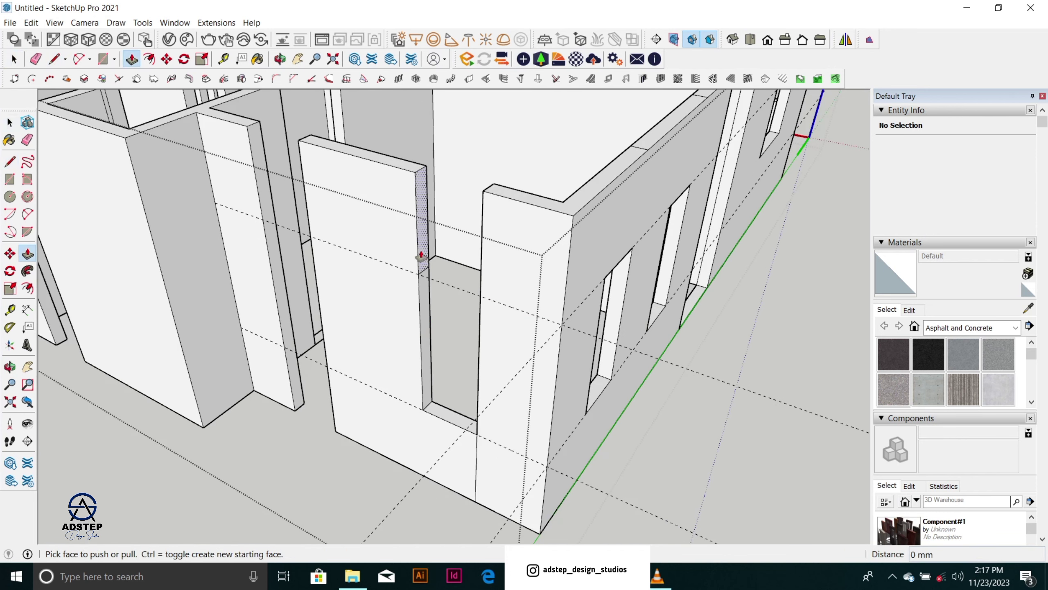
click(421, 252)
click(479, 197)
scroll(503, 302, down, 3)
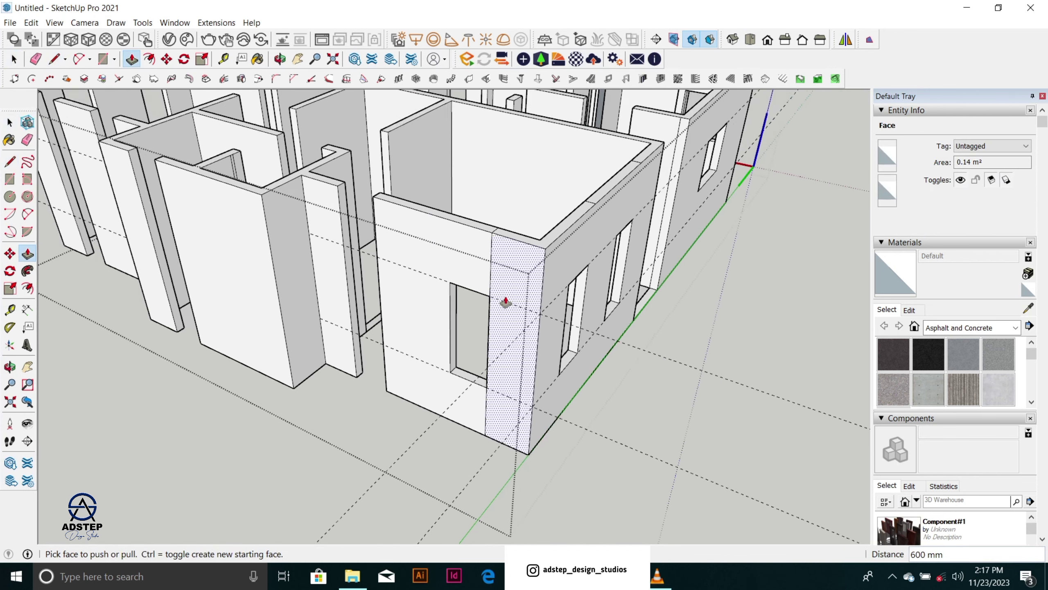
Step: Draw lines at the upper and lower guide levels across the end face of the short wall segment facing the side wall's next gap
middle_drag(507, 301, 652, 271)
scroll(372, 395, up, 5)
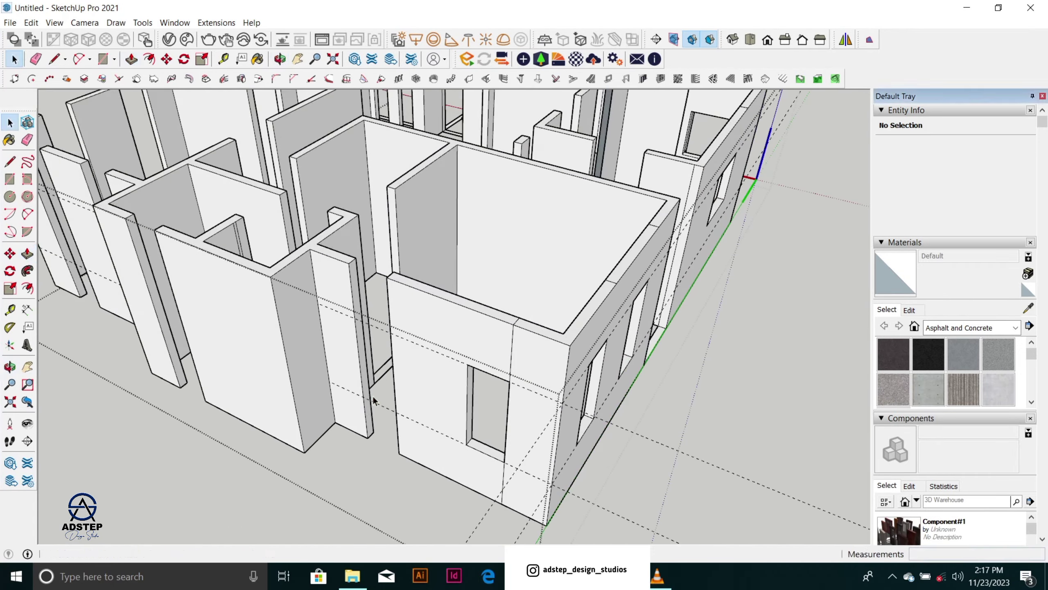
scroll(461, 305, down, 2)
key(space)
scroll(408, 376, up, 3)
scroll(408, 376, up, 4)
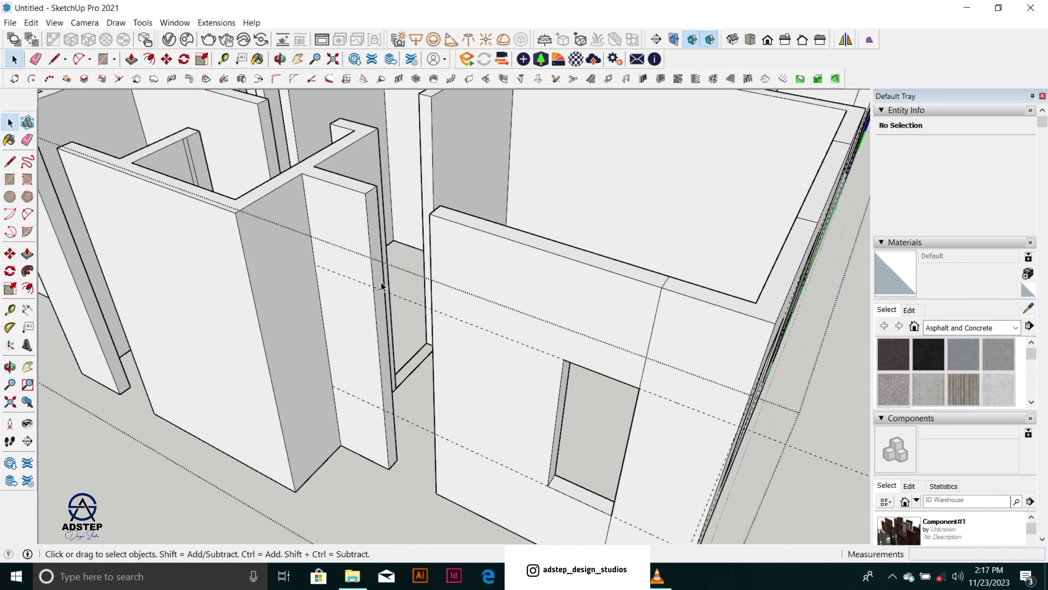
key(l)
click(372, 286)
click(393, 331)
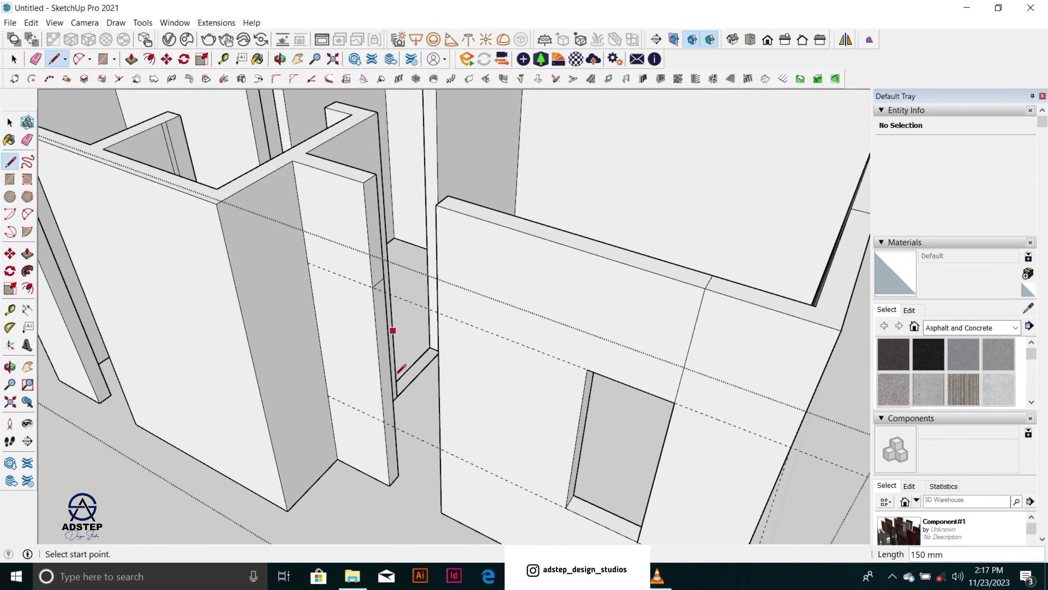
click(384, 421)
click(393, 403)
key(space)
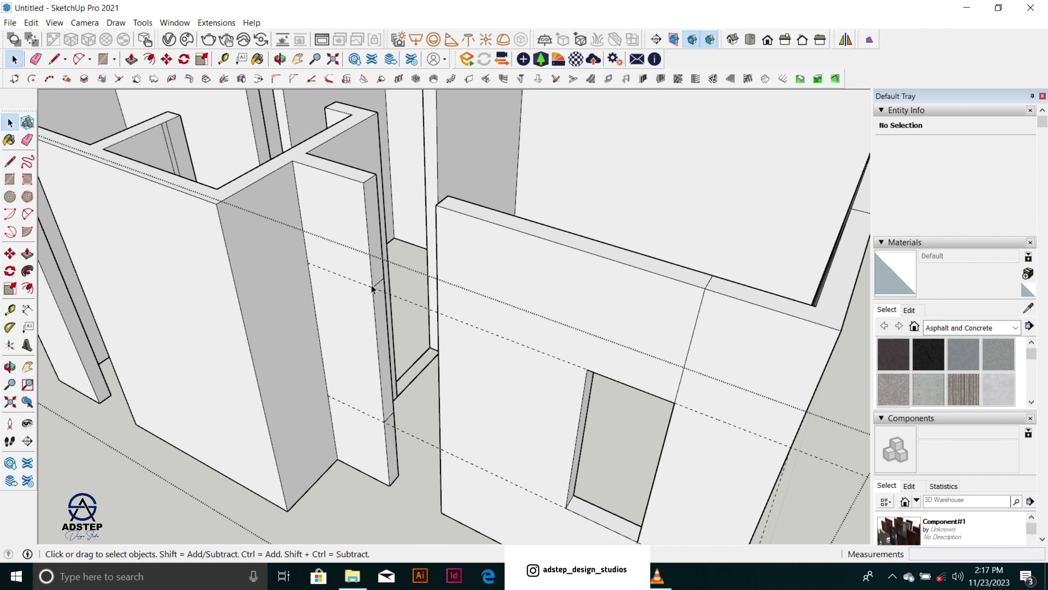
Step: Extrude the upper and lower sections of the short segment's end face 600 mm across the gap, forming a lintel and sill wall
key(p)
click(379, 271)
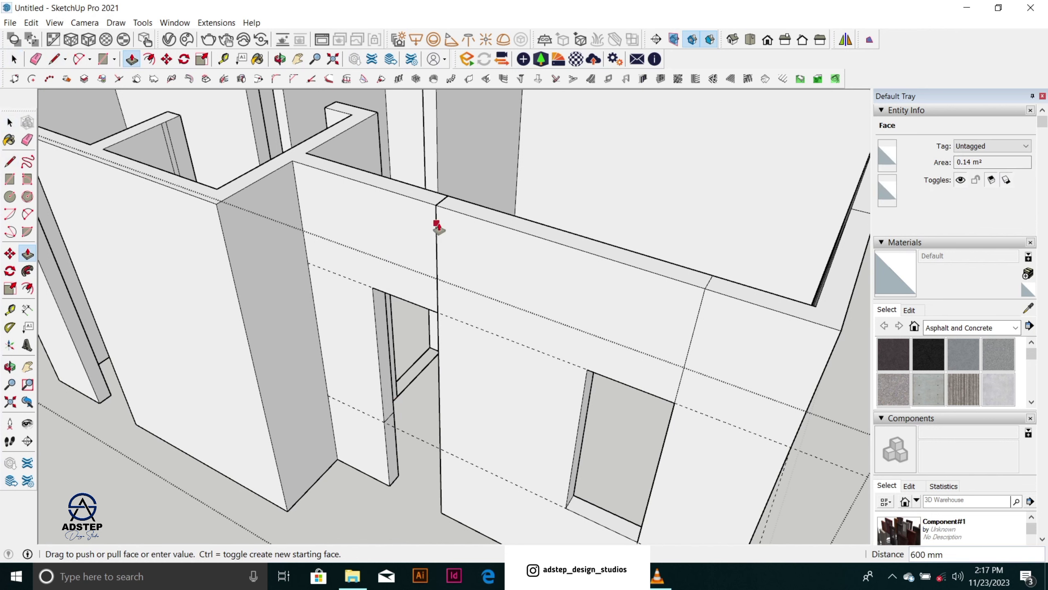
click(398, 450)
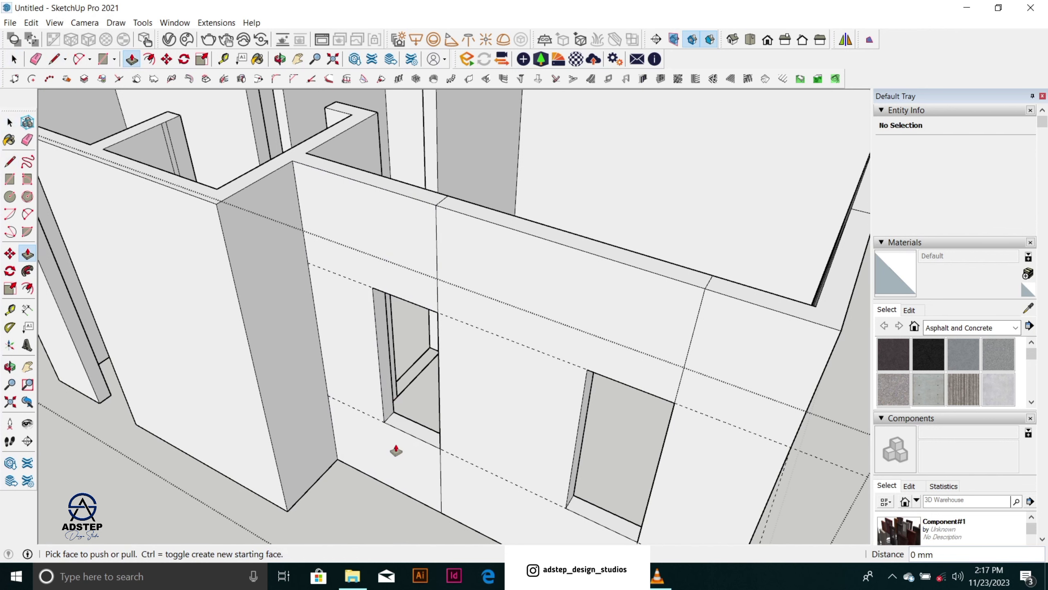
Step: Erase the vertical seam lines above and below both window openings on the side wall's outer face
key(e)
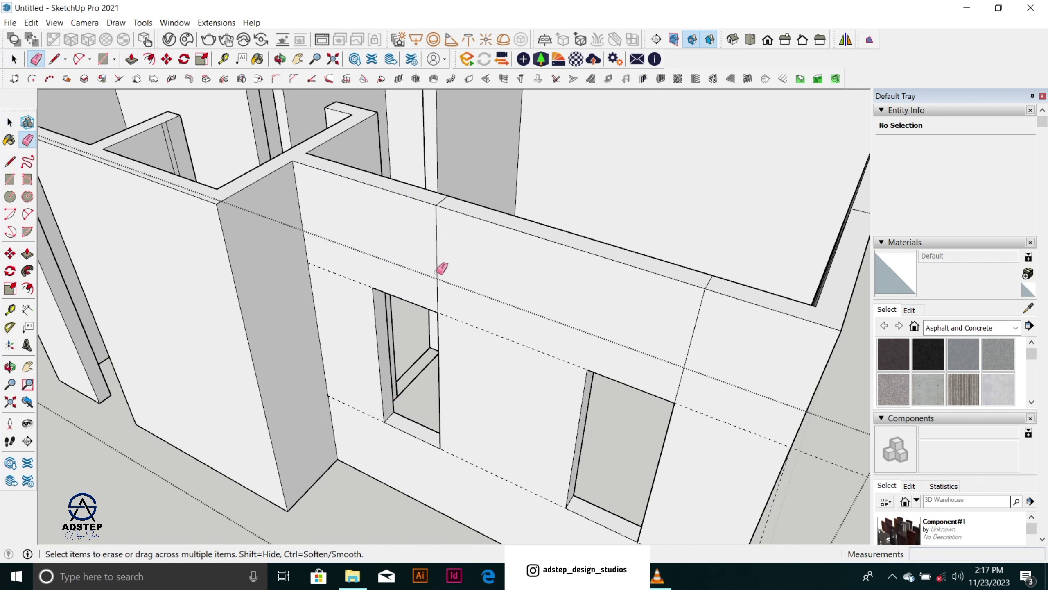
click(437, 273)
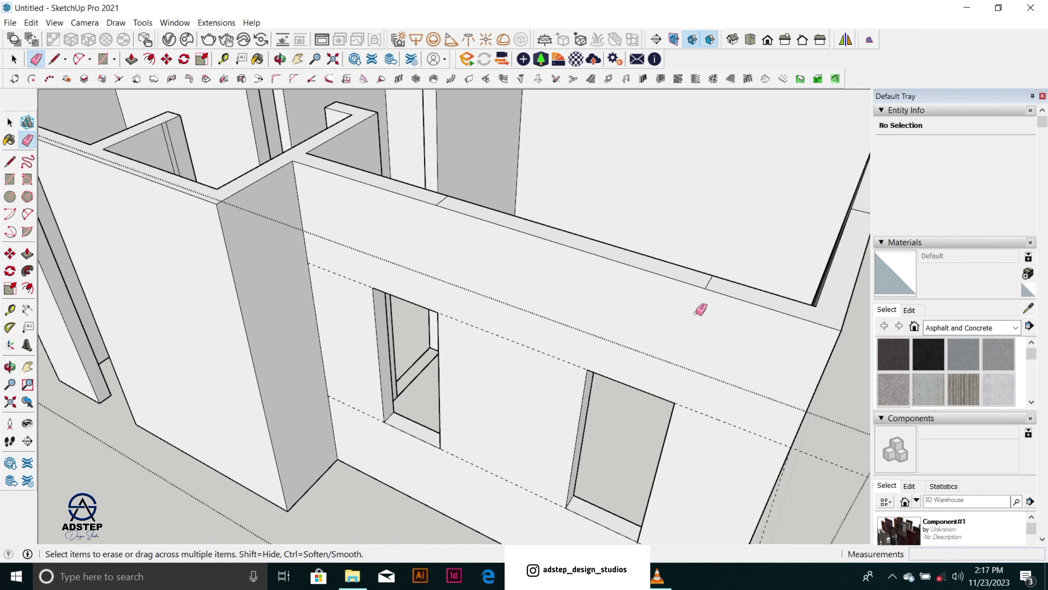
scroll(430, 208, down, 5)
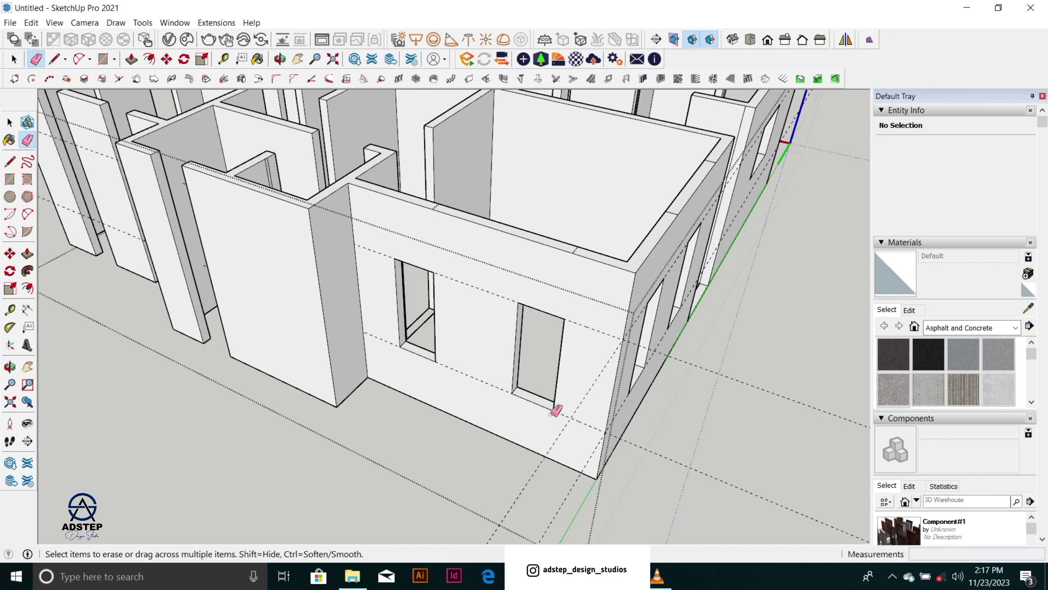
Step: Examine the inner rooms' wall ends and the openings around the window left to close beside the finished walls
scroll(552, 412, down, 6)
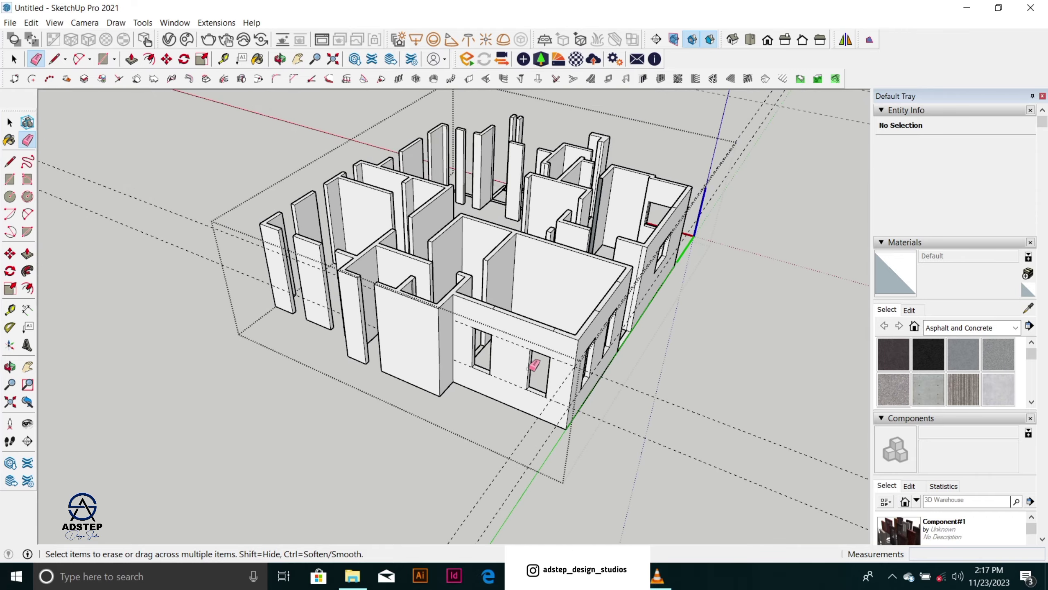
scroll(455, 216, up, 5)
middle_drag(432, 298, 330, 462)
scroll(395, 392, up, 4)
middle_drag(405, 370, 104, 388)
middle_drag(462, 363, 172, 278)
scroll(354, 255, up, 2)
scroll(453, 357, down, 3)
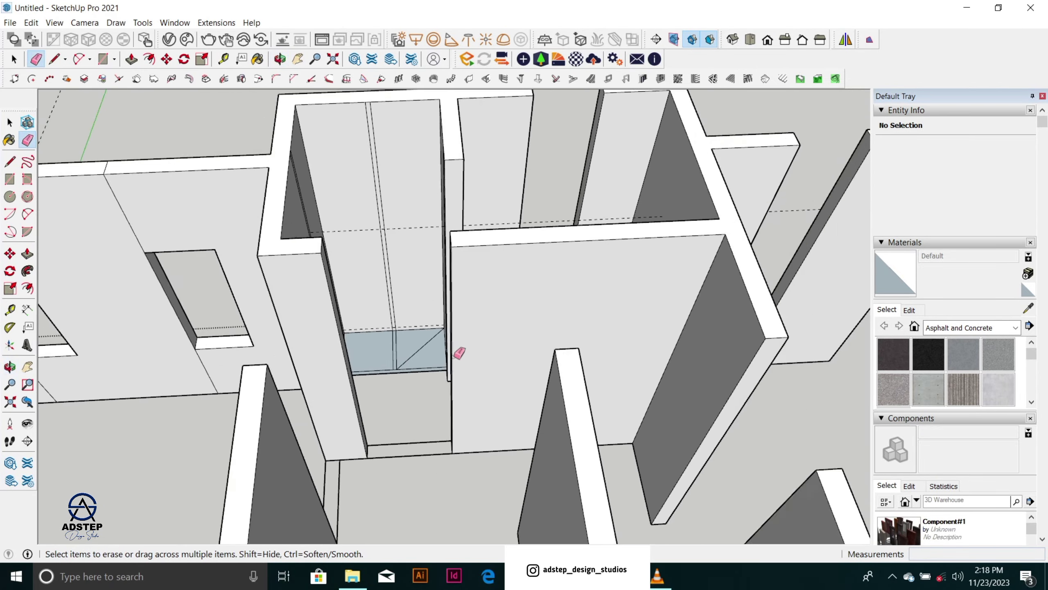
scroll(409, 346, up, 3)
scroll(277, 371, down, 2)
scroll(342, 337, up, 3)
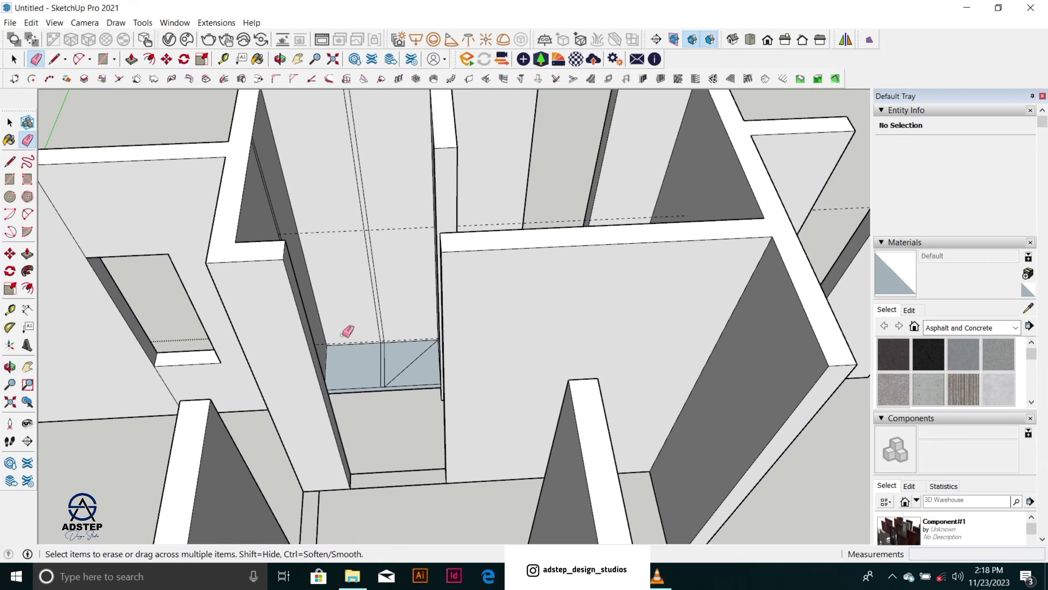
scroll(346, 421, down, 1)
scroll(351, 416, down, 3)
Step: Draw a 150 mm line across the top of the wall segment's open end to fill in its missing end face
mouse_move(413, 316)
middle_down()
mouse_move(101, 344)
mouse_move(335, 331)
mouse_move(345, 466)
mouse_move(367, 344)
mouse_move(477, 262)
middle_up()
scroll(482, 367, up, 2)
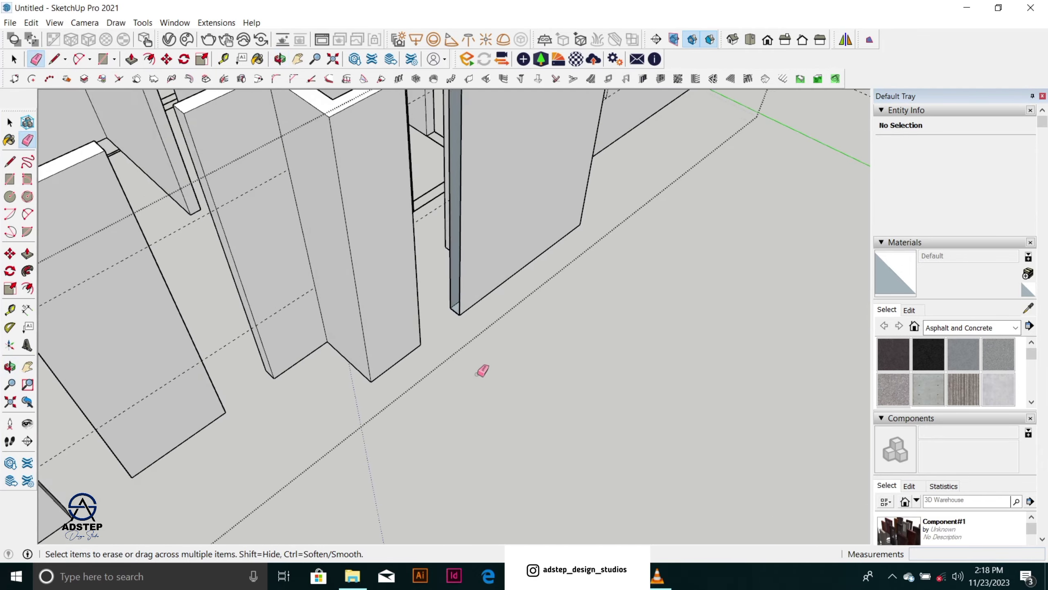
scroll(471, 163, up, 2)
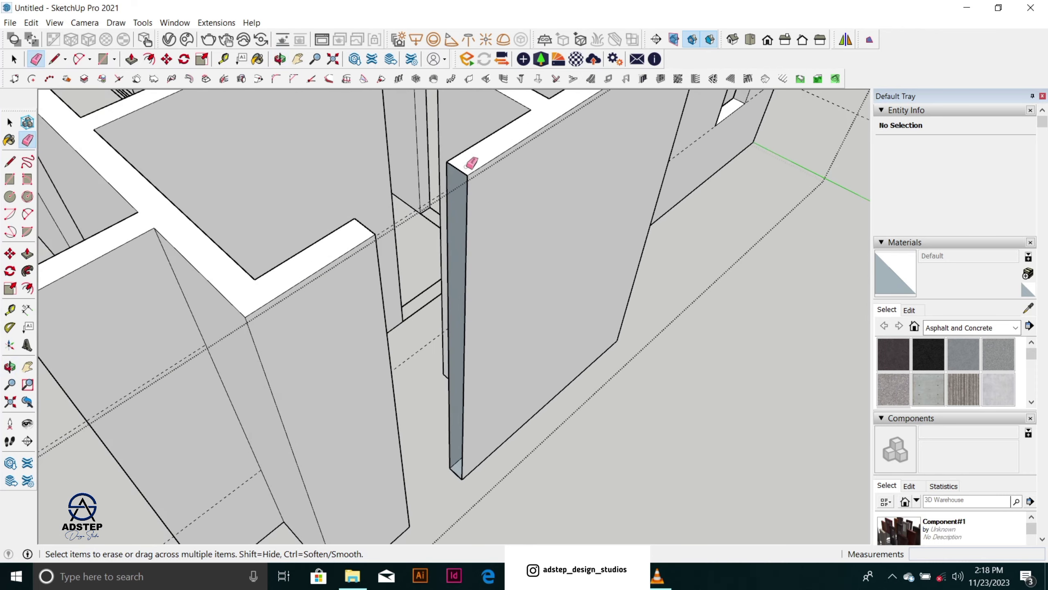
key(l)
click(447, 162)
click(467, 175)
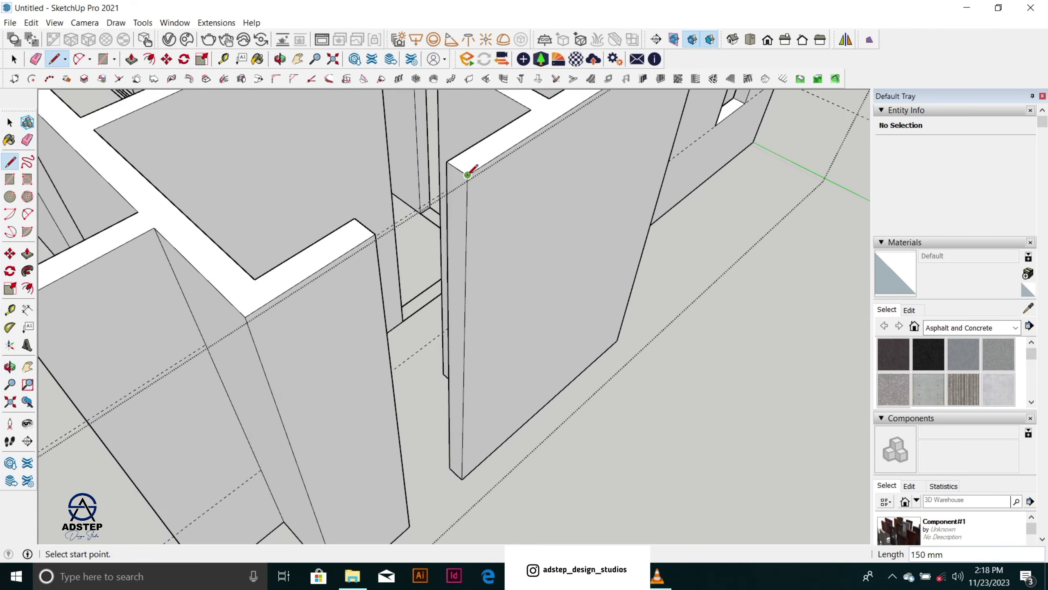
key(space)
Step: Place a horizontal guide below the wall segment's top edge and a second guide 600 mm beneath it
scroll(513, 322, down, 2)
middle_drag(515, 327, 475, 310)
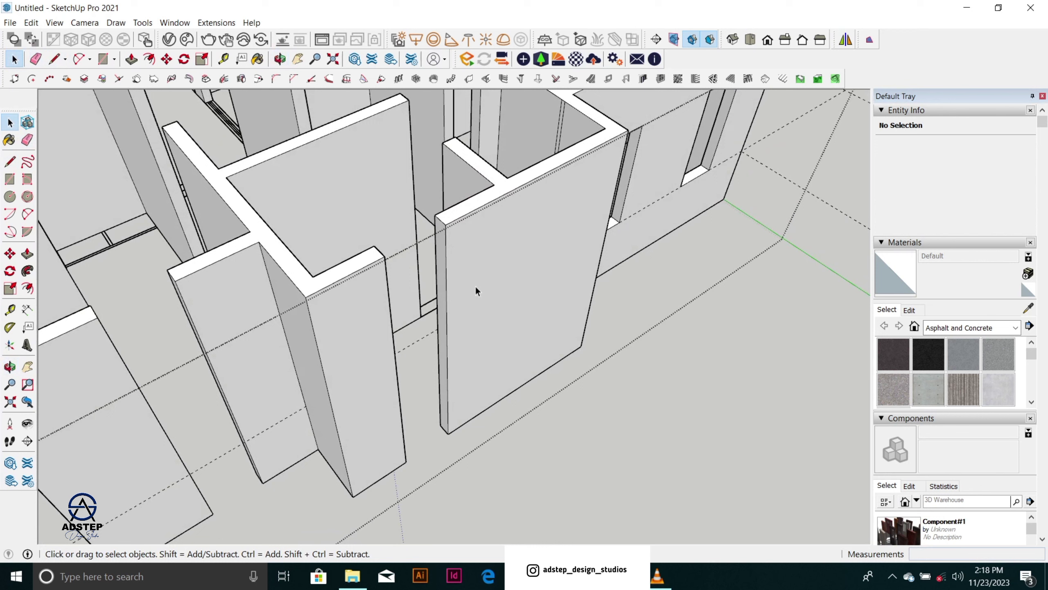
key(t)
click(489, 202)
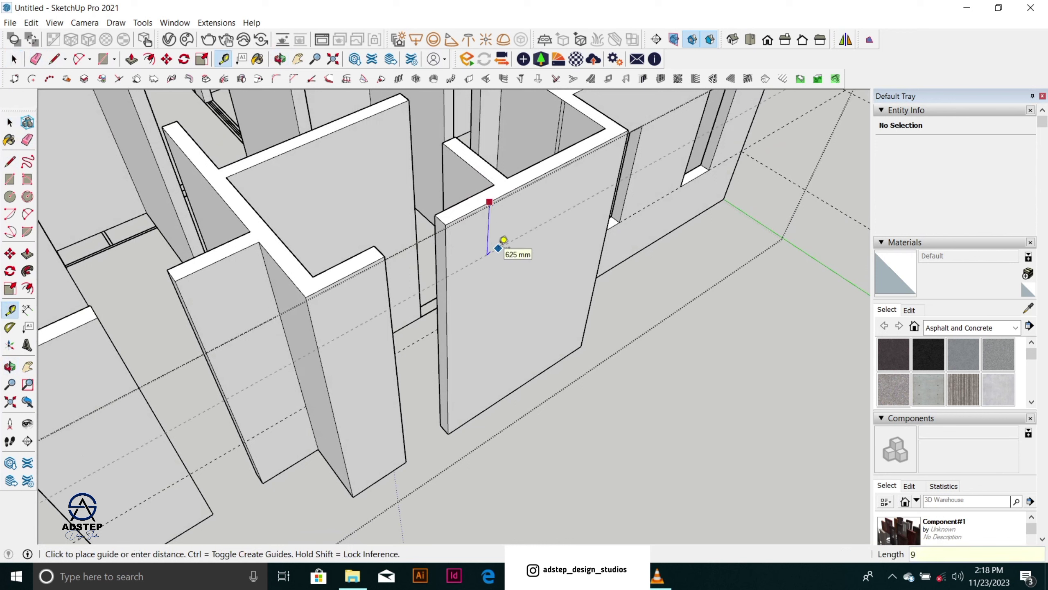
key(Return)
click(498, 269)
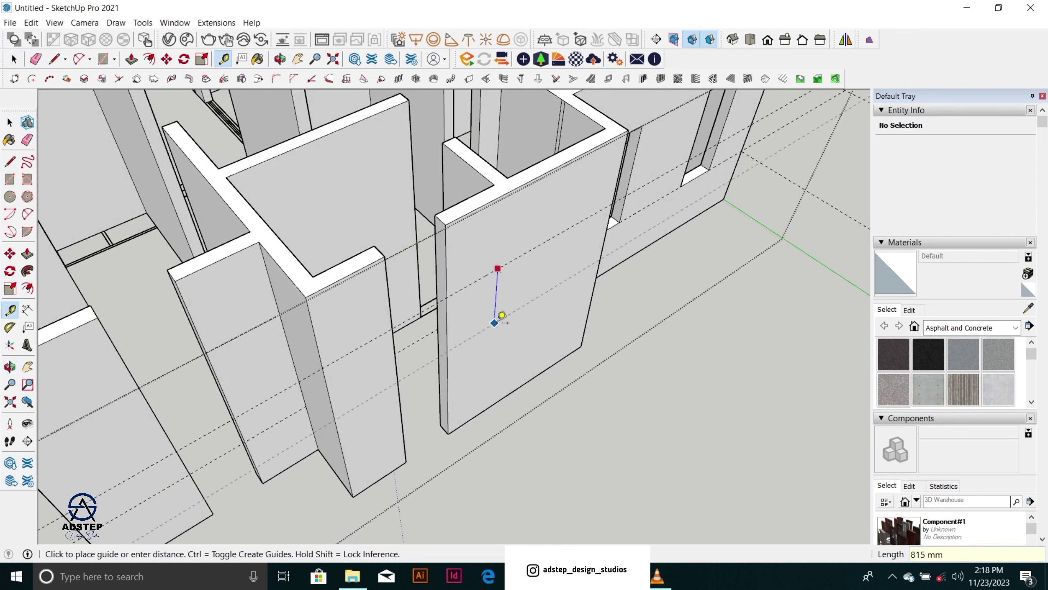
key(Return)
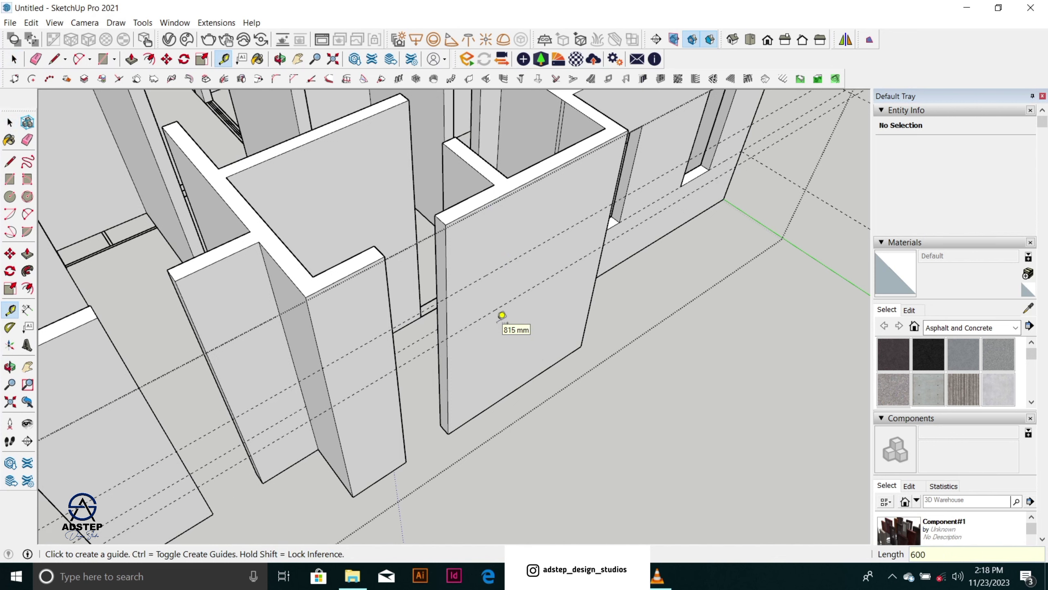
key(space)
Step: Draw 150 mm lines across the wall segment's end face at the upper and lower guide levels
scroll(456, 310, up, 4)
key(l)
click(447, 293)
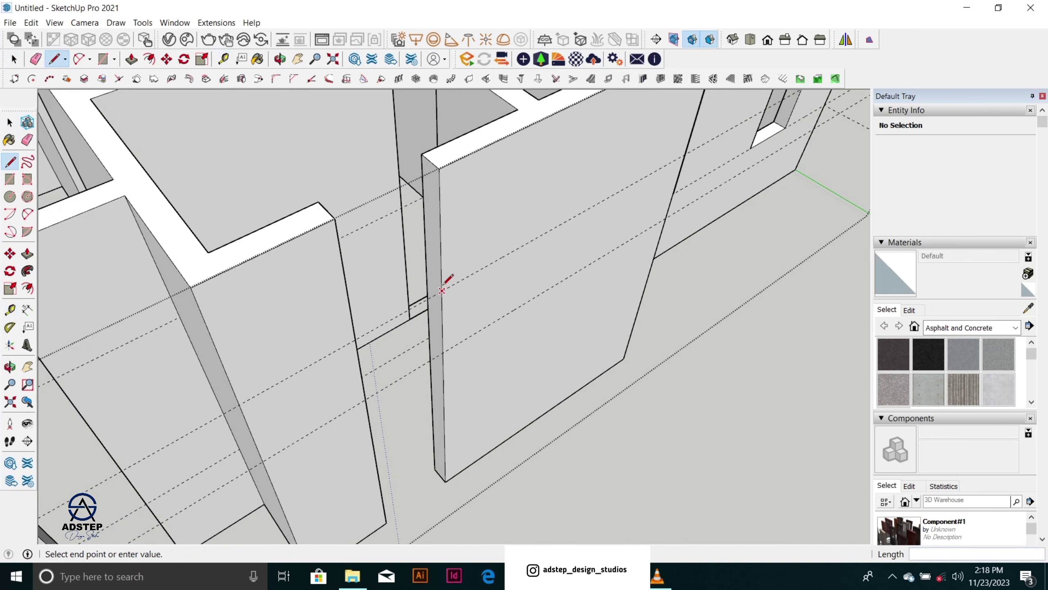
click(427, 277)
click(443, 351)
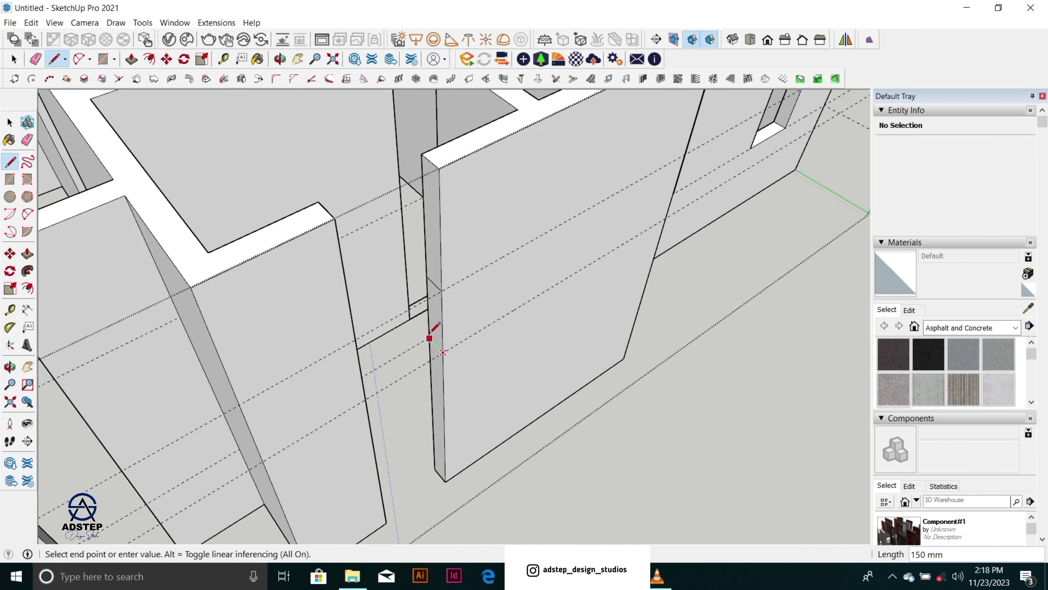
click(429, 339)
key(space)
Step: Extrude the upper and lower sections of the end face 600 mm across the gap, forming a lintel and sill wall
click(429, 266)
key(p)
click(430, 269)
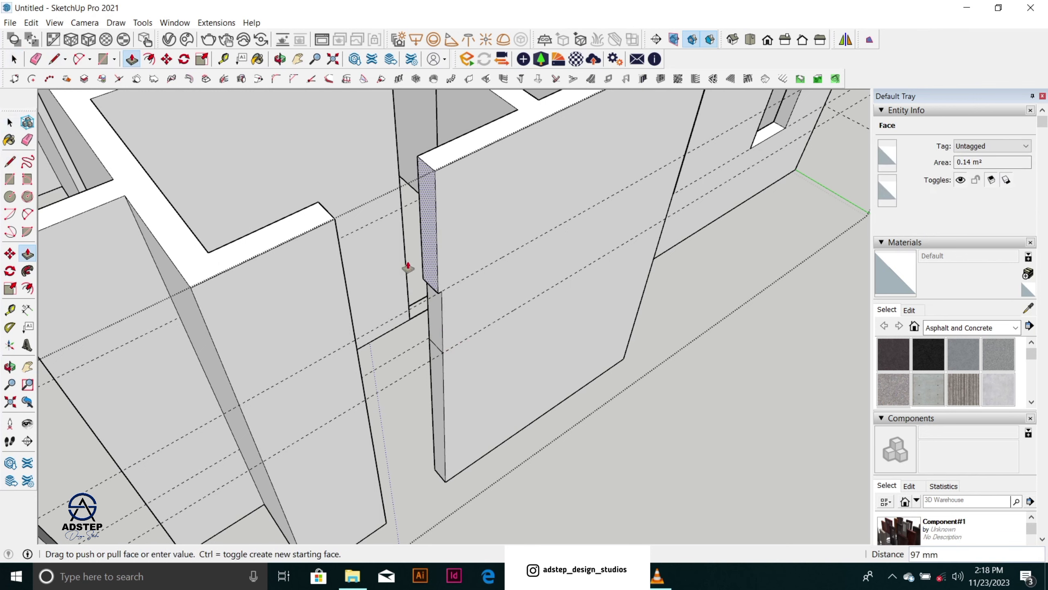
click(335, 223)
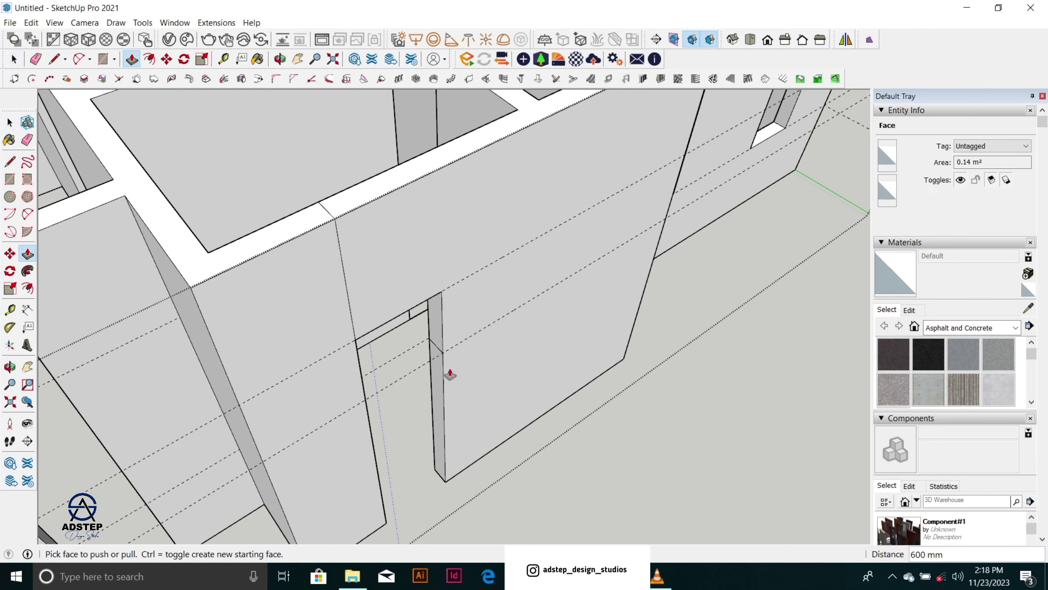
double_click(439, 406)
Step: Erase the vertical seam lines above and below the small window opening on the wall's outer face
scroll(544, 271, down, 3)
scroll(544, 272, down, 1)
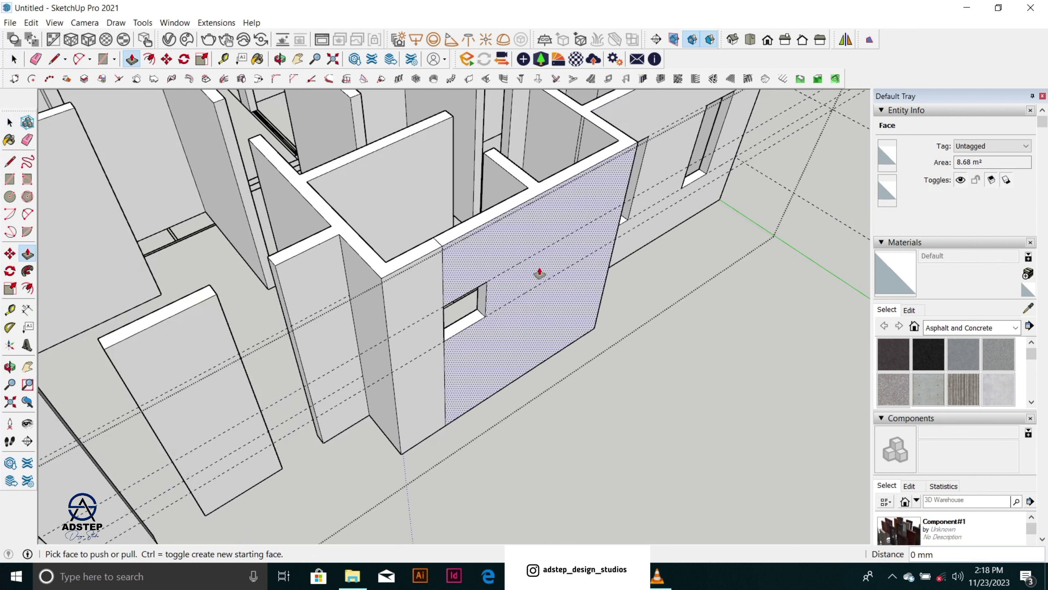
key(e)
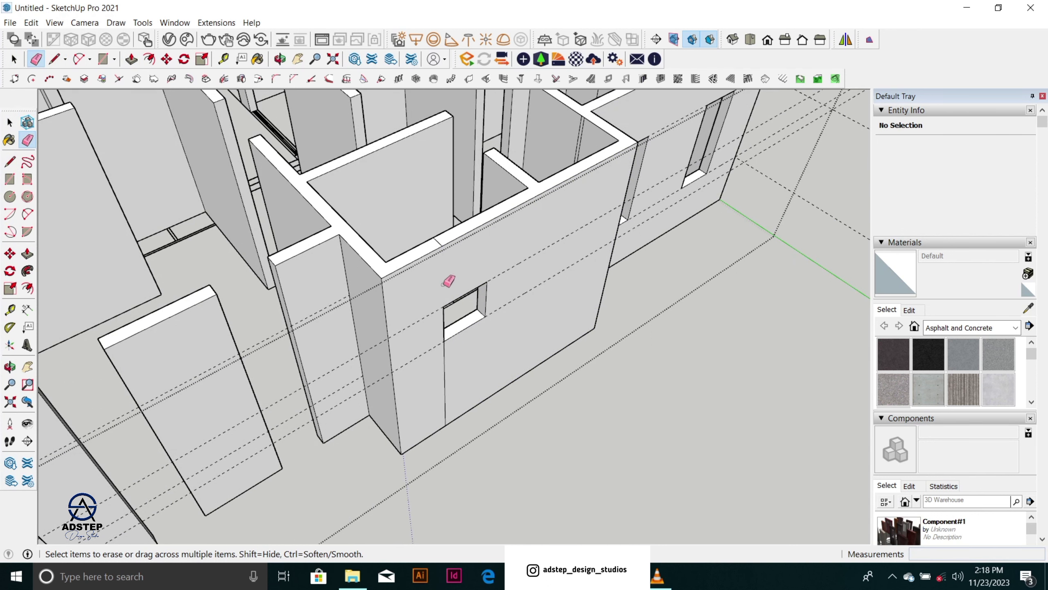
click(444, 358)
Step: Examine the remaining gaps between the wall segments around the corner from the small window
scroll(540, 283, down, 5)
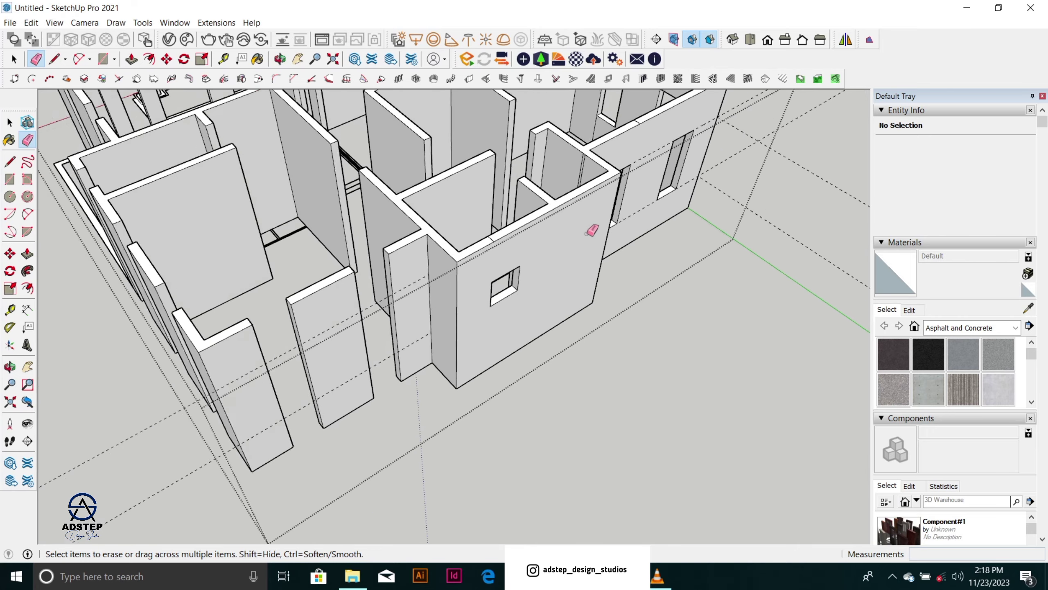
middle_drag(561, 260, 624, 234)
scroll(505, 235, up, 4)
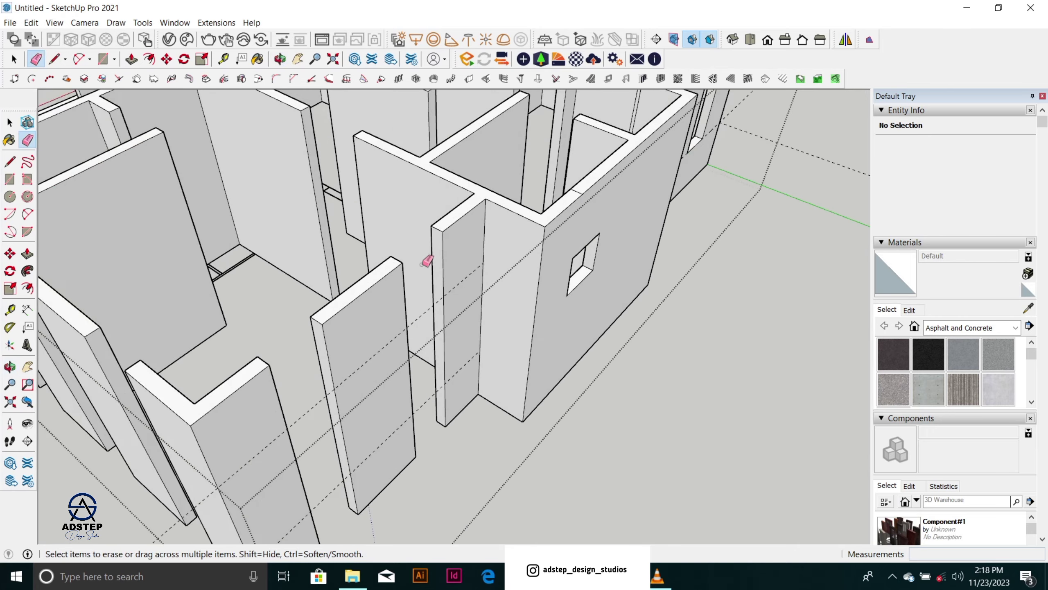
scroll(506, 269, down, 1)
scroll(454, 265, up, 1)
scroll(561, 313, down, 3)
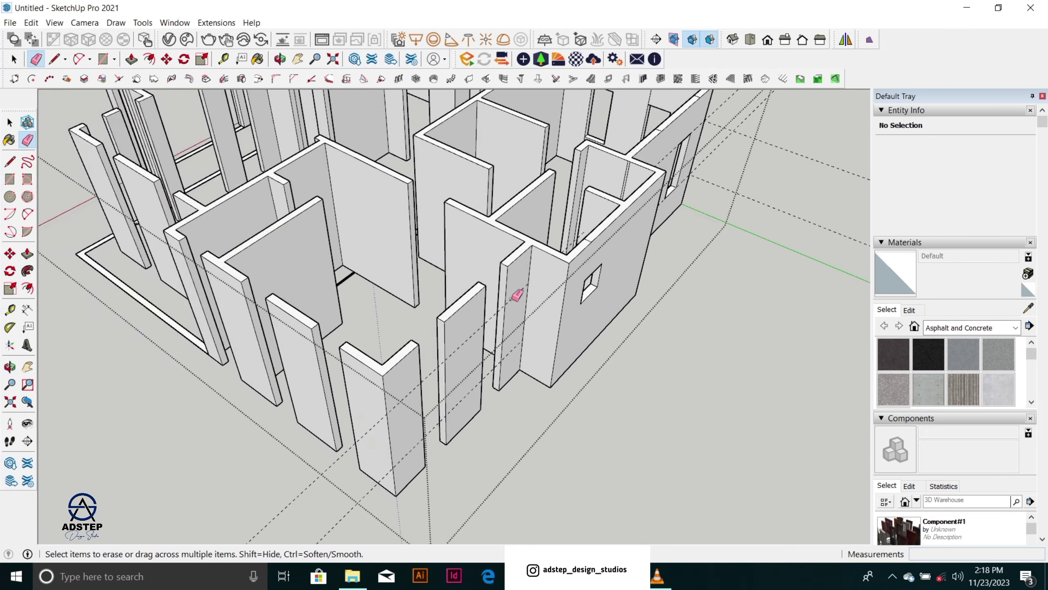
scroll(501, 307, up, 1)
mouse_move(501, 306)
middle_down()
mouse_move(551, 277)
mouse_move(533, 251)
mouse_move(461, 314)
mouse_move(457, 288)
mouse_move(470, 342)
mouse_move(382, 262)
mouse_move(416, 296)
middle_up()
scroll(534, 252, up, 1)
scroll(533, 251, down, 1)
scroll(471, 342, down, 2)
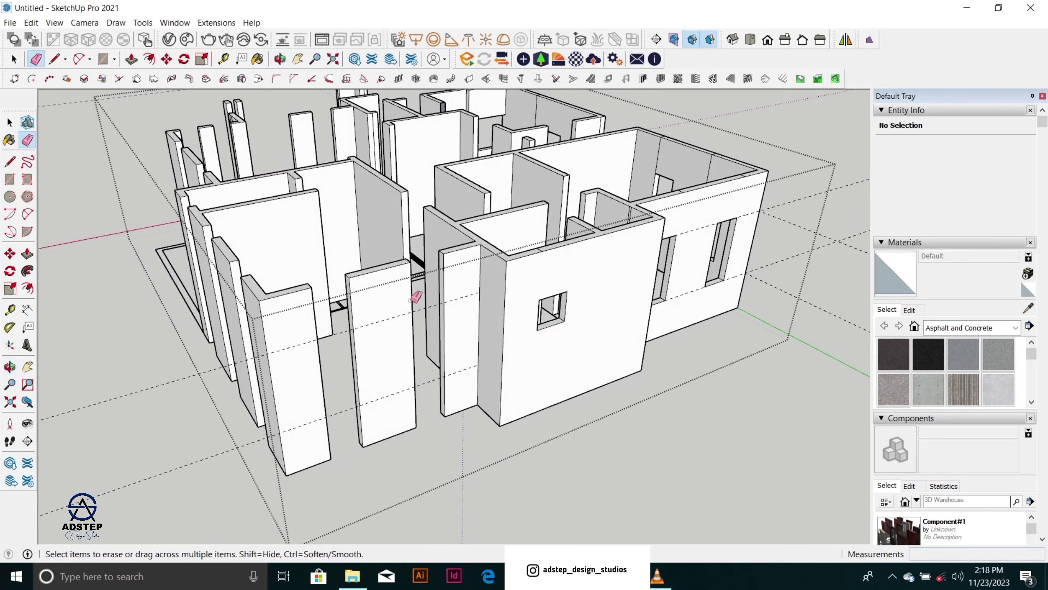
Step: Draw a line at the upper guide level across the end face of the narrow wall segment beyond the corner
scroll(416, 296, up, 1)
middle_drag(384, 330, 526, 316)
scroll(477, 282, up, 3)
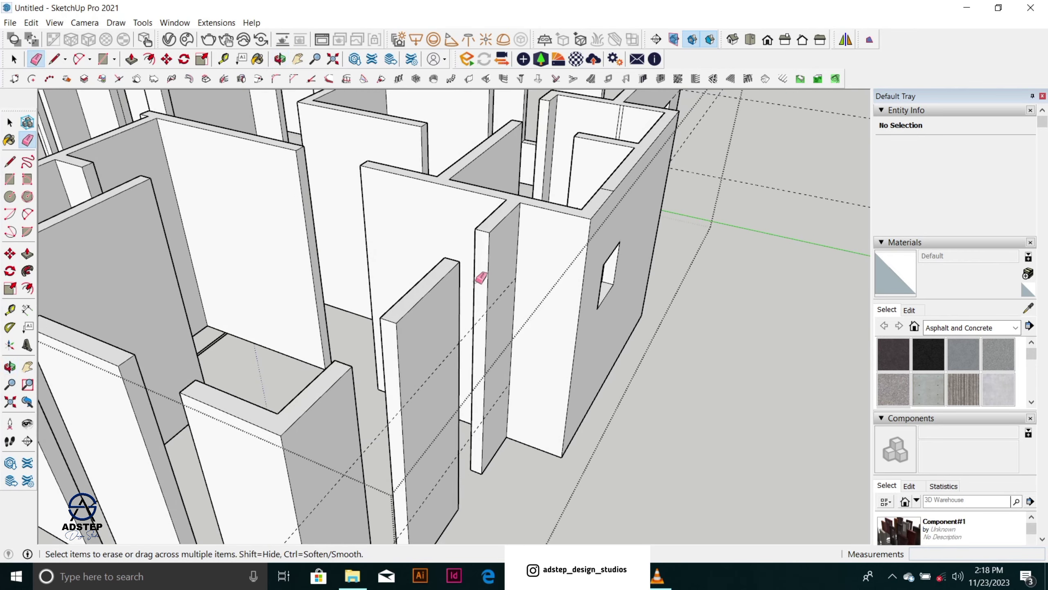
key(l)
scroll(484, 287, up, 2)
click(490, 319)
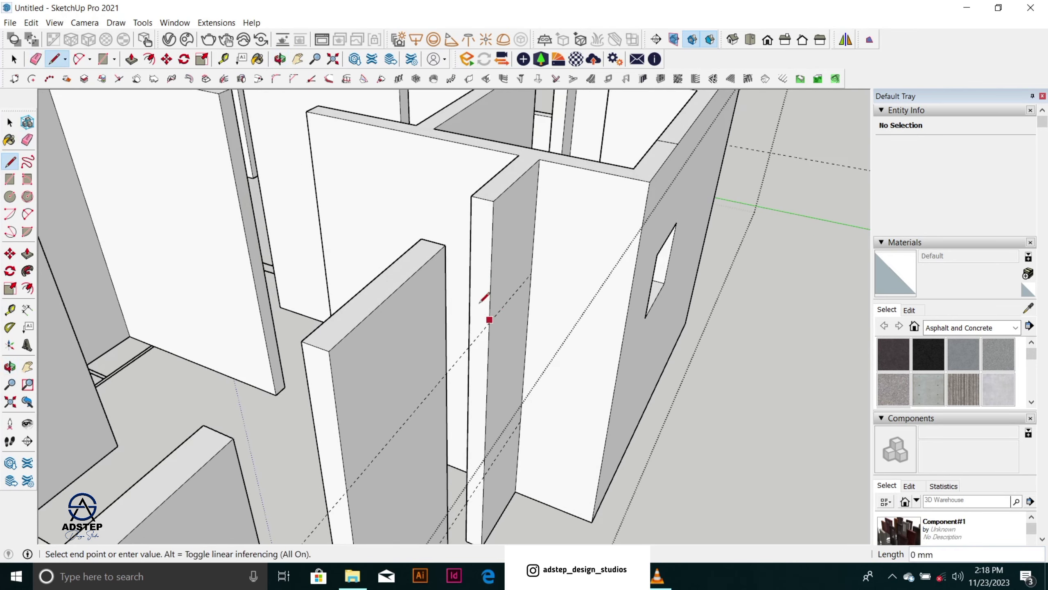
click(470, 314)
key(space)
Step: Extrude the upper section of the narrow segment's end face 600 mm to the neighbouring wall segment, forming a lintel
click(480, 293)
key(p)
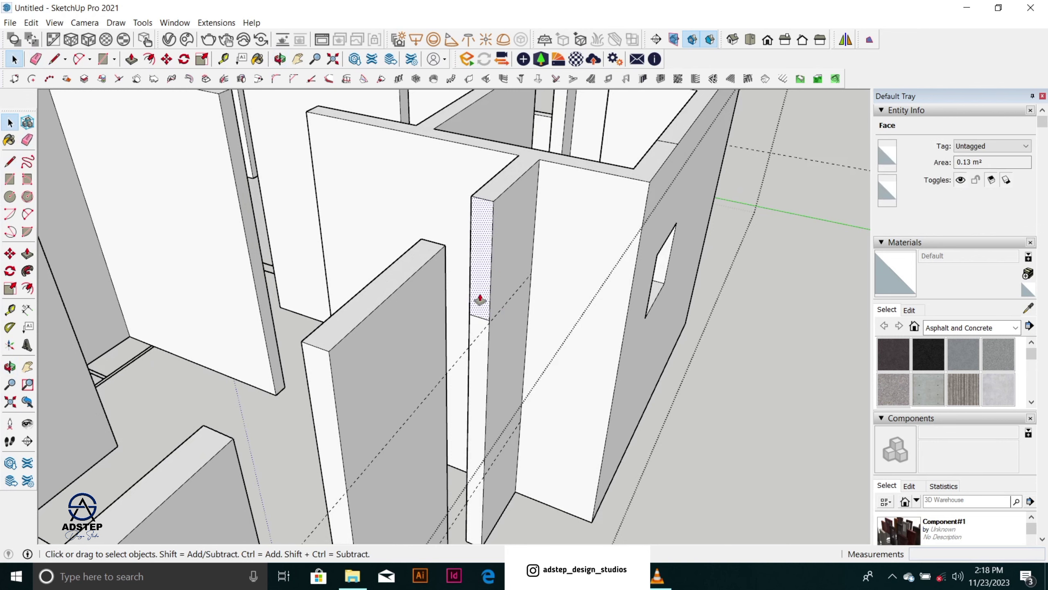
click(480, 293)
click(444, 247)
Step: Draw a line at the lower guide level across the narrow wall segment's end face
scroll(461, 328, up, 8)
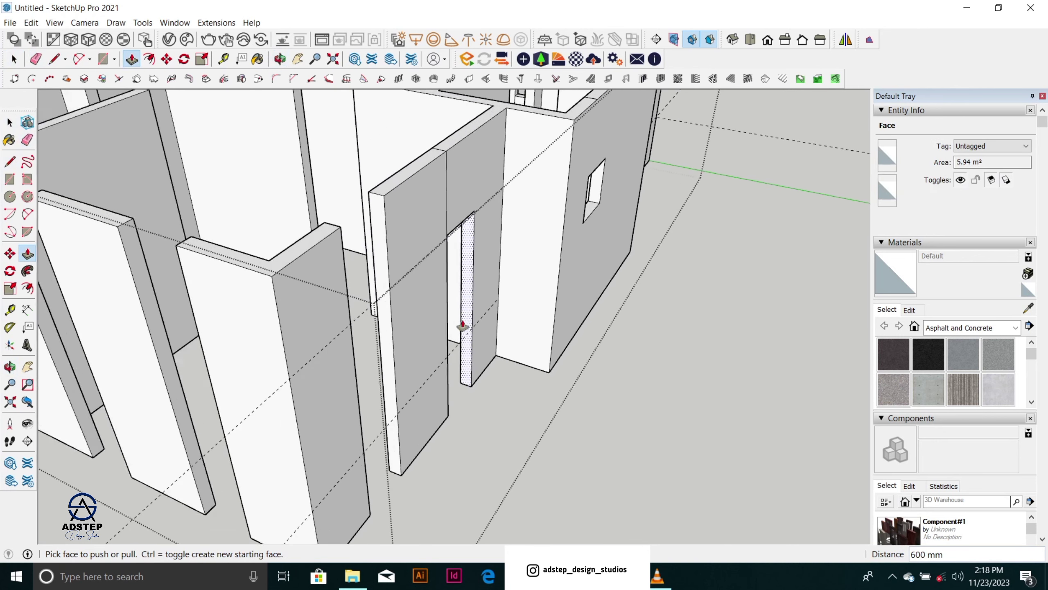
key(l)
click(479, 328)
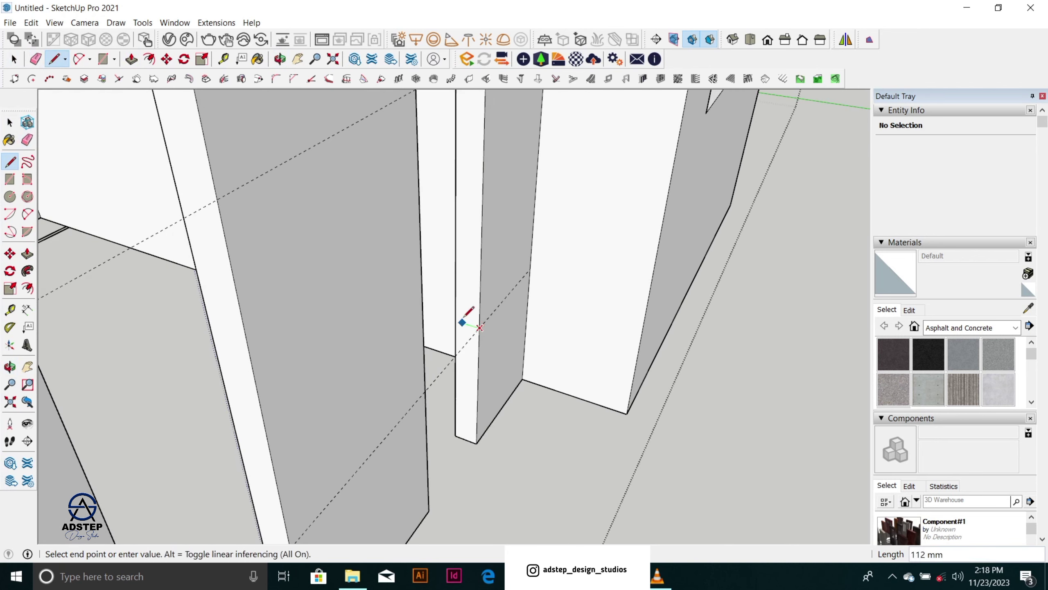
Step: Split the wall end at the lower guide and extrude the portion below it 600 mm to form the window sill
click(456, 322)
key(space)
key(p)
click(468, 354)
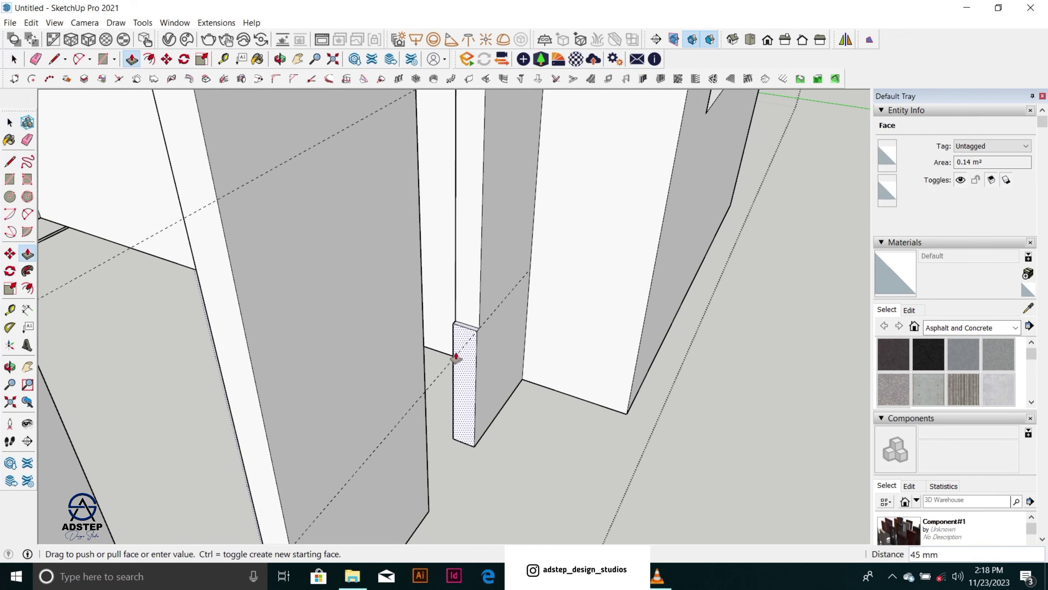
click(420, 326)
scroll(472, 247, down, 4)
scroll(472, 247, down, 3)
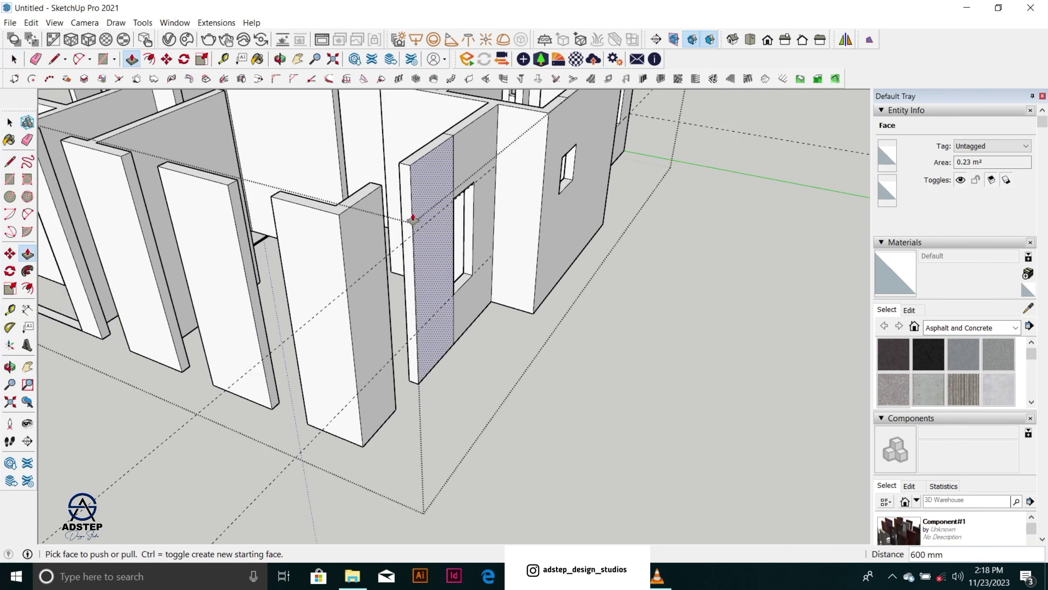
Step: Draw dividing lines across the next exposed wall end at the upper and lower window guides
scroll(414, 217, up, 3)
key(space)
scroll(413, 220, up, 2)
key(l)
click(413, 237)
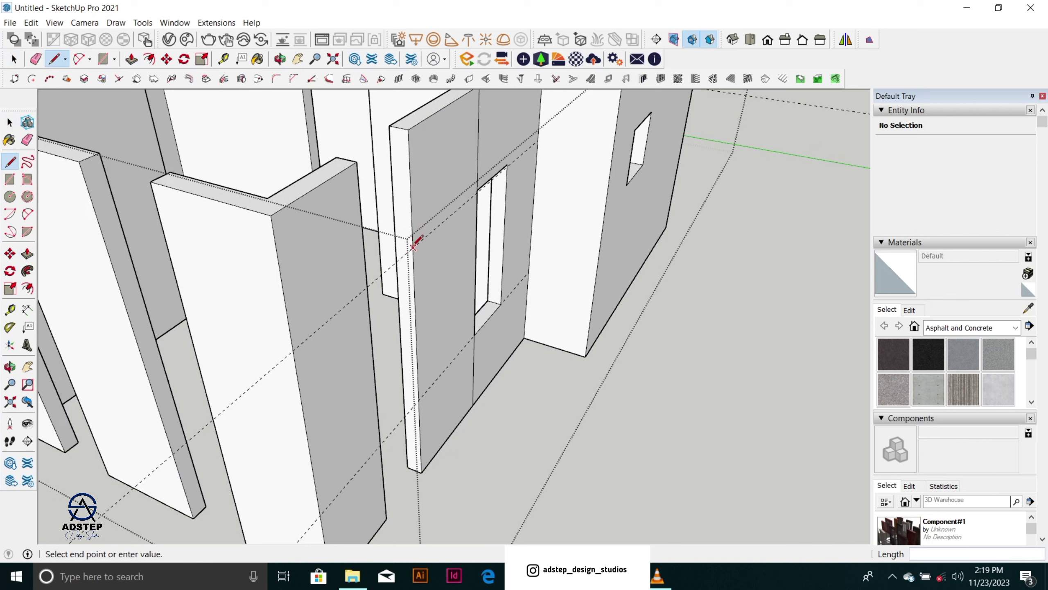
click(402, 240)
click(419, 399)
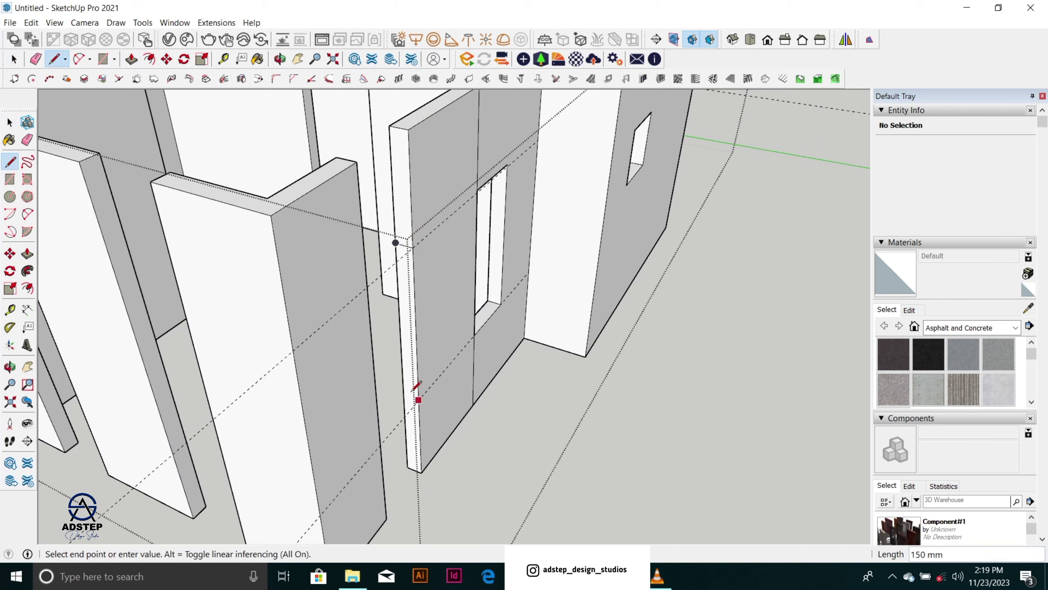
click(405, 397)
Step: Extrude the upper and lower portions of the divided wall end 600 mm to the corner wall, leaving a window opening between them
key(space)
key(p)
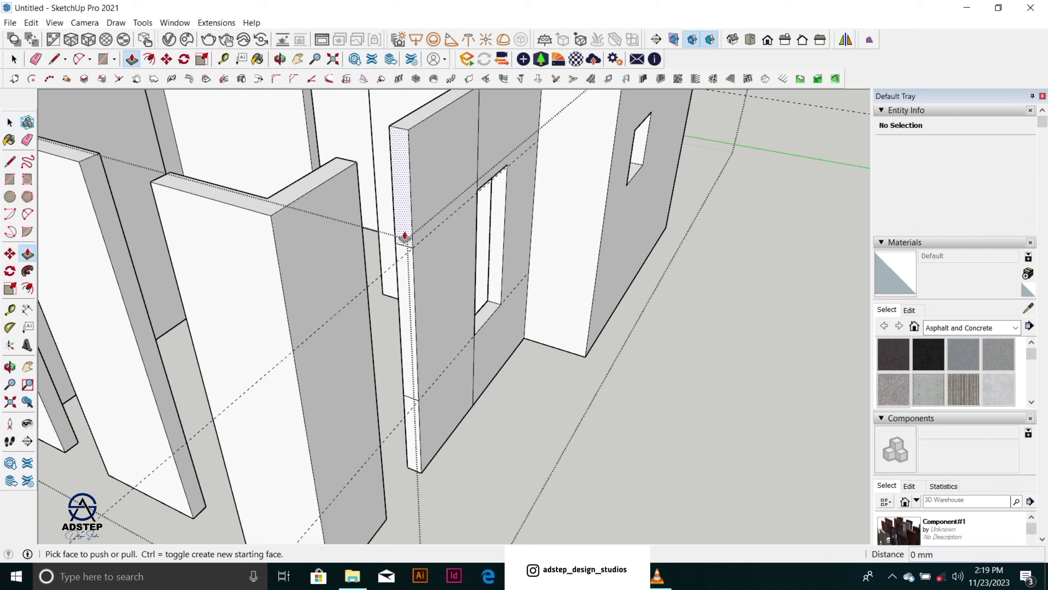
click(403, 234)
click(356, 175)
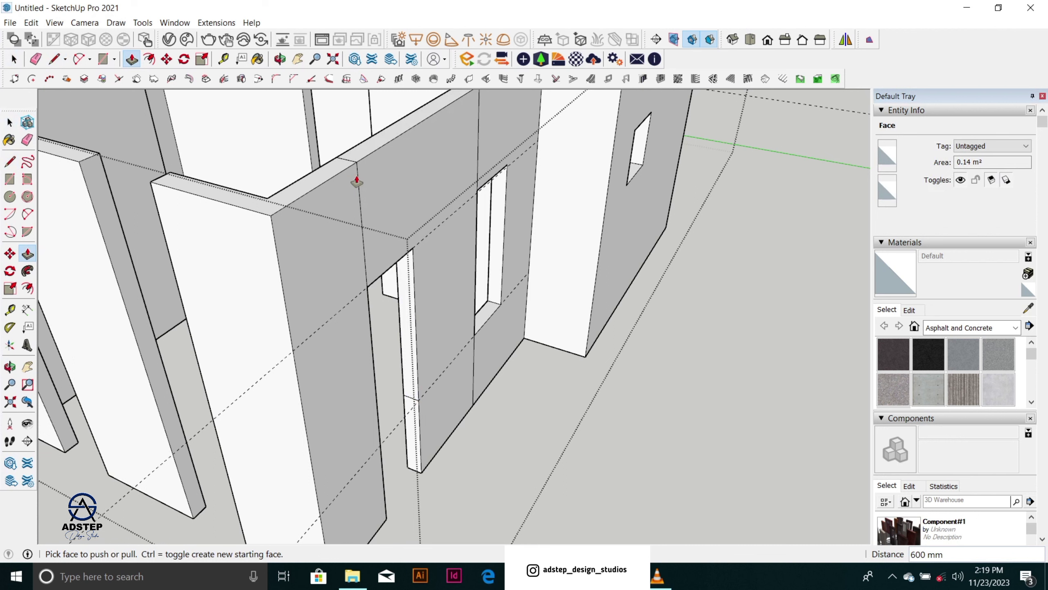
double_click(405, 406)
Step: Erase the leftover vertical seam edges above and below the two window openings on the outer wall face
key(e)
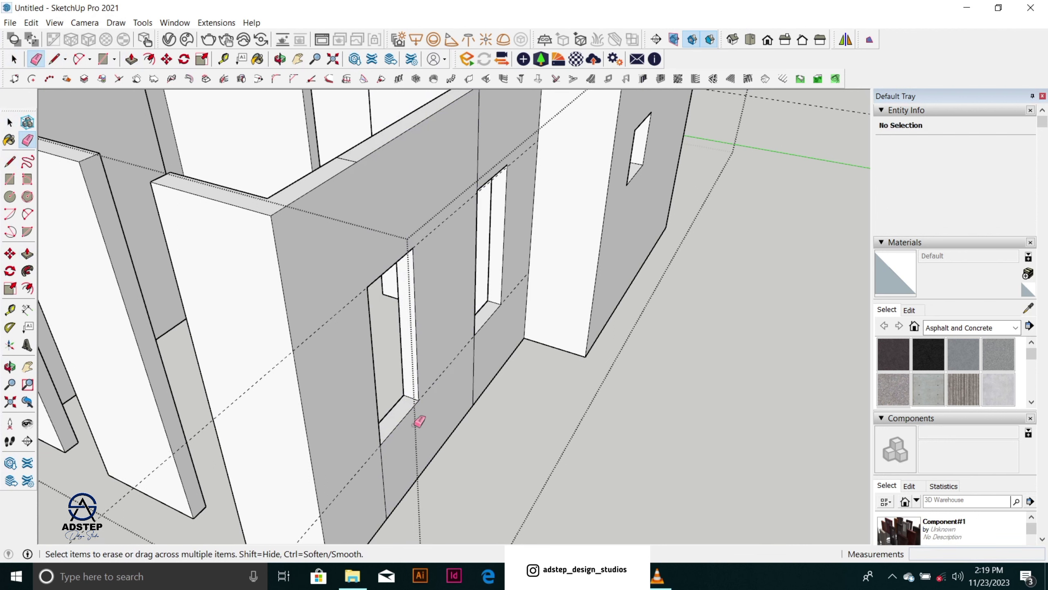
drag(478, 170, 479, 149)
drag(475, 351, 471, 341)
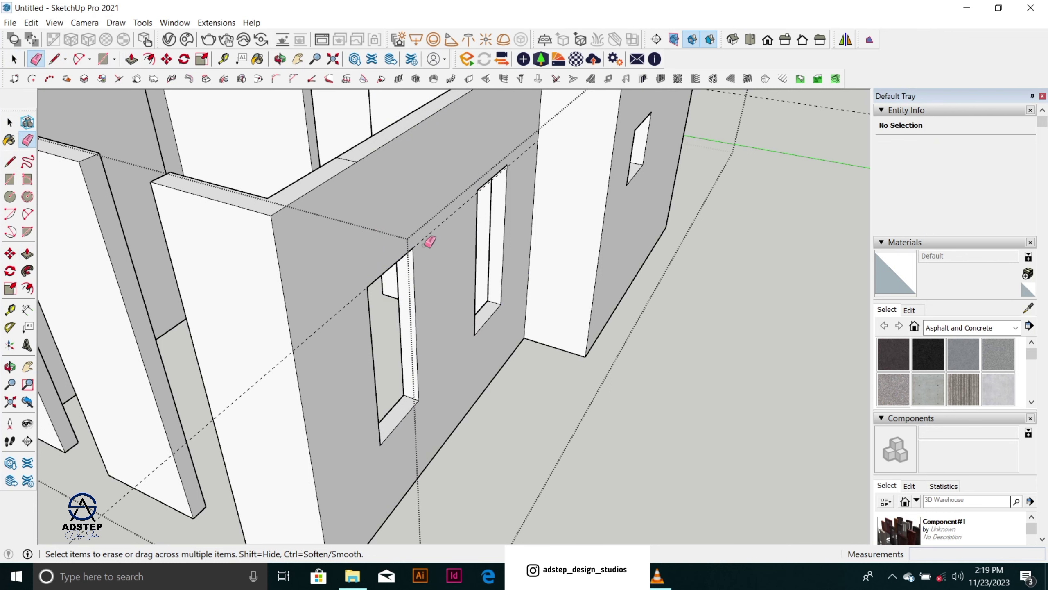
Step: Place a horizontal guide below the top edge of the corner wall on the adjacent side of the house
scroll(585, 285, down, 6)
middle_drag(571, 285, 775, 328)
scroll(573, 277, up, 5)
middle_drag(573, 277, 636, 356)
scroll(627, 265, up, 5)
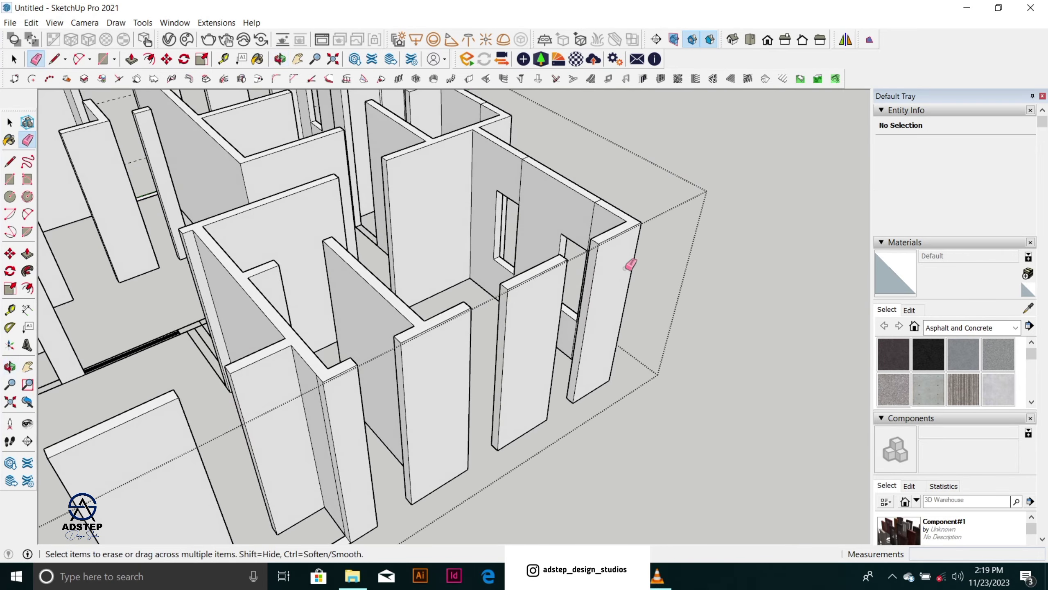
key(space)
scroll(596, 267, up, 2)
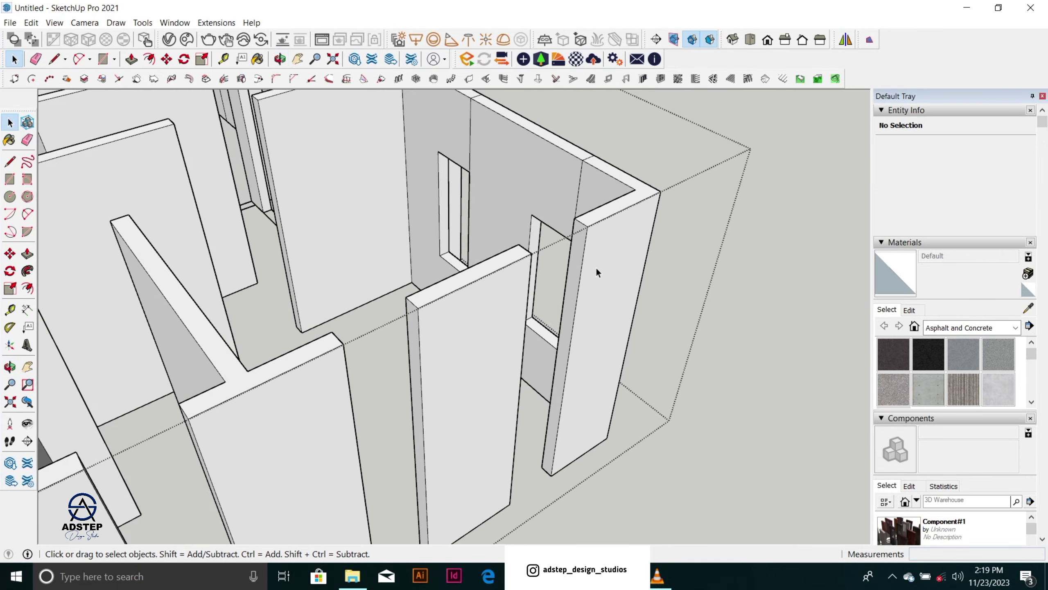
key(r)
key(space)
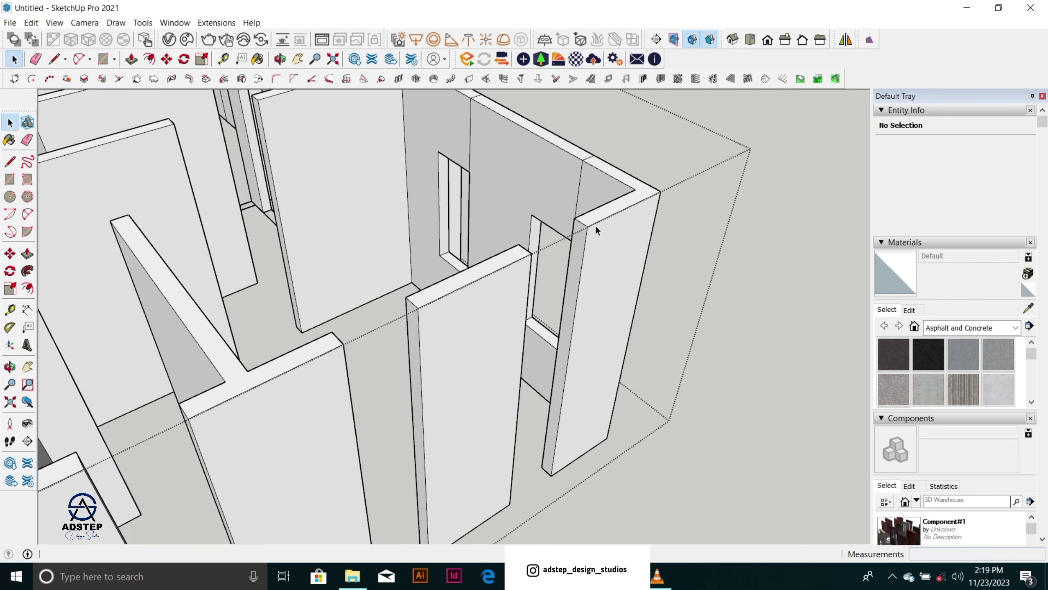
key(t)
click(604, 217)
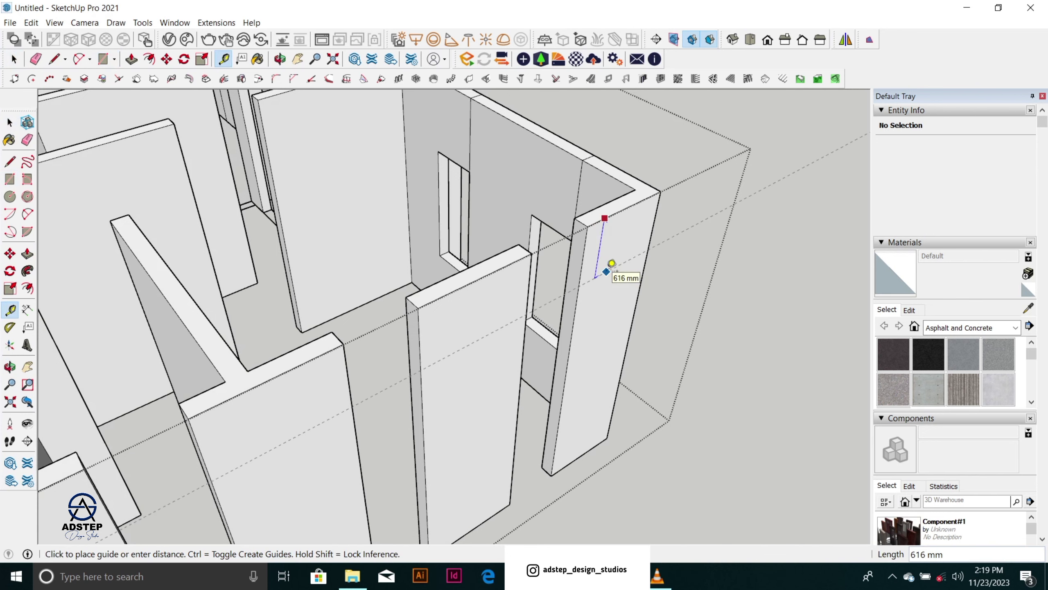
key(Return)
key(space)
scroll(606, 271, down, 1)
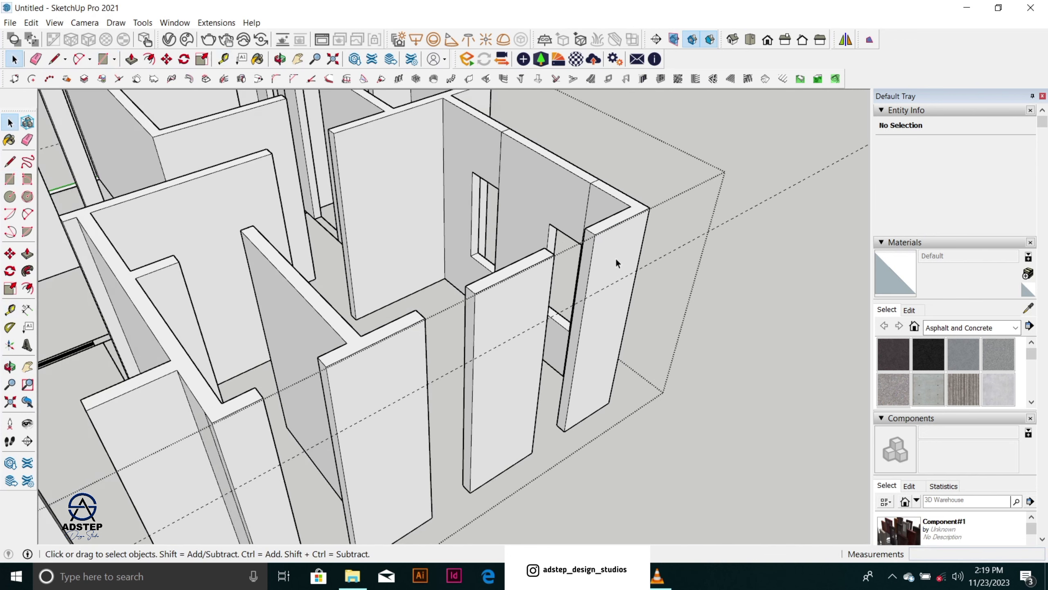
Step: Draw a dividing line across the end of the corner wall at the upper guide
scroll(600, 264, up, 1)
key(l)
click(575, 312)
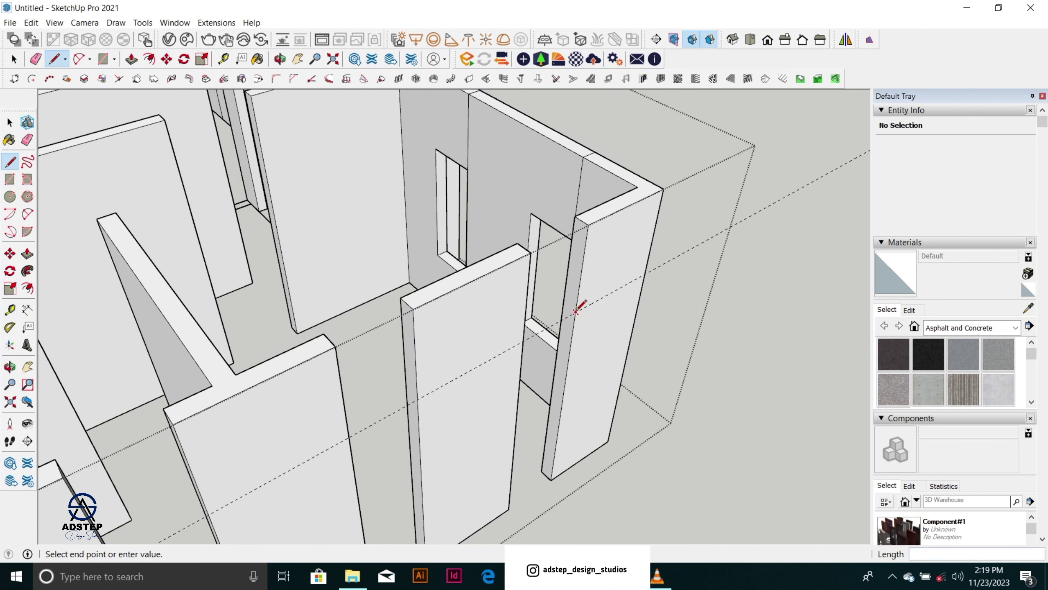
click(564, 302)
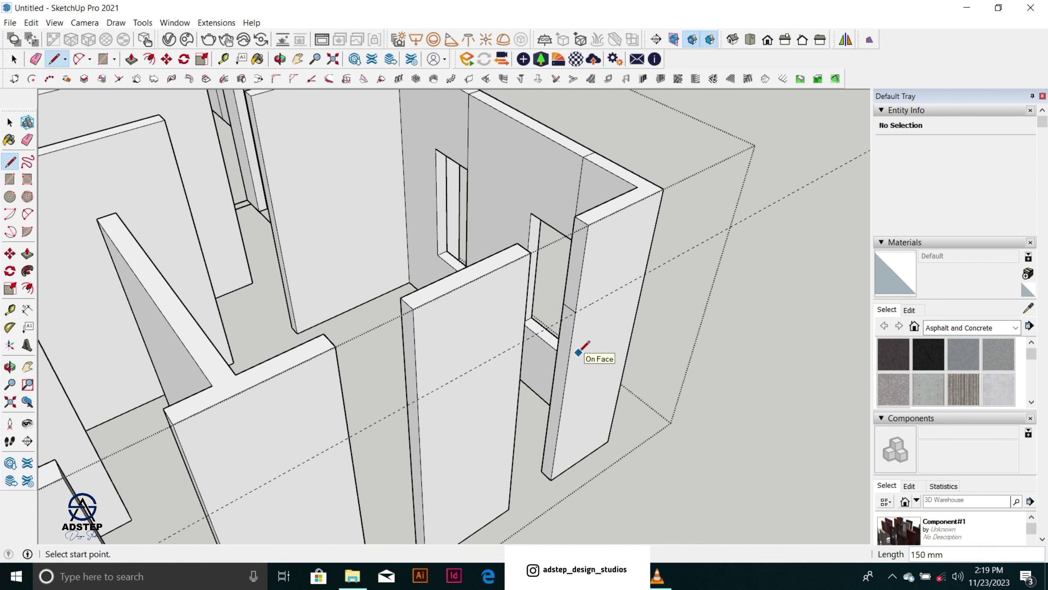
Step: Add a sill-height guide above the corner wall's base and draw a dividing line across the wall end along it
key(t)
click(593, 451)
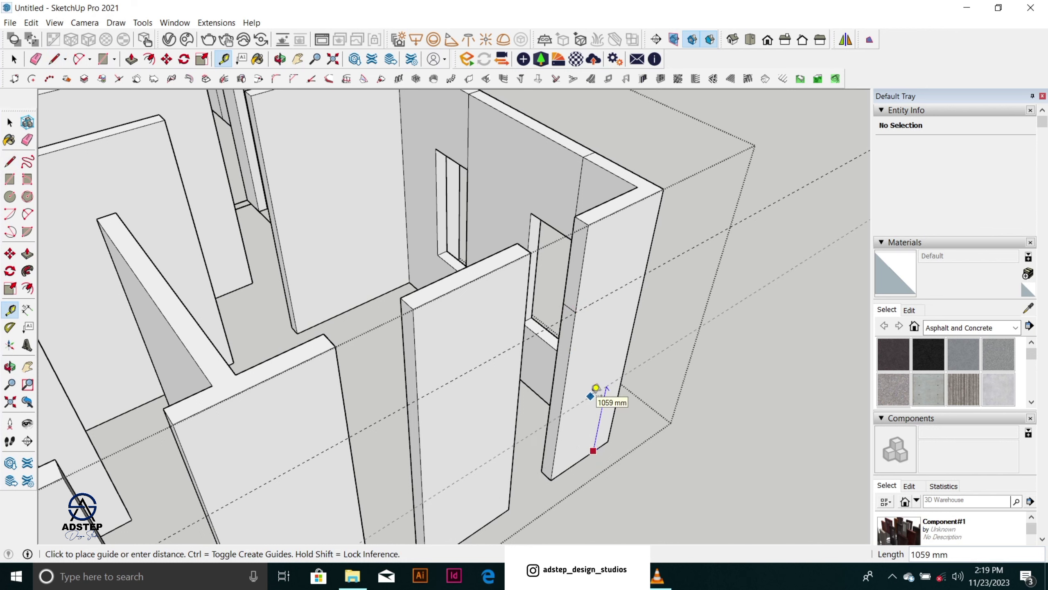
key(Return)
key(space)
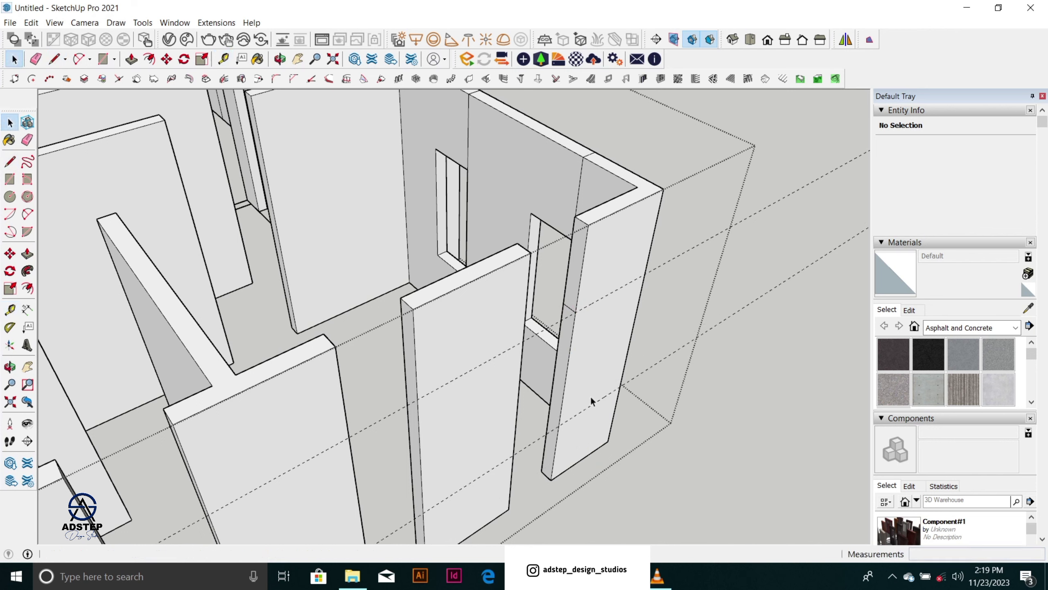
key(l)
click(559, 425)
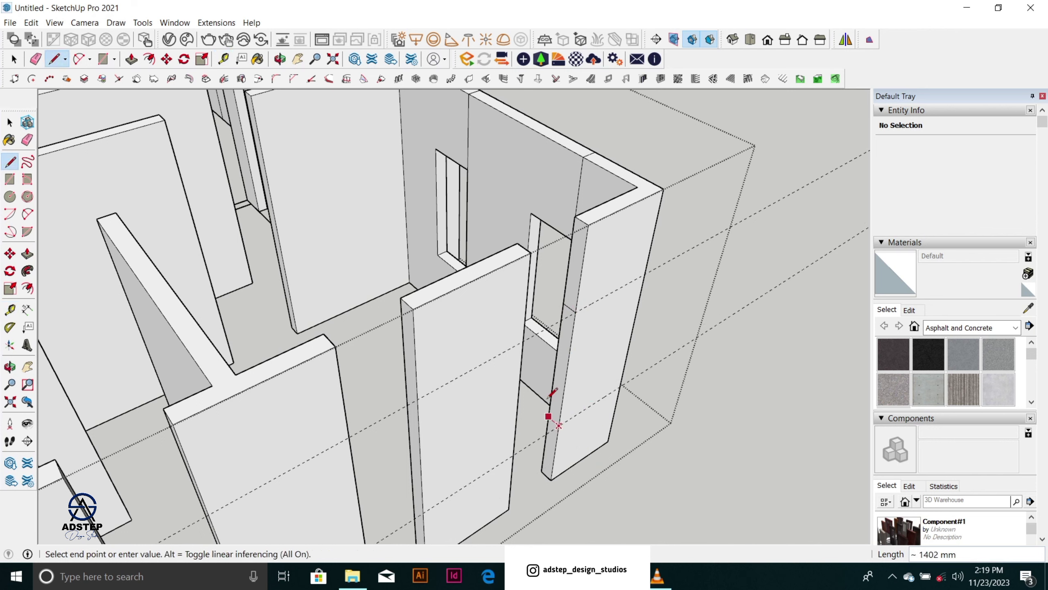
click(548, 416)
Step: Extrude the lower and upper portions of the corner wall end 600 mm to the neighbouring wall, forming the window's sill and lintel
key(p)
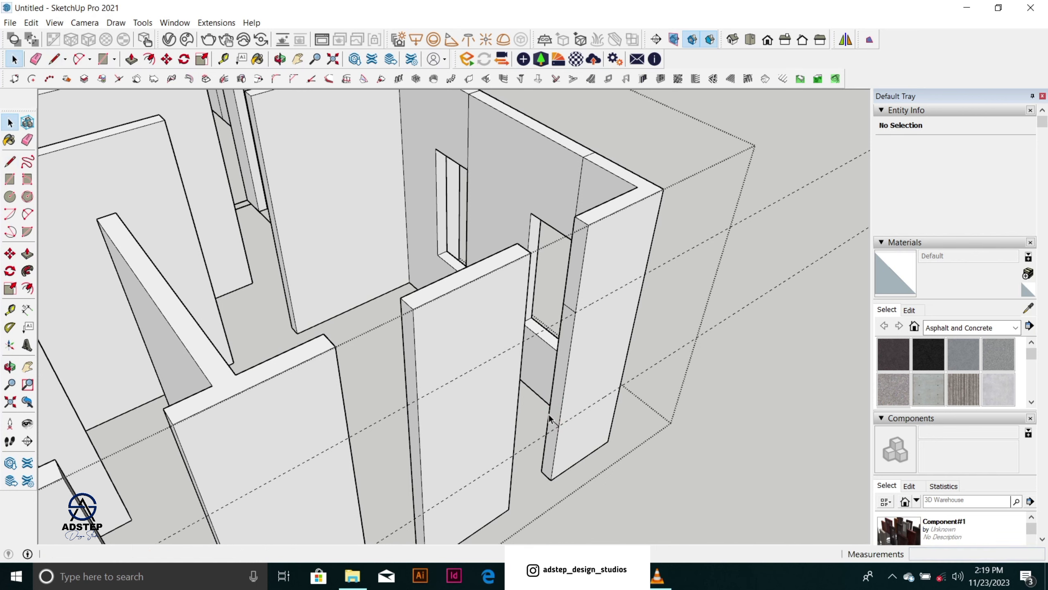
click(553, 431)
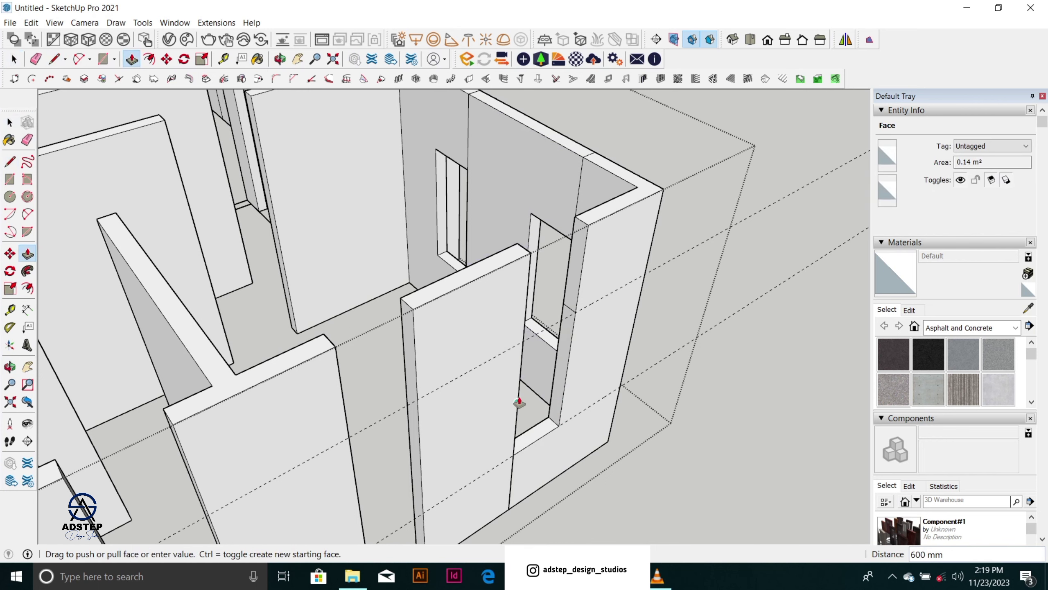
click(517, 398)
scroll(574, 269, down, 6)
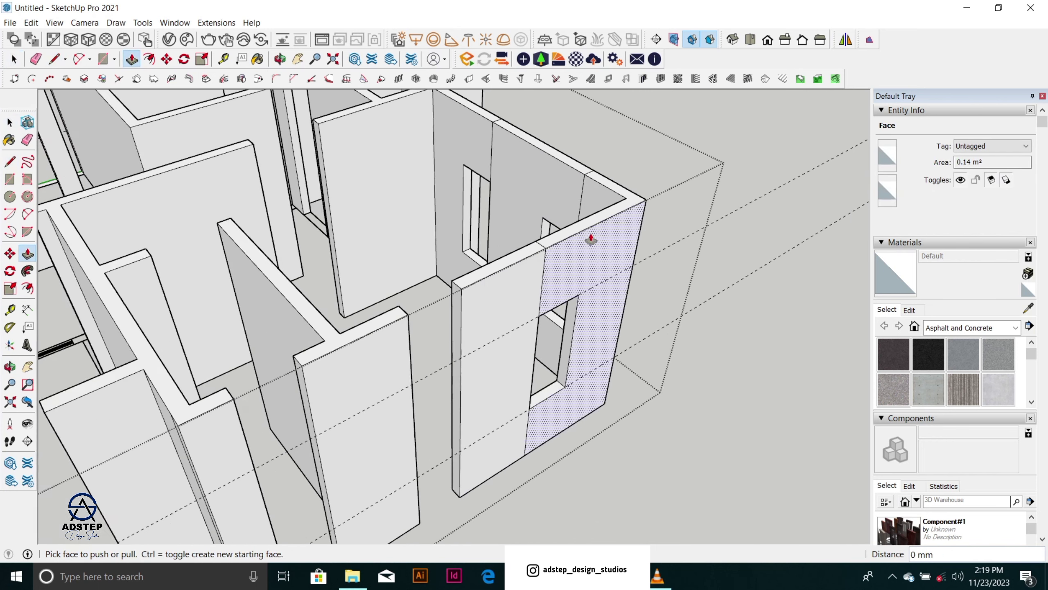
Step: Erase the seam edges above and below the new corner window and remove the two horizontal guides
key(e)
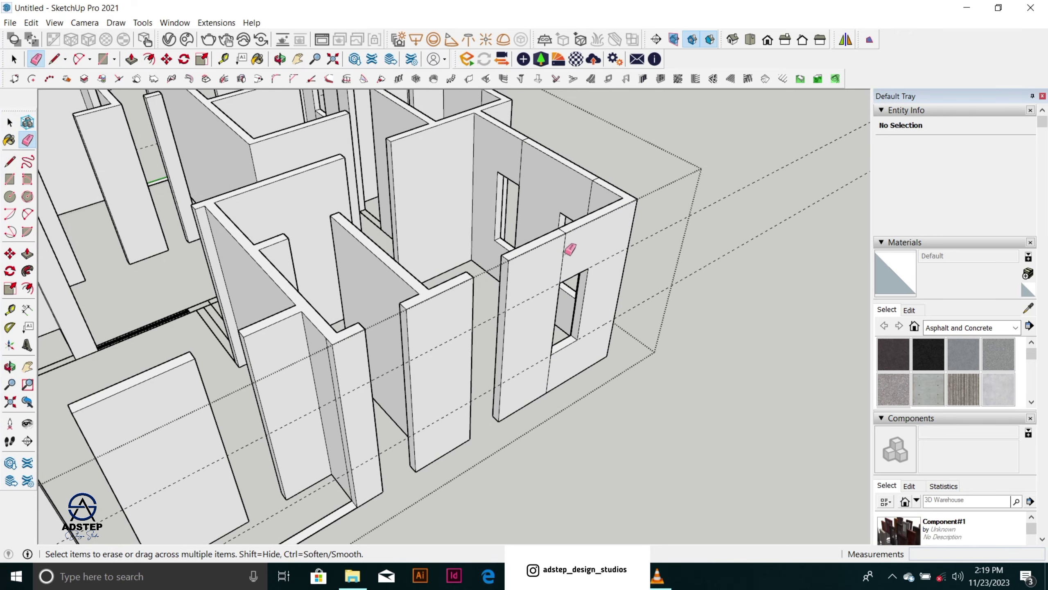
scroll(564, 363, down, 3)
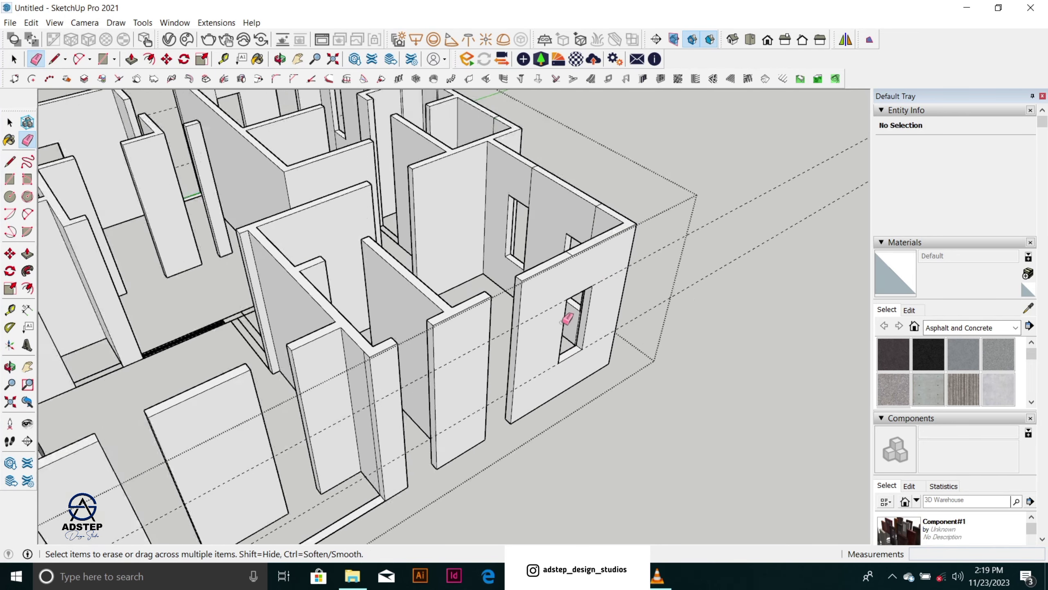
scroll(561, 305, up, 4)
scroll(547, 373, down, 8)
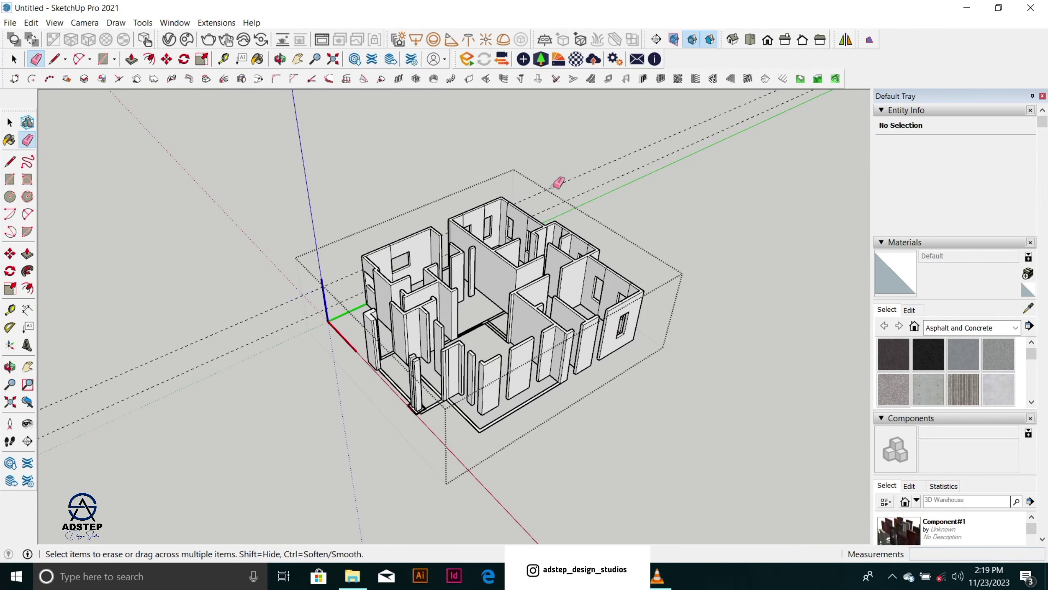
click(575, 199)
Step: Place a horizontal guide below the top edge of the wall containing the new window, for the next opening's head
scroll(598, 310, up, 4)
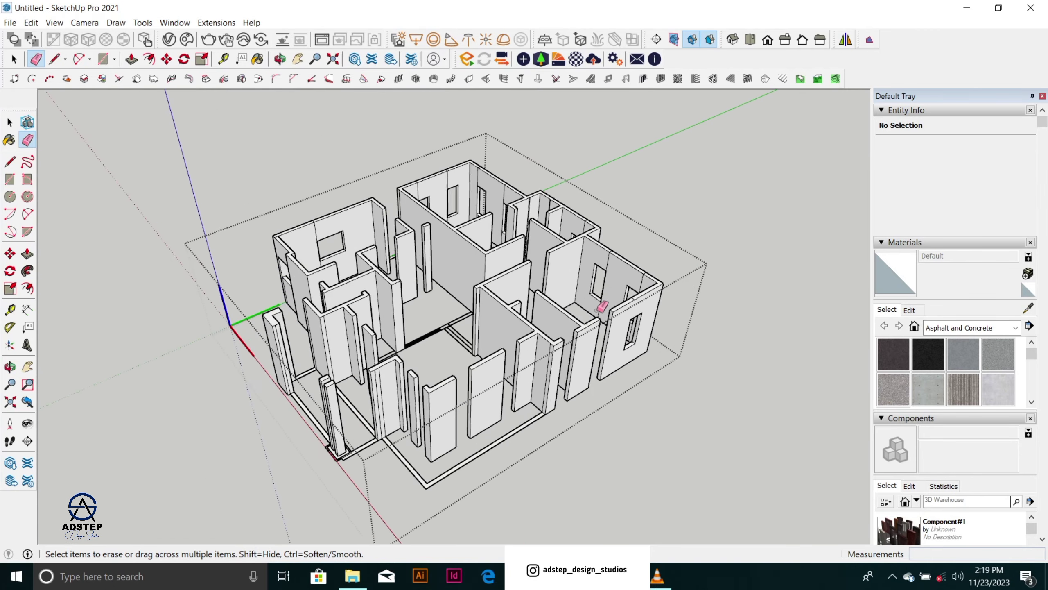
mouse_move(598, 311)
middle_down()
mouse_move(608, 319)
mouse_move(698, 290)
middle_up()
scroll(636, 321, up, 3)
middle_drag(612, 331, 489, 277)
scroll(488, 276, up, 2)
key(t)
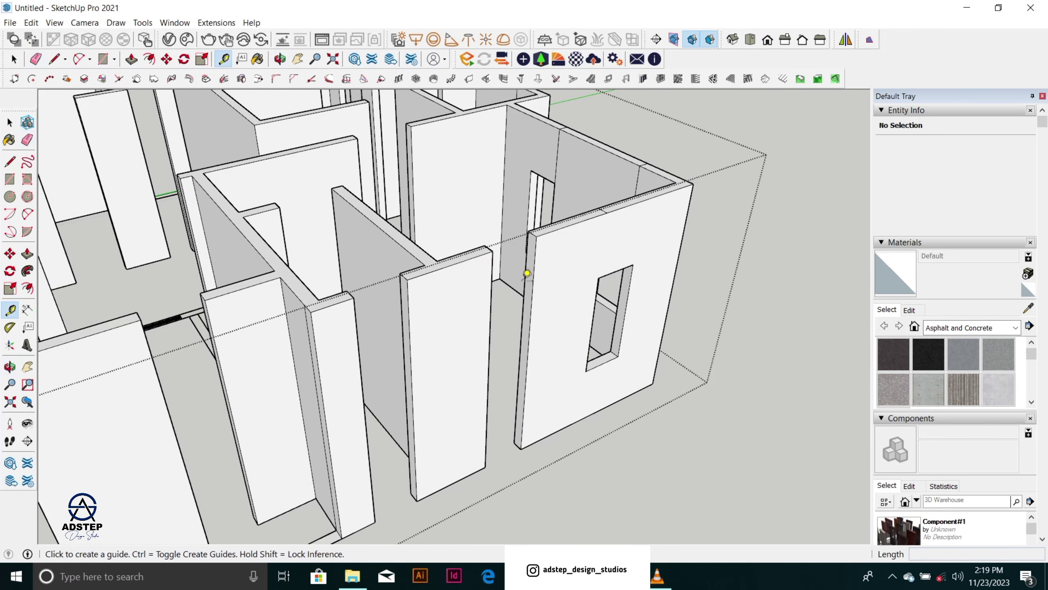
scroll(552, 244, up, 1)
click(558, 225)
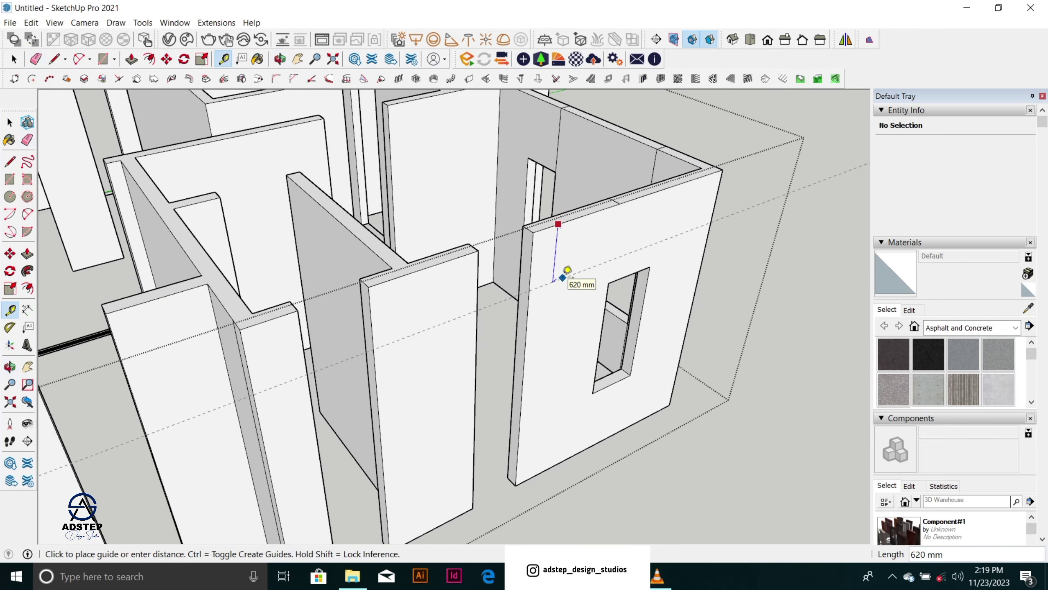
key(Return)
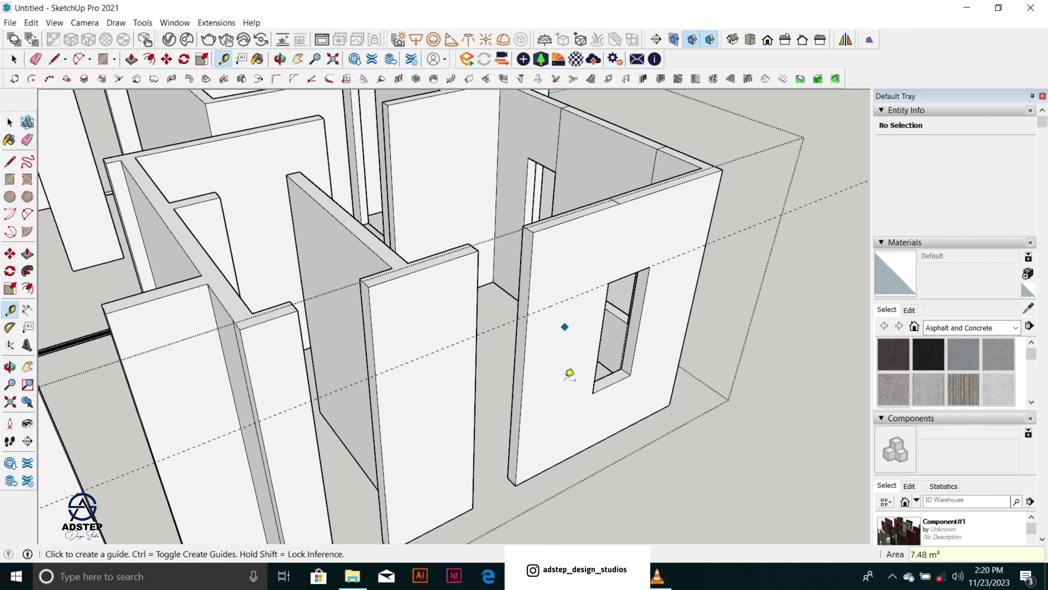
Step: Place a second horizontal guide 900 mm above the same wall's bottom edge
click(560, 462)
text(90)
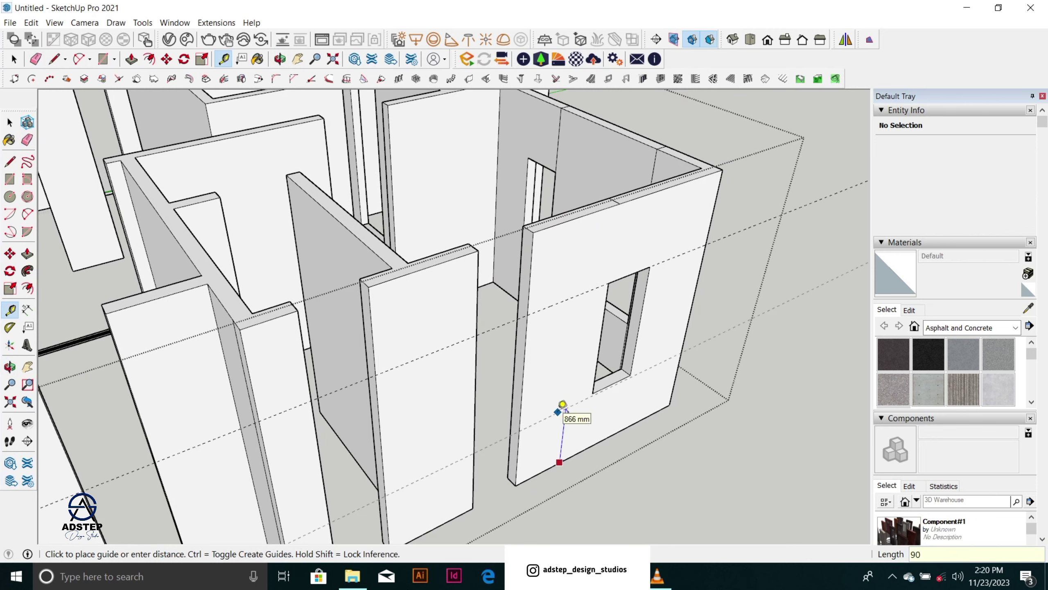
text(0)
key(Return)
Step: Draw dividing lines across the exposed end of the windowed wall at the upper and 900 mm guides
middle_drag(629, 389, 563, 327)
key(space)
scroll(563, 330, up, 1)
key(l)
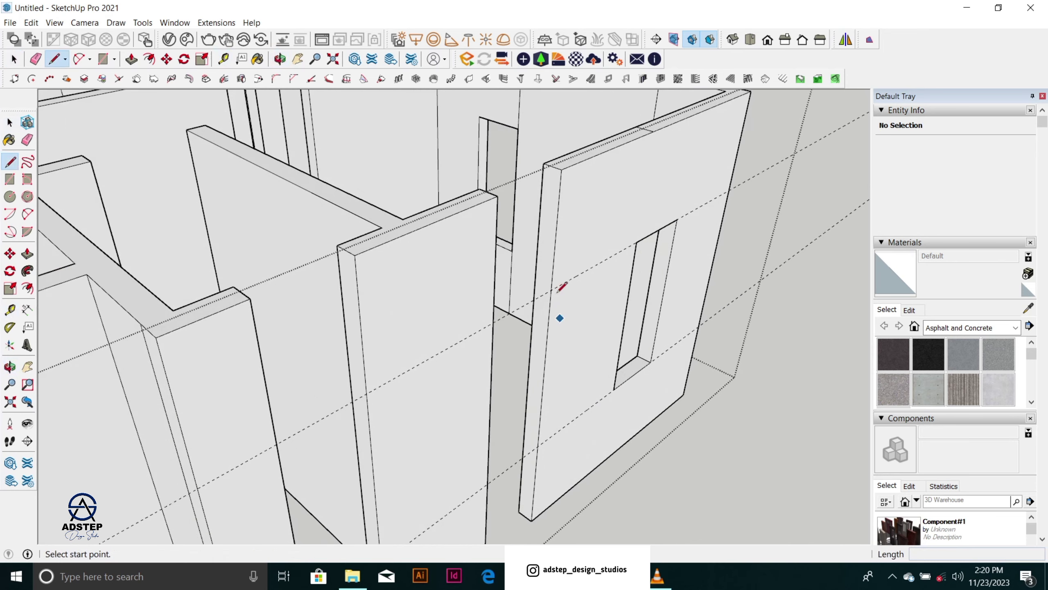
click(551, 289)
click(536, 282)
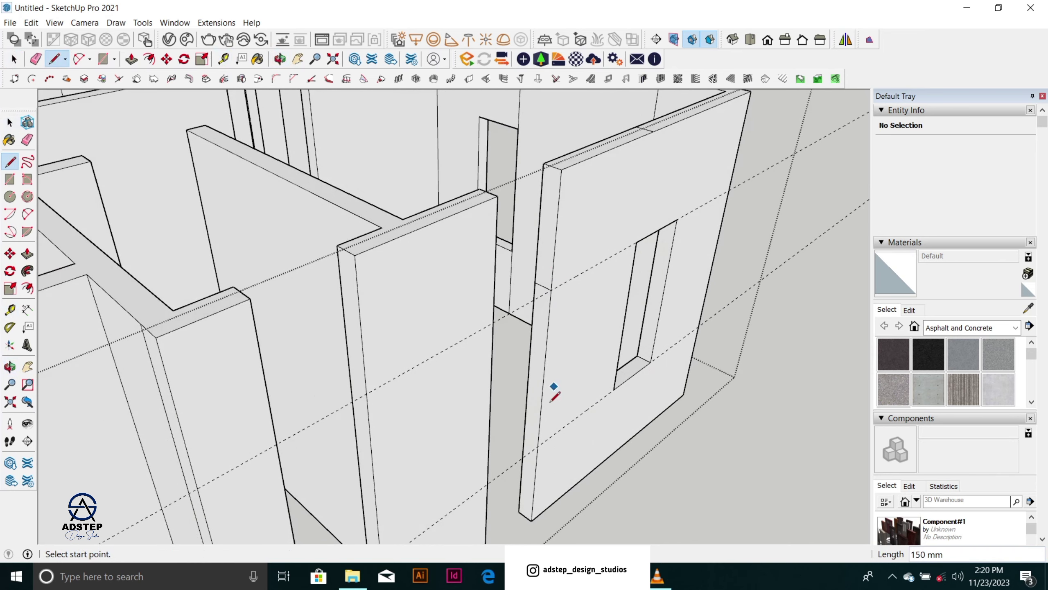
click(538, 445)
click(526, 440)
Step: Extrude the upper and lower portions of the divided wall end 600 mm to the neighbouring wall, leaving a second window opening
key(p)
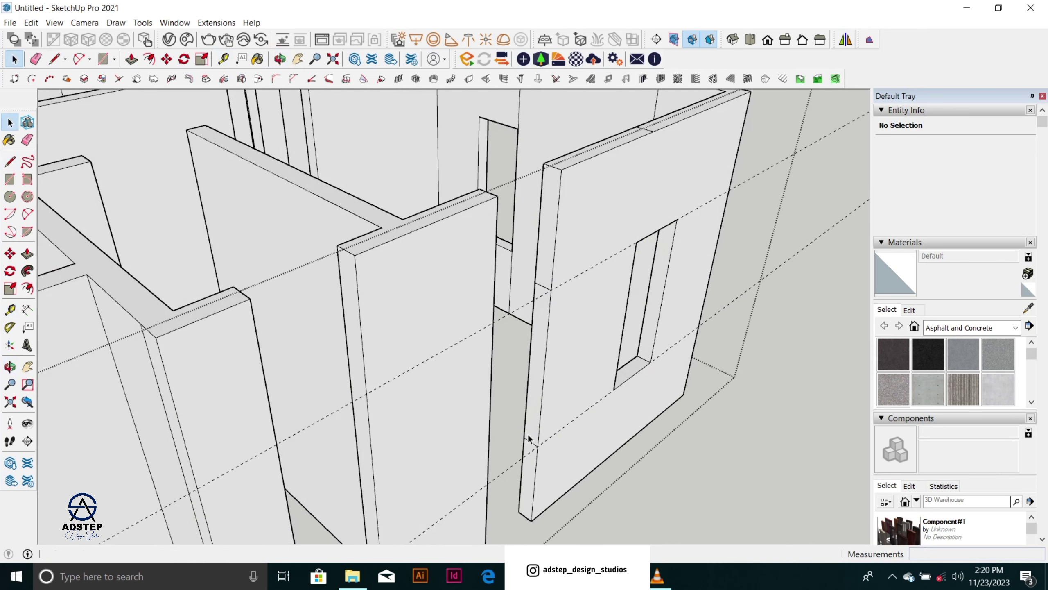
drag(544, 290, 496, 196)
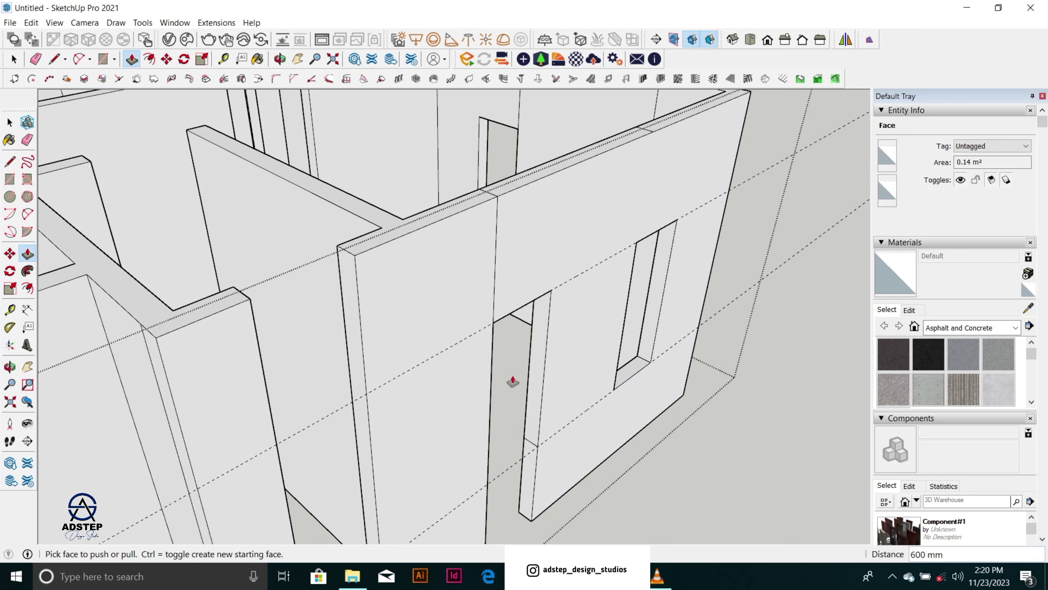
double_click(531, 464)
scroll(584, 281, down, 3)
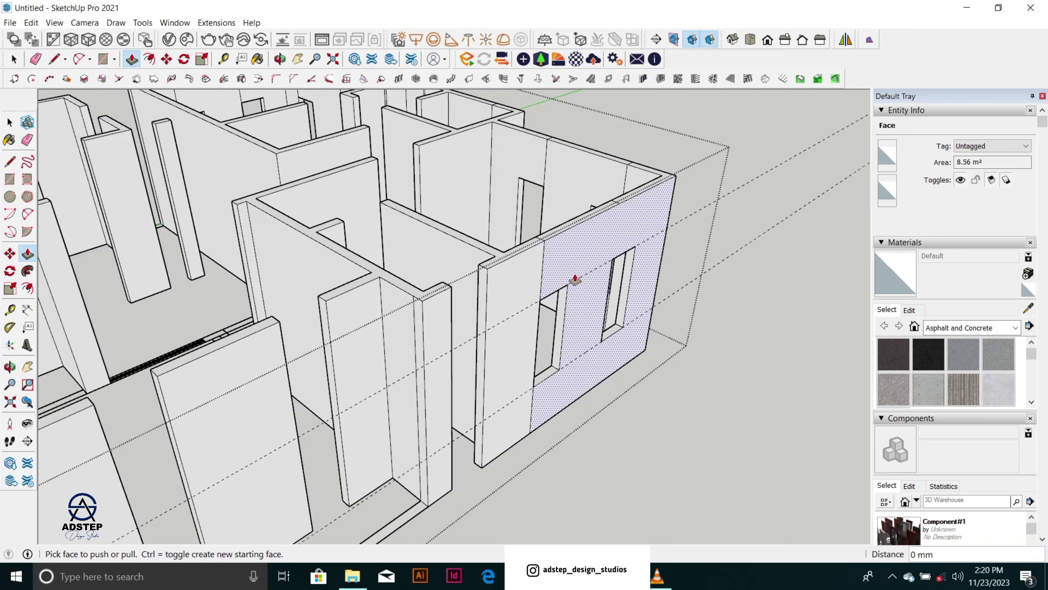
scroll(574, 241, down, 1)
middle_drag(536, 300, 461, 347)
scroll(462, 367, up, 4)
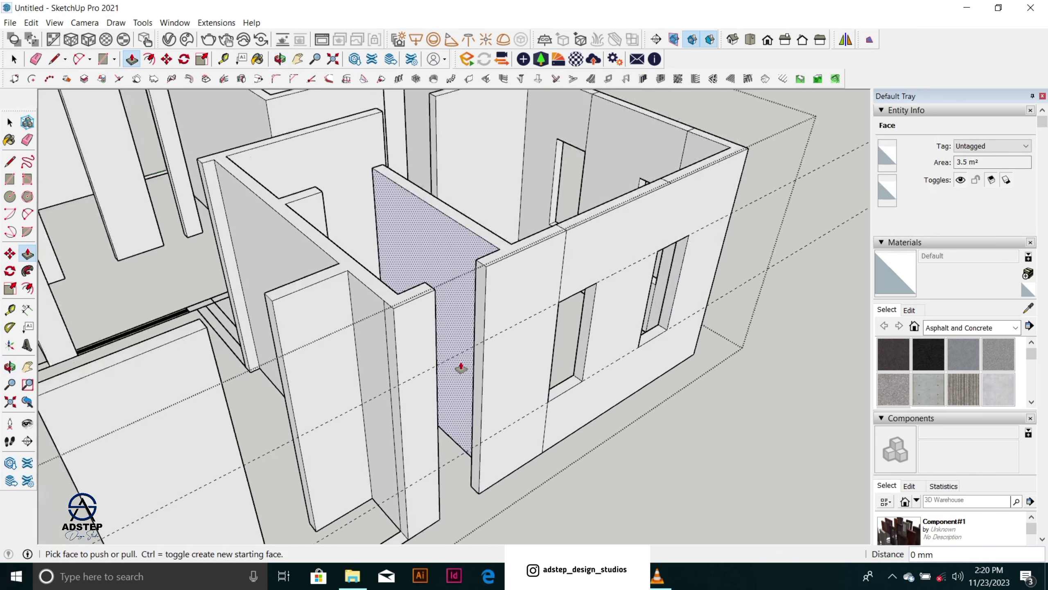
Step: Place a horizontal guide 600 mm below the window-head guide on the wall beside the remaining gap
key(t)
click(523, 318)
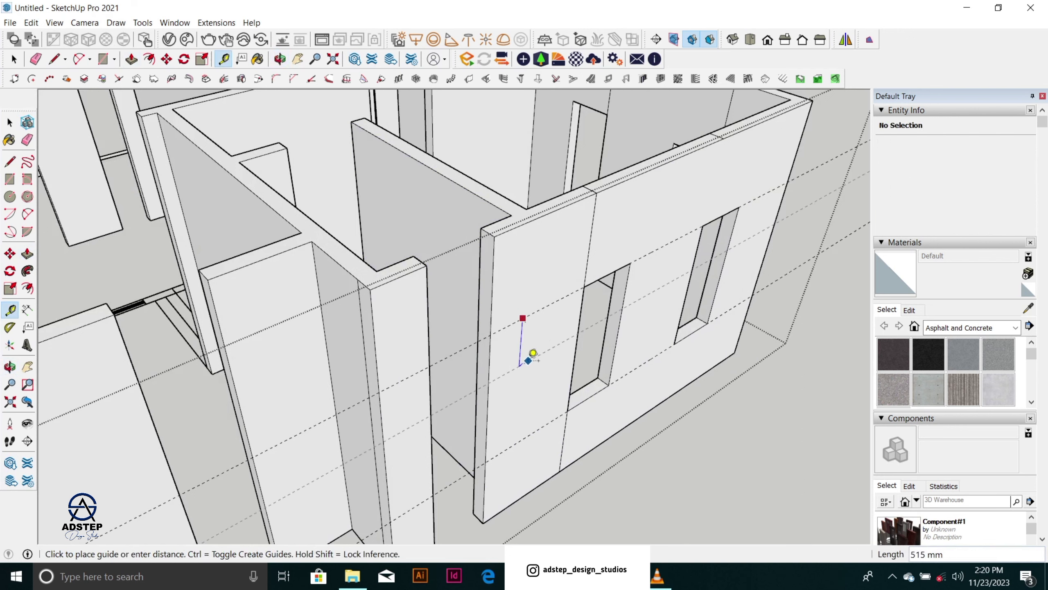
key(Return)
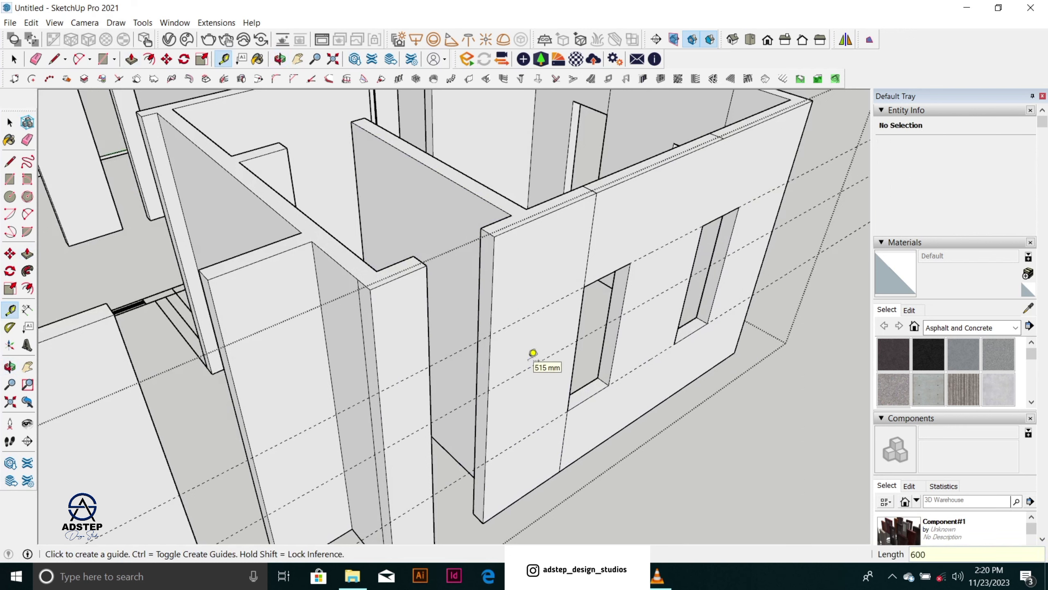
Step: Draw dividing lines across the exposed wall end at the head guide and the new guide below it
key(l)
click(491, 334)
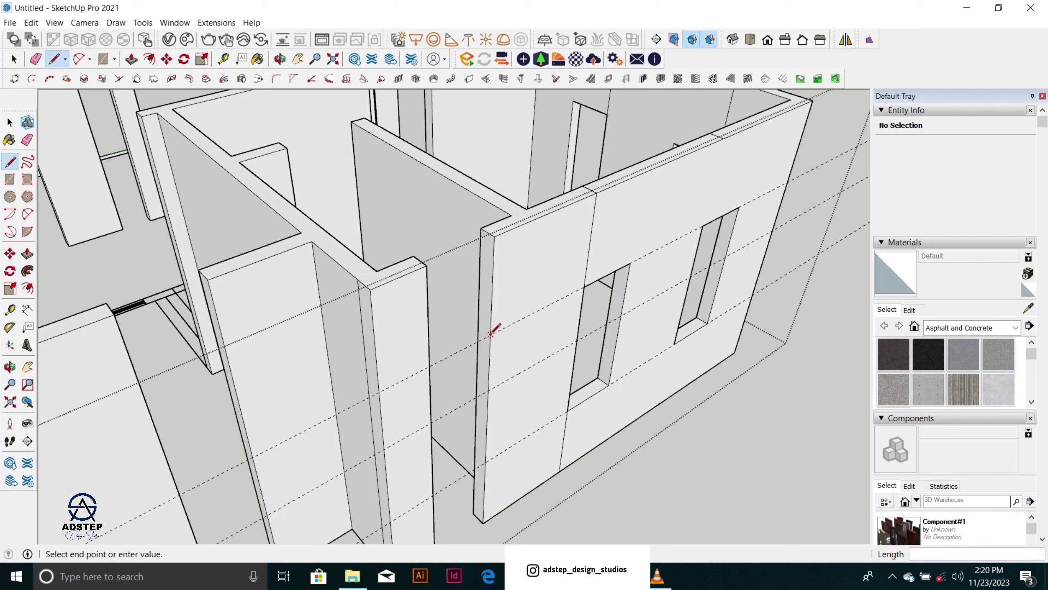
click(480, 329)
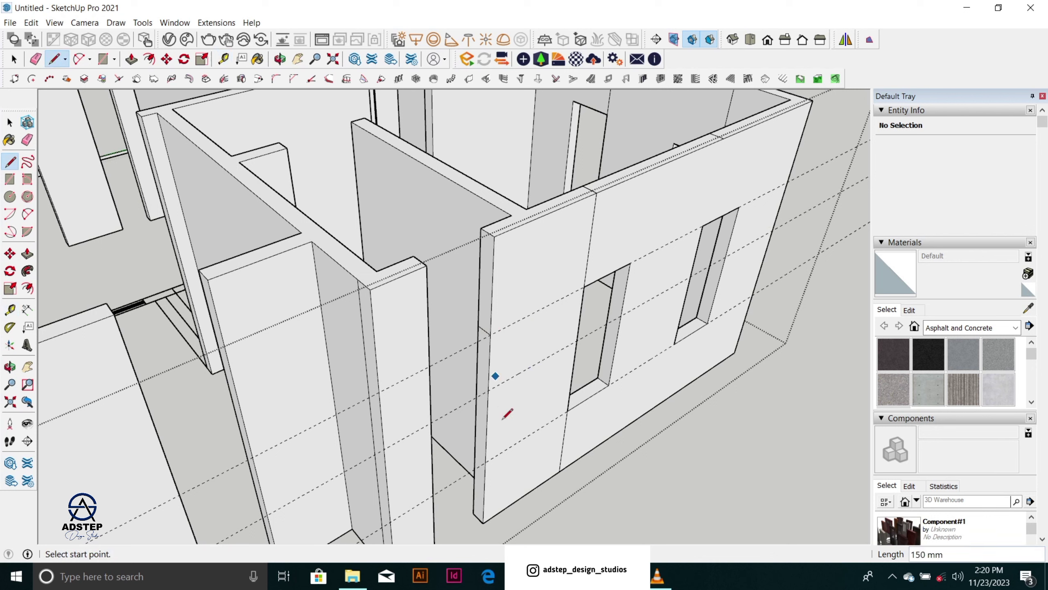
click(489, 389)
click(478, 382)
key(space)
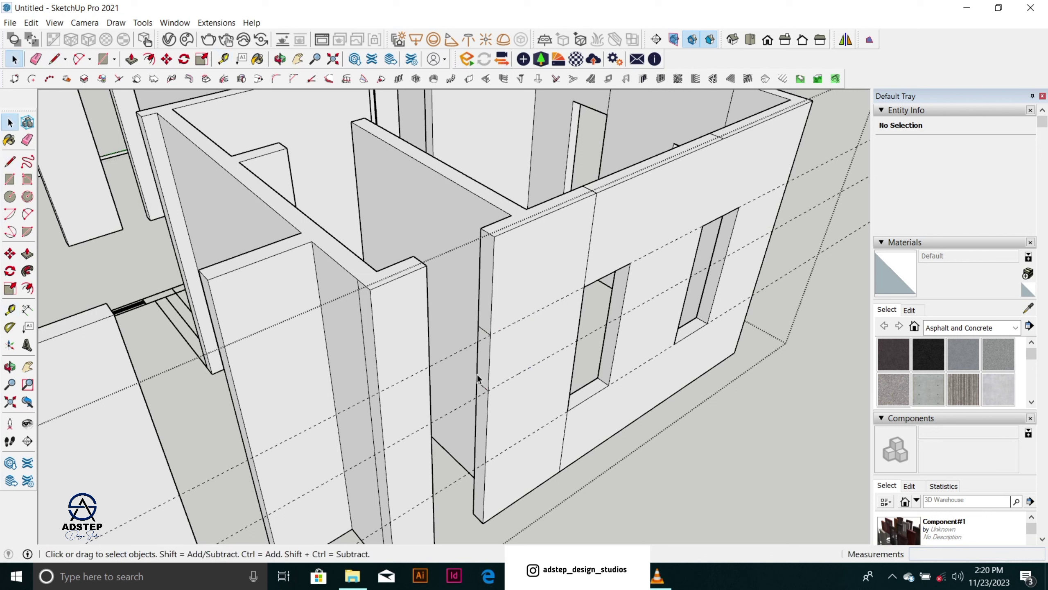
Step: Extrude the upper and lower portions of the divided wall end 600 mm to the corner wall, leaving a small window opening
key(p)
click(481, 324)
click(426, 269)
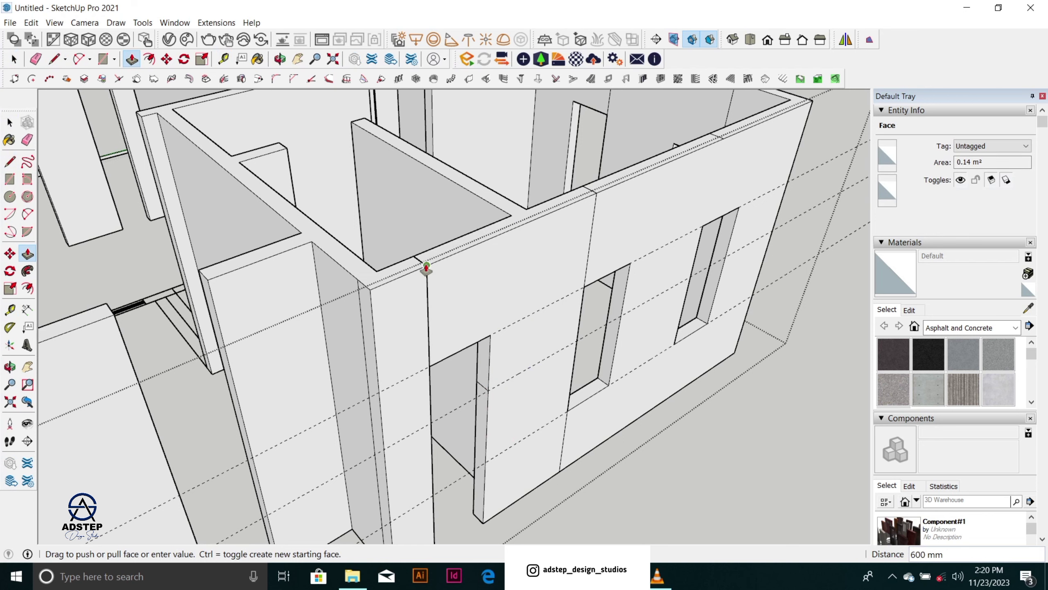
double_click(476, 431)
Step: Erase the vertical seam lines above and below the openings on the outer face of the three-window wall
key(e)
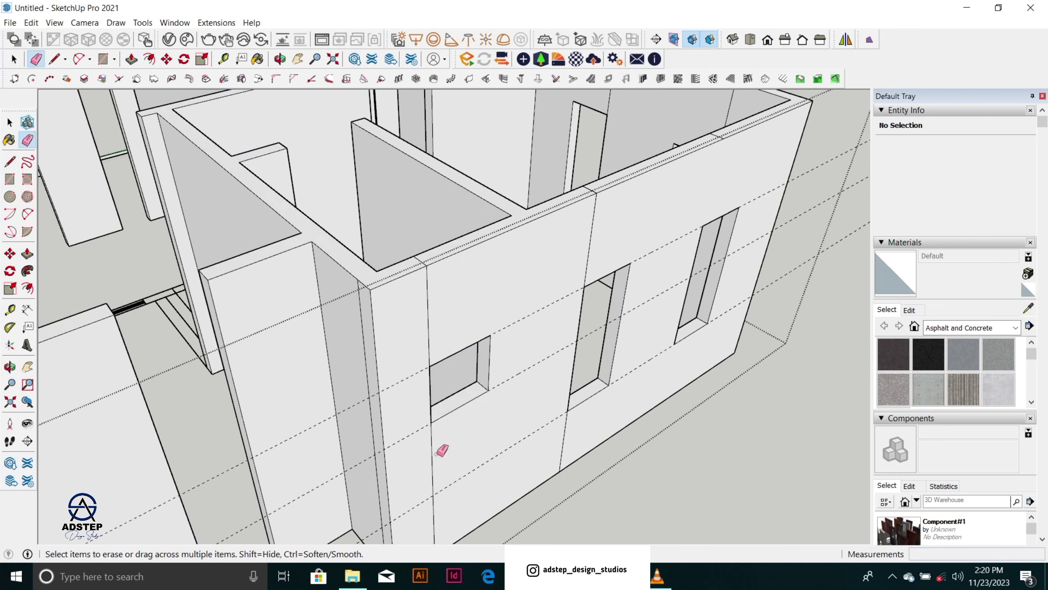
scroll(542, 297, down, 6)
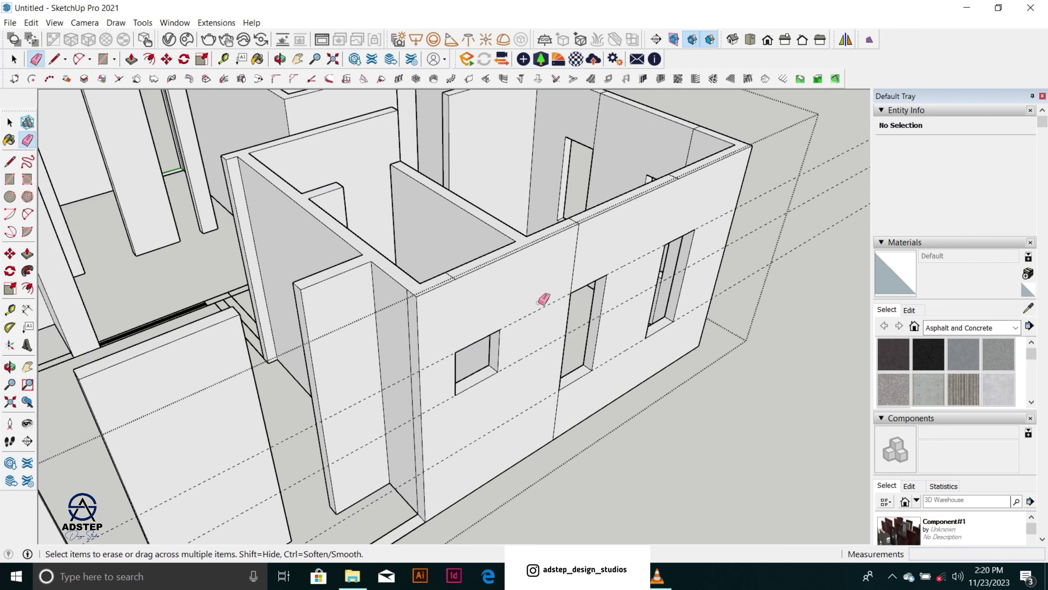
middle_drag(542, 307, 582, 311)
scroll(554, 328, up, 5)
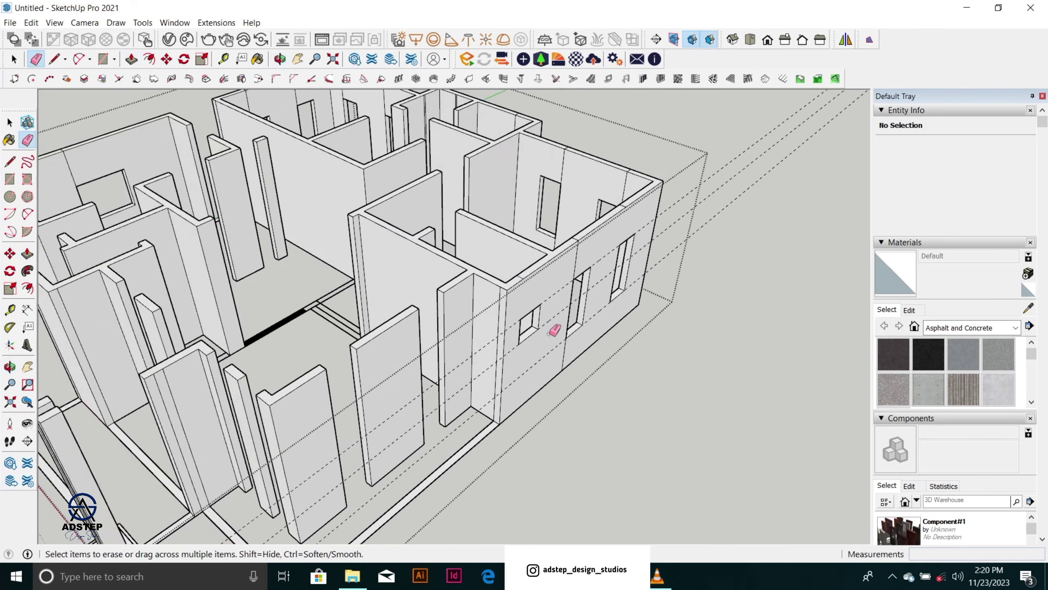
click(575, 245)
click(560, 372)
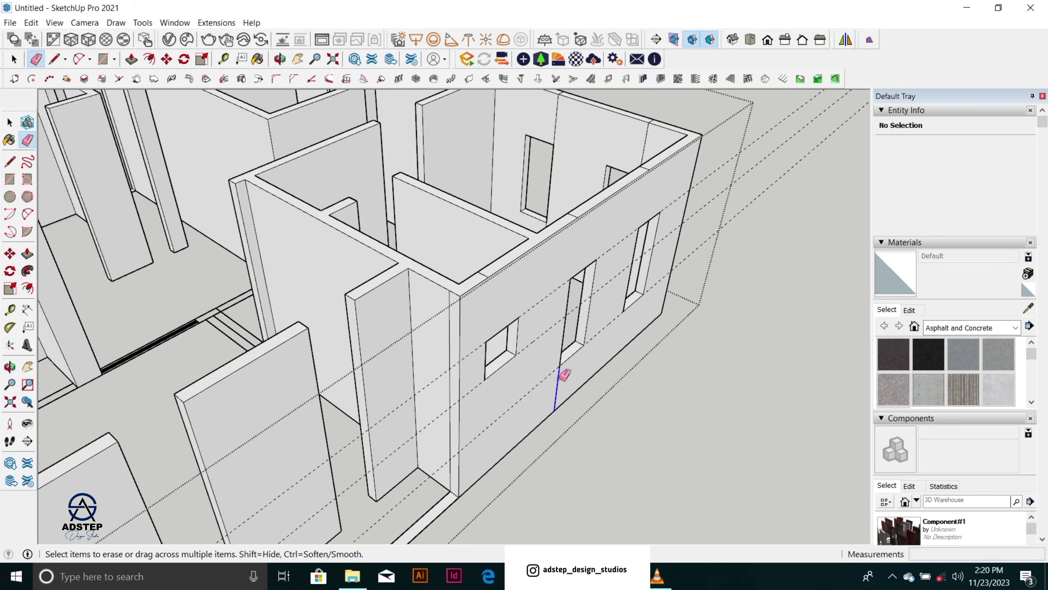
scroll(637, 276, down, 4)
scroll(491, 363, up, 2)
scroll(618, 254, up, 2)
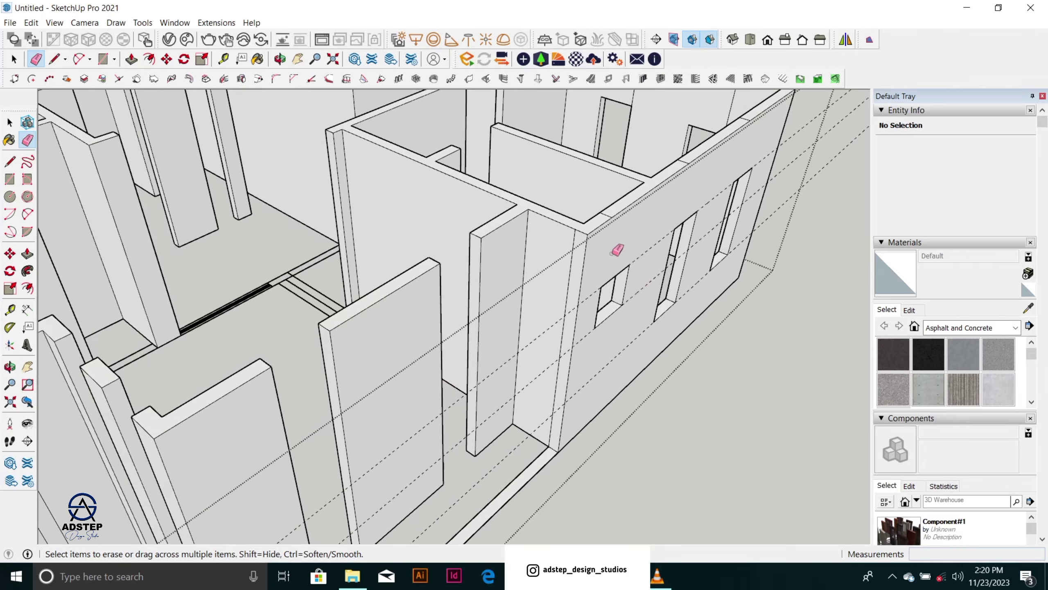
middle_drag(613, 252, 568, 232)
scroll(543, 180, up, 2)
scroll(541, 184, down, 7)
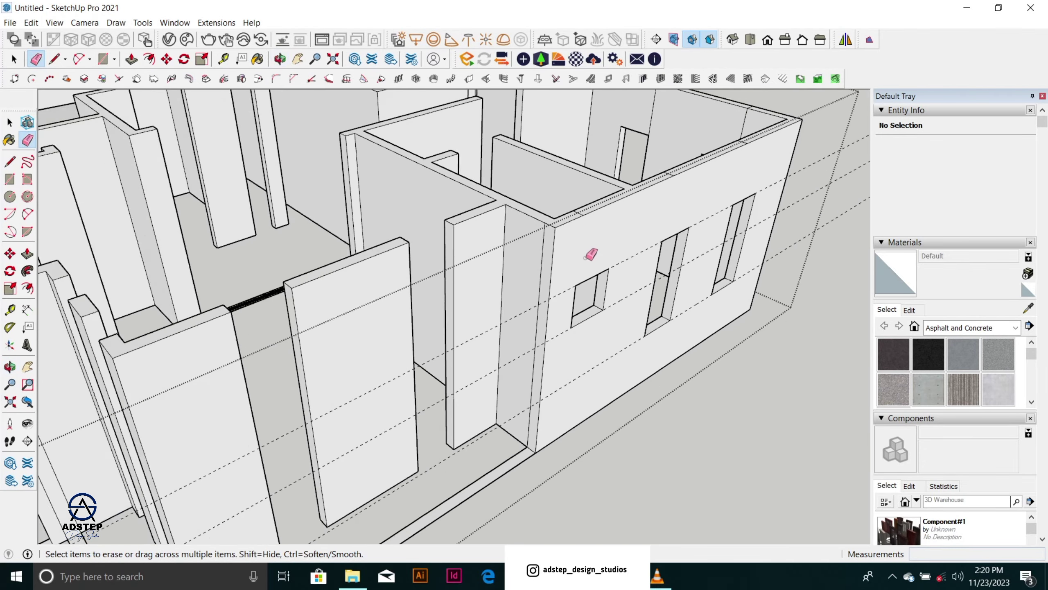
scroll(578, 273, down, 2)
scroll(556, 259, up, 2)
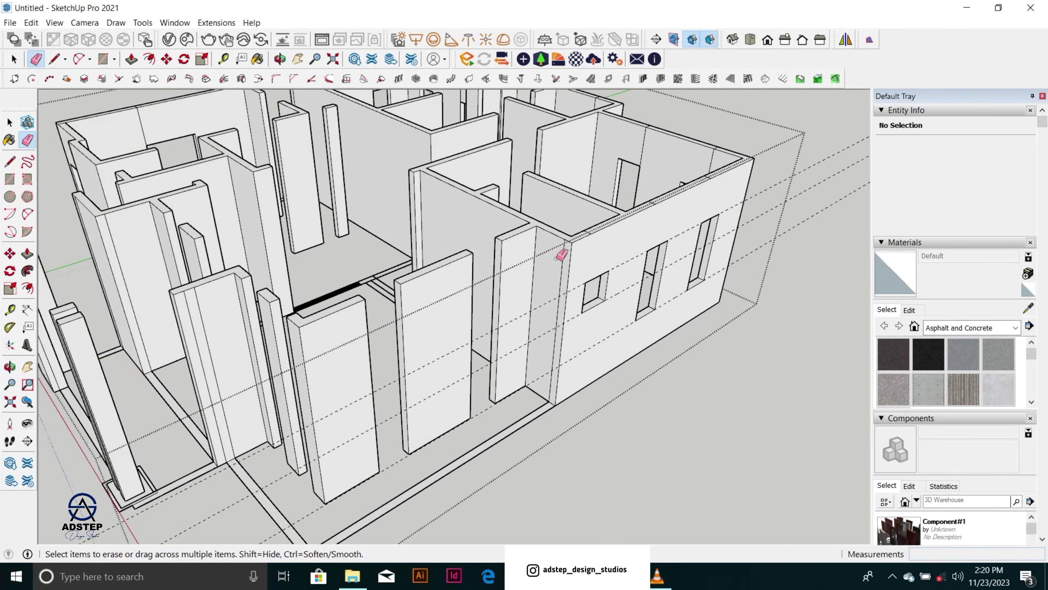
scroll(589, 260, down, 2)
mouse_move(564, 269)
middle_down()
mouse_move(594, 241)
mouse_move(553, 237)
middle_up()
scroll(553, 238, up, 4)
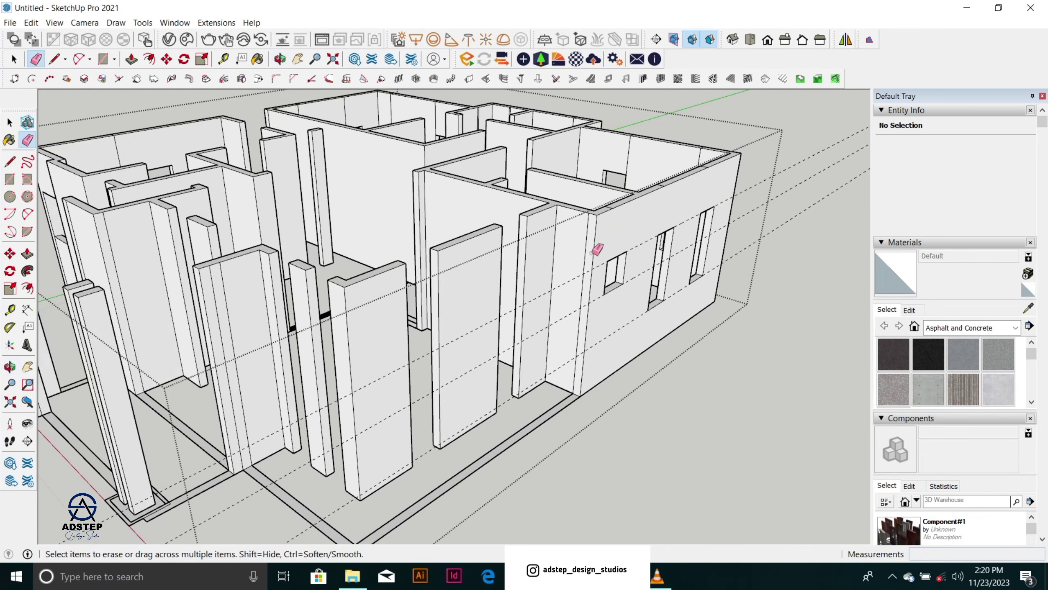
scroll(594, 235, up, 4)
key(space)
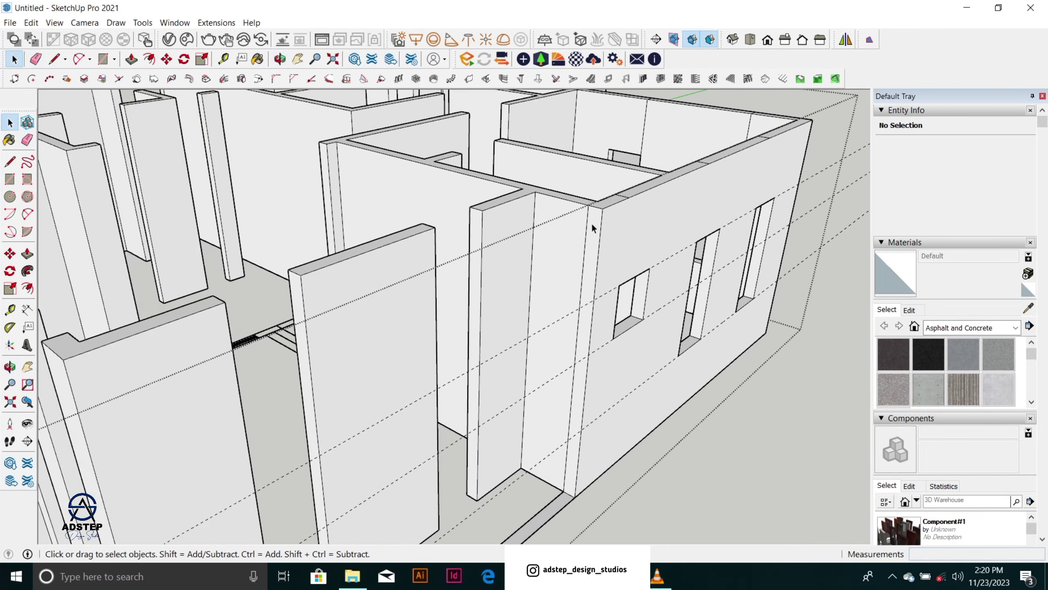
scroll(591, 223, up, 2)
scroll(612, 245, down, 4)
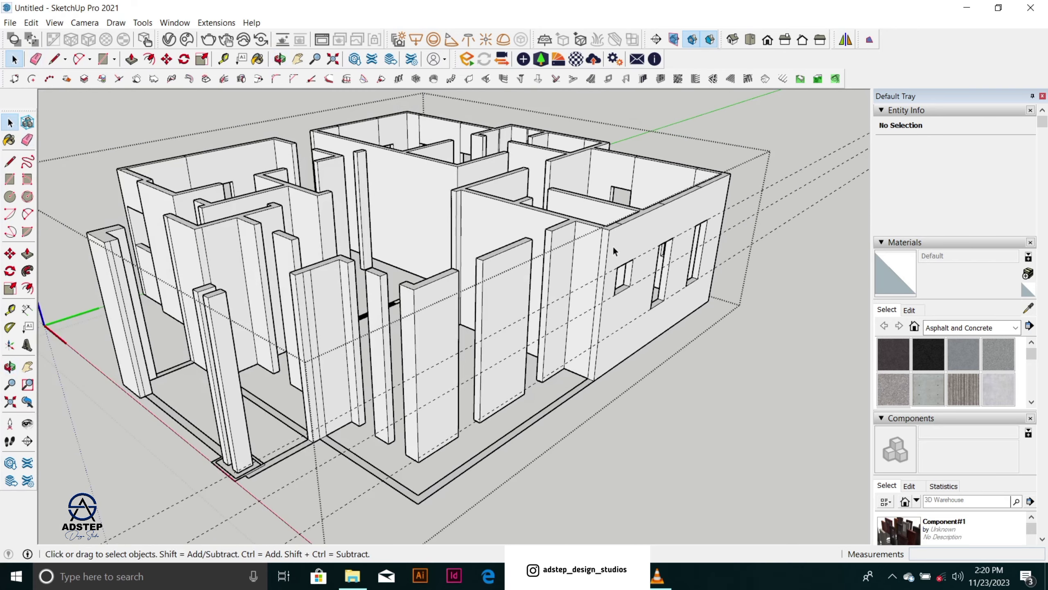
Step: Erase the horizontal guides crossing the three-window wall
scroll(578, 273, up, 3)
key(e)
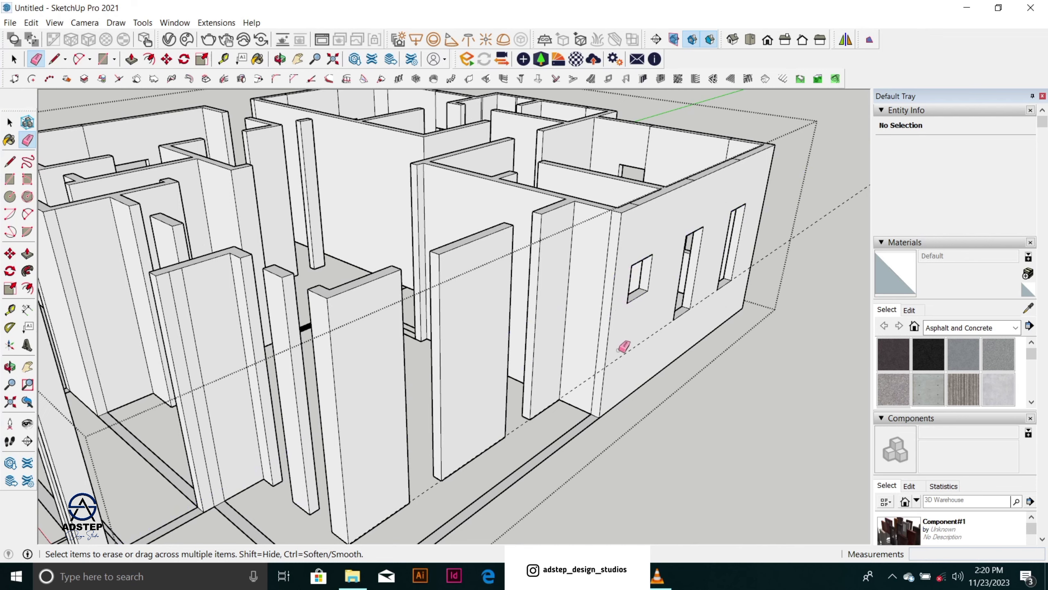
scroll(631, 314, down, 3)
Step: Place a horizontal guide 900 mm below the top edge of the freestanding front wall segment
middle_drag(569, 306, 463, 356)
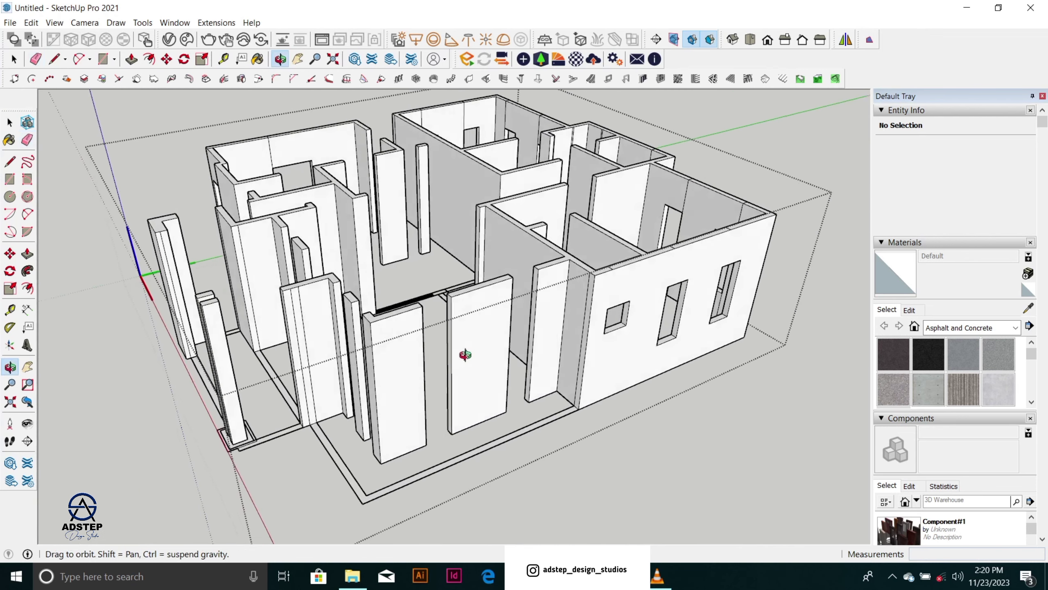
scroll(486, 302, up, 4)
key(t)
scroll(480, 293, up, 2)
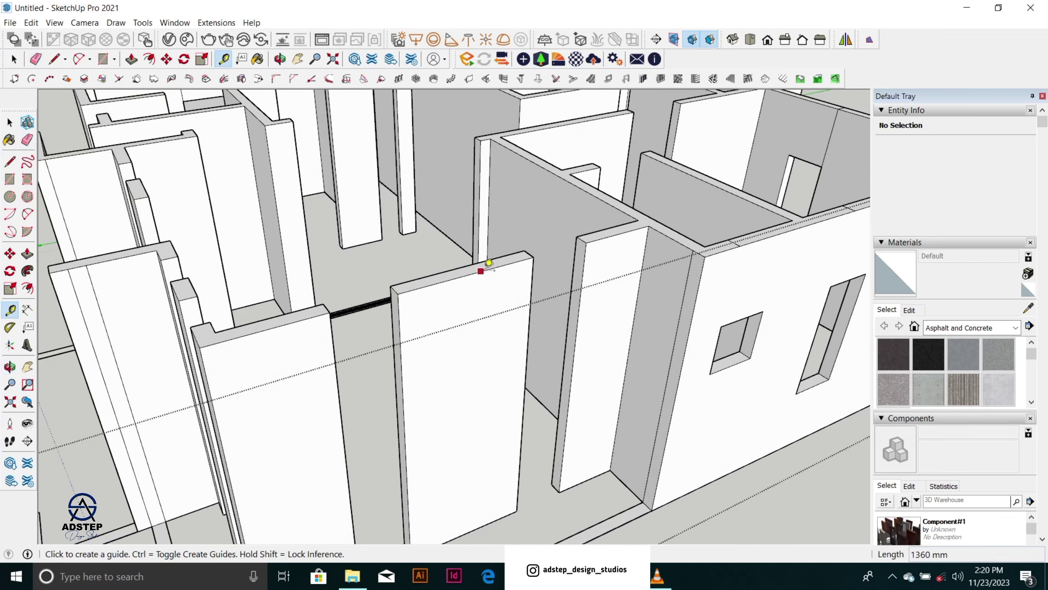
click(485, 269)
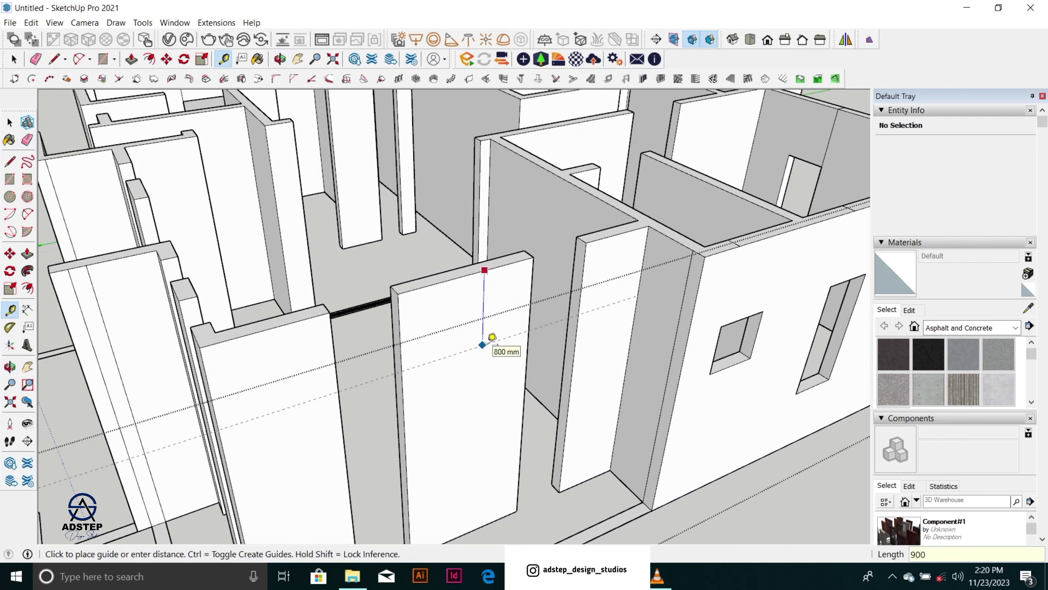
key(Return)
Step: Place a second horizontal guide 900 mm above the bottom edge of the same front wall segment
scroll(507, 281, down, 2)
scroll(504, 429, up, 2)
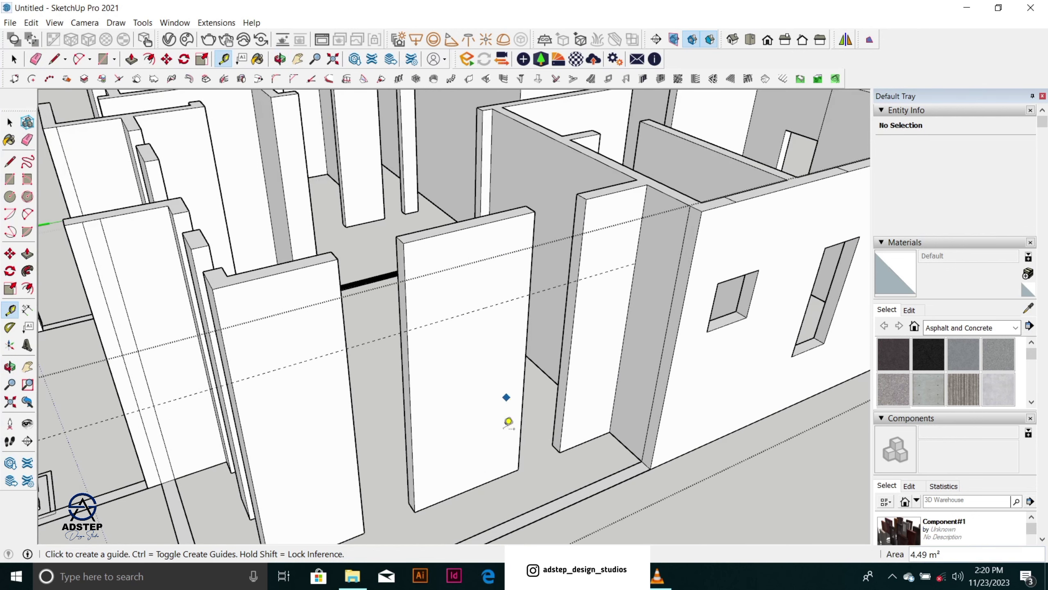
click(491, 479)
text(9)
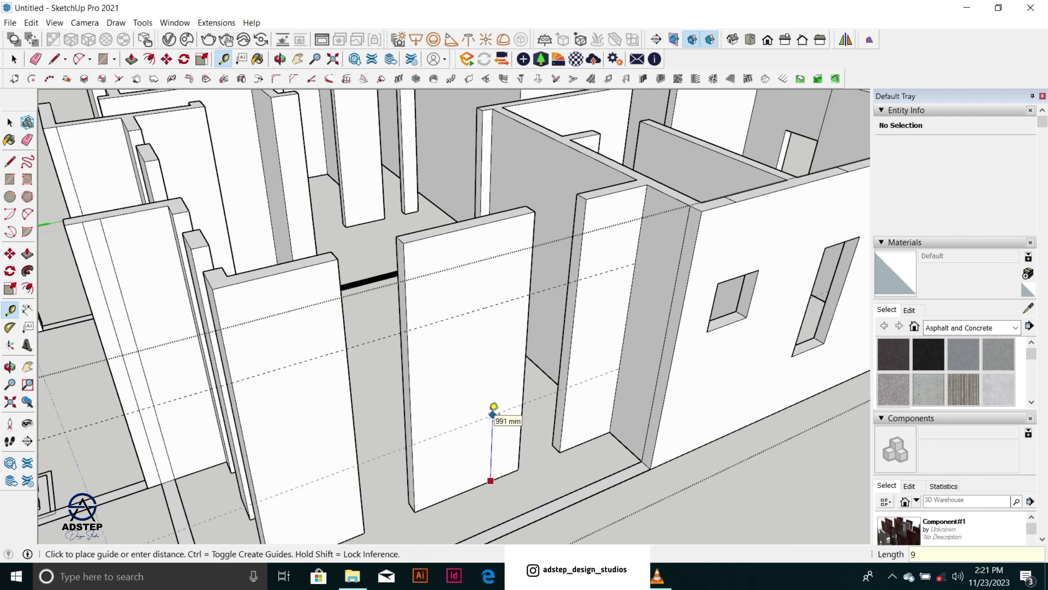
text(00)
key(Return)
Step: Draw dividing lines at both guides across the end of the front wall stub next to the three-window wall
scroll(578, 308, down, 3)
middle_drag(578, 309, 534, 304)
scroll(564, 261, up, 3)
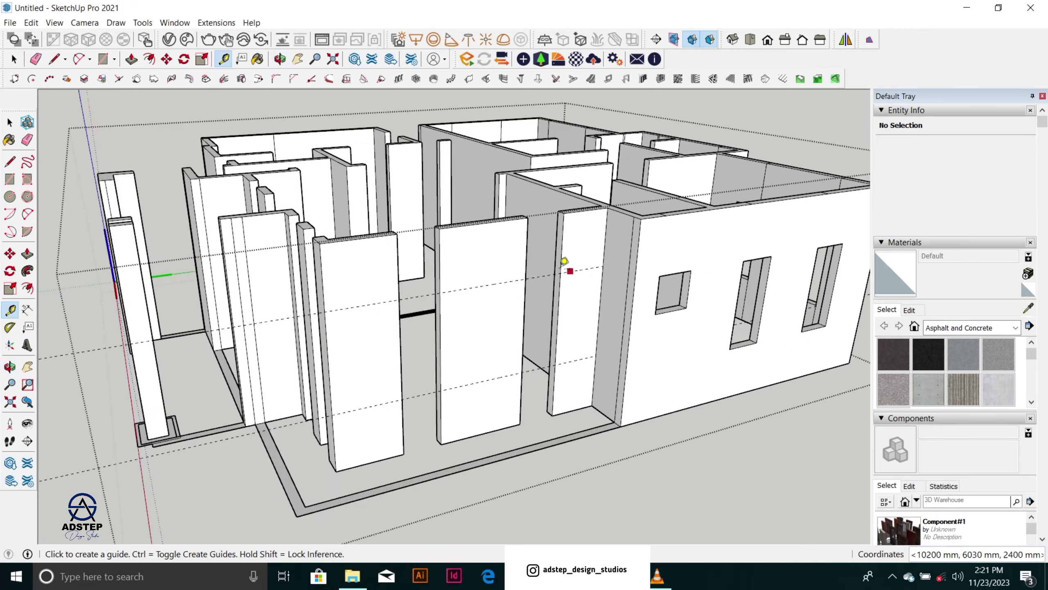
scroll(565, 264, up, 6)
key(space)
key(l)
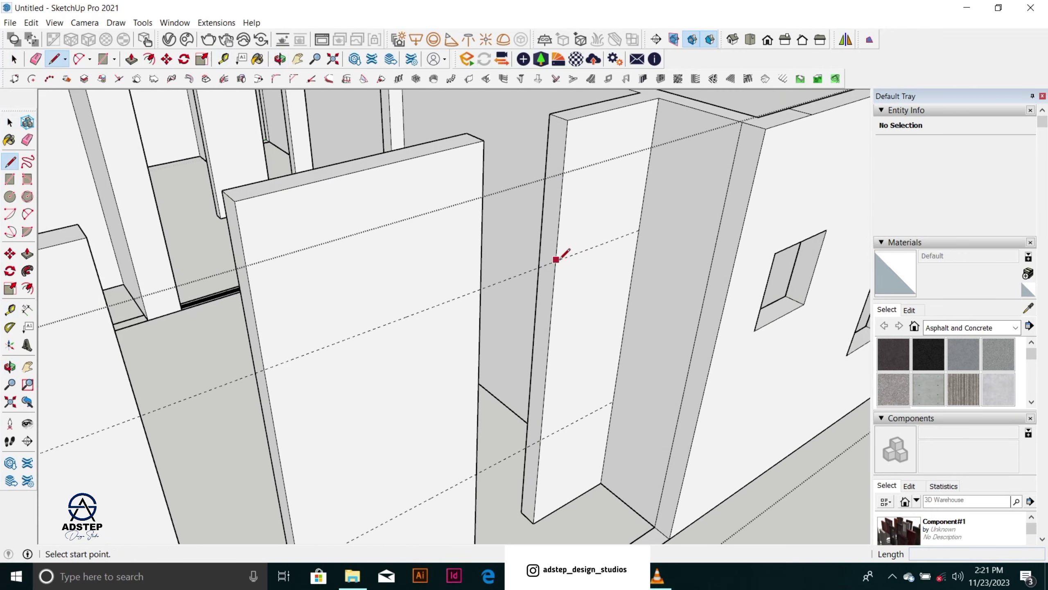
click(556, 258)
click(540, 250)
scroll(543, 251, down, 3)
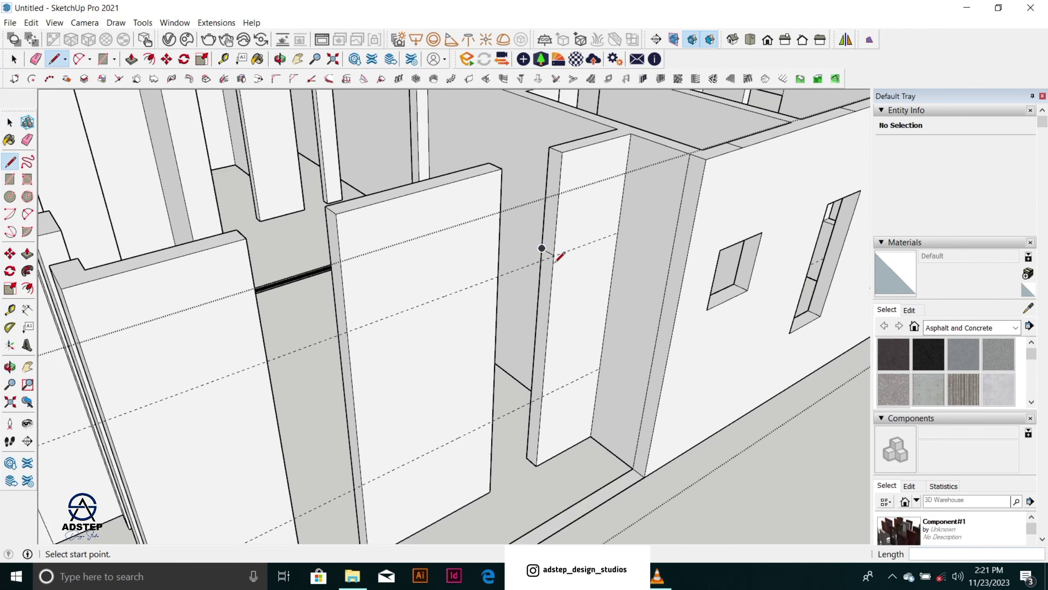
scroll(545, 390, up, 3)
click(539, 398)
scroll(539, 399, up, 3)
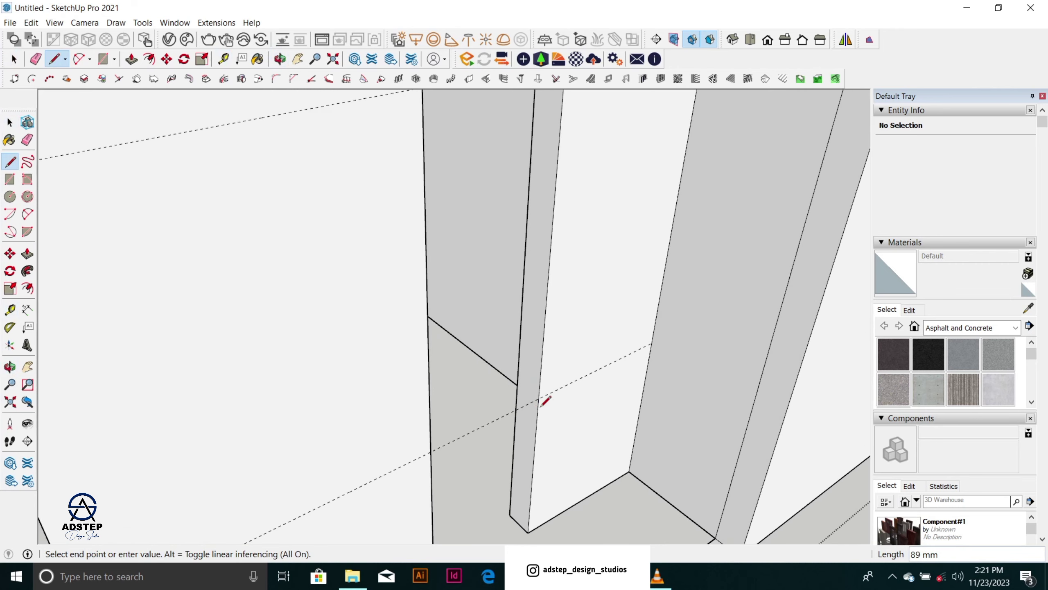
click(519, 377)
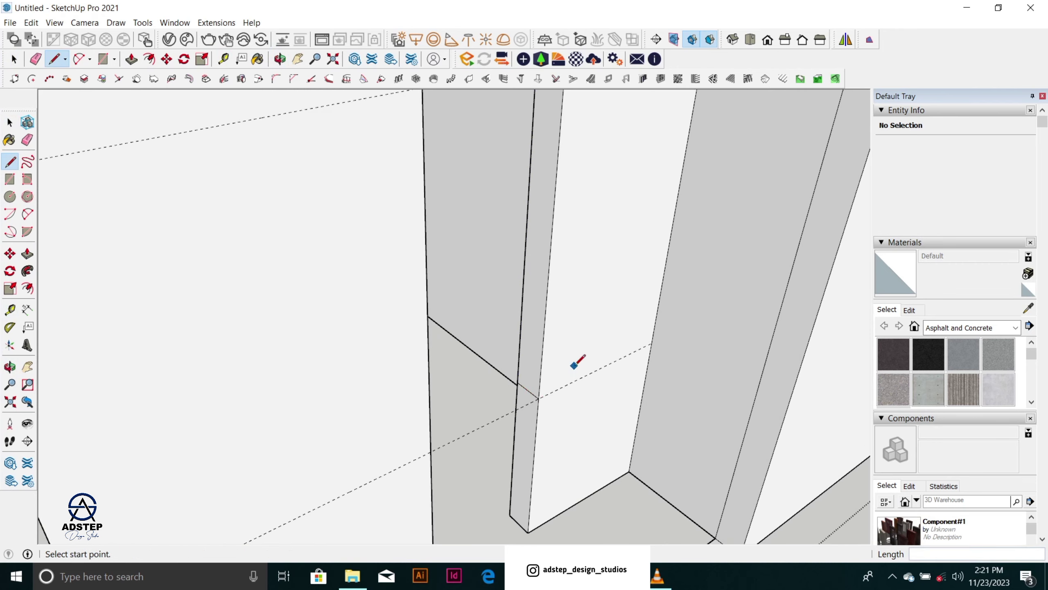
Step: Extrude the upper and lower portions of the stub's end to the freestanding front wall segment, leaving a window opening
scroll(567, 380, down, 3)
key(space)
key(p)
click(562, 206)
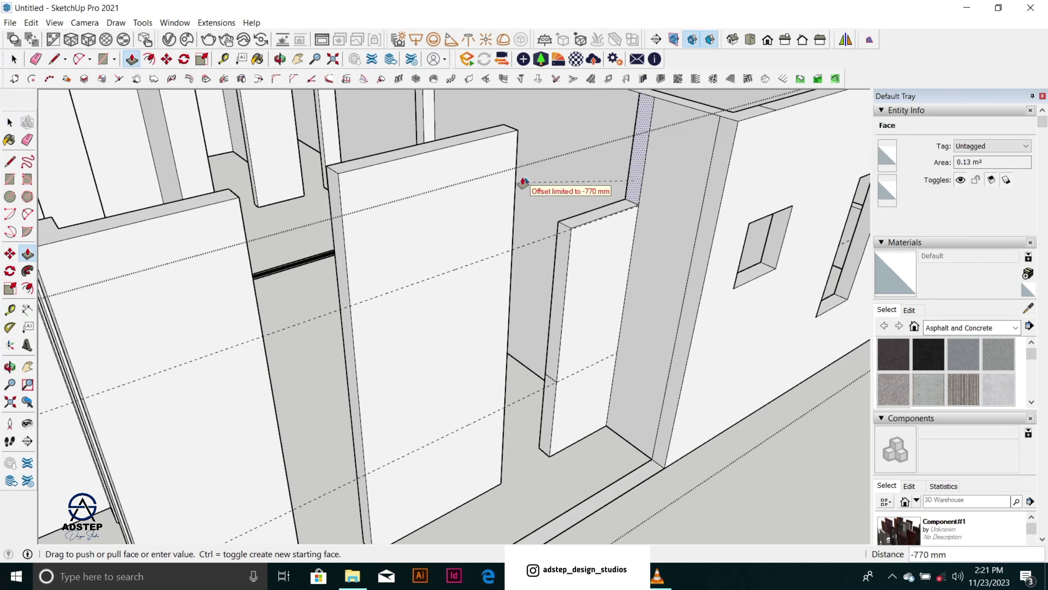
click(518, 173)
click(553, 399)
click(507, 374)
scroll(634, 239, down, 4)
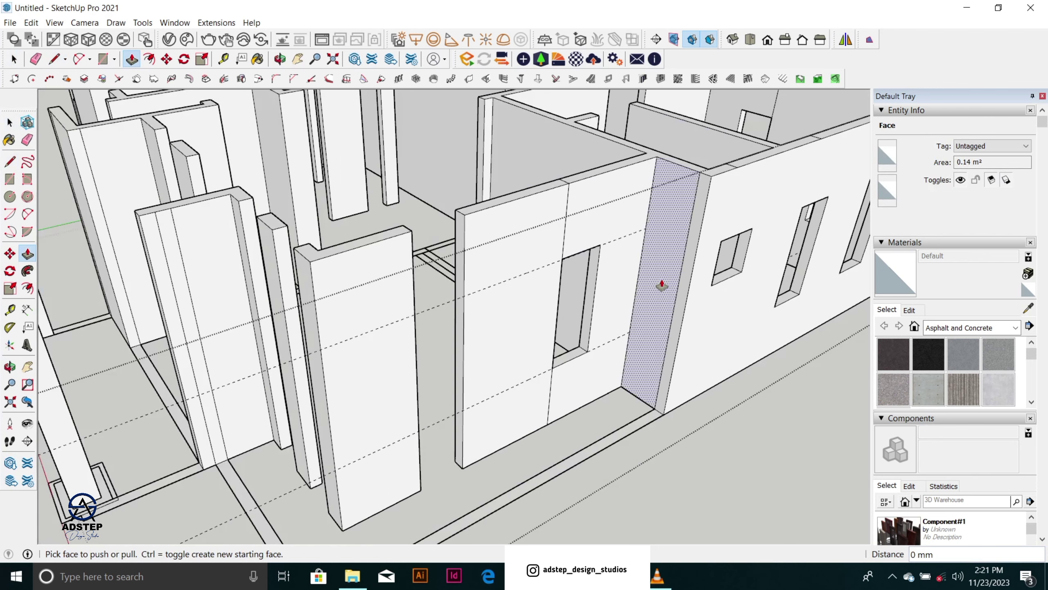
Step: Draw dividing lines at the upper and lower guides across the free end of the extended front wall
scroll(540, 291, up, 3)
scroll(538, 291, down, 1)
key(l)
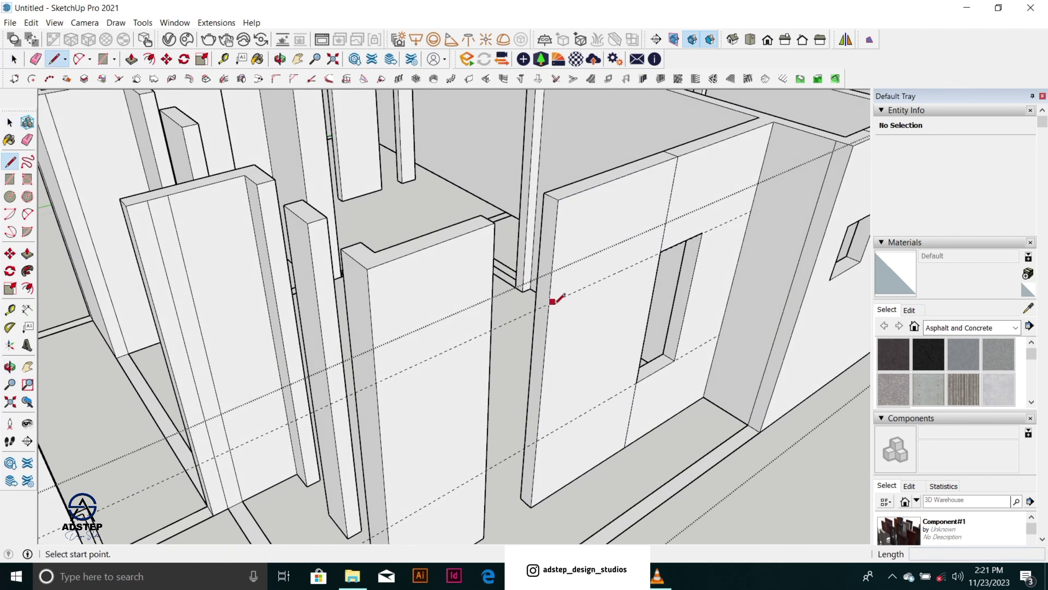
click(551, 304)
click(537, 292)
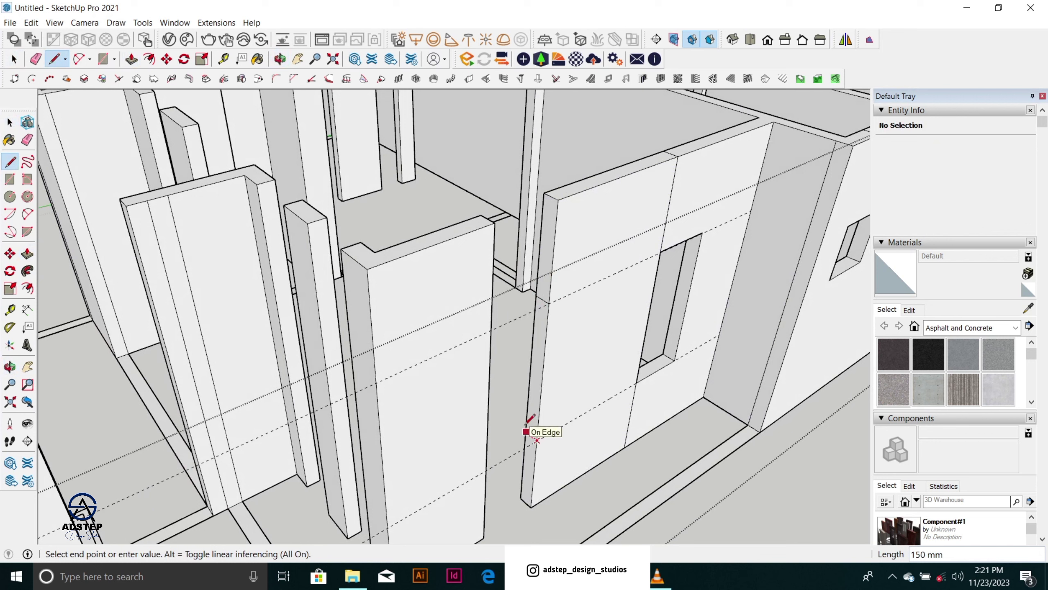
Step: Extrude the upper and lower portions of that wall end 600 mm to the next front wall segment, leaving a second opening
key(space)
key(p)
click(543, 276)
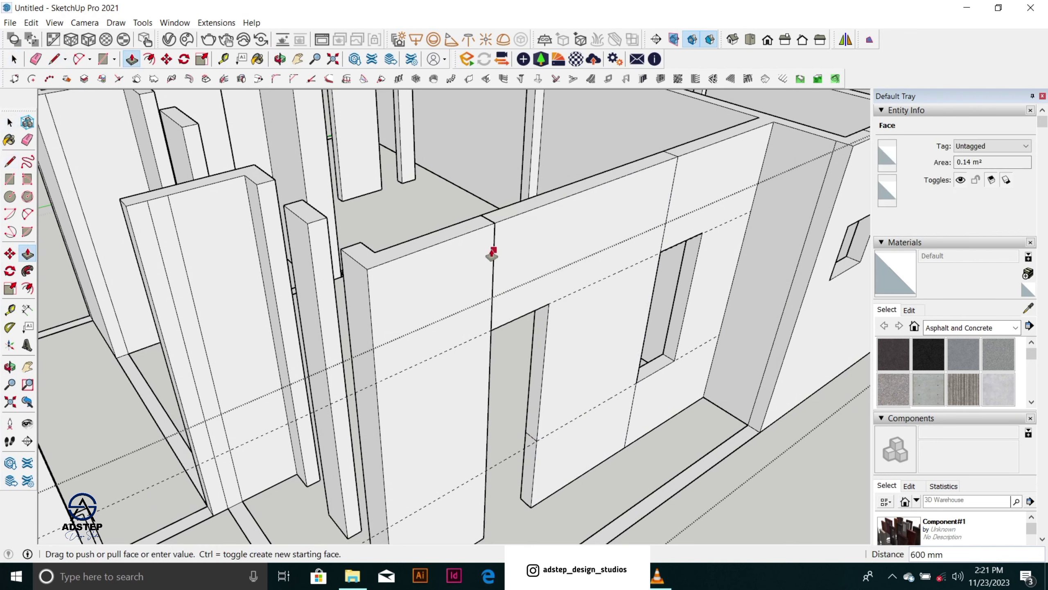
click(492, 240)
click(529, 456)
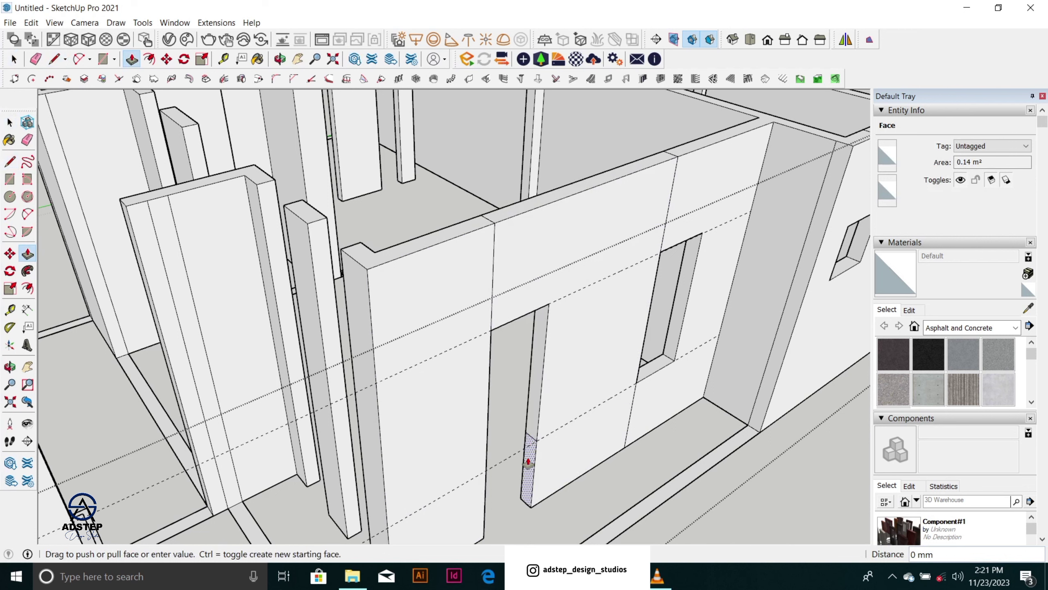
click(491, 406)
Step: Erase the vertical seam lines above and below the two openings on the front wall's outer face
scroll(575, 358, down, 5)
key(e)
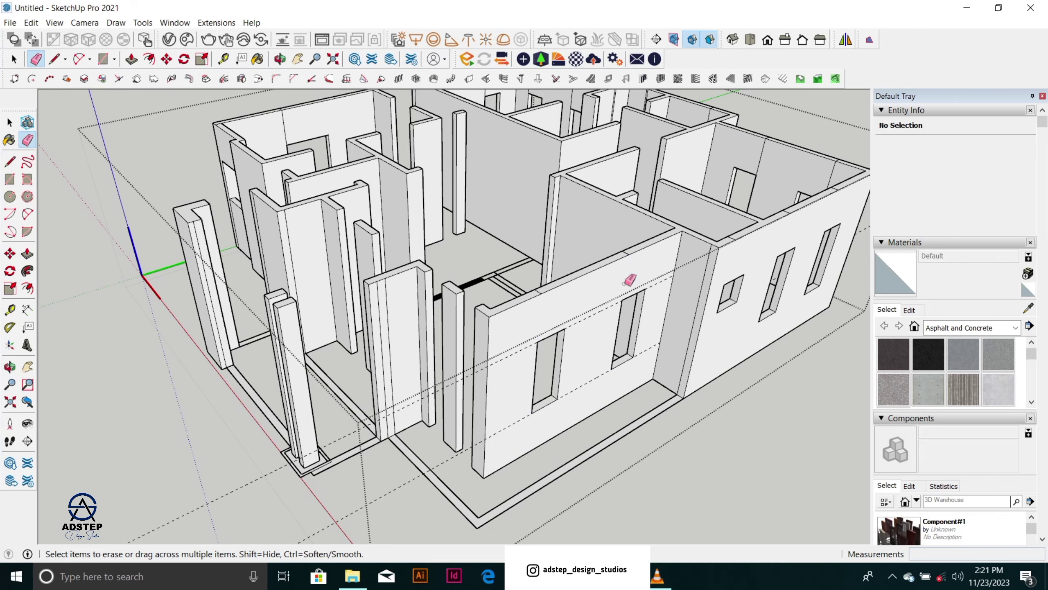
middle_drag(630, 280, 614, 393)
scroll(614, 281, up, 6)
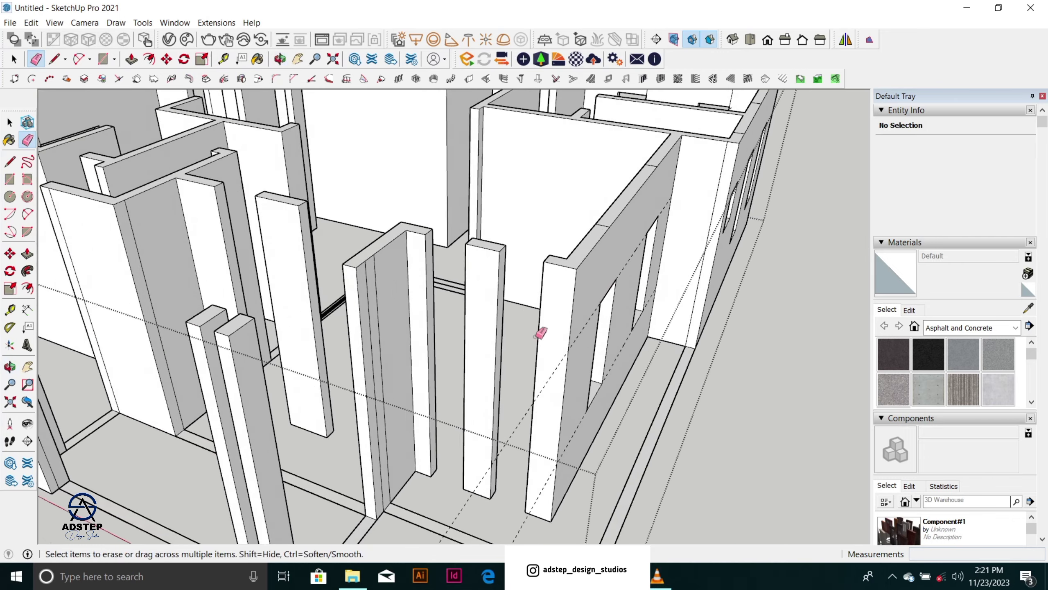
Step: Place a horizontal guide 900 mm below the top edge of the front corner wall's end
middle_drag(539, 335, 776, 392)
scroll(662, 370, down, 3)
scroll(482, 319, up, 5)
middle_drag(544, 355, 591, 274)
scroll(591, 275, up, 2)
key(space)
key(t)
scroll(614, 224, up, 2)
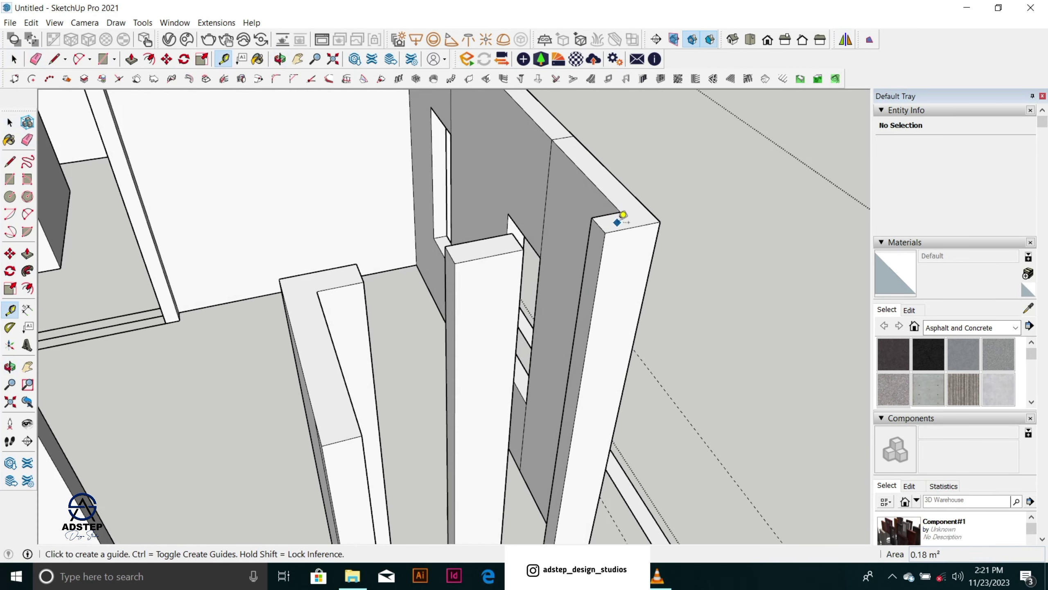
click(625, 219)
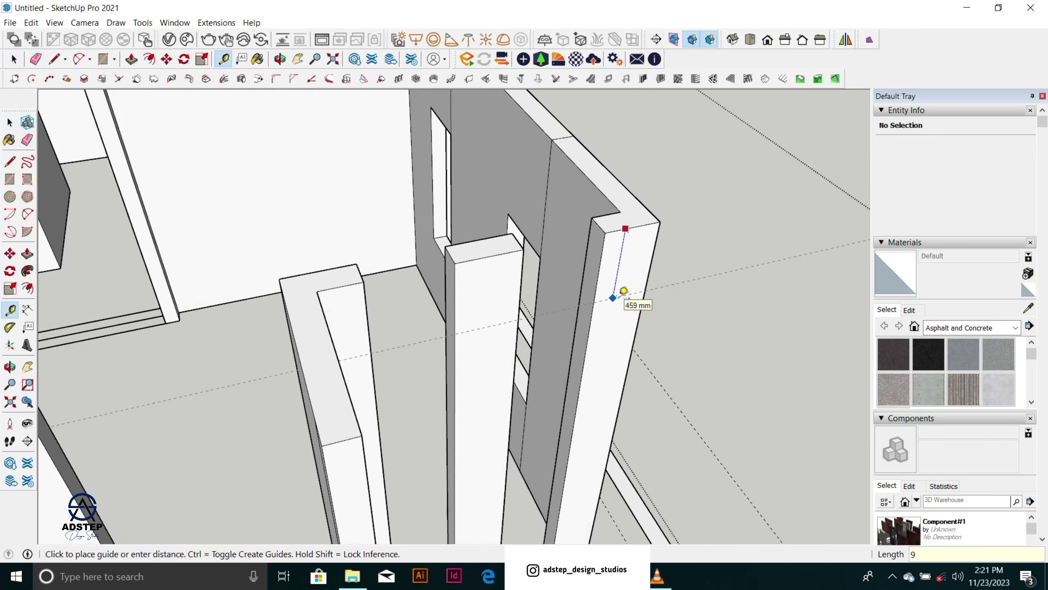
key(Return)
Step: Place a horizontal guide 900 mm above the base of the freestanding wall segment beside the corner wall
scroll(571, 210, down, 4)
middle_drag(587, 272, 468, 315)
scroll(476, 345, up, 2)
scroll(475, 415, up, 2)
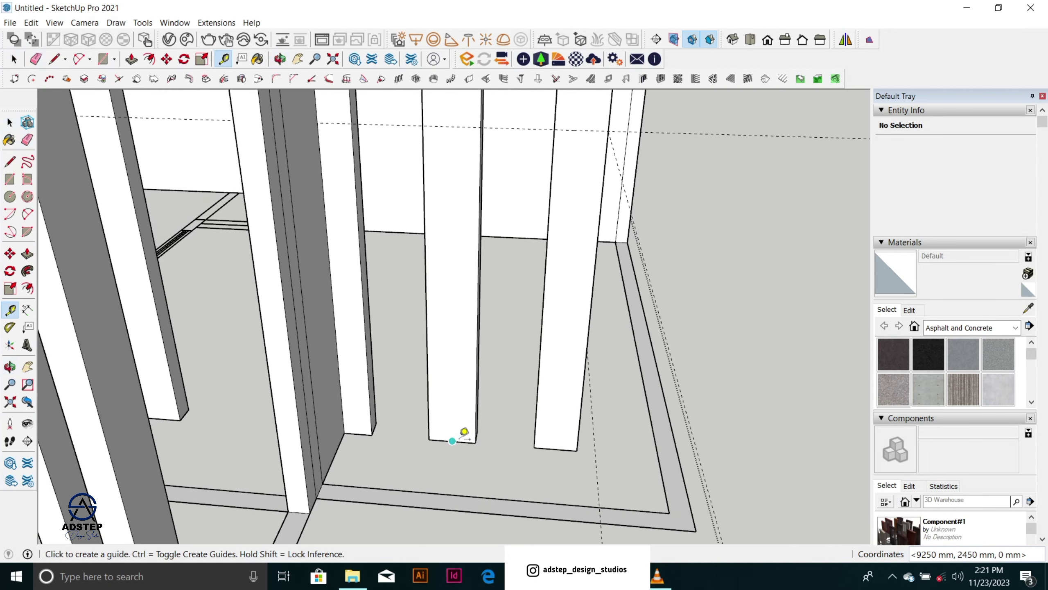
click(454, 439)
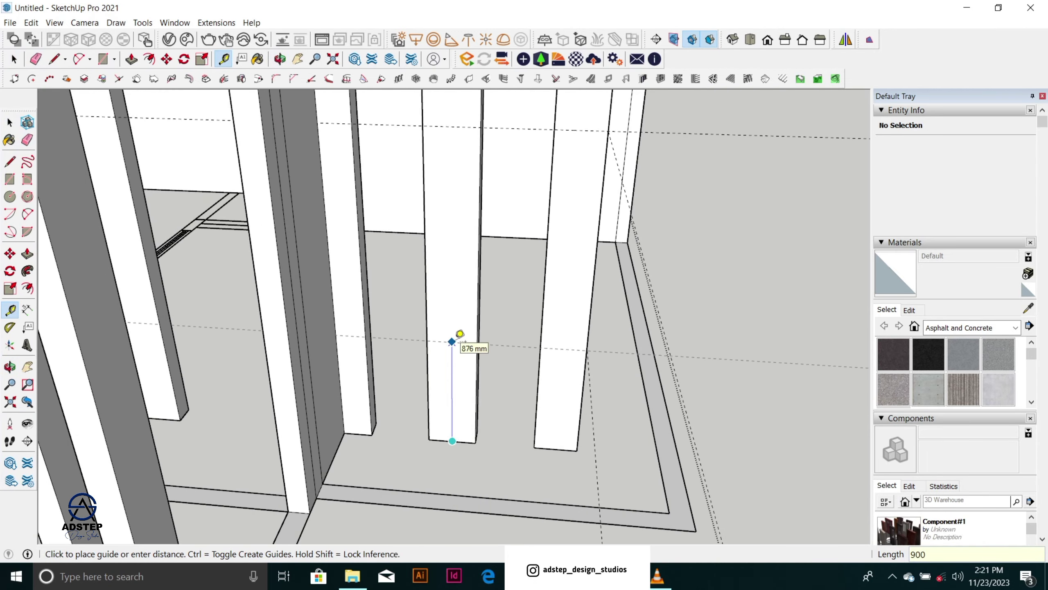
text(900)
key(Return)
middle_drag(461, 335, 335, 440)
scroll(334, 440, down, 3)
scroll(362, 310, up, 4)
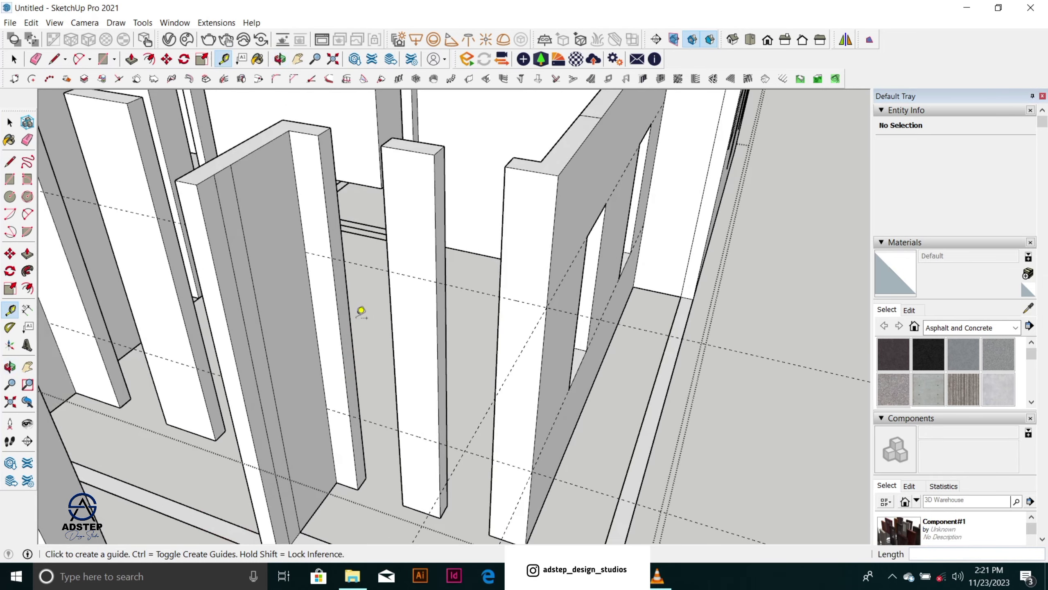
Step: Draw dividing lines at the upper and lower guides across the end of the wall stub facing the freestanding segment
key(l)
click(332, 258)
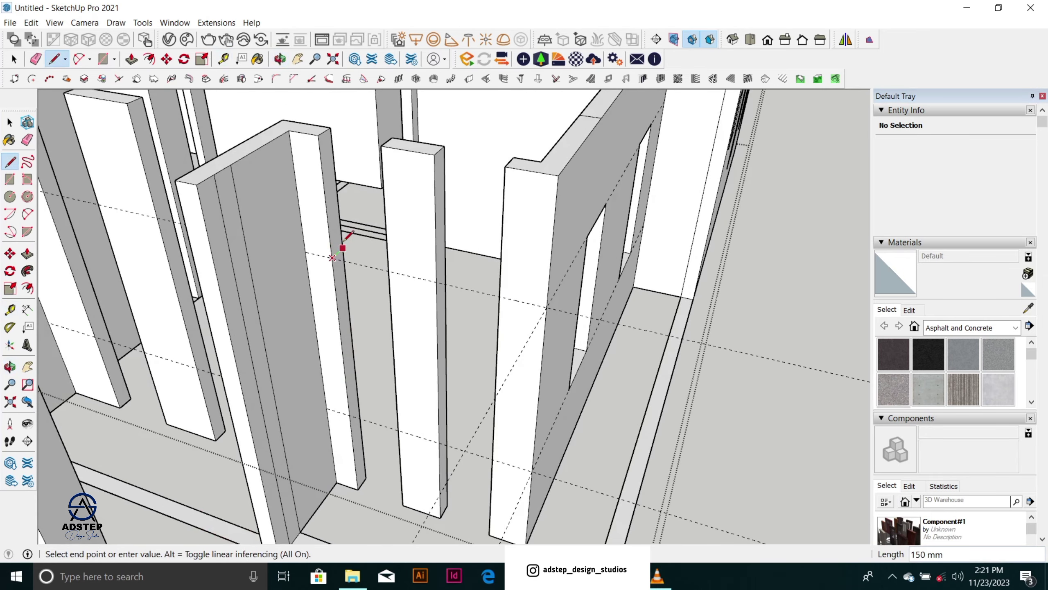
click(339, 323)
click(349, 413)
click(357, 401)
Step: Extrude the lower and upper portions of the stub's end 450 mm to the freestanding segment, leaving a window opening
key(p)
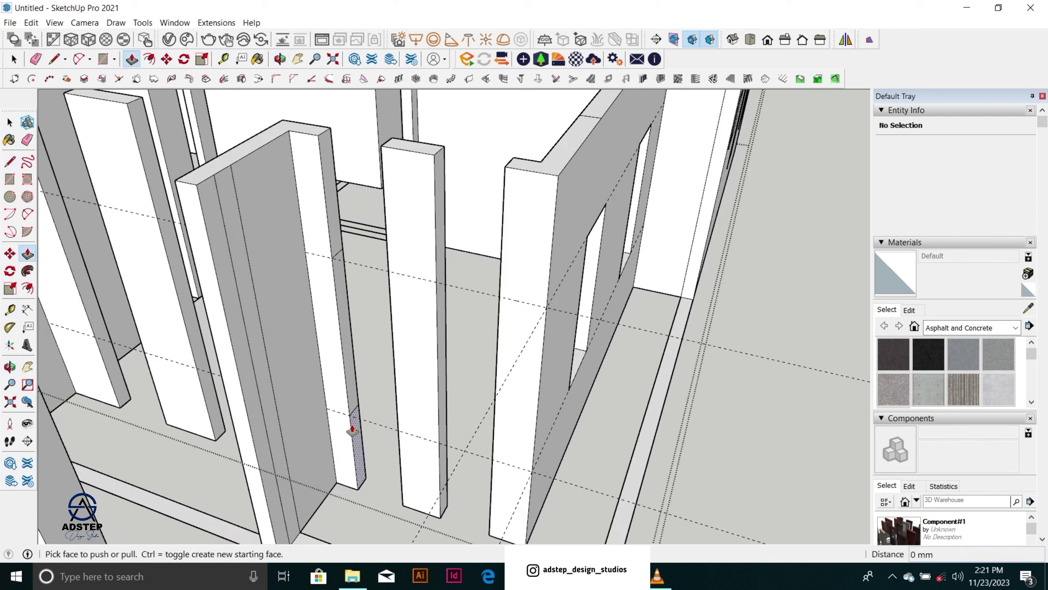
click(351, 430)
click(392, 395)
click(347, 248)
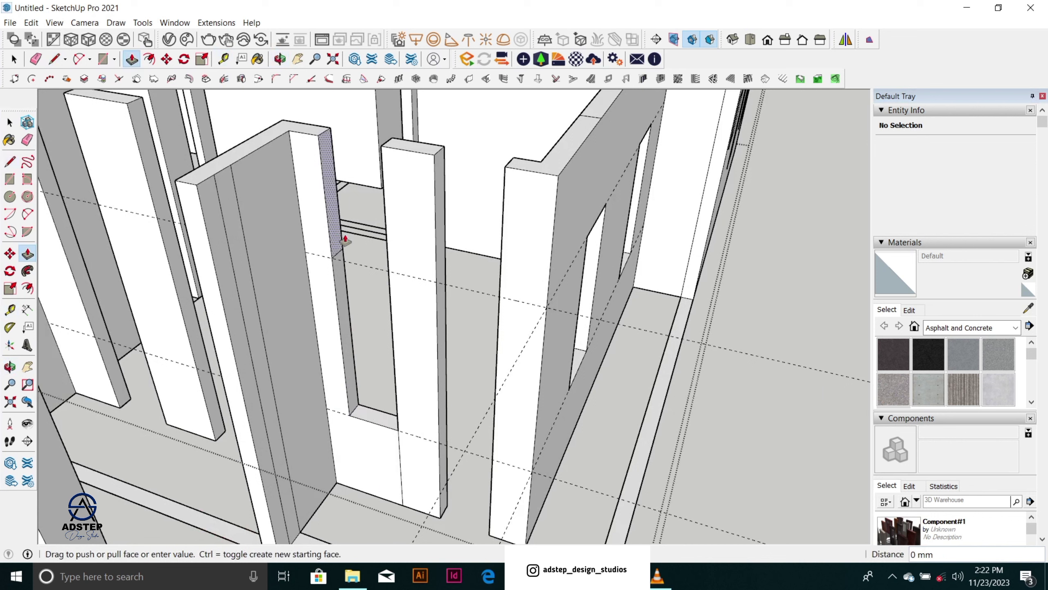
click(386, 232)
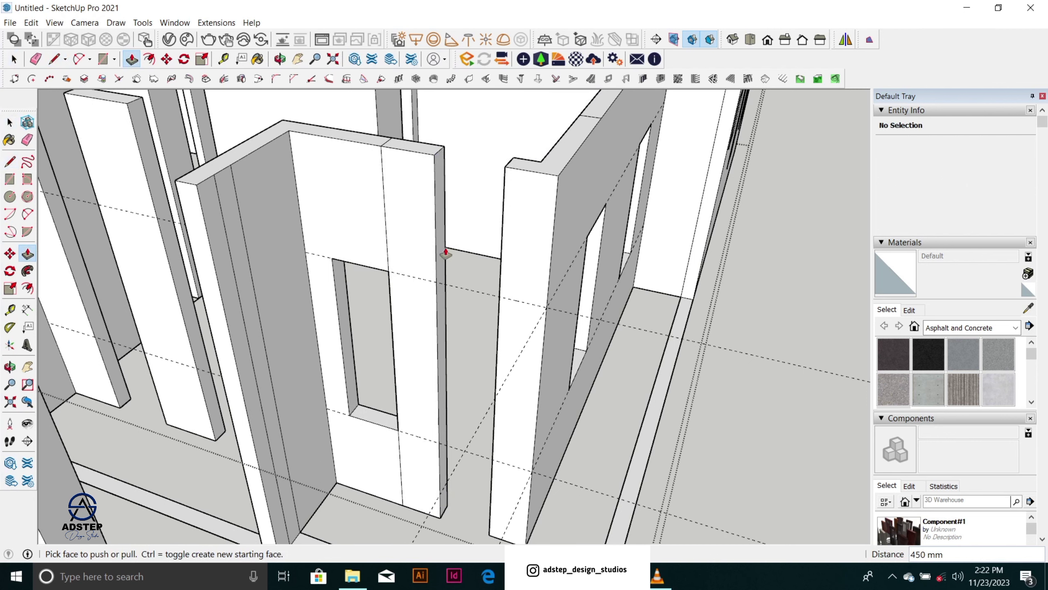
Step: Divide the freestanding segment's end at the upper guide and extrude the portion above it to the corner wall
key(l)
scroll(446, 272, up, 3)
click(433, 289)
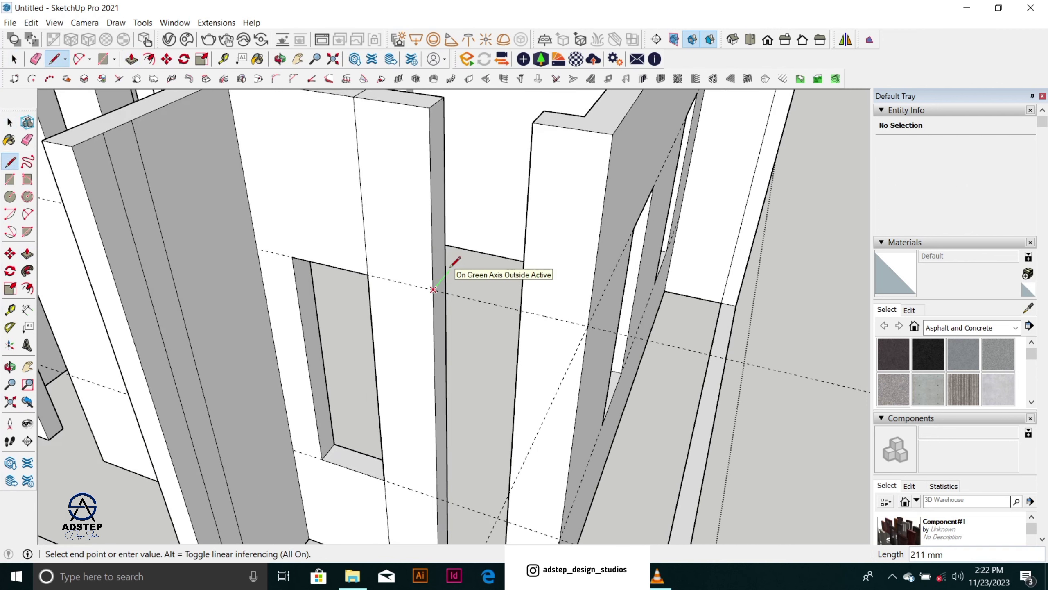
click(442, 276)
key(p)
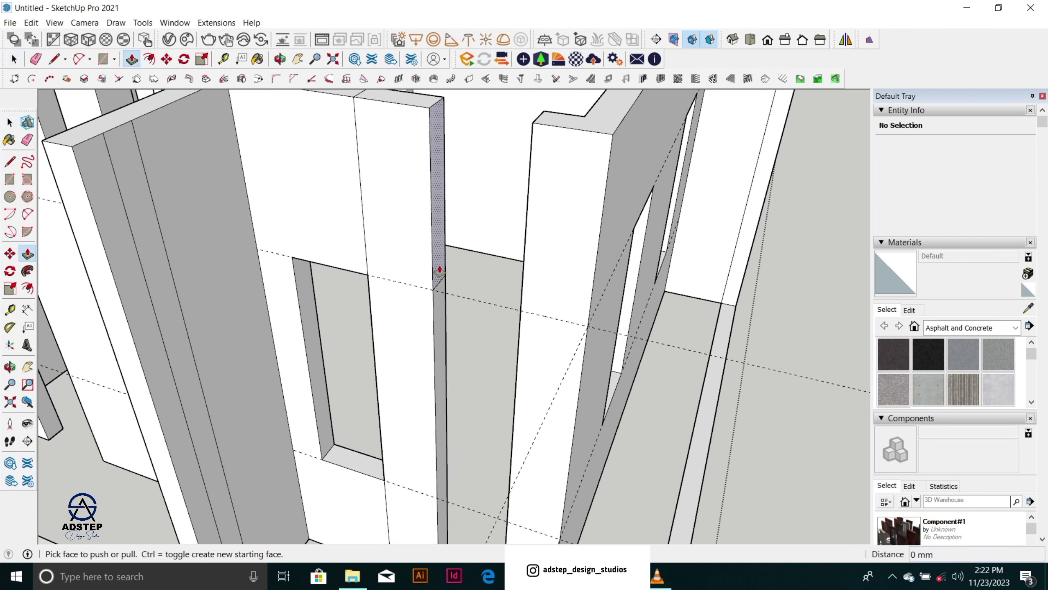
click(439, 271)
click(527, 217)
scroll(428, 184, down, 2)
key(space)
scroll(429, 434, up, 1)
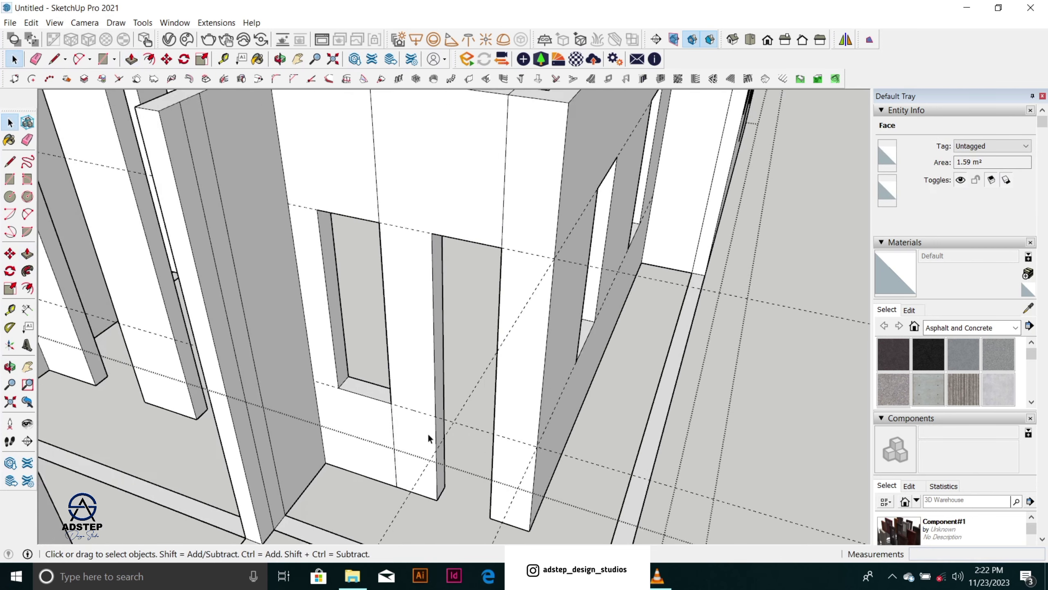
Step: Divide the same end at the lower guide and extrude the portion below it 450 mm to the corner wall
scroll(427, 433, up, 3)
key(l)
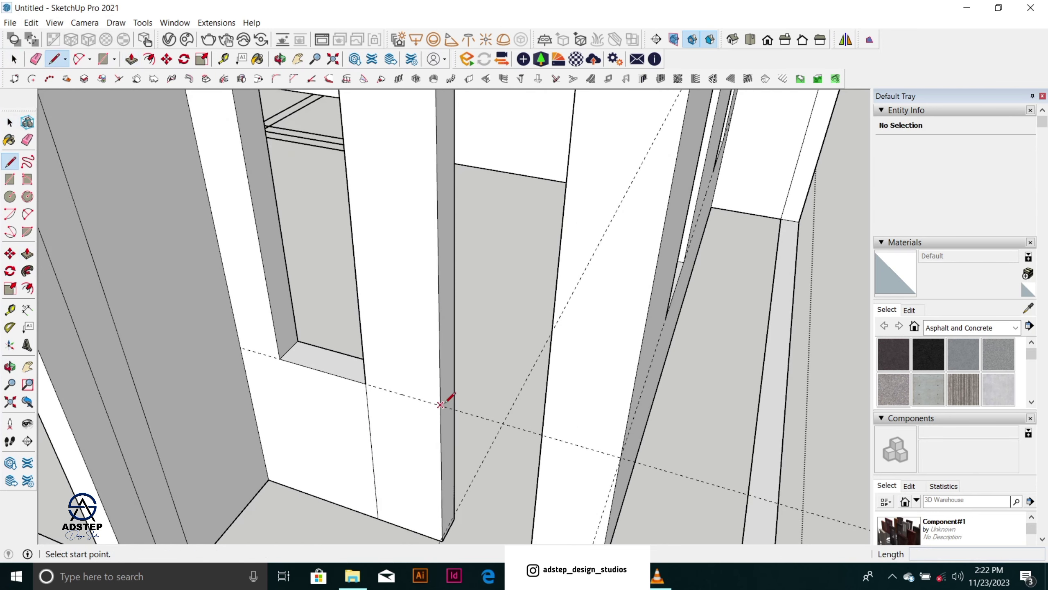
click(440, 405)
click(456, 382)
key(p)
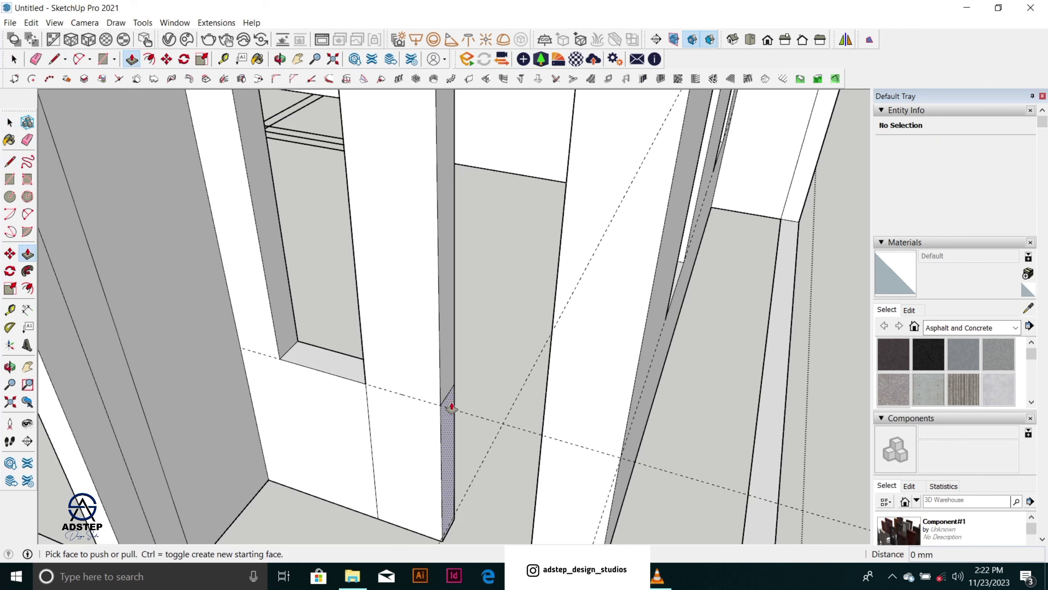
drag(446, 407, 532, 363)
scroll(454, 347, down, 6)
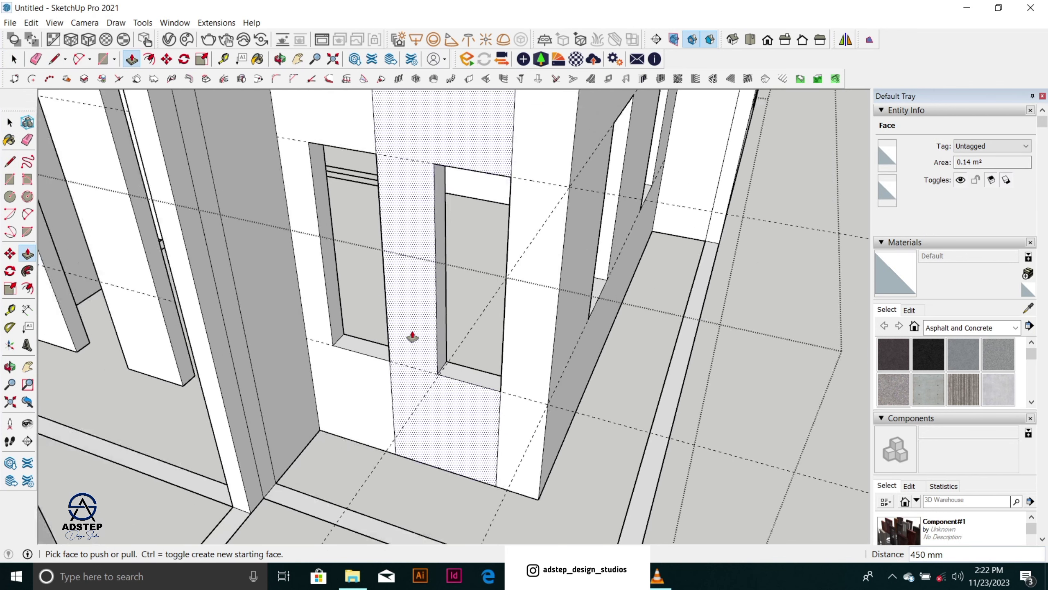
Step: Erase the vertical seam lines above and below the two new openings on the wall's outer face
key(e)
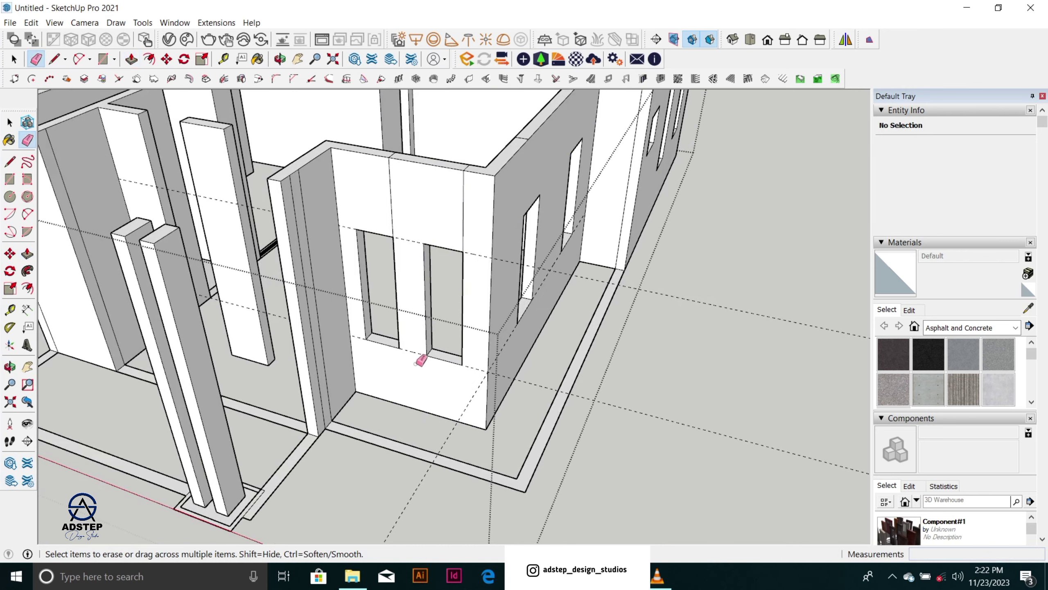
scroll(418, 360, down, 3)
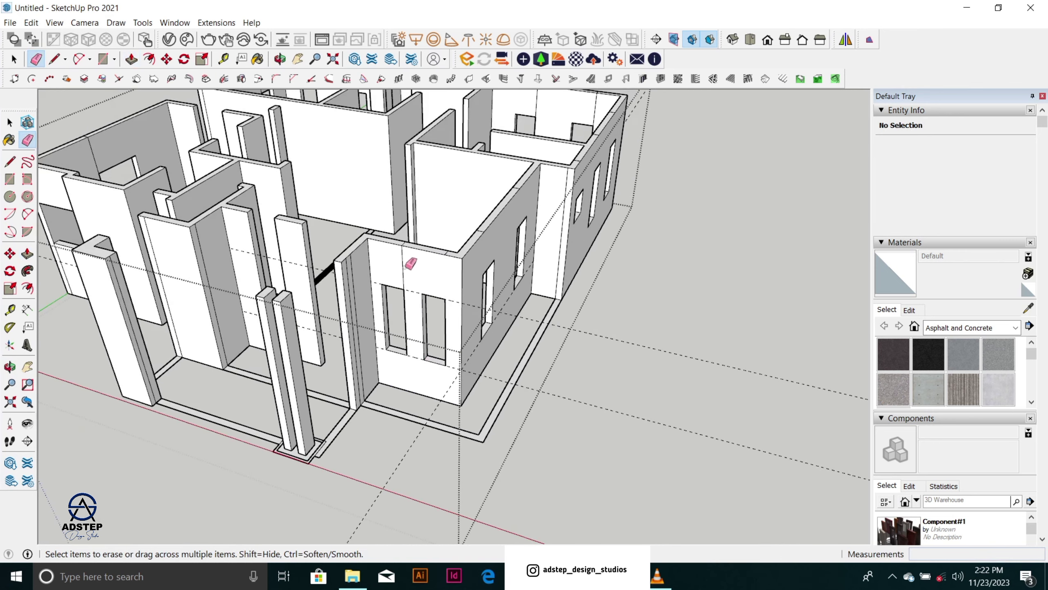
scroll(409, 262, down, 5)
scroll(515, 284, up, 3)
scroll(536, 252, up, 2)
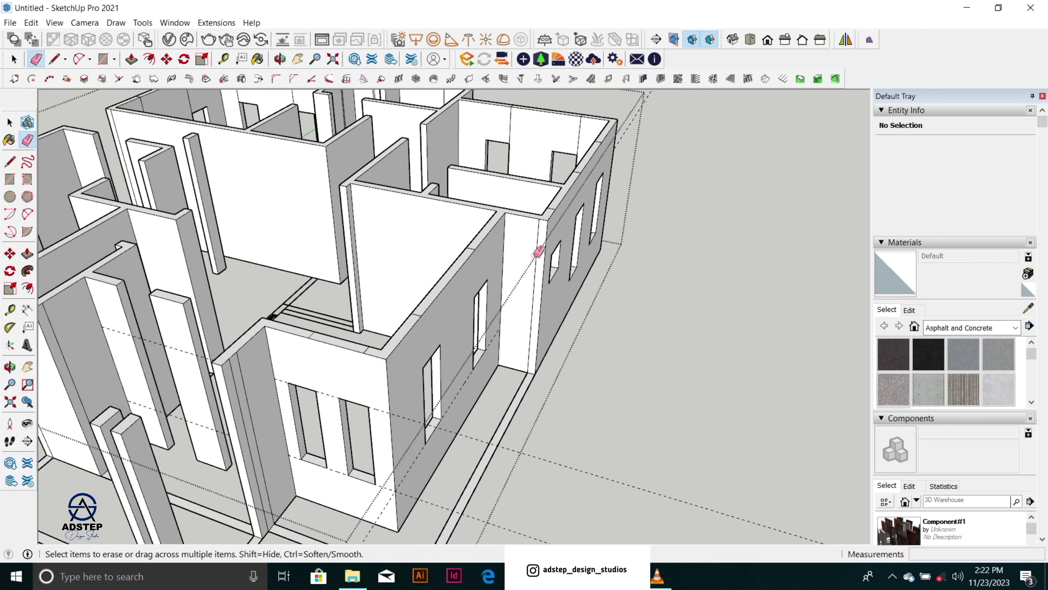
Step: Place a horizontal guide 900 mm below the top edge of the short wall stub facing the small room's corner
scroll(576, 253, down, 5)
mouse_move(479, 344)
middle_down()
mouse_move(326, 287)
mouse_move(693, 309)
mouse_move(566, 330)
middle_up()
scroll(315, 282, up, 3)
scroll(598, 264, up, 6)
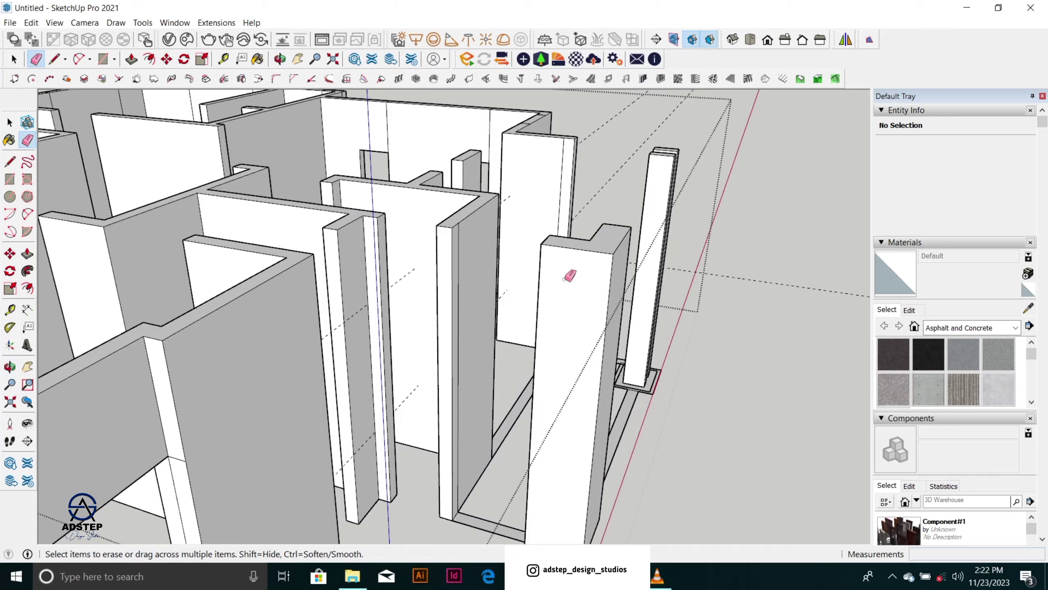
mouse_move(569, 277)
middle_down()
mouse_move(535, 341)
mouse_move(547, 274)
middle_up()
scroll(508, 273, down, 1)
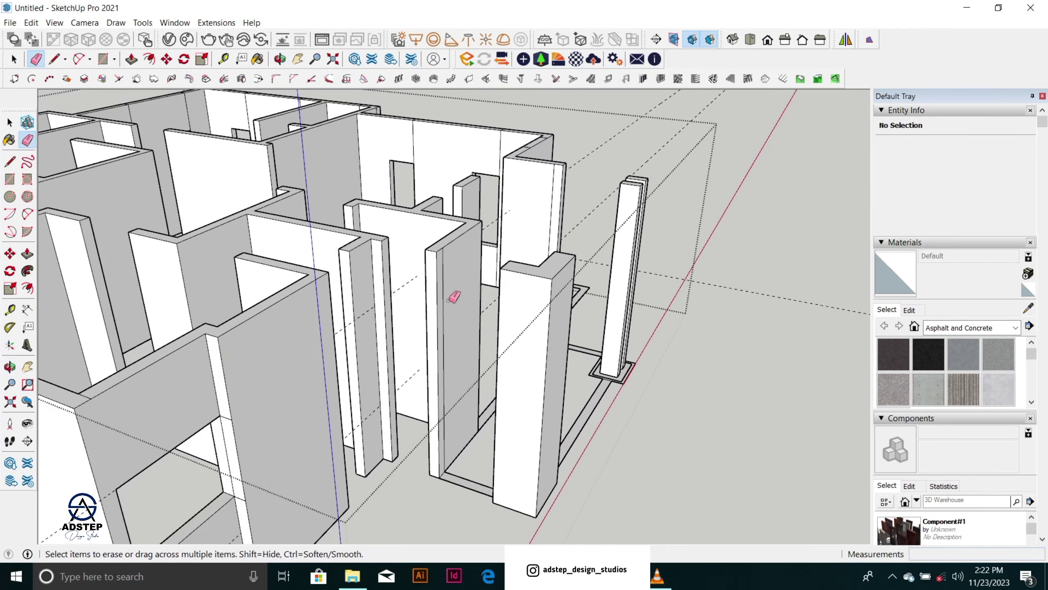
scroll(440, 276, up, 2)
key(space)
scroll(431, 243, up, 2)
scroll(467, 238, down, 2)
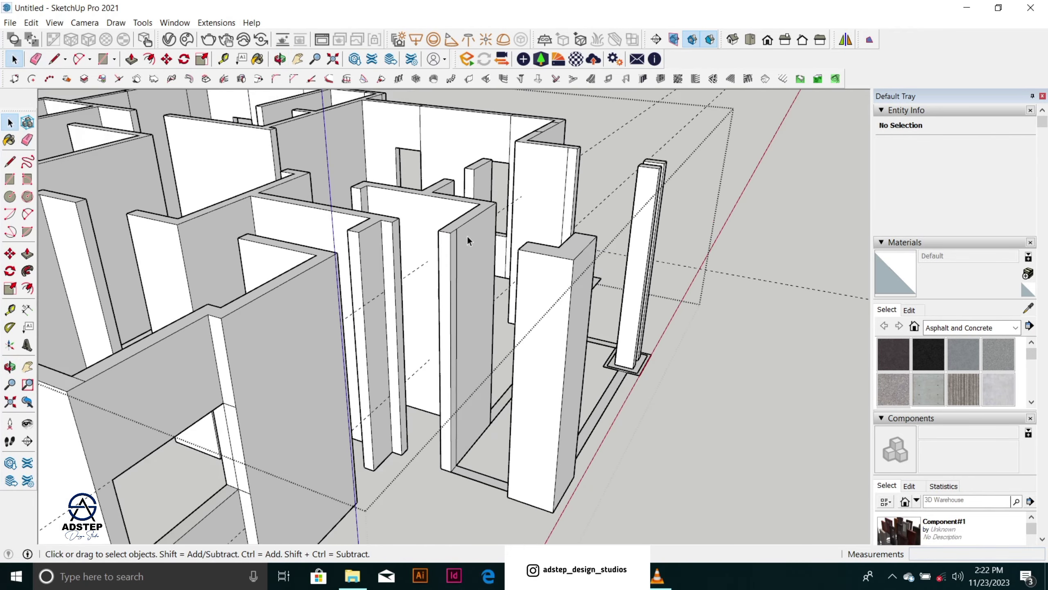
scroll(388, 237, up, 3)
key(t)
scroll(369, 205, up, 2)
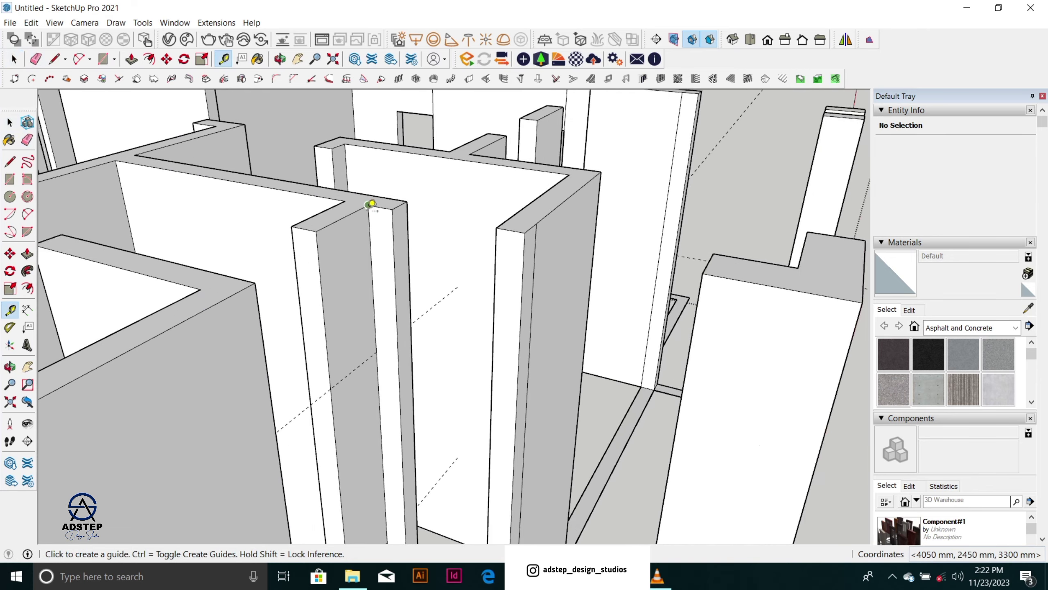
click(383, 206)
text(3300)
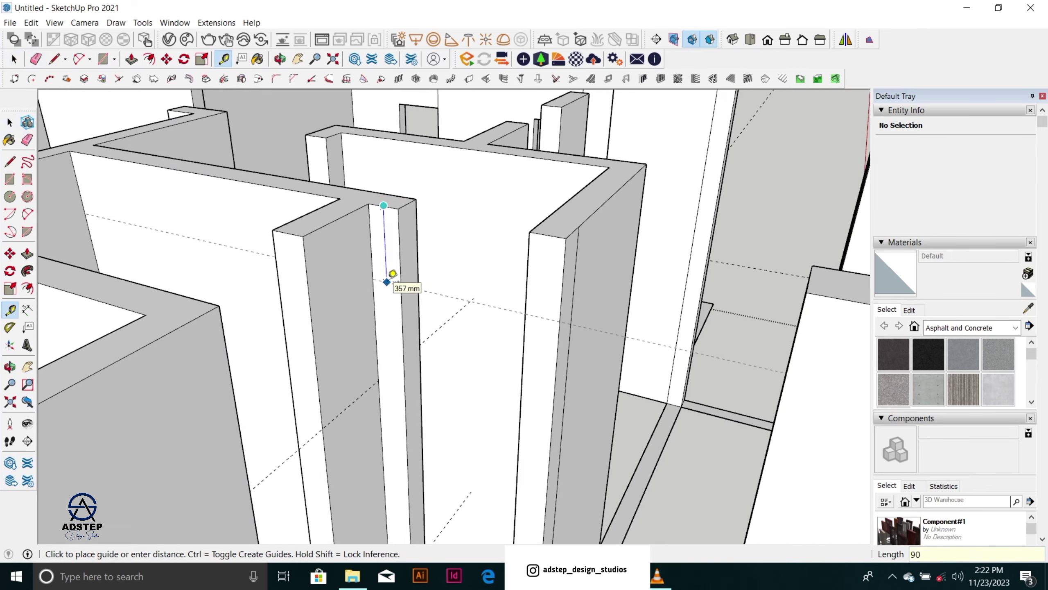
key(Return)
Step: Place a second horizontal guide on the stub 600 mm below the first one
scroll(393, 272, down, 3)
scroll(379, 380, up, 6)
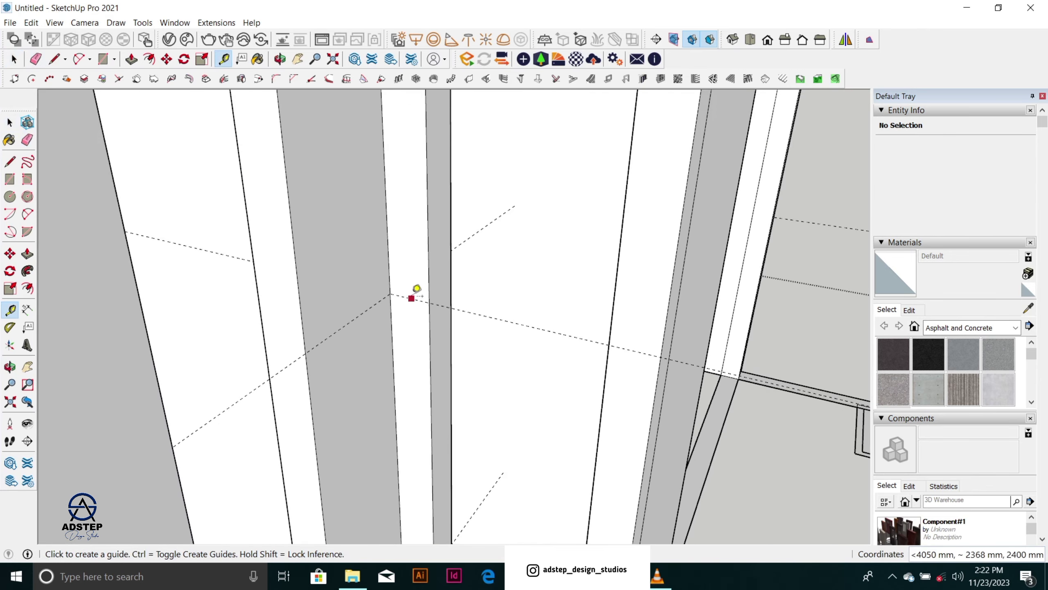
click(411, 298)
text(6)
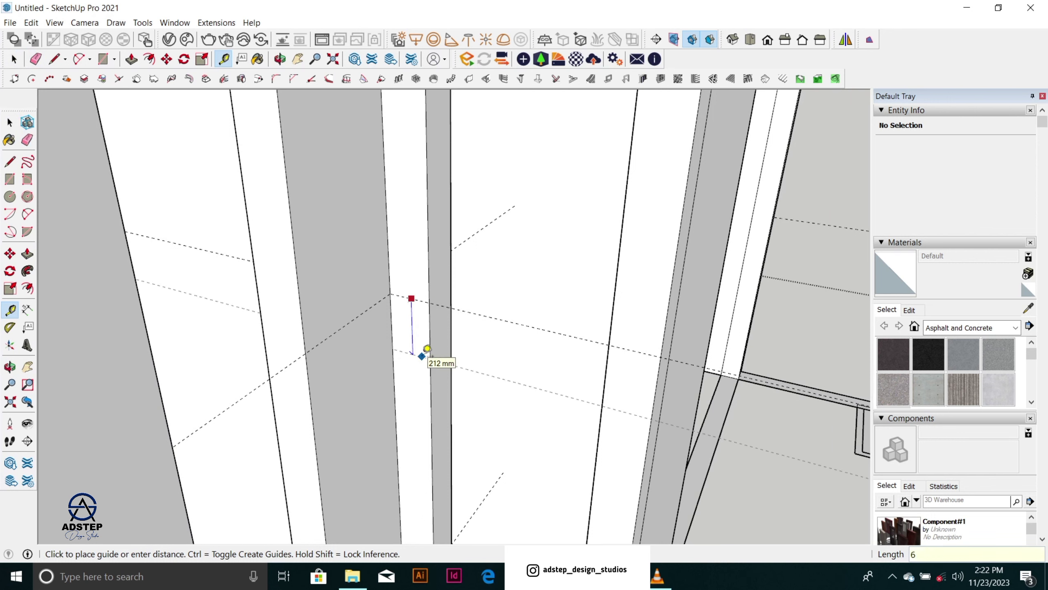
text(00)
key(Return)
Step: Draw 150 mm dividing lines across the stub's end at the two guides
scroll(415, 219, down, 3)
key(space)
scroll(437, 297, up, 3)
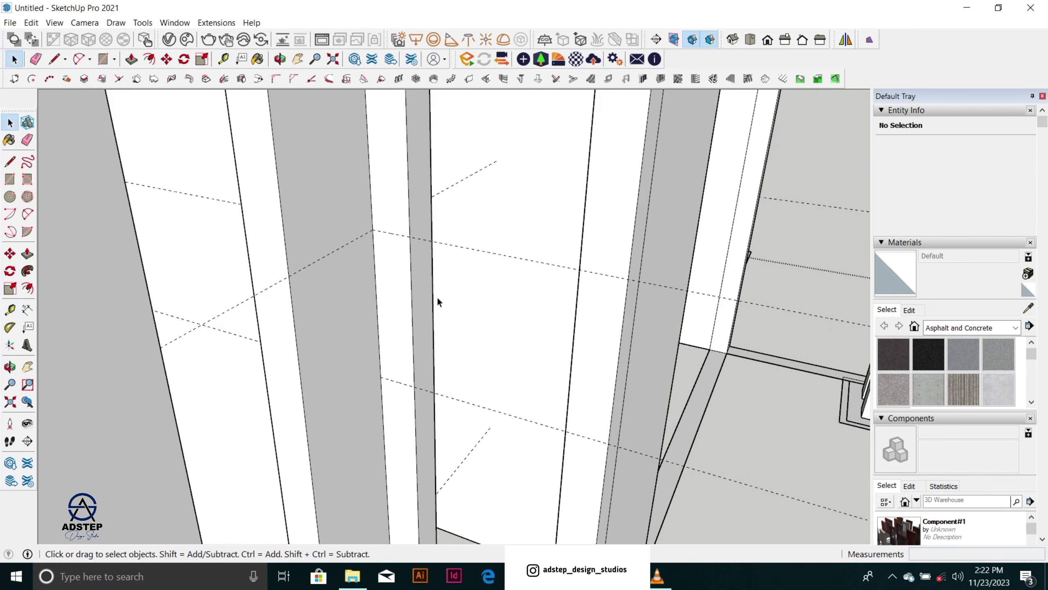
key(l)
click(410, 237)
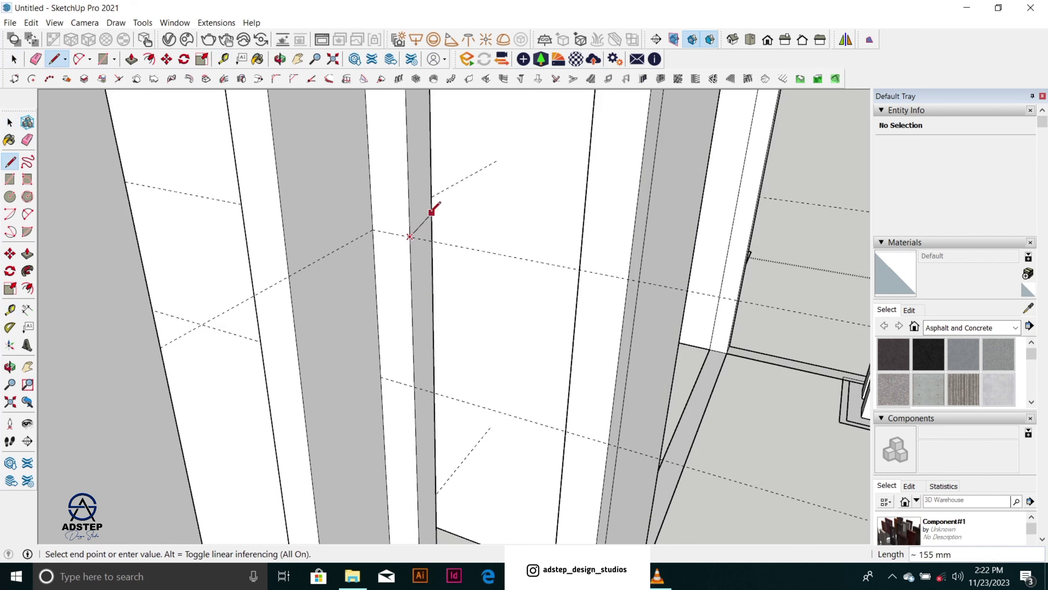
text(150)
key(Return)
click(415, 386)
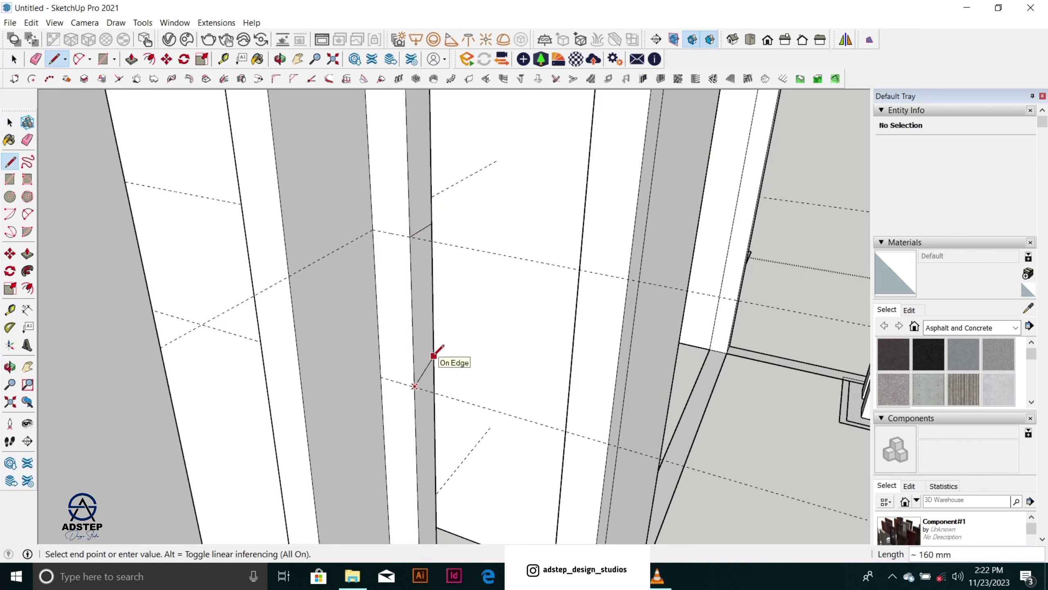
key(space)
scroll(418, 317, down, 5)
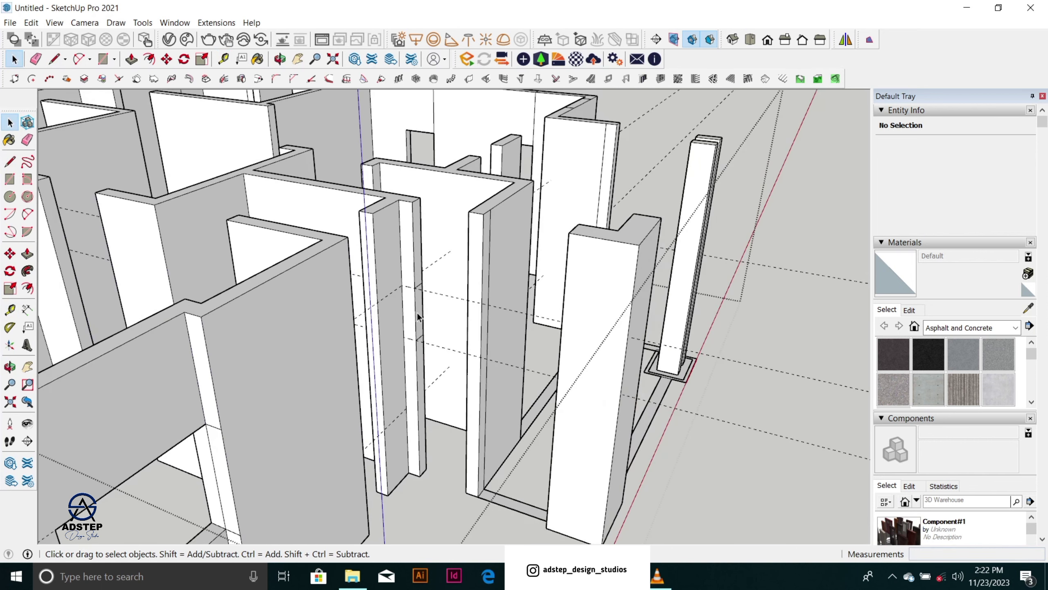
Step: Extrude the upper and lower portions of the stub's end 600 mm to the facing wall, leaving a small window opening
key(p)
click(419, 273)
click(470, 213)
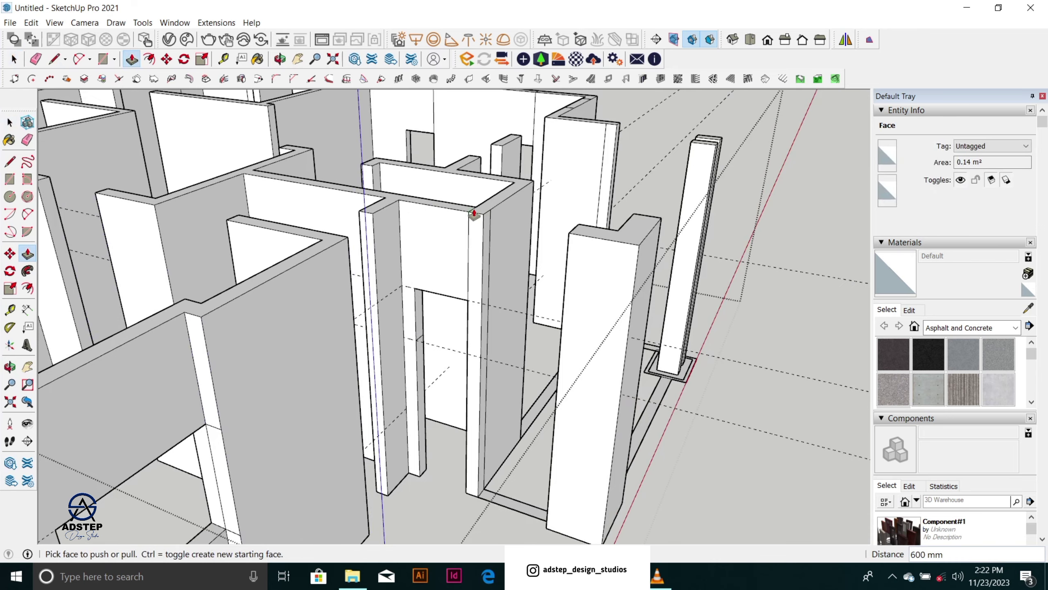
double_click(423, 374)
scroll(429, 355, down, 3)
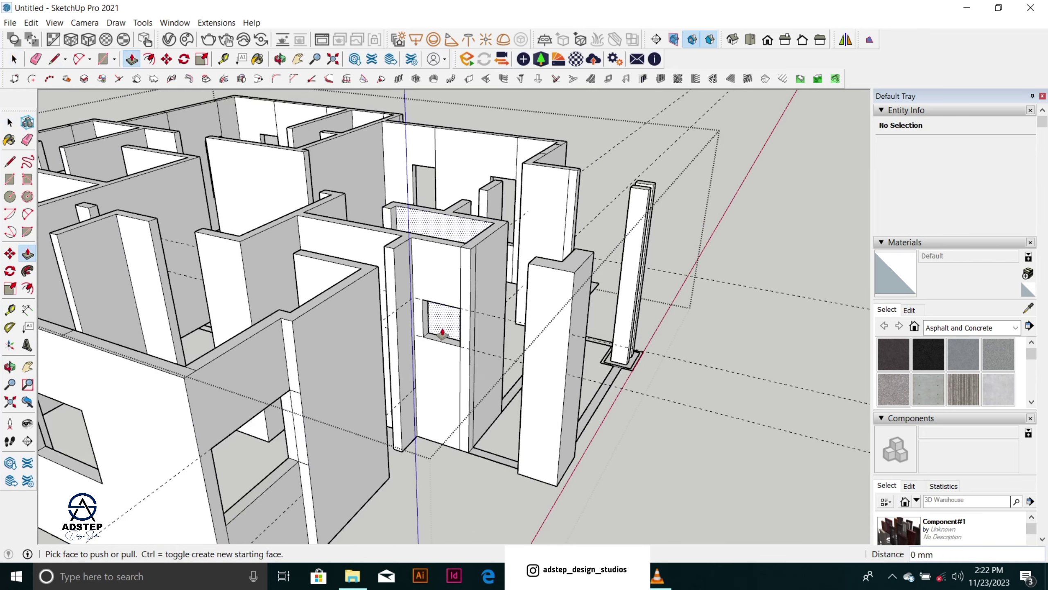
scroll(448, 280, down, 4)
middle_drag(405, 375, 195, 389)
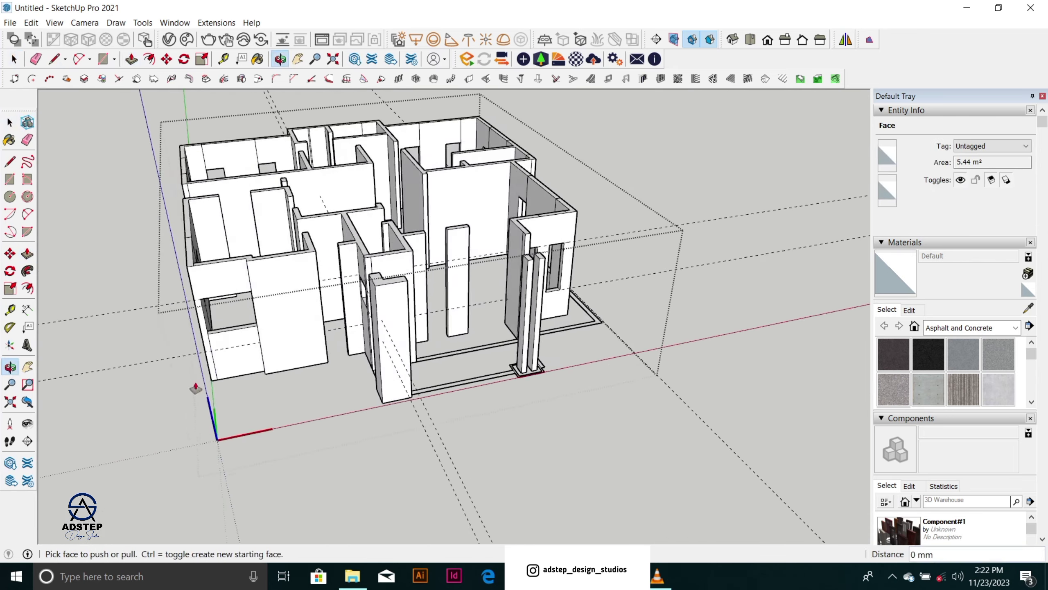
scroll(316, 266, up, 2)
scroll(316, 266, up, 6)
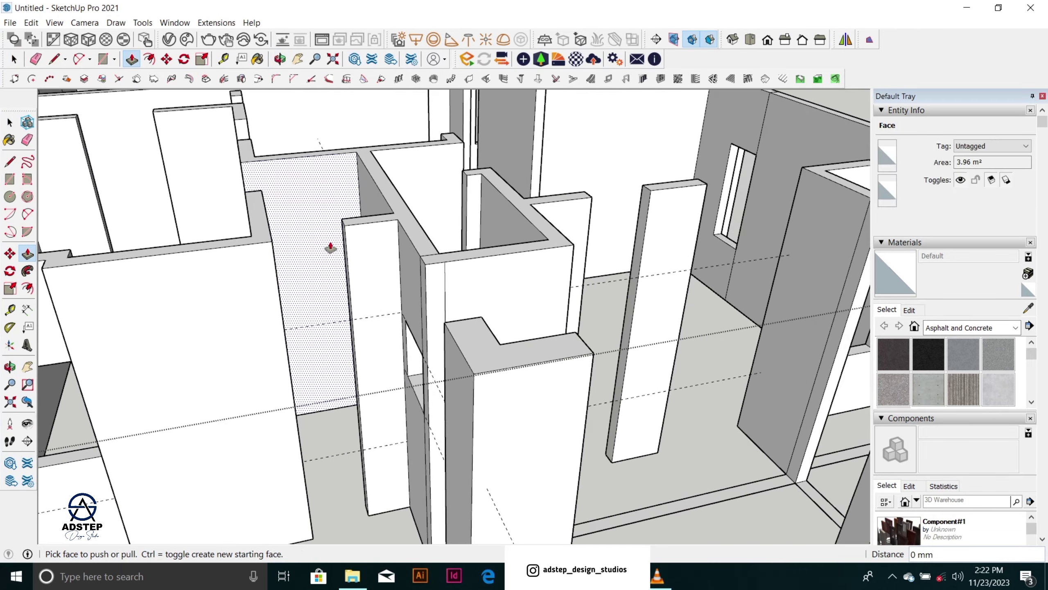
key(t)
click(372, 222)
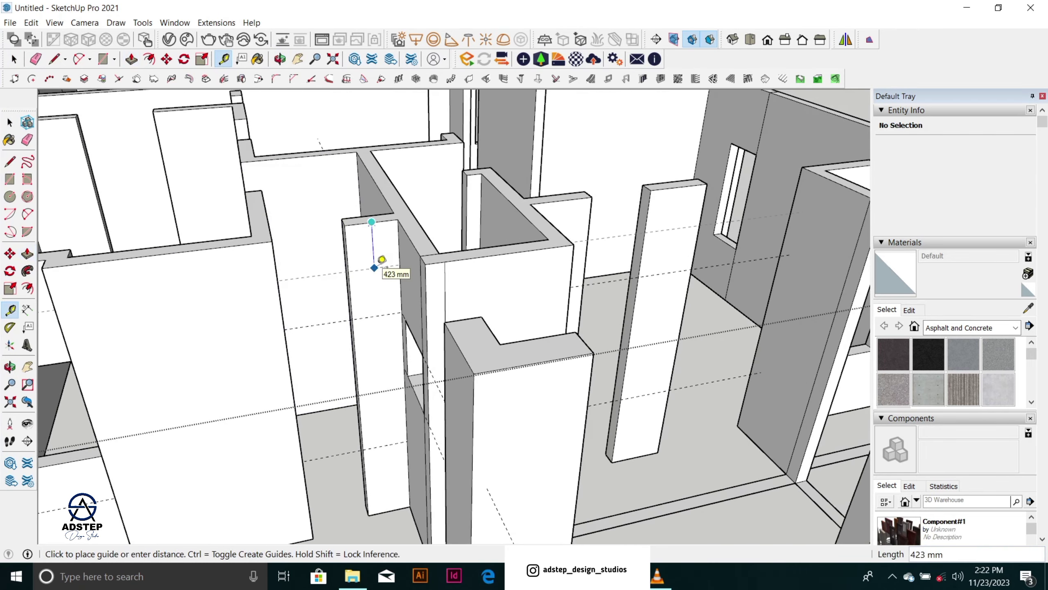
key(Escape)
scroll(385, 264, down, 2)
middle_drag(386, 265, 538, 223)
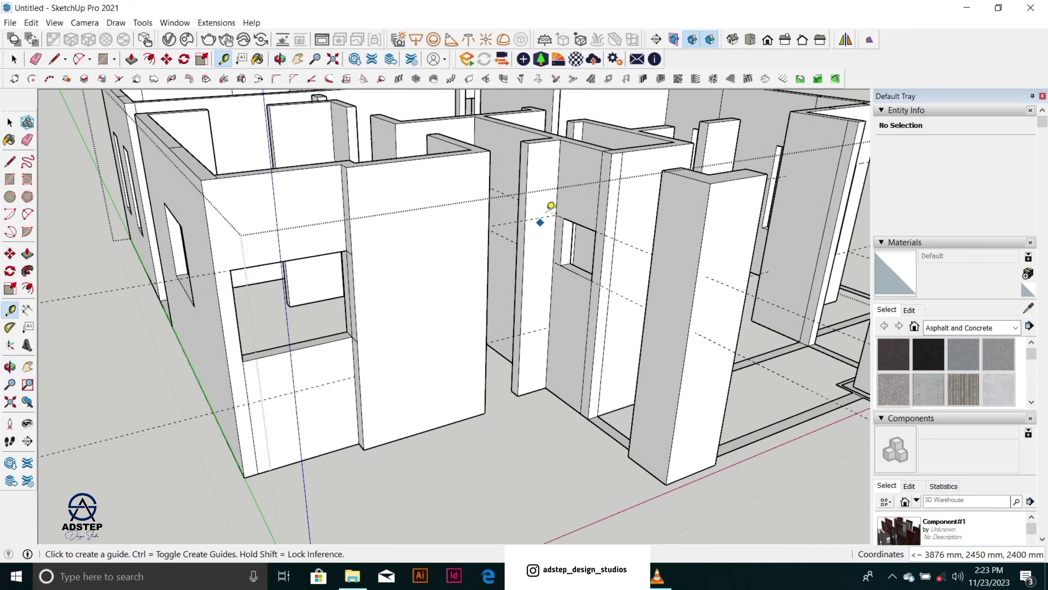
Step: Place a horizontal guide 1000 mm below the upper guide on the narrow wall beside the small window
scroll(538, 222, up, 3)
scroll(545, 210, up, 1)
scroll(515, 243, down, 2)
middle_drag(507, 296, 462, 313)
scroll(515, 239, up, 1)
click(518, 234)
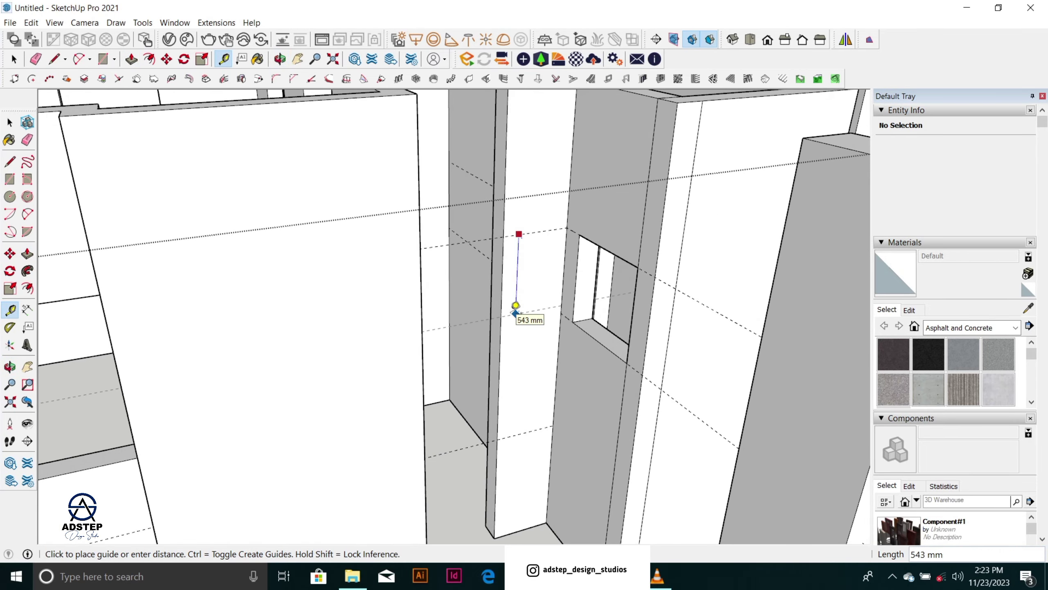
scroll(516, 306, down, 1)
scroll(516, 305, down, 1)
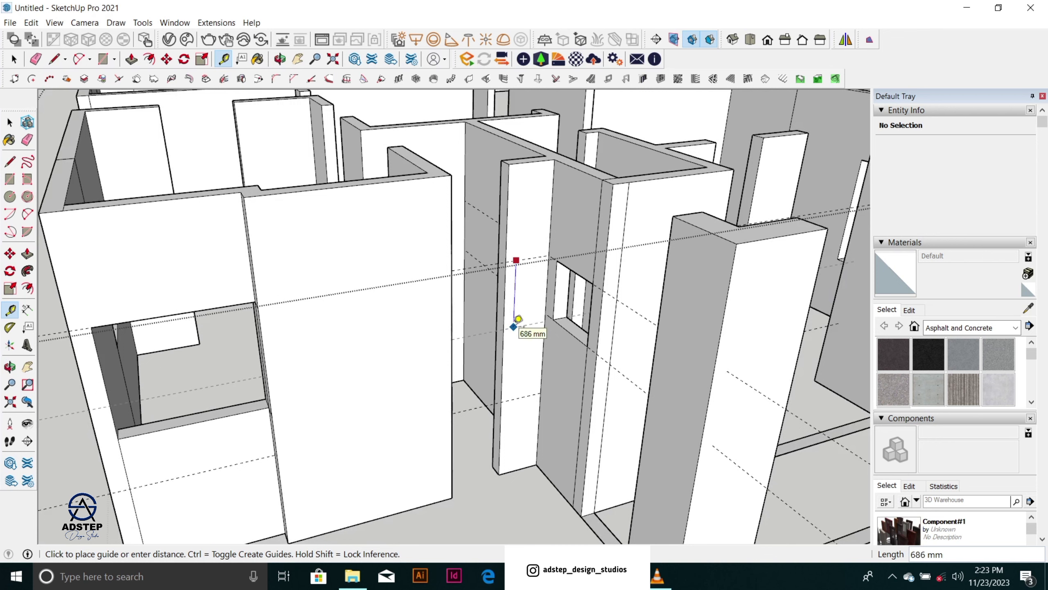
text(1000)
key(Return)
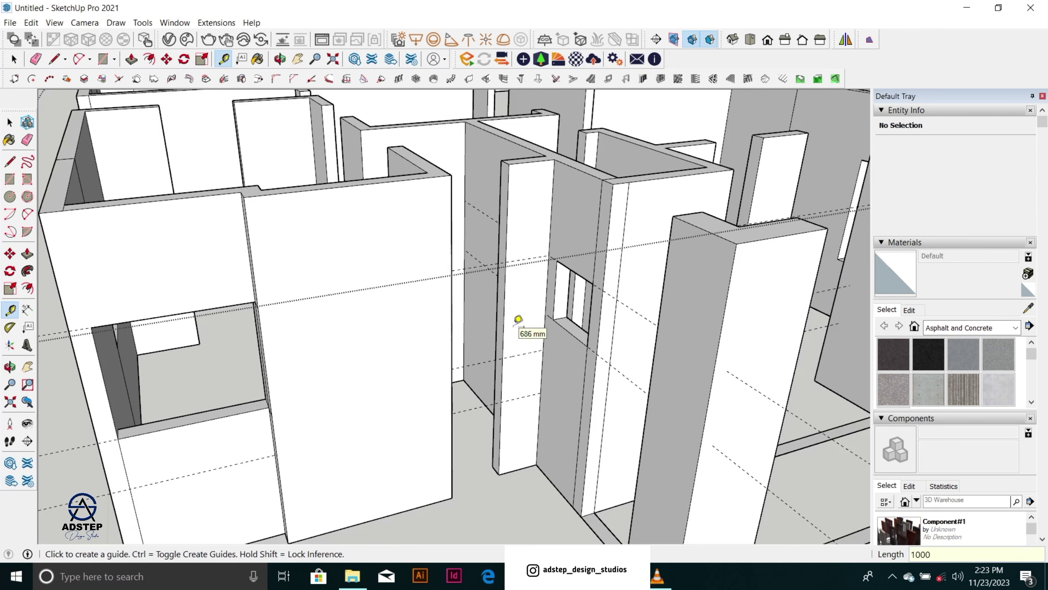
Step: Draw 150 mm dividing lines across the narrow wall's end at the upper guide and the new lower guide
key(space)
scroll(520, 330, up, 3)
key(l)
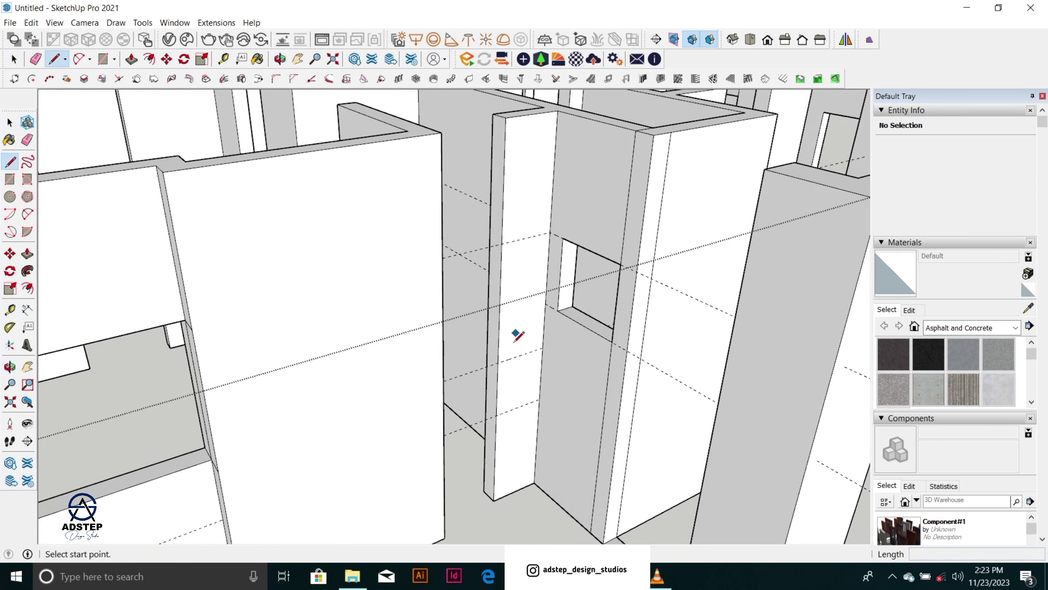
click(499, 358)
click(488, 355)
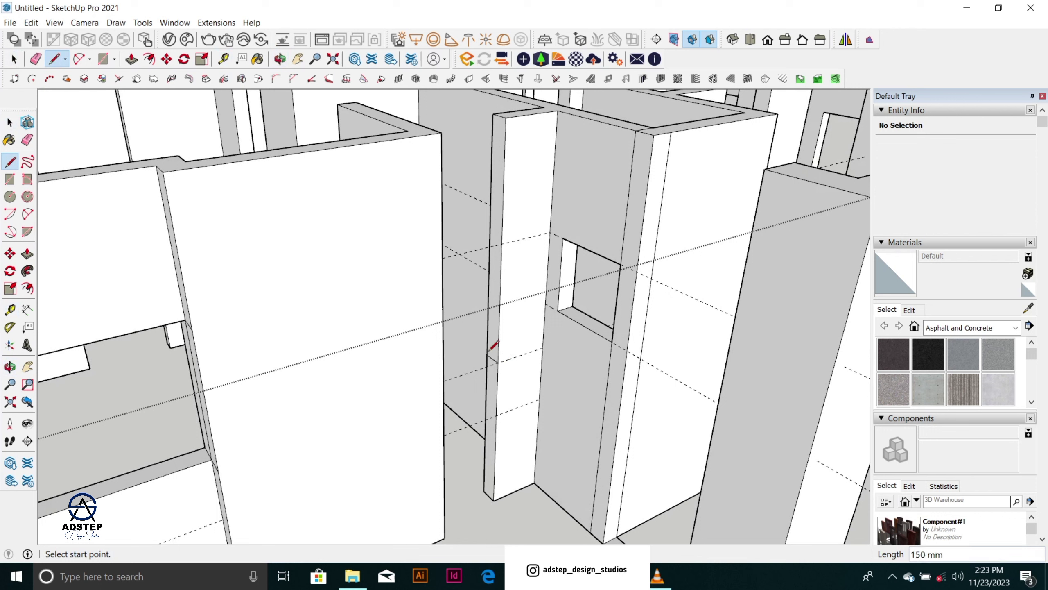
click(490, 237)
key(space)
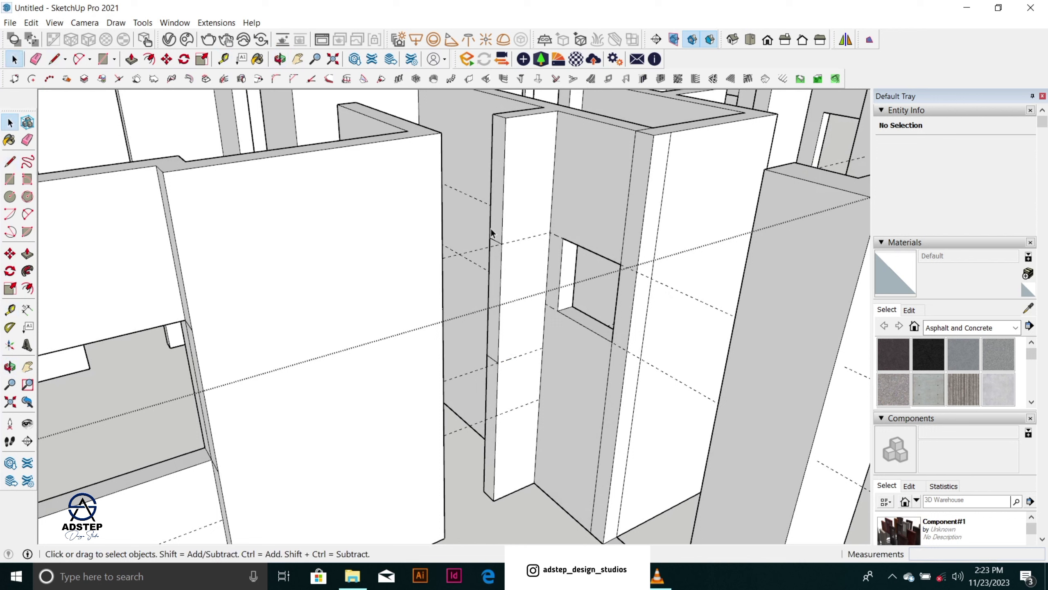
Step: Extrude the upper and lower portions of the wall's end to the facing wall, leaving a window opening between them
click(494, 228)
key(p)
click(496, 229)
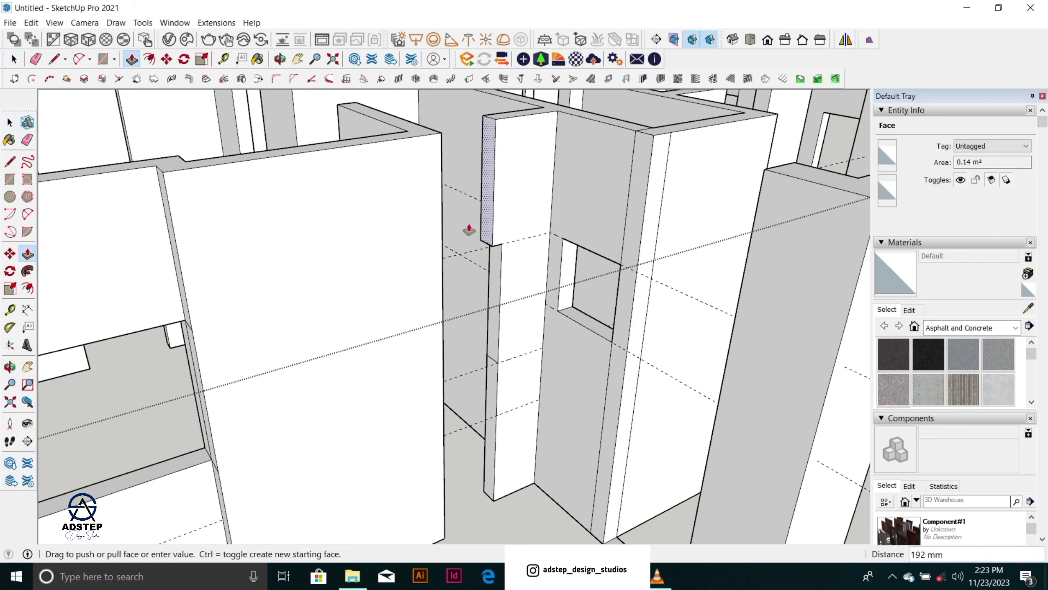
click(442, 216)
click(492, 416)
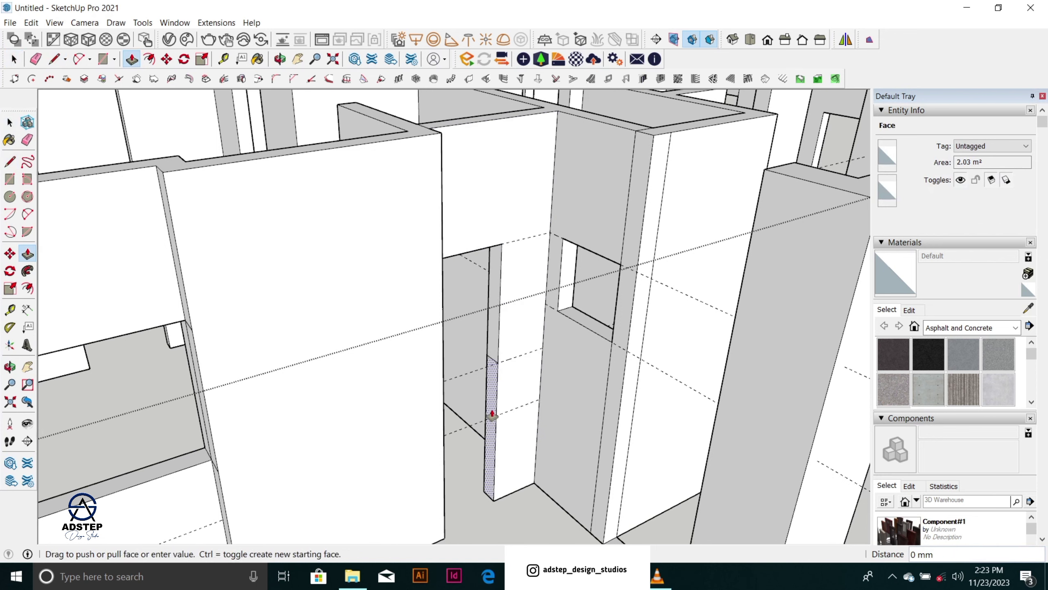
click(444, 358)
scroll(409, 271, down, 3)
key(e)
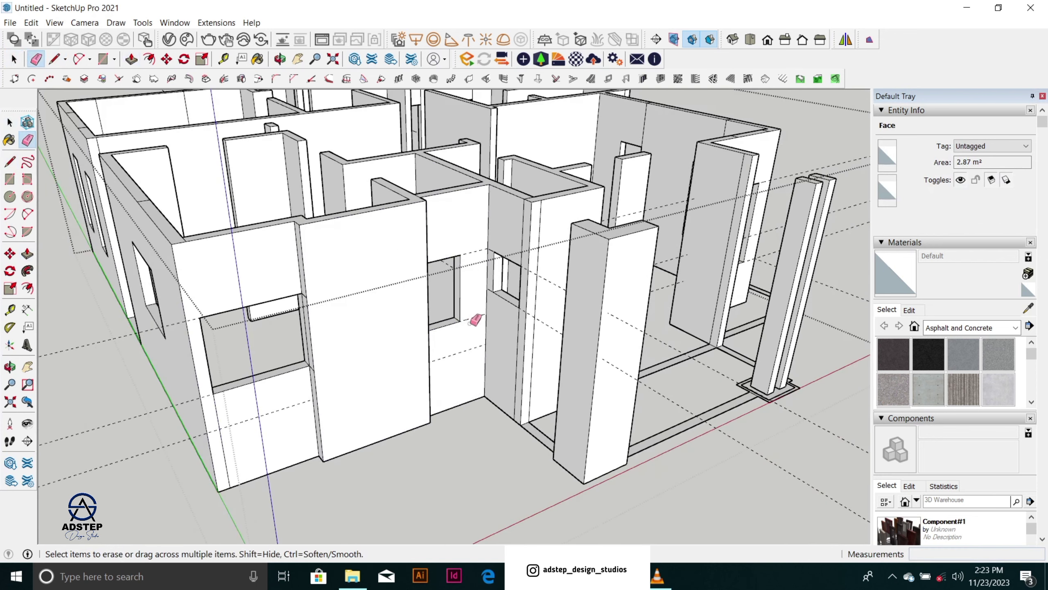
Step: Place a horizontal guide 600 mm below the top edge of the freestanding porch column
middle_drag(471, 338, 289, 330)
key(space)
click(484, 173)
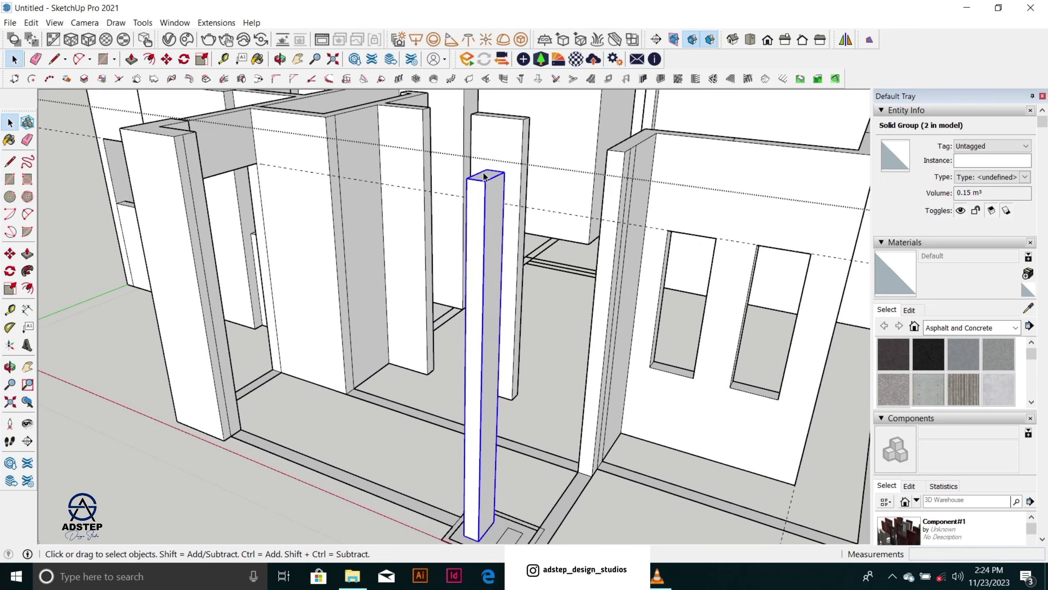
key(t)
scroll(491, 171, up, 1)
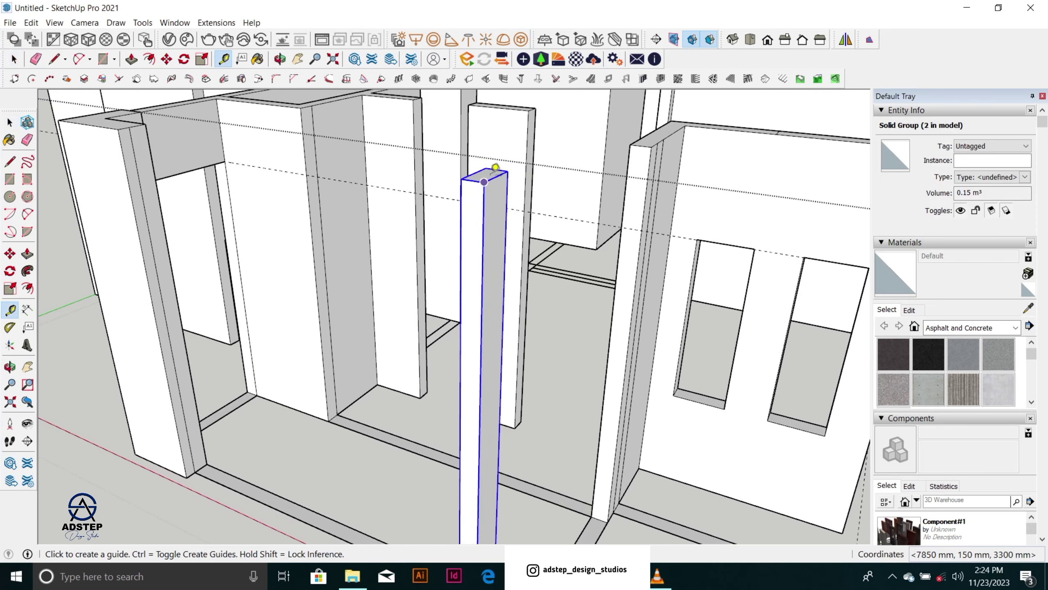
click(496, 177)
text(600)
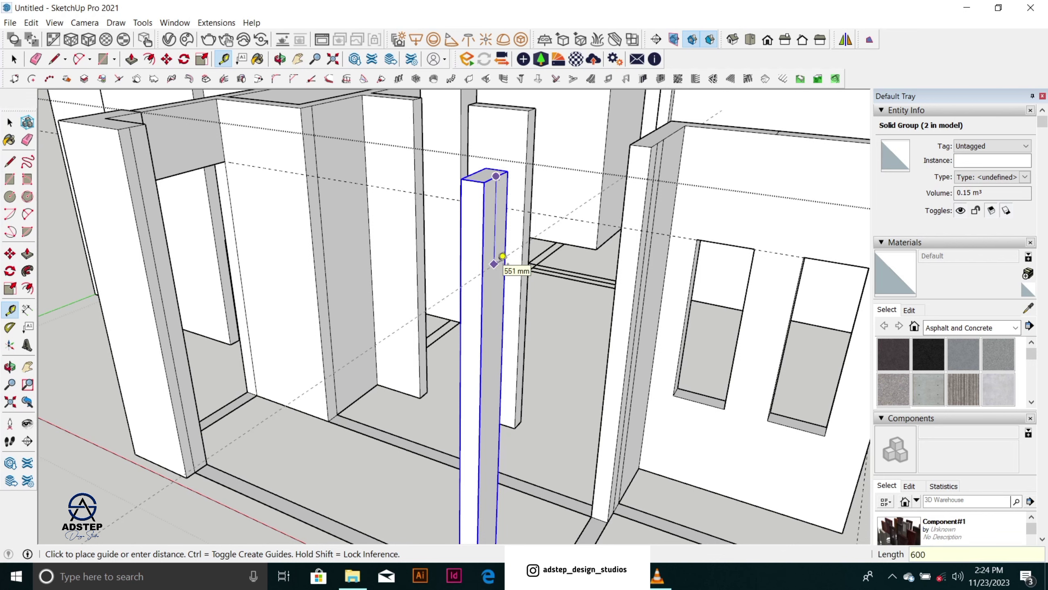
key(Return)
key(space)
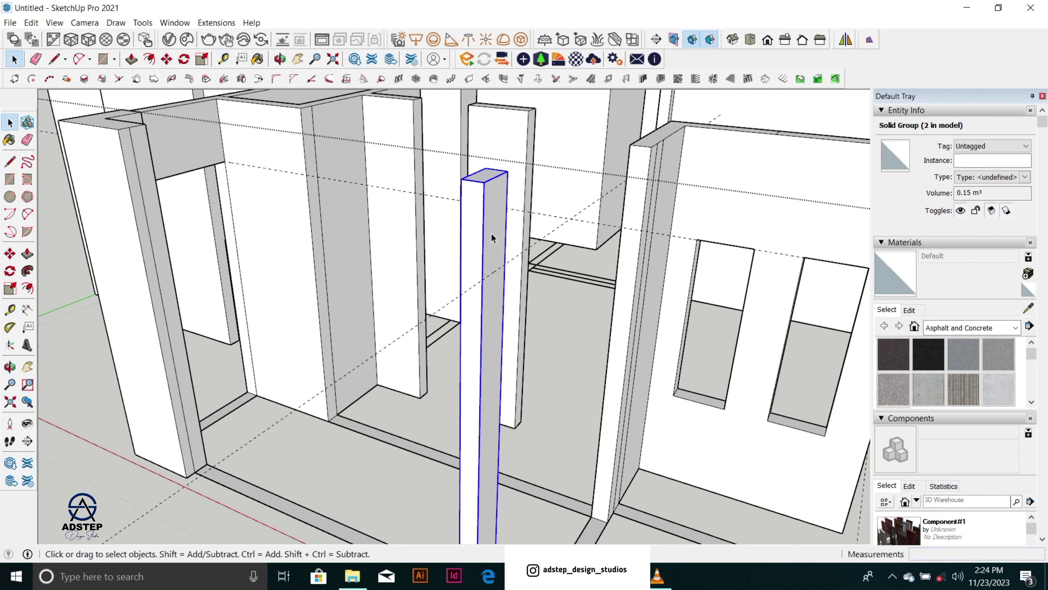
double_click(488, 181)
click(488, 181)
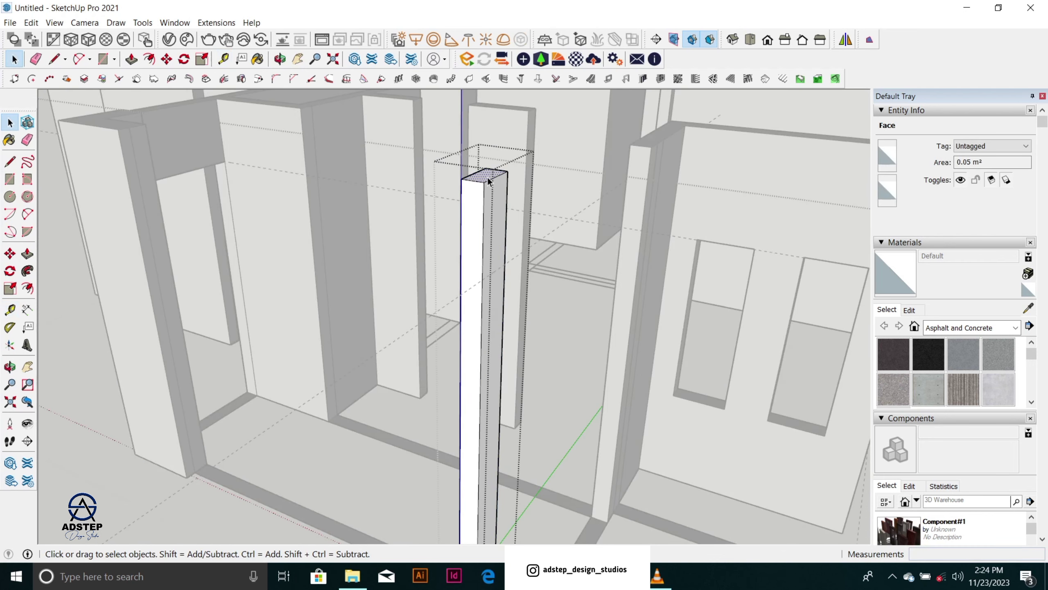
key(p)
click(488, 181)
key(space)
double_click(542, 242)
Step: Inside the porch column's group, push the top face down to the 600 mm guide and close the group
double_click(492, 211)
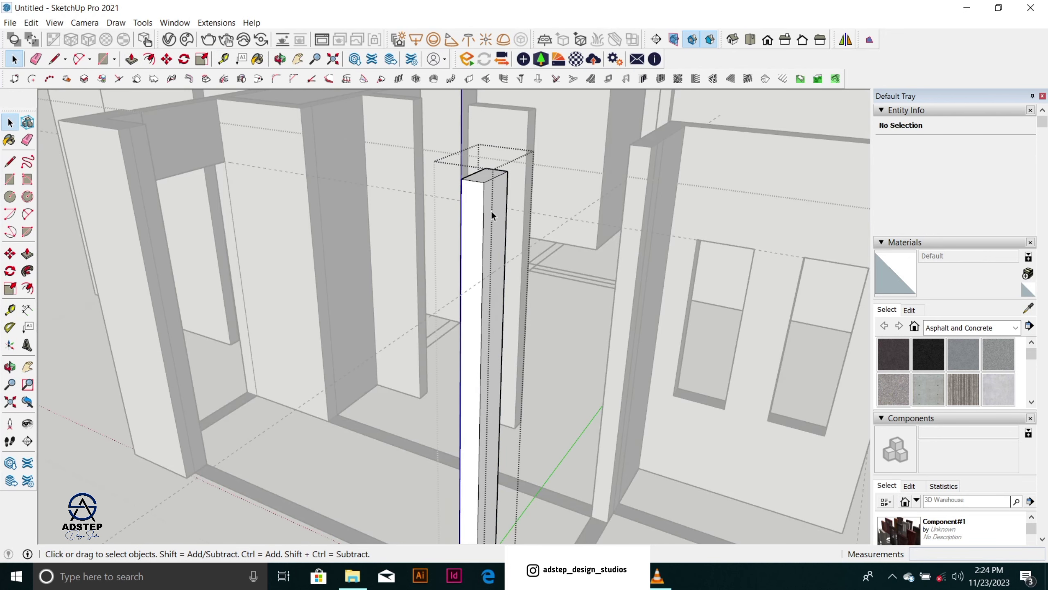
click(492, 210)
key(p)
click(488, 182)
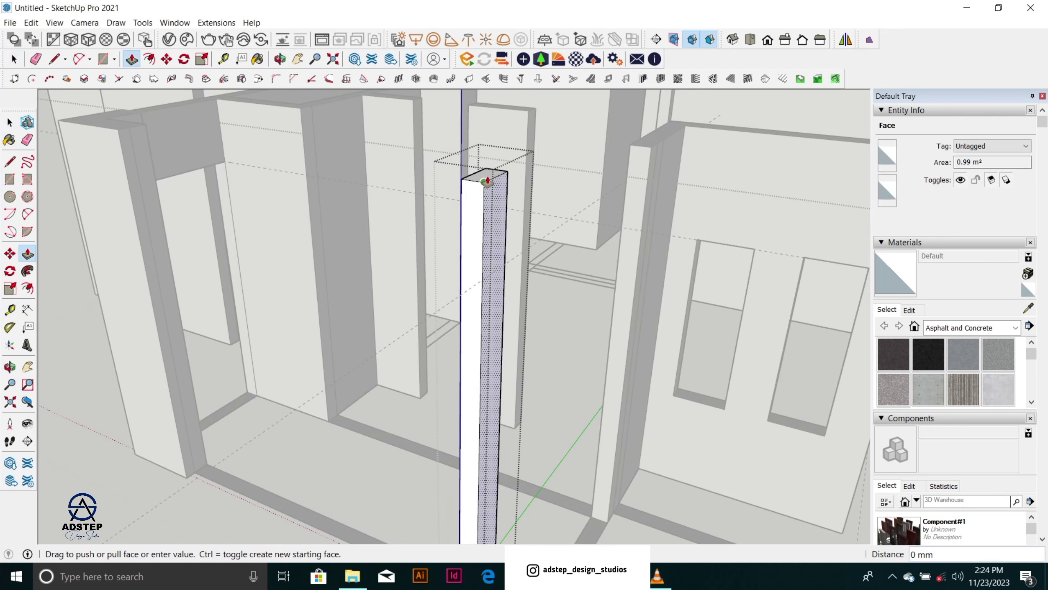
key(space)
scroll(488, 178, up, 1)
click(488, 178)
key(p)
click(488, 180)
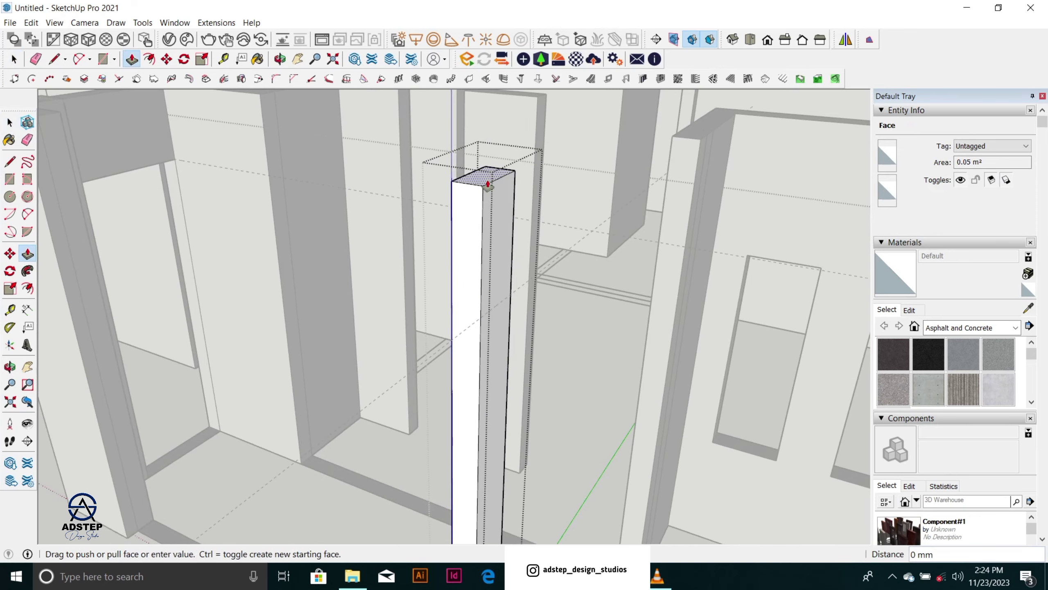
click(517, 293)
scroll(490, 244, down, 2)
scroll(491, 245, down, 3)
key(space)
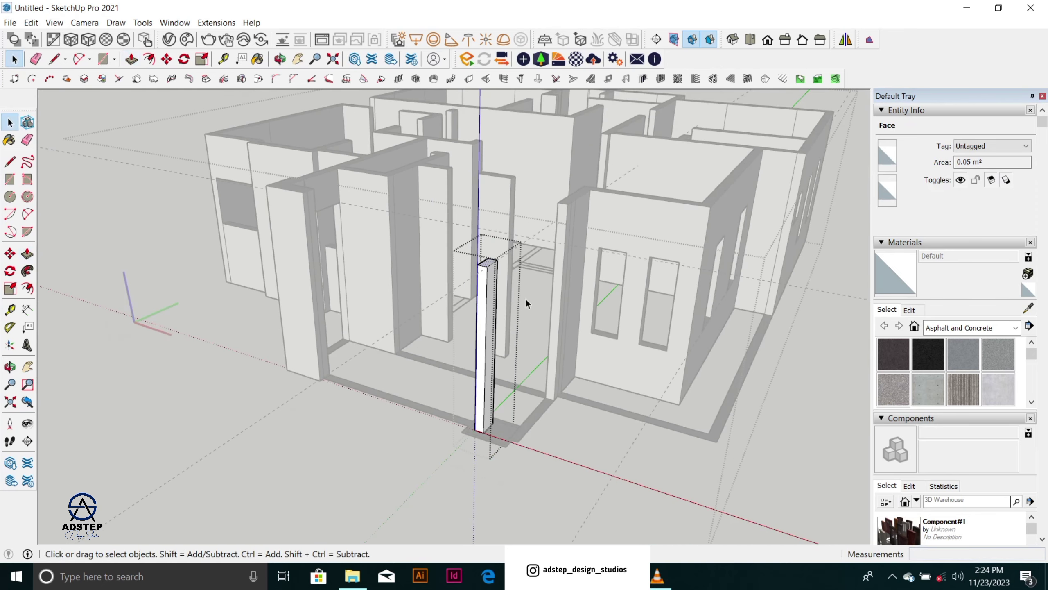
click(602, 449)
Step: Copy the shortened column onto the second rectangular footprint on the porch base
scroll(483, 350, up, 1)
scroll(491, 351, down, 2)
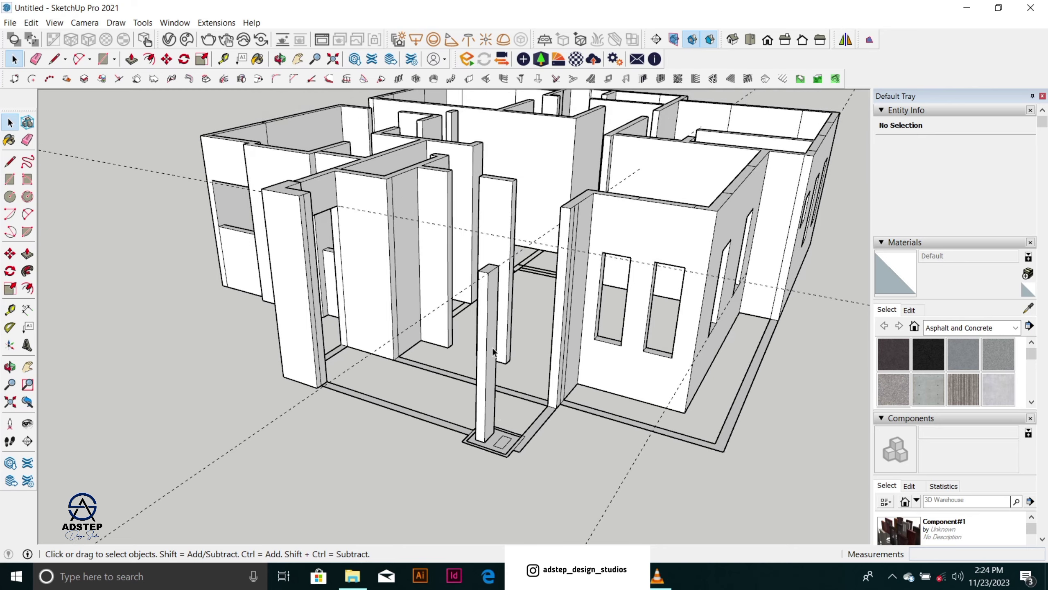
scroll(494, 411, up, 4)
scroll(495, 410, down, 3)
scroll(489, 409, up, 2)
click(488, 408)
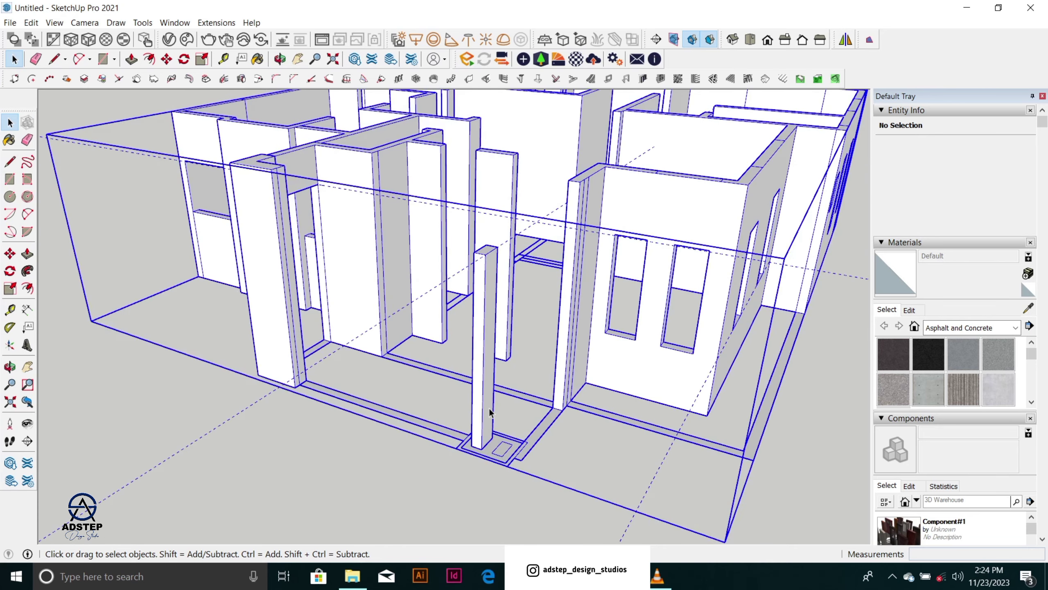
scroll(489, 408, up, 1)
double_click(488, 414)
click(488, 420)
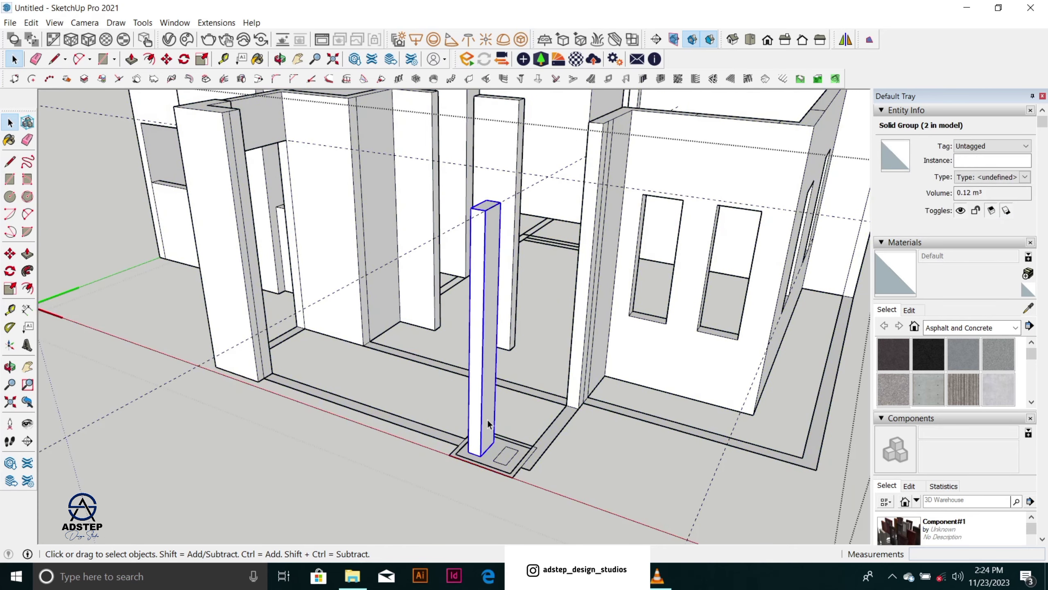
key(m)
scroll(493, 436, up, 3)
key(ctrl)
click(494, 438)
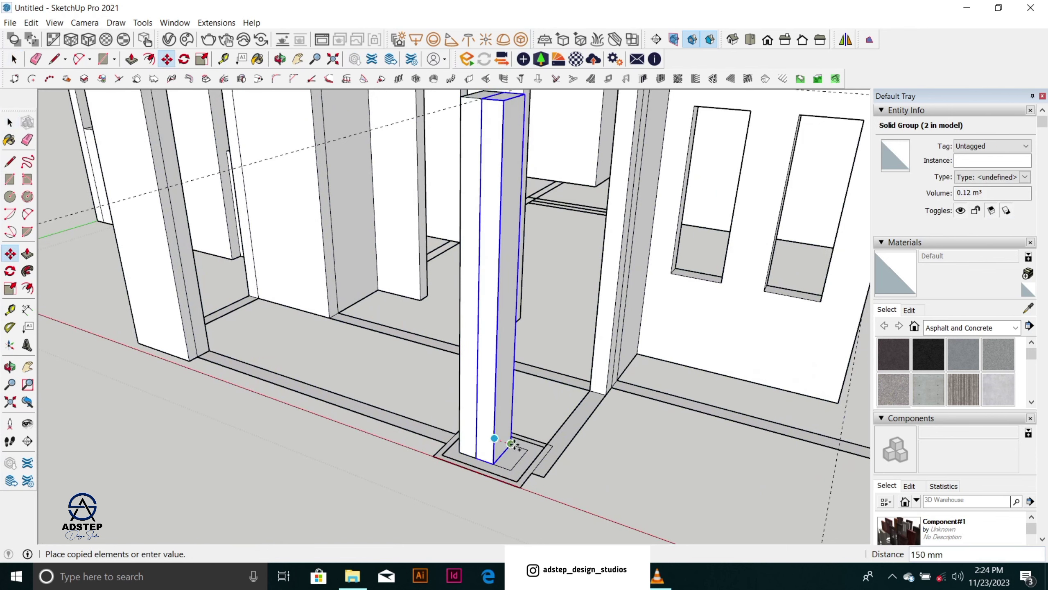
click(527, 449)
key(space)
scroll(528, 448, down, 2)
scroll(520, 423, down, 2)
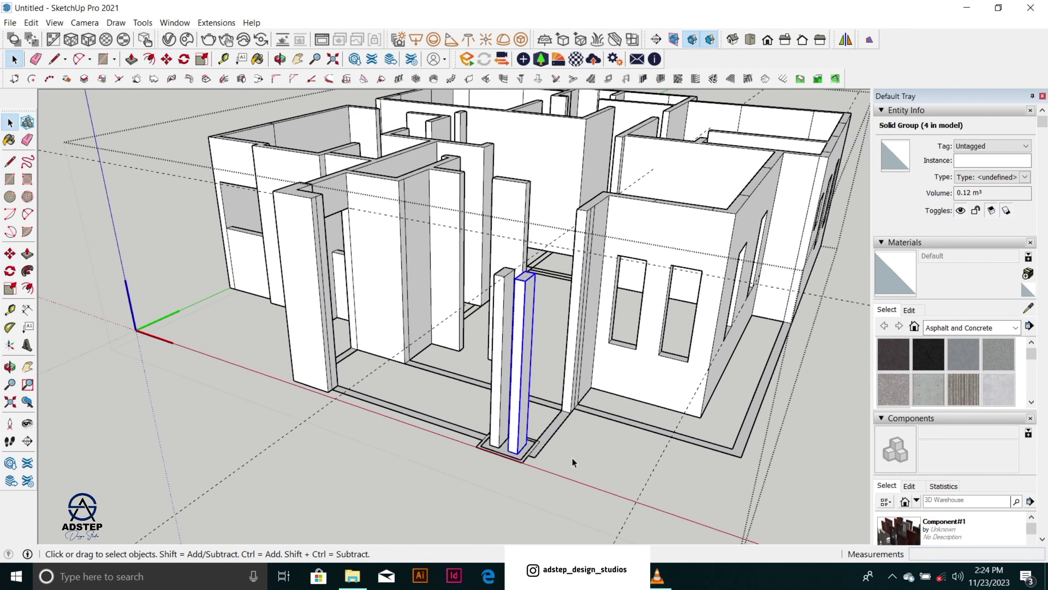
click(572, 457)
Step: Erase the guide at the column tops and the long horizontal guide crossing the walls behind them
scroll(511, 262, up, 2)
click(524, 268)
key(e)
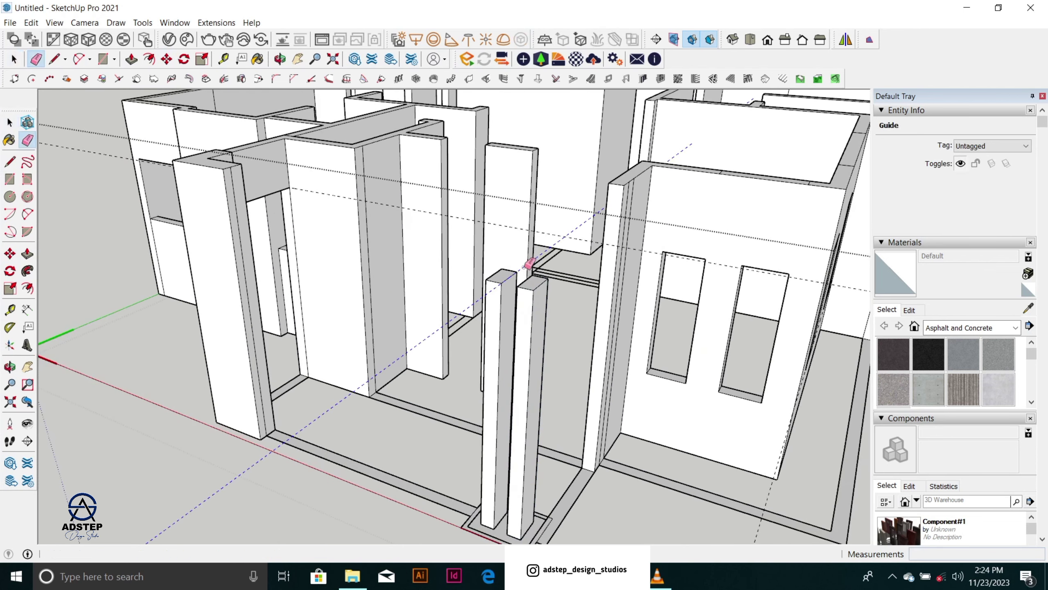
click(525, 267)
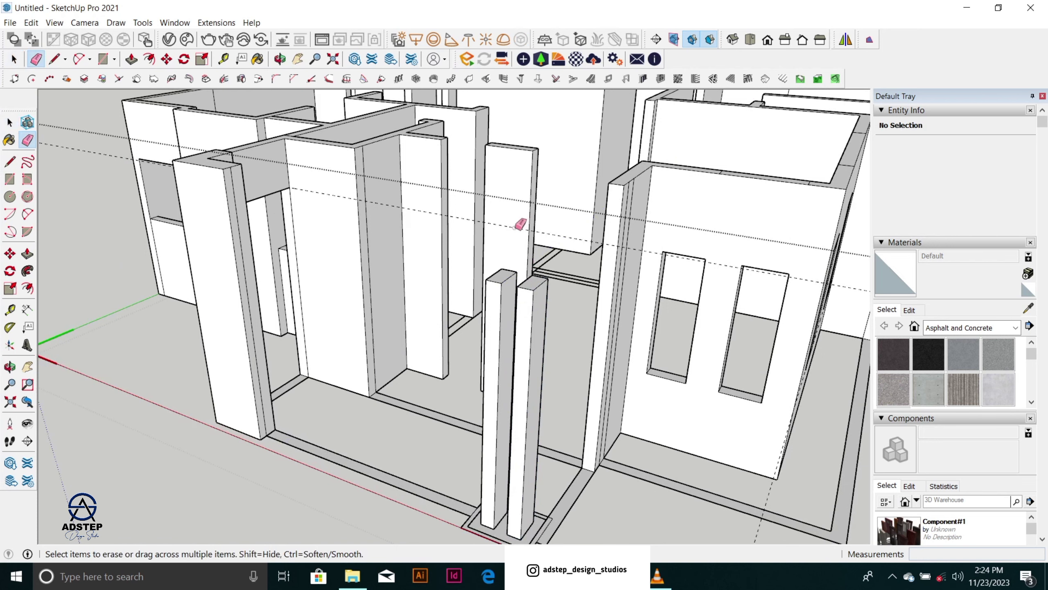
click(516, 229)
Step: Place a horizontal guide 600 mm below the top edge of the wall end facing the porch columns
scroll(491, 251, down, 2)
middle_drag(545, 244, 548, 270)
scroll(548, 269, up, 2)
scroll(553, 266, up, 5)
key(space)
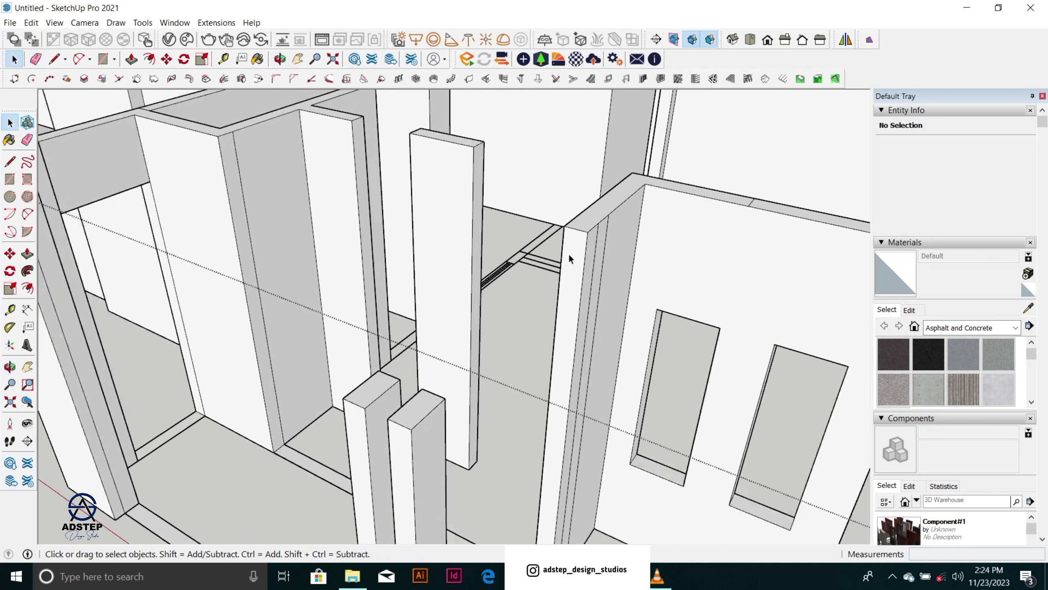
key(t)
click(578, 223)
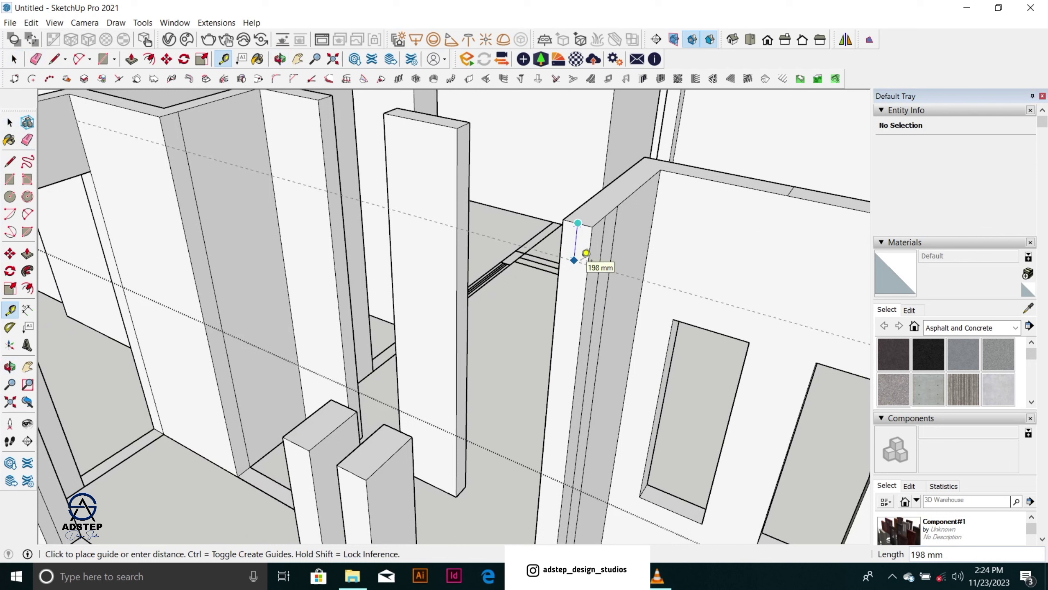
text(600)
key(Return)
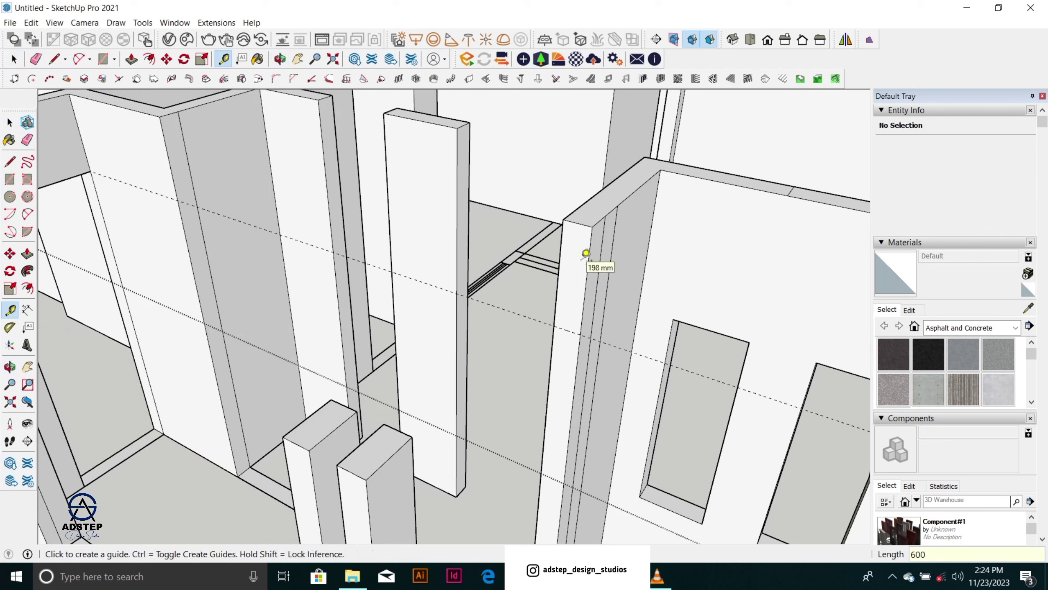
Step: Draw a rectangle 150 mm wide and 600 mm high on that wall end, from its top corner to the guide
key(r)
click(564, 218)
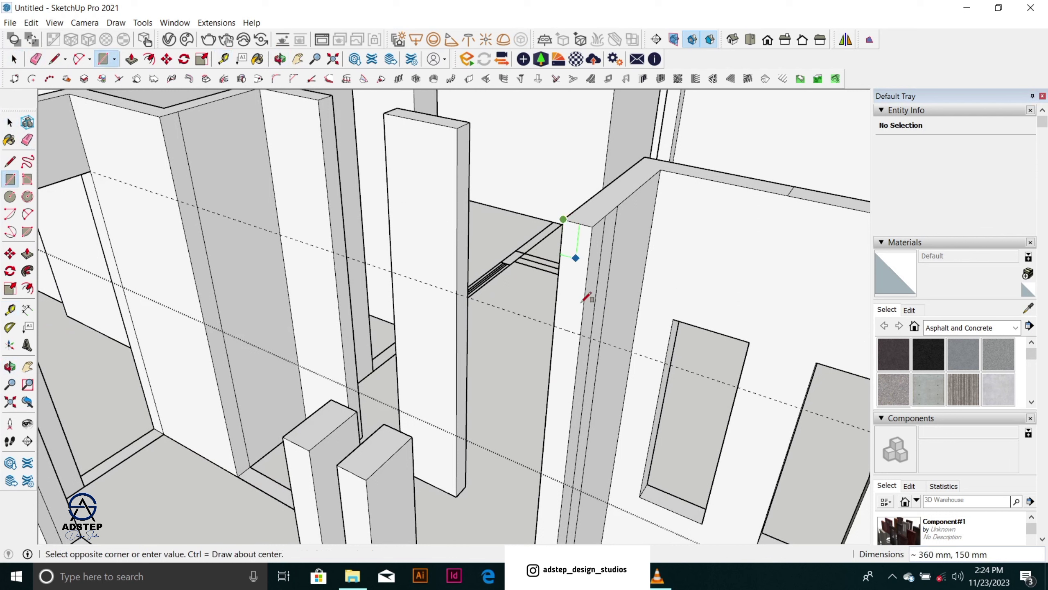
click(581, 333)
Step: Extrude the rectangle 1350 mm over the porch columns as a beam, in line with the front pillar
key(space)
click(577, 305)
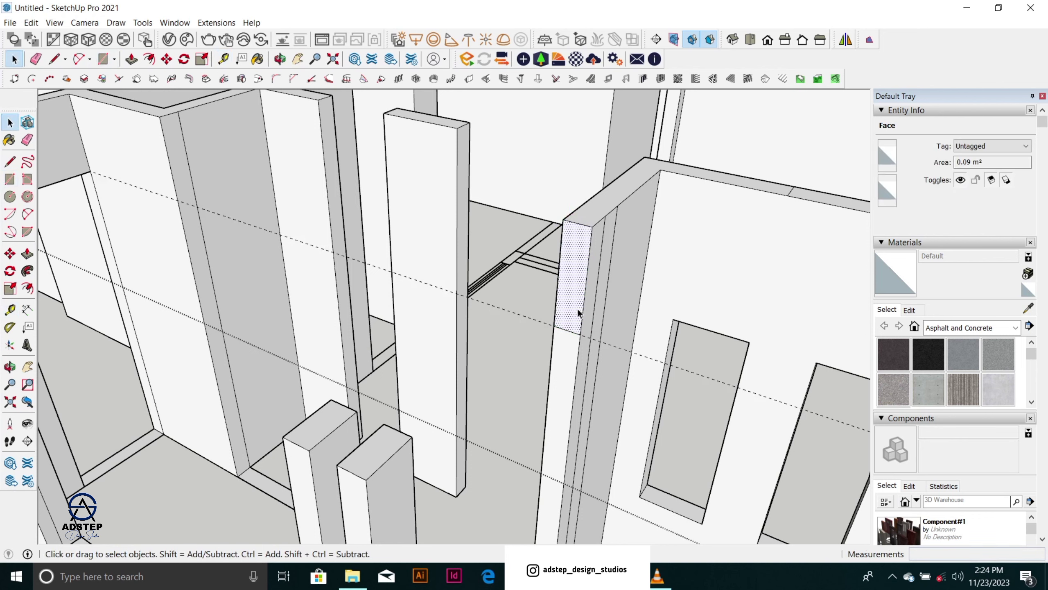
key(p)
scroll(578, 312, down, 10)
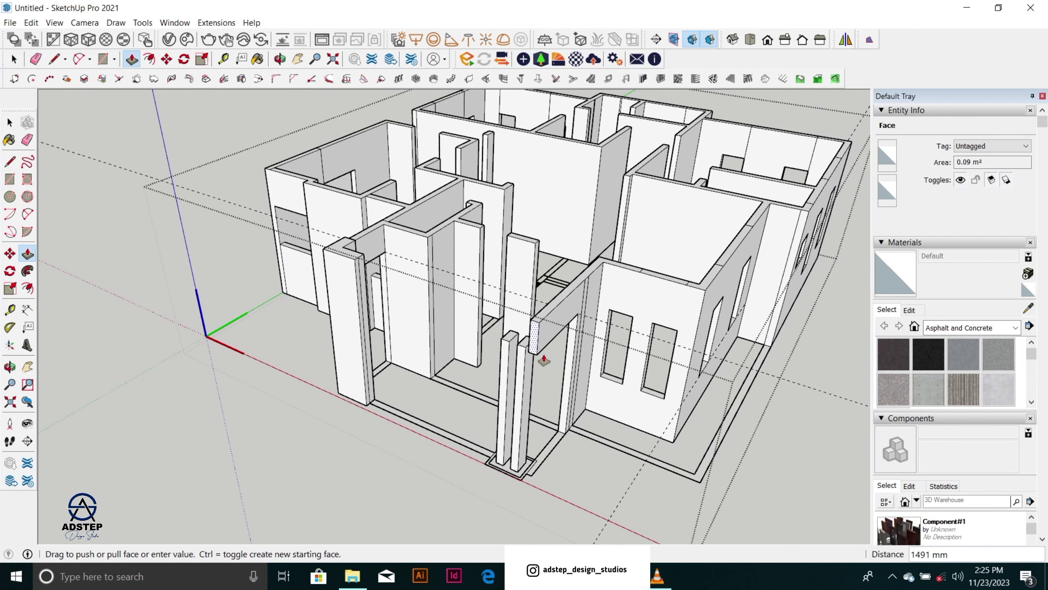
drag(544, 360, 352, 253)
scroll(374, 264, up, 3)
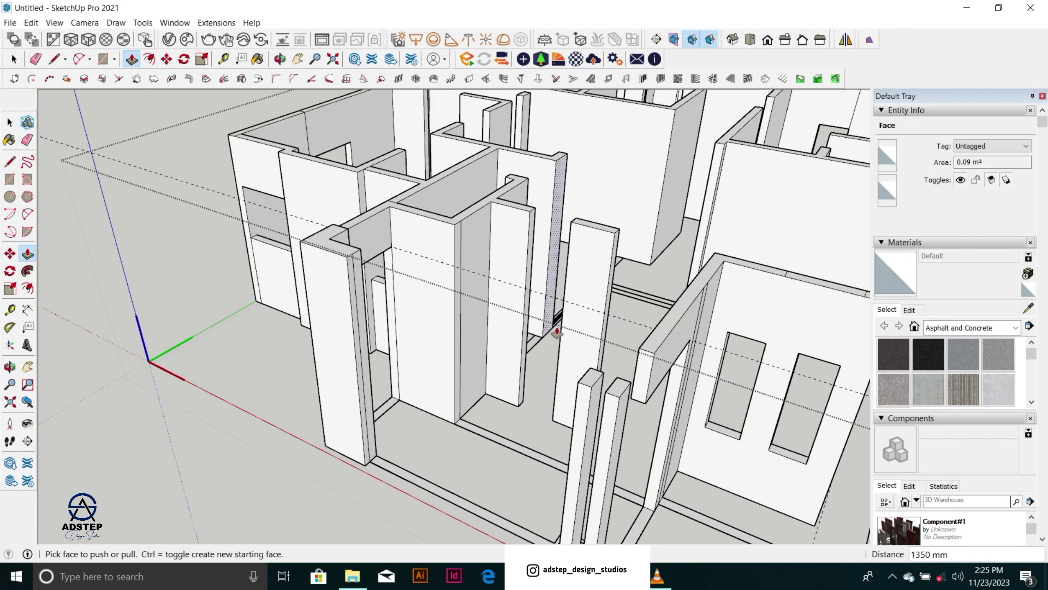
scroll(557, 334, down, 3)
scroll(604, 375, up, 2)
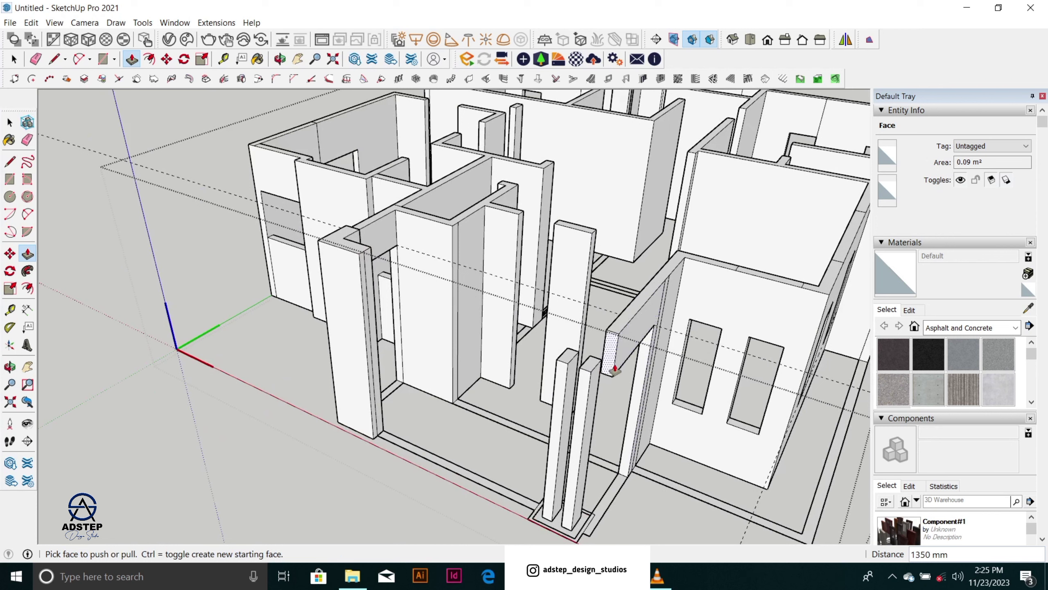
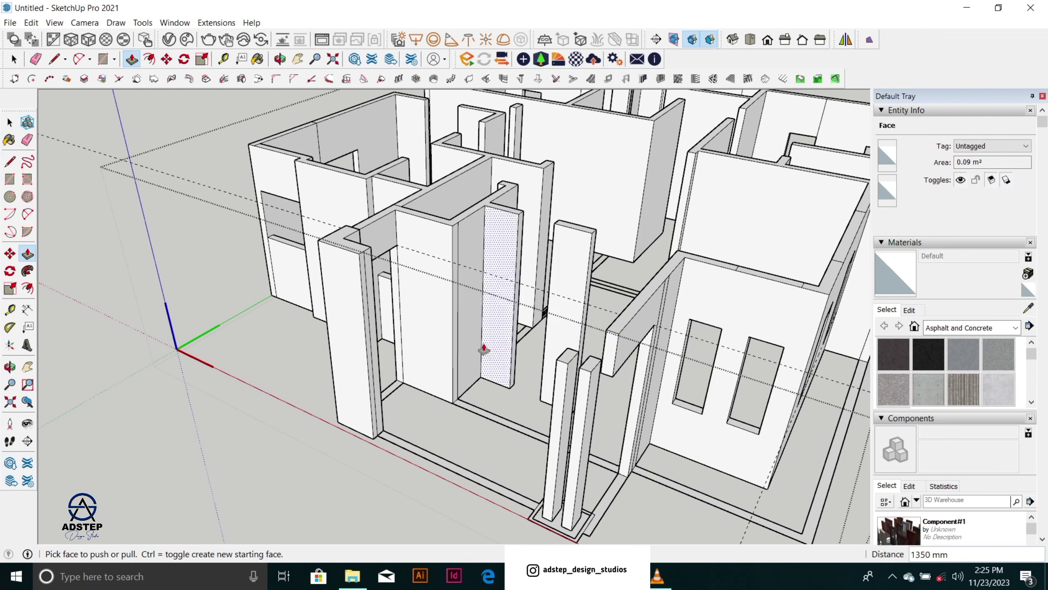
scroll(425, 316, down, 5)
middle_drag(428, 316, 692, 375)
scroll(461, 257, up, 8)
scroll(465, 259, down, 8)
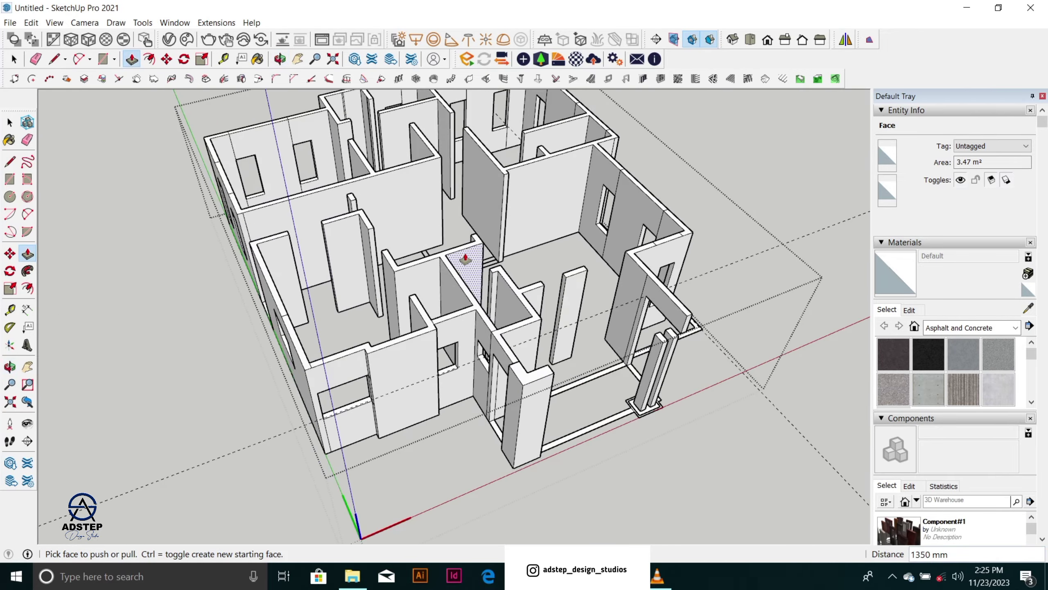
Step: Examine the porch beam, columns, window openings and interior walls from several sides of the house
scroll(537, 288, up, 4)
scroll(537, 288, up, 2)
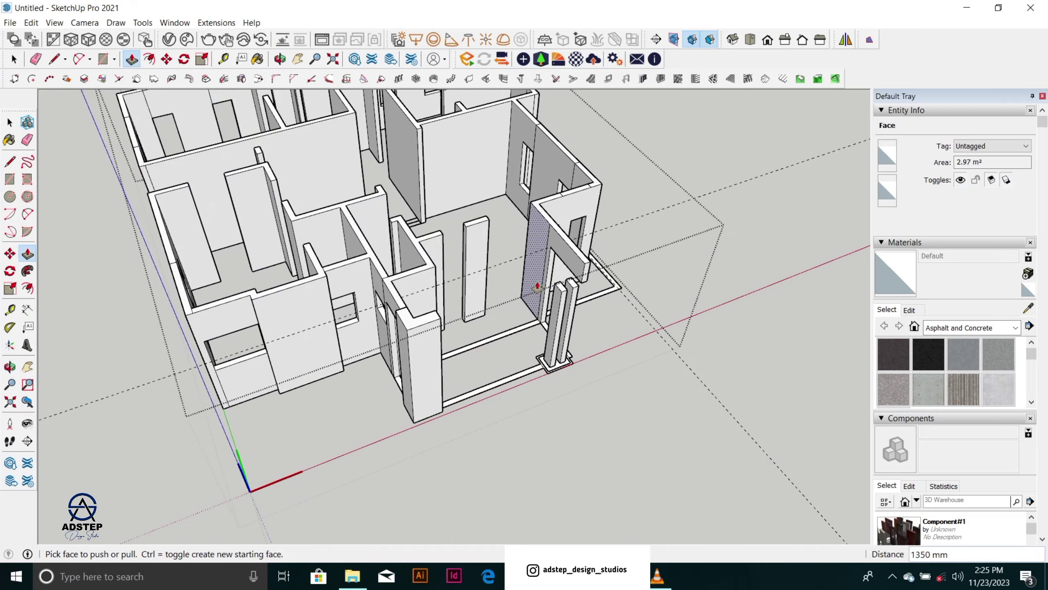
middle_drag(537, 288, 363, 238)
scroll(370, 340, down, 2)
scroll(501, 279, up, 4)
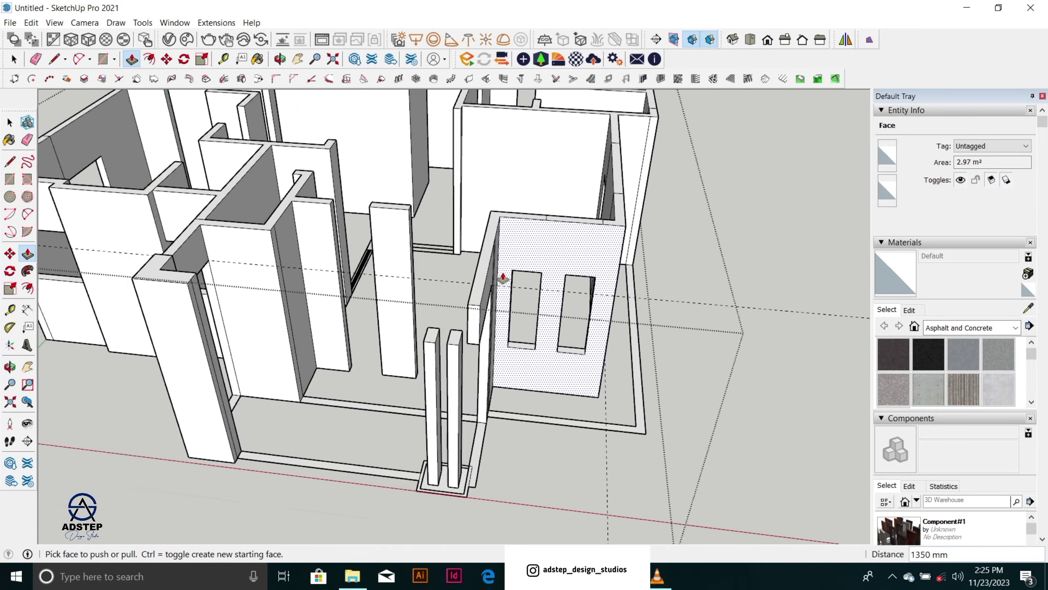
scroll(501, 332, down, 4)
middle_drag(506, 318, 325, 286)
scroll(459, 285, up, 3)
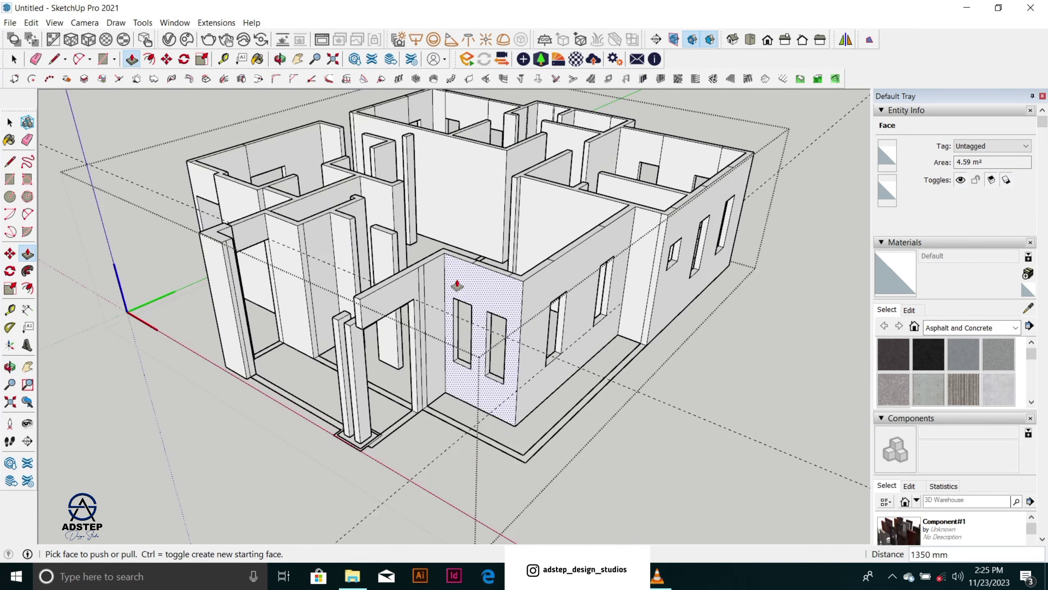
middle_drag(459, 286, 480, 299)
scroll(517, 314, up, 6)
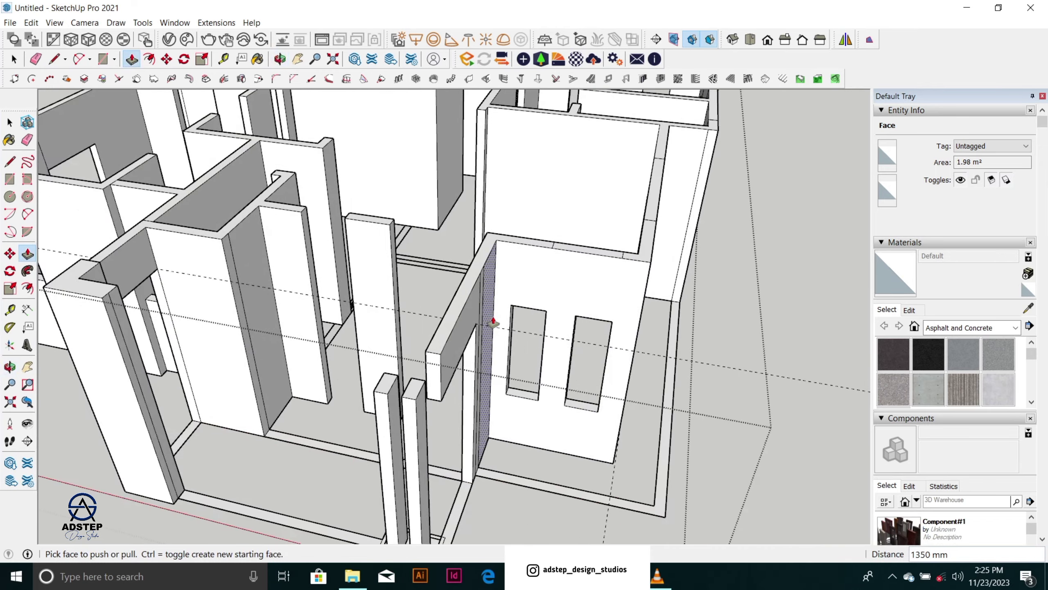
scroll(510, 297, down, 2)
scroll(510, 298, down, 2)
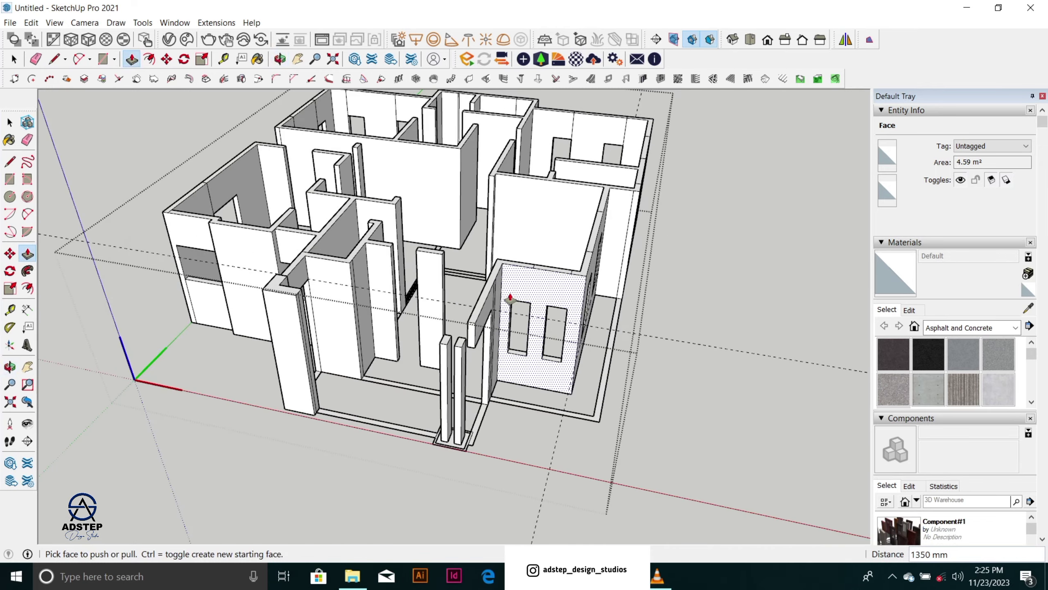
middle_drag(393, 285, 323, 363)
scroll(323, 275, up, 2)
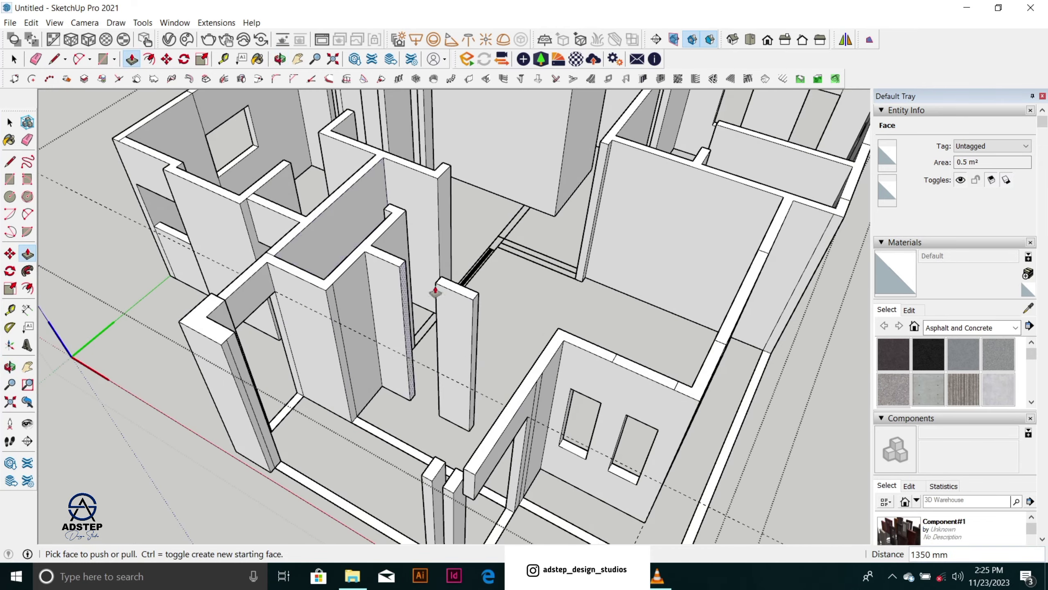
scroll(481, 297, down, 3)
scroll(415, 288, up, 1)
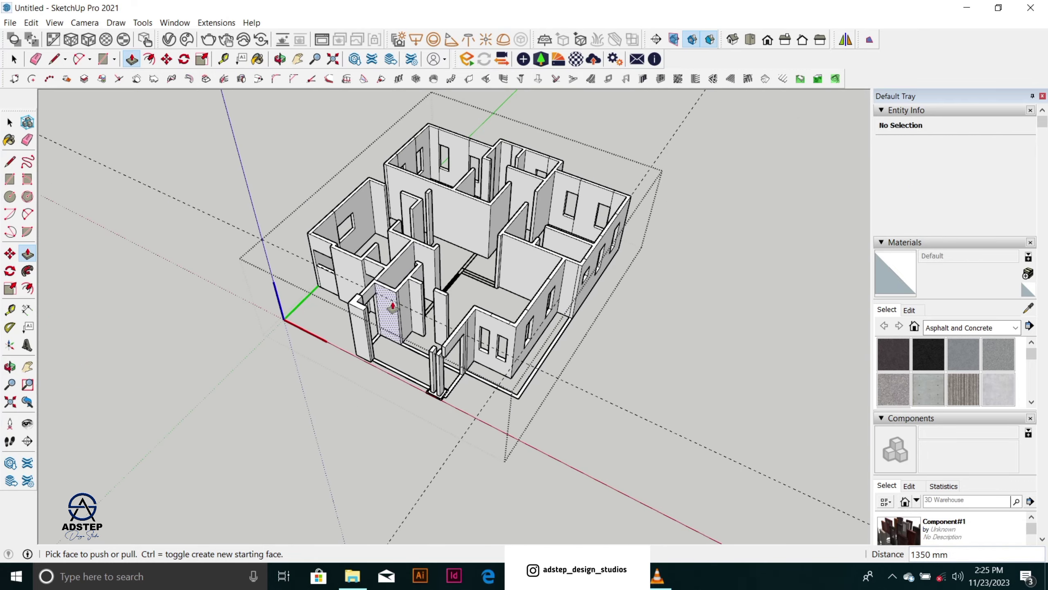
scroll(529, 325, up, 3)
scroll(537, 326, down, 3)
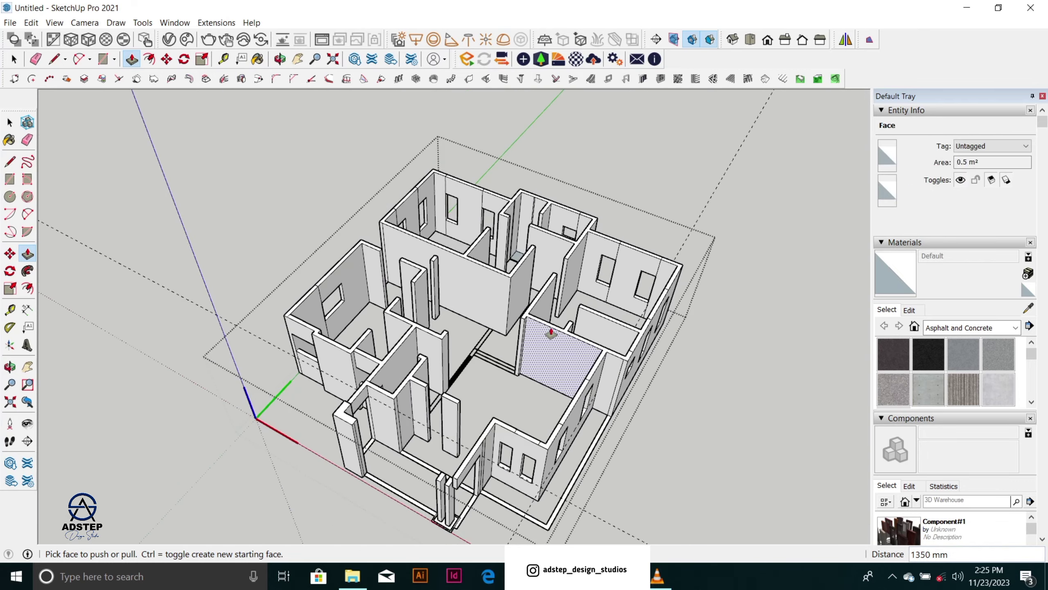
scroll(503, 206, up, 3)
middle_drag(416, 297, 700, 314)
scroll(699, 313, up, 2)
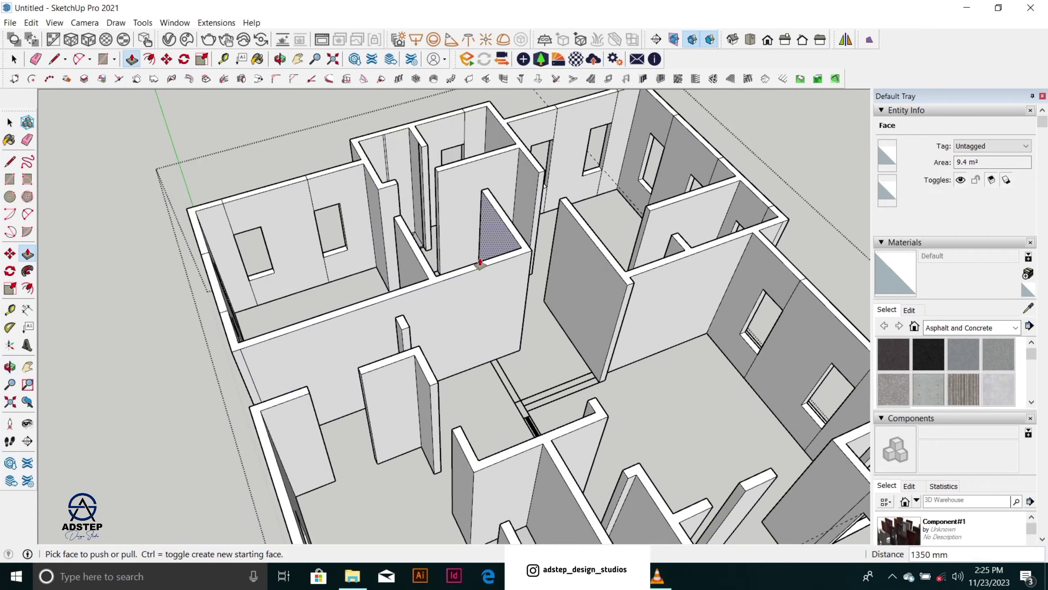
middle_drag(479, 264, 359, 301)
Step: Try pushing the top face of the long interior wall and its connected partitions down 3300 mm to the floor
key(space)
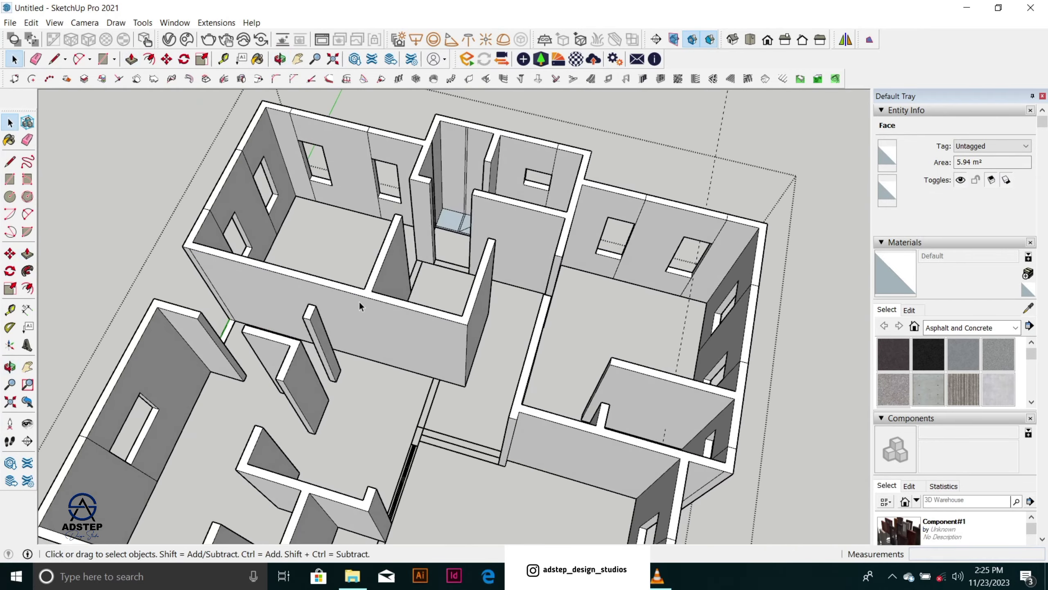
scroll(360, 298, up, 2)
click(372, 291)
key(p)
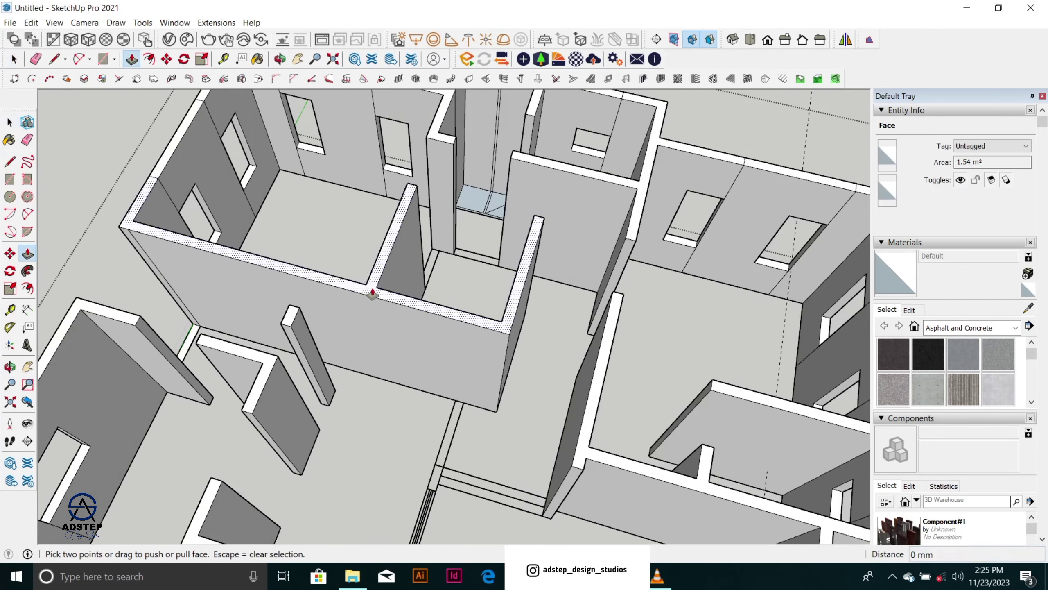
drag(370, 293, 470, 418)
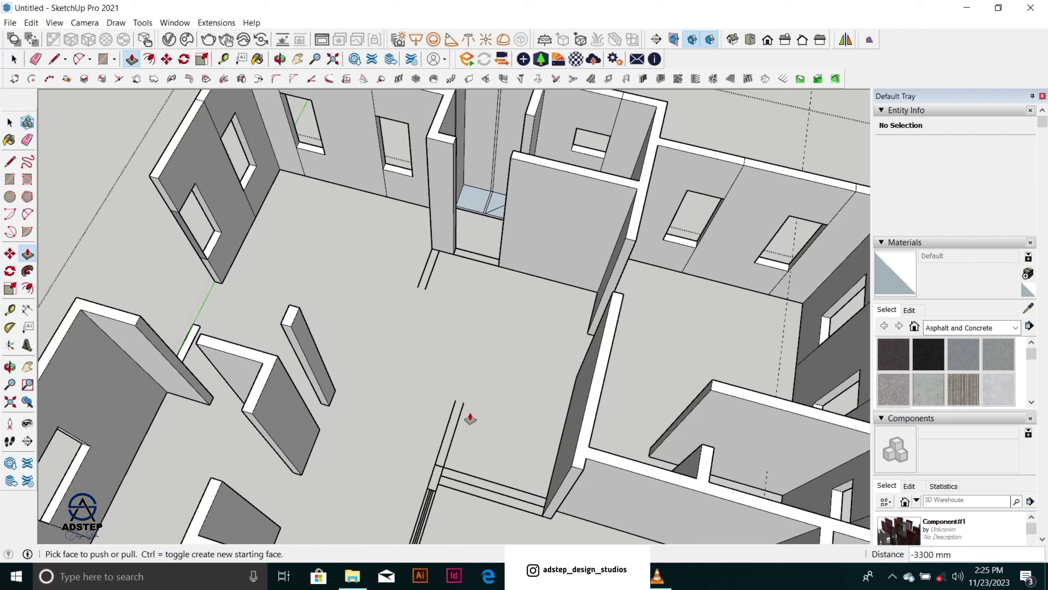
key(ctrl+z)
click(460, 318)
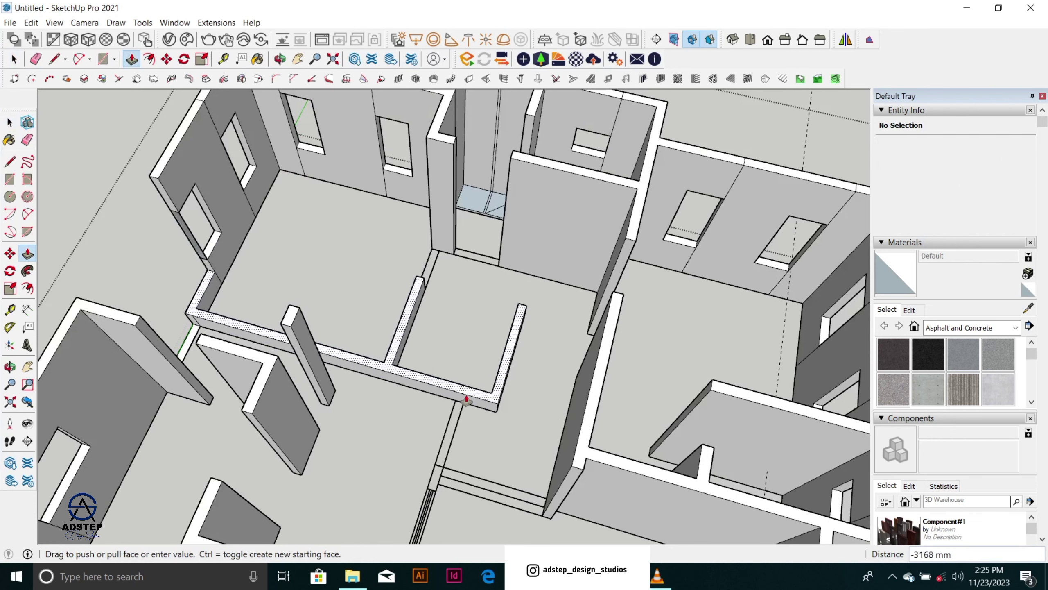
click(484, 410)
key(ctrl+z)
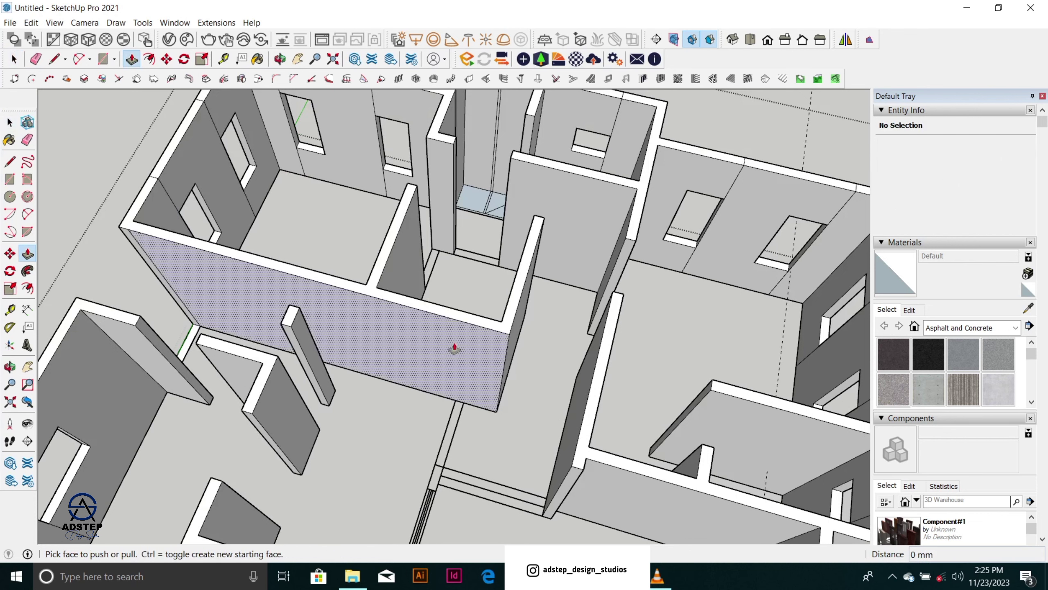
Step: Try pushing the tops of the neighbouring interior walls down, including the freestanding L-shaped wall by 3300 mm
scroll(454, 347, down, 5)
middle_drag(435, 271, 335, 245)
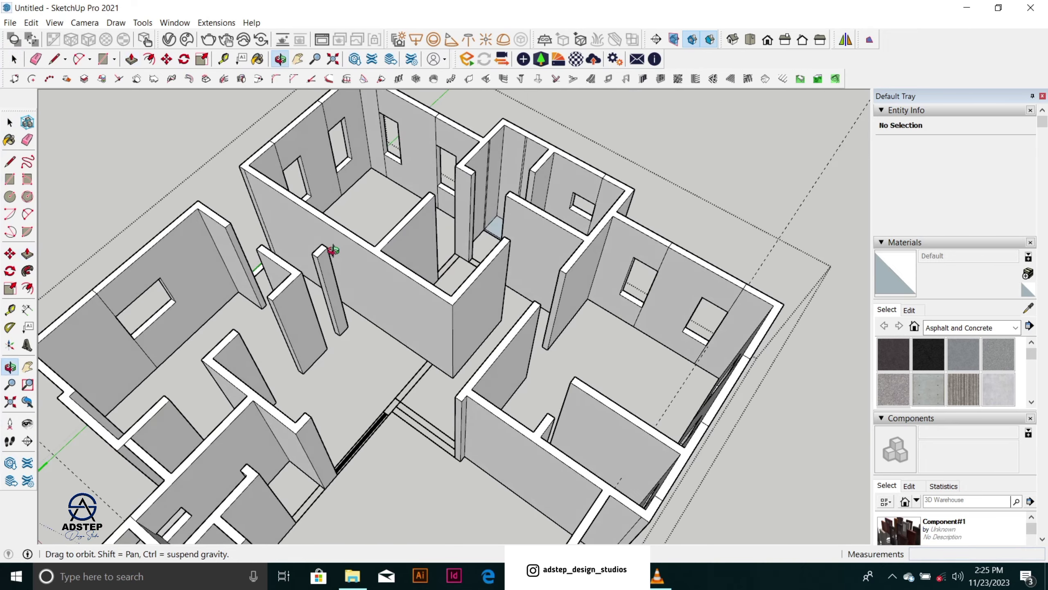
scroll(391, 386, up, 10)
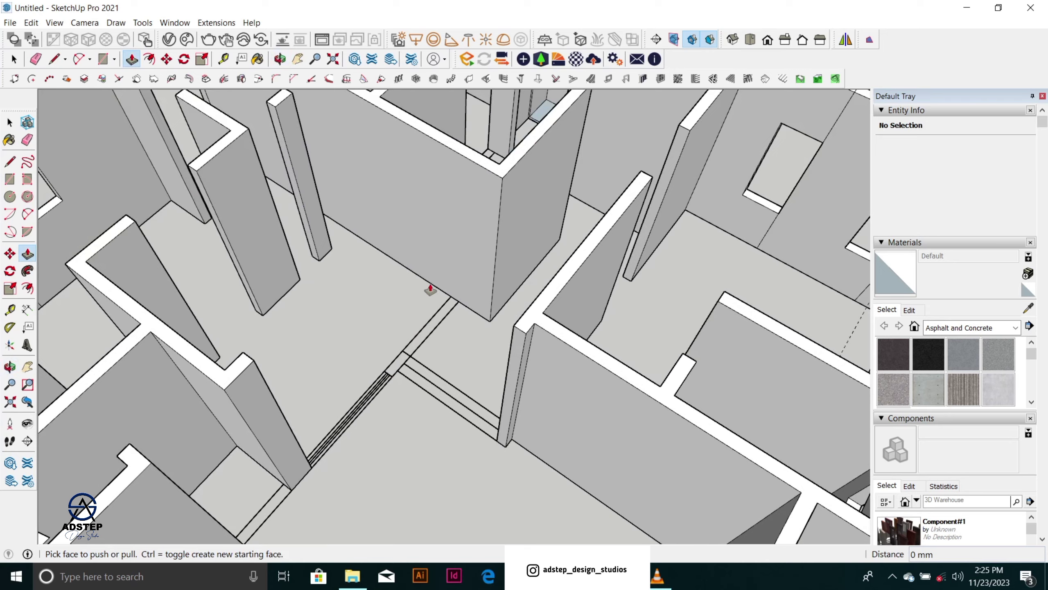
scroll(430, 289, down, 3)
scroll(429, 289, down, 3)
scroll(350, 348, up, 5)
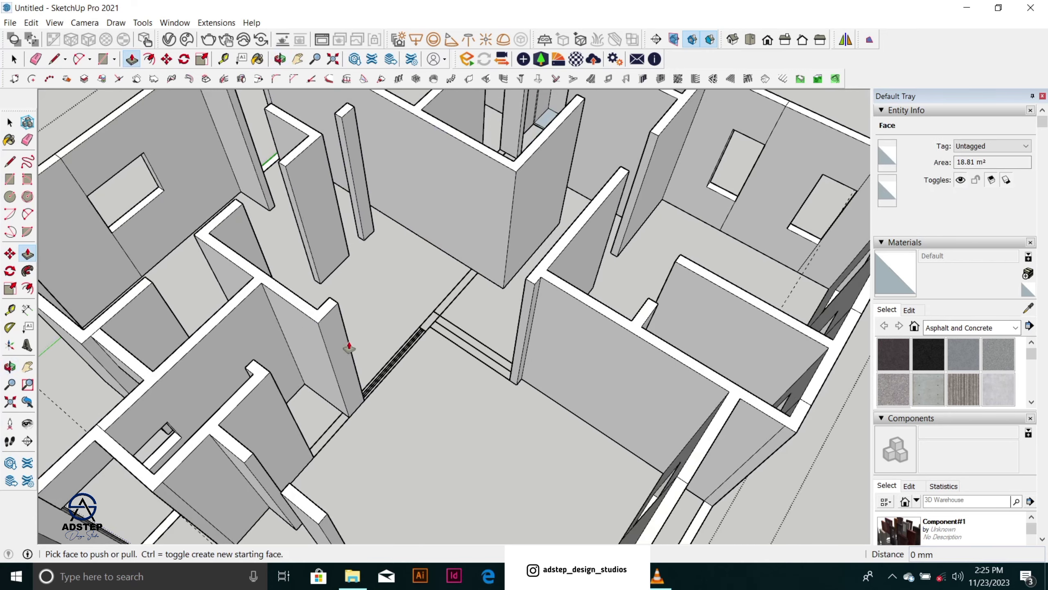
drag(310, 314, 358, 403)
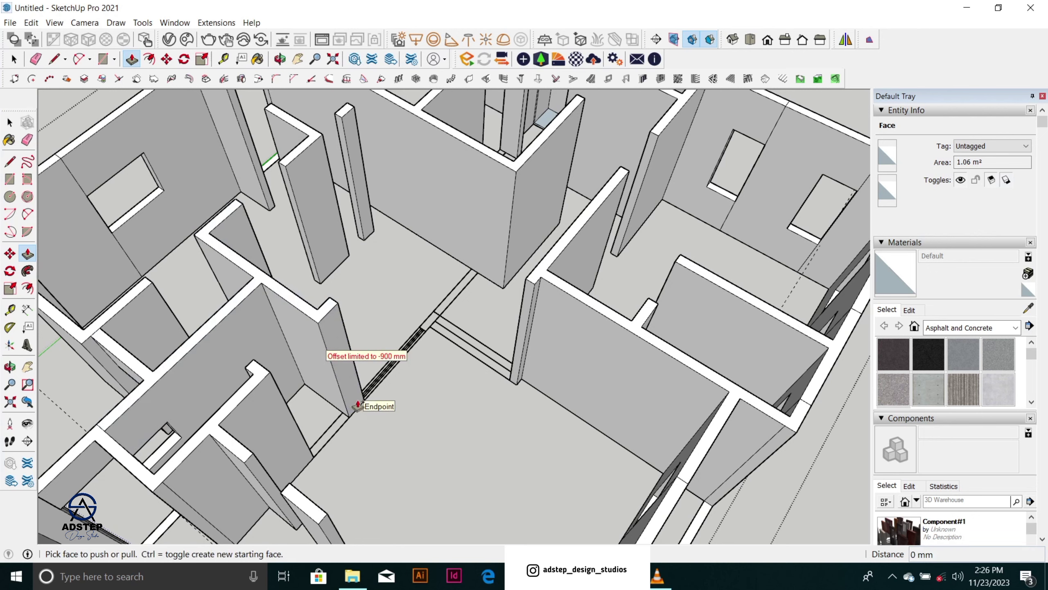
scroll(409, 298, down, 3)
scroll(333, 197, up, 3)
drag(332, 197, 373, 297)
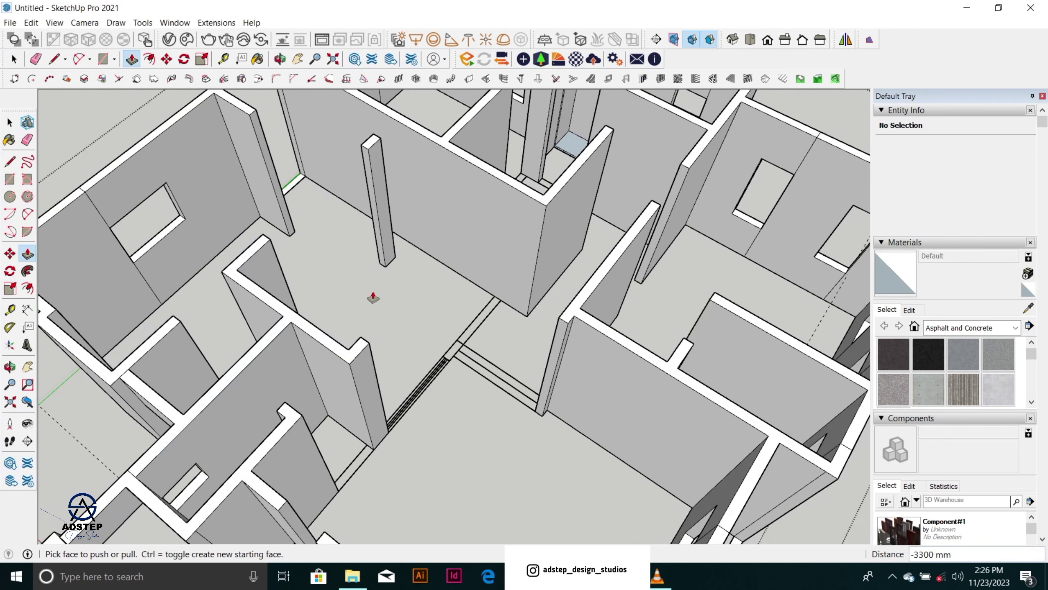
key(ctrl+z)
drag(342, 173, 347, 207)
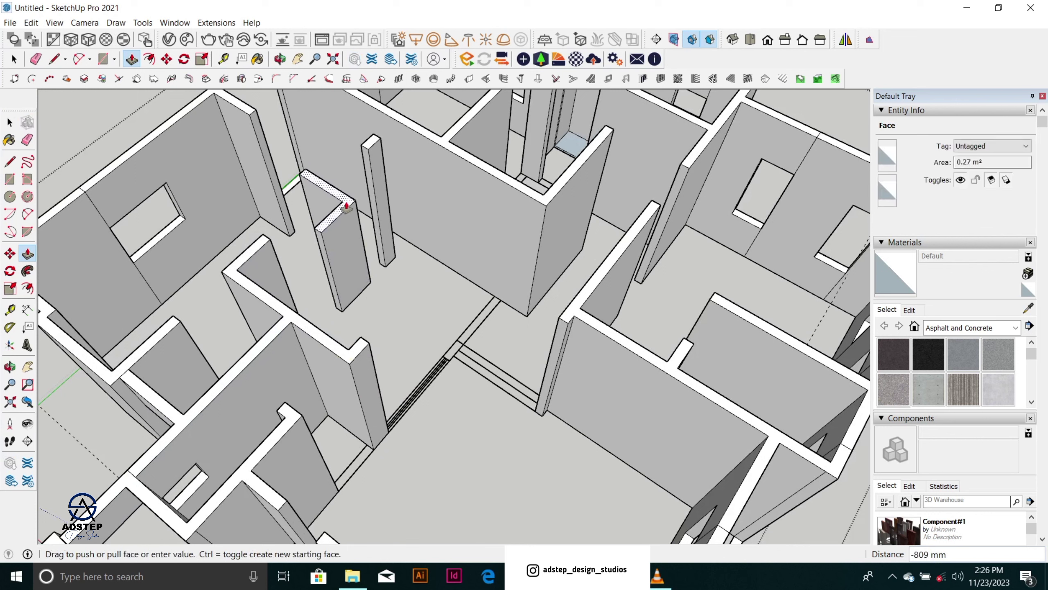
drag(347, 207, 362, 273)
key(Escape)
Step: Erase the two remaining long guides crossing the house and leave the wall group's editing mode
scroll(388, 234, down, 7)
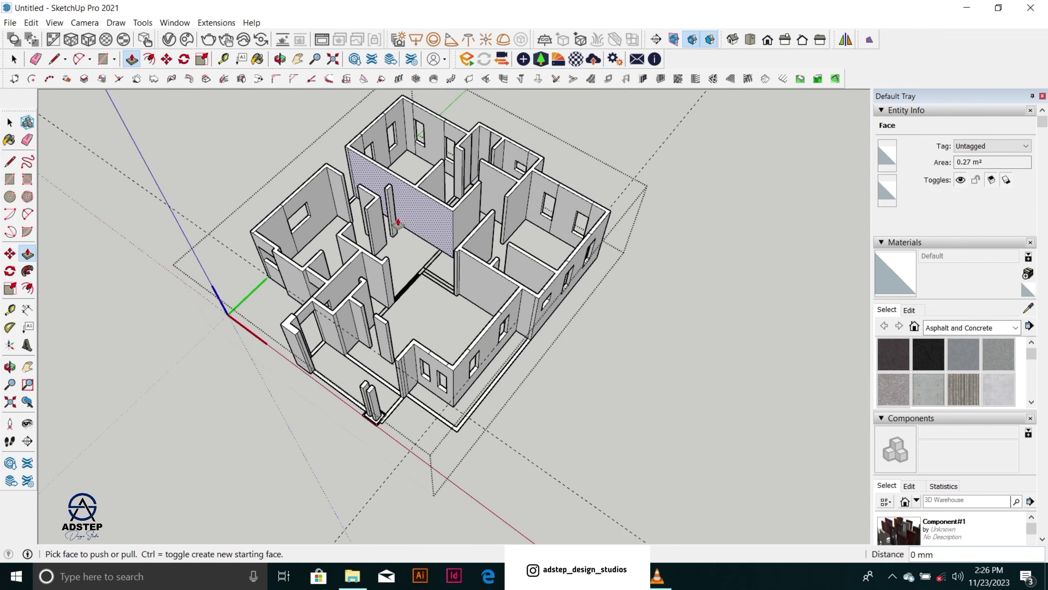
middle_drag(424, 264, 538, 206)
scroll(454, 215, up, 2)
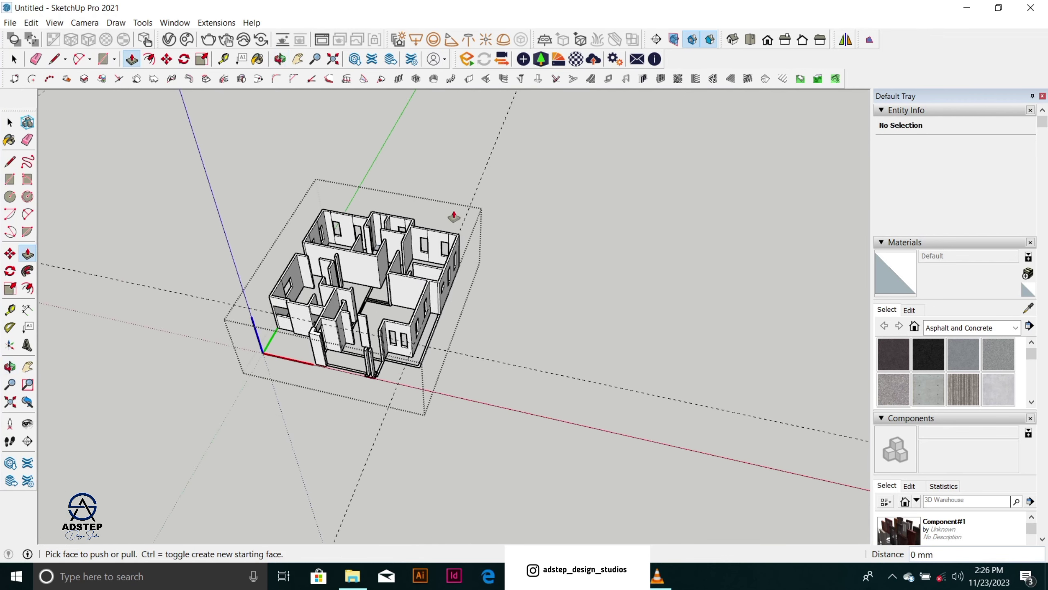
key(e)
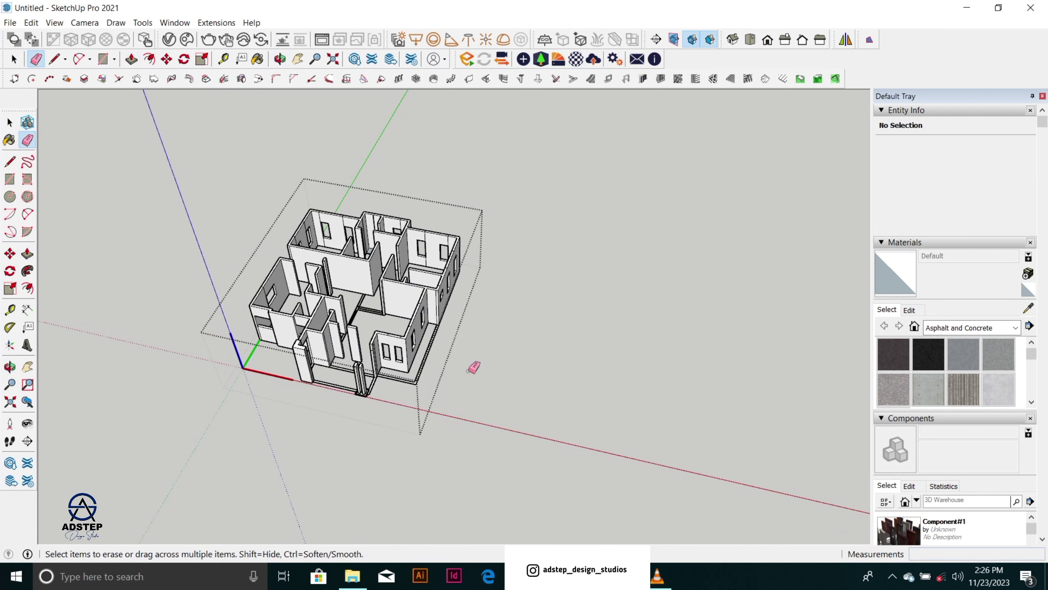
key(space)
scroll(378, 273, down, 2)
click(541, 278)
Step: Draw a rectangle of about 20 m² on the ground in the empty area beside the house
scroll(401, 289, up, 3)
scroll(450, 303, down, 2)
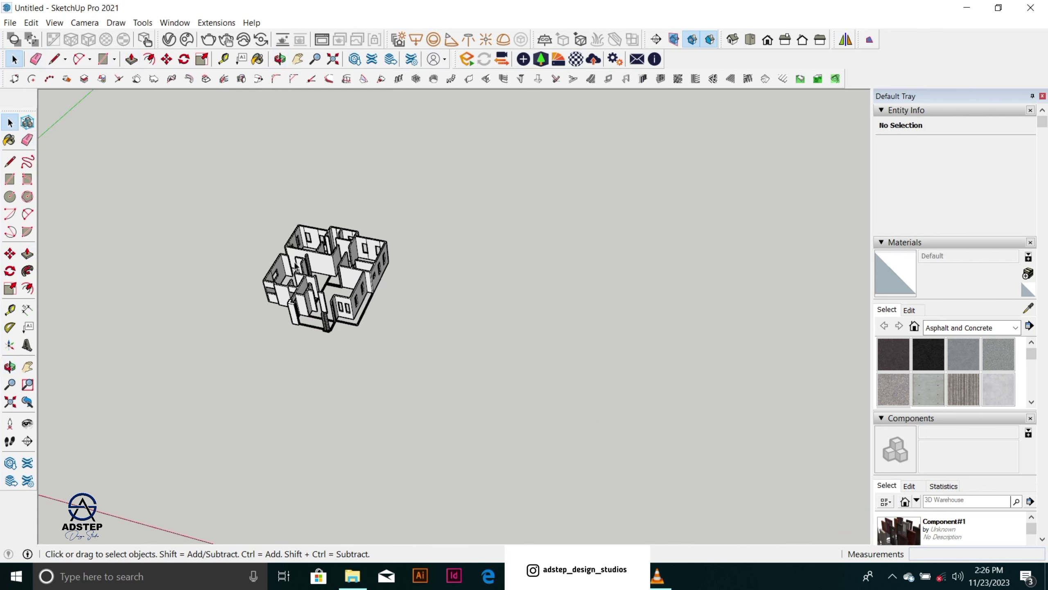
scroll(349, 258, up, 5)
scroll(349, 258, down, 2)
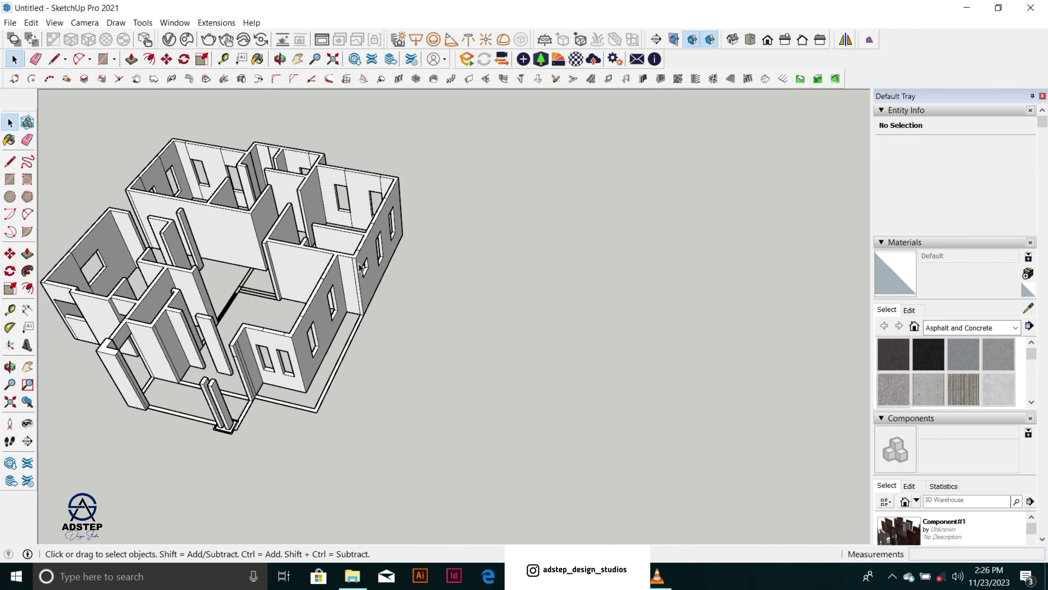
key(r)
click(511, 240)
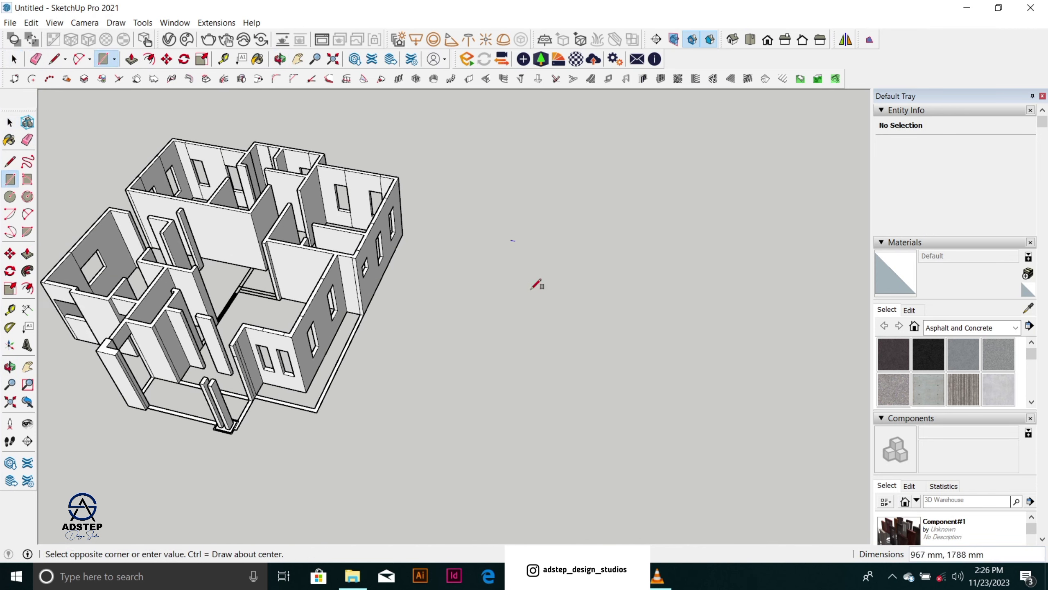
click(556, 355)
Step: Offset the rectangle's outline 150 mm inward to form a border strip
key(space)
scroll(542, 298, up, 2)
click(542, 298)
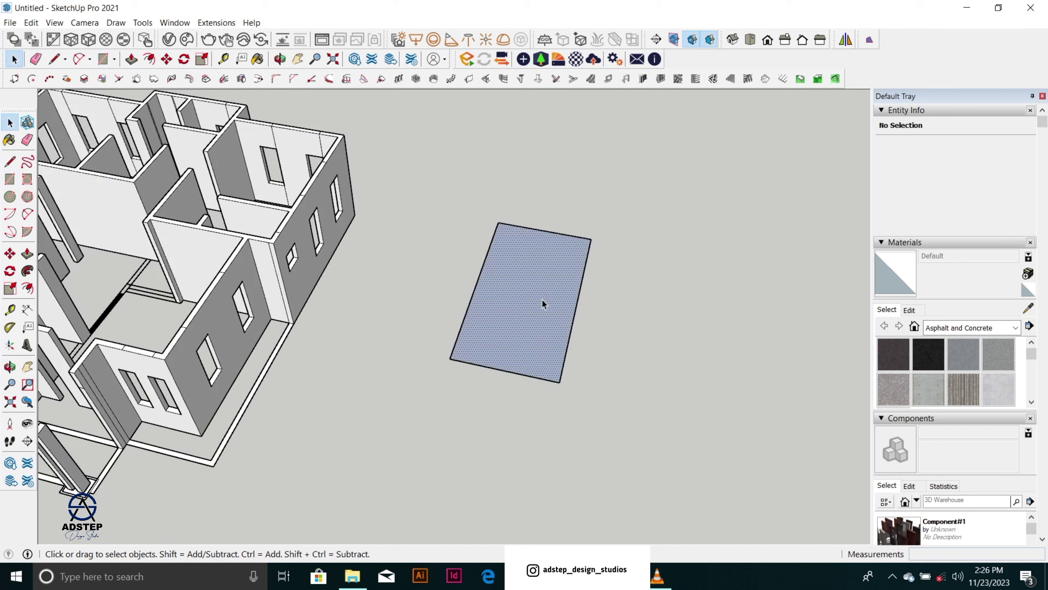
click(28, 288)
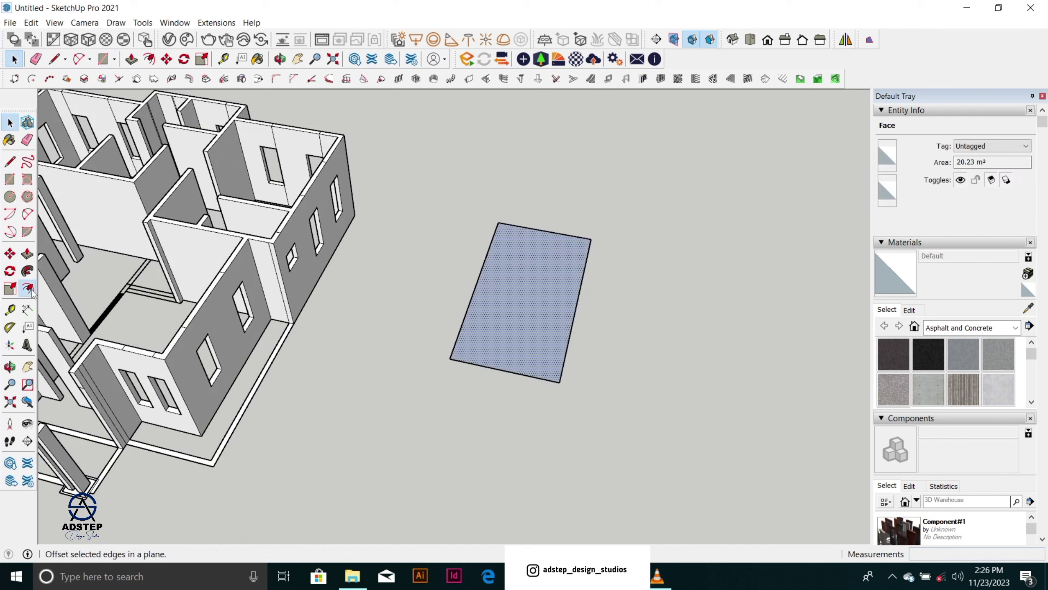
click(489, 274)
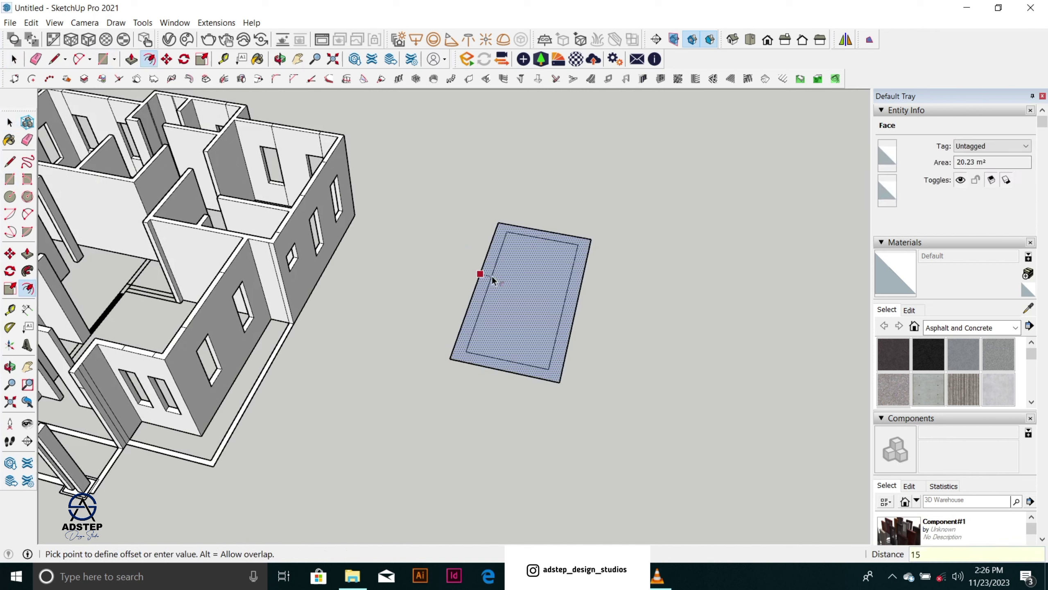
key(Return)
key(space)
Step: Reverse the rectangle's inner face and its border face so their front sides point up
scroll(497, 279, up, 2)
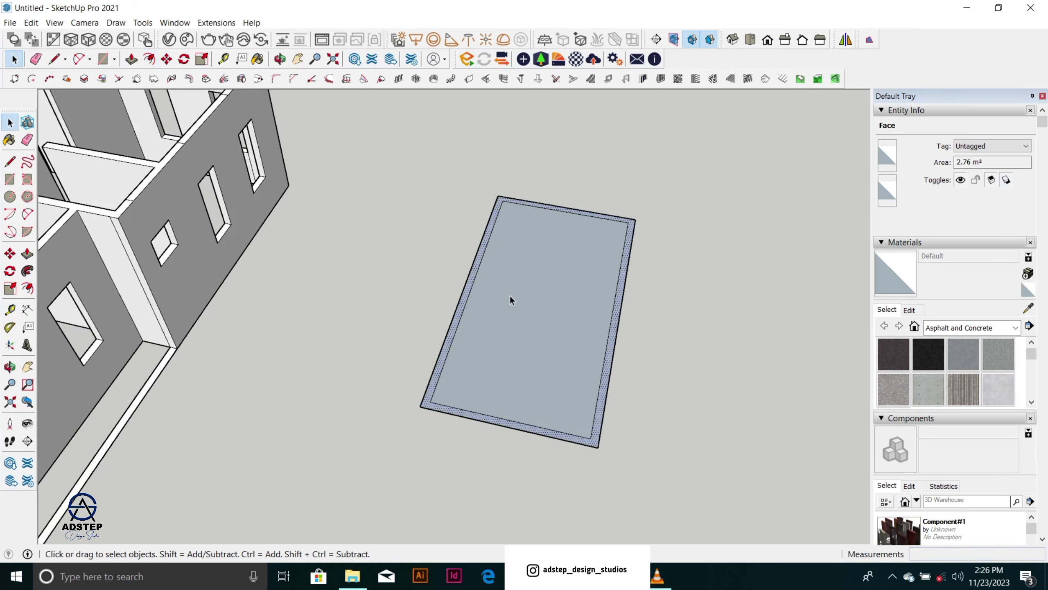
right_click(509, 295)
click(569, 412)
scroll(482, 327, up, 5)
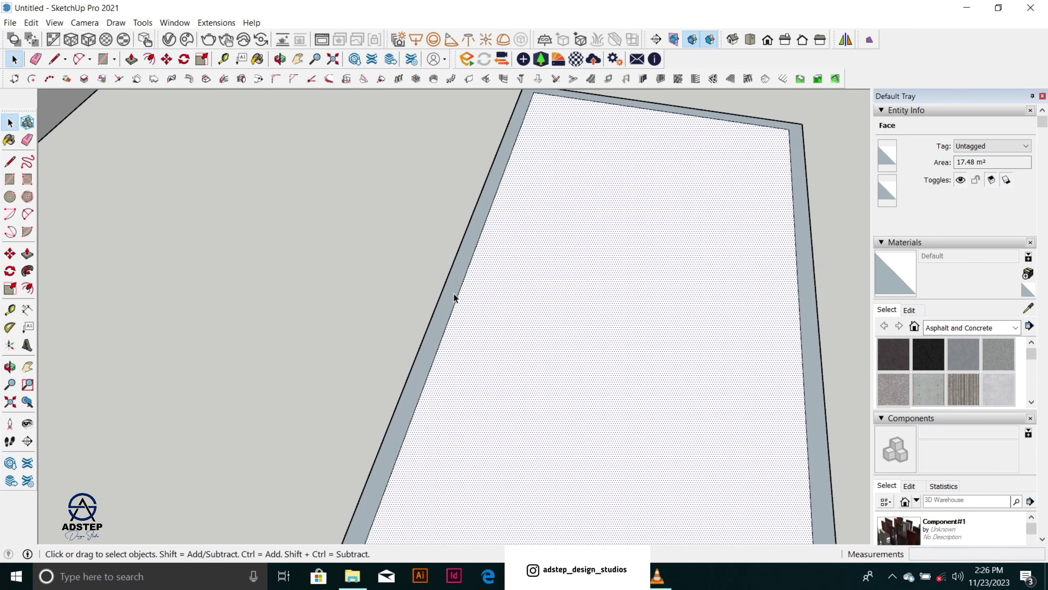
right_click(455, 295)
click(532, 411)
scroll(503, 305, down, 5)
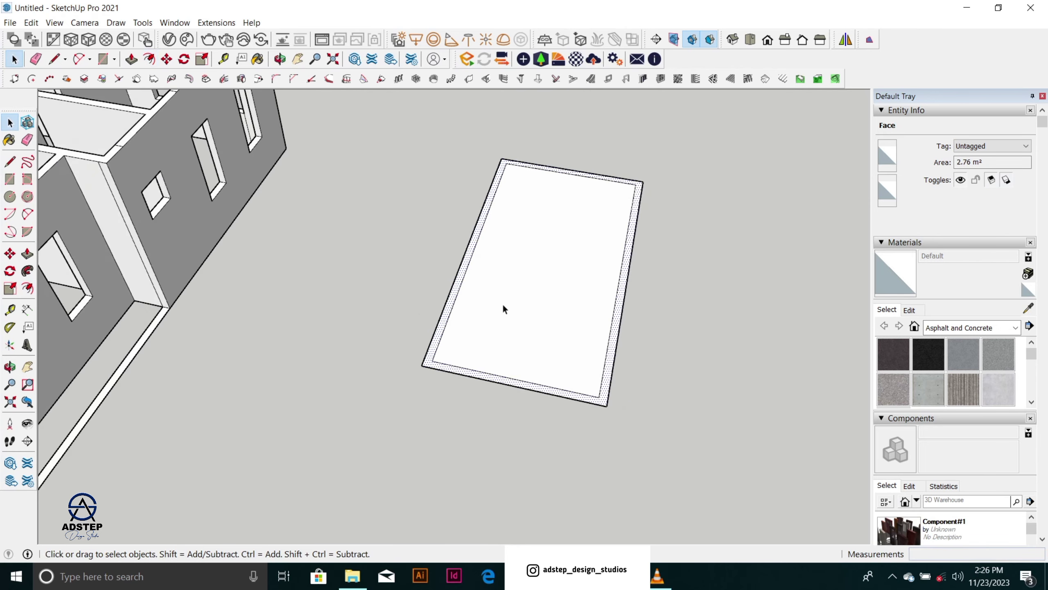
scroll(463, 316, up, 2)
scroll(456, 324, down, 3)
scroll(519, 206, up, 2)
scroll(449, 326, down, 1)
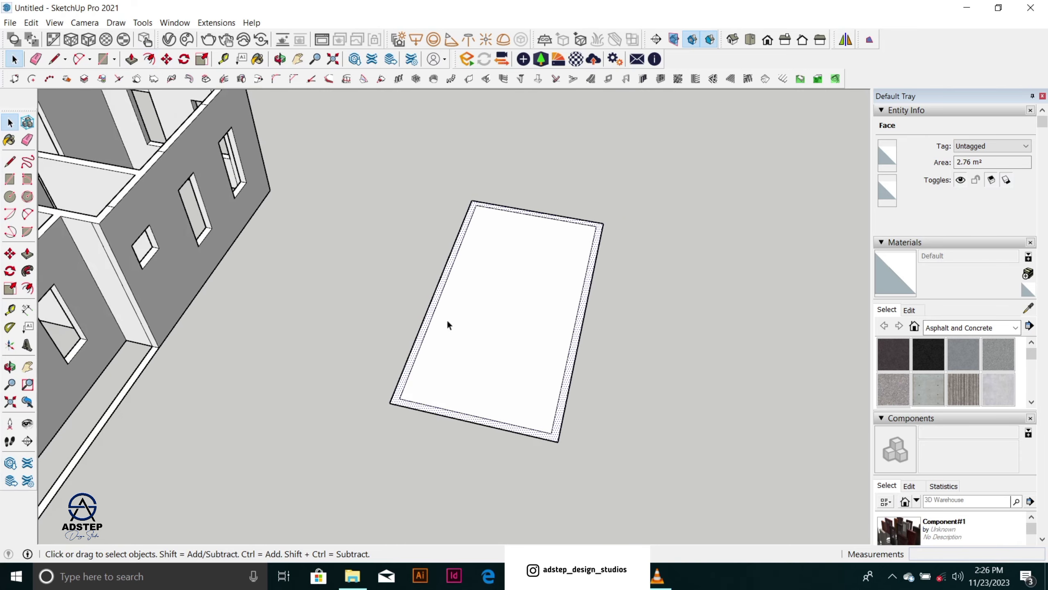
middle_drag(449, 325, 305, 291)
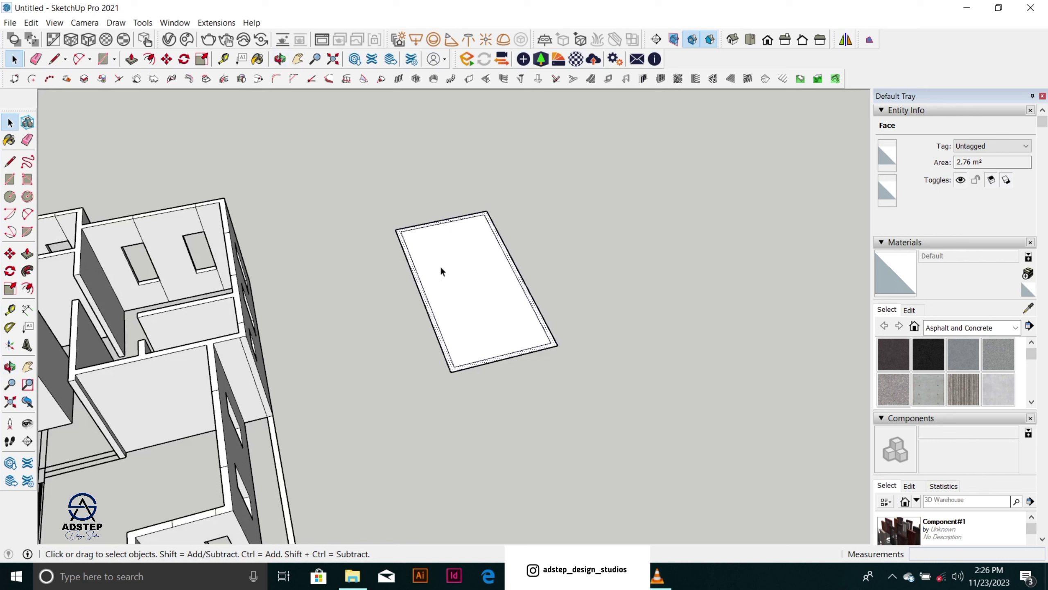
scroll(444, 252, up, 1)
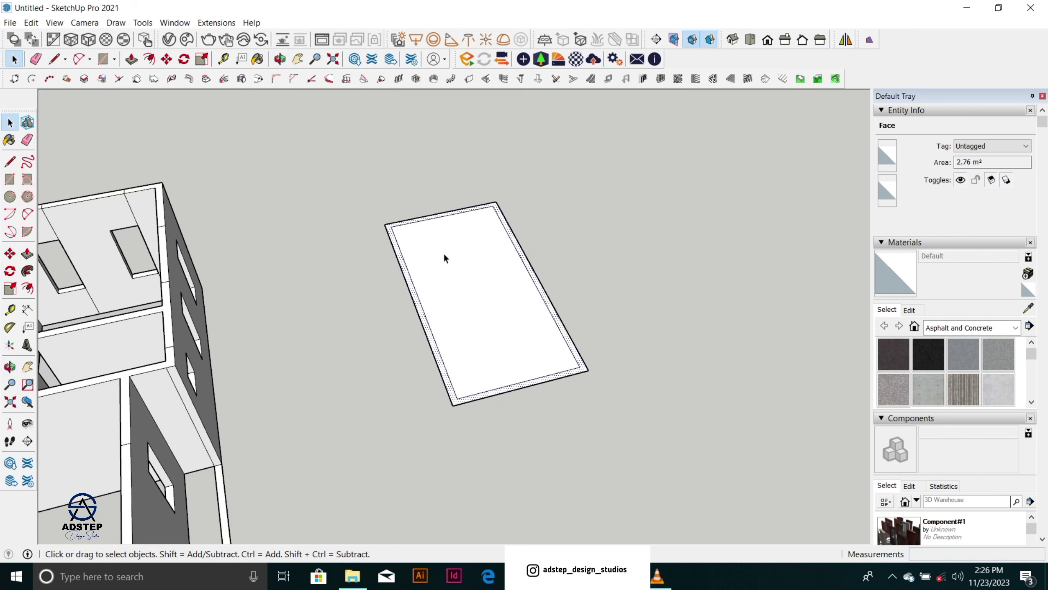
Step: Draw a line straight across the inner face near its far end, joining the two long inner edges
scroll(471, 277, down, 3)
middle_drag(472, 277, 486, 259)
scroll(465, 252, up, 4)
scroll(486, 259, down, 1)
scroll(418, 276, up, 2)
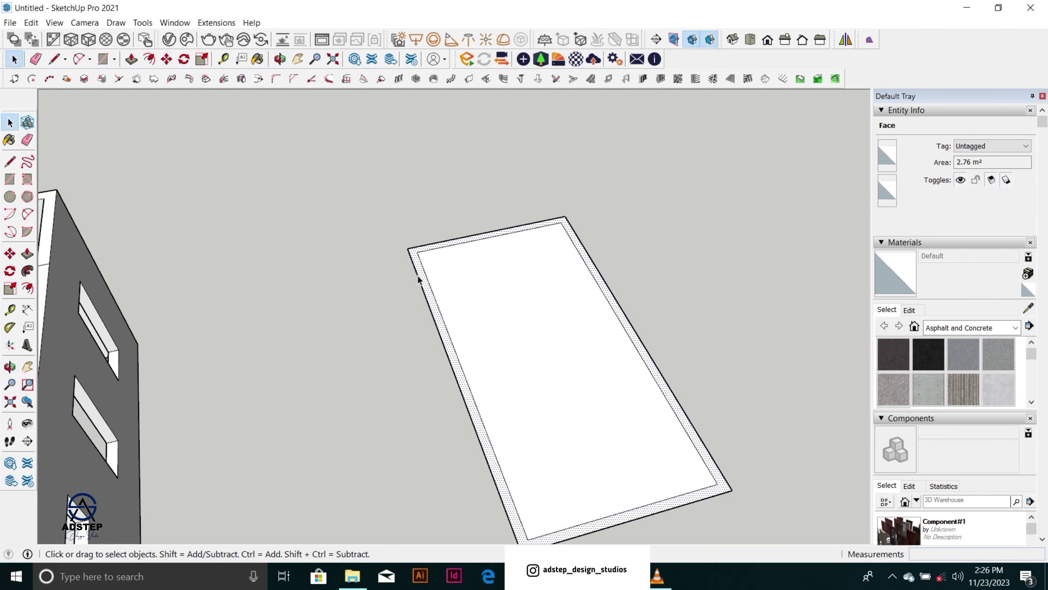
scroll(418, 279, up, 2)
click(433, 322)
scroll(446, 291, down, 2)
scroll(446, 297, up, 3)
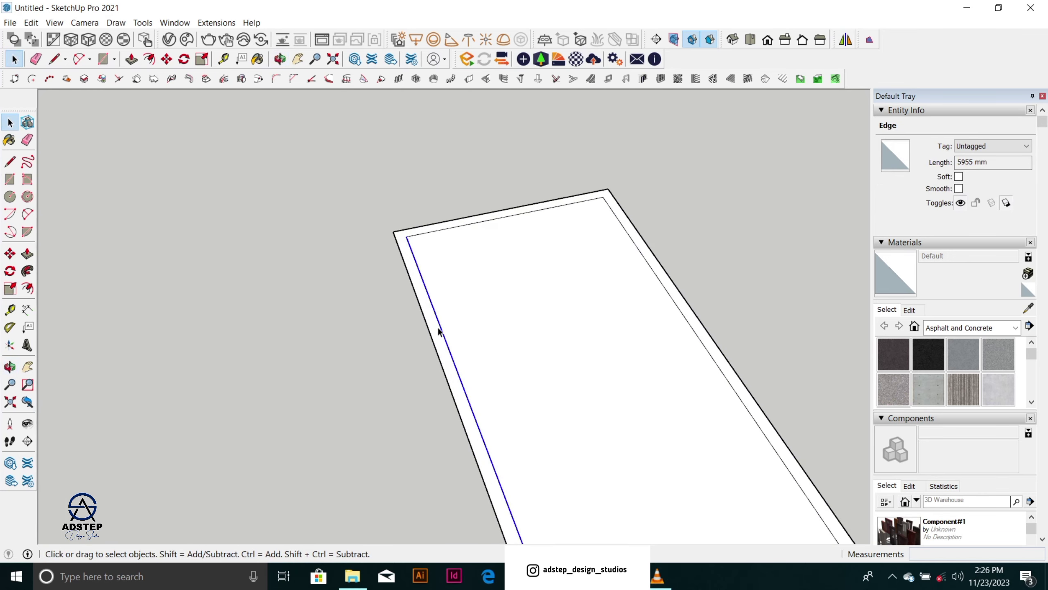
key(l)
click(444, 333)
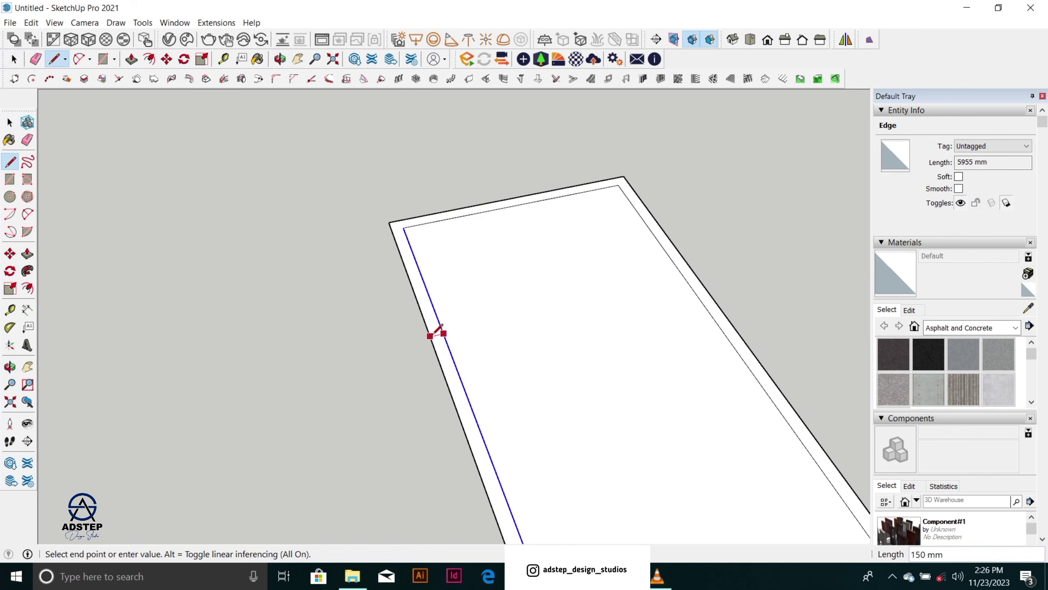
click(685, 277)
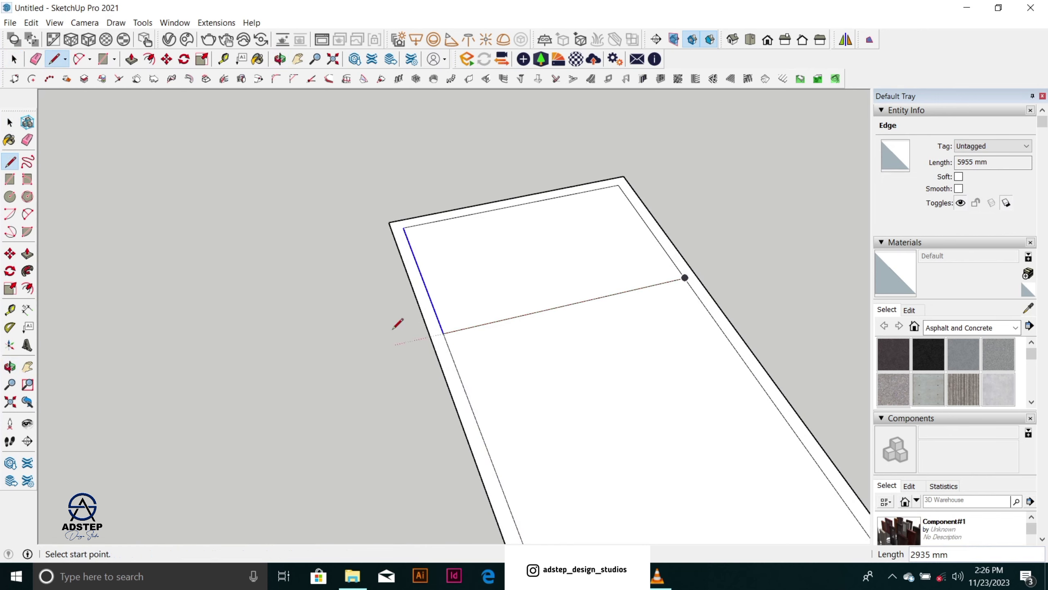
Step: Place a guide 150 mm from the new cross line, on the side of the larger area
scroll(421, 358, up, 1)
key(t)
click(502, 318)
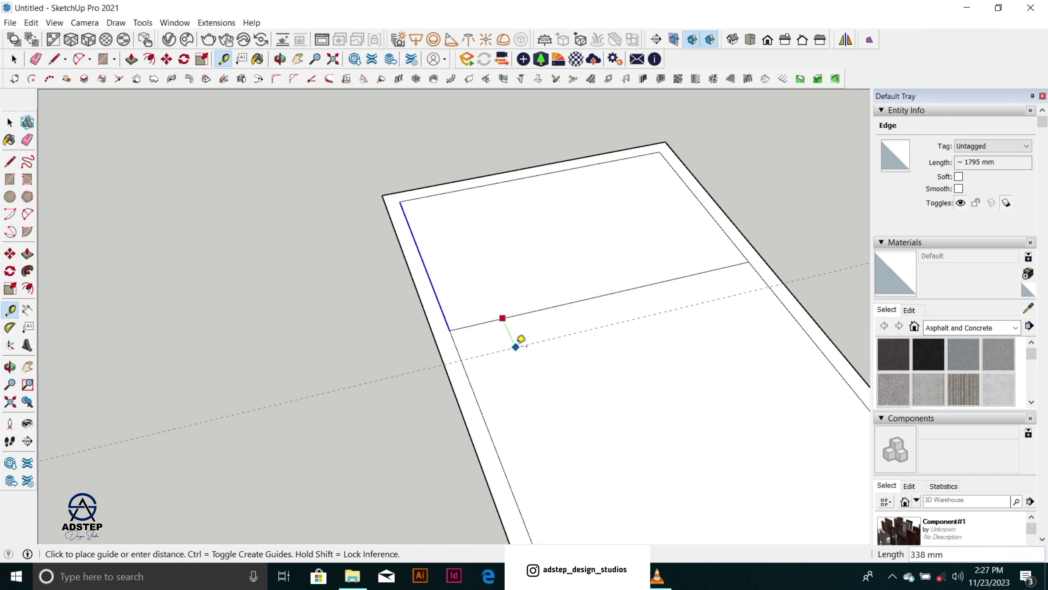
text(150)
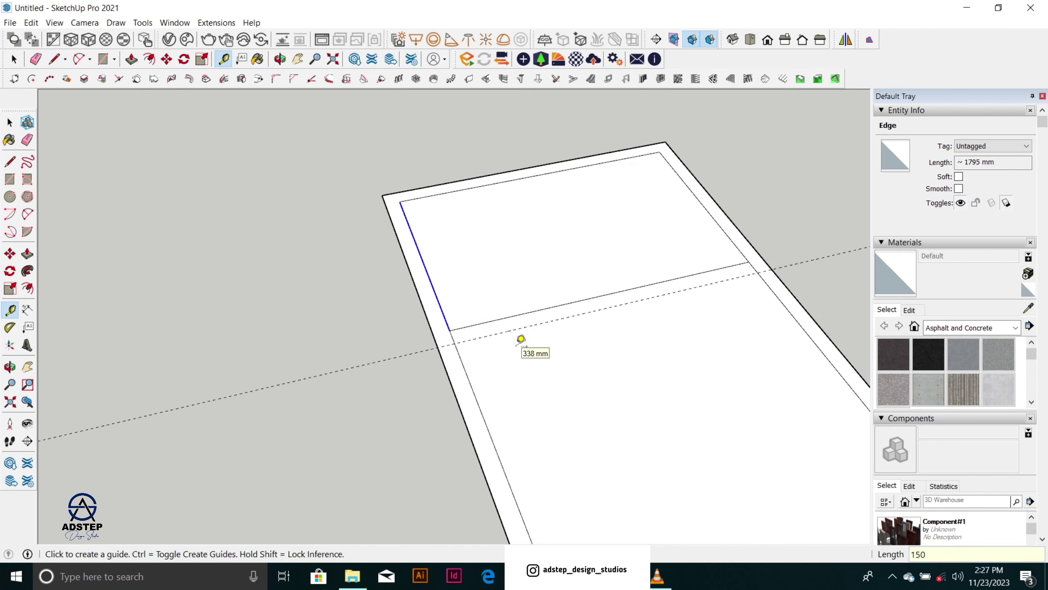
key(Return)
Step: Draw a line along the guide across the rectangle's full width and erase the overhanging end together with the guide
key(space)
key(l)
click(454, 344)
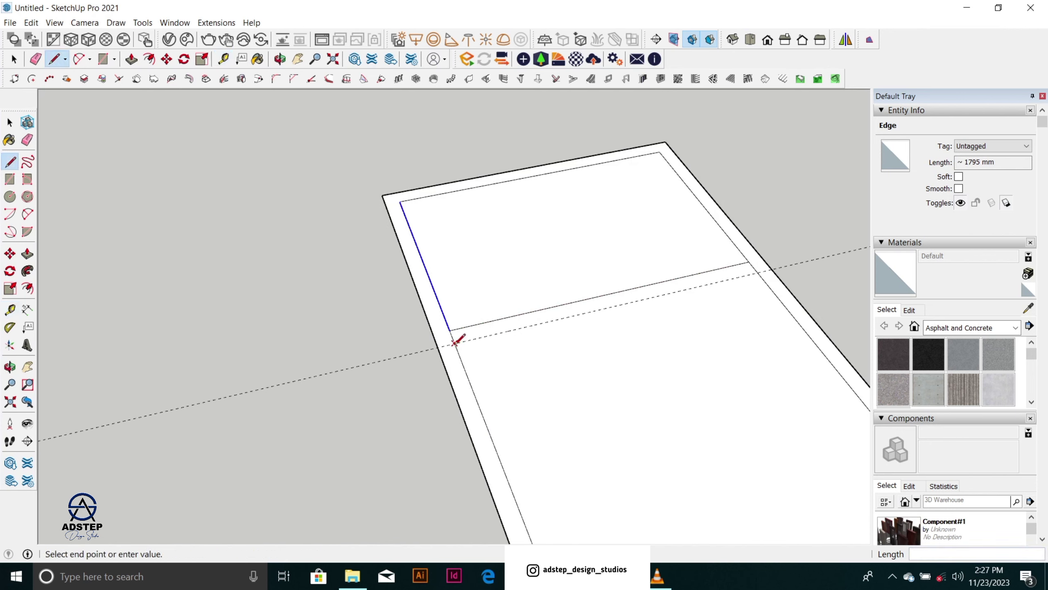
click(438, 347)
click(769, 262)
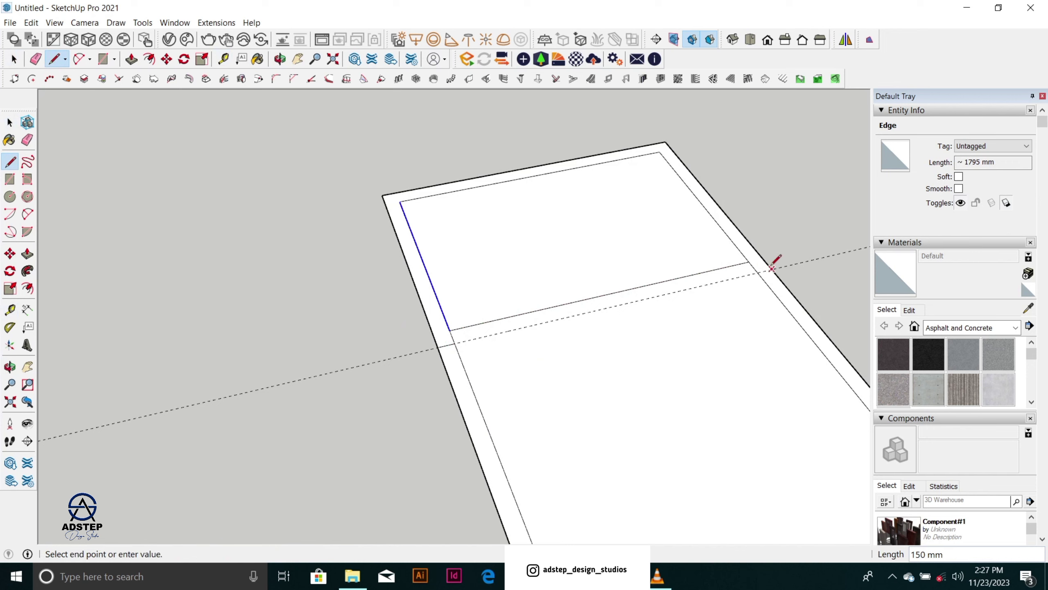
key(space)
key(l)
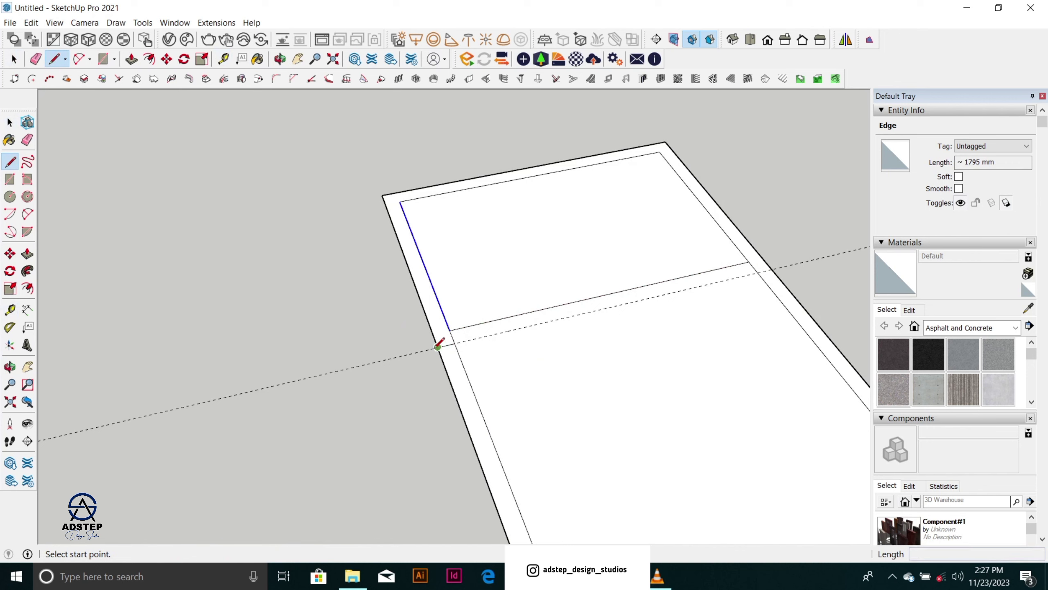
click(438, 347)
click(812, 260)
key(space)
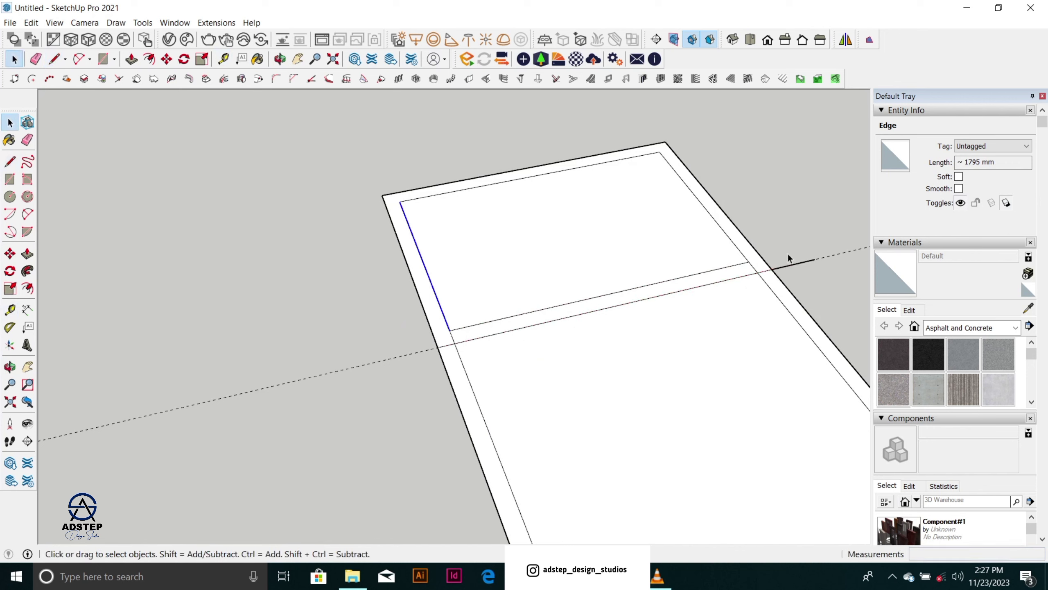
key(e)
drag(783, 263, 782, 268)
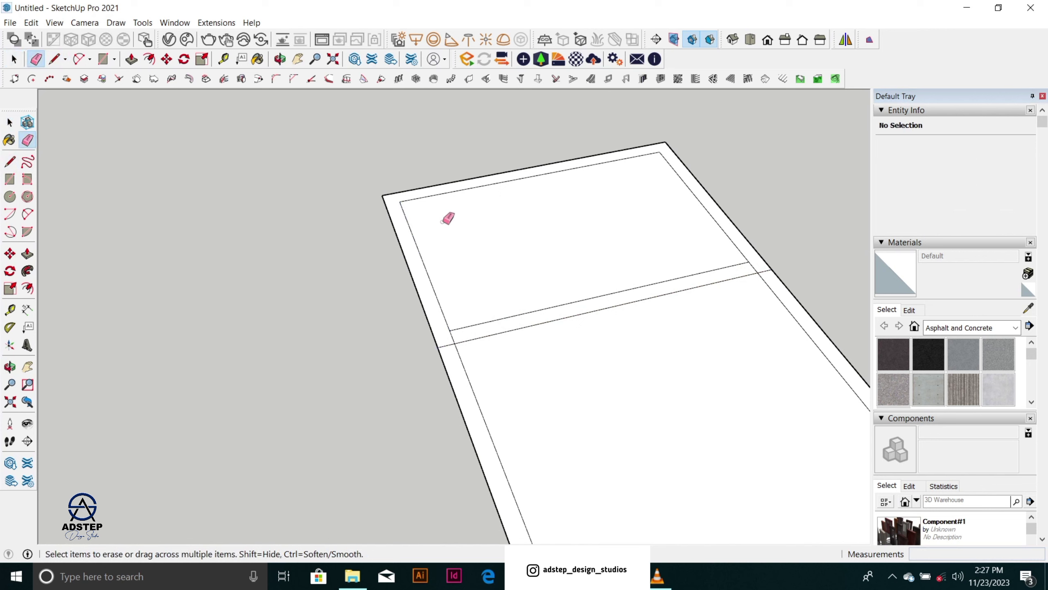
Step: Draw a perpendicular line from the short inner edge to the cross strip and place a guide 150 mm beside it
key(l)
click(480, 186)
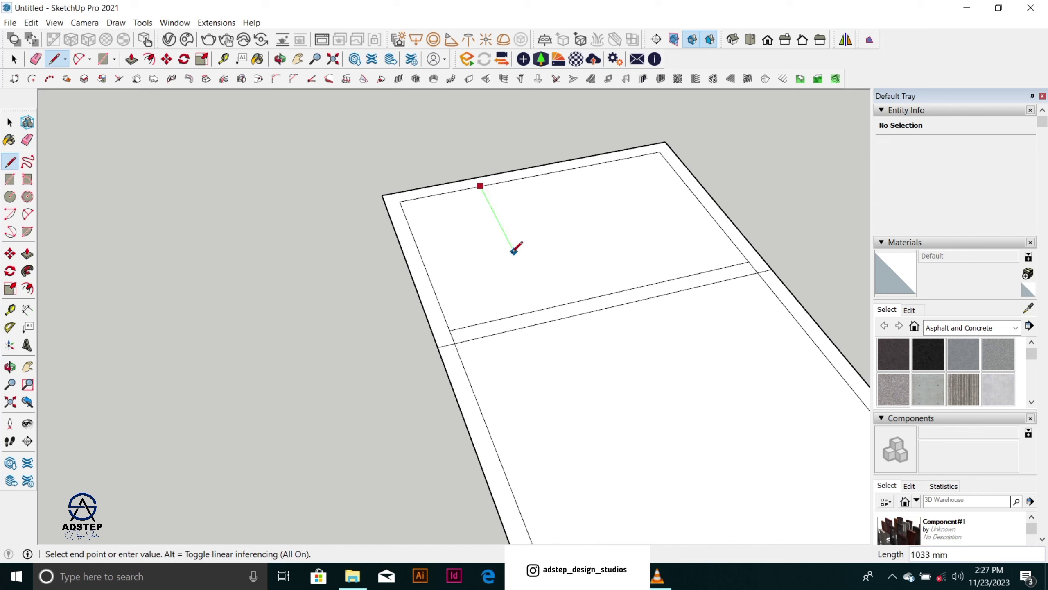
click(544, 308)
key(t)
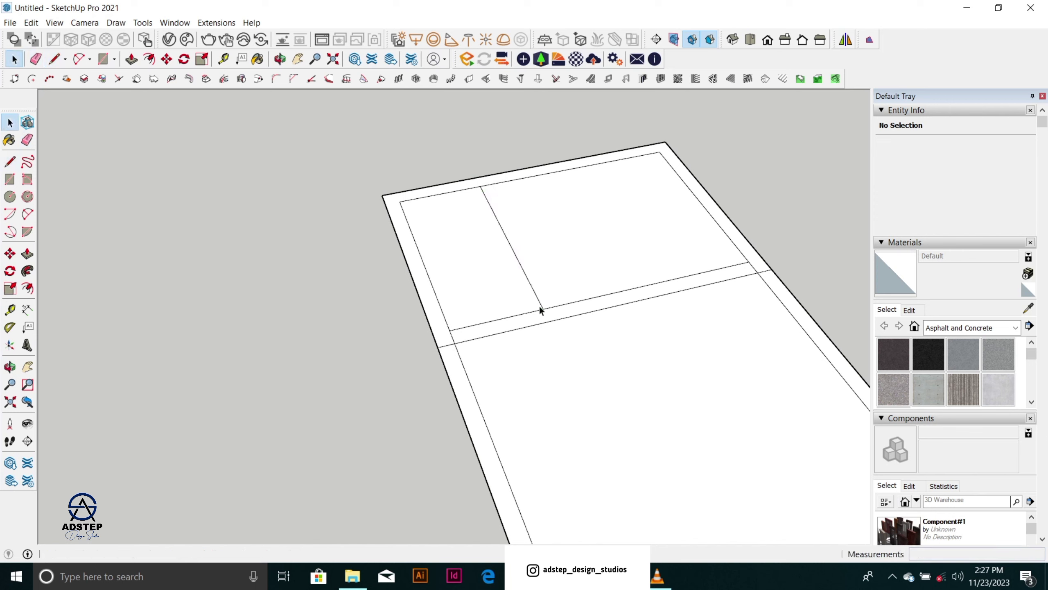
click(520, 263)
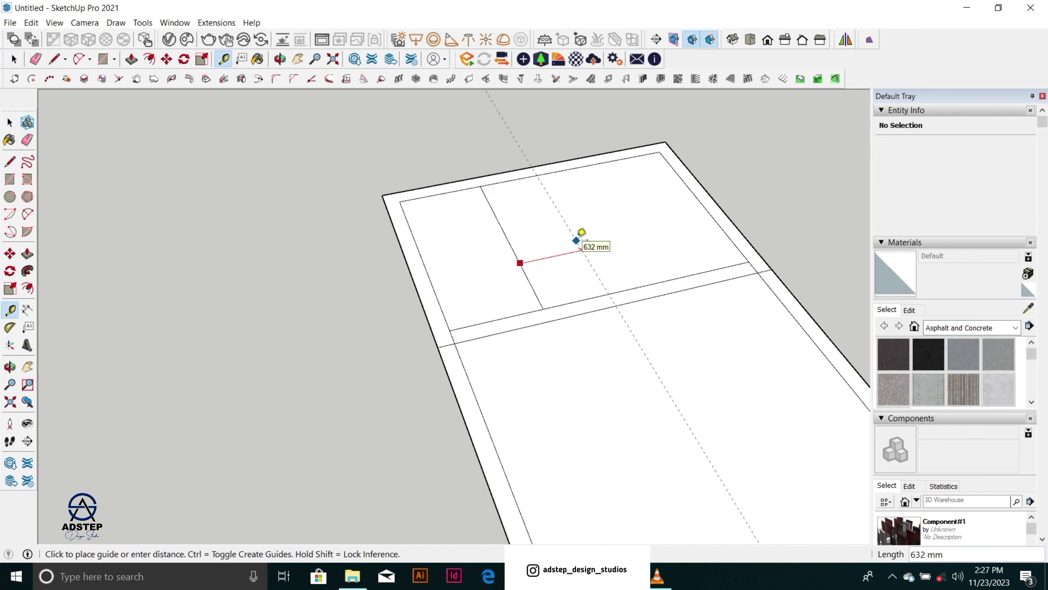
text(150)
key(Return)
key(space)
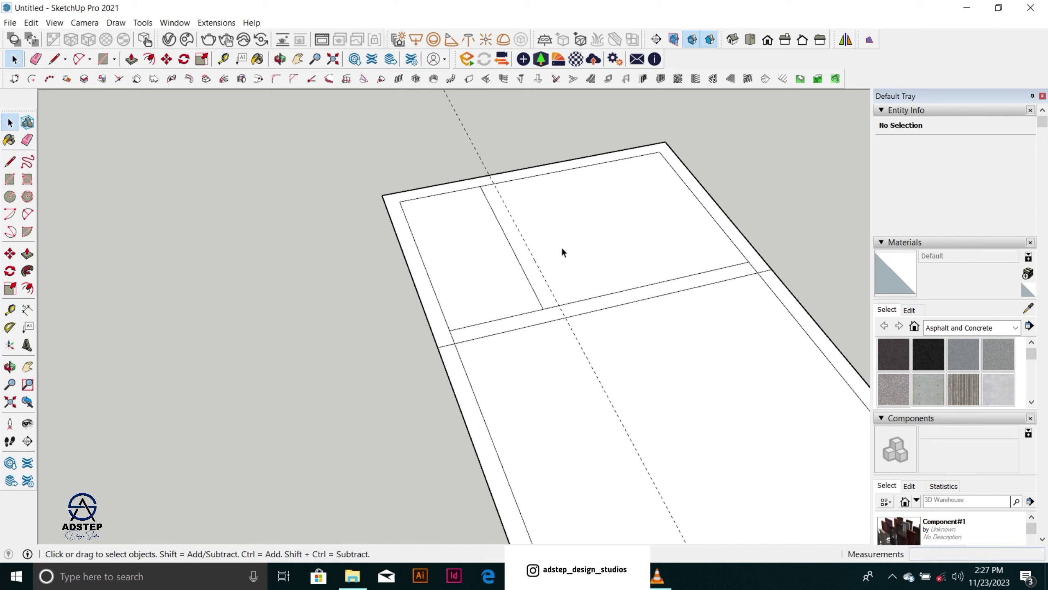
Step: Draw a second divider line along the guide, from the cross strip to the short inner edge
key(l)
click(559, 306)
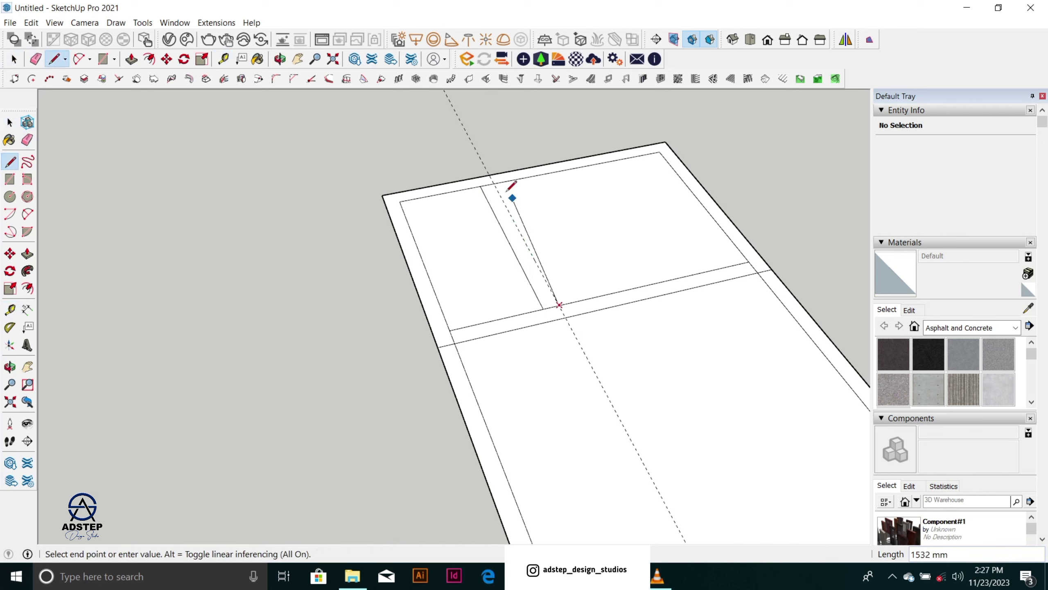
click(494, 184)
key(space)
Step: Split the short border strip with a 150 mm line extending the first divider line to the outer edge
scroll(443, 279, down, 2)
click(440, 305)
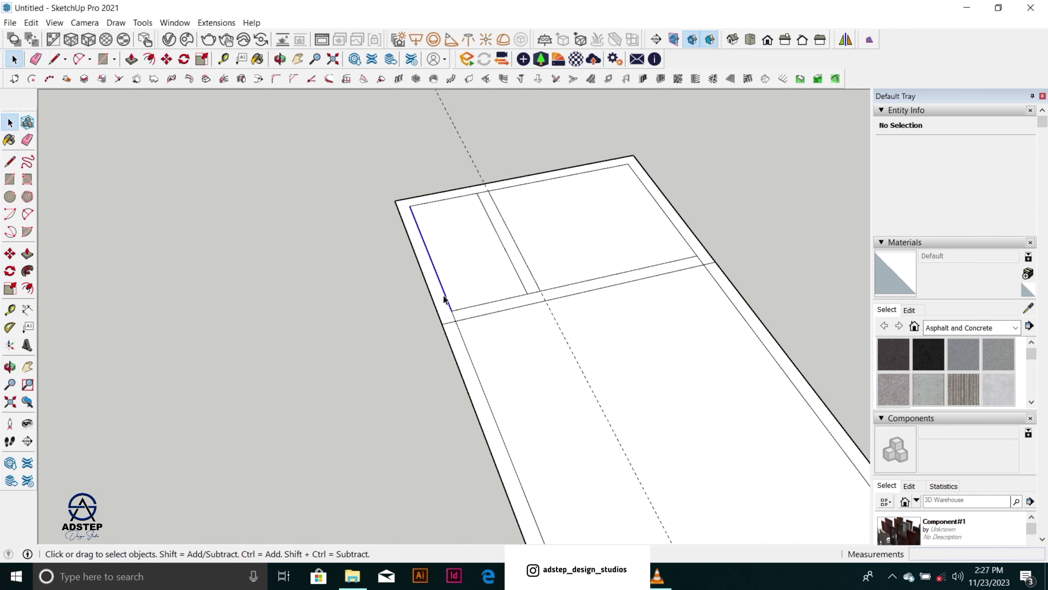
click(441, 309)
scroll(441, 305, up, 1)
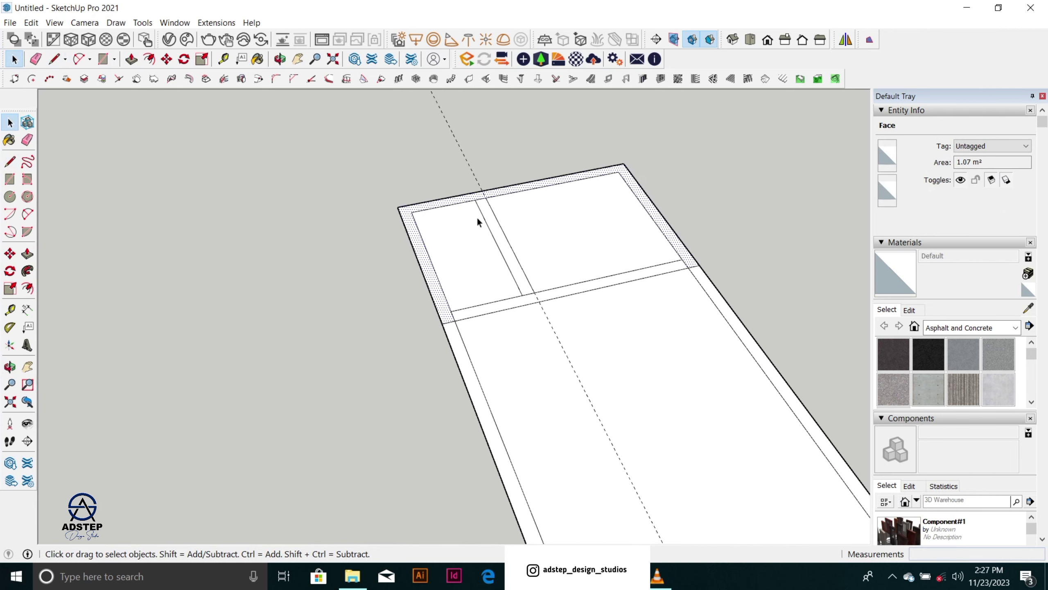
scroll(481, 208, up, 2)
key(l)
click(467, 198)
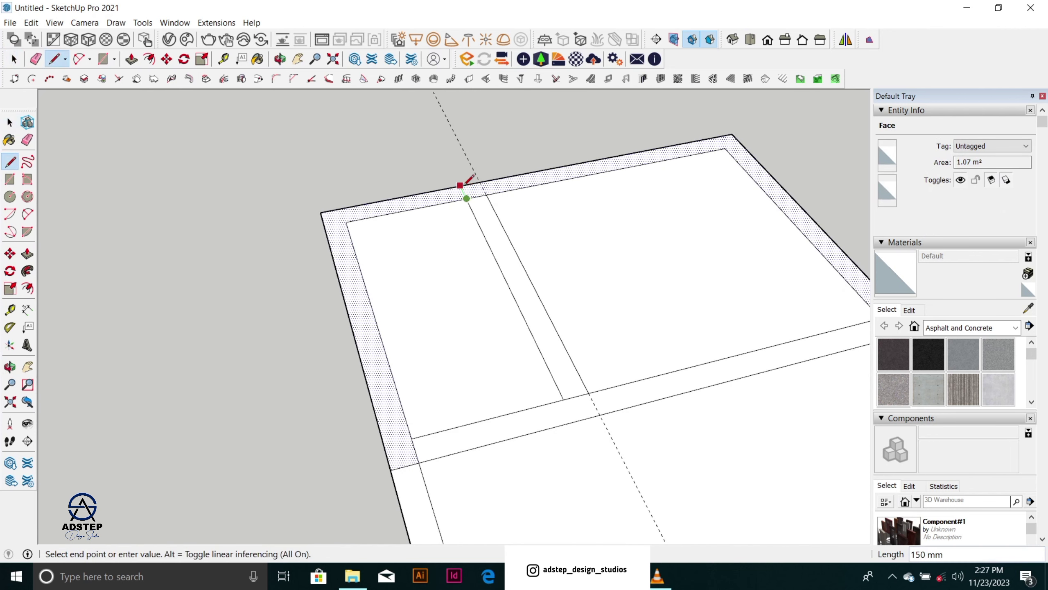
click(461, 185)
scroll(467, 181, down, 1)
scroll(481, 194, down, 1)
key(space)
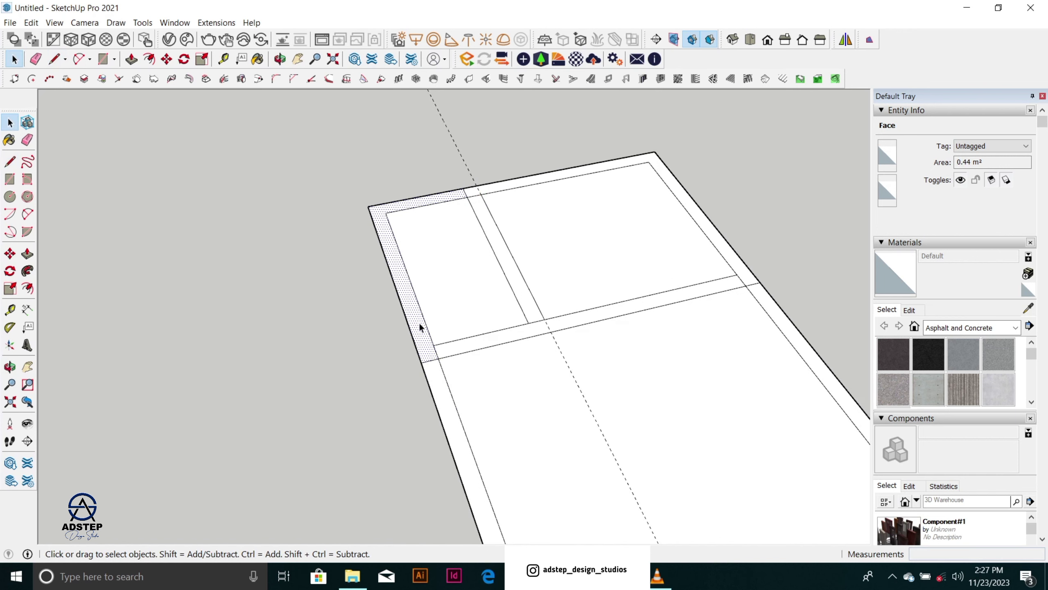
Step: Draw a 150 mm line across the long border strip at the cross strip and erase the inner edge segment at that junction
scroll(470, 180, up, 1)
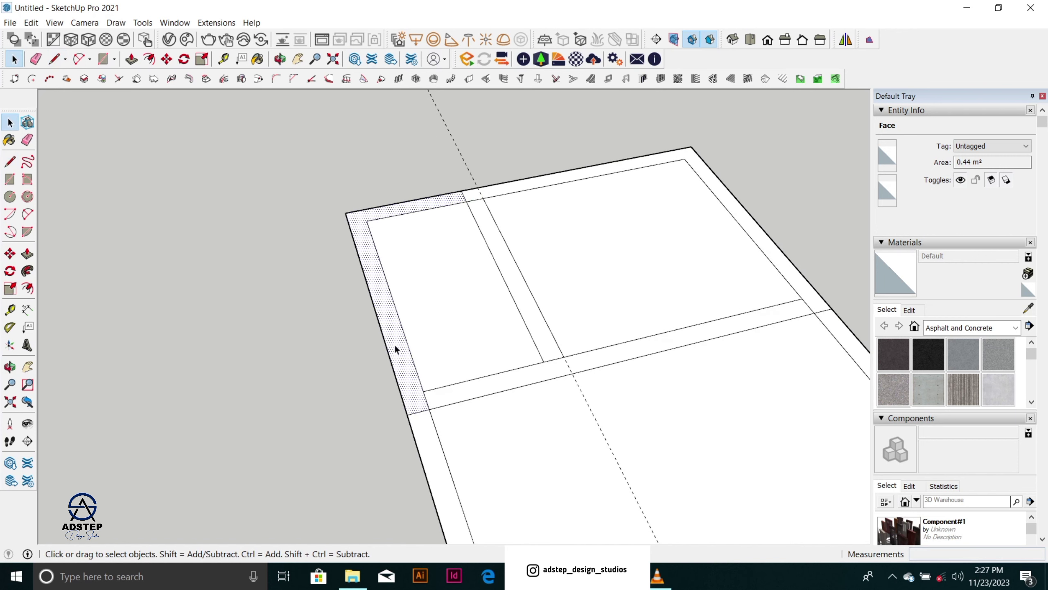
scroll(411, 396, up, 1)
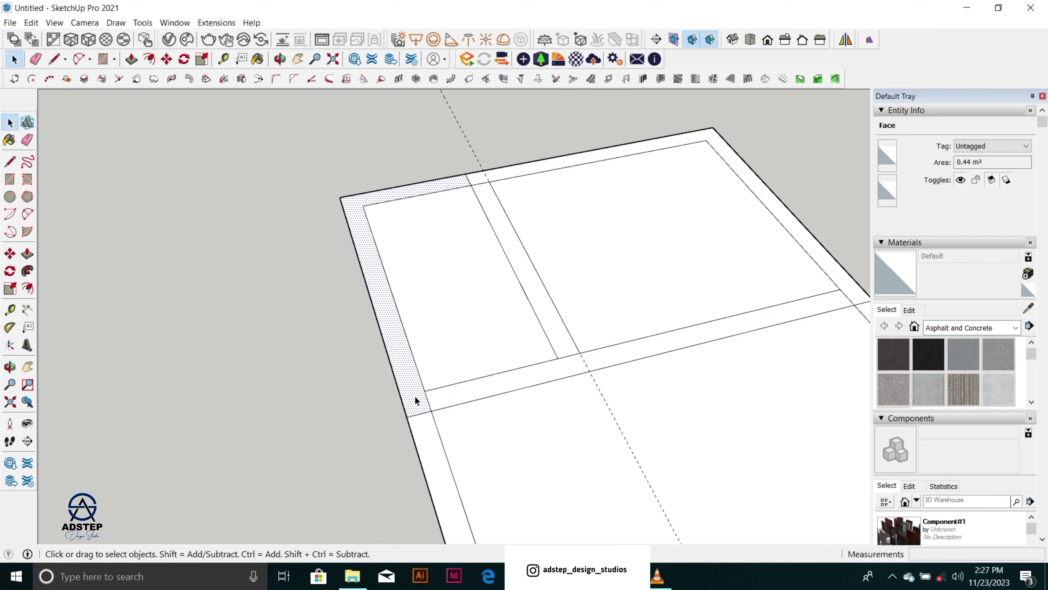
key(l)
click(425, 390)
click(403, 394)
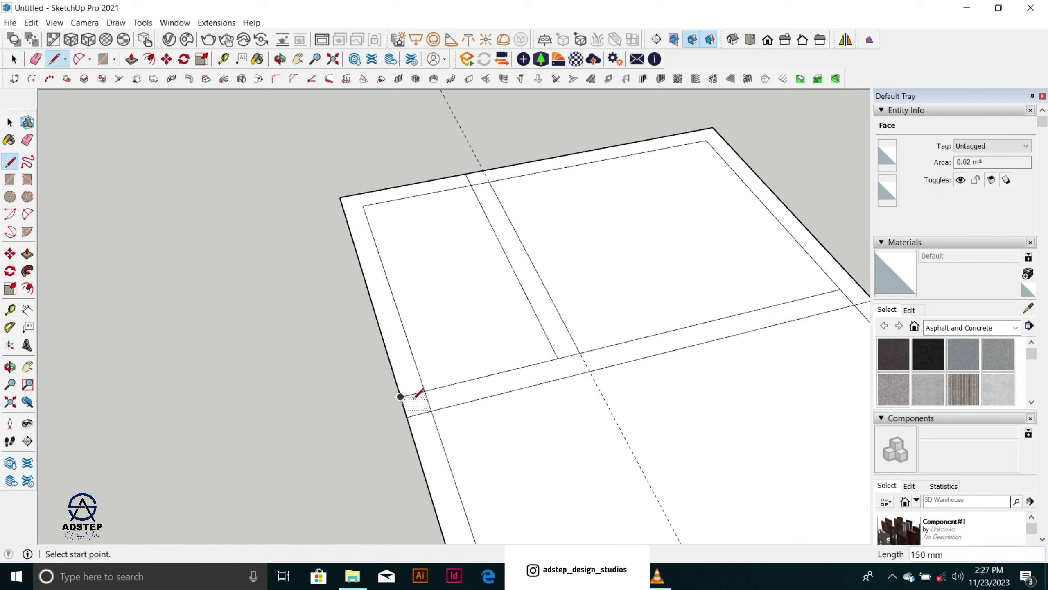
key(e)
click(428, 404)
Step: Push/Pull the L-shaped corner section of the border strip up 3000 mm
key(space)
click(409, 387)
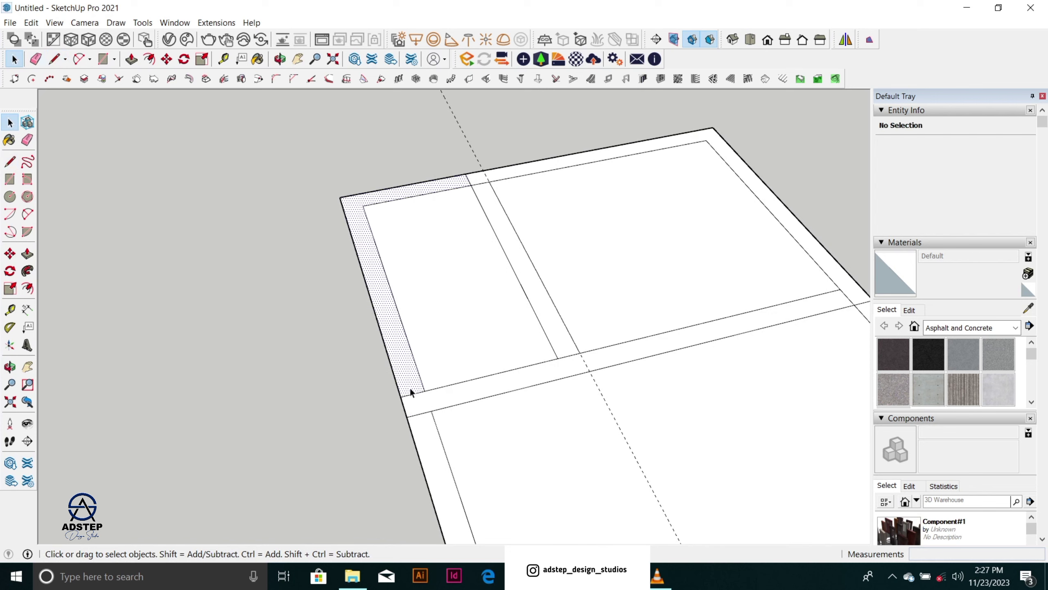
key(p)
click(410, 373)
scroll(395, 269, down, 3)
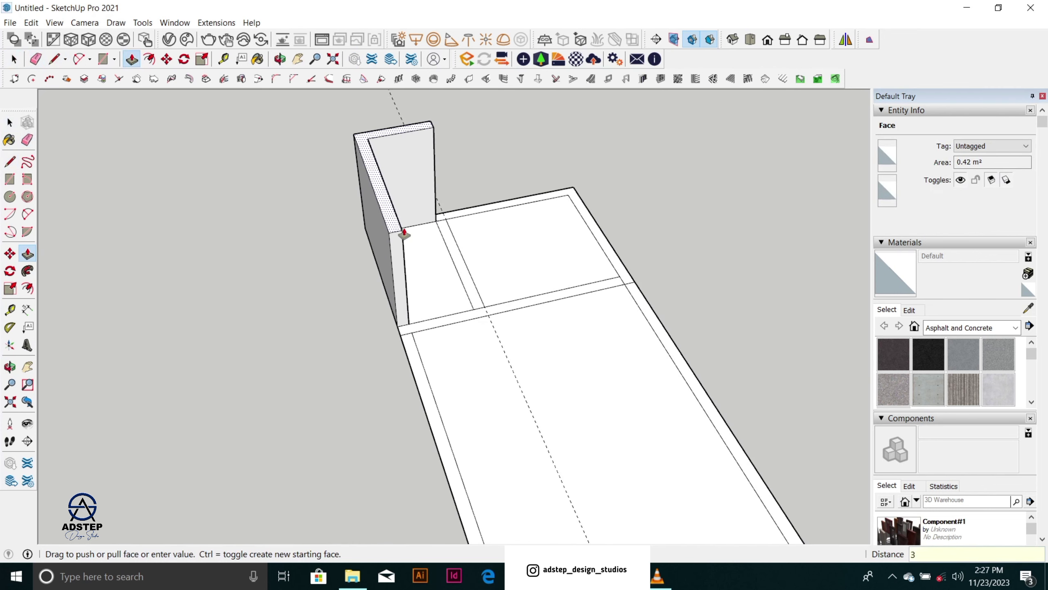
key(Return)
scroll(474, 313, down, 2)
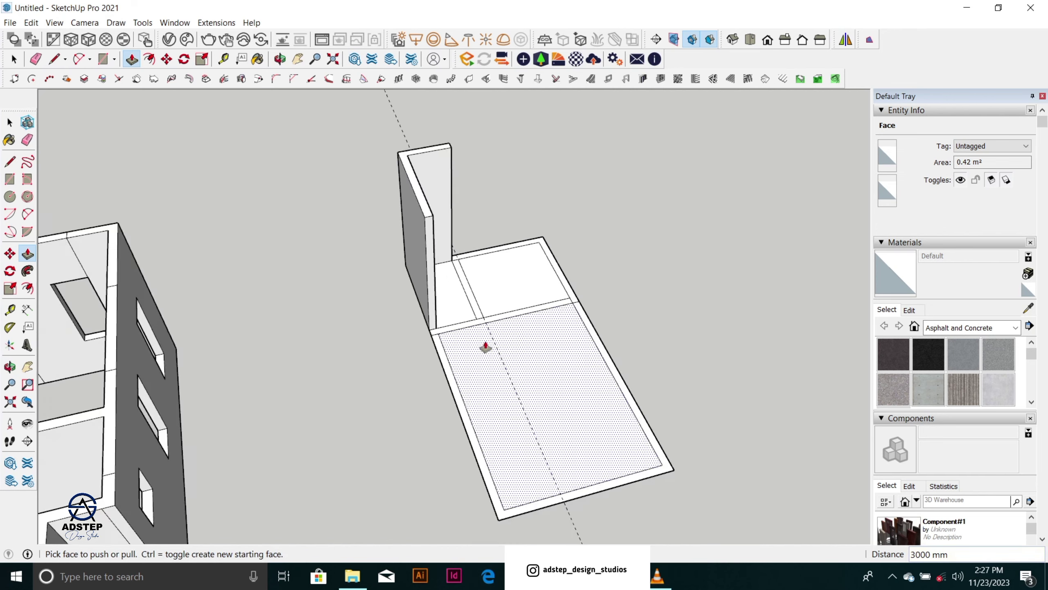
middle_drag(485, 347, 574, 275)
scroll(435, 289, up, 2)
scroll(435, 287, up, 1)
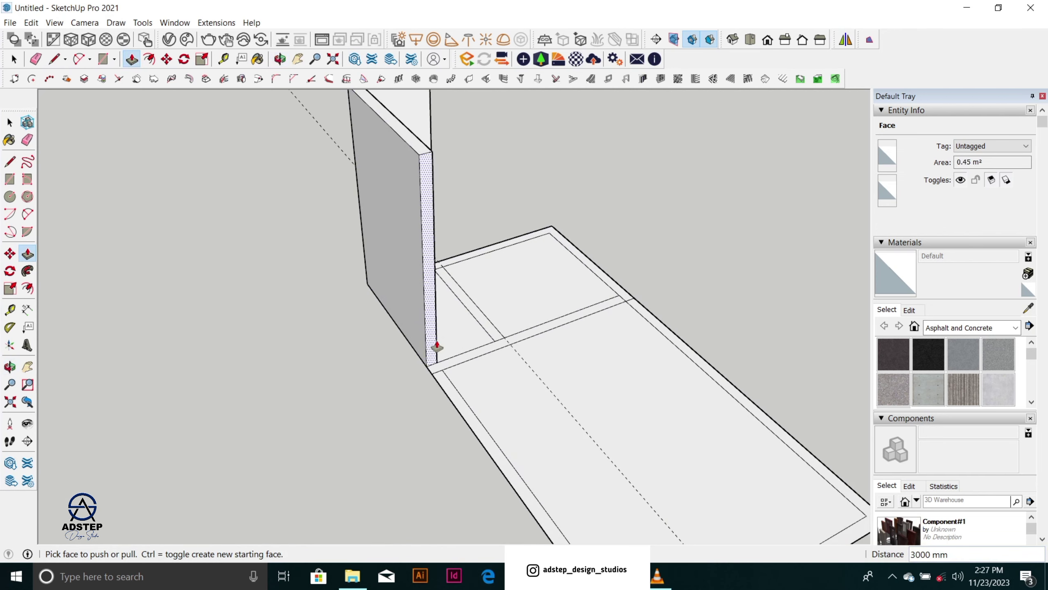
scroll(430, 368, up, 1)
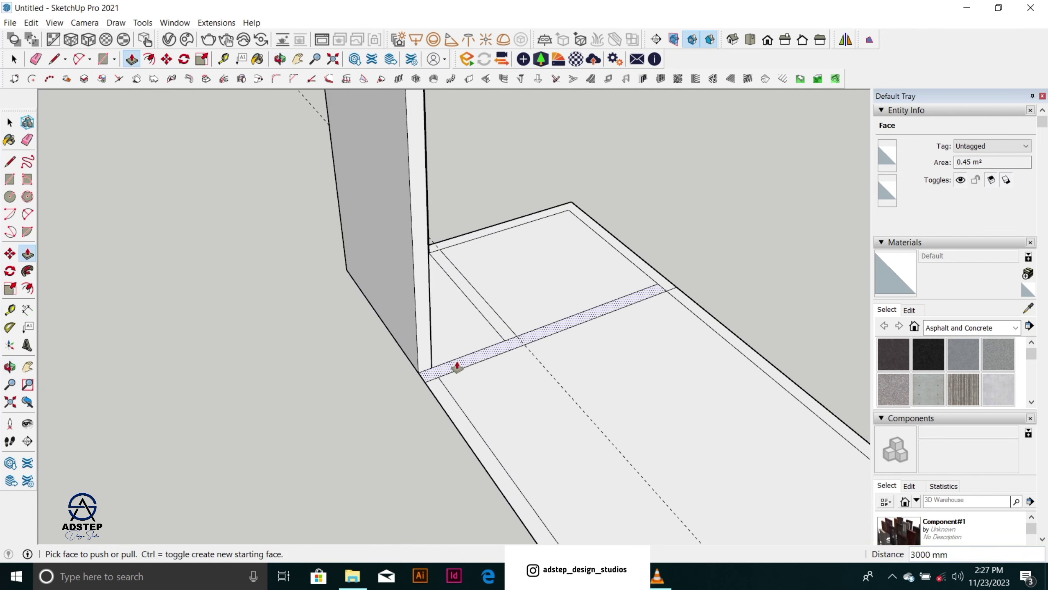
scroll(478, 359, down, 1)
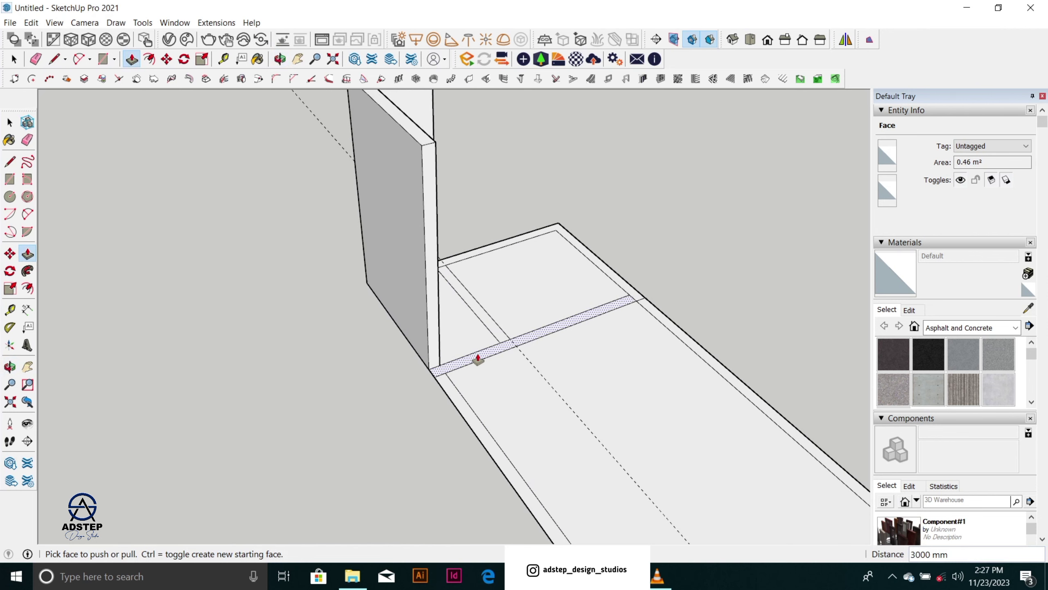
click(478, 358)
key(Escape)
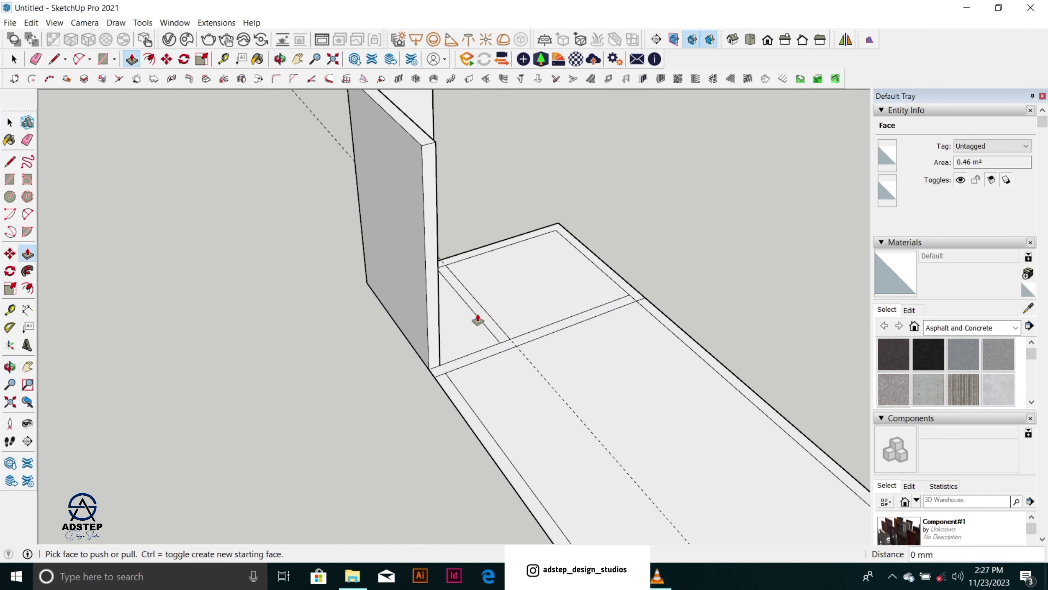
Step: Push/Pull the raised wall's end face 150 mm to the far edge of the cross strip
scroll(437, 347, down, 2)
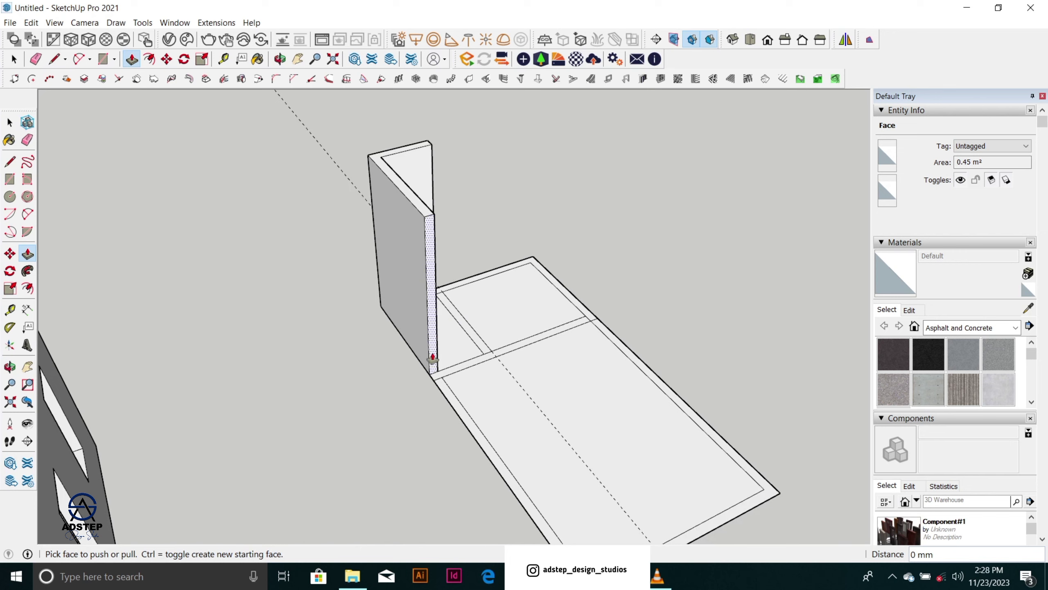
scroll(433, 358, up, 2)
scroll(433, 359, down, 1)
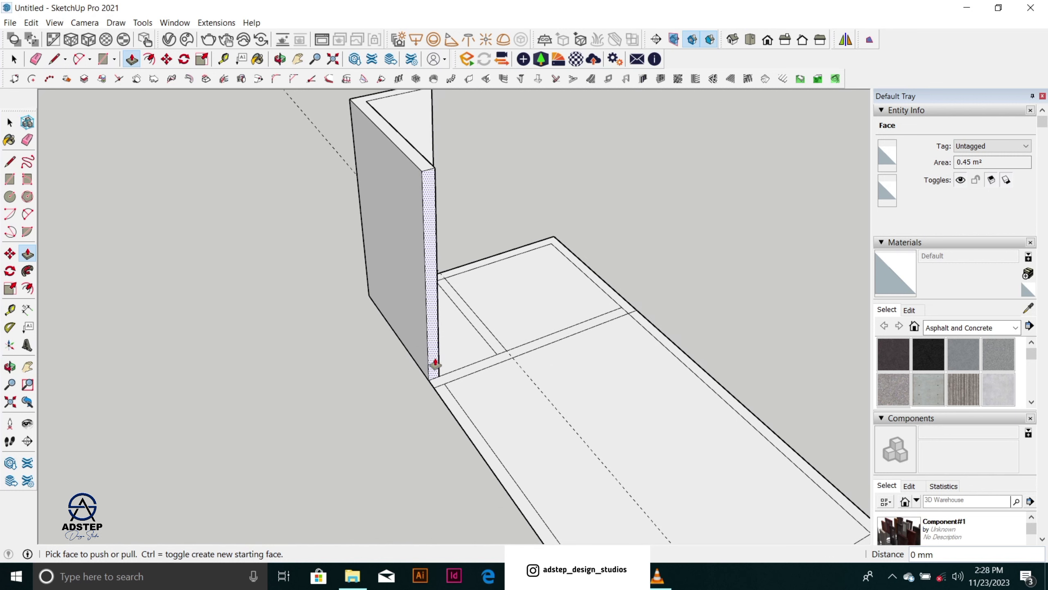
click(435, 363)
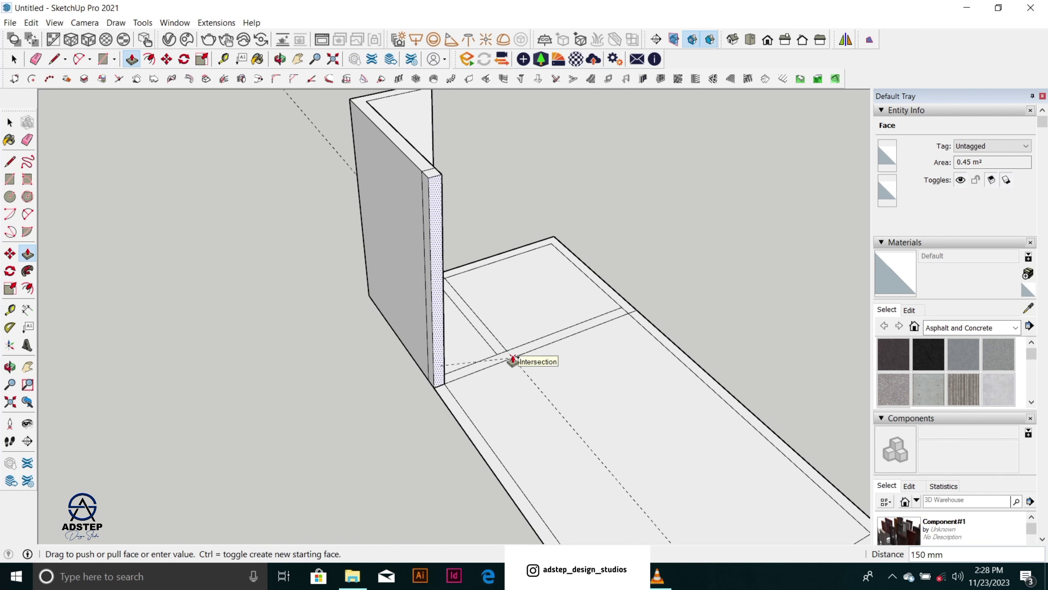
scroll(513, 361, up, 3)
click(529, 355)
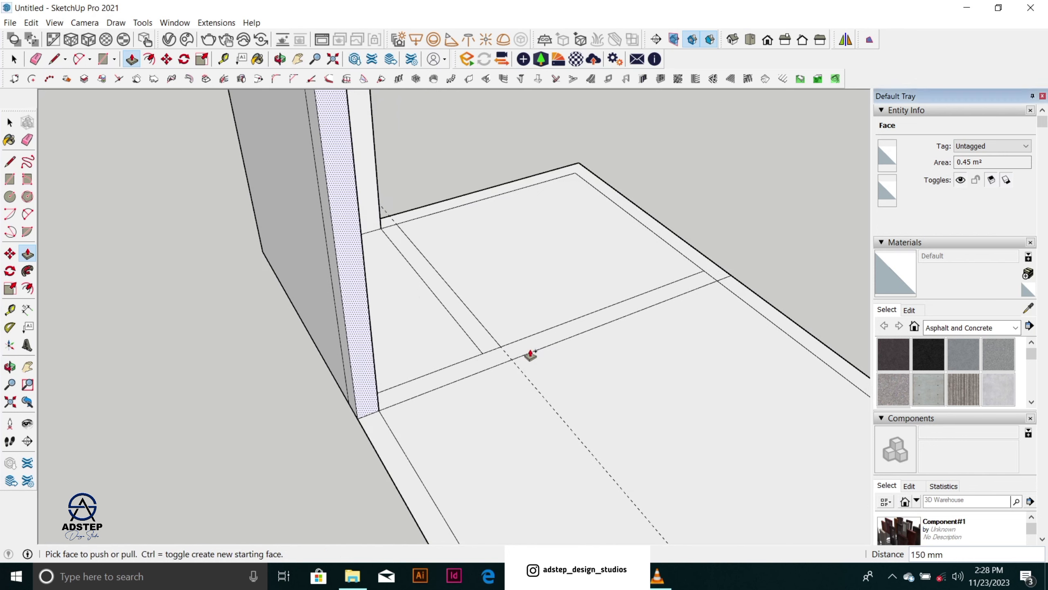
scroll(528, 355, down, 2)
middle_drag(529, 354, 344, 429)
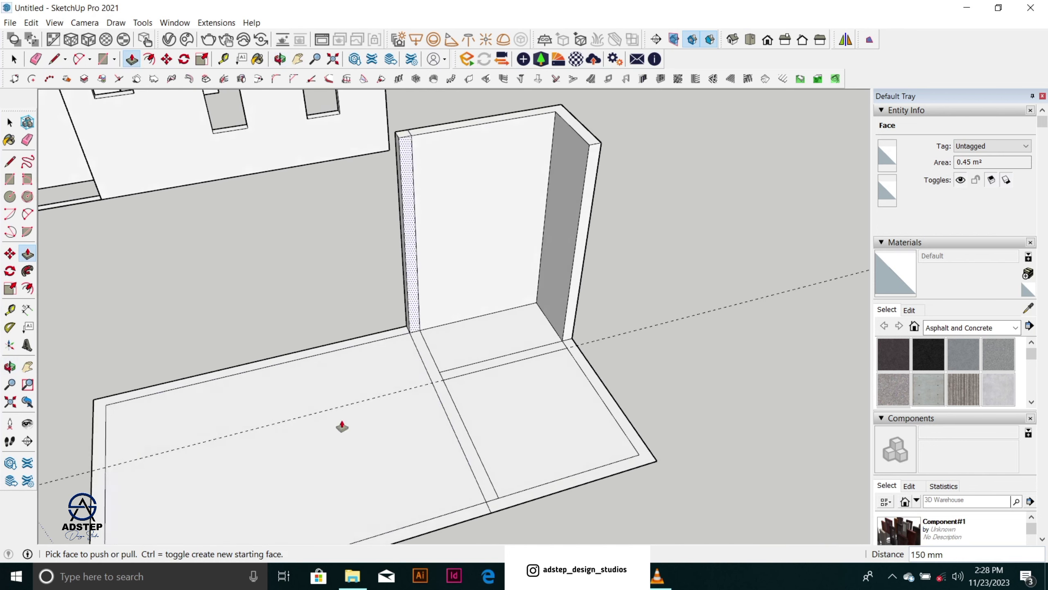
Step: Push/Pull the wall section about 865 mm along the cross strip to the side partition strip, and extend its end 150 mm across that strip
click(416, 321)
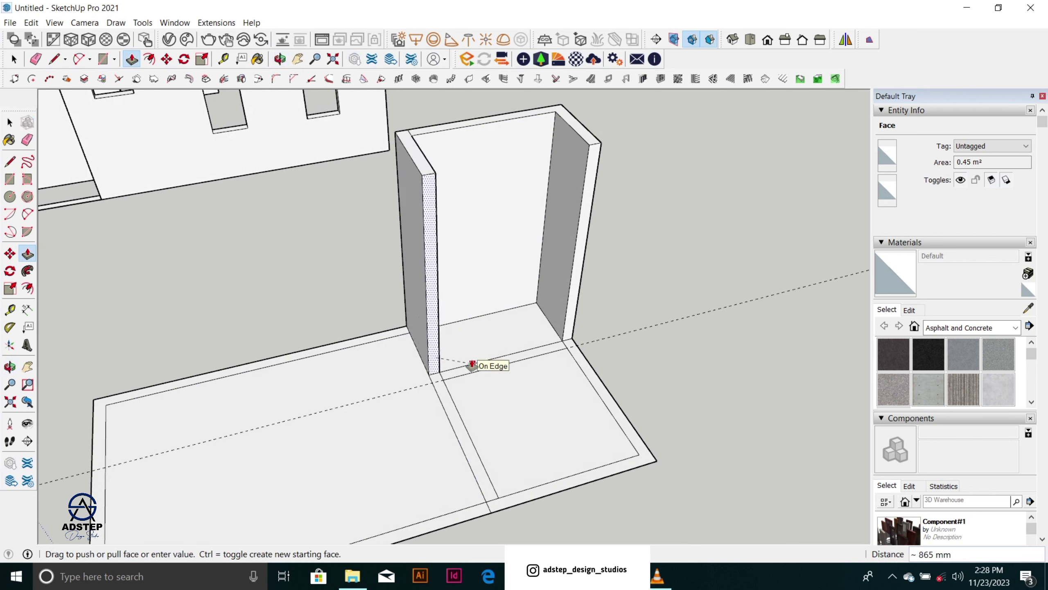
click(487, 362)
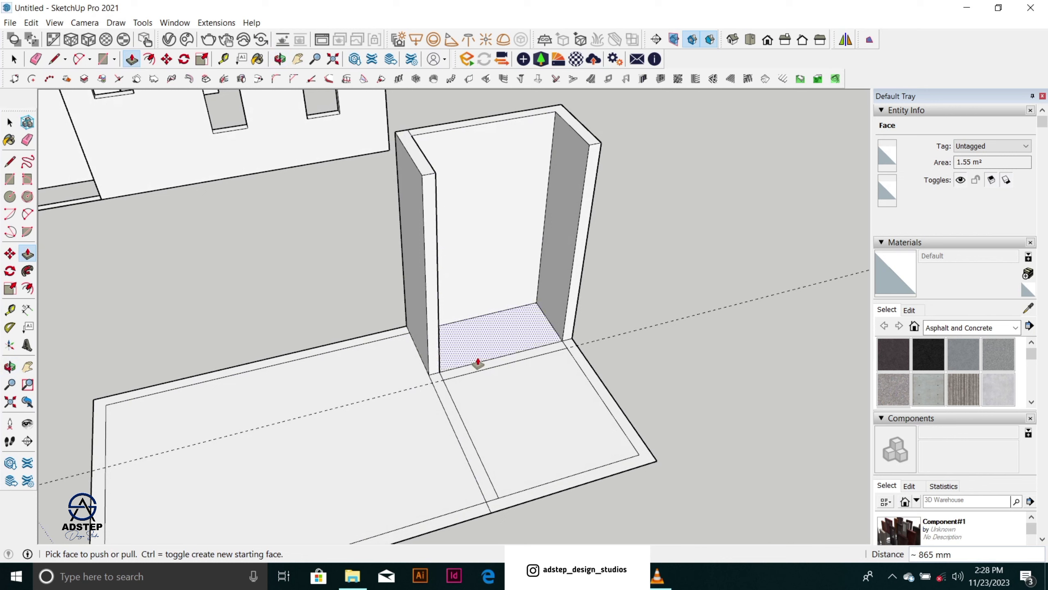
click(436, 364)
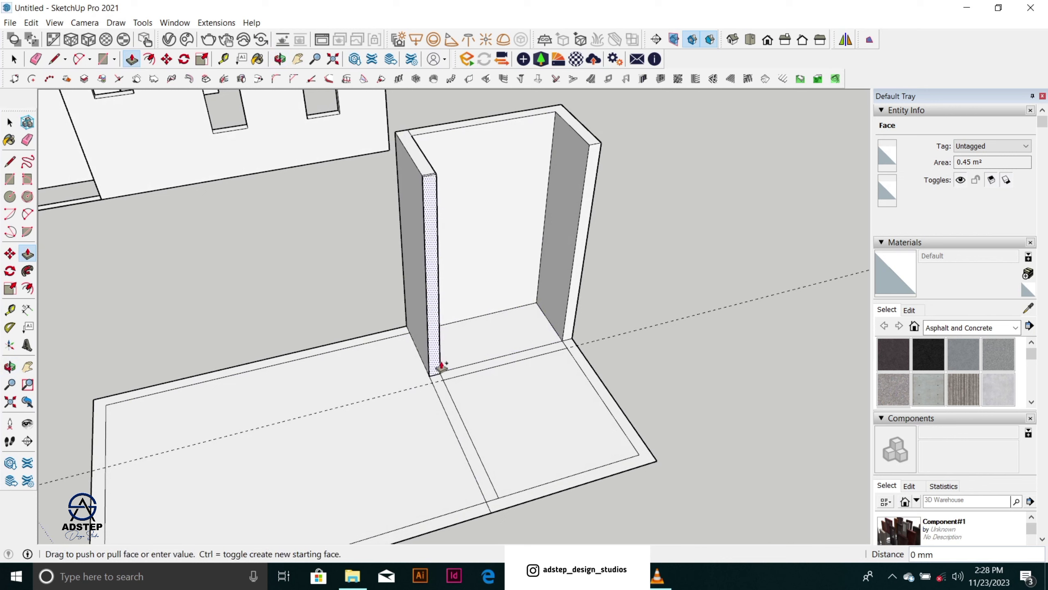
click(488, 374)
middle_drag(466, 375, 159, 314)
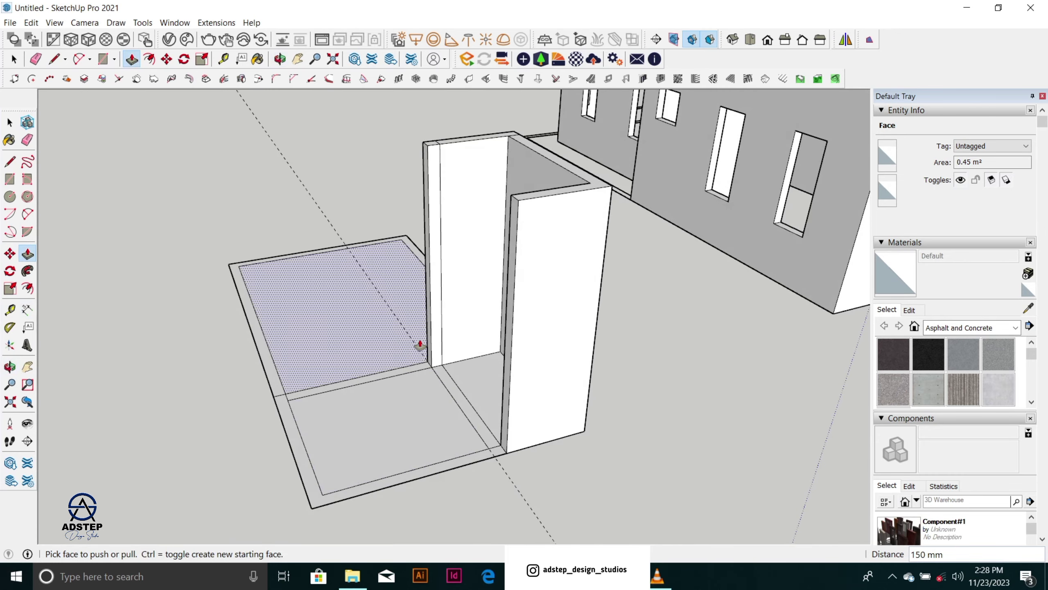
Step: Push/Pull the section's side face 1353 mm along the side partition strip, and extend the partition's end another 150 mm
click(438, 334)
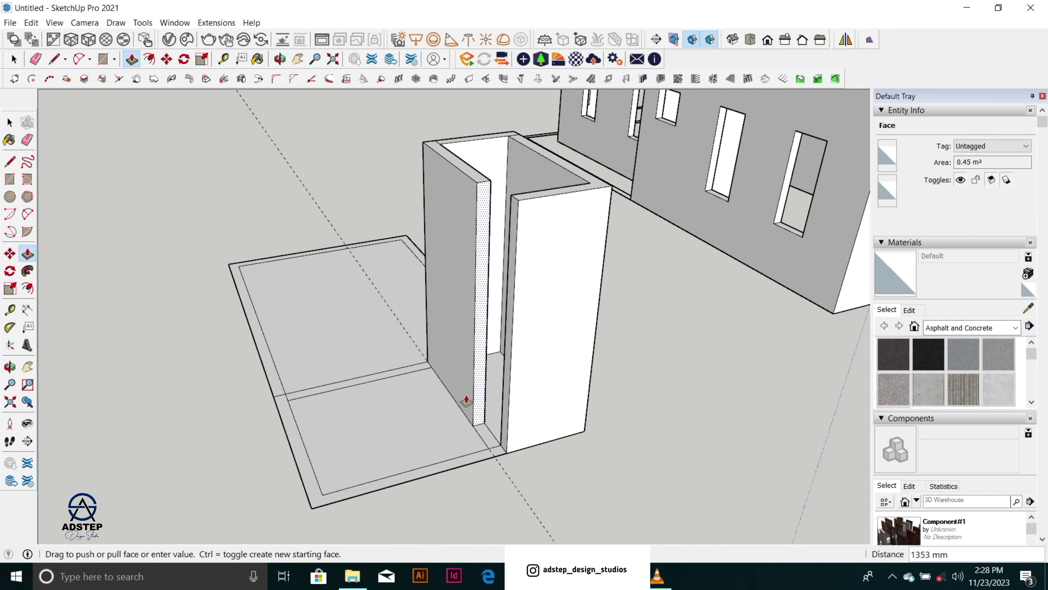
click(467, 399)
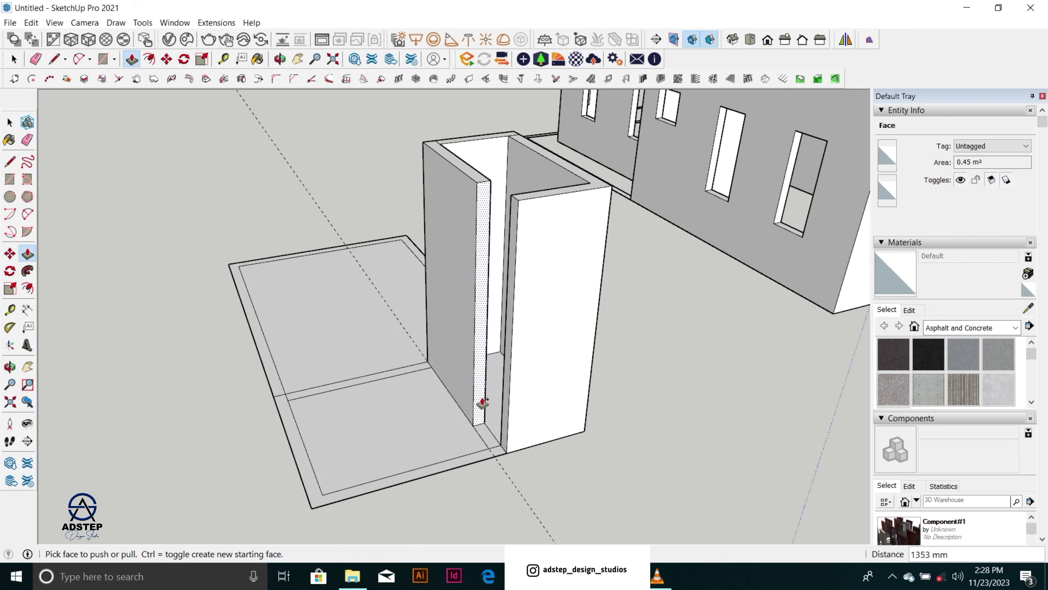
click(482, 403)
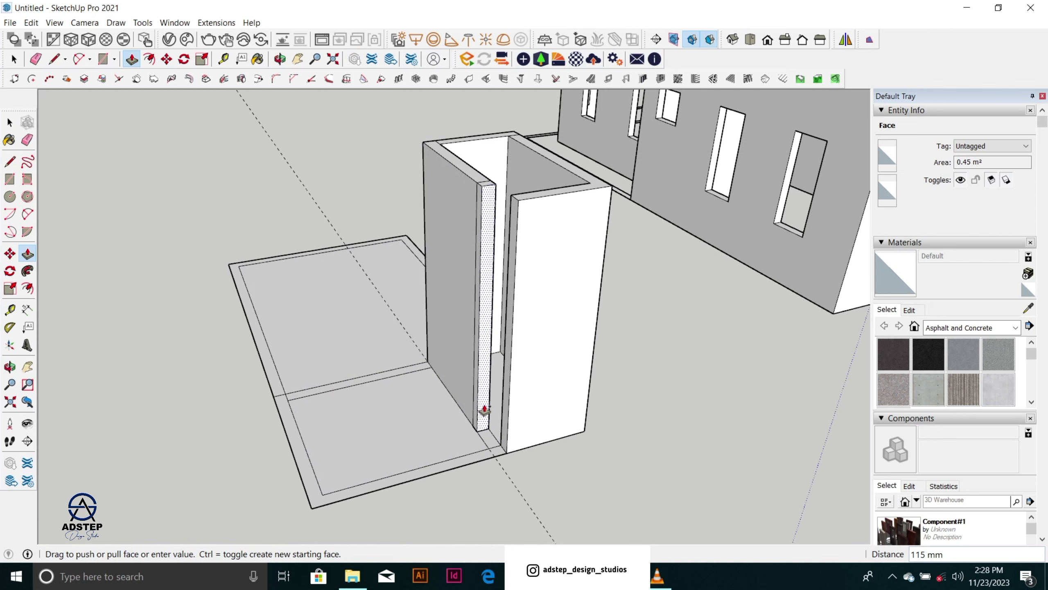
text(150)
key(Return)
Step: Push/Pull the 150 mm section's side face about 1920 mm across to the opposite long border, and extend it 150 mm to the outer edge
middle_drag(484, 416, 523, 408)
click(497, 410)
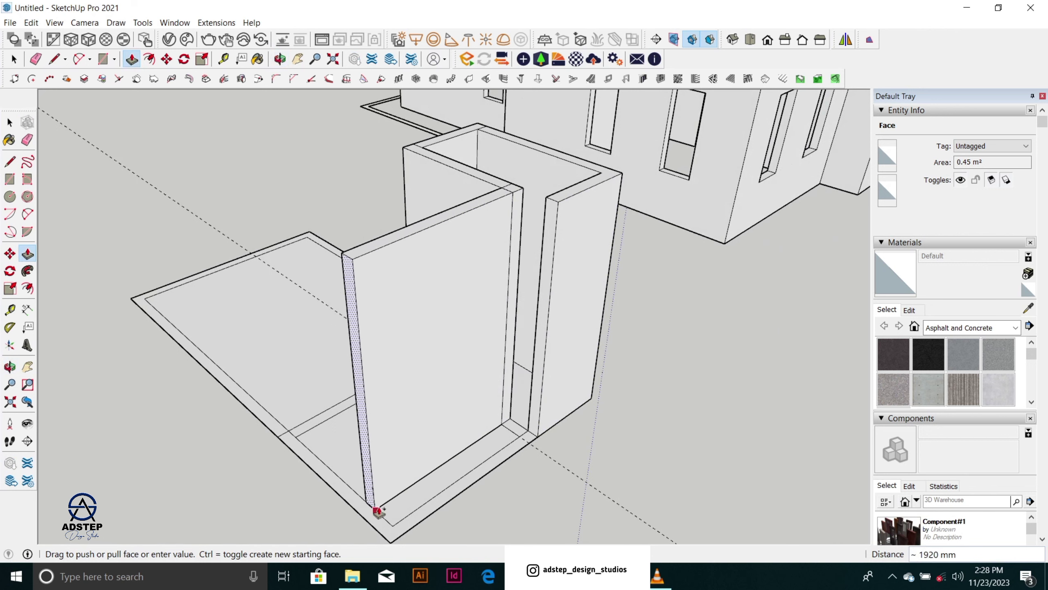
click(374, 504)
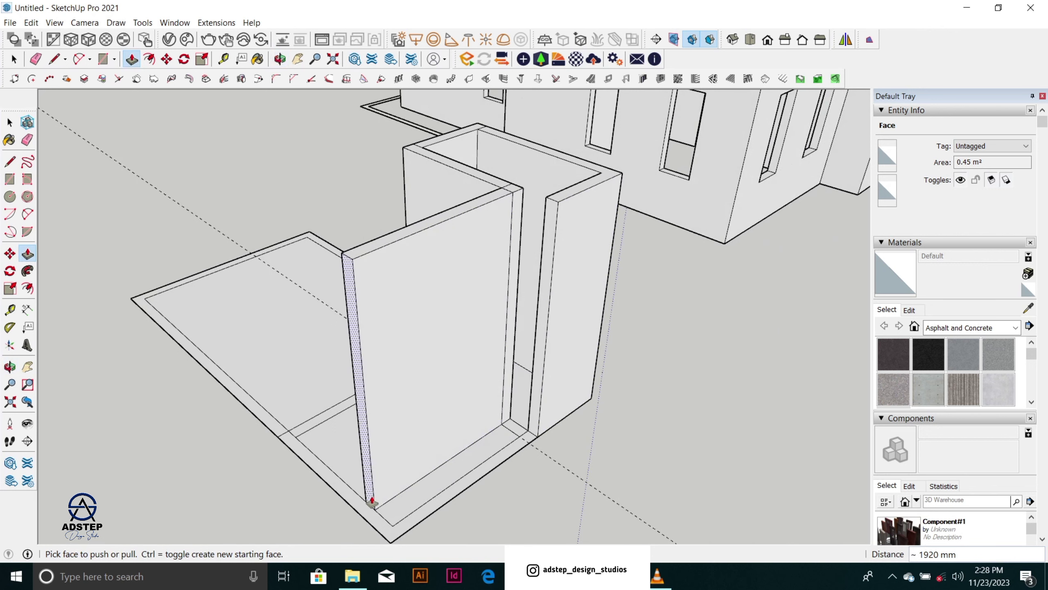
click(371, 503)
click(370, 521)
Step: Push/Pull the new end section's side face 1353 mm along the long border to the cross strip, and extend it 150 mm across the strip
scroll(497, 334, down, 4)
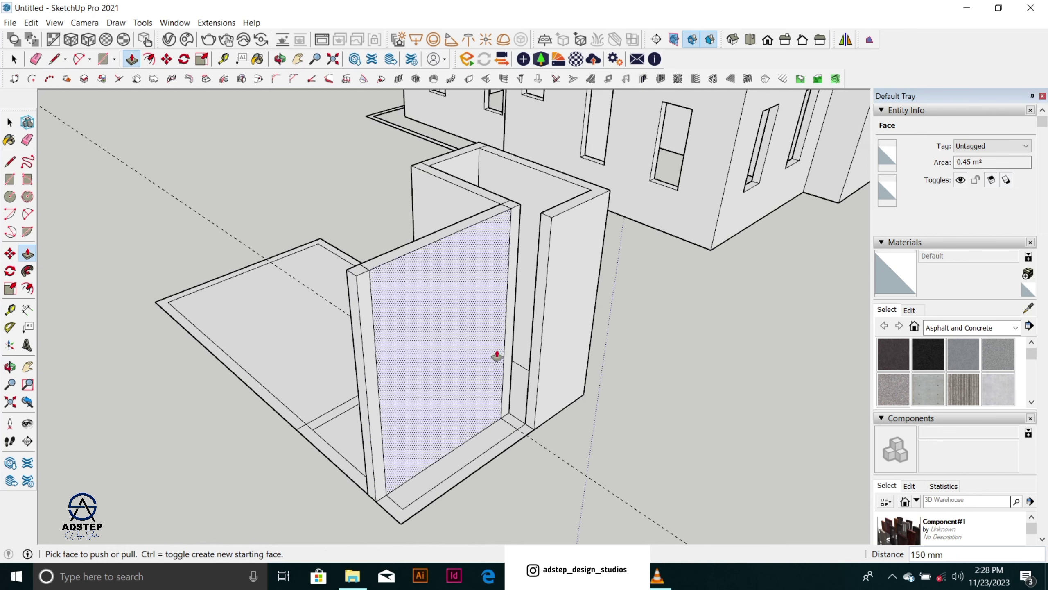
middle_drag(381, 409, 684, 414)
scroll(597, 365, up, 5)
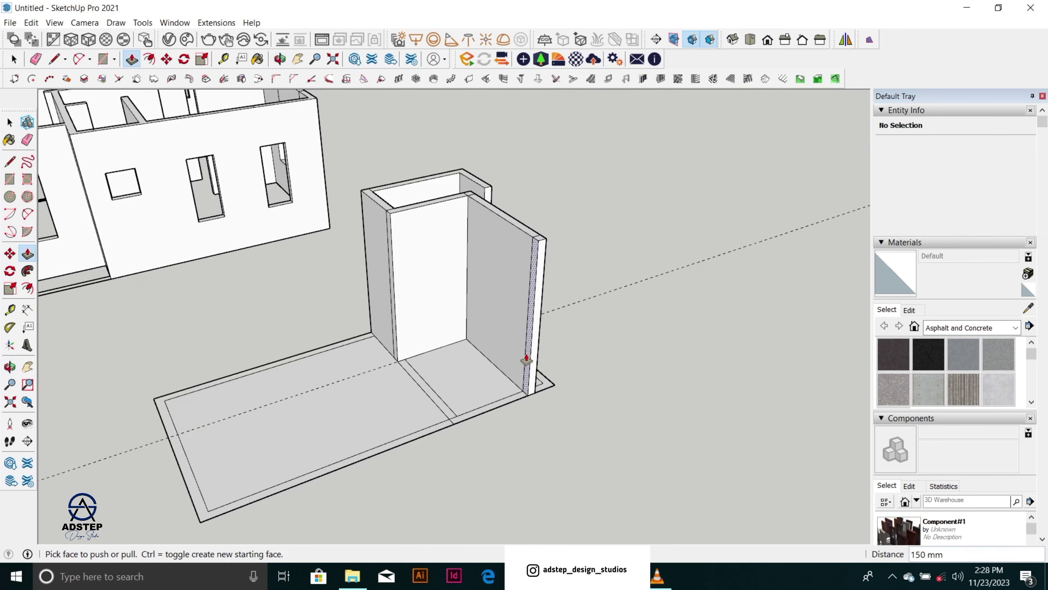
click(527, 359)
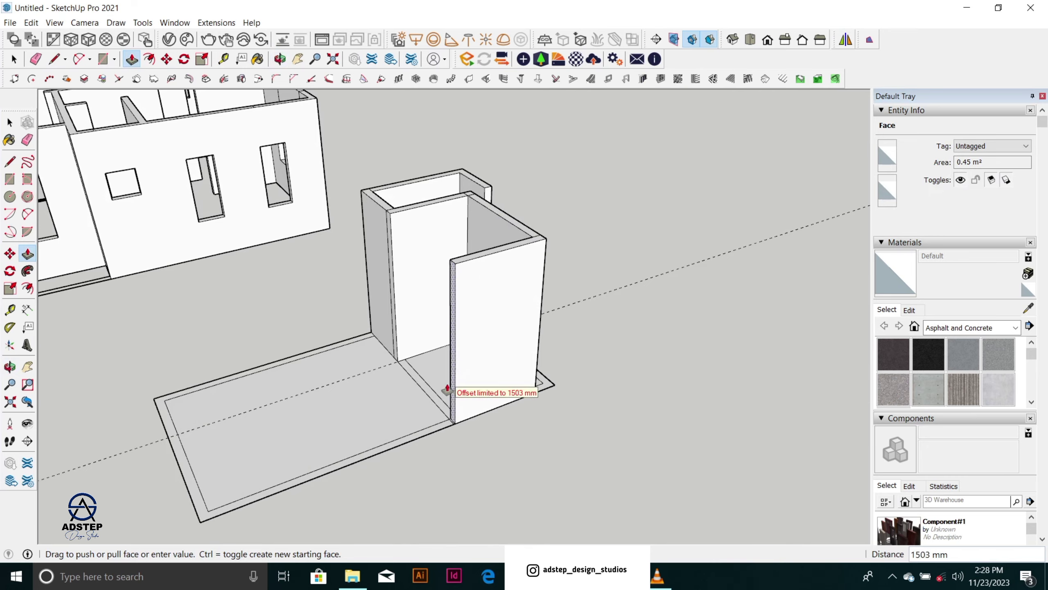
scroll(454, 392, up, 5)
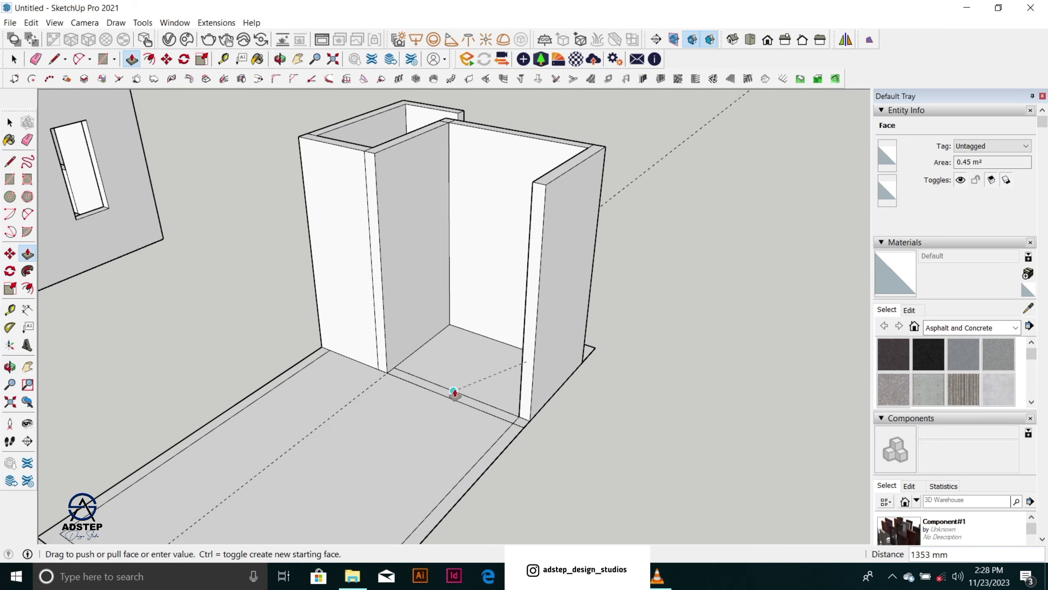
click(454, 392)
middle_drag(452, 393, 551, 403)
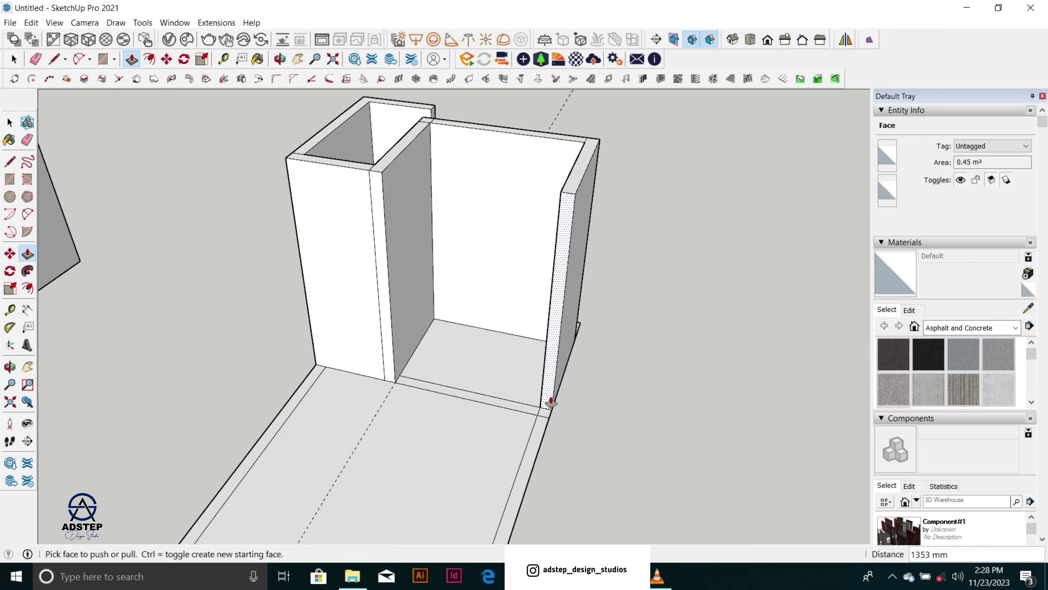
drag(547, 401, 484, 406)
Step: Extend the raised wall along the long border to the layout's far outer corner, finishing with a 150 mm corner section
scroll(542, 302, down, 4)
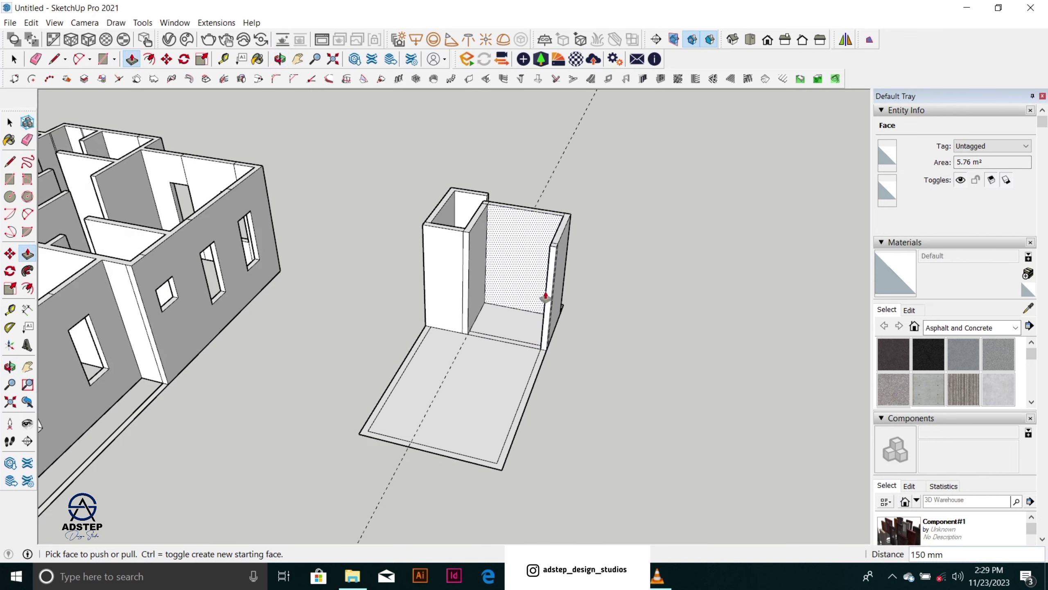
drag(544, 345, 454, 507)
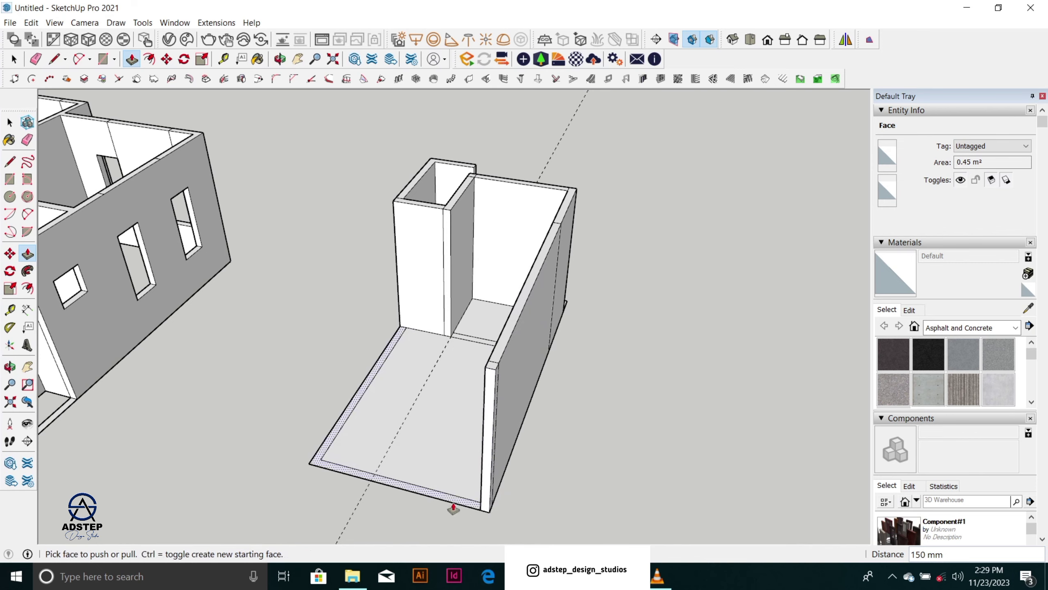
scroll(527, 276, down, 6)
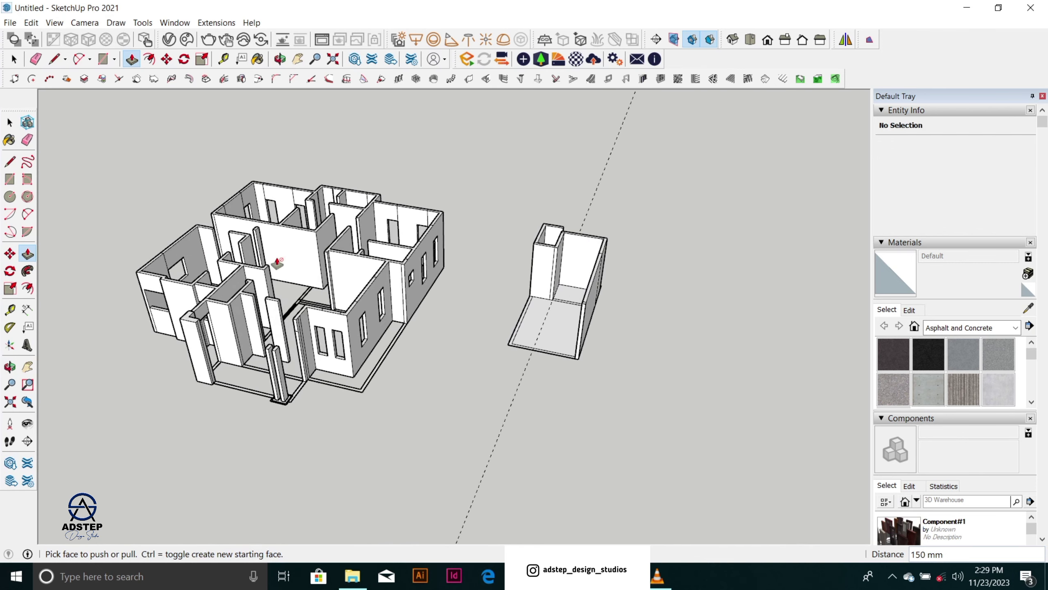
scroll(325, 320, up, 2)
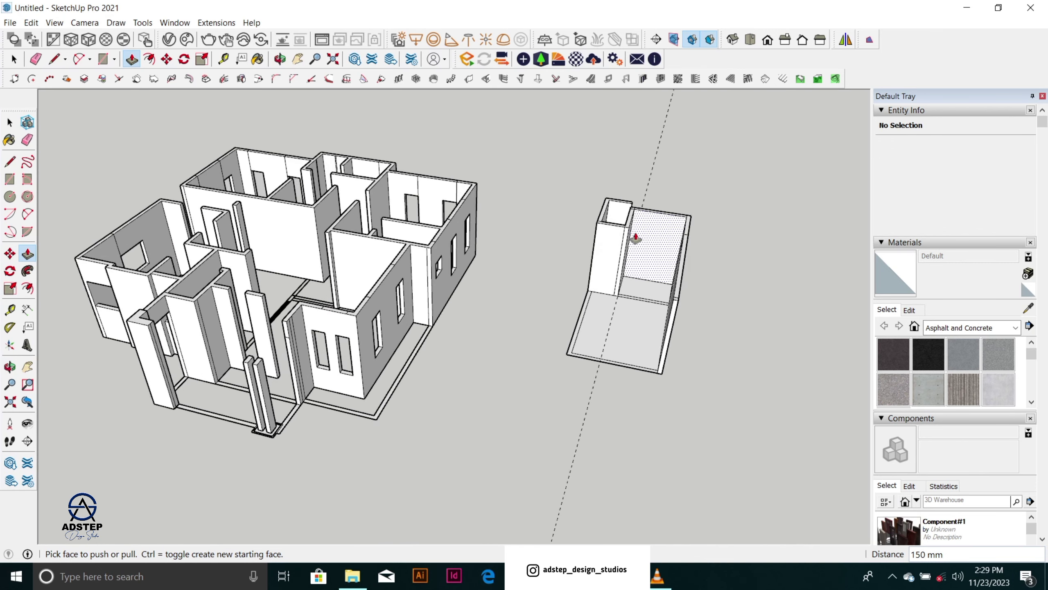
scroll(637, 234, down, 3)
scroll(517, 276, up, 2)
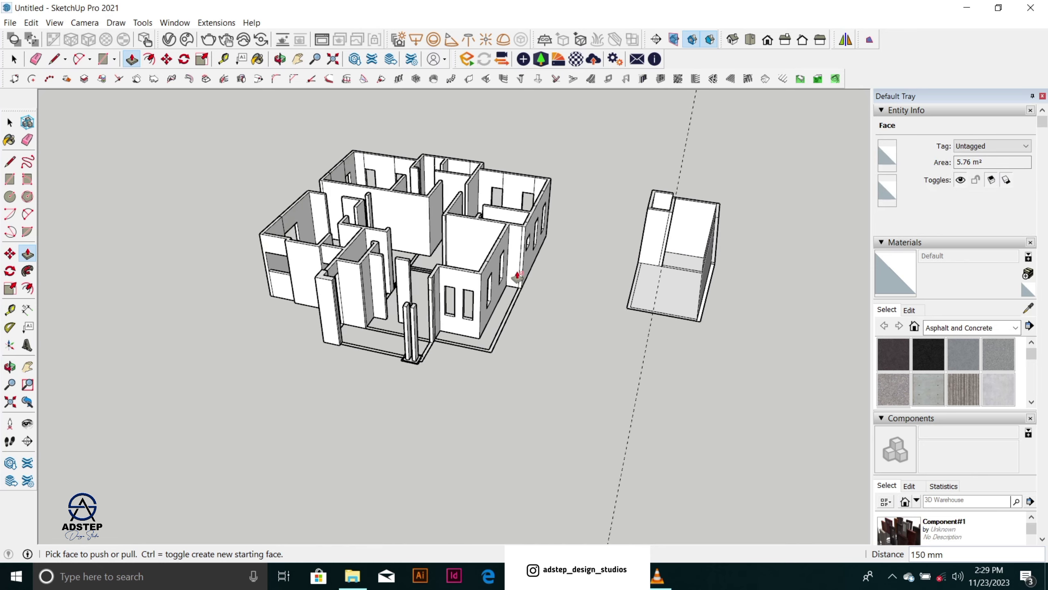
scroll(492, 276, down, 3)
scroll(609, 274, up, 4)
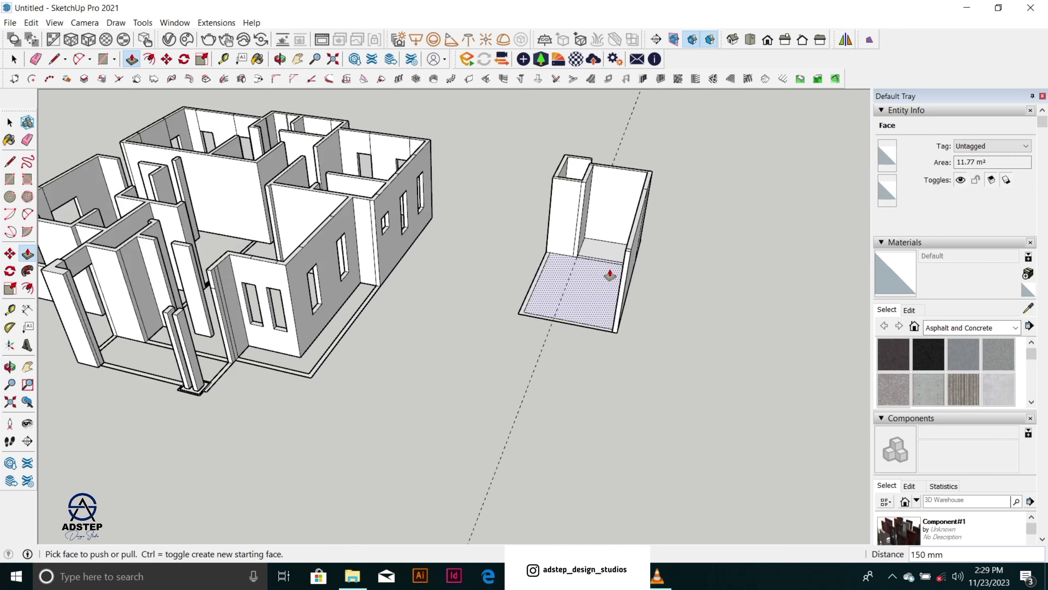
Step: Push/Pull the corner section's inner face 2935 mm across the layout's far short side, and extend the wall 150 mm to the outer edge
middle_drag(609, 275, 588, 183)
scroll(587, 183, up, 2)
middle_drag(615, 397, 643, 304)
scroll(615, 328, up, 4)
click(632, 333)
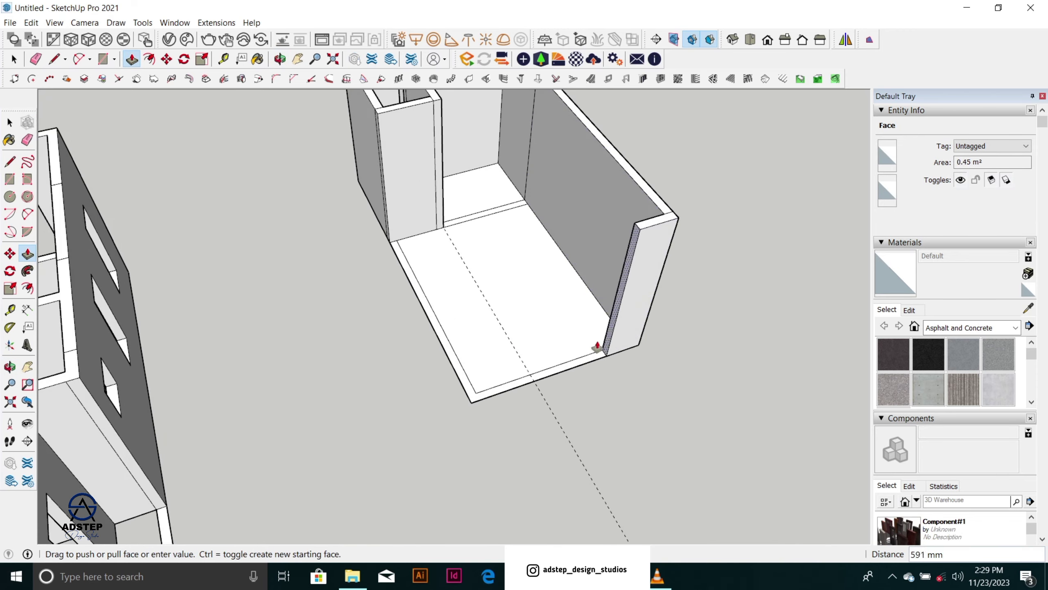
click(458, 357)
middle_drag(473, 351, 545, 379)
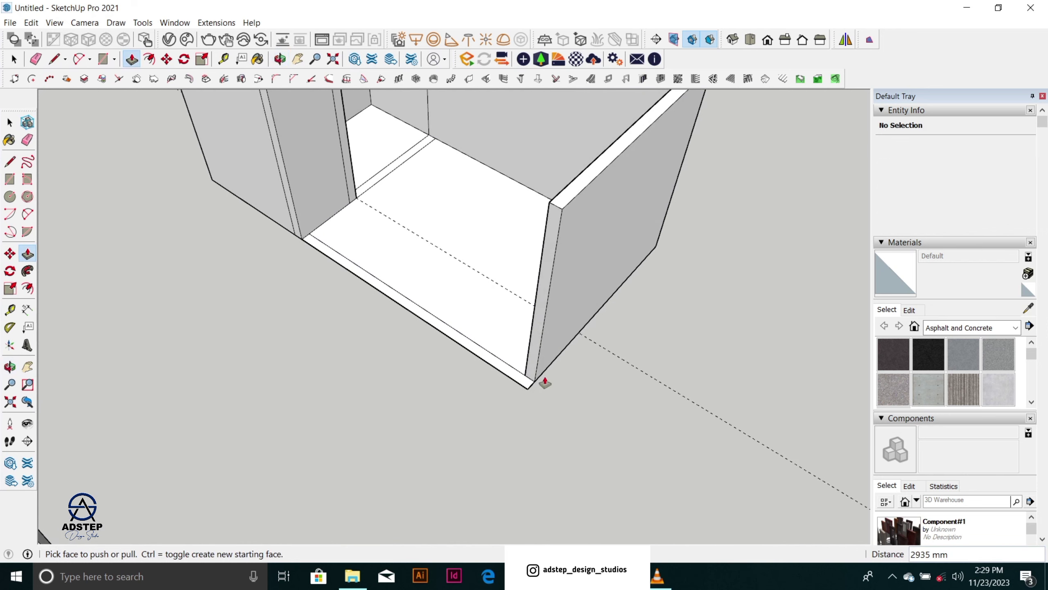
scroll(454, 378, down, 2)
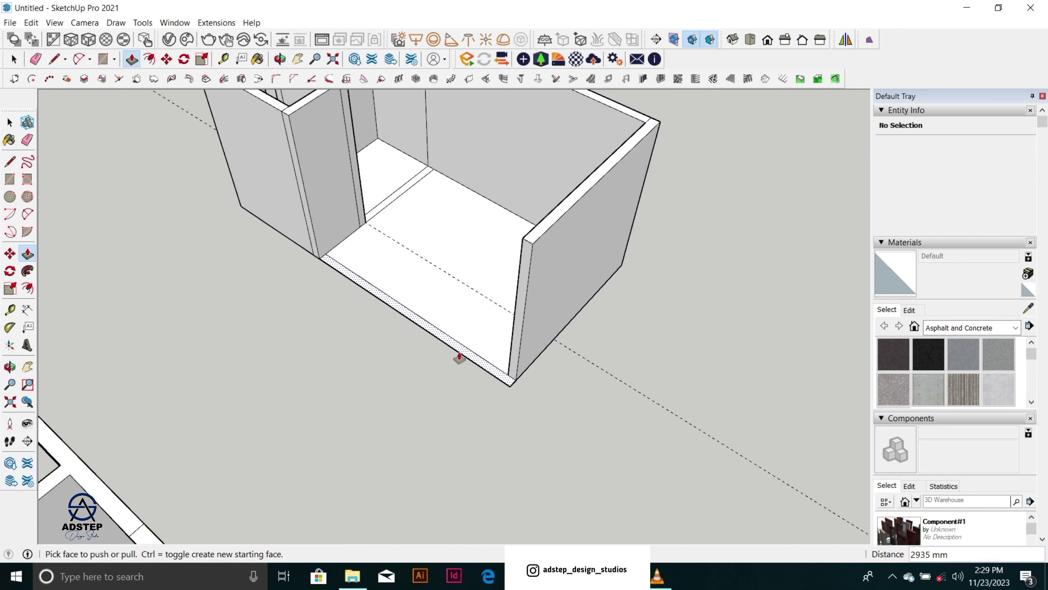
click(518, 342)
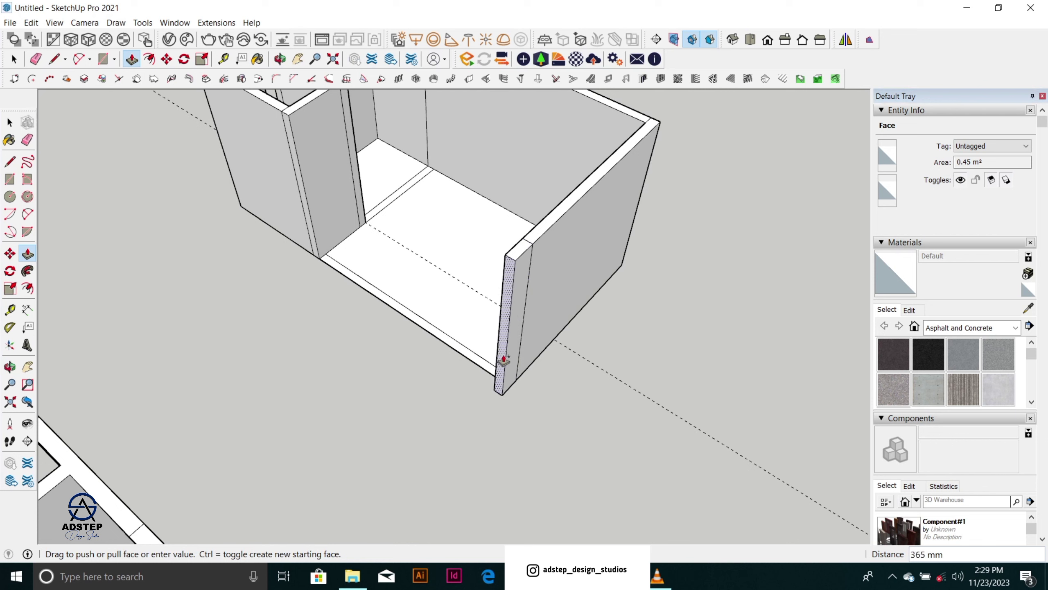
click(475, 364)
Step: Push/Pull the corner section's face 2312 mm back along the remaining long border, and extend the wall's end another 150 mm
scroll(476, 347, down, 1)
middle_drag(505, 347, 557, 274)
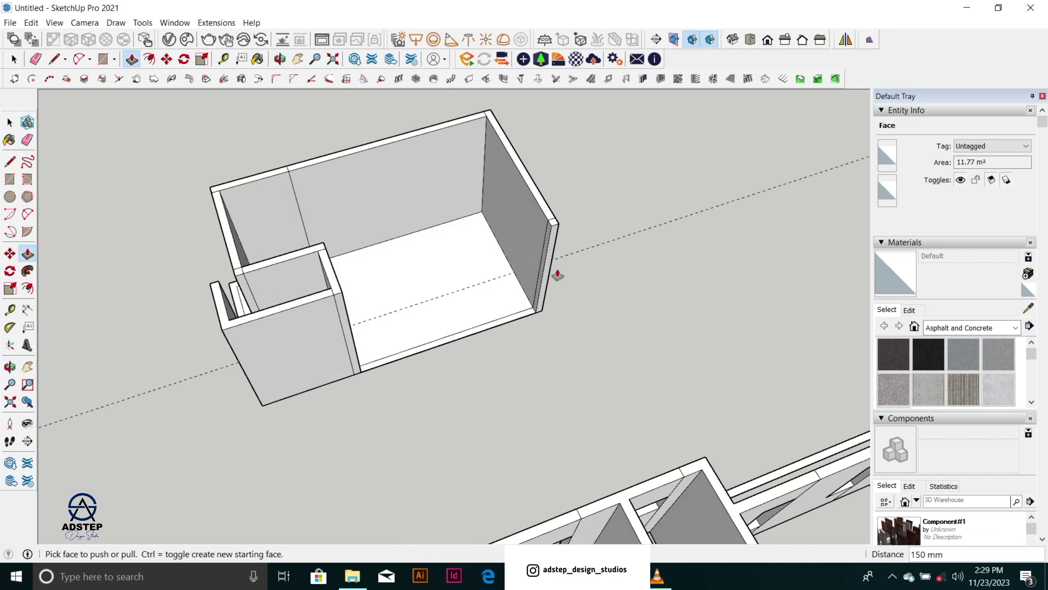
scroll(541, 290, up, 2)
click(536, 290)
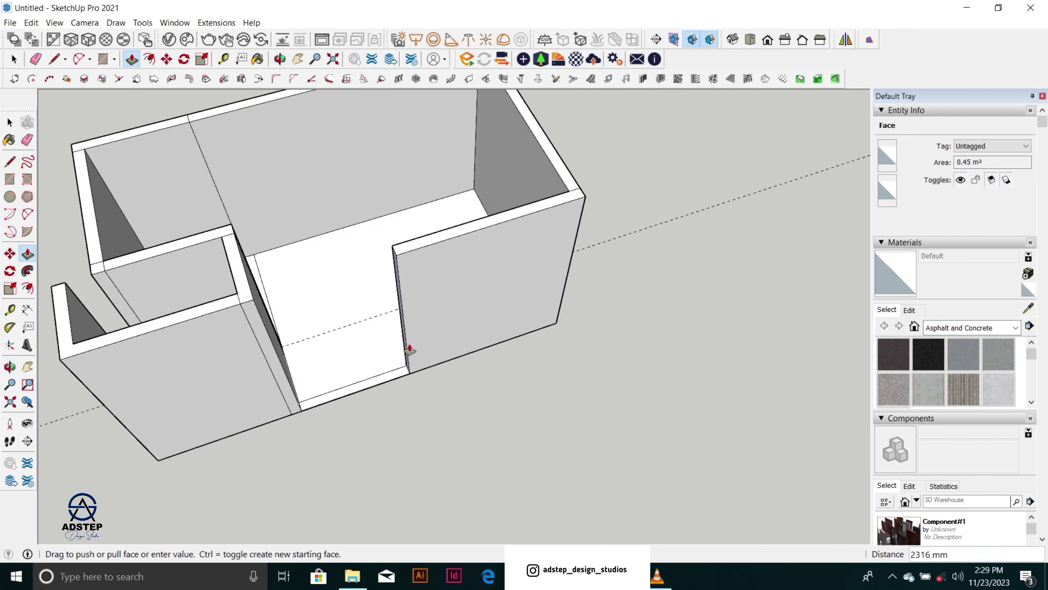
click(412, 353)
middle_drag(409, 351, 438, 367)
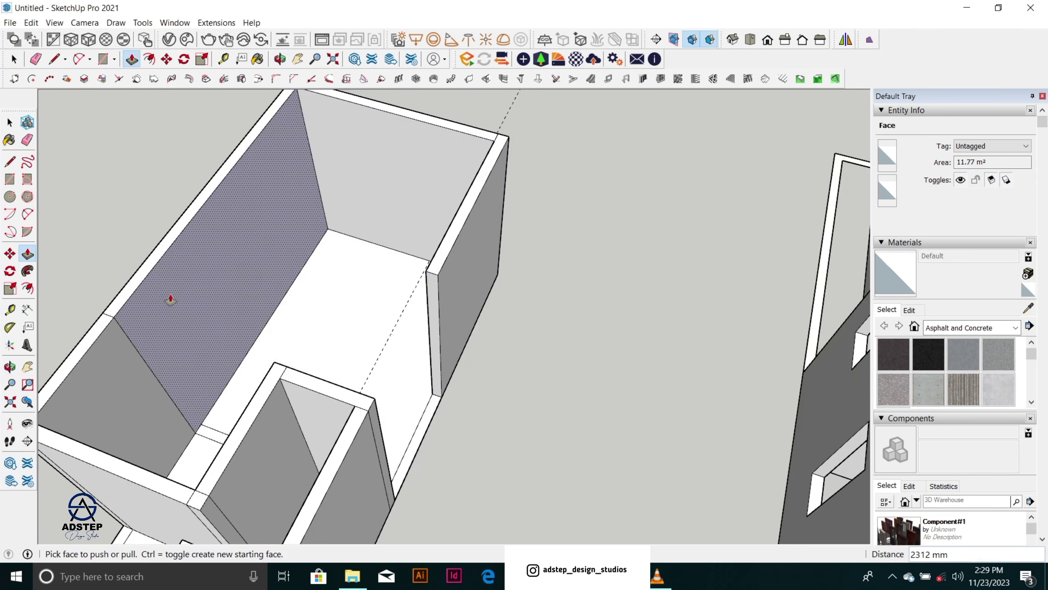
click(435, 356)
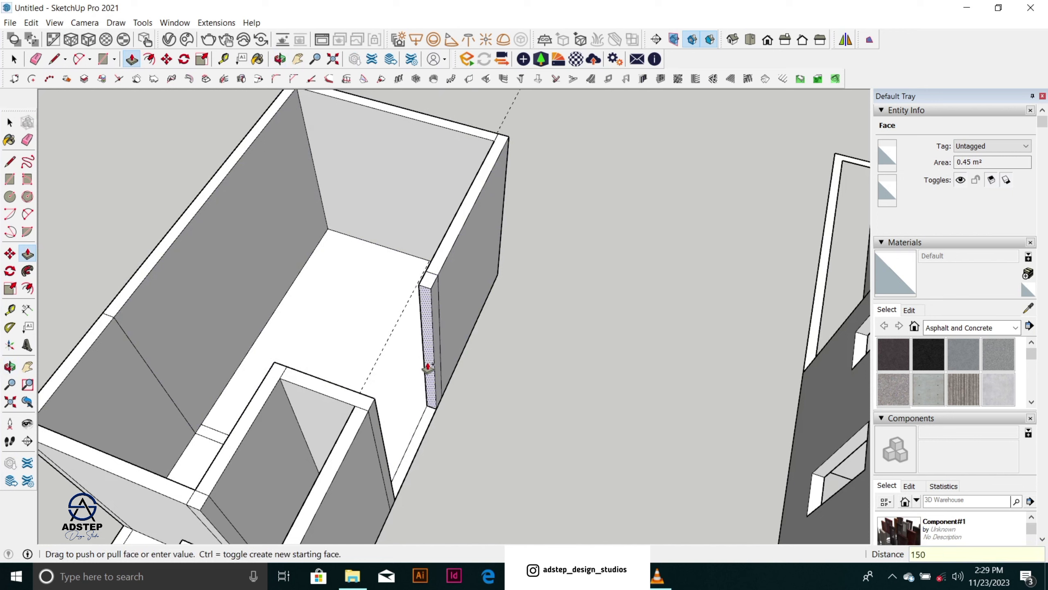
text(150)
key(Return)
Step: Pull a partition into the large room from the 150 mm section, and extend the outer wall about 1548 mm to close the remaining gap
middle_drag(426, 368, 613, 356)
click(449, 334)
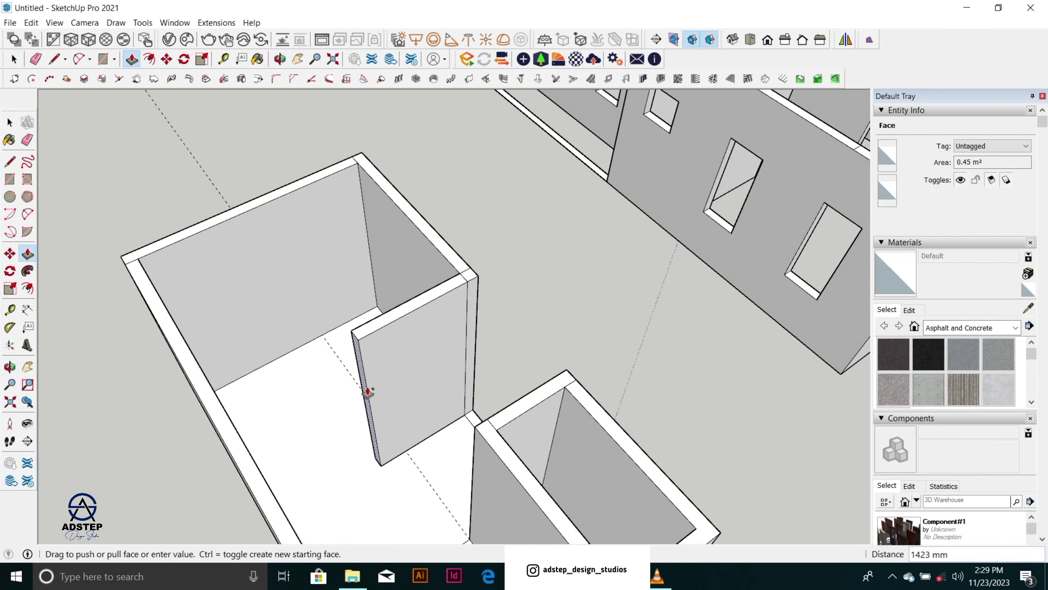
click(364, 397)
click(471, 351)
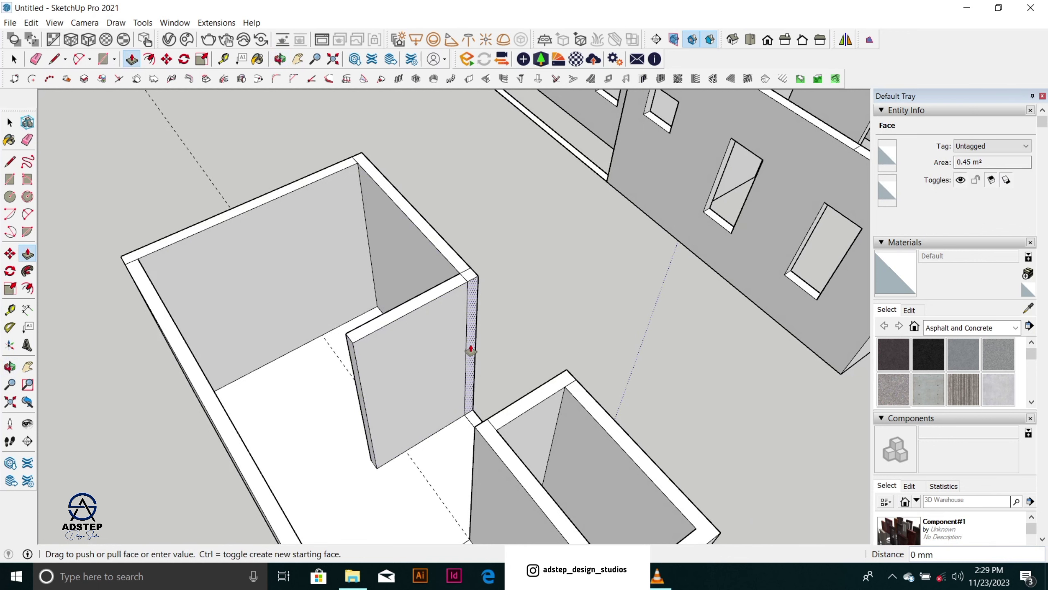
click(562, 374)
Step: Extend the large room partition's free end 150 mm, and Push/Pull that section's side face 1119 mm toward the smaller rooms
middle_drag(562, 375, 420, 372)
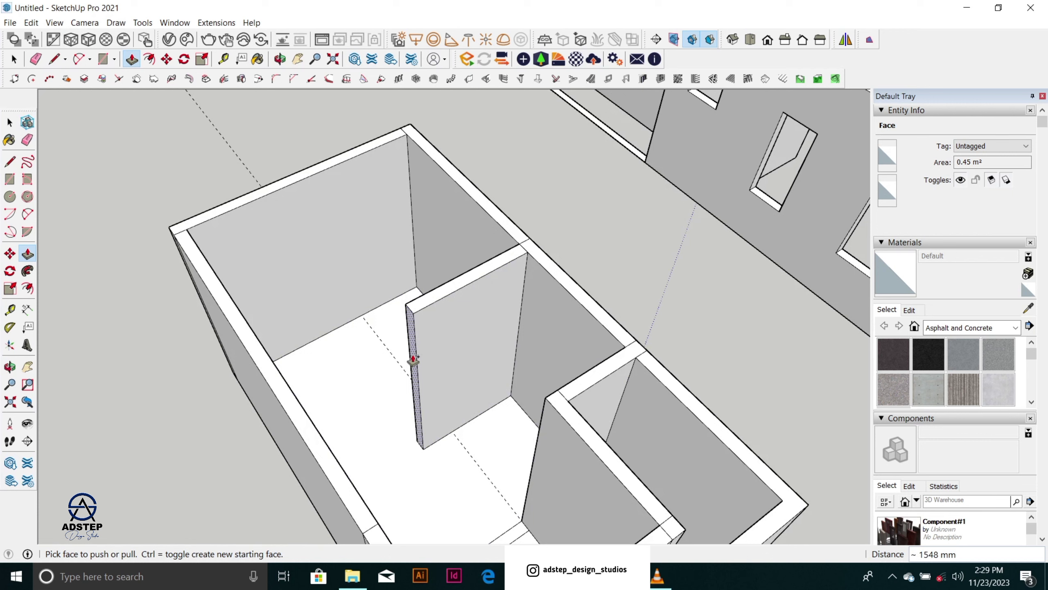
click(413, 360)
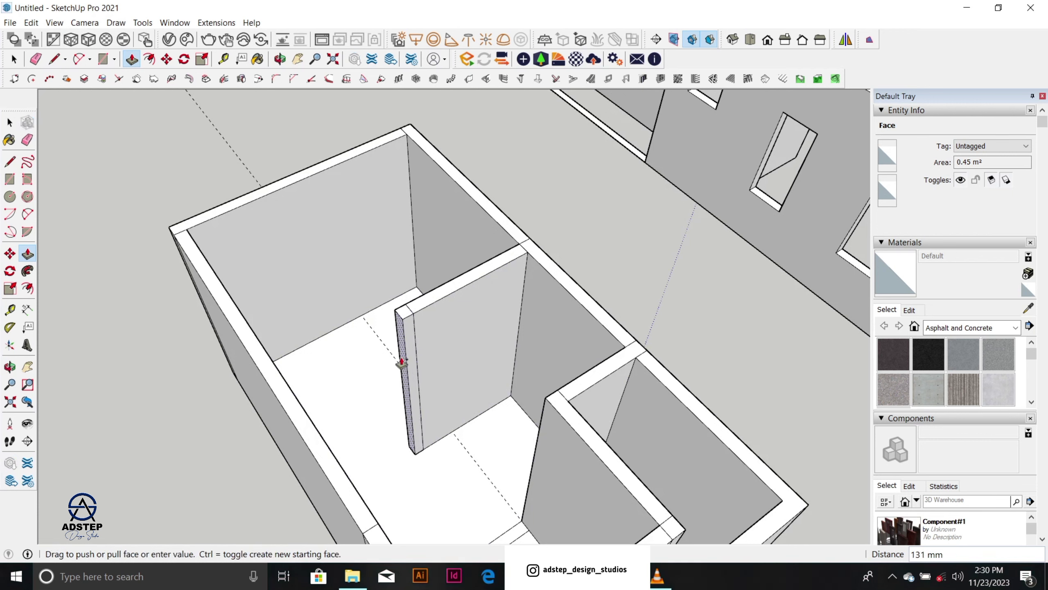
key(Return)
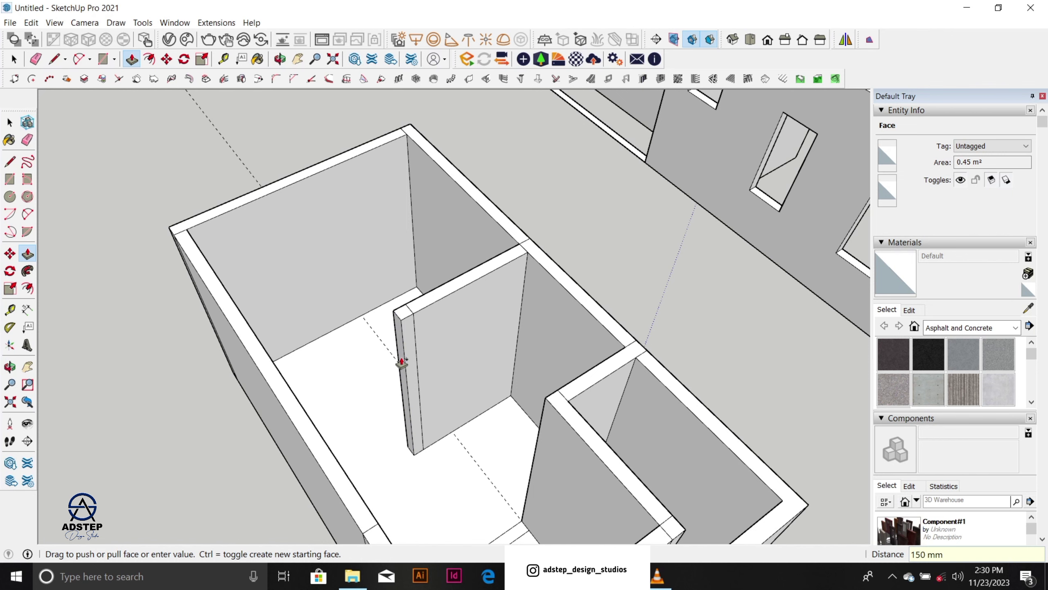
middle_drag(400, 361, 428, 359)
click(438, 353)
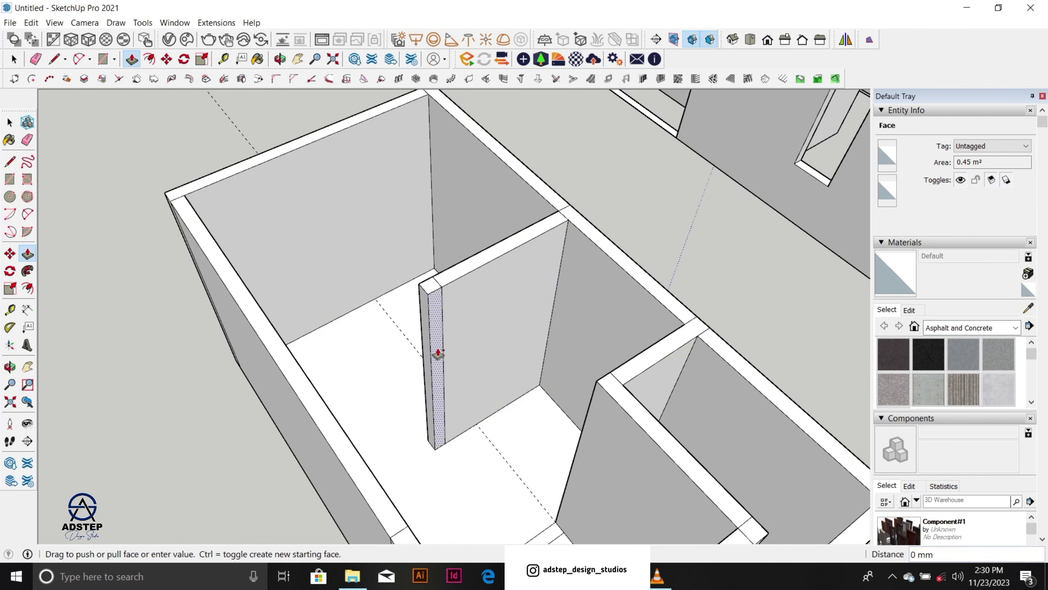
click(510, 428)
scroll(472, 252, down, 3)
middle_drag(472, 252, 152, 339)
scroll(536, 311, down, 3)
scroll(475, 309, down, 2)
scroll(304, 311, up, 4)
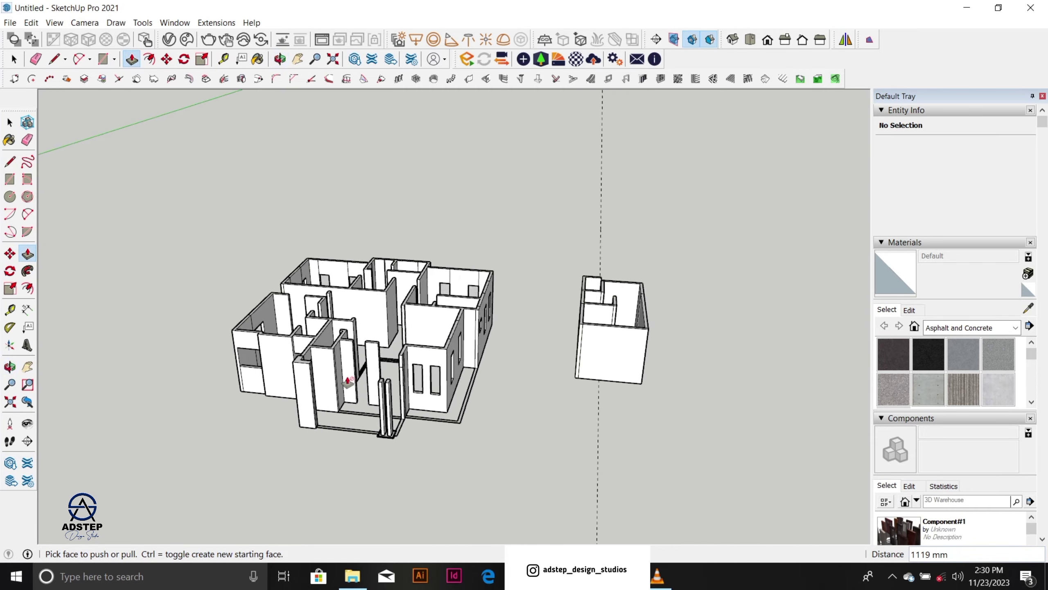
scroll(349, 371, down, 2)
scroll(441, 376, up, 2)
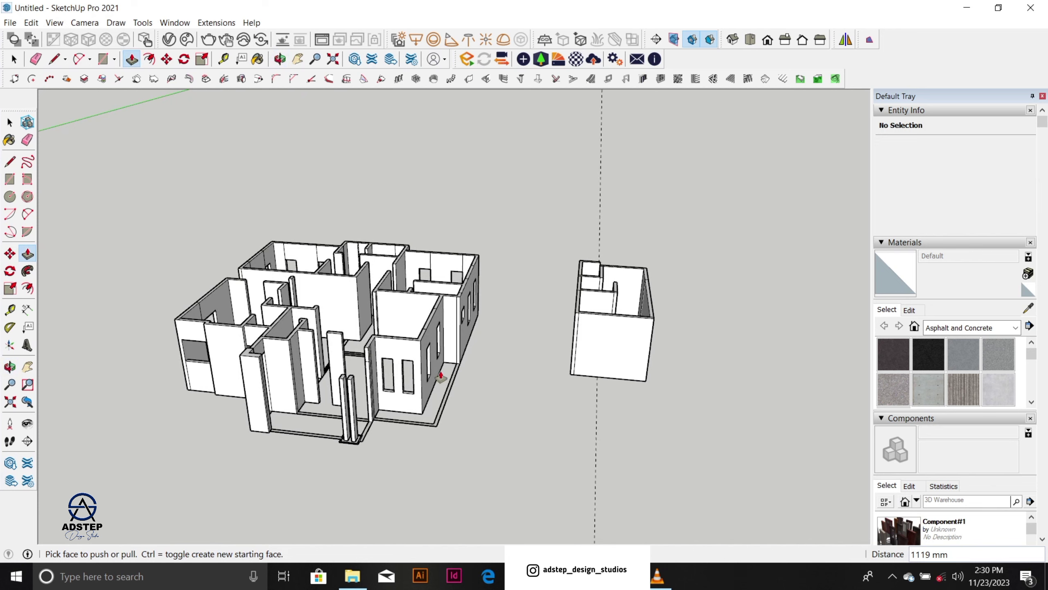
scroll(475, 479, down, 3)
scroll(419, 410, up, 4)
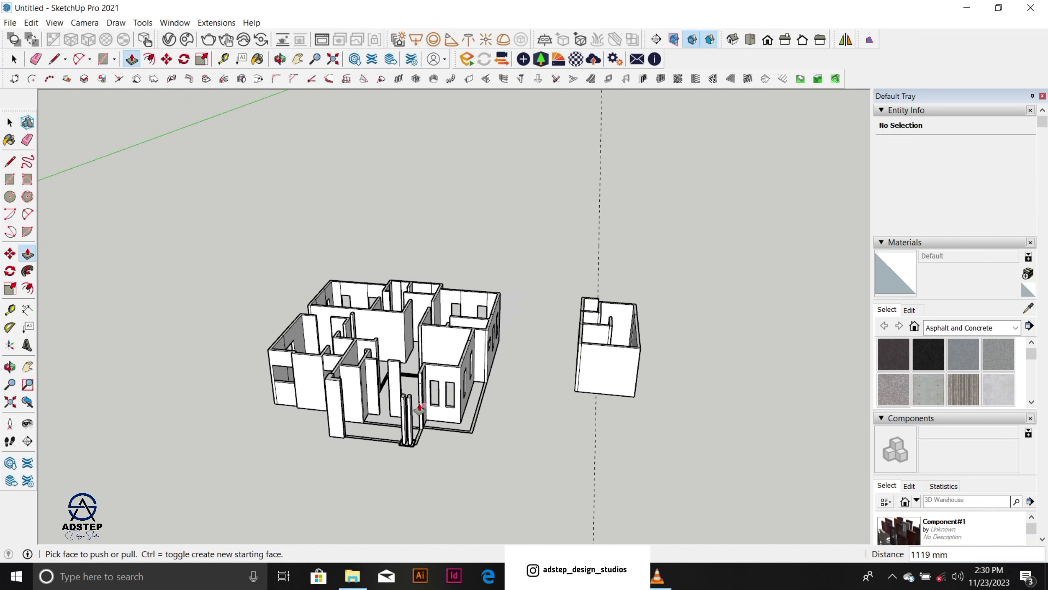
middle_drag(417, 430, 433, 371)
scroll(454, 306, down, 3)
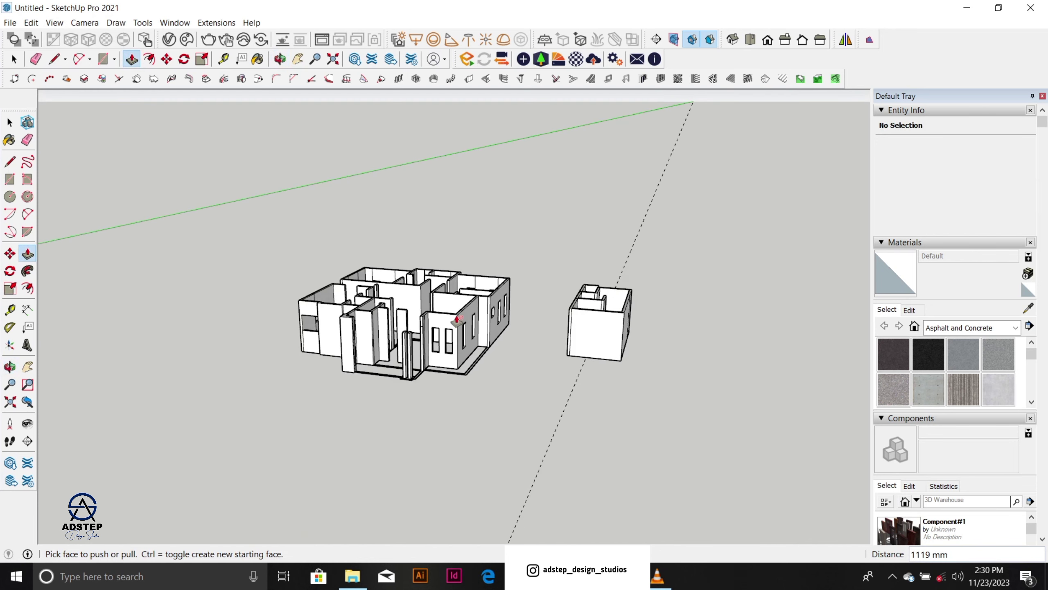
key(e)
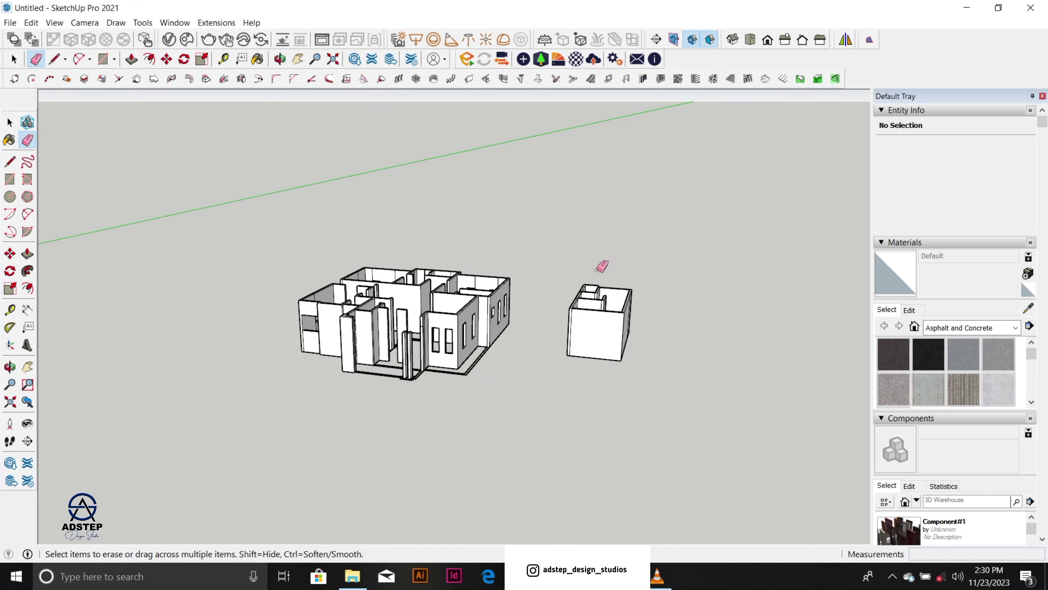
key(space)
Step: Open the house wall group for editing and Push/Pull the lintel-height face beside the porch 1200 mm outward
scroll(385, 345, up, 5)
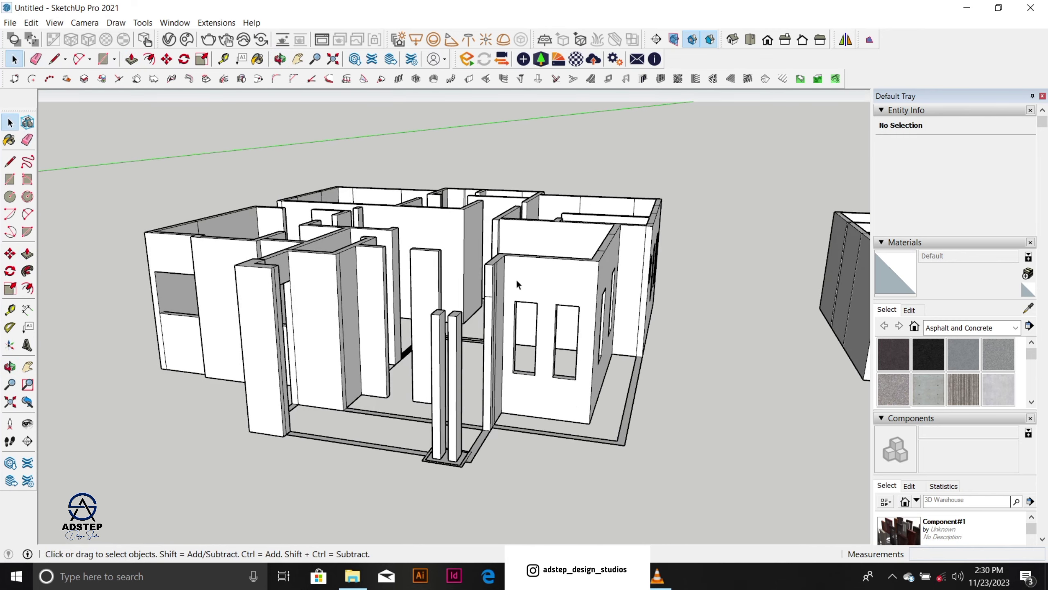
scroll(475, 293, up, 2)
middle_drag(433, 304, 444, 378)
scroll(448, 372, up, 5)
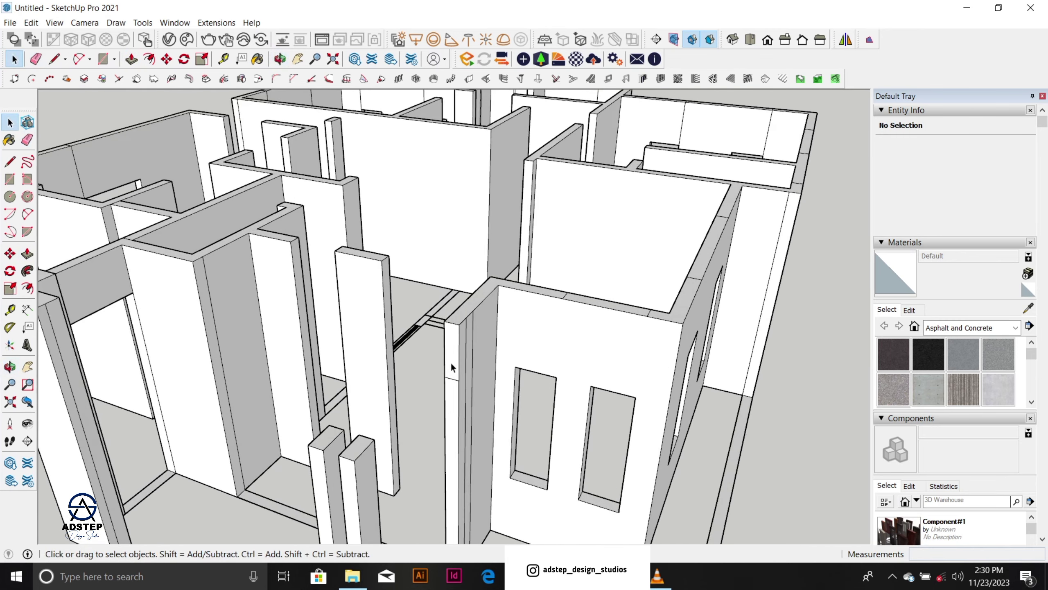
double_click(452, 360)
triple_click(452, 358)
click(452, 350)
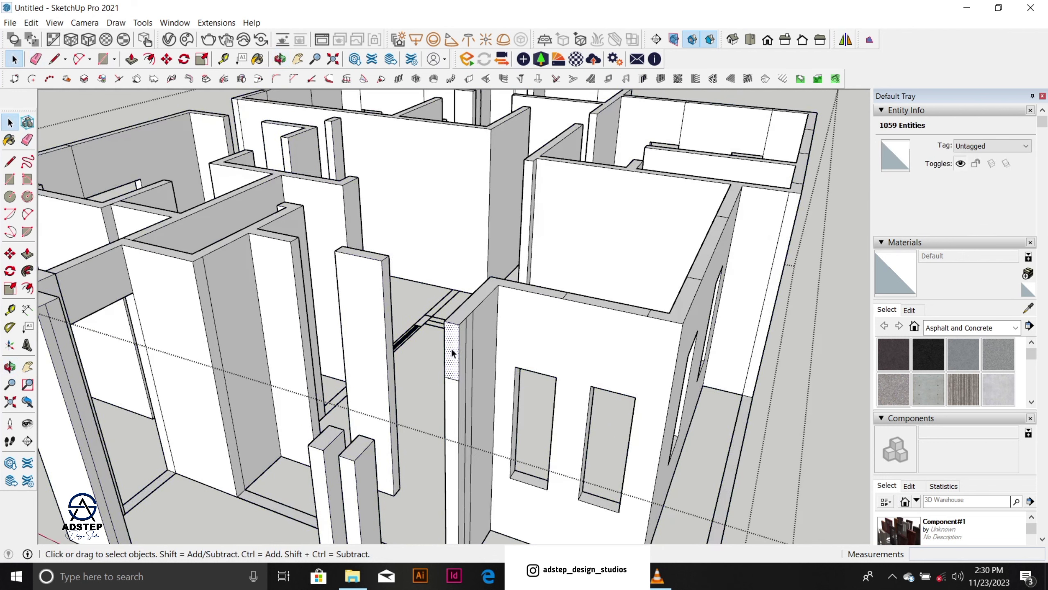
click(450, 347)
key(p)
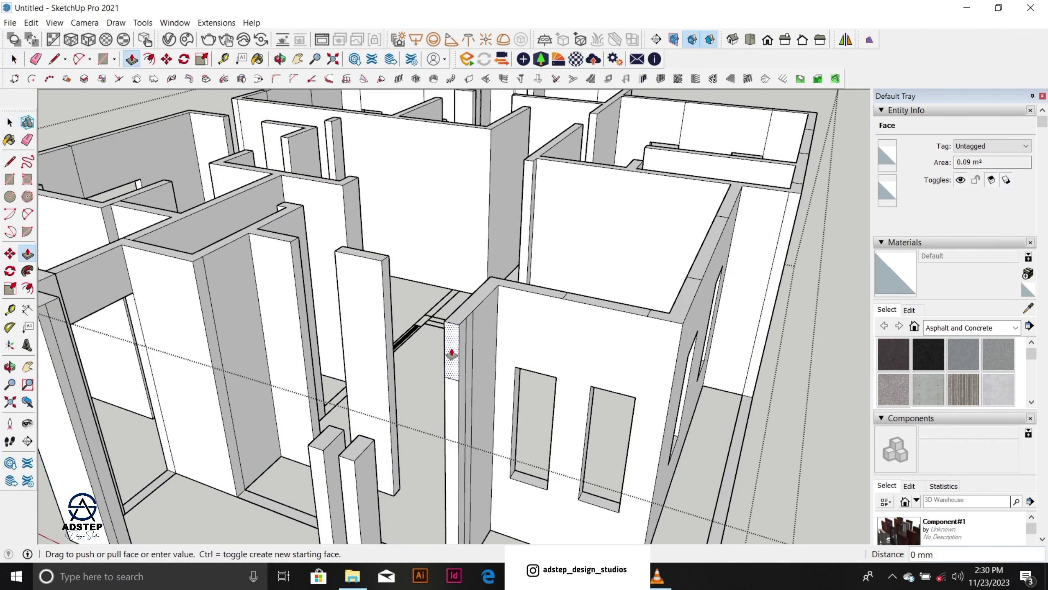
scroll(422, 386, down, 3)
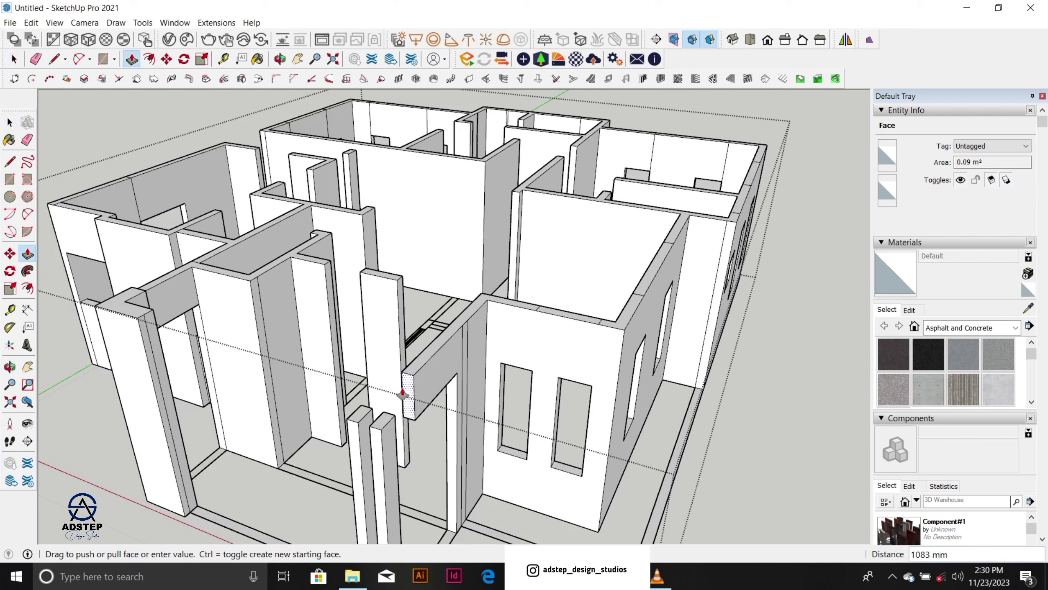
drag(403, 392, 153, 310)
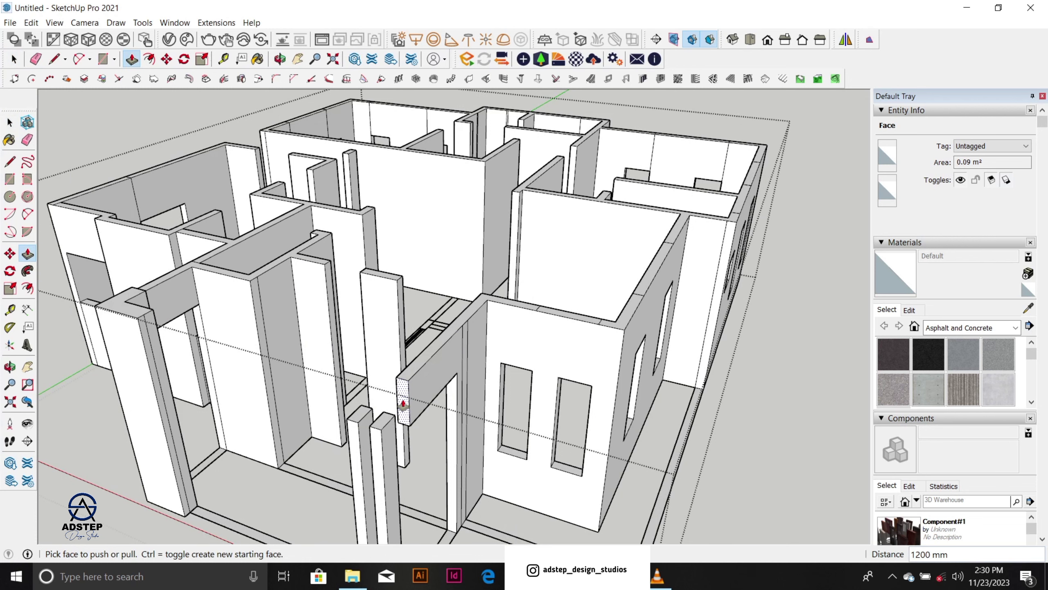
Step: Push/Pull the porch beam's side face 3550 mm across the entrance to meet the wide corner column
drag(403, 403, 144, 316)
middle_drag(144, 316, 730, 314)
drag(750, 301, 642, 363)
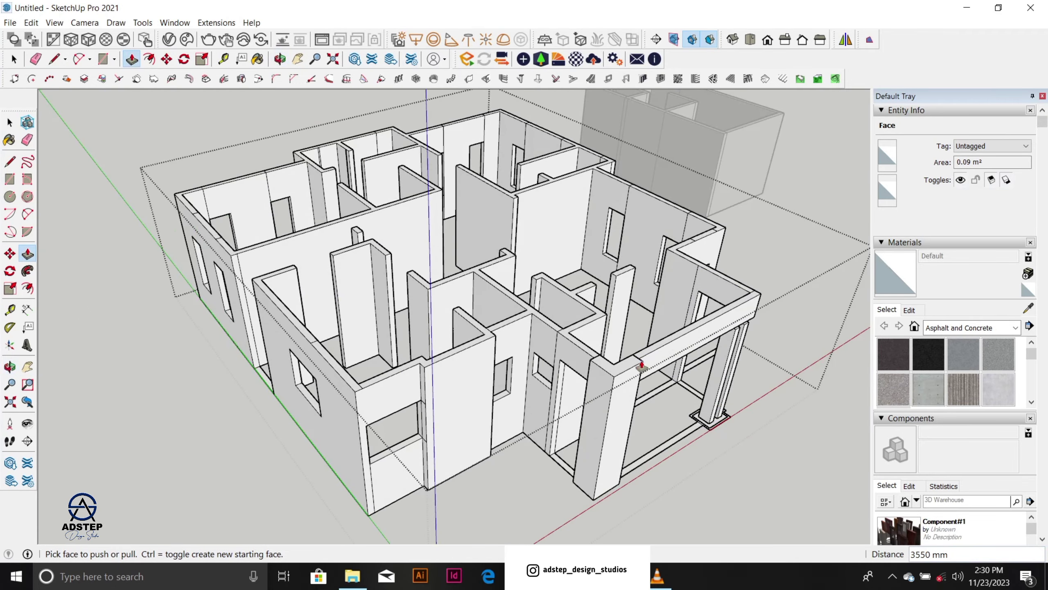
Step: Place a guide 600 mm below the top edge of the side facade's short return wall and another guide 150 mm above it
middle_drag(642, 363, 319, 229)
scroll(369, 247, up, 1)
scroll(315, 228, up, 2)
scroll(465, 295, down, 3)
scroll(464, 296, down, 1)
middle_drag(464, 296, 358, 292)
scroll(386, 275, up, 4)
middle_drag(437, 300, 408, 343)
scroll(408, 339, down, 2)
scroll(649, 325, up, 6)
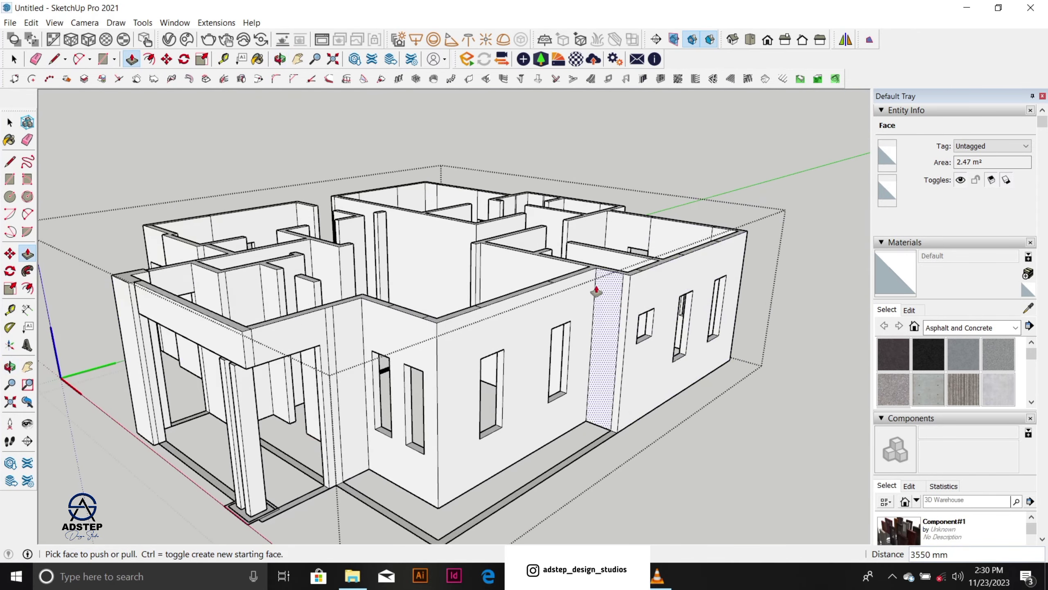
key(space)
scroll(630, 306, up, 1)
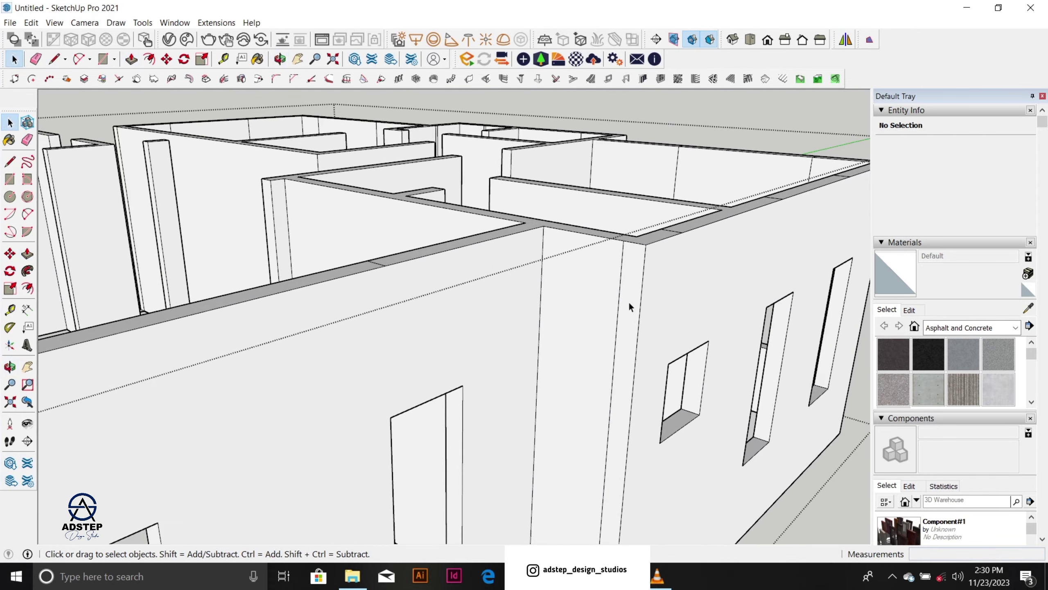
key(t)
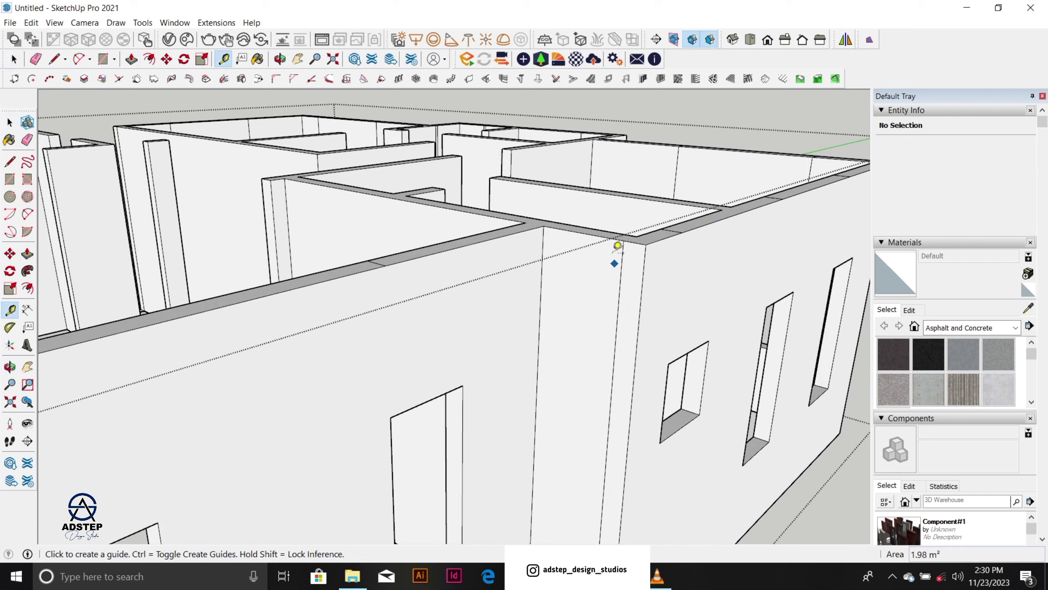
click(613, 230)
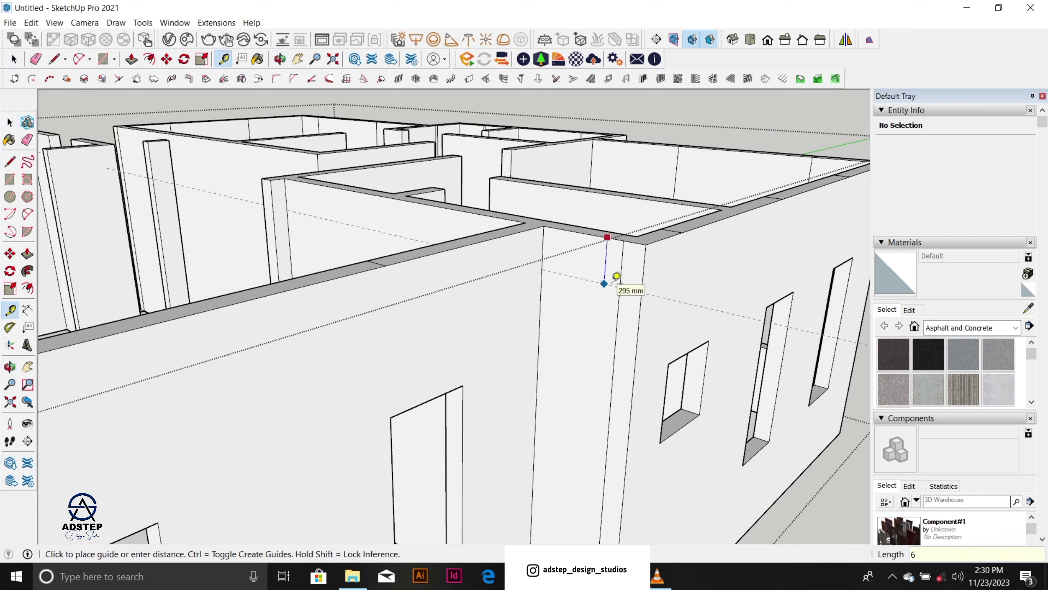
key(Return)
click(606, 330)
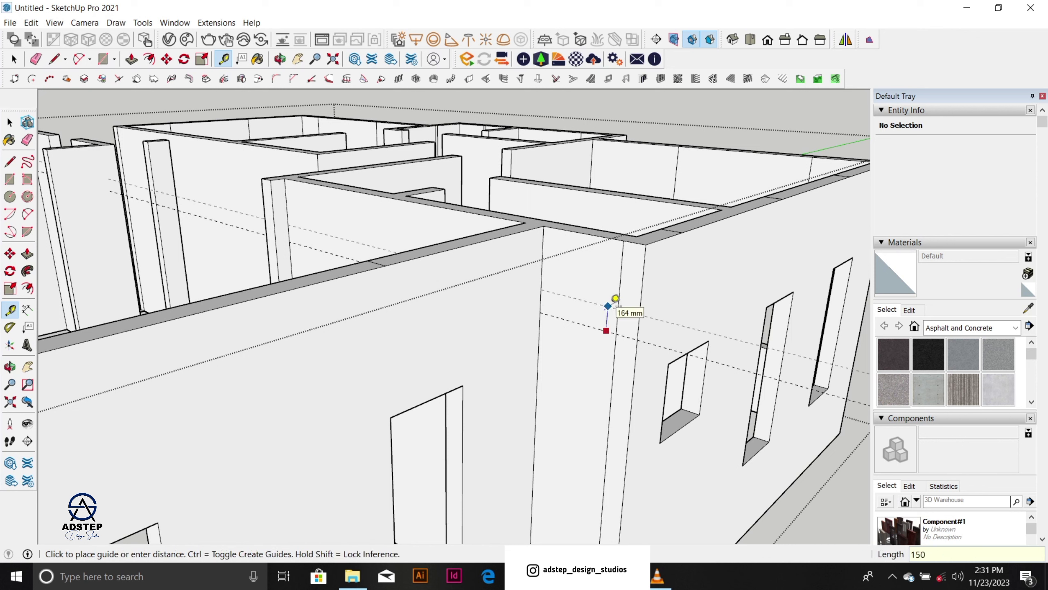
text(150)
key(Return)
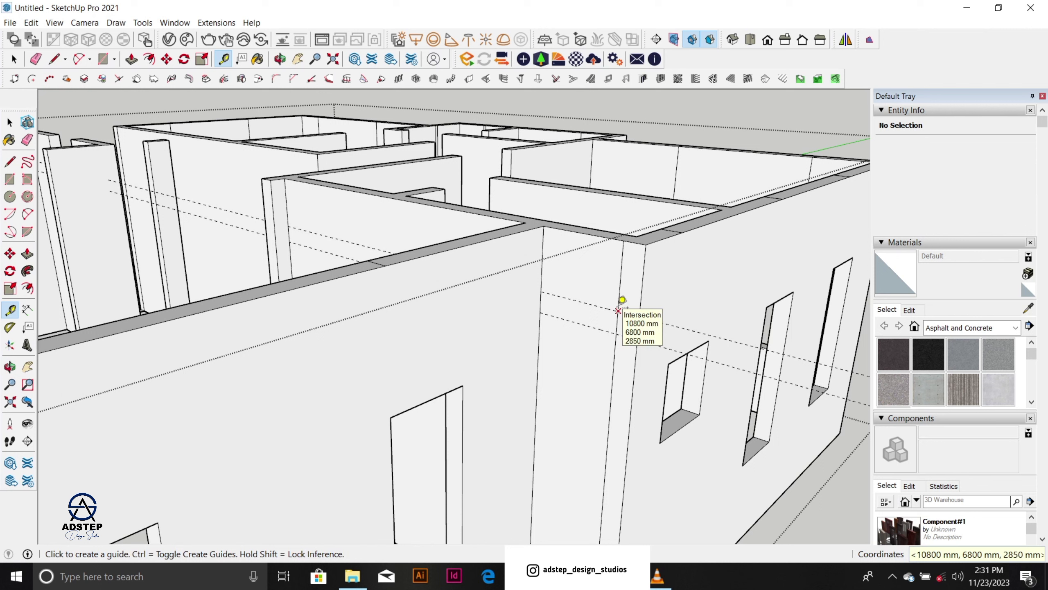
Step: Draw a rectangle between the two guides across the full width of the short return wall and make it a group
key(r)
click(541, 291)
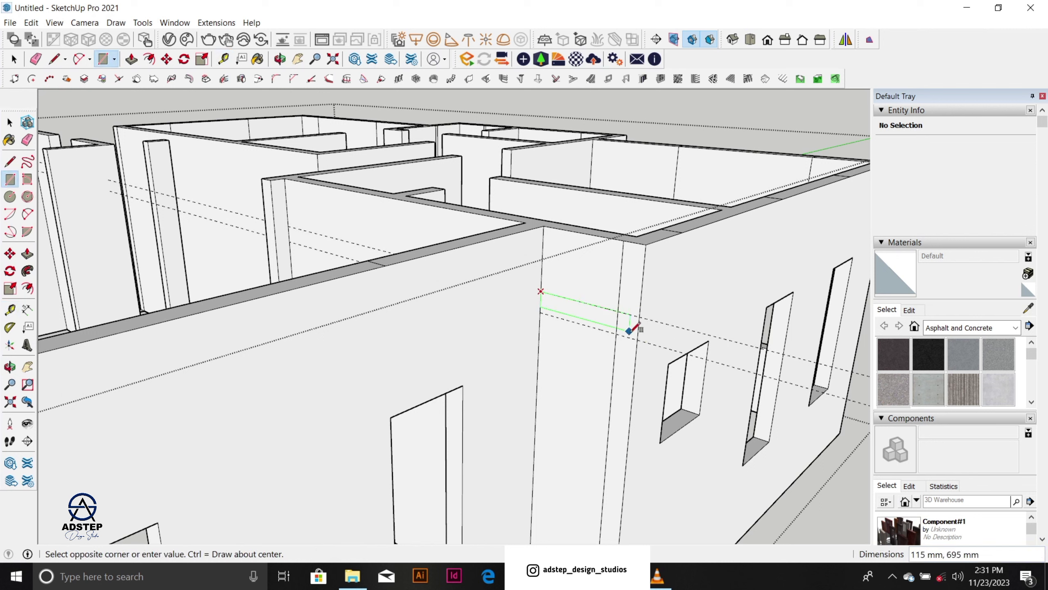
key(space)
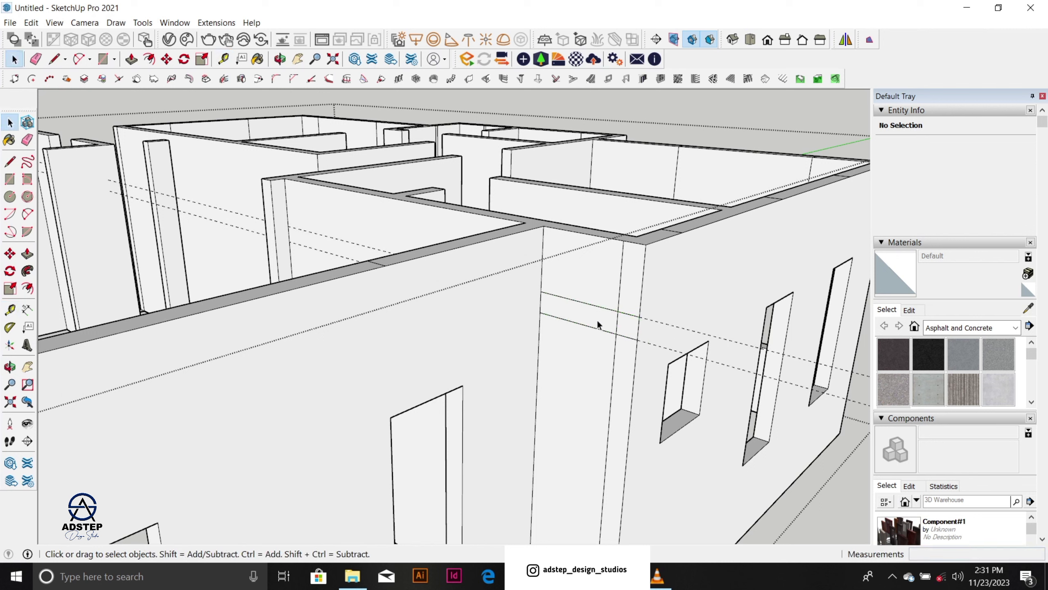
key(e)
key(space)
double_click(620, 327)
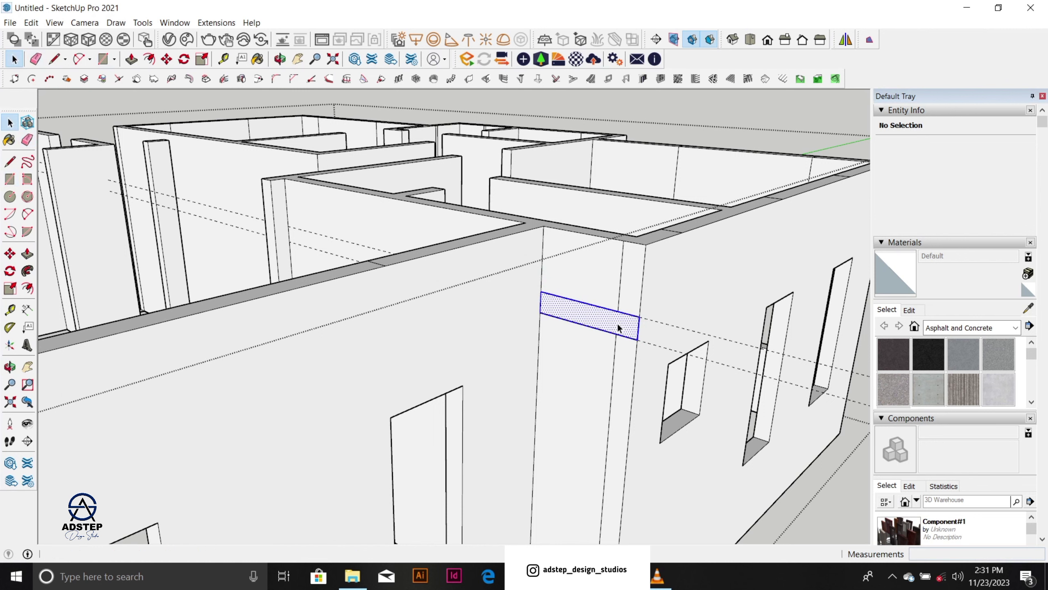
right_click(620, 327)
click(668, 184)
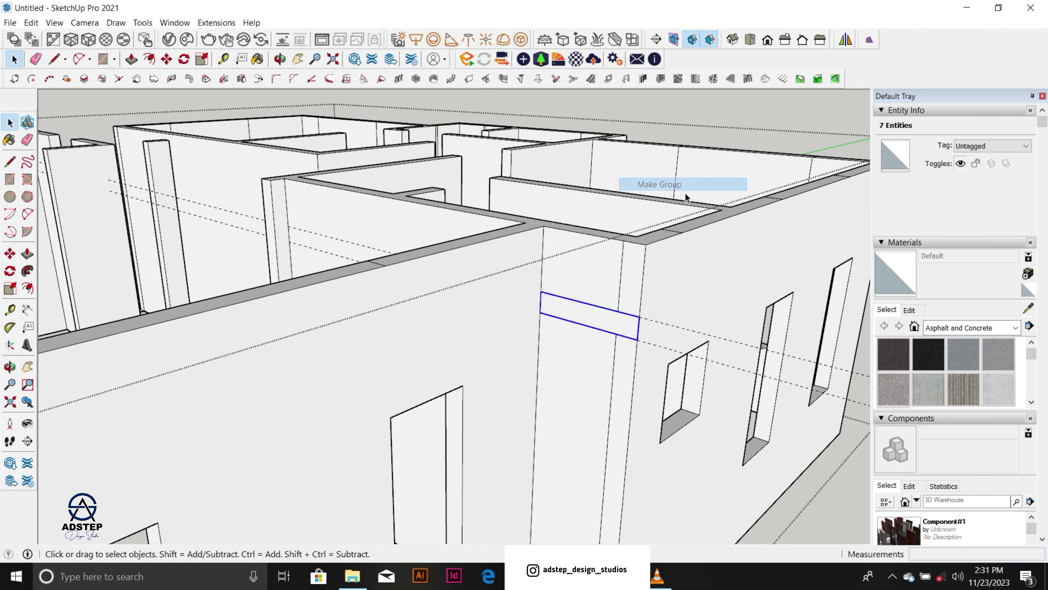
Step: Open the new group, Push/Pull its face 4950 mm along the side wall to the front corner, and extend the end another 150 mm
double_click(620, 328)
scroll(620, 329, down, 2)
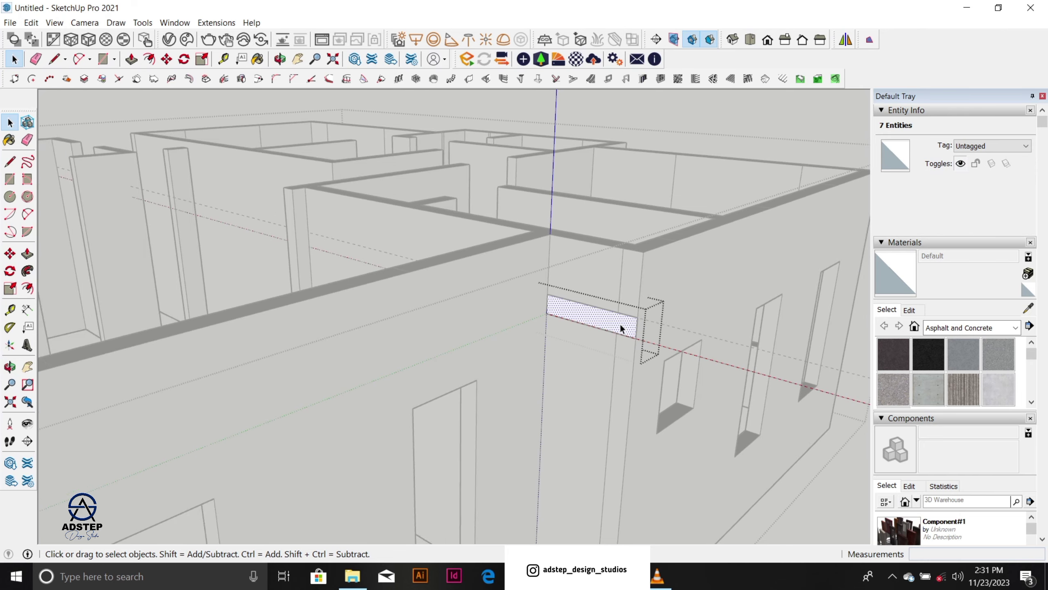
key(p)
scroll(620, 329, down, 2)
scroll(620, 328, down, 4)
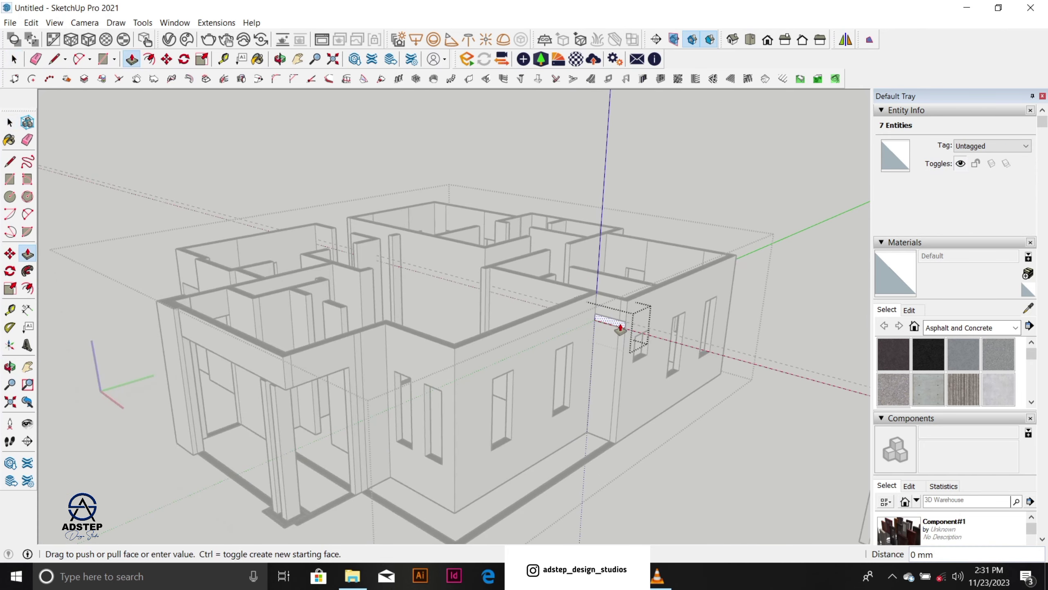
middle_drag(621, 329, 535, 371)
click(535, 371)
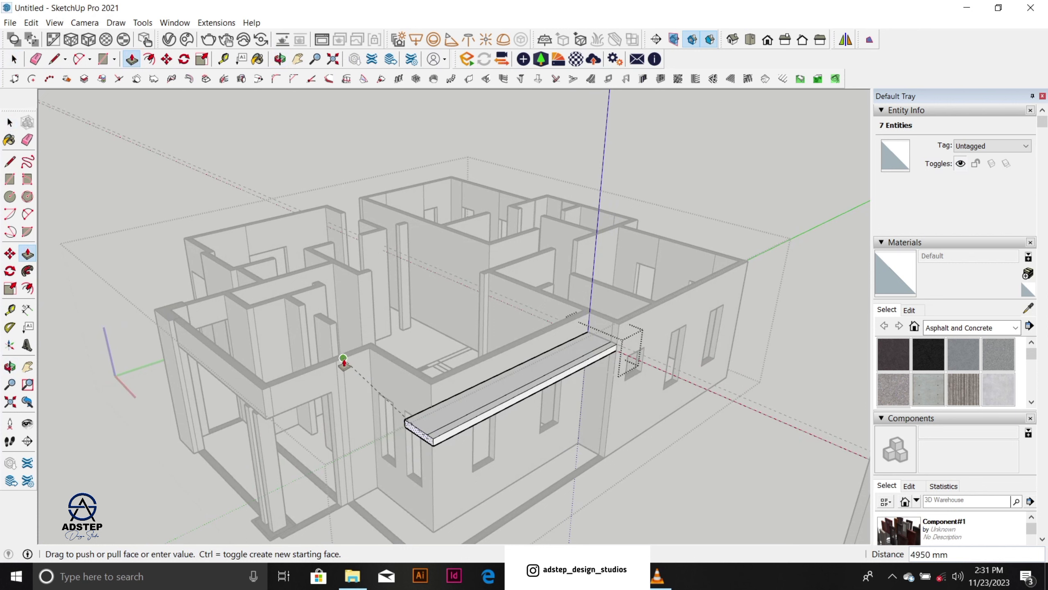
click(344, 363)
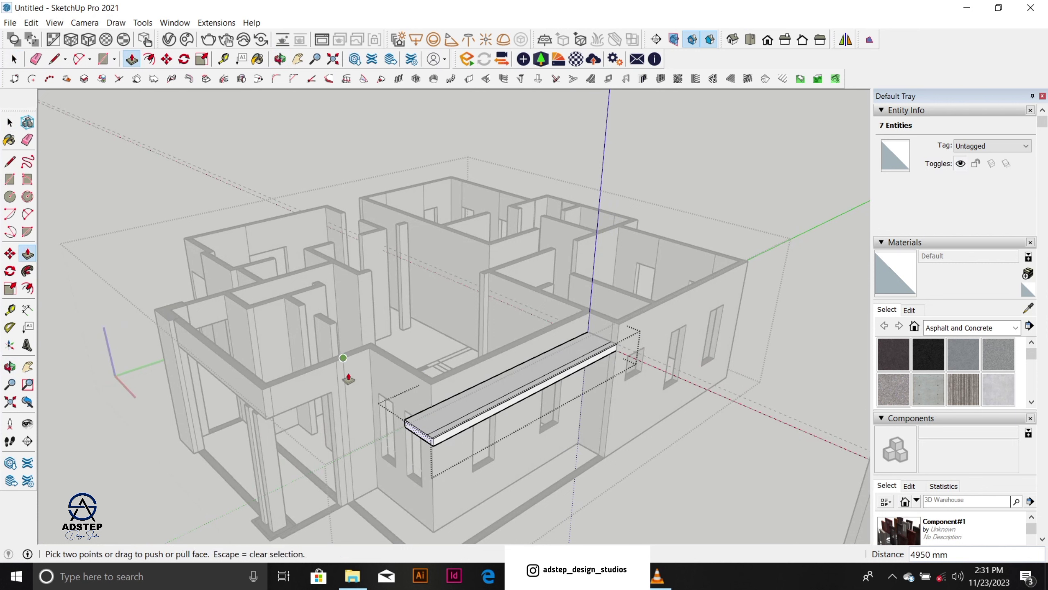
scroll(400, 450, up, 2)
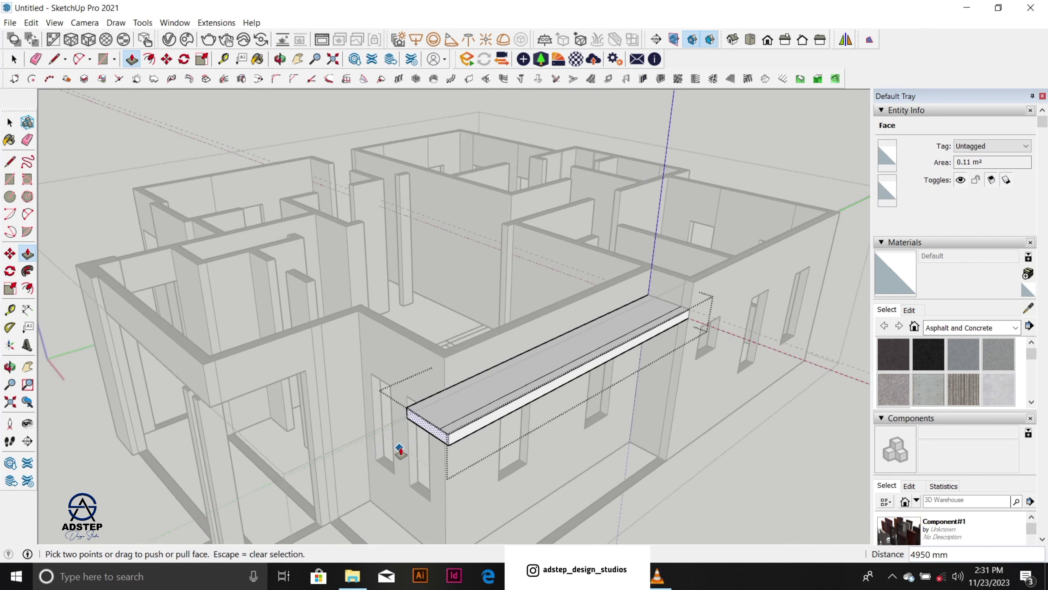
click(436, 431)
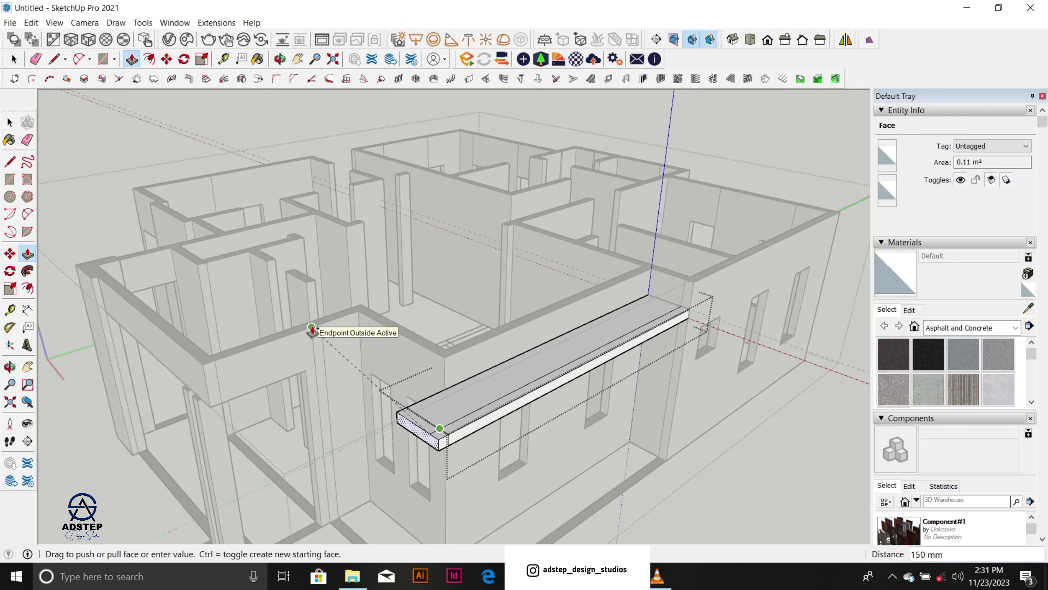
click(313, 329)
Step: Push/Pull the side face of the slab's 150 mm end section 1800 mm along the front windows to the porch wall
middle_drag(311, 325, 681, 344)
scroll(681, 343, up, 2)
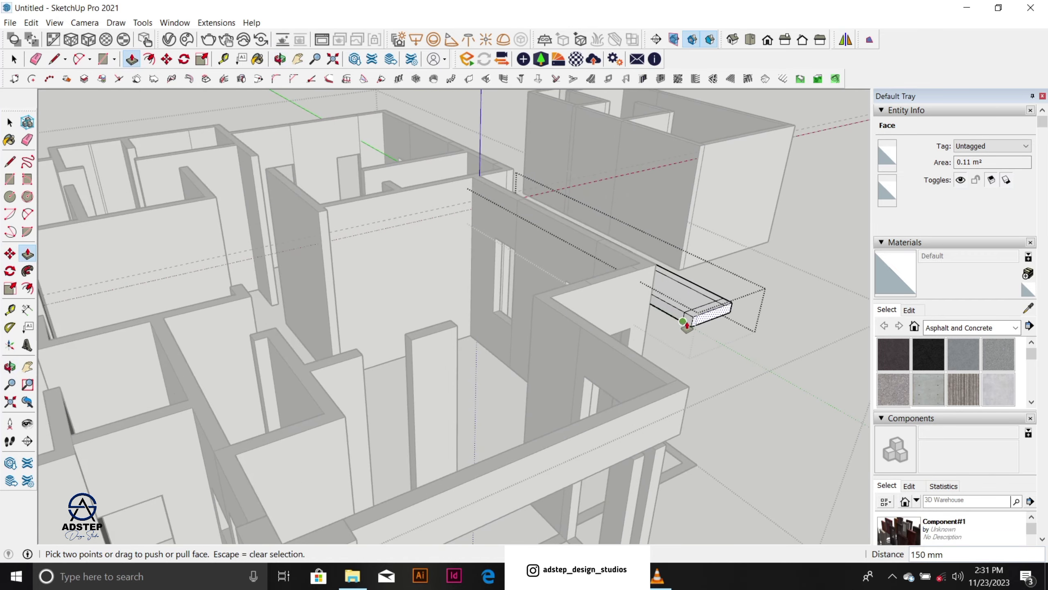
scroll(686, 326, up, 2)
key(space)
key(p)
click(689, 324)
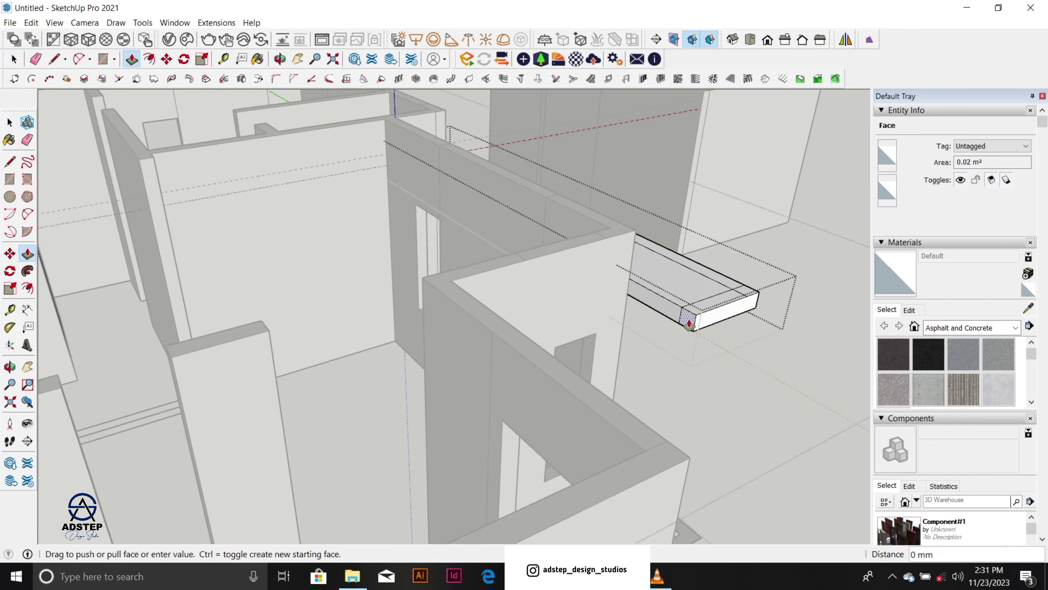
scroll(689, 324, down, 2)
middle_drag(558, 332, 469, 383)
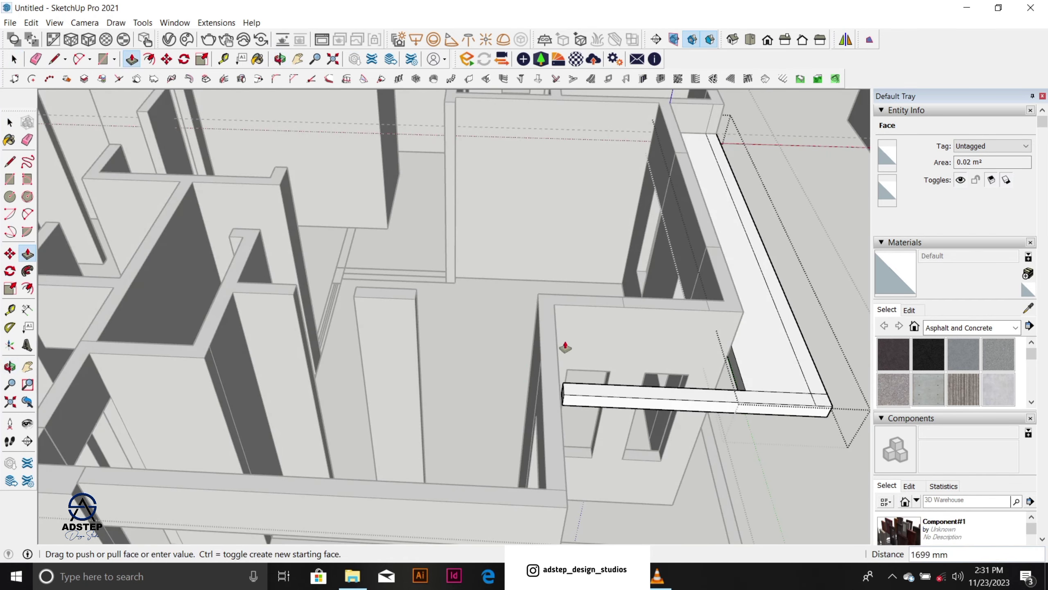
click(558, 349)
Step: Draw a rectangle on the slab's inner side face, from the house wall's corner to the front strip
scroll(551, 347, down, 2)
middle_drag(594, 368, 698, 314)
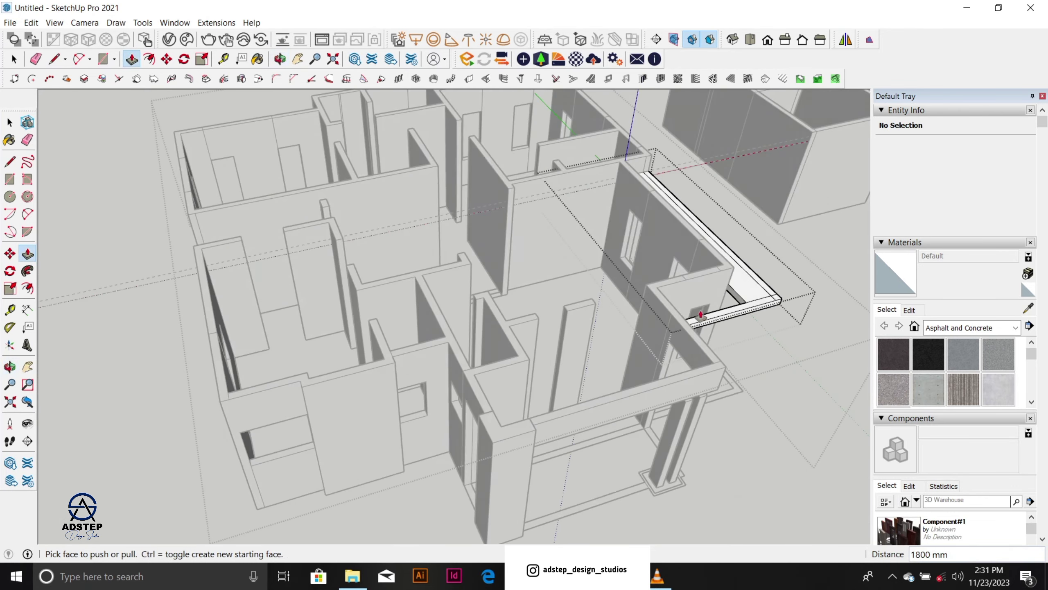
scroll(712, 309, up, 4)
key(space)
scroll(724, 285, up, 2)
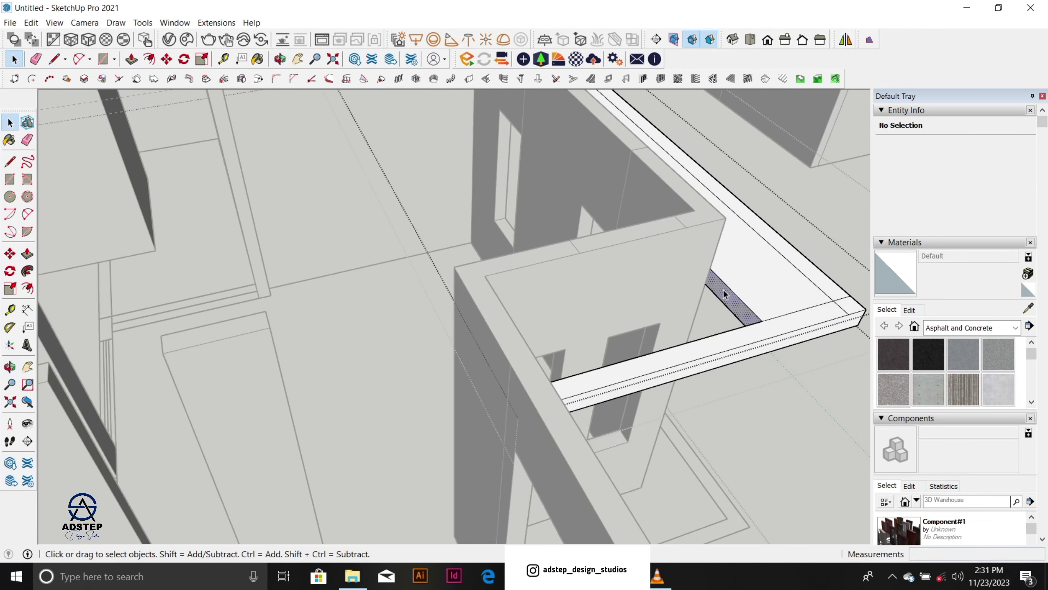
click(724, 292)
key(r)
scroll(710, 281, up, 3)
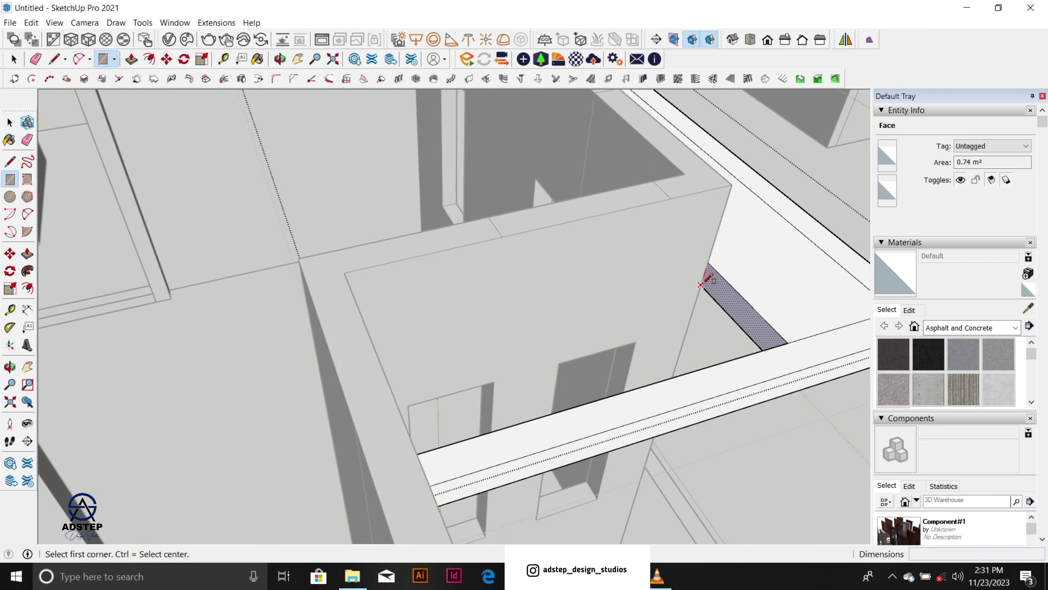
click(701, 284)
key(space)
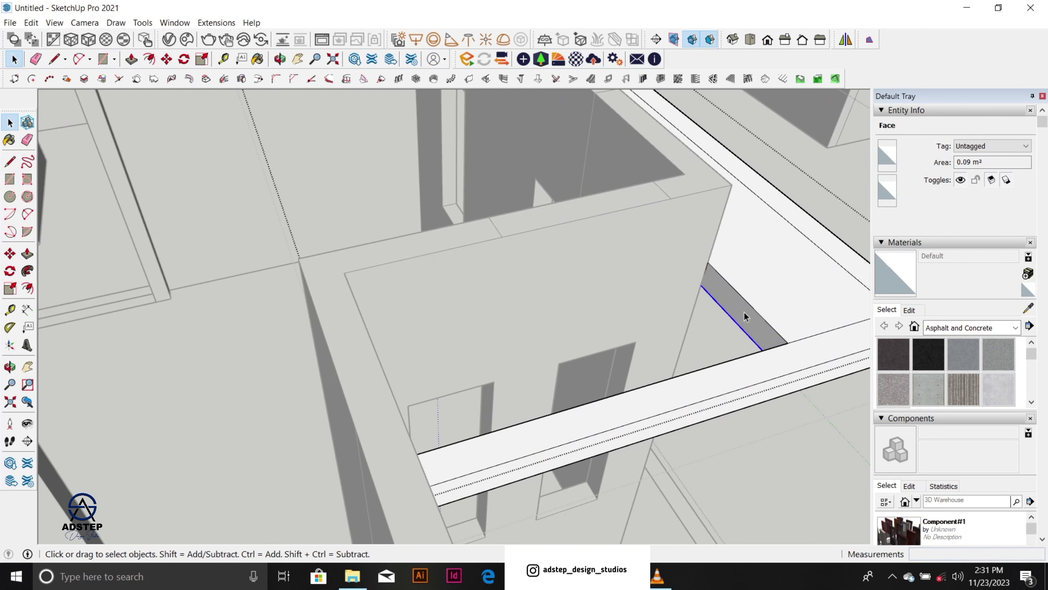
Step: Push/Pull the slab's inner side face along the front wall to its far corner, filling the gap behind the front strip
click(743, 311)
key(p)
click(743, 311)
scroll(735, 303, down, 1)
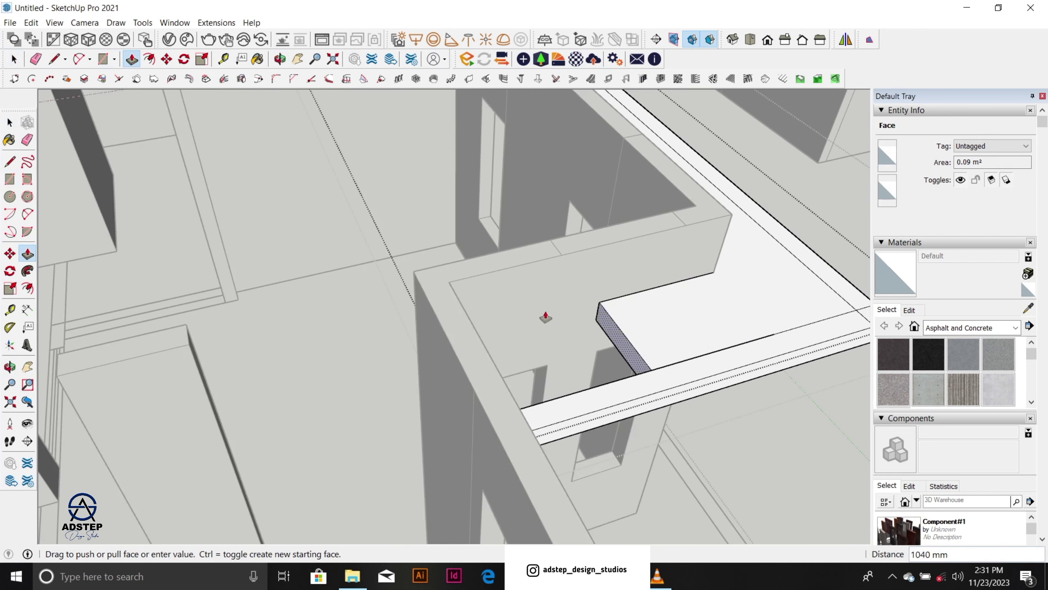
click(449, 282)
scroll(590, 316, down, 4)
middle_drag(656, 354, 656, 310)
scroll(490, 318, down, 2)
scroll(468, 300, down, 5)
scroll(460, 302, down, 3)
key(space)
click(507, 291)
Step: Examine the projecting slab and the house walls from the front and from above
scroll(357, 180, up, 2)
scroll(490, 298, up, 3)
scroll(411, 157, up, 4)
middle_drag(475, 322, 429, 294)
scroll(537, 338, down, 4)
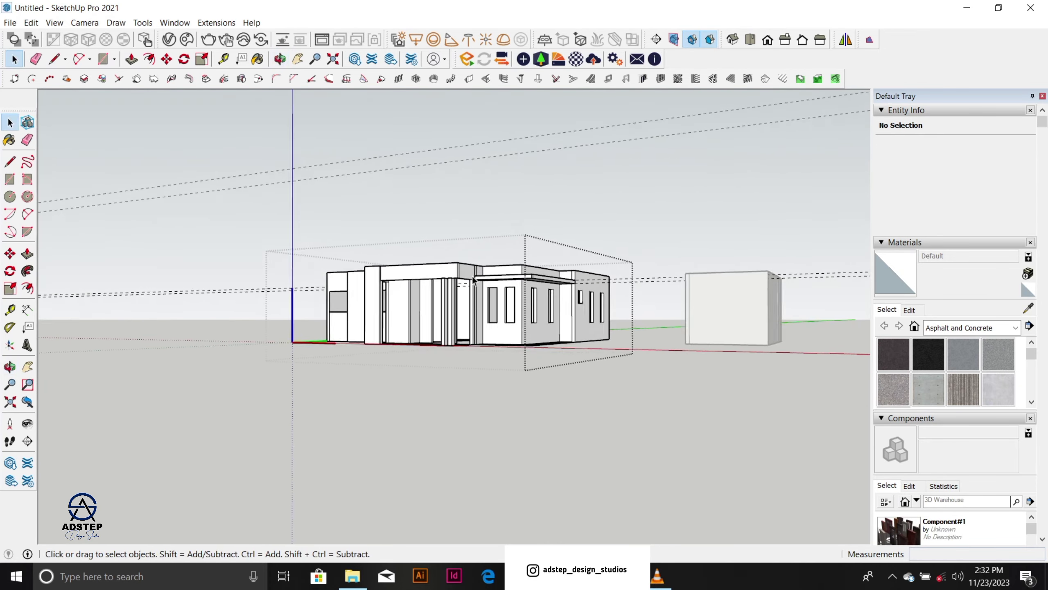
scroll(473, 280, up, 2)
scroll(485, 271, down, 5)
middle_drag(485, 271, 494, 328)
scroll(569, 322, up, 1)
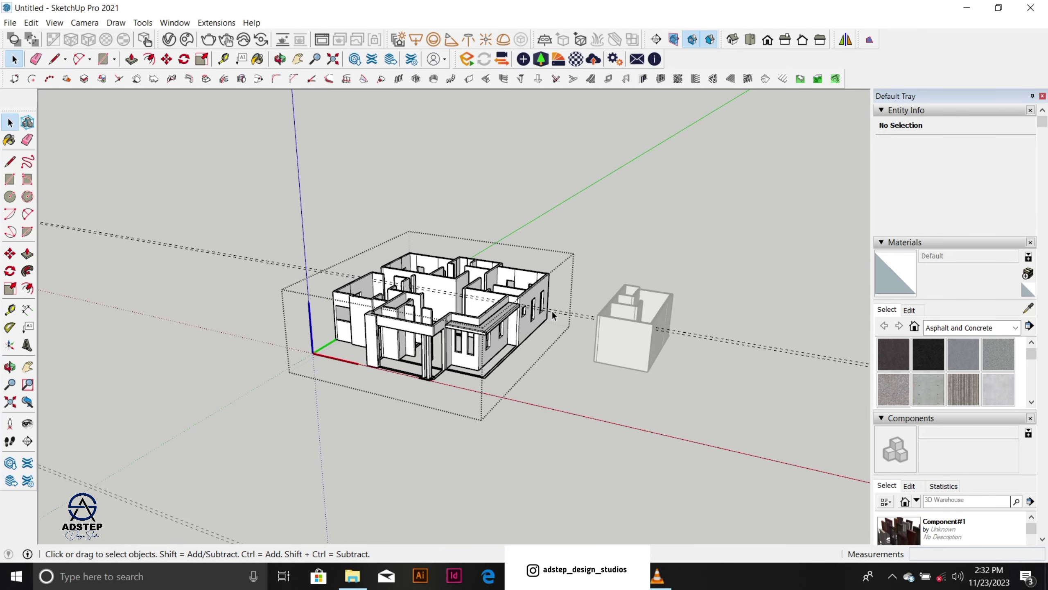
Step: Erase the leftover guides crossing the house and close the open group
click(552, 309)
key(e)
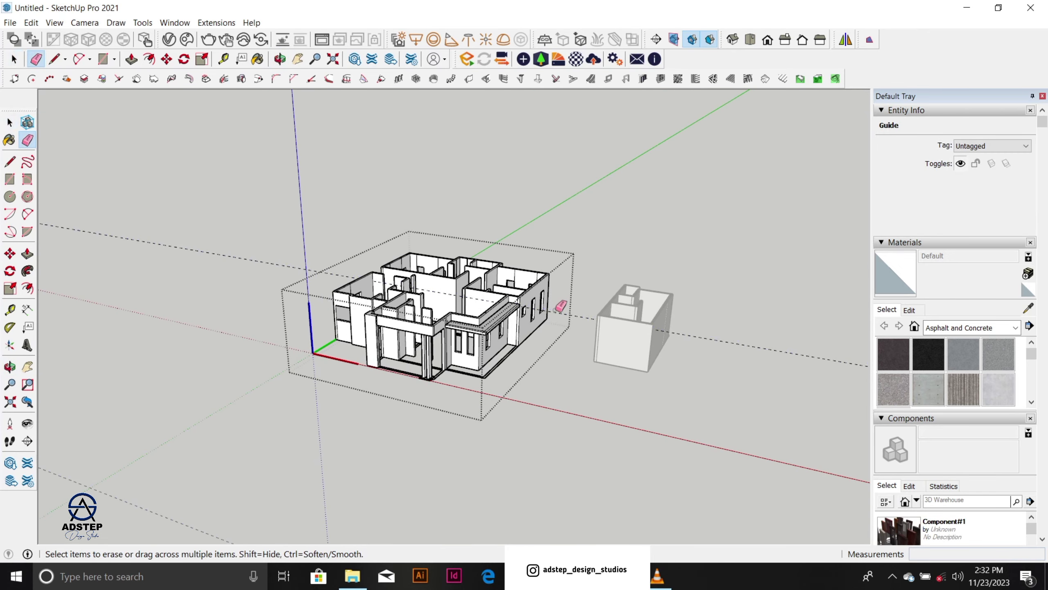
scroll(603, 332, up, 1)
key(space)
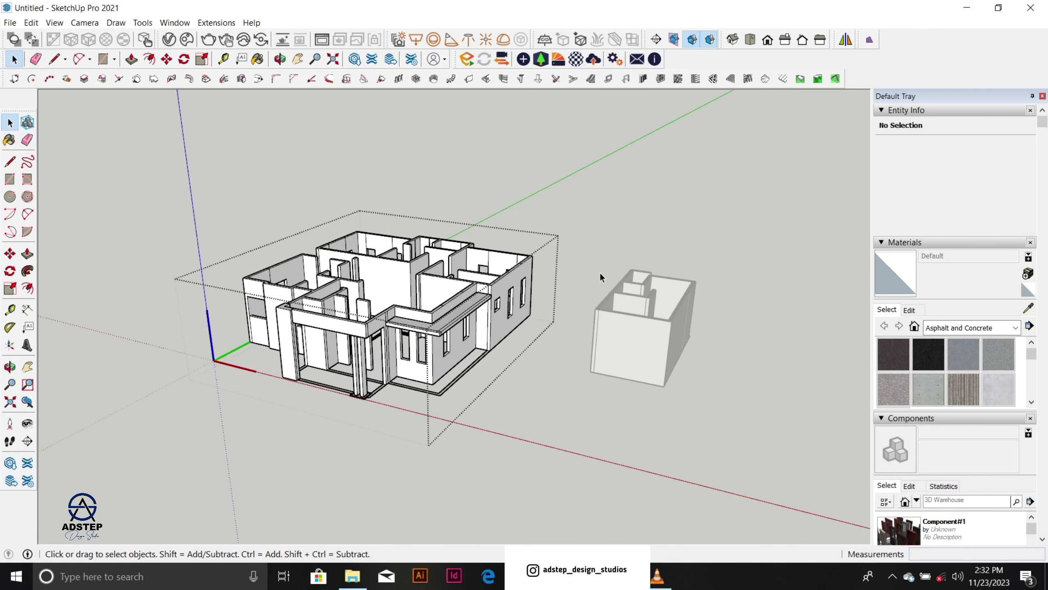
click(605, 277)
Step: Examine the house walls and projecting slab from several sides, alongside the separate block of rooms beside the house
middle_drag(606, 277, 728, 390)
drag(549, 194, 708, 388)
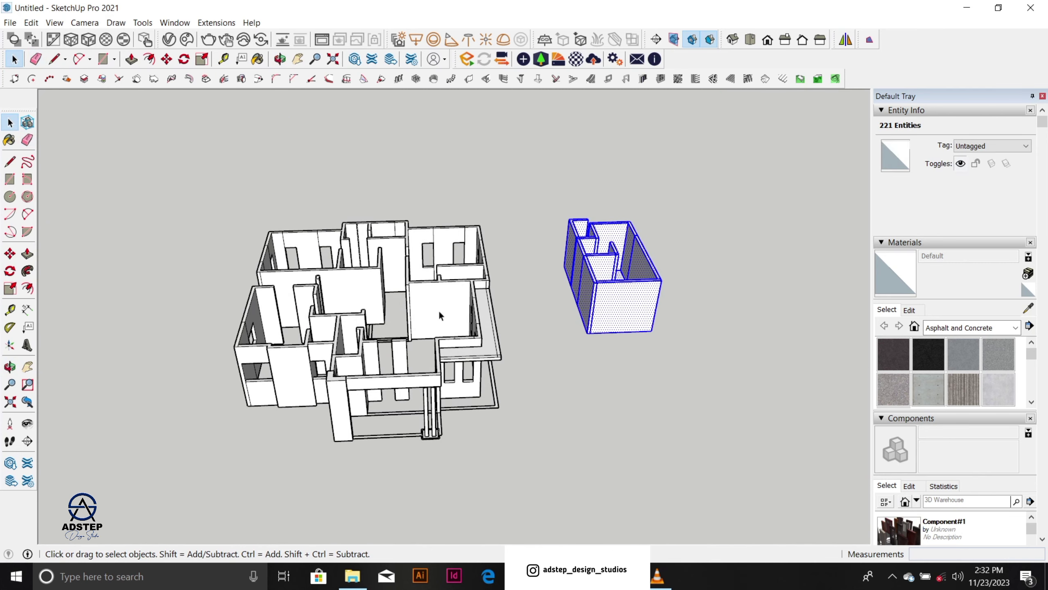
scroll(631, 282, down, 3)
scroll(560, 293, up, 2)
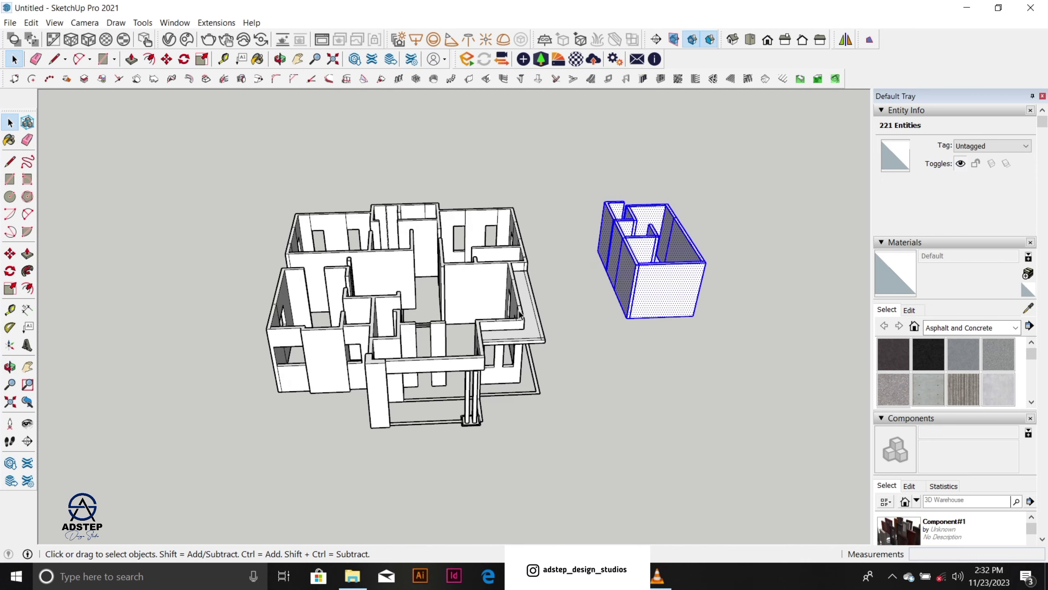
middle_drag(503, 365, 360, 292)
scroll(373, 277, up, 2)
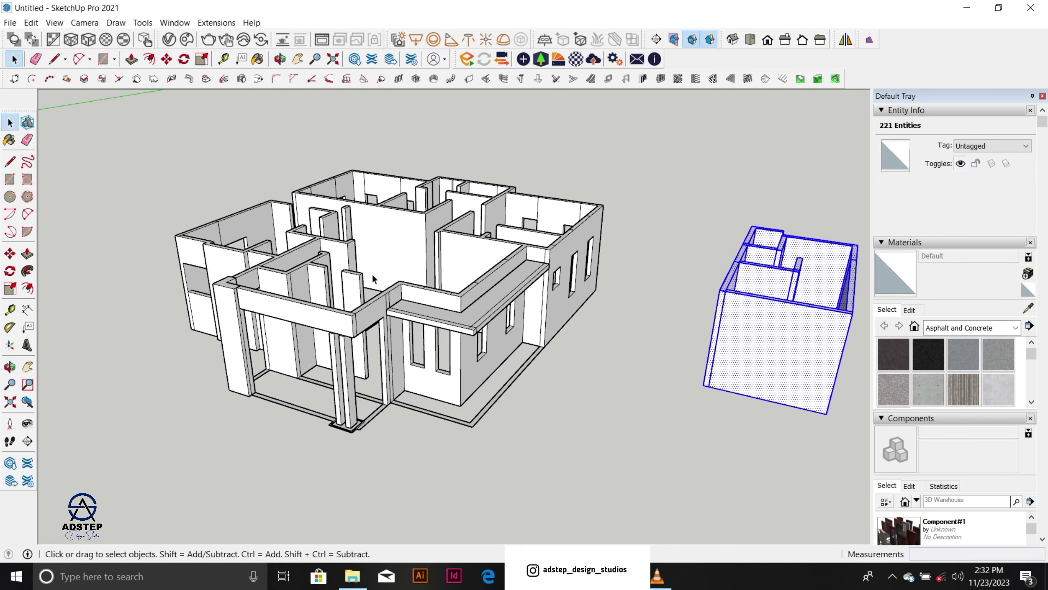
scroll(398, 247, down, 2)
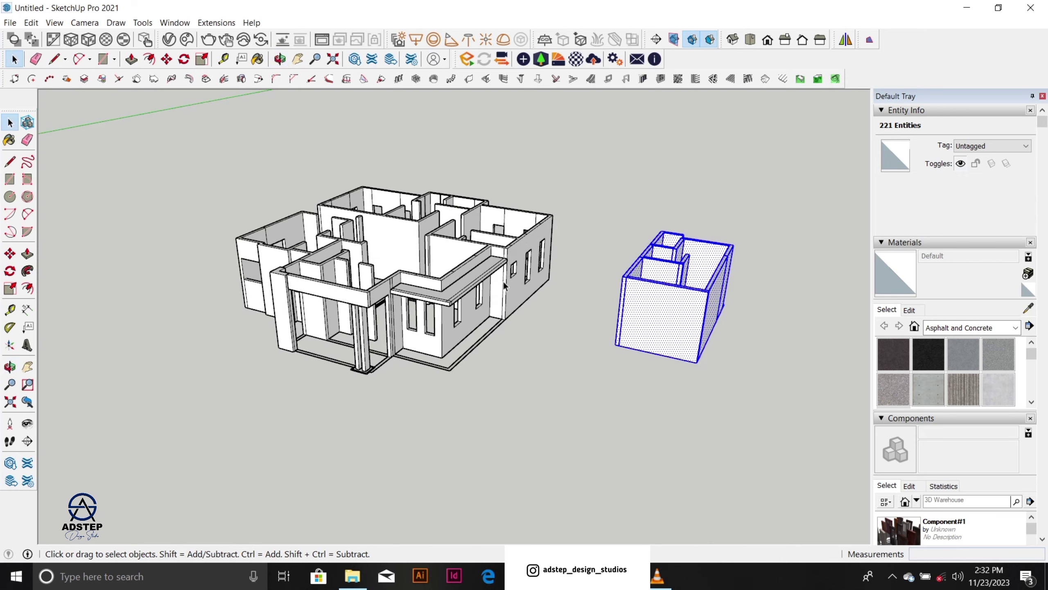
scroll(531, 275, down, 1)
click(628, 218)
scroll(435, 284, down, 1)
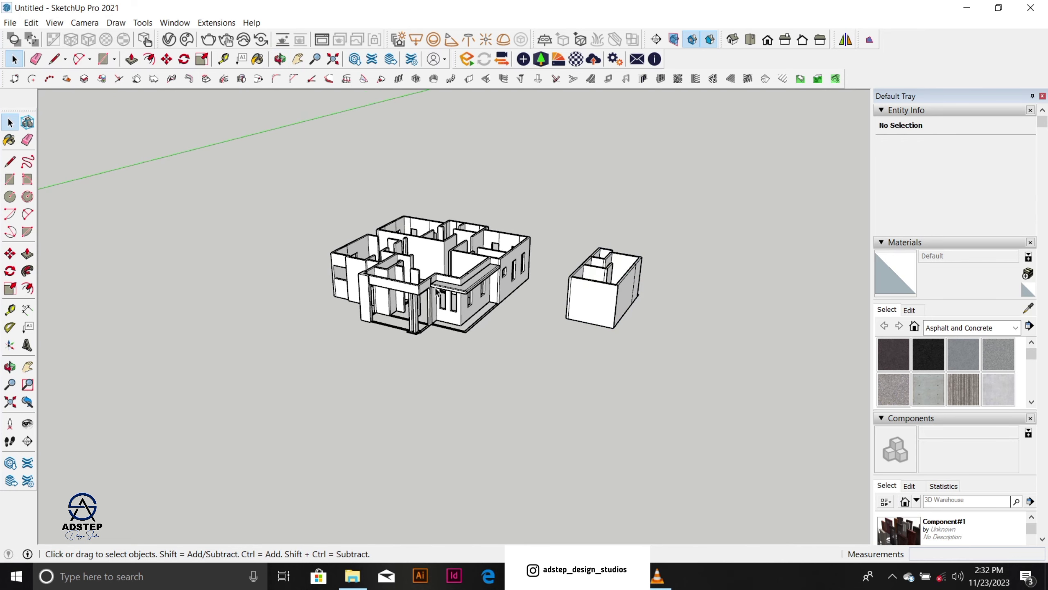
middle_drag(437, 287, 676, 295)
scroll(377, 278, up, 2)
scroll(476, 260, down, 2)
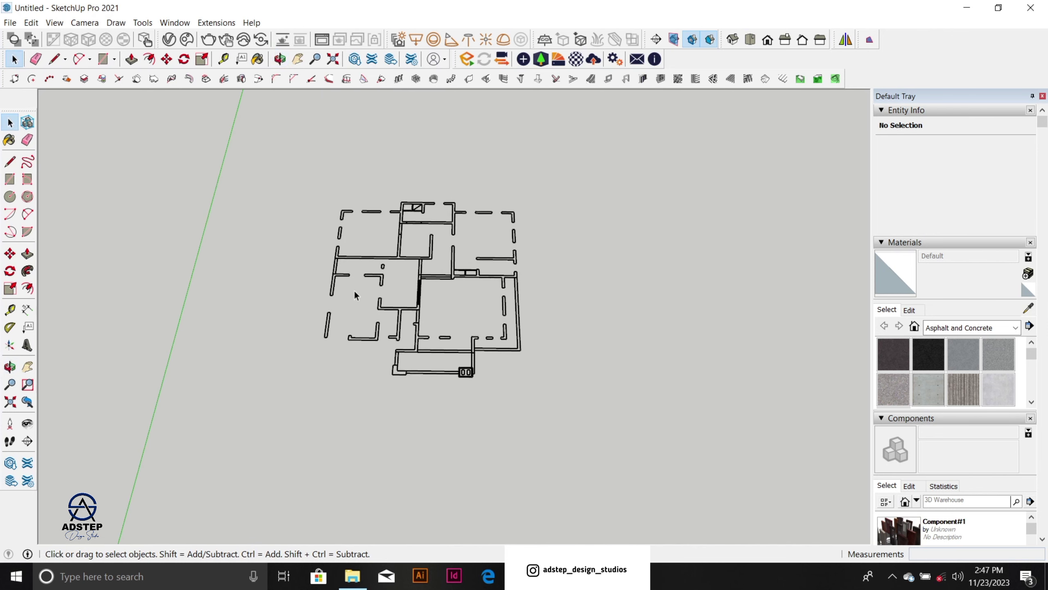
Step: Trace lines over the floor plan from the slab's outer front corner to the porch wall and along it to the porch's front corner
scroll(376, 259, up, 2)
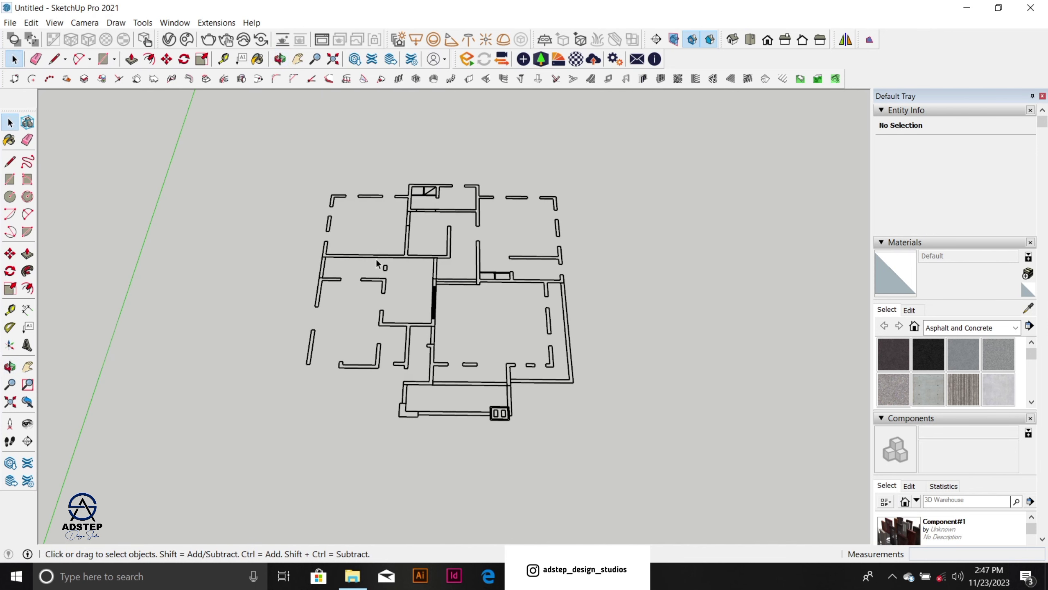
scroll(376, 255, up, 2)
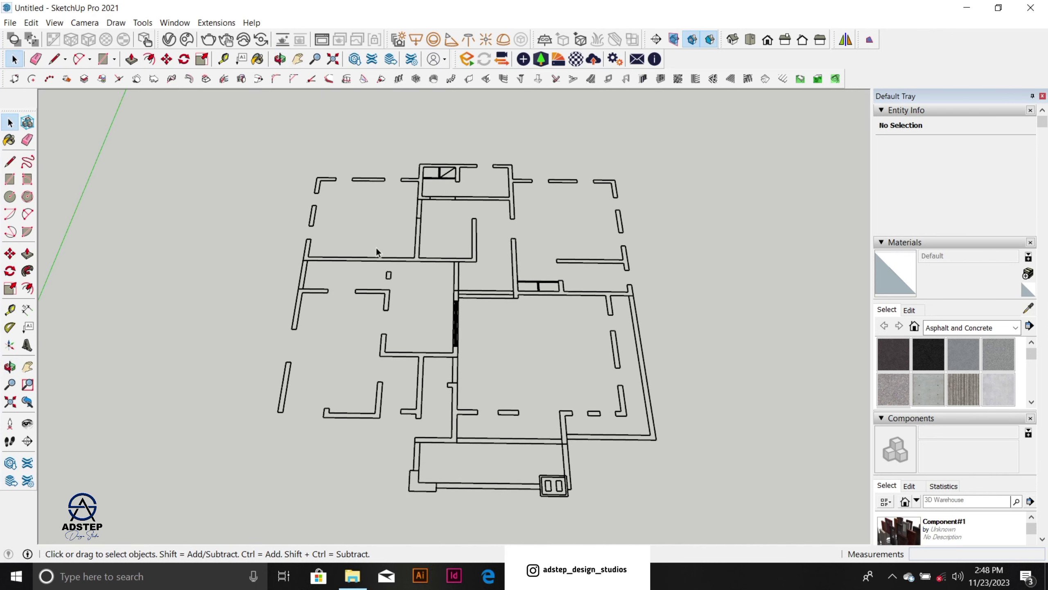
scroll(375, 246, down, 2)
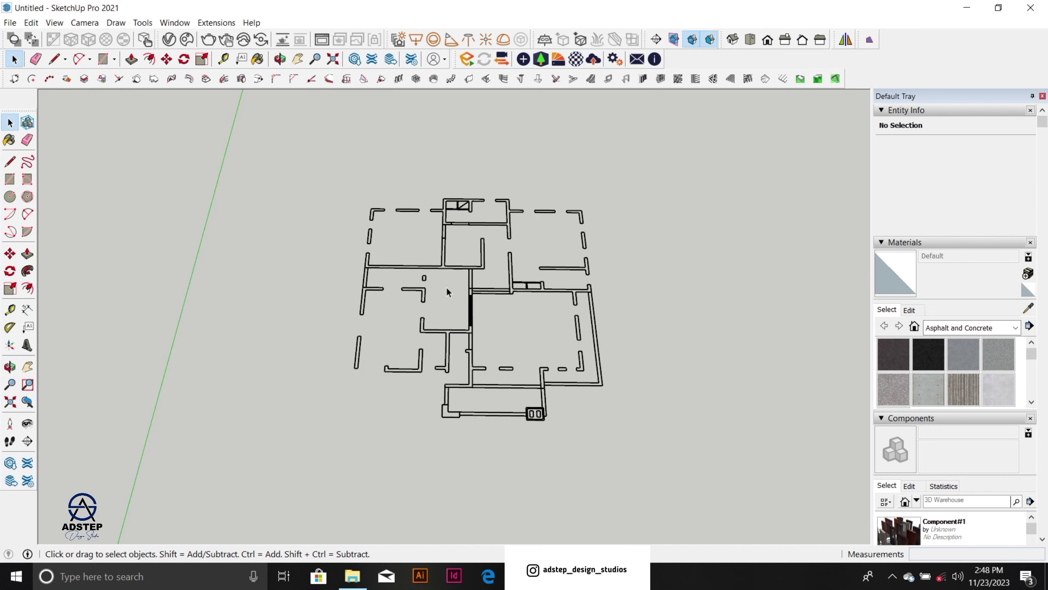
scroll(440, 269, up, 4)
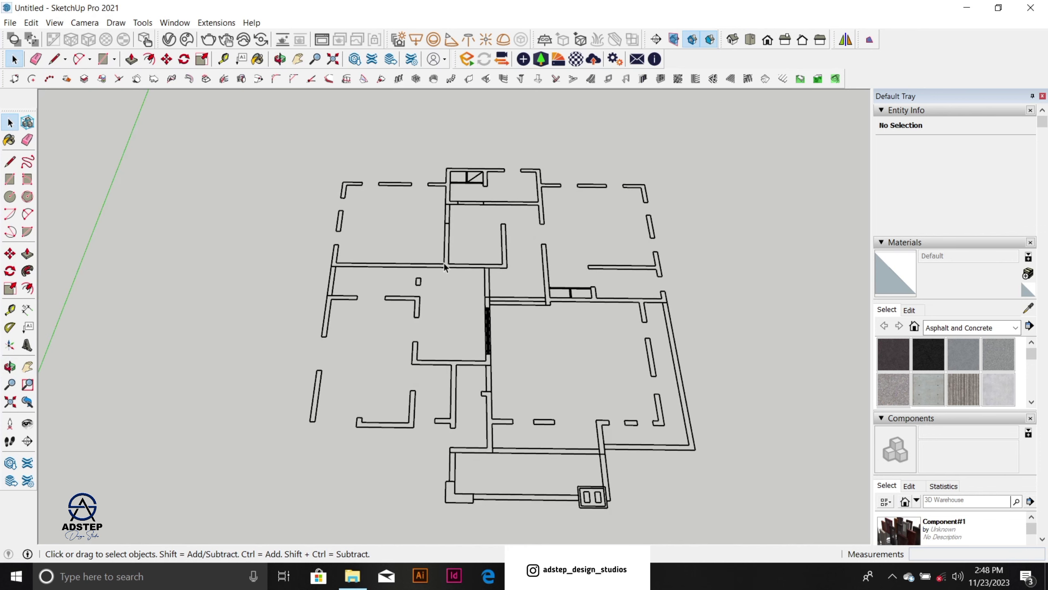
click(439, 269)
scroll(439, 266, down, 1)
scroll(345, 409, up, 4)
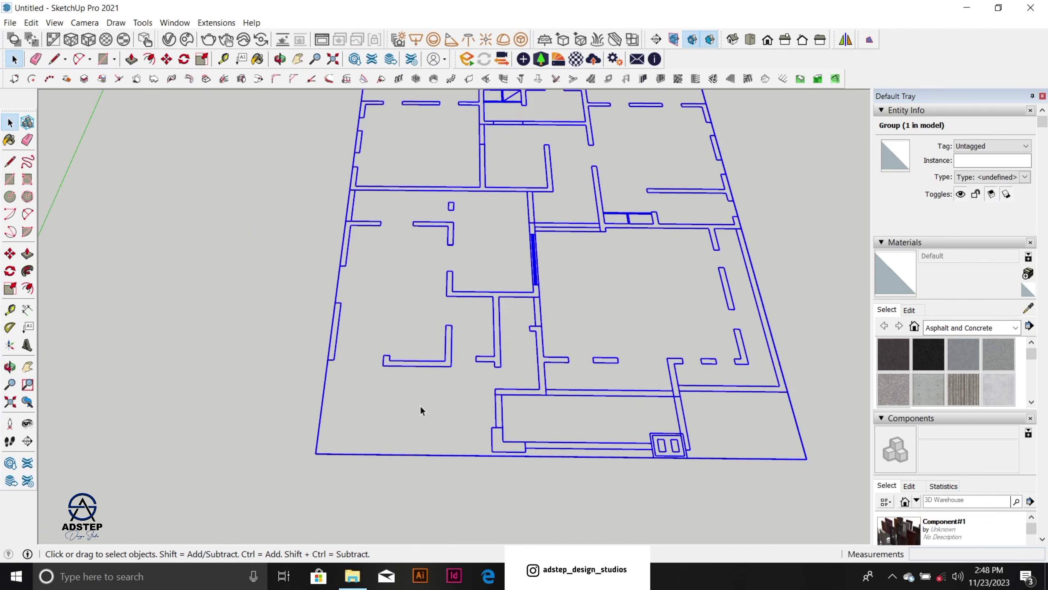
scroll(456, 348, down, 1)
key(l)
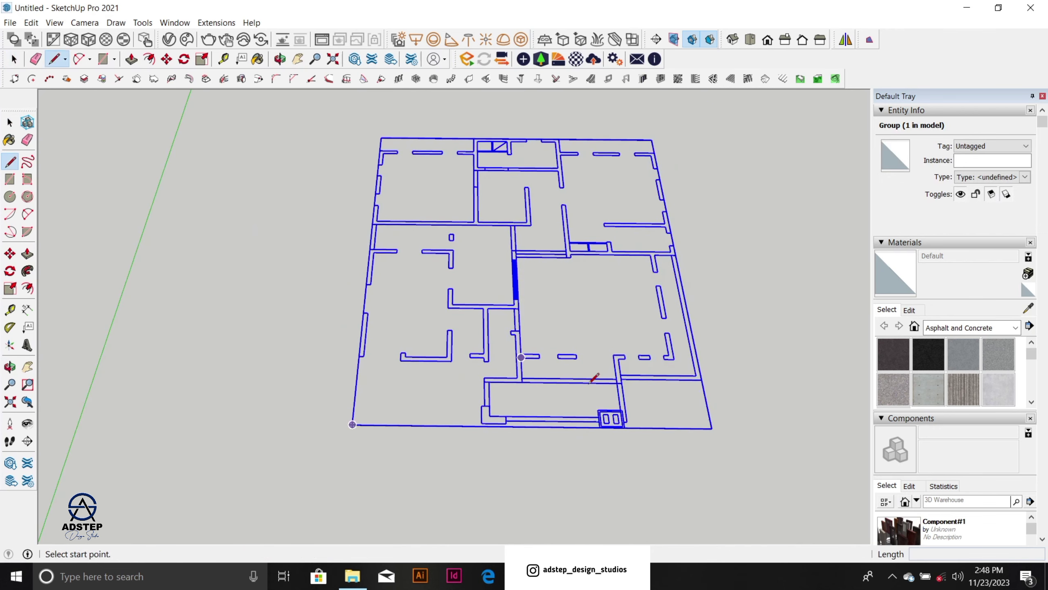
scroll(625, 422, up, 4)
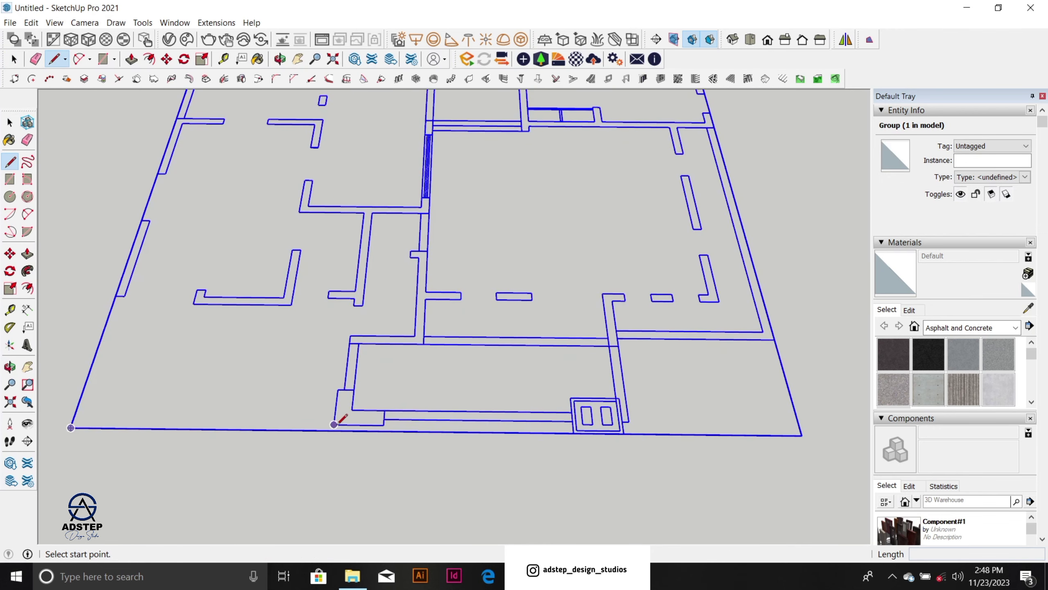
click(334, 424)
click(572, 421)
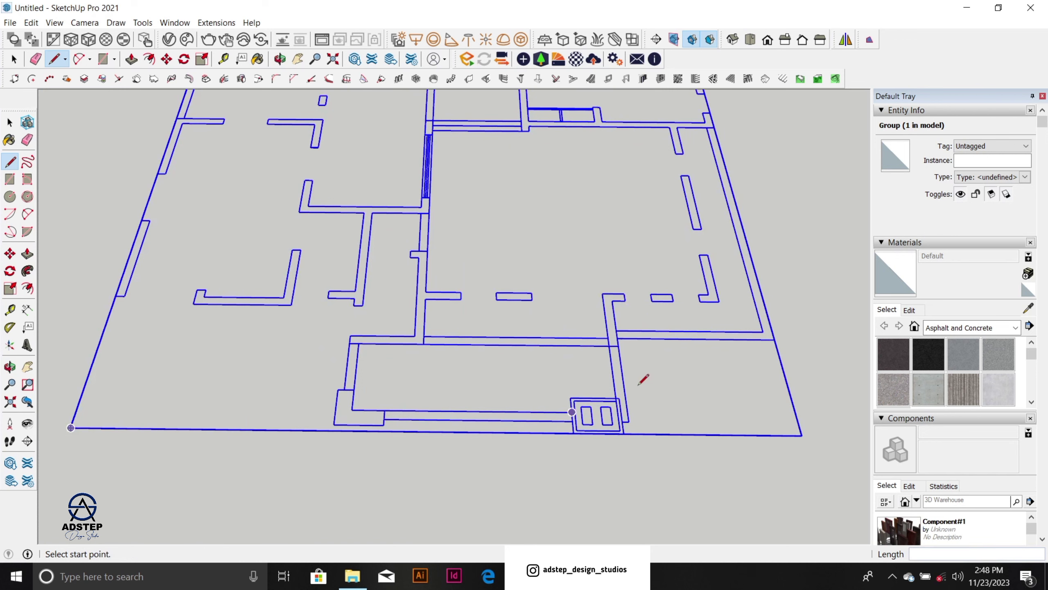
click(772, 337)
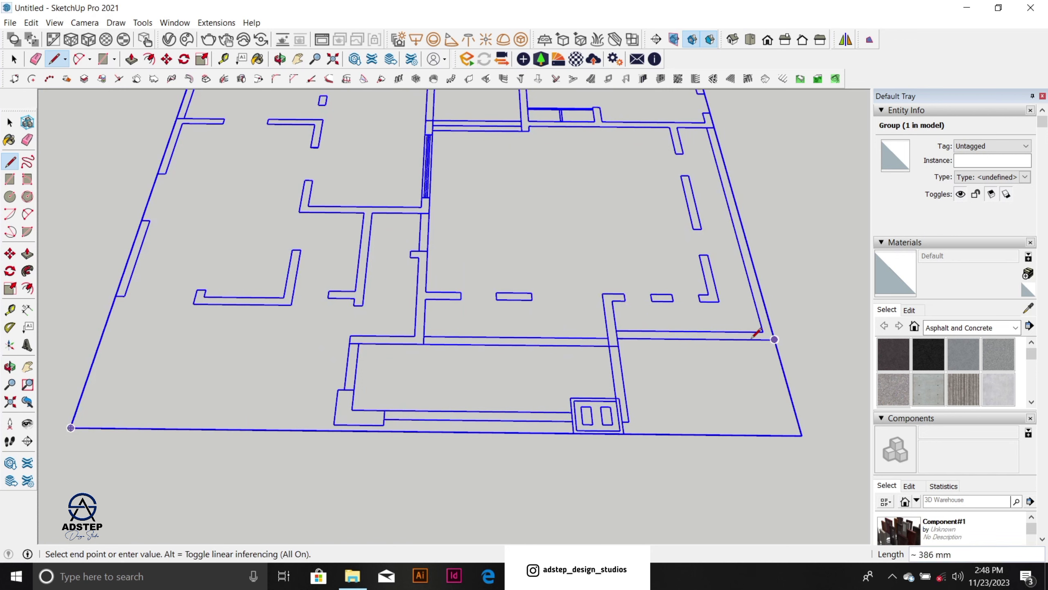
click(630, 421)
Step: Draw a line about 4327 mm long across the porch front, ending inside the corner pillar's outline
scroll(343, 411, up, 2)
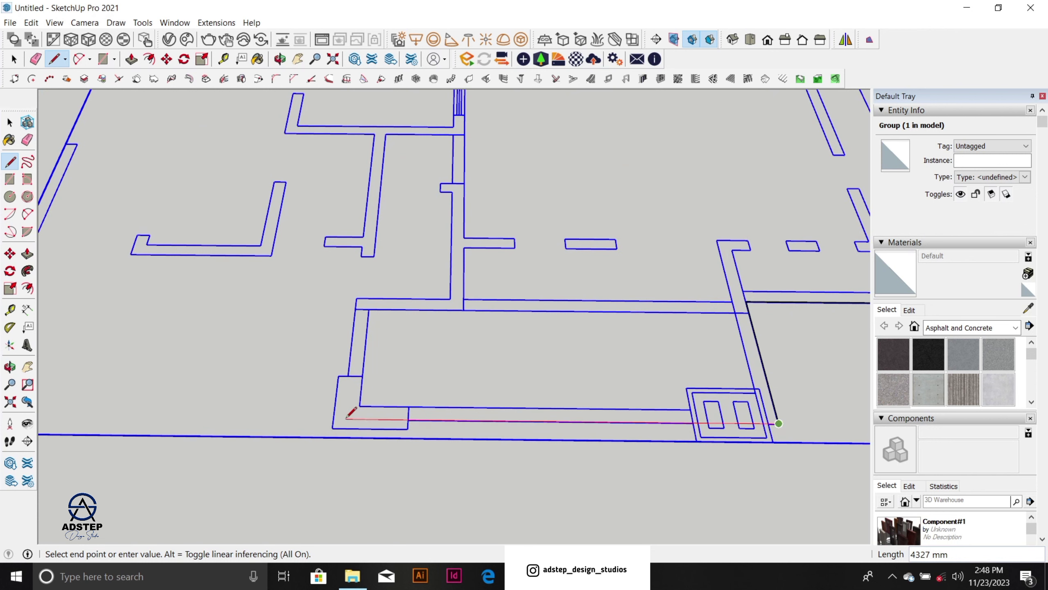
click(346, 418)
scroll(346, 416, up, 2)
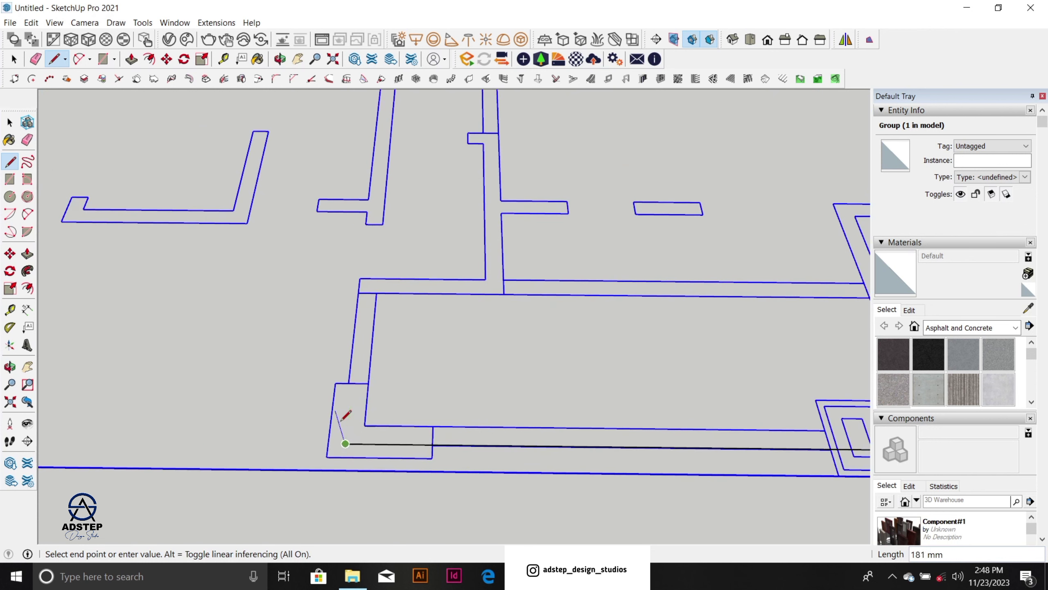
scroll(342, 419, up, 2)
key(Escape)
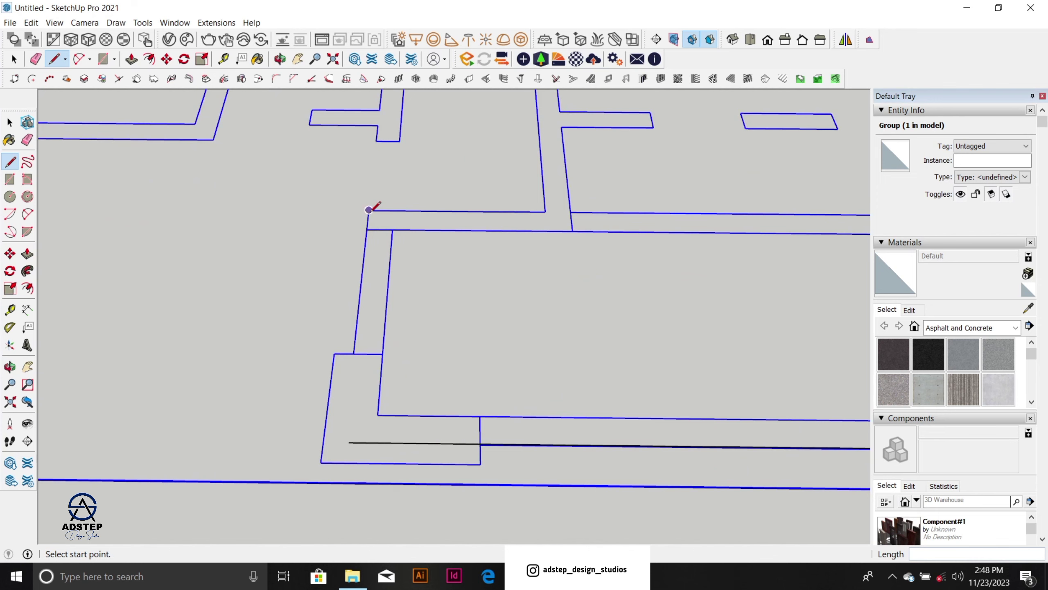
Step: Draw a line along the porch's side from its rear corner into the pillar, crossing the porch's front line
click(369, 210)
click(344, 449)
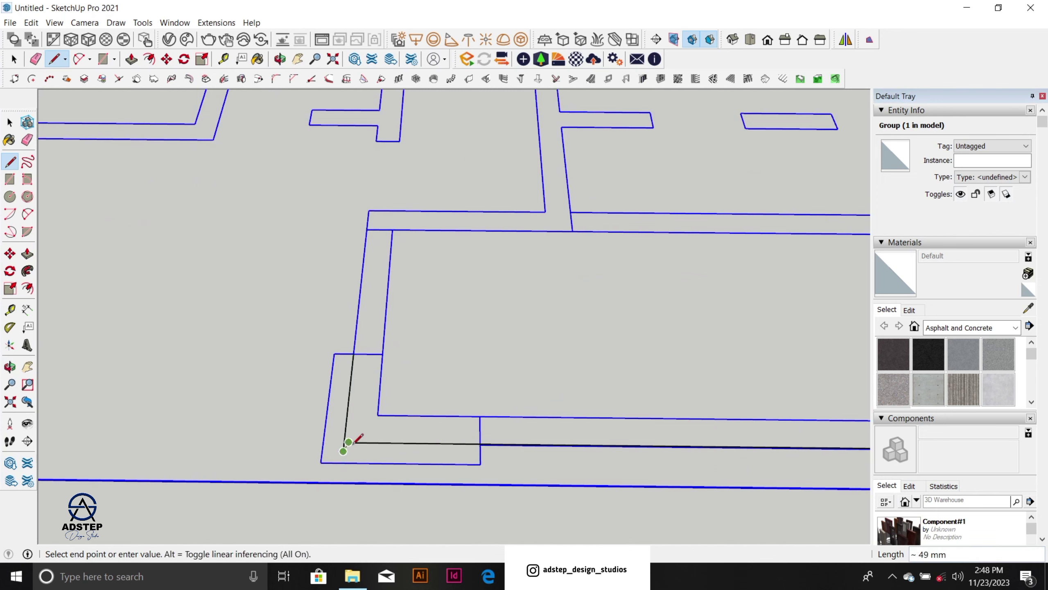
key(Escape)
scroll(401, 408, down, 3)
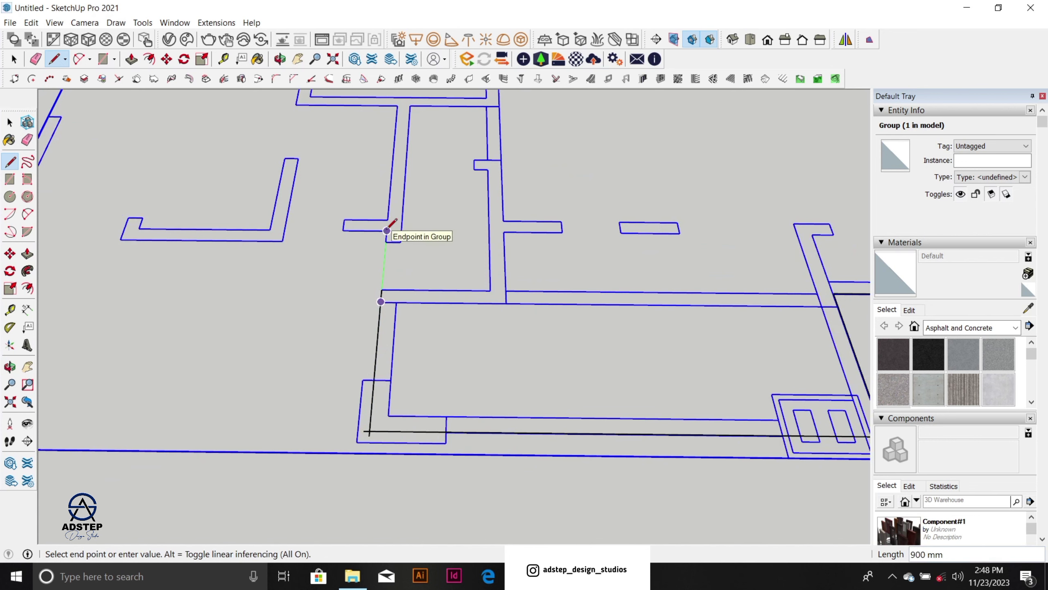
Step: Trace the outline 900 mm from the porch's rear corner to the house wall, then across the opening and along the front wall to its end
click(387, 231)
click(285, 230)
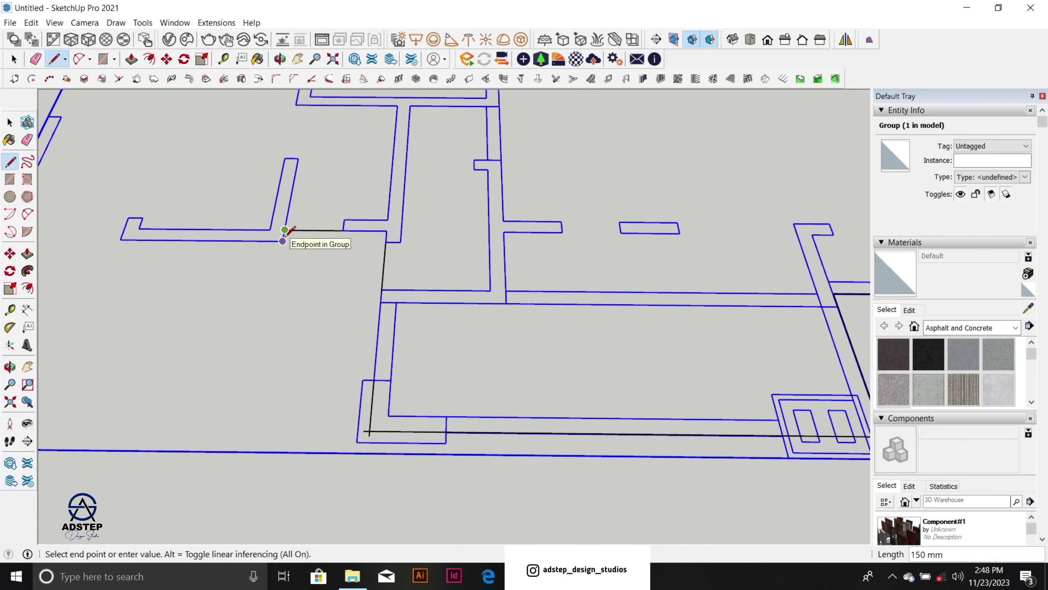
scroll(284, 230, down, 5)
scroll(253, 241, up, 4)
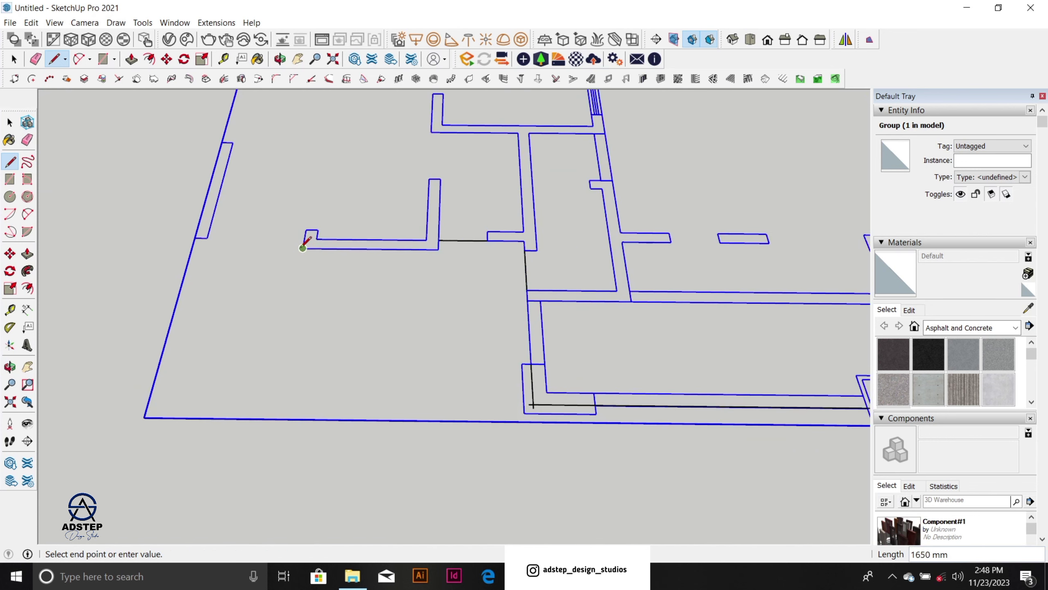
scroll(303, 247, up, 2)
click(303, 247)
click(306, 235)
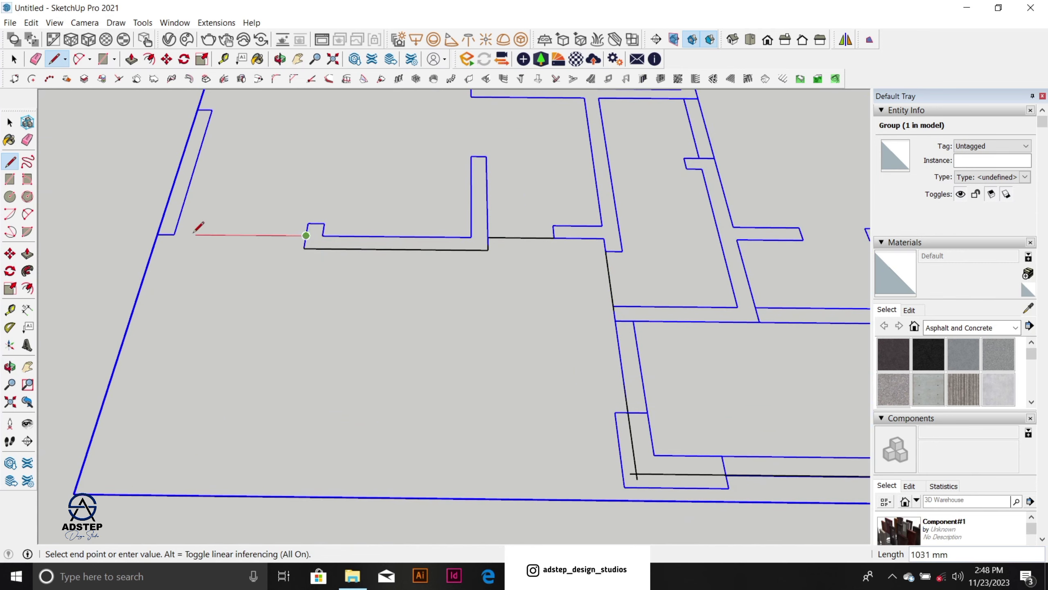
Step: Continue the outline to the side wall, 9600 mm along it to the rear wall, and around to the projecting rear room's outer corner
scroll(363, 428, down, 8)
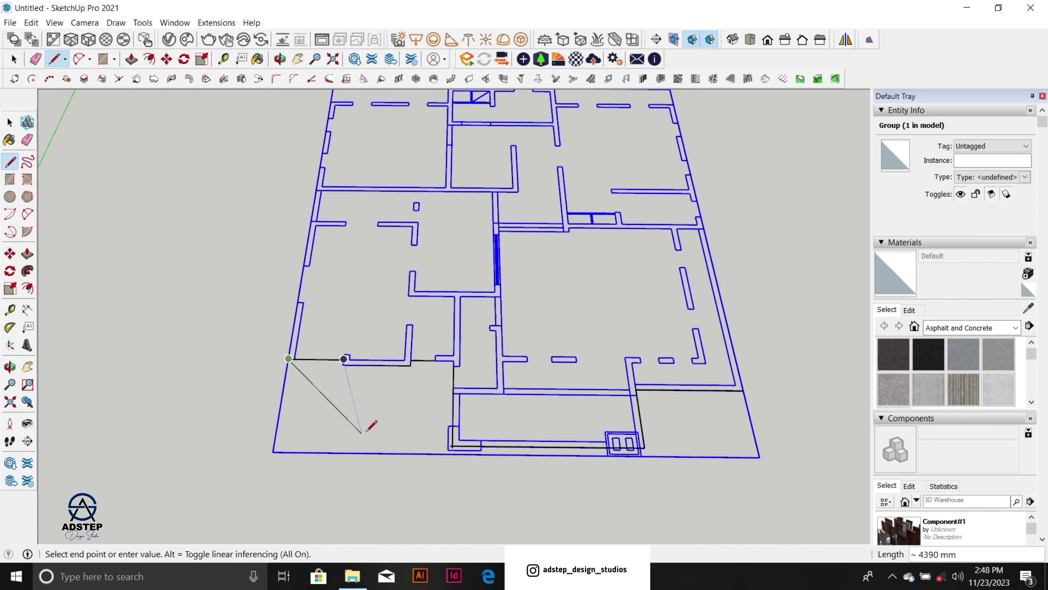
scroll(332, 177, up, 3)
scroll(332, 178, up, 2)
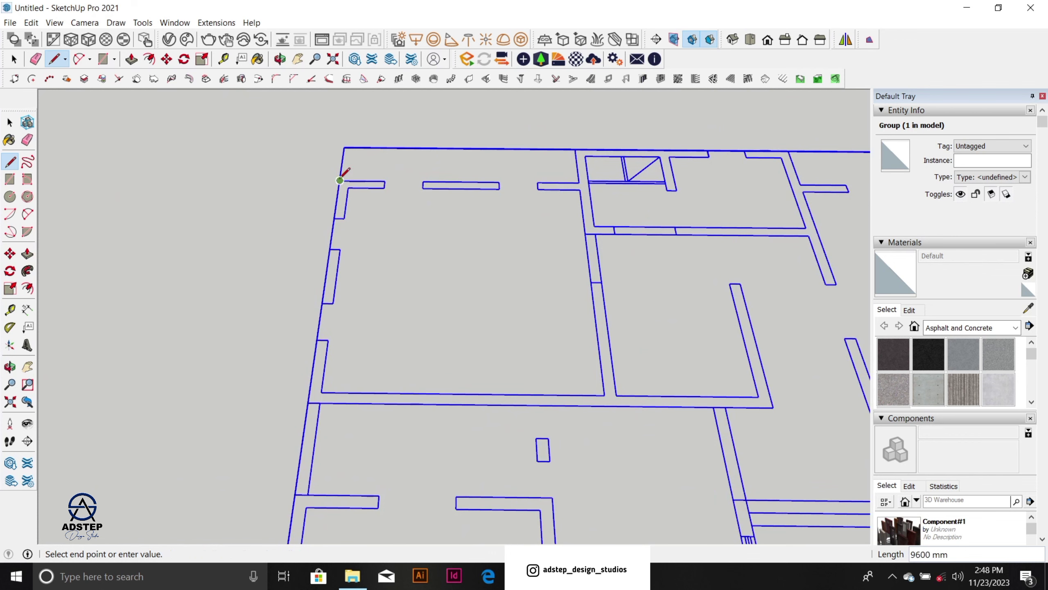
click(339, 180)
click(578, 182)
scroll(575, 144, up, 4)
click(570, 151)
click(571, 151)
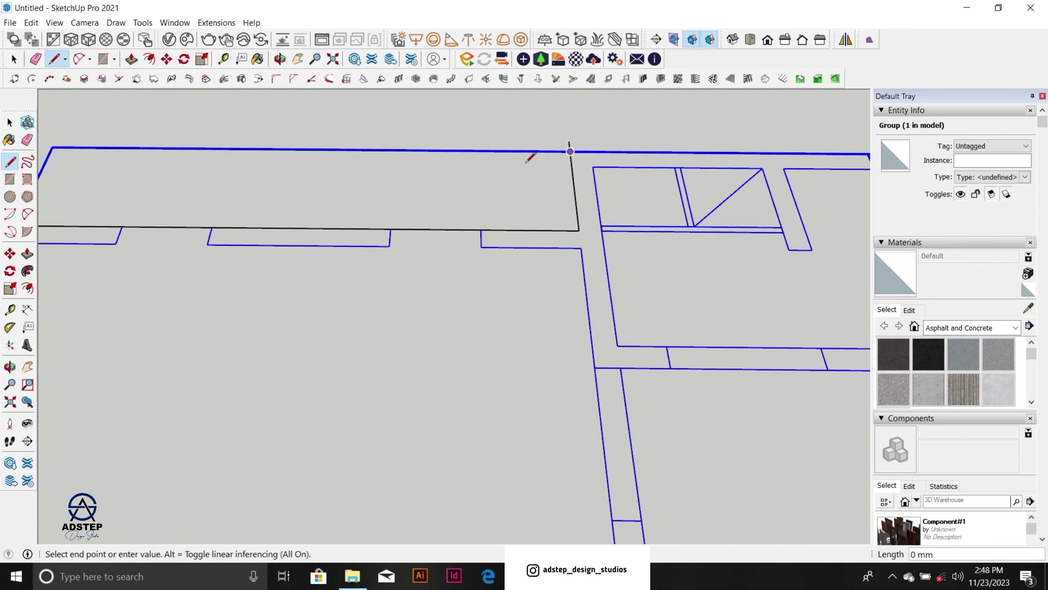
Step: Trace the outline 3450 mm across the projecting rear room, back to the rear wall and along it to the house's side corner
scroll(252, 218, down, 5)
scroll(466, 210, up, 3)
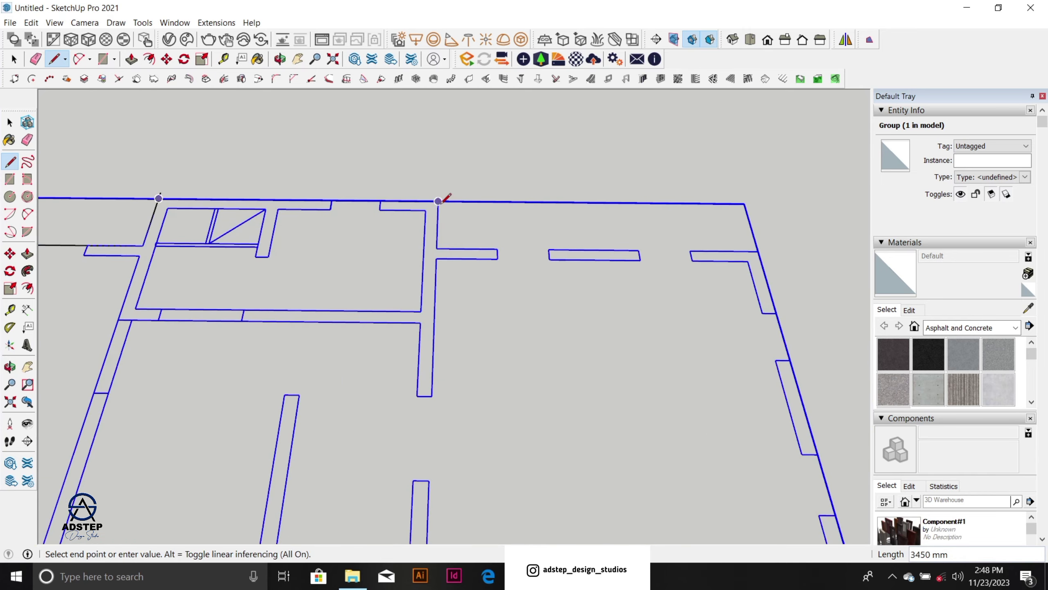
click(438, 201)
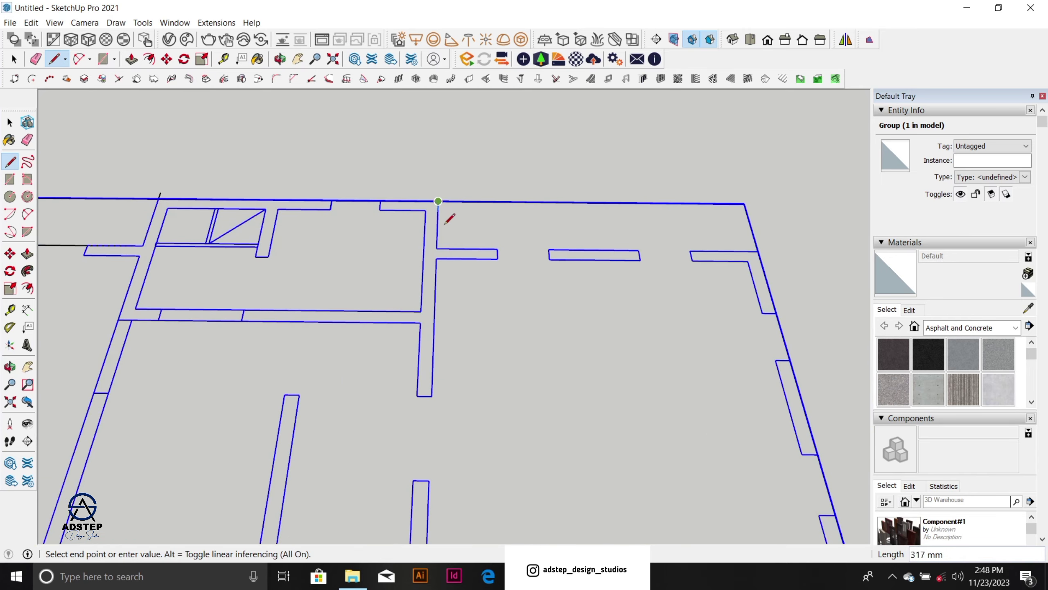
click(752, 247)
Step: Continue the outline along the side wall to its step, 750 mm inward, and along the recessed wall to its front corner
scroll(508, 140, down, 6)
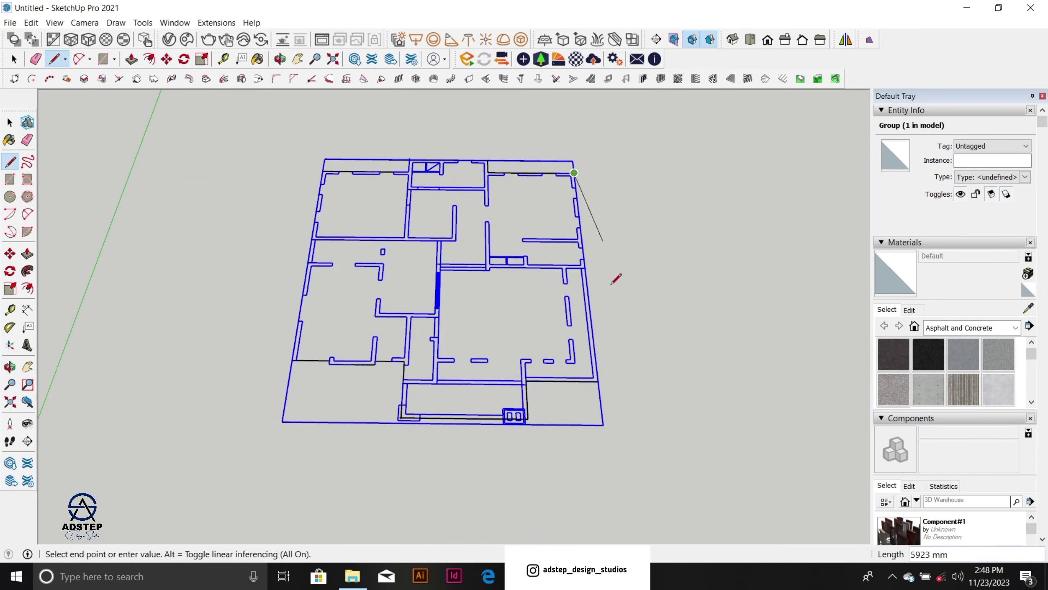
scroll(611, 284, up, 6)
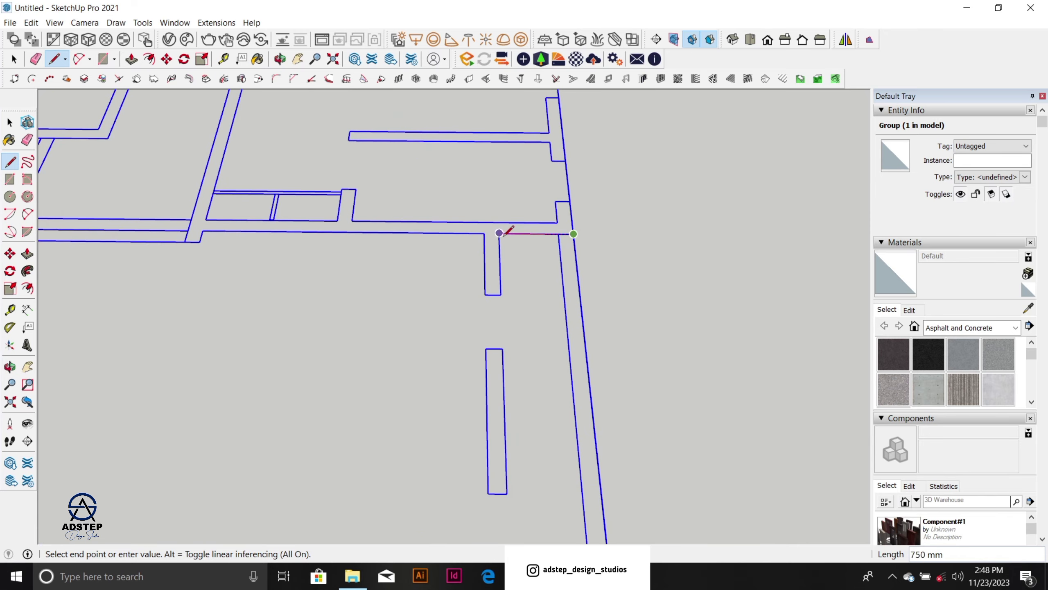
scroll(524, 182, down, 5)
scroll(515, 330, up, 6)
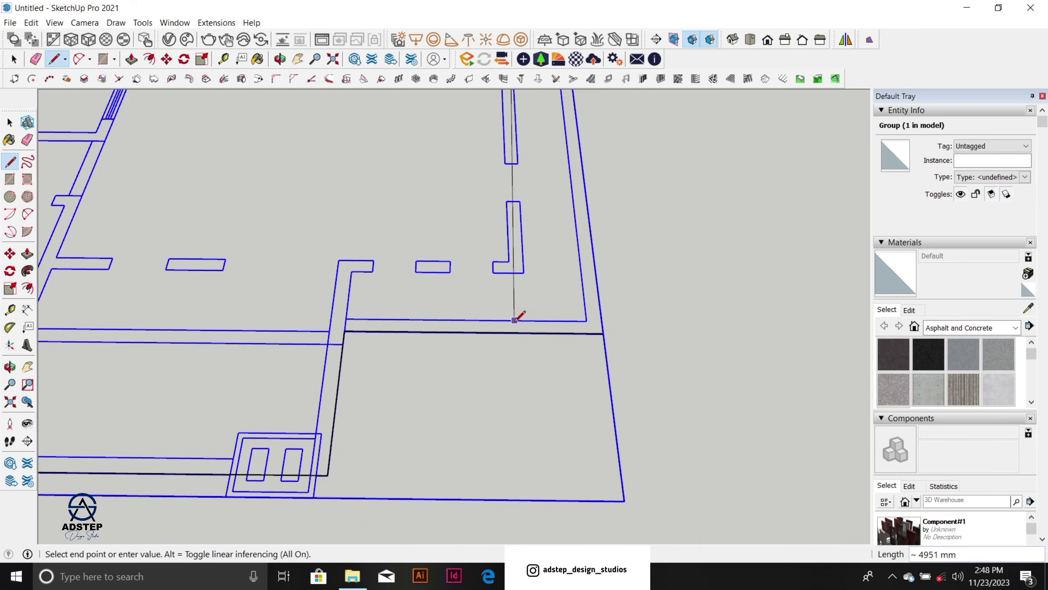
click(524, 273)
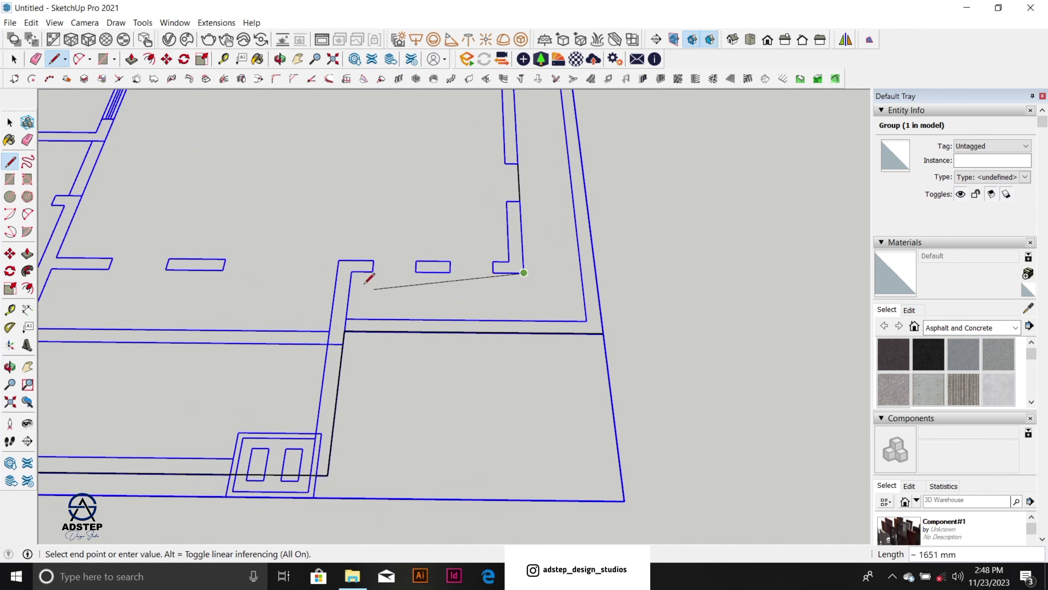
Step: Trace the front wall to the inner corner and out toward the porch, completing the outline along the porch's side and front edge
click(344, 331)
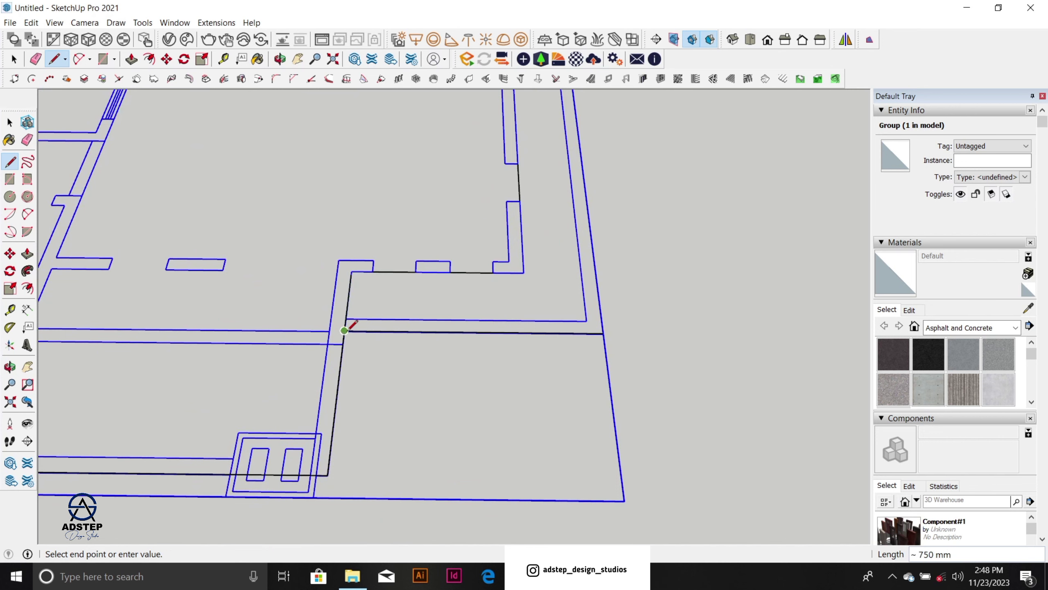
scroll(544, 326, down, 1)
click(383, 432)
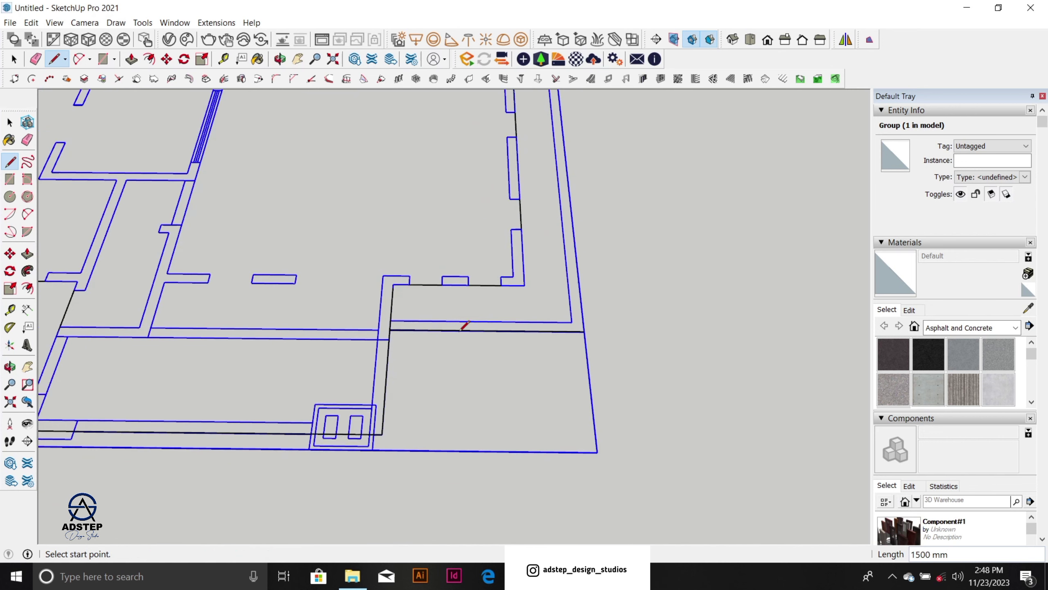
scroll(462, 326, down, 2)
scroll(303, 356, up, 2)
click(267, 357)
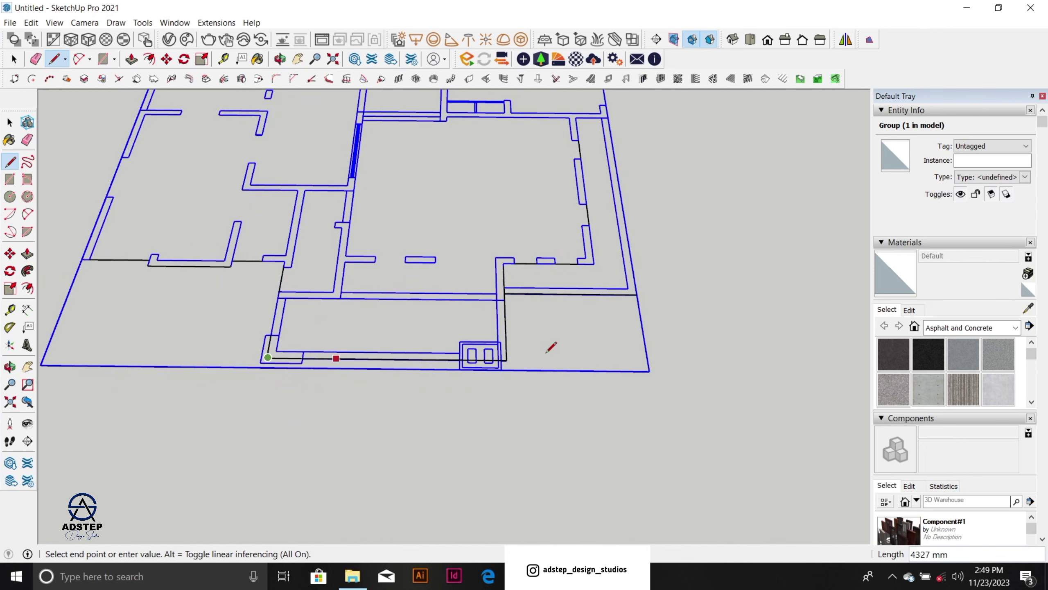
scroll(552, 346, down, 3)
Step: Move the floor plan group about 15.6 m sideways, away from the traced outline
key(space)
click(500, 322)
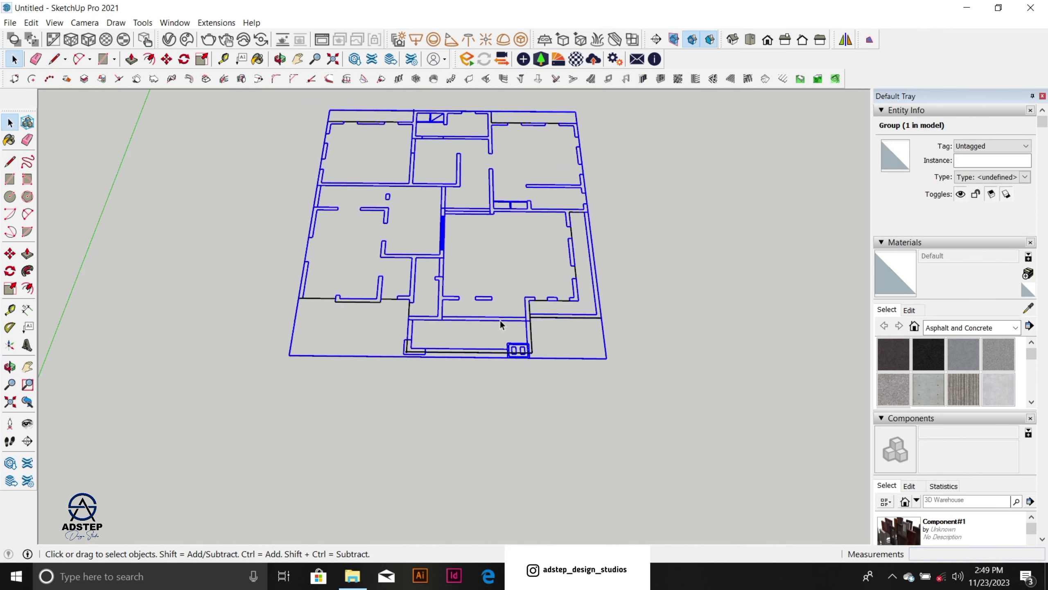
key(m)
scroll(499, 321, down, 2)
click(499, 321)
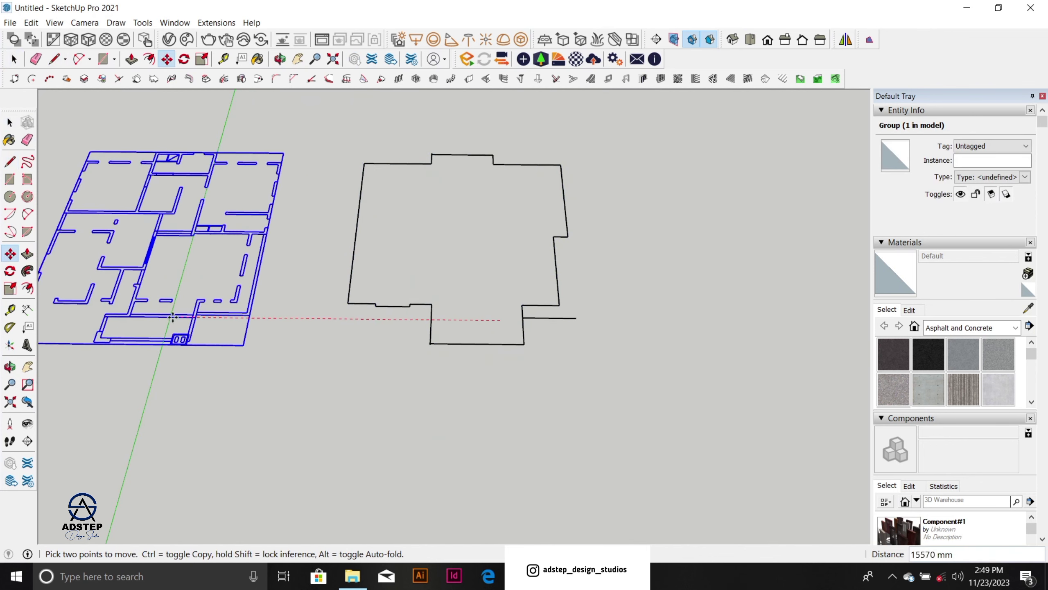
click(169, 314)
key(space)
scroll(468, 322, up, 2)
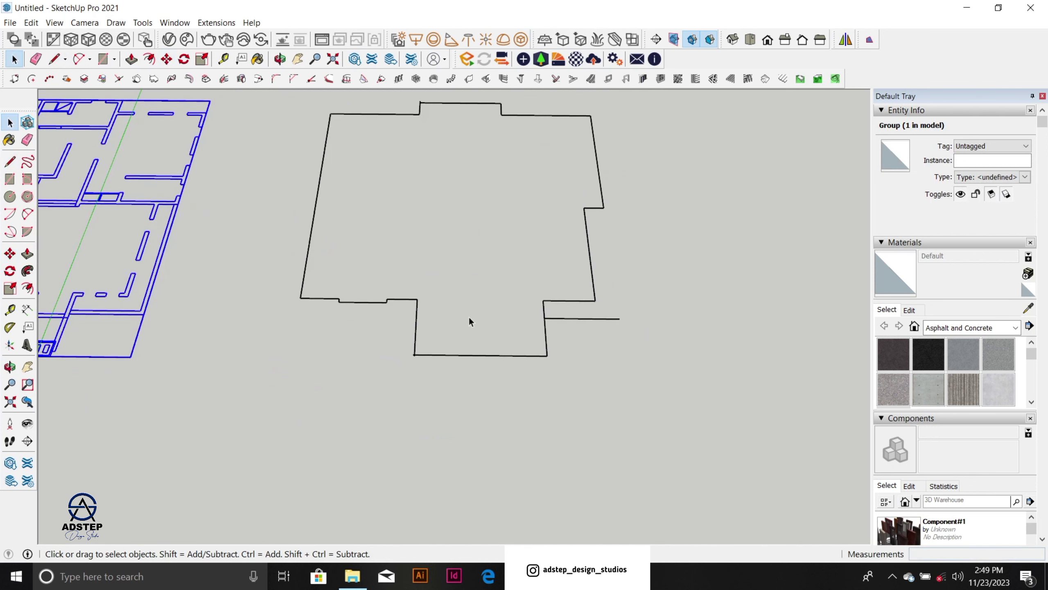
Step: Erase the stray line sticking out beside the porch of the traced outline
key(e)
click(603, 318)
key(space)
scroll(467, 297, down, 1)
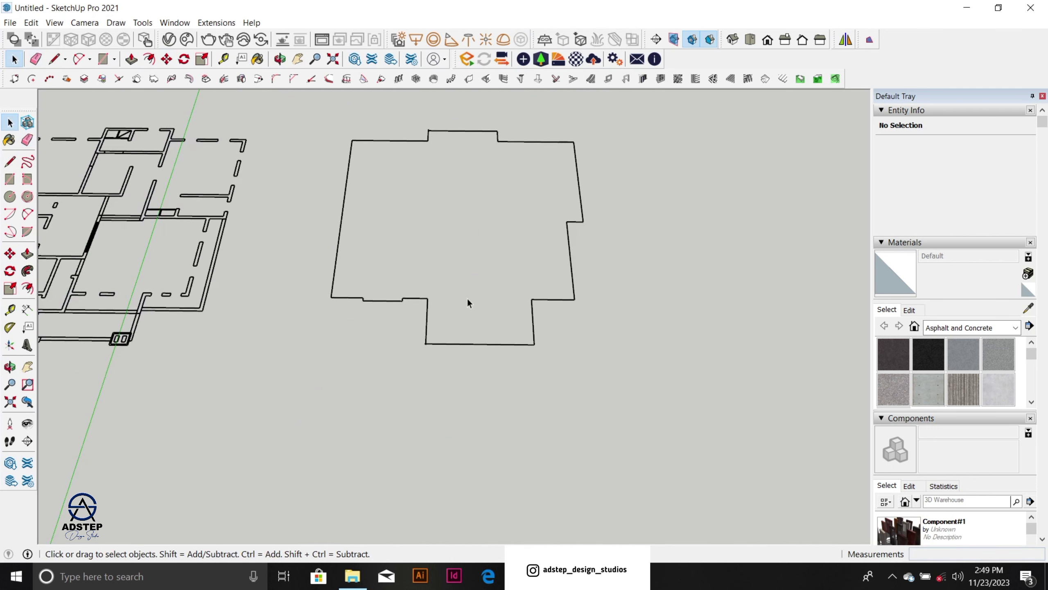
Step: Try to divide the outline with a line from the porch's front edge past the rear wall, and erase that line
key(l)
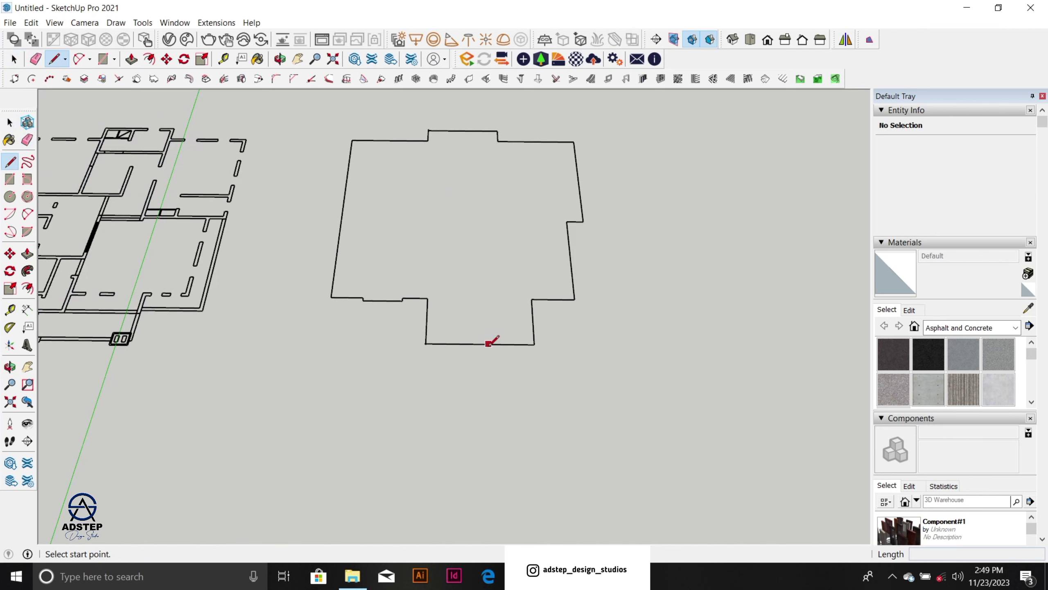
click(488, 344)
middle_drag(484, 131, 481, 262)
click(481, 262)
mouse_move(539, 338)
middle_down()
mouse_move(594, 361)
mouse_move(569, 328)
middle_up()
key(space)
key(e)
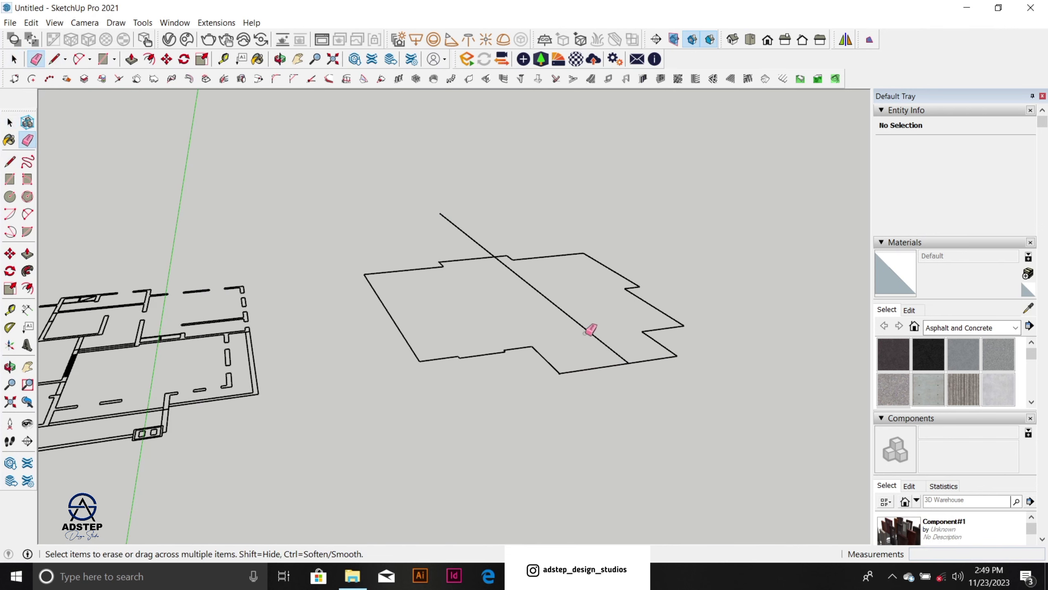
click(598, 337)
Step: Draw two 10200 mm lines across the outline, one between the side walls and one along the front wall, to form faces
key(l)
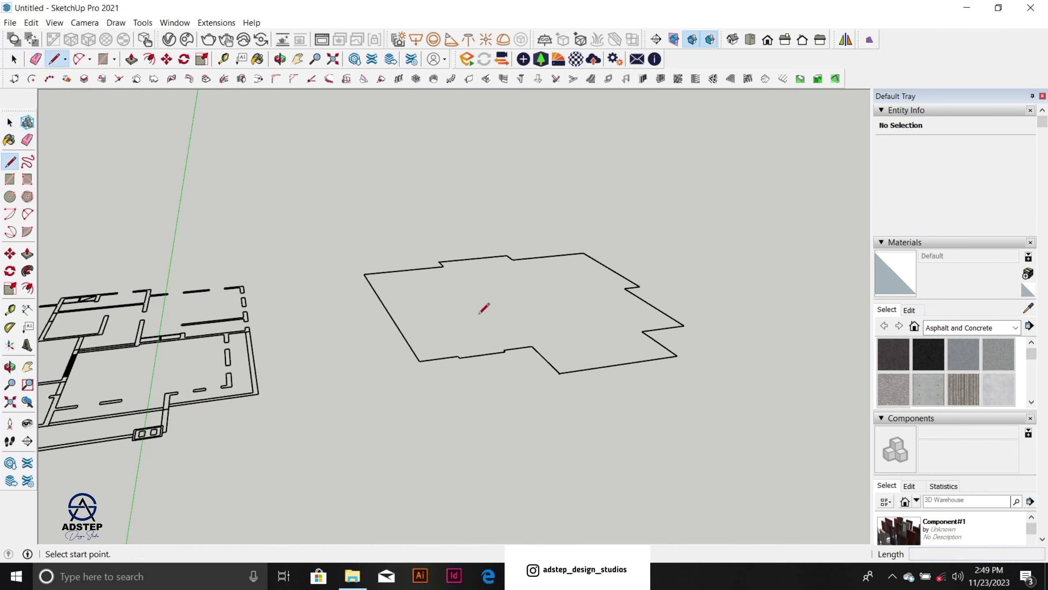
click(405, 337)
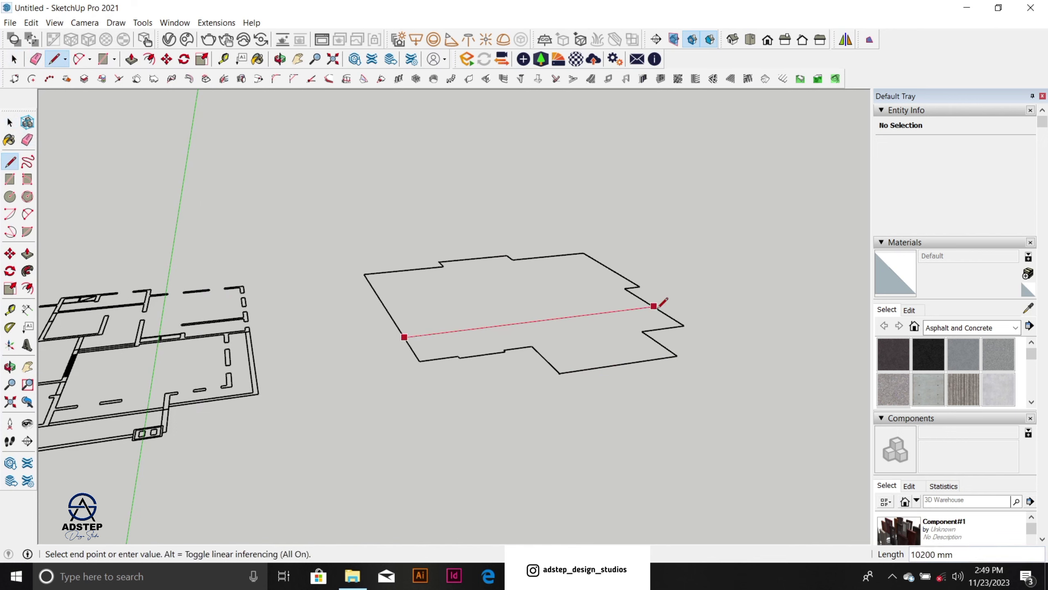
click(653, 305)
scroll(591, 344, up, 2)
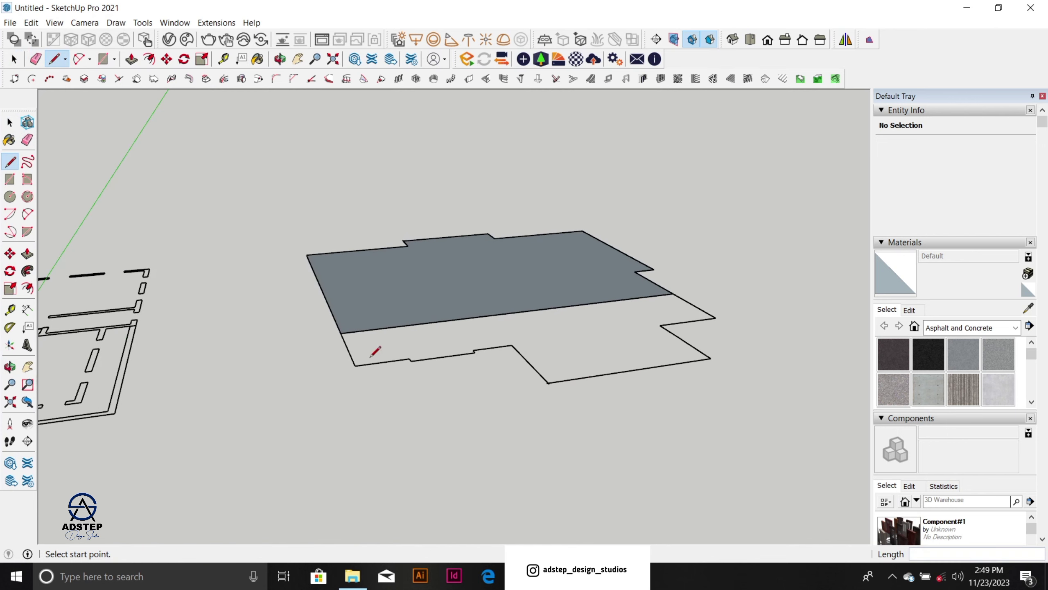
click(716, 317)
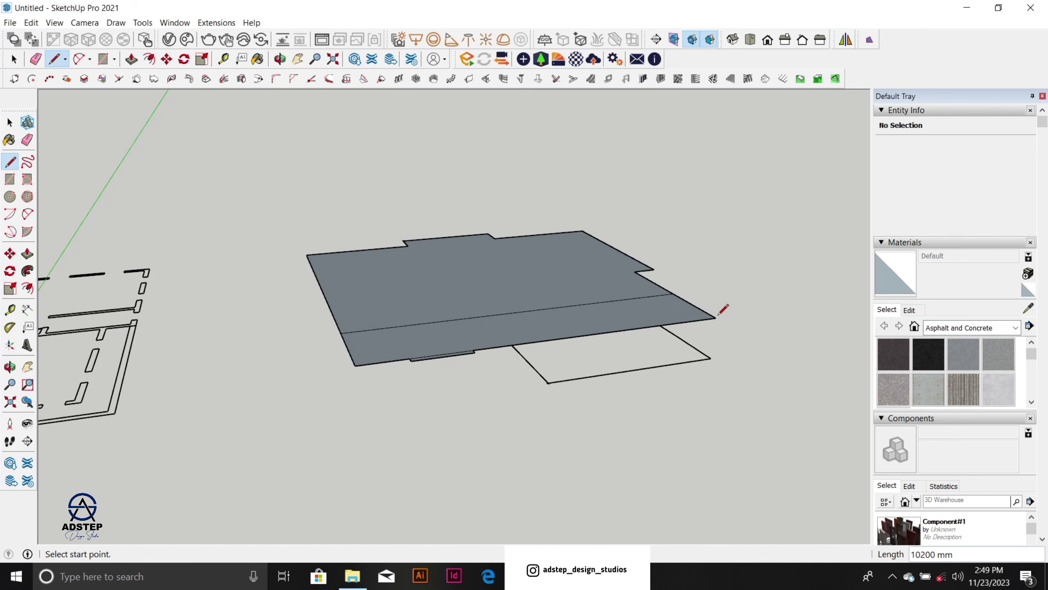
key(space)
scroll(650, 355, up, 2)
scroll(651, 359, up, 1)
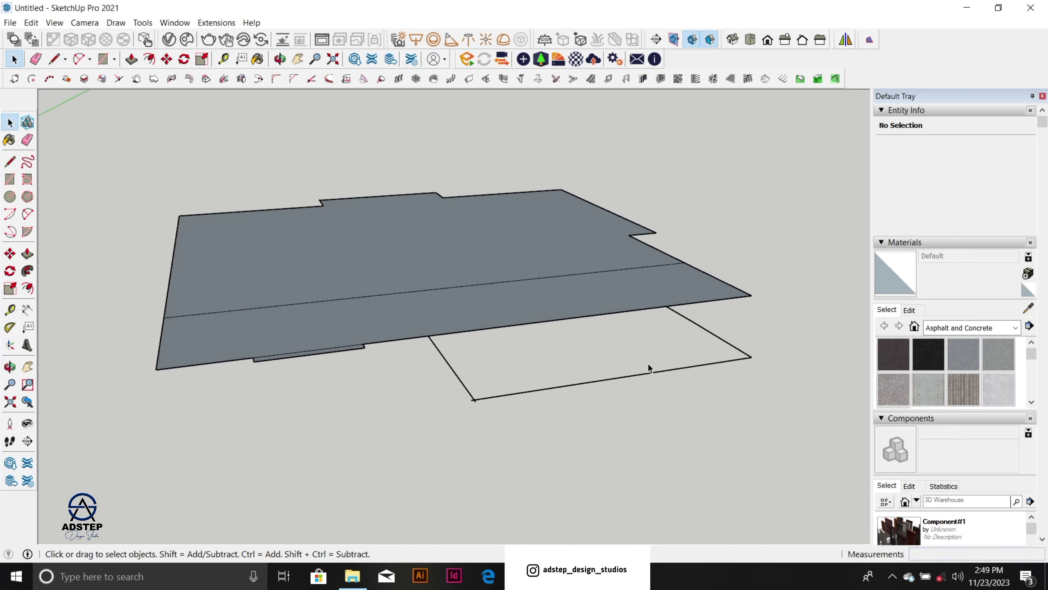
Step: Draw lines over the porch's side and front edges, extending both past their shared corner so that they cross
key(l)
click(428, 336)
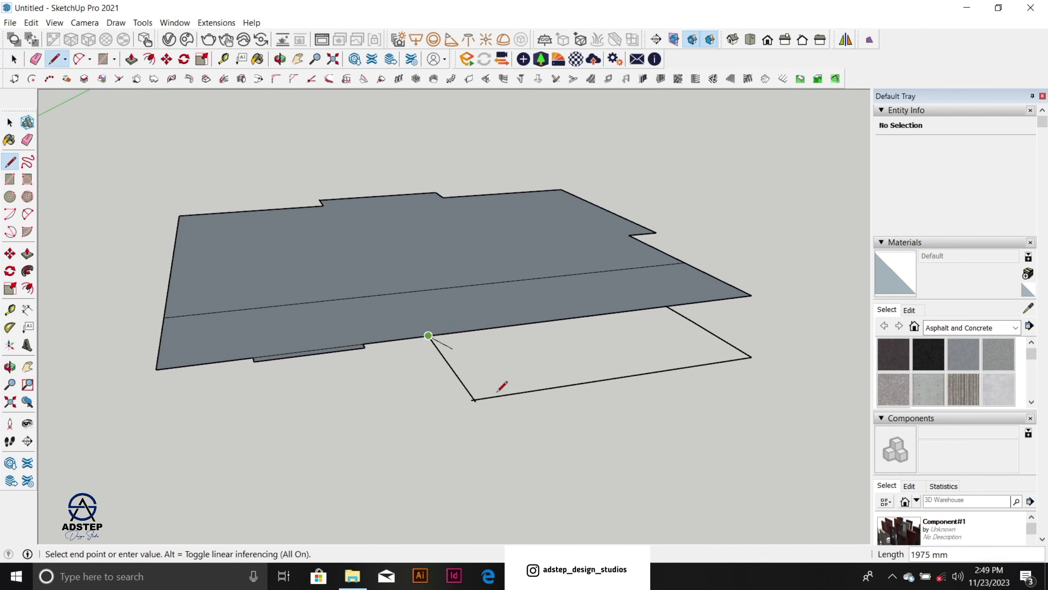
key(Escape)
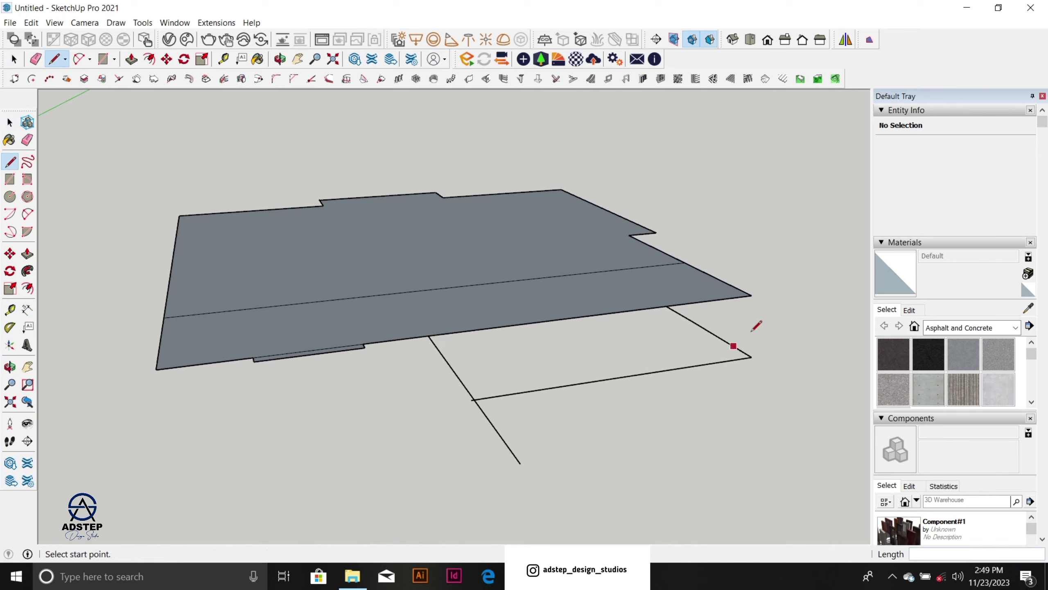
click(751, 356)
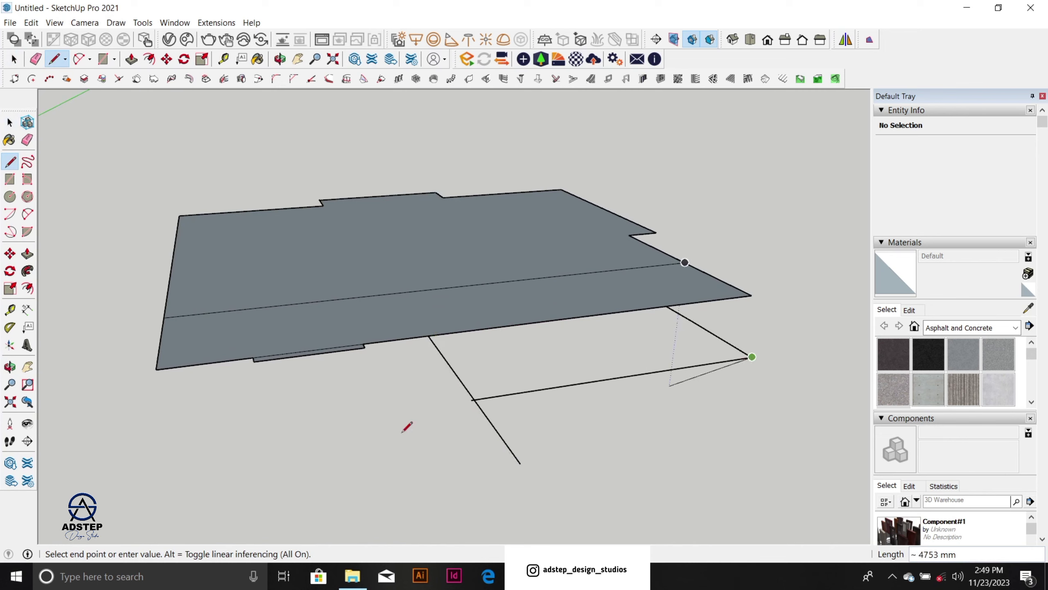
click(356, 417)
key(space)
Step: Draw a 4350 by about 2250 mm rectangle over the porch, from the crossing point to the opposite corner at the house wall
key(r)
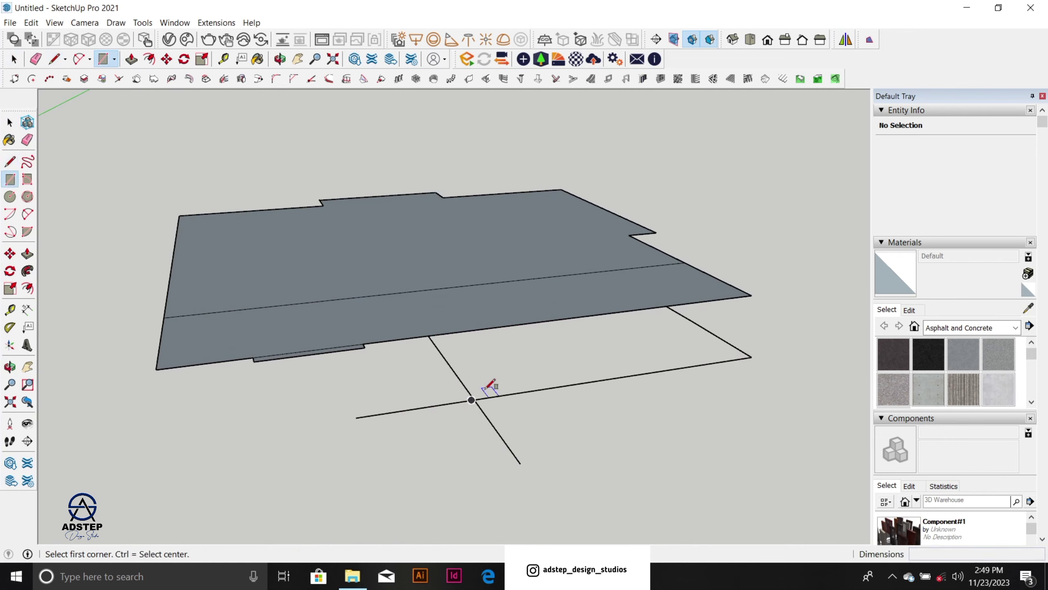
scroll(471, 400, up, 3)
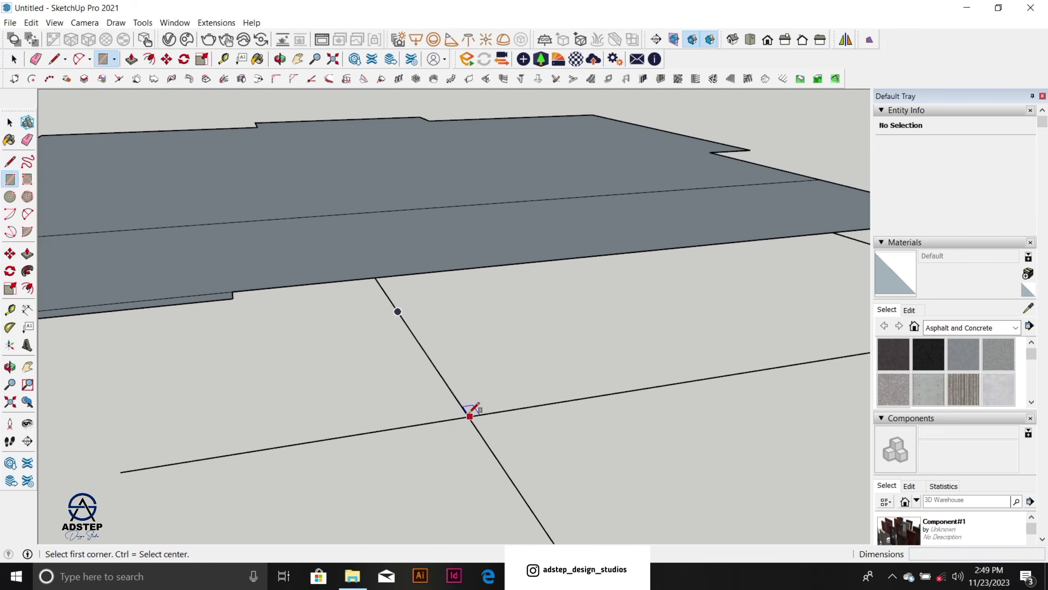
click(470, 415)
scroll(472, 412, down, 2)
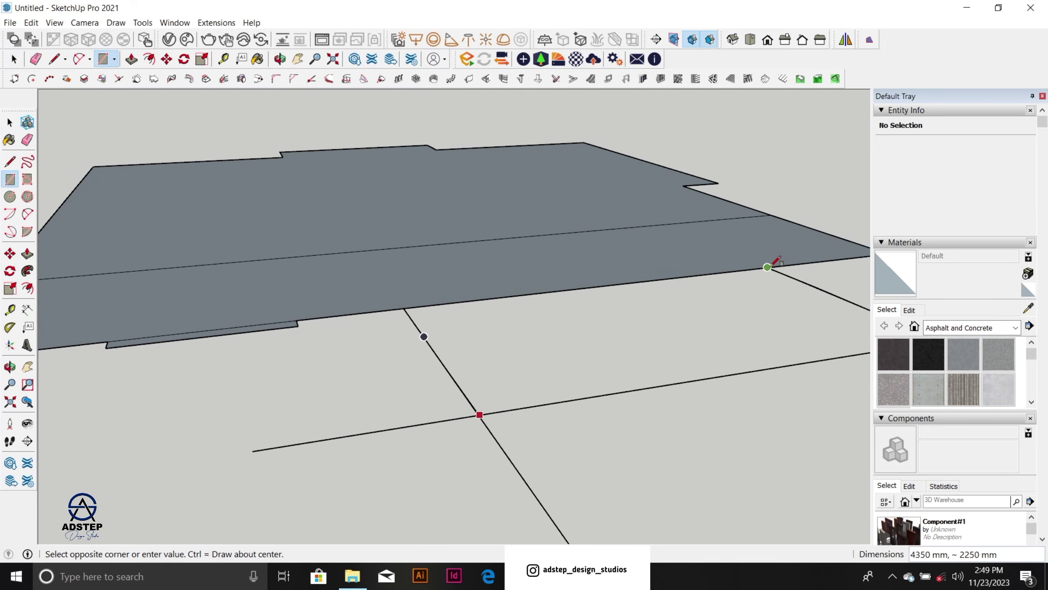
click(767, 267)
key(space)
Step: Erase the two line ends that overshoot the porch's front corner
scroll(534, 339, down, 5)
key(e)
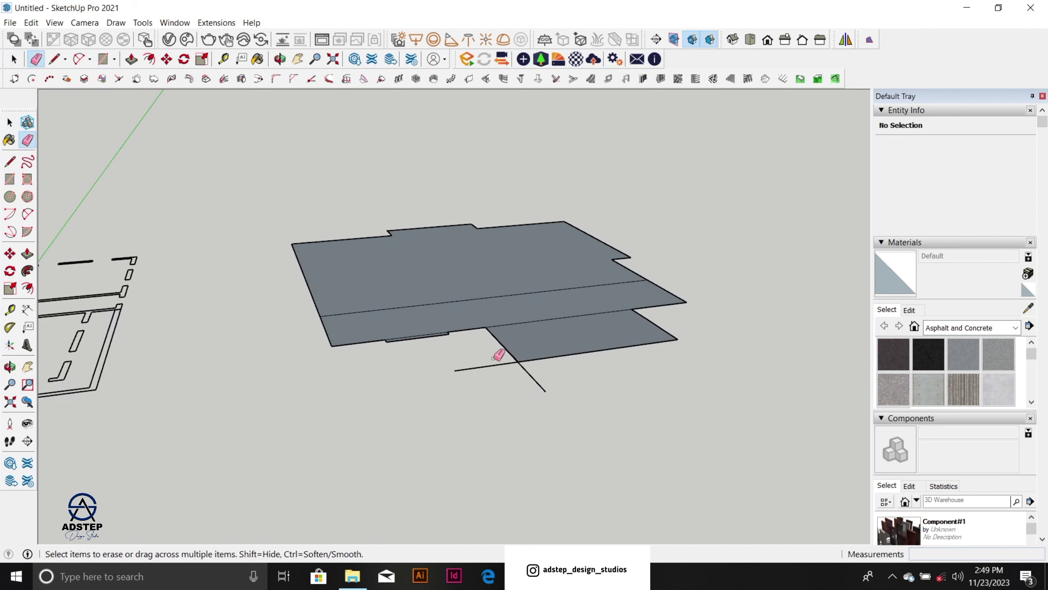
click(501, 364)
click(529, 372)
Step: Try erasing the line between porch and house and the line across the house face, and undo both erasures
click(553, 318)
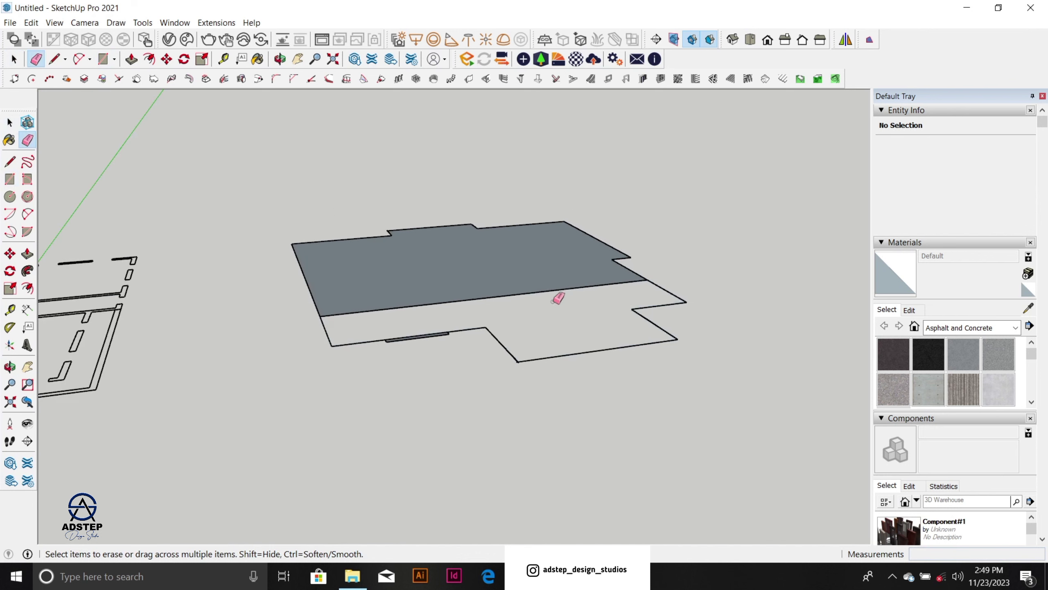
click(562, 289)
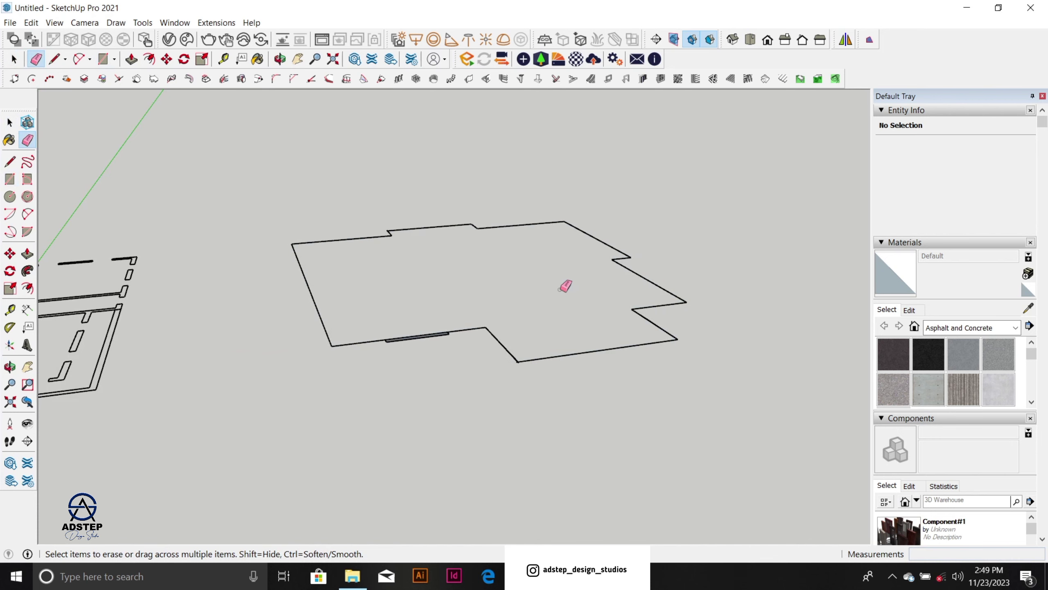
key(ctrl+z)
key(ctrl+z)
scroll(495, 304, up, 3)
scroll(494, 304, down, 2)
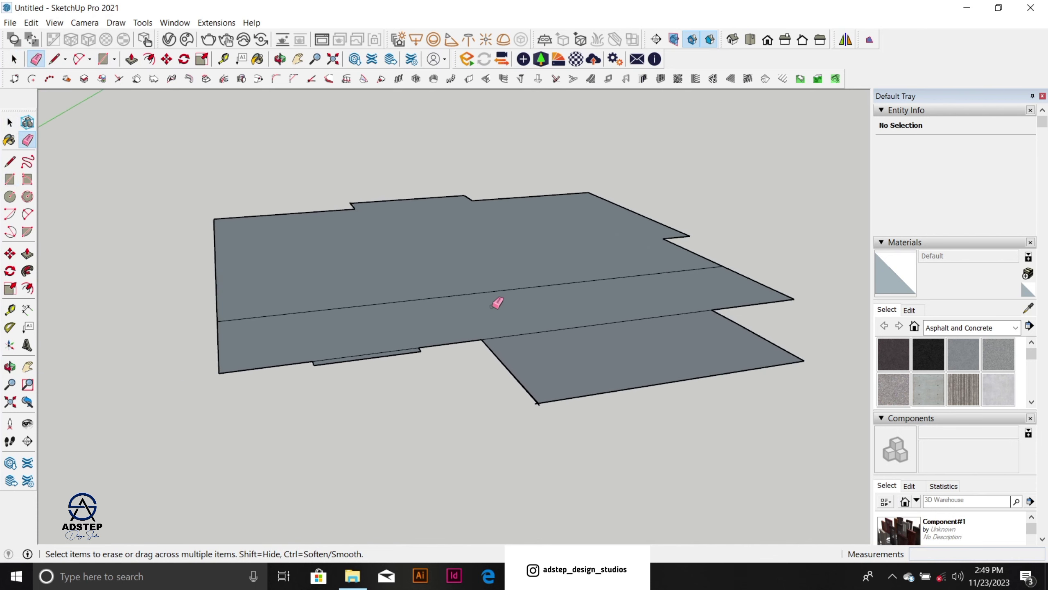
Step: Erase the dividing line across the main house face and the one at the porch, and undo only the porch line's erasure
scroll(497, 304, down, 2)
middle_drag(503, 300, 444, 283)
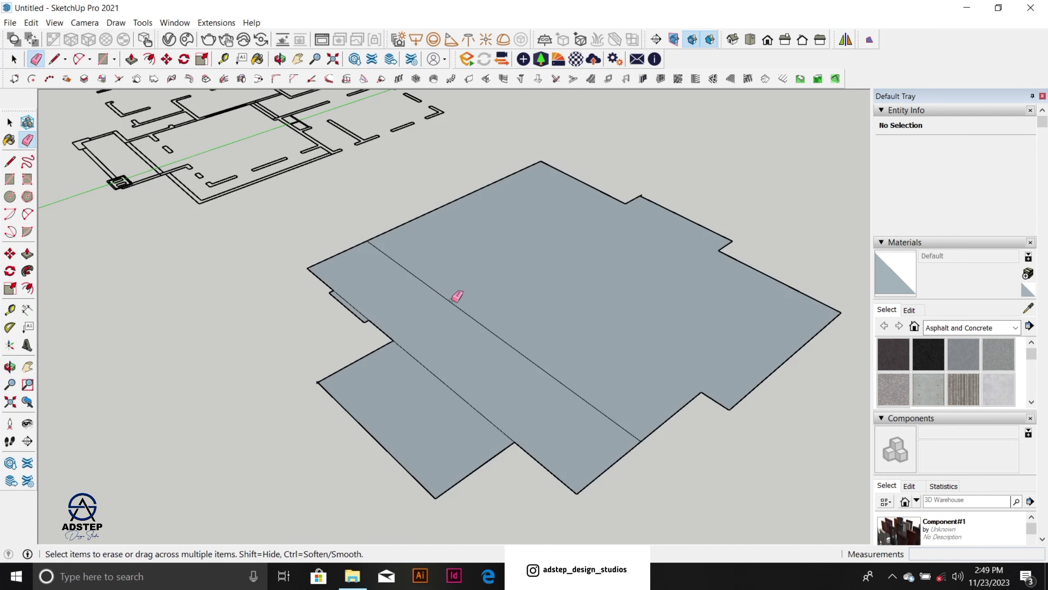
click(453, 303)
click(477, 411)
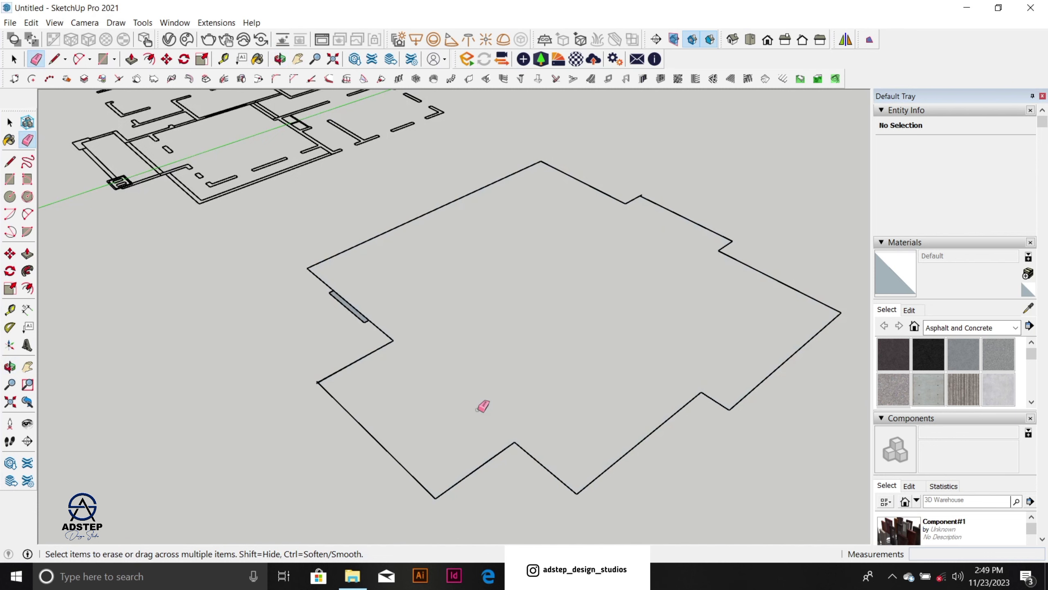
key(ctrl+z)
Step: Delete the 4350 mm edge separating the porch face from the main house face
key(space)
scroll(394, 359, up, 2)
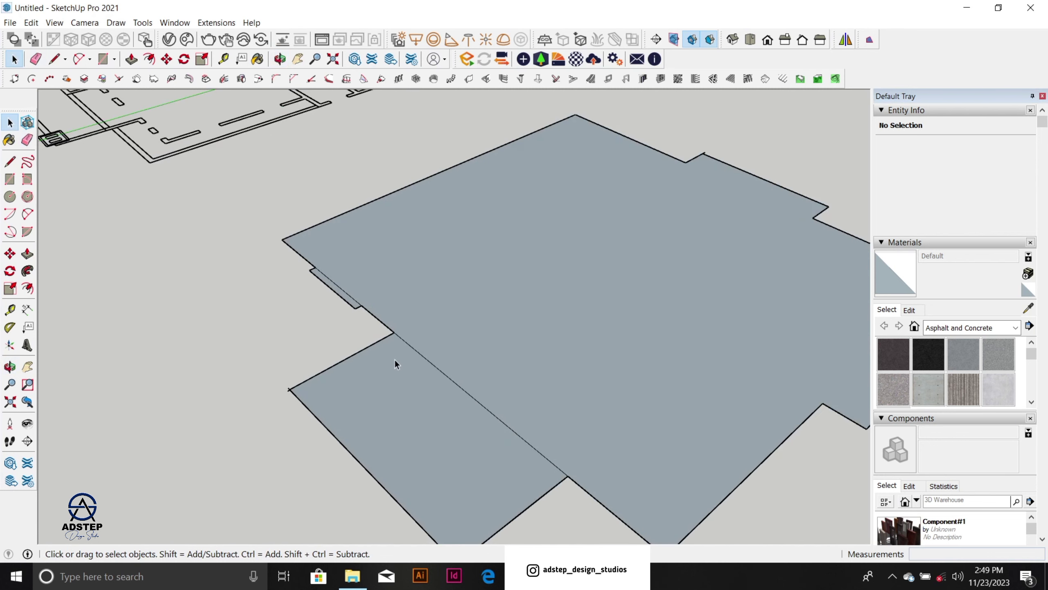
click(401, 359)
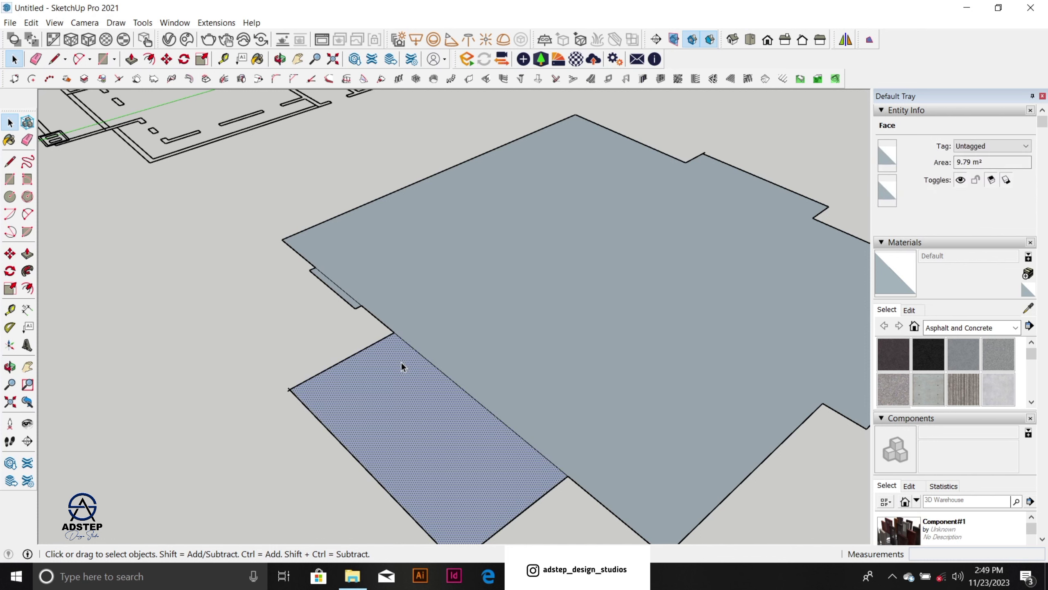
click(426, 356)
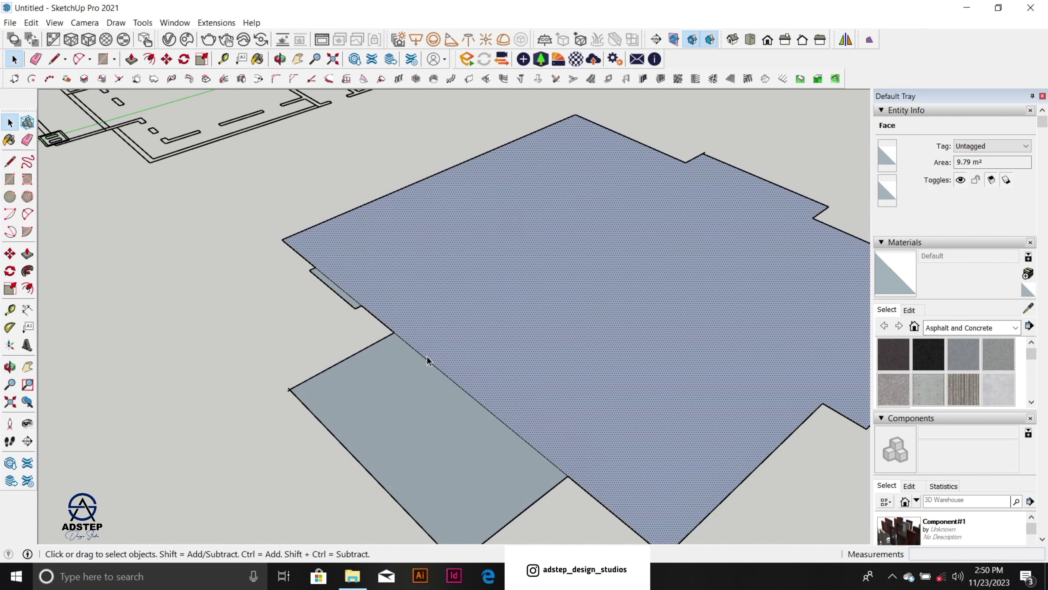
click(427, 362)
key(Delete)
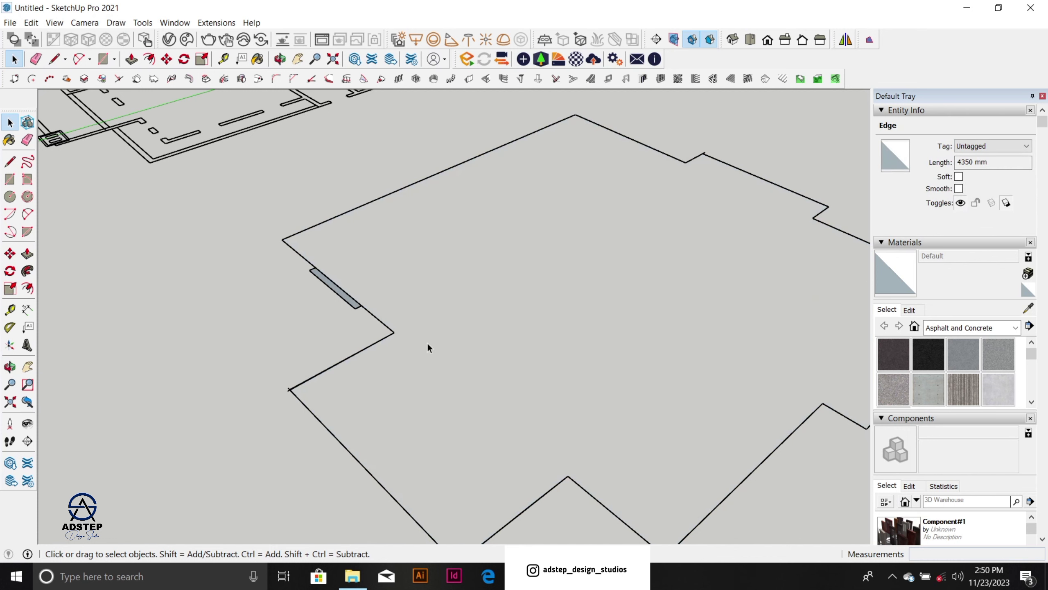
Step: Trace the rear wall of the room beside the green axis's far side, from its outer corner to the projecting bathroom, and up the projection's side
scroll(428, 342, down, 2)
scroll(486, 344, down, 3)
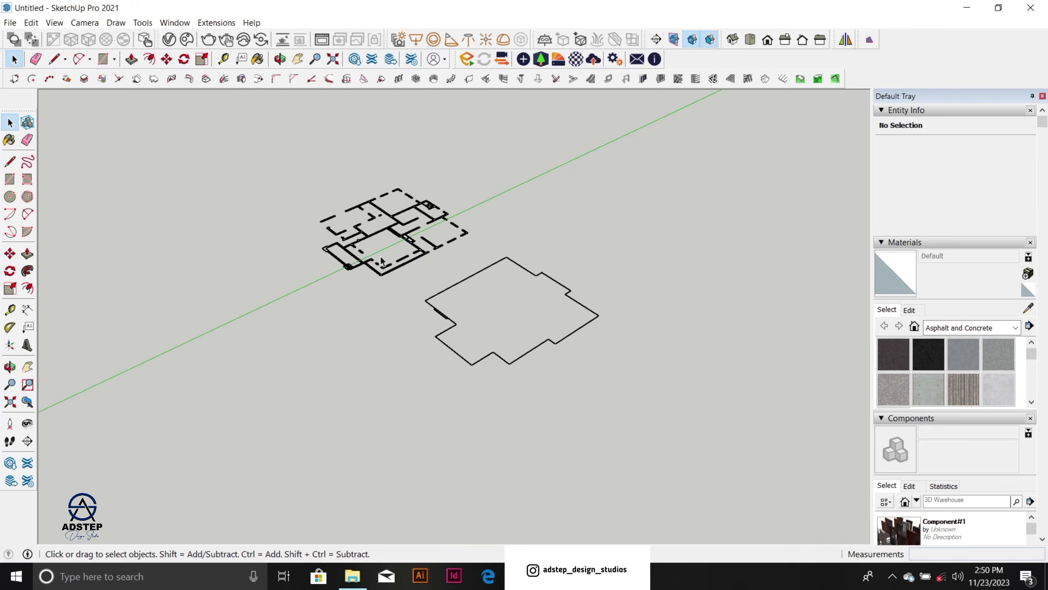
scroll(350, 295, up, 5)
middle_drag(350, 296, 547, 257)
scroll(172, 299, up, 4)
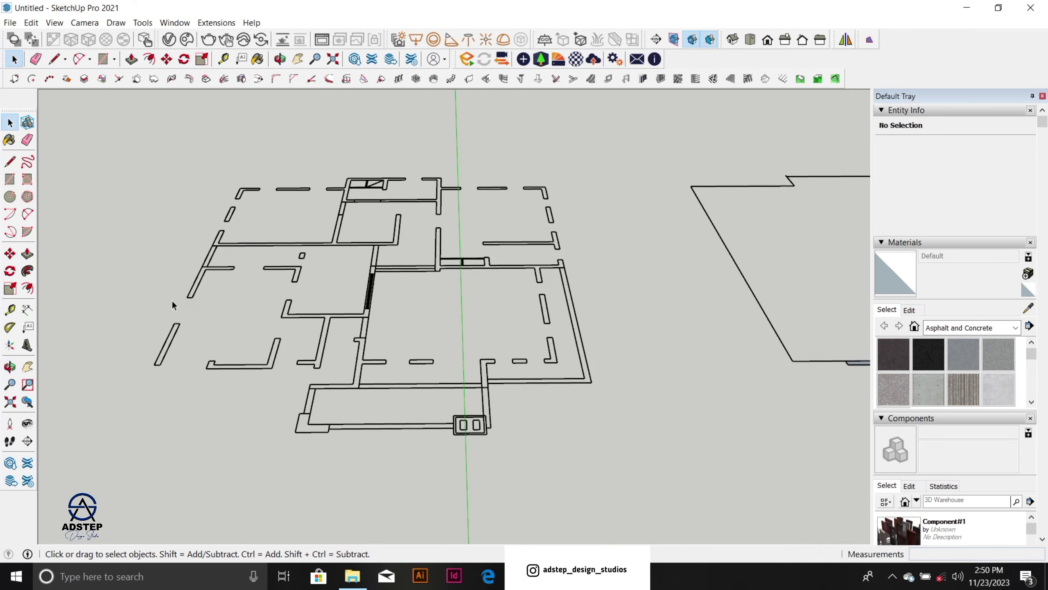
scroll(350, 408, down, 2)
scroll(331, 218, up, 4)
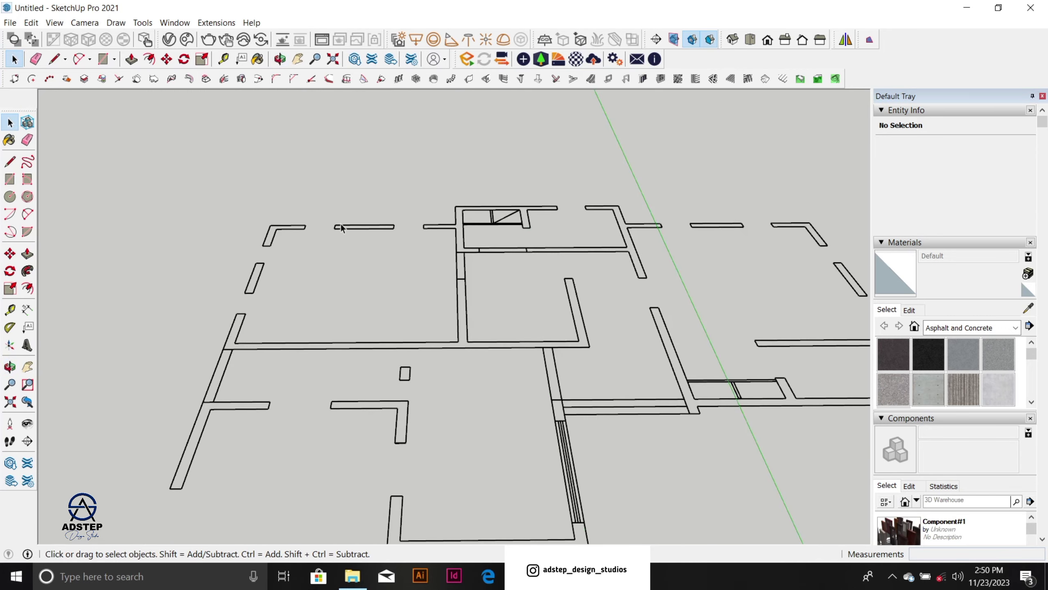
triple_click(342, 226)
key(l)
scroll(235, 208, up, 3)
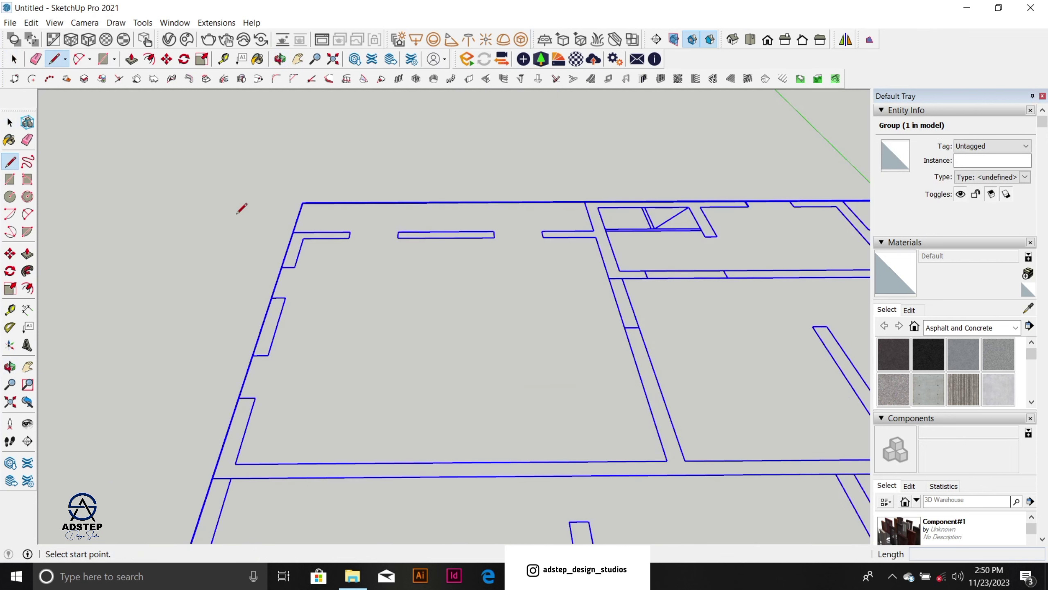
click(293, 232)
scroll(210, 262, down, 2)
scroll(467, 236, up, 5)
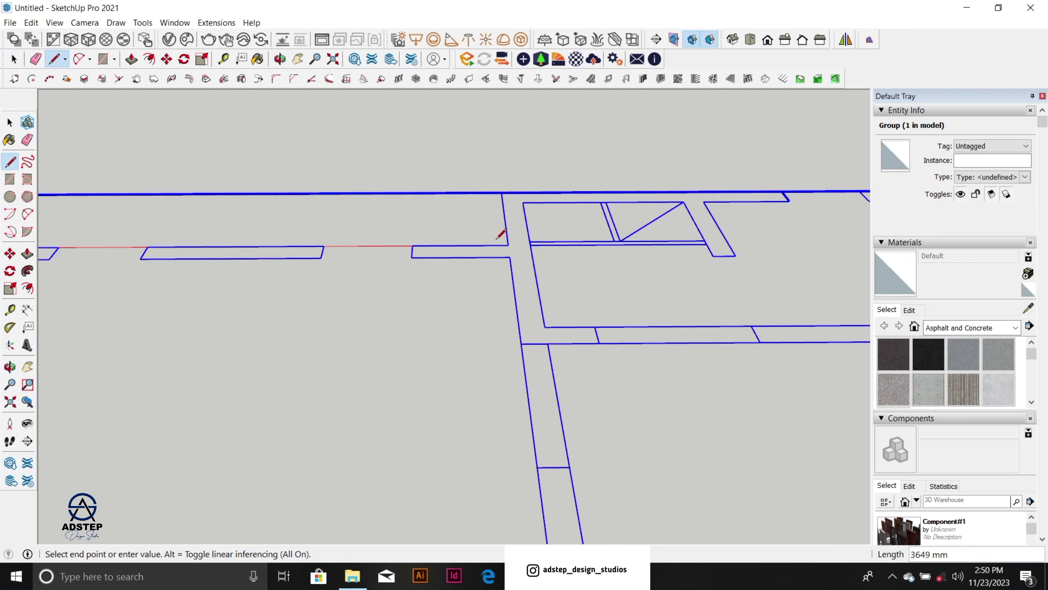
click(508, 245)
click(502, 193)
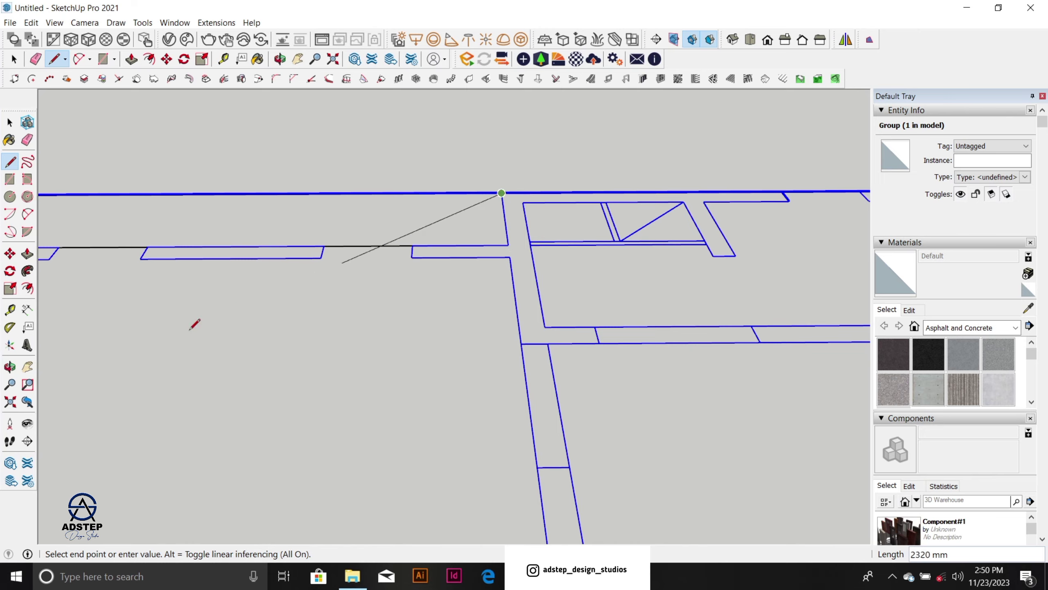
Step: Trace across the bathroom projection's rear wall, back along its side, and along the other rear room's wall to the outer corner
scroll(192, 322, down, 3)
scroll(636, 251, up, 2)
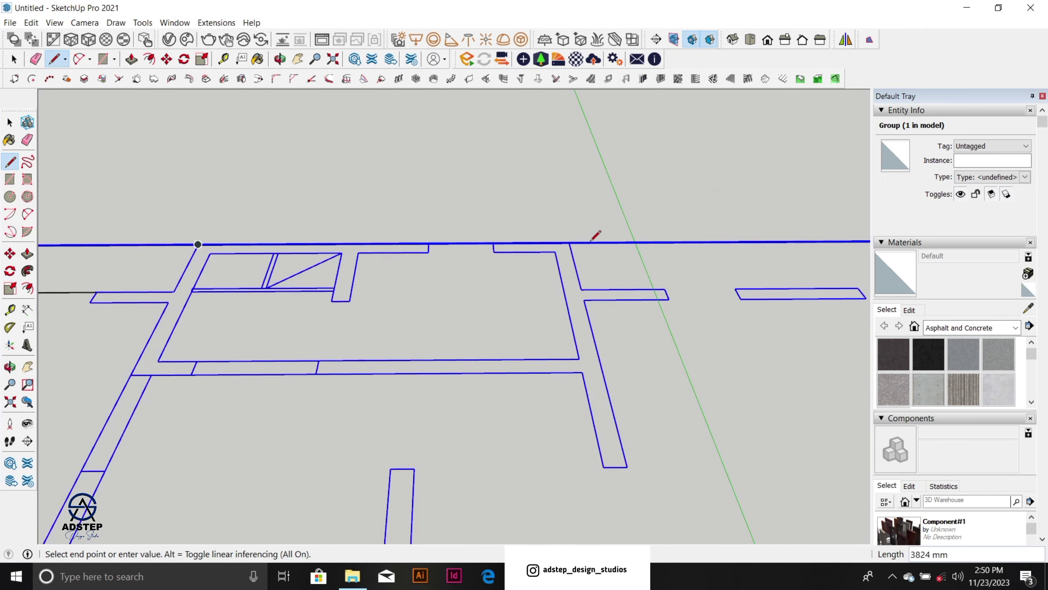
click(569, 242)
click(581, 289)
scroll(481, 253, down, 2)
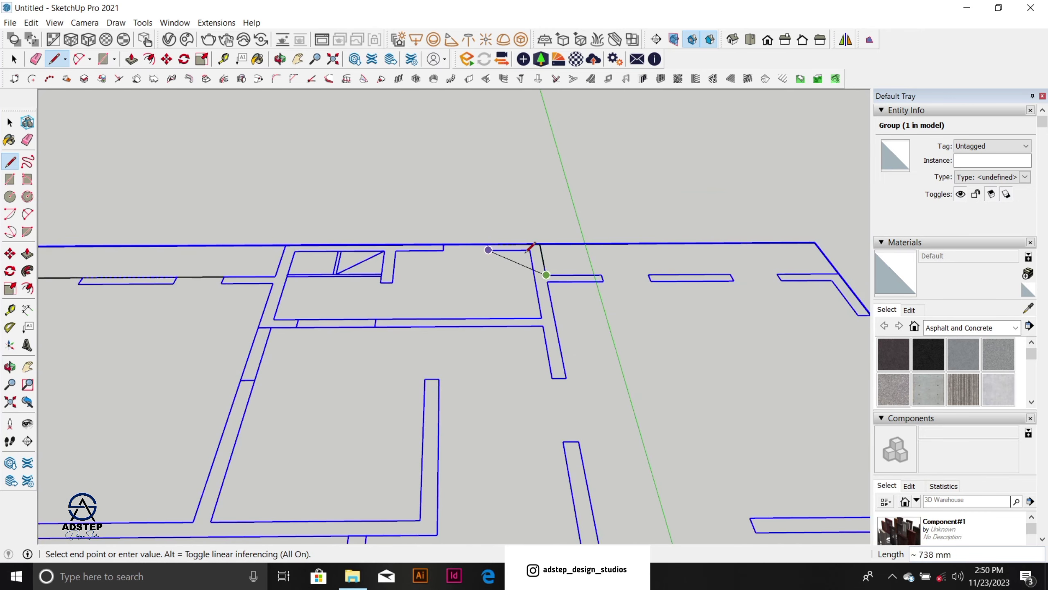
scroll(322, 287, down, 1)
scroll(722, 271, up, 2)
click(738, 280)
scroll(556, 198, down, 6)
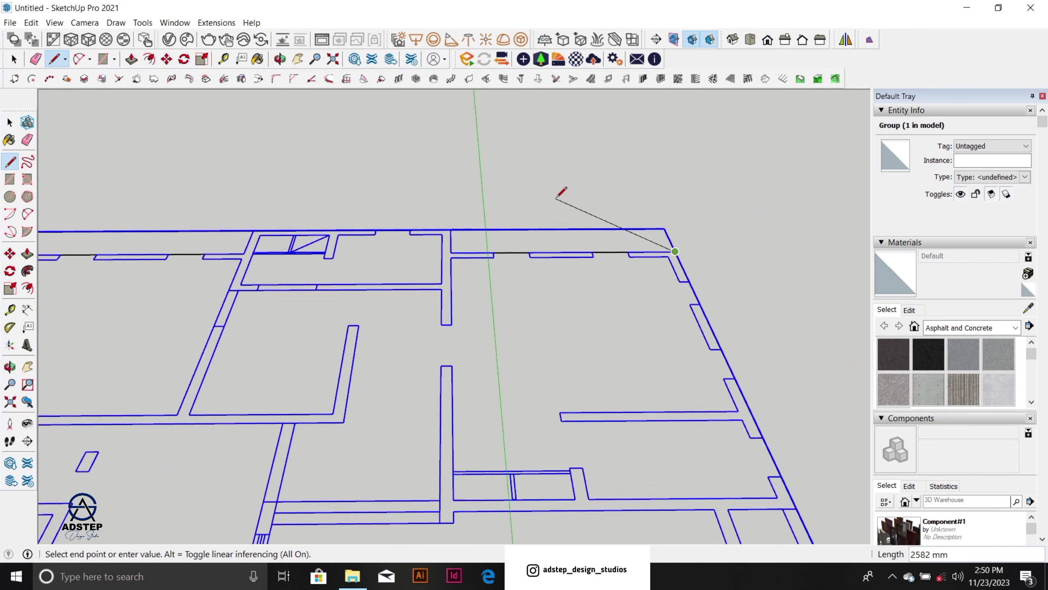
Step: Trace the side of the plan to the large front room, its 4350 mm outer side wall, and its front wall to the porch
scroll(556, 199, down, 2)
scroll(644, 376, up, 5)
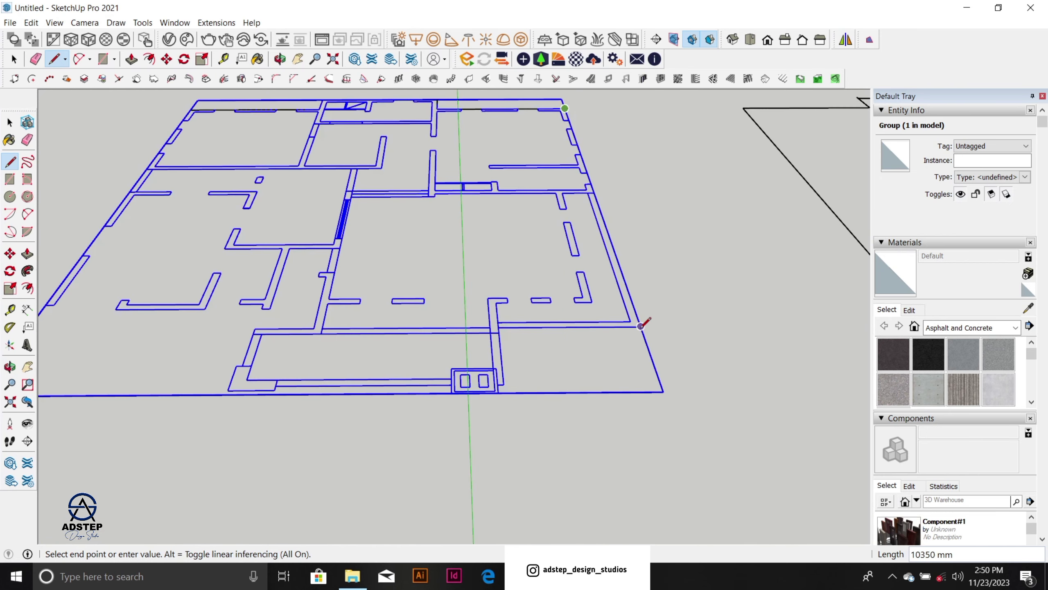
scroll(570, 326, up, 5)
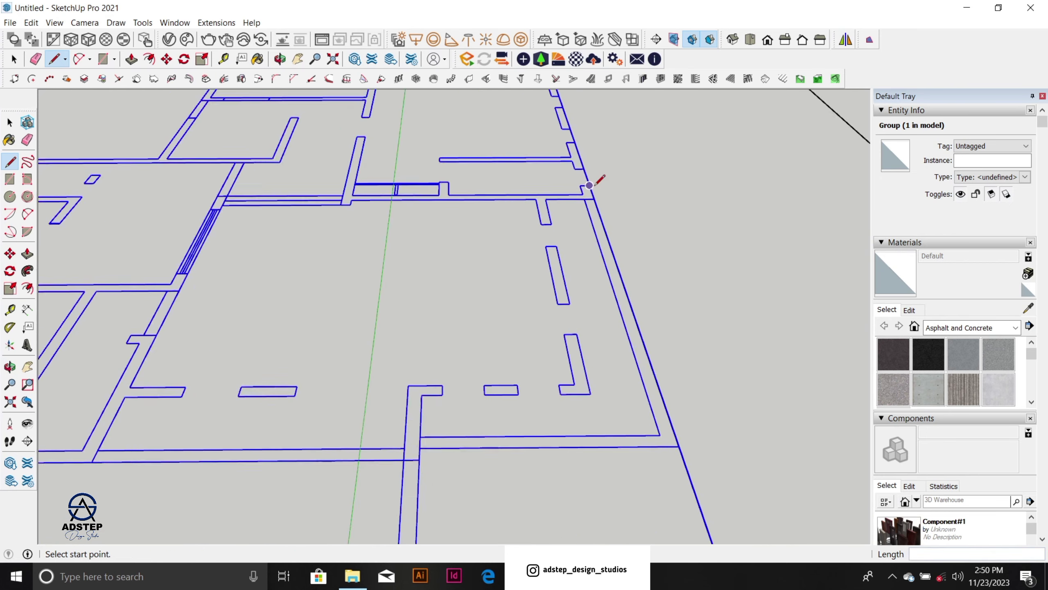
scroll(524, 202, down, 5)
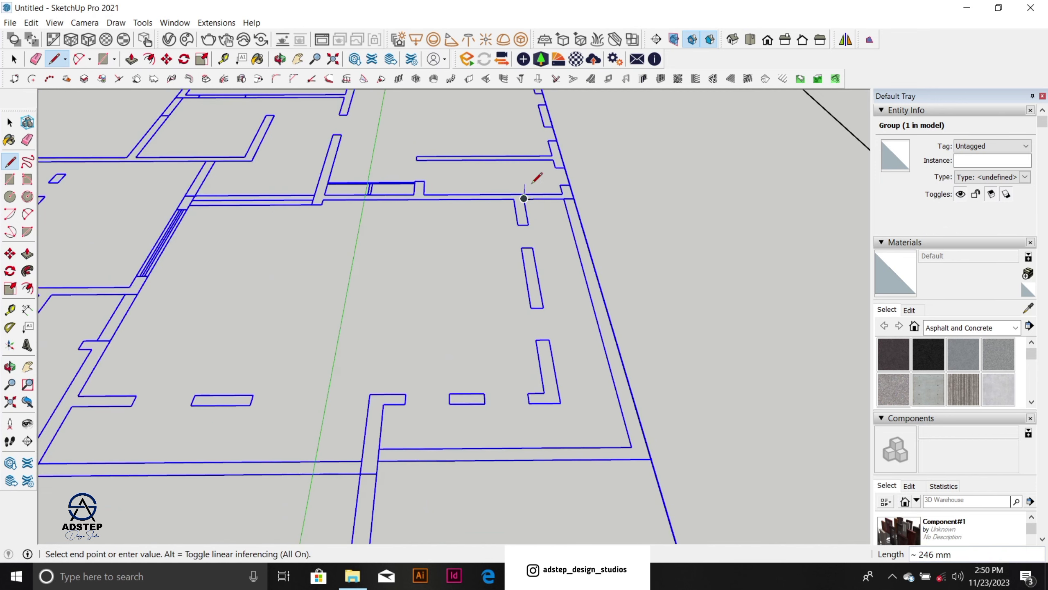
scroll(549, 304, up, 4)
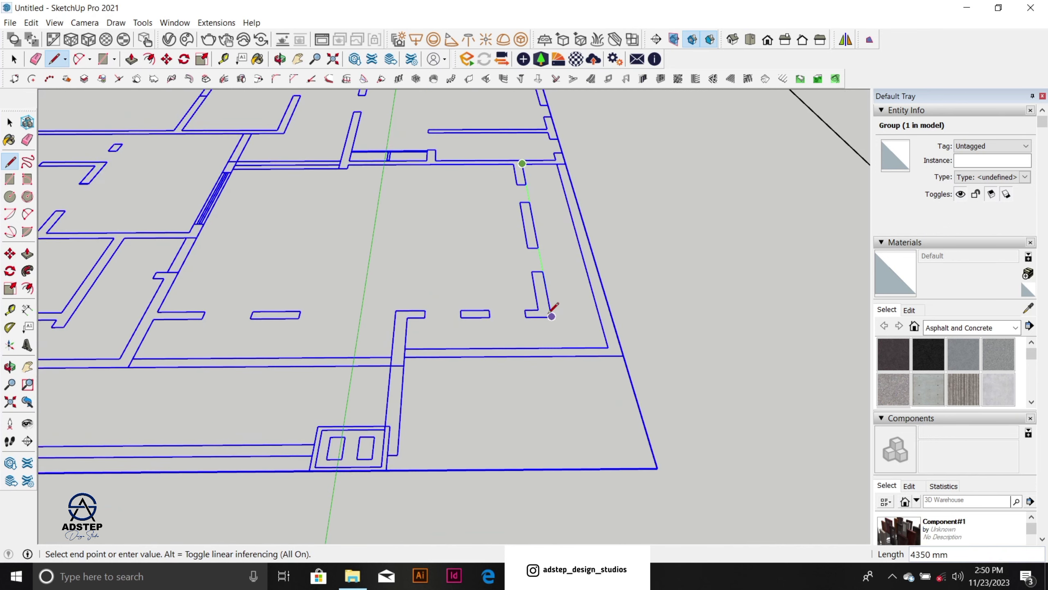
click(407, 317)
Step: Trace the porch's two sides and front edge on the floor plan, ending at the house wall corner
scroll(466, 305, down, 2)
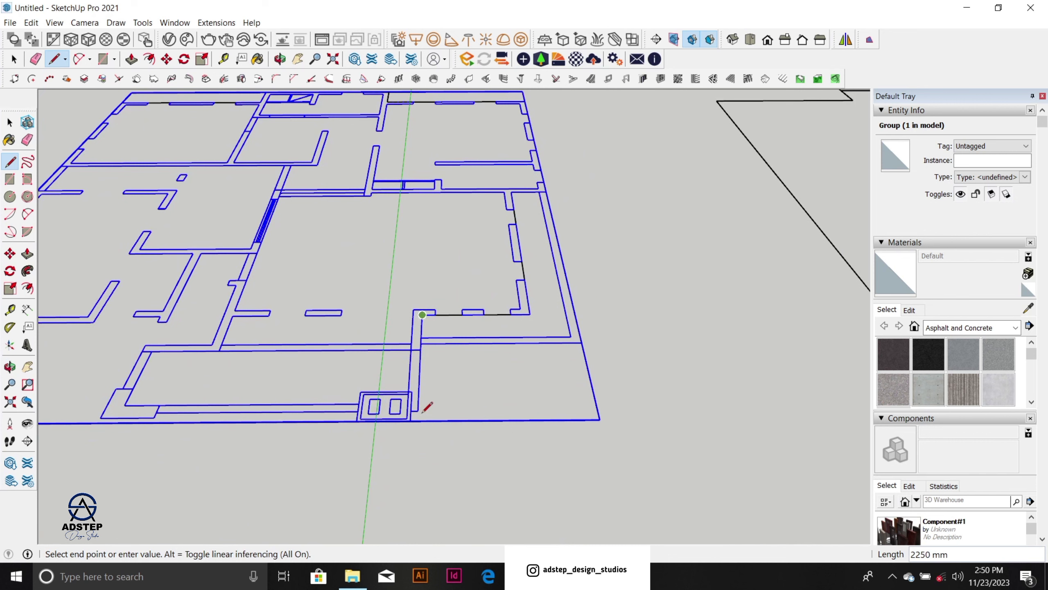
scroll(124, 422, up, 6)
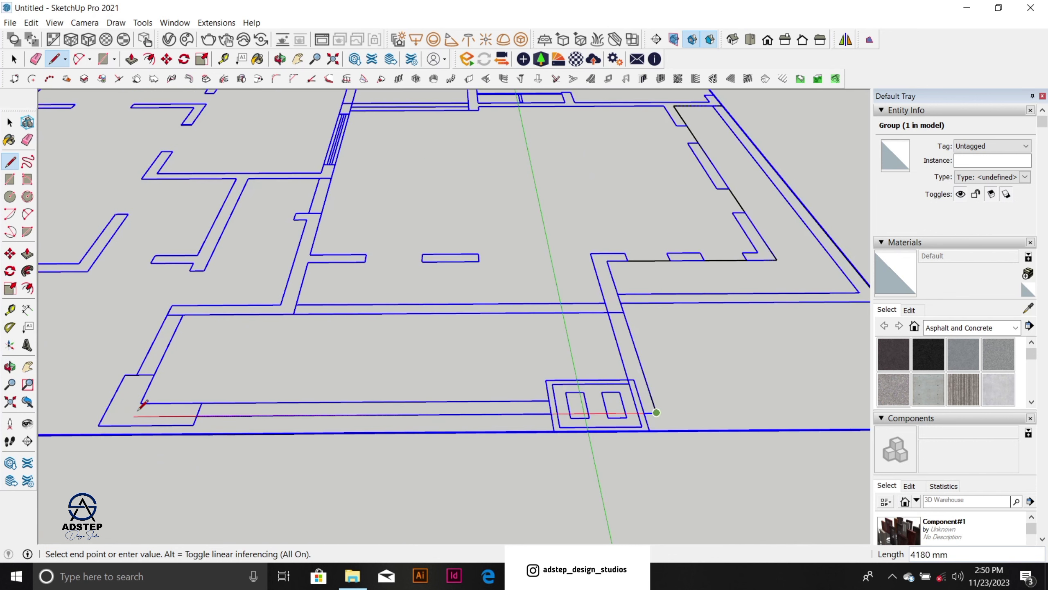
click(118, 408)
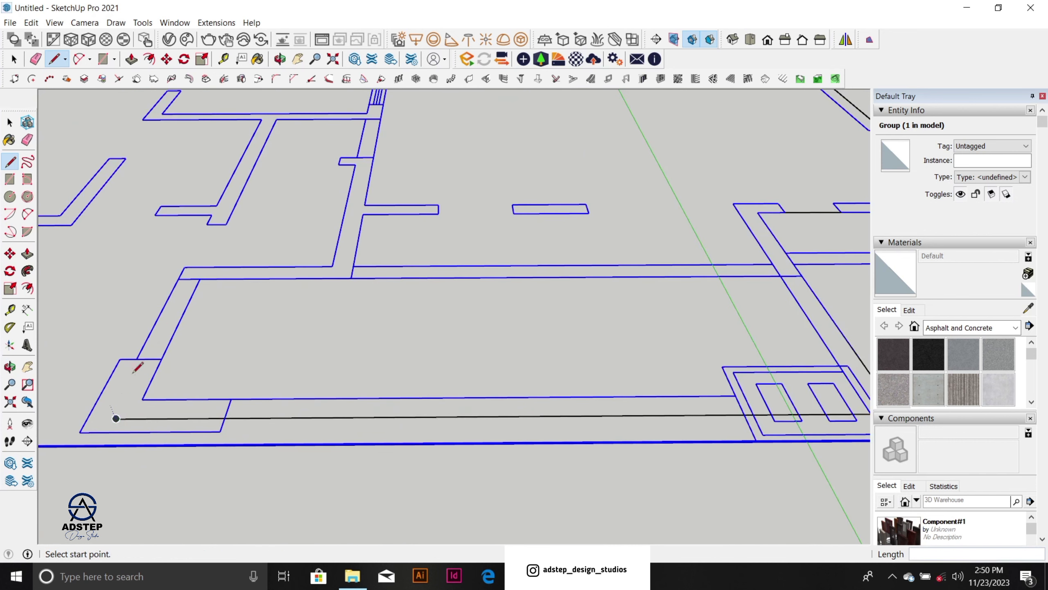
click(186, 266)
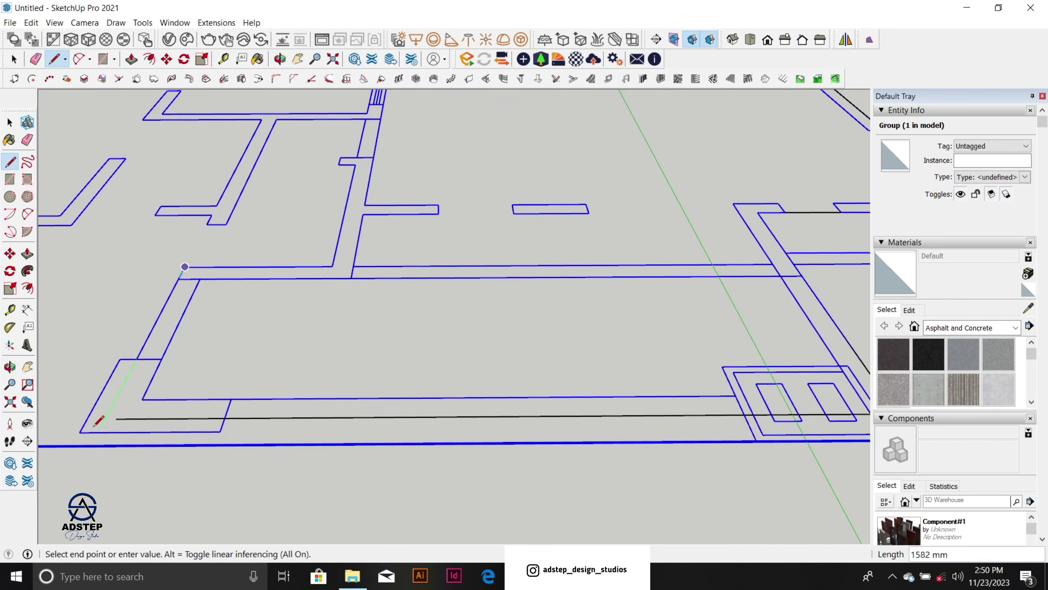
click(150, 418)
scroll(321, 401, down, 3)
click(215, 303)
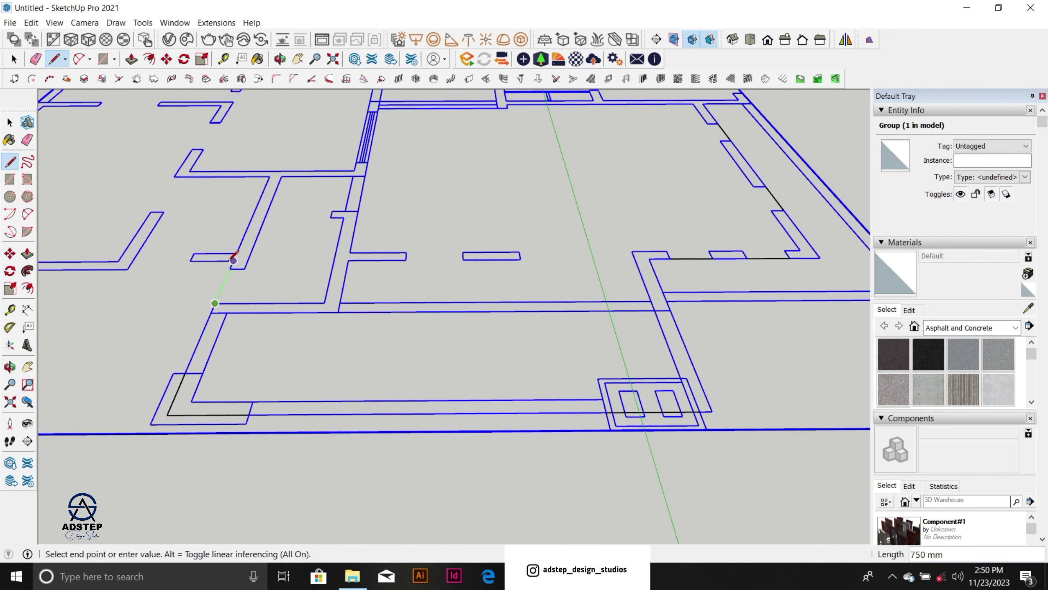
Step: Trace the remaining front wall to the outer corner and close the outline along the side wall to the starting corner
click(133, 261)
scroll(186, 264, down, 5)
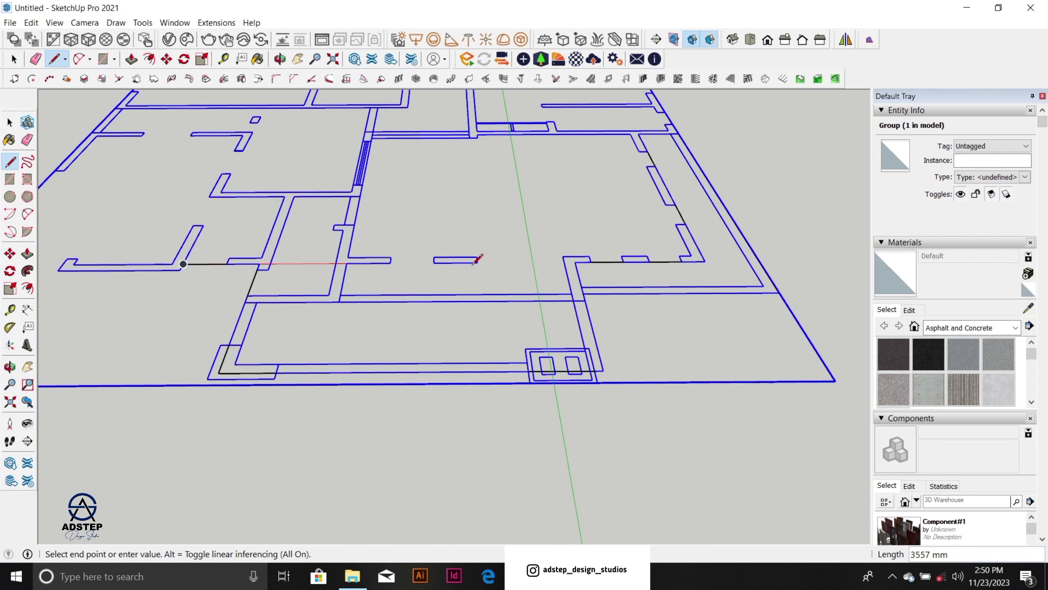
scroll(371, 266, up, 8)
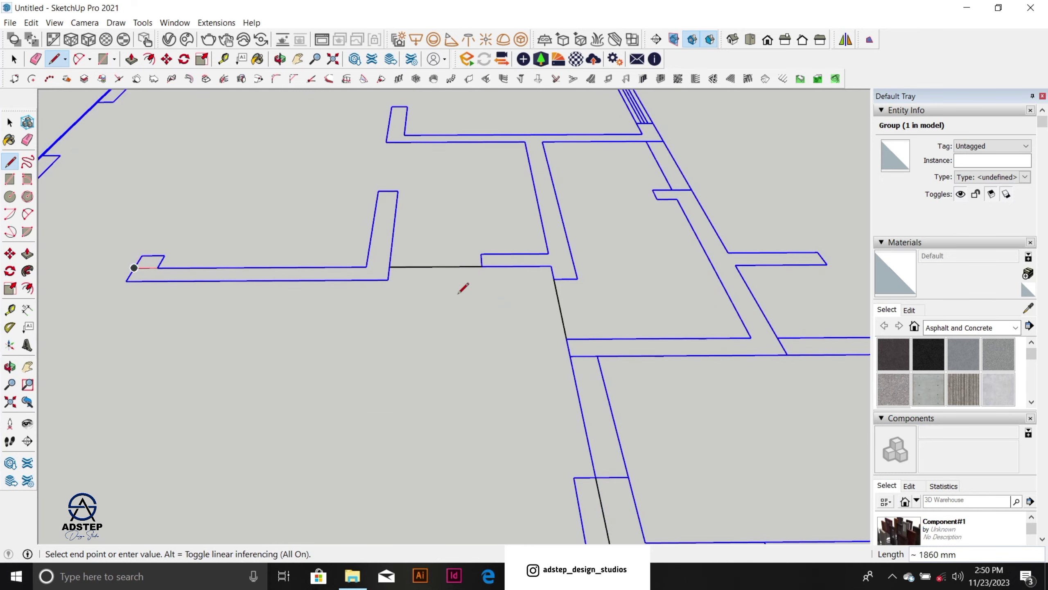
scroll(458, 293, down, 2)
click(88, 276)
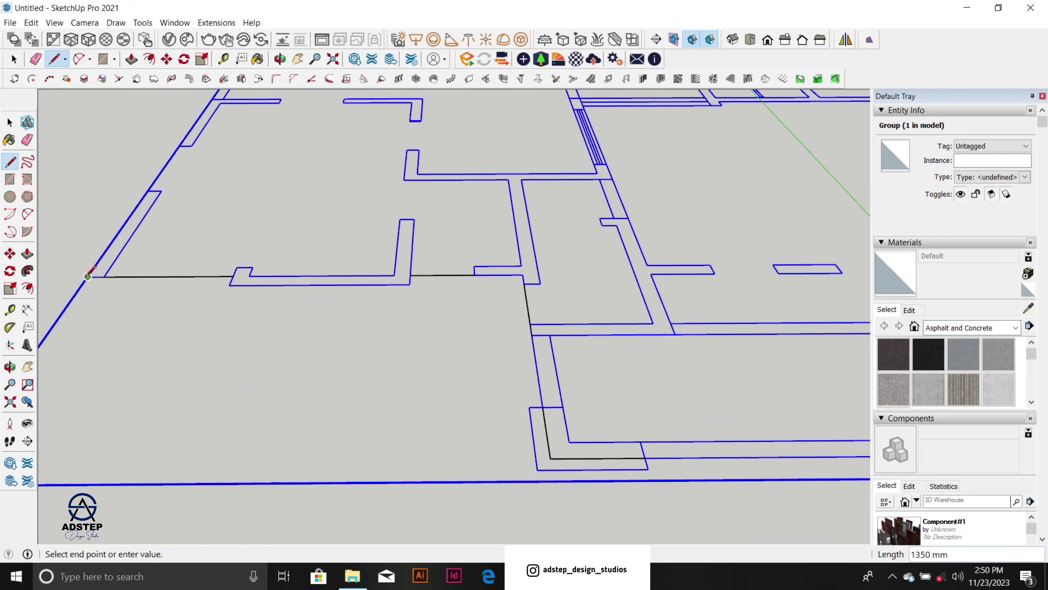
scroll(536, 373, down, 5)
scroll(374, 177, up, 2)
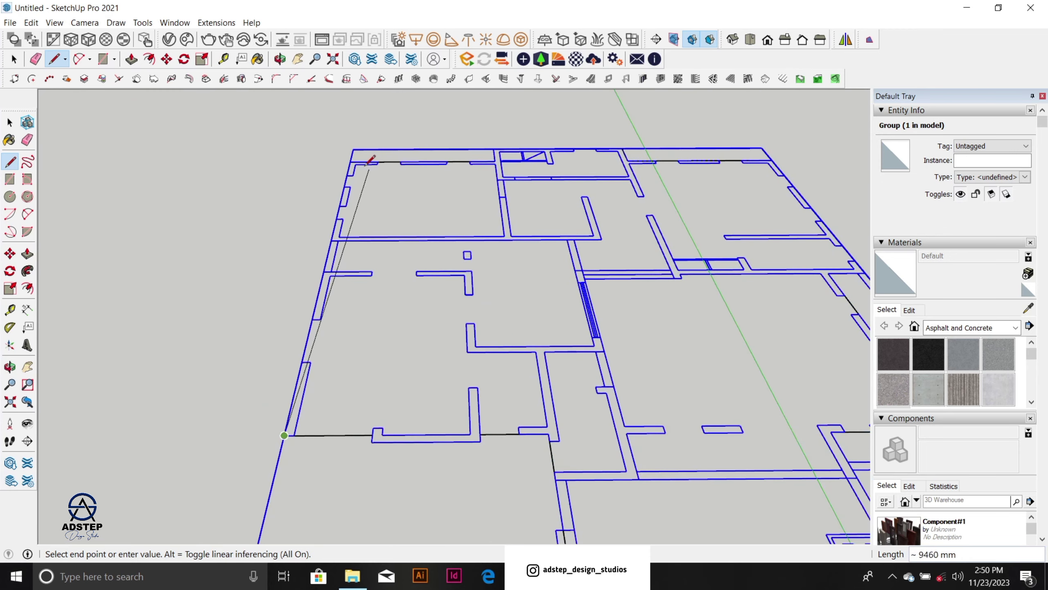
click(356, 158)
key(space)
scroll(383, 191, down, 2)
scroll(325, 248, down, 3)
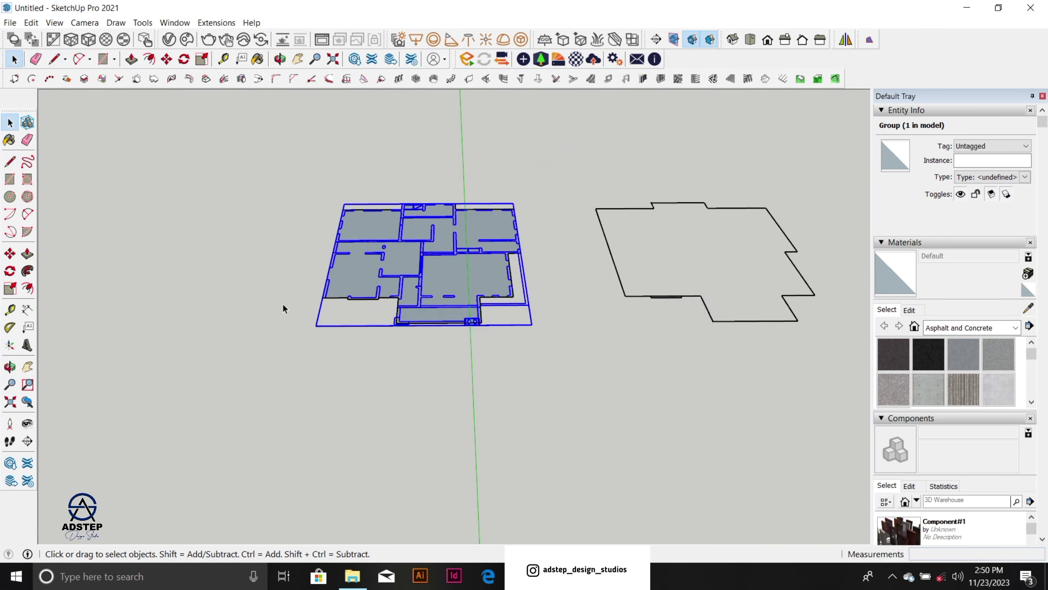
Step: Copy the closed outline face about 100992 mm away to the empty area beyond the modelled buildings
click(442, 272)
scroll(384, 304, down, 5)
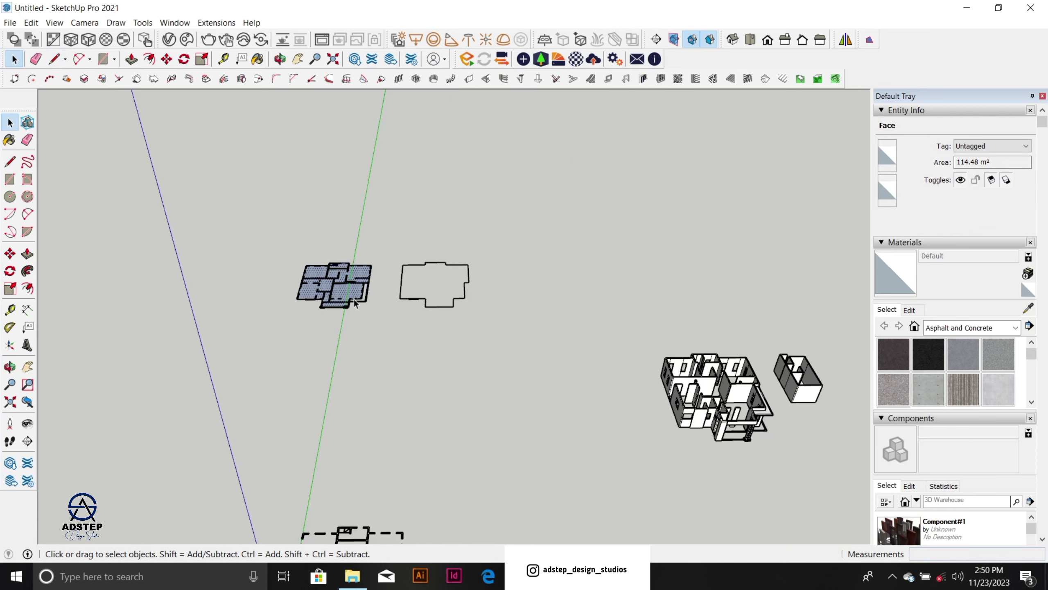
scroll(376, 308, down, 2)
key(m)
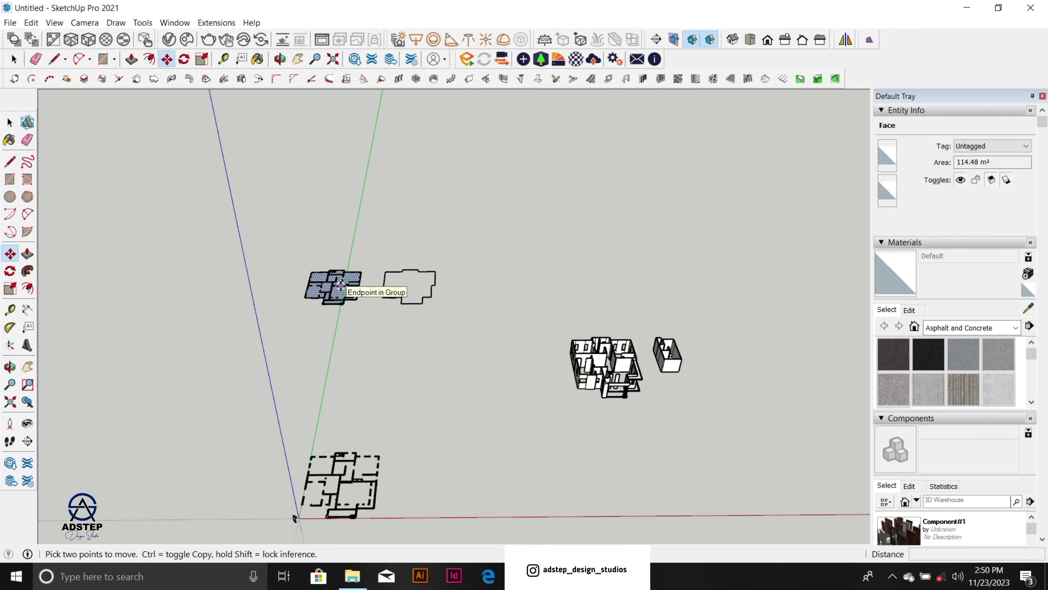
key(ctrl)
click(341, 286)
scroll(314, 285, down, 3)
scroll(661, 361, up, 2)
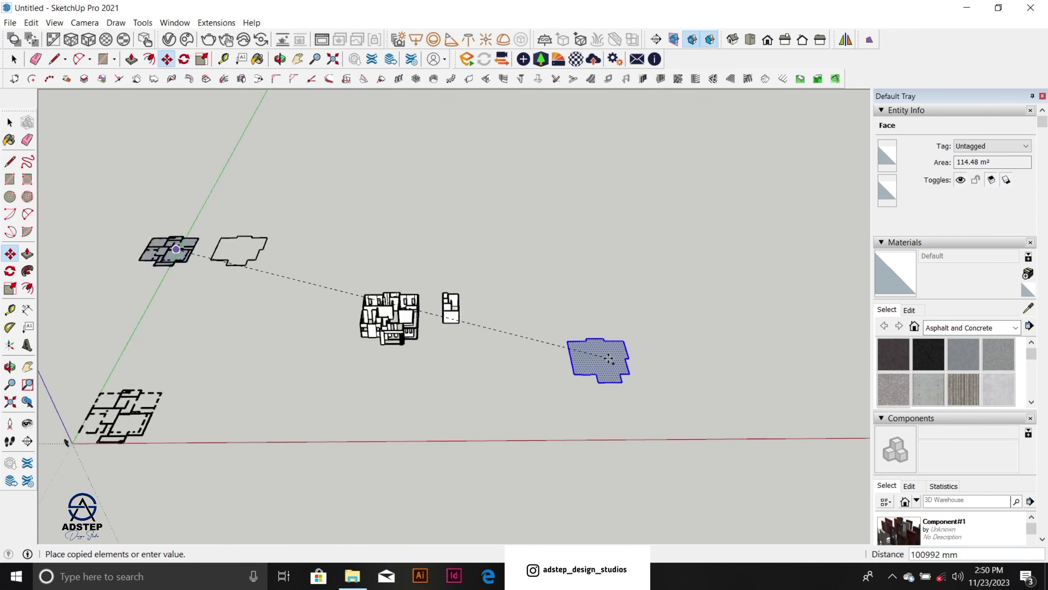
click(609, 359)
scroll(664, 386, up, 3)
key(space)
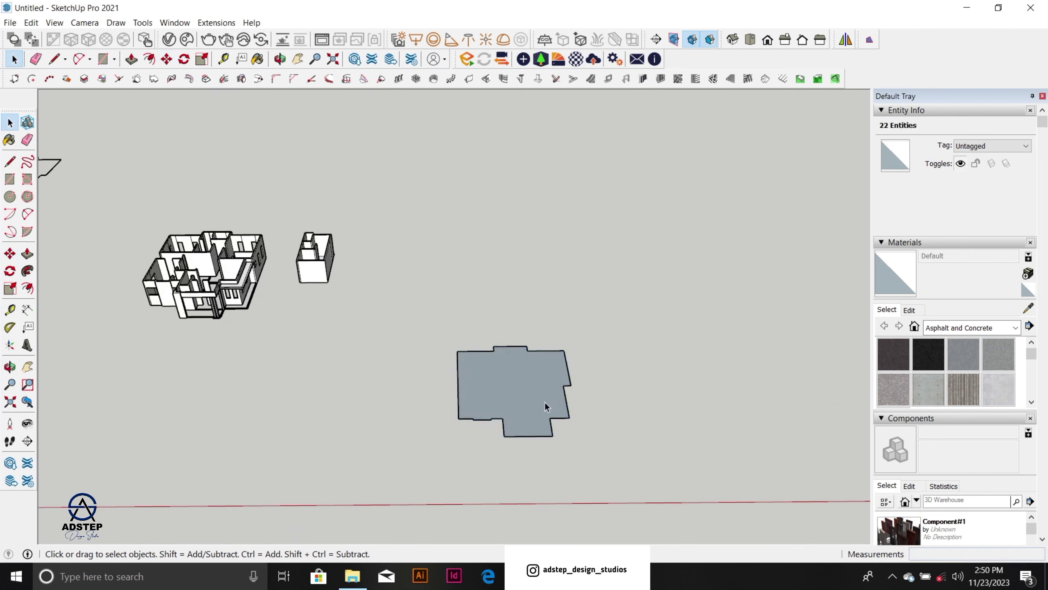
Step: Reverse the copied outline face and select it
right_click(545, 400)
click(647, 303)
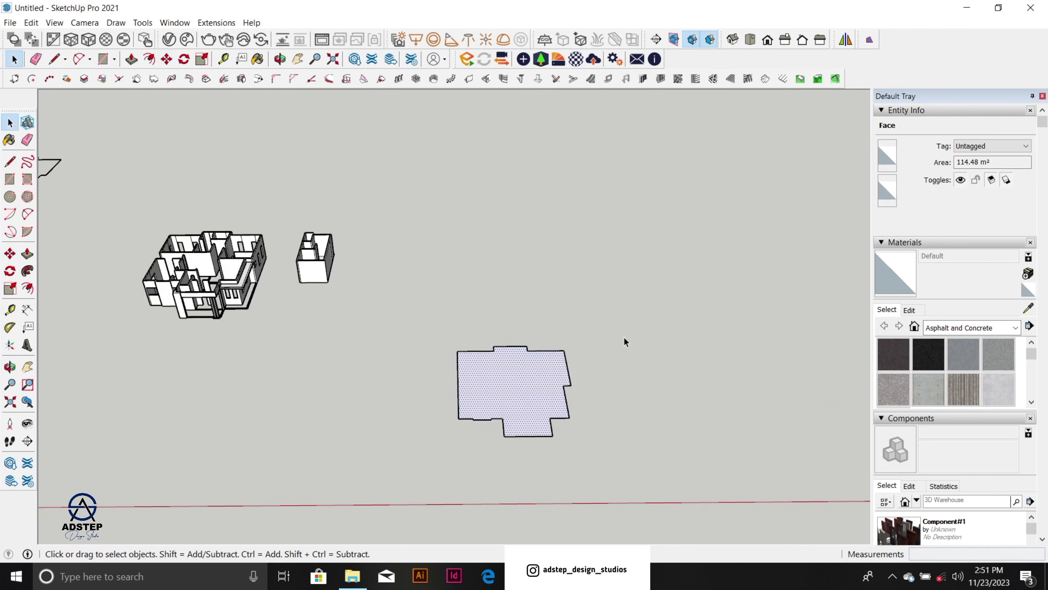
scroll(537, 402, down, 1)
scroll(537, 402, up, 4)
key(space)
middle_drag(551, 400, 601, 323)
click(599, 347)
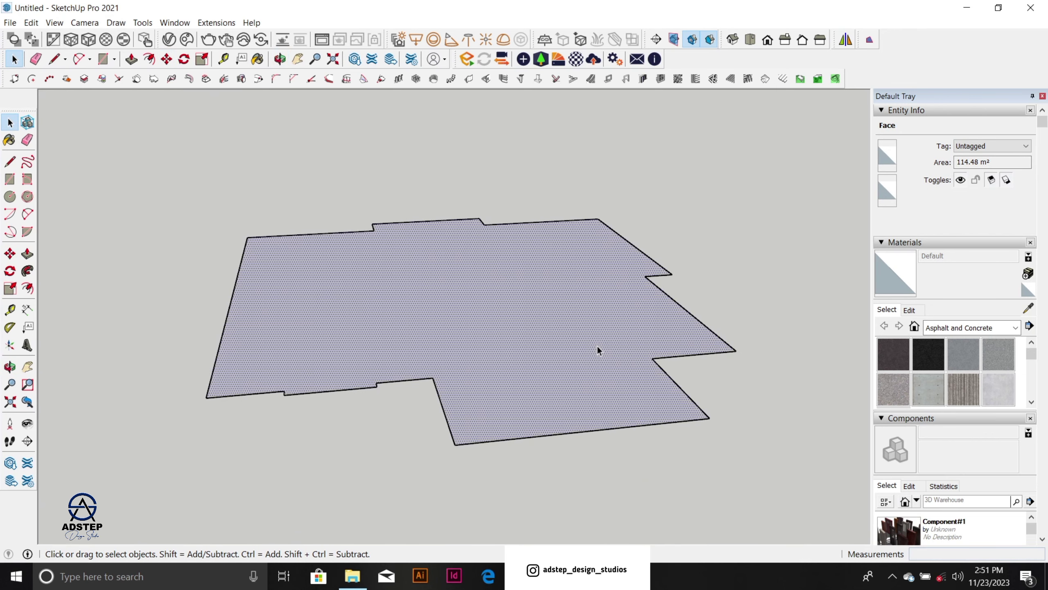
key(p)
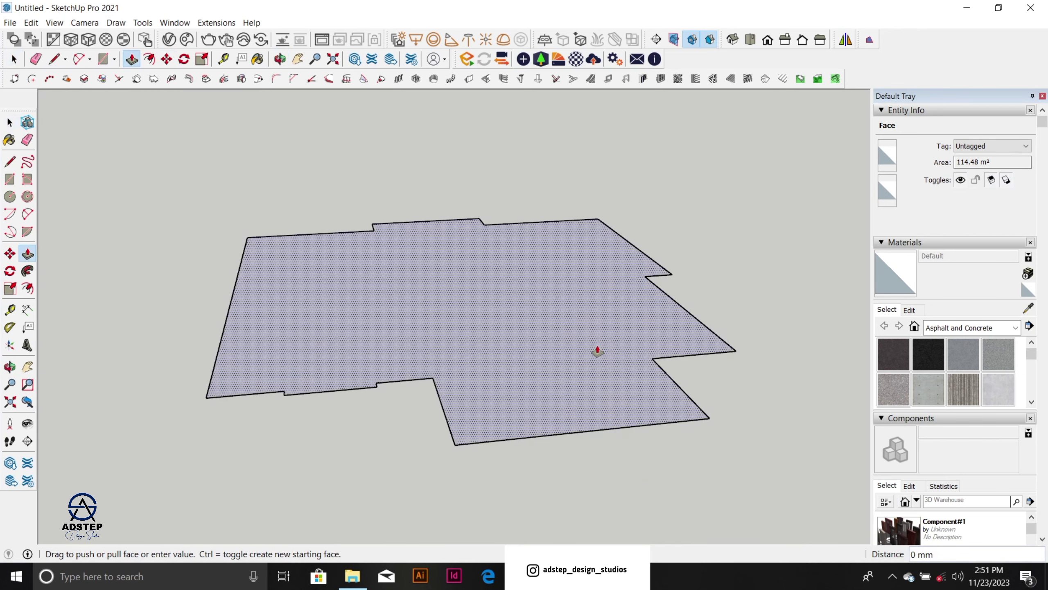
key(space)
click(526, 374)
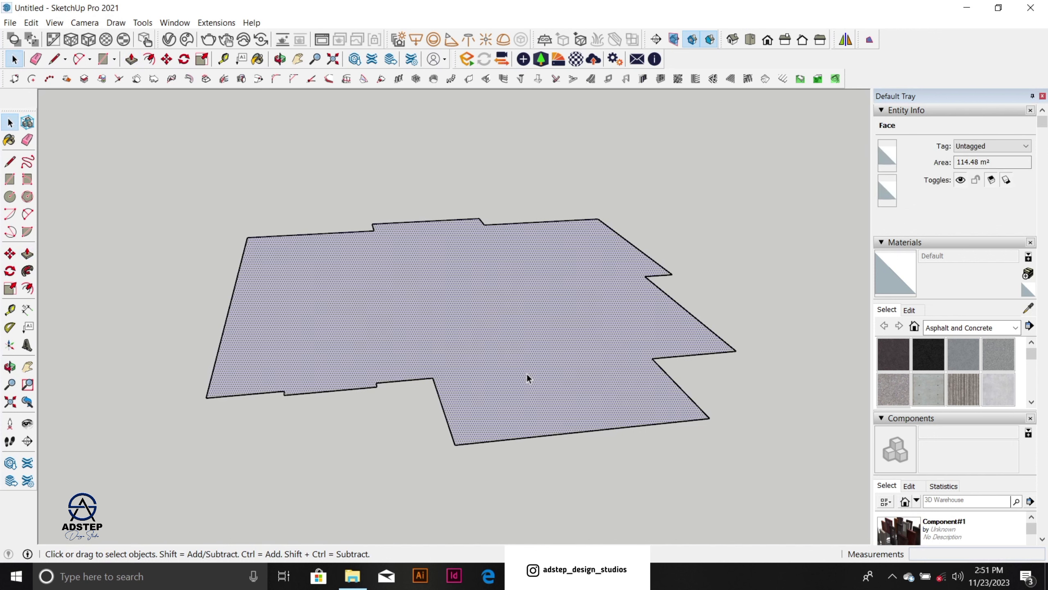
Step: Extrude the copied outline face upward 450 mm with Push/Pull to form the base slab
key(p)
drag(528, 376, 528, 359)
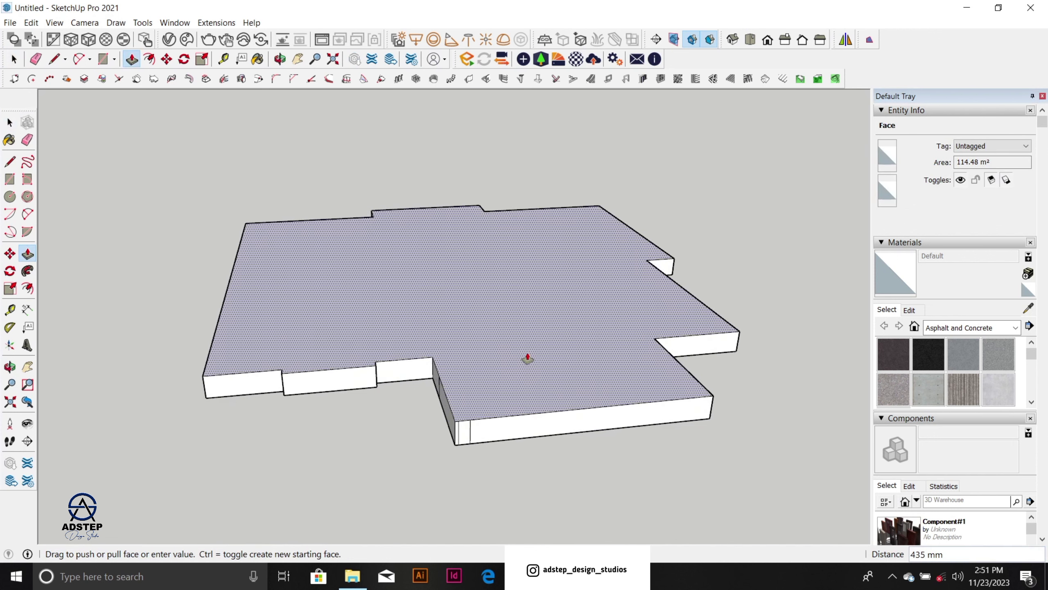
text(450)
key(Return)
scroll(605, 349, down, 6)
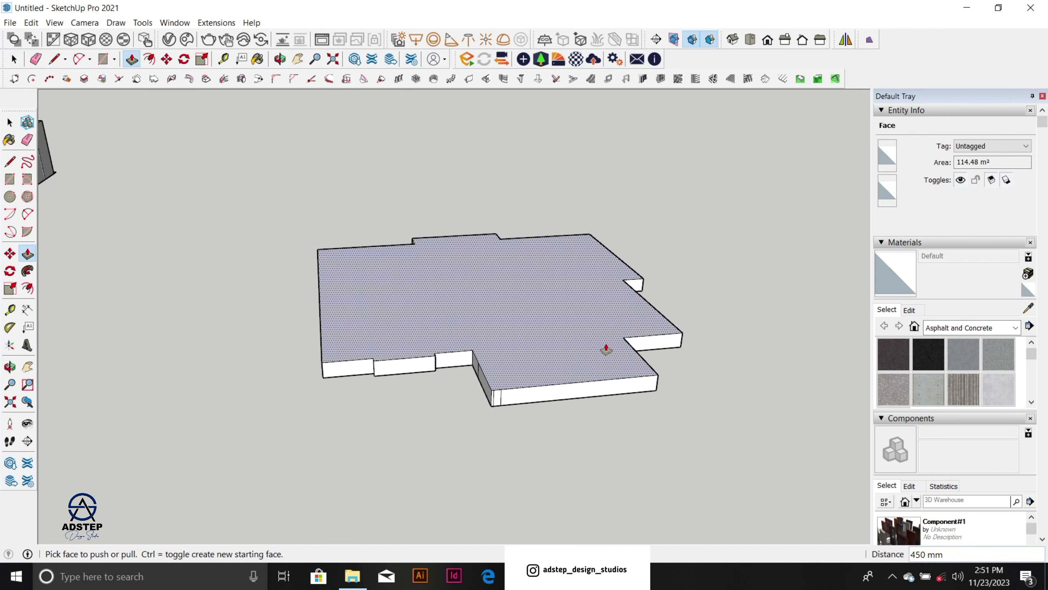
Step: Erase the stray vertical edges on the slab's side faces around the porch's front corner
key(space)
drag(386, 220, 649, 397)
scroll(577, 367, up, 5)
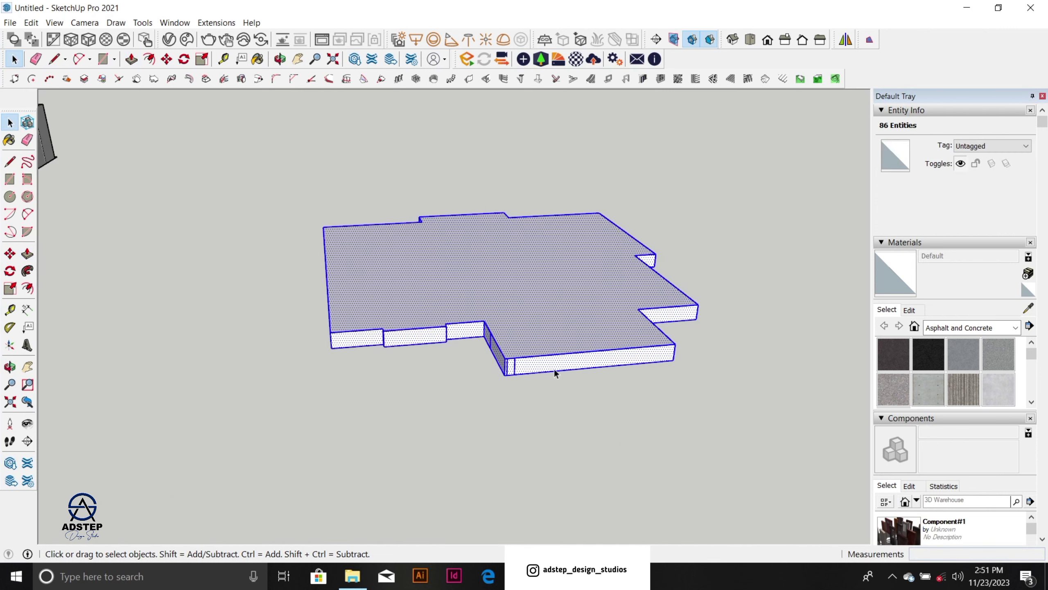
scroll(511, 391, up, 2)
key(e)
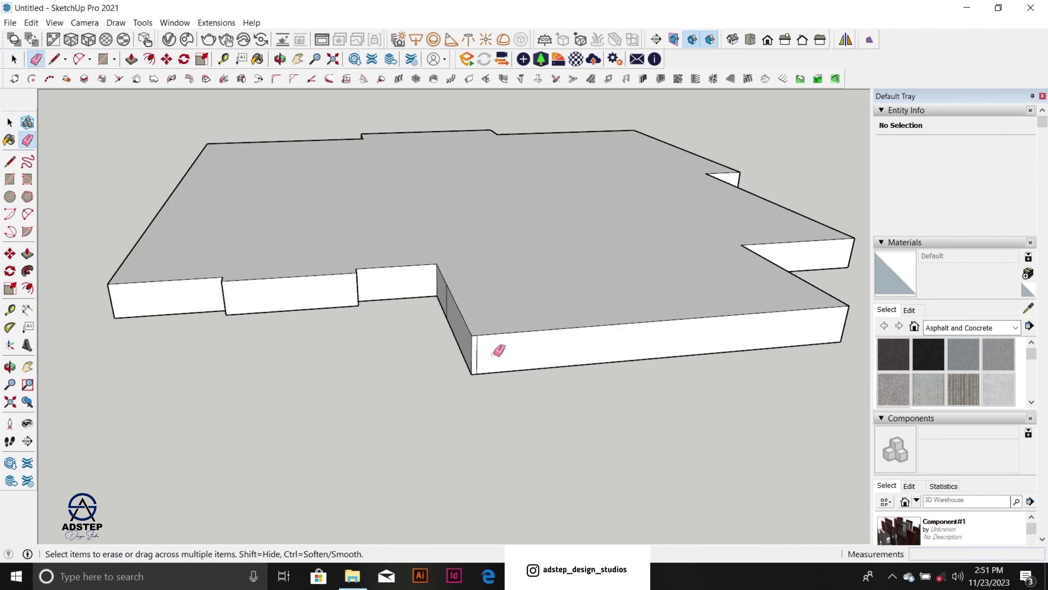
click(450, 298)
scroll(475, 331, down, 5)
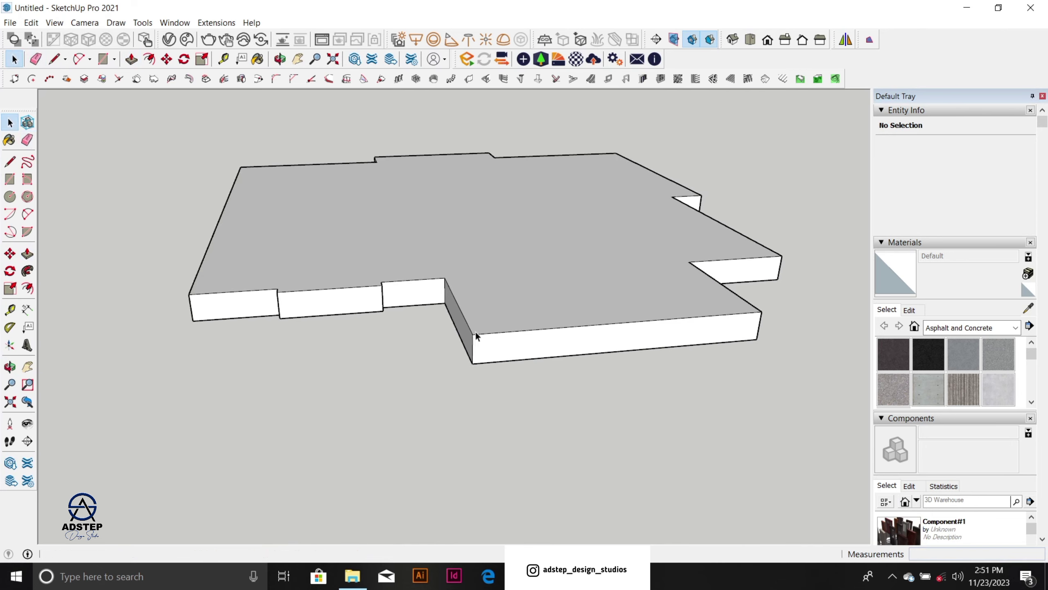
Step: Select the entire base slab and make it a group
key(space)
drag(308, 187, 738, 387)
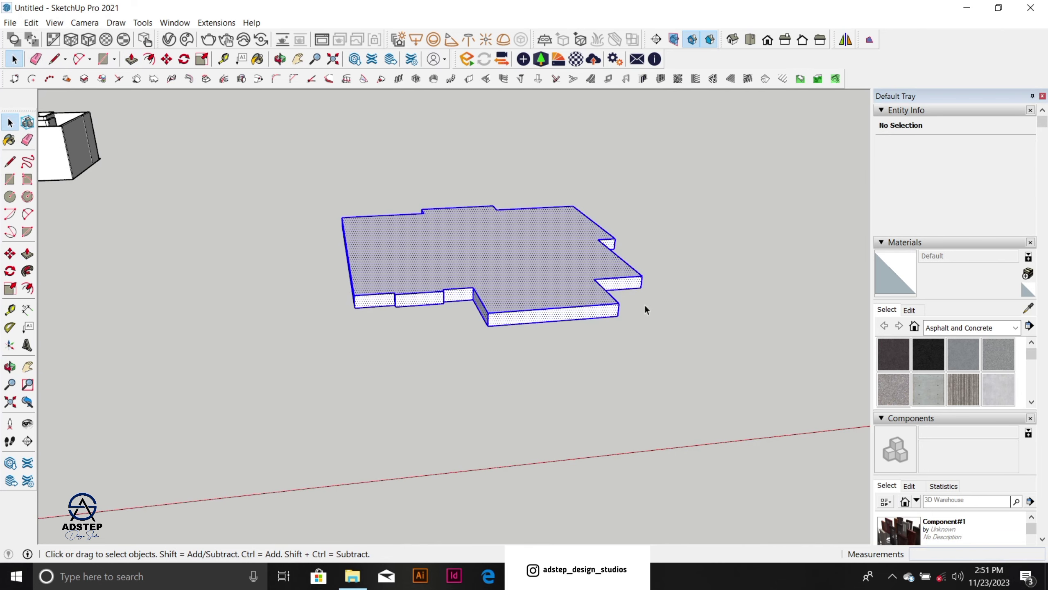
drag(323, 158, 779, 377)
right_click(516, 277)
click(598, 378)
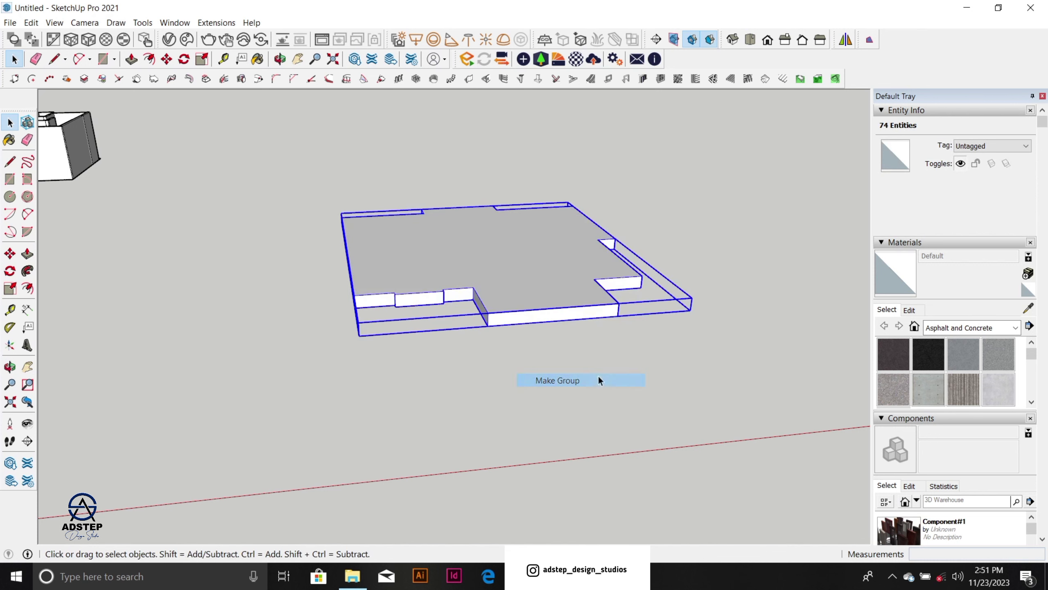
click(615, 364)
Step: Move the slab group by its upper outer corner to the matching bottom corner of the house walls, then deselect it
middle_drag(616, 364, 476, 304)
click(475, 305)
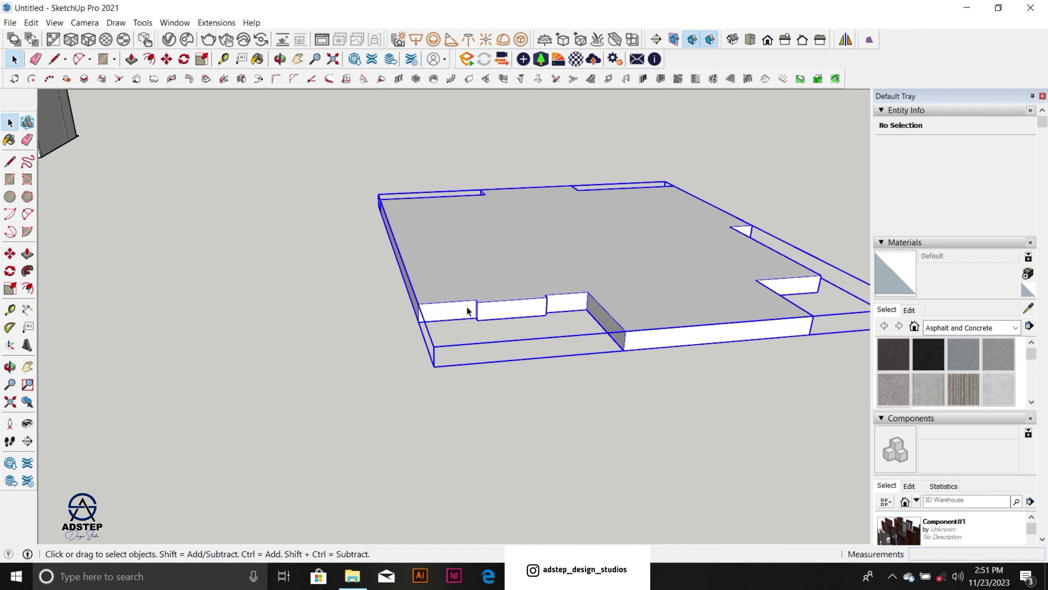
key(m)
click(427, 301)
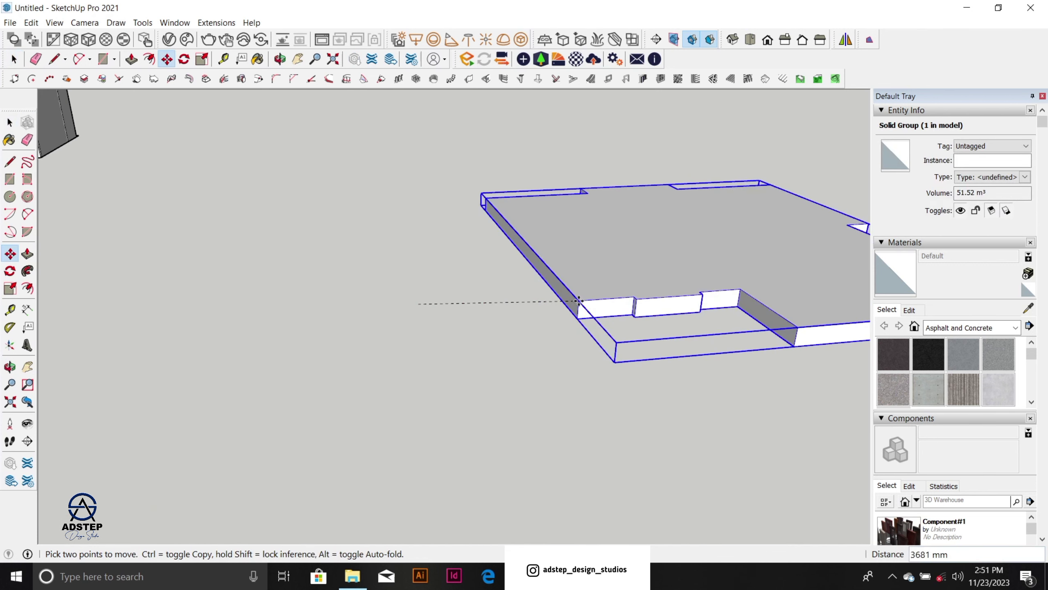
key(Escape)
click(418, 305)
scroll(461, 299, down, 6)
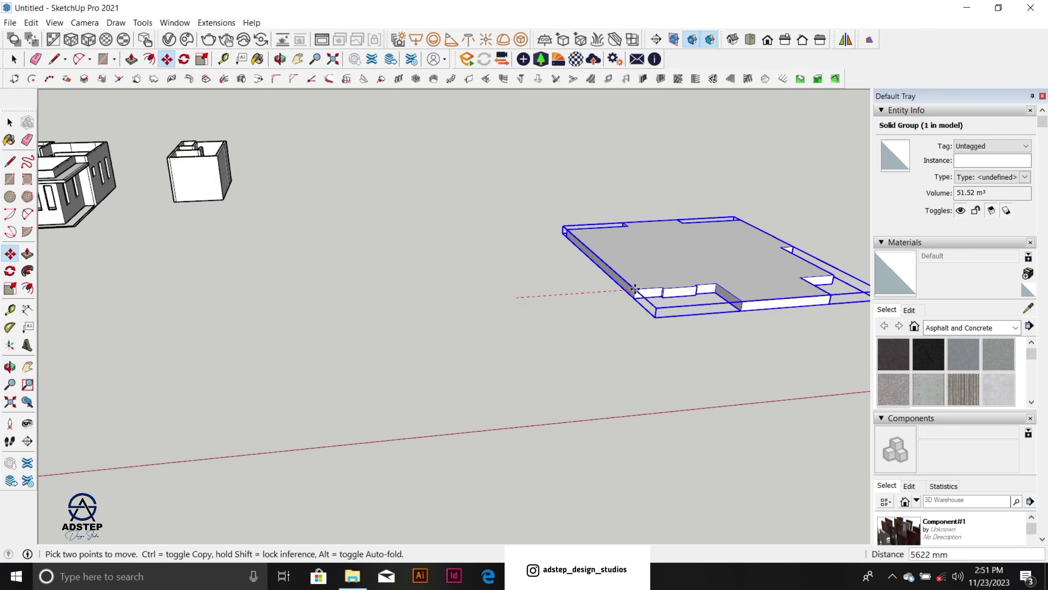
scroll(413, 268, up, 8)
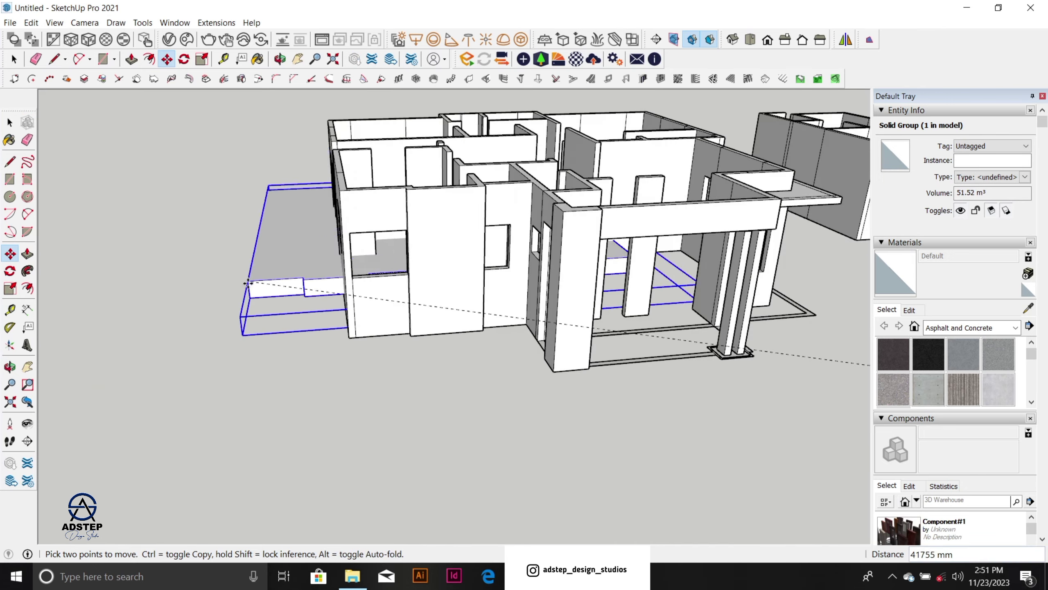
scroll(391, 459, up, 2)
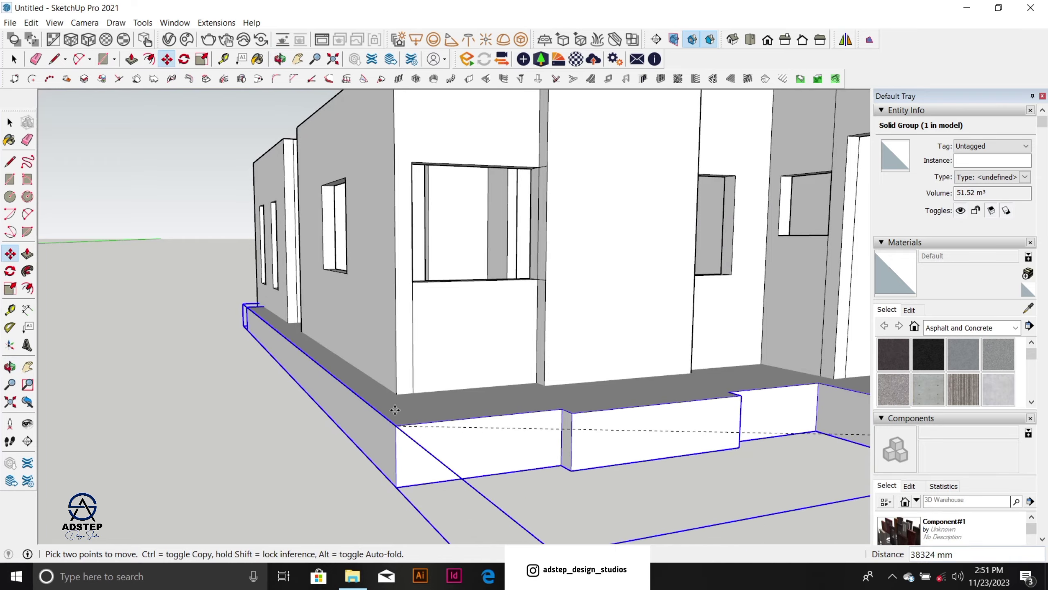
middle_drag(403, 428, 354, 367)
scroll(447, 325, down, 2)
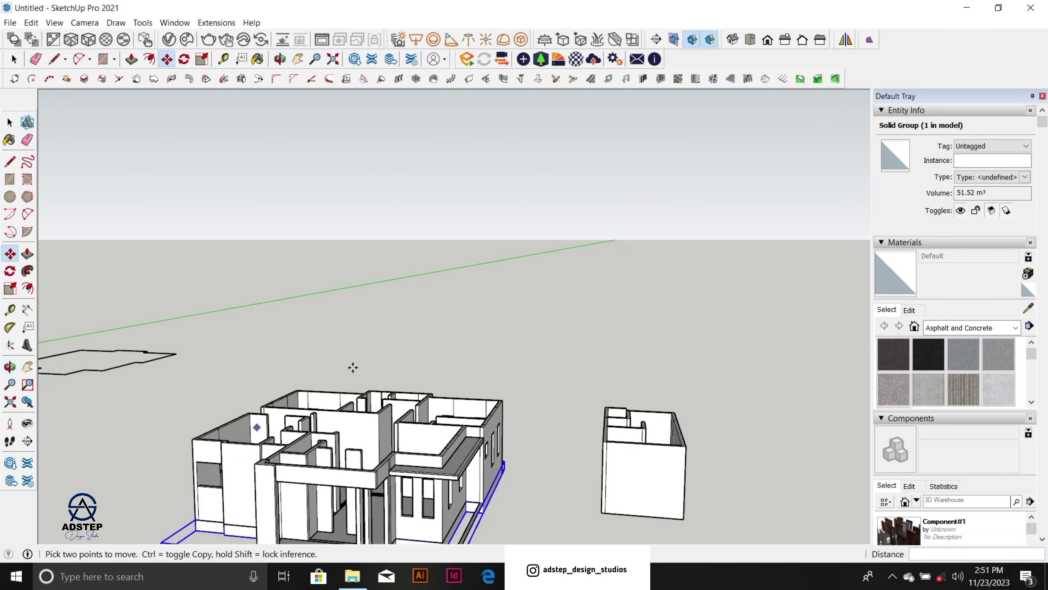
scroll(378, 331, down, 4)
key(space)
scroll(338, 483, up, 1)
click(343, 423)
scroll(347, 415, up, 3)
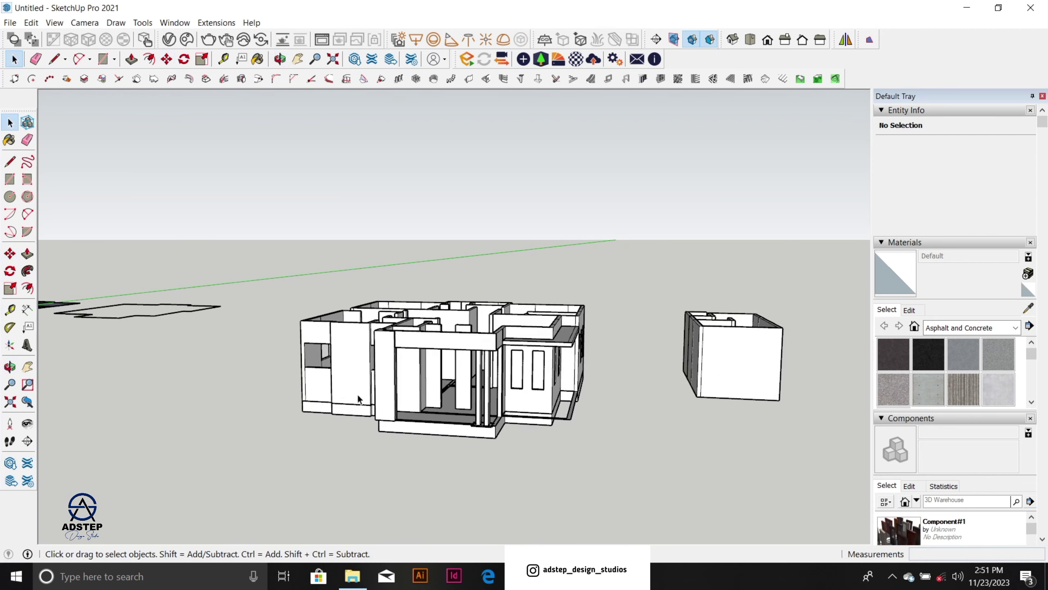
scroll(450, 324, down, 1)
middle_drag(450, 324, 625, 356)
scroll(625, 356, up, 3)
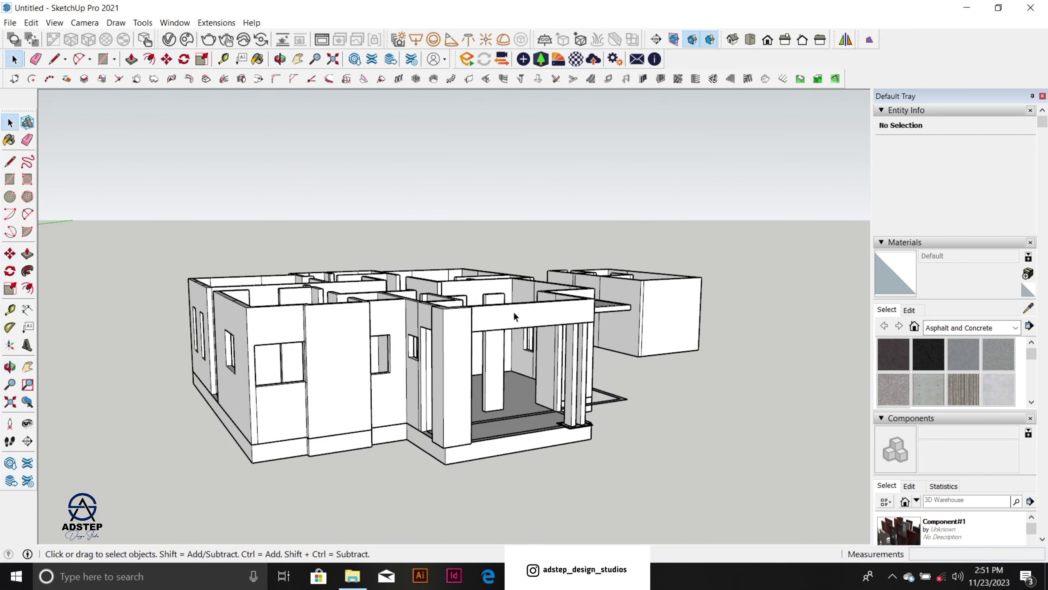
Step: Inspect the modelled house walls, porch and window openings from several angles
scroll(515, 313, down, 2)
scroll(482, 353, up, 2)
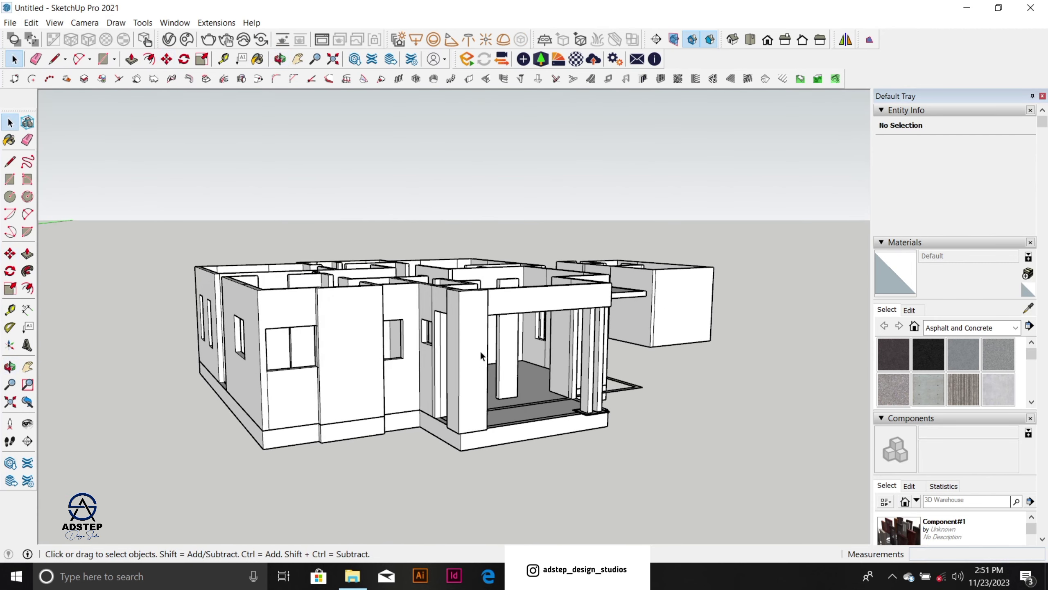
scroll(546, 307, down, 2)
middle_drag(547, 309, 410, 330)
scroll(267, 370, up, 3)
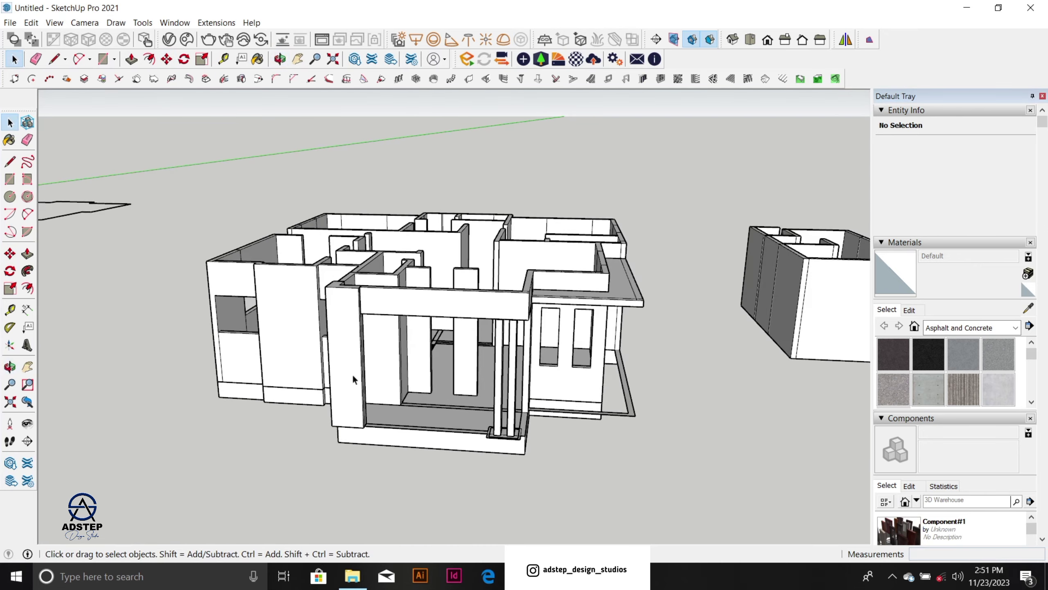
middle_drag(268, 372, 438, 330)
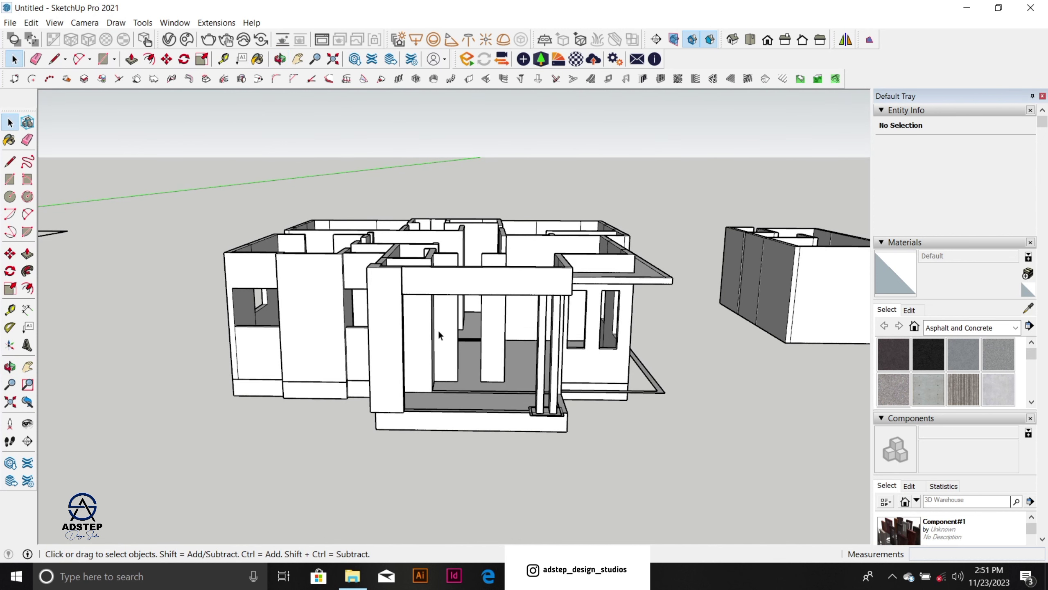
scroll(440, 333, down, 5)
middle_drag(439, 333, 386, 282)
scroll(420, 348, up, 5)
scroll(421, 350, up, 3)
scroll(387, 282, down, 3)
scroll(386, 282, up, 4)
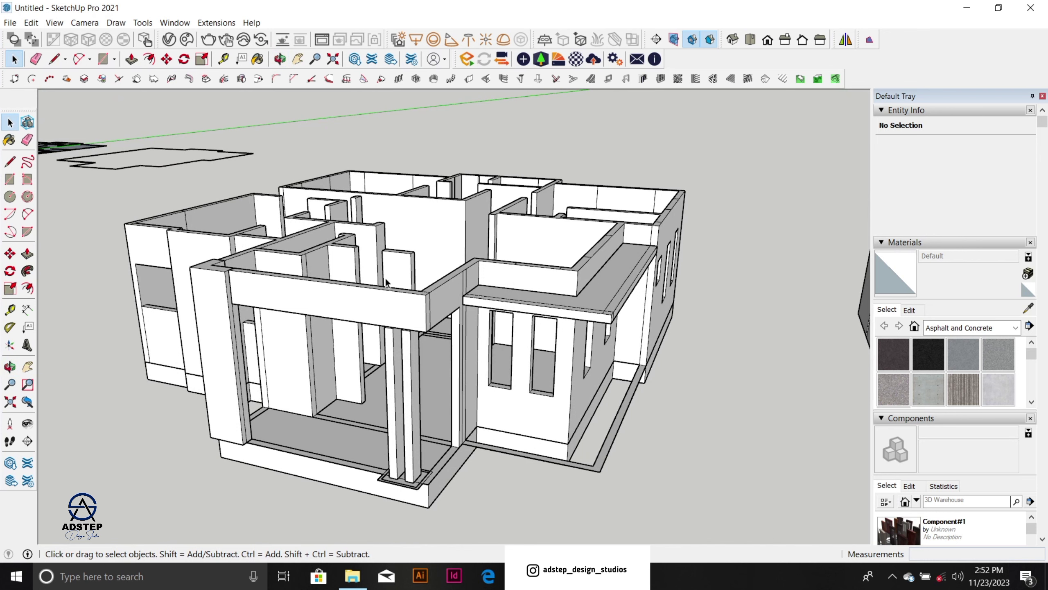
scroll(481, 298, down, 5)
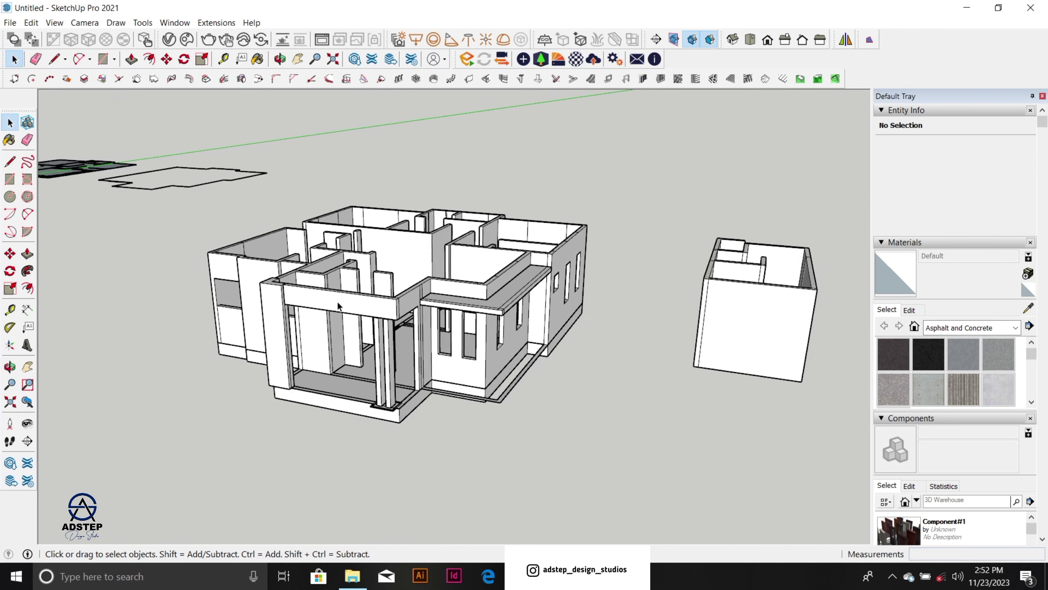
Step: Examine the separate walled block and compare it with the main house from different distances and angles
scroll(539, 287, up, 2)
scroll(454, 286, down, 1)
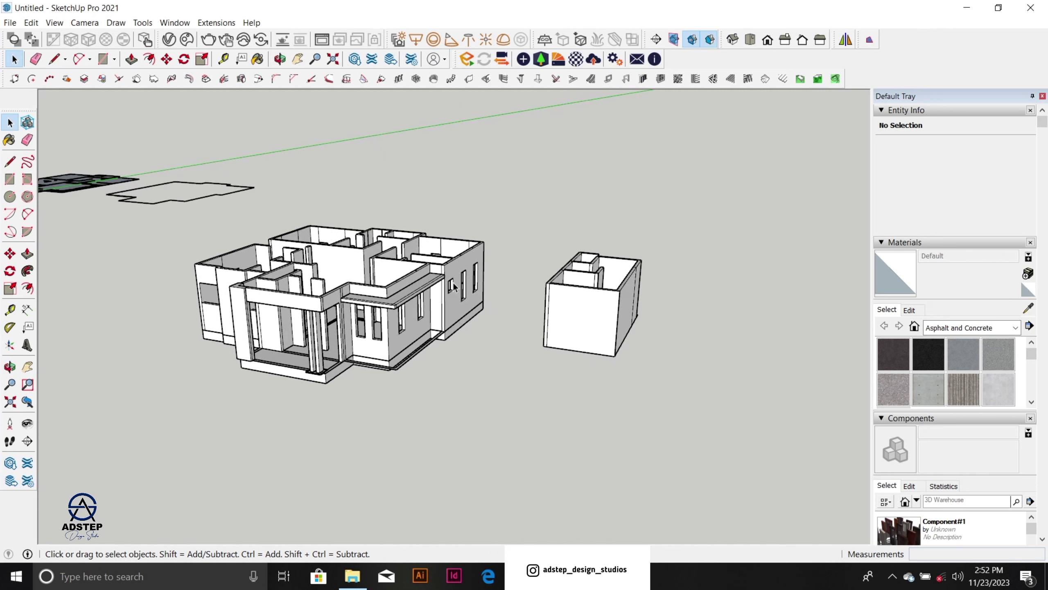
scroll(594, 298, up, 2)
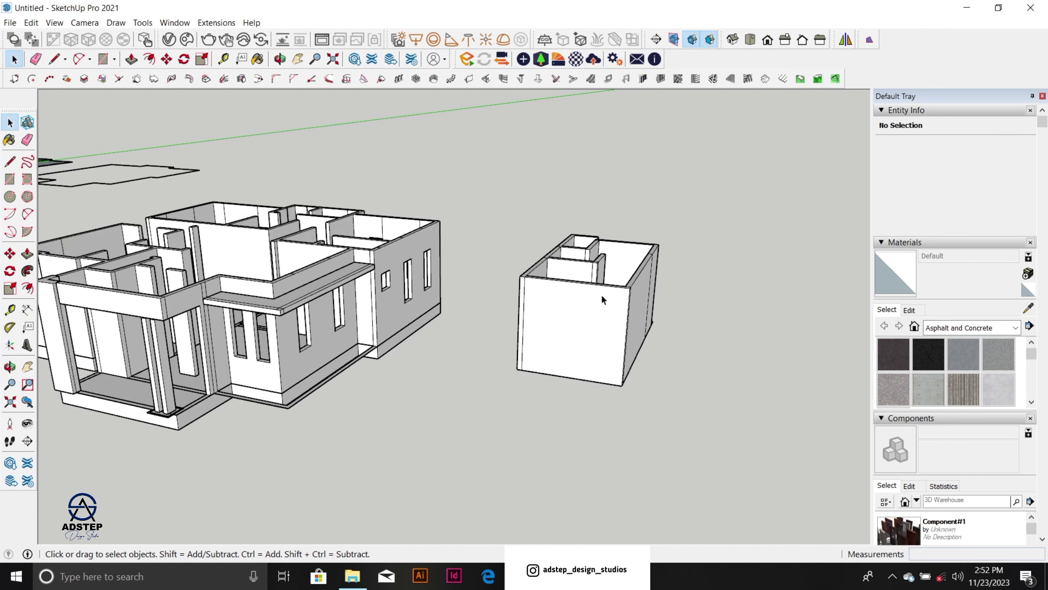
scroll(602, 294, down, 2)
middle_drag(569, 293, 564, 334)
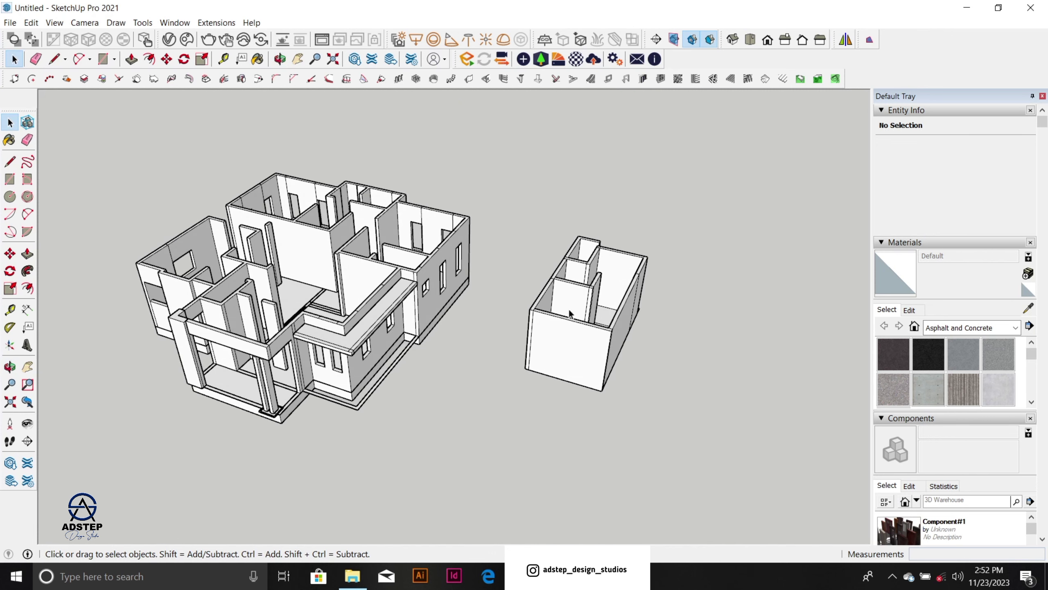
scroll(572, 296, up, 2)
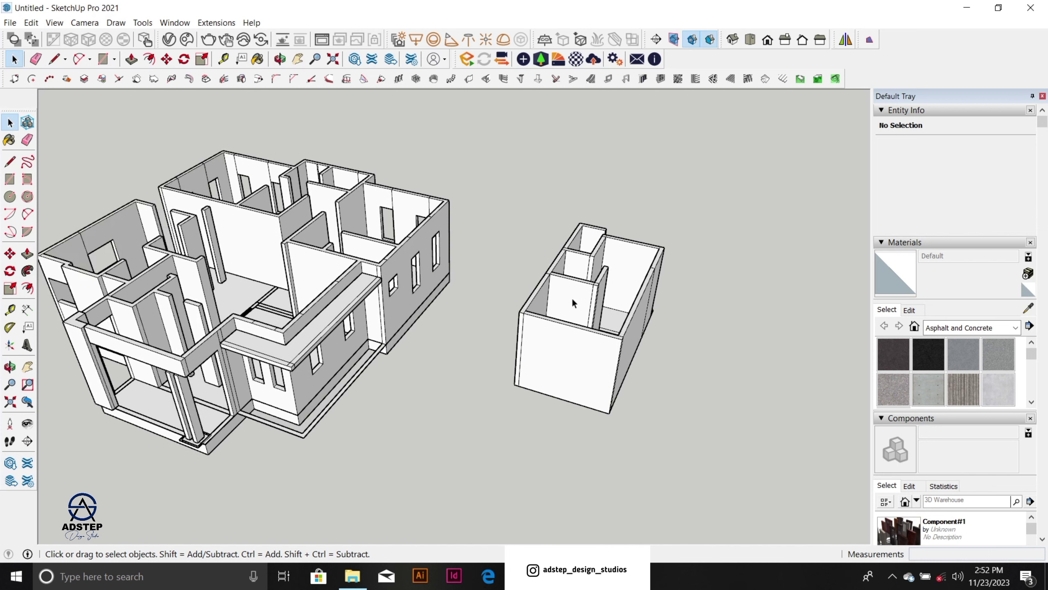
scroll(572, 296, down, 1)
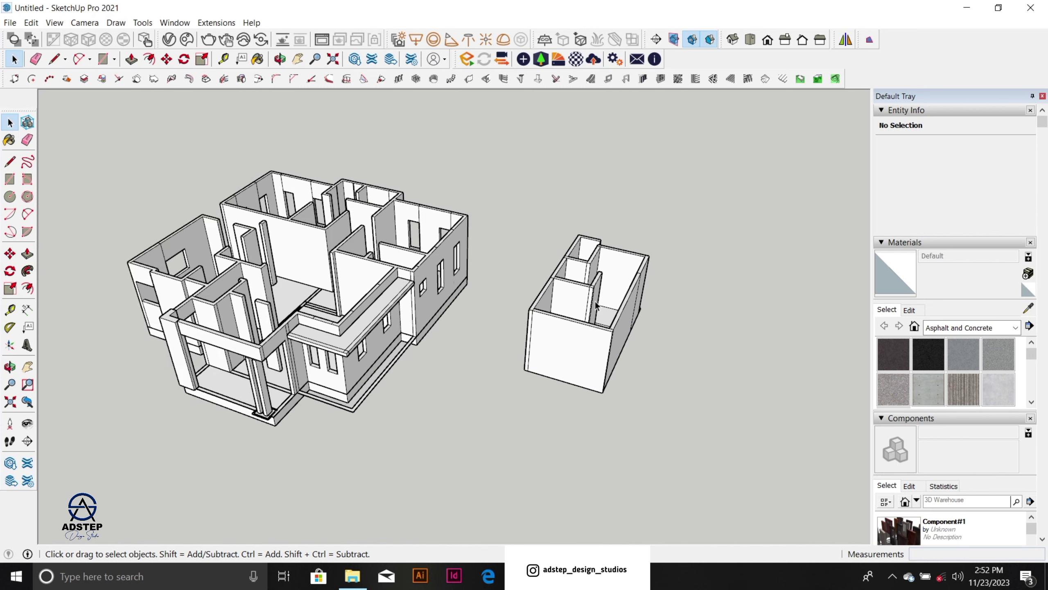
scroll(595, 305, up, 1)
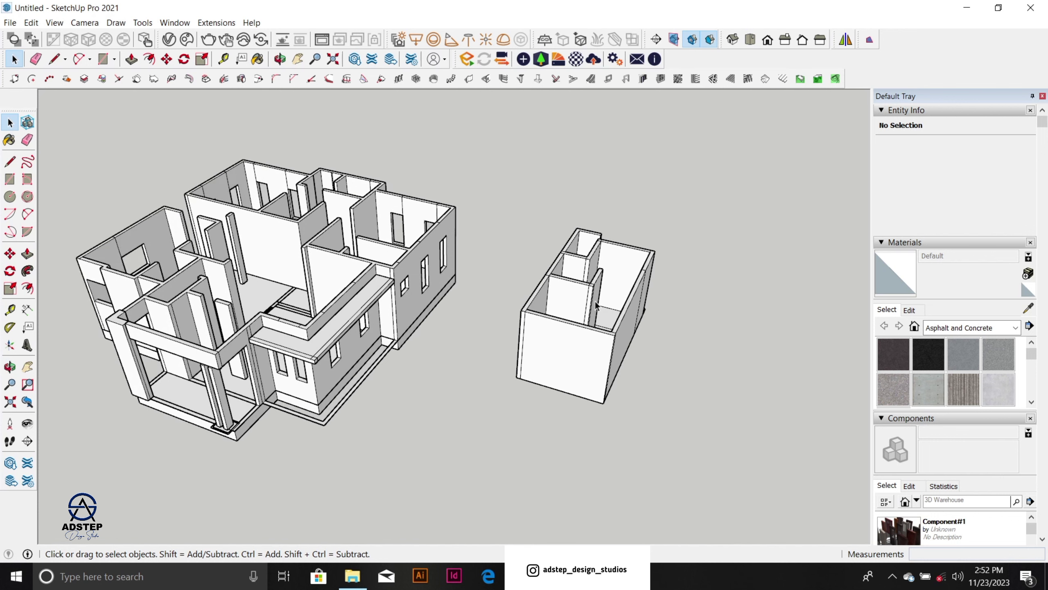
scroll(595, 306, up, 4)
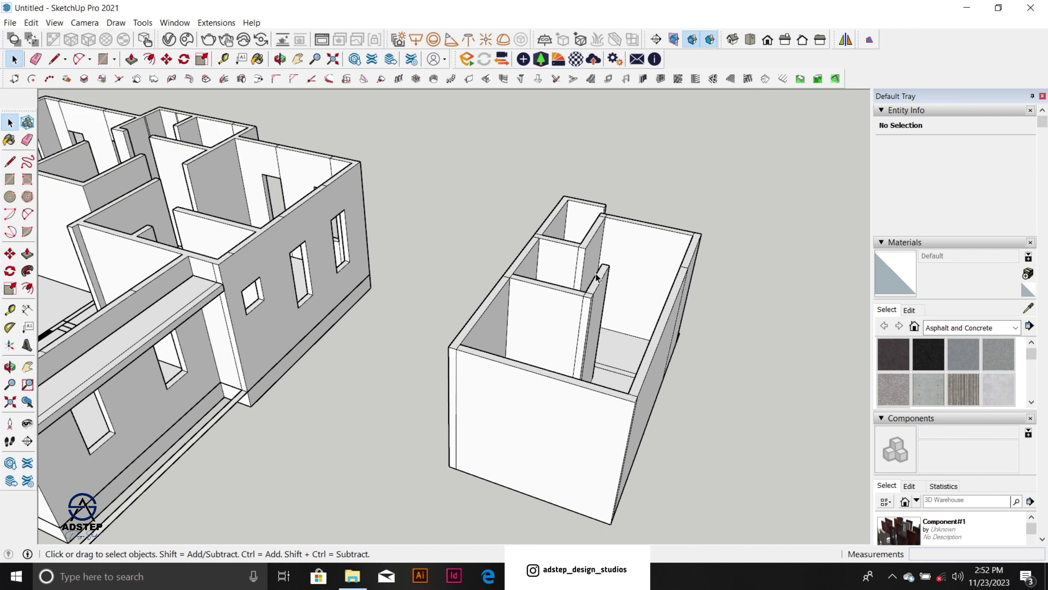
scroll(597, 277, down, 2)
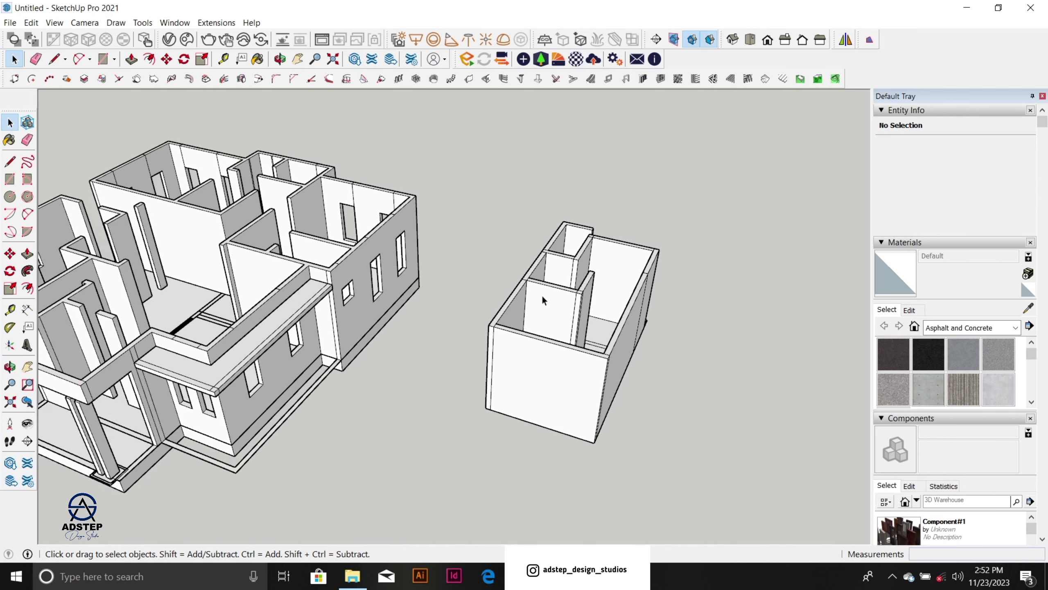
scroll(542, 295, down, 1)
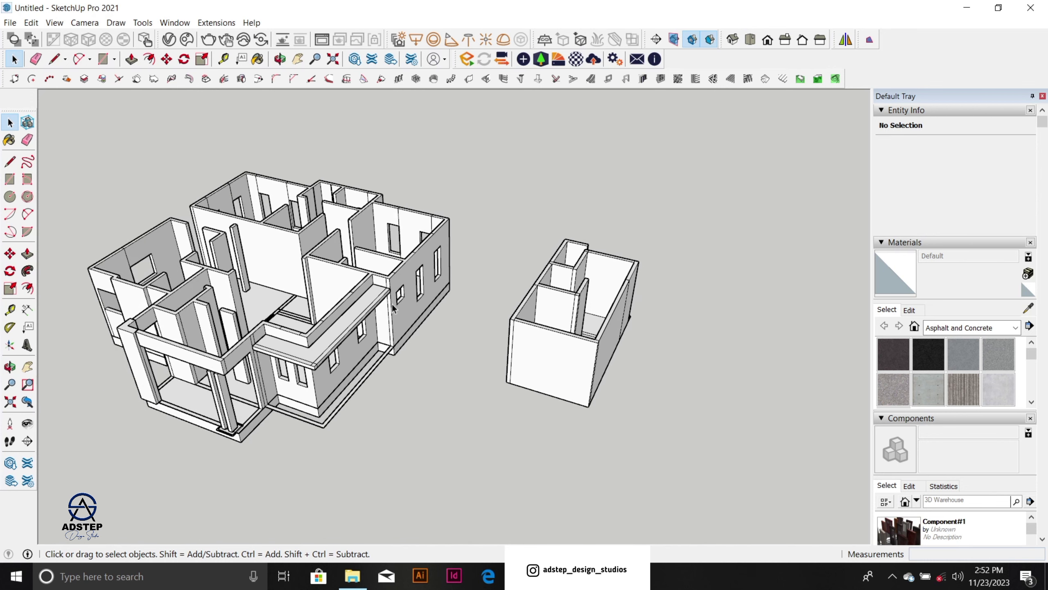
scroll(408, 271, down, 3)
middle_drag(408, 270, 420, 291)
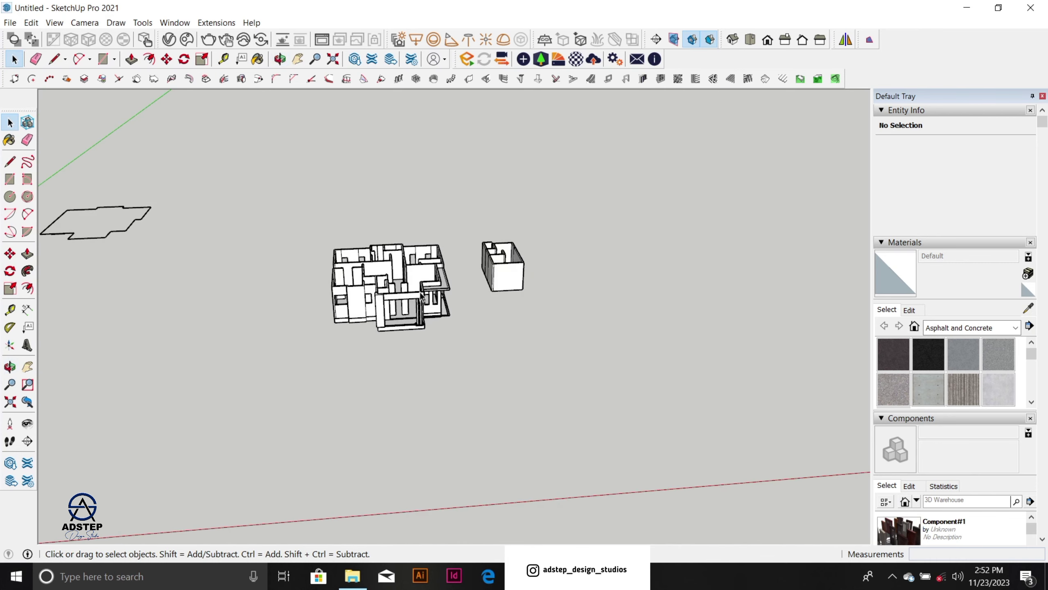
scroll(419, 291, up, 3)
scroll(260, 290, down, 3)
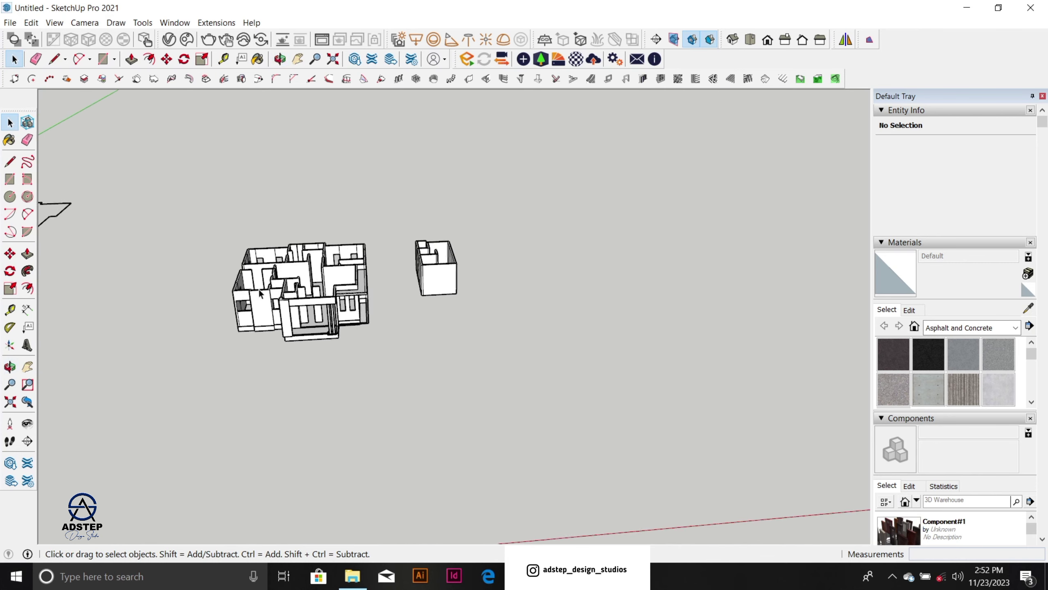
scroll(260, 293, down, 2)
scroll(450, 236, up, 3)
scroll(379, 287, up, 2)
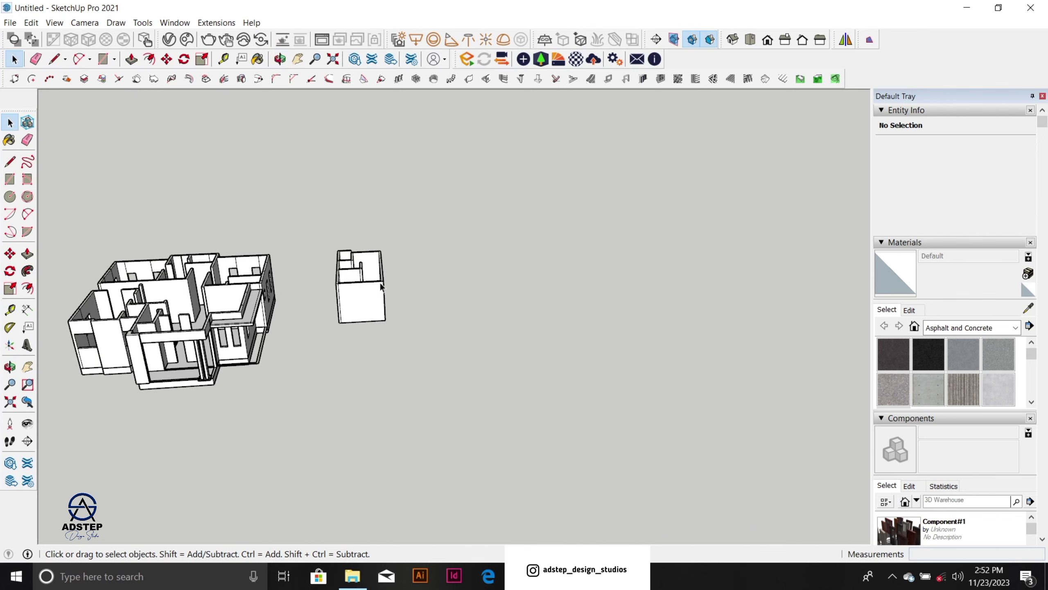
Step: Move the floor plan linework group off its filled floor faces to the empty area beyond the separate walled block
scroll(449, 311, down, 5)
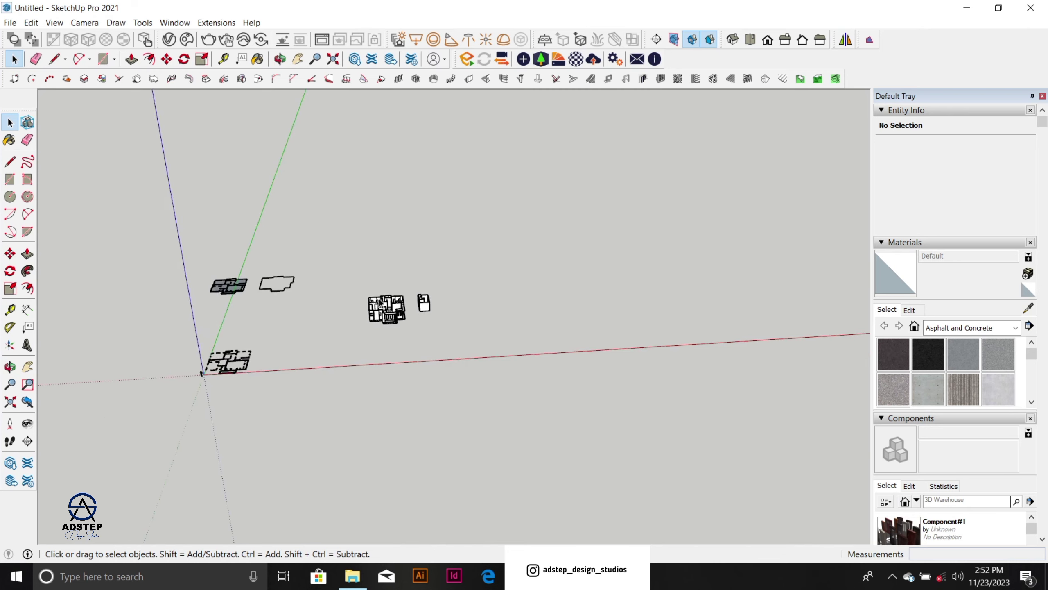
scroll(202, 289, up, 5)
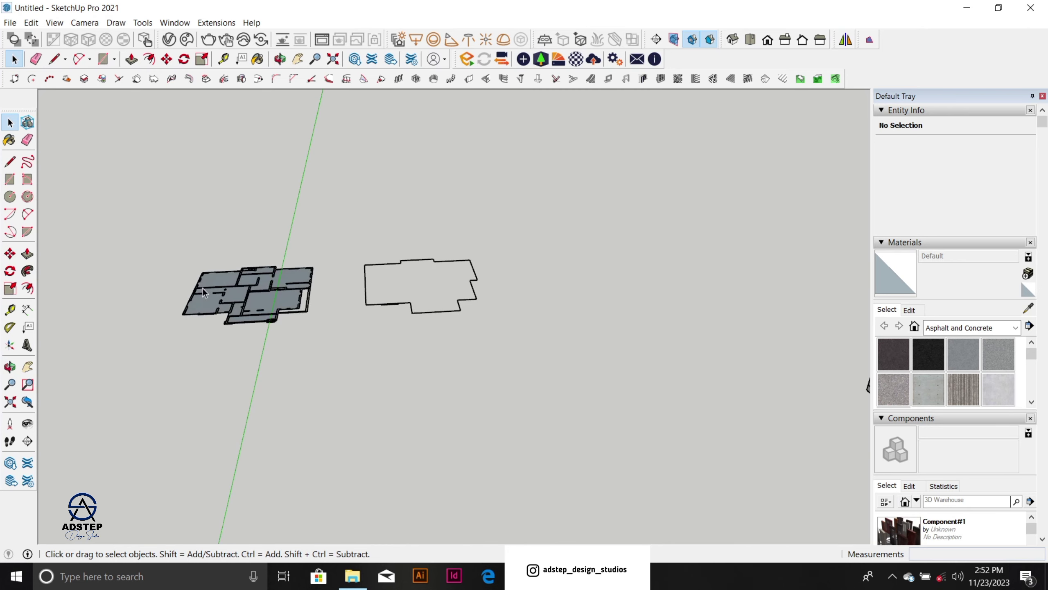
scroll(203, 289, down, 3)
scroll(249, 291, down, 2)
scroll(412, 307, up, 3)
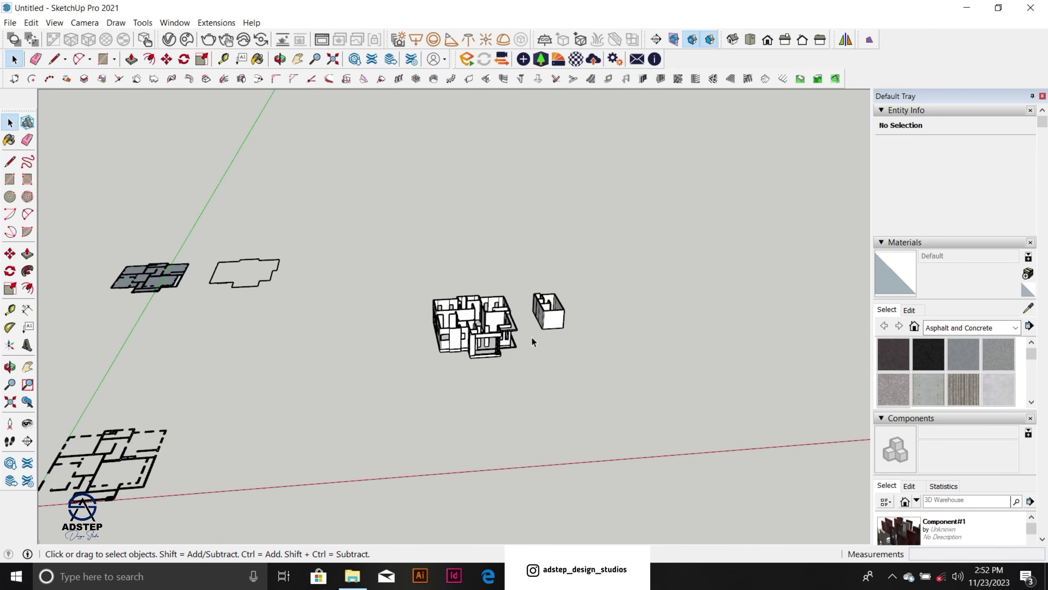
scroll(532, 342, down, 2)
scroll(534, 317, up, 2)
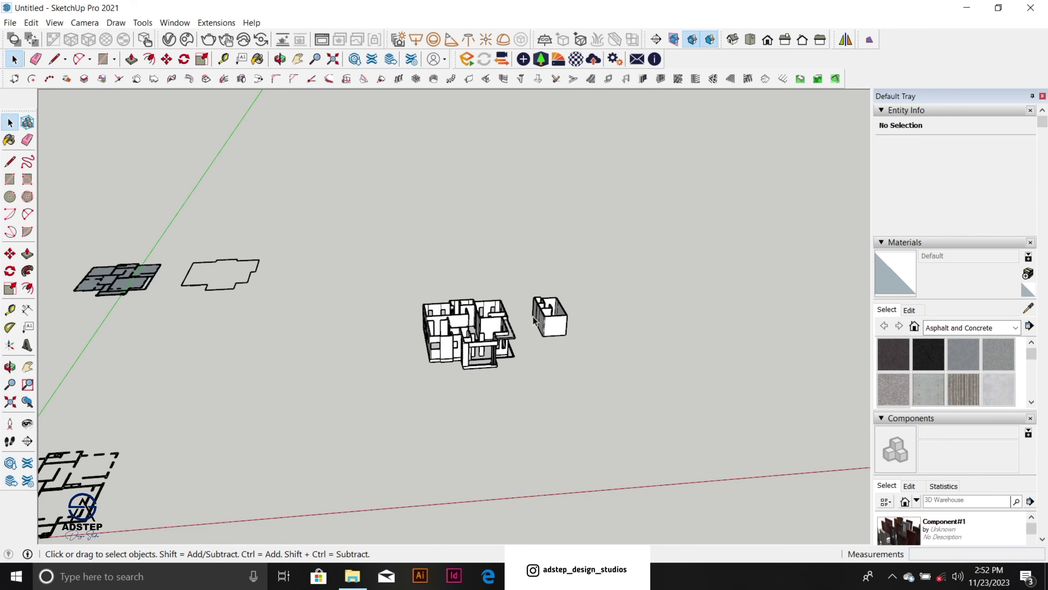
scroll(532, 316, down, 2)
scroll(256, 314, up, 5)
scroll(221, 303, up, 2)
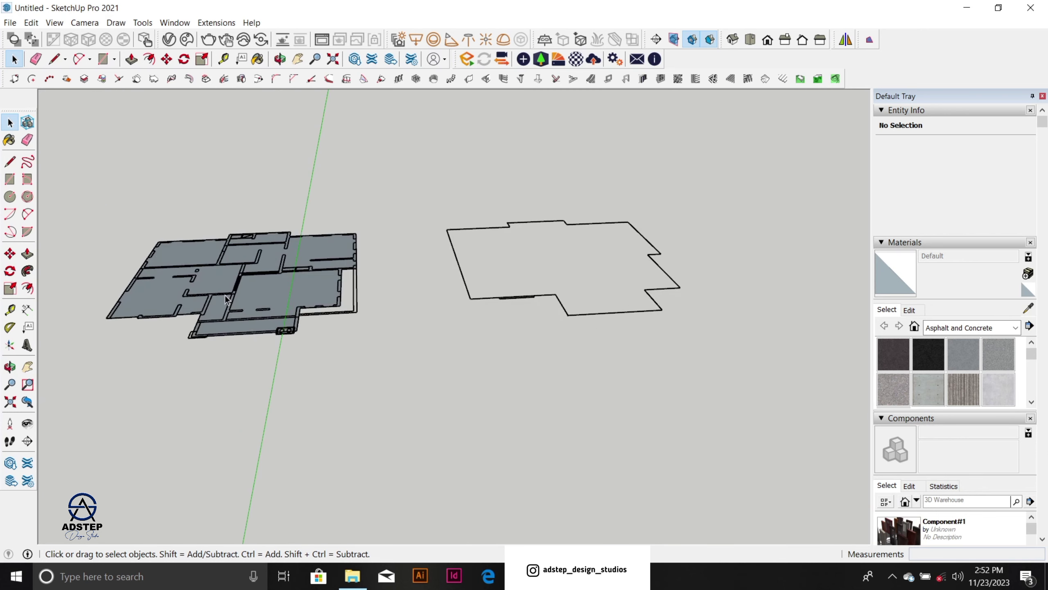
click(225, 295)
key(m)
click(225, 294)
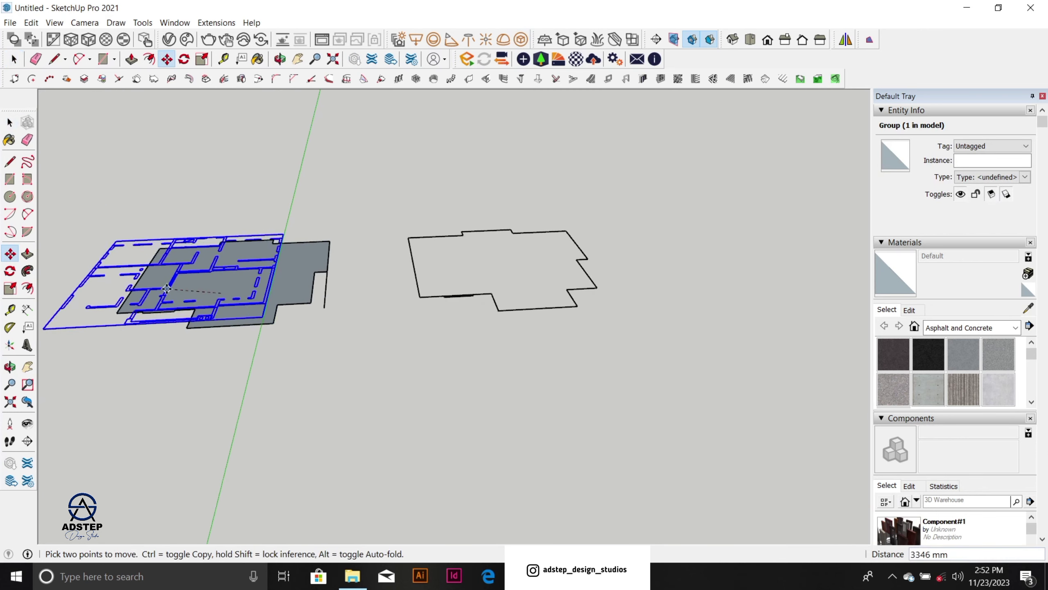
scroll(447, 363, down, 6)
scroll(507, 342, up, 3)
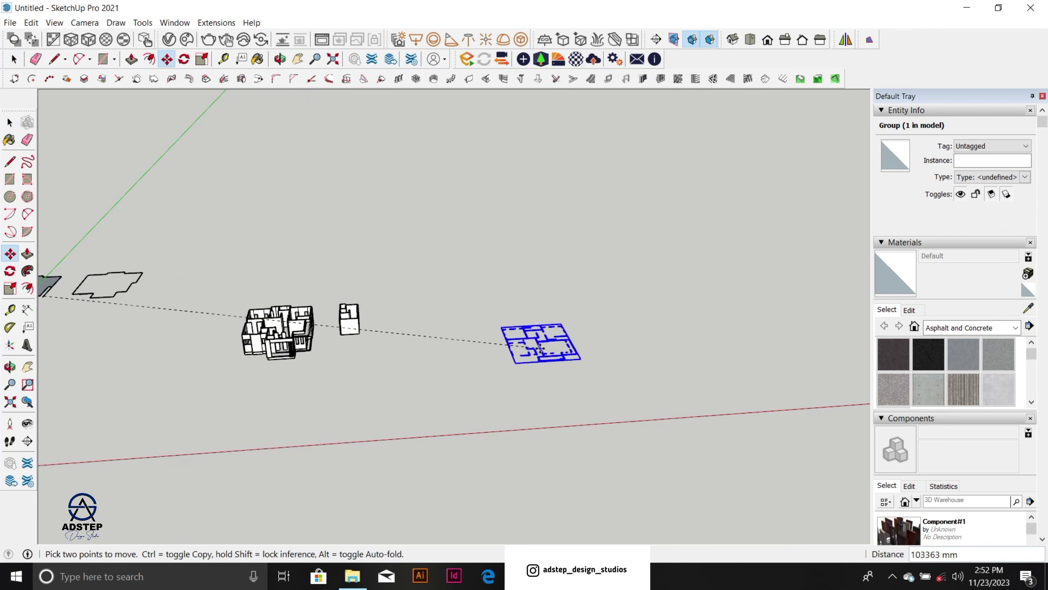
click(356, 342)
key(space)
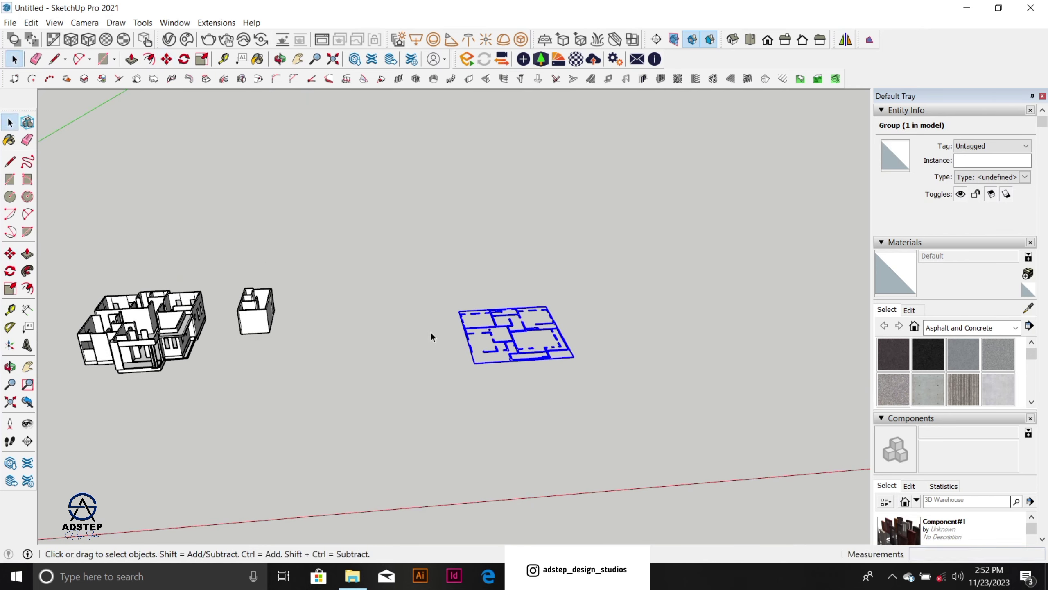
Step: Review the wall layout of the relocated floor plan and its placement relative to the modelled buildings
scroll(190, 363, up, 5)
scroll(206, 363, down, 6)
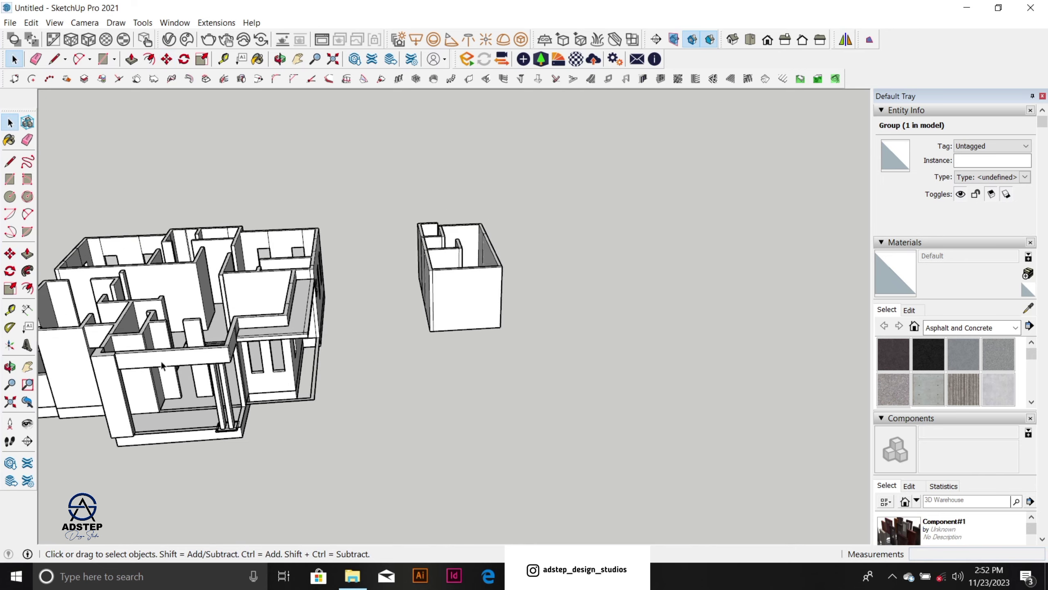
scroll(527, 322, up, 3)
scroll(528, 321, up, 3)
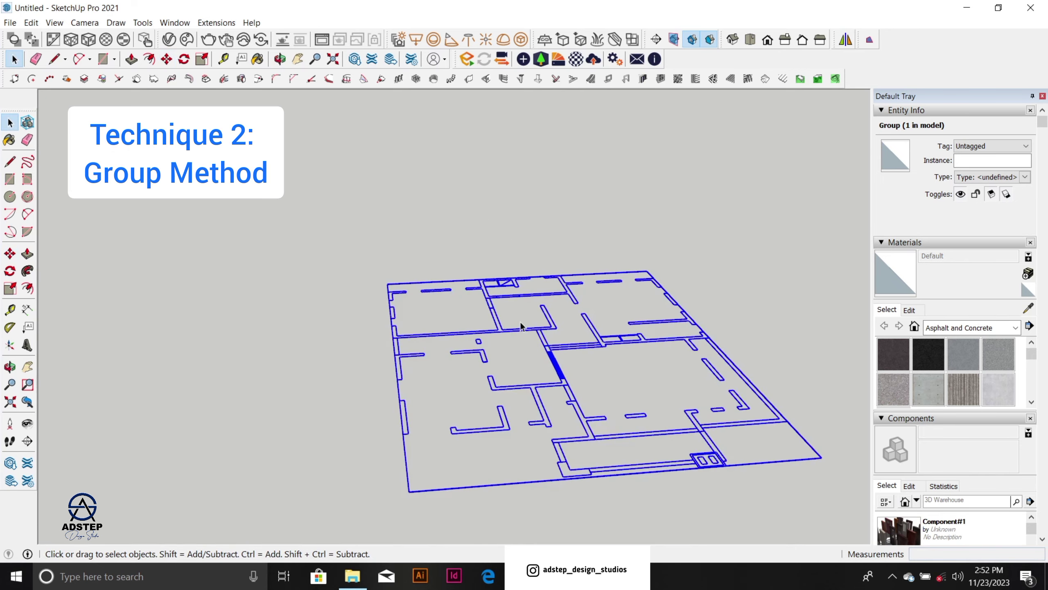
scroll(519, 328, up, 2)
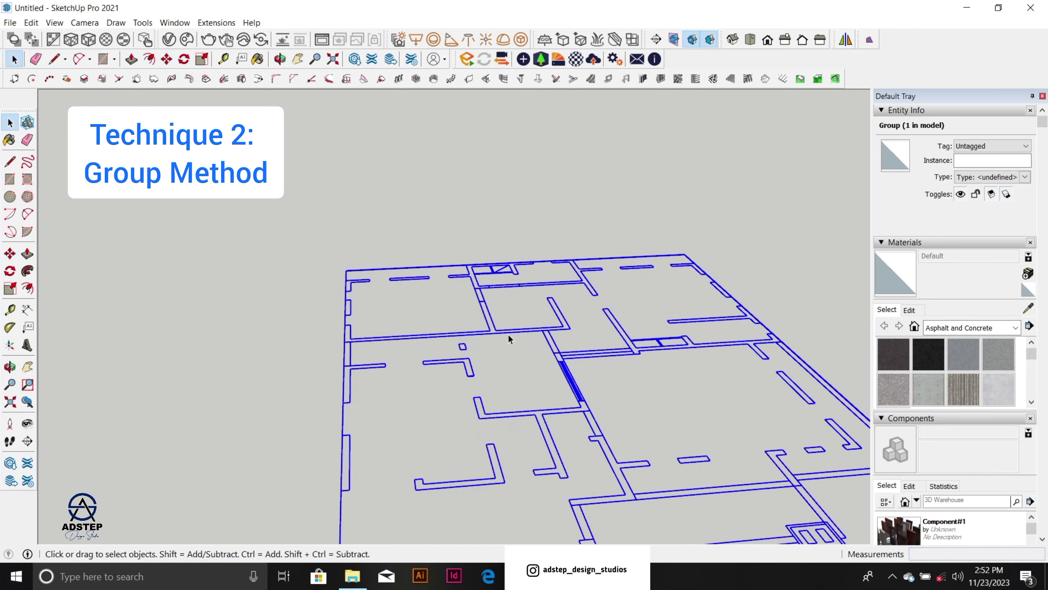
scroll(508, 334, down, 3)
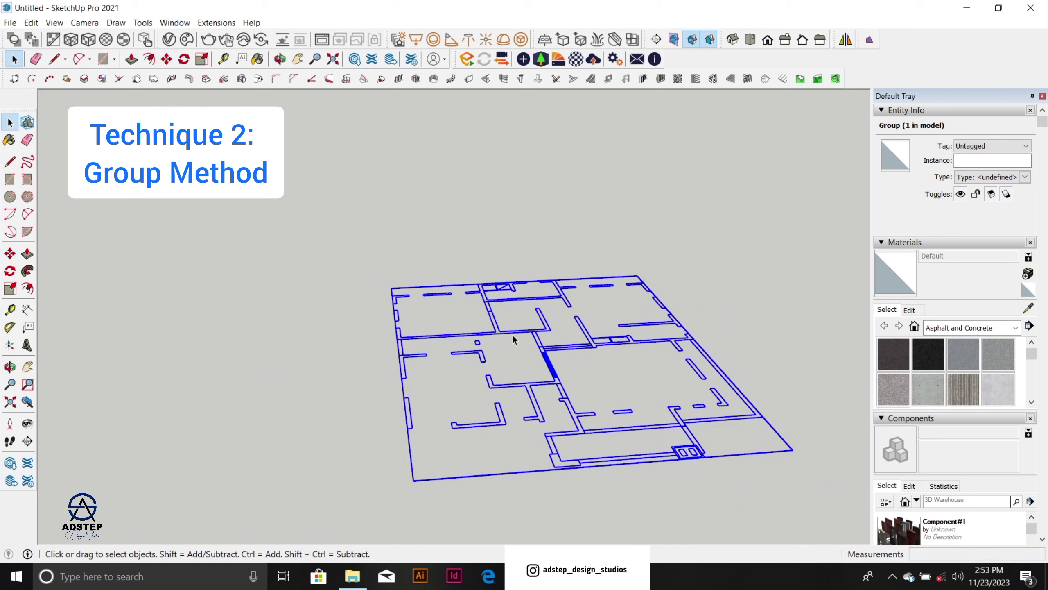
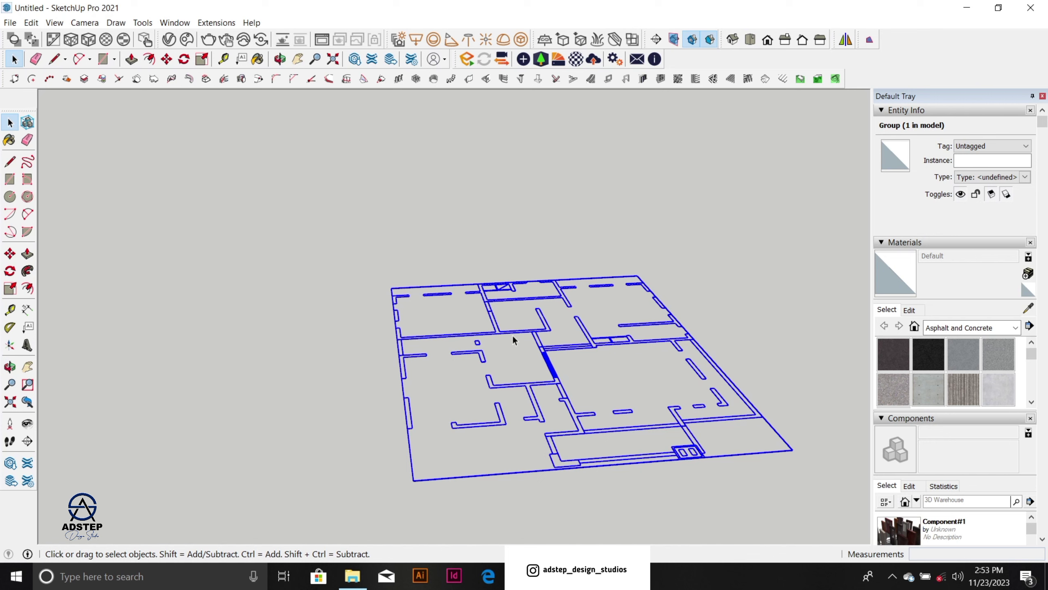
scroll(512, 334, down, 6)
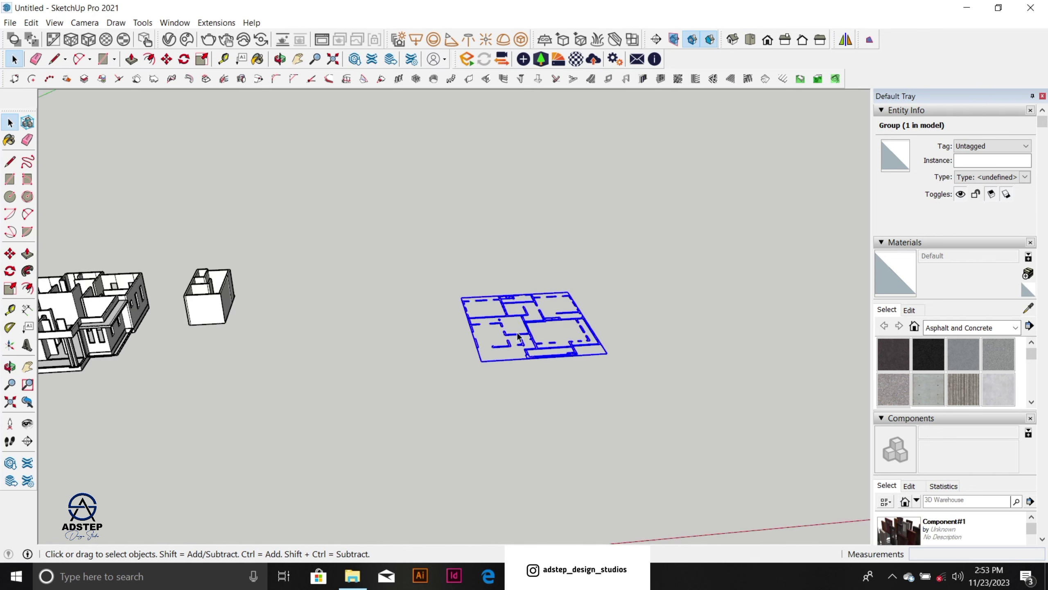
scroll(529, 322, up, 4)
scroll(524, 307, down, 2)
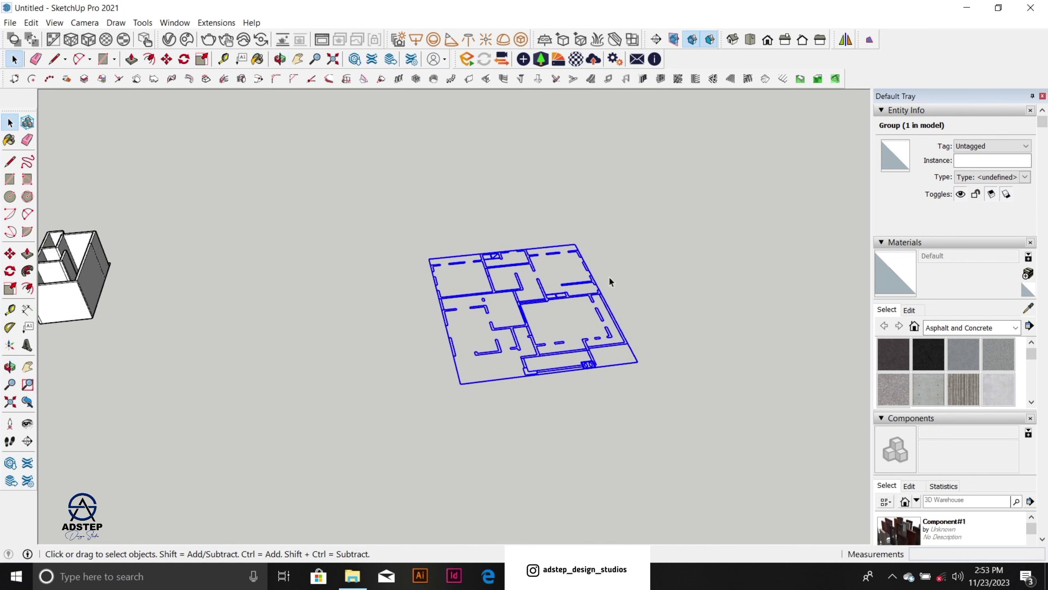
Step: Check by window selection that the relocated floor plan is a single group, and clear the selection
click(612, 277)
scroll(468, 329, up, 3)
scroll(522, 317, up, 1)
right_click(623, 293)
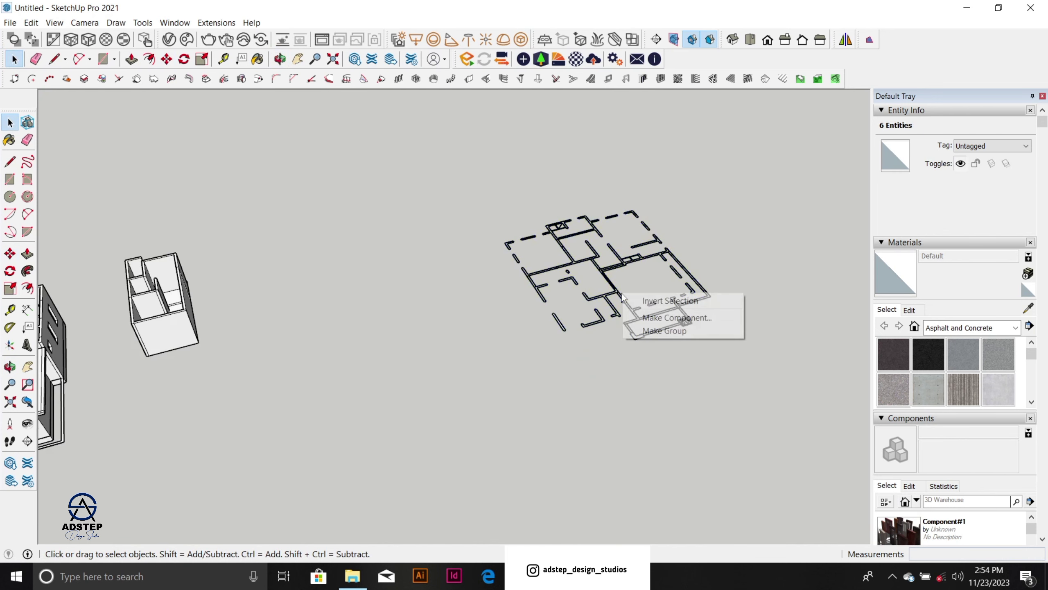
click(446, 149)
drag(447, 149, 754, 378)
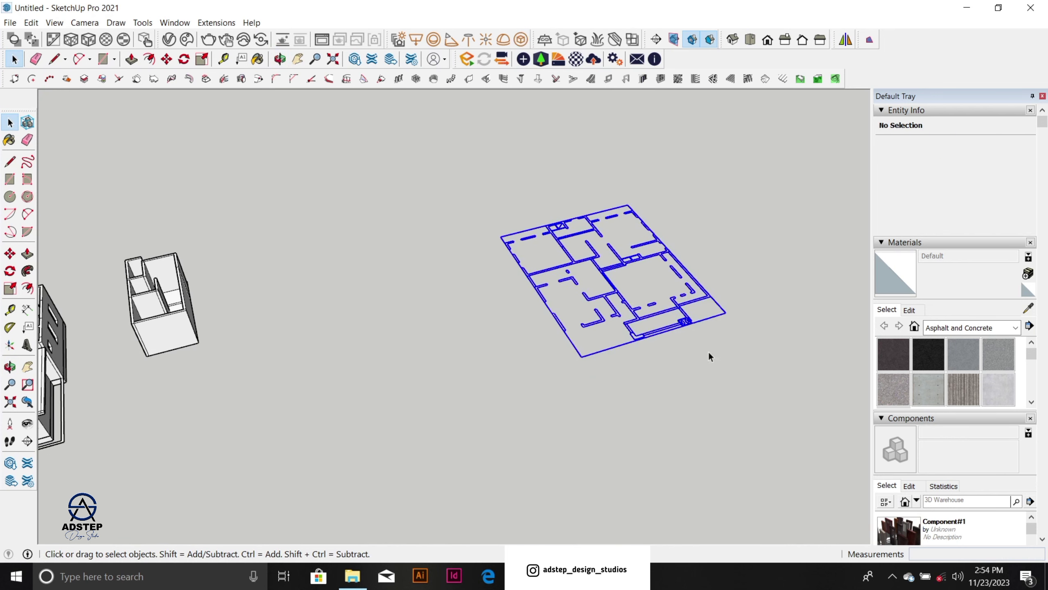
click(503, 210)
scroll(551, 274, up, 5)
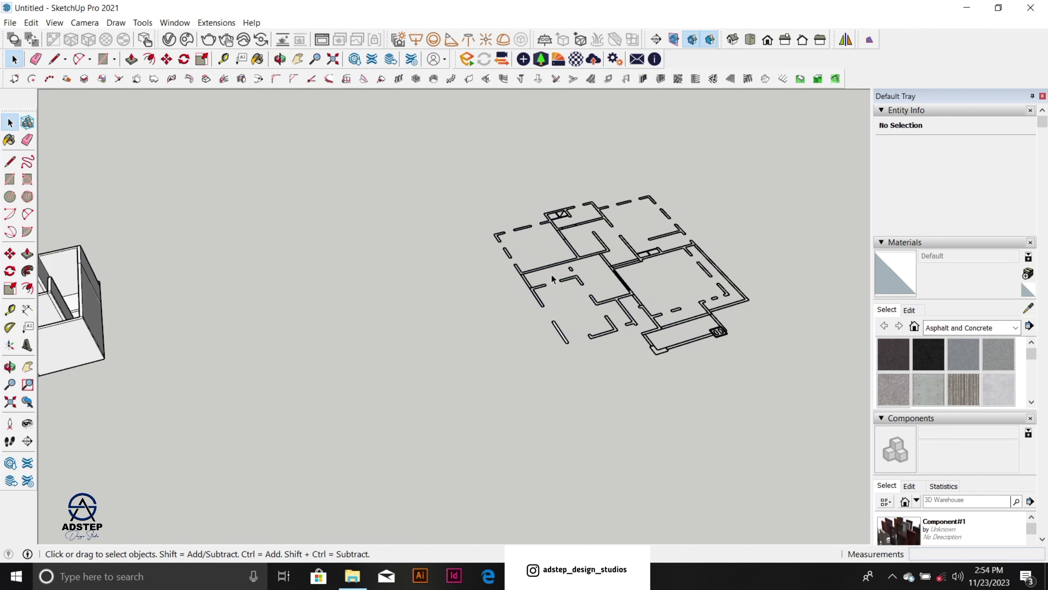
Step: Open the relocated floor plan group for editing and inspect the wall outlines around the grey-lined segment on its outer edge
triple_click(578, 268)
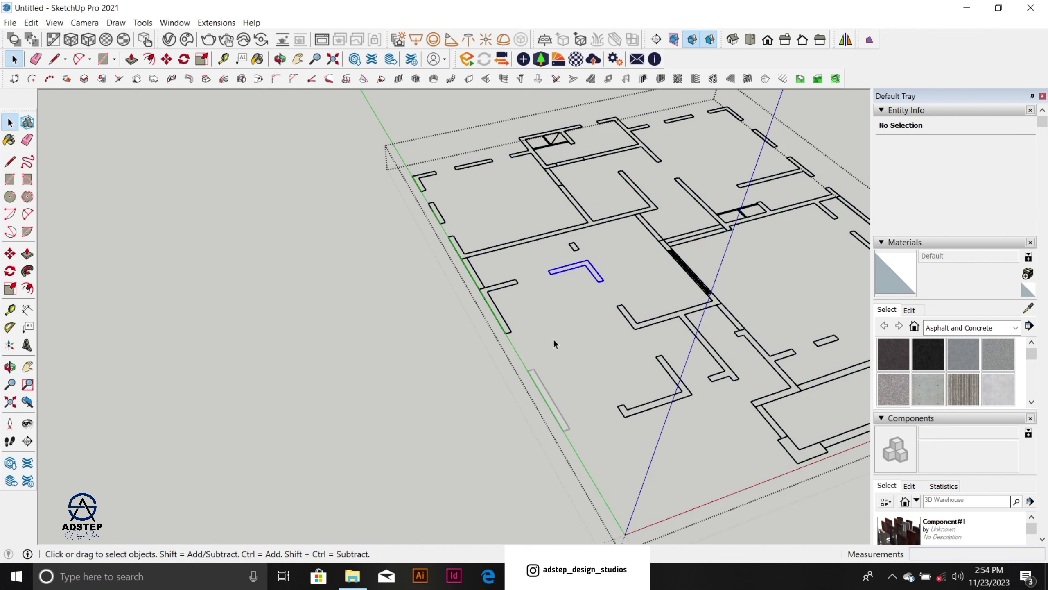
scroll(563, 403, up, 3)
click(570, 405)
click(588, 392)
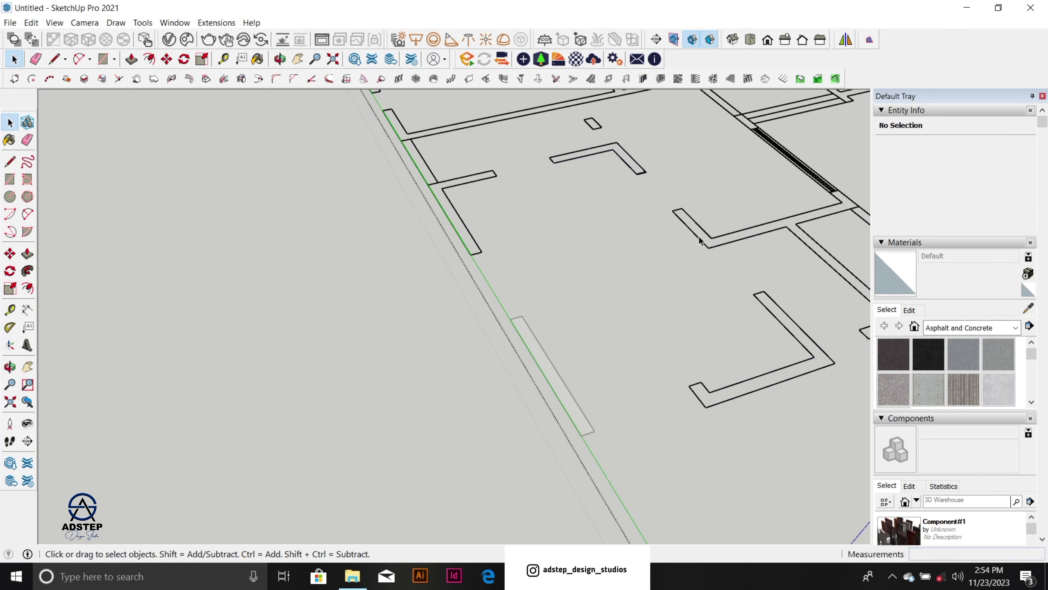
scroll(559, 390, up, 1)
scroll(545, 341, down, 2)
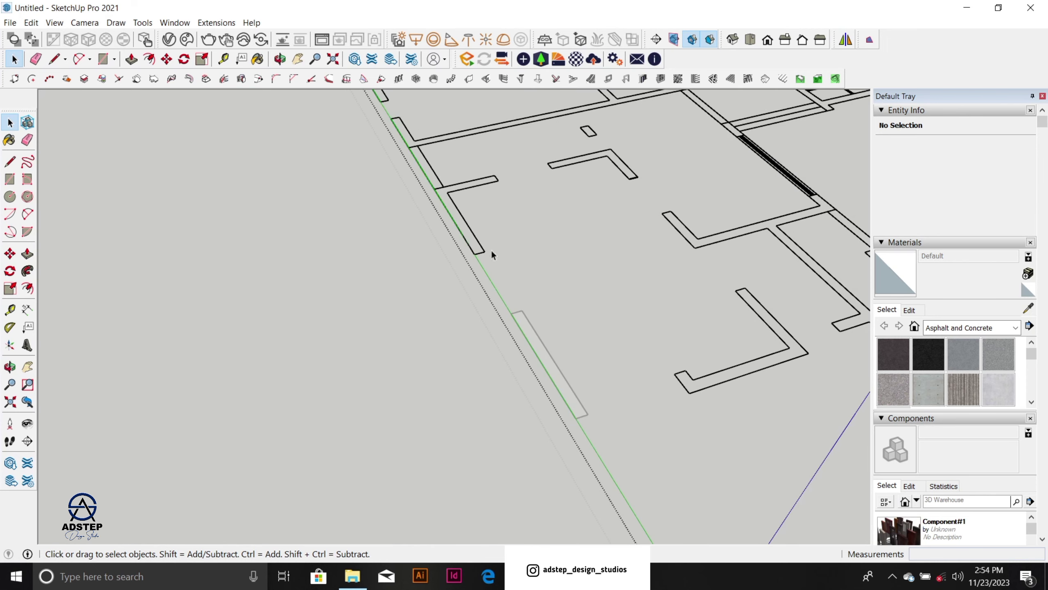
scroll(475, 233, up, 3)
click(479, 240)
scroll(531, 344, down, 2)
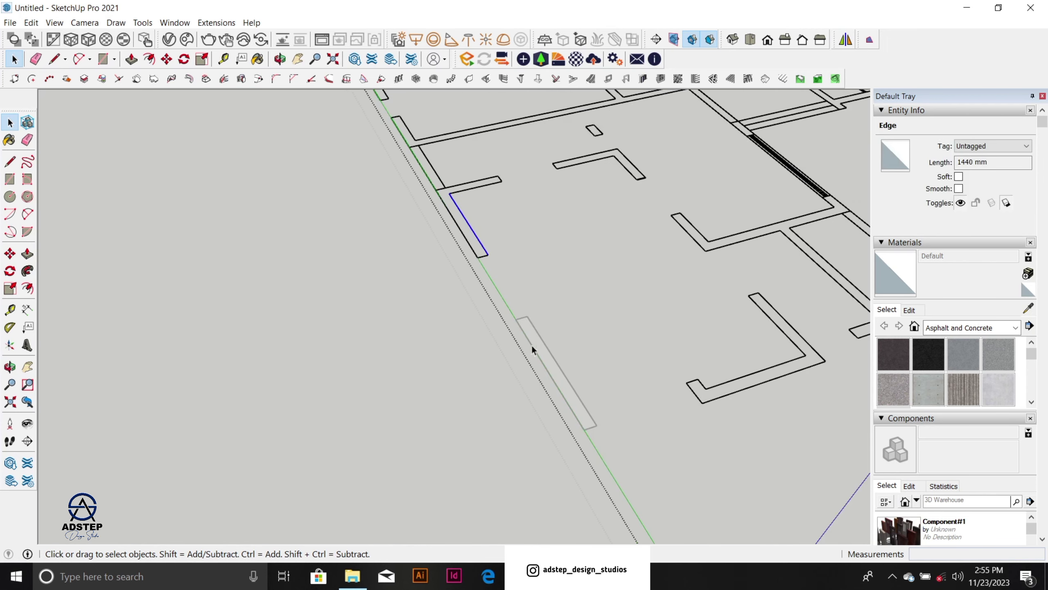
scroll(555, 375, up, 3)
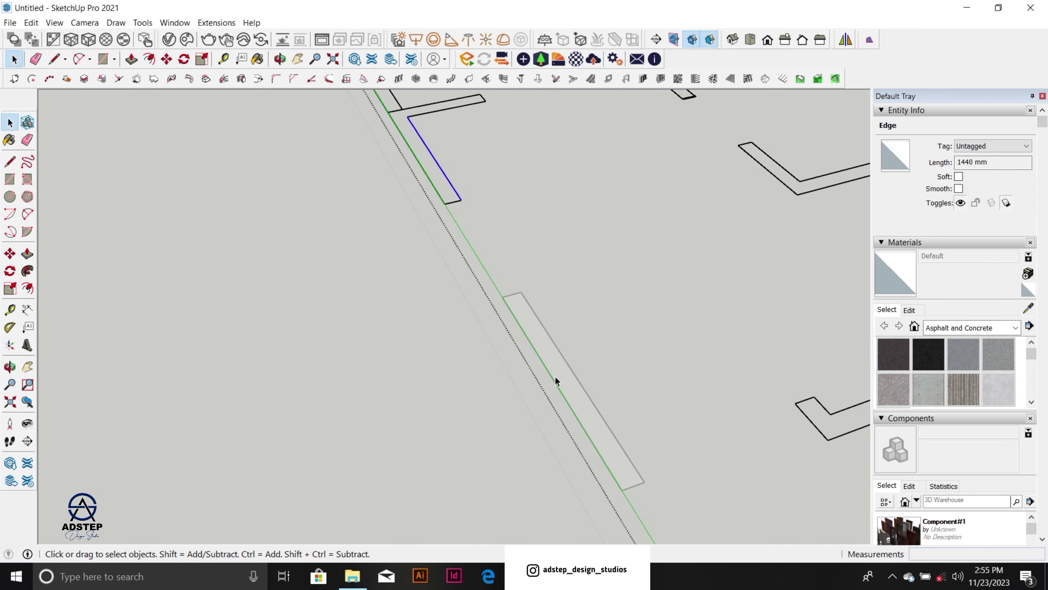
Step: Trace the grey-outlined outer wall segment with a corner-to-corner rectangle and select the face with its edges
key(r)
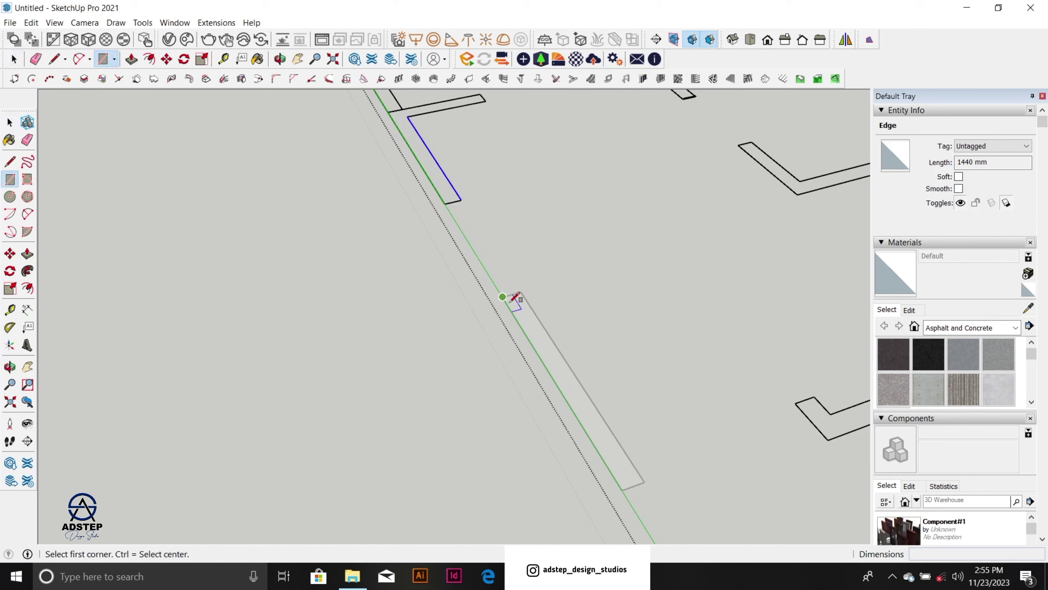
click(503, 297)
click(643, 480)
key(space)
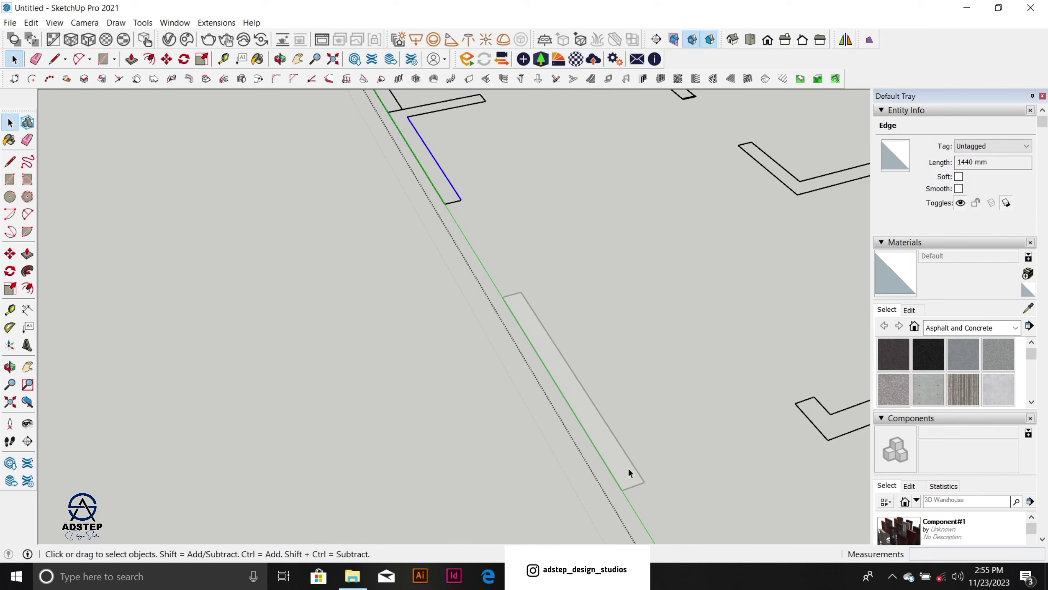
click(627, 466)
double_click(626, 465)
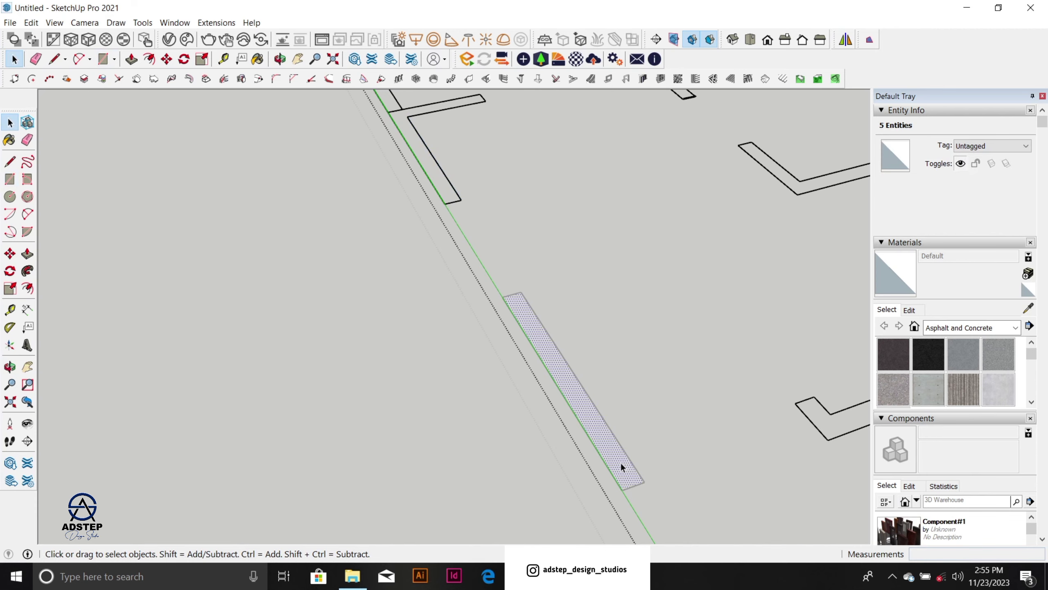
Step: Trace the short isolated outer wall segment near the plan's corner with a rectangle and reverse its face
scroll(619, 454, down, 6)
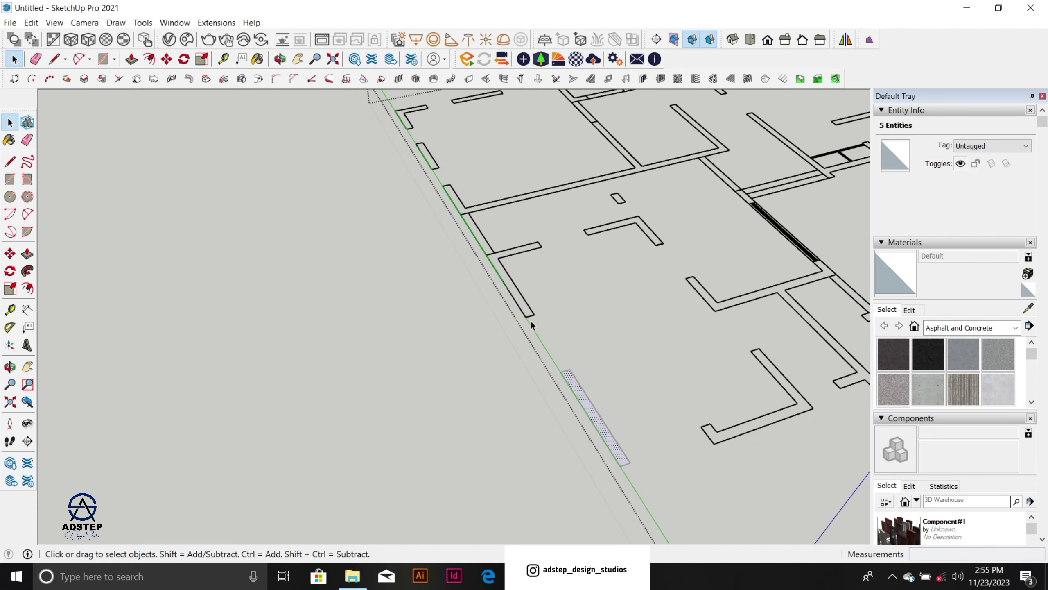
scroll(398, 136, up, 8)
key(r)
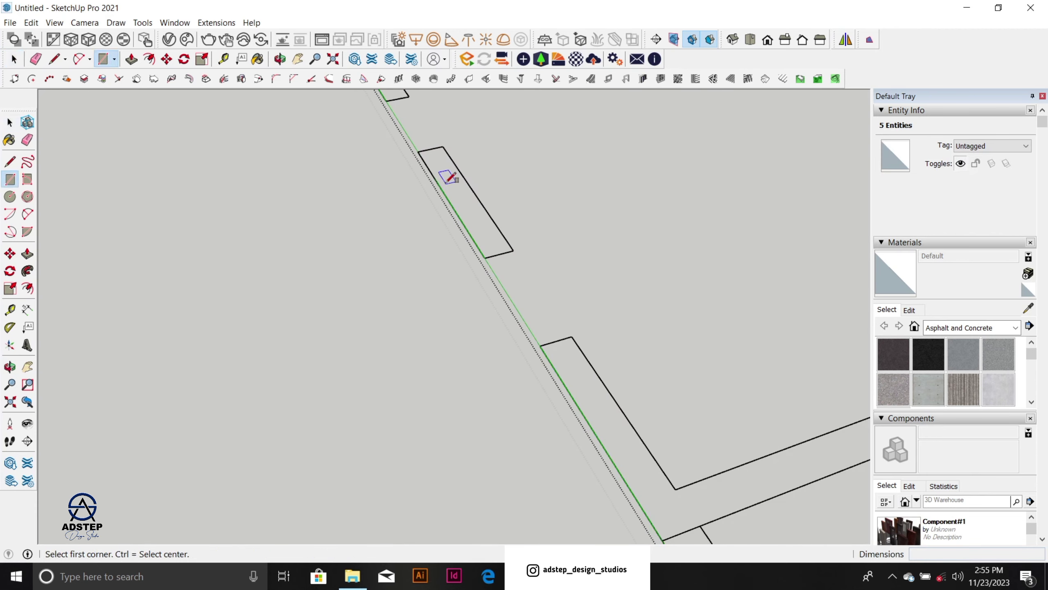
click(418, 151)
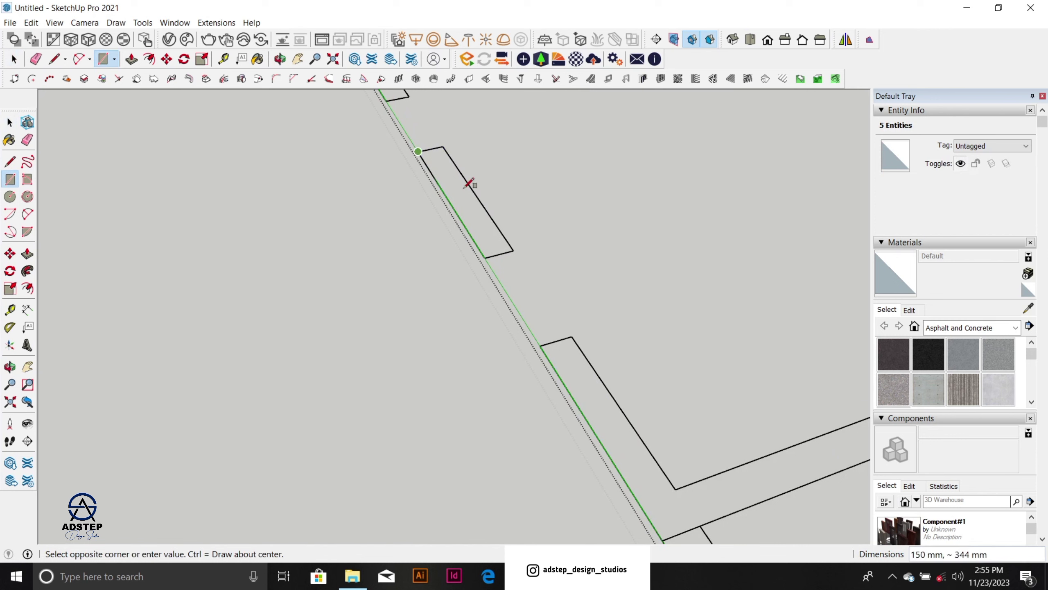
click(514, 249)
key(space)
right_click(482, 224)
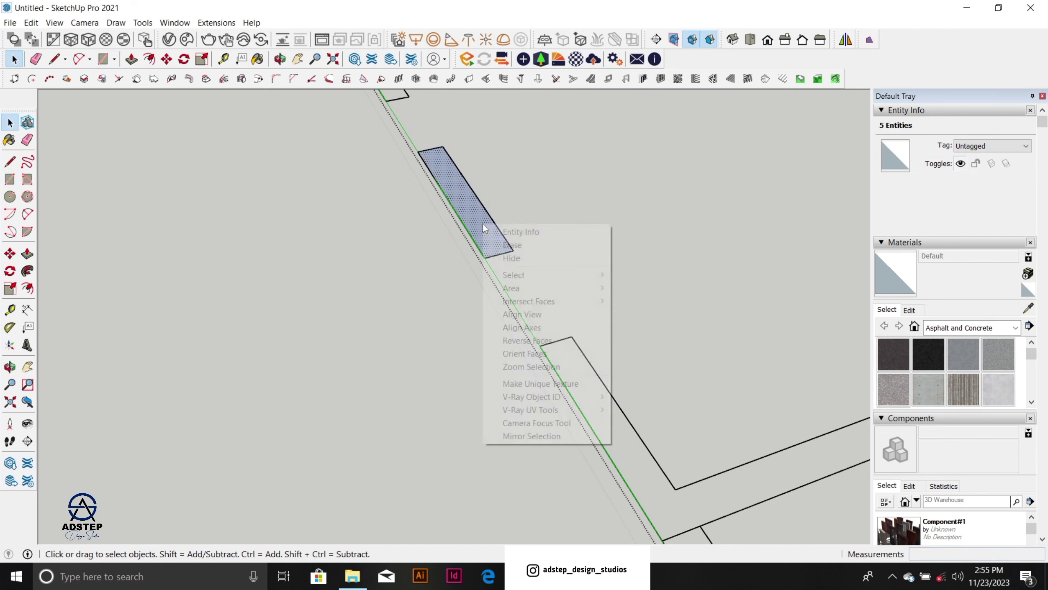
click(528, 340)
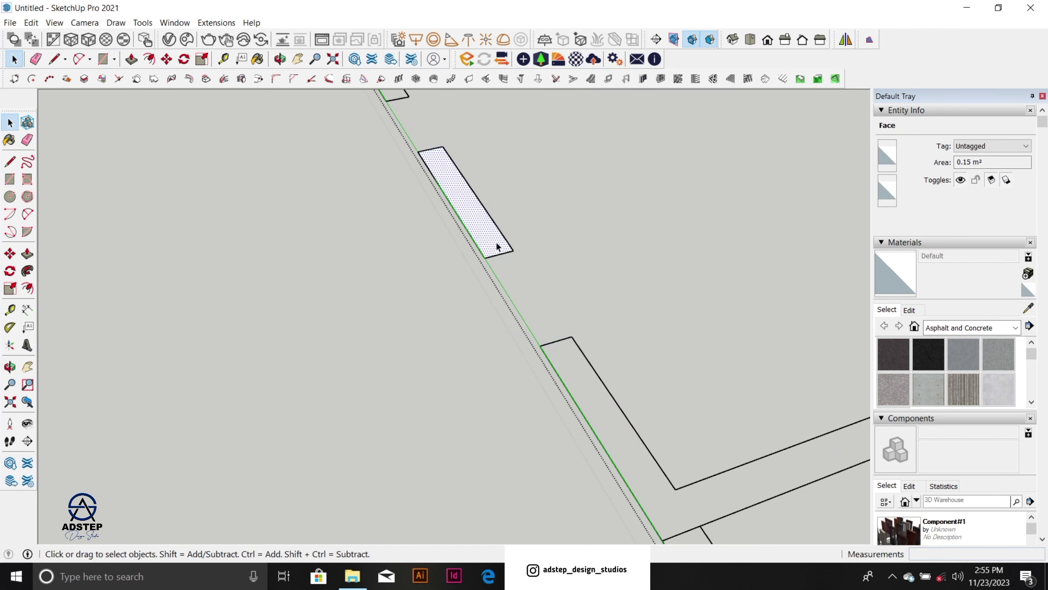
Step: Make a group from the reversed face and its bounding edges
right_click(497, 247)
click(572, 343)
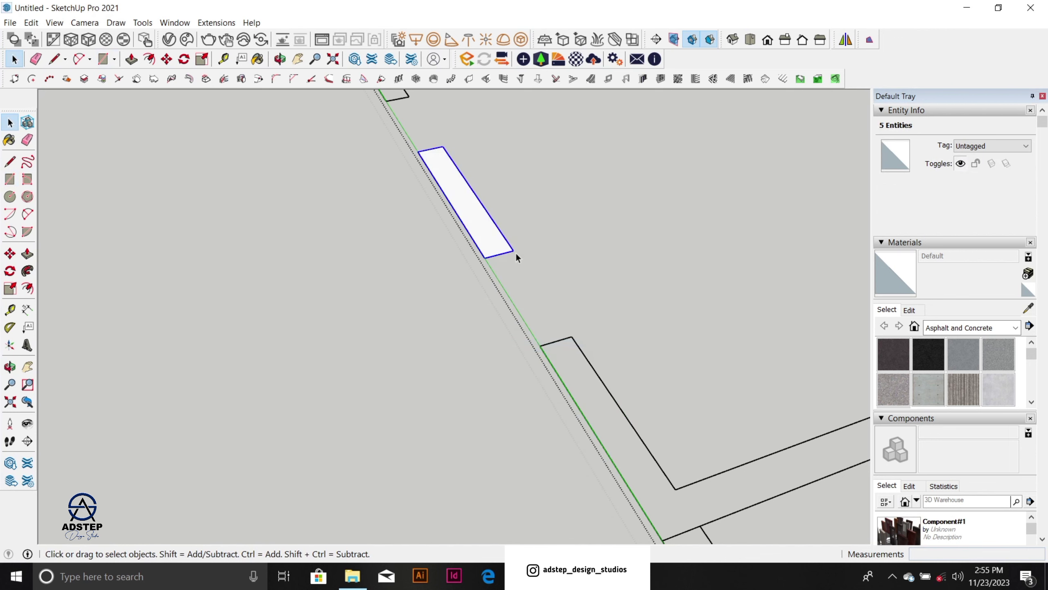
scroll(512, 254, down, 1)
scroll(490, 223, up, 3)
scroll(506, 272, down, 3)
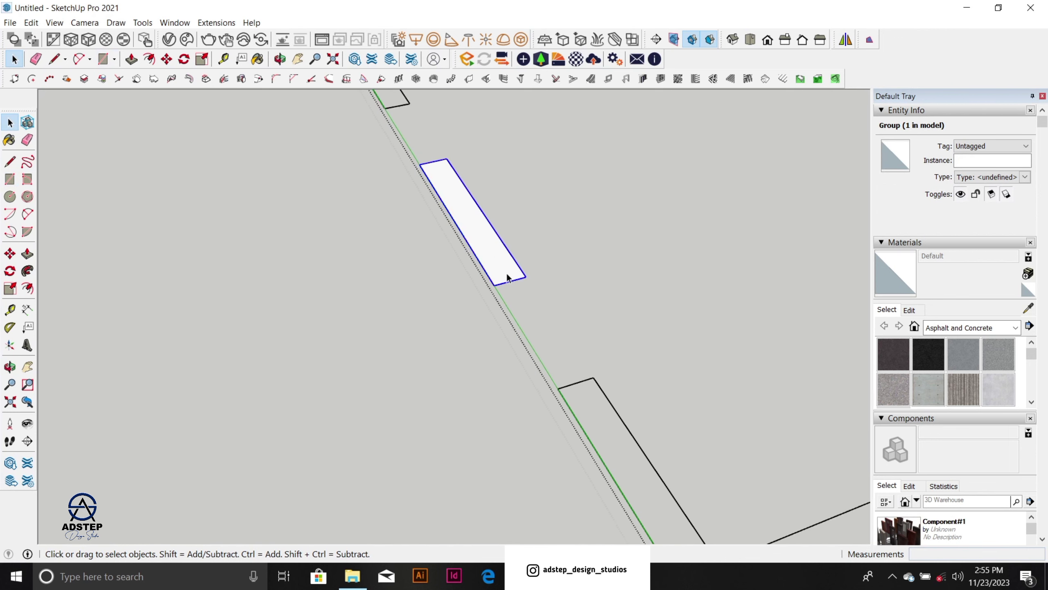
Step: Open the new wall segment group, push/pull its face up 900 mm, and leave group editing
double_click(496, 257)
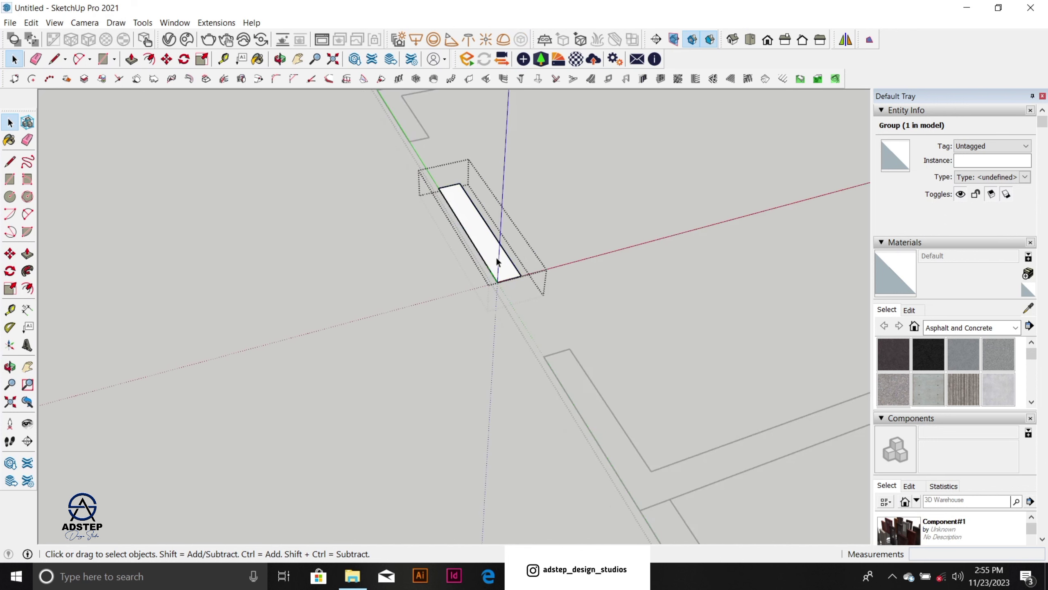
key(p)
click(497, 263)
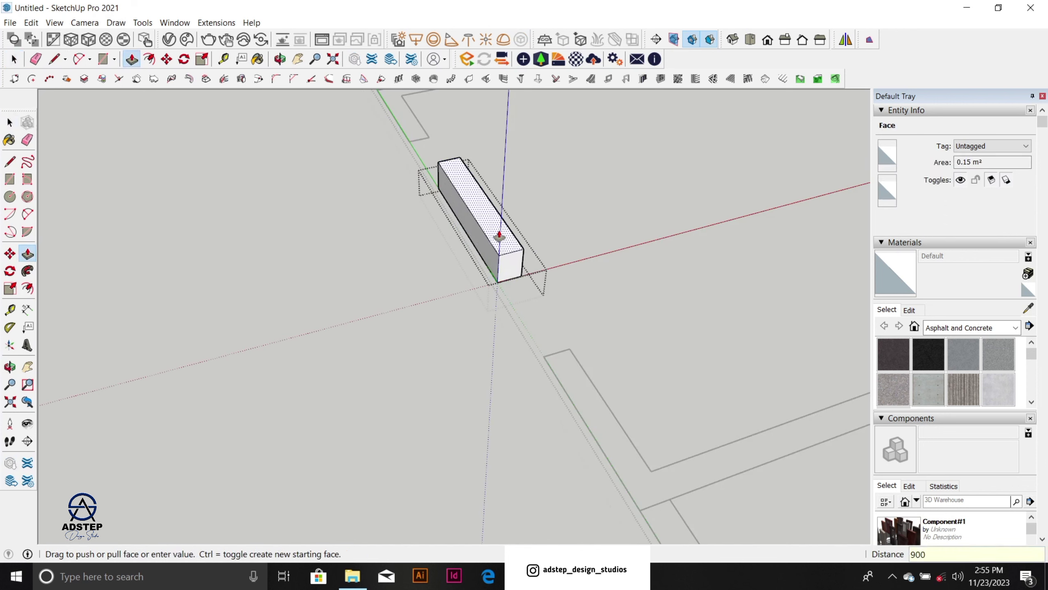
key(Return)
scroll(511, 256, down, 4)
key(space)
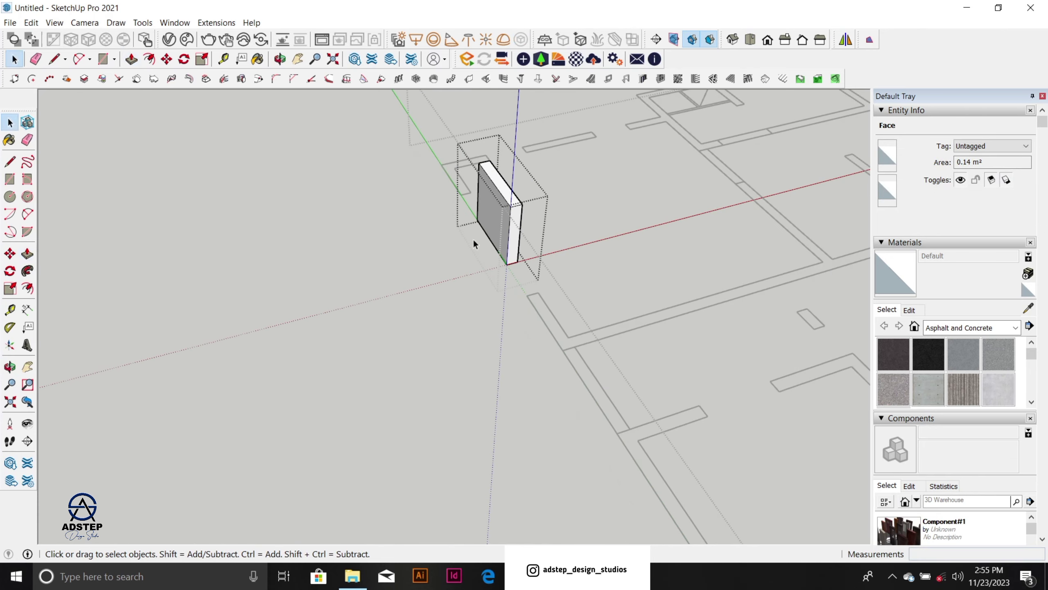
key(Escape)
key(Escape)
Step: Reopen the floor plan group and copy the raised wall block along the outer edge to the inner corner of the neighbouring wall junction
scroll(517, 232, up, 2)
double_click(515, 238)
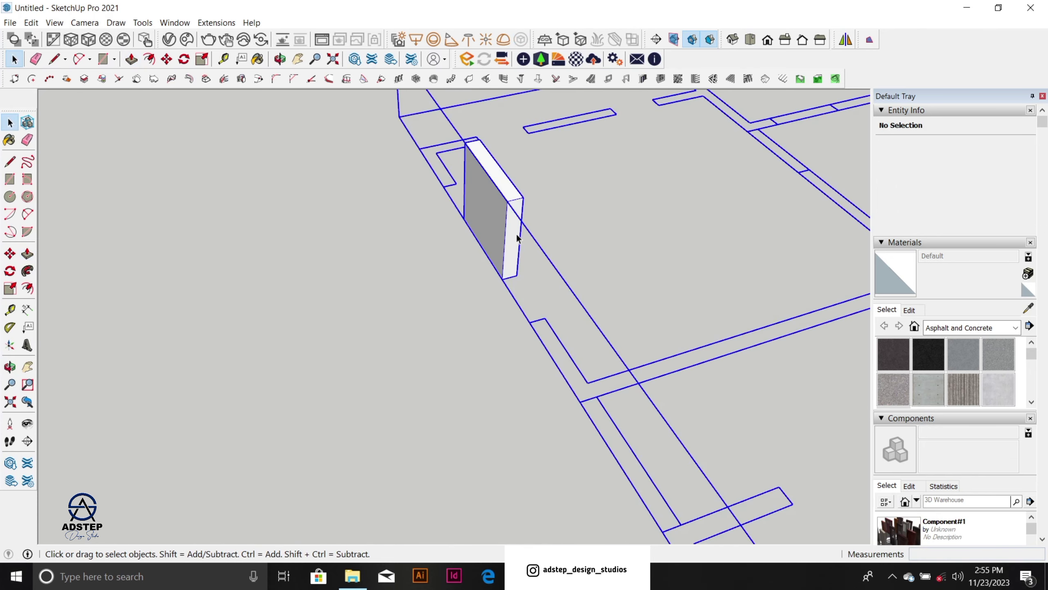
click(516, 241)
middle_drag(516, 241, 503, 188)
scroll(509, 209, up, 1)
scroll(438, 230, down, 3)
scroll(523, 212, up, 3)
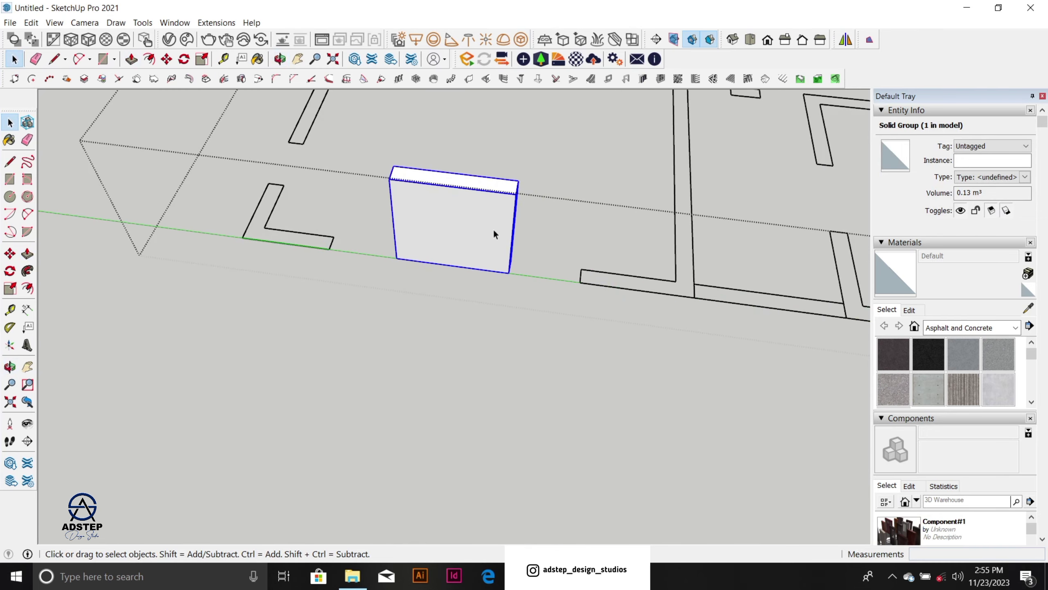
middle_drag(516, 228, 547, 253)
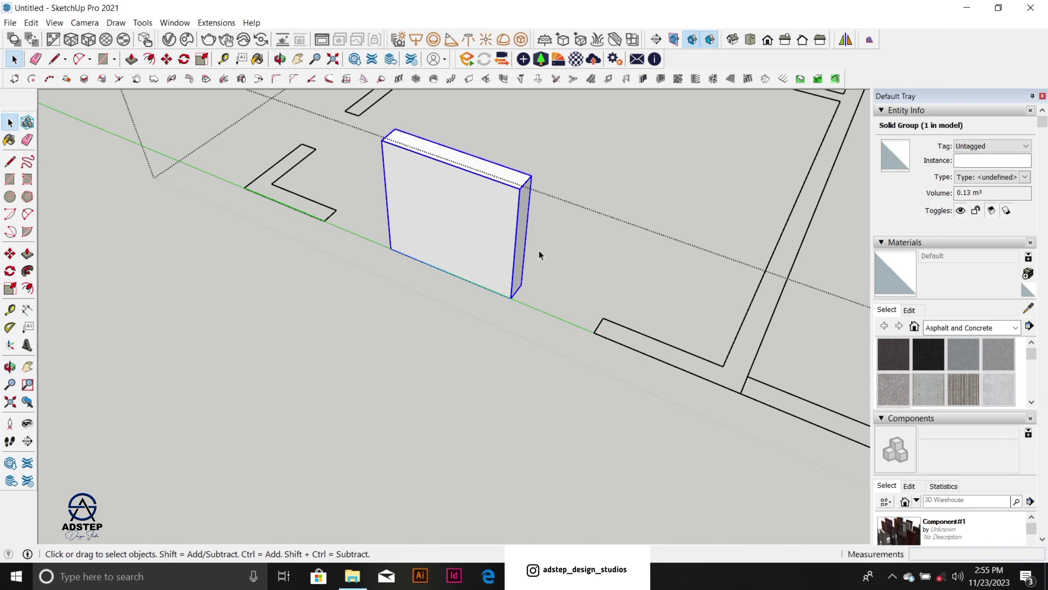
scroll(518, 265, up, 2)
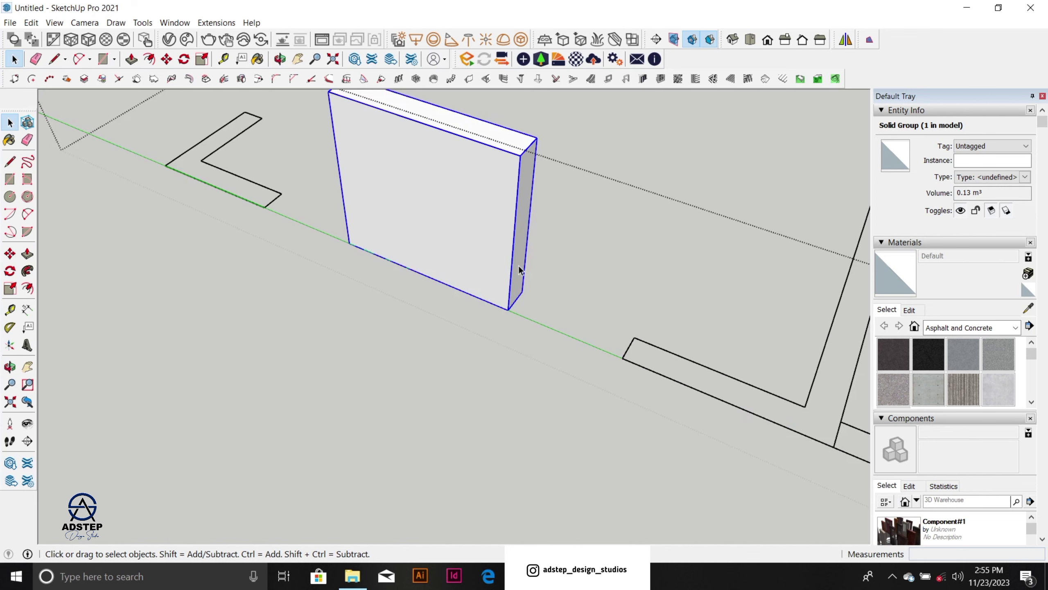
key(m)
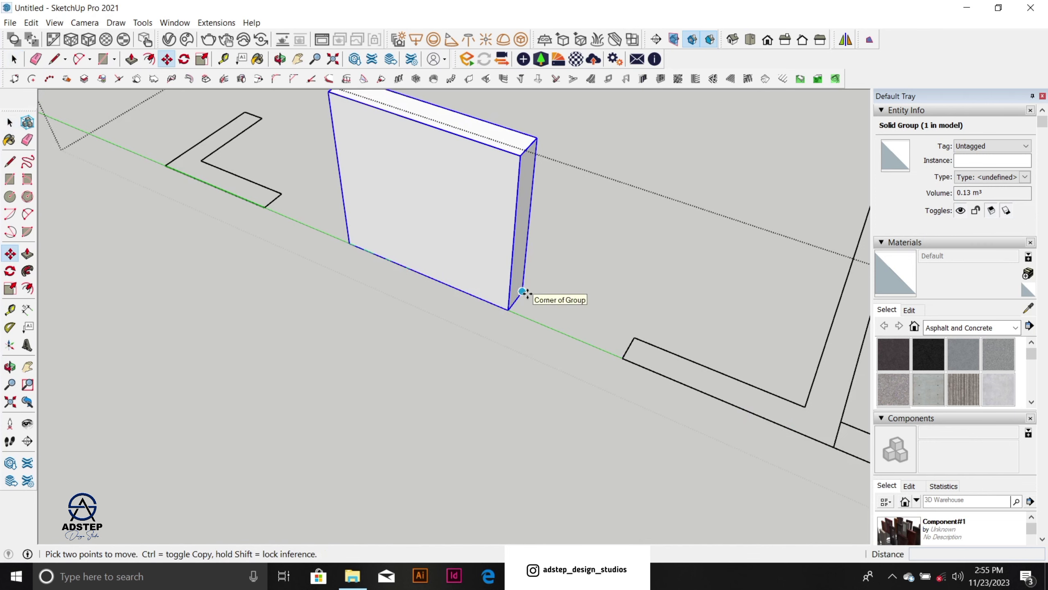
key(ctrl)
click(522, 292)
scroll(508, 285, down, 2)
scroll(714, 375, up, 2)
middle_drag(667, 342, 521, 293)
click(517, 330)
scroll(555, 349, down, 1)
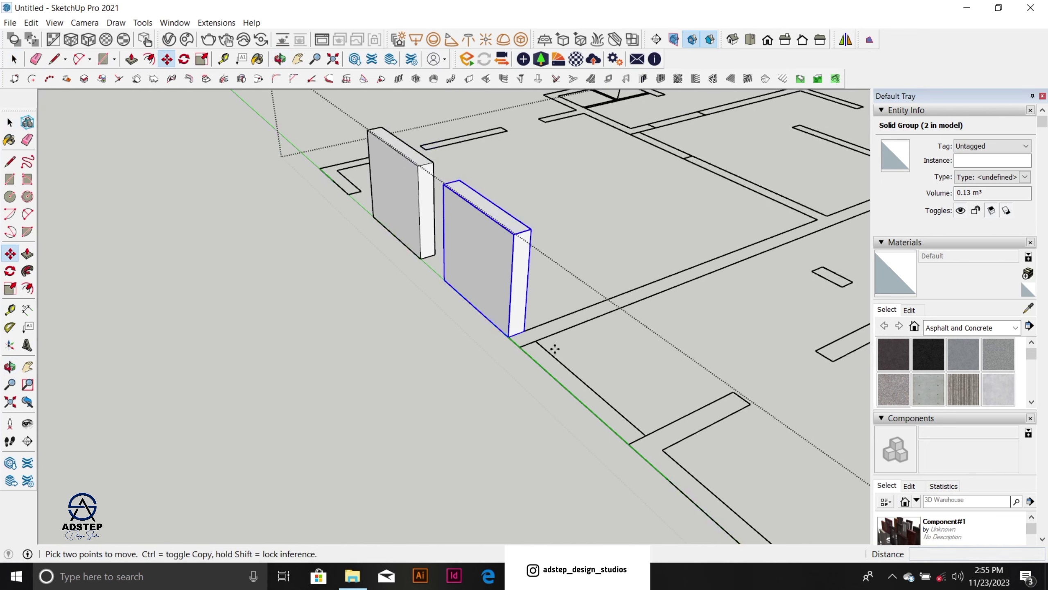
Step: Scale the copied wall block along its length so its free end meets the start of the plan's wall segment
middle_drag(555, 349, 739, 407)
scroll(684, 257, up, 2)
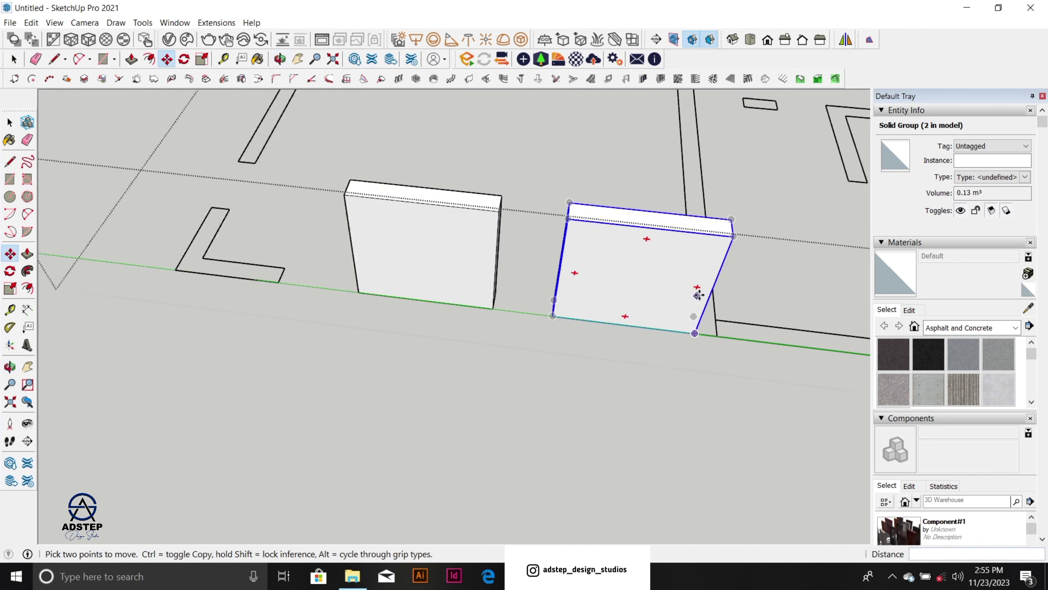
middle_drag(697, 297, 411, 210)
scroll(411, 211, down, 3)
middle_drag(584, 326, 665, 397)
scroll(664, 398, up, 2)
scroll(515, 321, down, 2)
middle_drag(583, 403, 834, 429)
scroll(609, 300, up, 4)
middle_drag(572, 340, 632, 269)
key(space)
scroll(516, 294, up, 2)
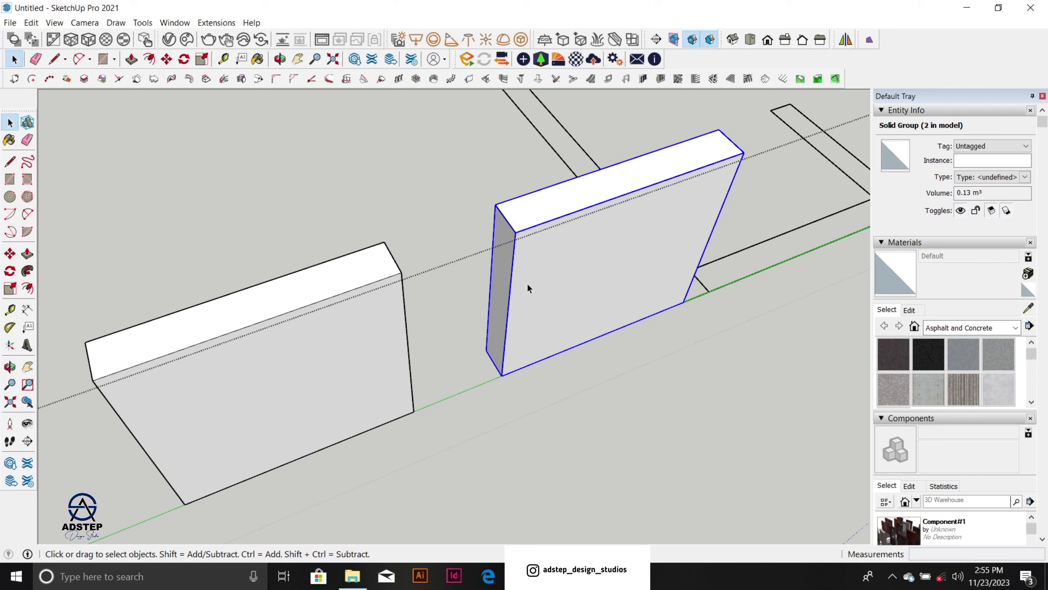
key(s)
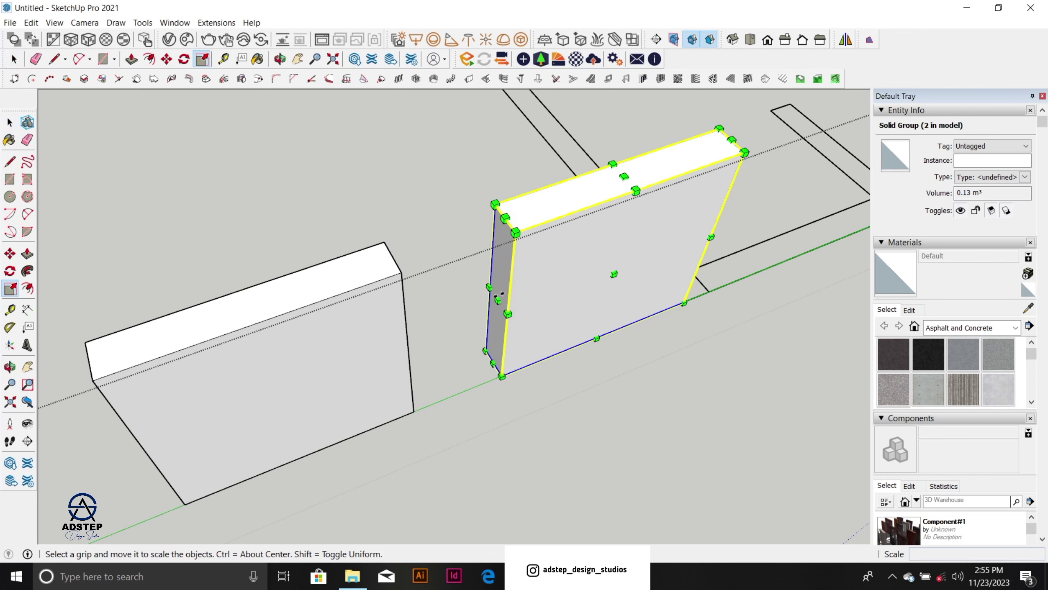
drag(504, 294, 536, 283)
scroll(592, 301, down, 3)
key(space)
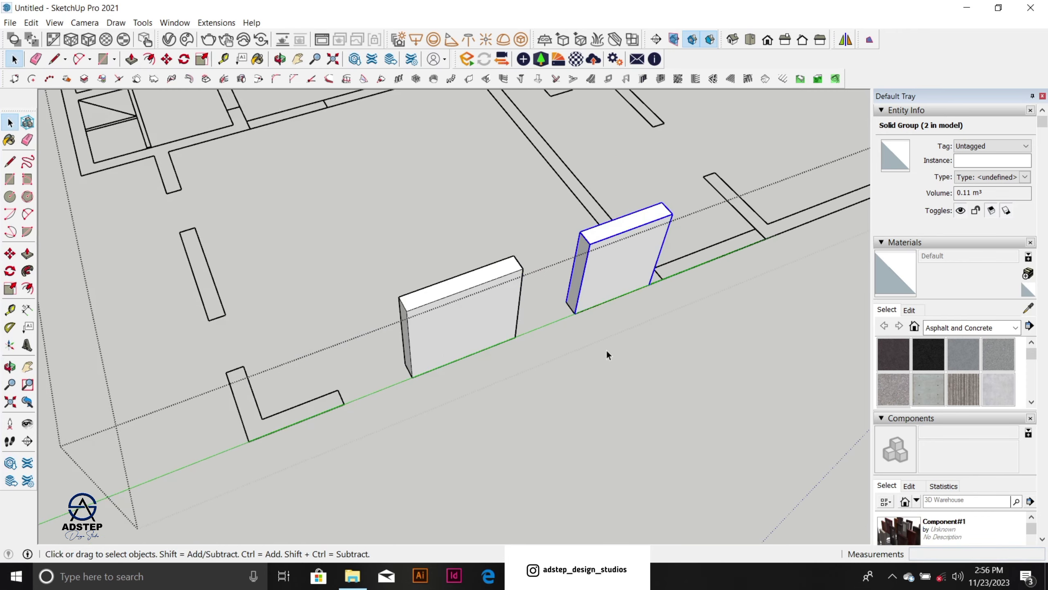
Step: Copy the first wall block 1570 mm along the outer edge to the end of the L-shaped corner segment
scroll(427, 313, down, 3)
middle_drag(433, 328, 622, 242)
scroll(435, 356, up, 3)
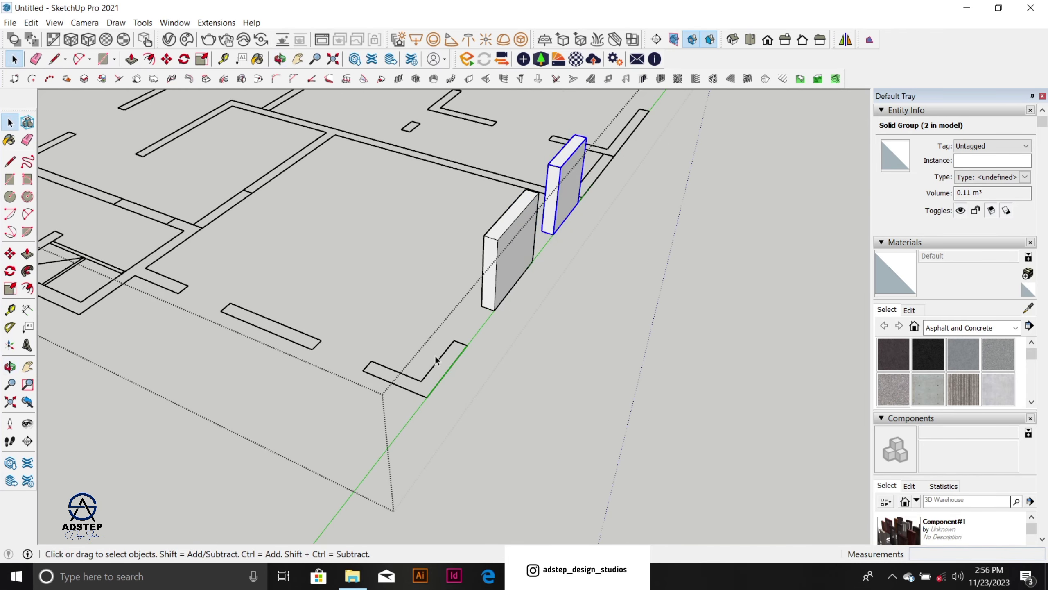
click(494, 285)
key(m)
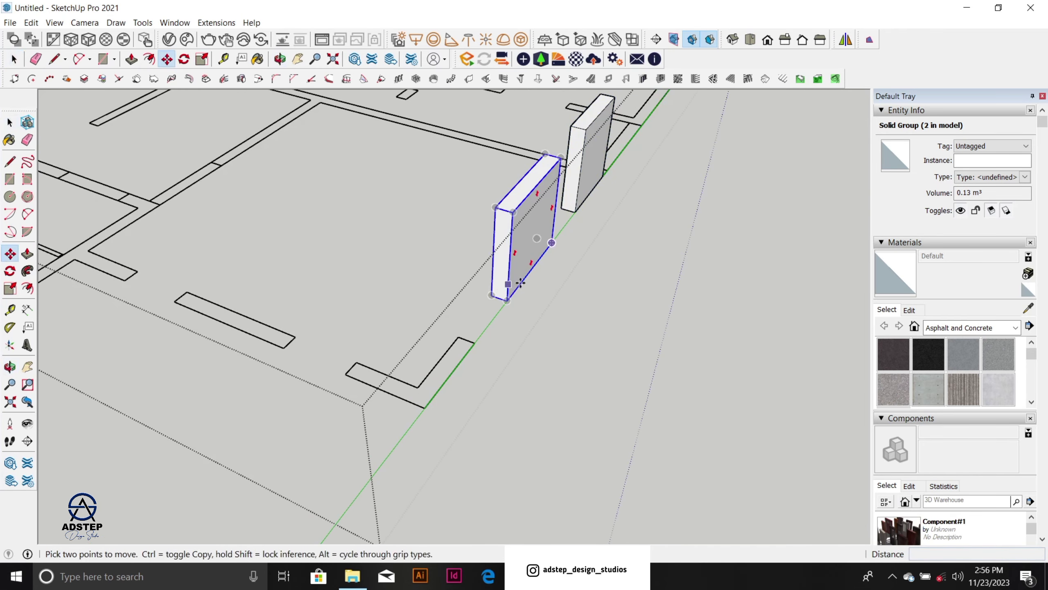
click(552, 243)
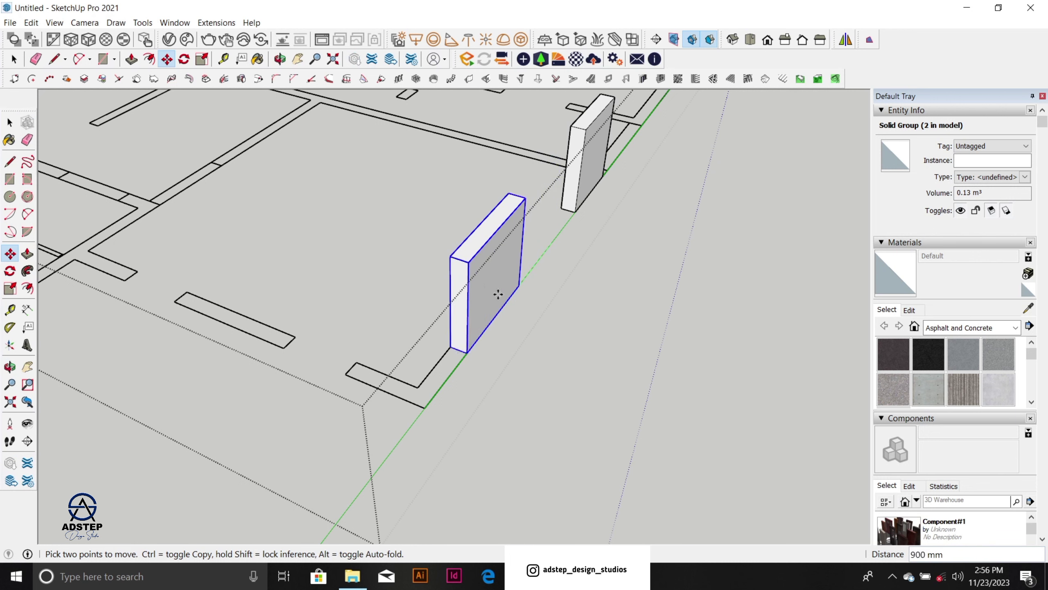
key(ctrl)
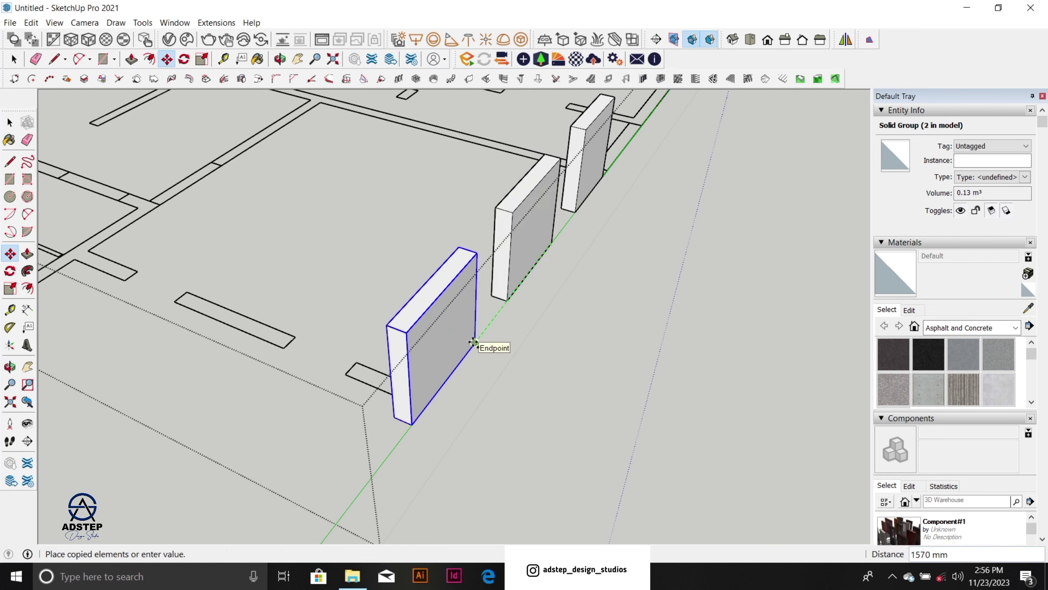
click(475, 343)
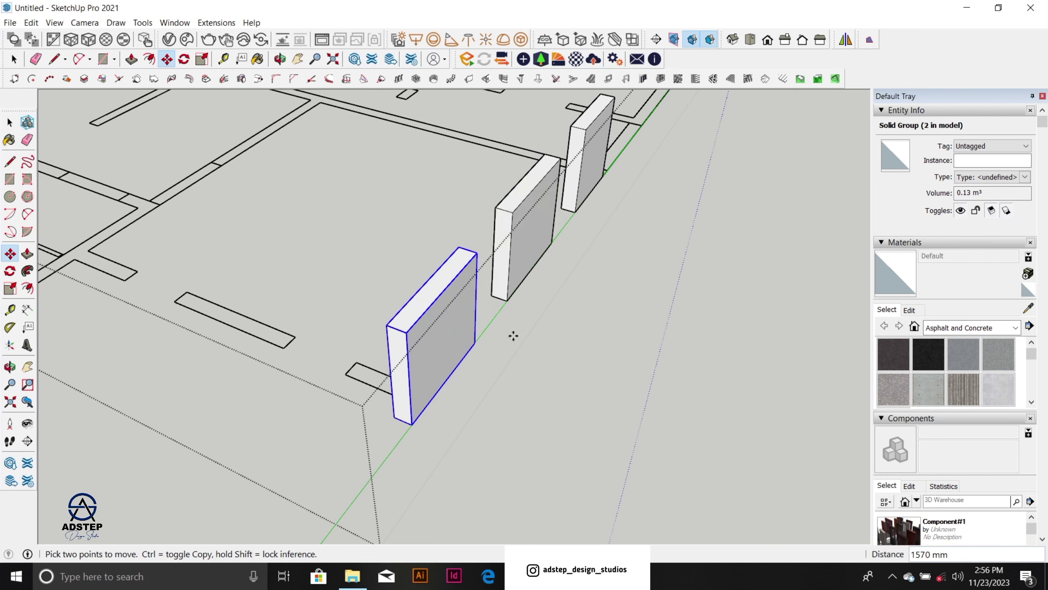
Step: Scale the new corner block along its length by about 0.66 to end at the L-shaped segment's inner corner
key(space)
key(s)
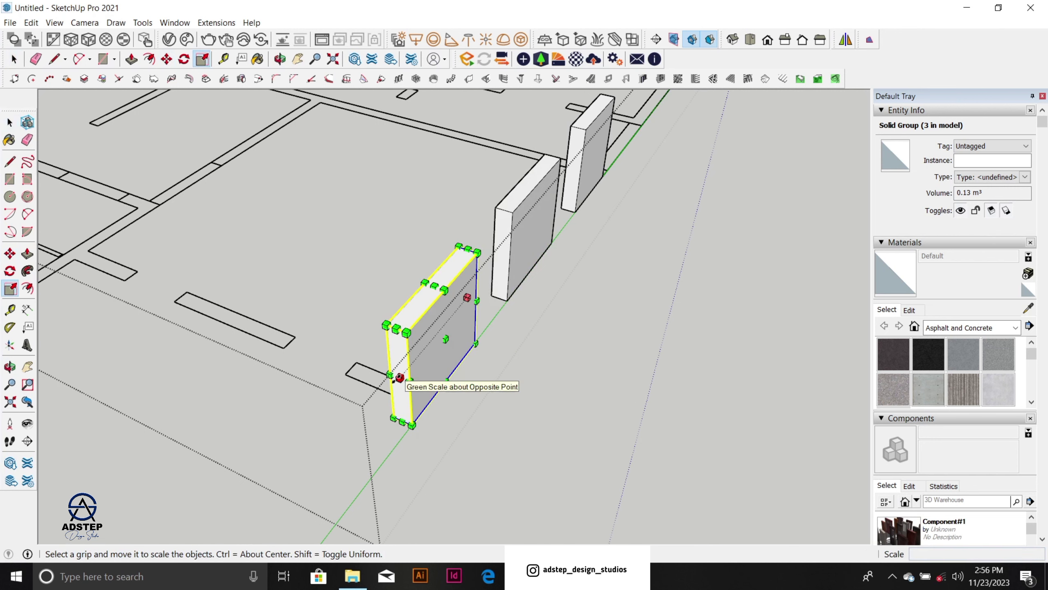
click(391, 371)
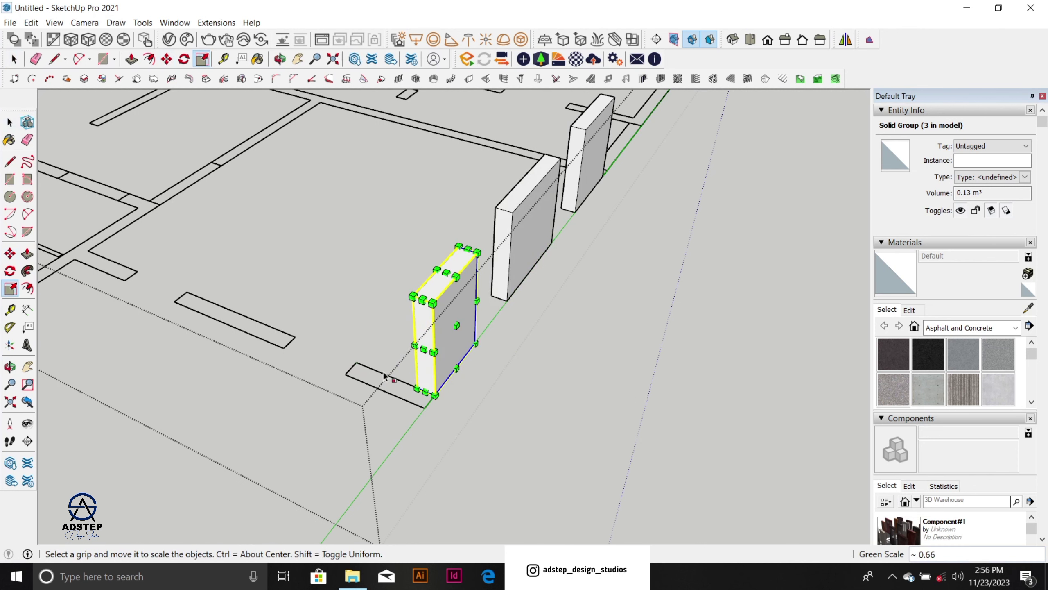
Step: Copy the shortened corner wall block about 820 mm outward, clear of the plan's outer edge
scroll(421, 405, up, 3)
scroll(425, 399, up, 4)
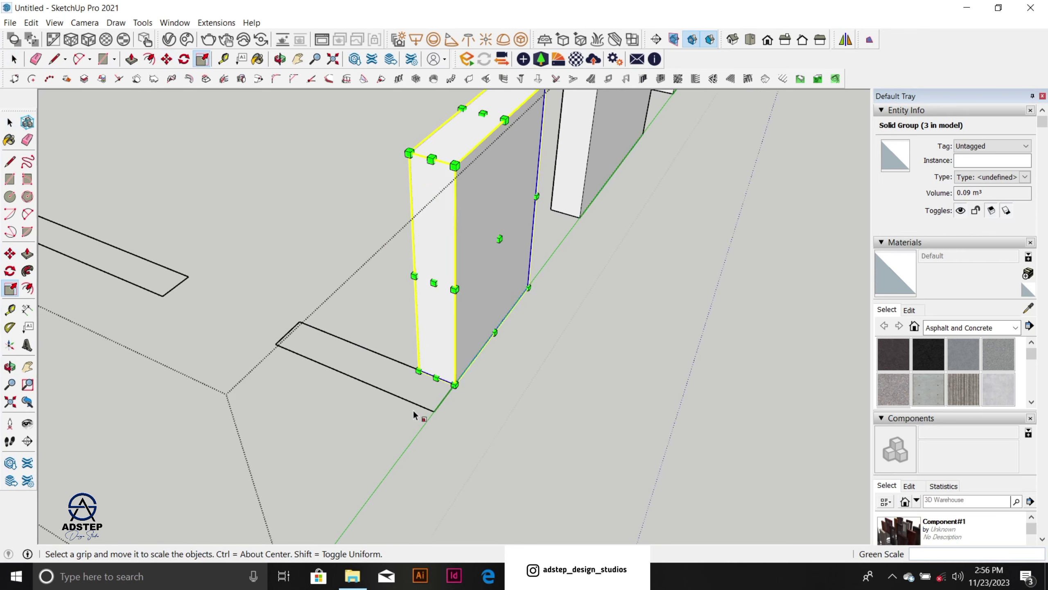
scroll(485, 339, down, 3)
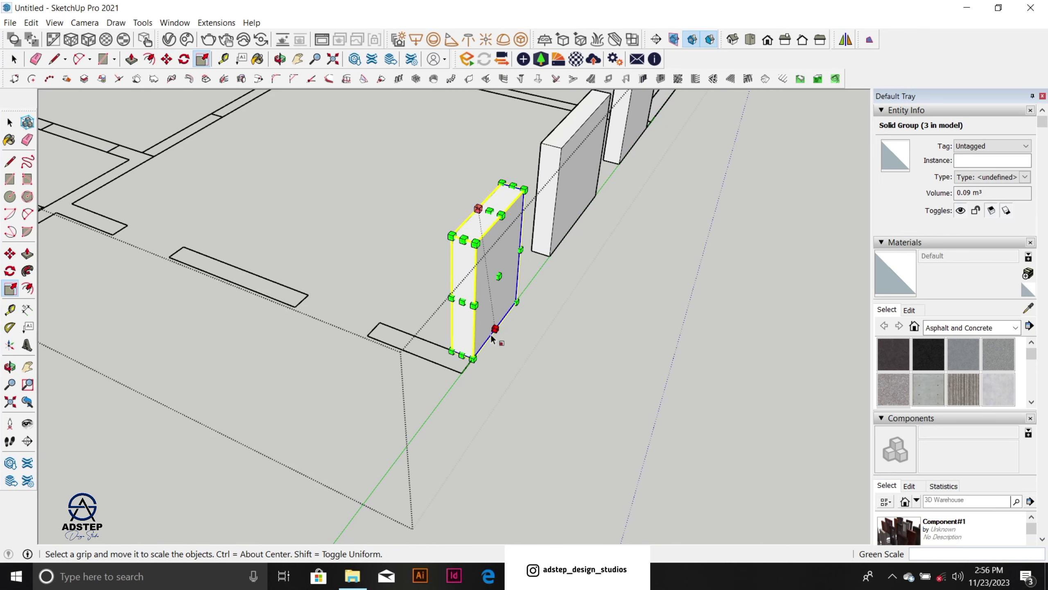
key(space)
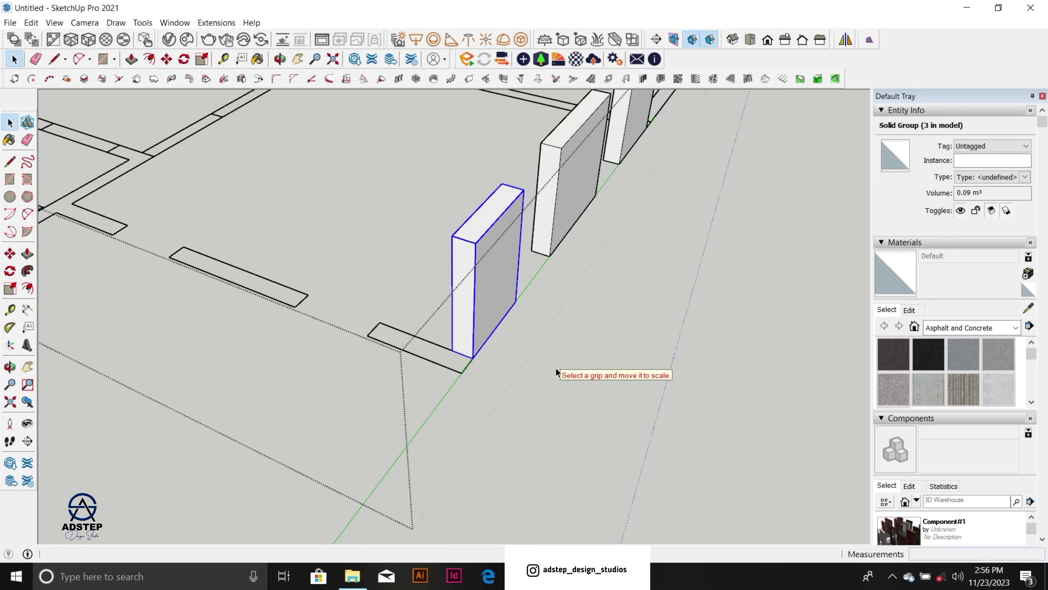
click(557, 368)
click(477, 309)
click(480, 307)
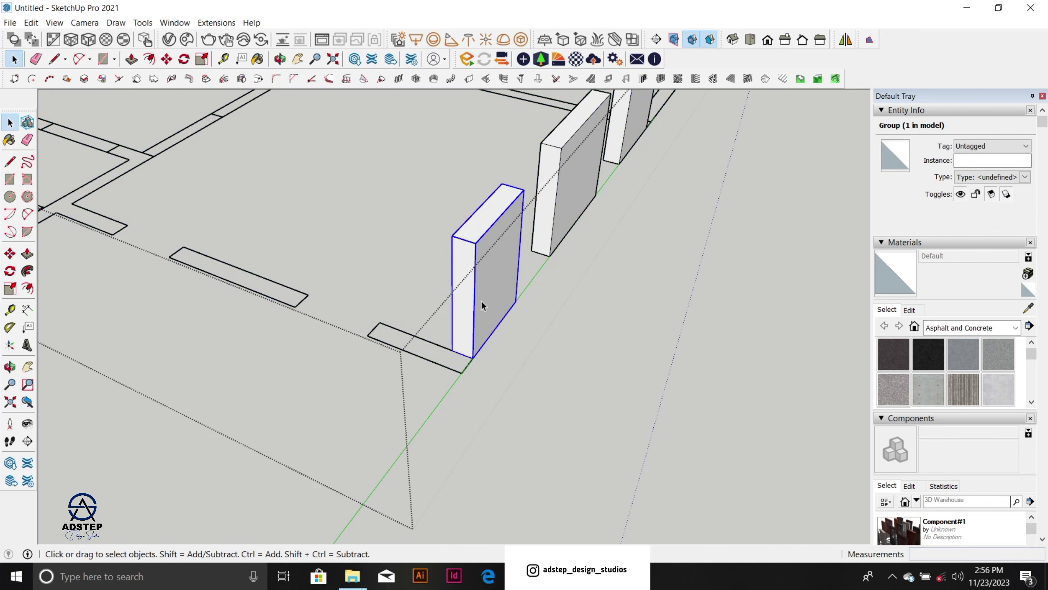
key(m)
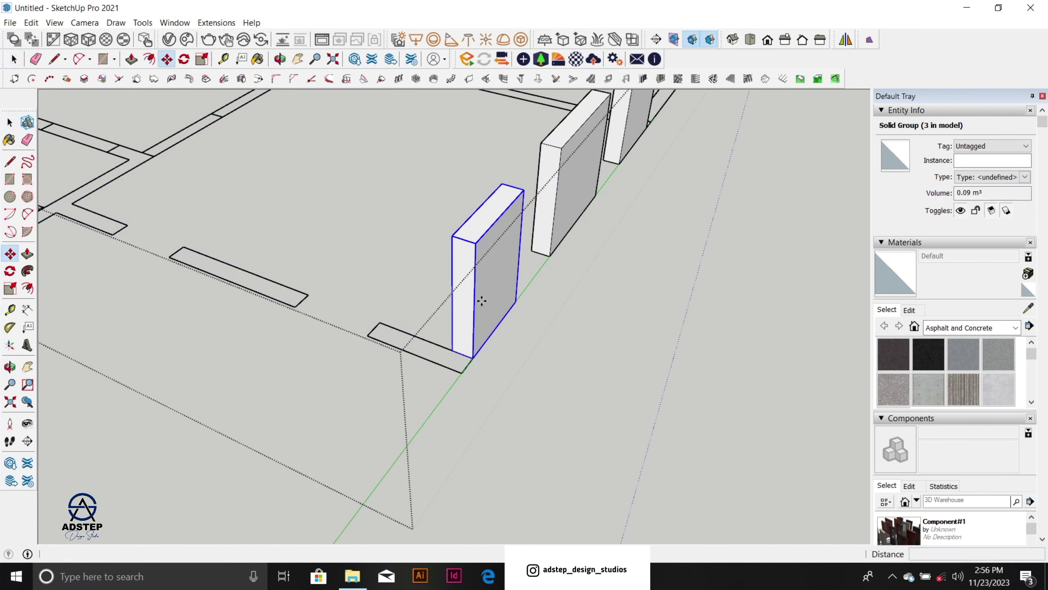
click(481, 300)
click(609, 337)
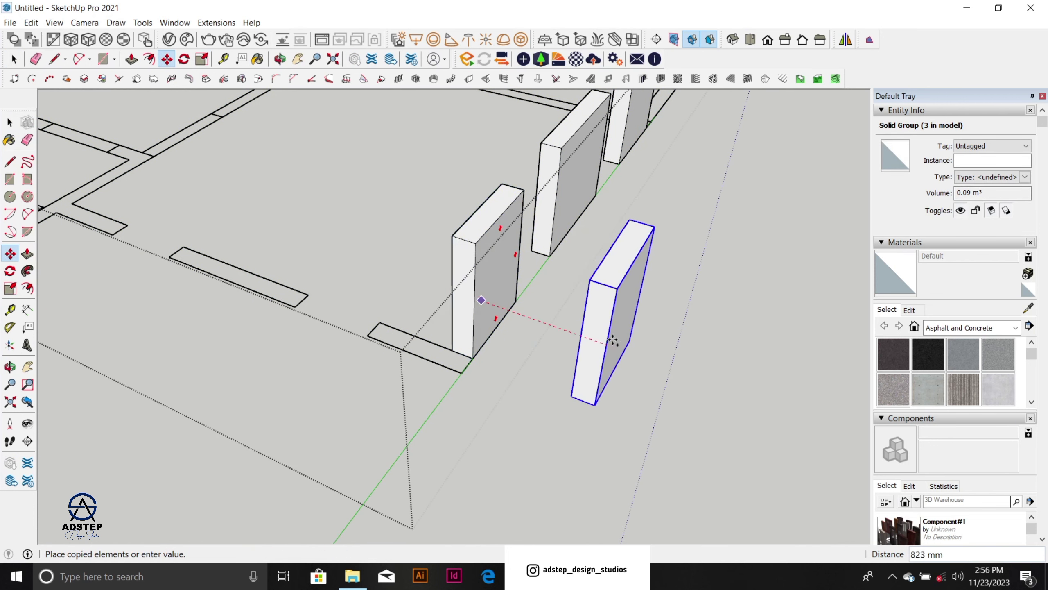
key(space)
Step: Rotate the copied block on the ground plane about its lower end edge until it runs parallel to the perpendicular wall segment
scroll(346, 282, down, 3)
scroll(483, 318, down, 2)
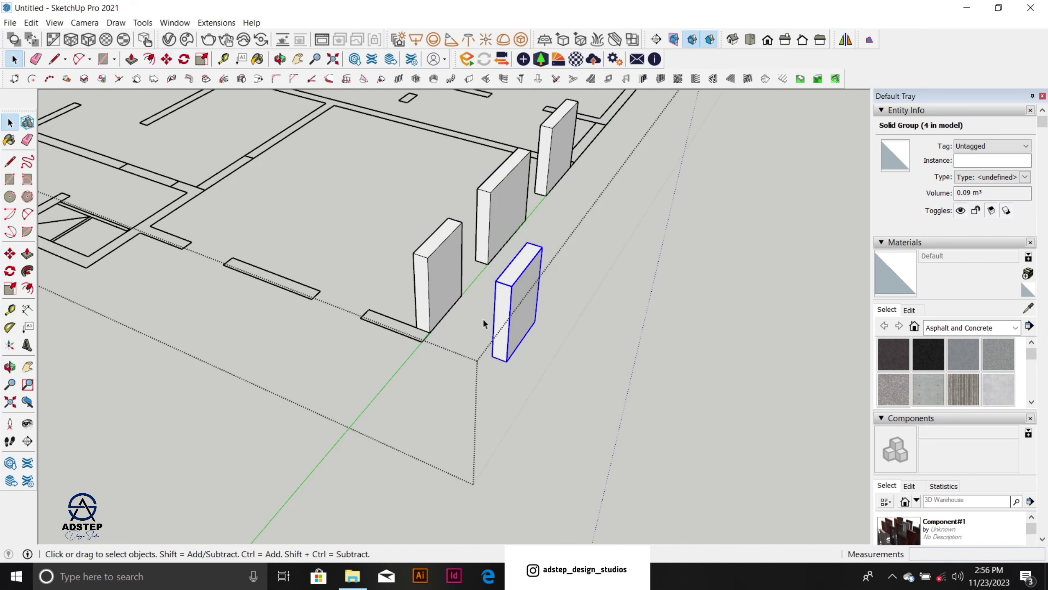
click(10, 271)
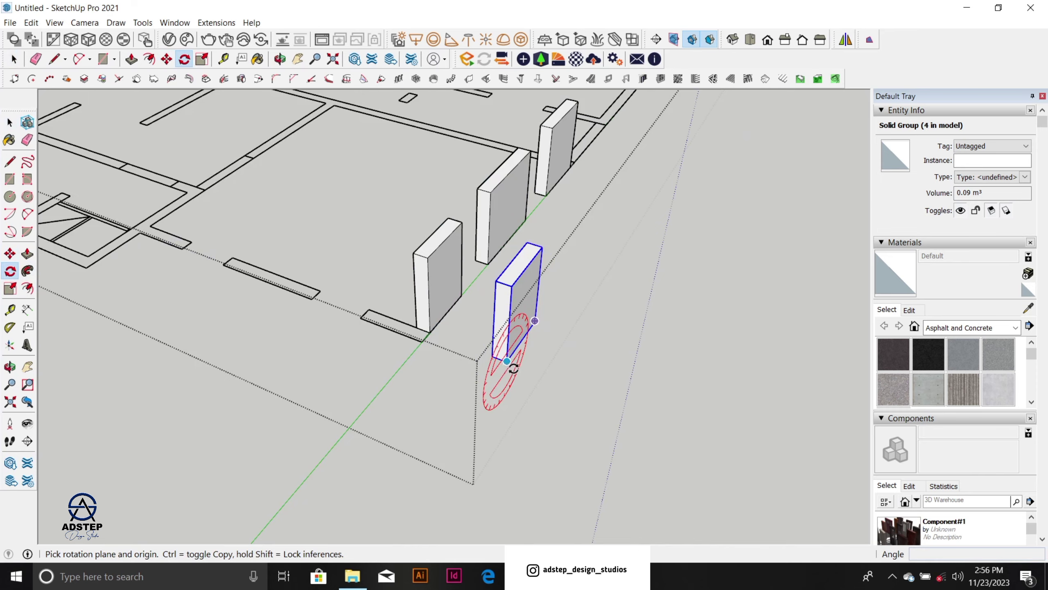
scroll(507, 365, up, 3)
middle_drag(499, 363, 519, 343)
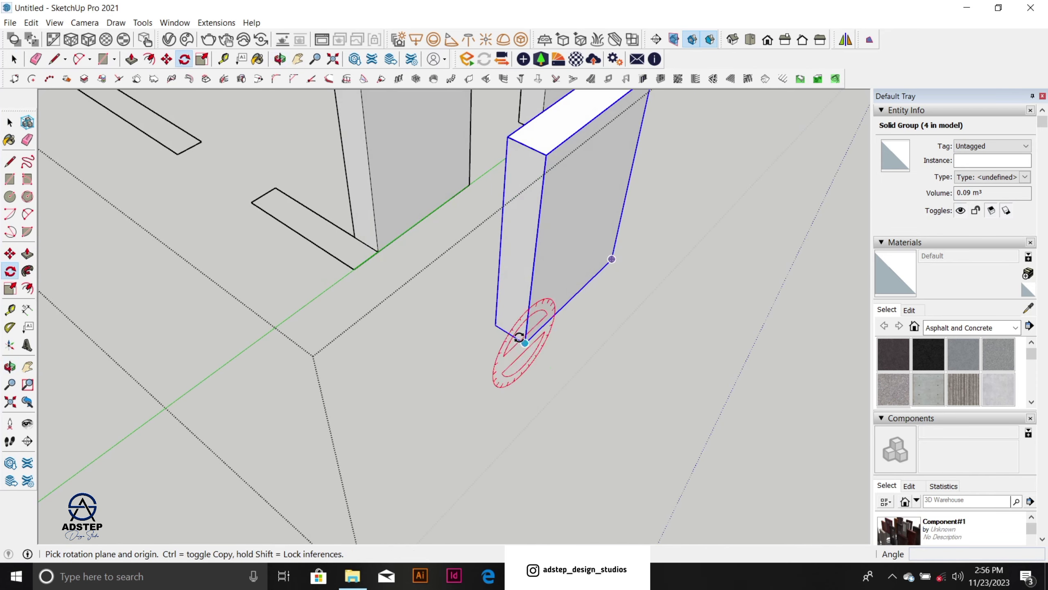
click(511, 334)
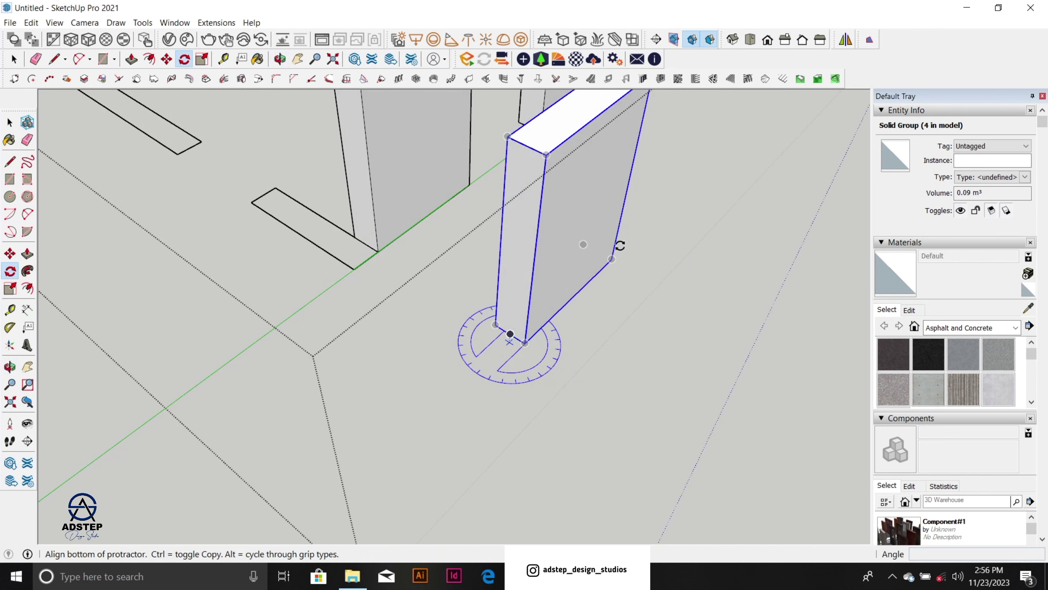
middle_drag(616, 244, 548, 244)
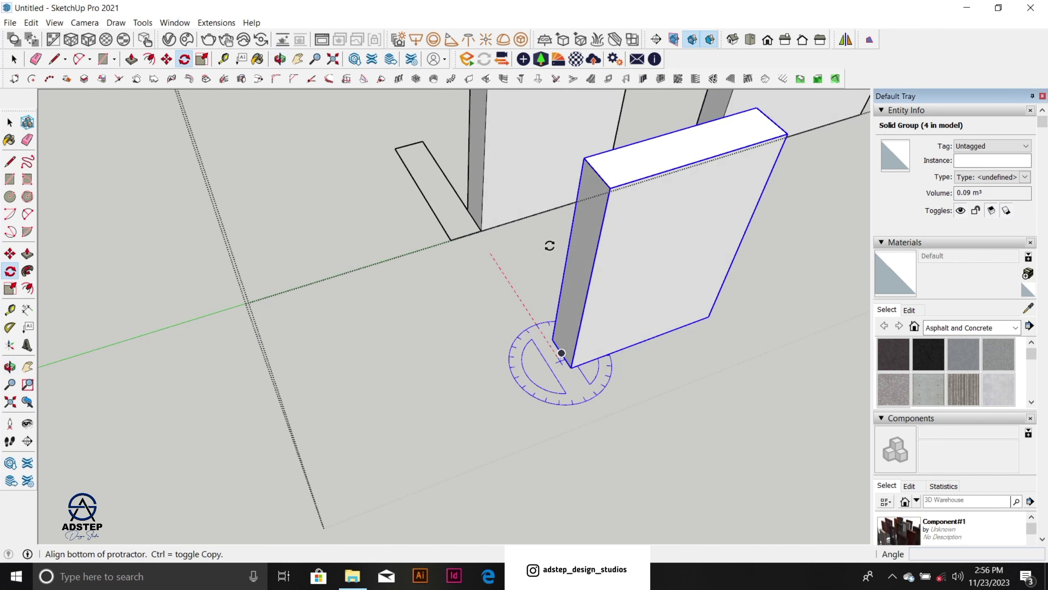
click(756, 282)
scroll(755, 285, down, 5)
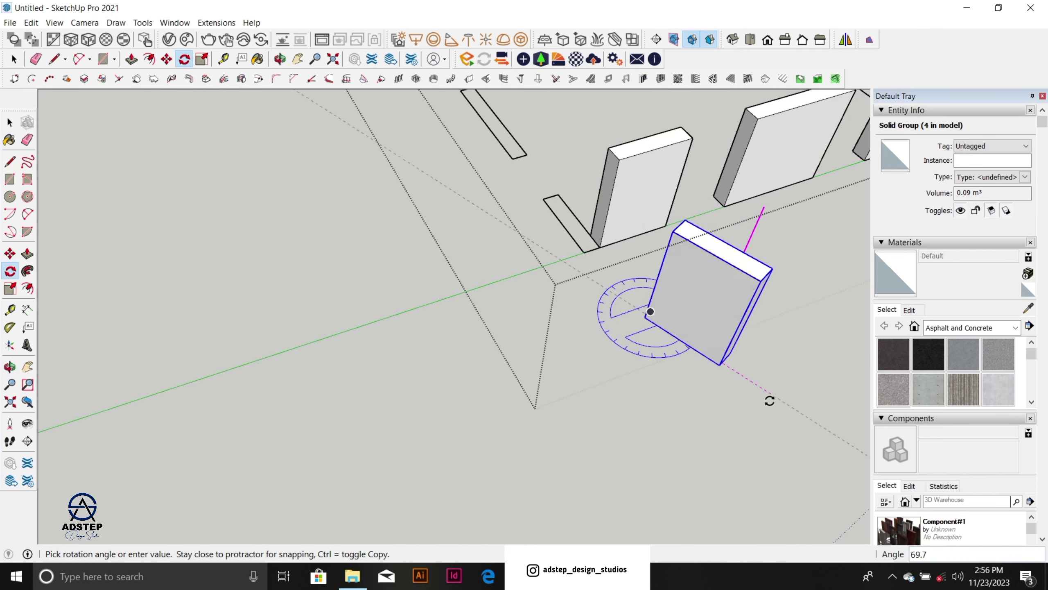
click(743, 433)
key(space)
Step: Move the rotated block by its bottom corner onto the outer corner of the plan's L-shaped end segment
scroll(722, 354, up, 3)
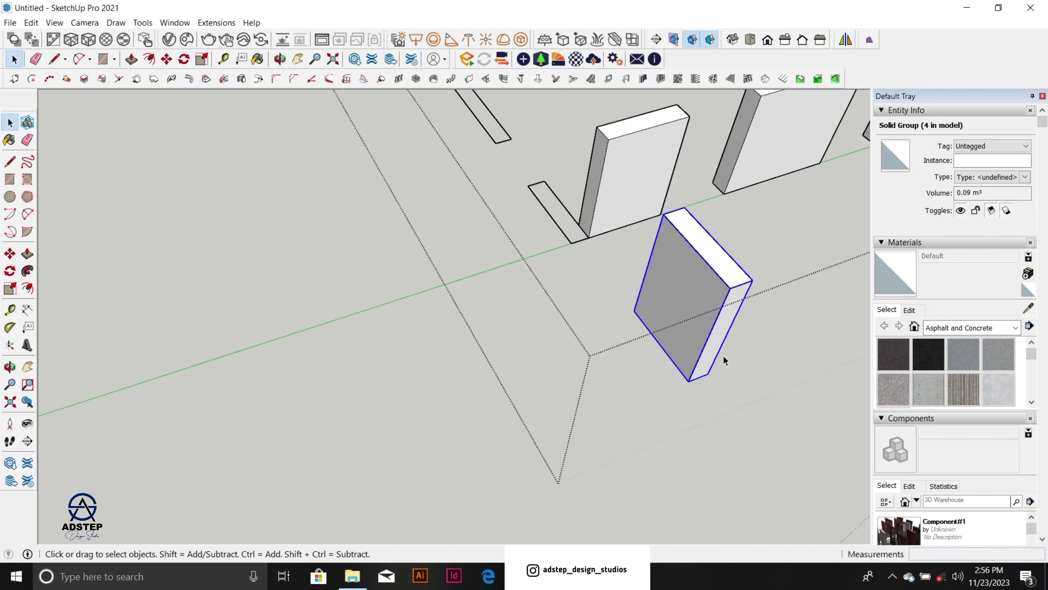
key(m)
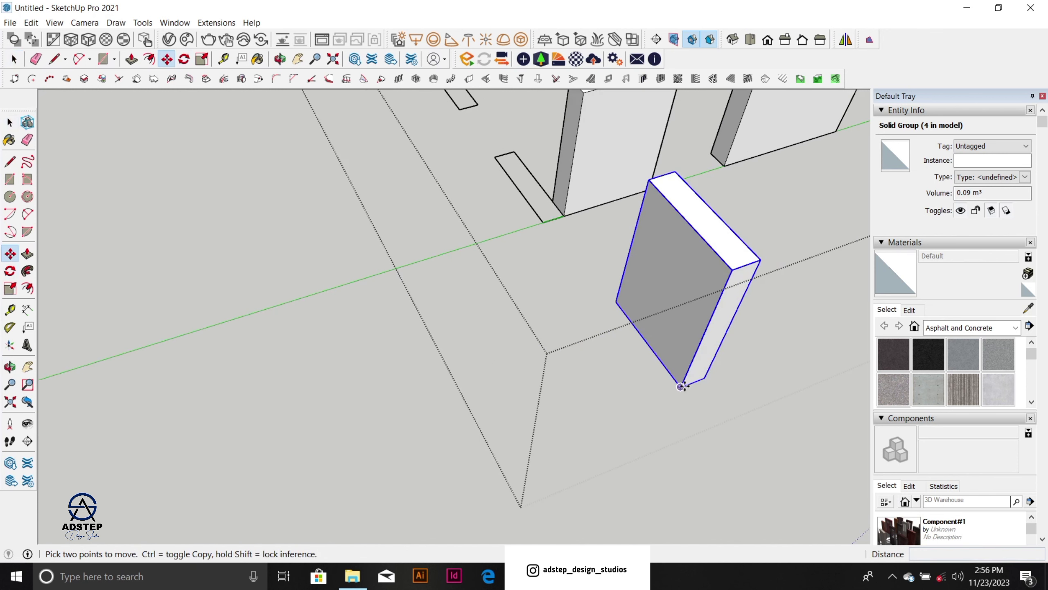
click(681, 387)
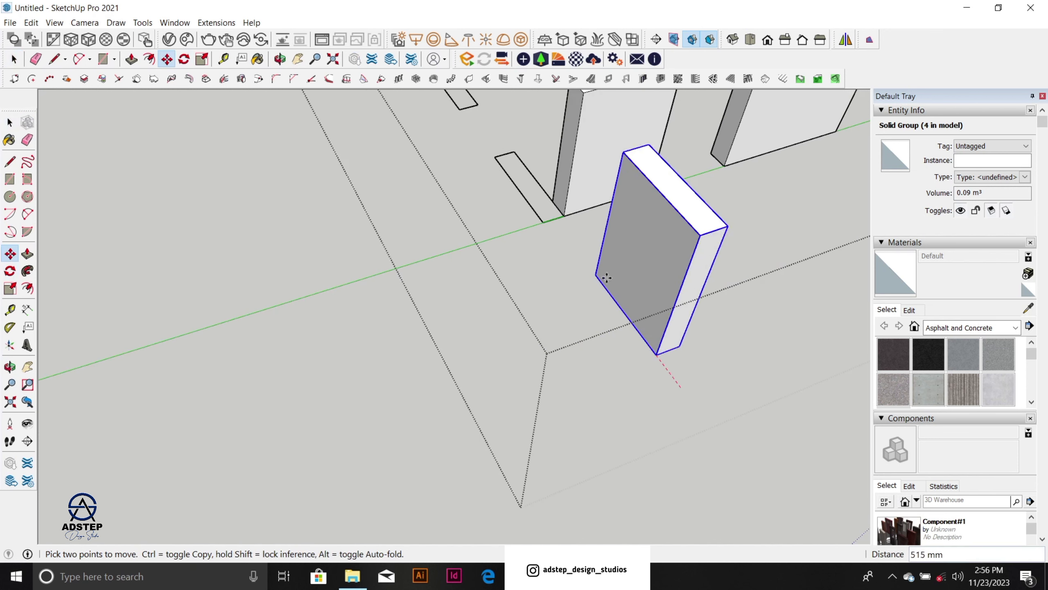
click(542, 222)
Step: Examine the placed corner block from several sides against the L-shaped outline and the neighbouring wall blocks
scroll(541, 339, down, 6)
middle_drag(542, 328, 504, 248)
scroll(499, 243, down, 3)
scroll(493, 286, up, 6)
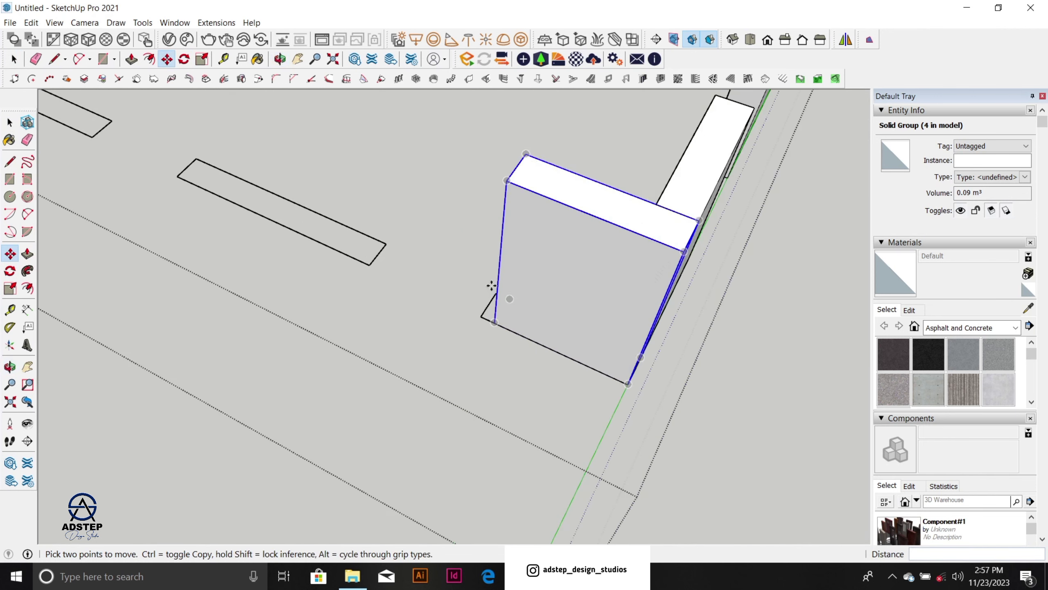
middle_drag(492, 289, 636, 265)
scroll(636, 265, down, 3)
scroll(491, 276, up, 5)
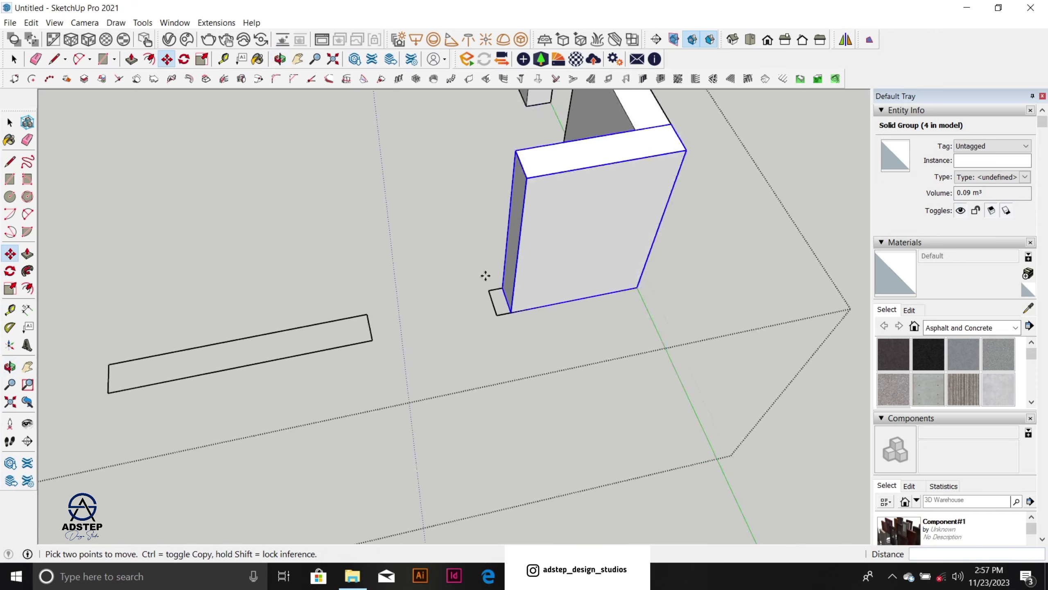
key(space)
scroll(513, 273, down, 6)
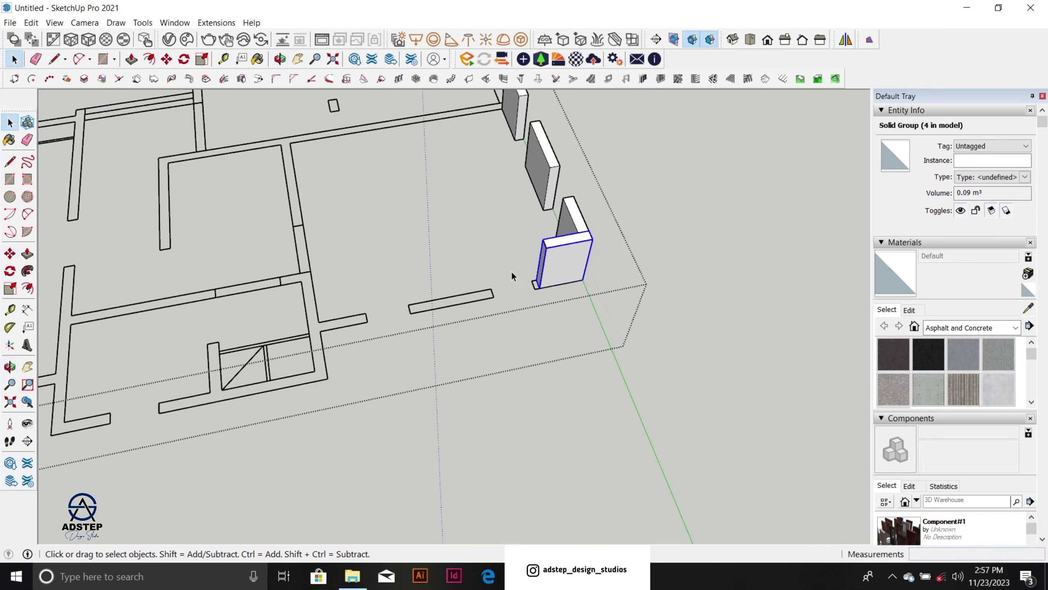
scroll(511, 270, up, 3)
middle_drag(568, 250, 313, 248)
scroll(498, 316, up, 3)
scroll(546, 312, up, 1)
middle_drag(546, 312, 805, 331)
scroll(436, 292, up, 2)
scroll(436, 290, up, 2)
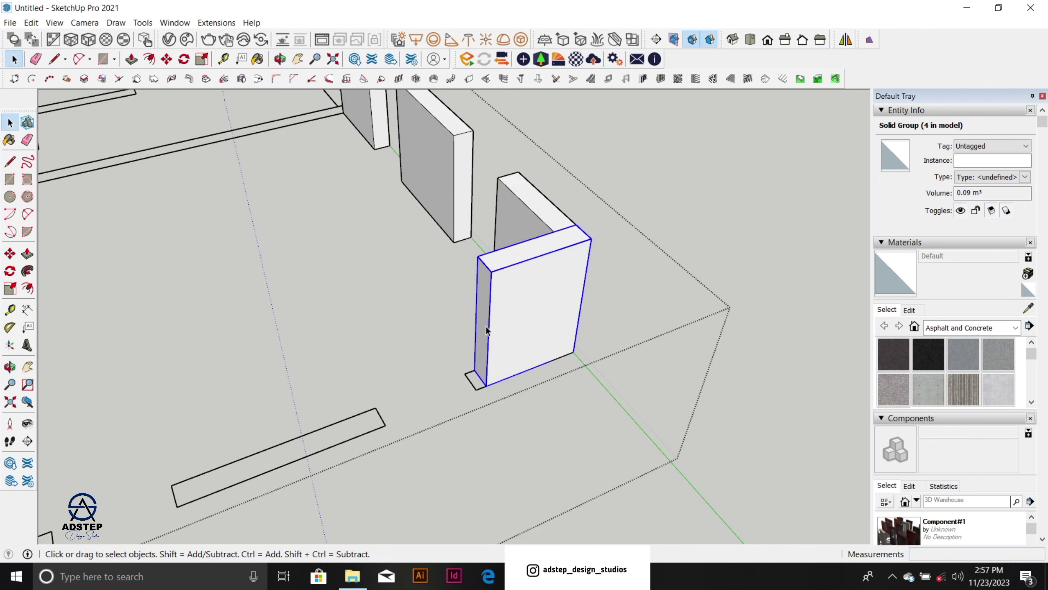
scroll(536, 320, down, 4)
middle_drag(419, 333, 332, 320)
shift+middle_drag(332, 320, 230, 274)
scroll(313, 270, up, 5)
scroll(519, 361, down, 4)
middle_drag(513, 361, 329, 274)
scroll(329, 274, up, 3)
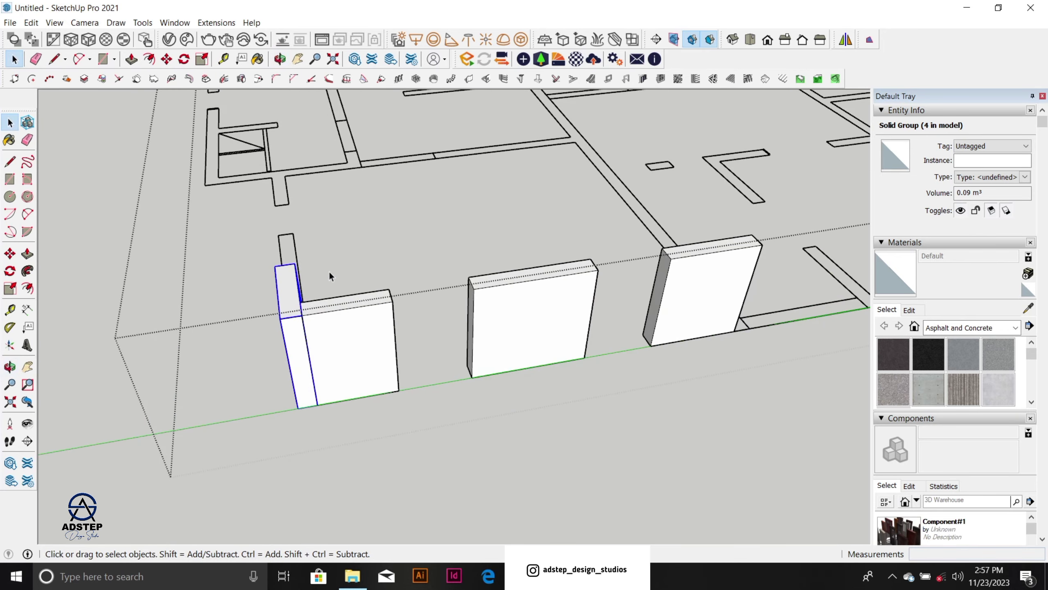
scroll(454, 353, down, 2)
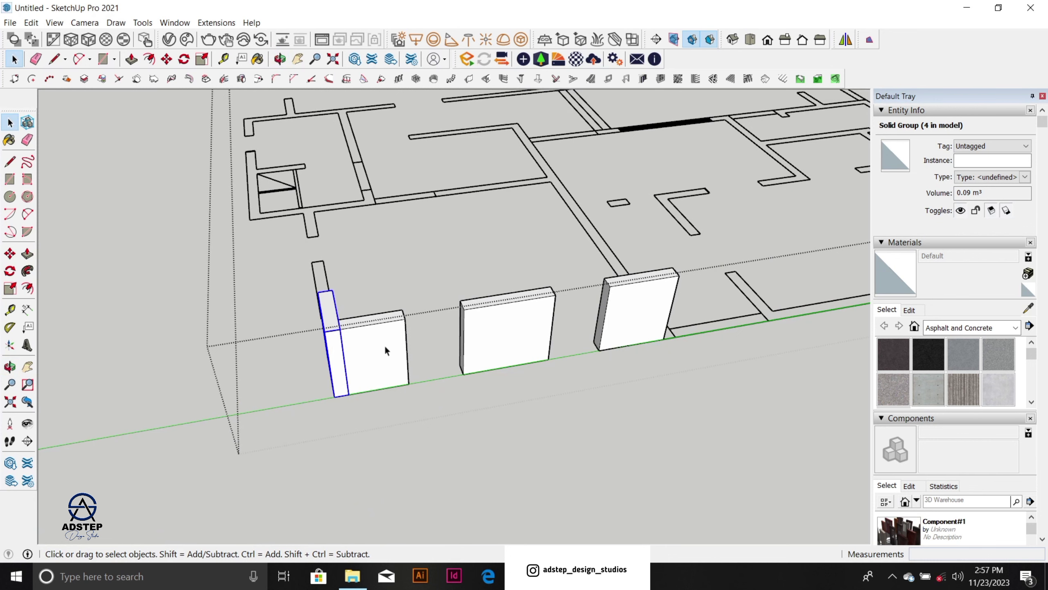
Step: Place a horizontal guide 3300 mm above the bottom edge of the corner block that lies along the outer edge
scroll(350, 316, up, 3)
click(387, 321)
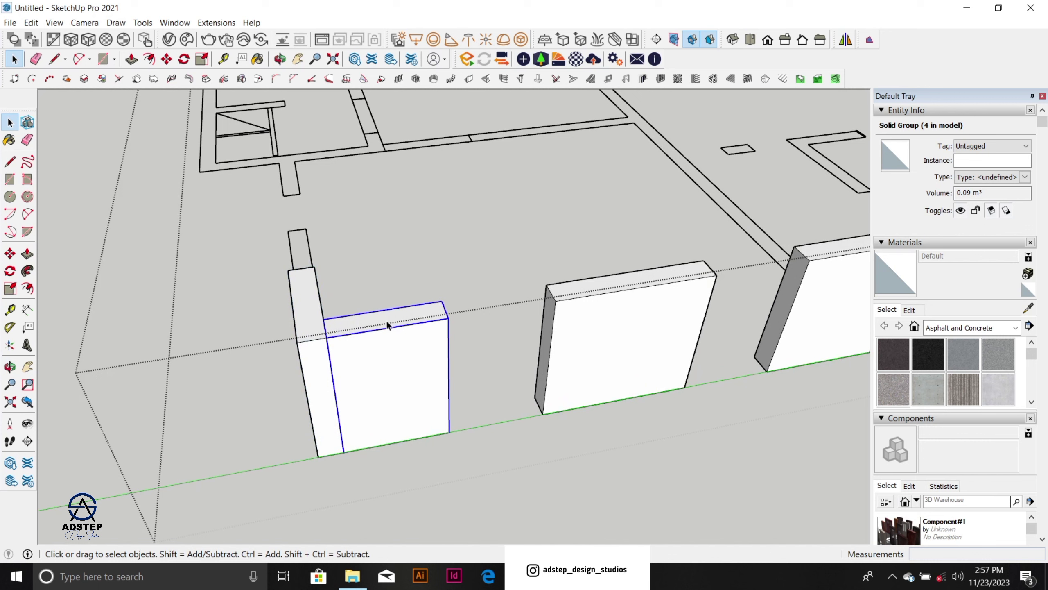
key(t)
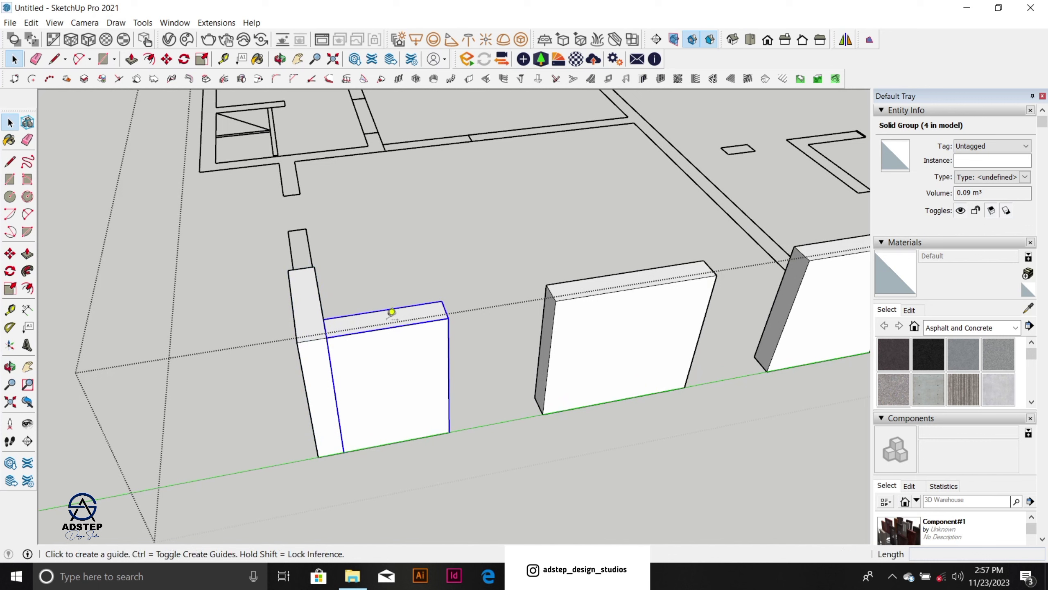
click(416, 431)
middle_drag(421, 304, 403, 209)
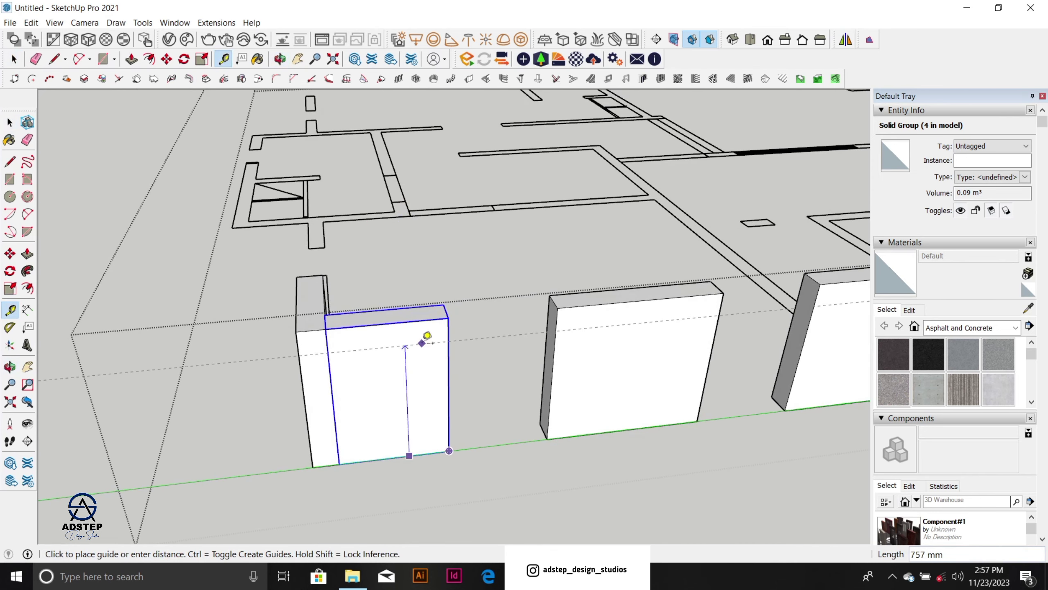
text(3300)
key(Return)
Step: Scale the corner block along the outer edge vertically by about 3.67 up to the height guide
scroll(421, 365, down, 6)
middle_drag(417, 374, 362, 337)
key(s)
drag(363, 337, 304, 194)
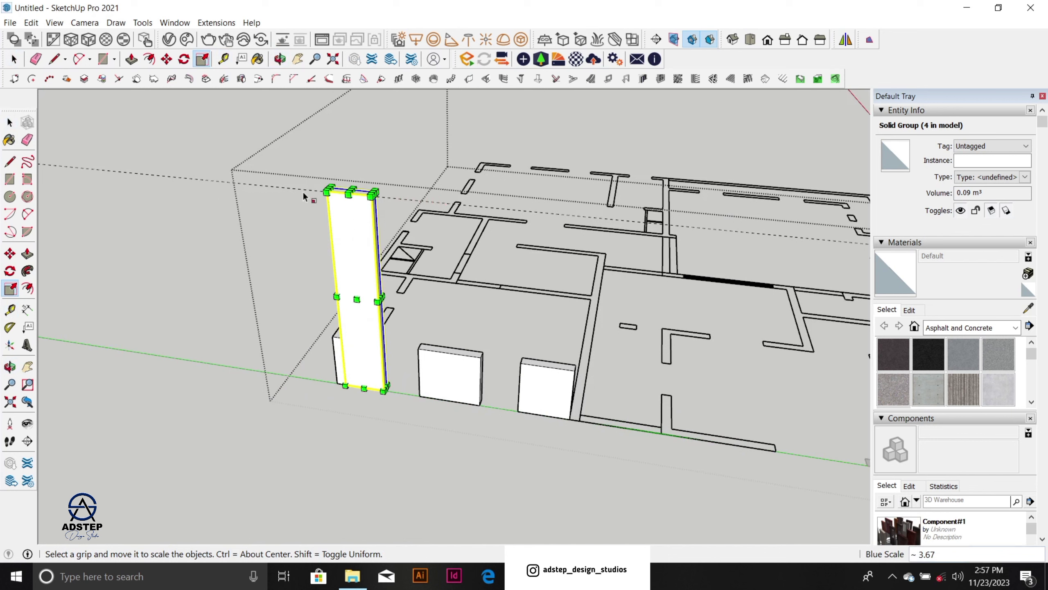
Step: Measure the raised corner block's height from its bottom edge to its top edge
key(space)
key(t)
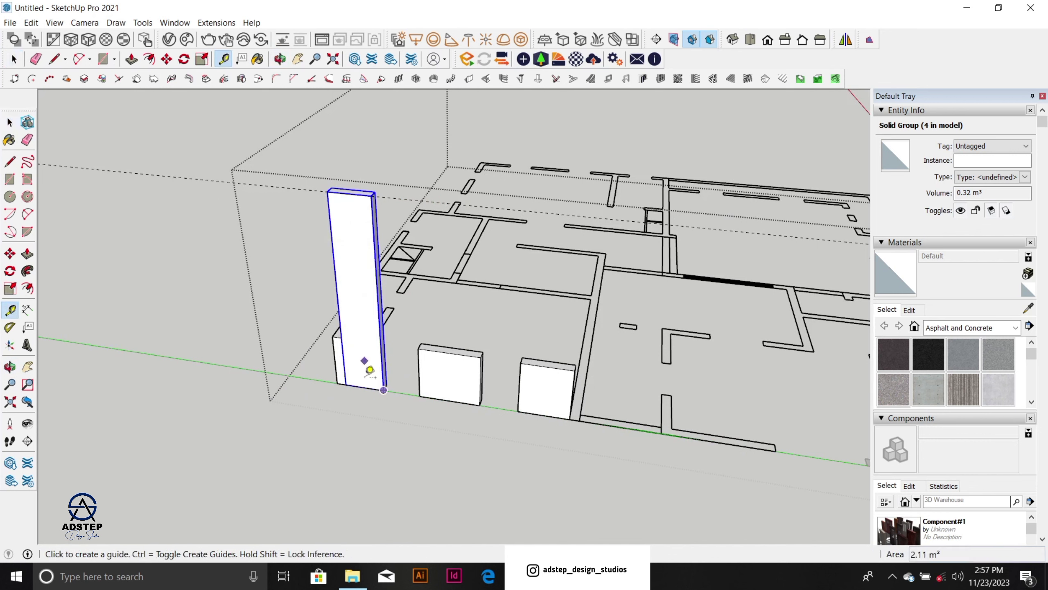
click(383, 390)
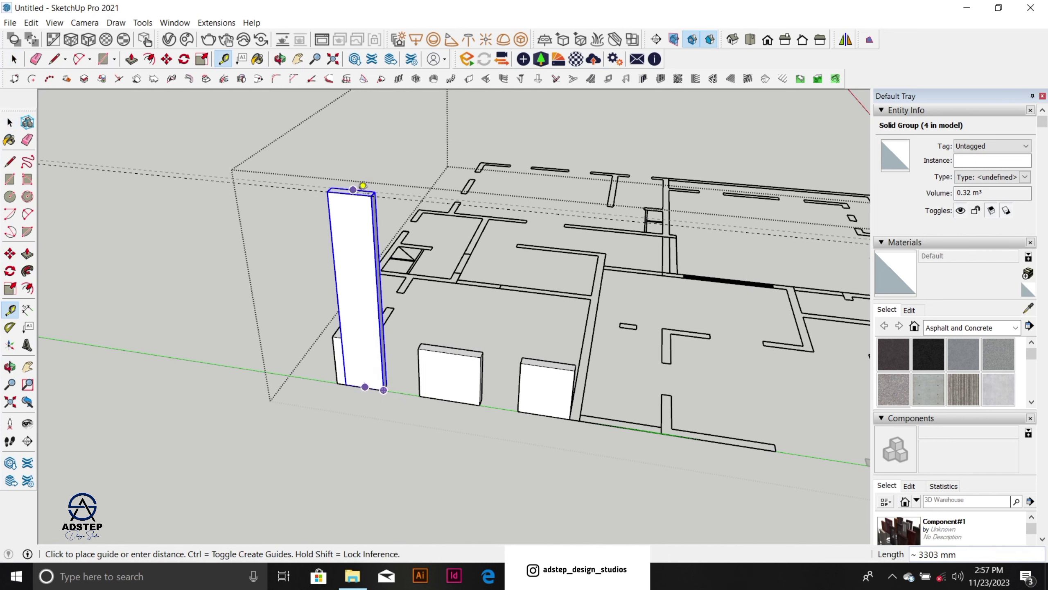
click(364, 180)
key(space)
Step: Scale the middle wall block on the outer edge vertically by about 3.67 to match the raised corner block's top
scroll(385, 355, down, 2)
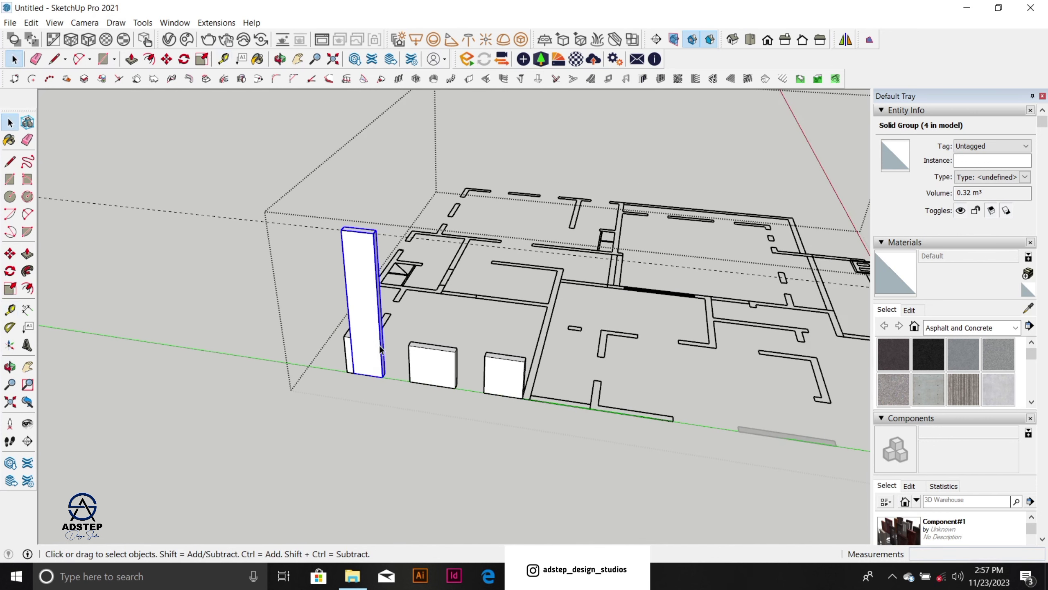
middle_drag(385, 354, 325, 351)
scroll(432, 344, up, 4)
click(412, 358)
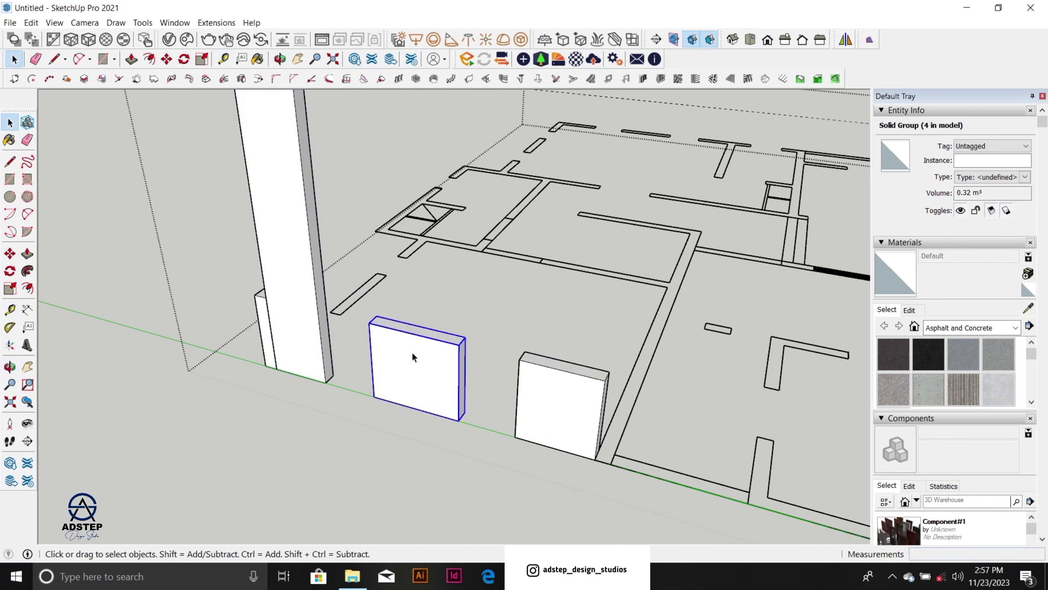
key(s)
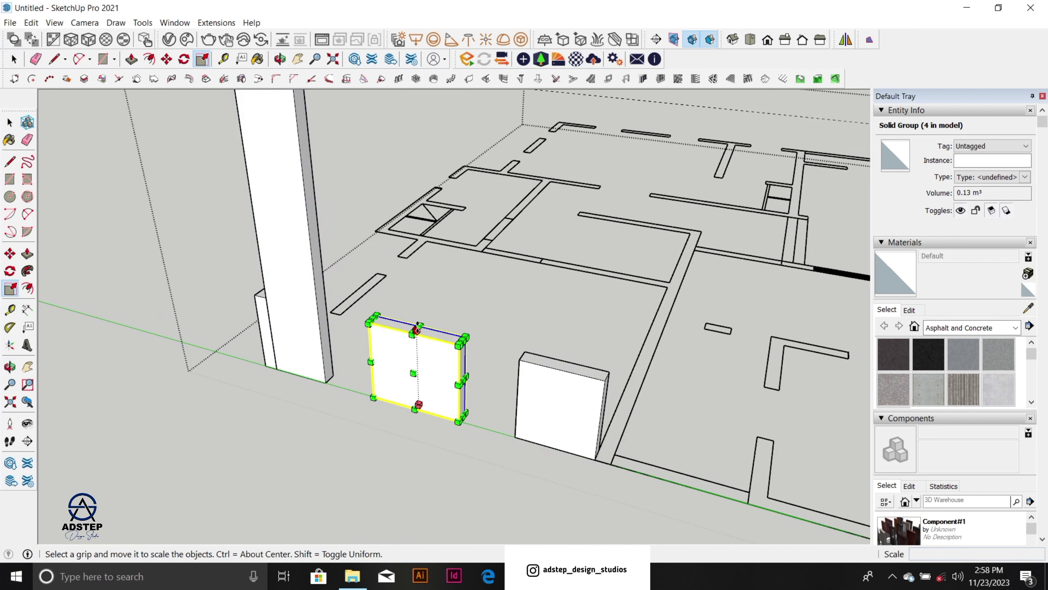
scroll(417, 327, down, 1)
scroll(417, 327, down, 2)
click(417, 327)
click(349, 171)
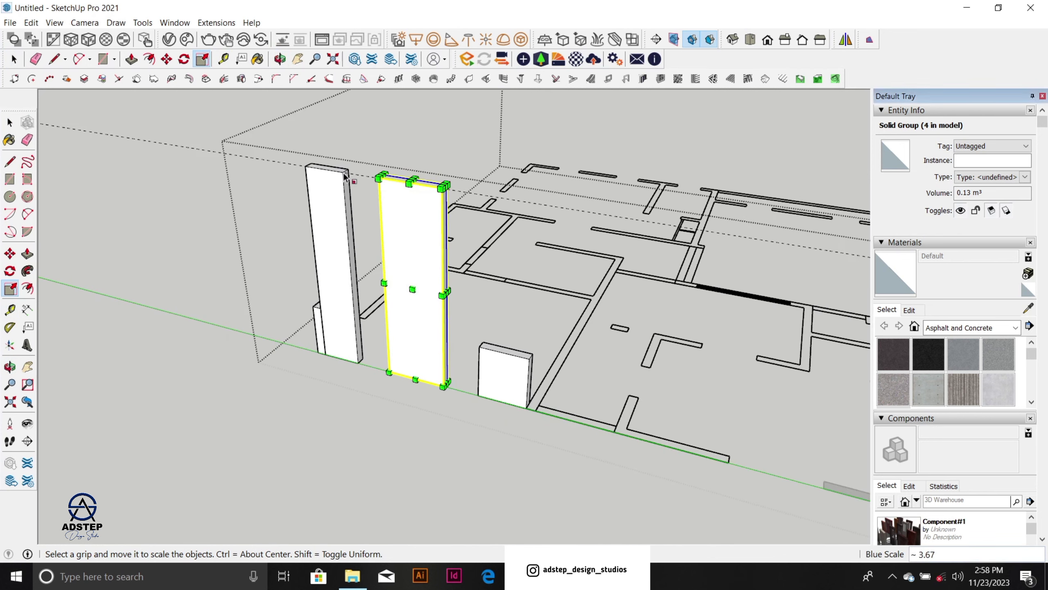
Step: Scale the third wall block on the outer edge vertically and correct its top to match the middle block's height
key(space)
click(494, 373)
key(s)
click(505, 348)
click(517, 193)
scroll(474, 210, up, 3)
click(566, 181)
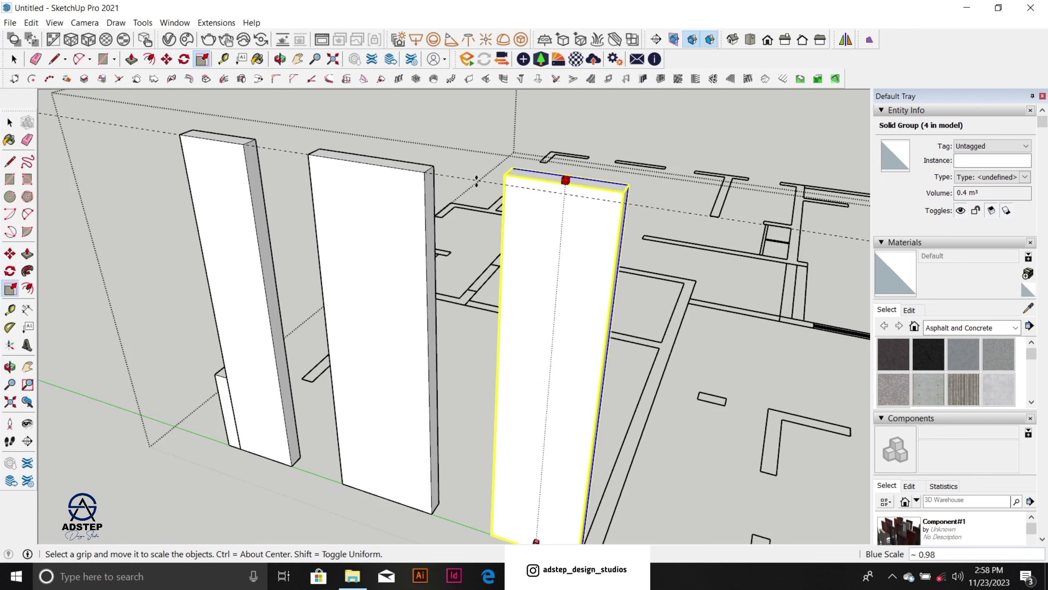
click(425, 171)
scroll(505, 289, down, 4)
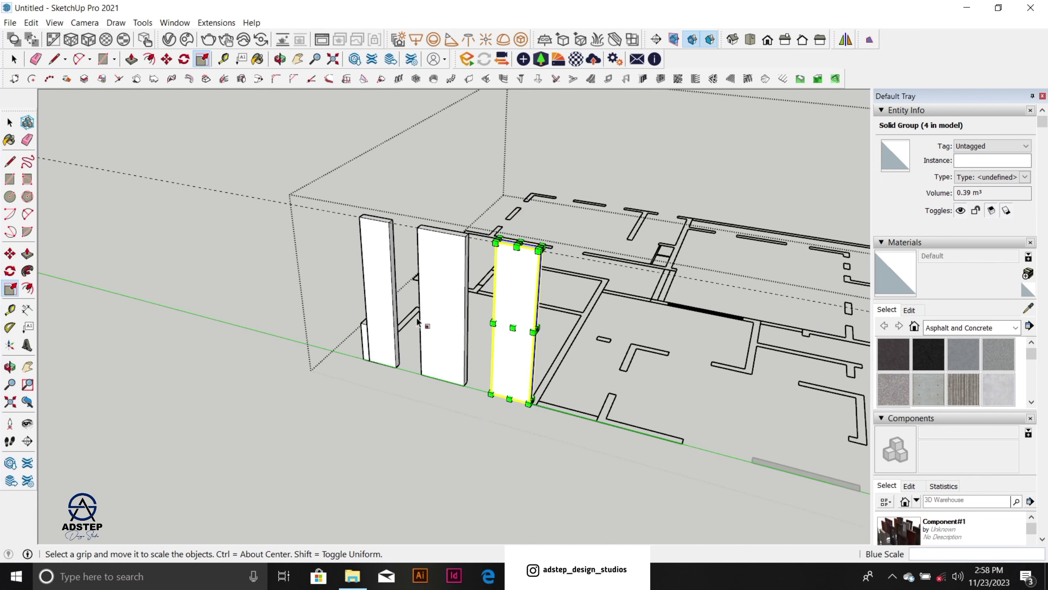
Step: Scale the remaining low block beside the raised corner block vertically by about 3.67 to match its height
middle_drag(426, 325, 784, 415)
scroll(447, 389, up, 2)
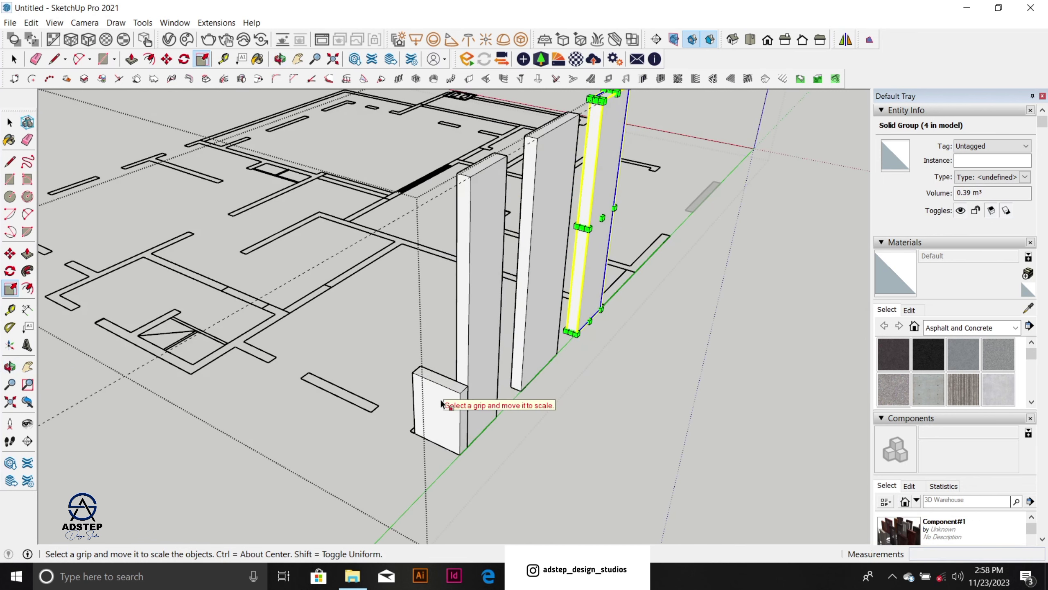
key(ctrl+t)
click(441, 391)
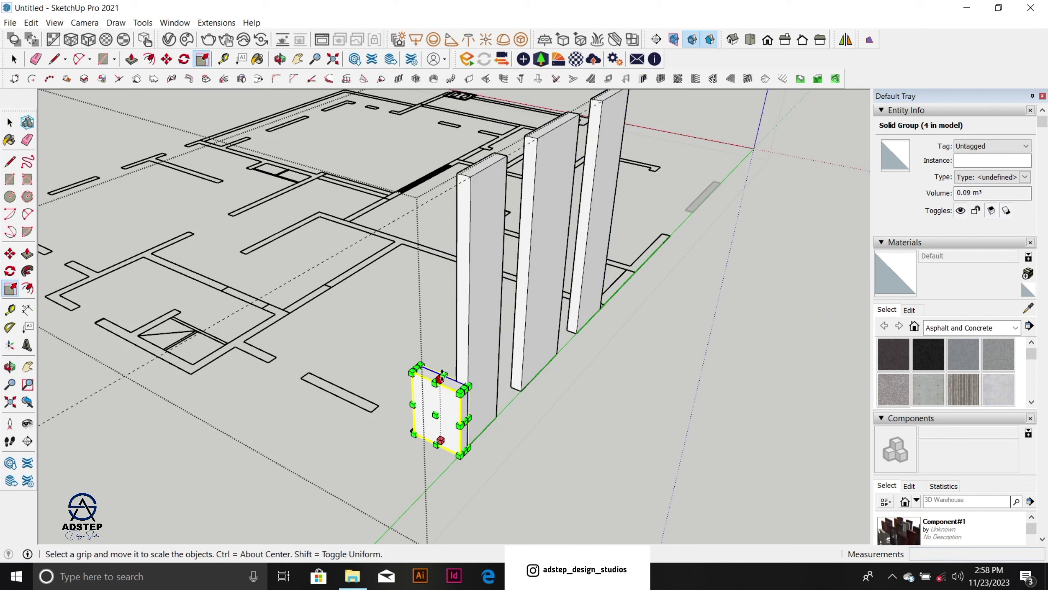
drag(437, 384, 474, 175)
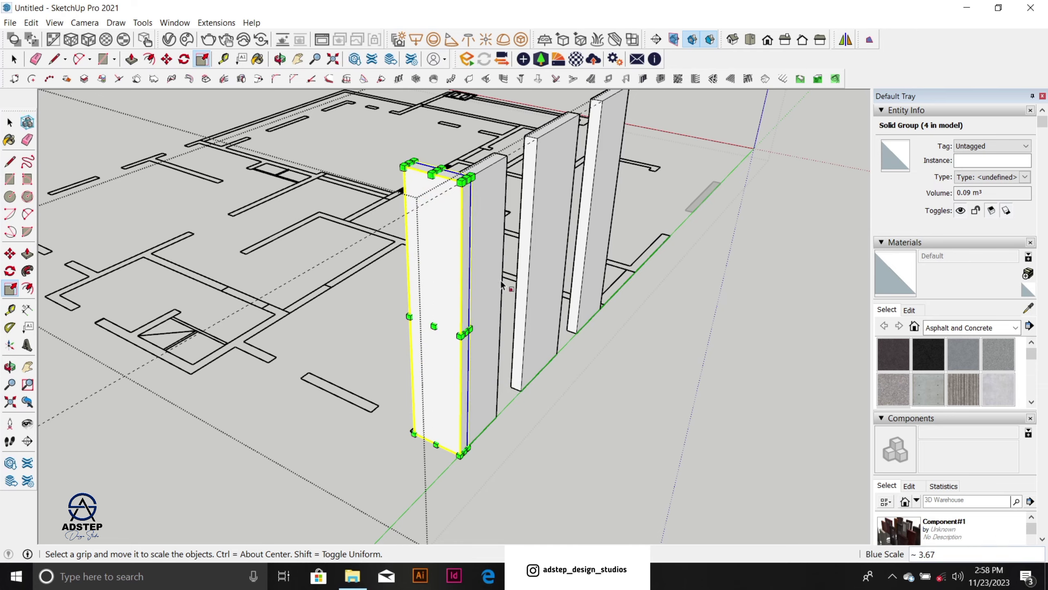
key(space)
Step: Inspect the raised blocks along the outer edge from the inner side of the plan, with the newly raised block selected
scroll(567, 336, down, 1)
scroll(565, 334, down, 2)
click(537, 378)
scroll(514, 339, up, 4)
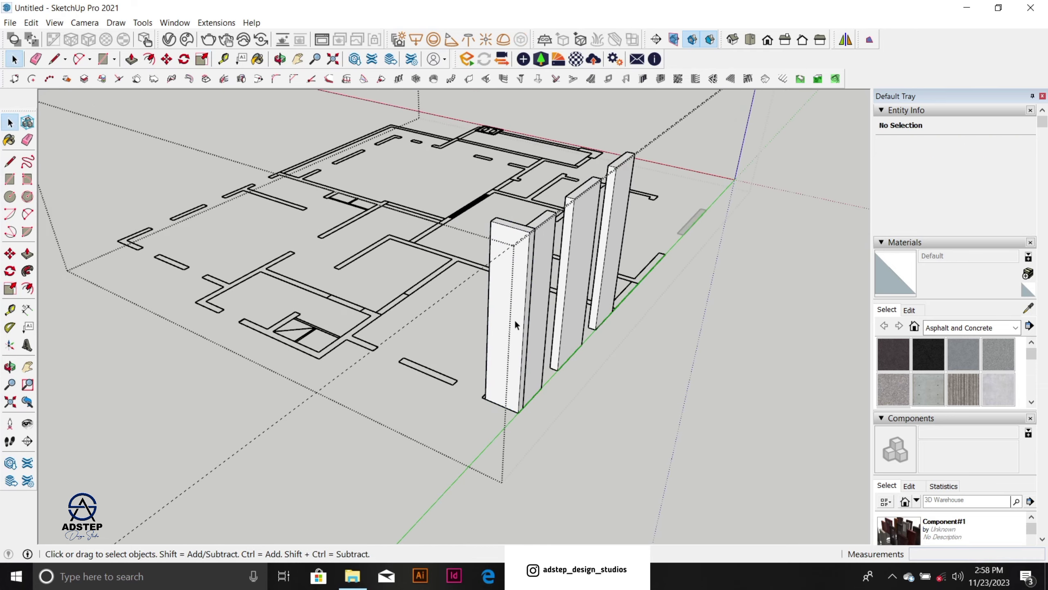
middle_drag(515, 348, 514, 393)
click(506, 421)
scroll(513, 394, down, 2)
scroll(686, 280, up, 2)
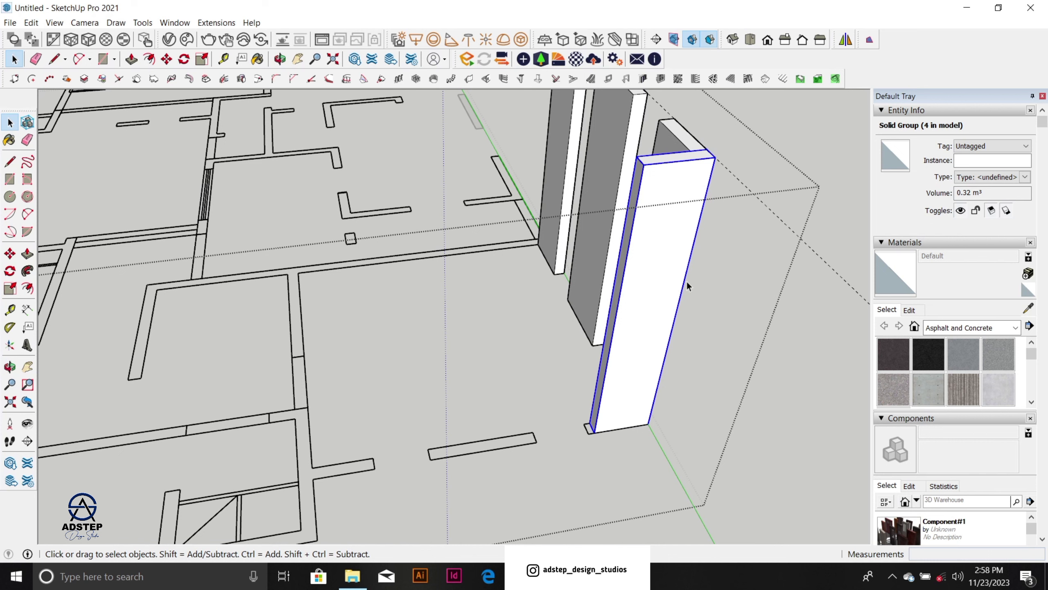
scroll(640, 295, down, 1)
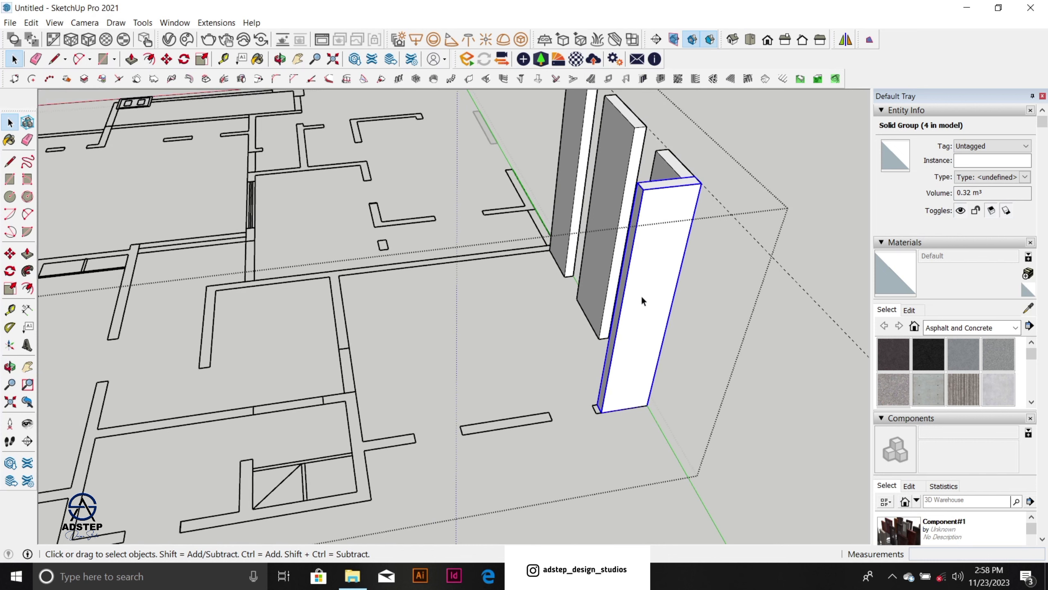
scroll(640, 295, up, 2)
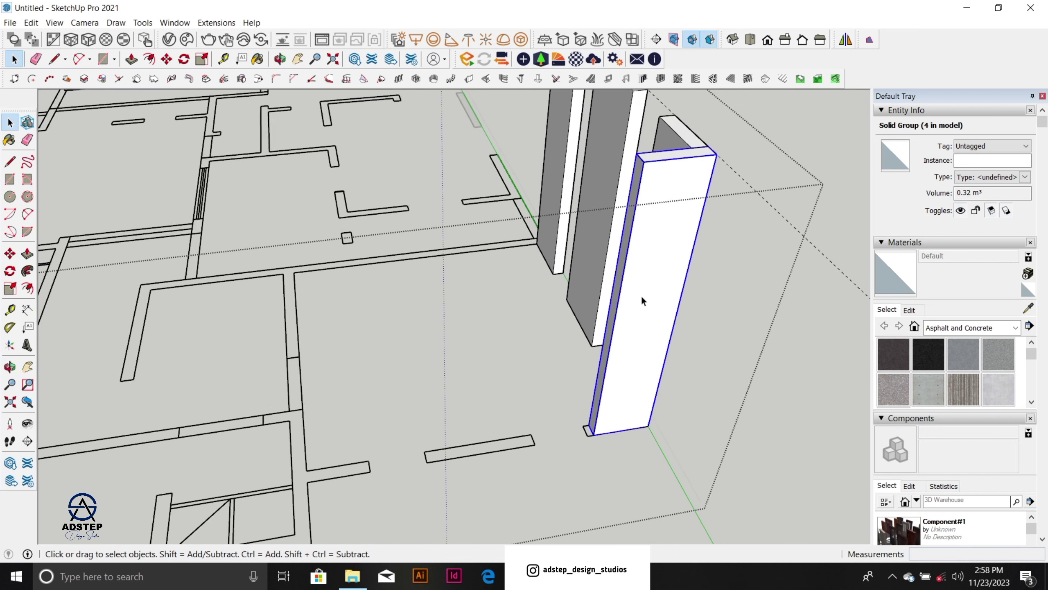
Step: Scale the raised wall block beside the small shaft lengthwise by about 2.81 to the wall junction on the plan
key(s)
click(534, 237)
scroll(529, 235, down, 2)
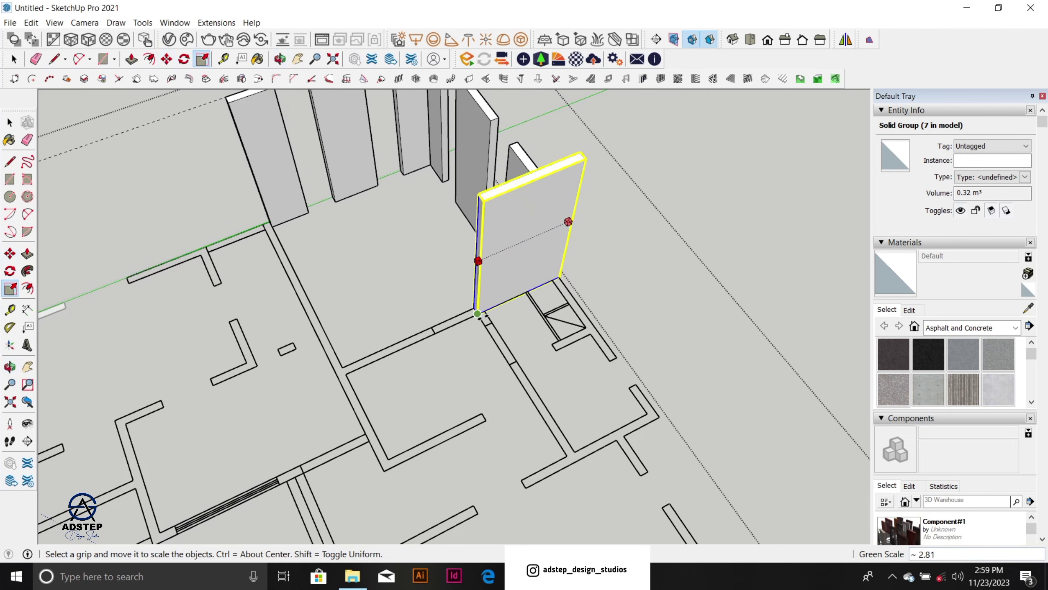
click(477, 314)
key(space)
Step: Copy a raised wall to the room's opposite side and scale its length to the inner wall corner on the plan
scroll(580, 272, down, 2)
key(m)
ctrl+click(495, 306)
click(388, 351)
middle_drag(579, 273, 549, 264)
key(s)
click(442, 357)
click(495, 338)
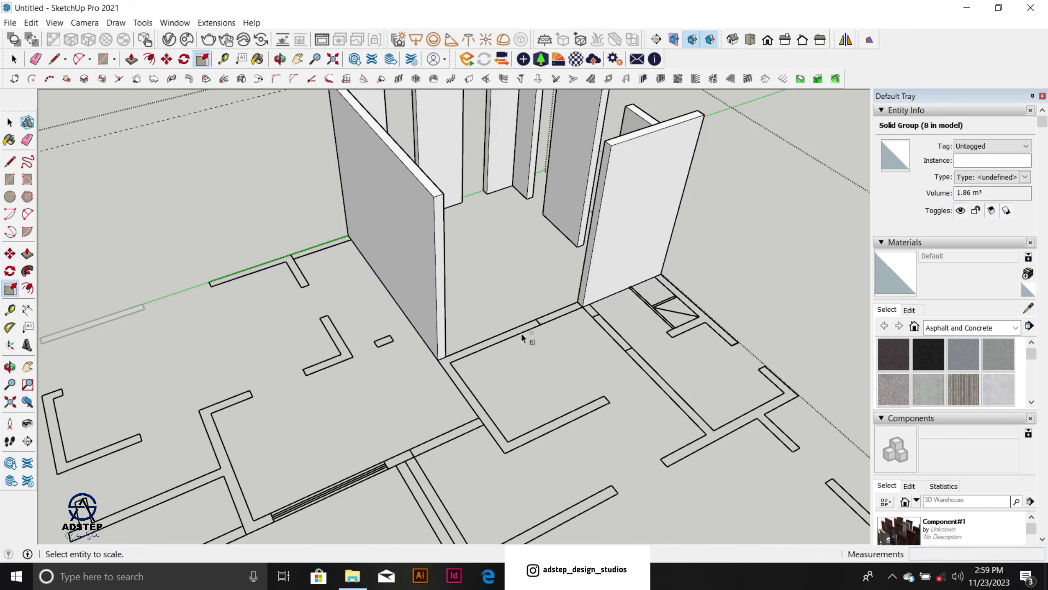
Step: Copy the wall beside the small shaft 2850 mm along the plan line to the end of the long side wall
scroll(573, 273, up, 2)
click(591, 301)
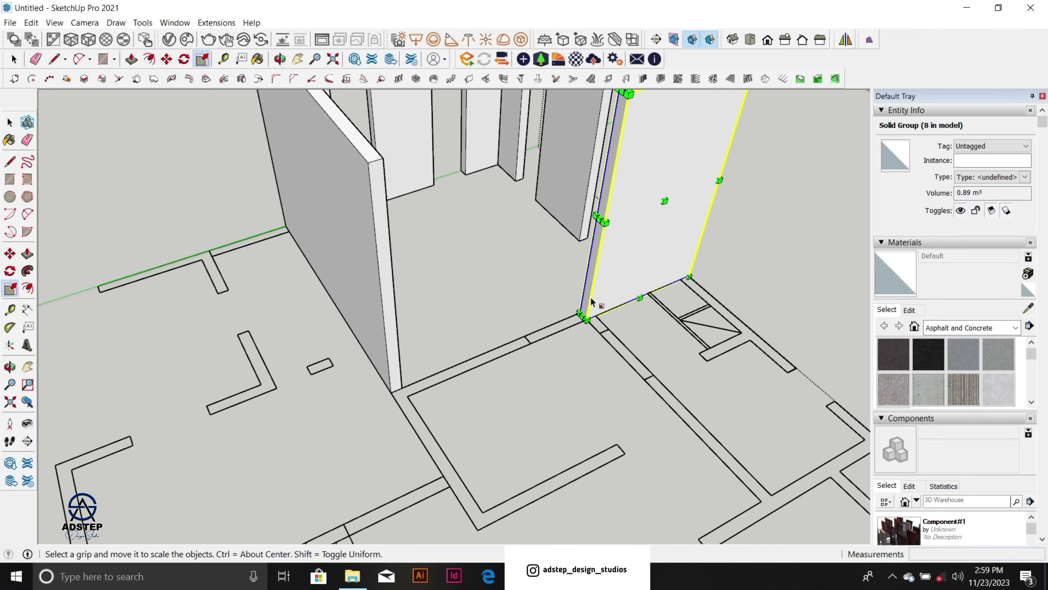
key(m)
scroll(587, 320, up, 2)
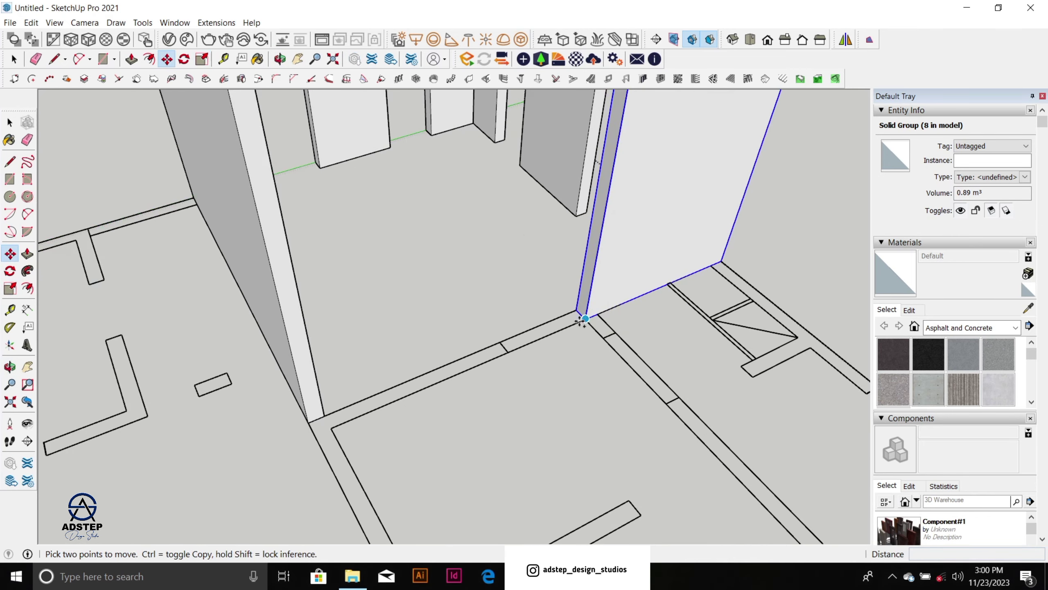
click(582, 322)
key(Escape)
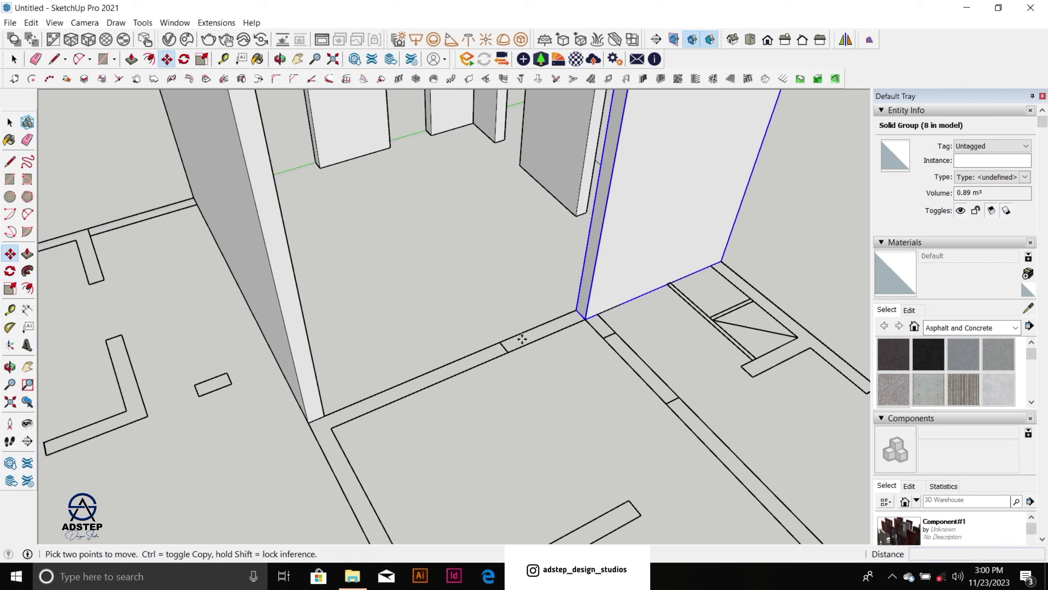
click(576, 310)
click(309, 422)
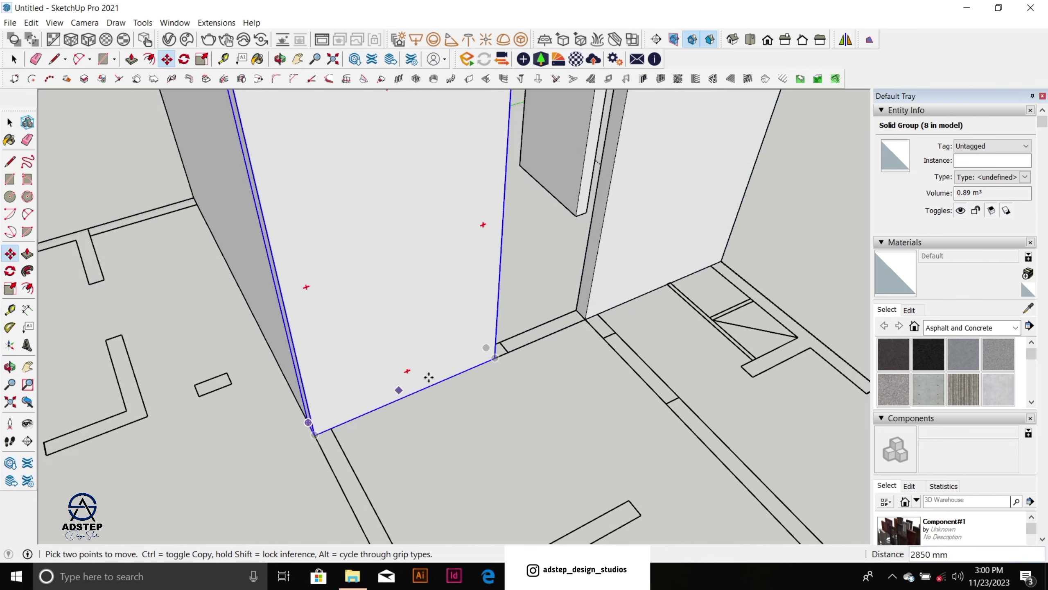
Step: Examine the raised walls around the room from the outside, both close up and with the whole plan in view
scroll(470, 332, down, 4)
middle_drag(479, 323, 246, 250)
scroll(496, 281, up, 3)
middle_drag(461, 330, 247, 343)
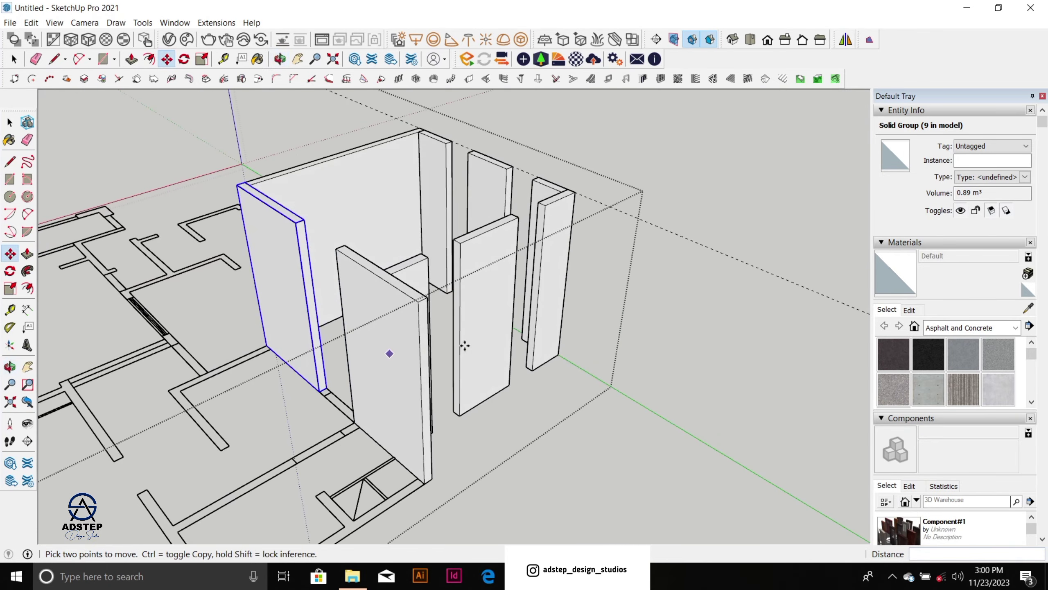
scroll(470, 334, down, 3)
scroll(421, 321, up, 5)
key(space)
scroll(403, 379, down, 2)
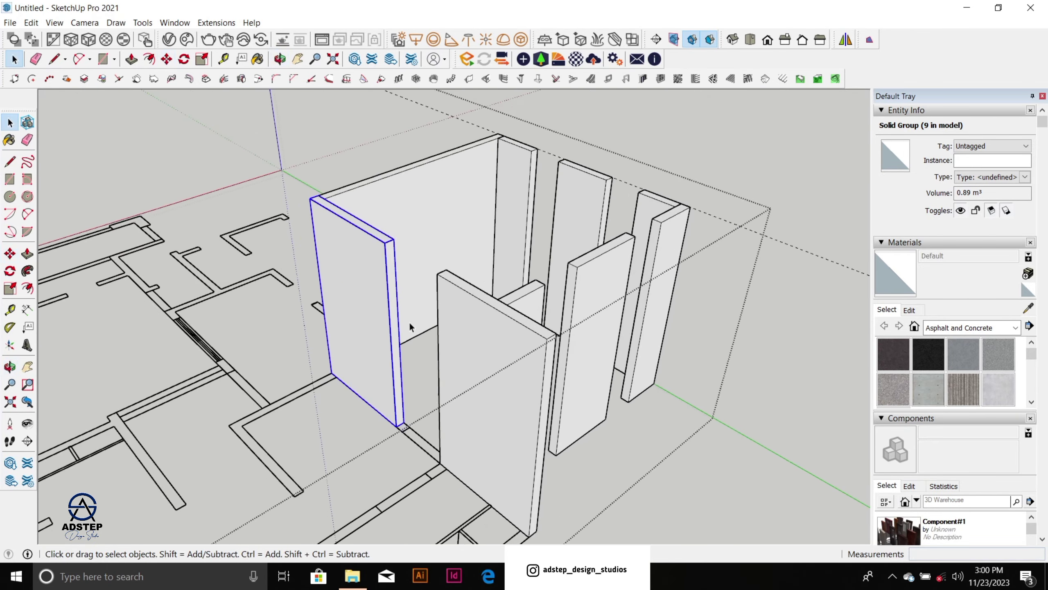
middle_drag(409, 321, 410, 310)
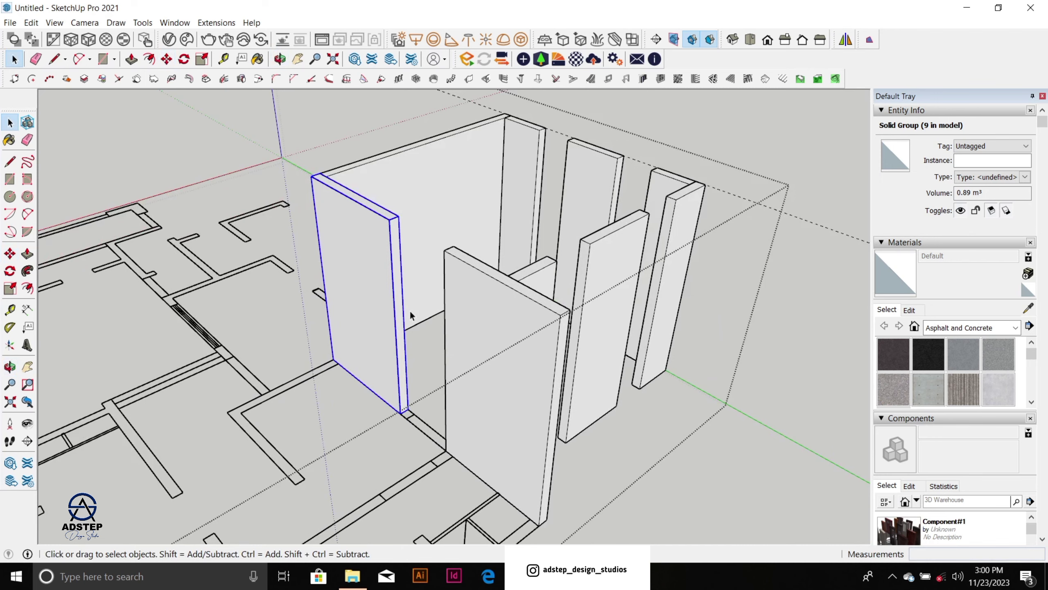
scroll(448, 256, down, 2)
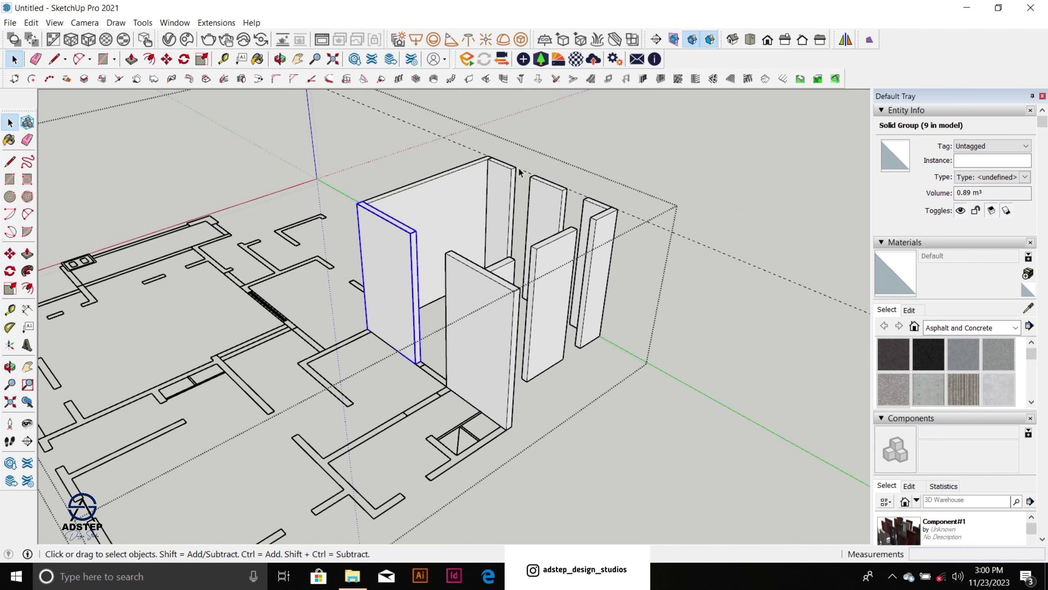
key(e)
scroll(479, 248, down, 6)
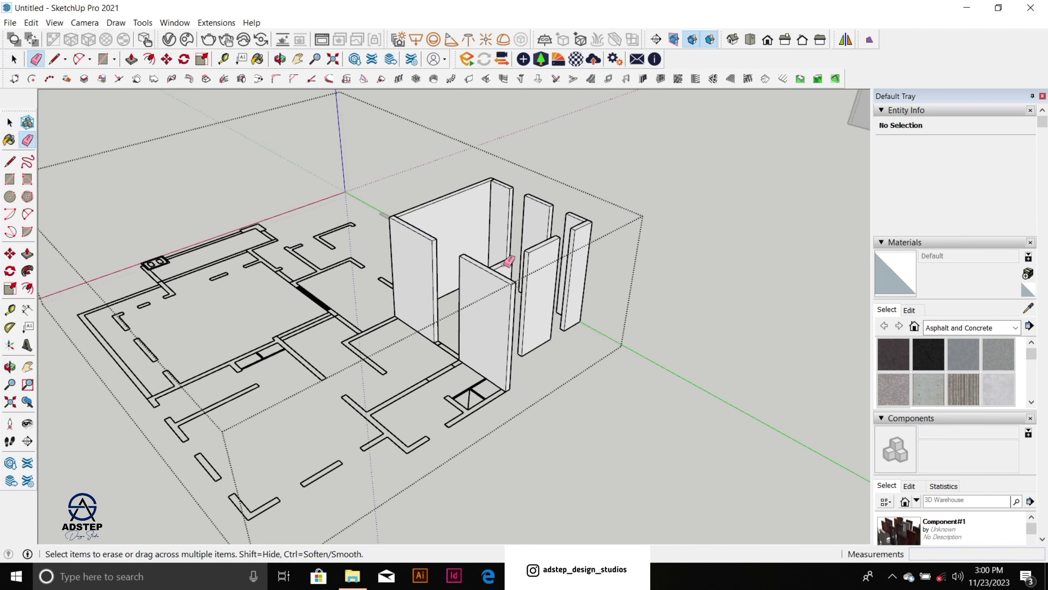
key(space)
scroll(470, 289, up, 10)
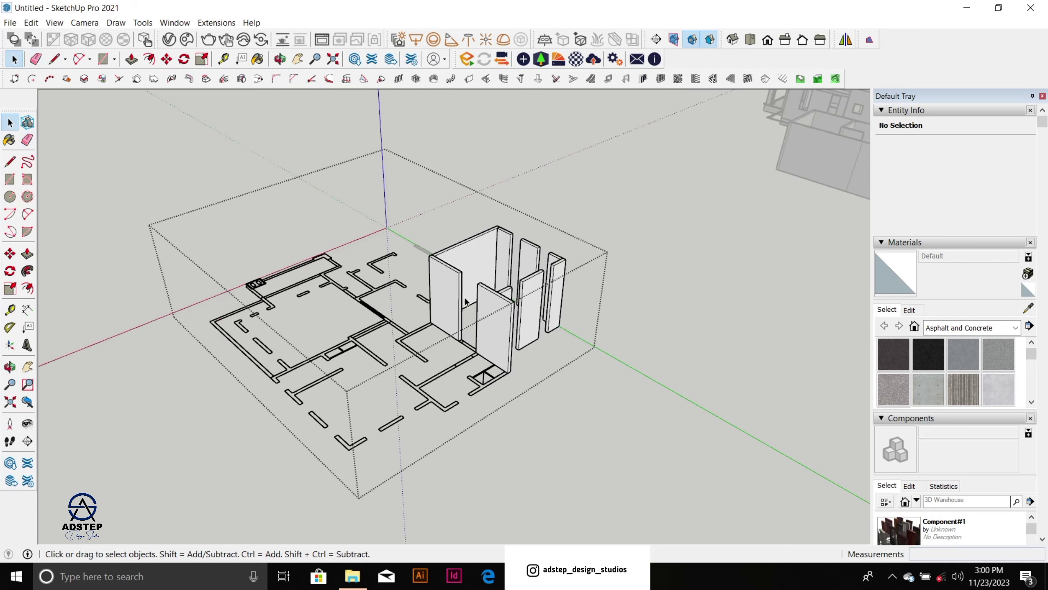
scroll(460, 340, down, 2)
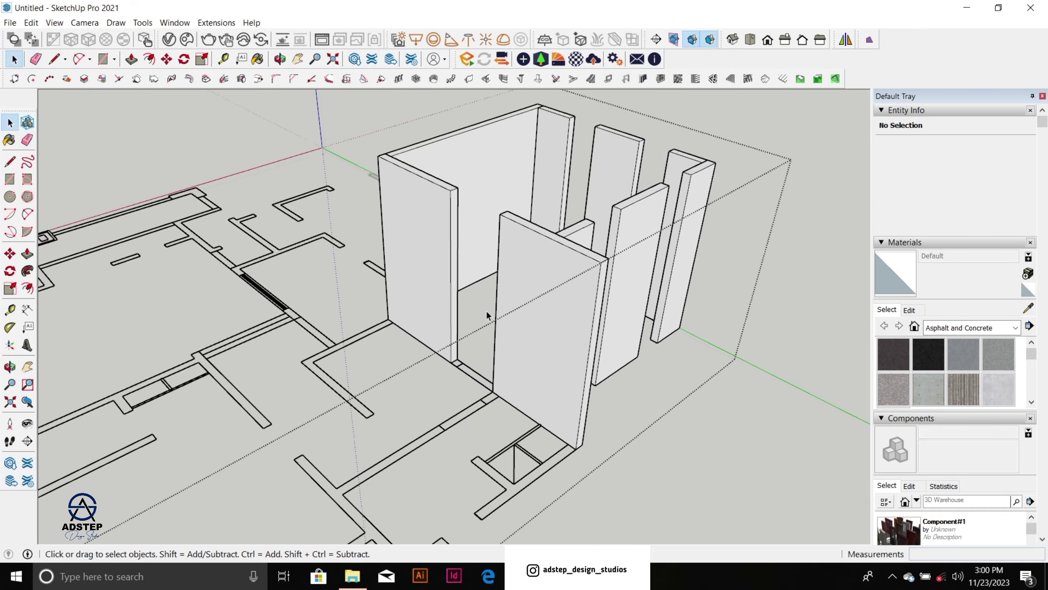
Step: Scale the copied cross wall's length by about 0.85, pulling its end back from the long side wall
middle_drag(487, 310, 848, 374)
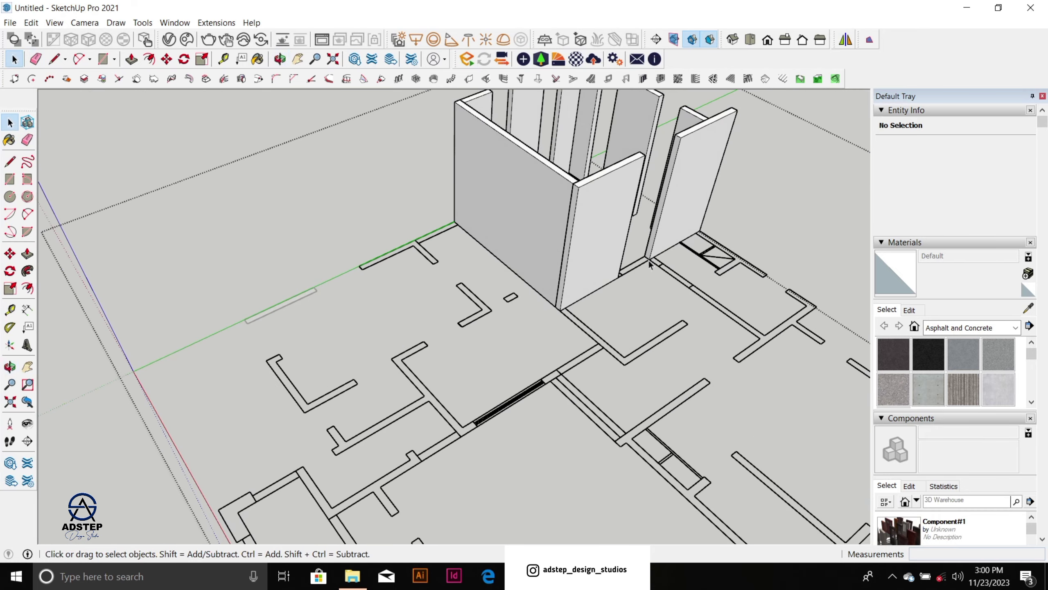
scroll(619, 215, up, 6)
click(544, 226)
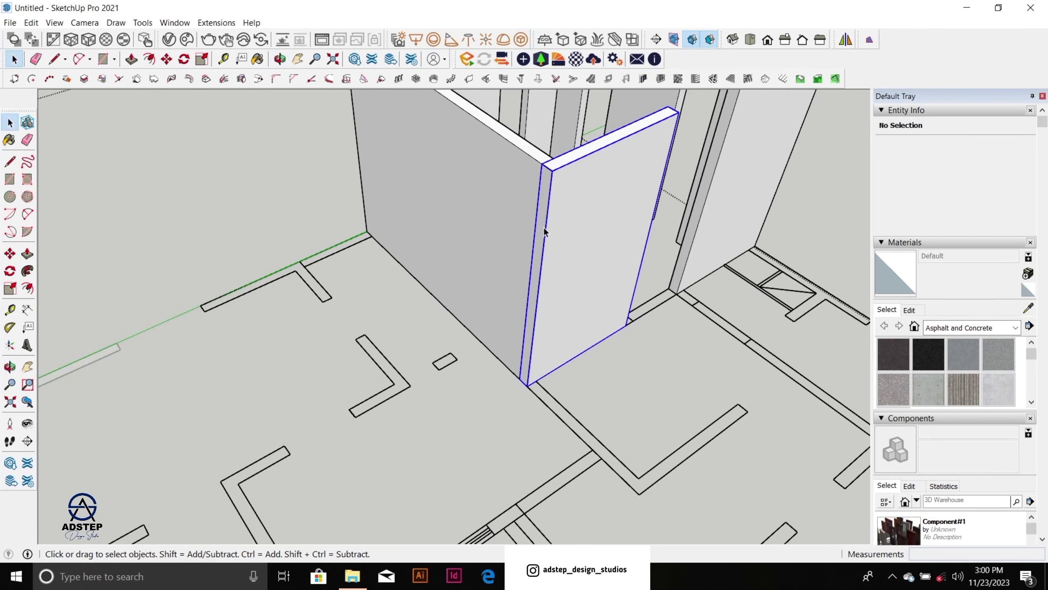
key(s)
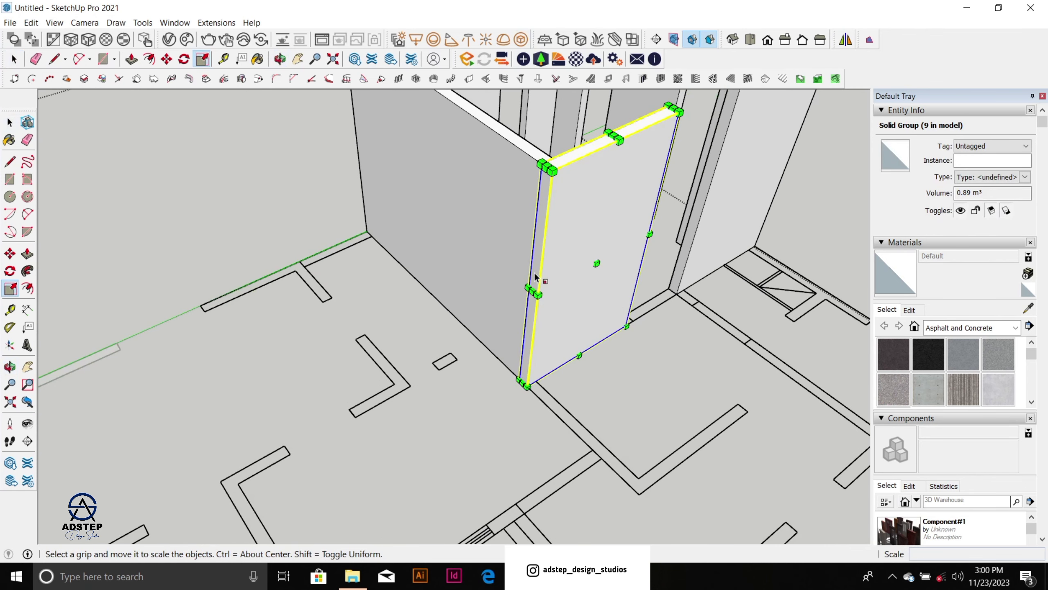
drag(534, 293, 535, 260)
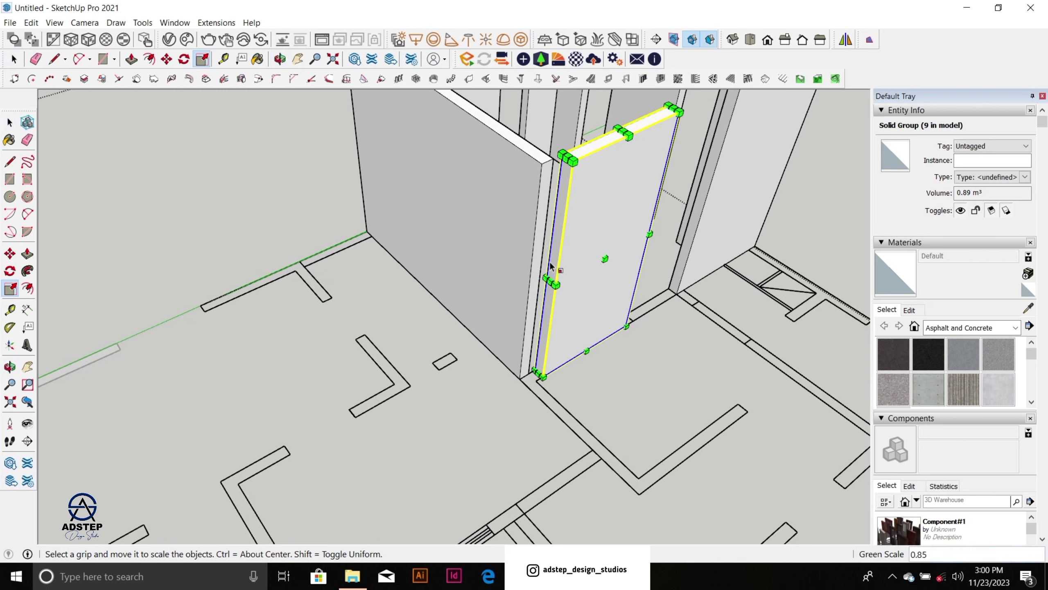
key(space)
Step: Scale the long side wall's length by about 1.56 so it extends to the next wall corner on the plan
click(534, 257)
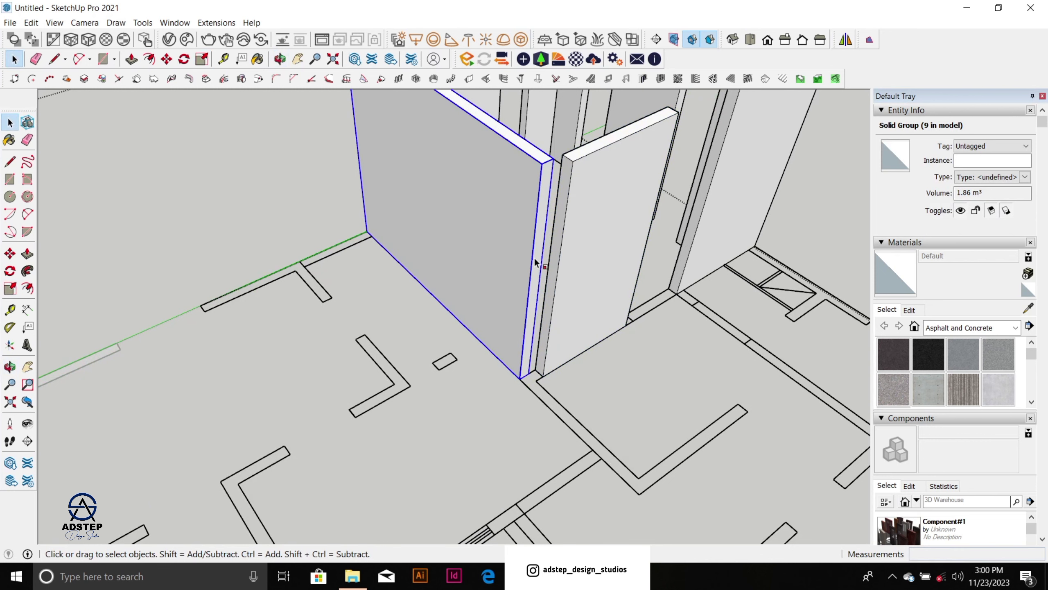
key(s)
scroll(536, 285, down, 1)
drag(537, 285, 694, 382)
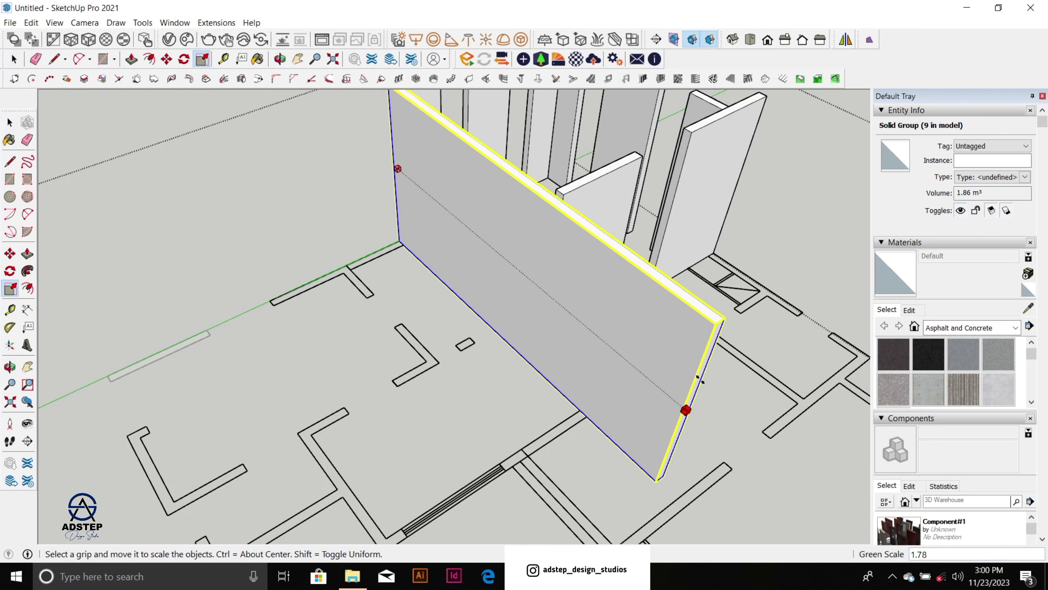
middle_drag(698, 379, 417, 289)
click(594, 458)
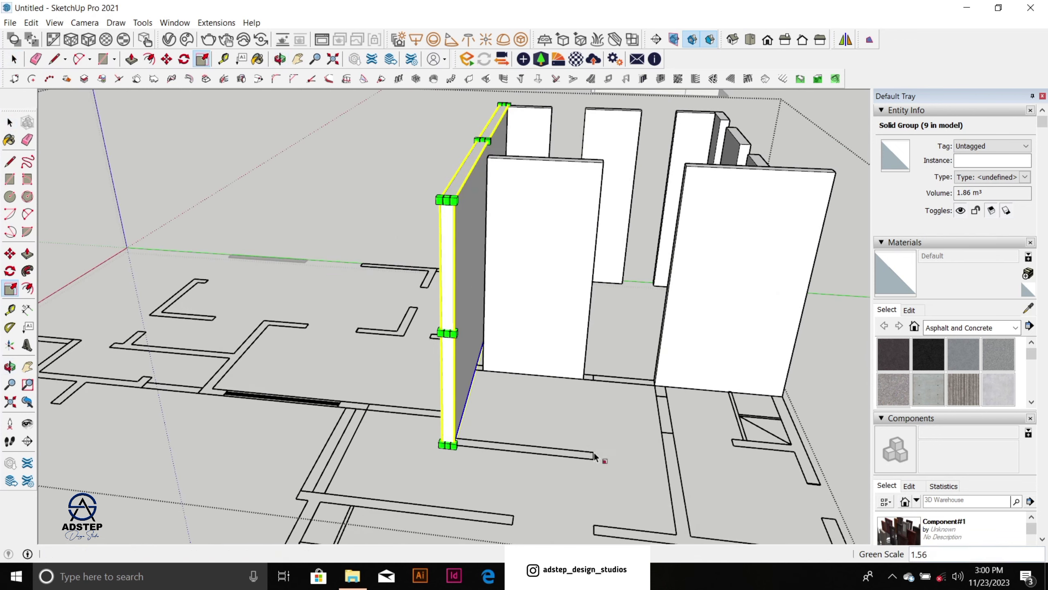
Step: Scale the shortened cross wall back out along its length so its end meets the face of the long side wall
middle_drag(601, 456, 414, 322)
scroll(577, 354, up, 2)
key(space)
click(552, 315)
key(s)
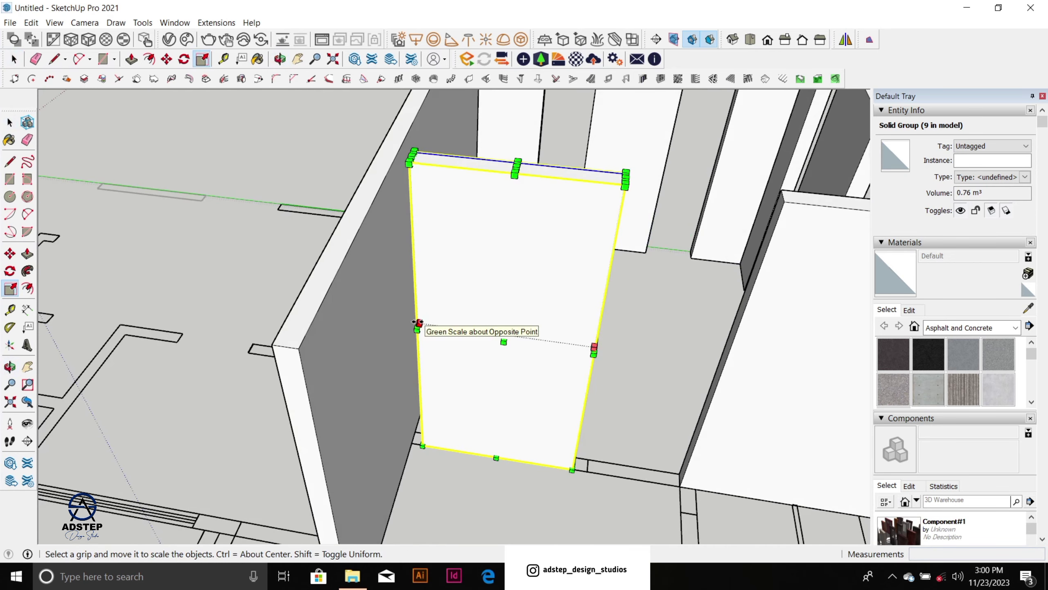
click(414, 323)
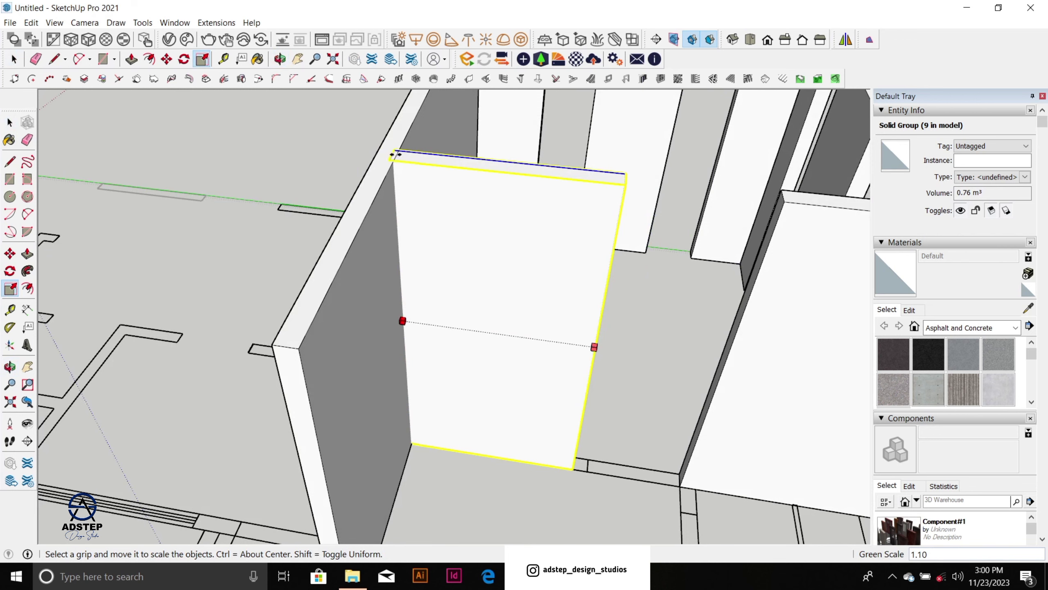
click(405, 145)
middle_drag(405, 145, 480, 286)
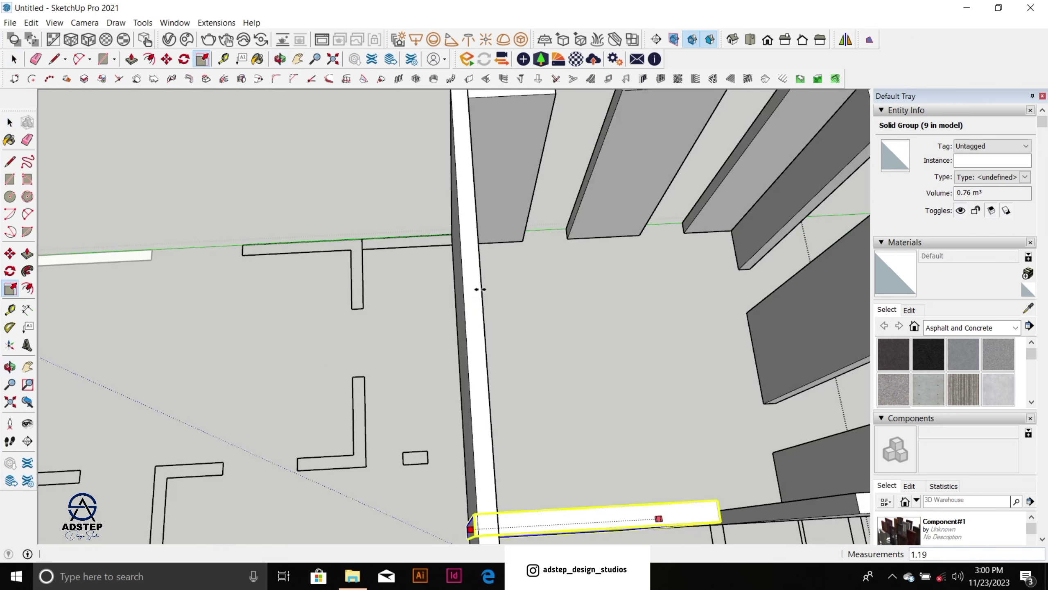
scroll(484, 290, down, 2)
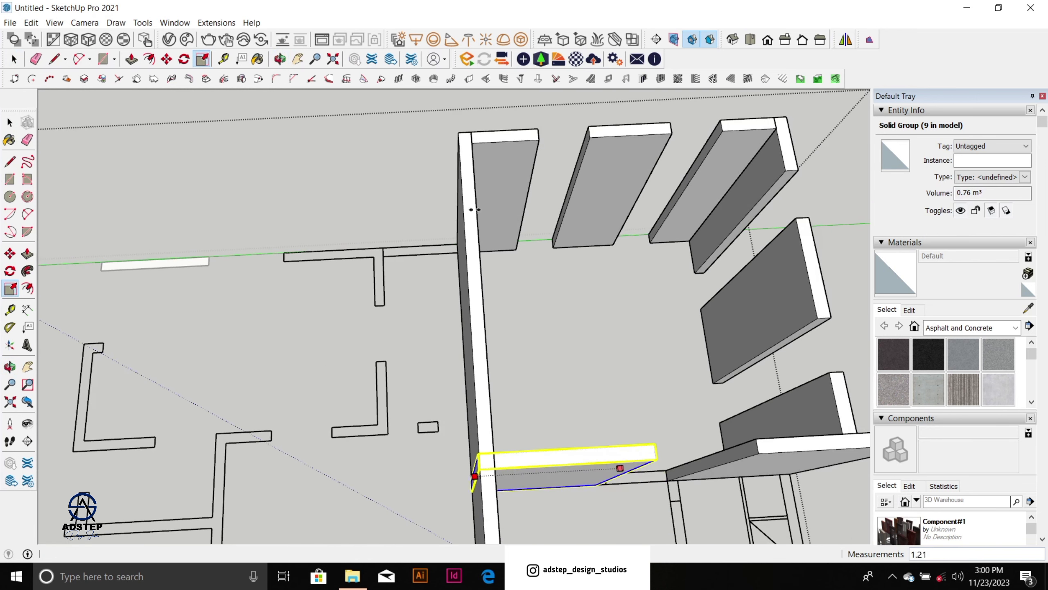
click(472, 143)
middle_drag(536, 372, 470, 269)
scroll(459, 403, down, 8)
scroll(500, 371, up, 4)
key(space)
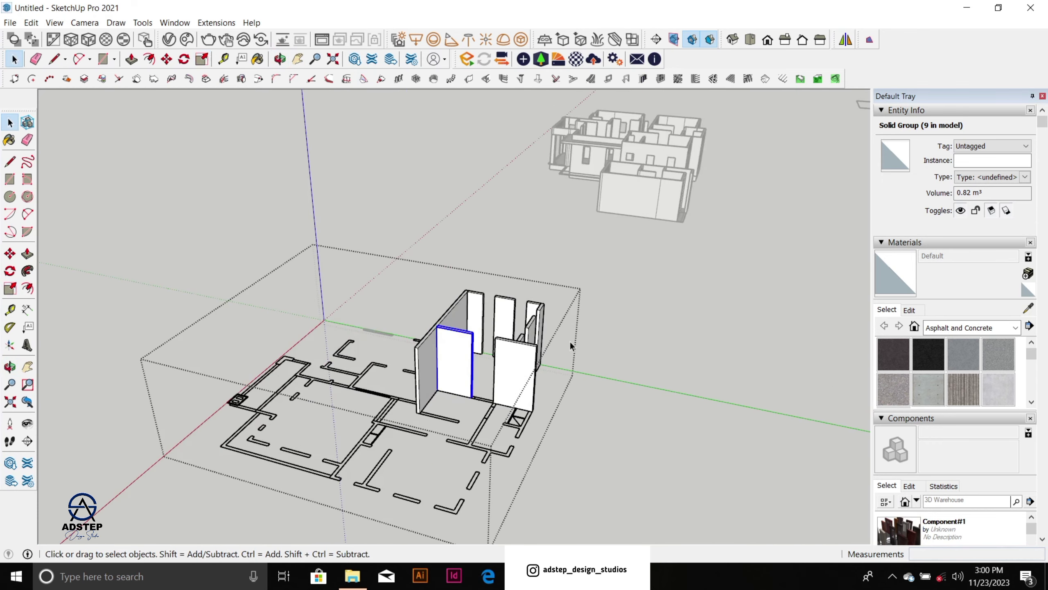
click(571, 345)
scroll(479, 357, up, 3)
scroll(449, 329, down, 3)
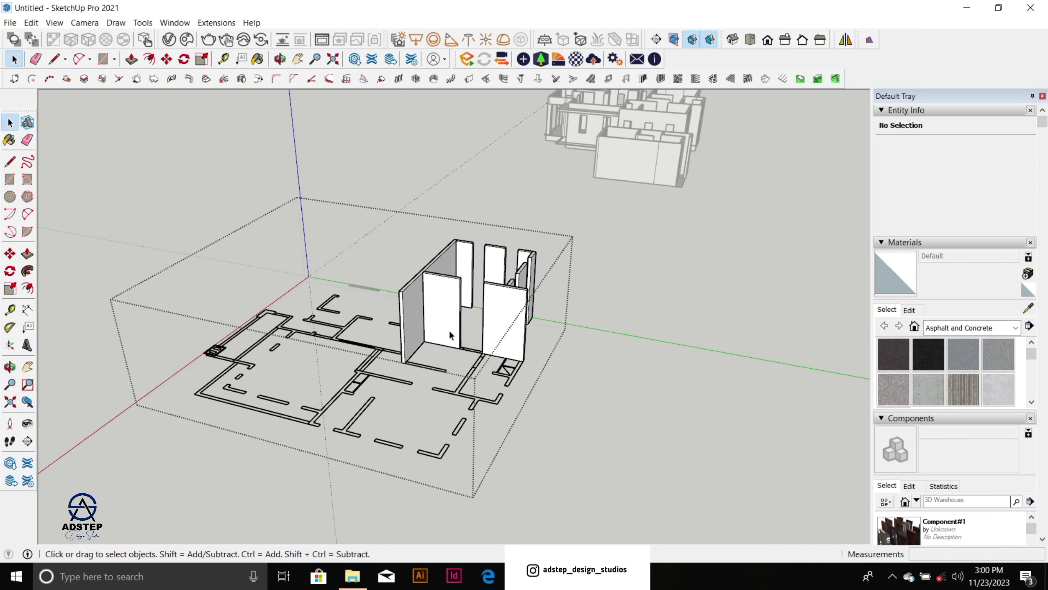
scroll(449, 330, down, 10)
key(o)
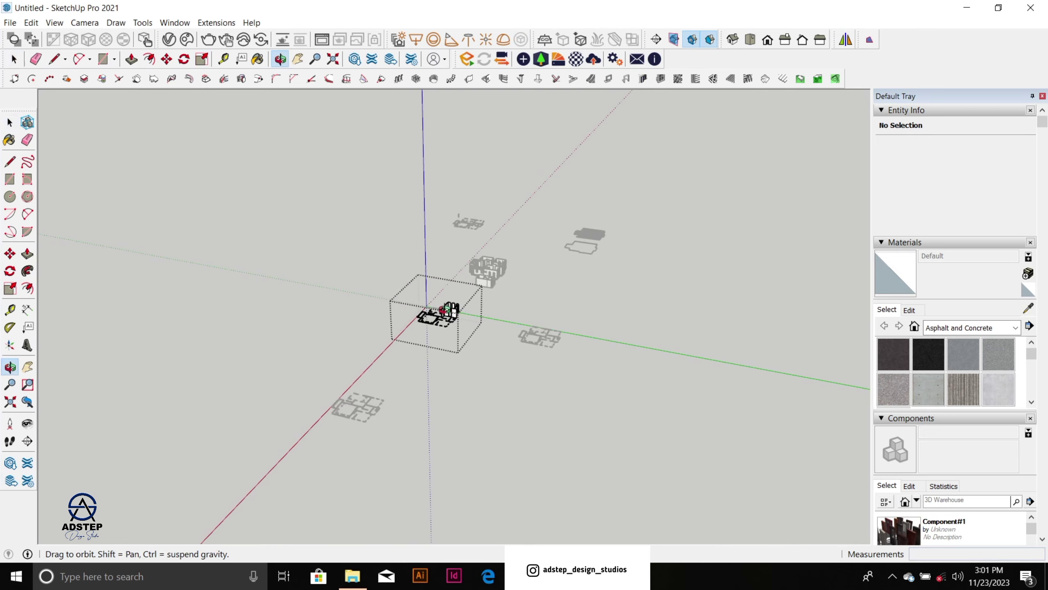
key(space)
scroll(445, 343, up, 10)
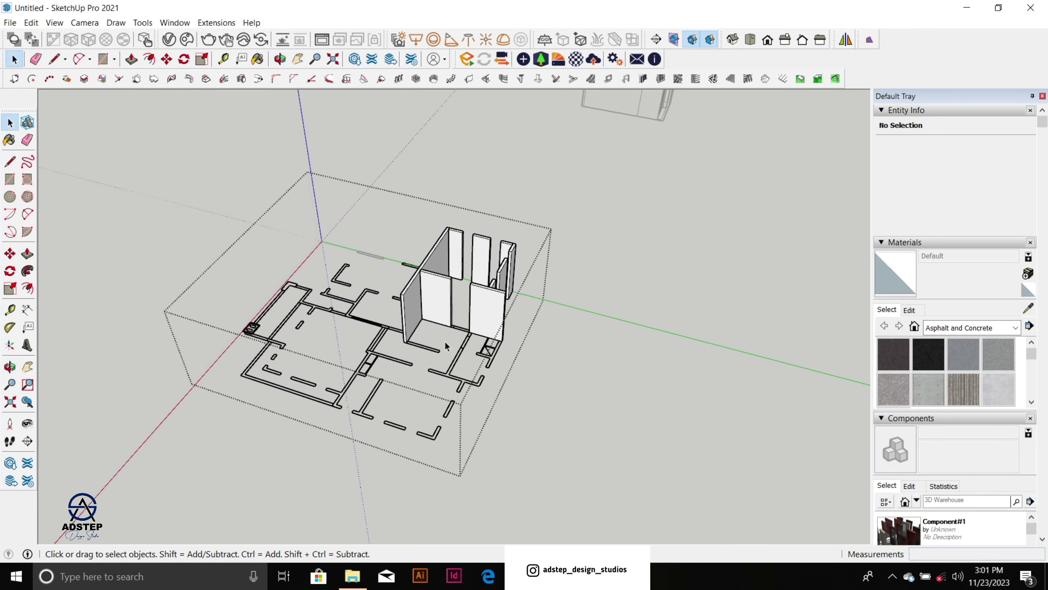
Step: Copy the cross wall 1950 mm along the long side wall to the wall corner at its end
scroll(444, 342, up, 4)
scroll(462, 284, up, 5)
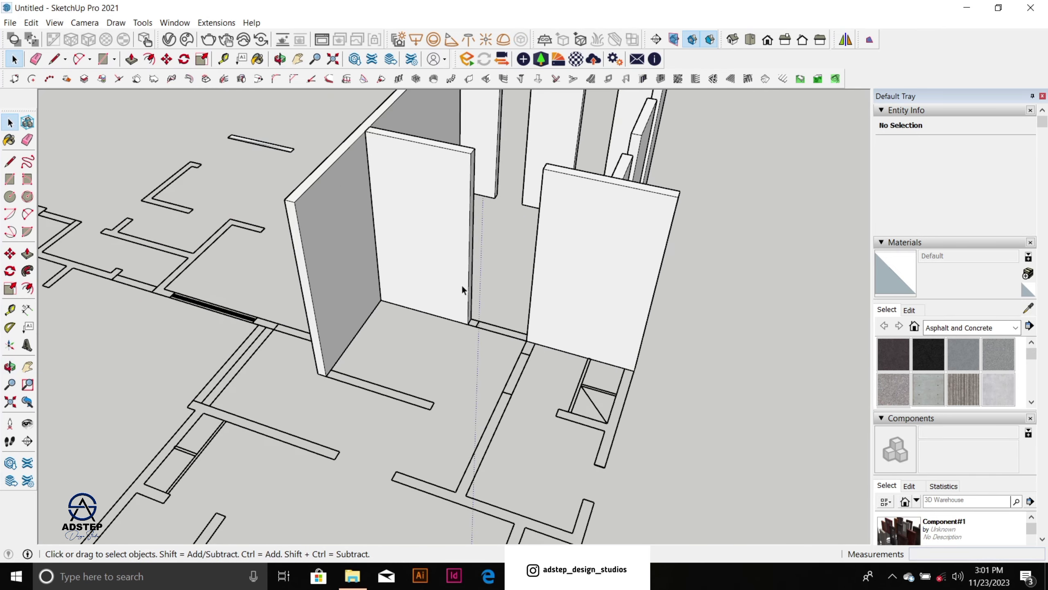
click(442, 295)
double_click(442, 297)
click(439, 296)
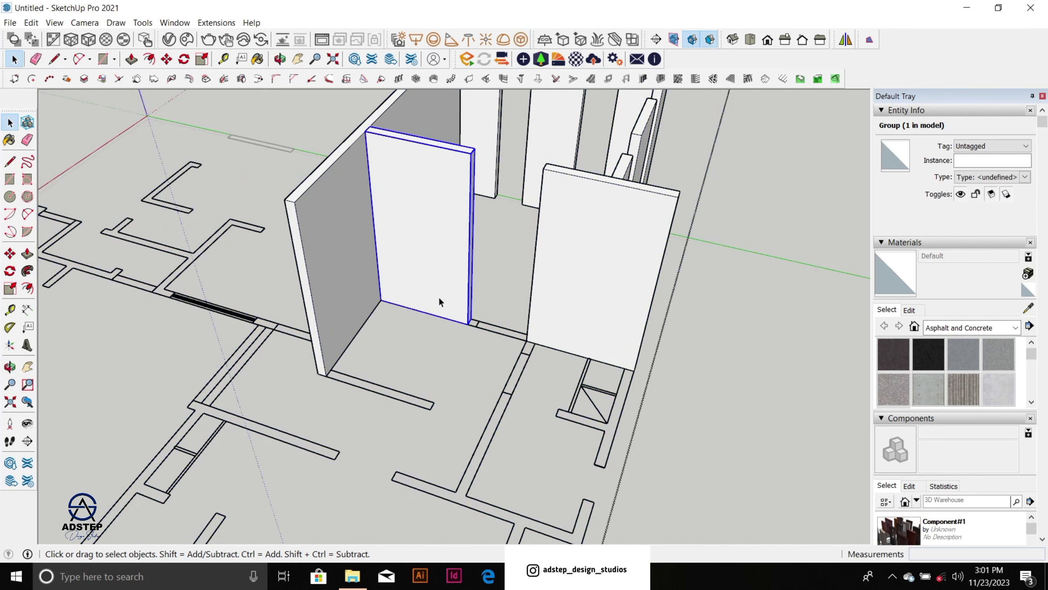
key(m)
click(380, 299)
key(ctrl)
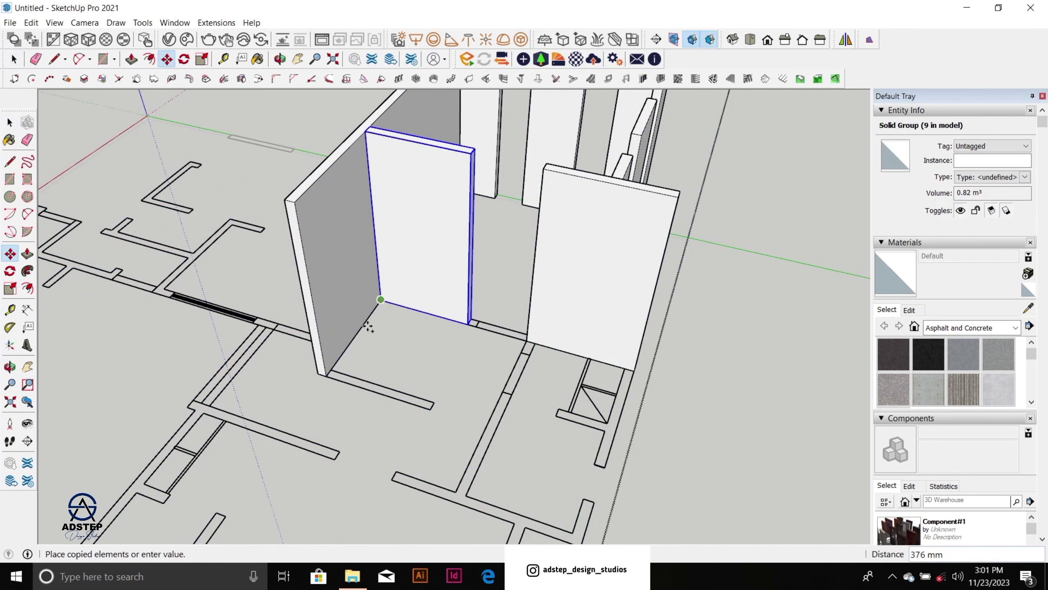
click(326, 376)
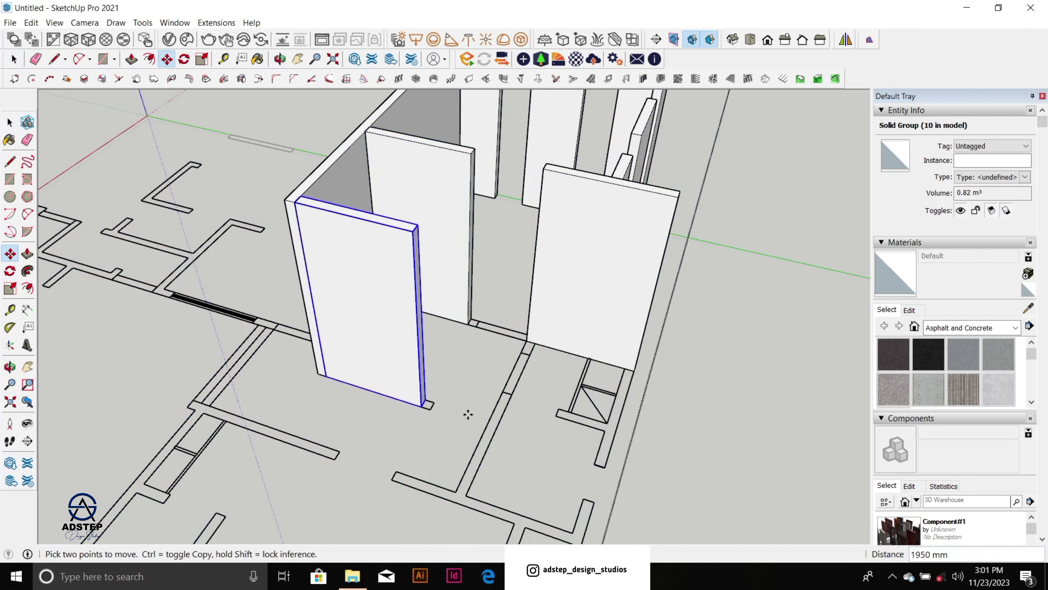
Step: Scale the copied cross wall's length so its free end reaches the end of its plan line
key(s)
click(420, 326)
click(430, 409)
key(space)
Step: Copy the wall block between the outer openings onto the partition line in front of the raised cross walls
middle_drag(537, 360, 436, 342)
scroll(565, 281, down, 2)
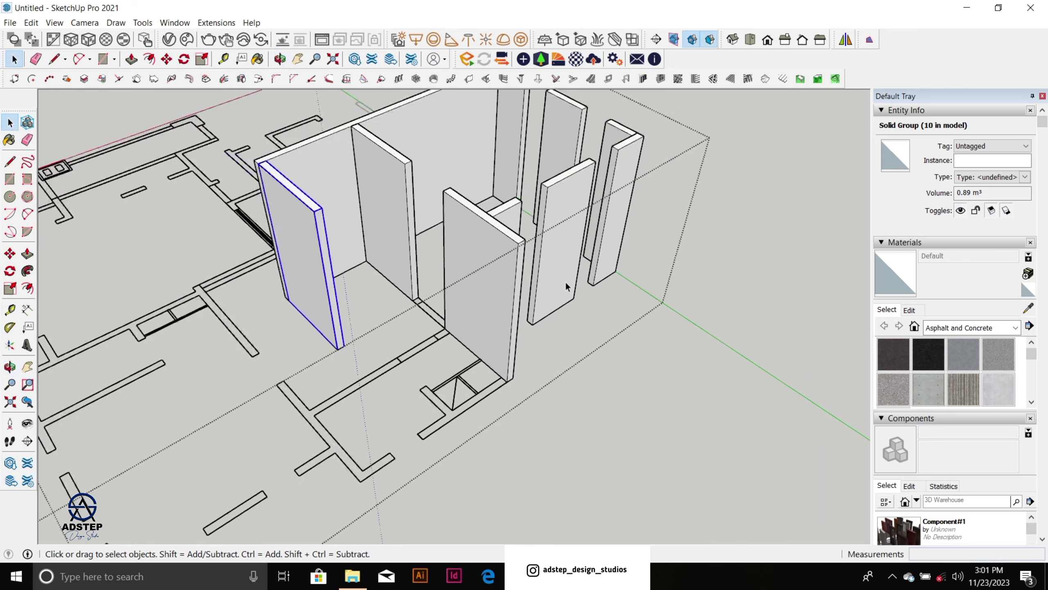
click(567, 280)
key(m)
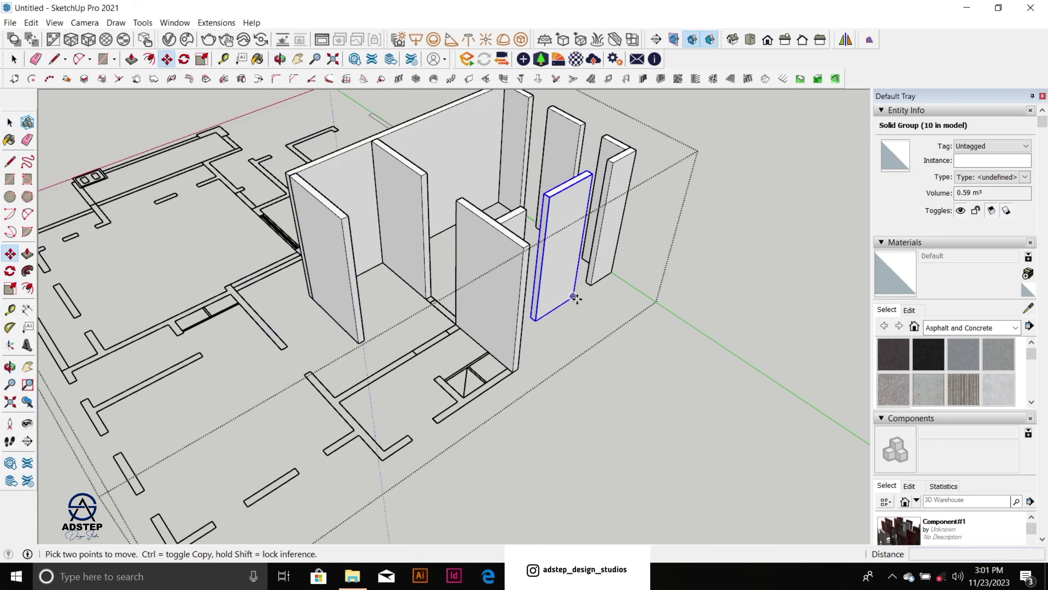
key(ctrl)
click(573, 296)
click(425, 365)
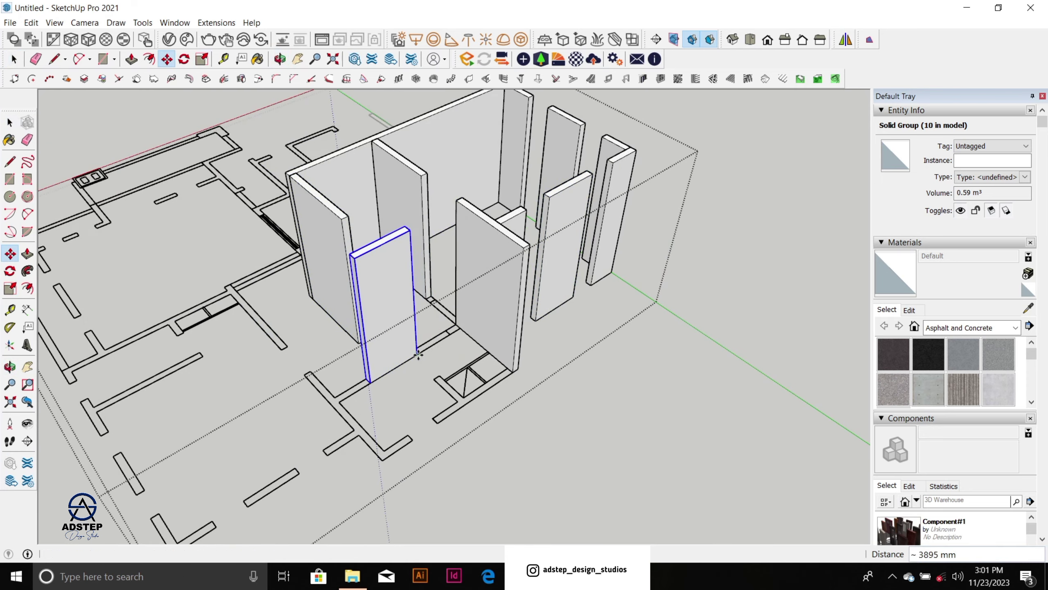
middle_drag(425, 365, 443, 401)
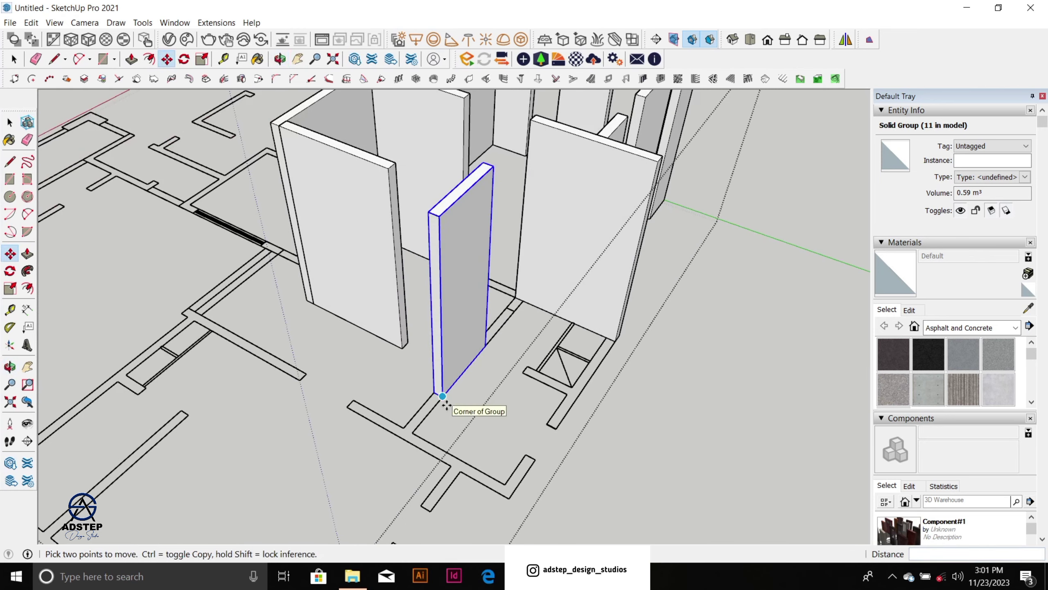
Step: Scale the copied partition wall's length so it reaches the crossing wall line on the plan
key(s)
drag(436, 322, 401, 353)
middle_drag(474, 397, 396, 349)
key(space)
Step: Copy the short wall stub behind the cross wall to the partition line, against the cross wall's opposite face
scroll(491, 372, up, 5)
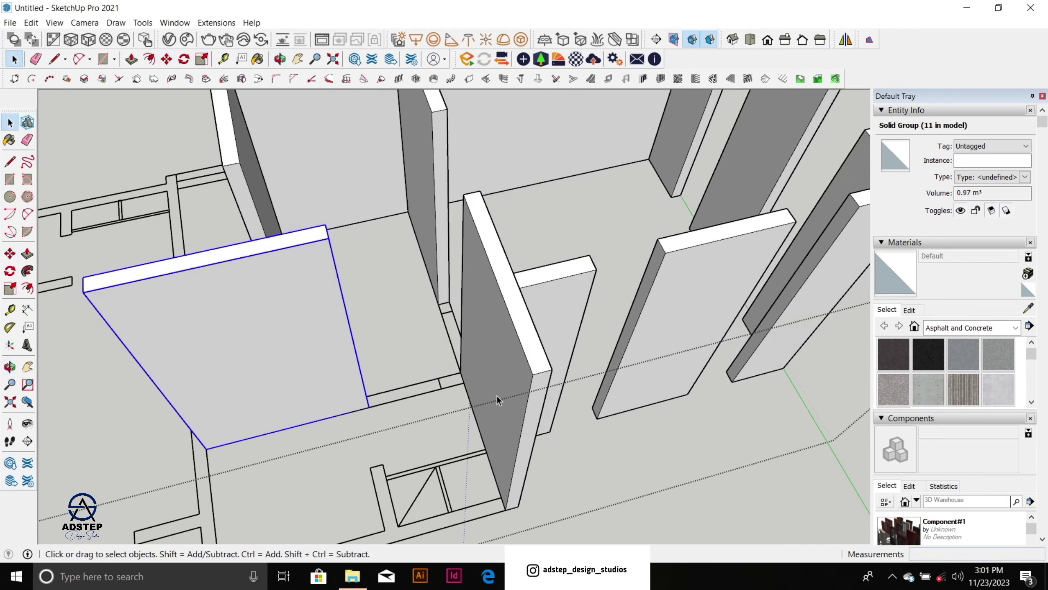
click(570, 385)
key(m)
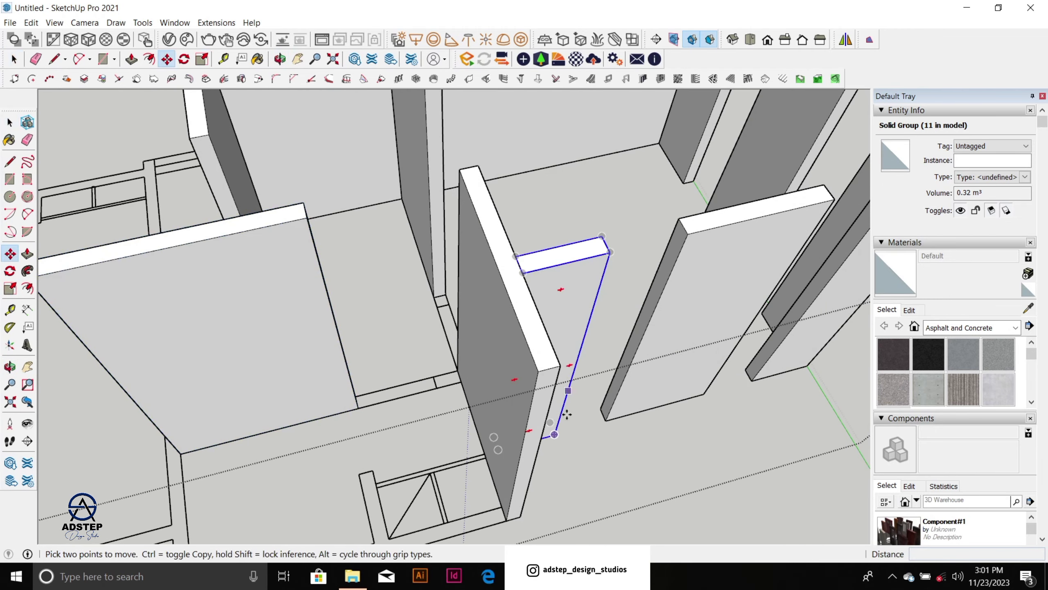
key(ctrl)
click(555, 434)
scroll(443, 401, up, 2)
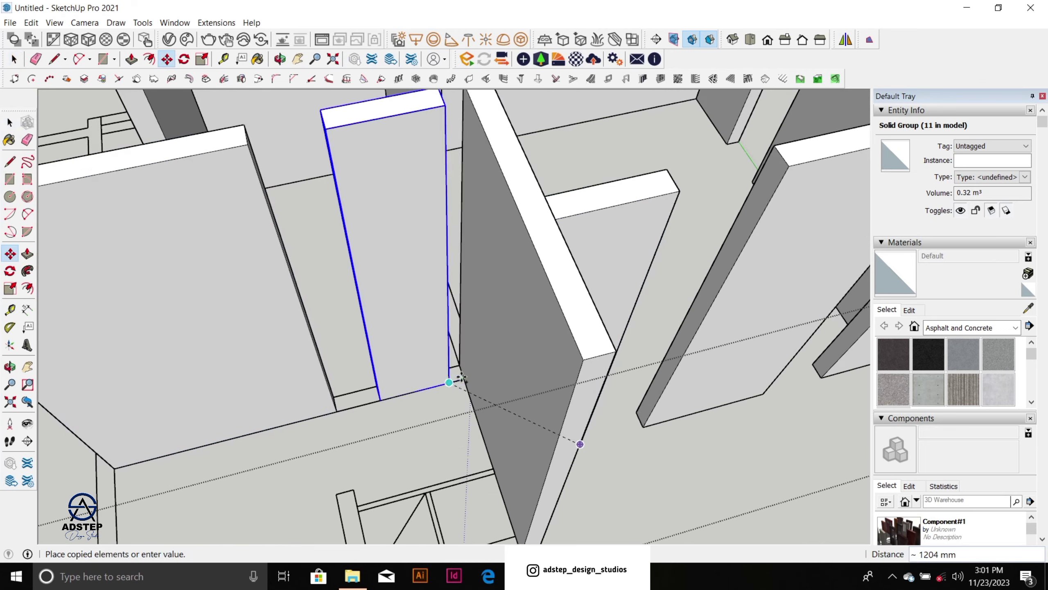
click(464, 378)
Step: Scale the copied stub's length to about 0.45 so it ends at the door opening on the plan
key(s)
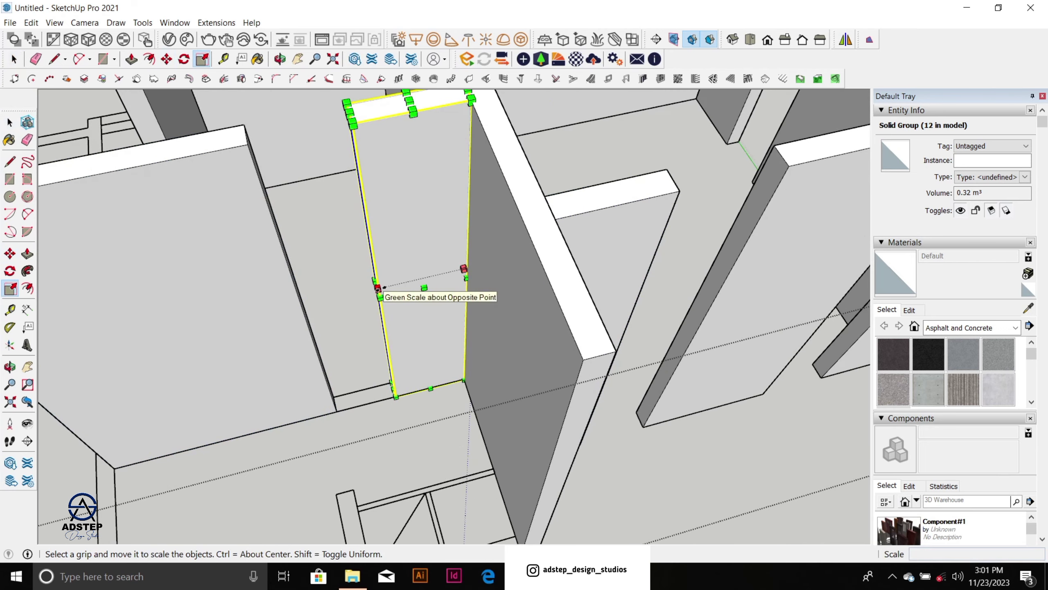
click(376, 288)
drag(428, 377, 431, 388)
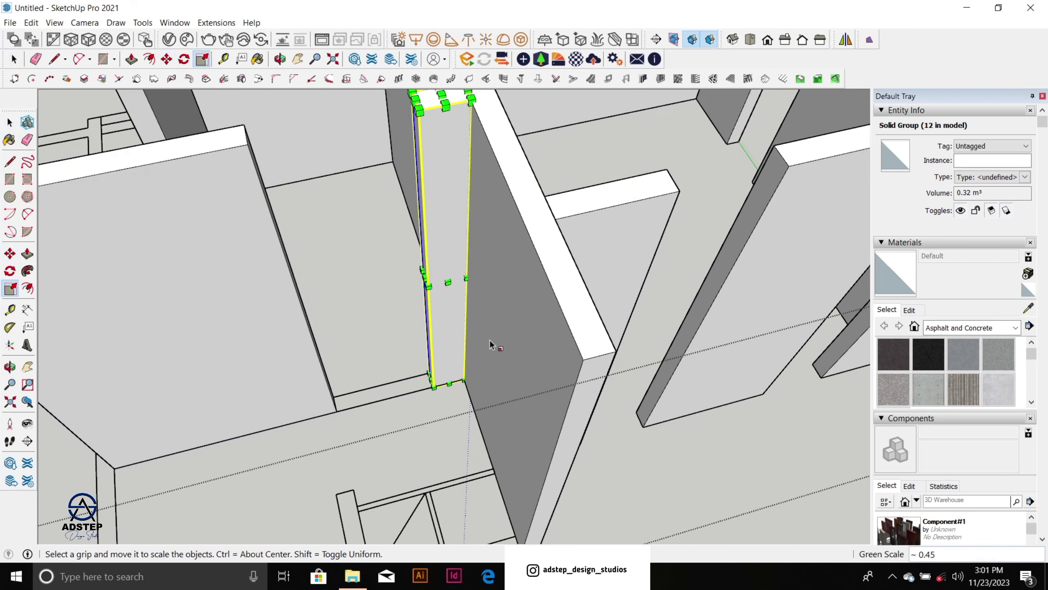
Step: Copy the wall block between the outer openings to the outer wall line, starting at the cross wall's outer corner
scroll(490, 346, down, 5)
middle_drag(546, 313, 598, 265)
key(space)
click(655, 313)
key(s)
key(m)
key(ctrl)
click(673, 320)
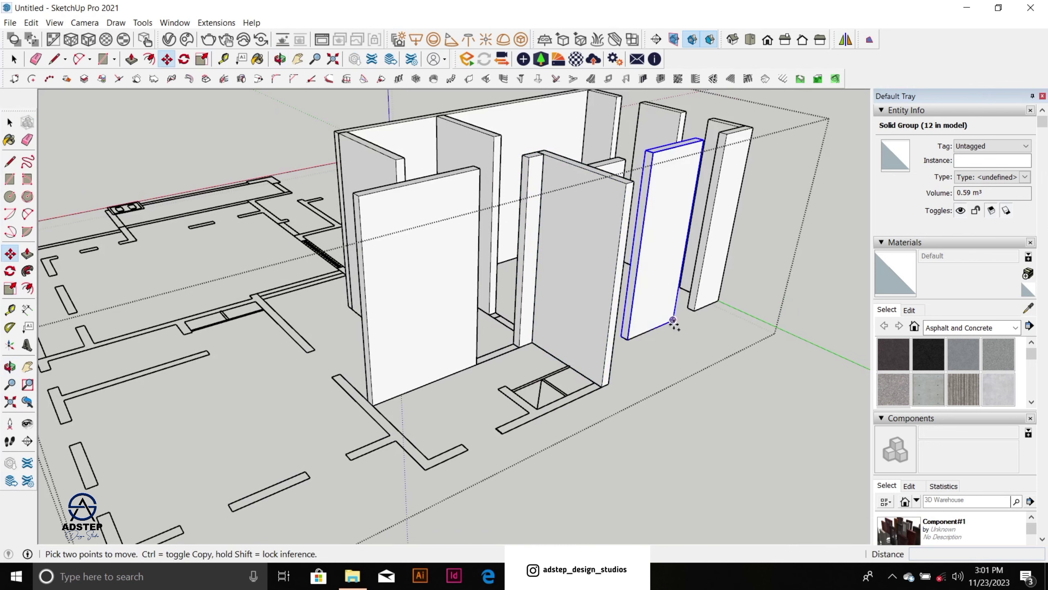
scroll(592, 386, up, 3)
click(599, 391)
Step: Scale the copied outer wall's length so it reaches the end of its plan line beyond the duct
scroll(598, 391, down, 1)
middle_drag(507, 409, 607, 415)
scroll(545, 373, down, 2)
scroll(623, 450, up, 3)
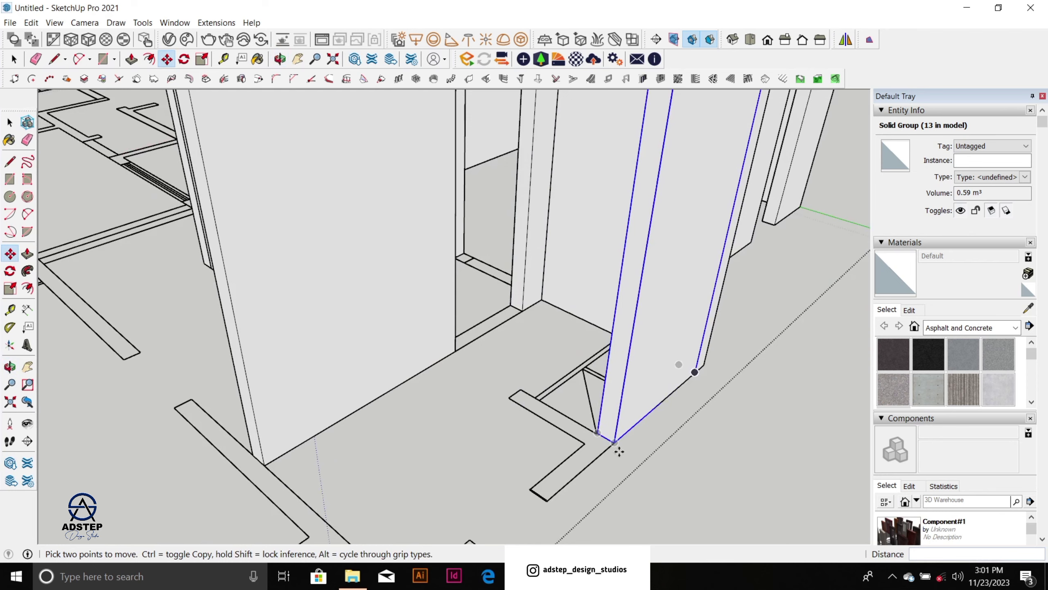
scroll(558, 437, down, 2)
key(s)
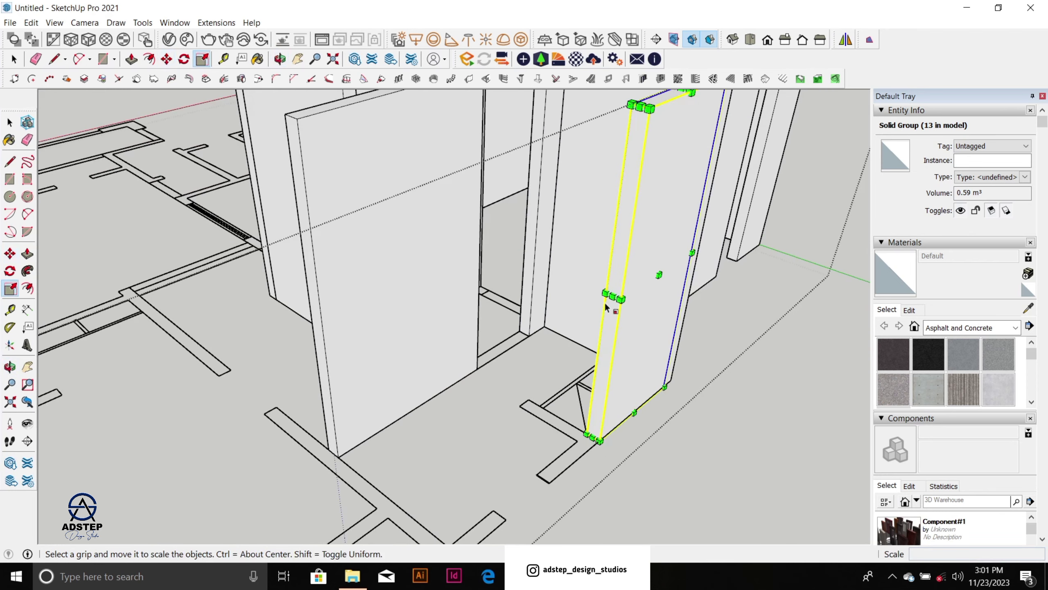
drag(612, 298, 550, 482)
Step: Examine the raised walls from several sides, both close up and with the whole plan in view
scroll(598, 431, down, 2)
middle_drag(604, 428, 801, 491)
scroll(516, 330, down, 1)
scroll(516, 330, down, 2)
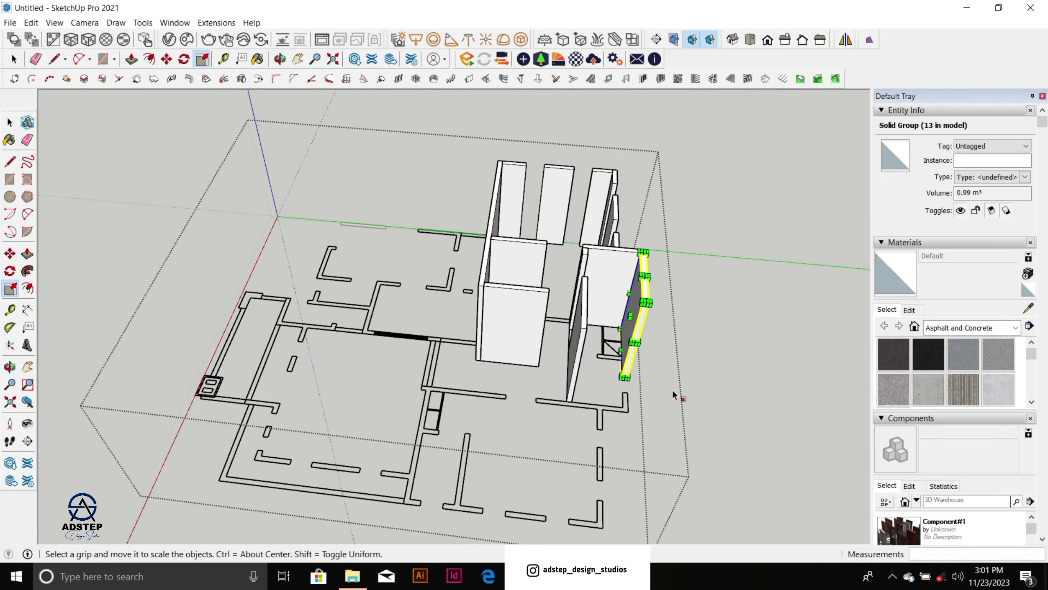
middle_drag(673, 391, 686, 402)
scroll(650, 335, up, 4)
scroll(650, 314, down, 5)
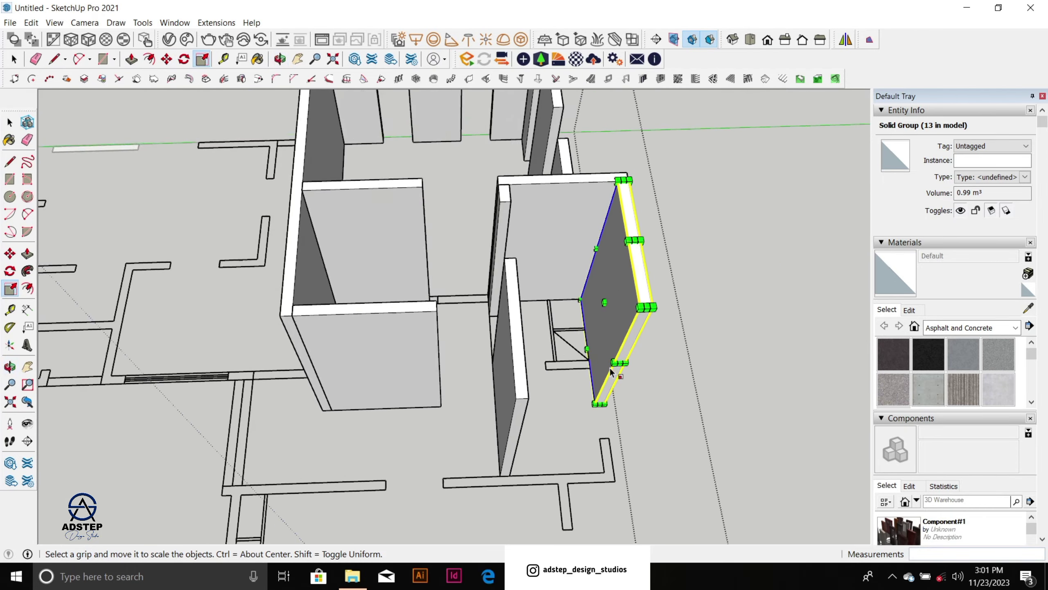
middle_drag(650, 314, 732, 356)
scroll(571, 294, up, 2)
scroll(516, 317, down, 5)
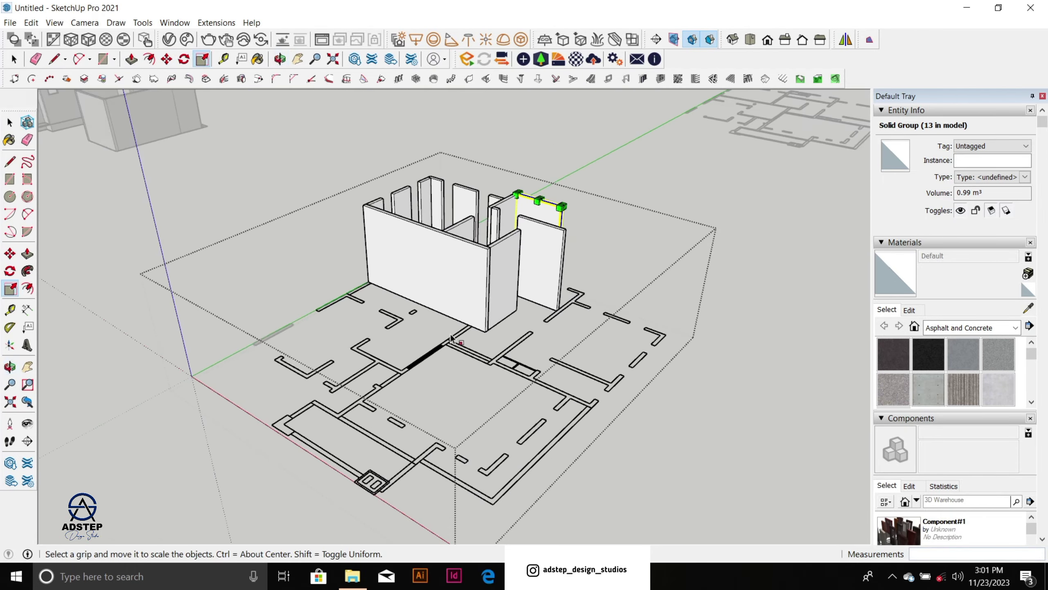
middle_drag(516, 317, 764, 320)
scroll(536, 307, down, 2)
scroll(450, 285, down, 2)
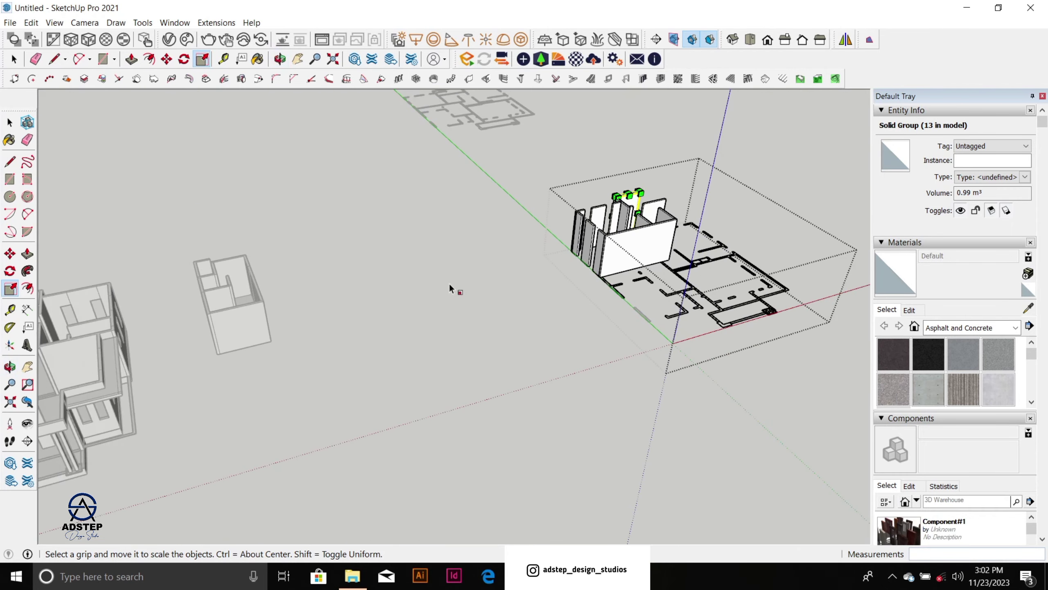
Step: Copy the end cross wall about 2620 mm across to the short wall line beside the duct, against the outer wall's inner face
middle_drag(450, 287, 292, 225)
scroll(557, 369, up, 4)
middle_drag(623, 433, 487, 454)
scroll(454, 412, up, 2)
key(space)
click(417, 405)
key(m)
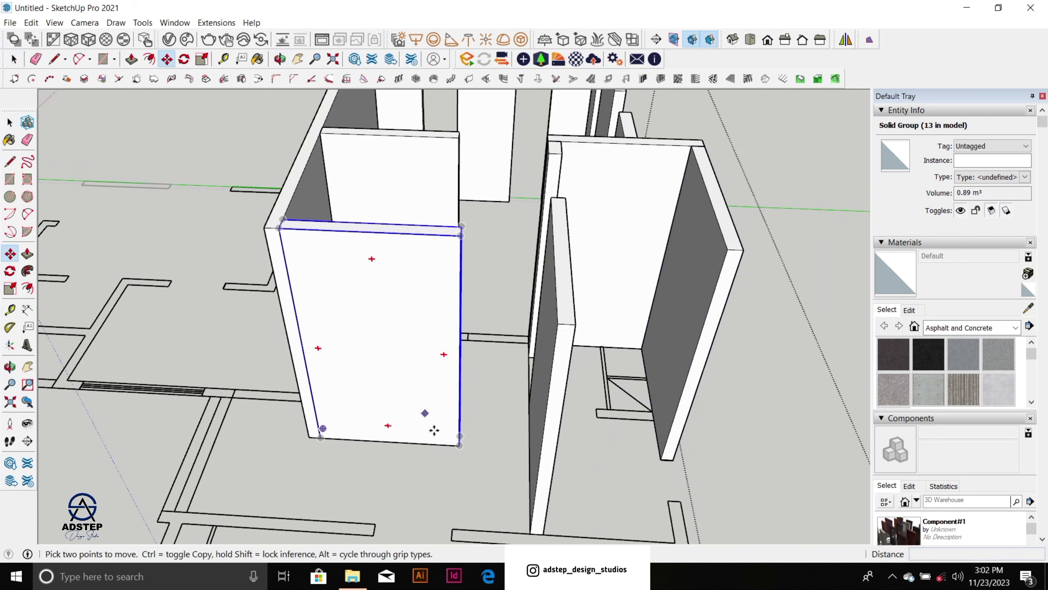
key(ctrl)
click(459, 446)
scroll(572, 433, up, 3)
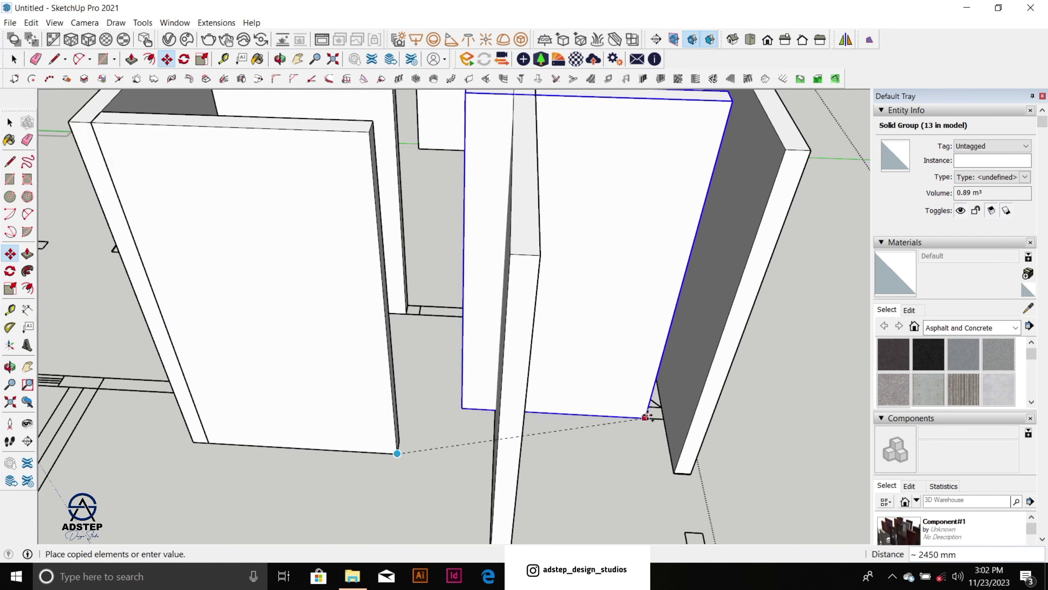
click(662, 418)
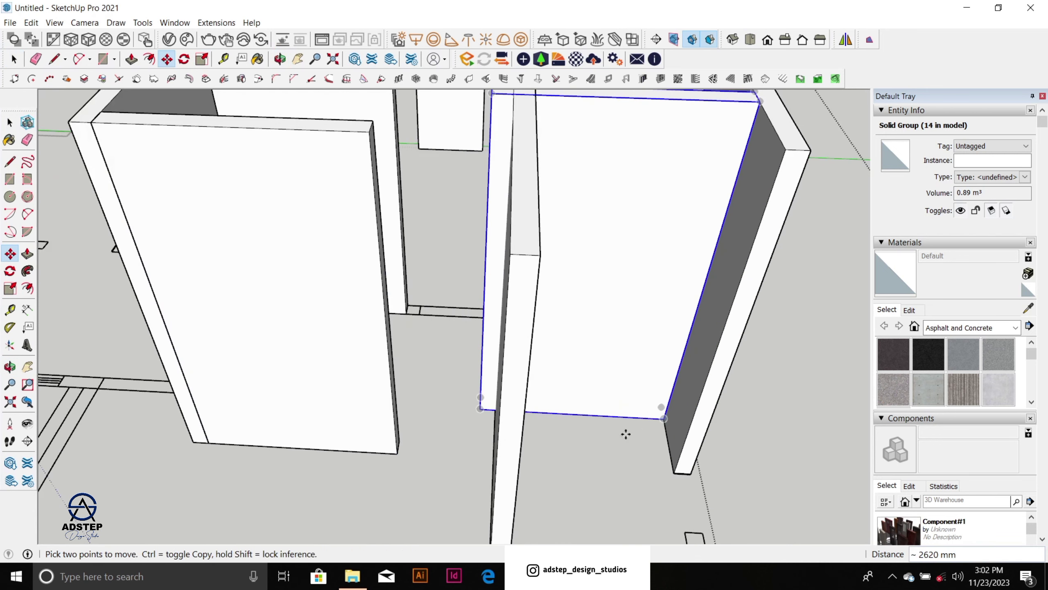
Step: Scale the copied outer wall's length to about 0.16 so it fits the short return at the plan corner
scroll(615, 439, down, 1)
scroll(612, 443, down, 3)
middle_drag(612, 443, 450, 328)
key(s)
click(525, 256)
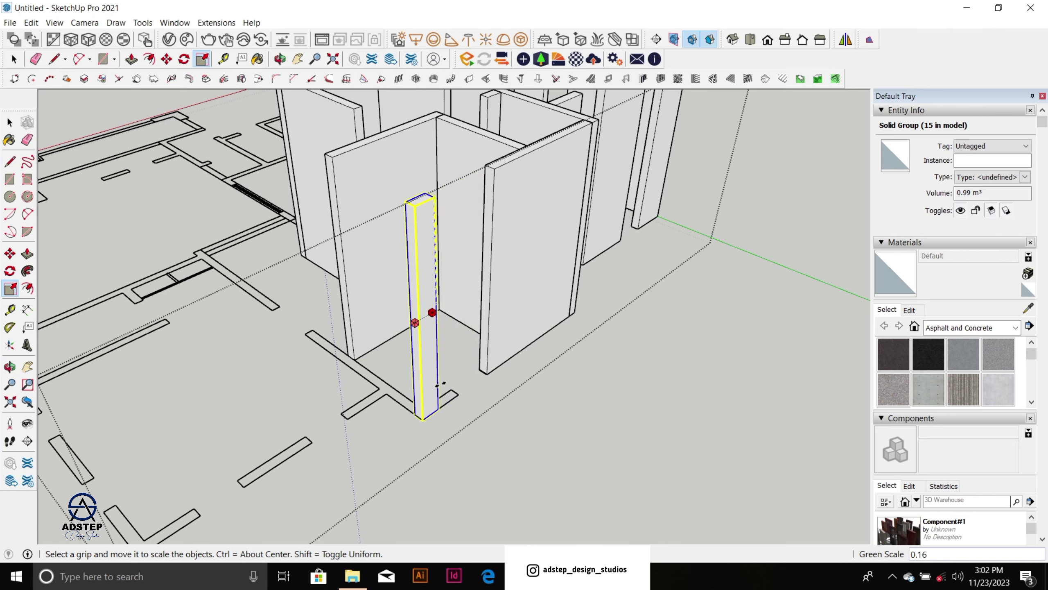
drag(459, 393, 459, 393)
Step: Copy the cross wall beside the duct 1950 mm to the next wall line, between the partition and the short return
middle_drag(510, 362, 713, 383)
scroll(627, 340, up, 2)
mouse_move(627, 339)
middle_down()
mouse_move(603, 393)
mouse_move(640, 348)
middle_up()
scroll(658, 306, up, 1)
middle_drag(659, 303, 611, 322)
scroll(611, 322, up, 1)
key(m)
click(564, 276)
key(ctrl)
click(613, 381)
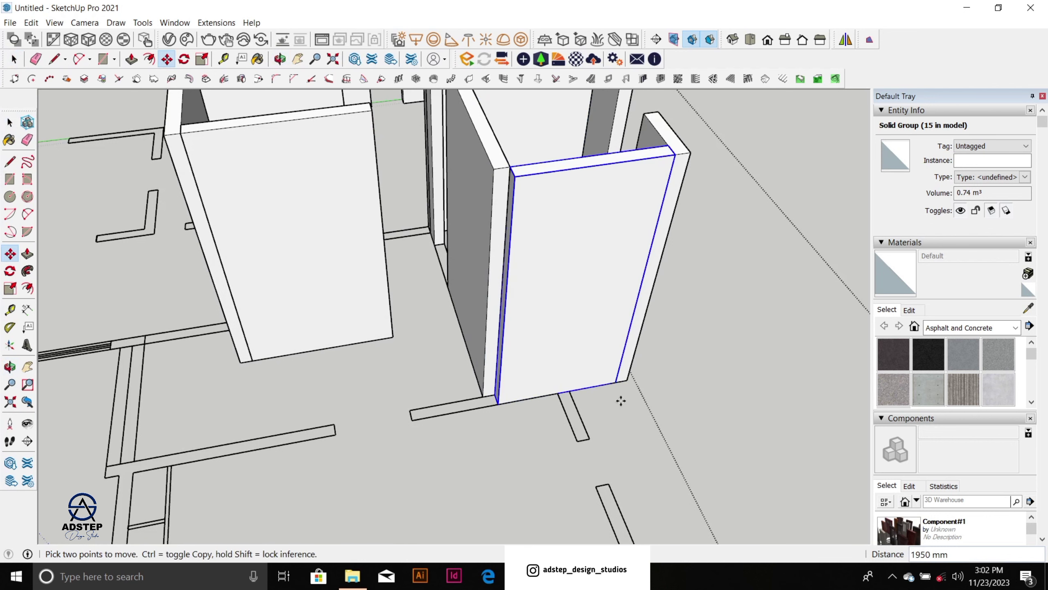
Step: Scale the copied cross wall's length past the partition so it reaches the end of its plan line
scroll(614, 393, down, 2)
middle_drag(614, 392, 644, 388)
scroll(592, 330, up, 1)
scroll(592, 329, up, 2)
key(s)
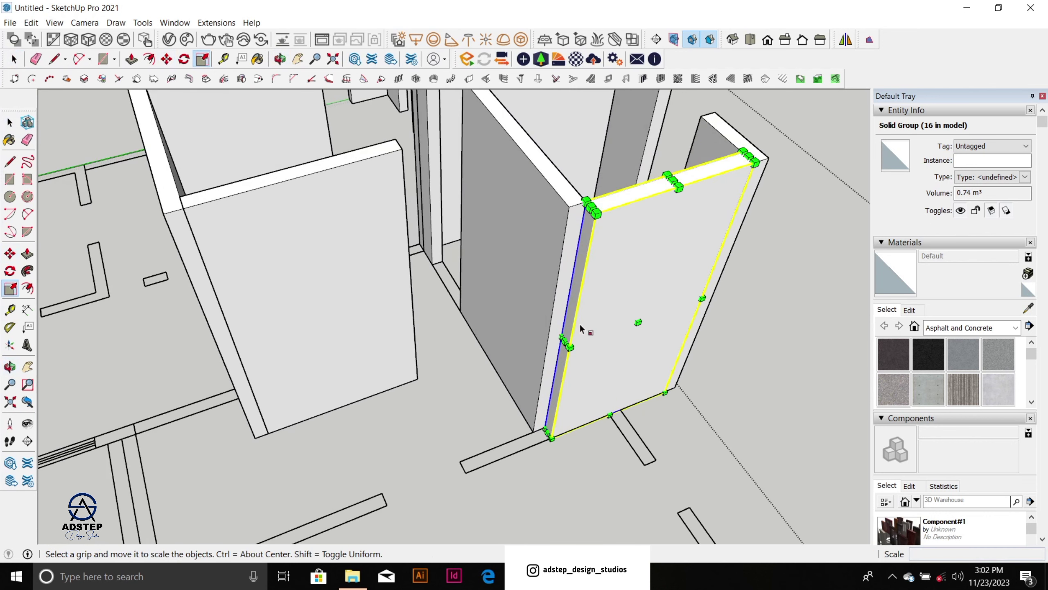
drag(562, 344, 474, 375)
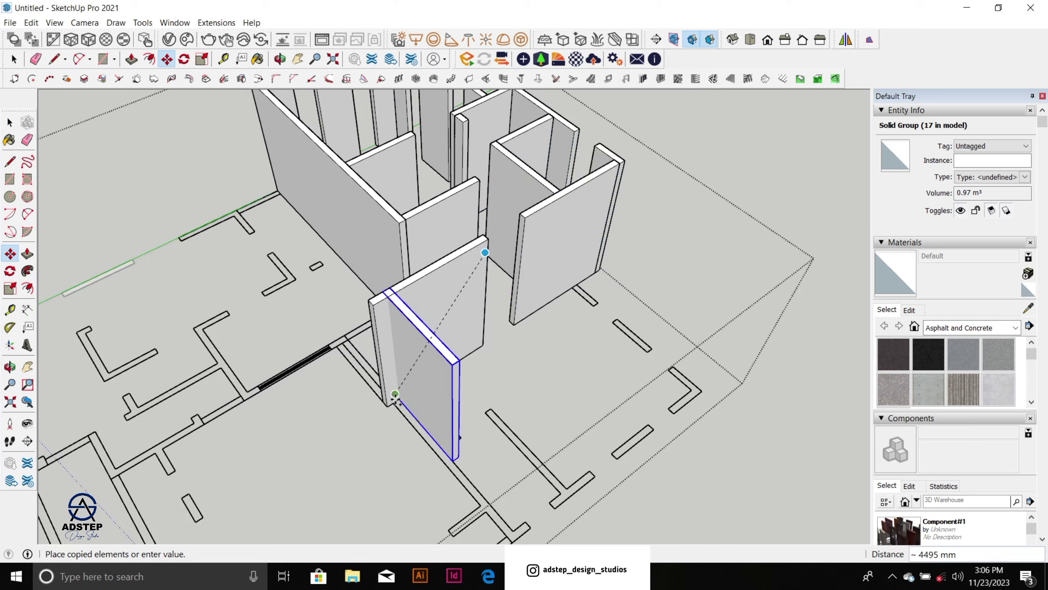
Step: Place a copy of the partition wall on the long inner wall line, starting at the newest cross wall's face
scroll(533, 175, up, 4)
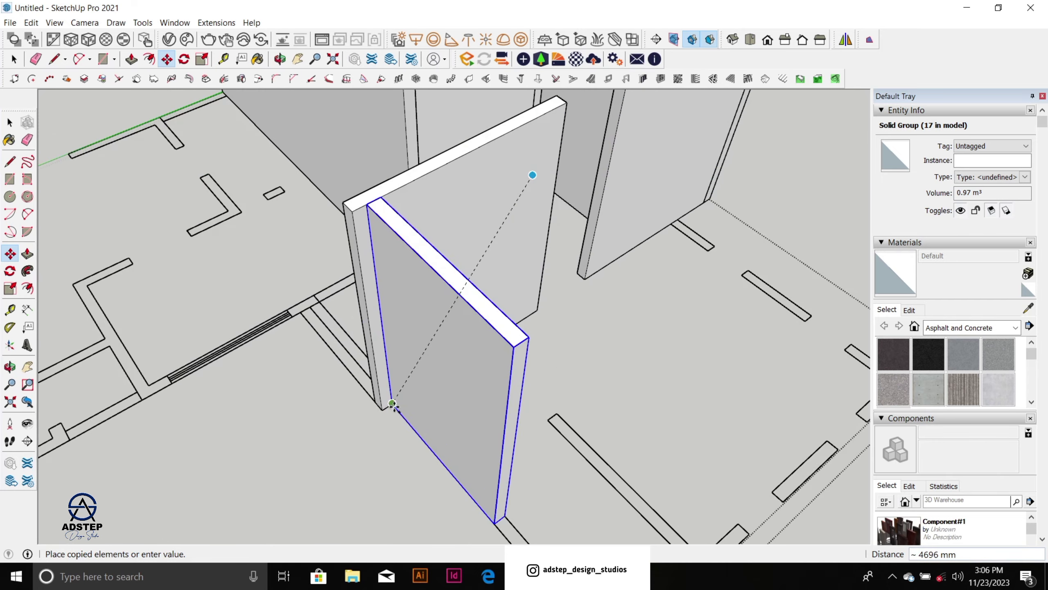
scroll(481, 250, down, 3)
scroll(516, 430, up, 3)
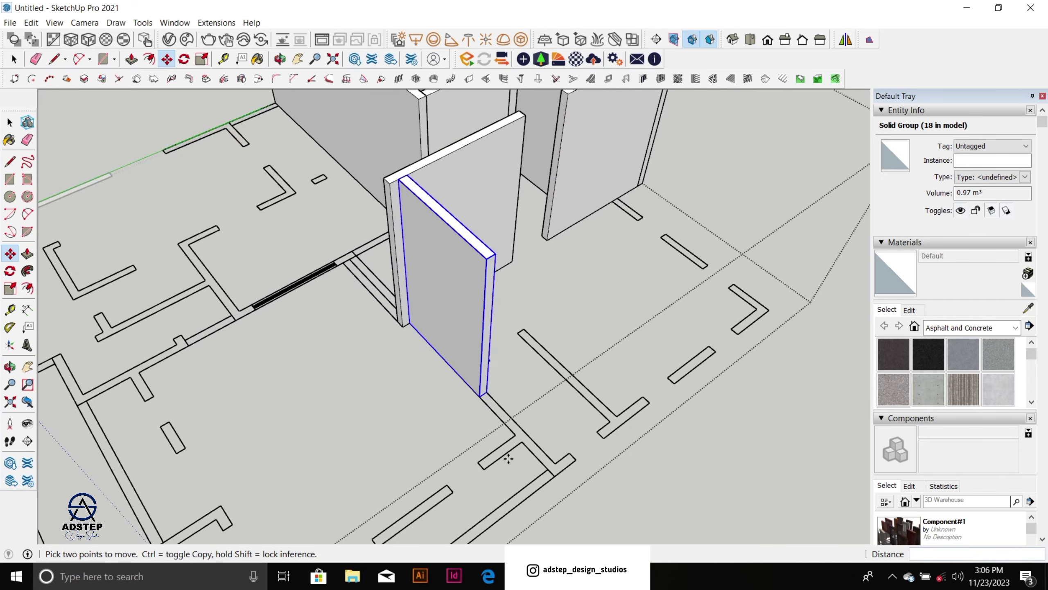
Step: Scale the copied partition wall's length by about 1.85 so it reaches the outer wall line
key(s)
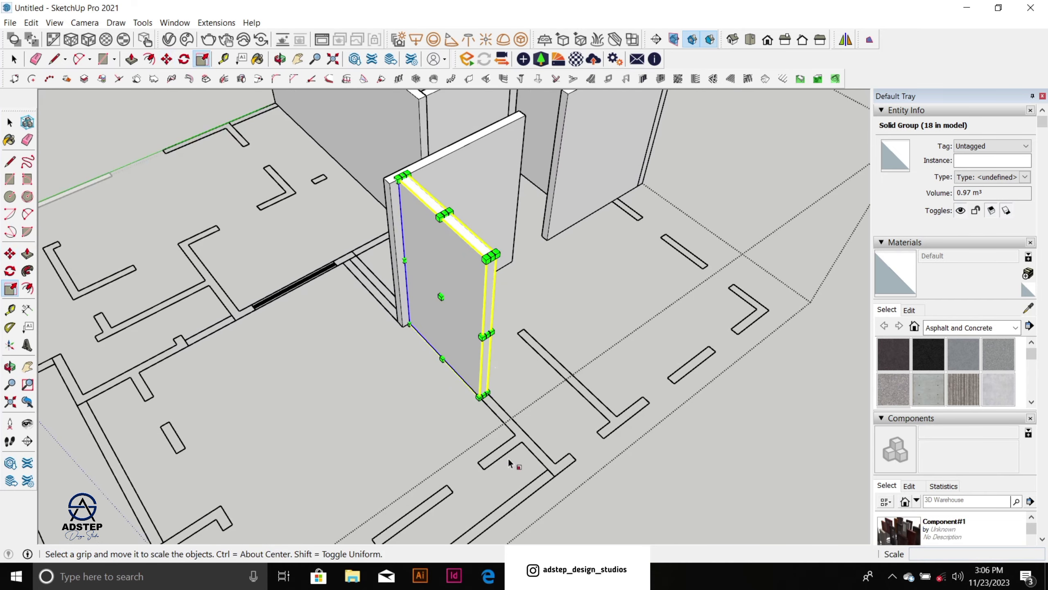
scroll(484, 335, up, 2)
click(485, 334)
middle_drag(573, 413, 487, 318)
scroll(486, 318, down, 4)
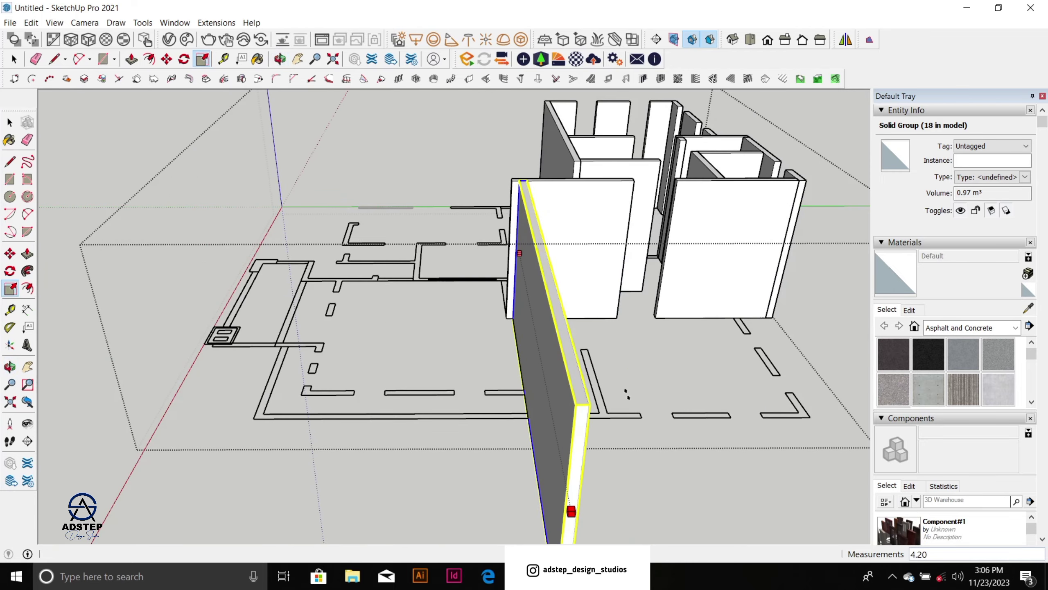
scroll(626, 393, up, 4)
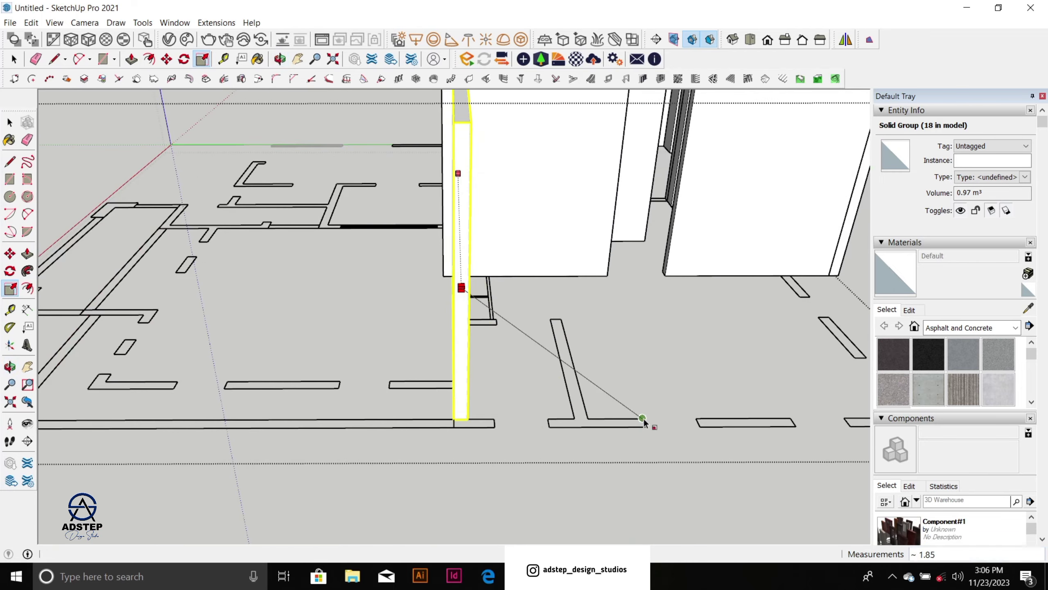
click(644, 421)
Step: Scale the long inner wall's length slightly further so its end meets the outer wall's outer face line
scroll(542, 349, down, 4)
middle_drag(542, 349, 404, 407)
scroll(206, 394, up, 3)
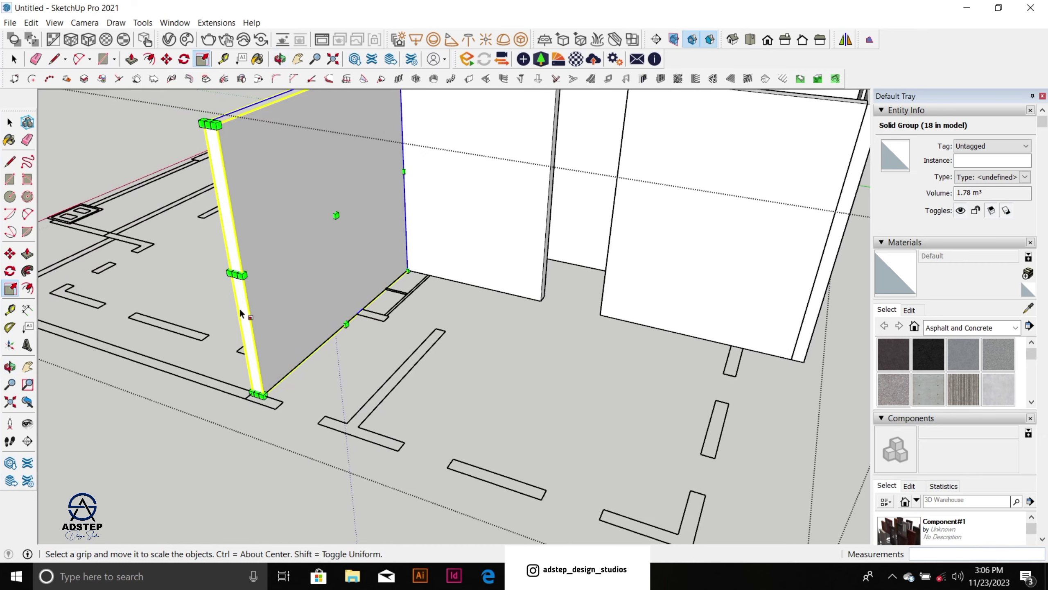
scroll(242, 314, up, 2)
click(234, 268)
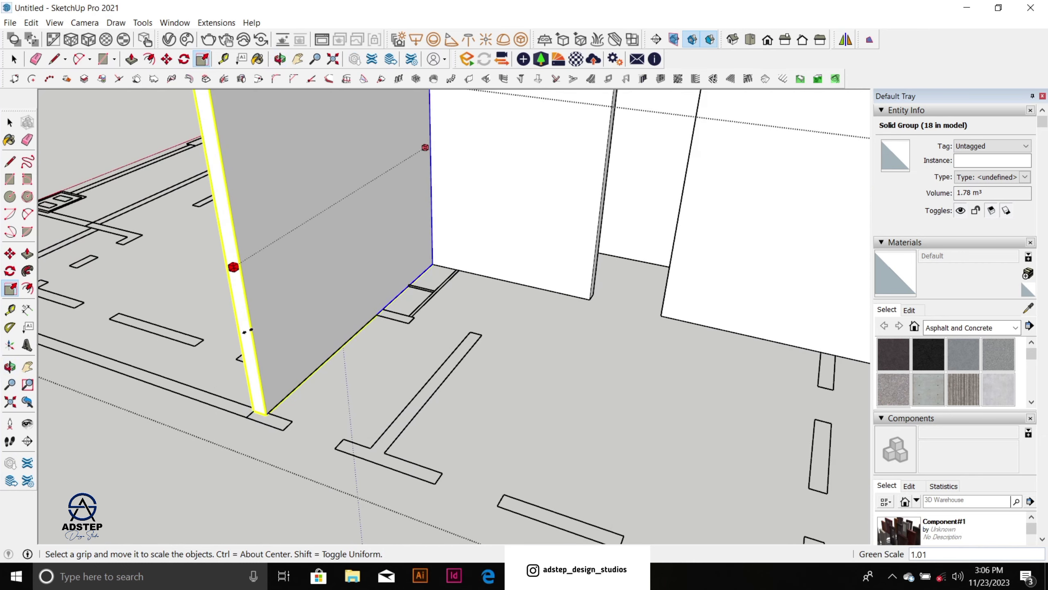
click(283, 435)
scroll(450, 384, down, 5)
key(space)
scroll(438, 304, up, 4)
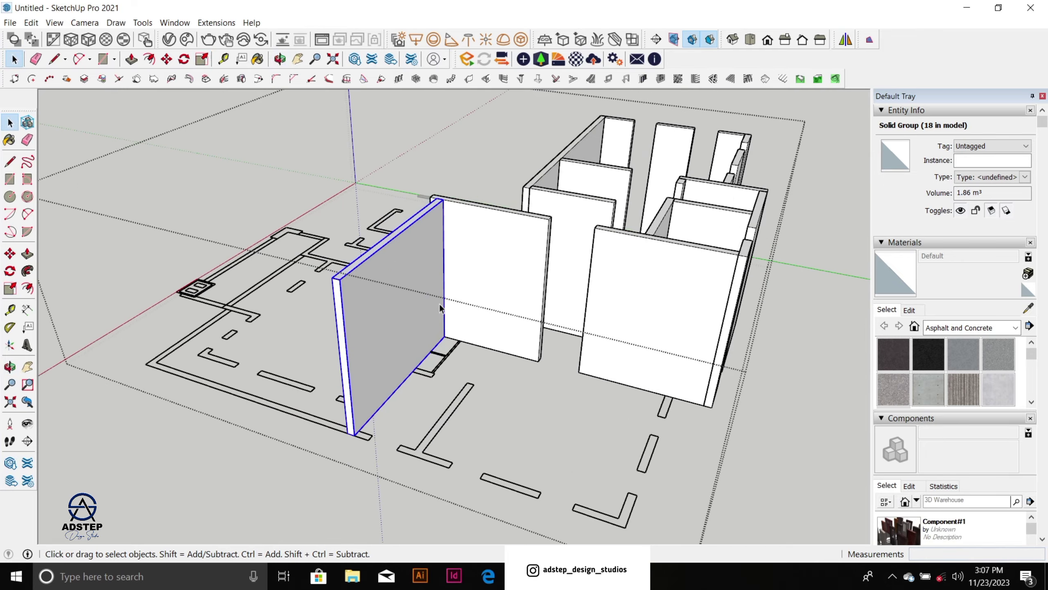
Step: Copy the cross wall against the long inner wall's face, starting at the short stub line on the plan
scroll(439, 304, down, 1)
scroll(432, 249, down, 4)
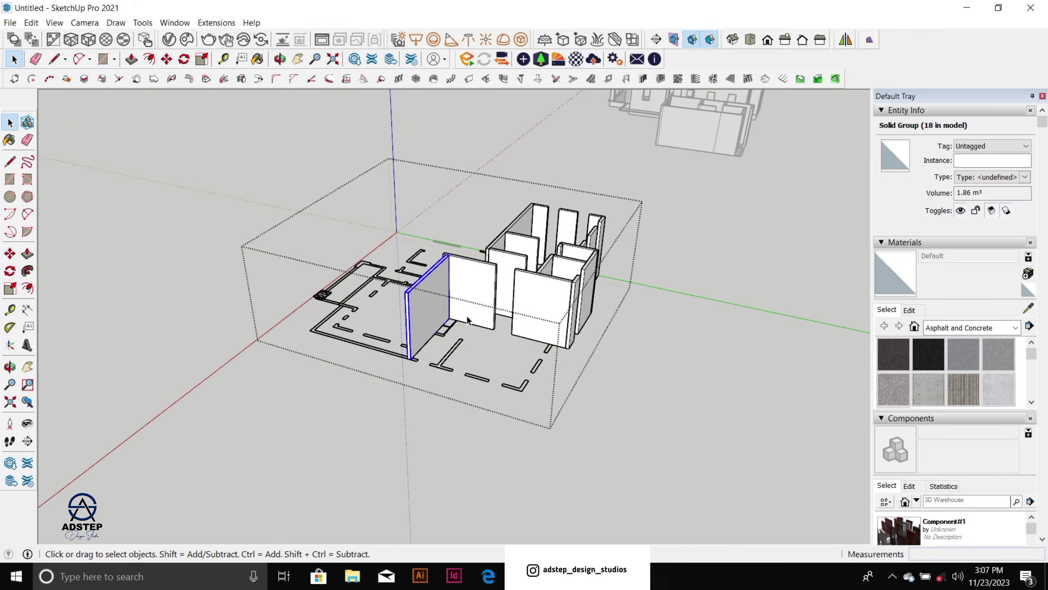
middle_drag(432, 250, 545, 372)
scroll(476, 480, up, 6)
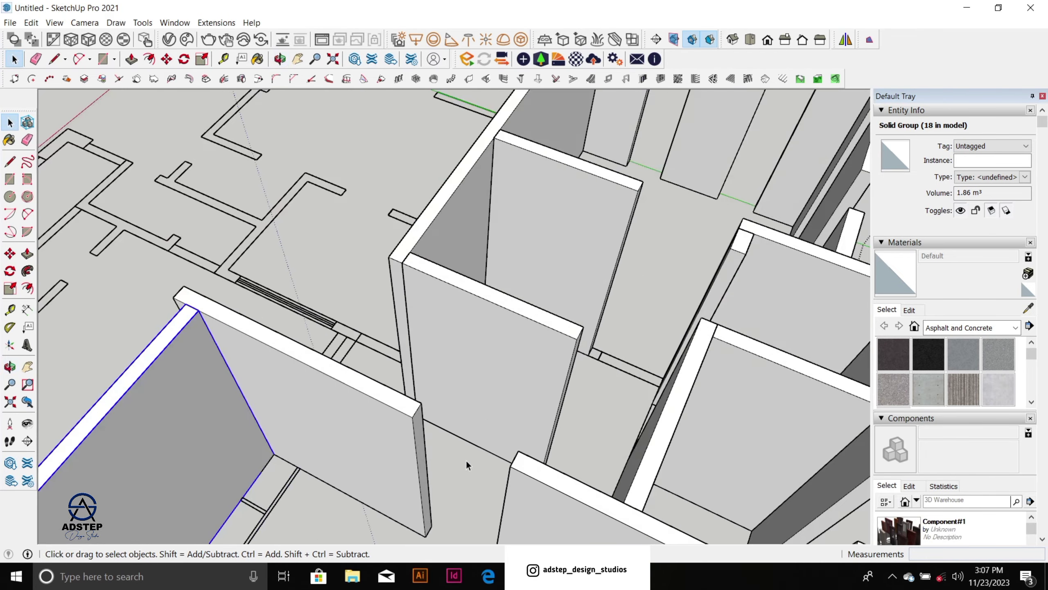
click(482, 407)
key(m)
click(419, 416)
key(ctrl)
scroll(419, 416, down, 3)
shift+middle_drag(419, 416, 545, 192)
scroll(395, 302, up, 8)
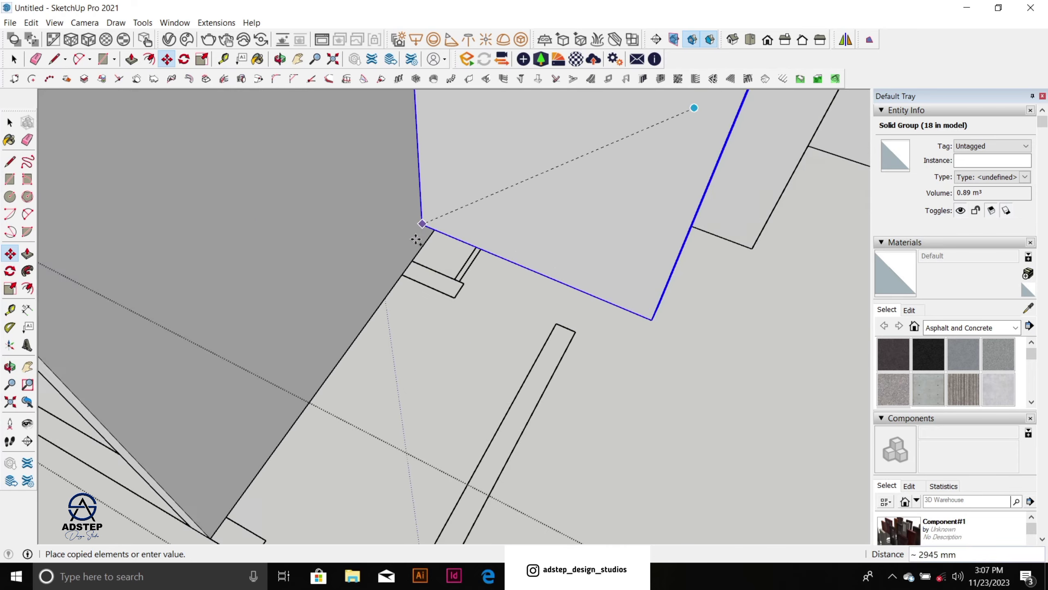
click(398, 295)
click(399, 295)
scroll(413, 306, down, 6)
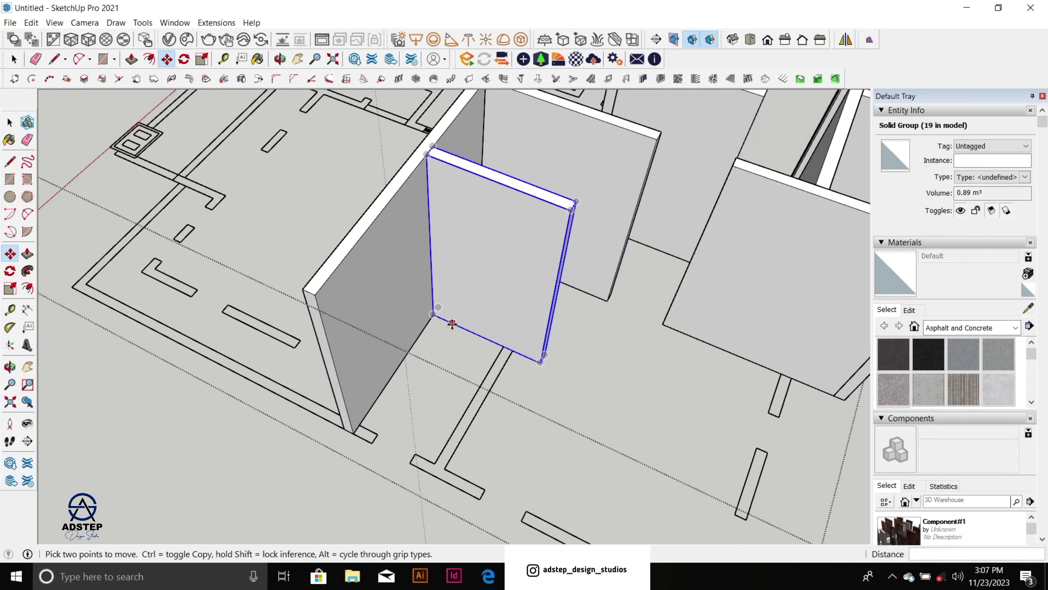
Step: Scale the copied cross wall's length by 0.25 so it matches the short stub line
key(s)
scroll(522, 294, up, 1)
scroll(522, 295, up, 2)
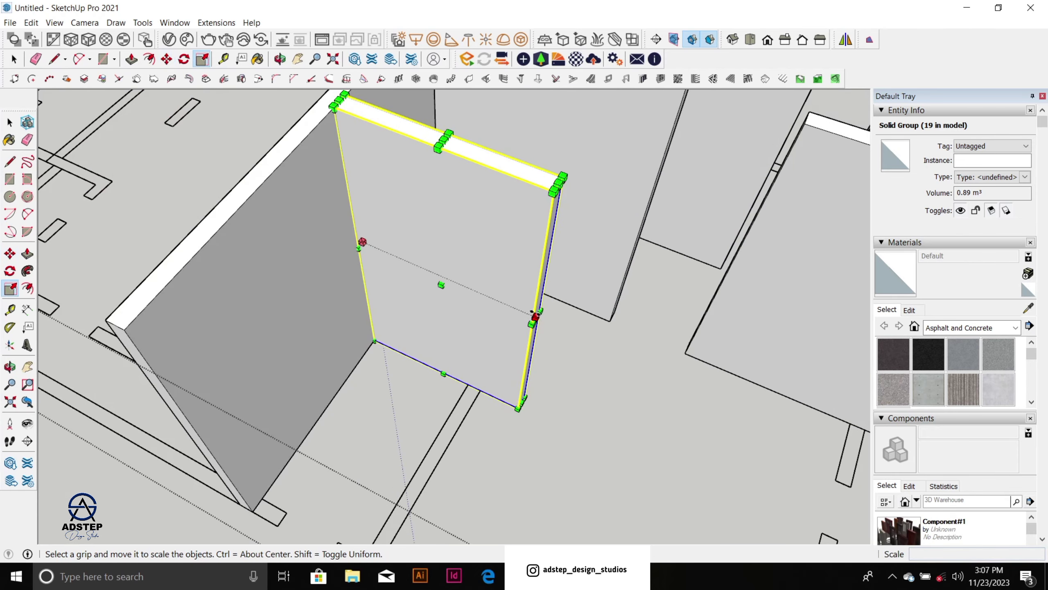
drag(533, 311, 400, 253)
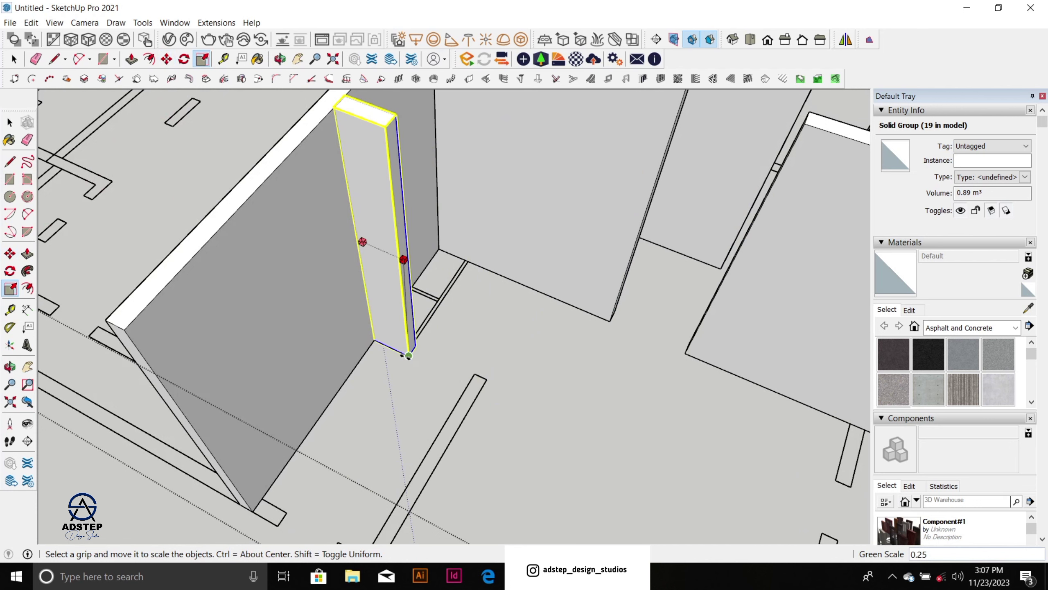
scroll(444, 311, down, 3)
Step: Copy the short stub wall along the long inner wall's face to its outer end
key(m)
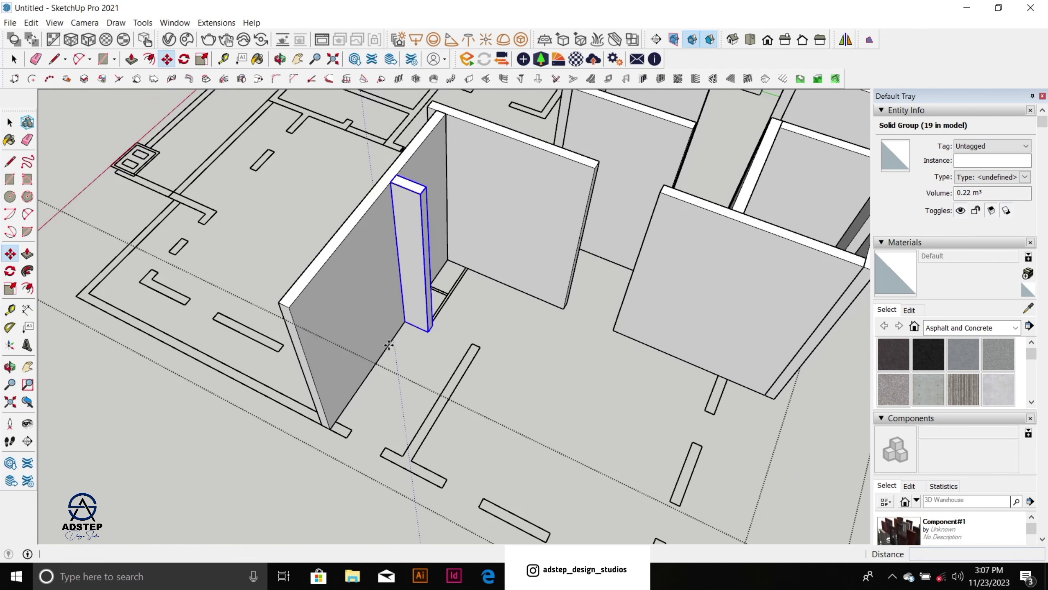
key(ctrl)
click(405, 321)
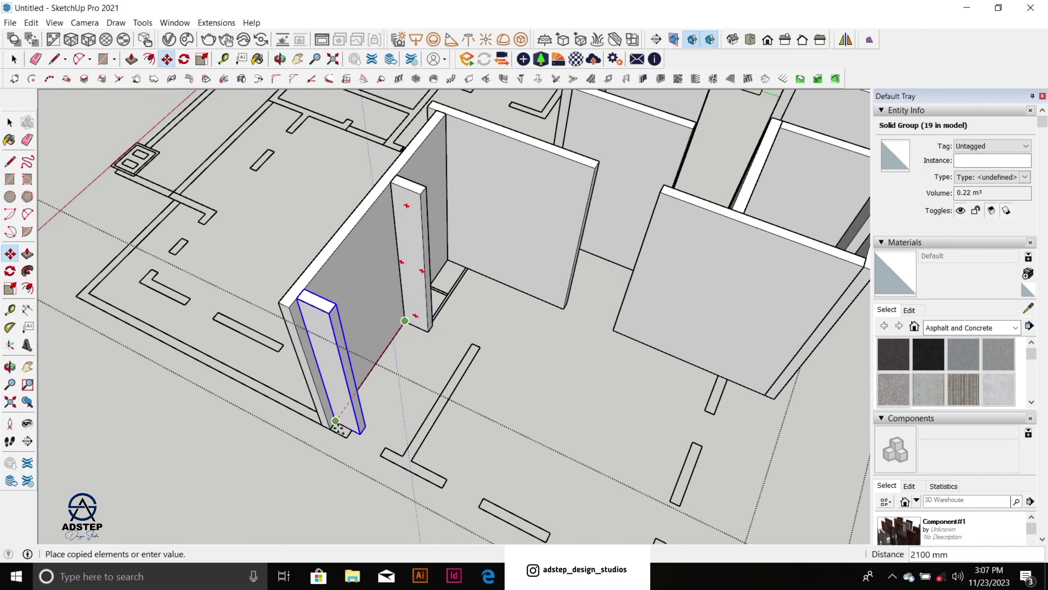
click(331, 426)
Step: Scale the copied stub wall's length by about 0.67 to match the short outer wall return
scroll(349, 446, up, 3)
key(s)
drag(347, 355, 352, 445)
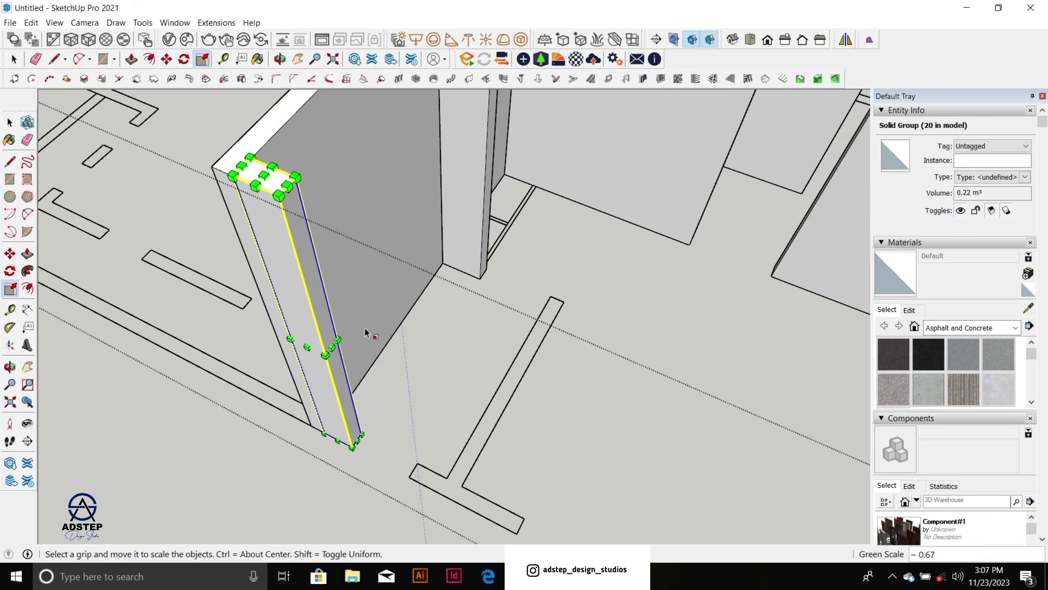
scroll(378, 314, down, 3)
click(419, 338)
scroll(420, 342, down, 4)
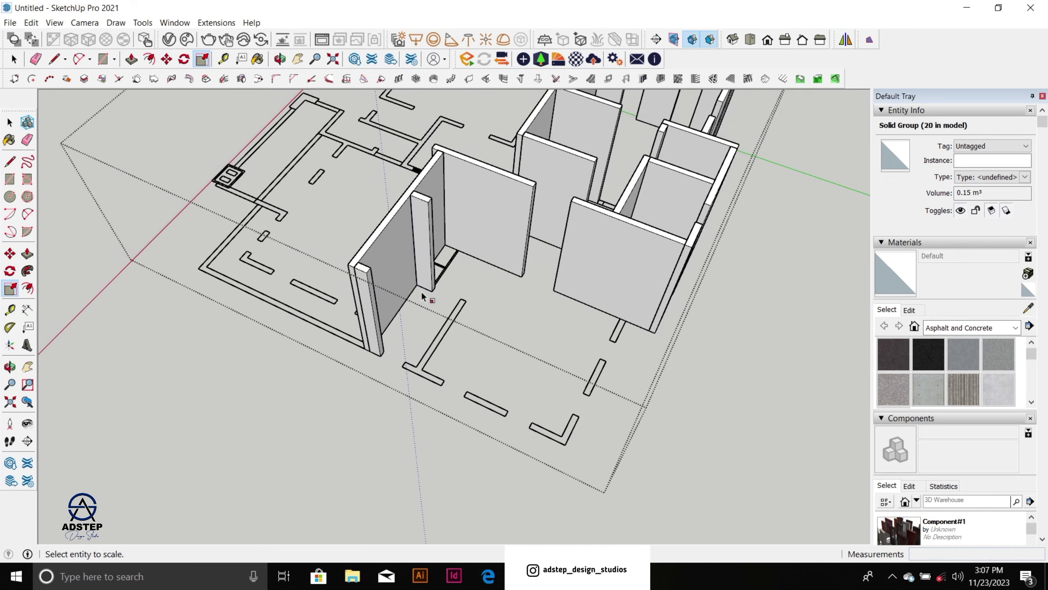
Step: Copy the long inner wall onto the parallel inner wall line, starting at the T-shaped outer wall segment
scroll(425, 326, up, 3)
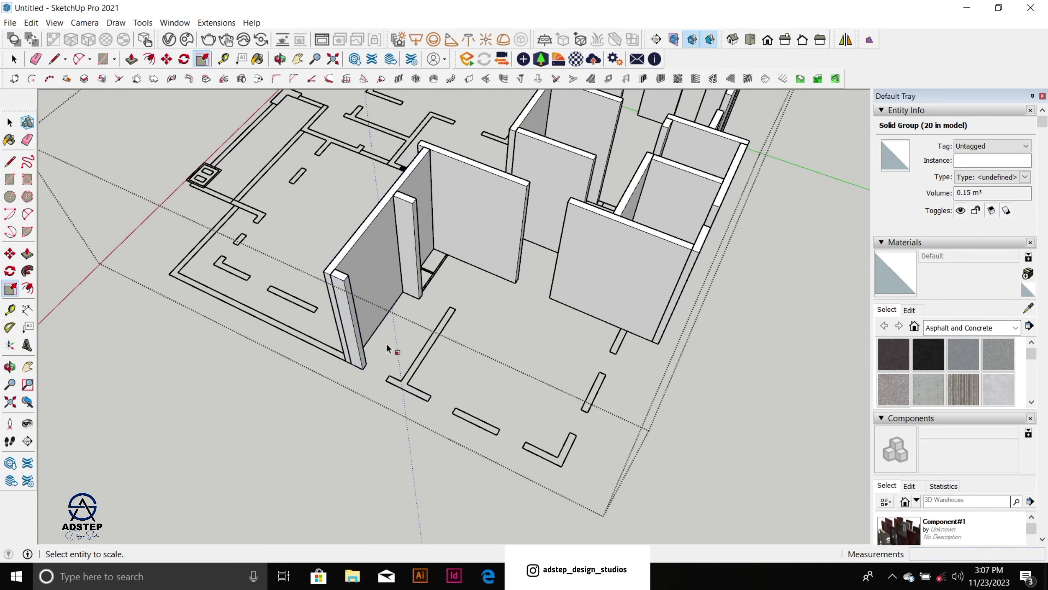
scroll(386, 344, up, 2)
key(Escape)
scroll(384, 330, down, 2)
scroll(380, 322, up, 1)
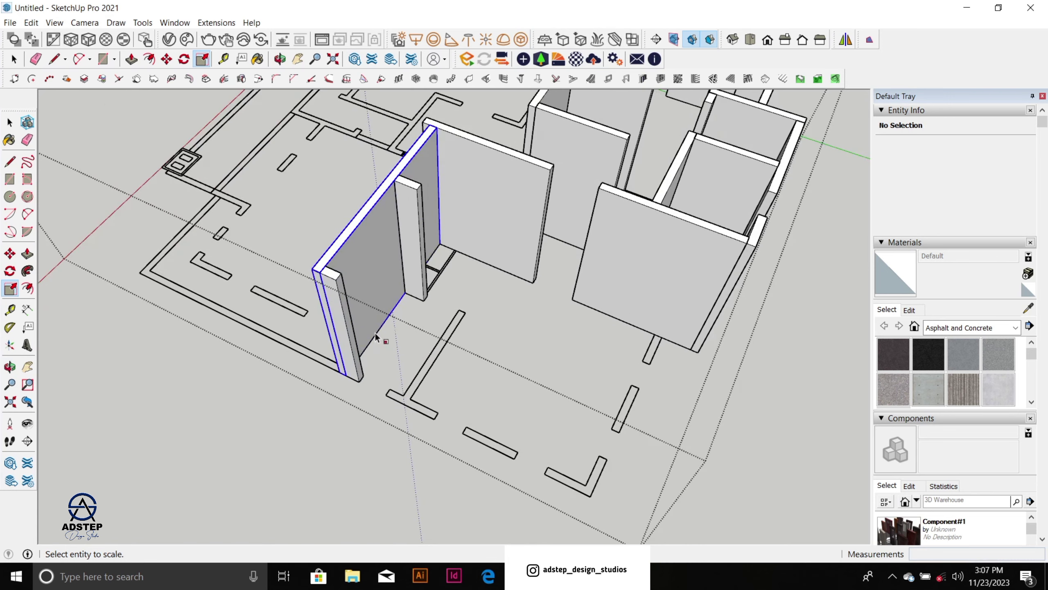
key(space)
click(375, 331)
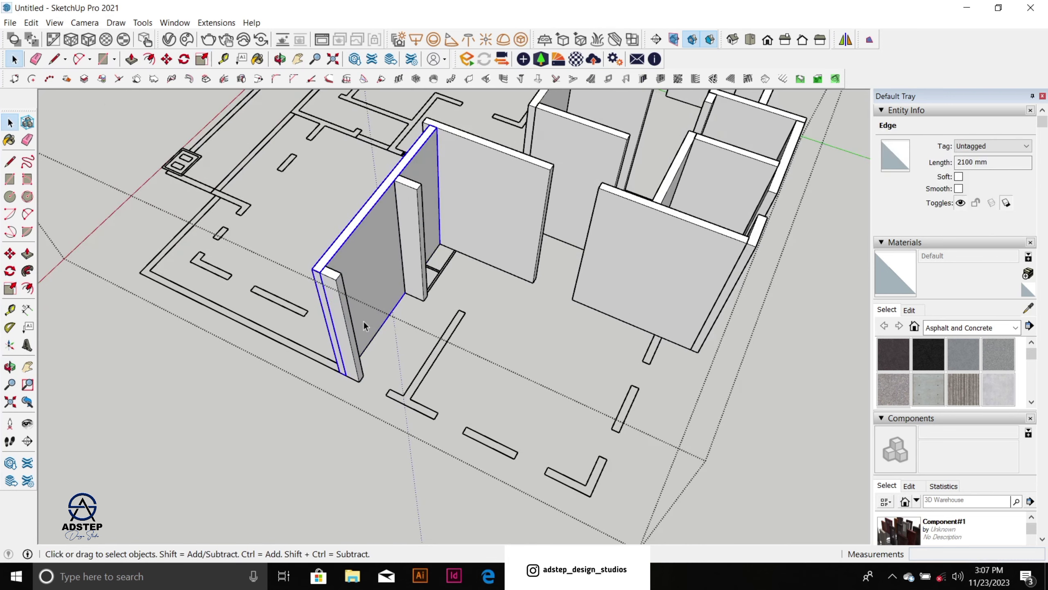
click(364, 321)
key(m)
scroll(349, 380, up, 2)
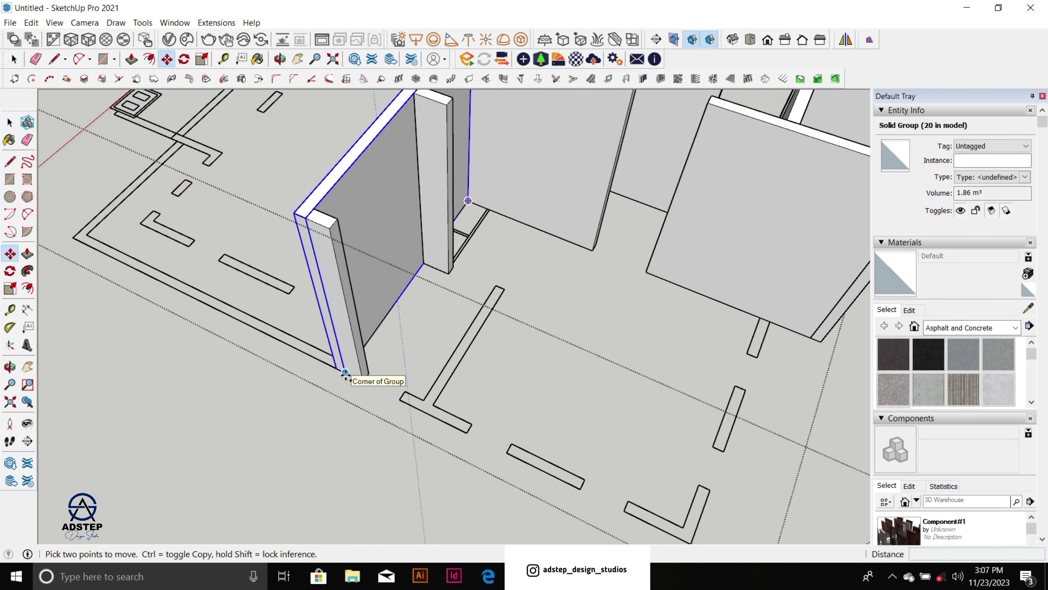
click(346, 372)
key(ctrl)
click(435, 401)
scroll(444, 365, down, 2)
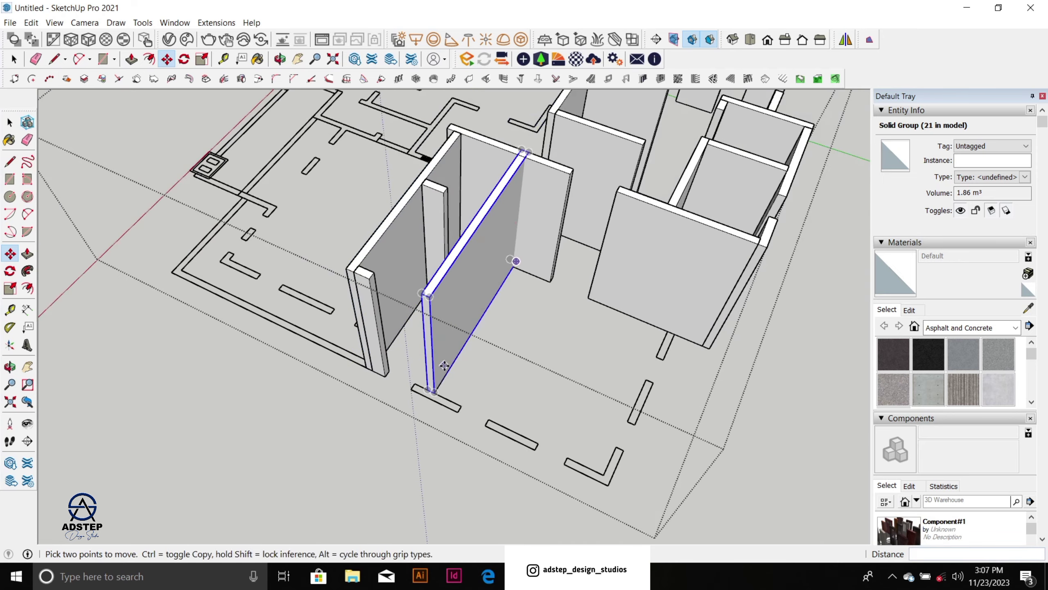
Step: Shorten the copied long wall so it stops at the inner end of its plan line
middle_drag(444, 366, 256, 333)
key(s)
middle_drag(547, 243, 289, 280)
scroll(618, 304, up, 2)
middle_drag(577, 289, 433, 285)
scroll(643, 390, up, 2)
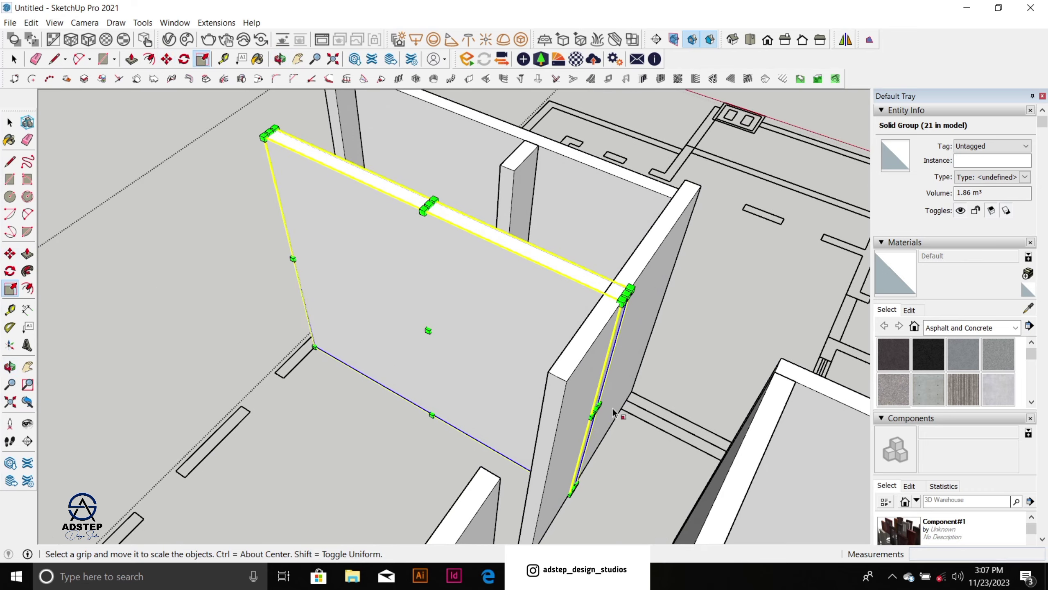
scroll(600, 409, up, 1)
click(593, 408)
scroll(582, 396, down, 2)
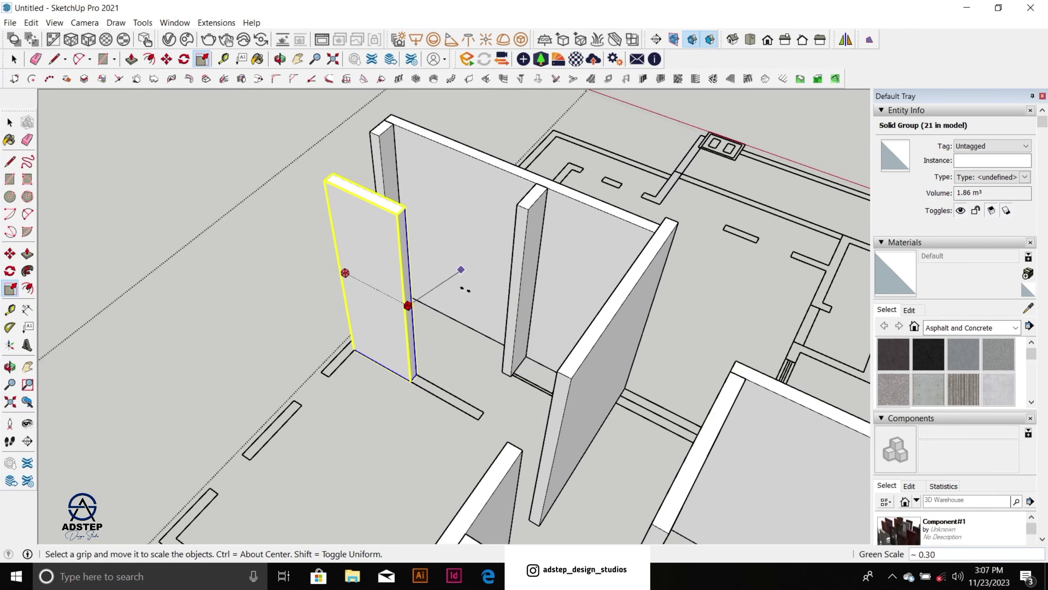
drag(465, 289, 482, 347)
middle_drag(479, 417, 444, 461)
key(space)
Step: Copy the short outer wall return to the far end of the T-shaped outer wall segment
middle_drag(431, 382, 588, 380)
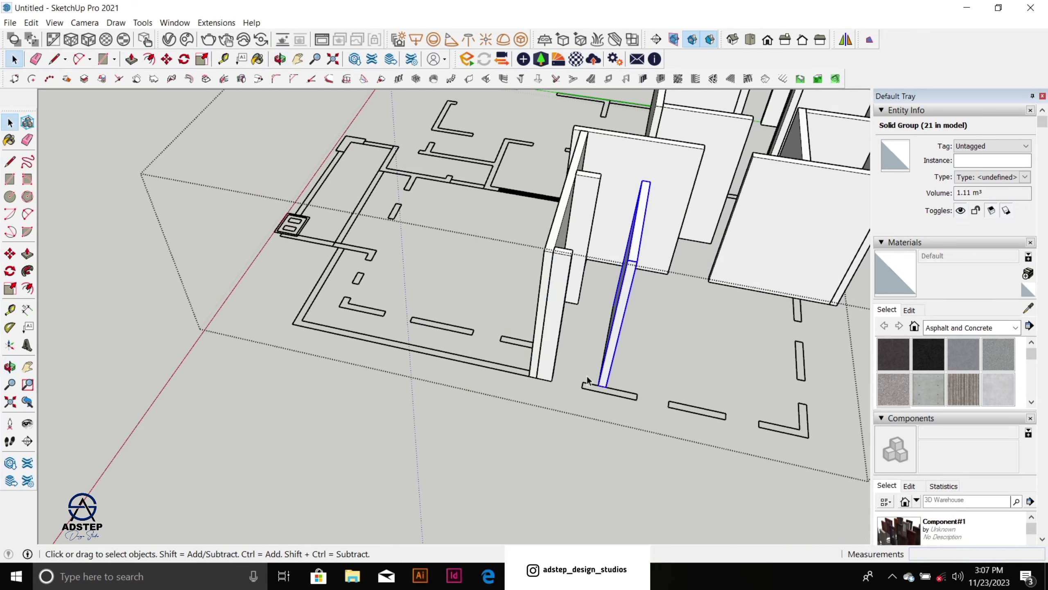
scroll(587, 380, up, 2)
click(538, 376)
key(m)
scroll(547, 403, up, 2)
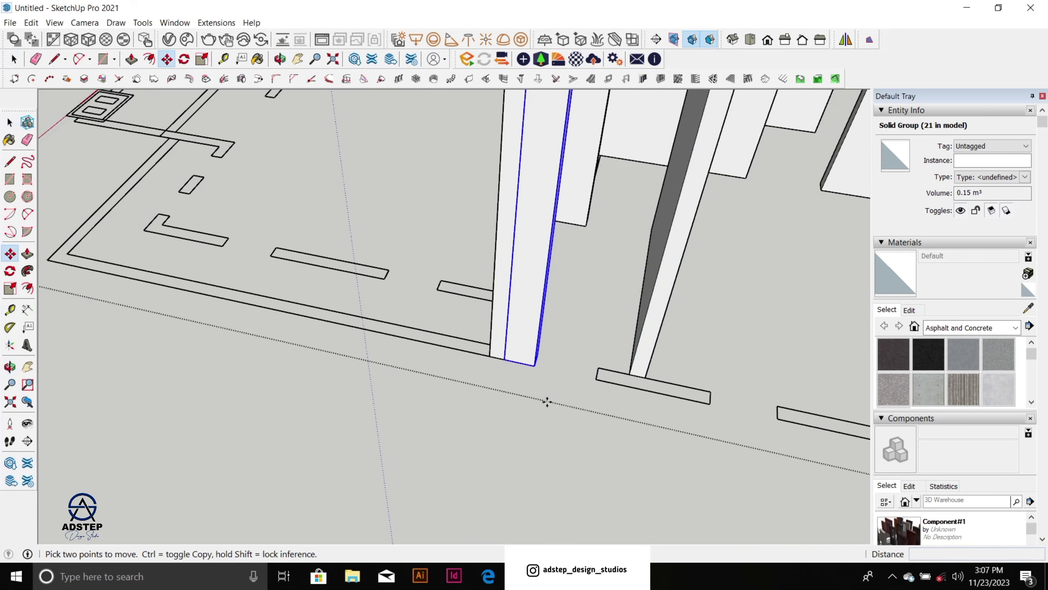
click(532, 361)
scroll(475, 348, down, 1)
key(ctrl)
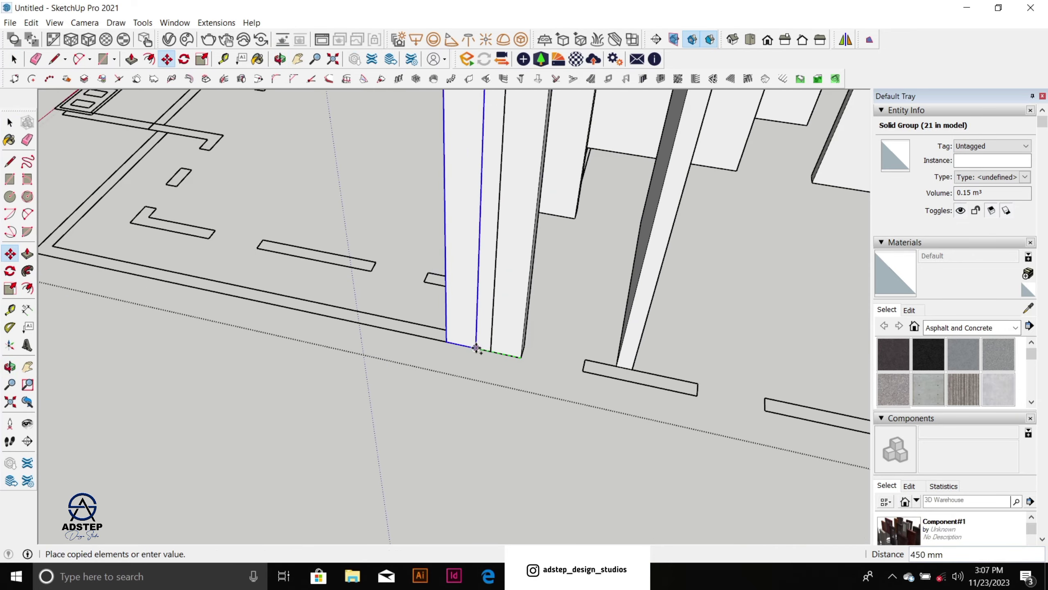
click(698, 395)
Step: Scale the copied block's length by 3.56 to fill the T-shaped segment, and copy it onto the next outer wall segment
middle_drag(536, 289, 660, 372)
key(s)
click(662, 239)
scroll(655, 247, down, 1)
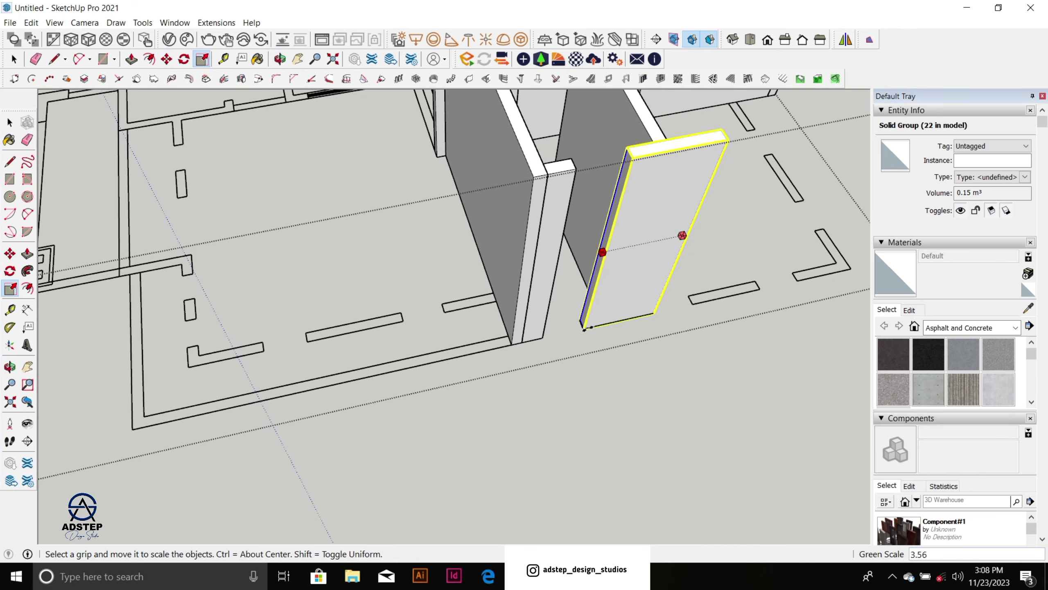
click(682, 235)
scroll(446, 331, down, 2)
scroll(446, 327, down, 3)
middle_drag(520, 331, 178, 301)
scroll(544, 376, up, 2)
scroll(543, 379, down, 2)
key(space)
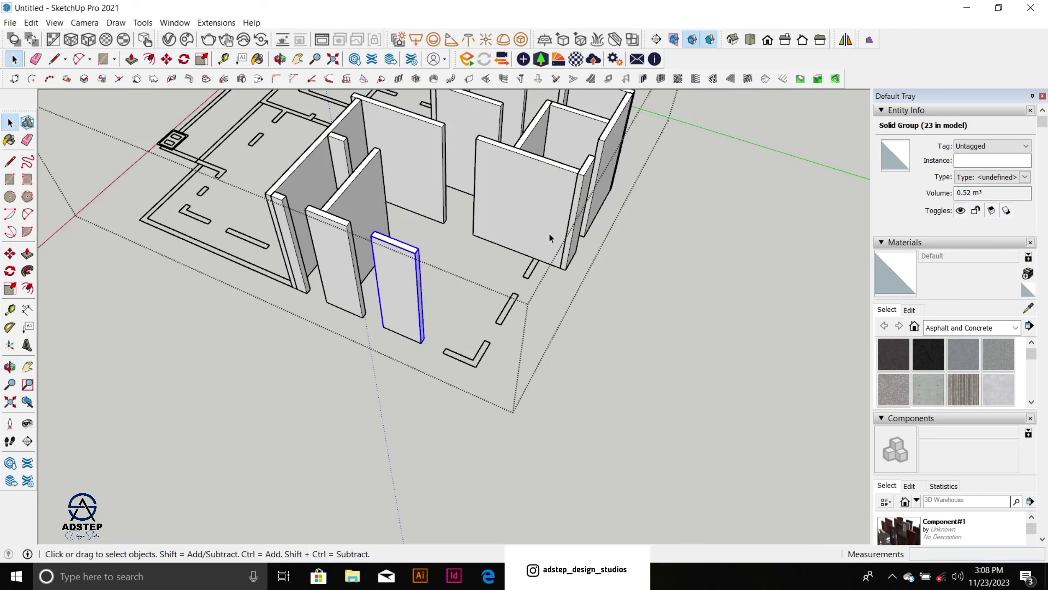
Step: Copy the end block of the side outer wall onto the next short segment of the same wall line
scroll(555, 234, up, 5)
click(576, 281)
key(m)
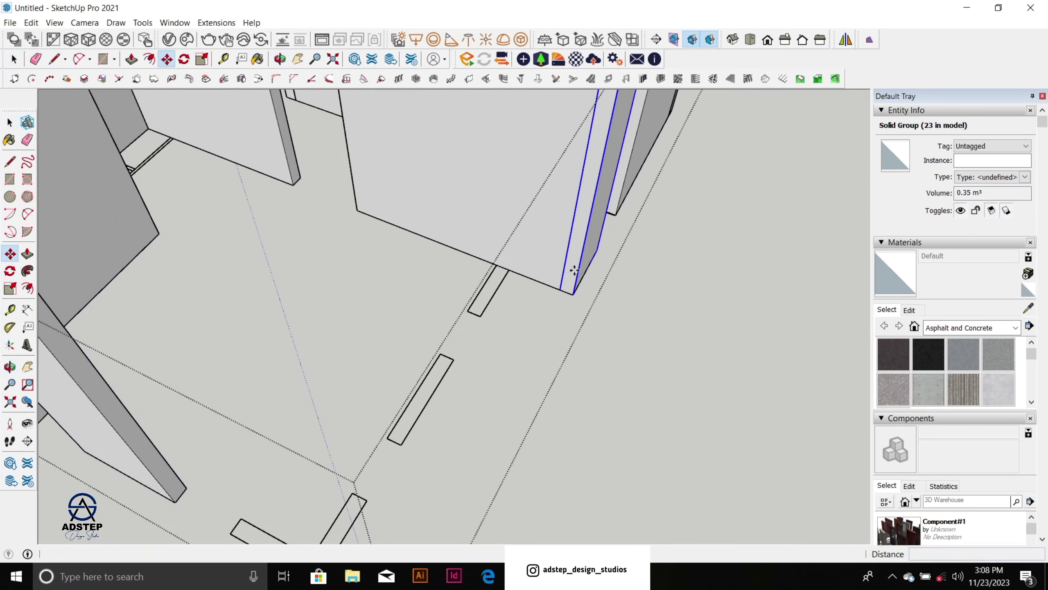
click(573, 296)
key(ctrl)
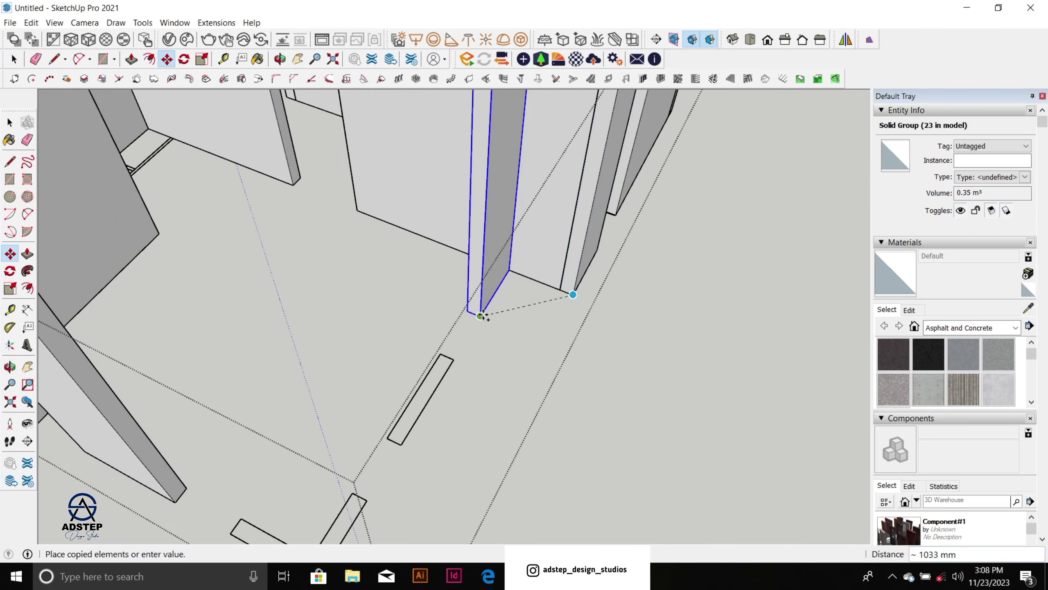
click(485, 314)
scroll(500, 306, down, 2)
scroll(505, 291, down, 2)
Step: Copy the newest side wall block onto the next side segment and lengthen it to fill that segment
middle_drag(450, 305, 289, 301)
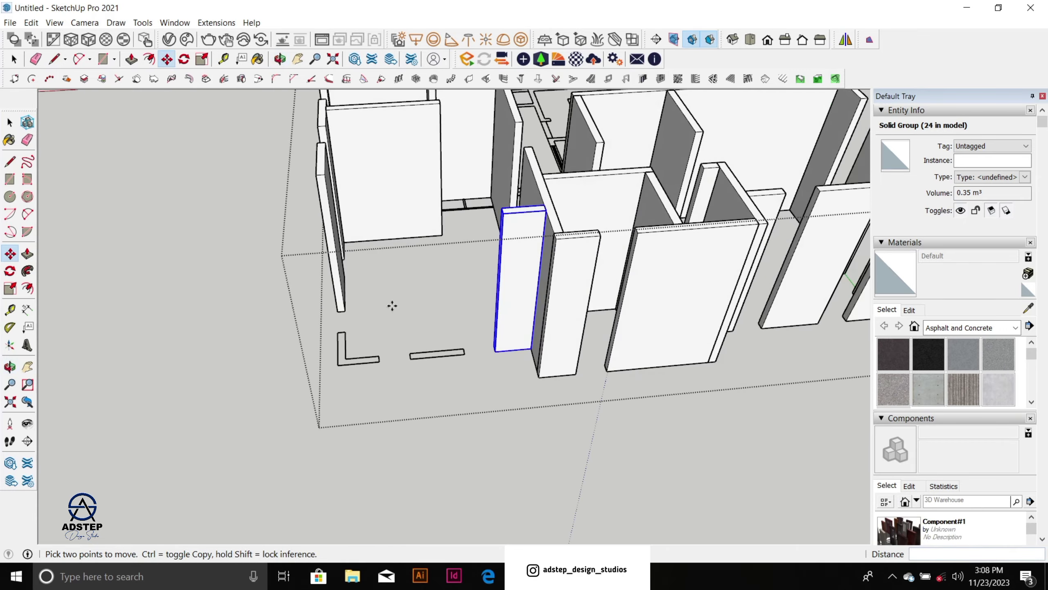
scroll(452, 317, up, 4)
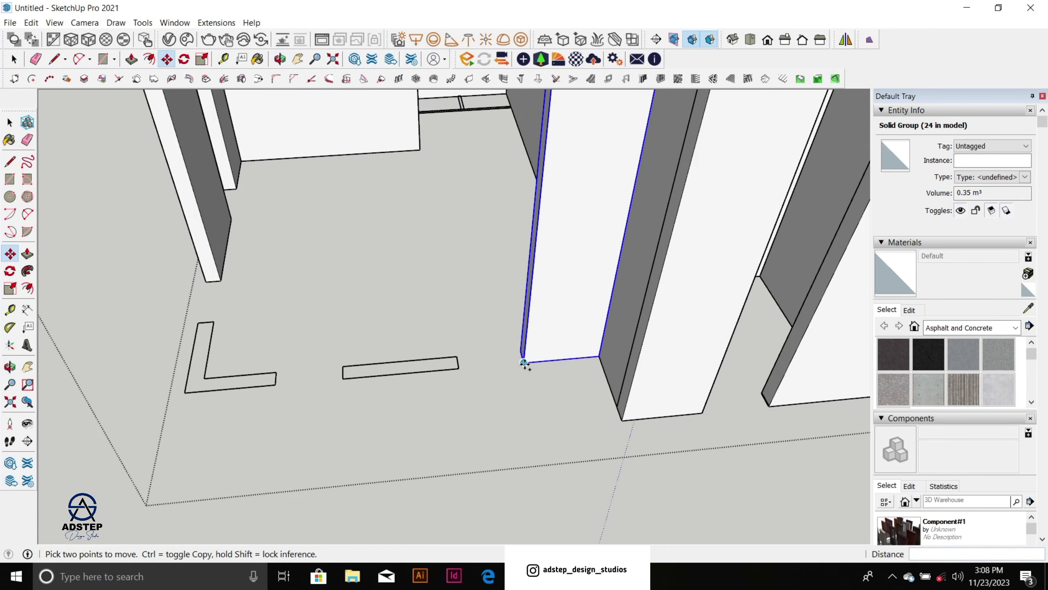
click(524, 362)
click(345, 376)
middle_drag(345, 375, 536, 393)
scroll(346, 405, down, 1)
Step: Copy the lengthened side block onto the side leg of the L-shaped corner and scale its length to fit
click(372, 353)
key(ctrl)
click(301, 318)
key(s)
click(498, 370)
scroll(511, 396, down, 2)
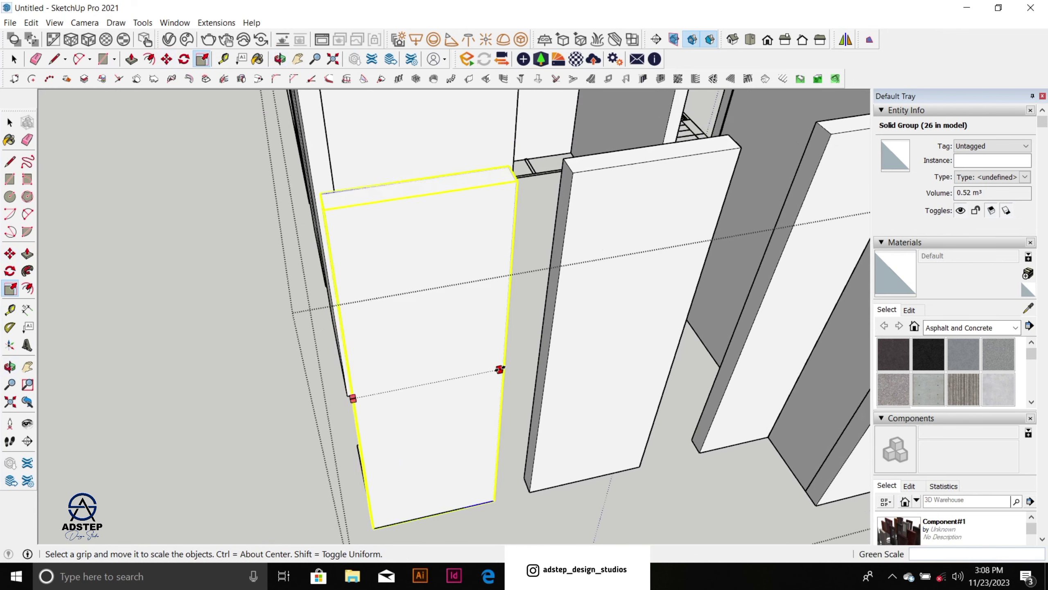
click(471, 497)
scroll(507, 459, down, 2)
middle_drag(508, 458, 598, 412)
Step: Copy the newest front outer wall block onto the front leg of the L-shaped corner, against the corner wall
key(space)
scroll(599, 411, up, 3)
click(522, 354)
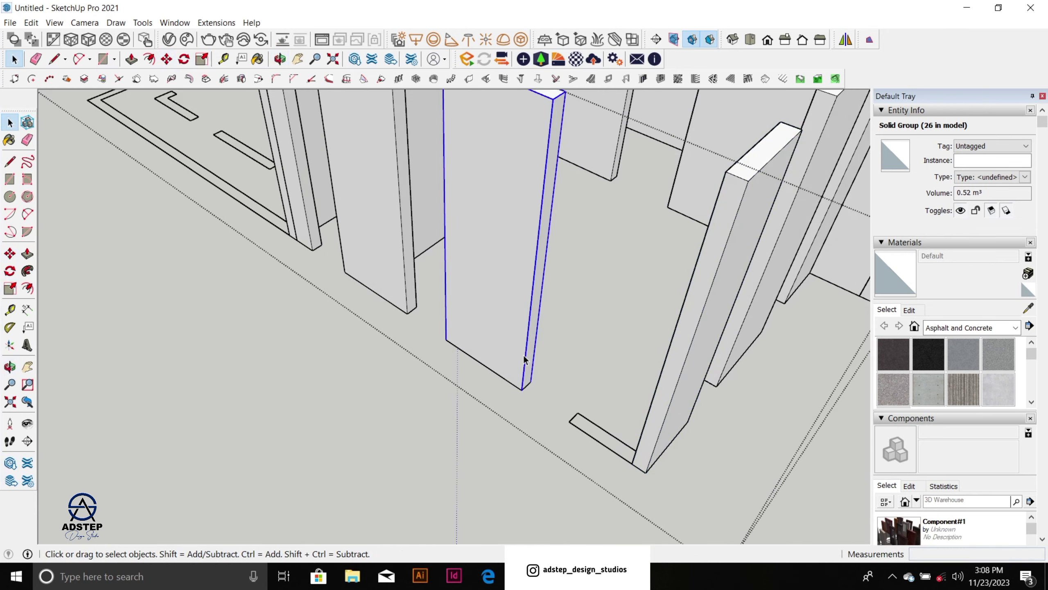
key(m)
middle_drag(529, 365, 671, 370)
key(ctrl)
click(517, 383)
click(641, 430)
scroll(541, 407, down, 2)
scroll(669, 370, up, 2)
Step: Scale the copied front block's length by about 0.69 so it ends with the corner's front leg
key(s)
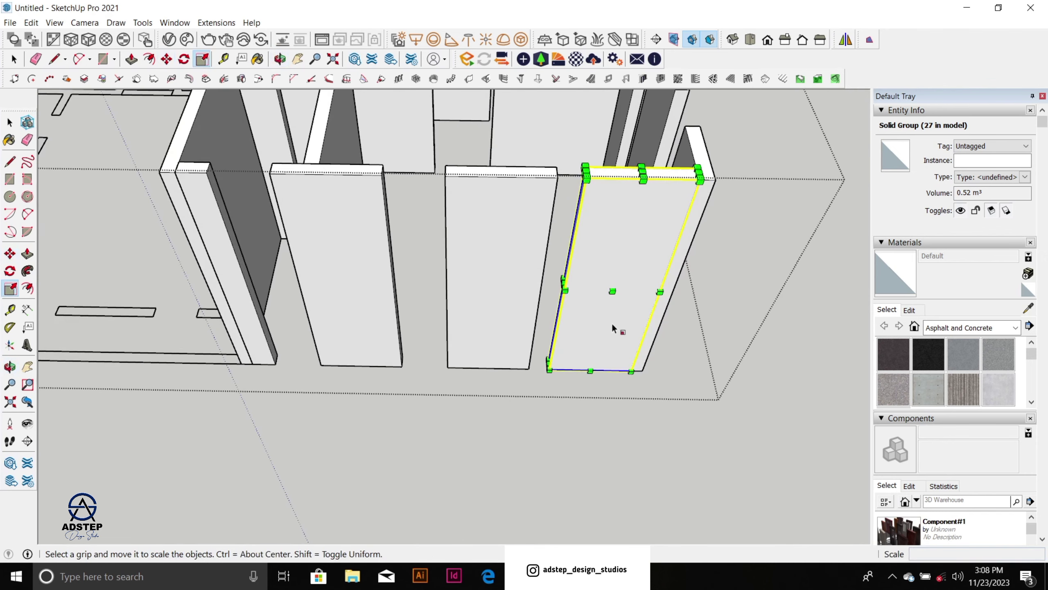
scroll(561, 292, up, 3)
click(568, 285)
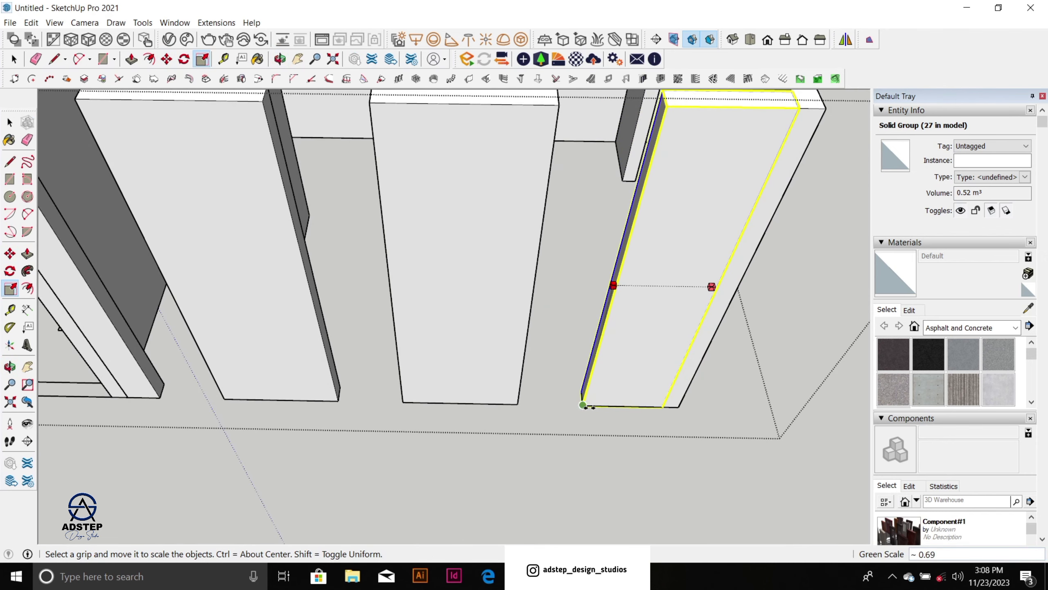
click(613, 286)
scroll(586, 355, down, 4)
scroll(499, 299, down, 4)
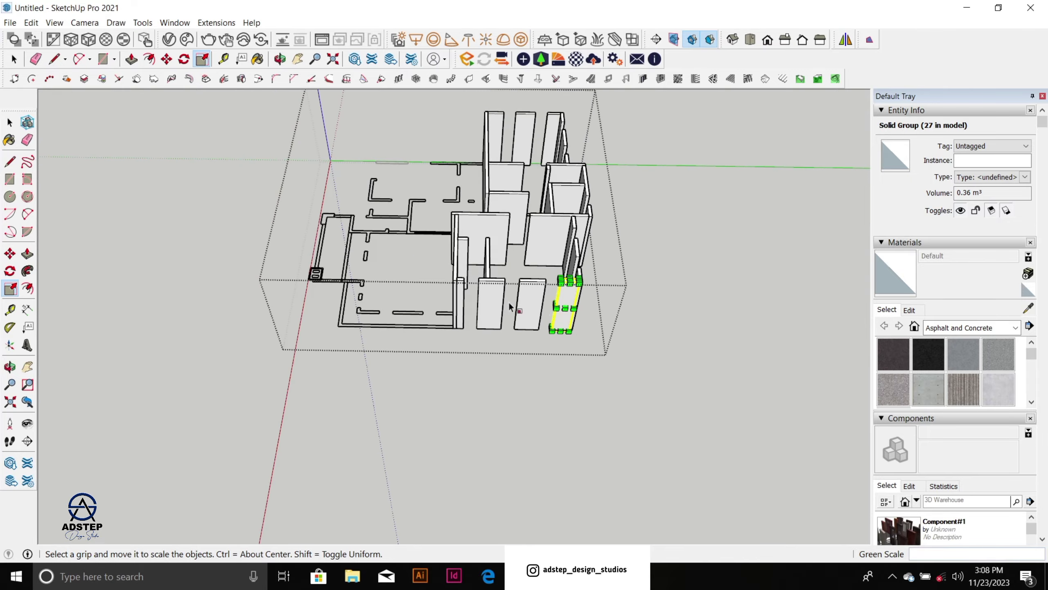
Step: Examine the walls built so far from several sides against the remaining floor plan lines
middle_drag(512, 306, 748, 234)
middle_drag(496, 238, 351, 231)
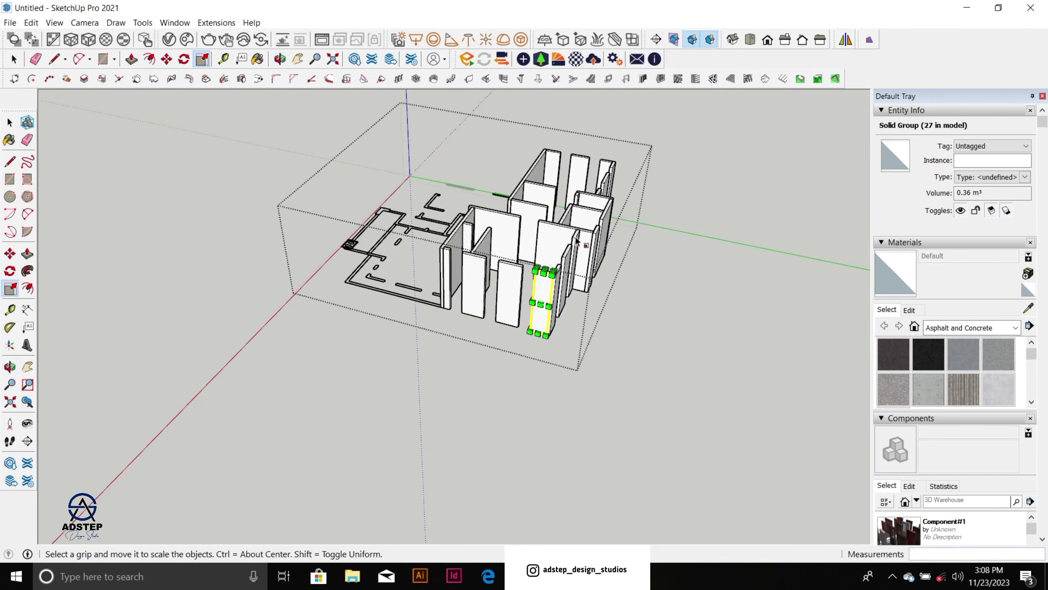
scroll(587, 198, up, 4)
middle_drag(581, 207, 604, 358)
scroll(619, 314, down, 5)
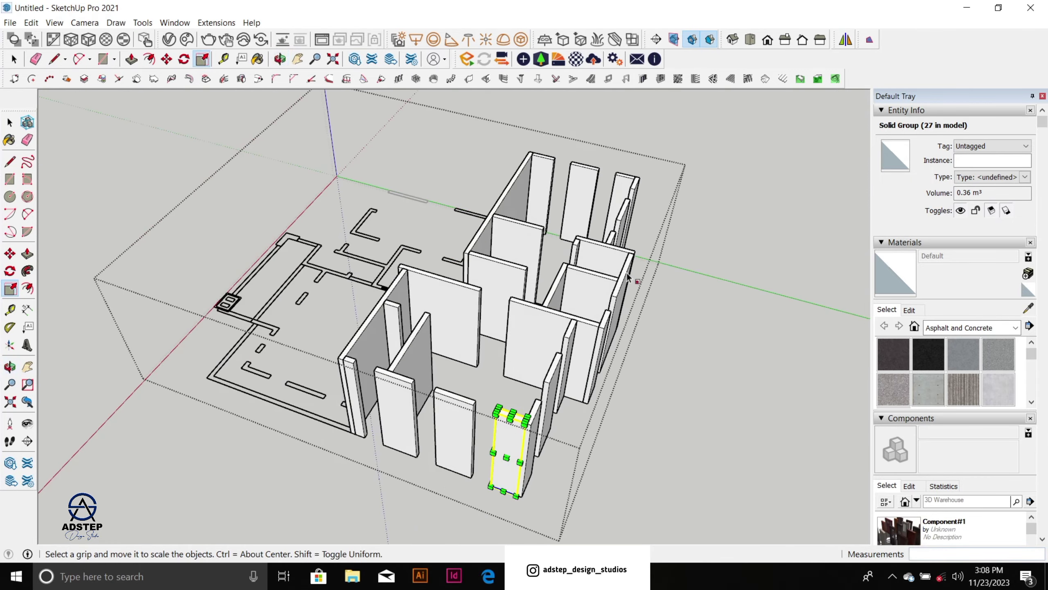
middle_drag(363, 282, 610, 339)
key(s)
scroll(639, 186, up, 8)
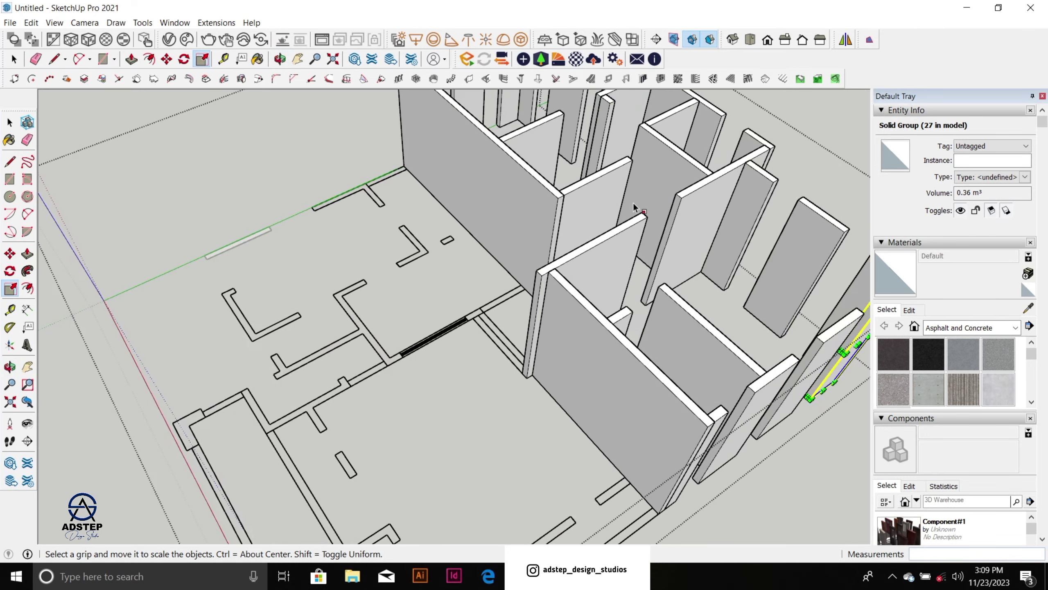
scroll(633, 203, down, 6)
middle_drag(474, 256, 593, 308)
scroll(620, 244, up, 2)
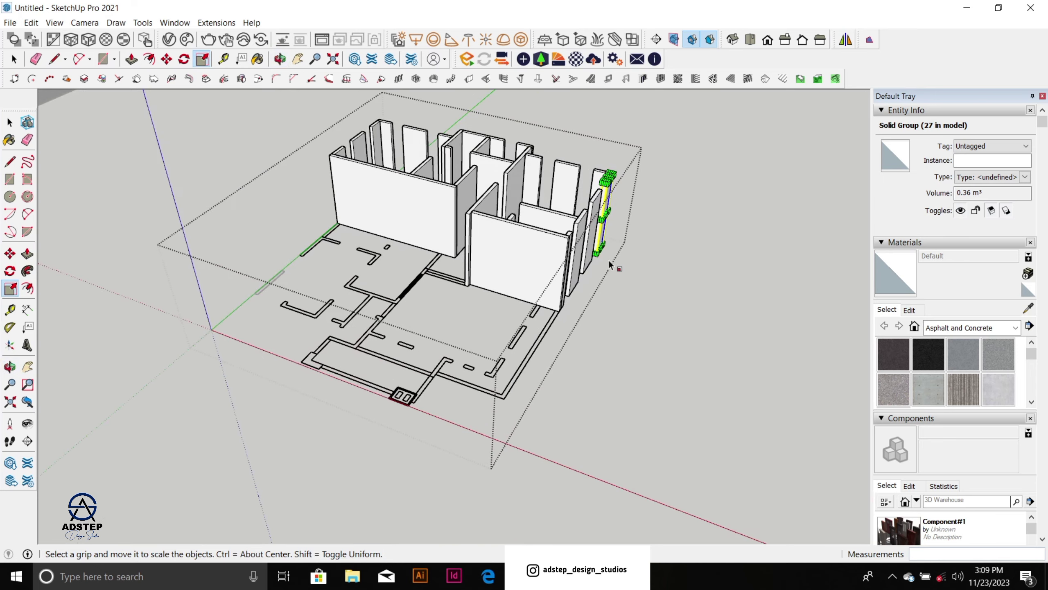
Step: Copy the long partition wall block standing at one end of the large wall over to the side wall line at its other end
click(637, 253)
scroll(529, 186, up, 2)
scroll(558, 247, down, 4)
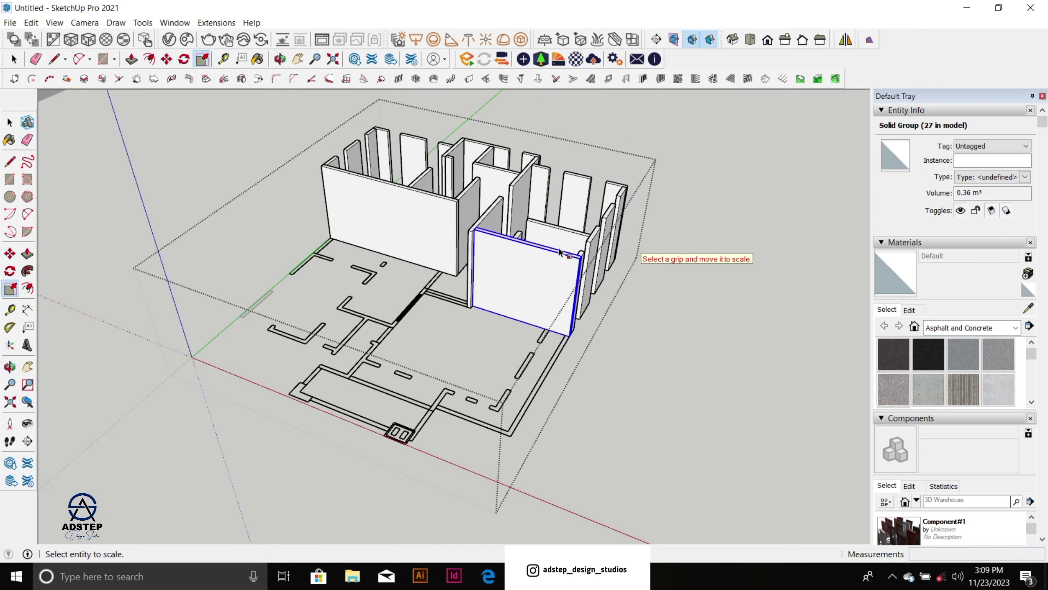
scroll(554, 328, up, 6)
scroll(555, 326, down, 1)
scroll(555, 326, down, 3)
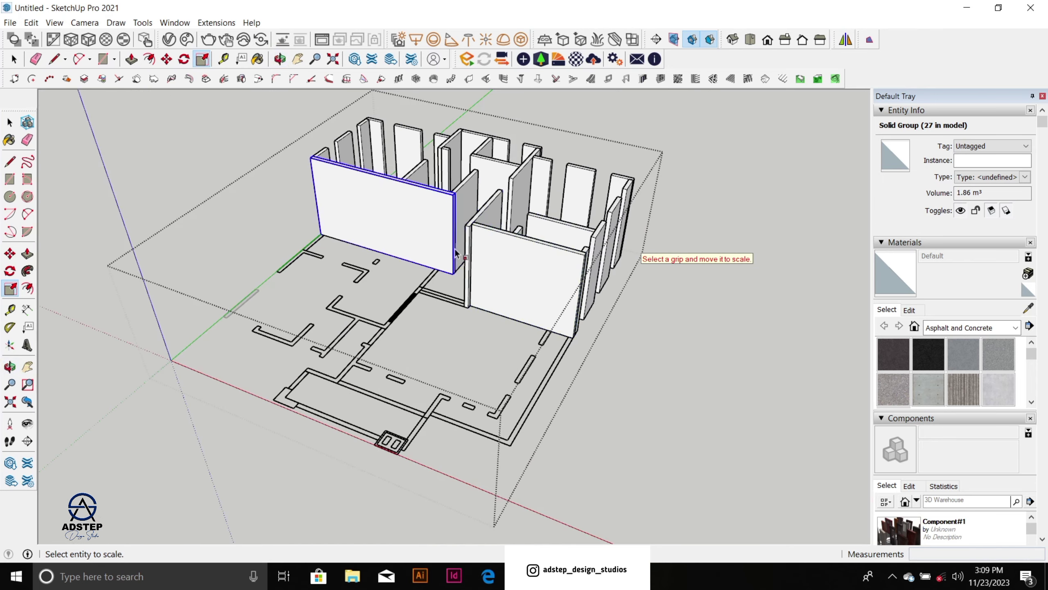
scroll(491, 295, up, 7)
click(476, 317)
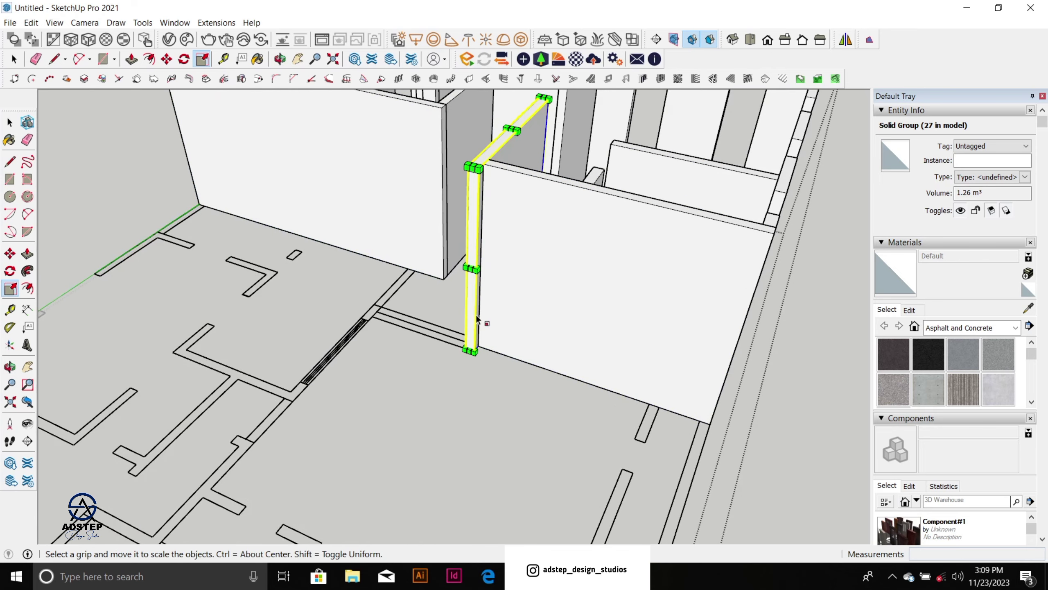
key(m)
scroll(470, 351, up, 2)
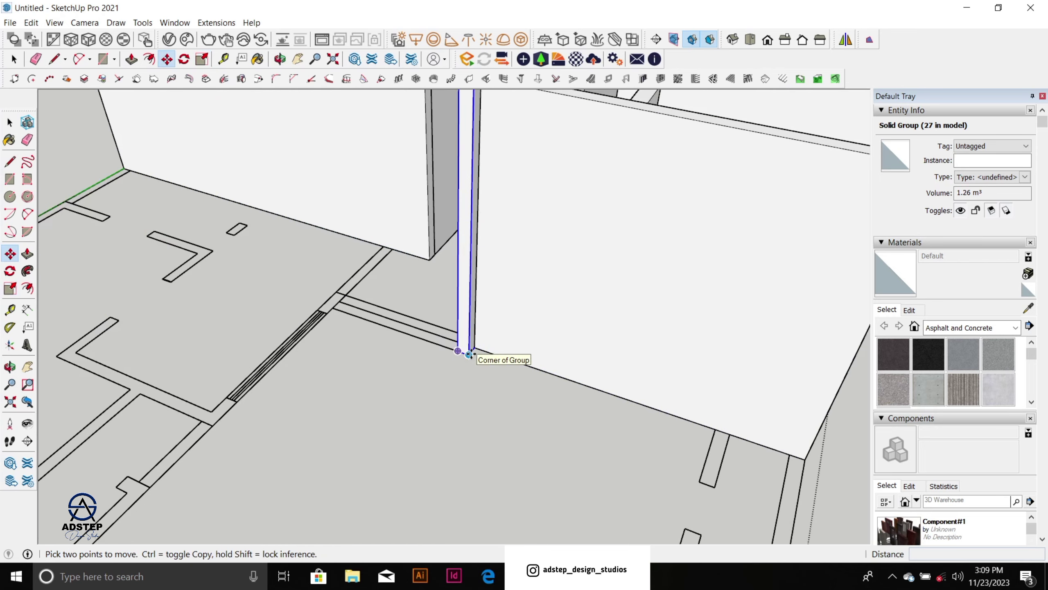
click(469, 354)
key(ctrl)
scroll(469, 354, down, 2)
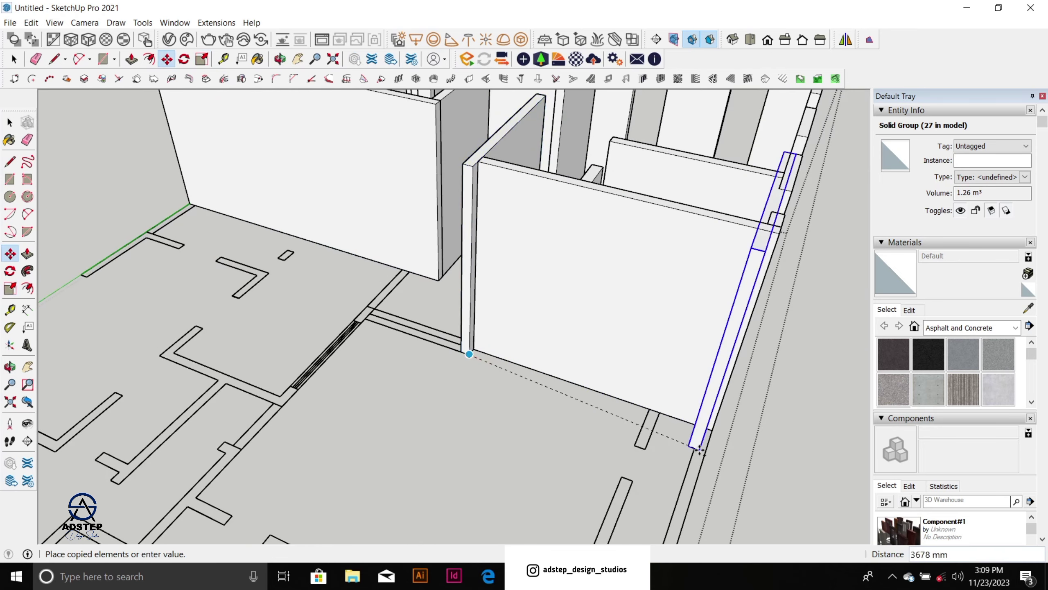
click(668, 447)
key(space)
Step: Copy a rear outer wall block onto the short front wall segment between the L-shaped outline and the side corner block
middle_drag(474, 331, 578, 344)
scroll(578, 344, up, 2)
click(614, 283)
scroll(561, 351, up, 4)
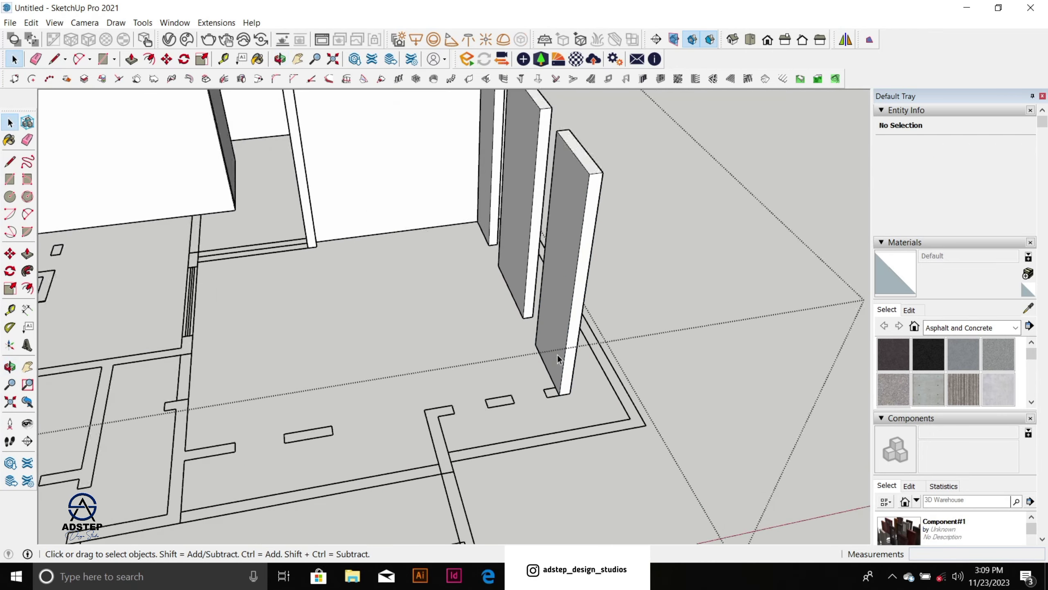
click(556, 357)
scroll(558, 371, down, 8)
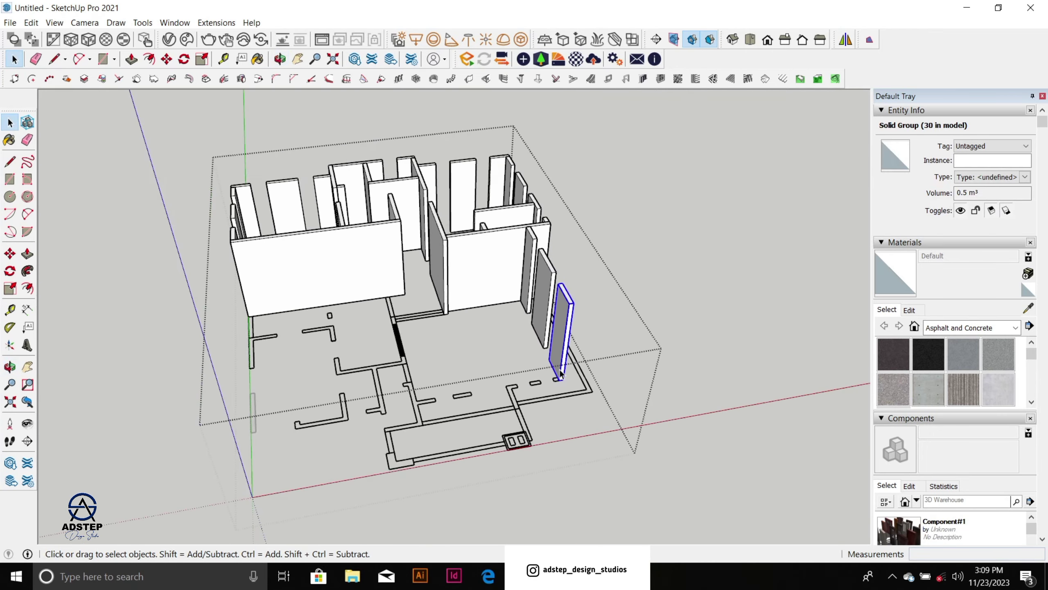
middle_drag(516, 289, 468, 164)
scroll(468, 164, up, 5)
click(475, 198)
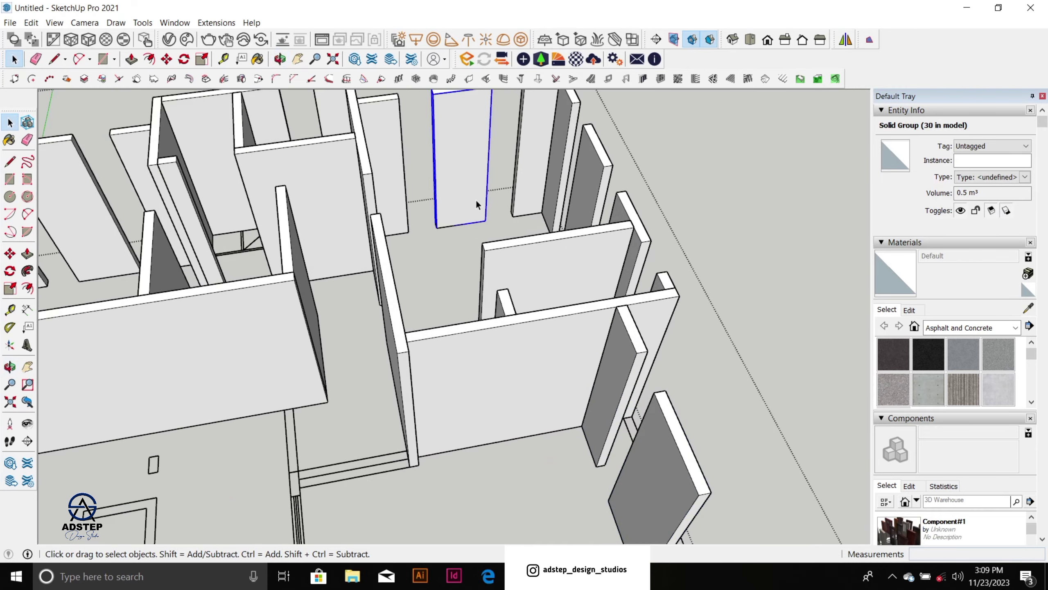
key(m)
key(ctrl)
click(484, 222)
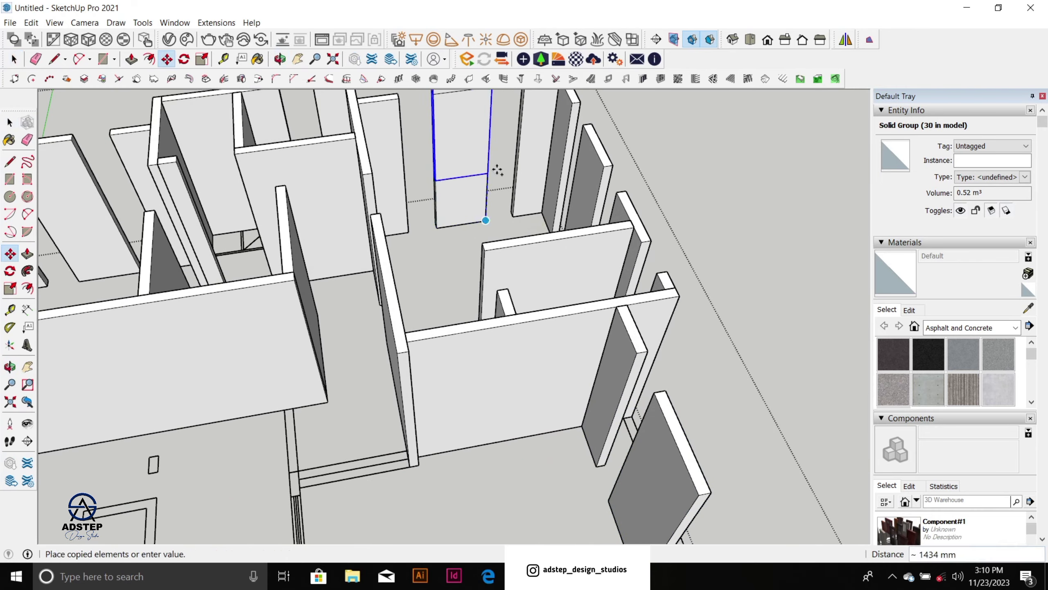
scroll(499, 168, down, 5)
scroll(536, 355, up, 10)
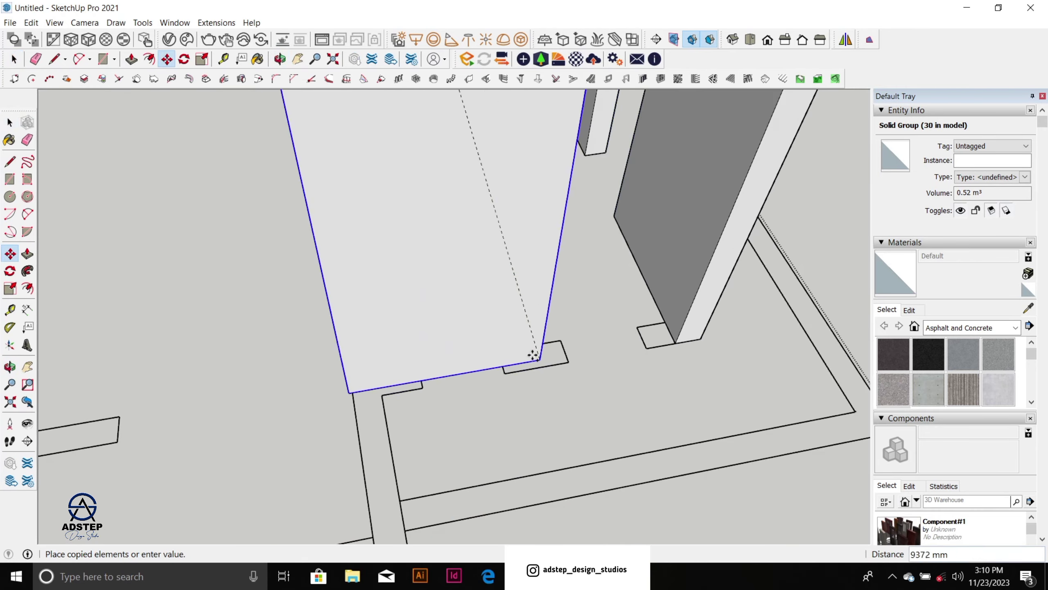
click(586, 366)
scroll(555, 402, down, 8)
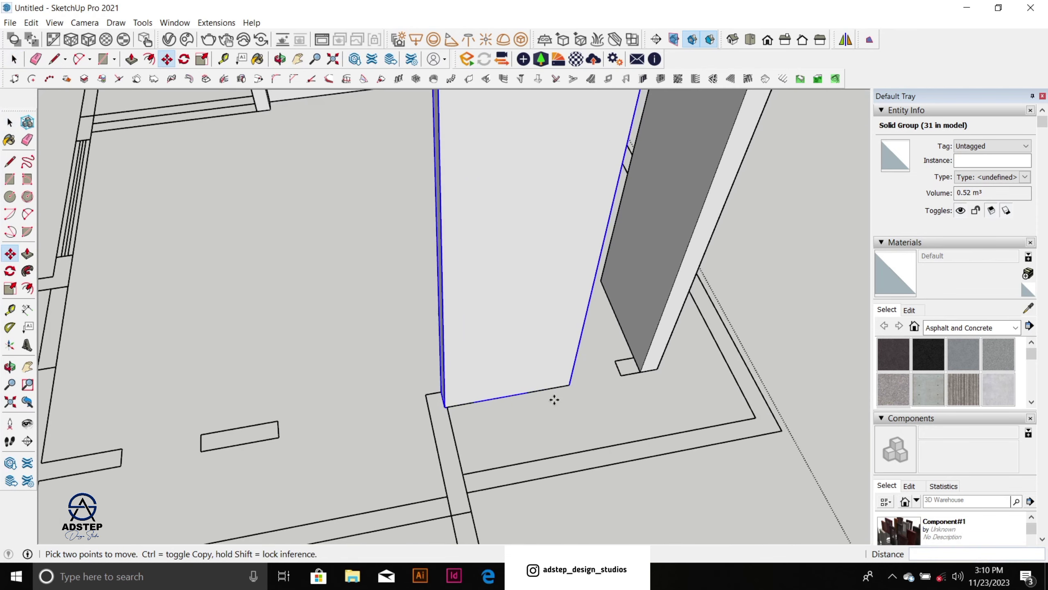
Step: Scale the copied block's length down in two passes to fit the short wall segment on the plan
key(s)
scroll(478, 329, up, 5)
click(487, 302)
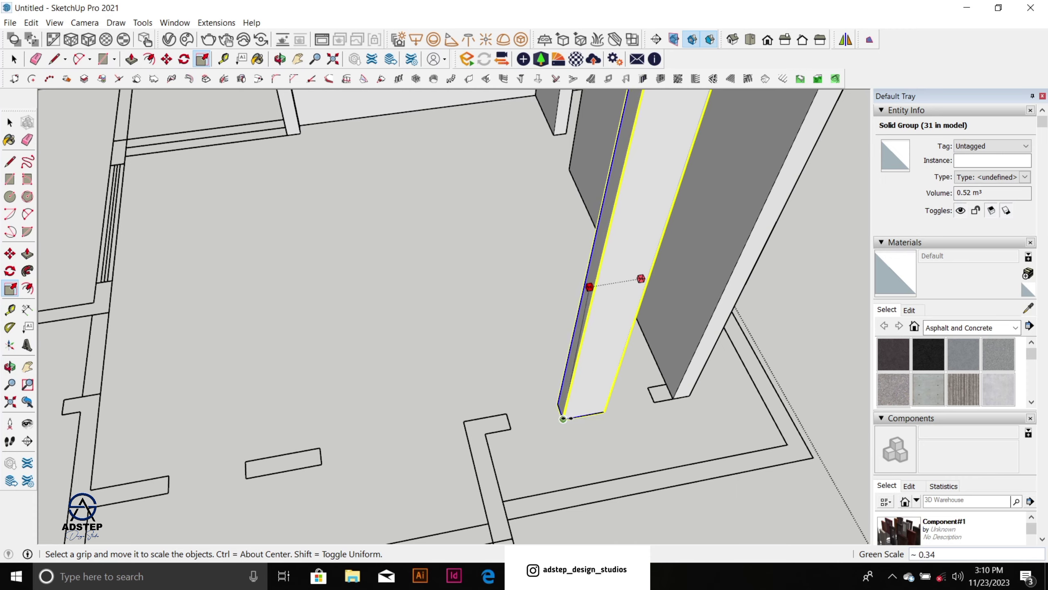
click(563, 419)
scroll(456, 397, down, 5)
scroll(479, 424, up, 6)
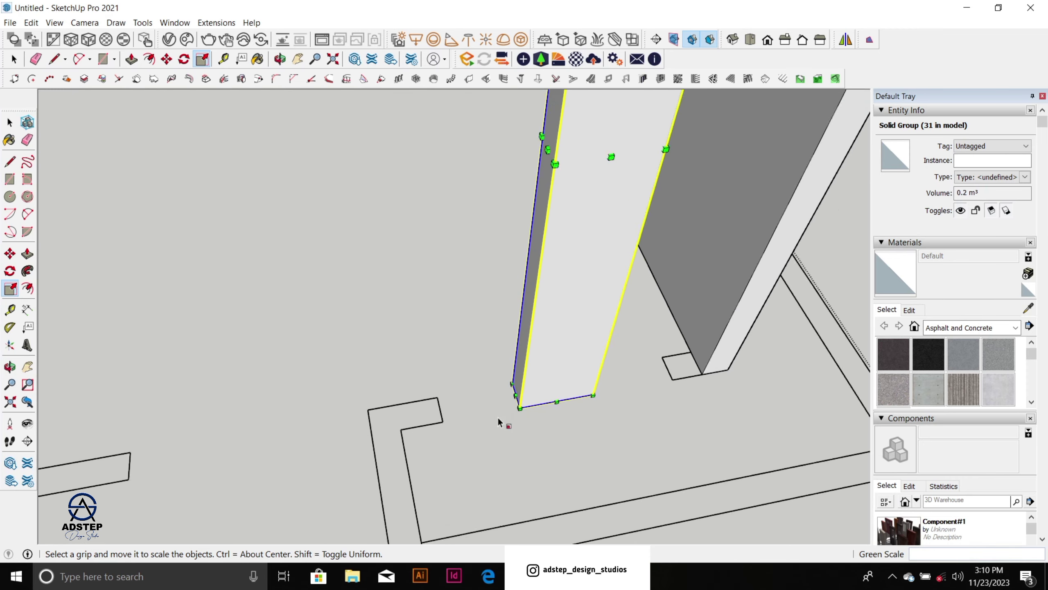
scroll(498, 422, down, 3)
click(528, 259)
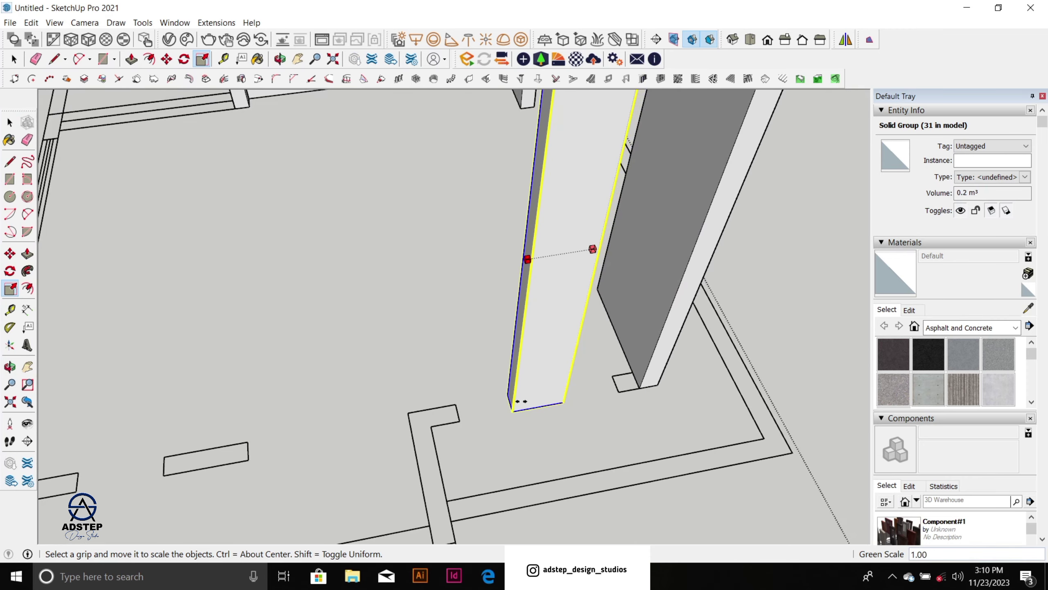
click(520, 414)
scroll(428, 383, down, 6)
middle_drag(466, 378, 581, 421)
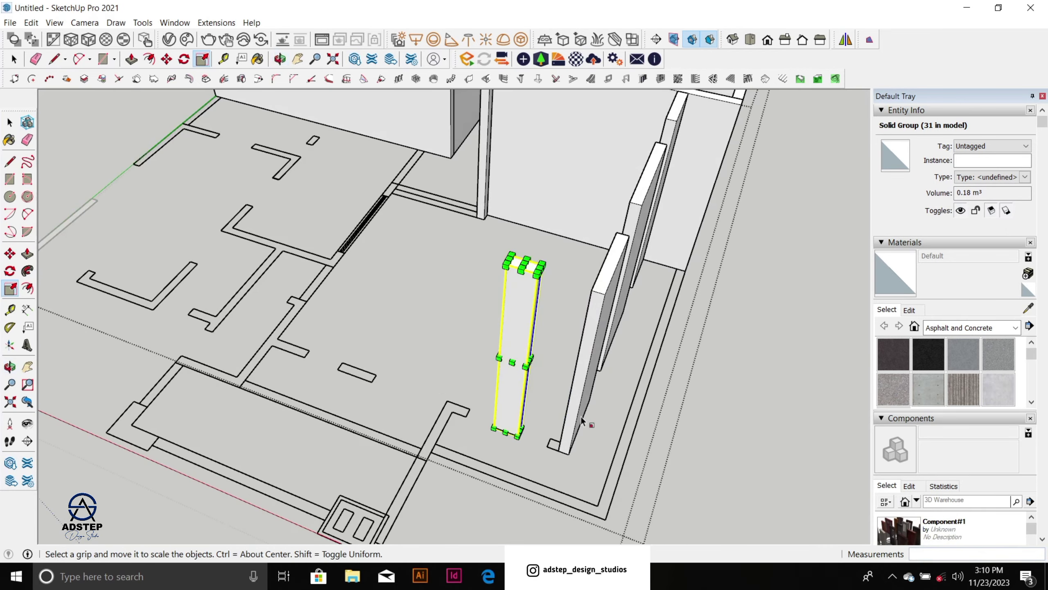
Step: Copy the shortened block from its bottom corner onto the short return leg, against the side corner block
key(space)
scroll(578, 436, up, 8)
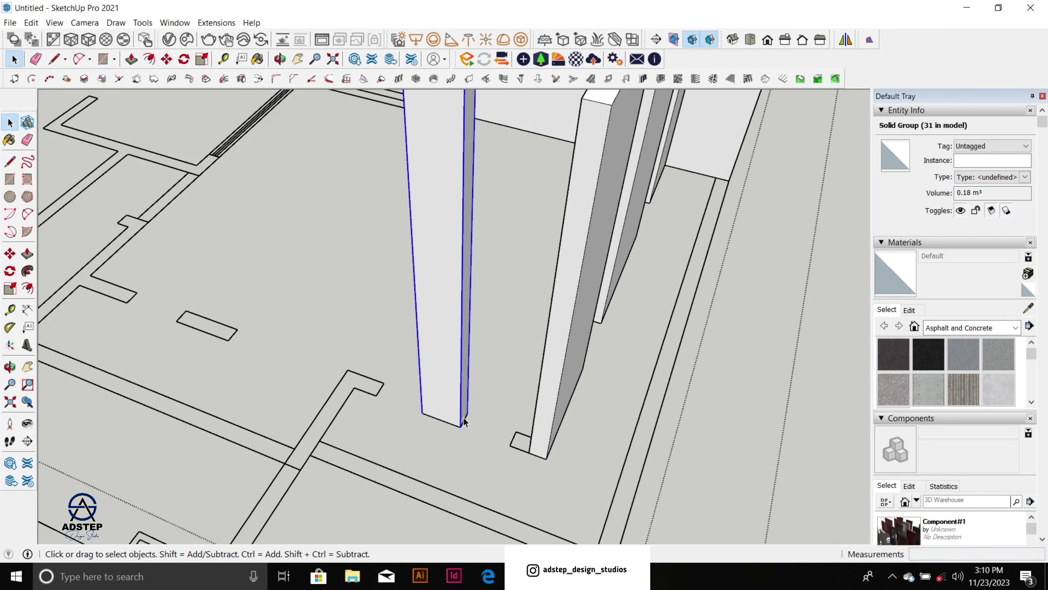
key(m)
key(ctrl)
click(460, 426)
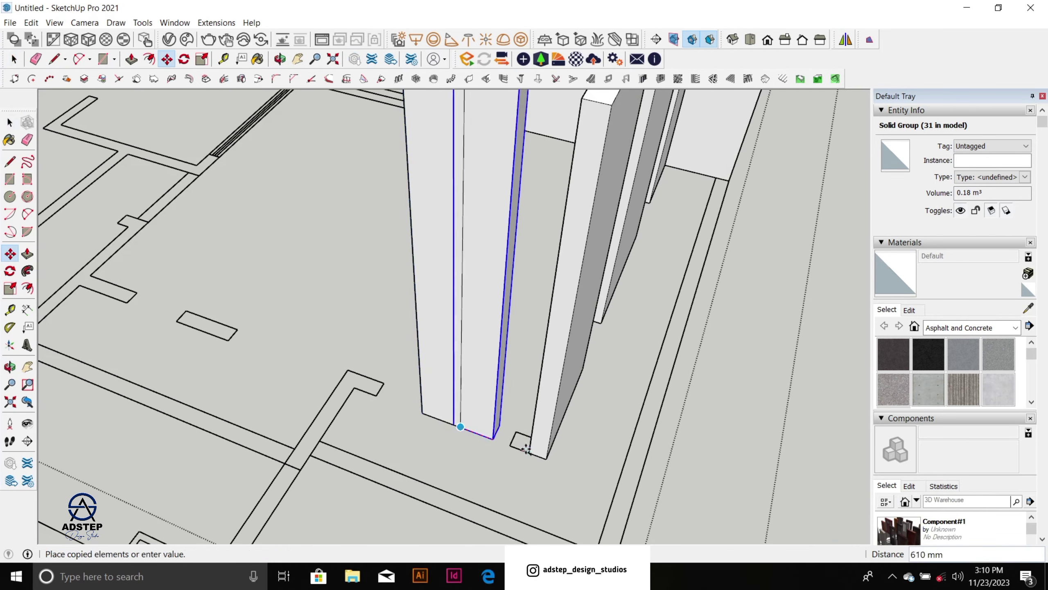
click(531, 450)
Step: Scale the copied return block's length down to match the short return leg beside the side corner block
scroll(532, 437, down, 3)
middle_drag(532, 436, 574, 336)
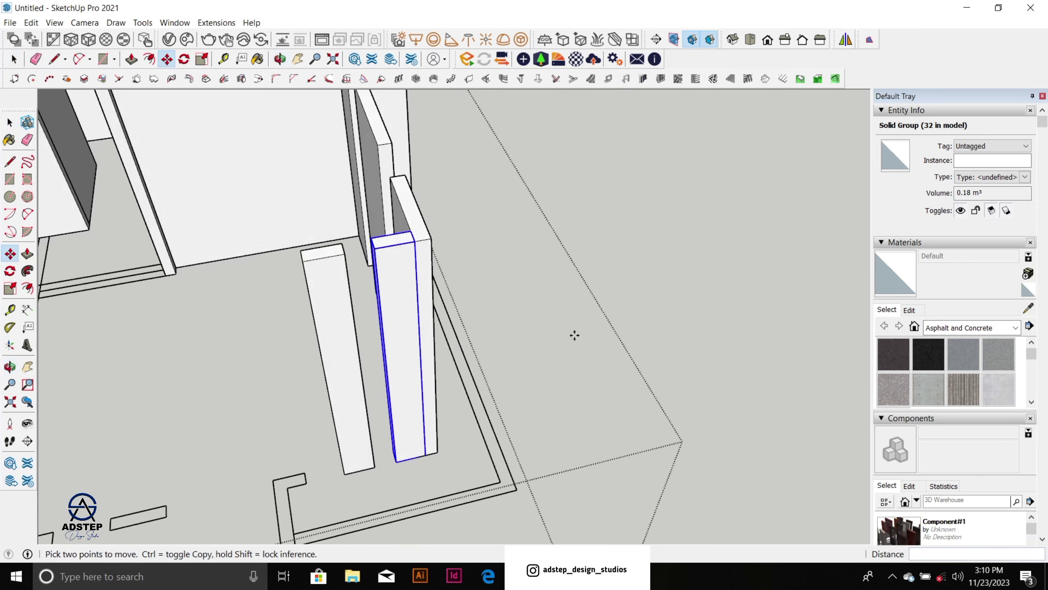
scroll(456, 388, down, 1)
middle_drag(449, 388, 400, 416)
scroll(309, 465, up, 3)
key(s)
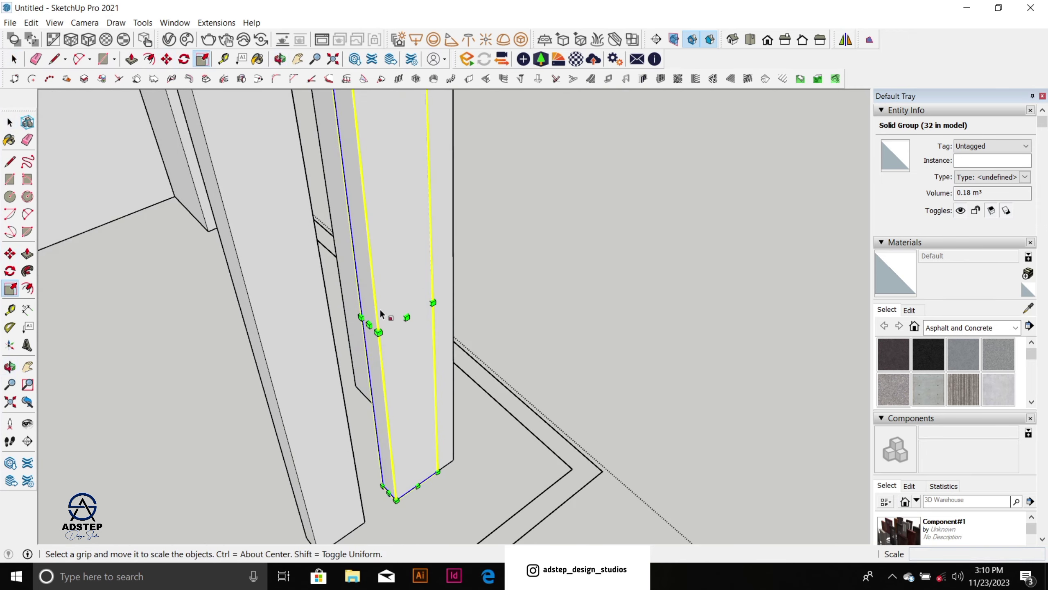
drag(370, 324, 415, 487)
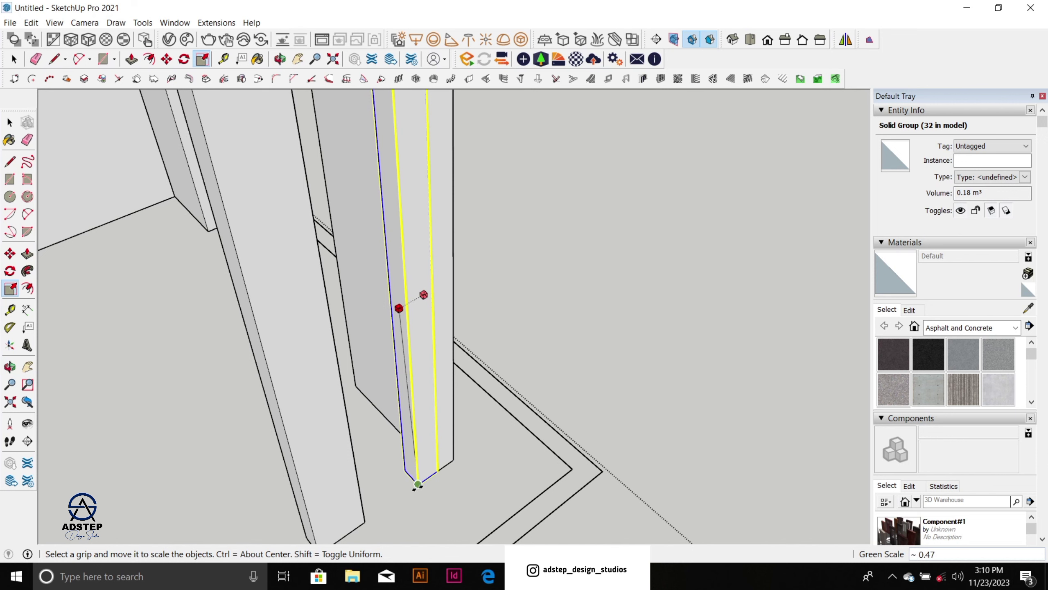
click(418, 484)
scroll(510, 306, down, 2)
scroll(465, 400, up, 2)
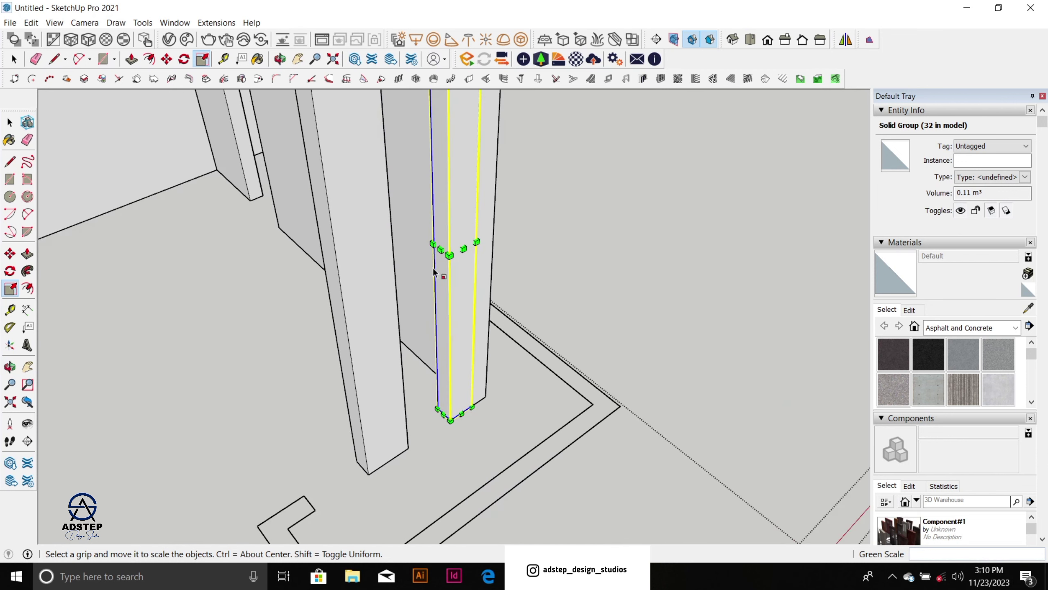
mouse_move(440, 248)
mouse_down()
mouse_move(463, 238)
mouse_move(447, 246)
mouse_up()
scroll(574, 277, down, 5)
Step: Copy a side wall block onto the long leg of the L-shaped outline that runs towards the front wall line
key(space)
click(508, 182)
key(m)
click(530, 341)
key(ctrl)
middle_drag(592, 267, 821, 415)
scroll(549, 321, up, 1)
click(536, 365)
scroll(594, 390, down, 2)
scroll(596, 385, down, 3)
scroll(562, 367, down, 2)
Step: Scale the copied block's length to fit the long leg of the L-shaped outline
key(s)
scroll(512, 327, up, 5)
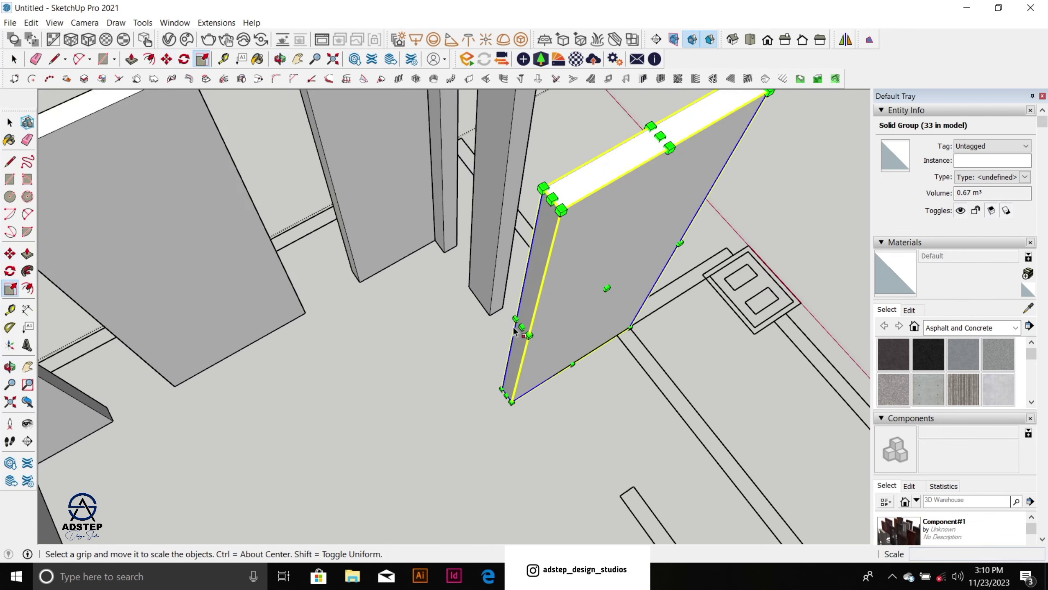
click(523, 326)
middle_drag(523, 327, 398, 301)
Step: Scale the short block on the isolated wall segment by about 1.67 along its length to cover the segment
scroll(398, 302, up, 2)
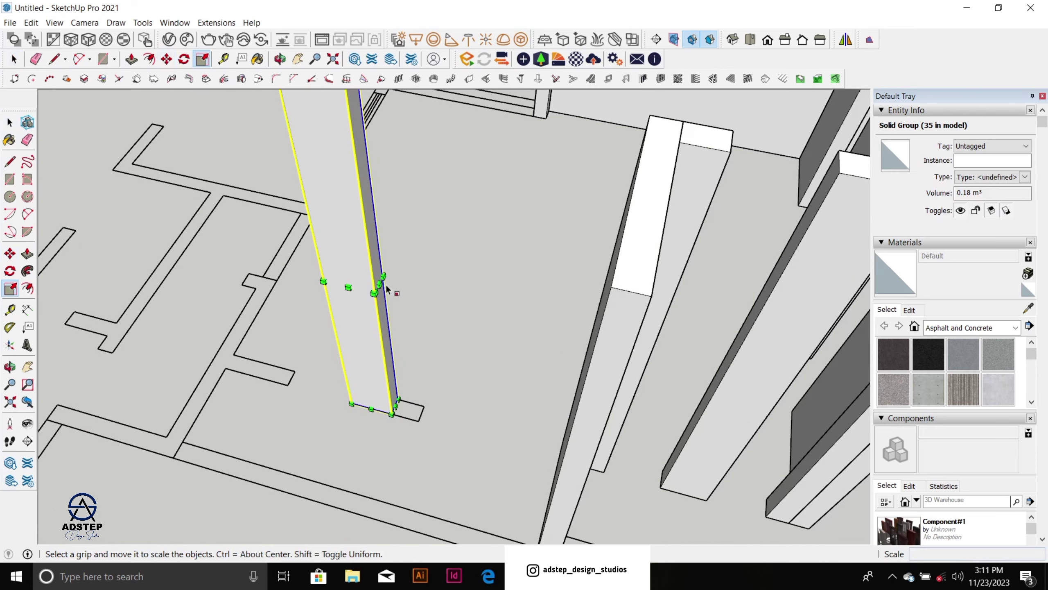
click(378, 284)
click(414, 293)
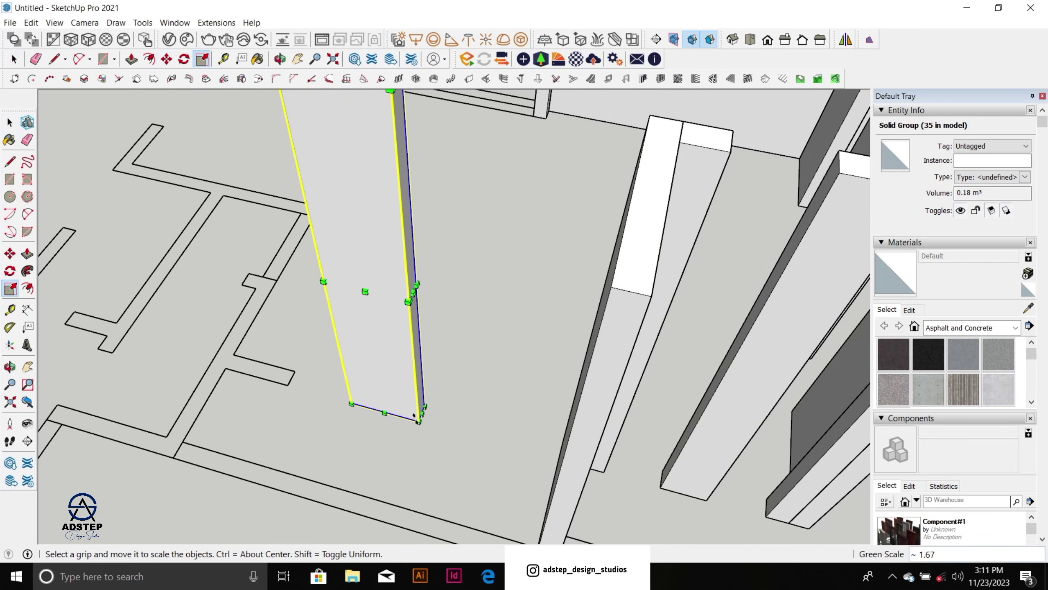
scroll(457, 384, down, 5)
middle_drag(457, 380, 557, 297)
Step: Copy the lengthened block onto the next wall stub, which branches off the inner wall line
key(space)
key(m)
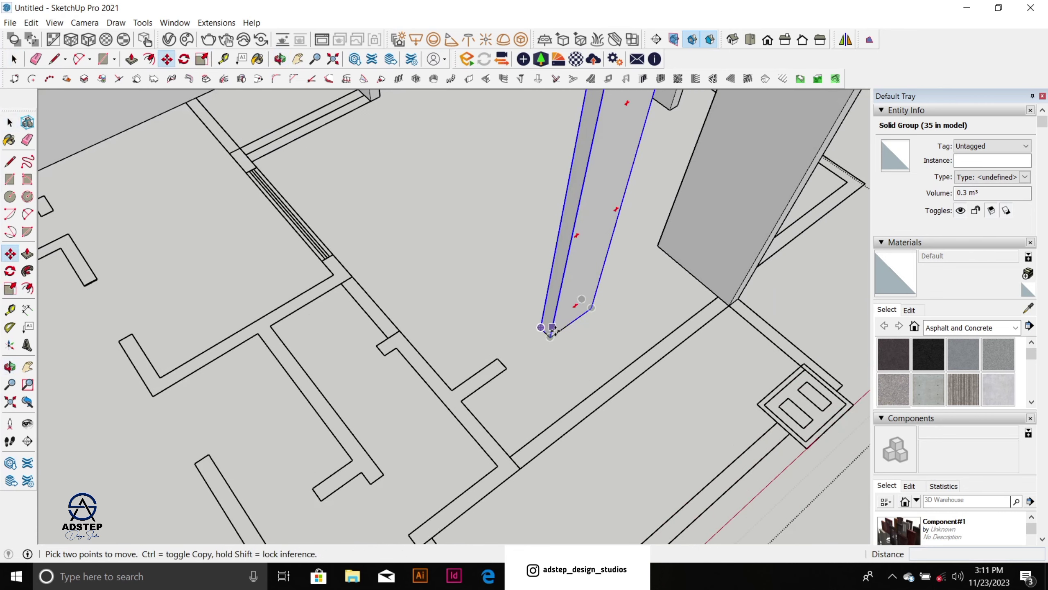
click(592, 308)
key(ctrl)
click(508, 367)
scroll(563, 284, down, 2)
scroll(563, 284, down, 5)
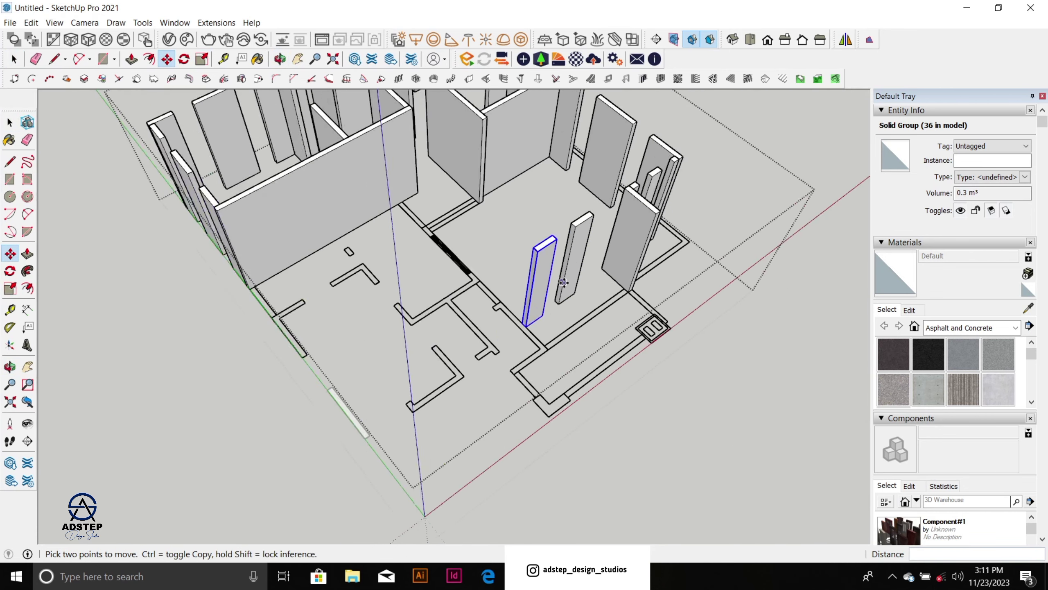
Step: Copy the narrow end block 2100 mm along the green axis to the outer corner of the neighbouring L-shaped outline
key(space)
click(499, 321)
scroll(507, 366, up, 4)
key(m)
scroll(509, 387, up, 2)
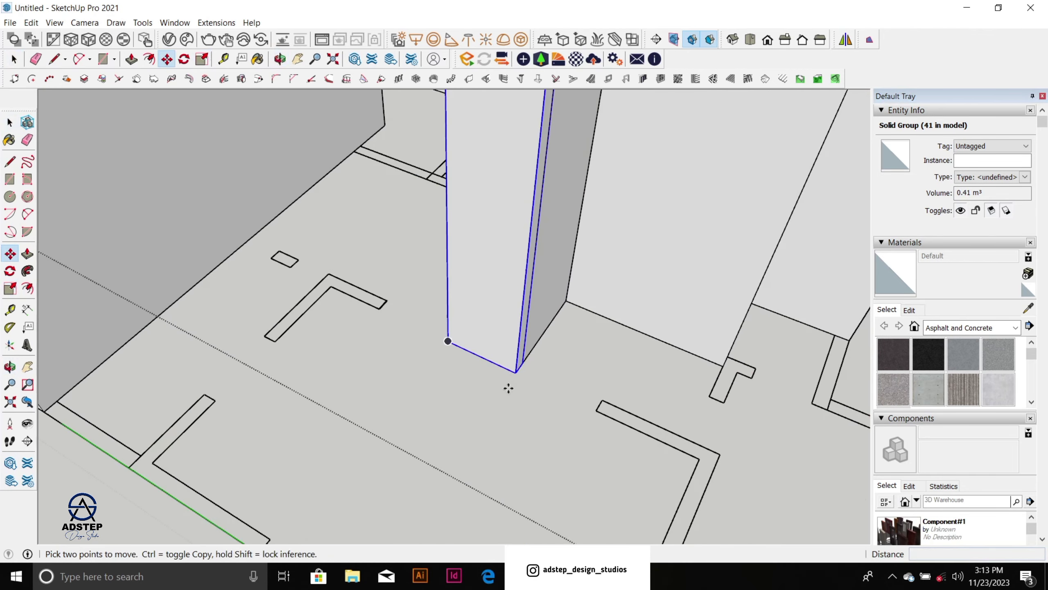
key(ctrl)
click(515, 372)
scroll(648, 408, down, 5)
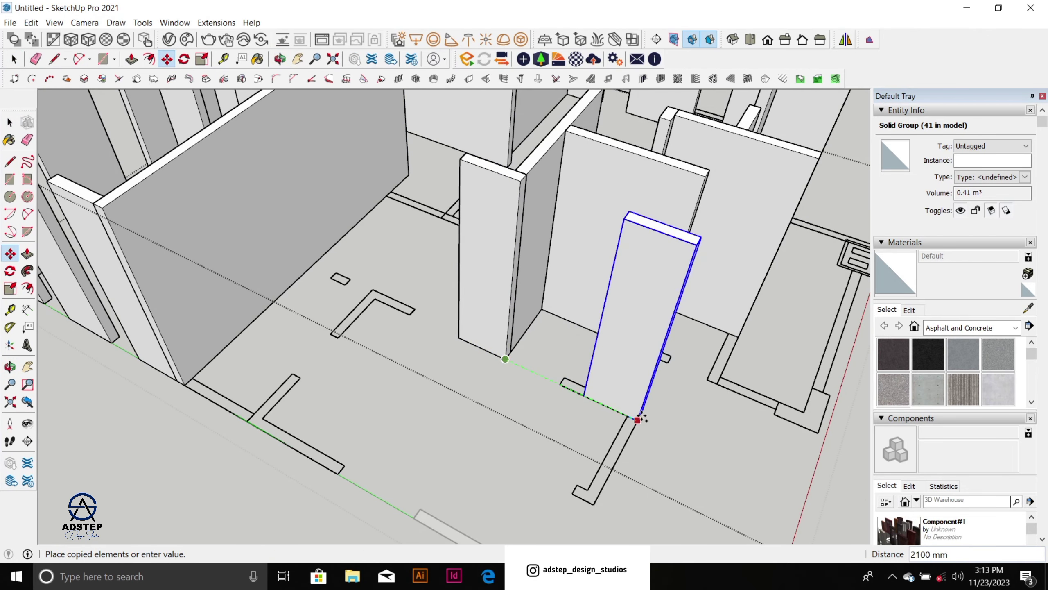
click(638, 417)
Step: Scale the copied block's length by about 1.46 so it ends with the L-shaped outline's leg
middle_drag(638, 417, 548, 311)
scroll(547, 311, up, 4)
key(s)
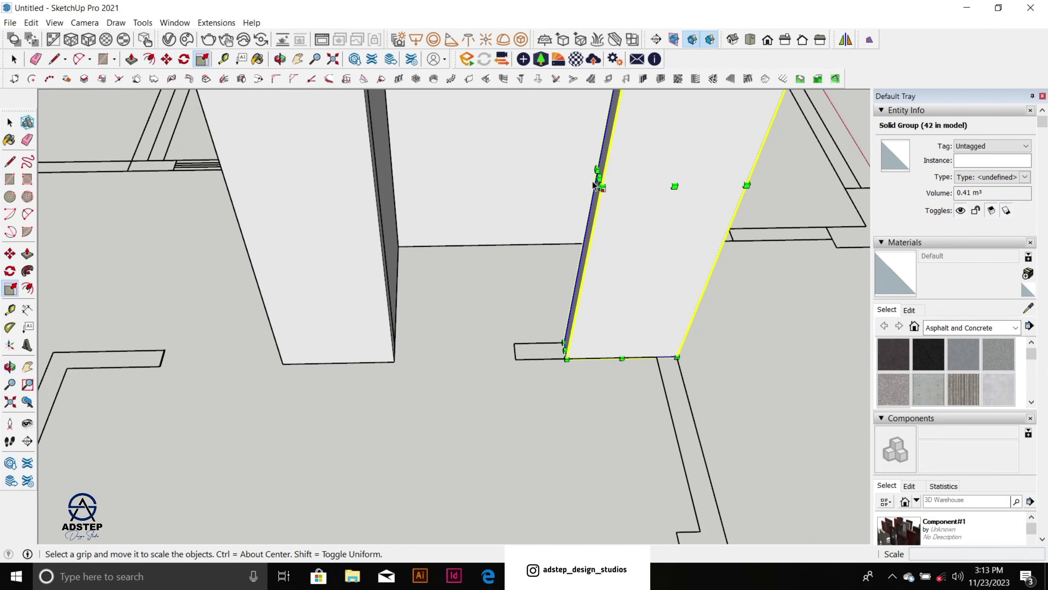
drag(600, 186, 514, 360)
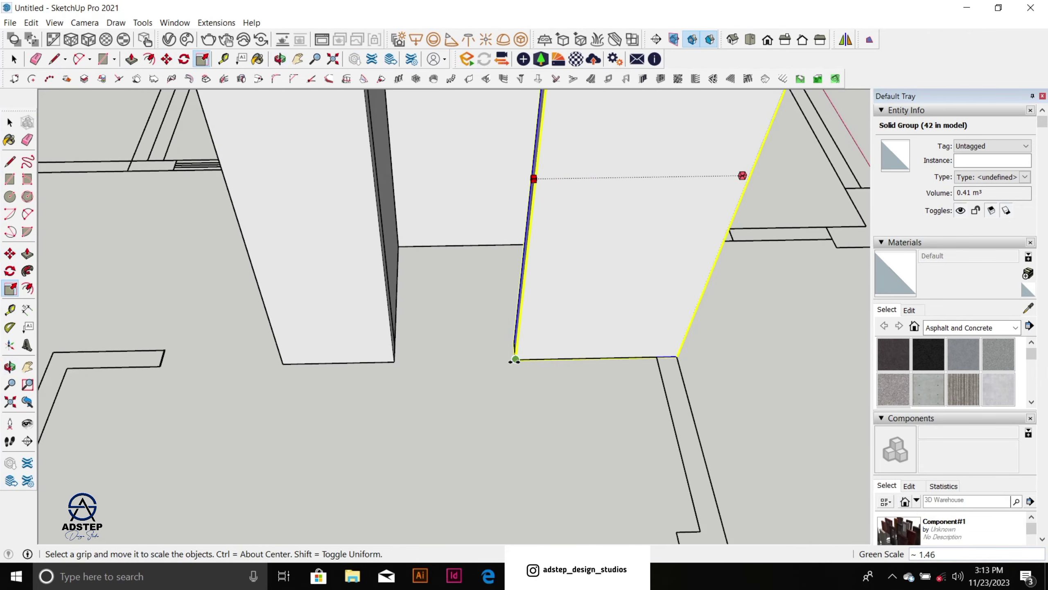
click(514, 360)
scroll(609, 330, down, 5)
key(space)
scroll(438, 301, up, 2)
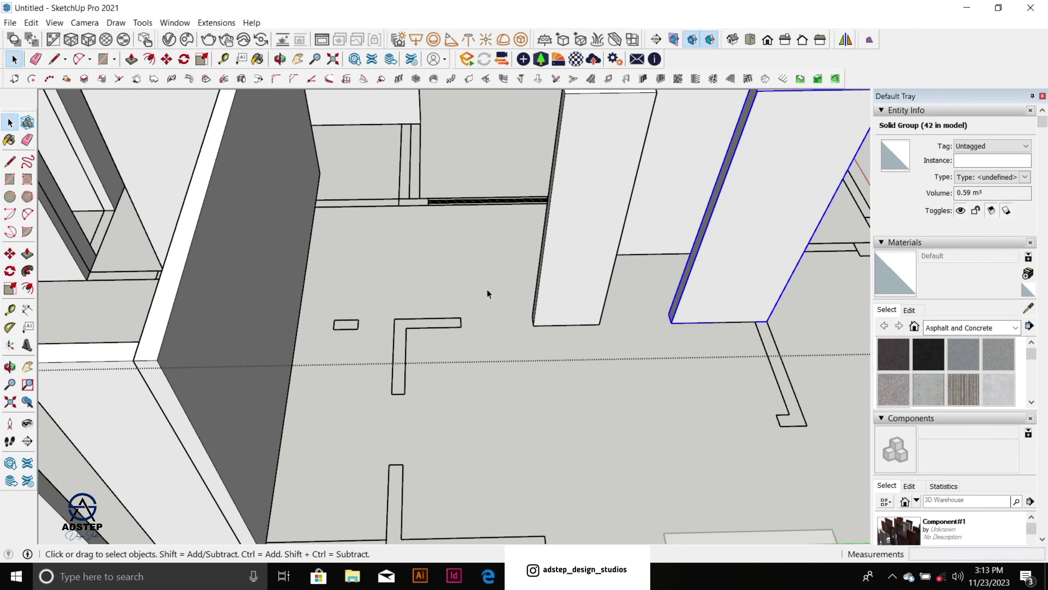
Step: Copy the original narrow end block onto the short leg of the L-shaped outline near the long outer wall
scroll(595, 330, down, 4)
scroll(570, 304, up, 5)
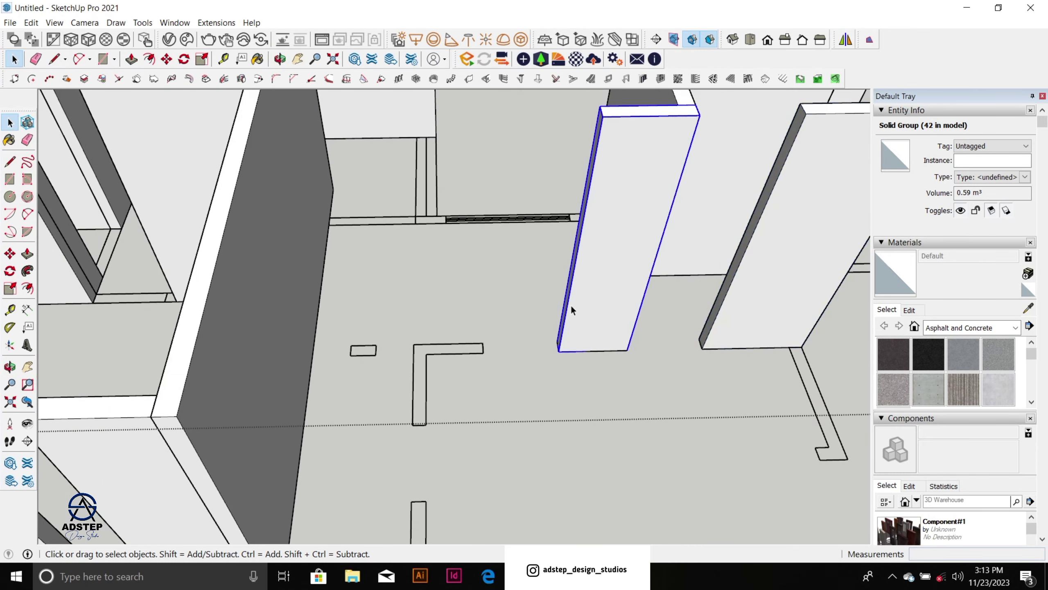
key(m)
click(627, 350)
key(ctrl)
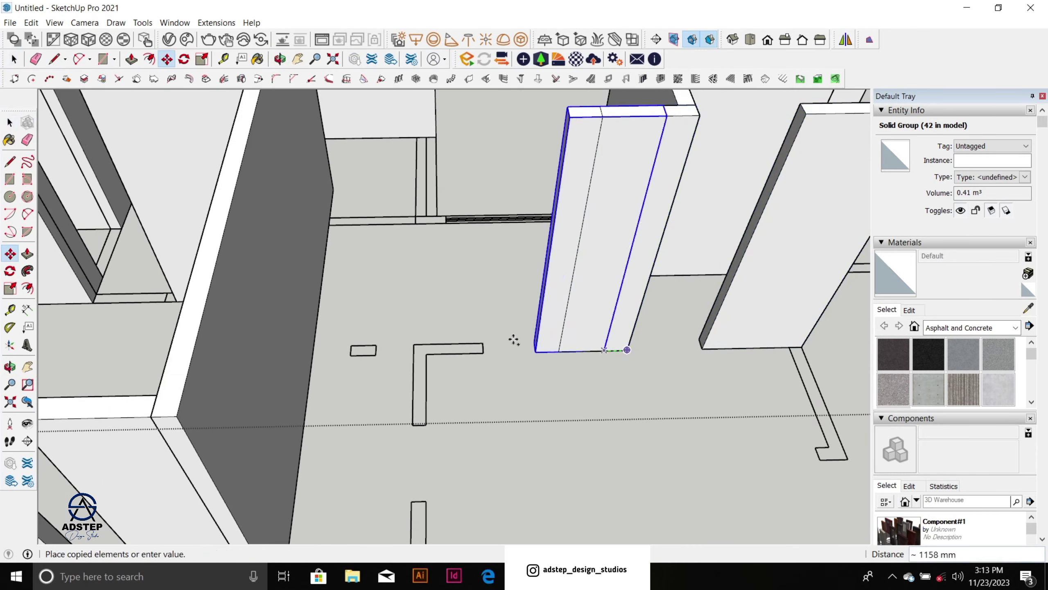
click(492, 342)
Step: Copy the other leg's block of that L-shaped corner 1880 mm onto the wall stub at the outer wall line along the green axis
middle_drag(493, 342, 381, 321)
click(381, 298)
key(m)
key(ctrl)
click(380, 321)
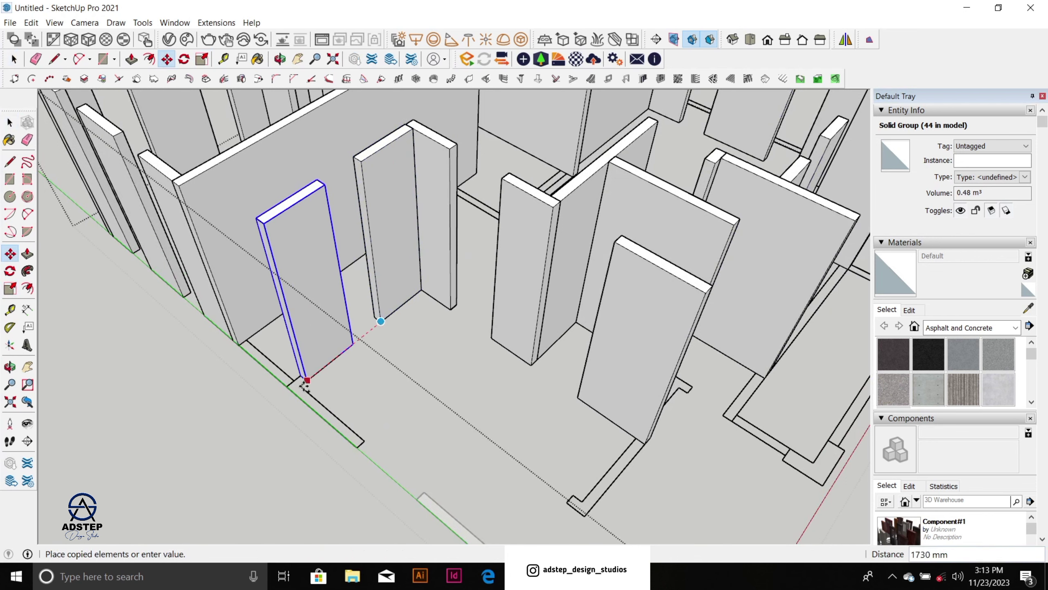
click(292, 392)
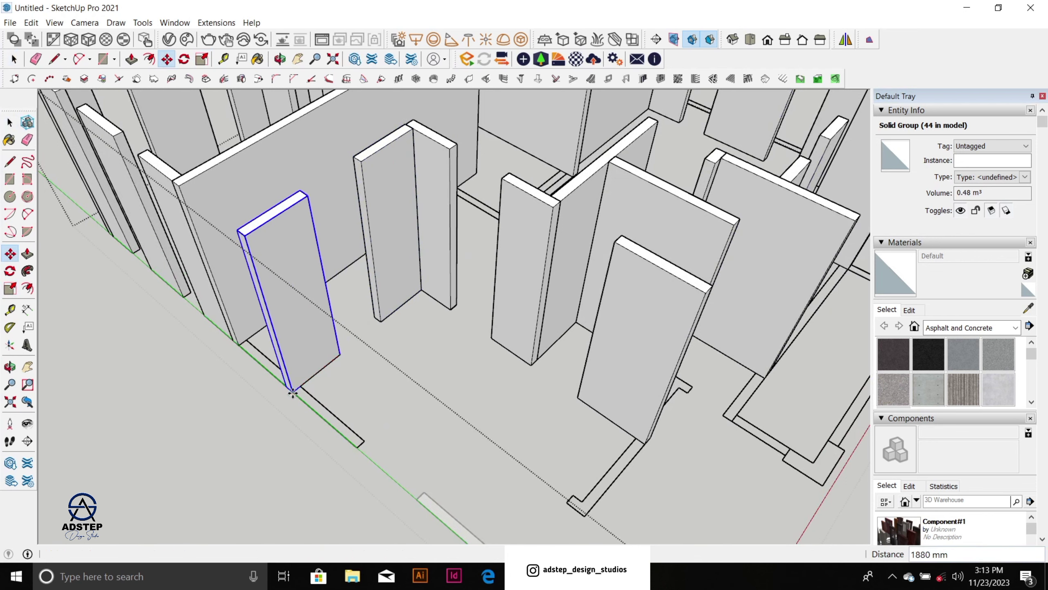
Step: Copy the narrow block of the free-standing interior corner to the outer corner of the wall stub on the green axis
scroll(349, 371, down, 10)
key(space)
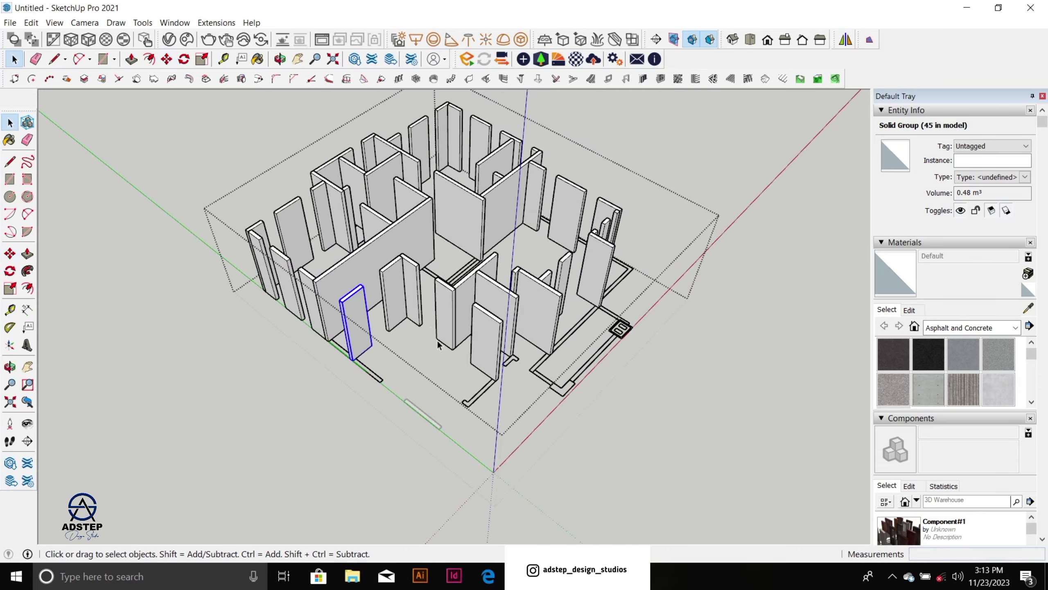
scroll(438, 345, up, 5)
click(440, 332)
key(m)
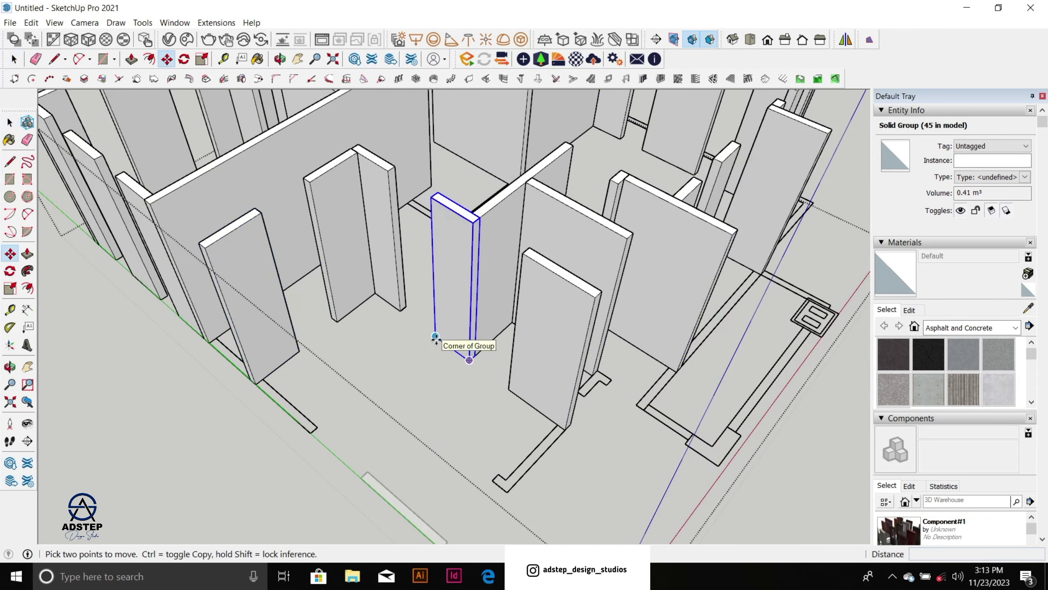
click(435, 336)
click(255, 384)
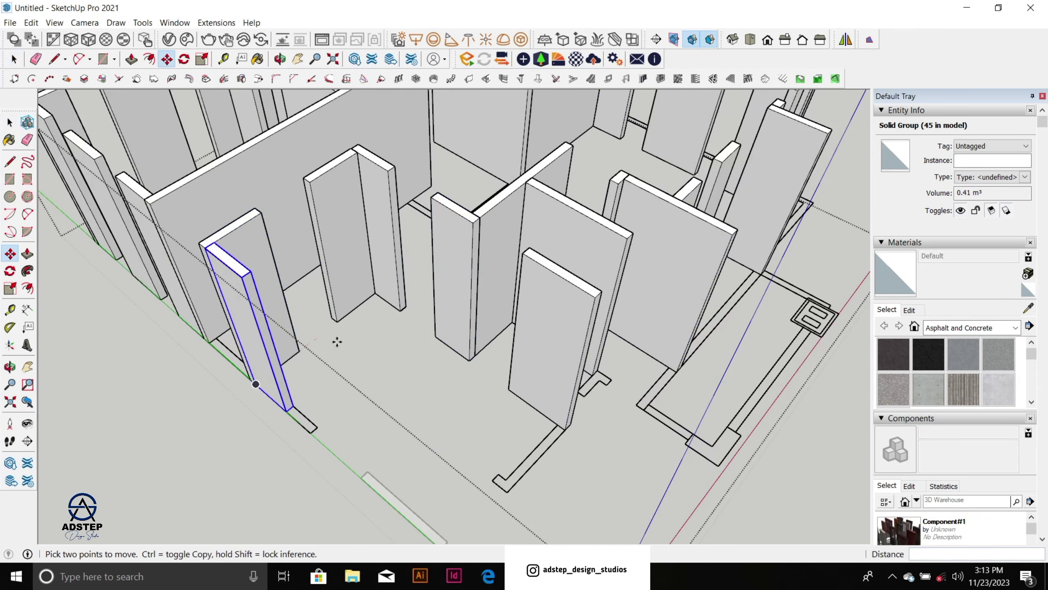
Step: Stretch the copied block along the green axis to the end of the outer wall stub's outline
scroll(376, 325, down, 4)
middle_drag(379, 326, 512, 255)
scroll(353, 393, up, 4)
key(s)
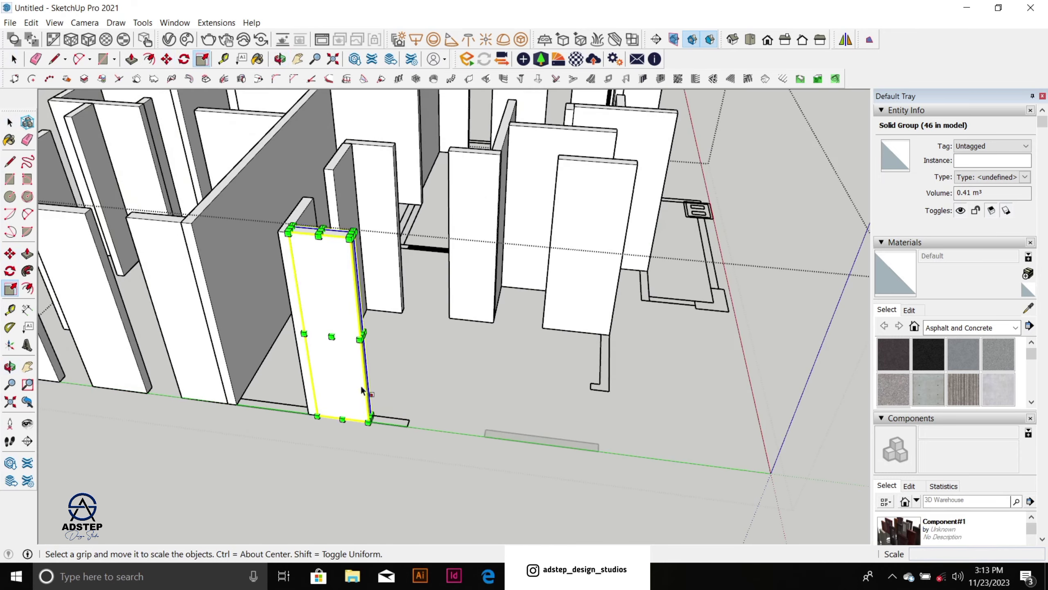
scroll(360, 386, up, 3)
drag(368, 334, 429, 458)
scroll(369, 358, down, 4)
middle_drag(446, 383, 247, 393)
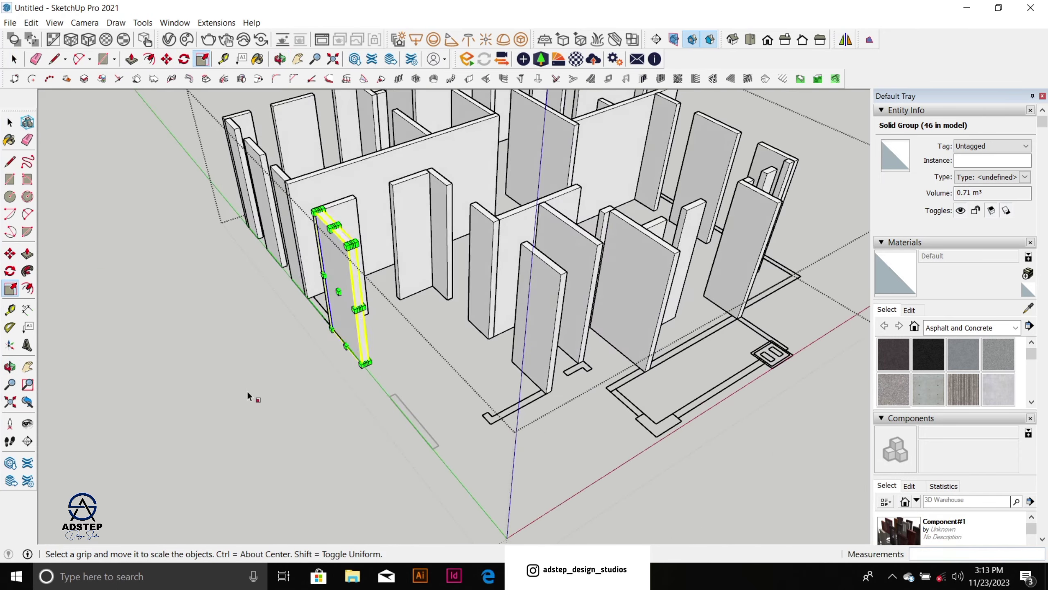
Step: Copy the stretched block along the green axis to the start of the next separate wall outline
key(space)
middle_drag(372, 347, 406, 373)
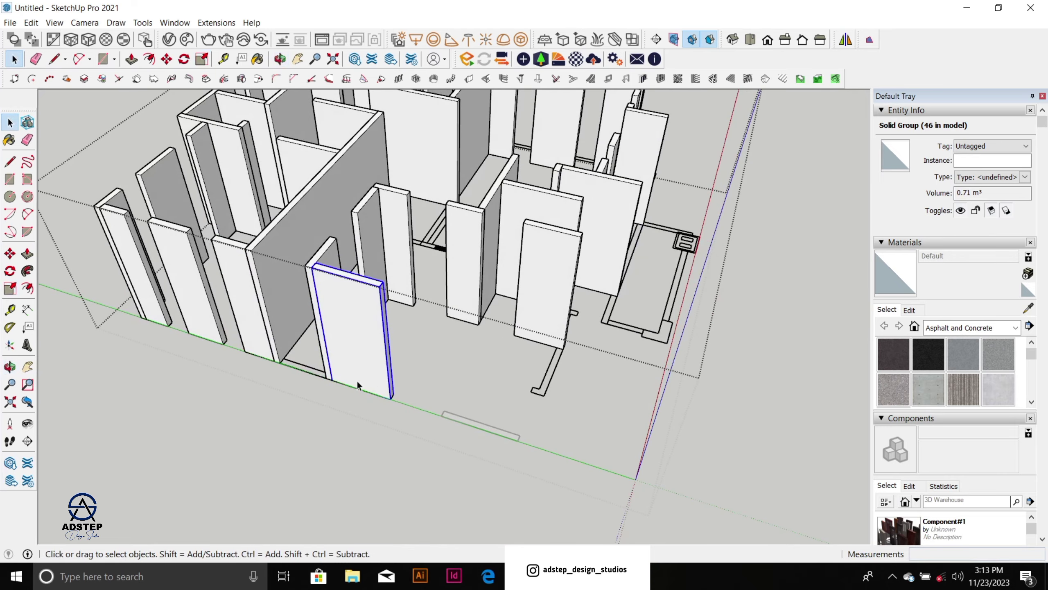
key(m)
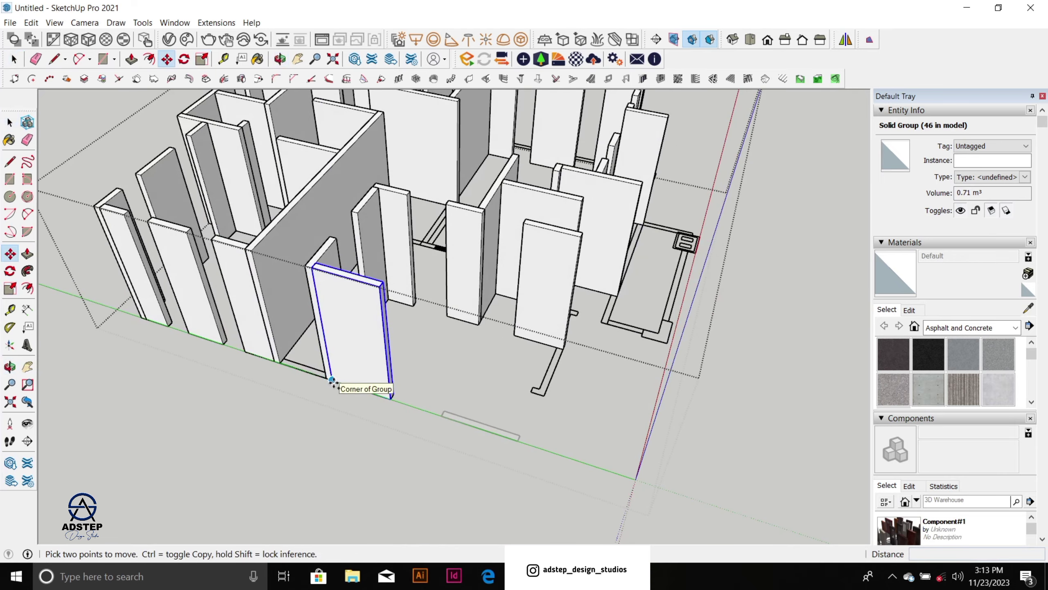
click(332, 379)
key(ctrl)
click(440, 414)
mouse_move(450, 414)
middle_down()
mouse_move(462, 413)
mouse_move(454, 398)
middle_up()
Step: Scale the new copy's length along the green axis so it fills the separate wall outline
key(s)
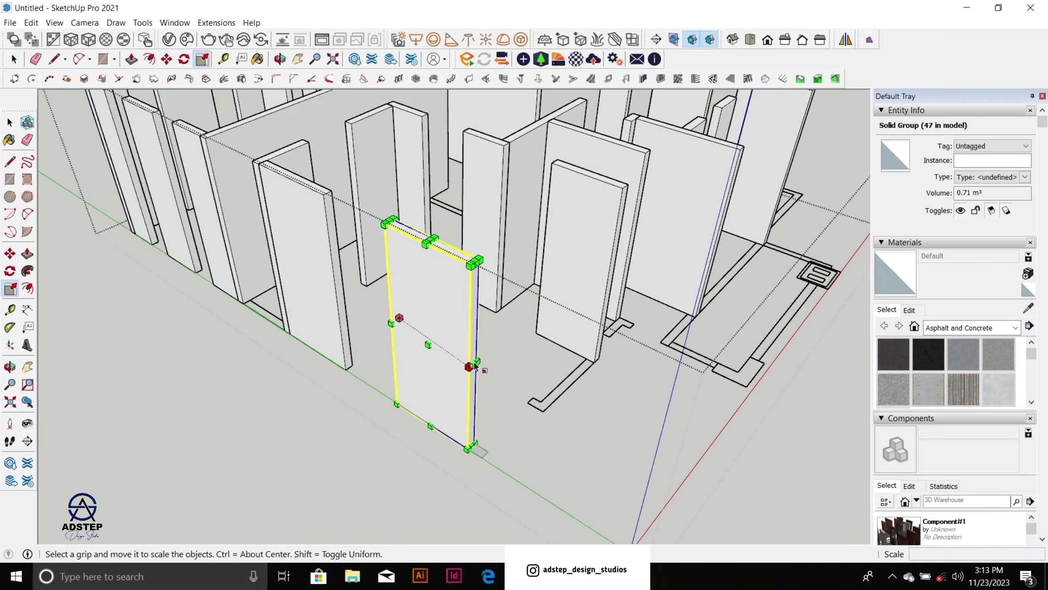
scroll(473, 362, up, 3)
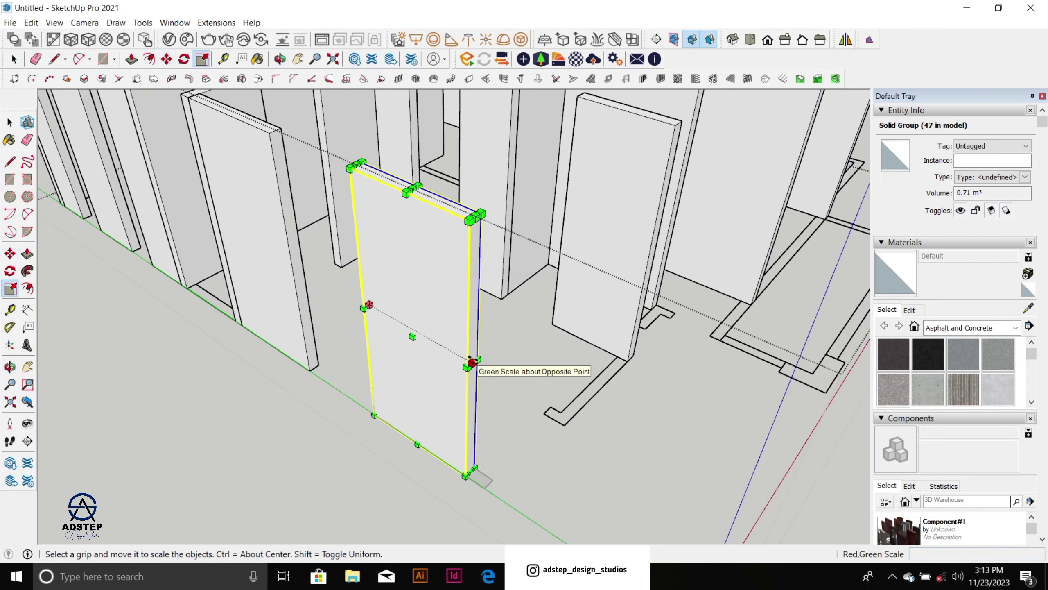
drag(472, 362, 484, 487)
key(space)
scroll(450, 388, down, 5)
scroll(495, 346, up, 5)
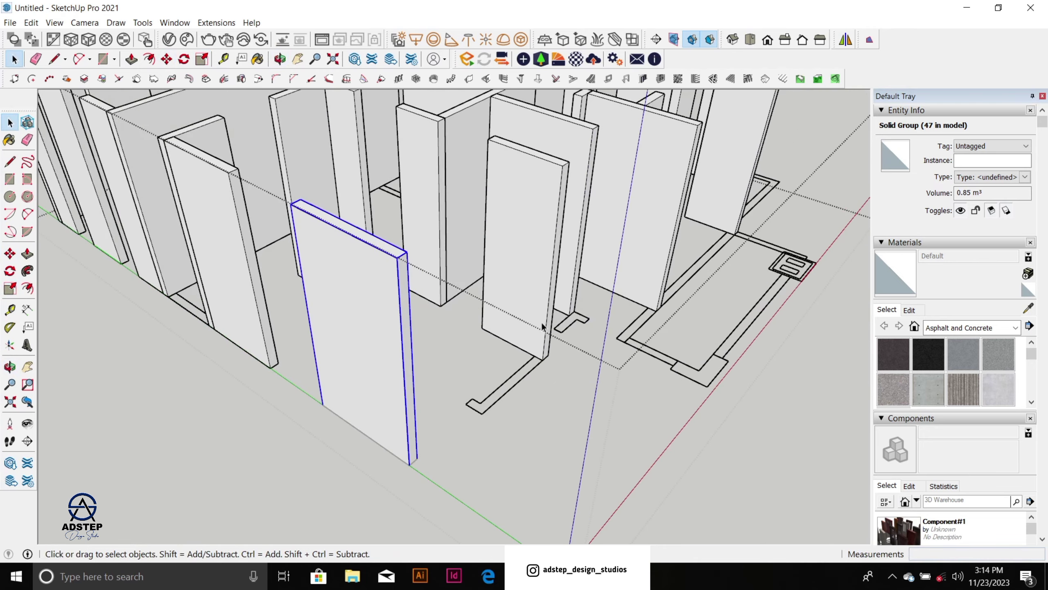
Step: Lengthen the interior wall block to the outer edge of the small stub outline at its end
scroll(495, 343, down, 3)
middle_drag(495, 343, 251, 391)
scroll(462, 362, up, 4)
middle_drag(496, 352, 596, 393)
scroll(506, 342, down, 3)
scroll(568, 331, up, 1)
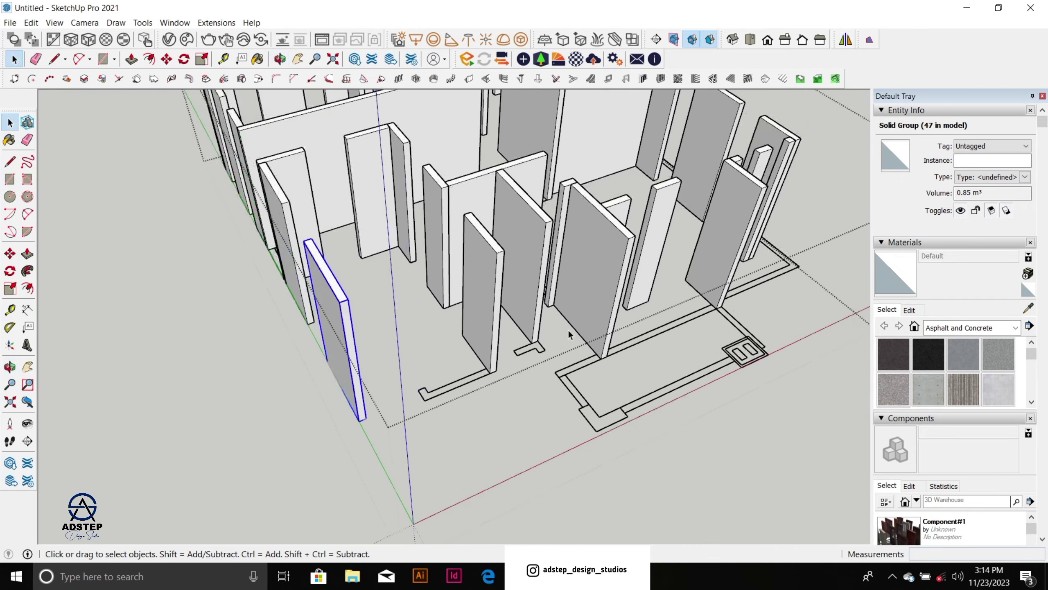
scroll(569, 330, up, 5)
click(509, 346)
scroll(514, 382, down, 3)
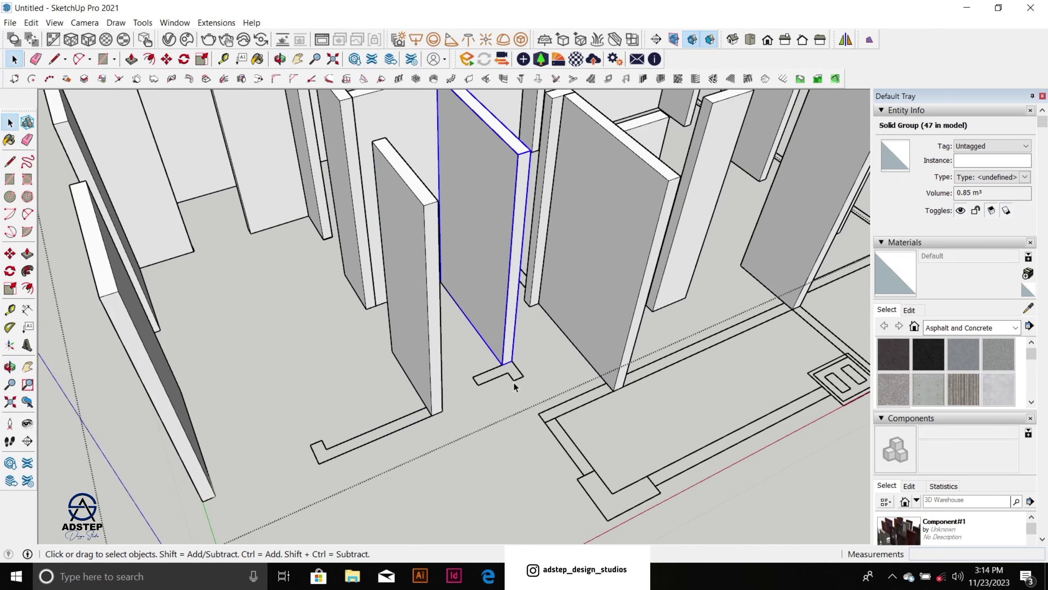
scroll(514, 382, down, 2)
key(s)
scroll(516, 307, up, 2)
drag(513, 299, 520, 406)
click(513, 404)
key(space)
scroll(495, 350, down, 2)
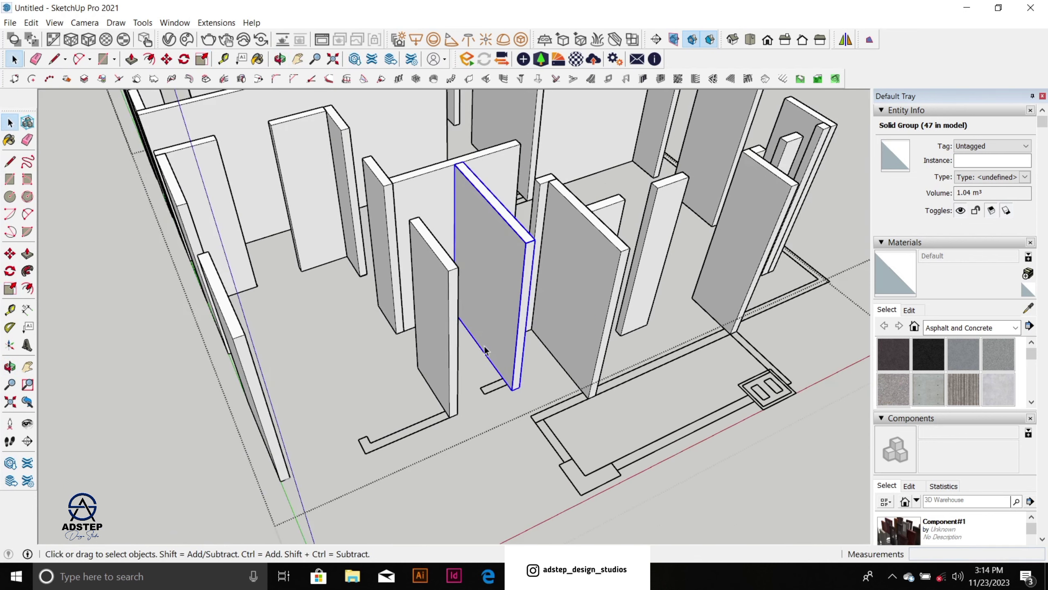
Step: Copy the free-standing narrow wall block onto the short leg outline beside the lengthened interior wall
middle_drag(487, 350, 357, 331)
scroll(359, 322, down, 2)
scroll(620, 357, up, 2)
click(569, 355)
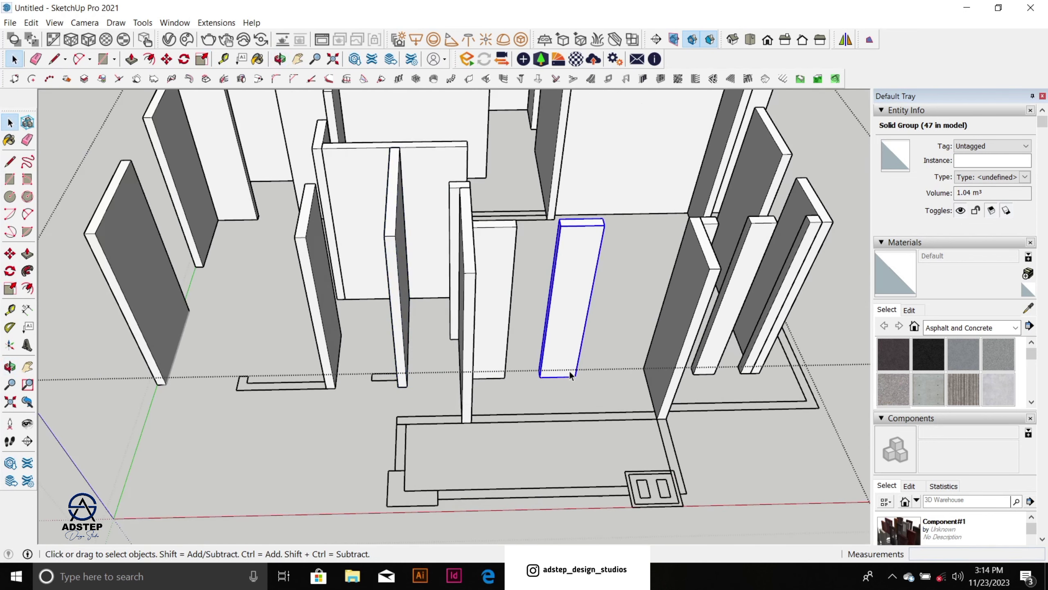
key(m)
key(ctrl)
click(577, 377)
middle_drag(351, 370, 448, 387)
scroll(447, 389, up, 3)
click(444, 396)
scroll(470, 389, down, 4)
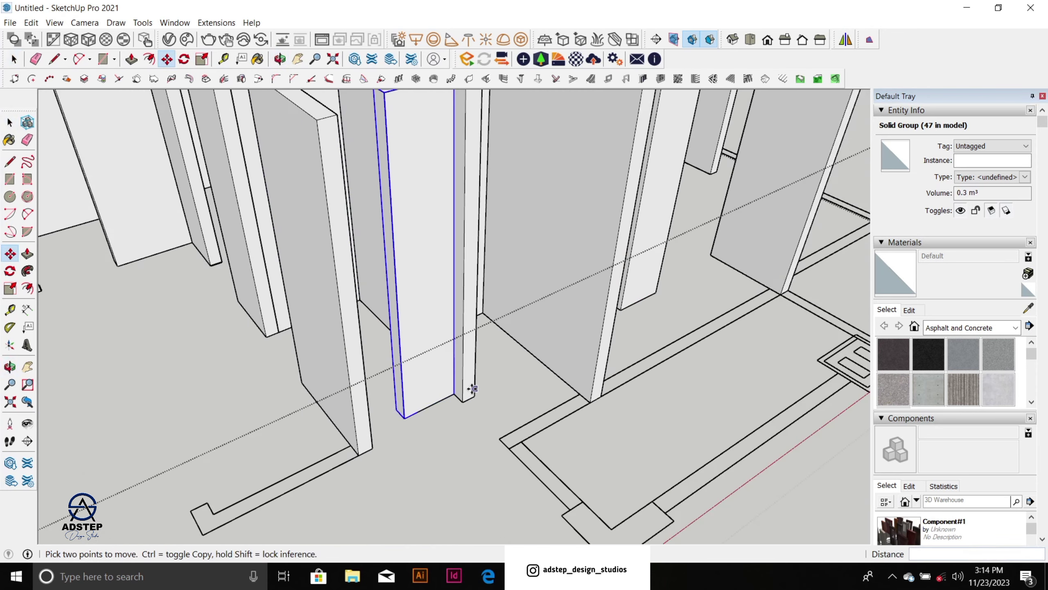
Step: Scale the copied narrow block down to the length of the short leg outline
key(s)
scroll(405, 358, up, 1)
scroll(404, 361, up, 3)
drag(434, 329, 463, 318)
Step: Copy the shortened block to the end of the neighbouring wall block, onto the long leg of its L-shaped outline
key(m)
key(ctrl)
click(504, 435)
click(416, 431)
scroll(527, 281, down, 4)
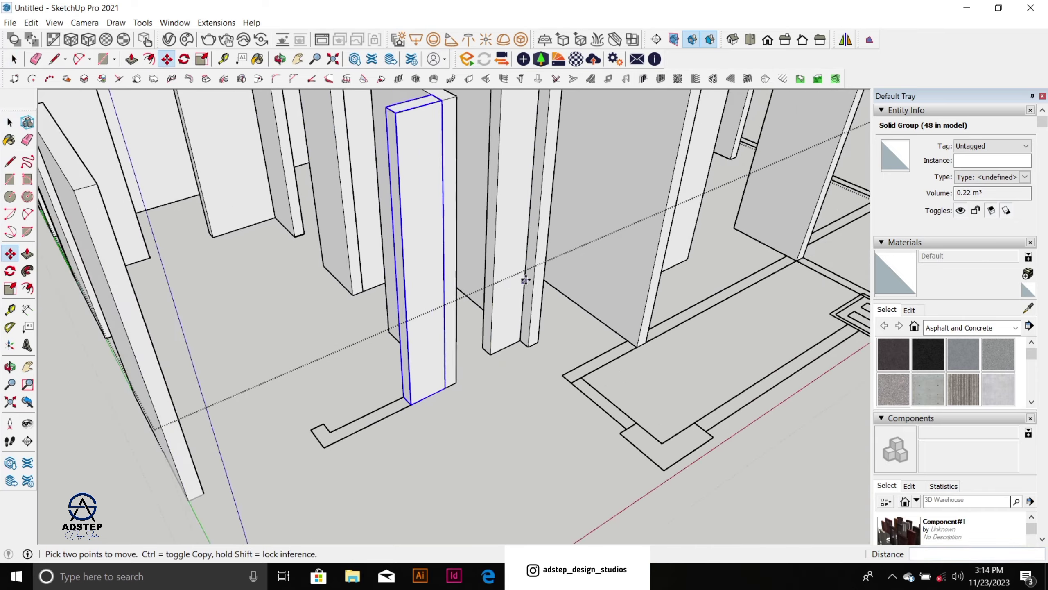
Step: Scale the copied block by about 3.33 so it reaches the corner of the L-shaped outline
scroll(402, 386, up, 1)
key(s)
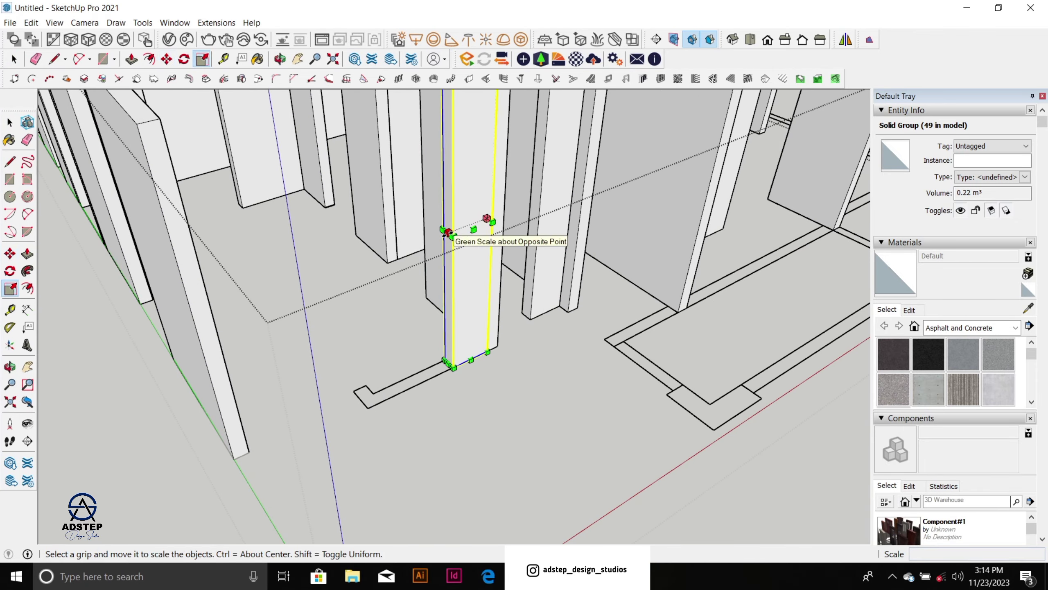
drag(449, 233, 376, 389)
middle_drag(372, 390, 489, 361)
drag(369, 438, 416, 390)
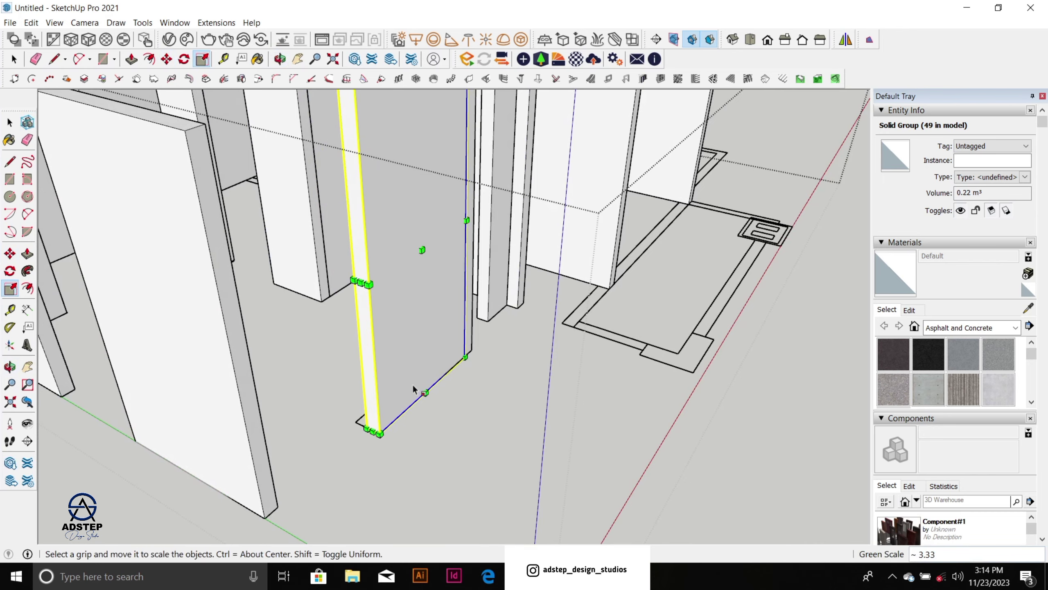
middle_drag(416, 390, 497, 452)
scroll(470, 400, up, 3)
click(544, 370)
scroll(543, 371, down, 2)
Step: Copy the 0.41 m³ wall block across the room onto the short end leg of the L-shaped outline
scroll(298, 268, up, 3)
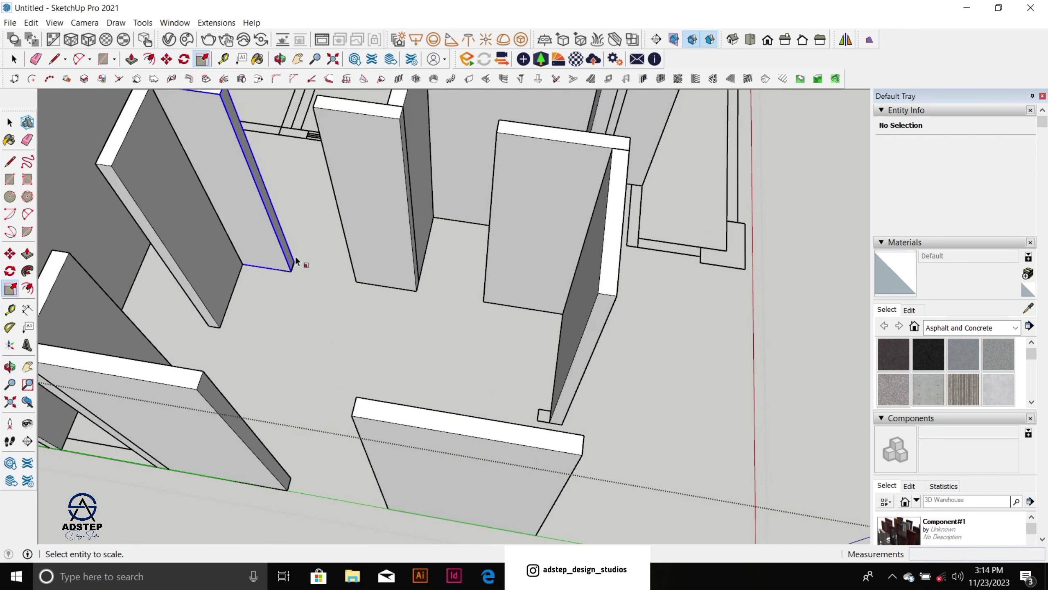
key(space)
click(270, 267)
click(271, 269)
key(m)
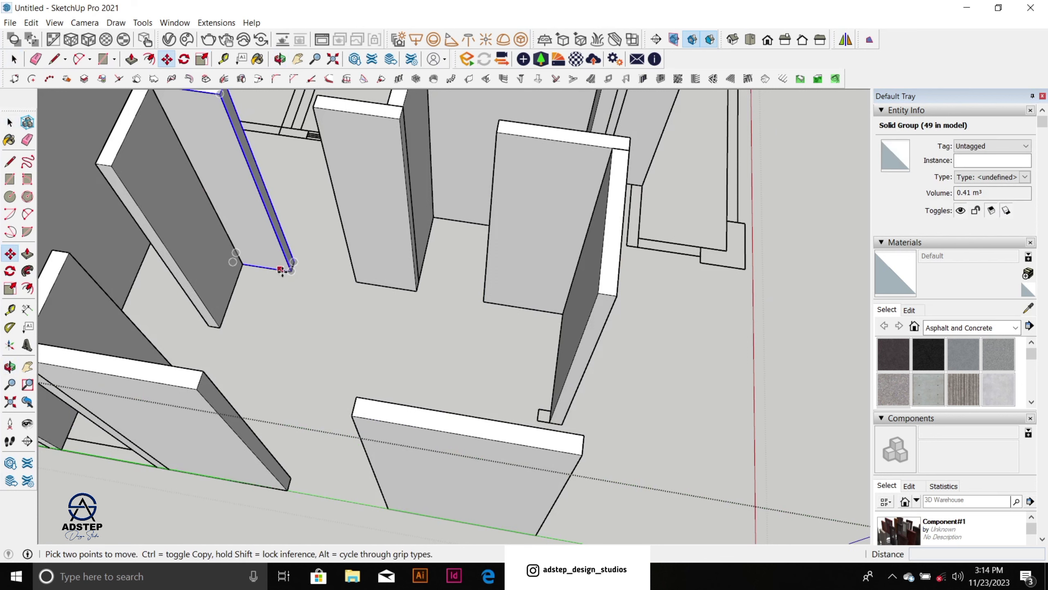
click(291, 270)
scroll(545, 396, up, 5)
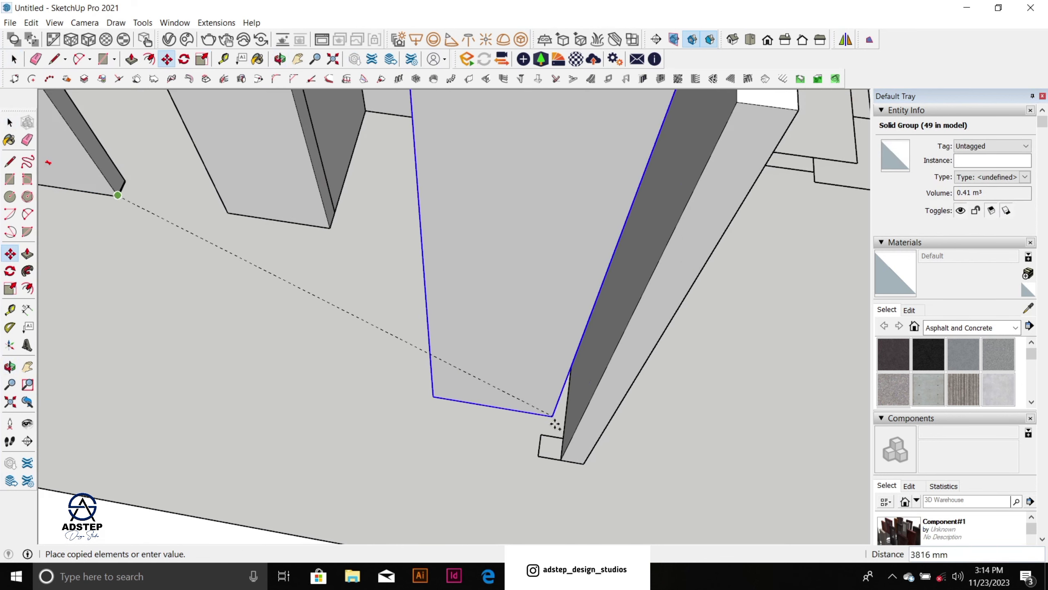
click(564, 460)
Step: Scale the copied block's length to fit the short end leg of the L-shaped outline
scroll(576, 444, down, 4)
middle_drag(535, 395, 710, 388)
scroll(556, 365, up, 1)
key(s)
drag(547, 335, 622, 326)
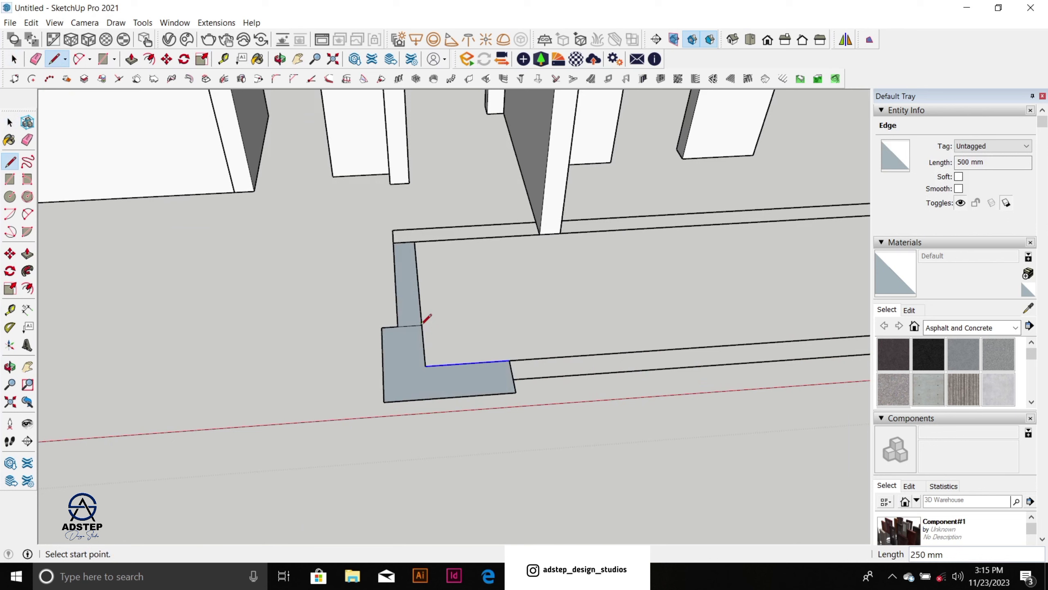
Step: Reverse the face of the L-shaped corner column outline
key(space)
click(416, 361)
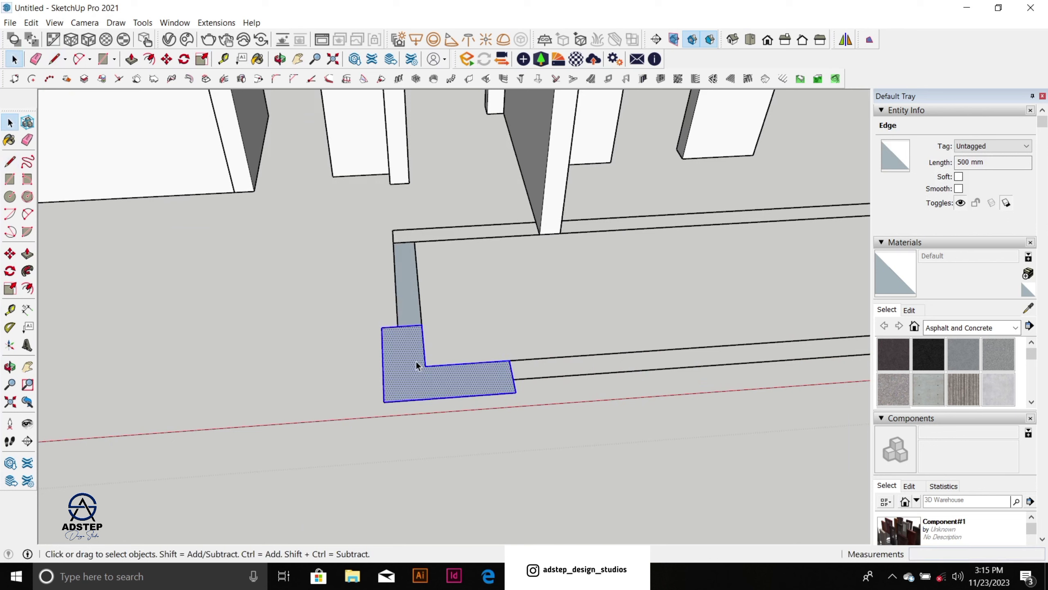
right_click(414, 362)
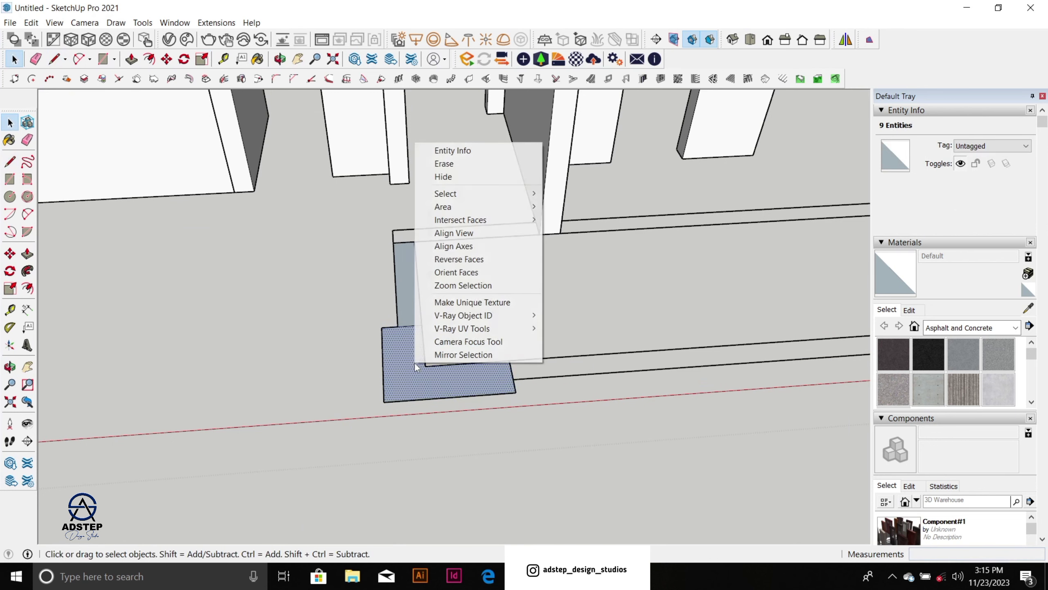
click(492, 261)
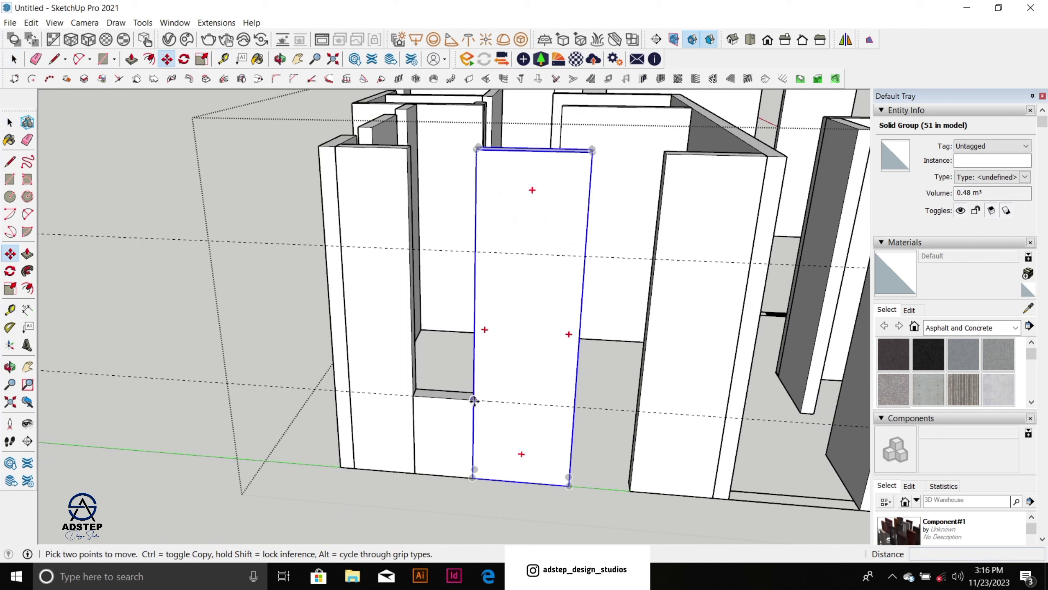
key(ctrl)
click(473, 399)
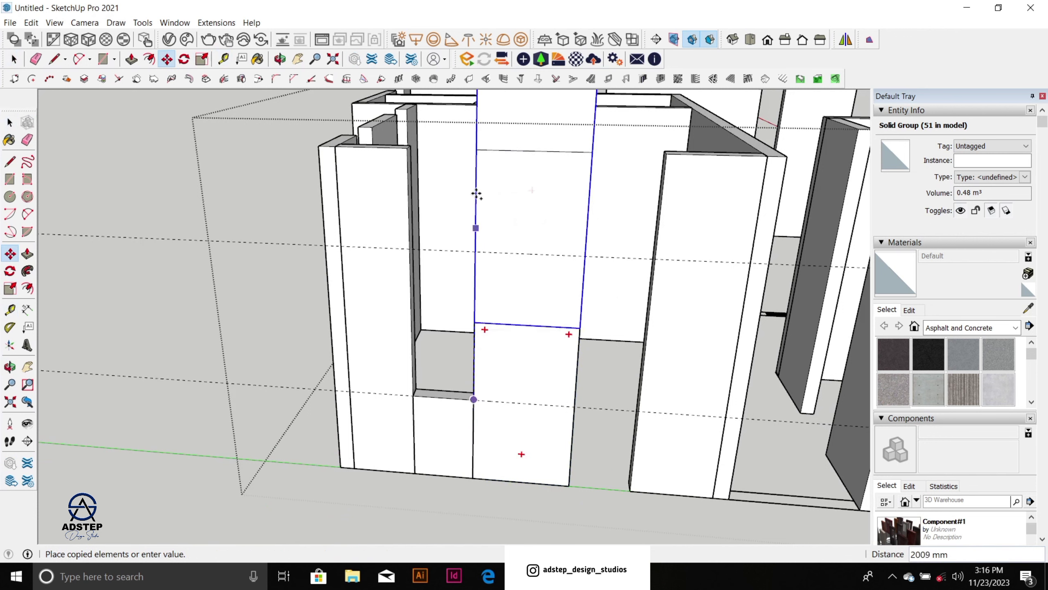
key(Escape)
Step: Copy the window sill block straight up to the wall top to form the lintel above the opening
key(space)
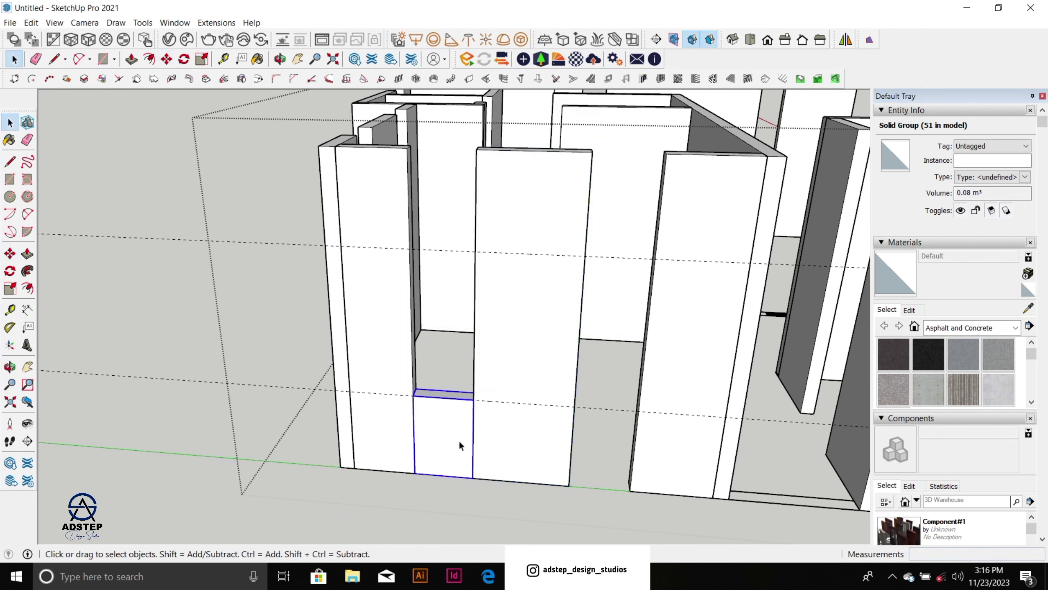
key(m)
key(ctrl)
click(474, 399)
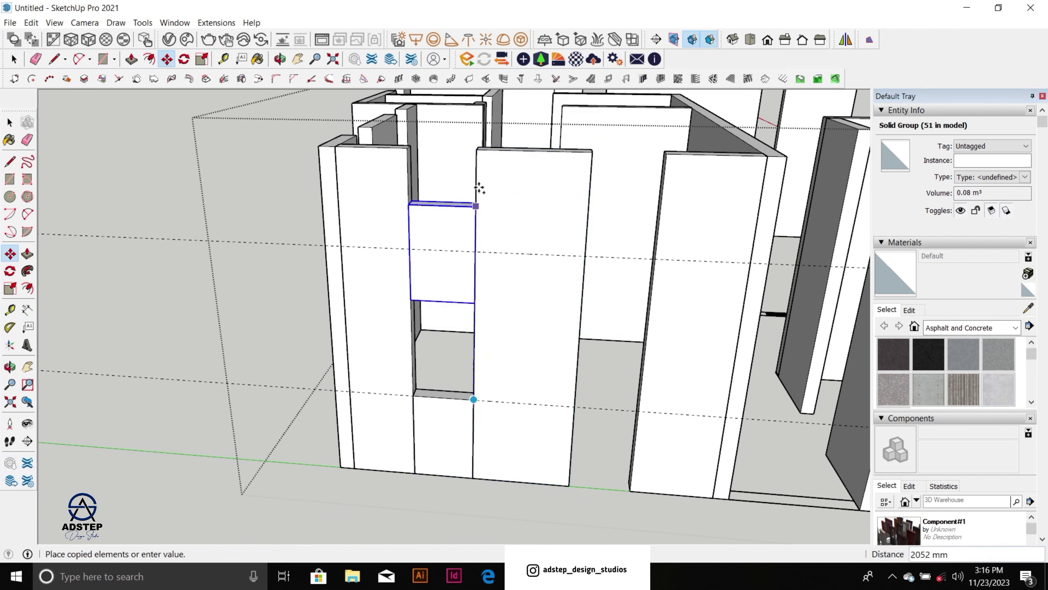
click(475, 148)
middle_drag(437, 217, 351, 269)
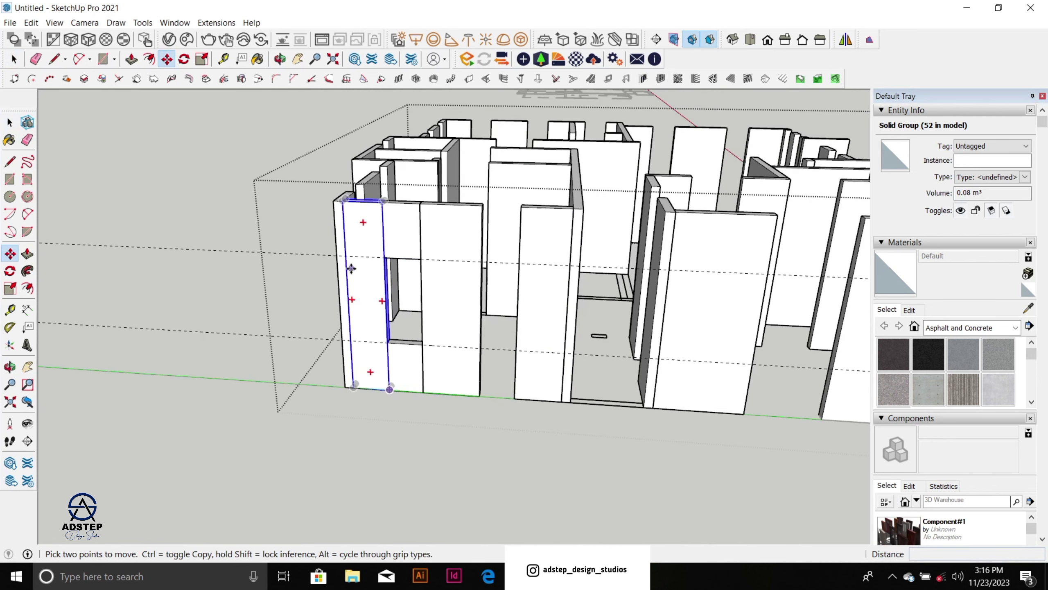
scroll(351, 269, down, 2)
Step: Clear the selection and activate the Eraser
key(space)
click(399, 396)
scroll(425, 264, up, 2)
key(e)
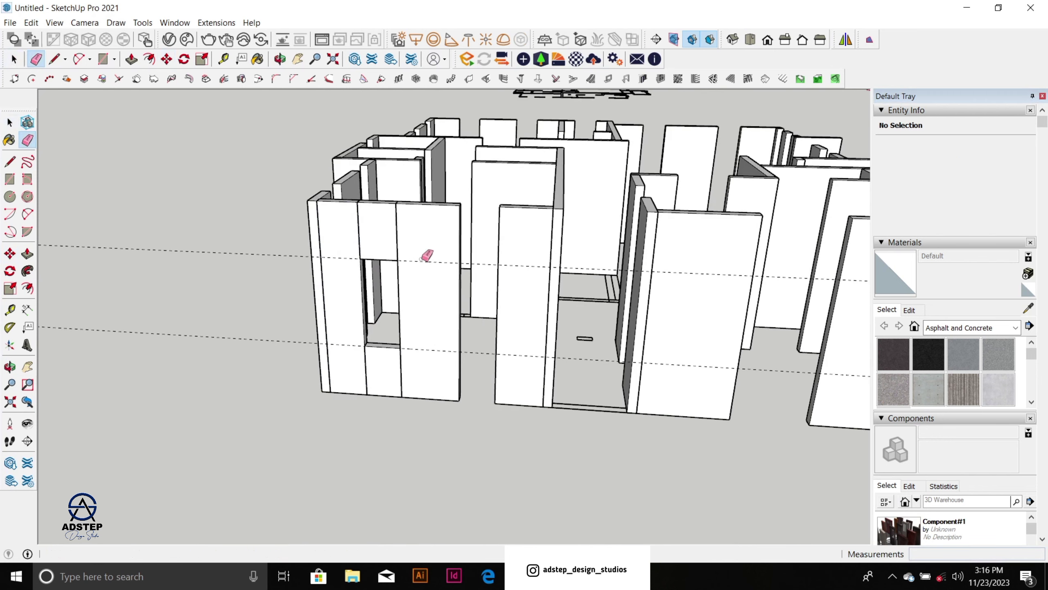
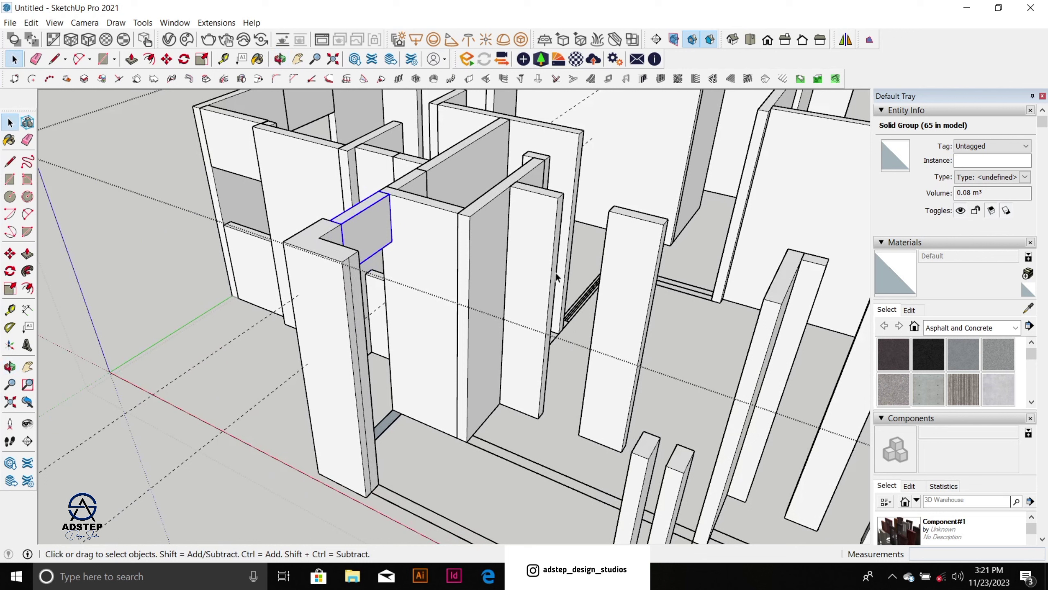
Step: Copy the narrow wall block about 2316 mm to the end of the L-shaped corner column
click(530, 275)
key(m)
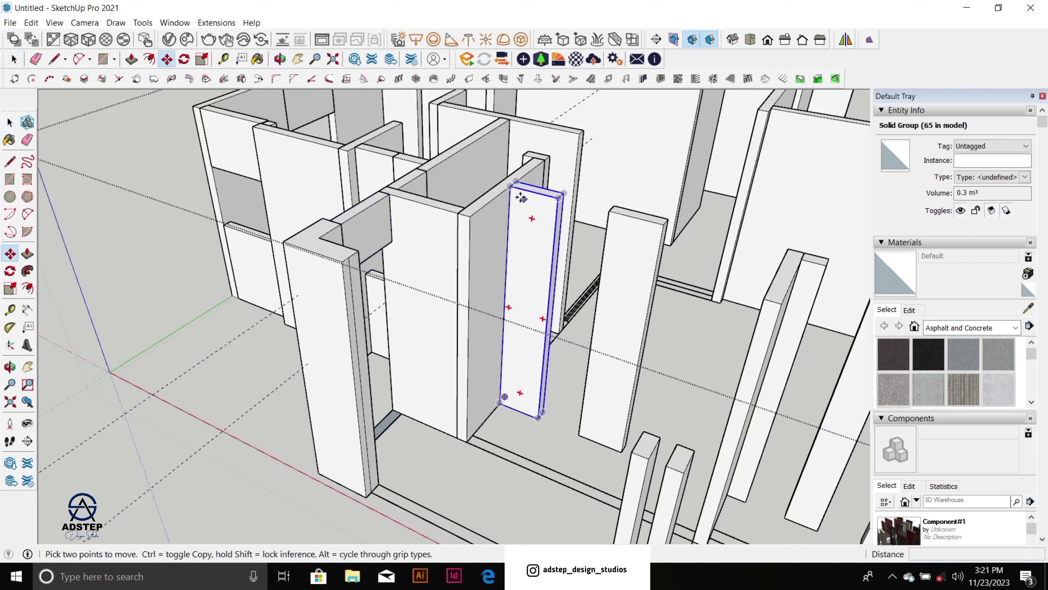
click(511, 187)
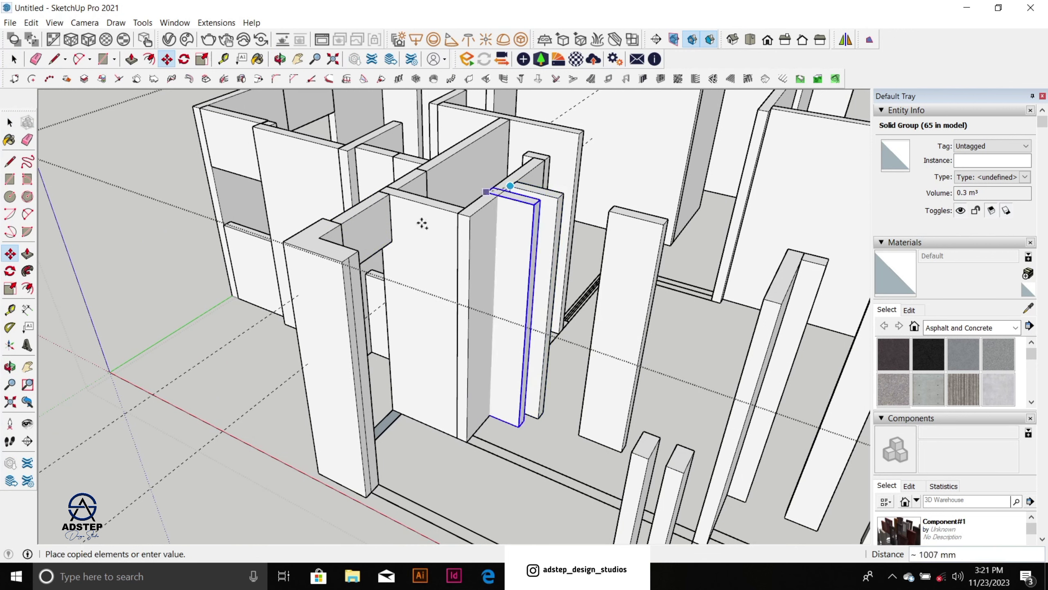
click(350, 258)
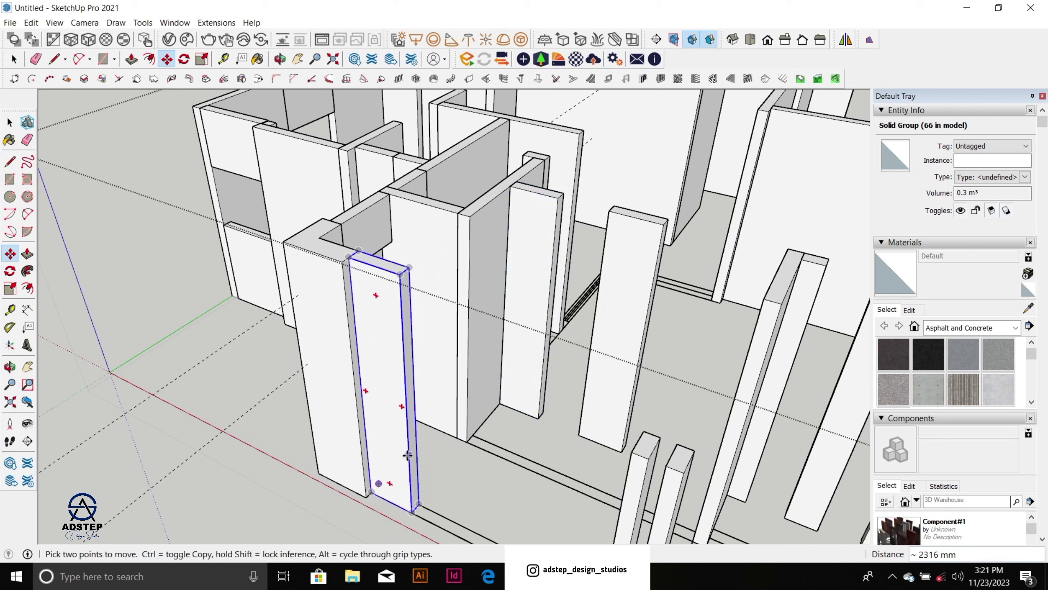
key(s)
key(space)
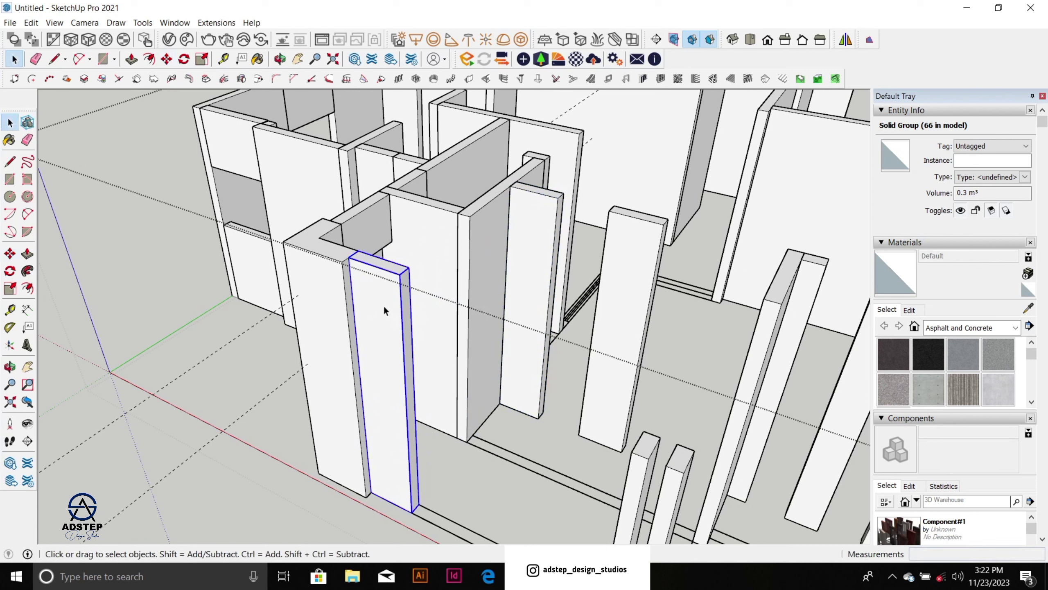
Step: Place a horizontal guide at the 2700 mm level on the copied narrow wall block and scale the block's underside up to it
key(t)
click(388, 271)
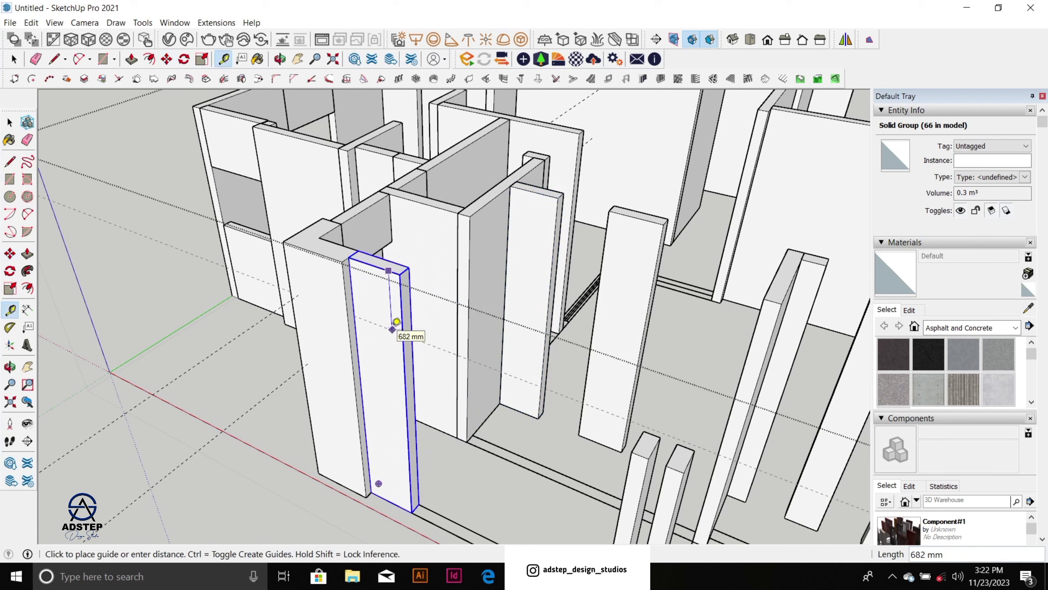
click(396, 322)
scroll(397, 322, down, 2)
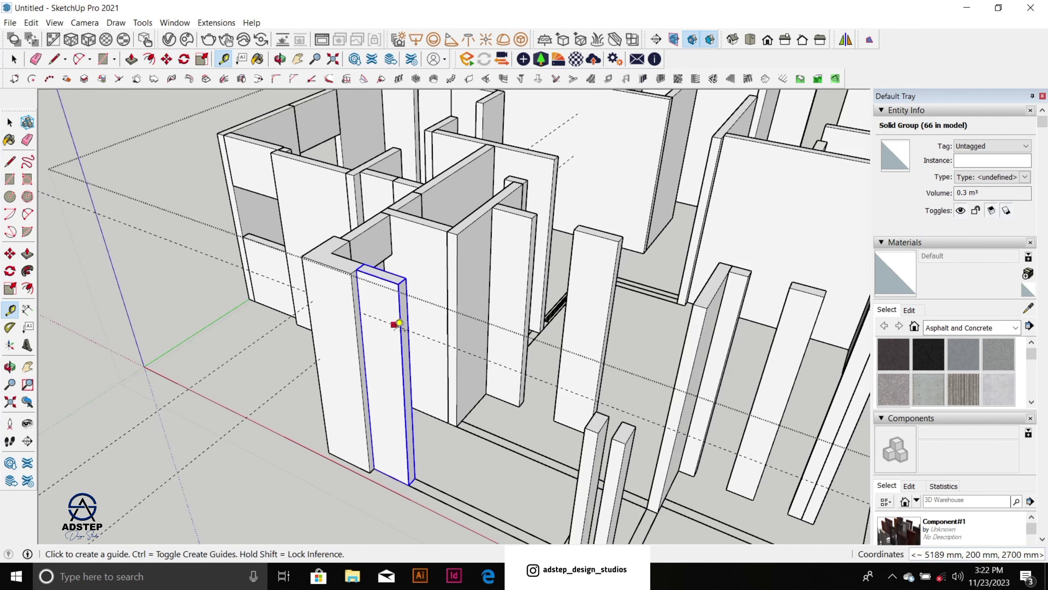
key(s)
scroll(391, 471, up, 1)
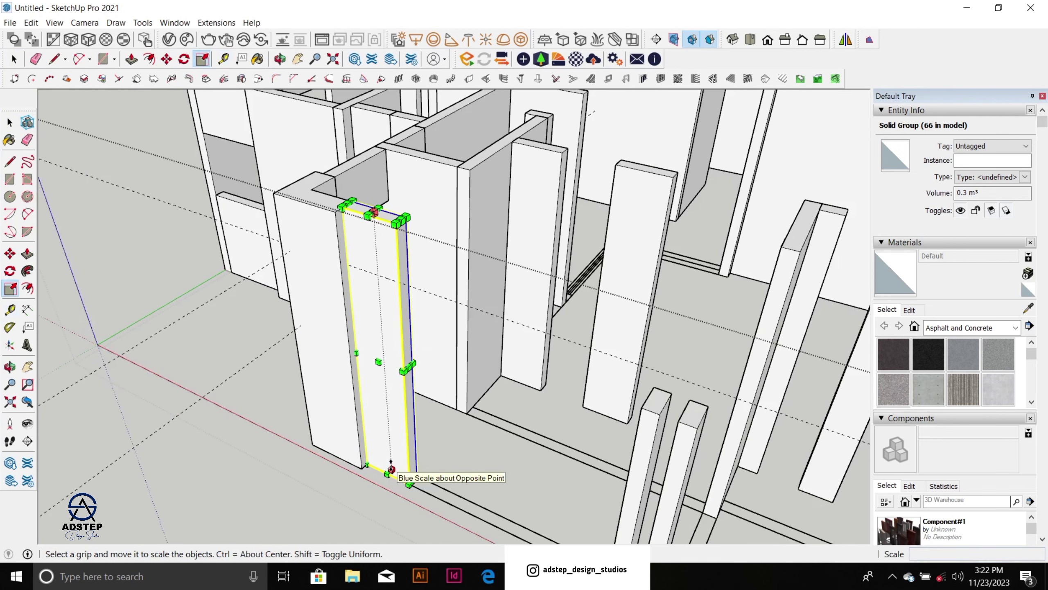
drag(391, 469, 387, 289)
key(space)
Step: Stretch the shortened block lengthwise from the L-shaped corner column until it spans over the two slim posts as a beam
key(s)
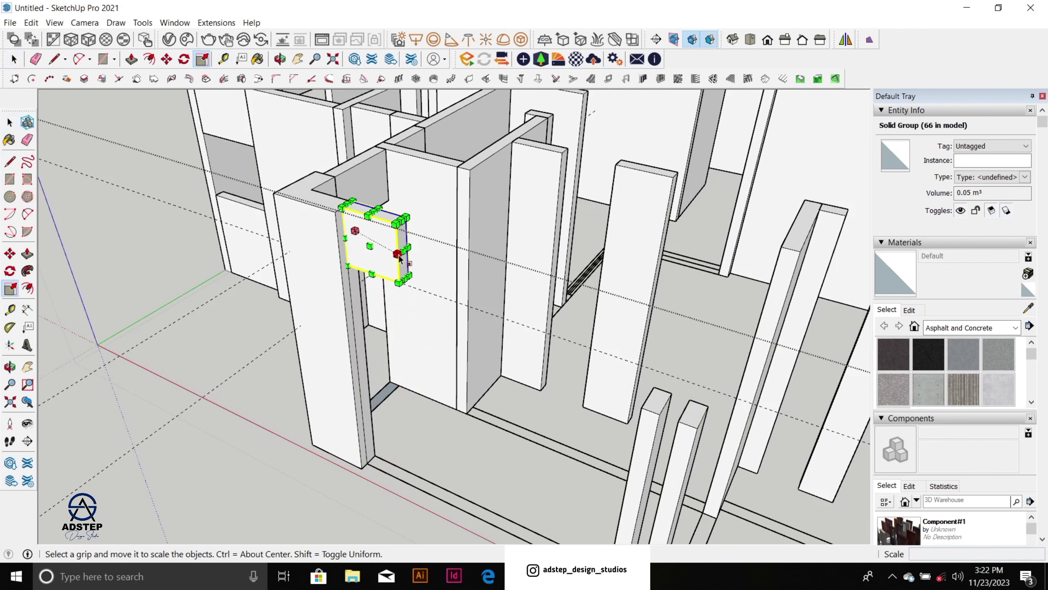
scroll(402, 249, down, 1)
scroll(401, 249, down, 1)
drag(401, 249, 694, 249)
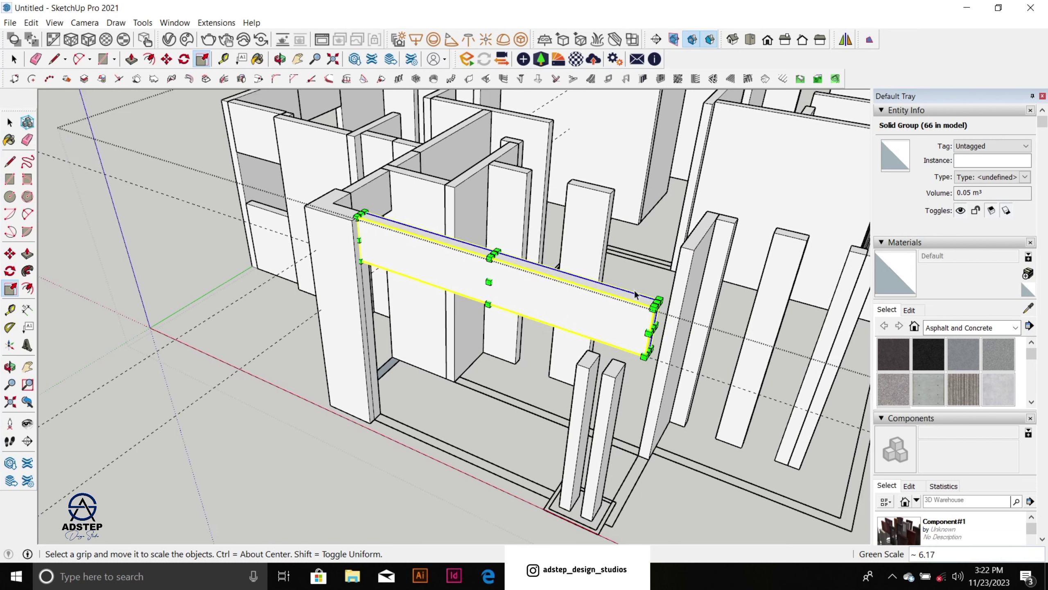
key(space)
Step: Scale the two slim posts vertically so they reach the underside of the long beam
scroll(592, 329, up, 1)
click(587, 372)
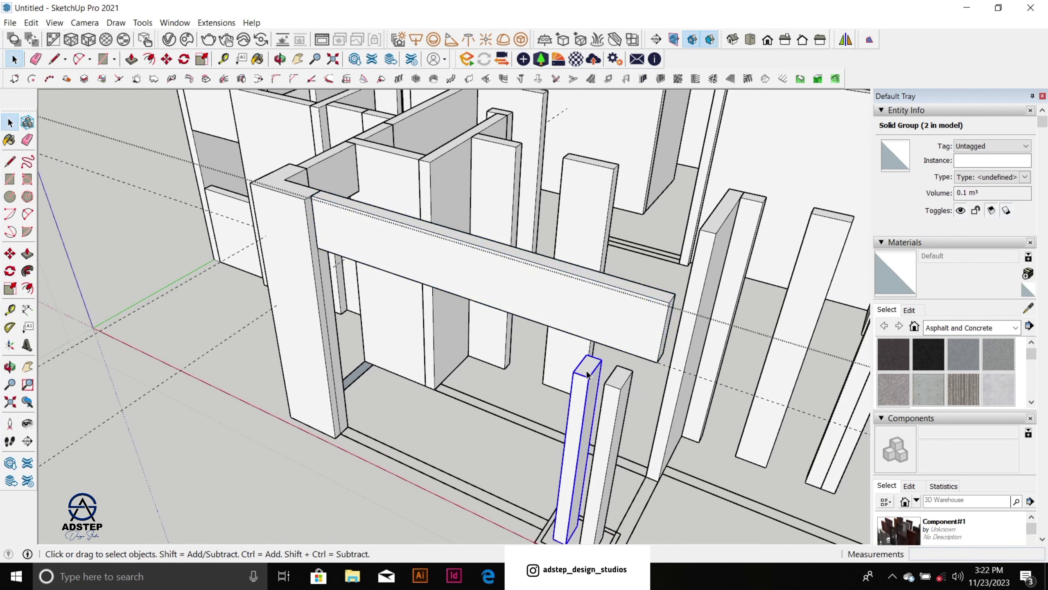
key(s)
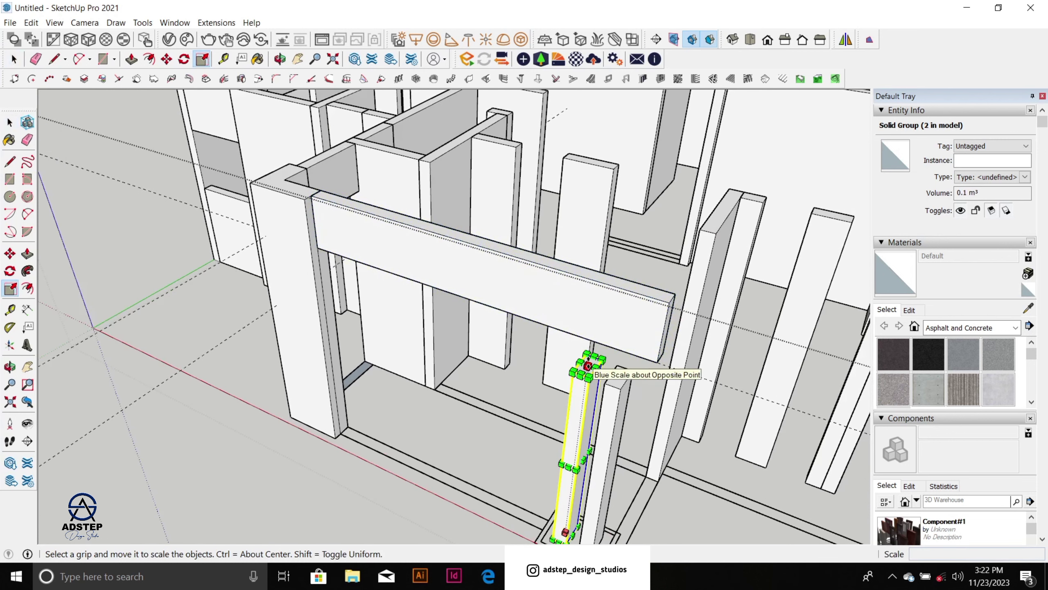
drag(588, 362, 621, 348)
key(space)
click(617, 397)
key(s)
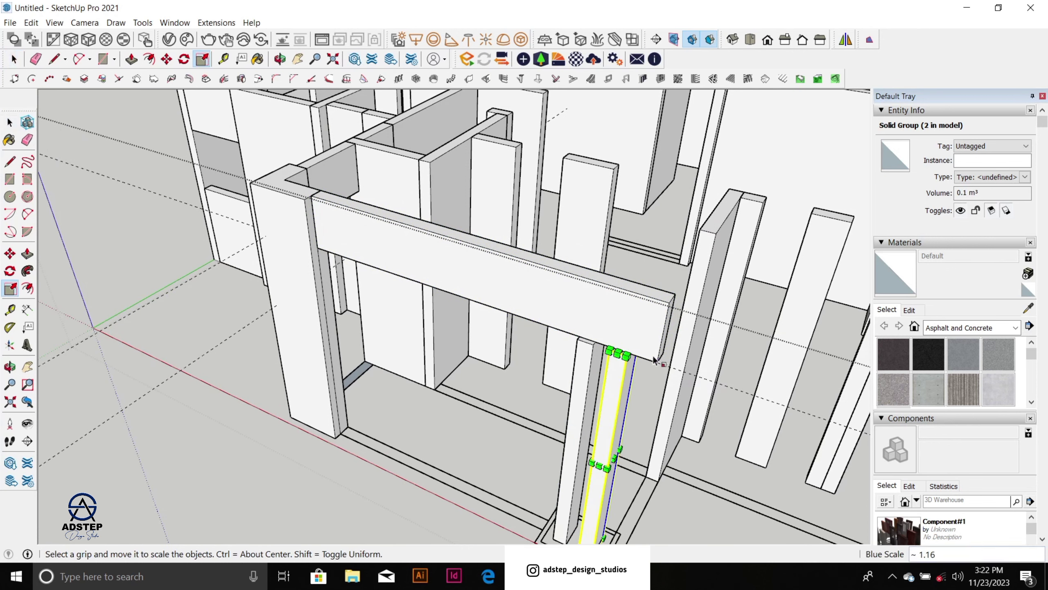
key(space)
scroll(601, 404, down, 4)
drag(460, 363, 349, 407)
middle_drag(349, 407, 258, 421)
scroll(241, 330, up, 4)
scroll(390, 326, down, 2)
middle_drag(389, 326, 614, 274)
scroll(614, 274, down, 4)
scroll(413, 380, up, 5)
click(560, 299)
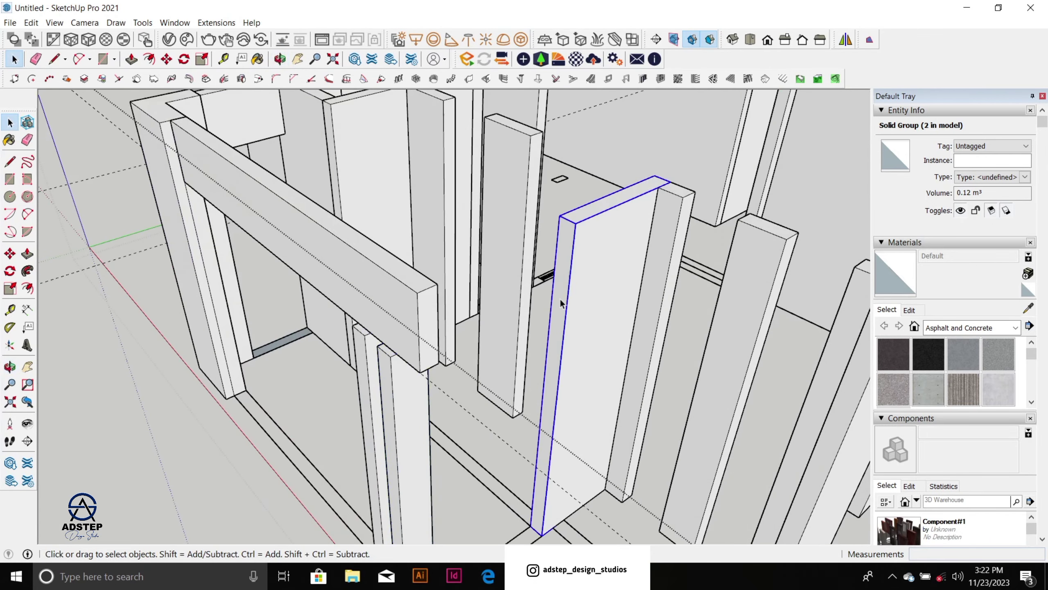
double_click(558, 287)
click(560, 273)
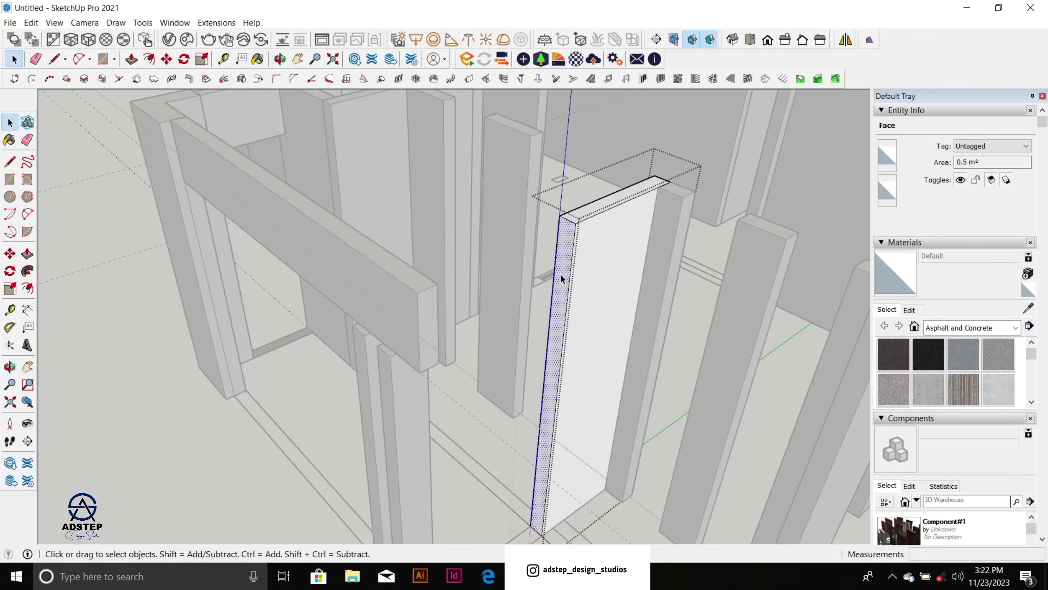
scroll(560, 275, down, 2)
click(310, 406)
scroll(586, 279, down, 2)
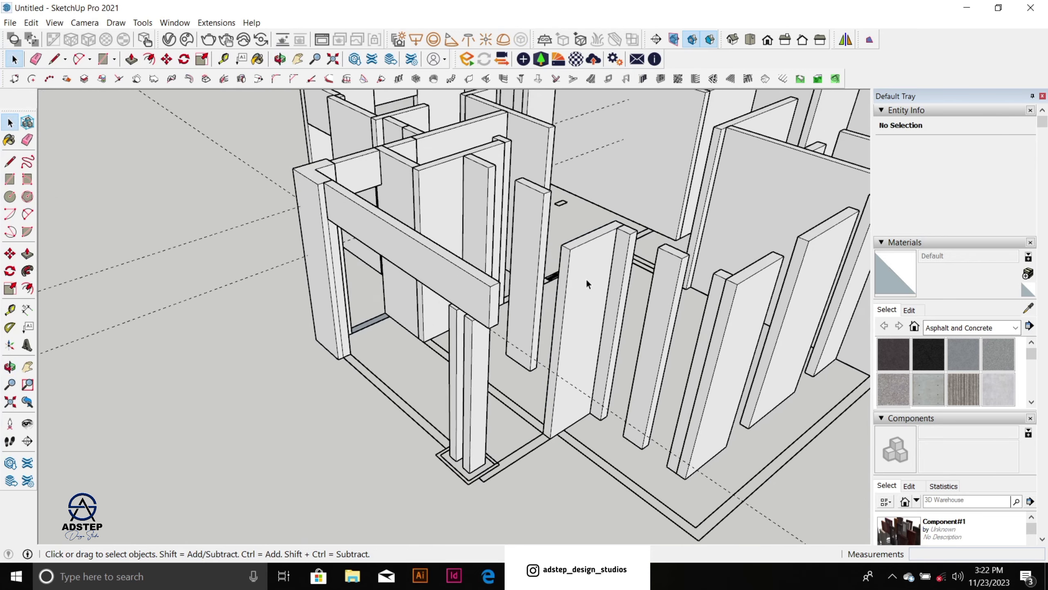
middle_drag(573, 279, 580, 304)
scroll(549, 314, down, 1)
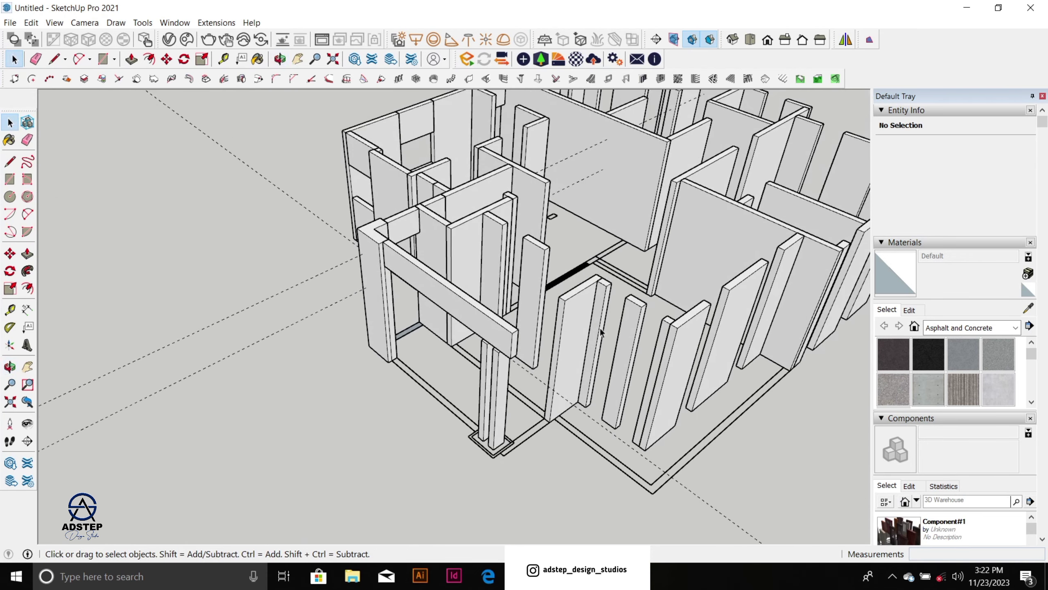
Step: Copy the wide outer wall block about 2632 mm to the end of the wall block facing the two slim posts
scroll(672, 330, up, 1)
click(674, 334)
double_click(675, 336)
click(675, 336)
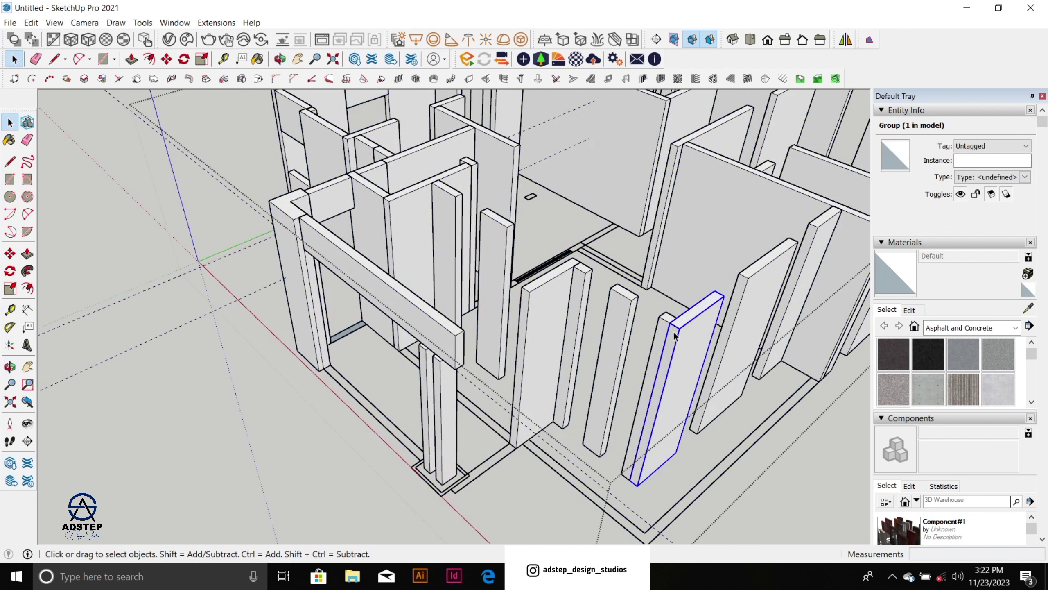
key(m)
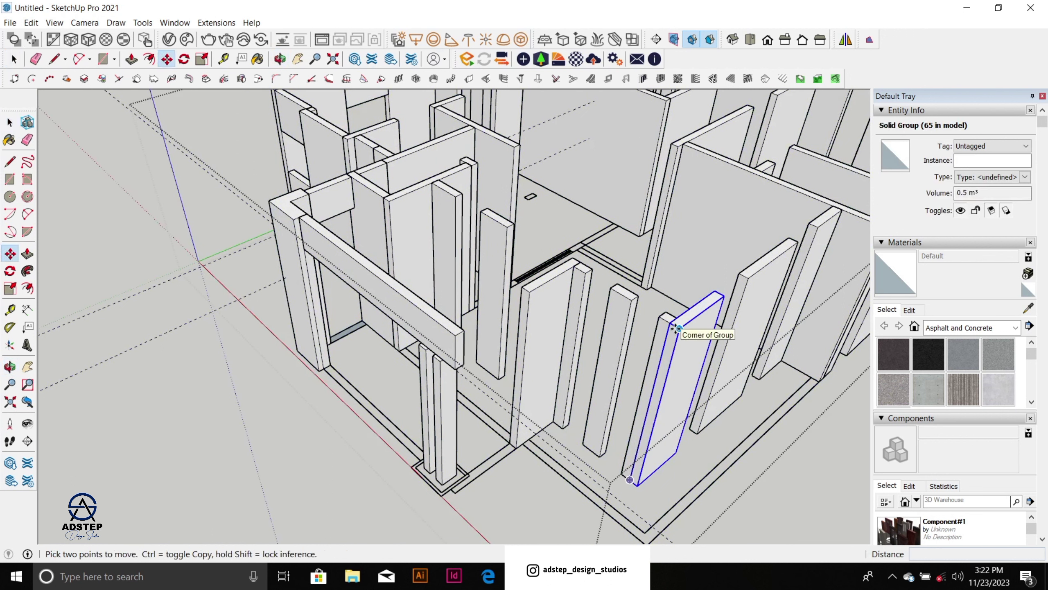
key(ctrl)
click(725, 295)
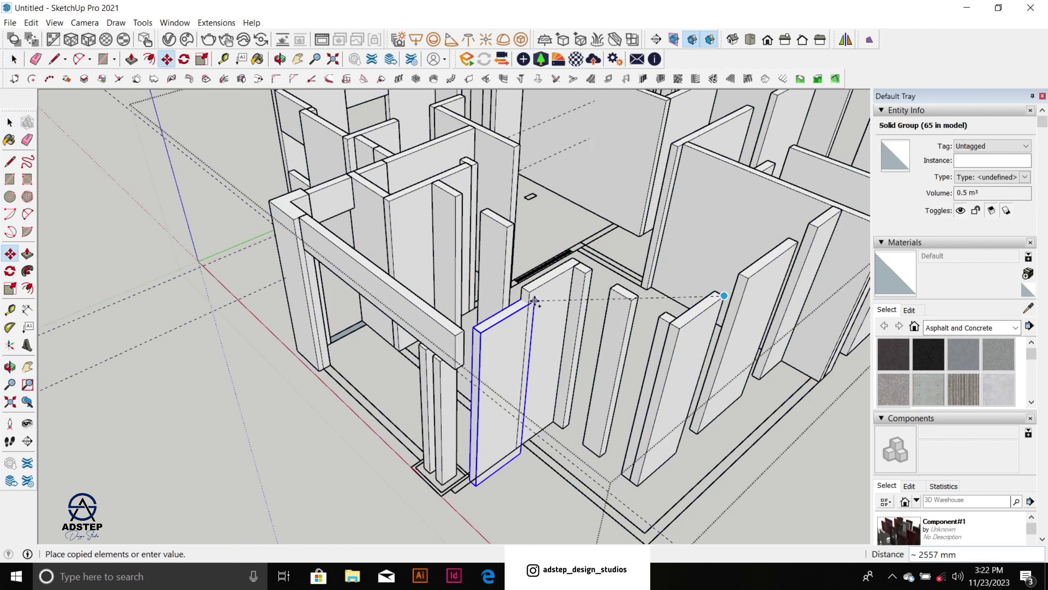
click(530, 291)
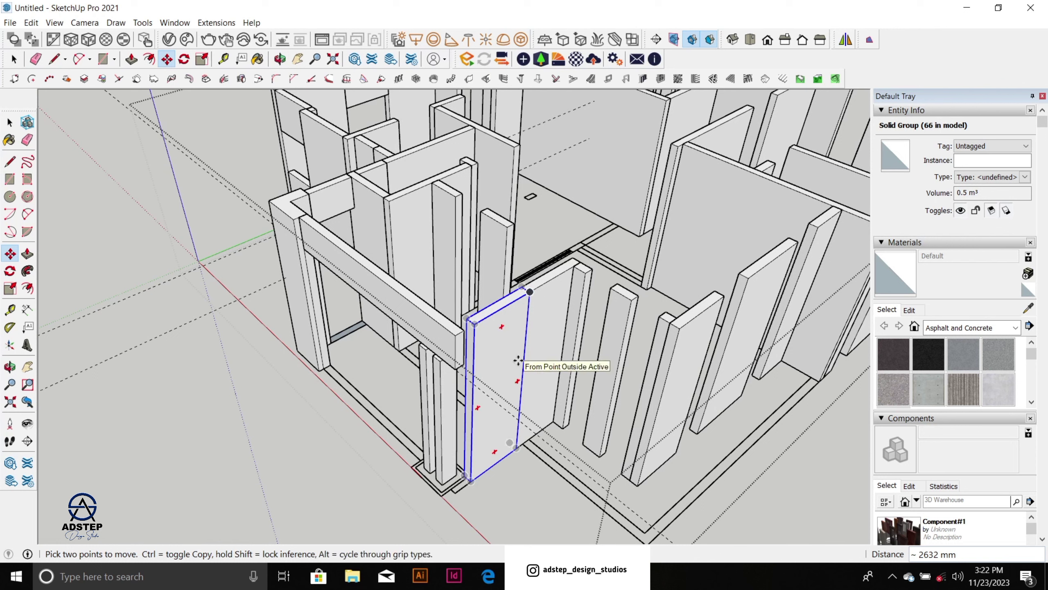
Step: Scale the copied wall block's underside upward so it matches the depth of the long beam
key(s)
click(495, 460)
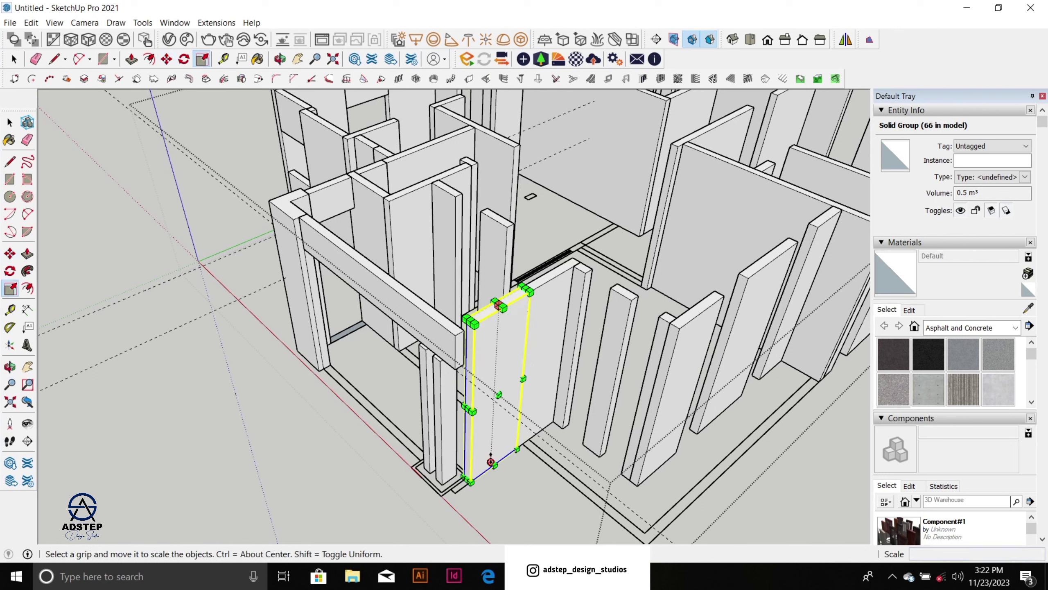
click(516, 346)
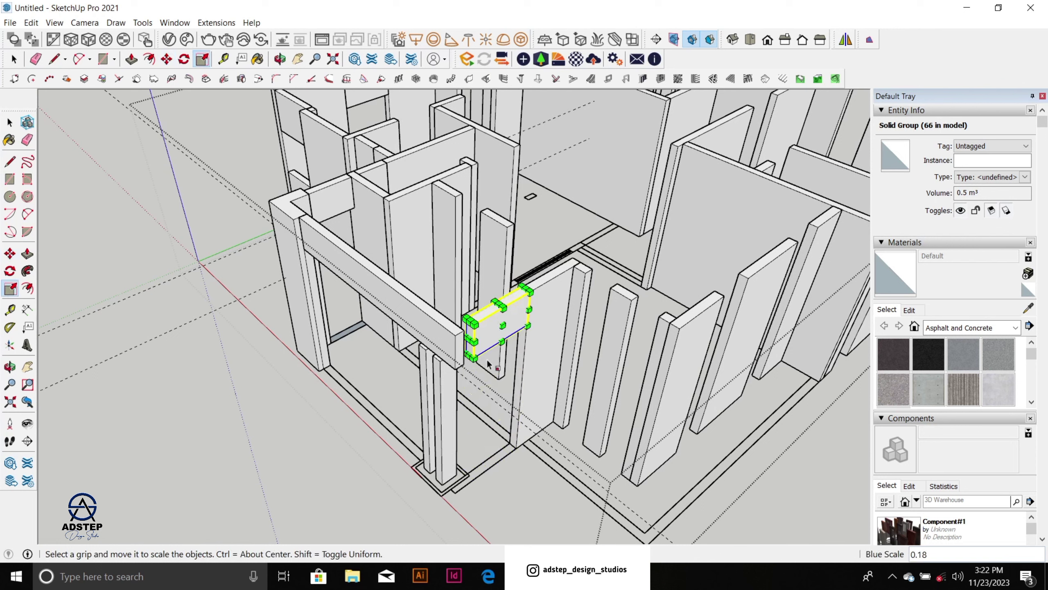
key(space)
scroll(470, 342, up, 2)
scroll(470, 342, up, 1)
Step: Stretch the new short beam lengthwise until it meets the end of the long beam above the posts
key(s)
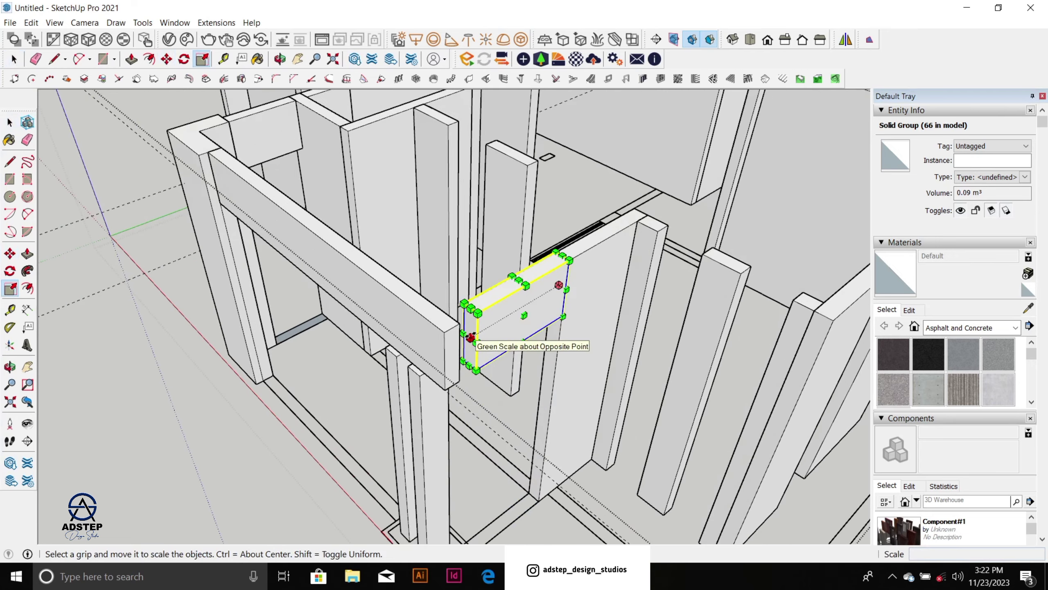
click(470, 337)
key(space)
scroll(526, 267, down, 1)
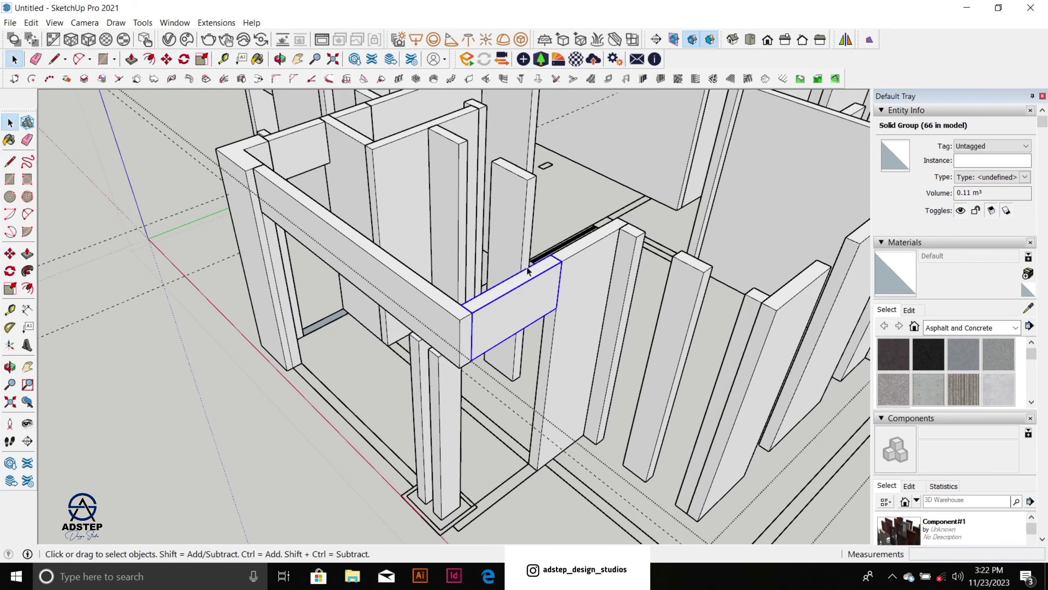
Step: Copy the sill and lintel of the existing window about 3560 mm into the first empty opening of the neighbouring wall section
middle_drag(495, 330, 467, 260)
scroll(480, 354, down, 3)
scroll(484, 354, down, 3)
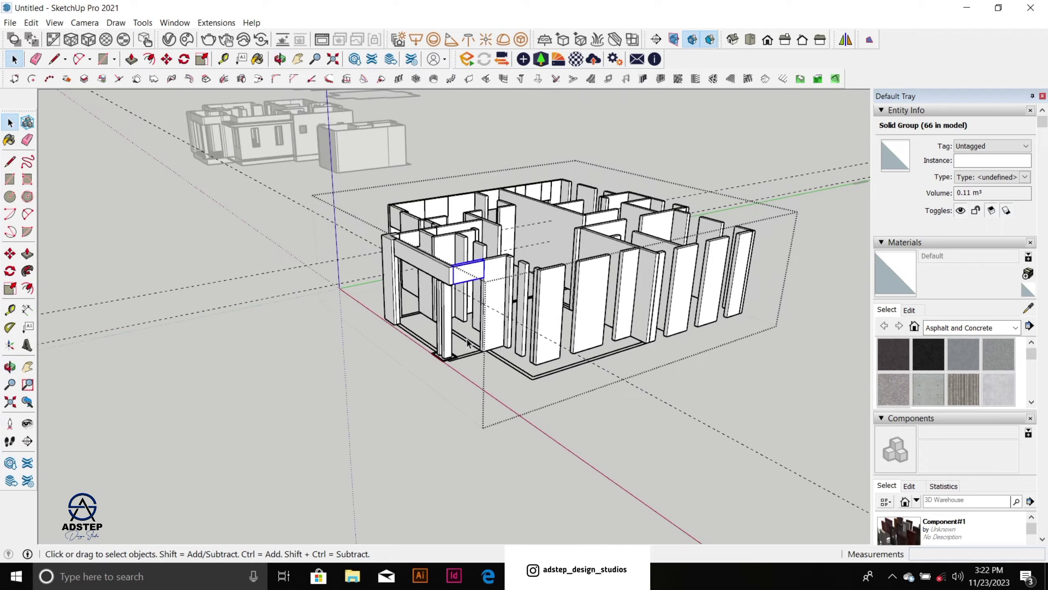
middle_drag(484, 353, 547, 307)
scroll(652, 228, up, 3)
scroll(464, 332, down, 2)
scroll(465, 334, down, 2)
scroll(392, 454, up, 3)
middle_drag(392, 454, 575, 393)
scroll(570, 310, up, 3)
scroll(573, 304, down, 3)
click(471, 302)
shift+click(471, 387)
scroll(575, 393, up, 1)
key(m)
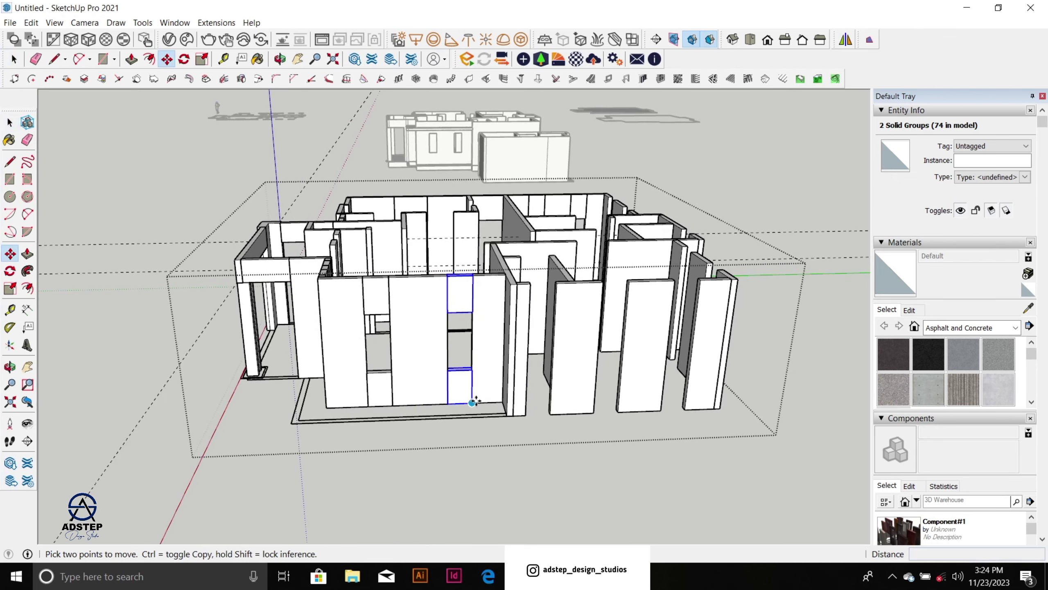
key(ctrl)
click(474, 402)
click(618, 411)
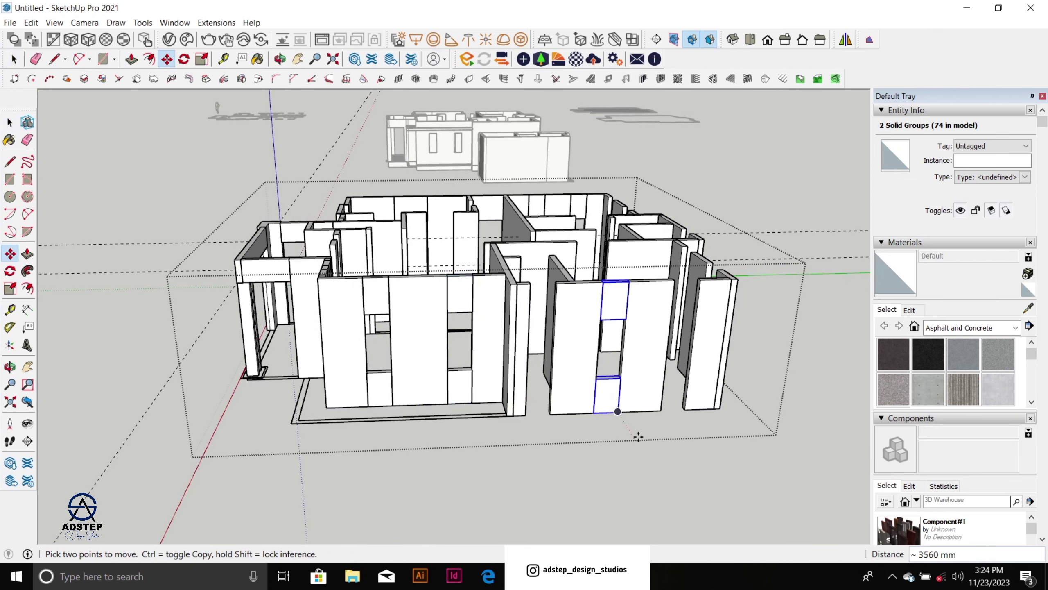
Step: Copy the same sill and lintel pair onward into the last opening before the wall's outer corner
key(ctrl)
click(618, 411)
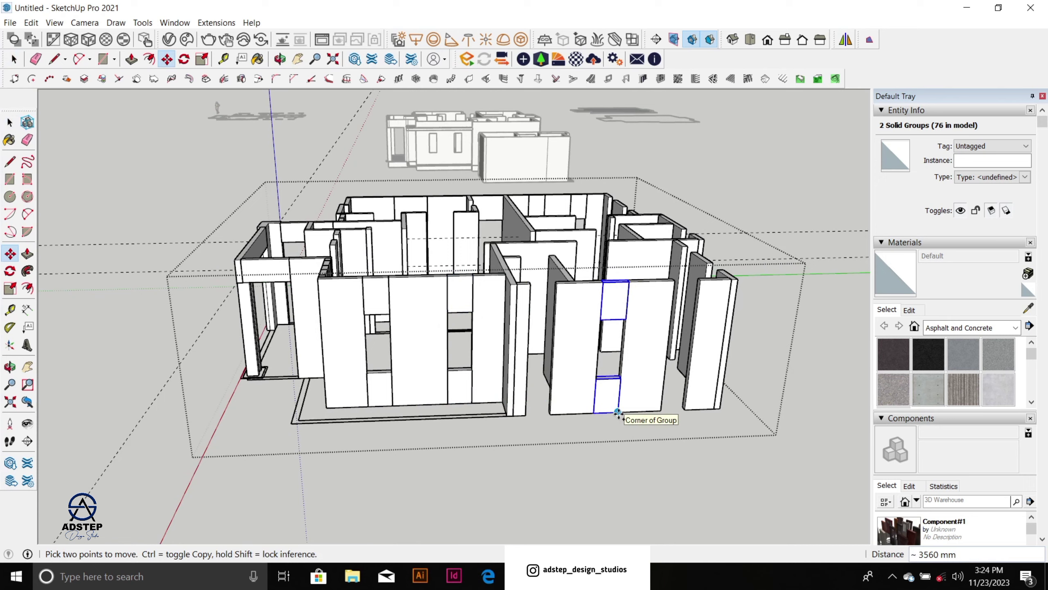
click(676, 415)
key(space)
Step: Copy the neighbouring window's lintel 1660 mm to the top of the open gap beside the projecting cross wall
middle_drag(624, 401, 583, 400)
scroll(583, 400, up, 2)
scroll(614, 311, up, 1)
scroll(475, 288, down, 1)
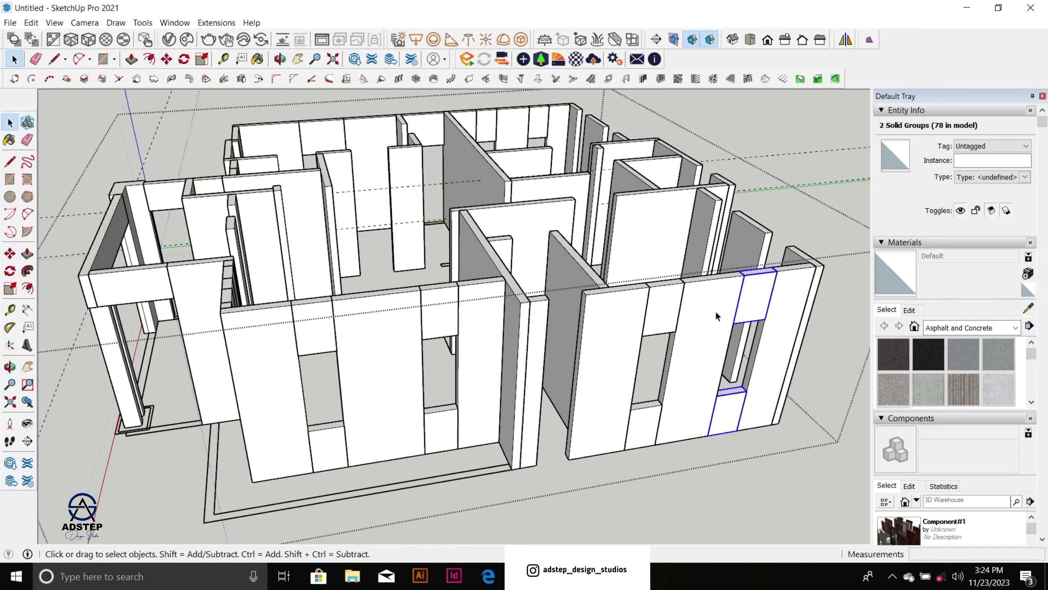
click(670, 303)
key(m)
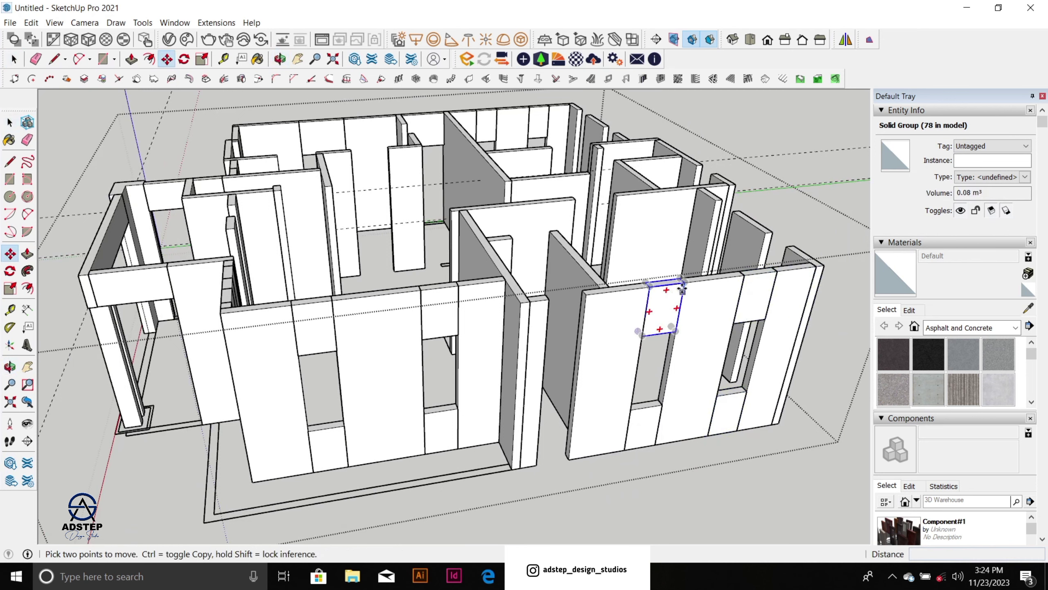
key(ctrl)
click(684, 282)
click(585, 292)
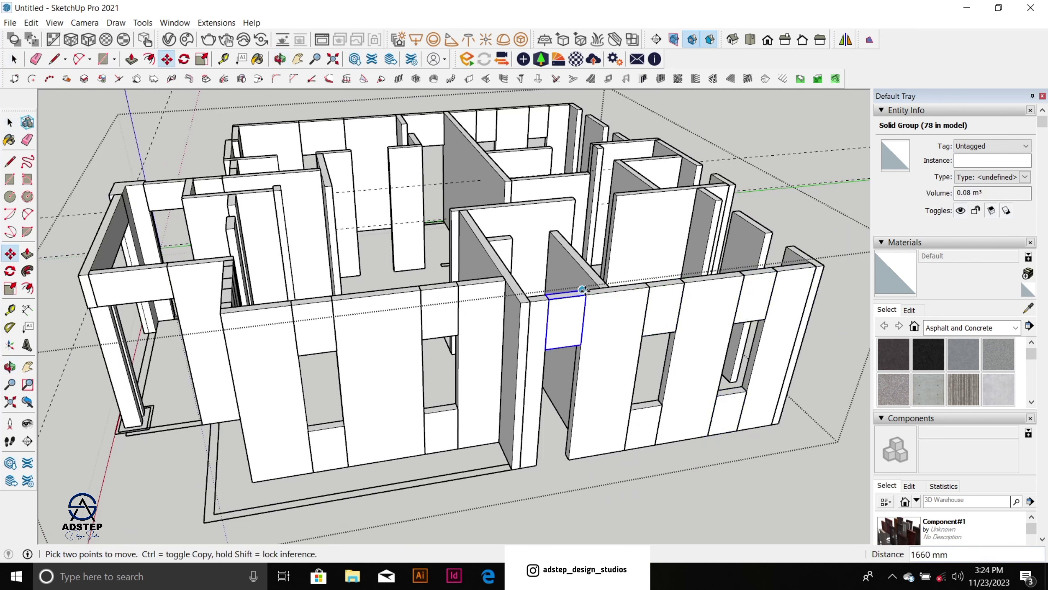
key(space)
Step: Copy the neighbouring window's sill block 1660 mm to the base of the gap beside the projecting cross wall
scroll(597, 398, up, 5)
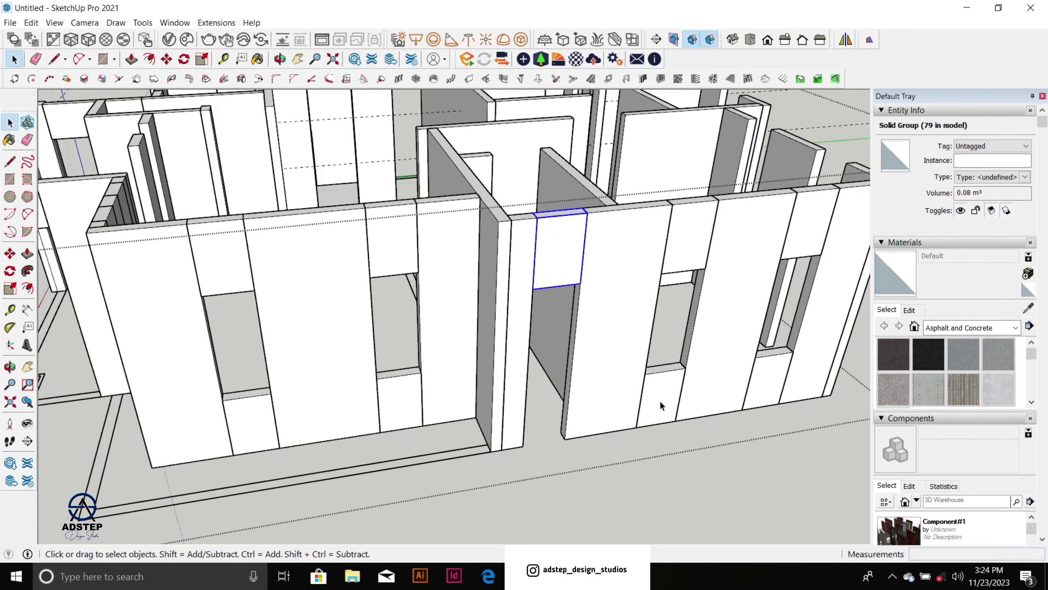
key(m)
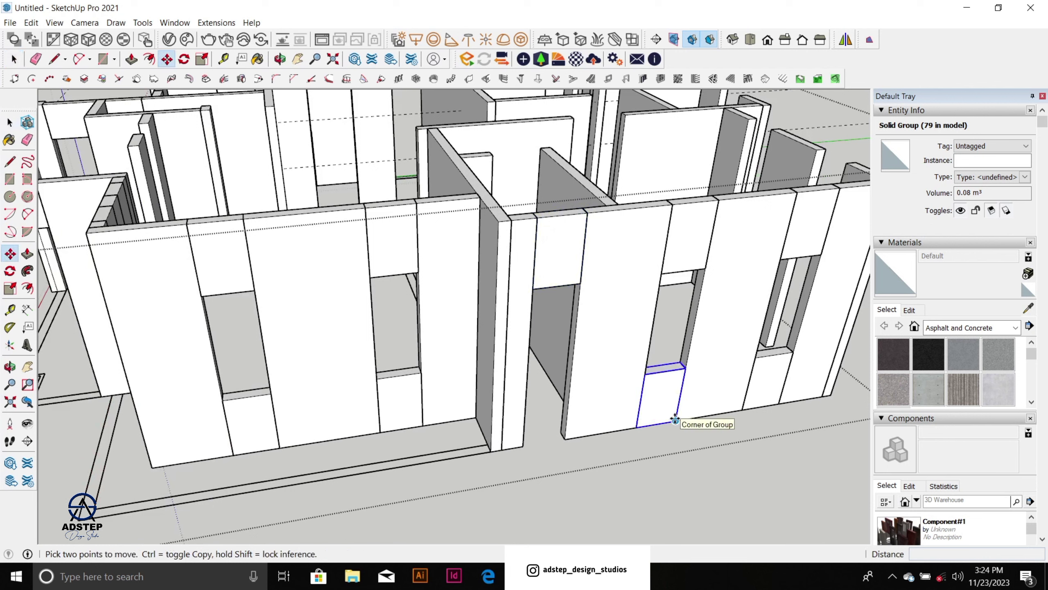
key(ctrl)
click(676, 420)
click(567, 420)
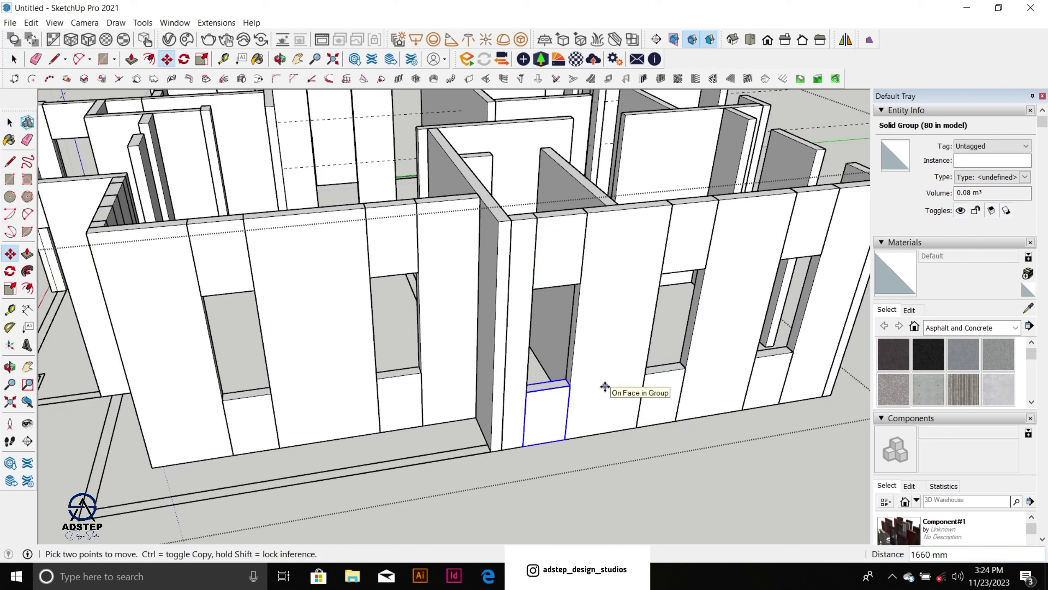
Step: Place a horizontal guide 600 mm below the underside of the lintel in the gap beside the cross wall
key(t)
click(564, 285)
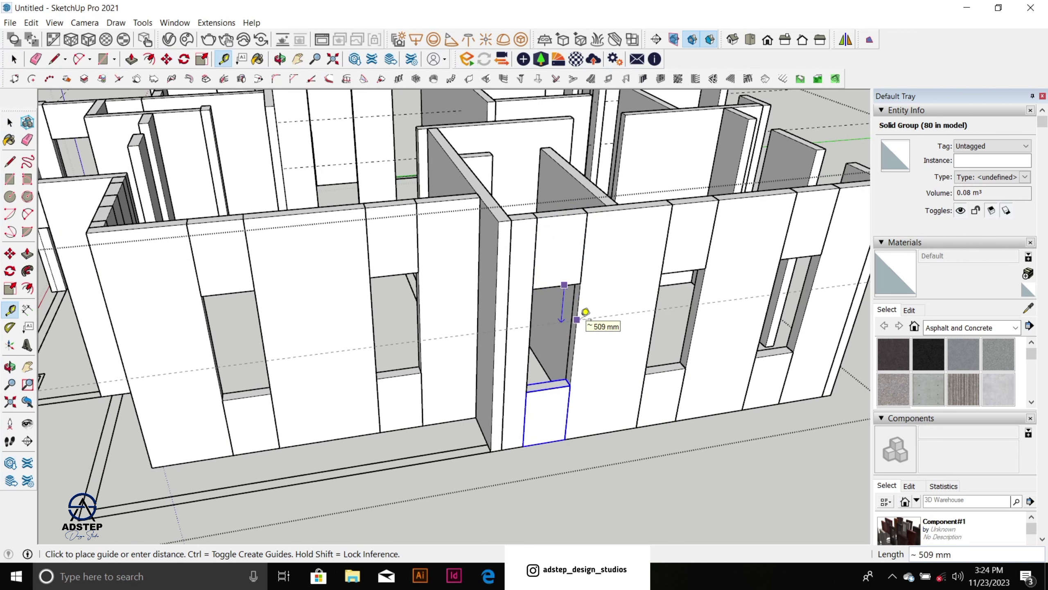
text(600)
key(Return)
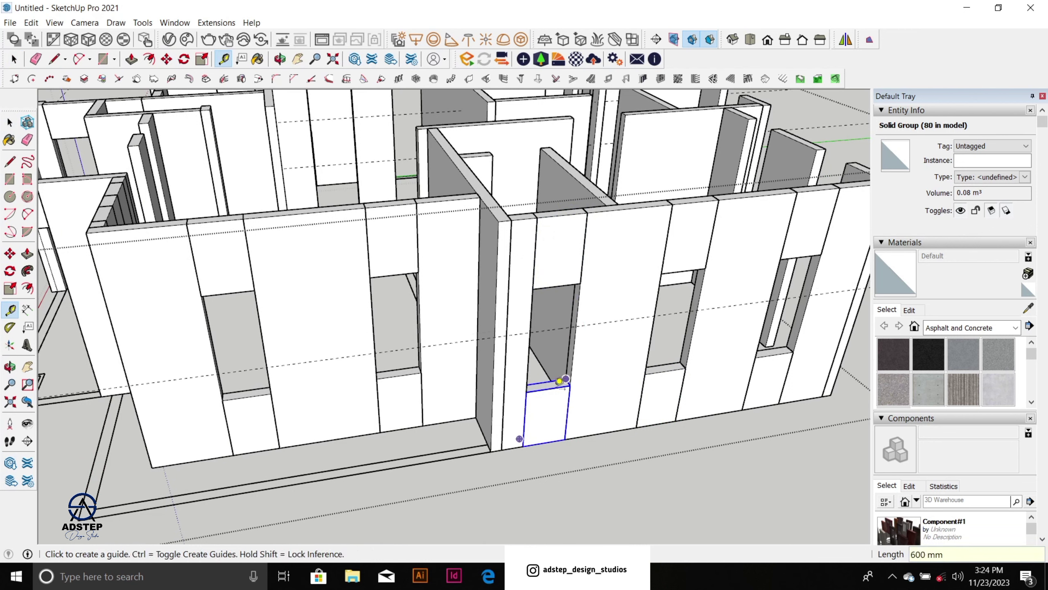
Step: Scale the copied sill block's top up to the guide to leave a small high window
key(space)
key(s)
scroll(555, 396, up, 3)
click(547, 388)
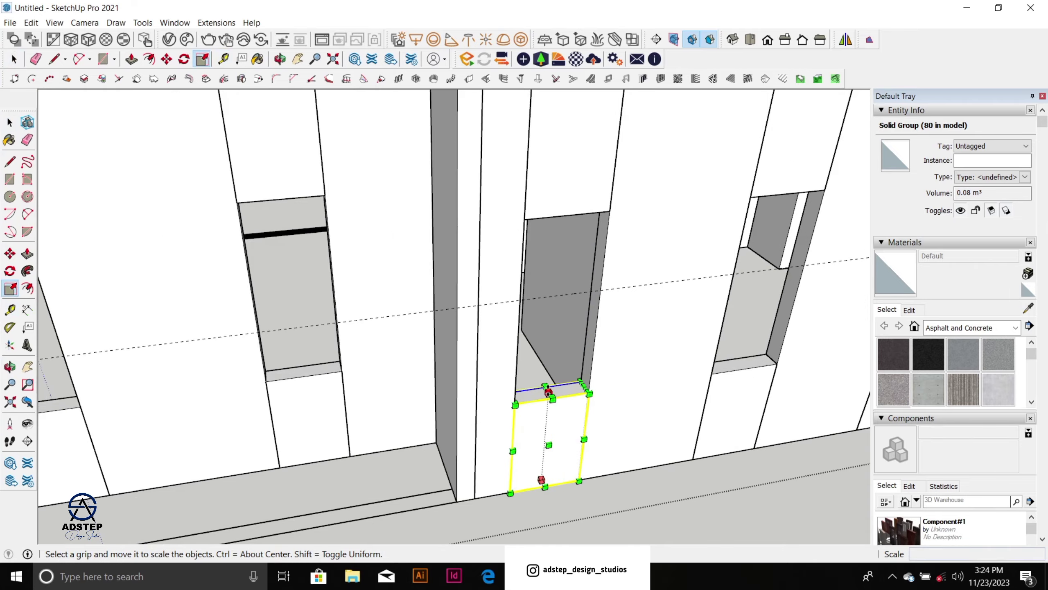
click(628, 288)
key(space)
Step: Erase the horizontal guide that runs along the window wall
scroll(507, 362, down, 6)
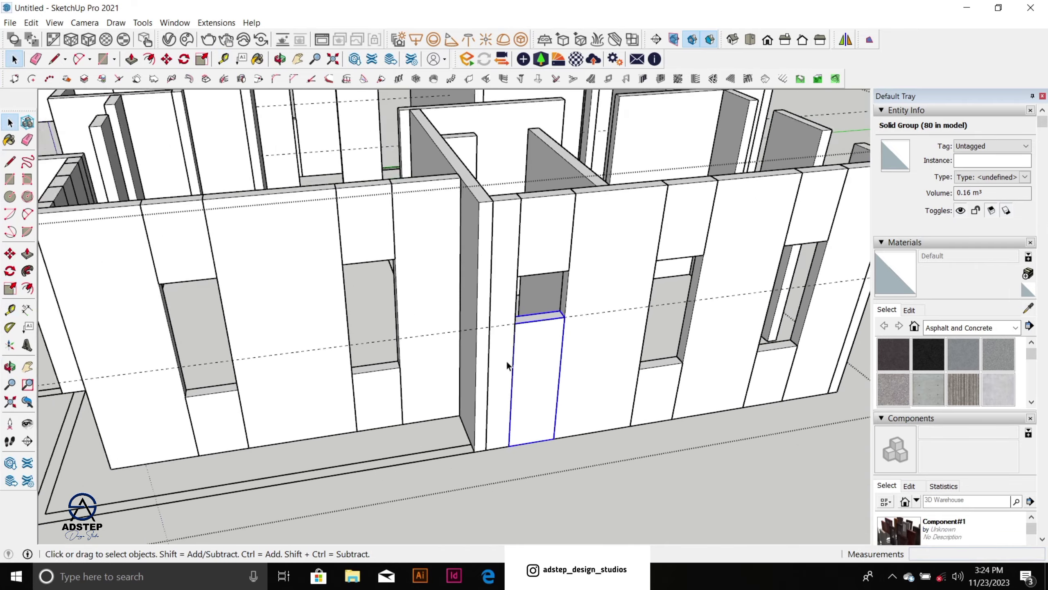
mouse_move(546, 368)
middle_down()
mouse_move(532, 381)
mouse_move(217, 339)
mouse_move(468, 307)
middle_up()
key(e)
click(402, 348)
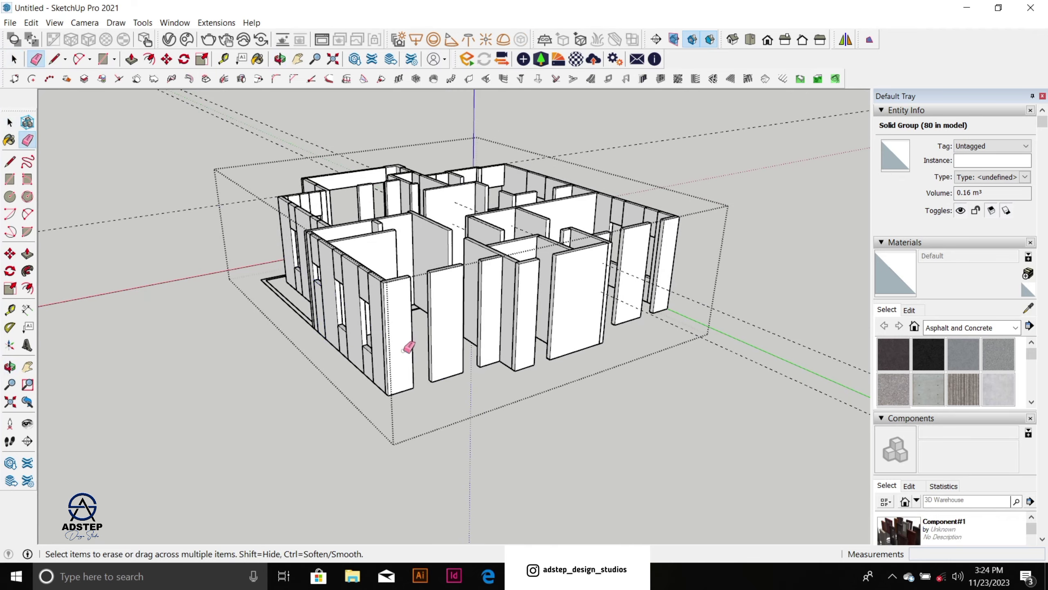
Step: Copy the lintel and sill blocks of the window in the short wall by the porch into the rear wall's gap nearest the corner
key(space)
scroll(597, 289, down, 2)
mouse_move(506, 367)
middle_down()
mouse_move(515, 387)
mouse_move(574, 380)
middle_up()
scroll(574, 381, up, 5)
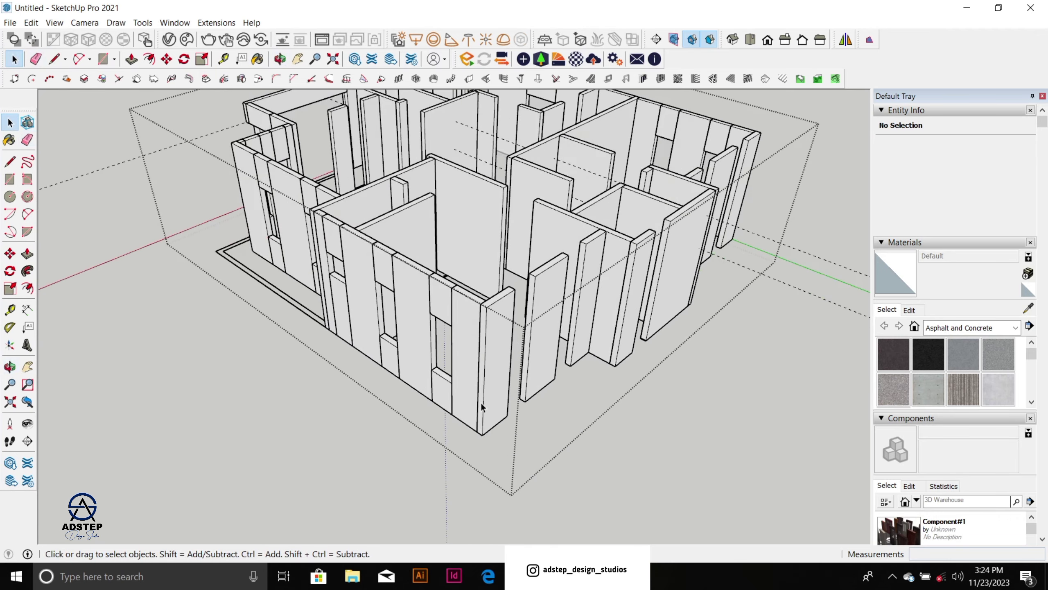
scroll(582, 343, up, 1)
scroll(582, 343, down, 3)
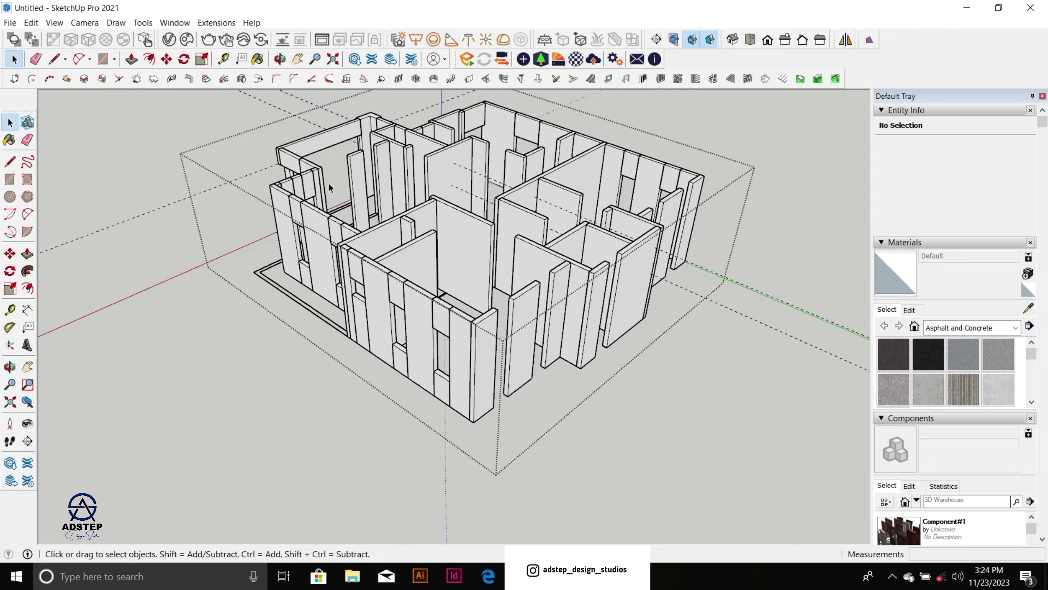
scroll(328, 182, up, 4)
middle_drag(361, 190, 279, 200)
scroll(279, 200, up, 2)
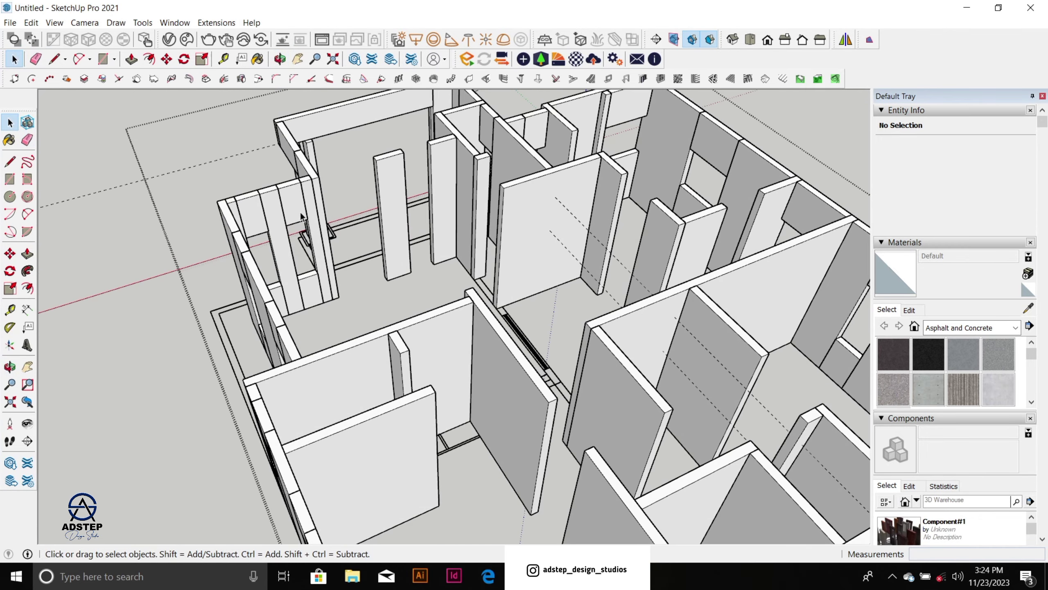
click(303, 217)
ctrl+click(317, 287)
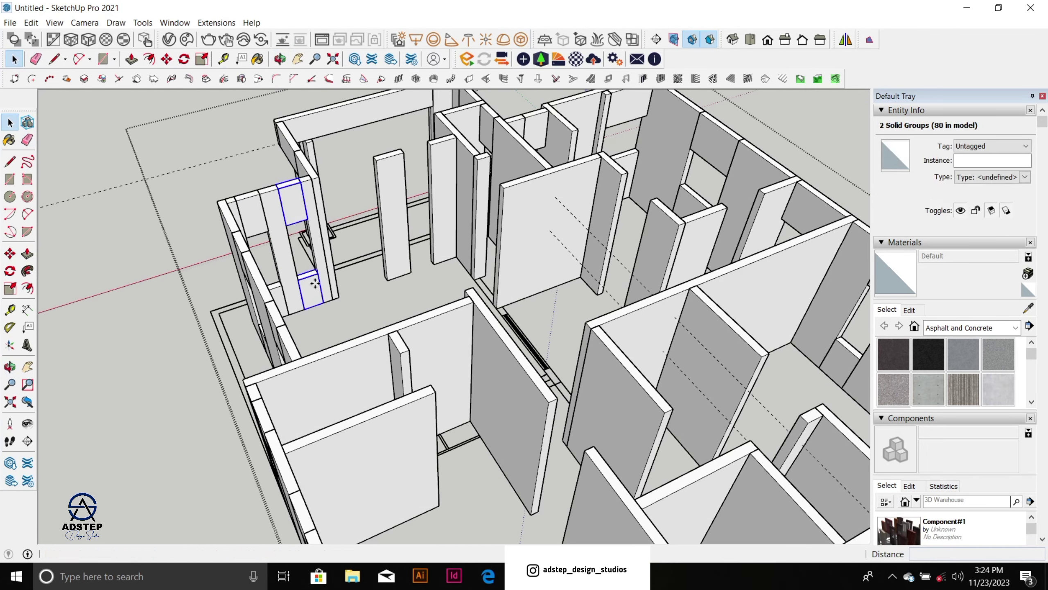
key(m)
click(323, 303)
key(ctrl)
scroll(338, 165, down, 5)
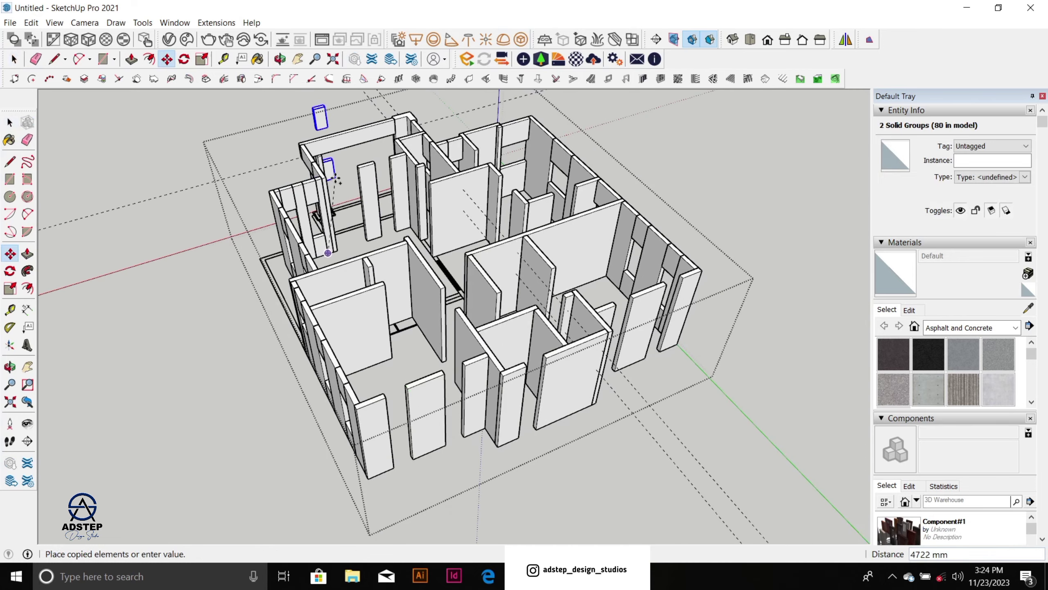
scroll(396, 463, up, 7)
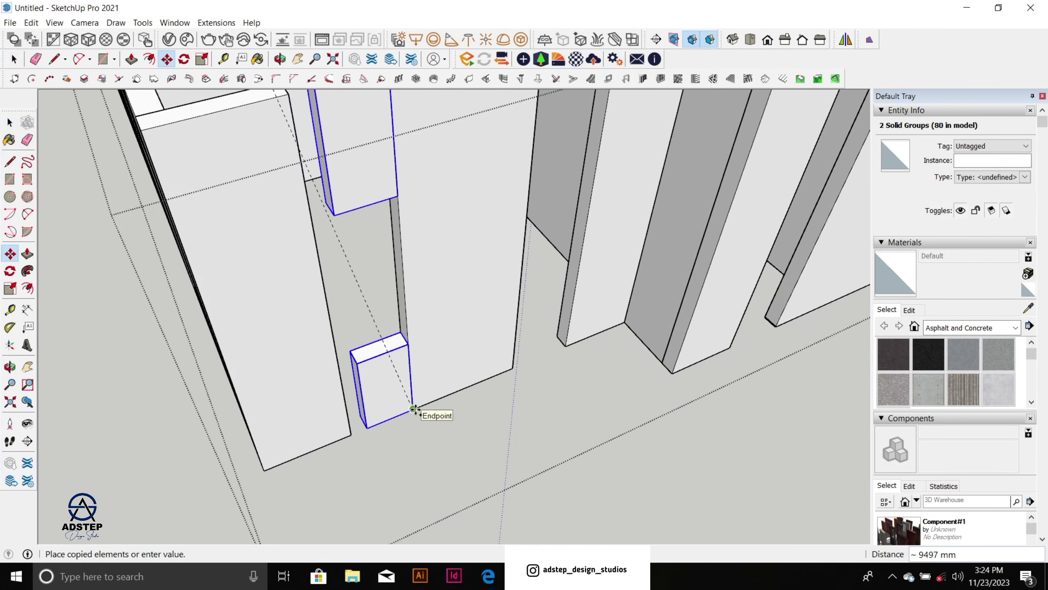
click(410, 414)
Step: Scale the copied lintel and sill blocks sideways to fill the full width of the gap beside the corner wall block
scroll(490, 391, down, 2)
scroll(490, 391, up, 3)
key(s)
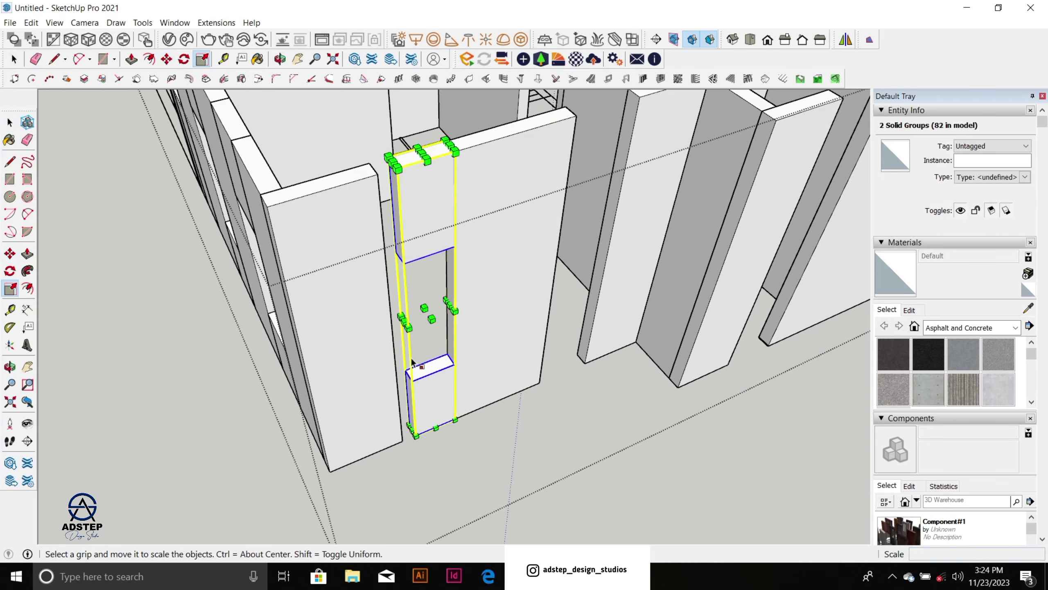
click(403, 321)
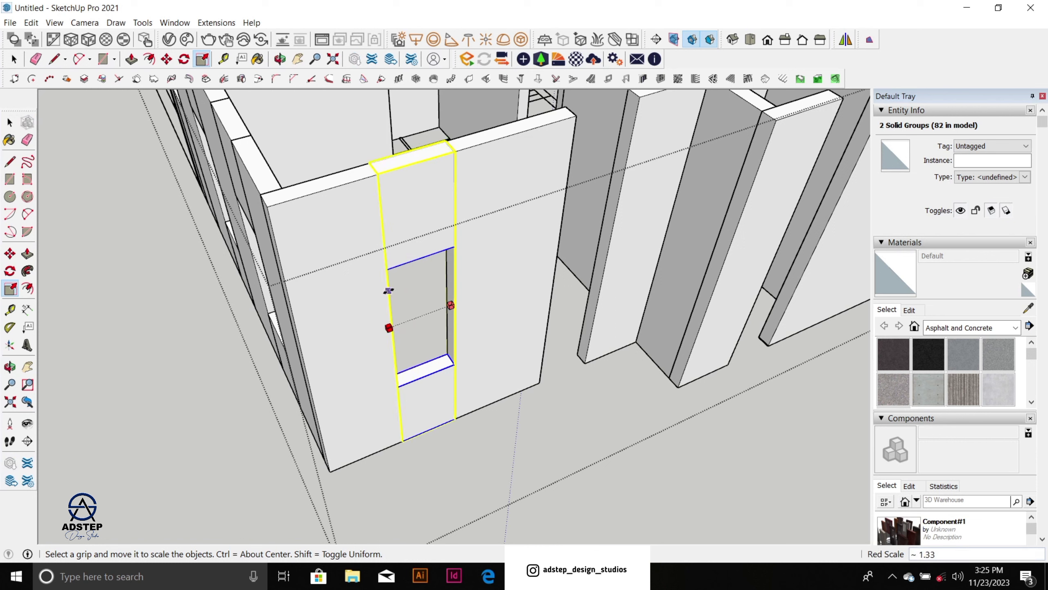
click(389, 316)
key(space)
Step: Copy the widened lintel and sill pair into the next gap along the same rear wall
click(442, 381)
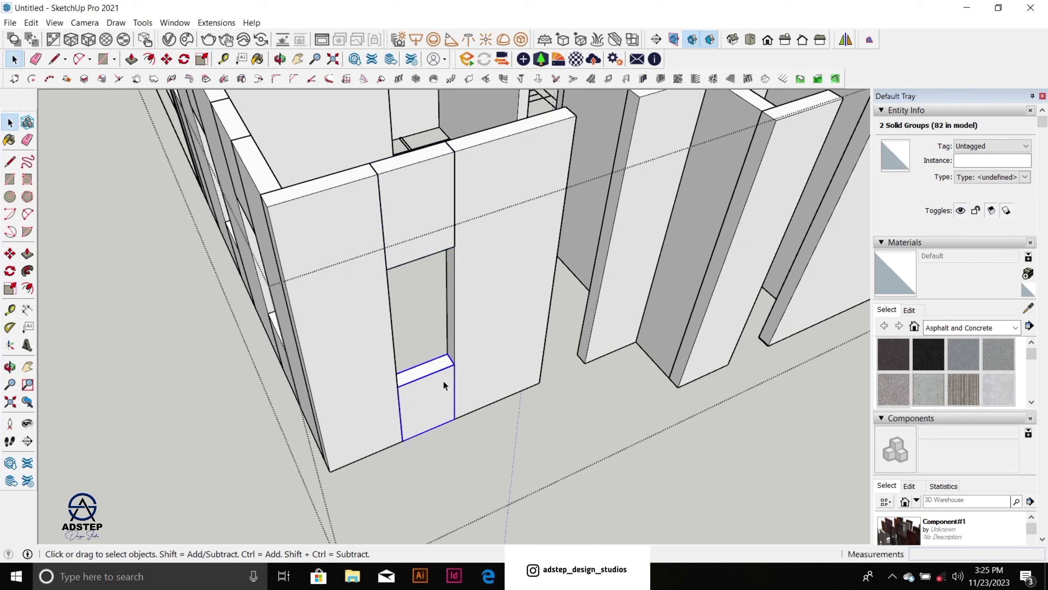
shift+click(426, 254)
key(m)
key(ctrl)
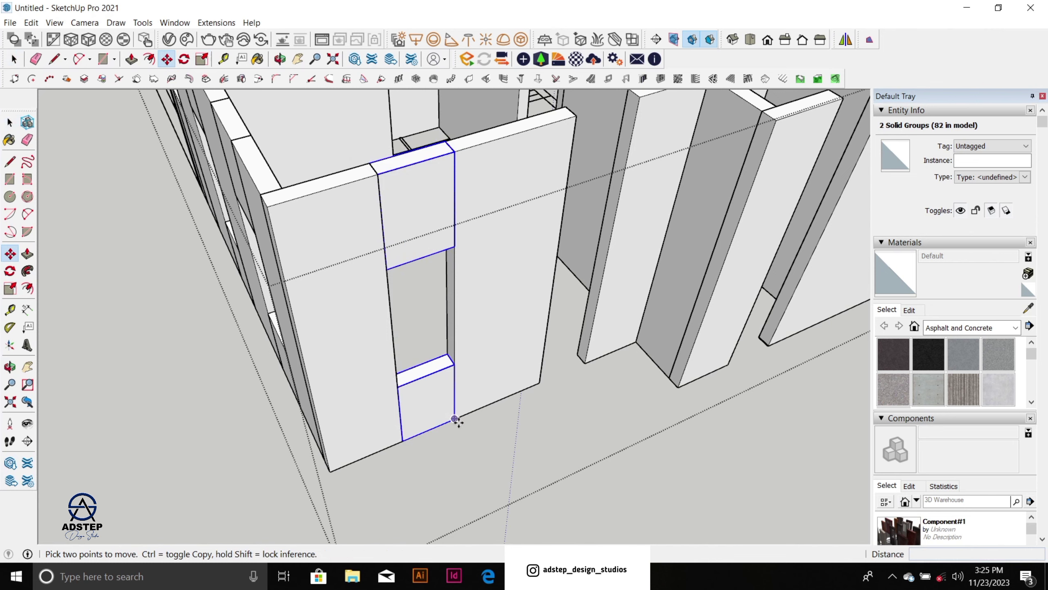
click(455, 418)
click(584, 365)
Step: Copy the lintel and sill pair into the gap in the projecting section of the rear wall
middle_drag(484, 309, 231, 353)
scroll(366, 329, up, 2)
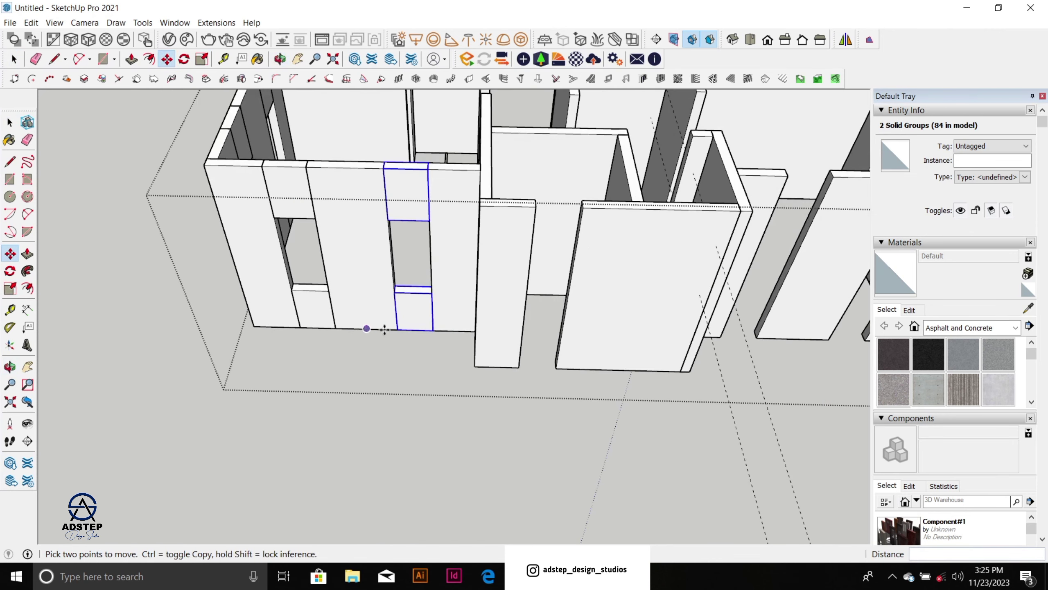
key(ctrl)
click(435, 331)
click(582, 373)
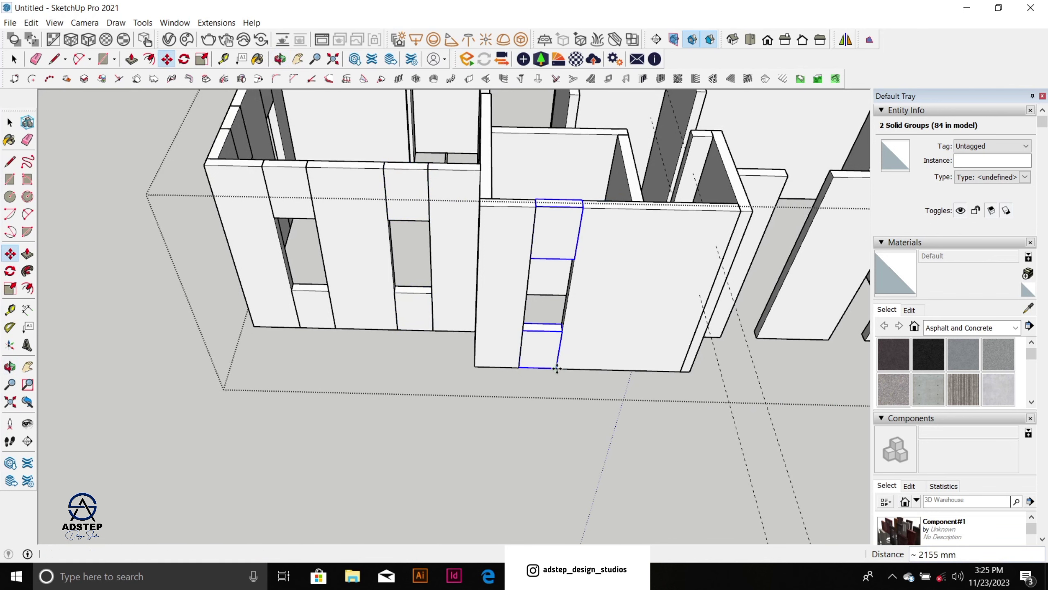
Step: Copy the lintel and sill pair into the two remaining gaps of the rear wall between the projecting section and the far corner
middle_drag(582, 373, 393, 342)
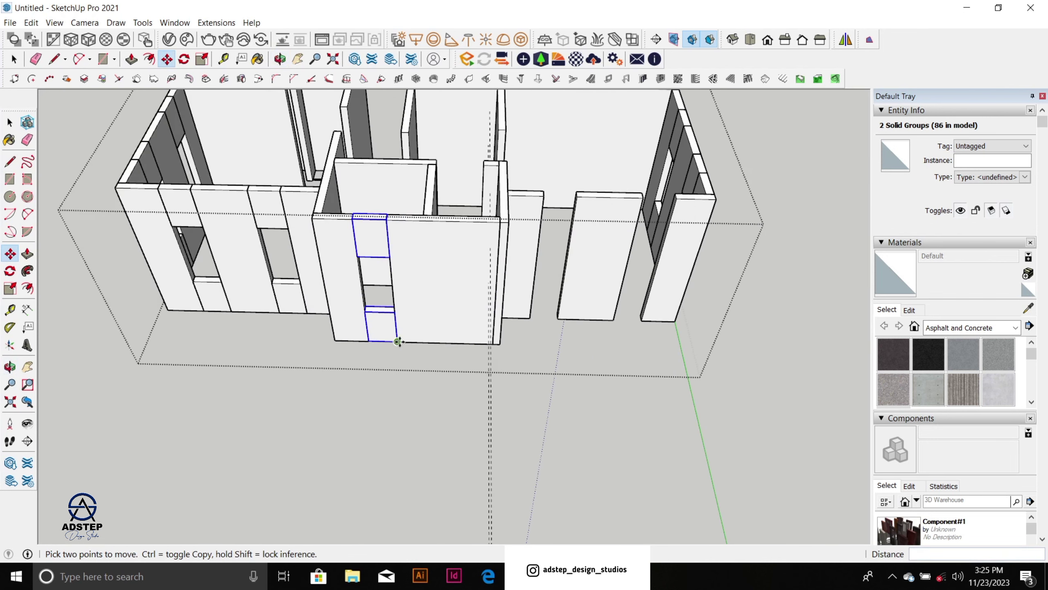
click(397, 342)
click(547, 323)
middle_drag(548, 323, 438, 332)
key(ctrl)
click(472, 325)
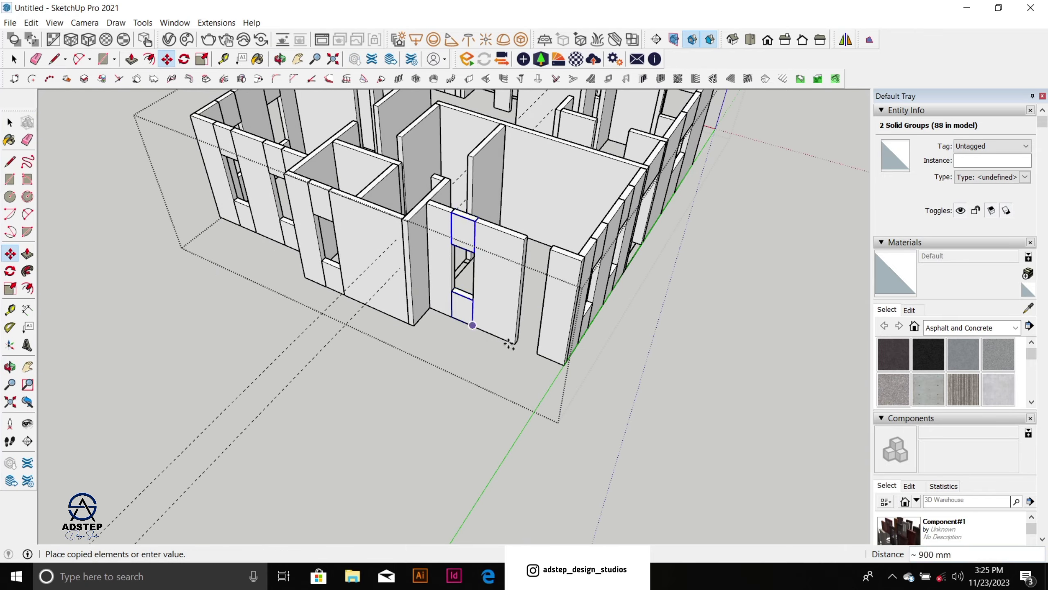
click(539, 352)
Step: Erase the leftover guide lines running across the model and its ground plane
middle_drag(400, 278, 325, 262)
scroll(325, 262, down, 1)
middle_drag(514, 332, 561, 352)
scroll(561, 351, up, 2)
key(e)
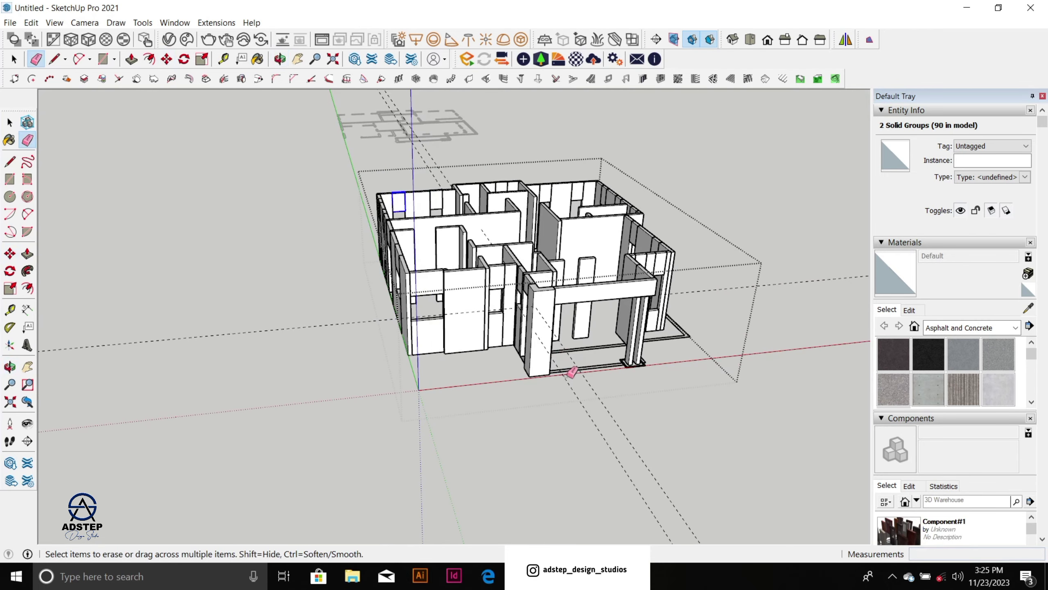
click(589, 381)
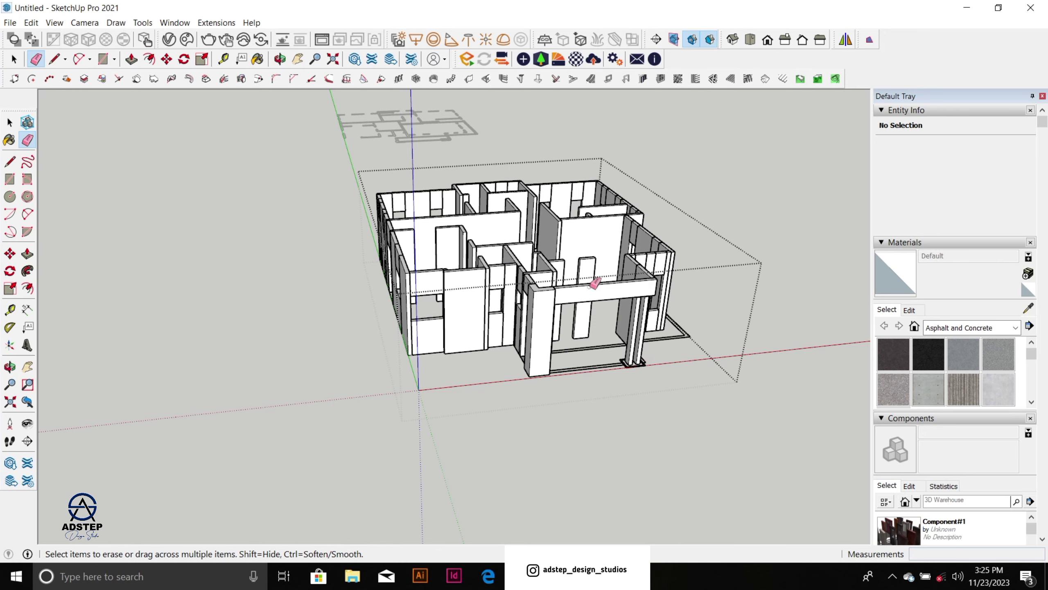
mouse_move(594, 276)
middle_down()
mouse_move(342, 308)
mouse_move(422, 292)
mouse_move(507, 343)
mouse_move(574, 318)
middle_up()
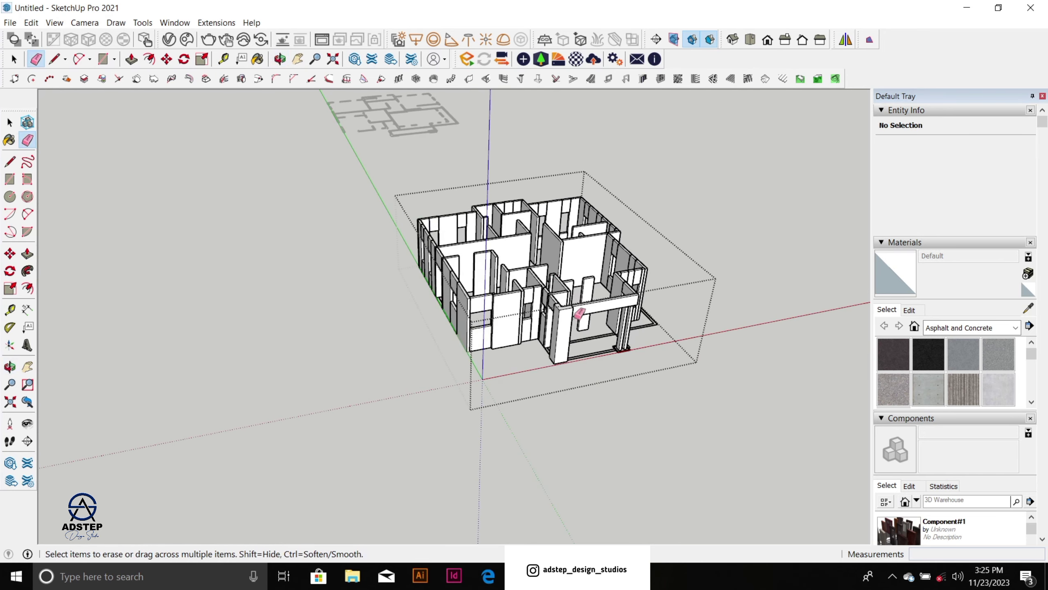
scroll(552, 269, down, 2)
scroll(560, 270, up, 3)
scroll(567, 267, up, 2)
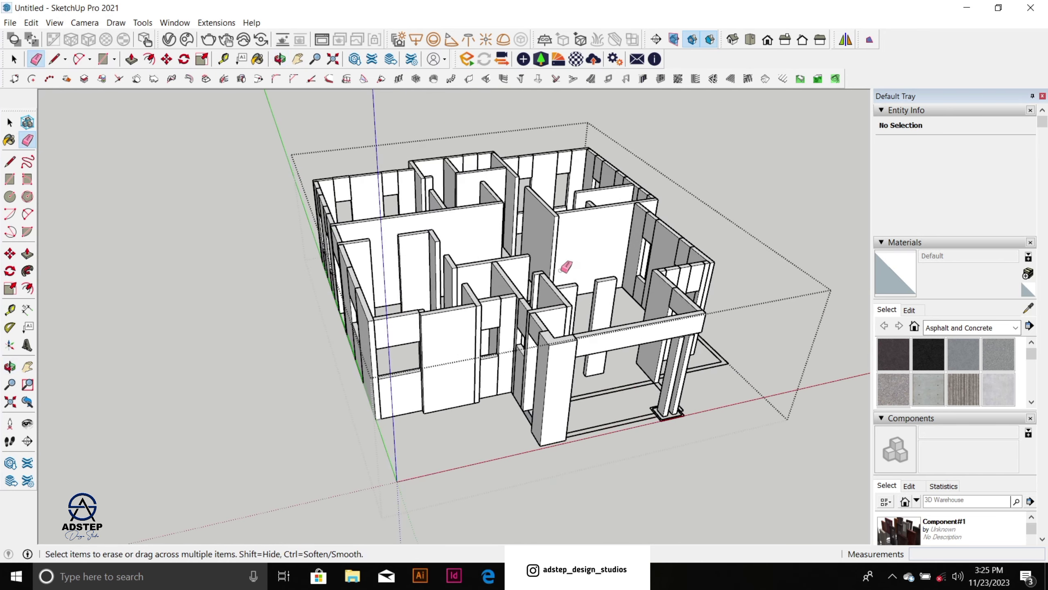
scroll(471, 268, down, 3)
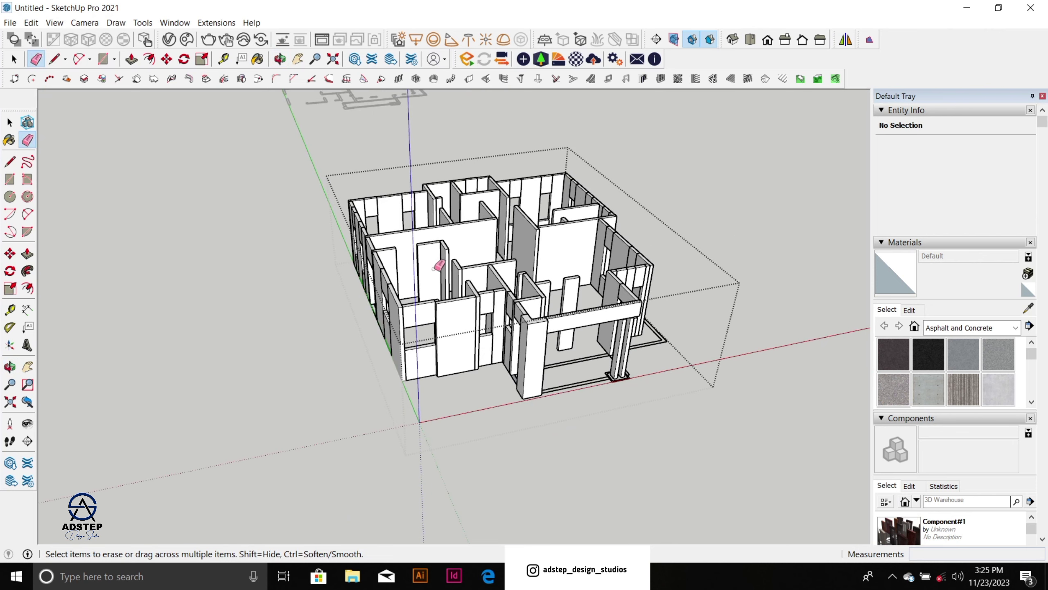
Step: Try to place a guide 600 mm below the top edge of the cross wall that projects past the window wall
mouse_move(440, 264)
middle_down()
mouse_move(371, 314)
mouse_move(314, 293)
middle_up()
scroll(506, 306, up, 4)
scroll(556, 257, up, 4)
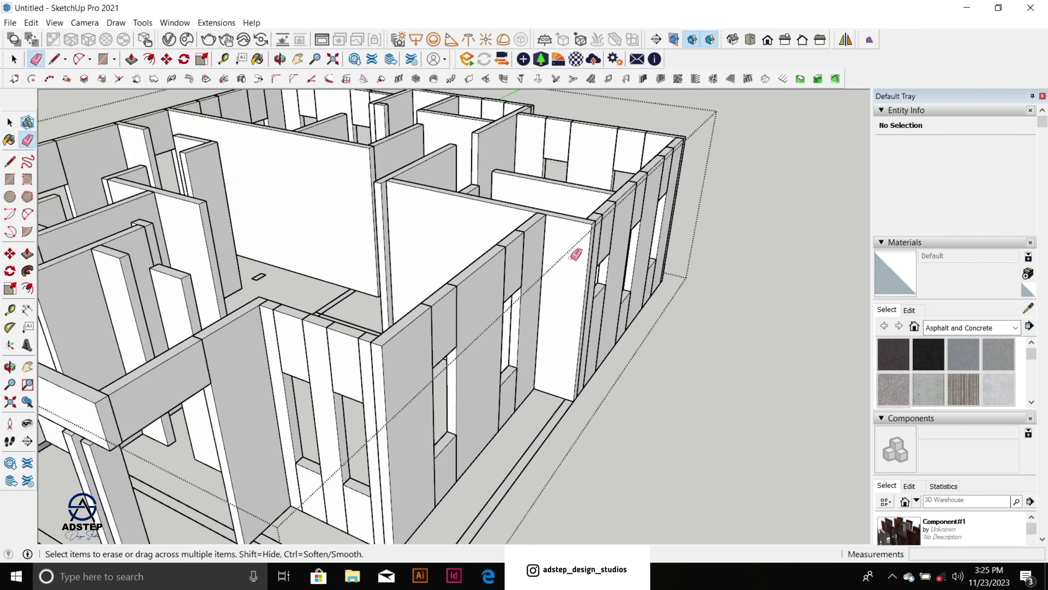
key(t)
click(579, 202)
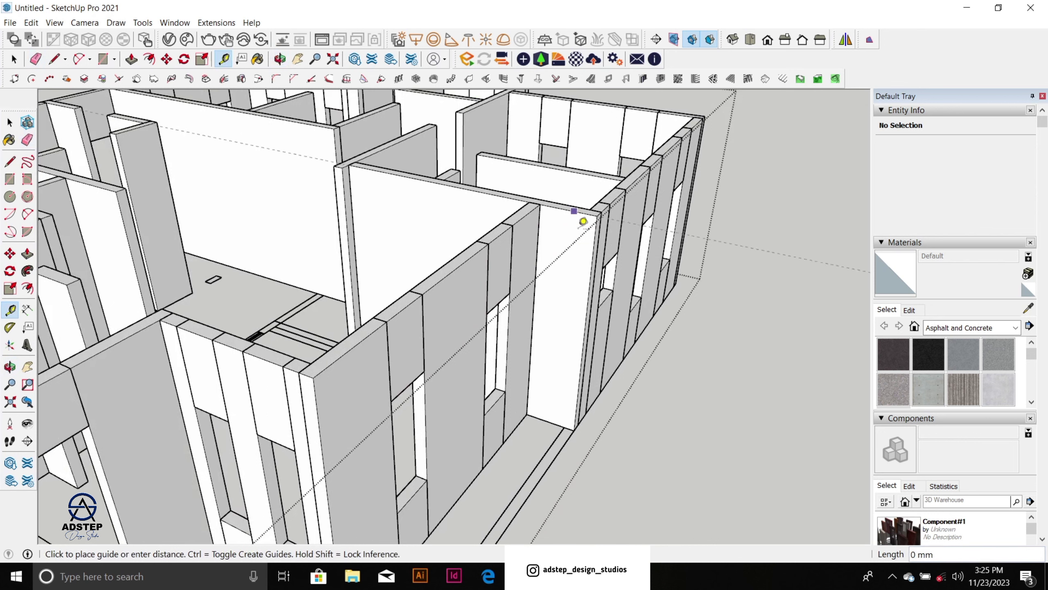
text(6)
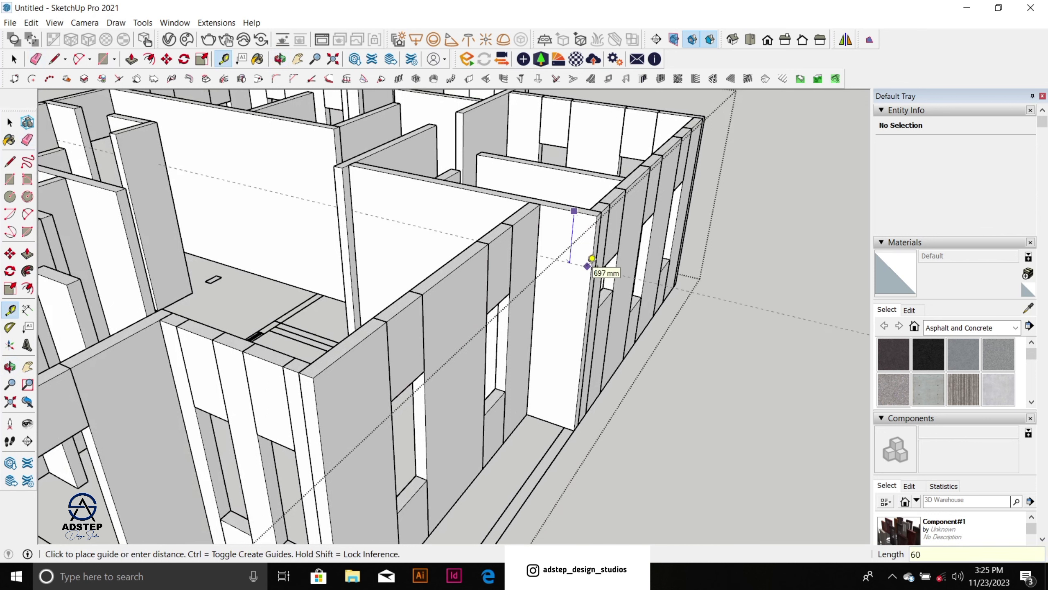
text(0)
key(Return)
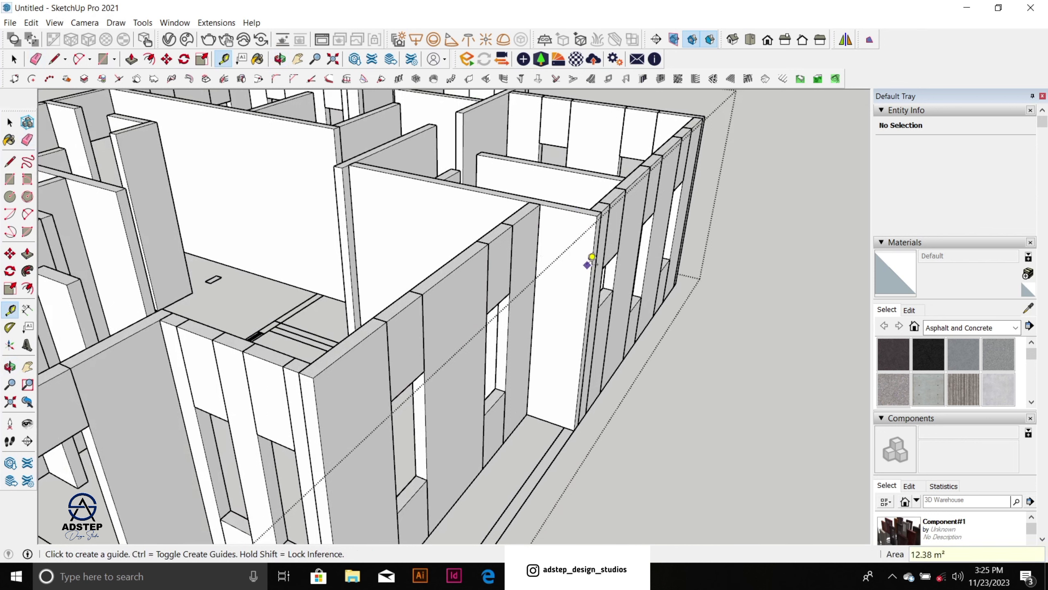
Step: Place a horizontal guide 600 mm below the projecting cross wall's top edge and a second guide 150 mm above it
click(575, 208)
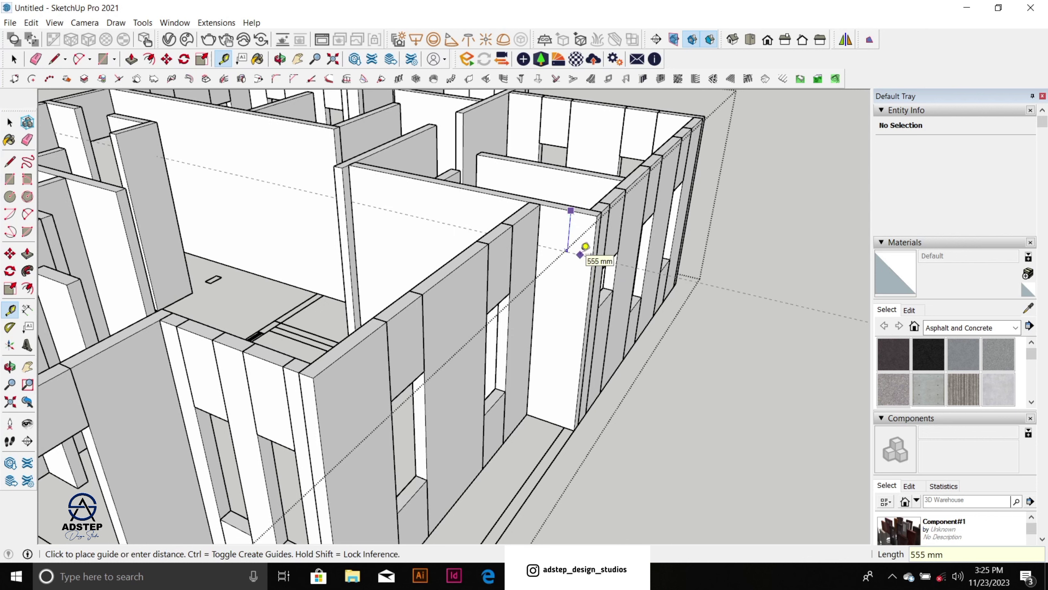
text(6)
click(582, 249)
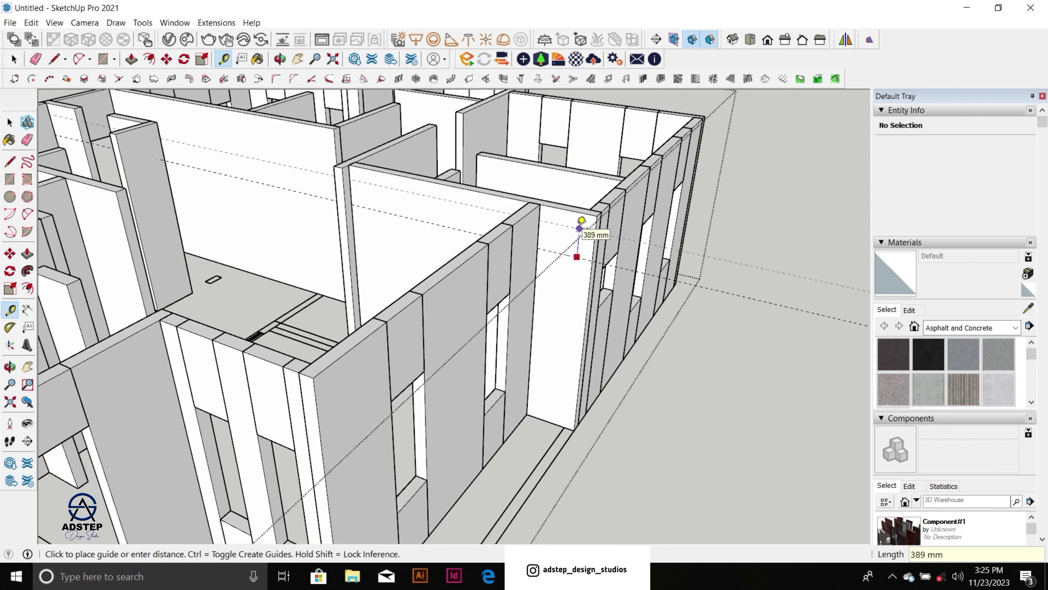
text(150)
key(Return)
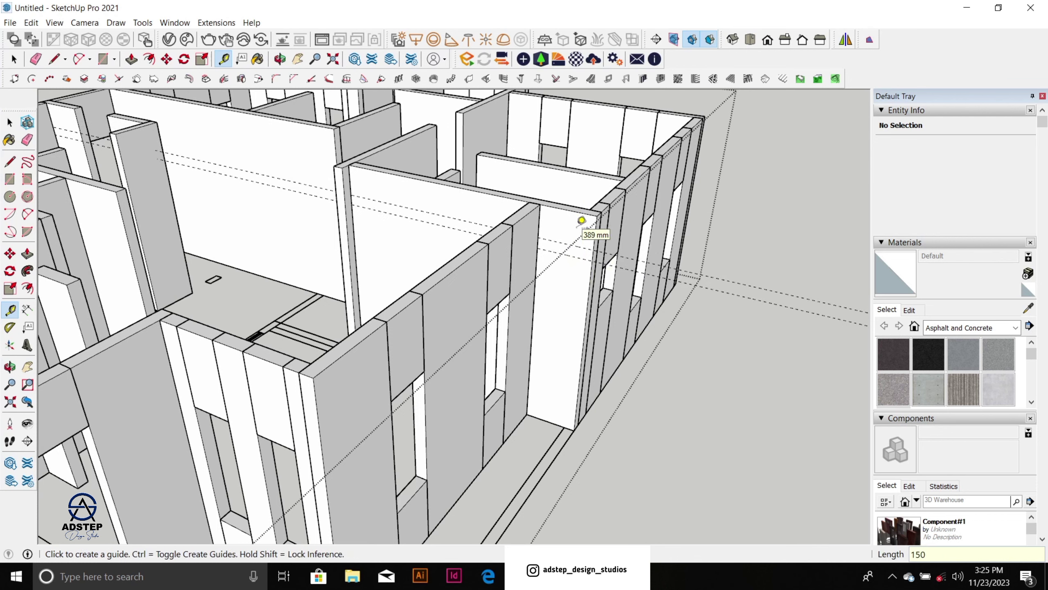
Step: Copy the lintel block beside the cross wall's outer end down to the upper guide on the wall's exposed face
key(space)
scroll(611, 226, up, 3)
click(610, 210)
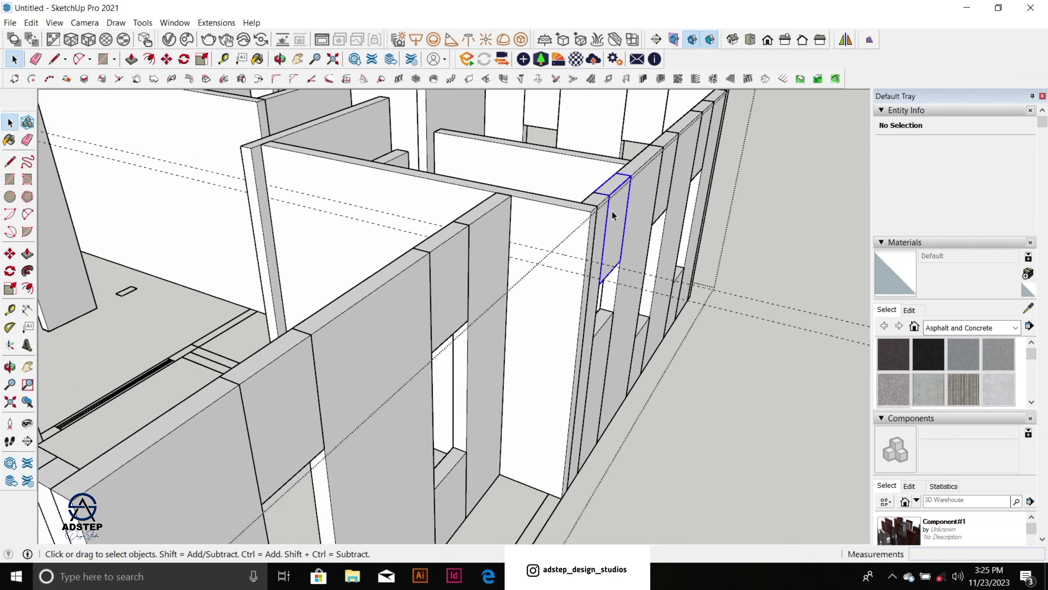
key(m)
scroll(633, 178, up, 2)
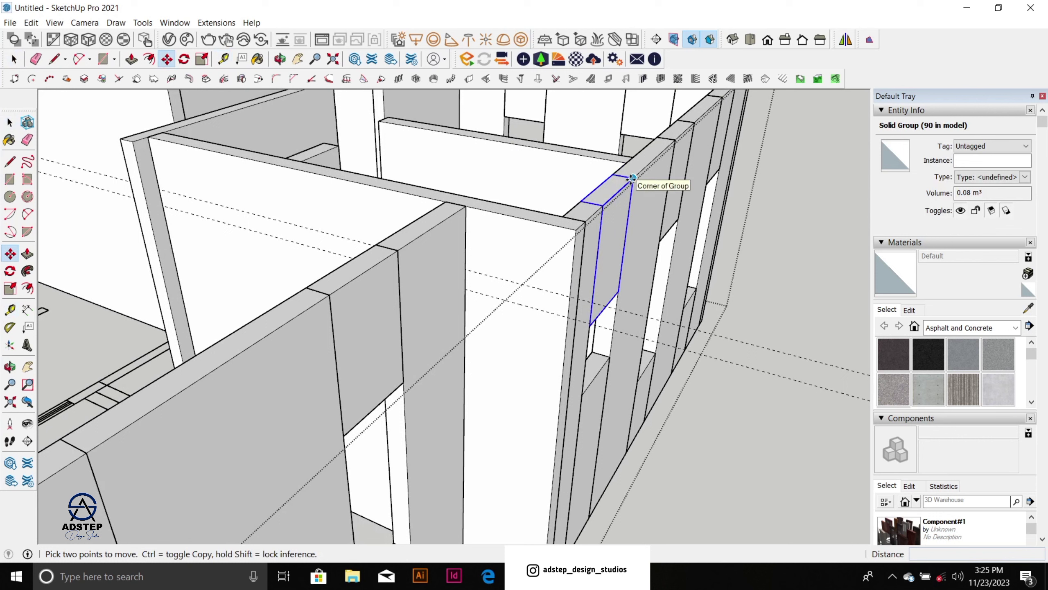
key(ctrl)
click(632, 178)
click(571, 296)
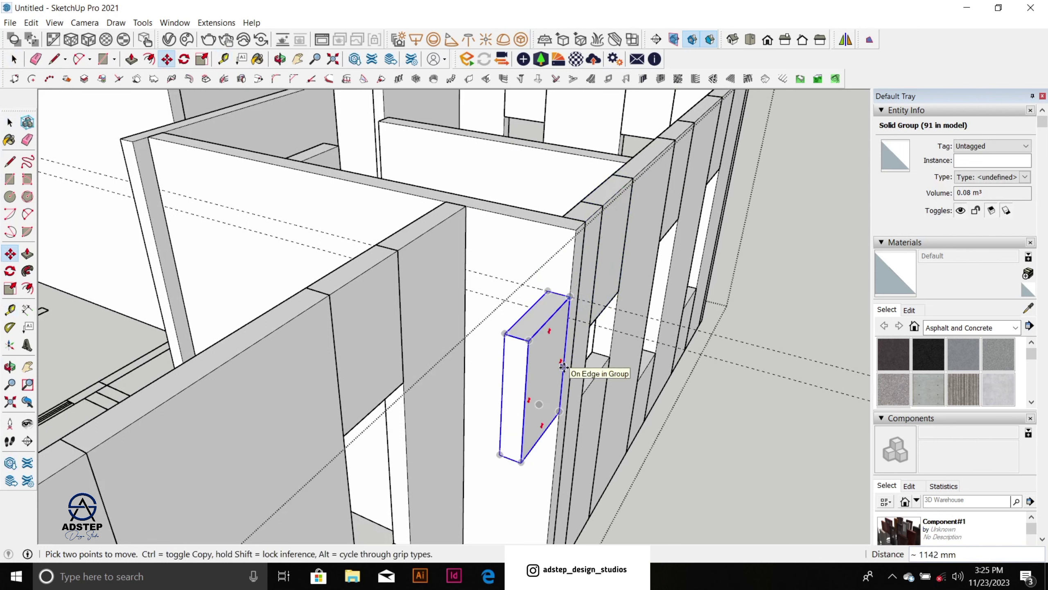
Step: Scale the copied block's underside up to the lower guide to form a 150 mm thick slab
key(s)
click(534, 428)
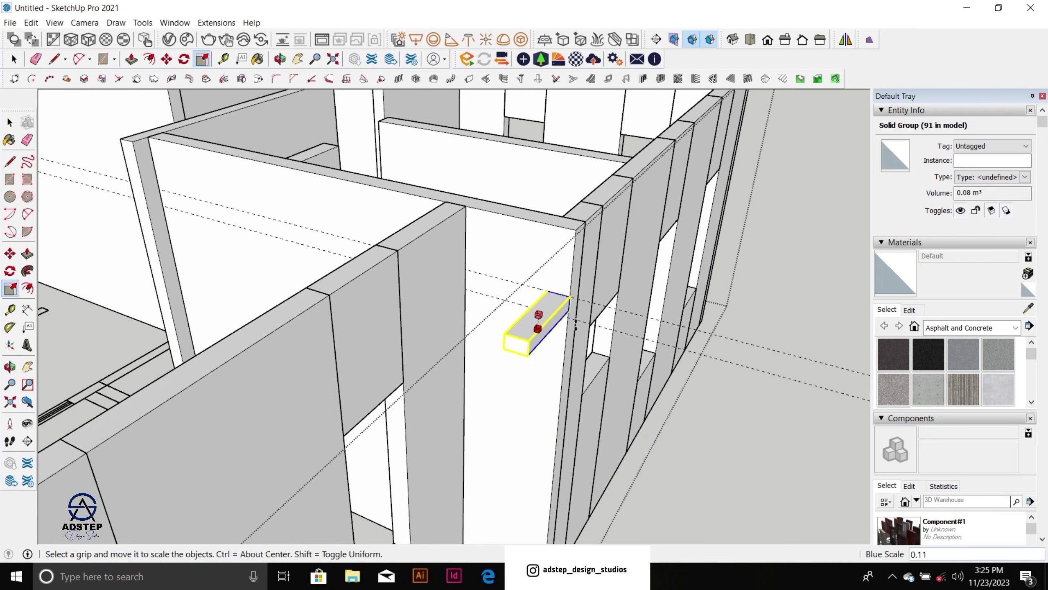
click(575, 326)
Step: Widen the slab from the cross wall's outer end to the face of the adjoining window wall
middle_drag(571, 245, 800, 369)
scroll(800, 370, up, 1)
click(779, 369)
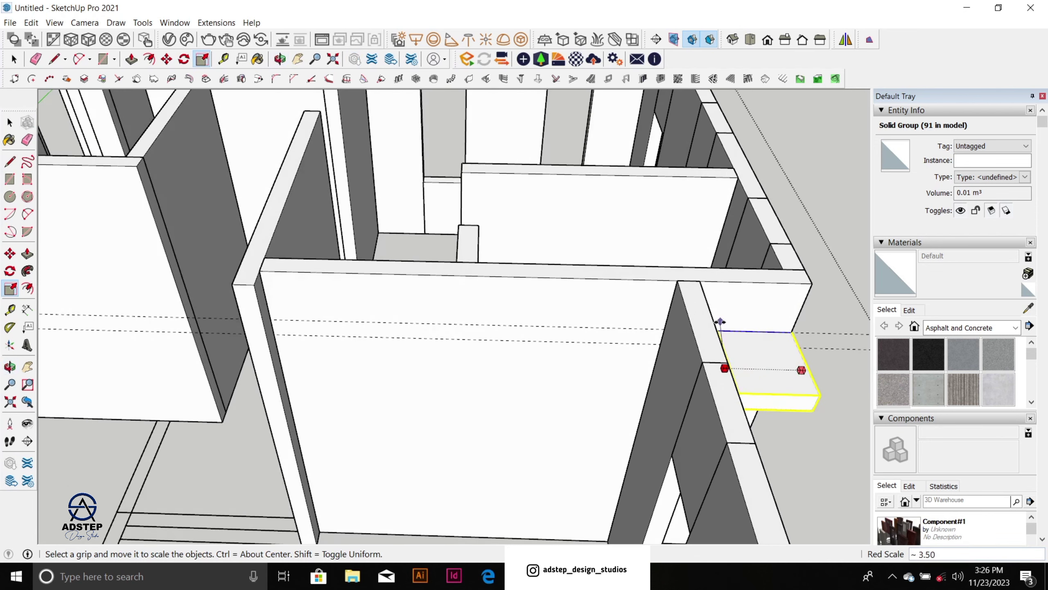
click(697, 280)
Step: Lengthen the slab along the outside of the window wall towards the wall's front corner
middle_drag(667, 253, 503, 234)
scroll(511, 236, down, 3)
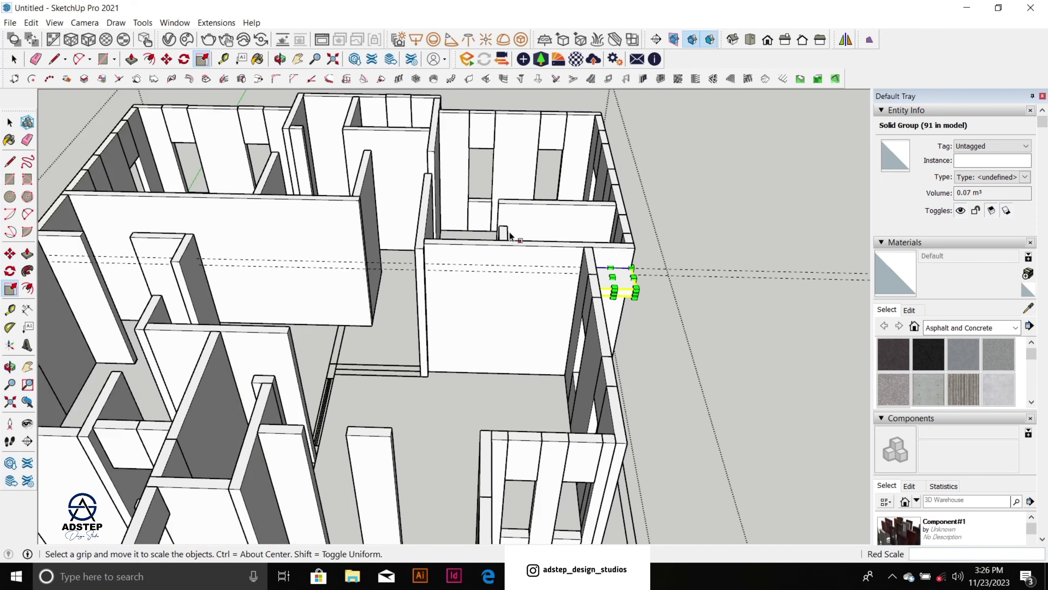
scroll(619, 285, down, 2)
scroll(617, 288, down, 2)
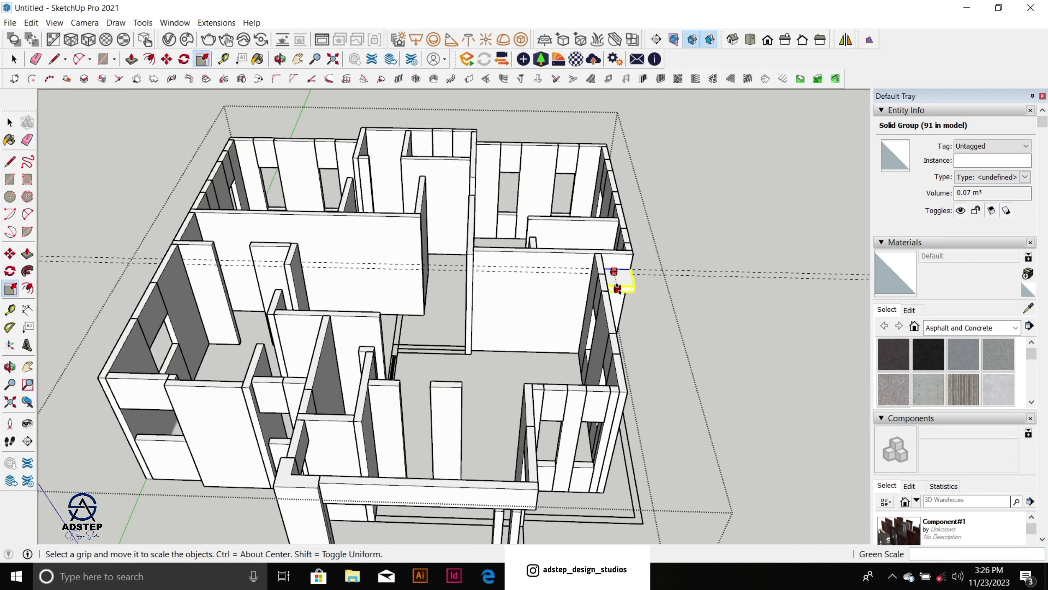
scroll(617, 288, down, 2)
click(618, 287)
scroll(636, 386, up, 3)
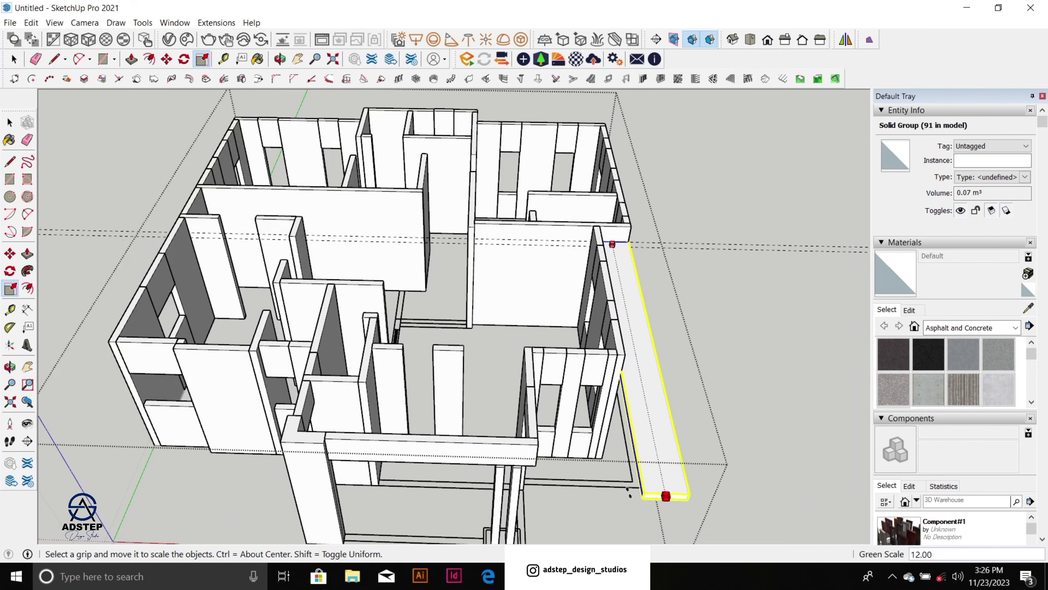
click(613, 444)
middle_drag(612, 444, 695, 510)
scroll(691, 365, up, 3)
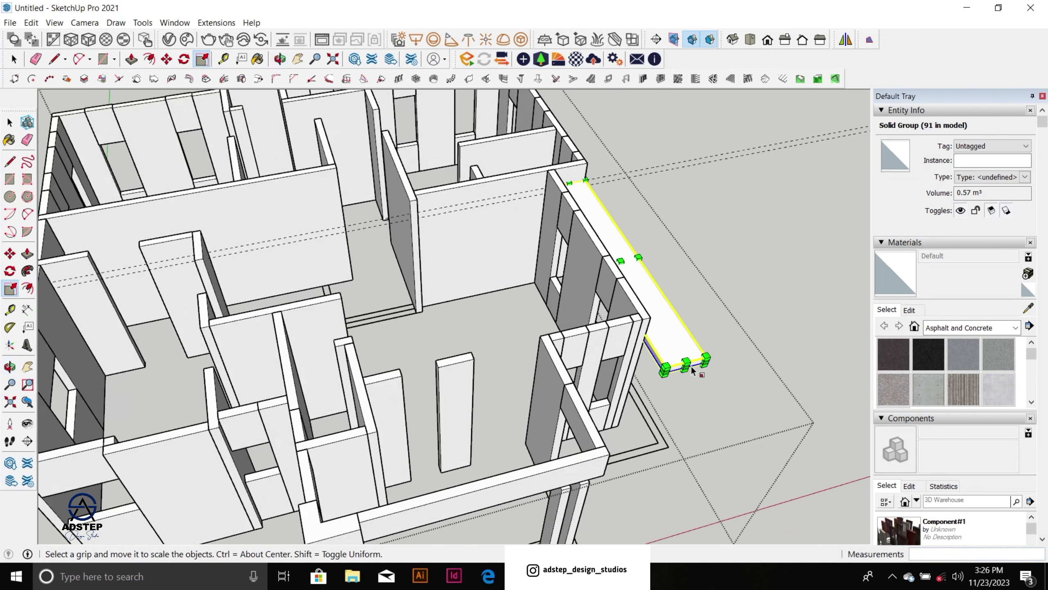
scroll(679, 358, up, 3)
key(space)
scroll(550, 324, down, 1)
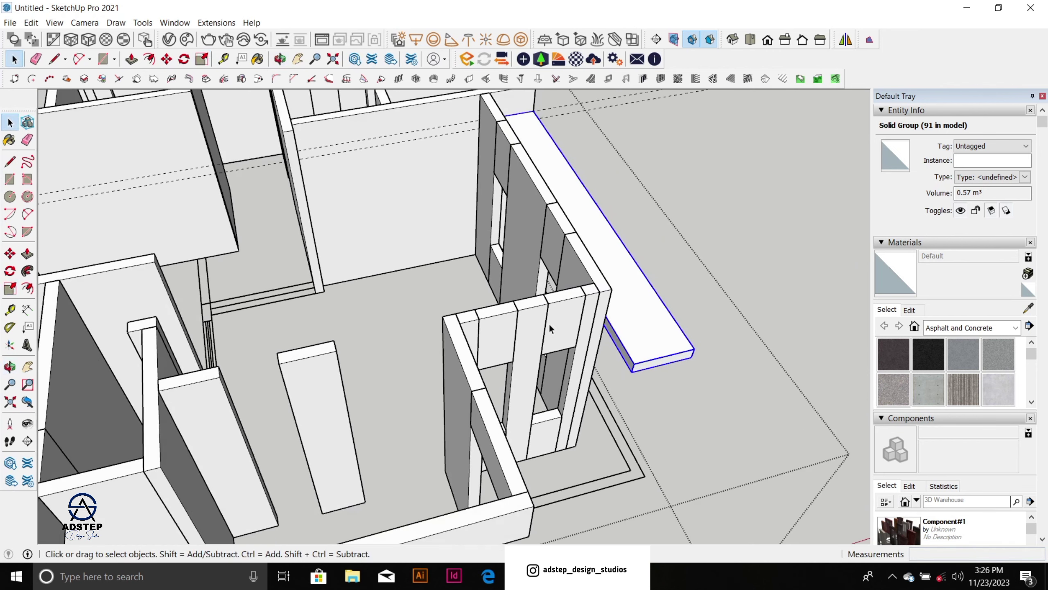
middle_drag(549, 323, 534, 304)
scroll(511, 298, down, 2)
scroll(600, 373, up, 3)
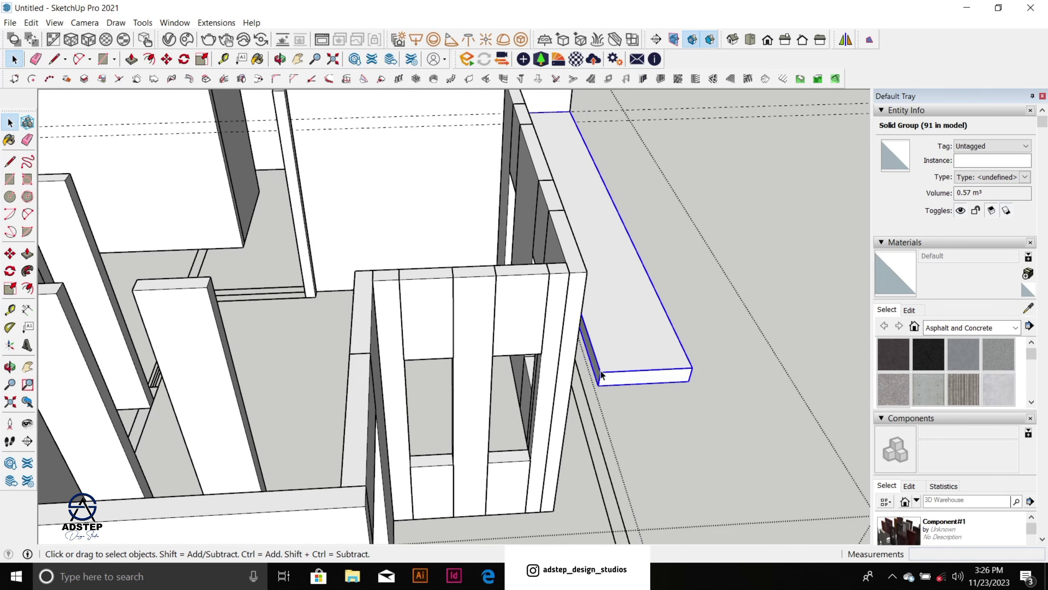
scroll(588, 345, up, 1)
double_click(587, 347)
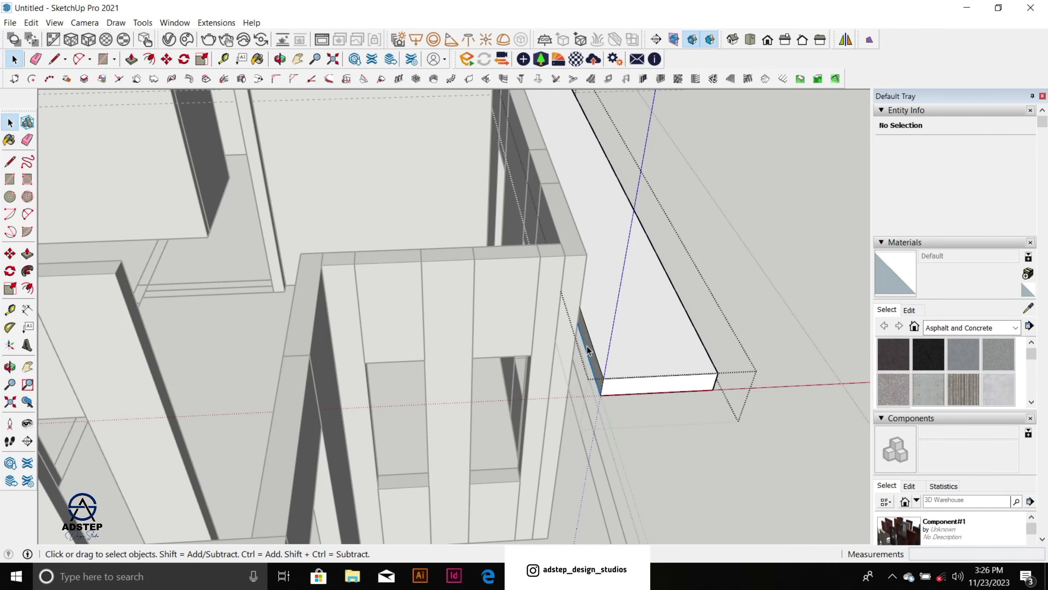
scroll(590, 348, up, 2)
scroll(510, 259, down, 3)
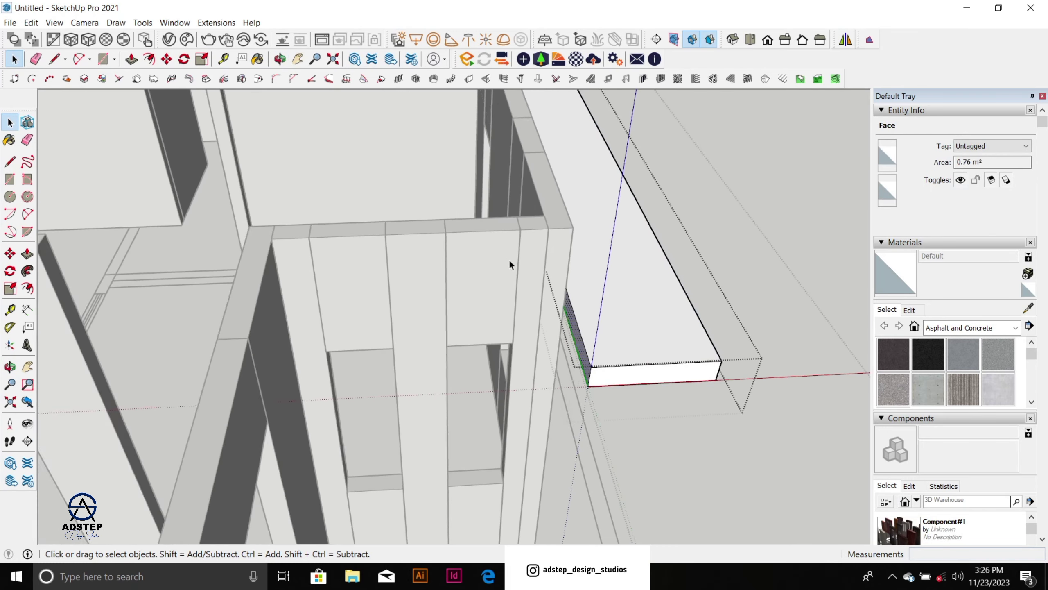
click(704, 277)
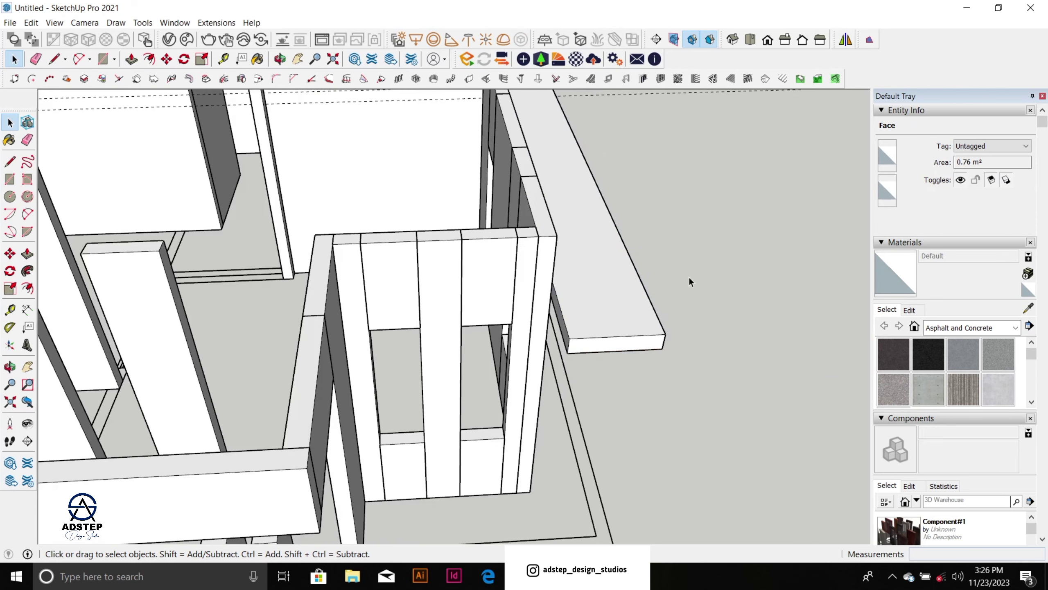
Step: Copy the slab 750 mm sideways across the window wall, from its outer front corner to its inner front corner
click(595, 321)
double_click(595, 321)
scroll(594, 313, down, 3)
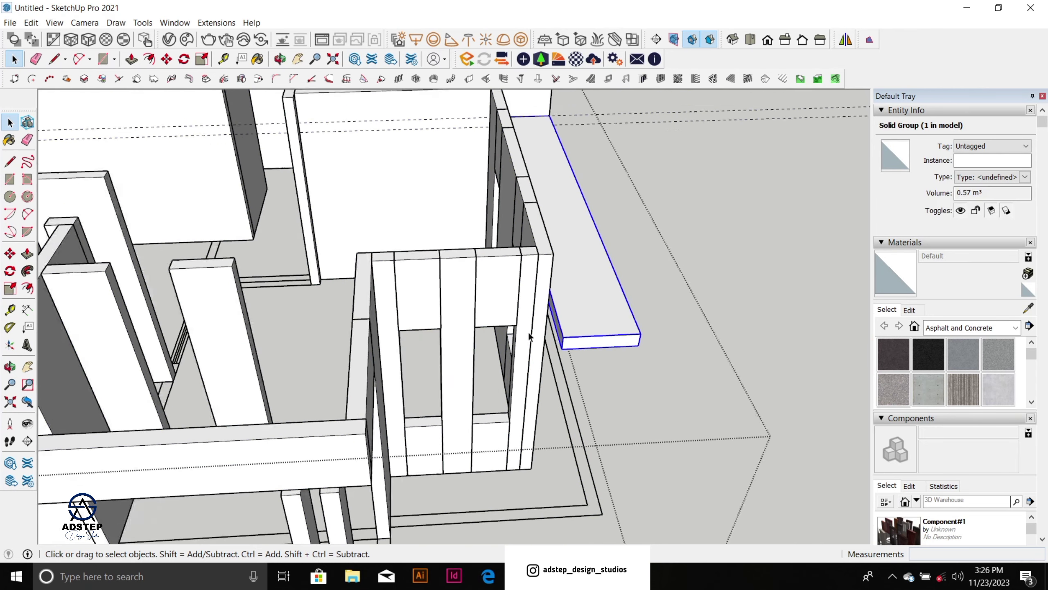
key(m)
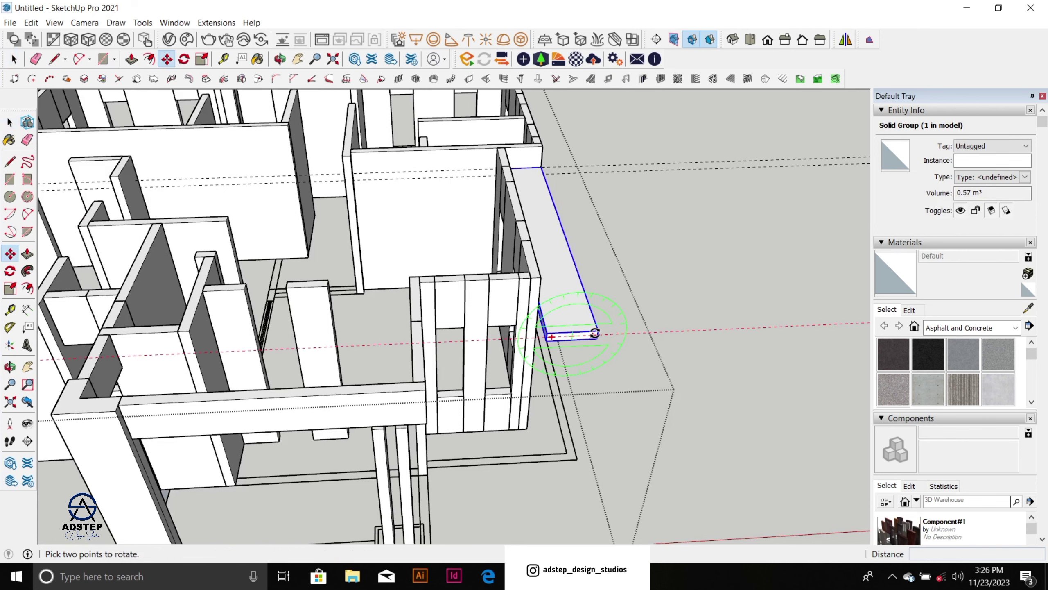
click(597, 330)
key(ctrl)
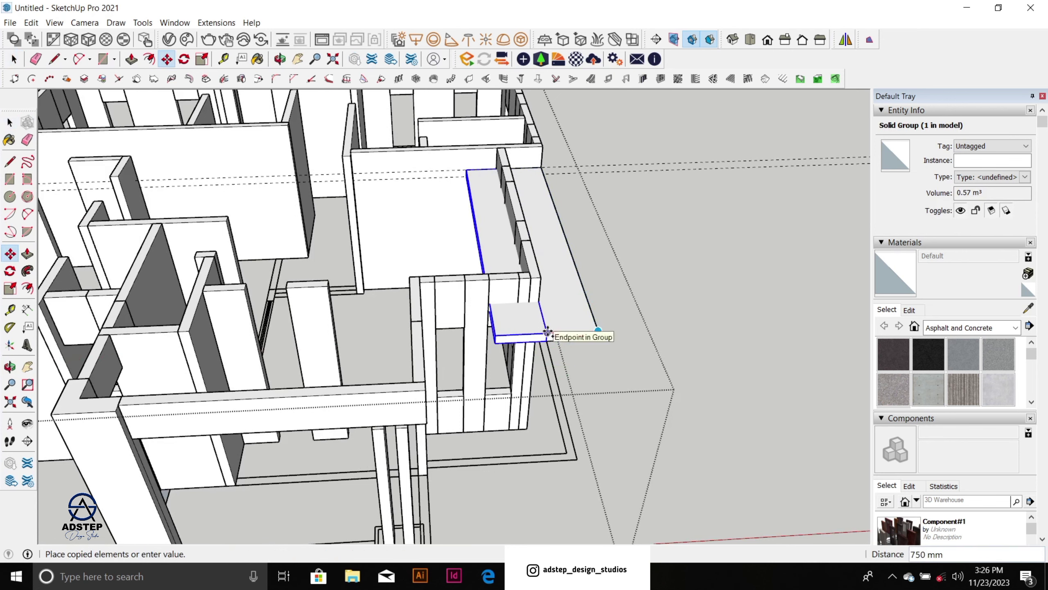
click(547, 333)
middle_drag(518, 335, 571, 335)
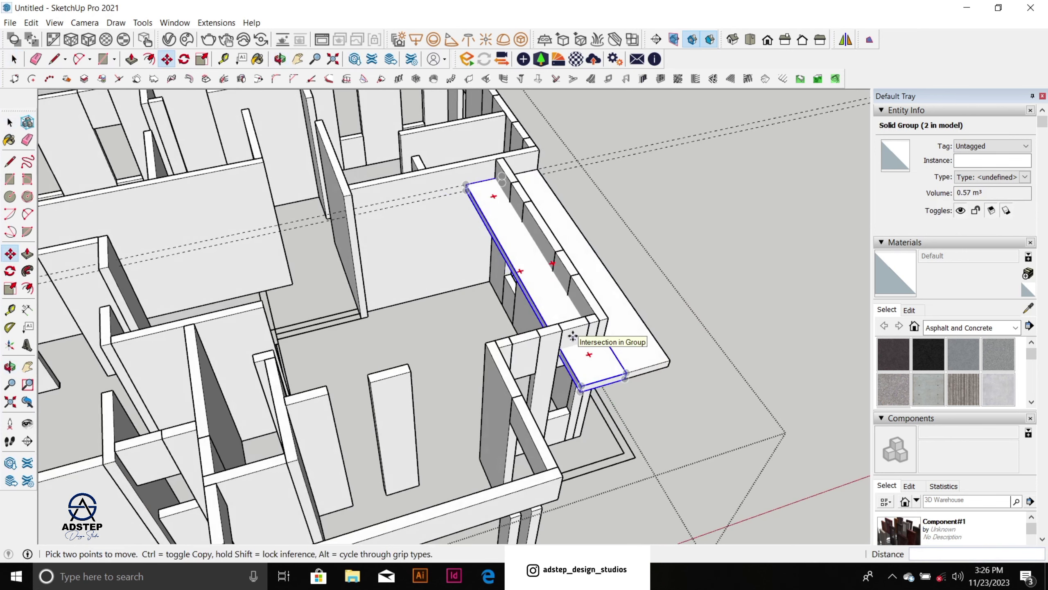
Step: Shorten the copied slab from its rear end to the outer face of the front window wall
key(s)
scroll(479, 187, up, 6)
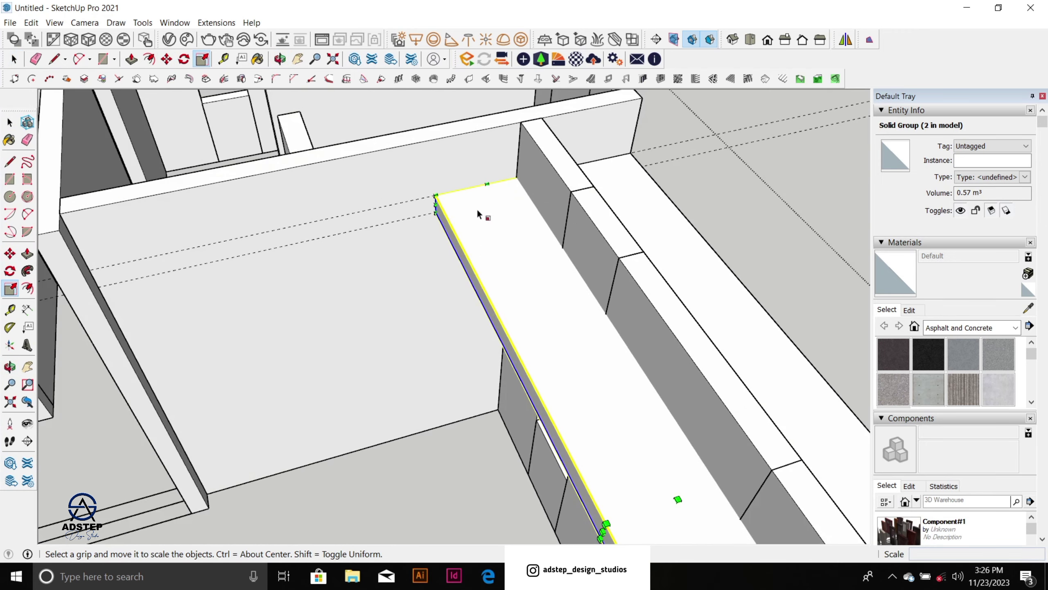
scroll(479, 189, down, 2)
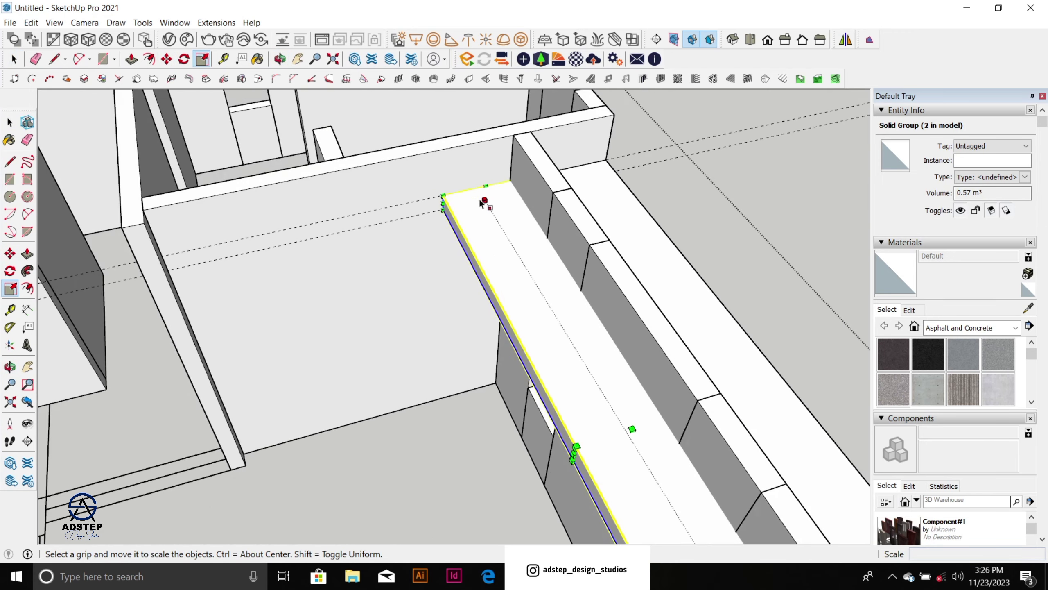
middle_drag(485, 201, 511, 190)
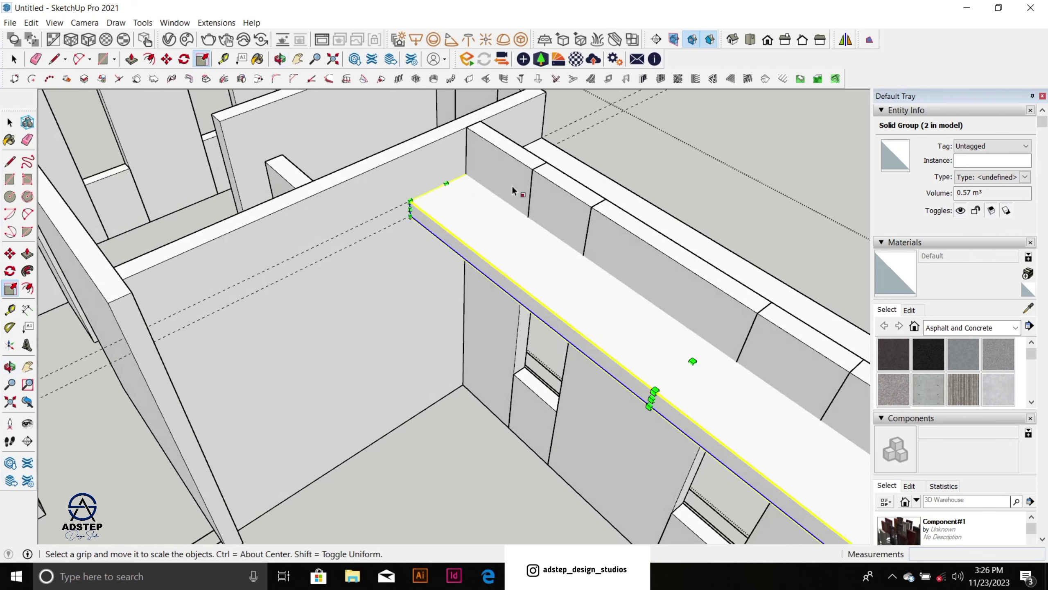
click(445, 192)
scroll(456, 199, down, 5)
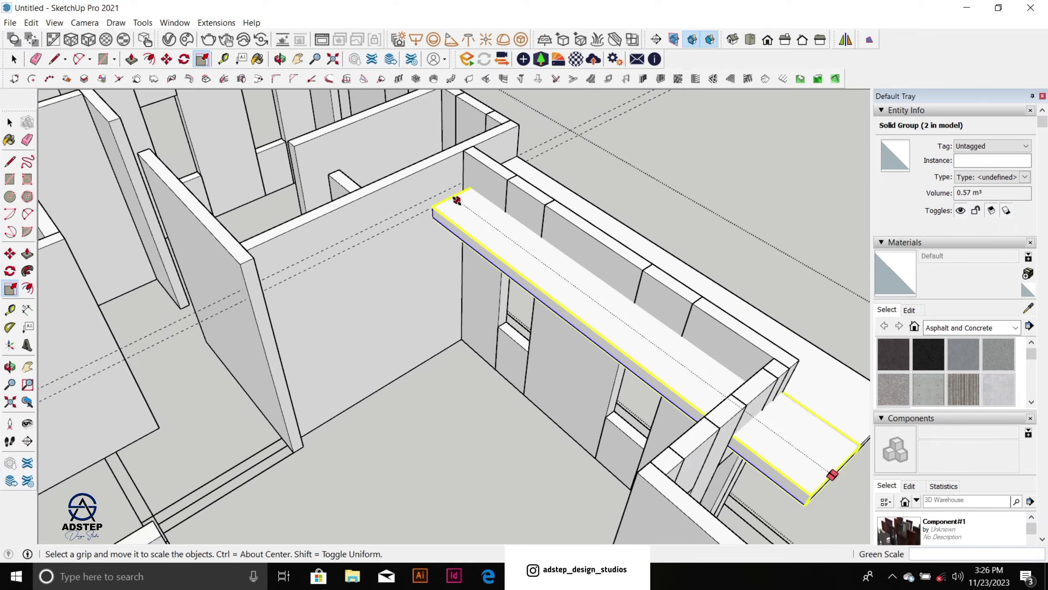
scroll(631, 323, up, 1)
click(622, 314)
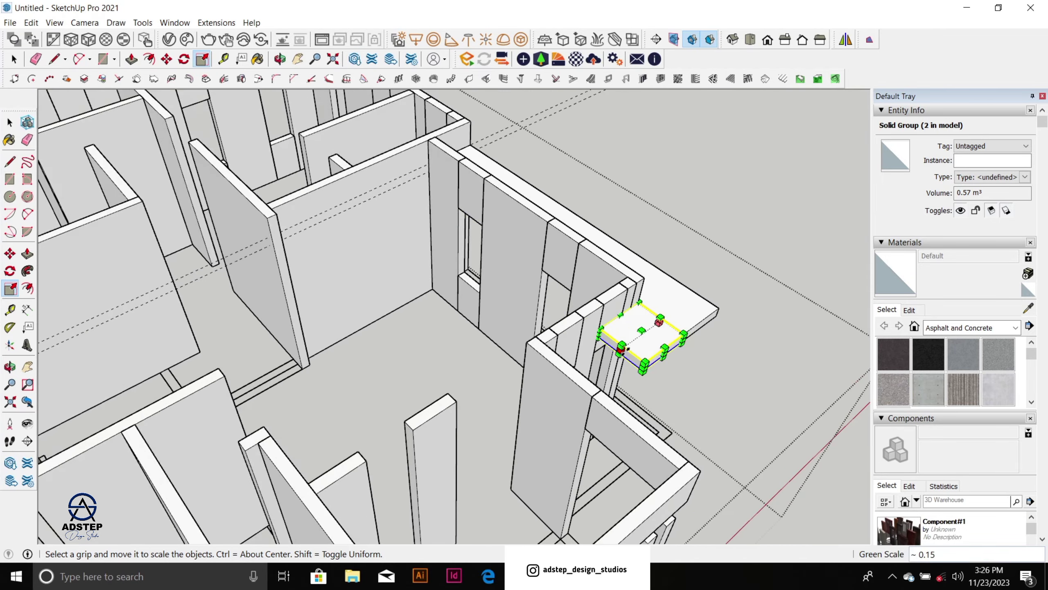
Step: Stretch the shortened slab sideways along the front window wall to the adjoining projecting wall
click(621, 350)
click(563, 358)
scroll(586, 322, down, 3)
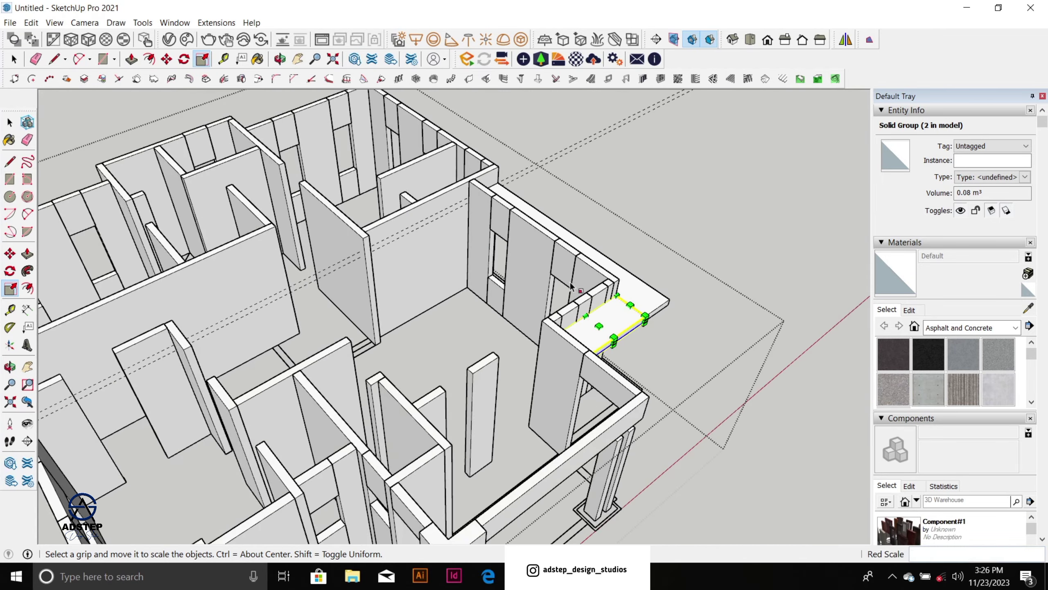
middle_drag(602, 335, 417, 269)
scroll(397, 266, down, 3)
middle_drag(471, 307, 595, 325)
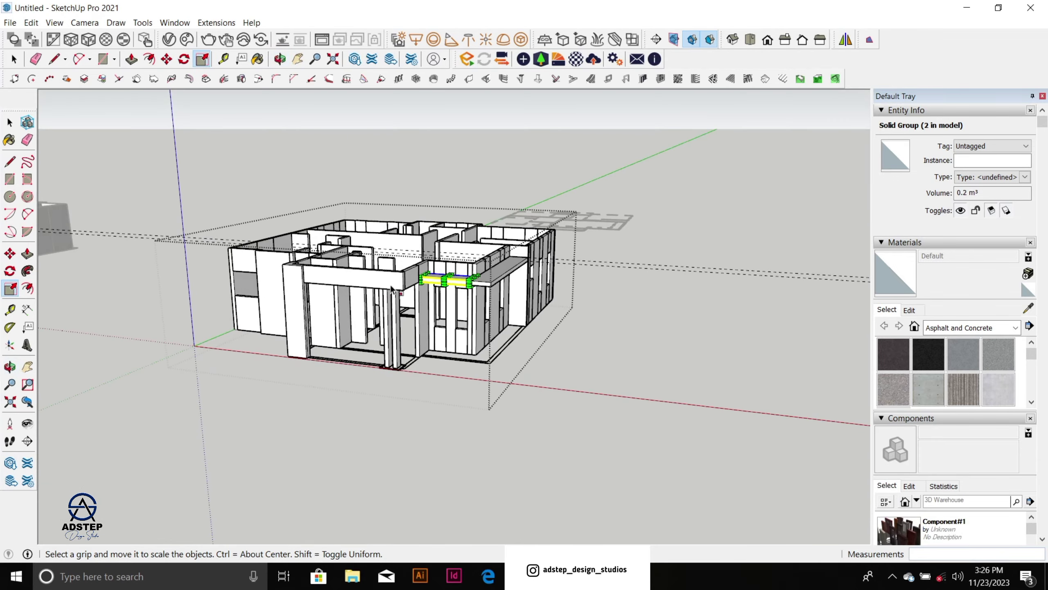
Step: Examine the slab wrapping around the window walls' corner and the overall wall model
key(space)
scroll(437, 289, up, 2)
middle_drag(465, 335, 371, 362)
scroll(372, 362, down, 1)
middle_drag(485, 377, 547, 317)
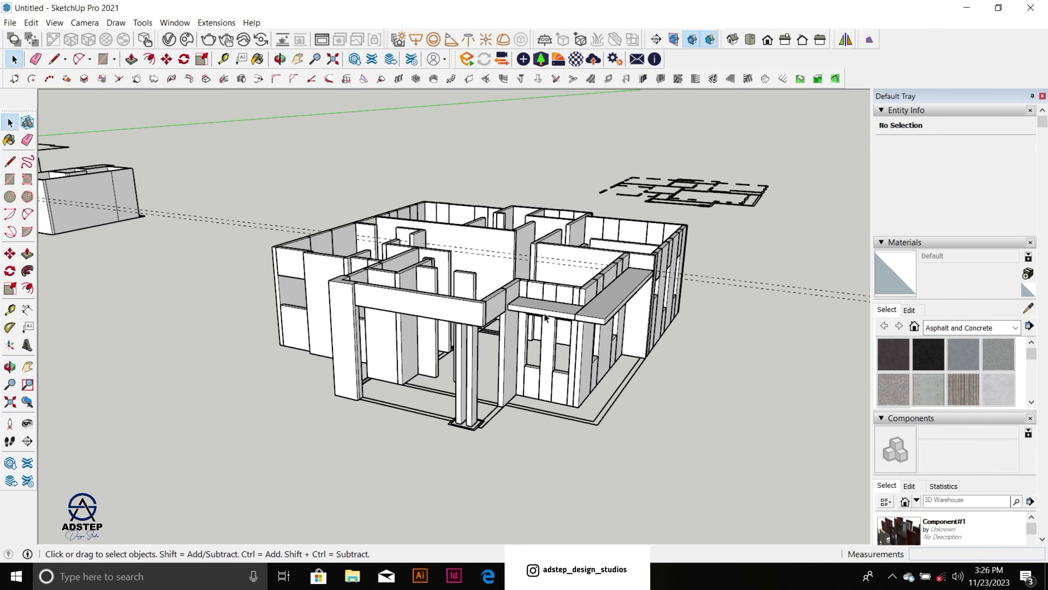
double_click(548, 316)
click(548, 315)
click(554, 343)
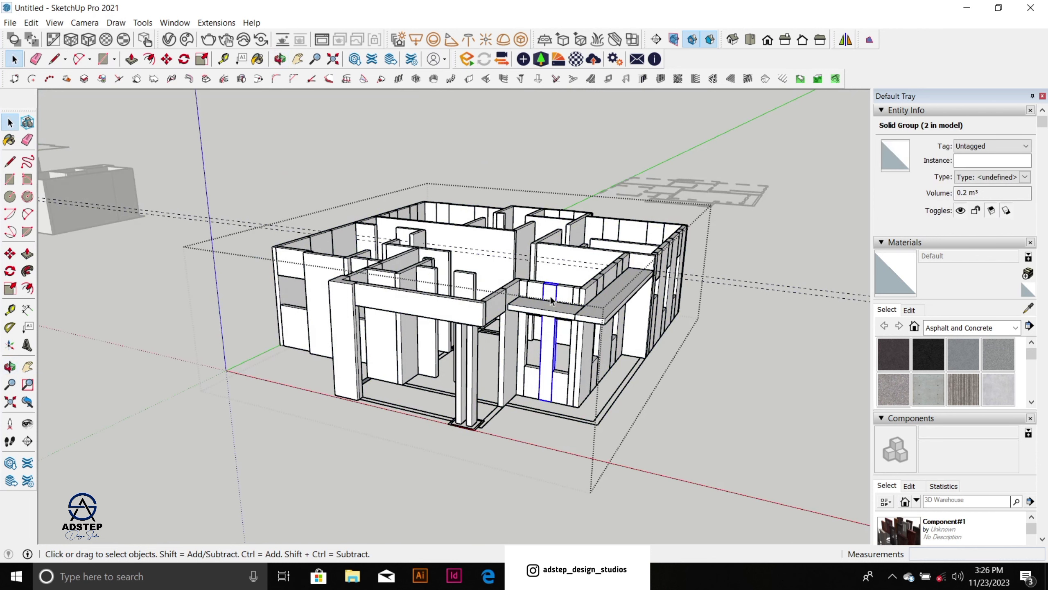
key(e)
key(space)
scroll(473, 348, down, 5)
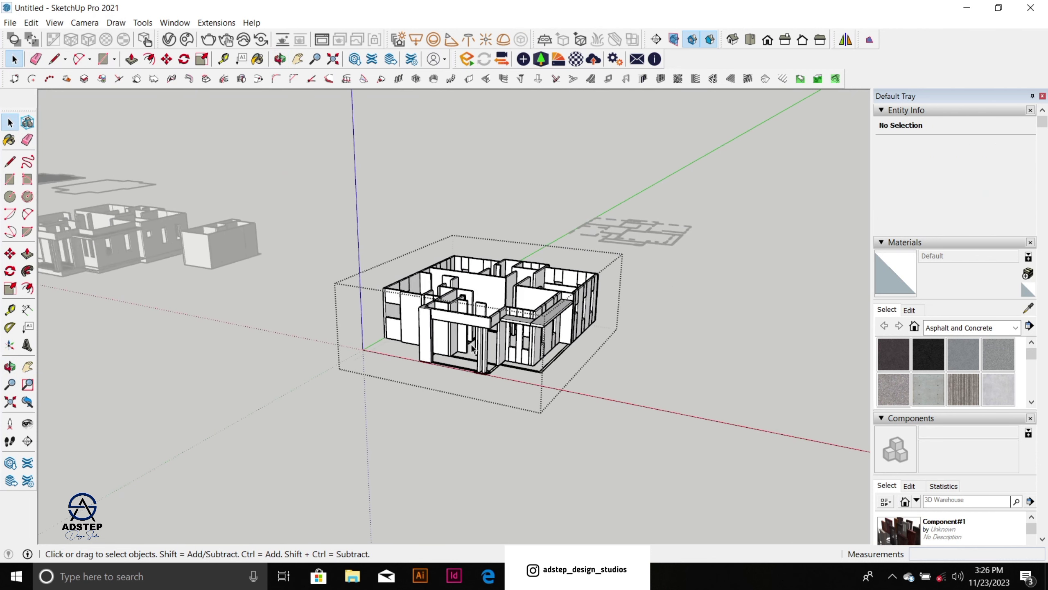
scroll(473, 348, down, 5)
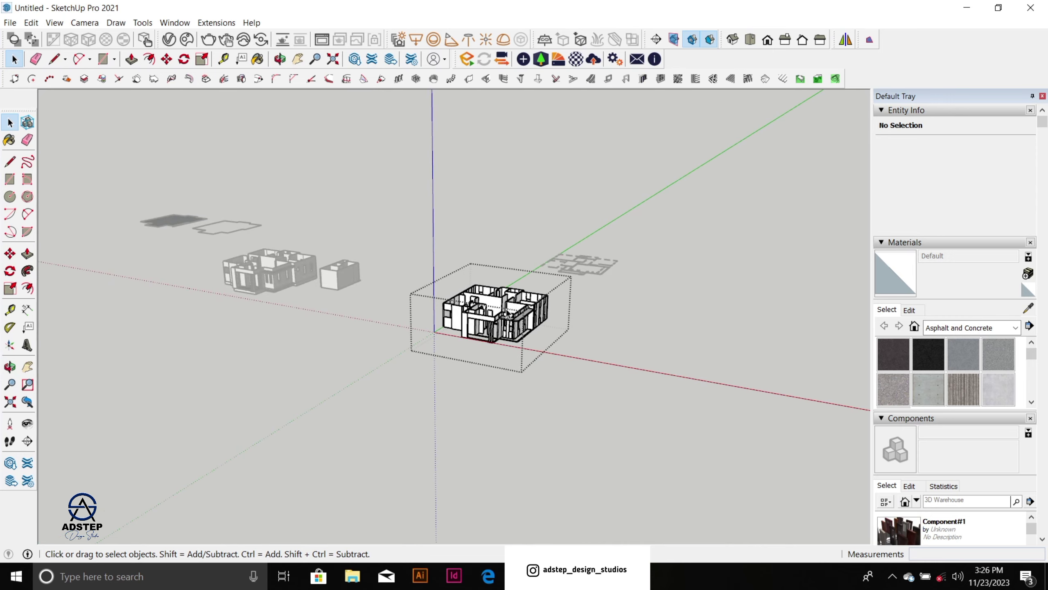
middle_drag(509, 314, 518, 359)
scroll(518, 359, up, 2)
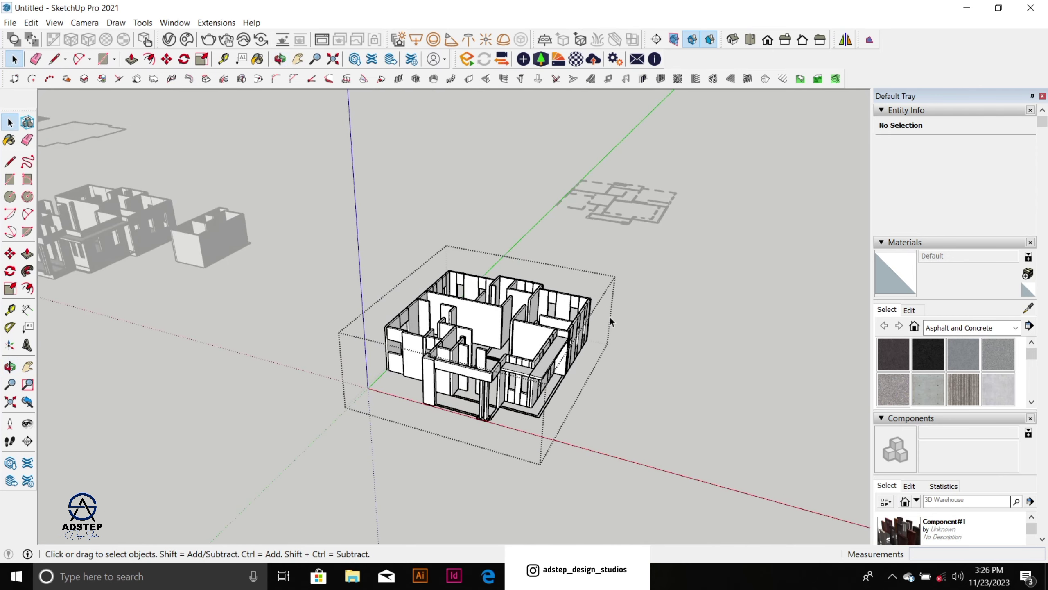
Step: Copy the filled floor outline to the open ground in front of the group-method wall model
scroll(667, 292, down, 8)
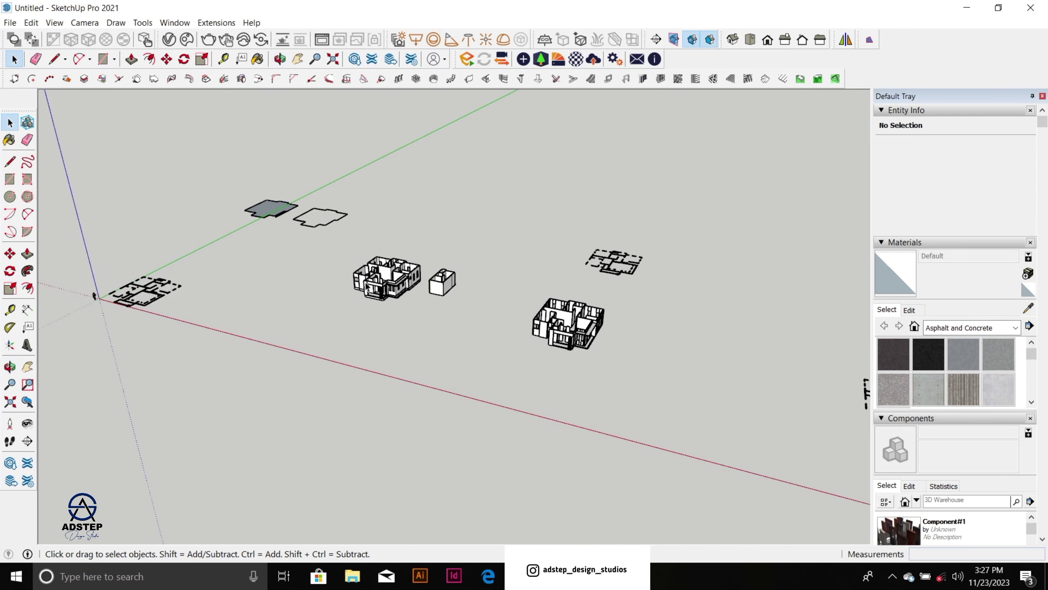
scroll(269, 206, up, 5)
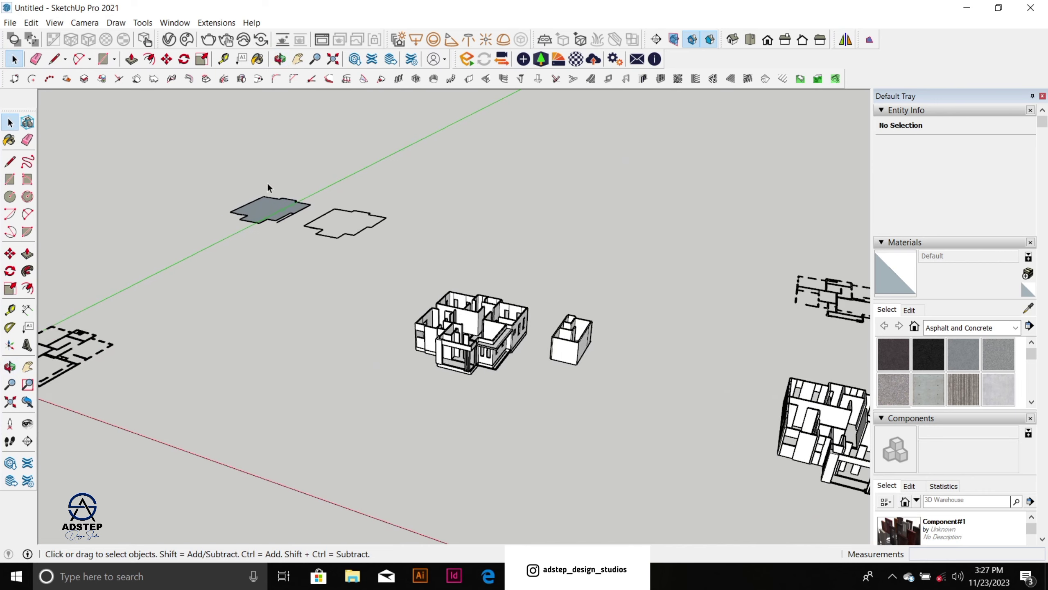
click(265, 213)
key(m)
click(268, 215)
key(ctrl)
scroll(268, 215, down, 4)
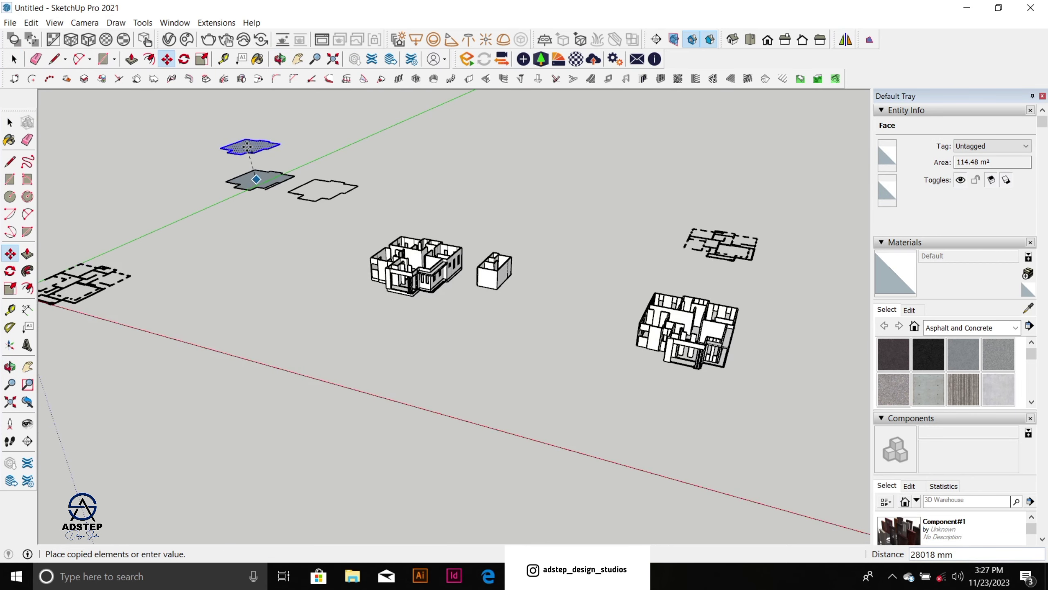
scroll(247, 146, down, 1)
click(532, 376)
Step: Group the copied floor outline and reverse its face inside the group
key(space)
right_click(532, 387)
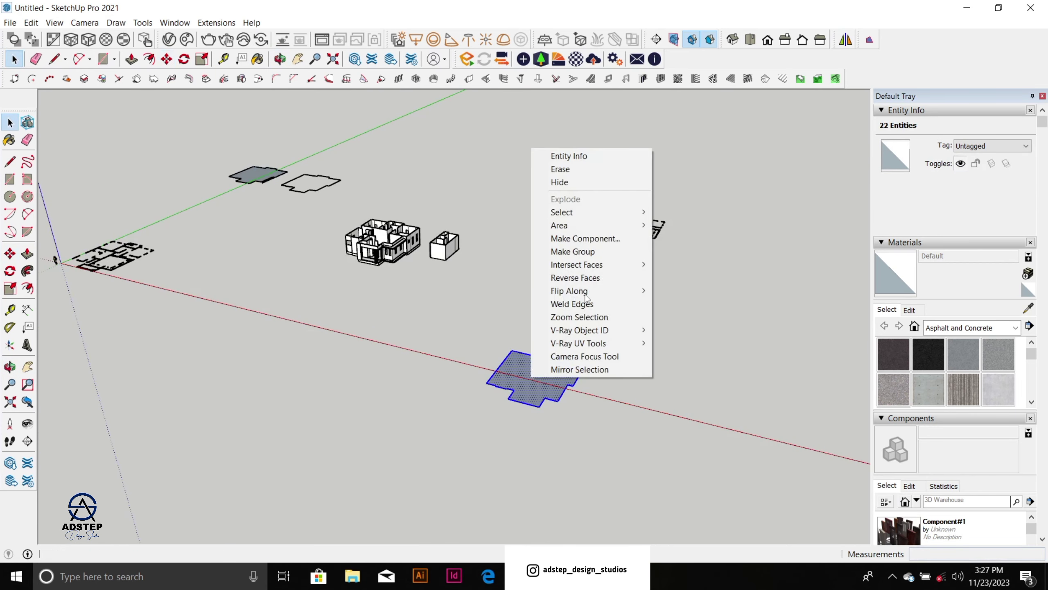
click(573, 252)
scroll(551, 378, up, 2)
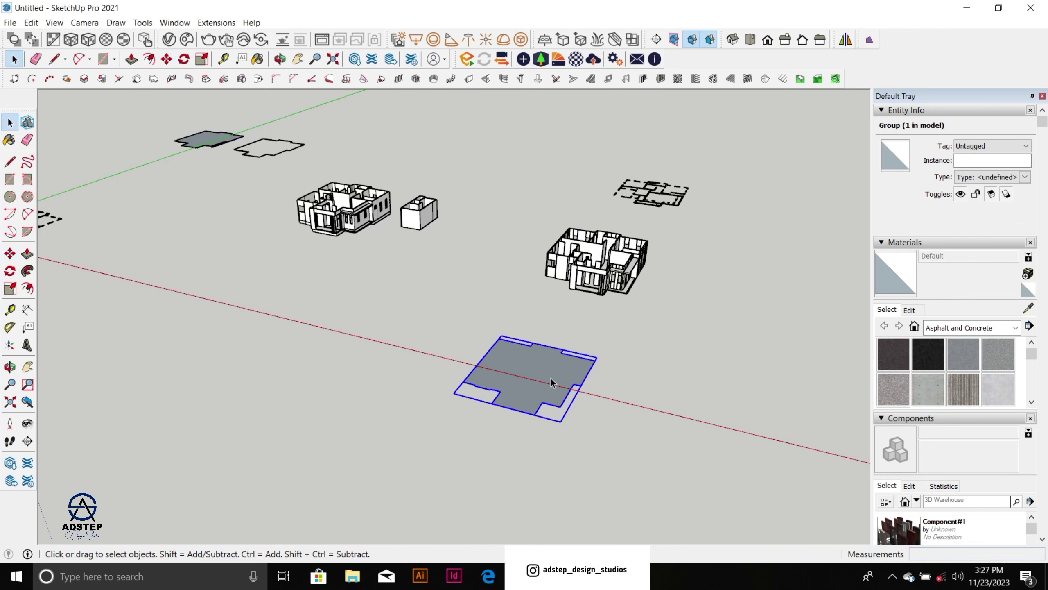
double_click(518, 390)
scroll(519, 389, up, 1)
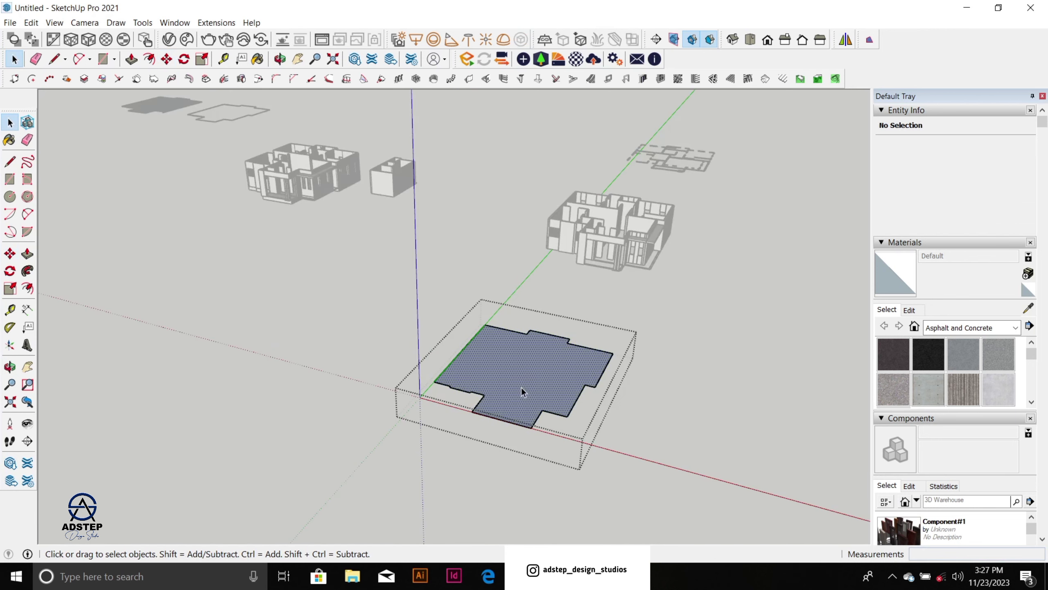
right_click(521, 387)
click(596, 284)
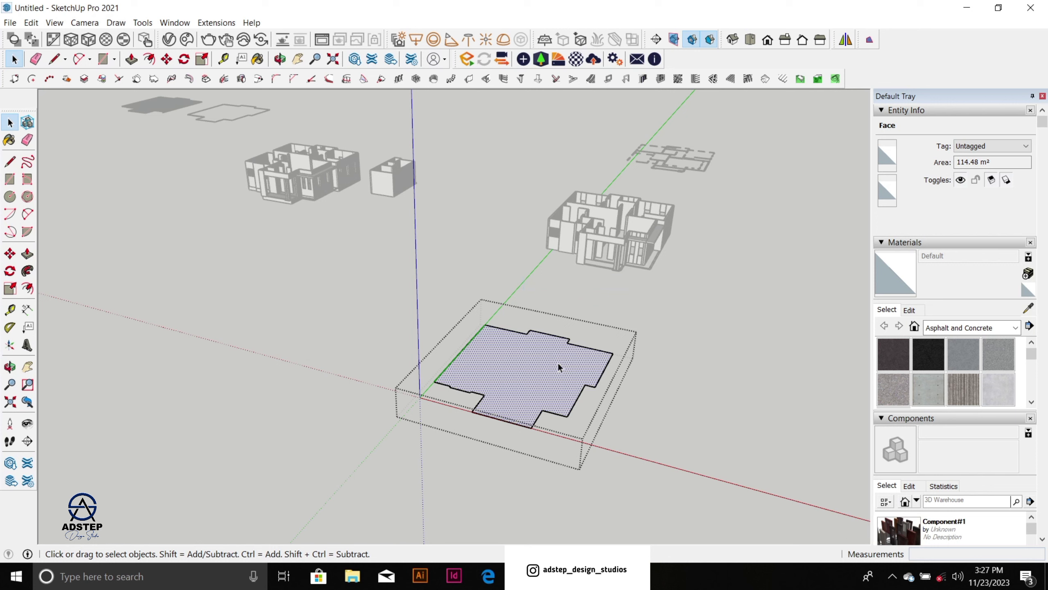
Step: Push/Pull the floor face up 450 mm to form a solid floor slab and close the group
key(p)
click(558, 366)
text(3)
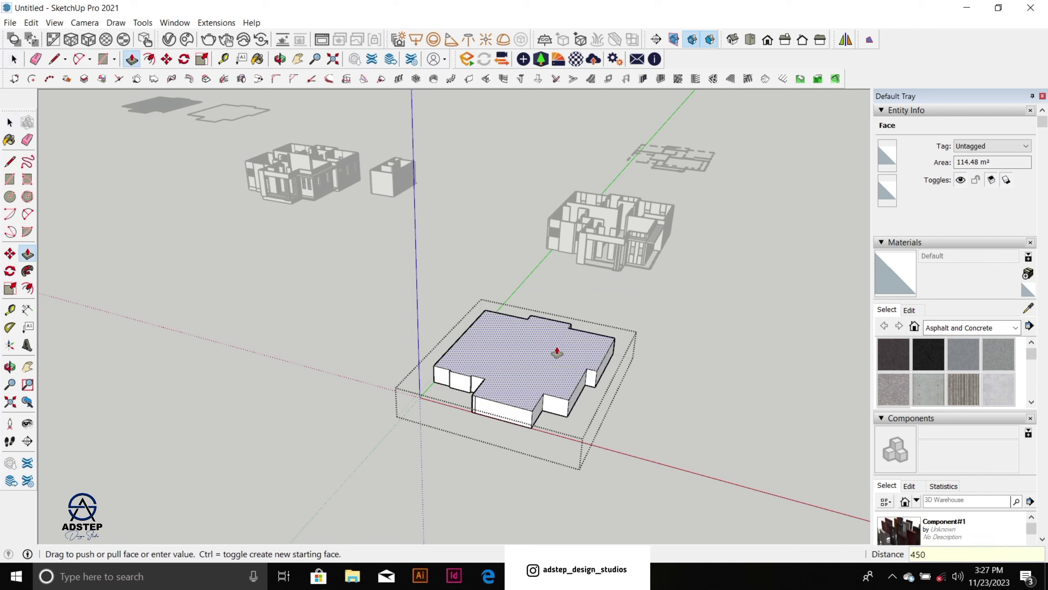
key(Return)
key(space)
mouse_move(556, 346)
middle_down()
mouse_move(545, 344)
mouse_move(543, 370)
mouse_move(561, 347)
middle_up()
click(509, 341)
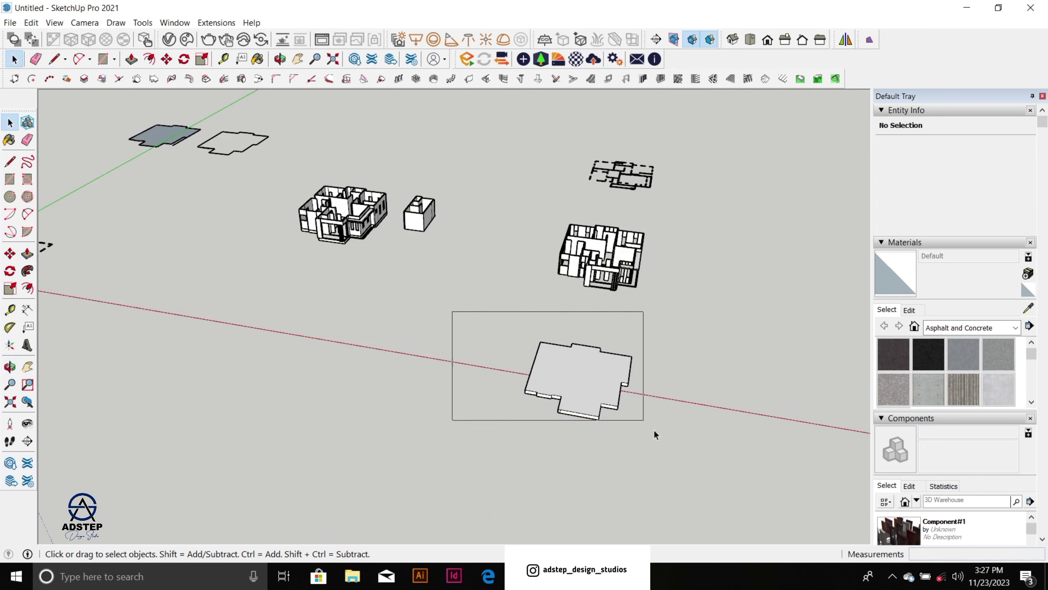
click(594, 393)
right_click(594, 393)
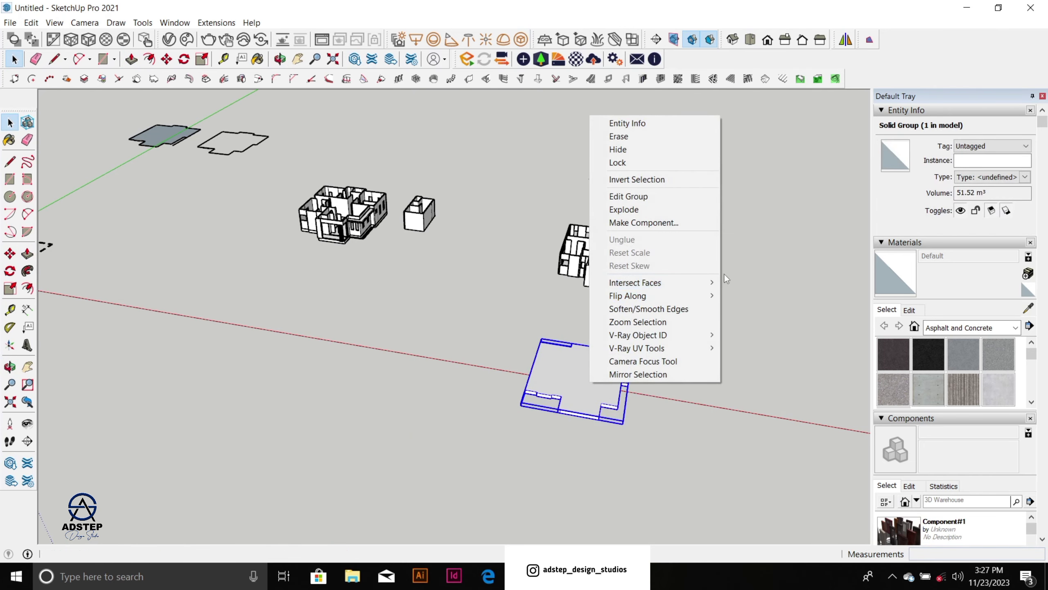
click(663, 315)
scroll(551, 356, up, 3)
Step: Move the floor slab by its corner to the matching bottom corner of the group-method walls so it sits beneath them
click(537, 392)
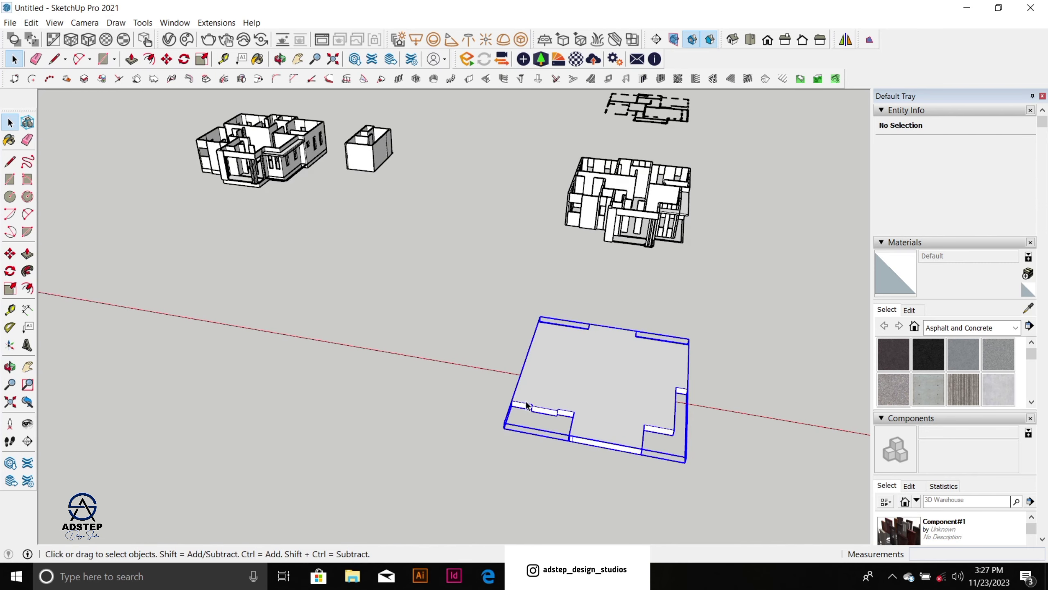
scroll(533, 394, up, 2)
key(m)
click(509, 390)
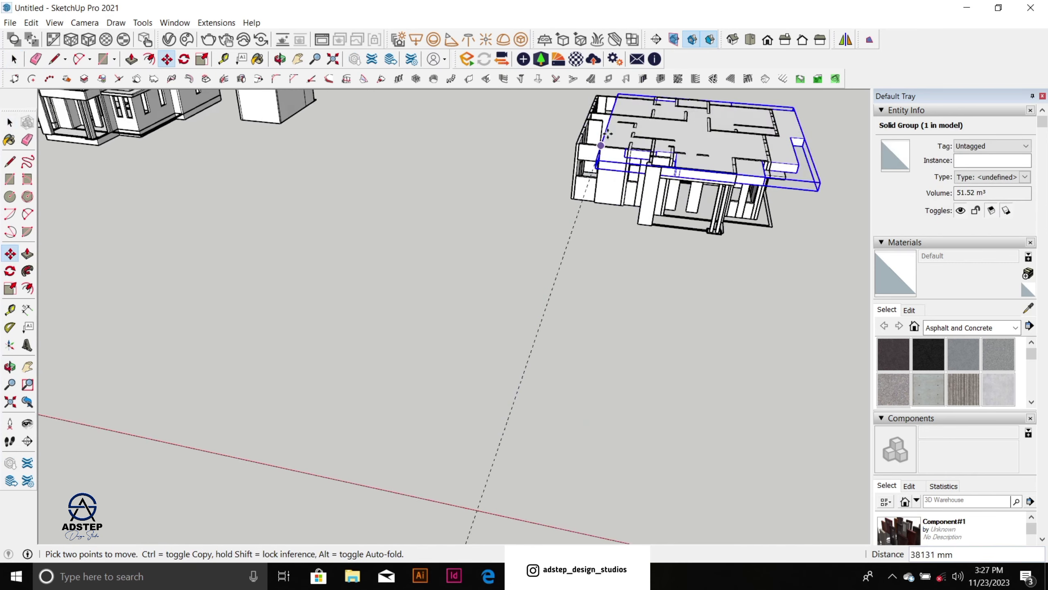
scroll(561, 266, up, 6)
middle_drag(674, 247, 786, 157)
middle_drag(571, 144, 577, 75)
scroll(551, 182, up, 2)
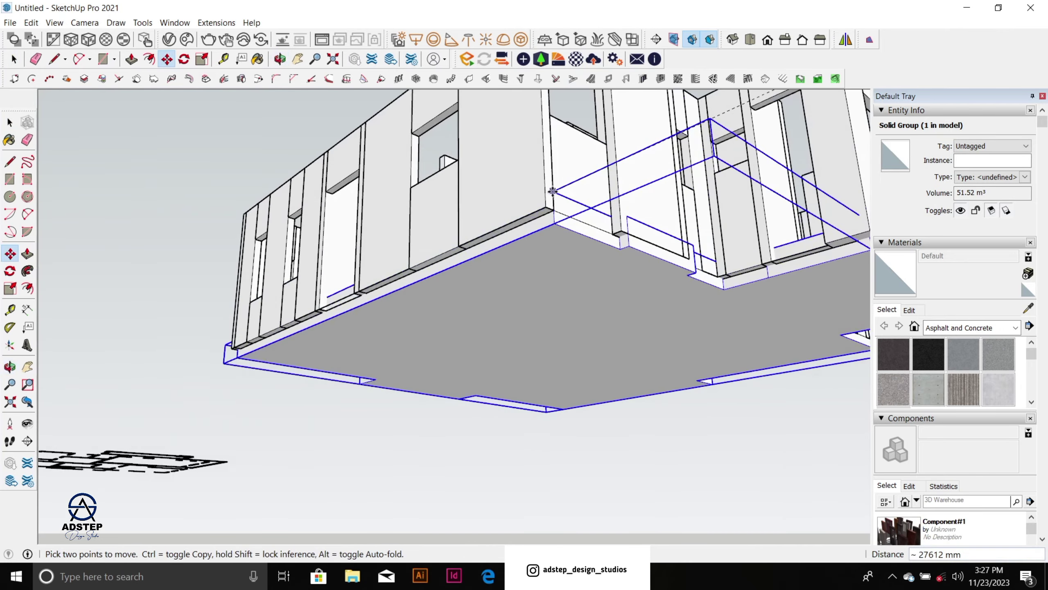
click(548, 203)
scroll(441, 322, down, 4)
key(space)
Step: Clear the selection and examine the finished group-method wall model seated on its floor slab, from far and near
middle_drag(442, 331, 397, 370)
key(space)
drag(487, 378, 424, 365)
scroll(448, 343, down, 6)
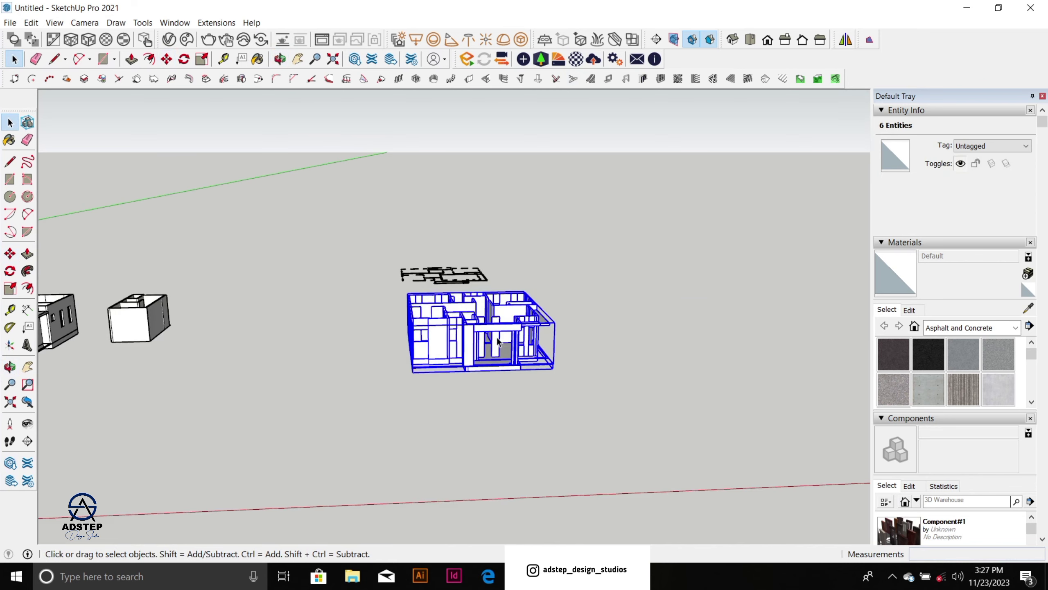
scroll(323, 354, up, 2)
scroll(268, 326, up, 3)
scroll(252, 323, down, 2)
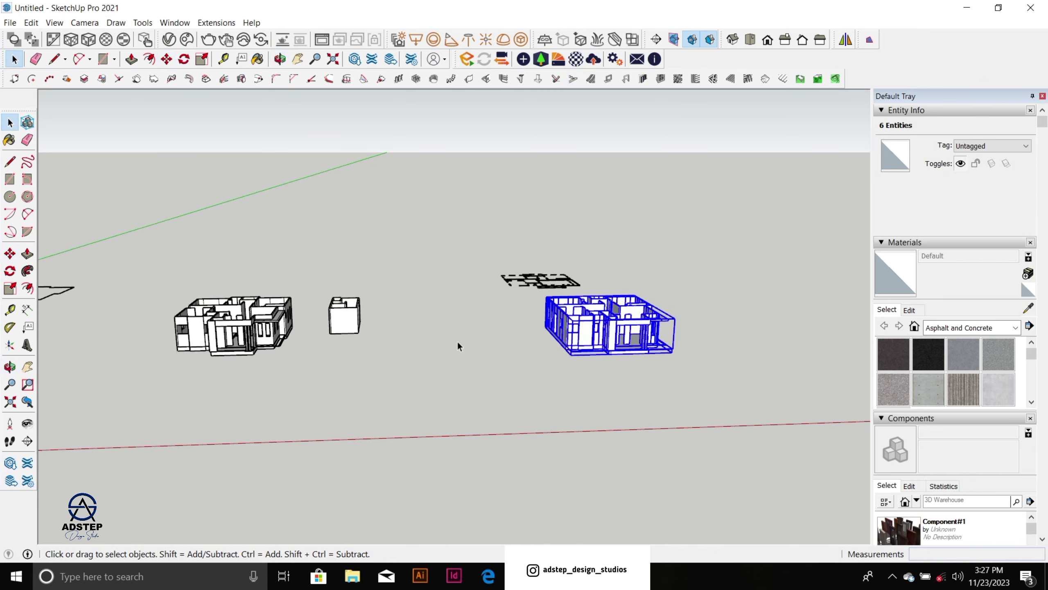
middle_drag(457, 341, 435, 340)
click(436, 341)
scroll(671, 343, up, 2)
middle_drag(599, 351, 610, 327)
scroll(503, 341, up, 1)
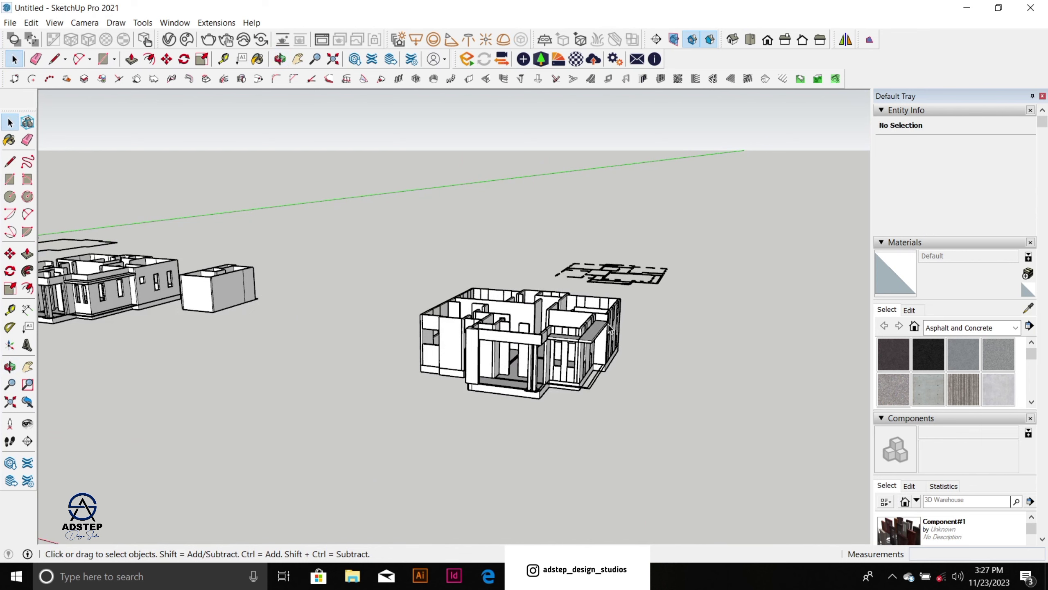
scroll(521, 338, up, 2)
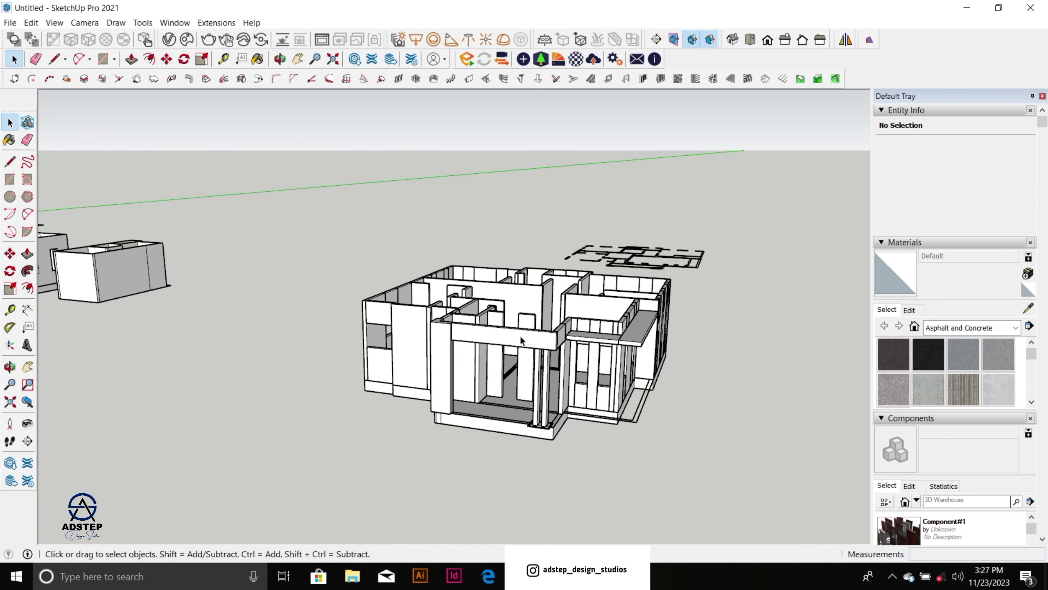
scroll(520, 336, down, 3)
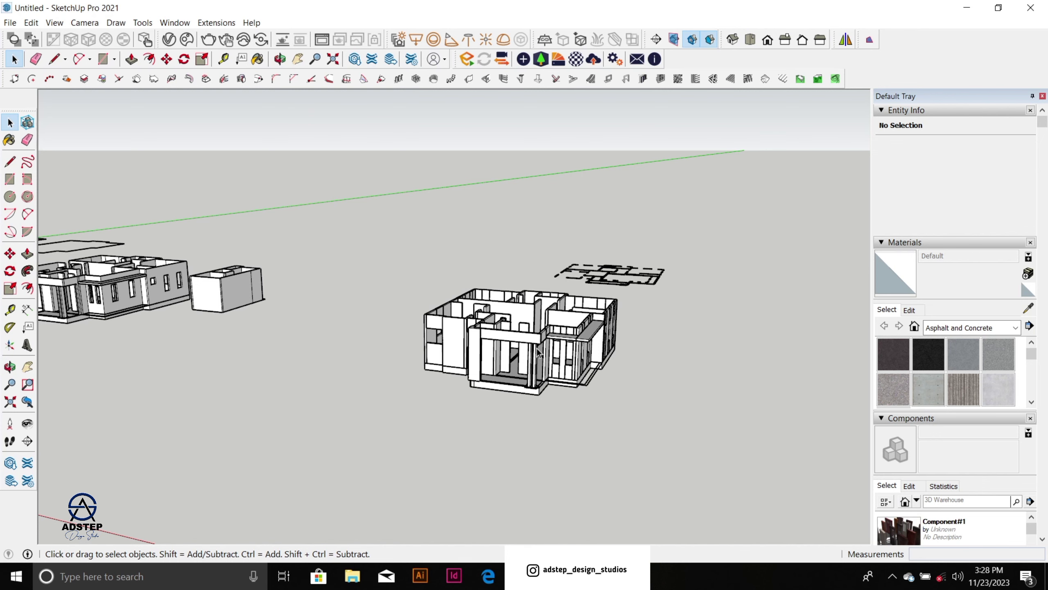
Step: Survey all the wall models, floor outlines and plan copies from above, ending on the group-method model
scroll(538, 350, down, 5)
mouse_move(538, 351)
middle_down()
mouse_move(866, 429)
mouse_move(485, 394)
middle_up()
scroll(486, 396, down, 5)
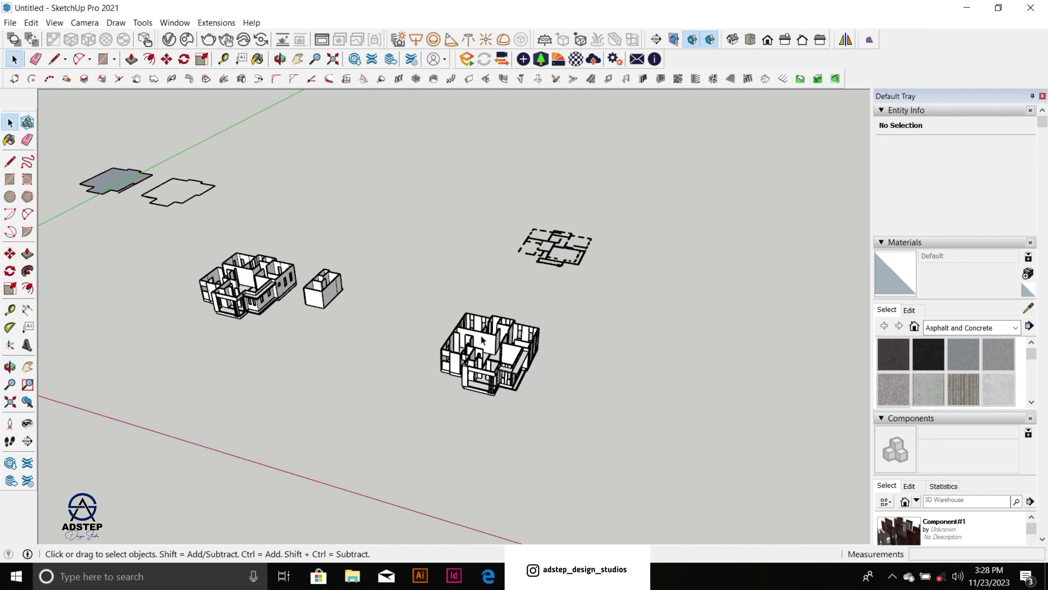
scroll(505, 356, up, 2)
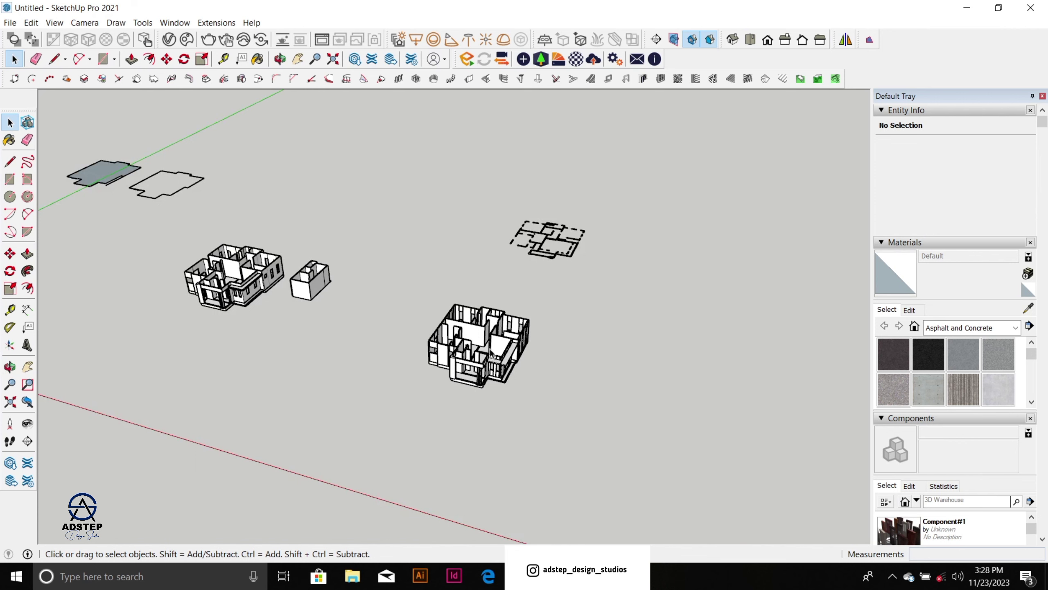
scroll(295, 278, down, 3)
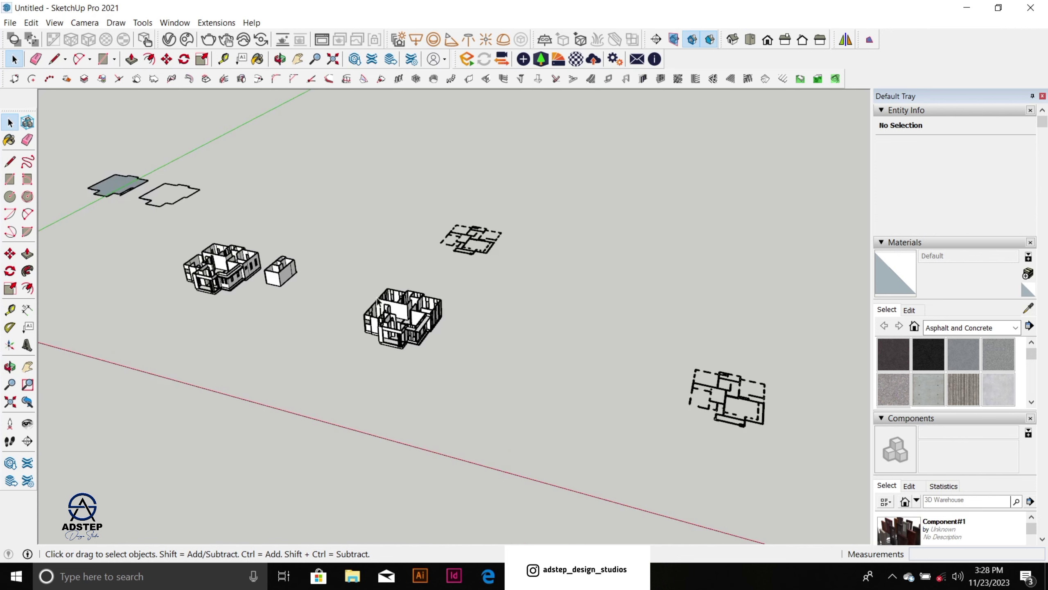
scroll(404, 302, up, 4)
scroll(402, 302, down, 4)
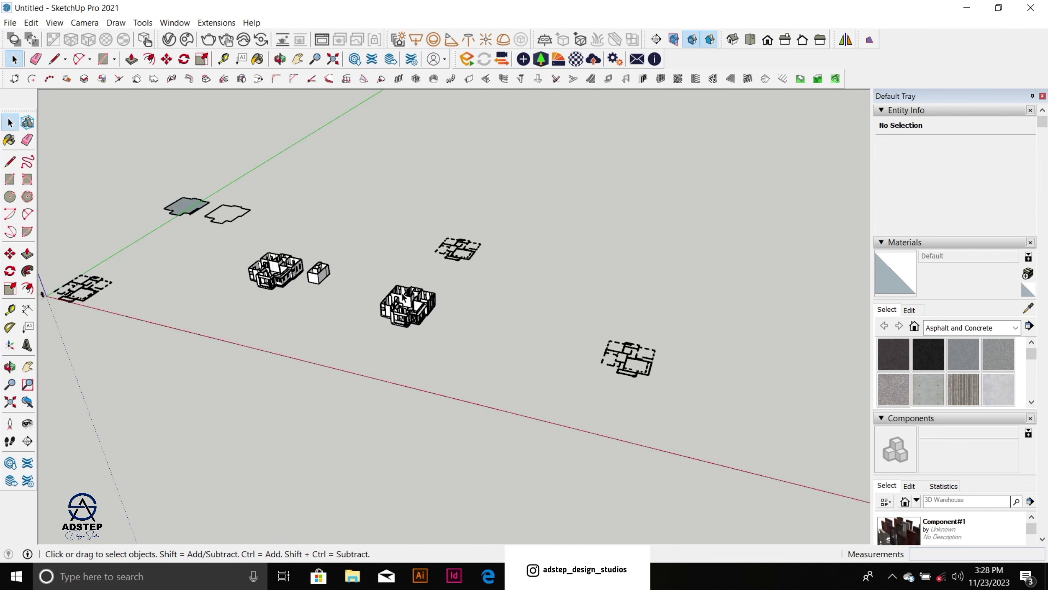
scroll(423, 326, up, 5)
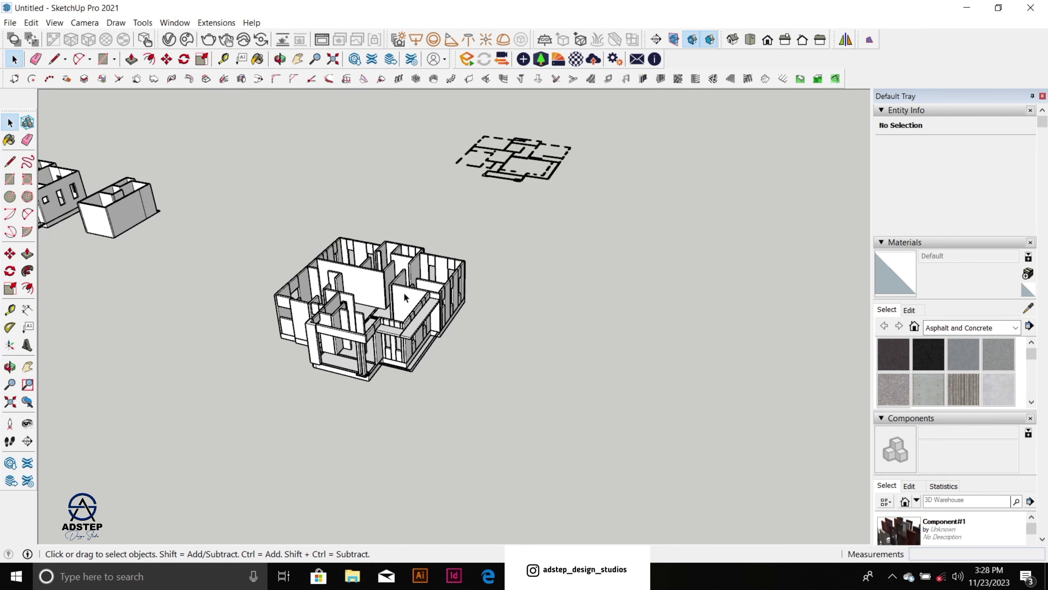
Step: Explode the grouped floor plan copy lying apart from the finished wall models
scroll(405, 298, down, 5)
scroll(573, 359, up, 3)
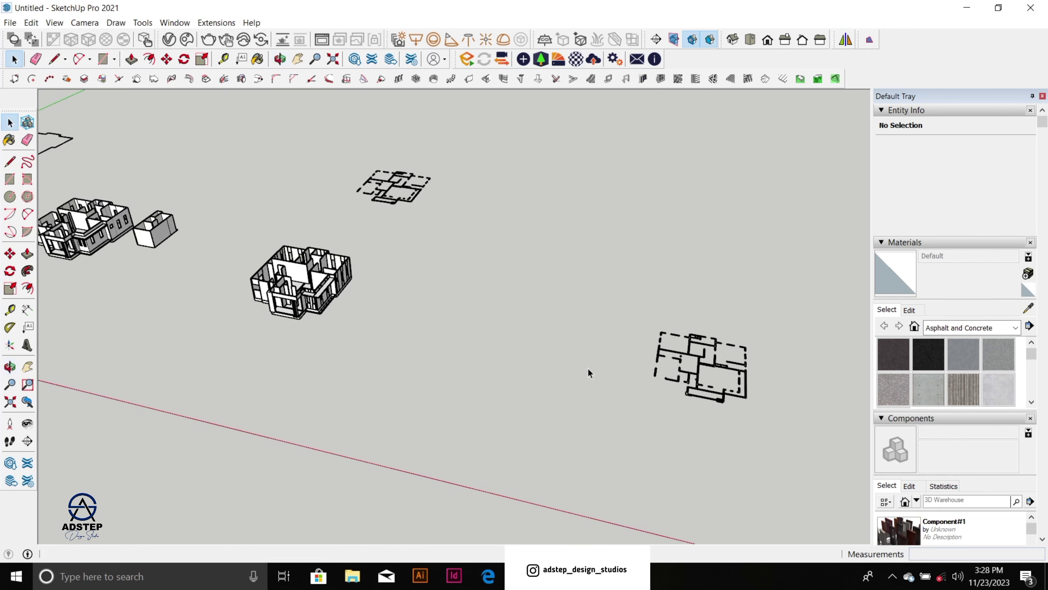
scroll(657, 365, up, 2)
scroll(662, 364, down, 2)
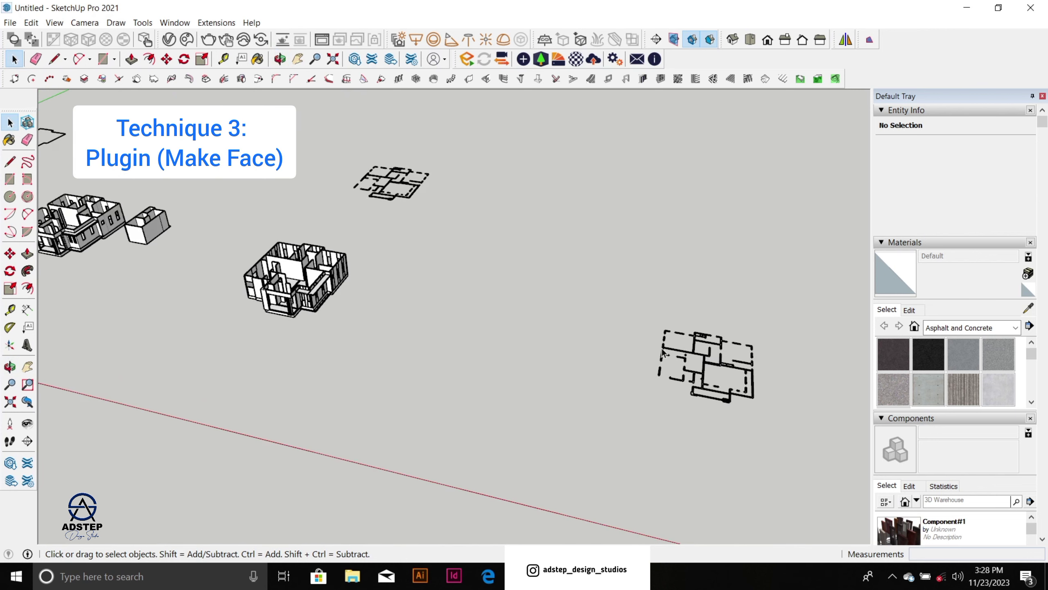
click(663, 356)
scroll(678, 355, up, 4)
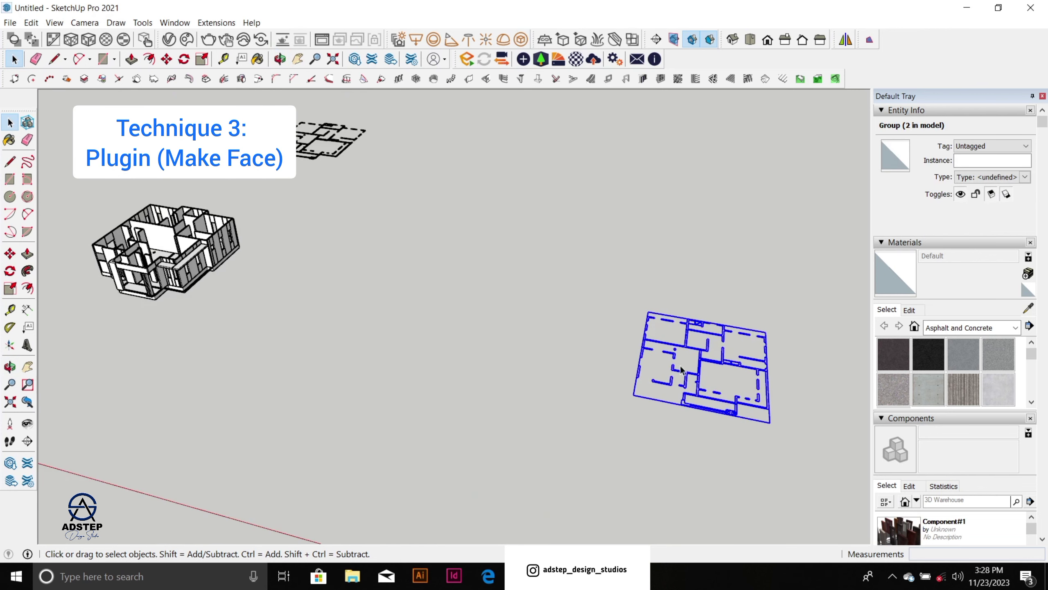
right_click(677, 358)
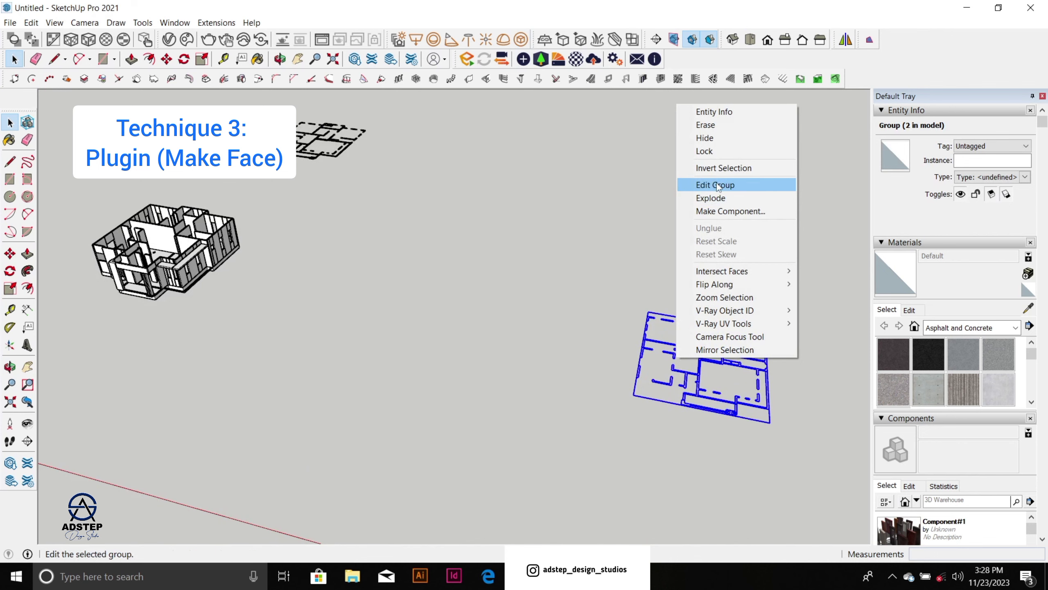
click(722, 199)
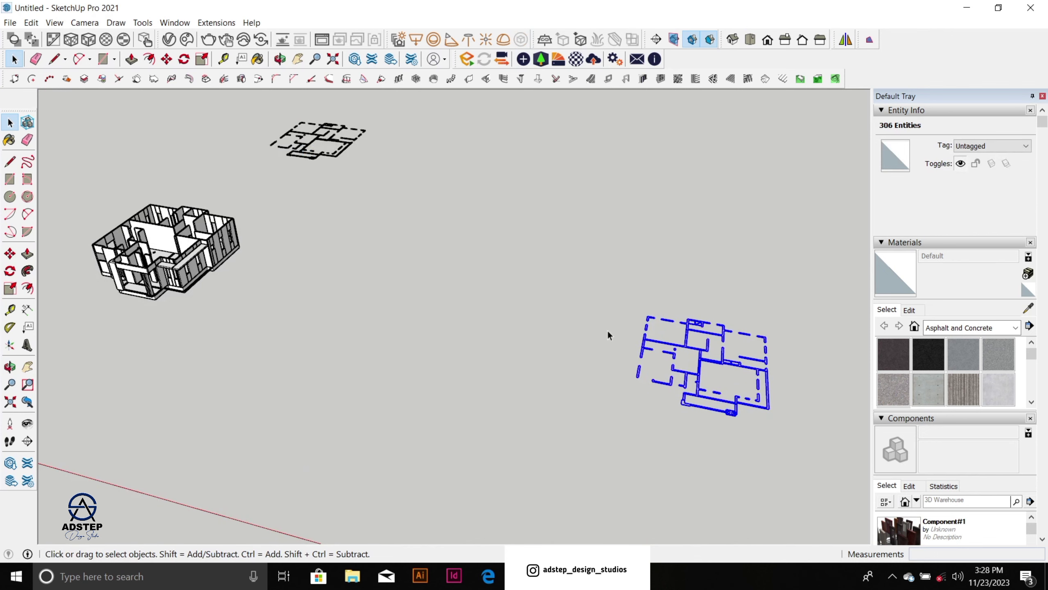
Step: Inspect the exploded plan's wall outlines up close and pick a single edge to check it
scroll(712, 351, up, 5)
click(646, 314)
scroll(652, 298, up, 8)
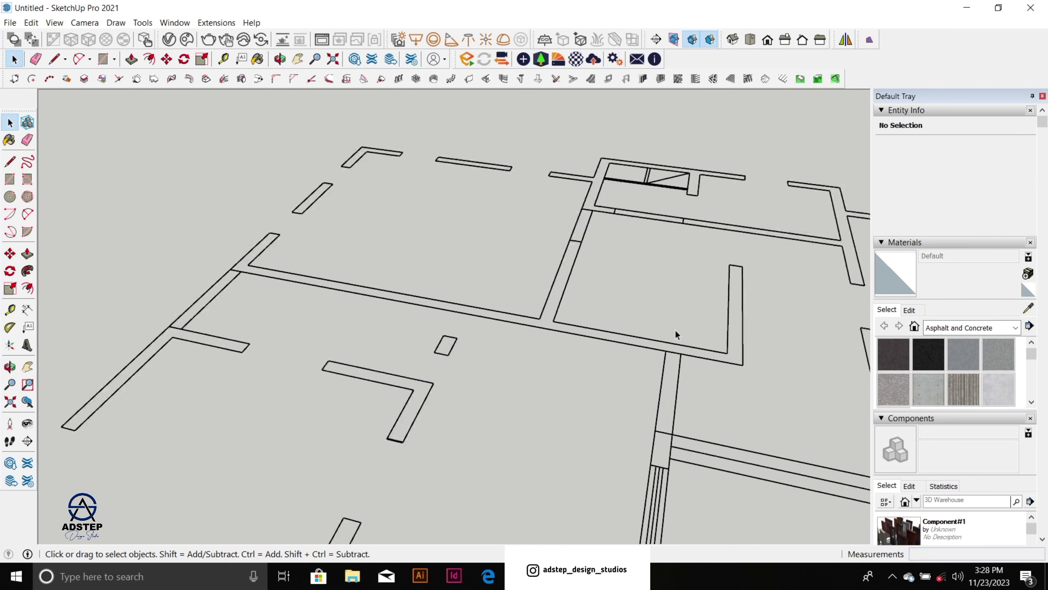
click(659, 346)
scroll(661, 342, down, 5)
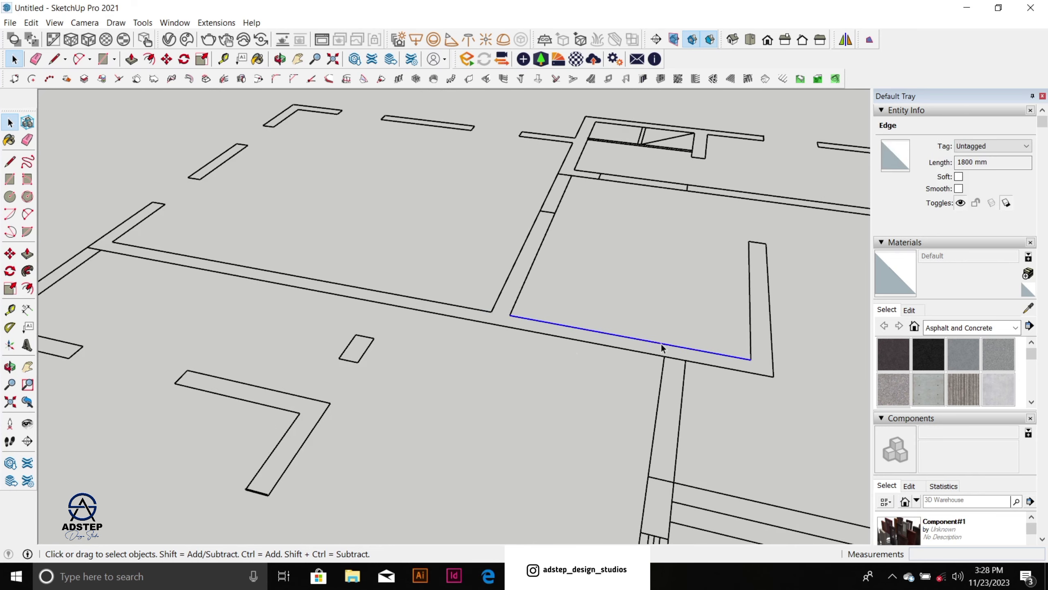
scroll(599, 291, down, 10)
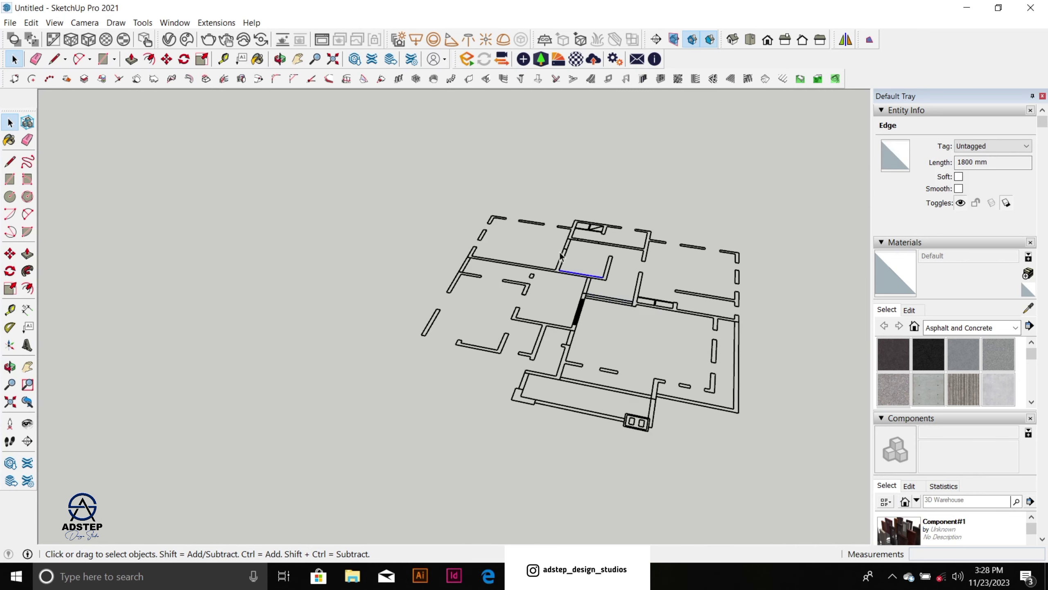
Step: Select the whole exploded floor plan and generate faces inside its outlines with the Make Face plugin
drag(424, 167, 709, 394)
click(554, 179)
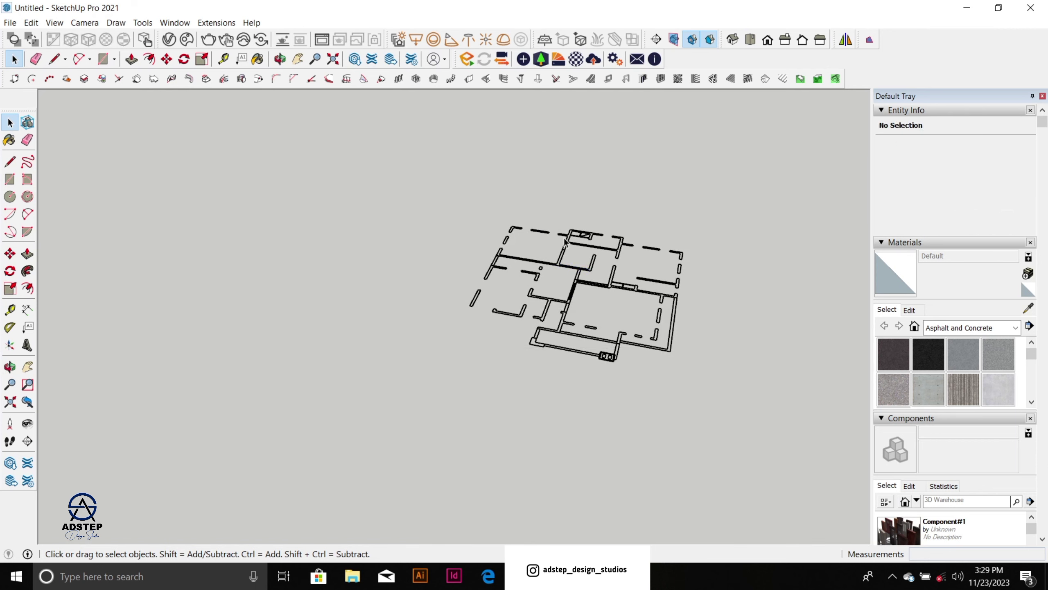
drag(406, 168, 650, 363)
drag(736, 422, 737, 422)
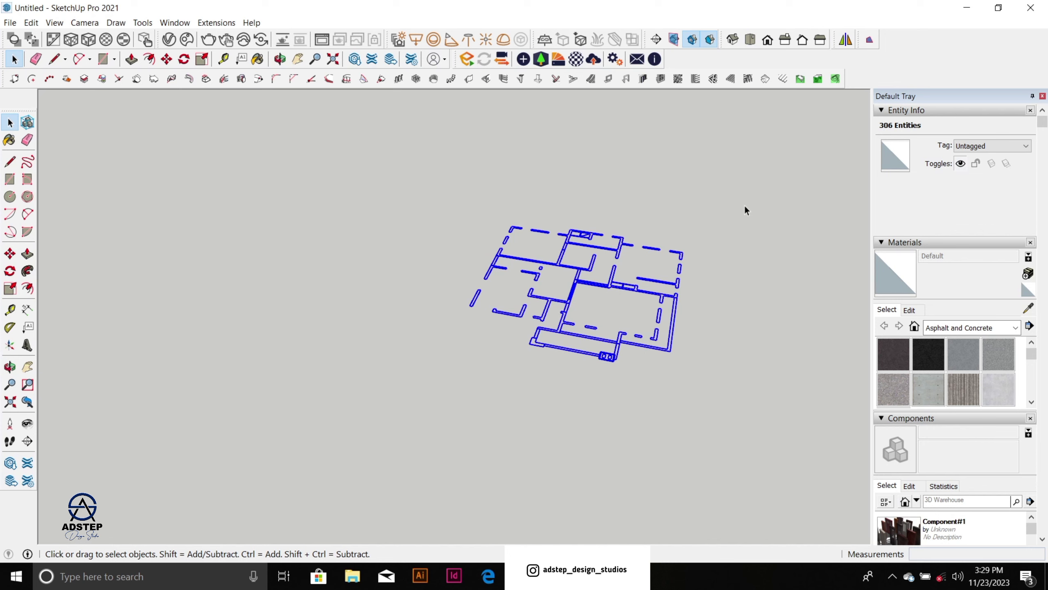
click(639, 203)
drag(416, 160, 725, 406)
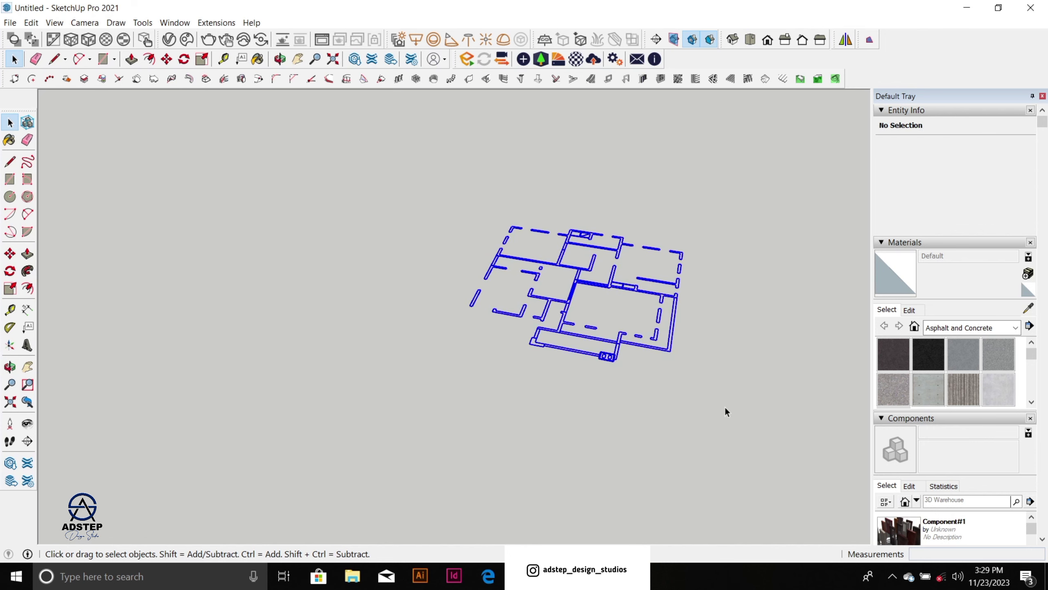
click(870, 40)
scroll(532, 262, up, 6)
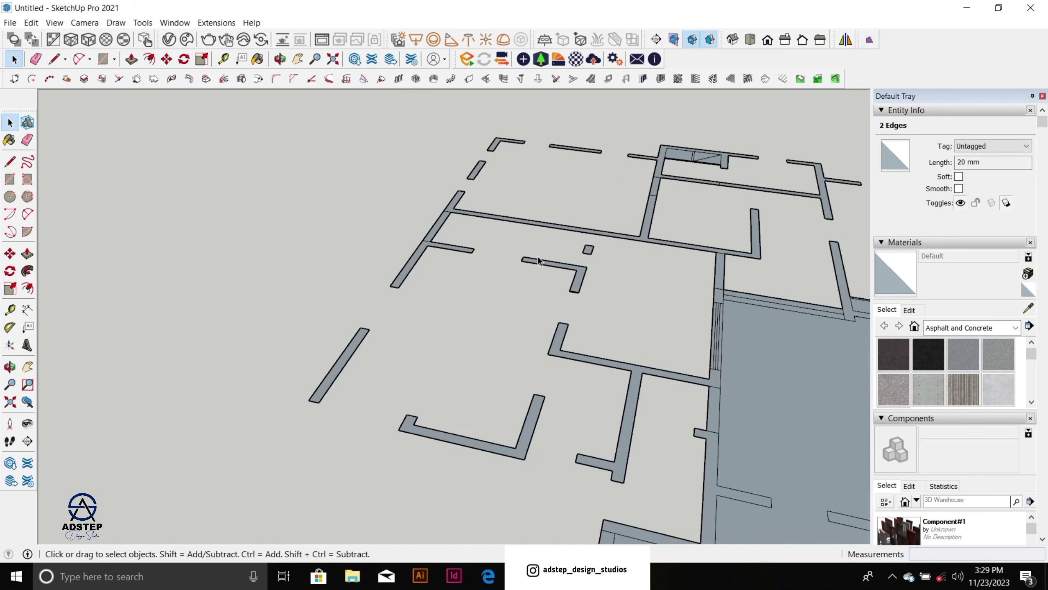
Step: Select all the plan's geometry and reverse its faces so their front sides point up
scroll(537, 261, down, 6)
middle_drag(537, 261, 572, 304)
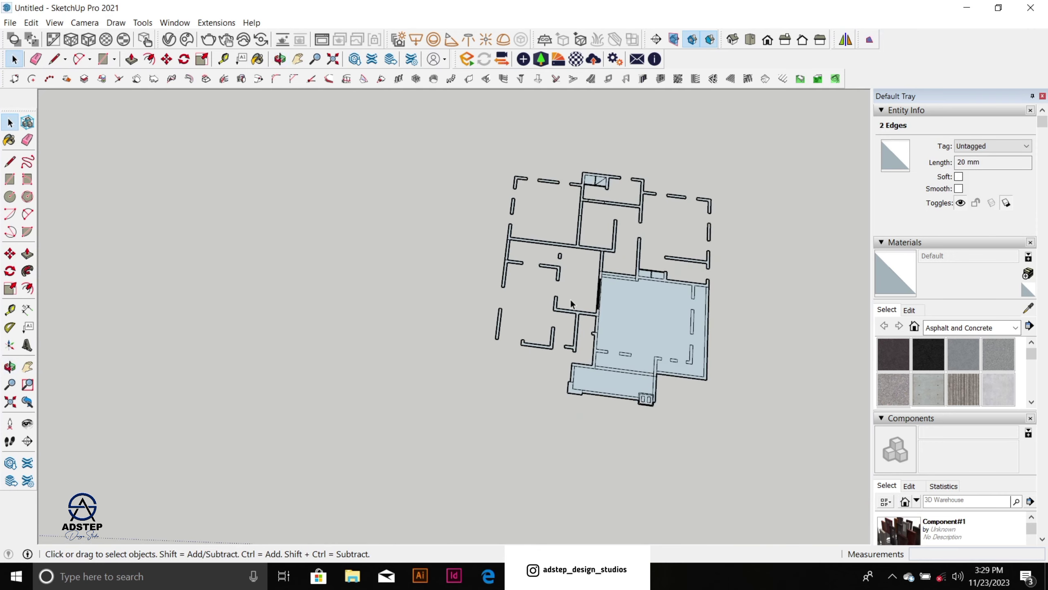
scroll(572, 303, down, 1)
drag(480, 154, 767, 486)
right_click(648, 318)
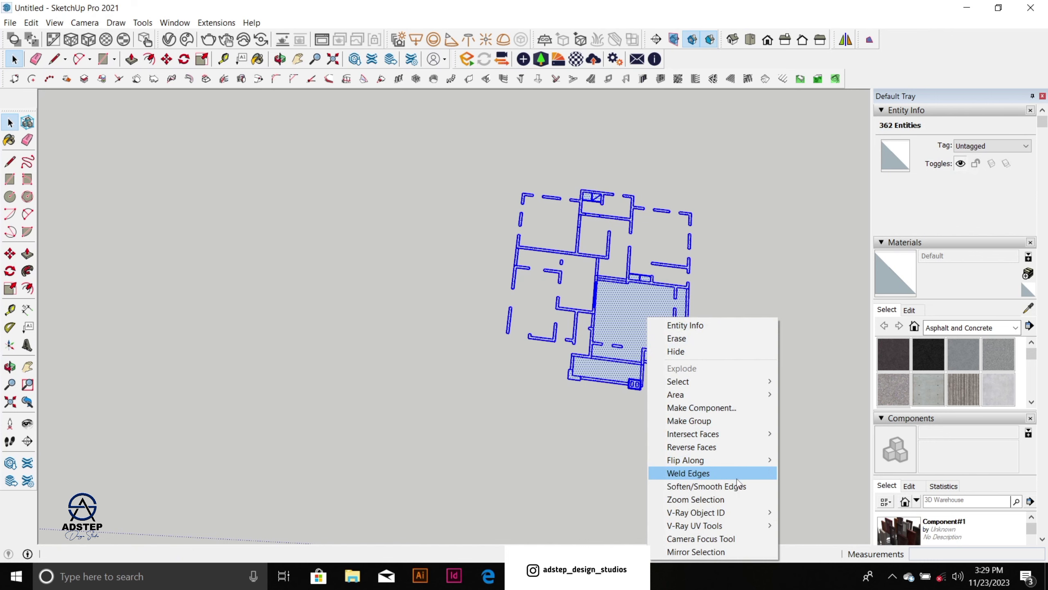
click(736, 446)
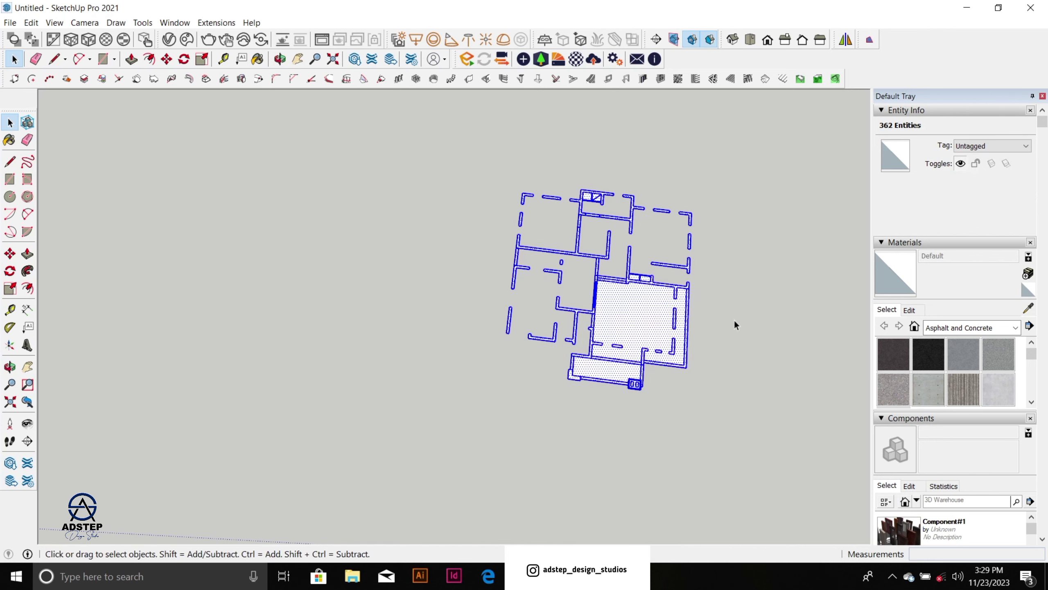
click(737, 316)
Step: Examine the reversed wall faces from closer and from another angle
scroll(642, 317, up, 5)
scroll(643, 306, down, 3)
middle_drag(643, 288, 466, 326)
scroll(462, 322, up, 3)
scroll(462, 324, up, 3)
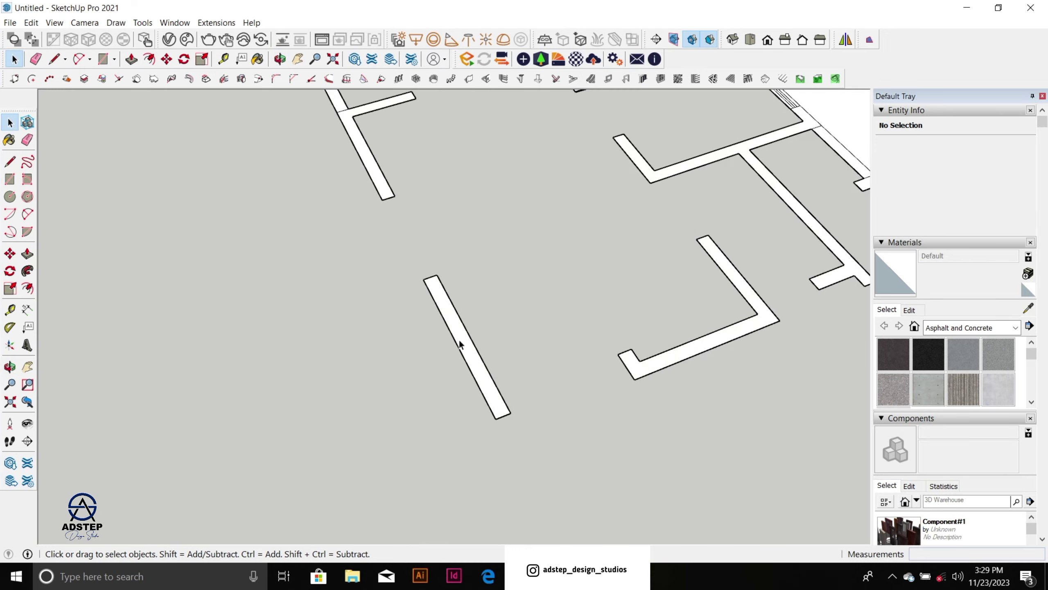
scroll(458, 343, down, 2)
scroll(483, 373, up, 2)
scroll(482, 376, down, 3)
Step: Push/Pull the face of the isolated straight wall segment at the plan's outer corner up to full wall height
click(480, 383)
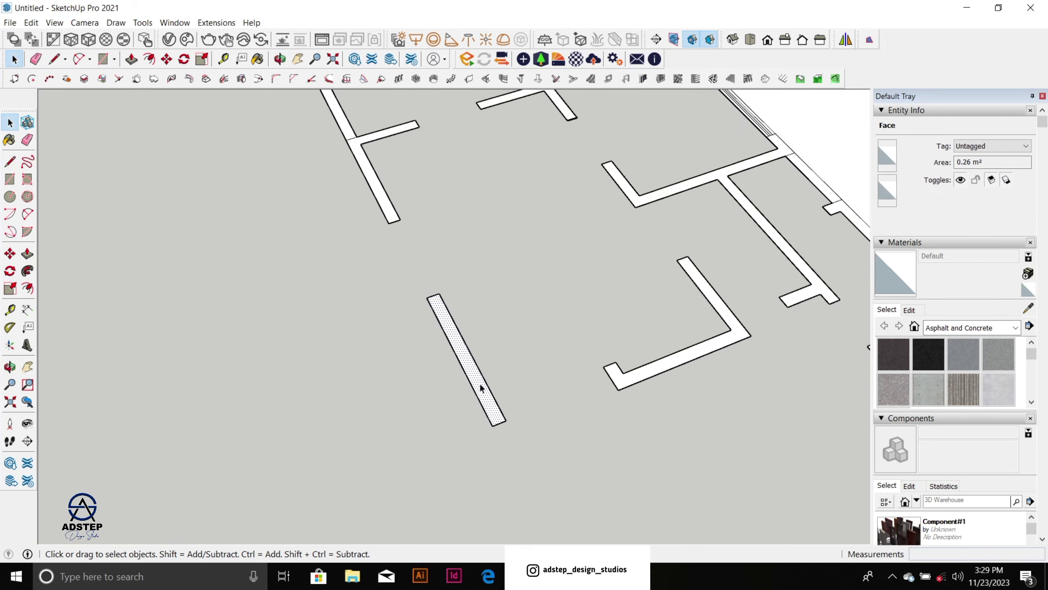
scroll(480, 382, down, 4)
middle_drag(480, 382, 461, 369)
scroll(511, 313, up, 5)
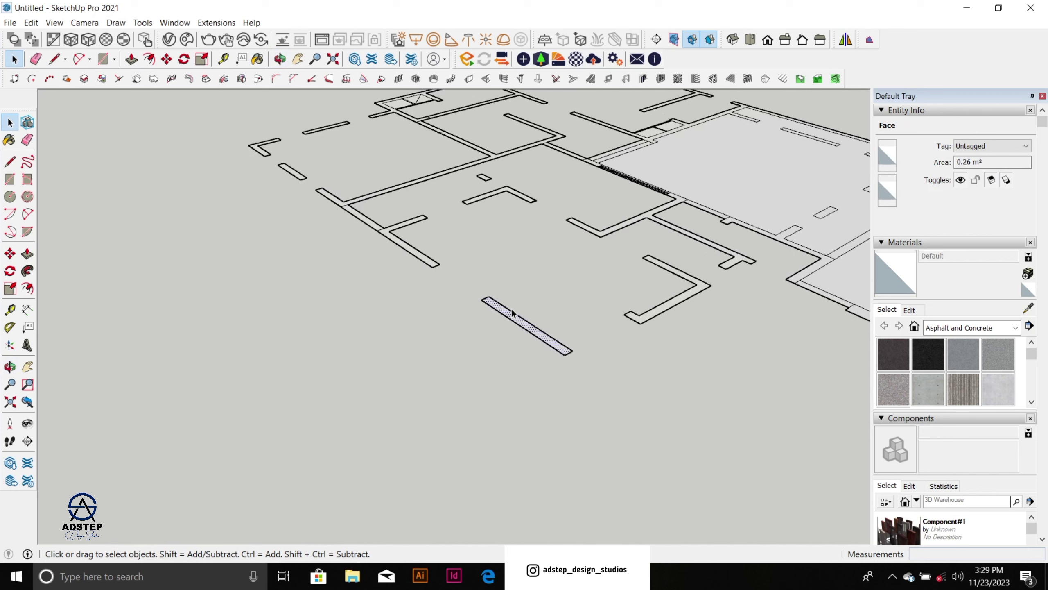
key(p)
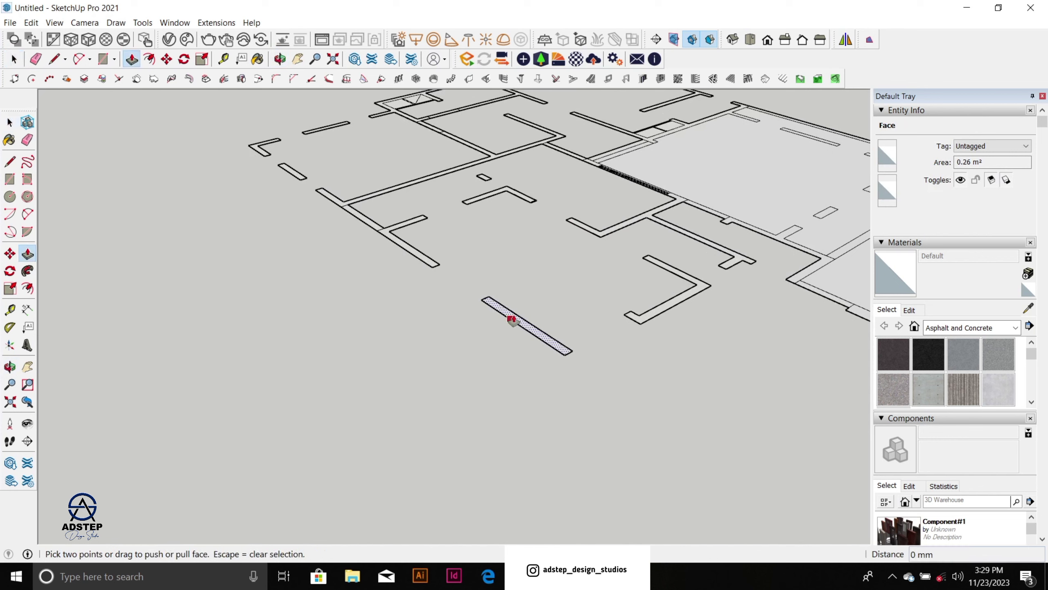
click(513, 320)
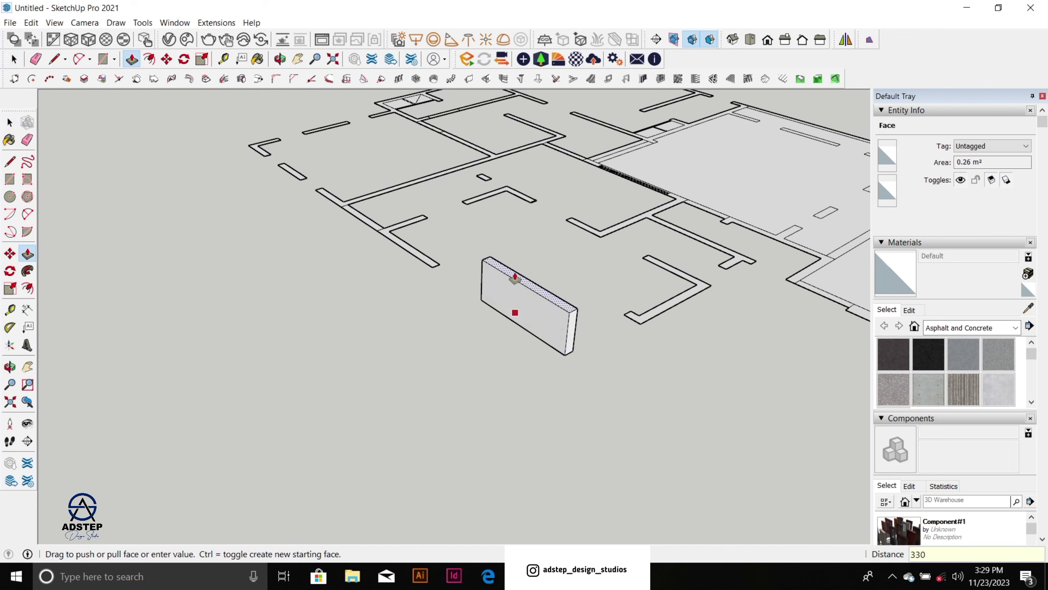
key(Return)
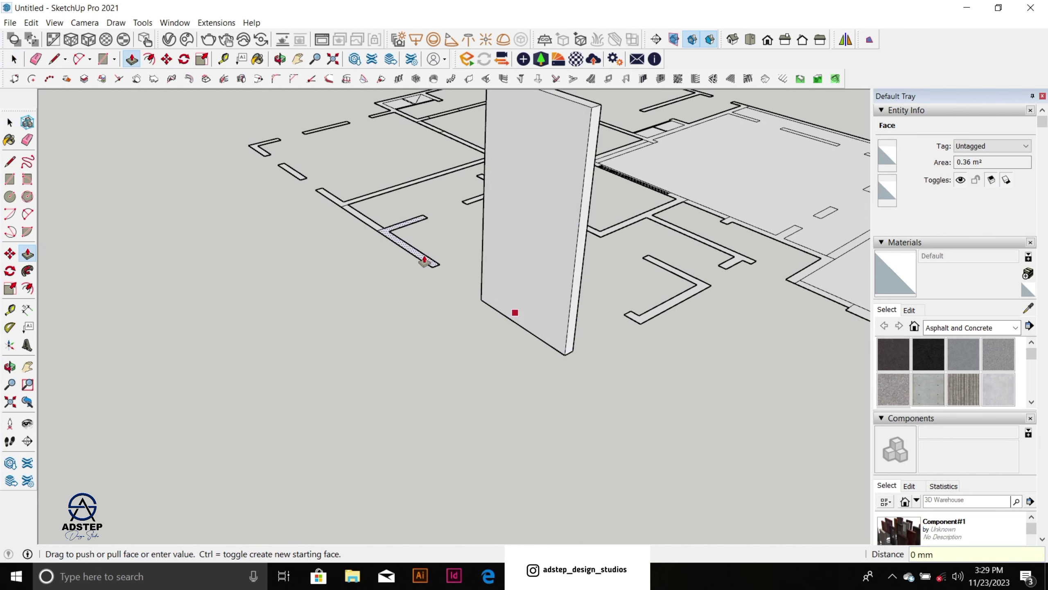
Step: Raise the neighbouring wall faces along the same outer side to the same height by repeating the Push/Pull
double_click(424, 260)
scroll(487, 371, down, 1)
scroll(377, 250, up, 4)
double_click(381, 246)
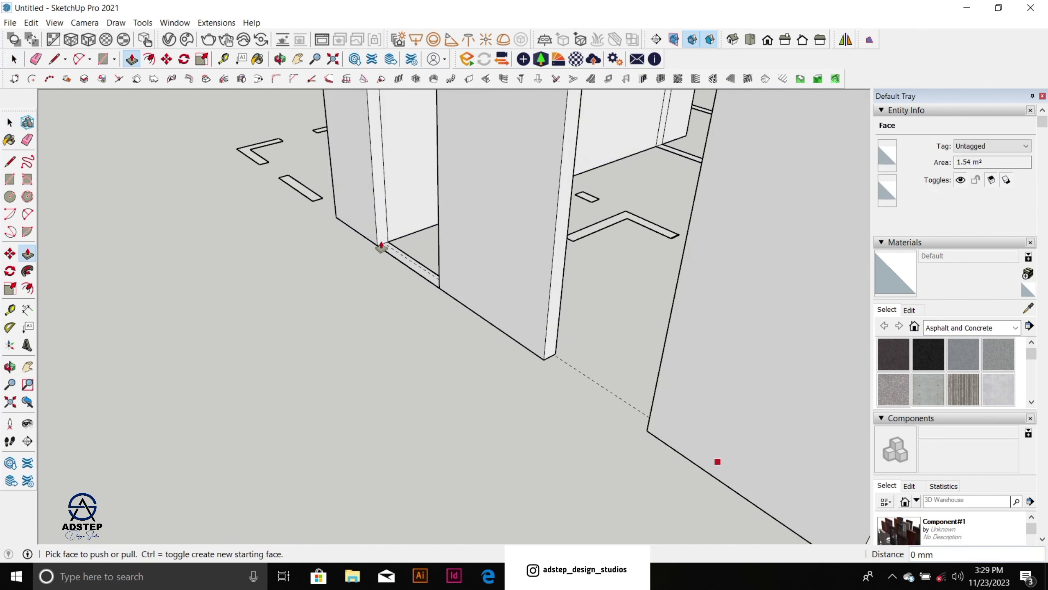
scroll(454, 309, down, 3)
scroll(388, 257, up, 6)
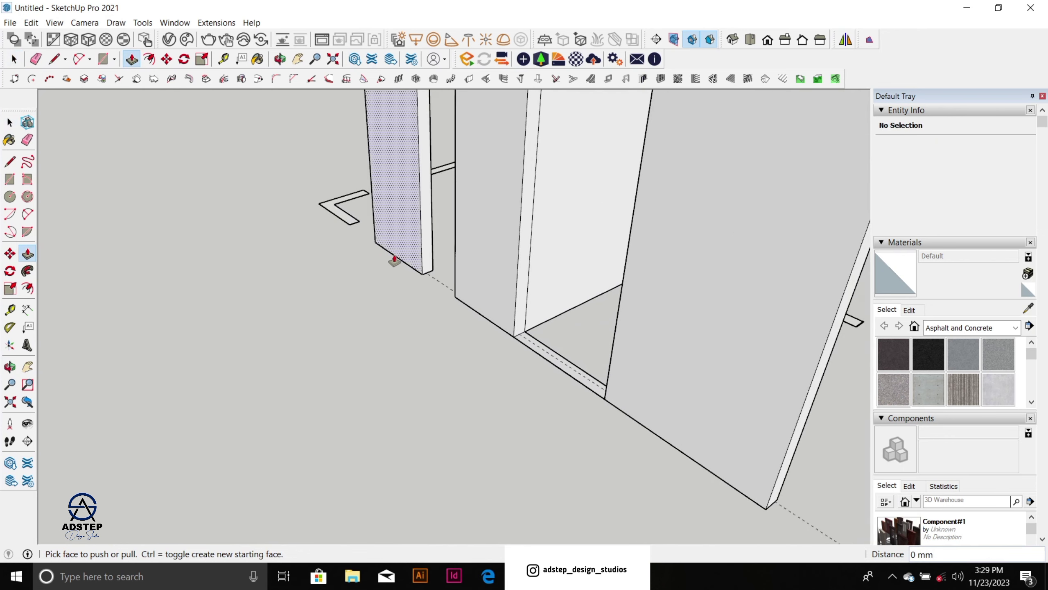
scroll(394, 259, down, 8)
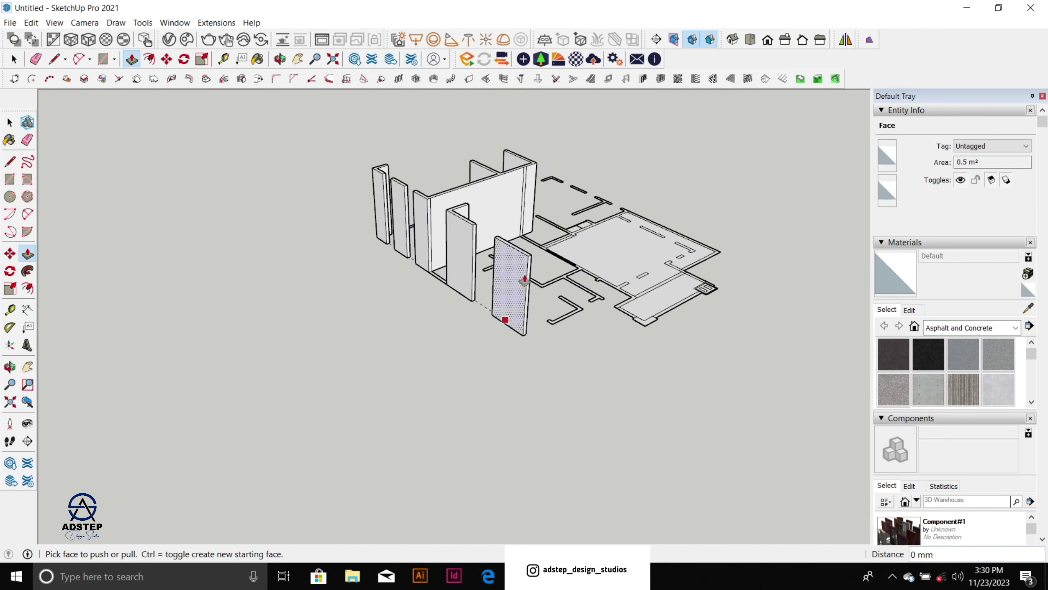
Step: Extrude the U-shaped wall face and the adjoining walls near the porch to the same height
scroll(549, 293, up, 5)
click(582, 335)
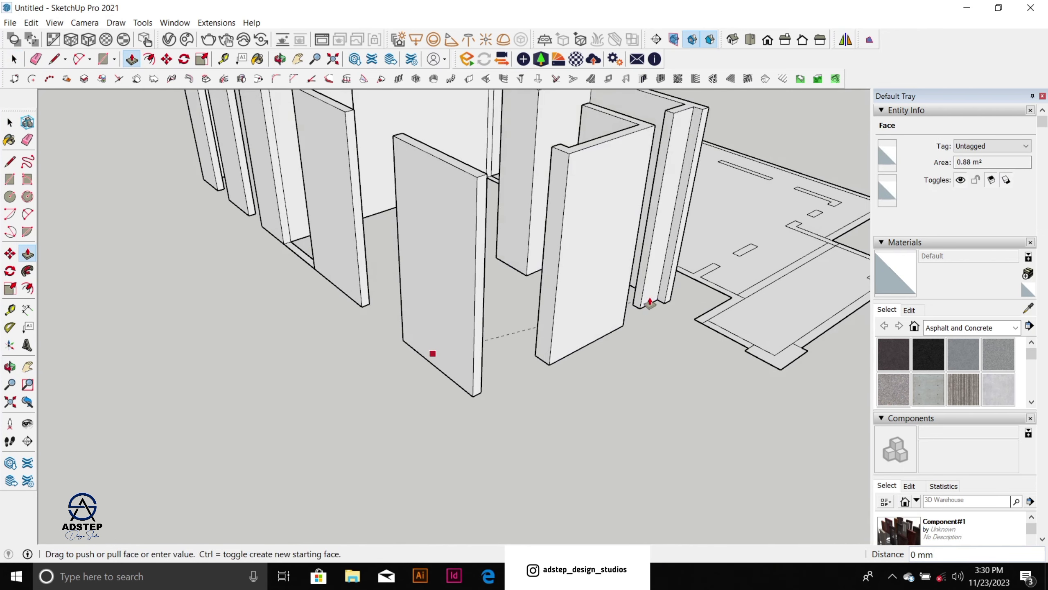
click(650, 303)
scroll(519, 332, down, 3)
middle_drag(641, 302, 363, 333)
scroll(553, 328, down, 2)
scroll(552, 327, up, 3)
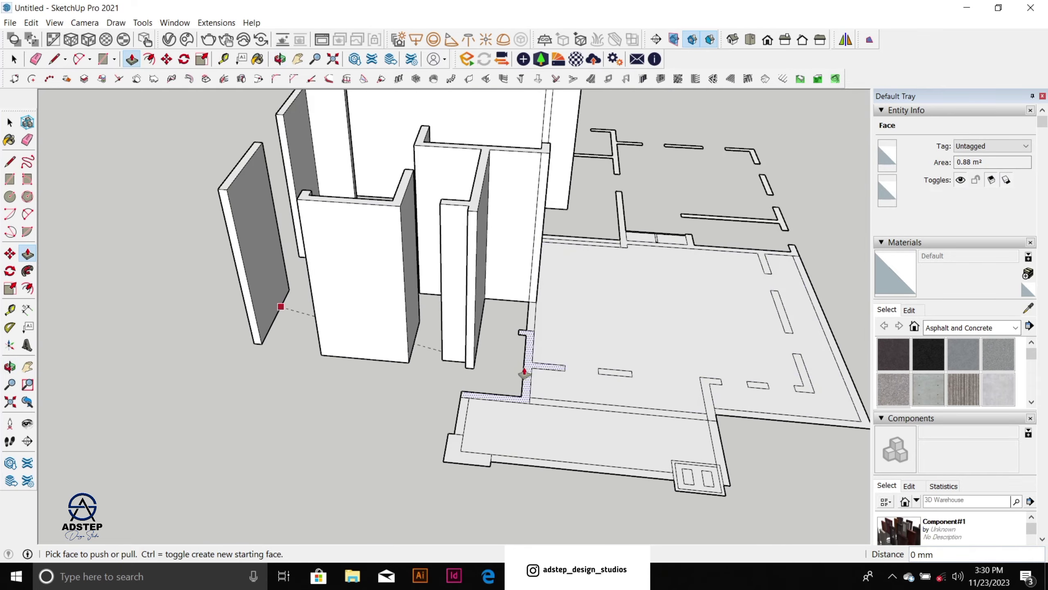
Step: Raise the wall faces beside the porch and around the large filled room, including its short piers and corner piece, to the same height
double_click(524, 374)
scroll(417, 335, down, 4)
scroll(557, 406, up, 2)
scroll(631, 366, up, 2)
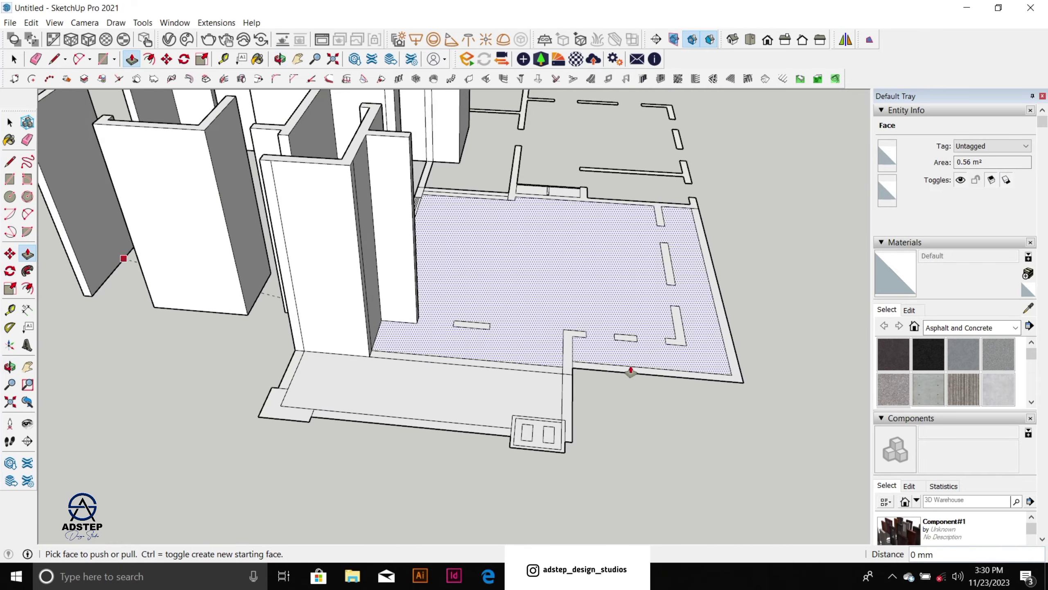
click(567, 356)
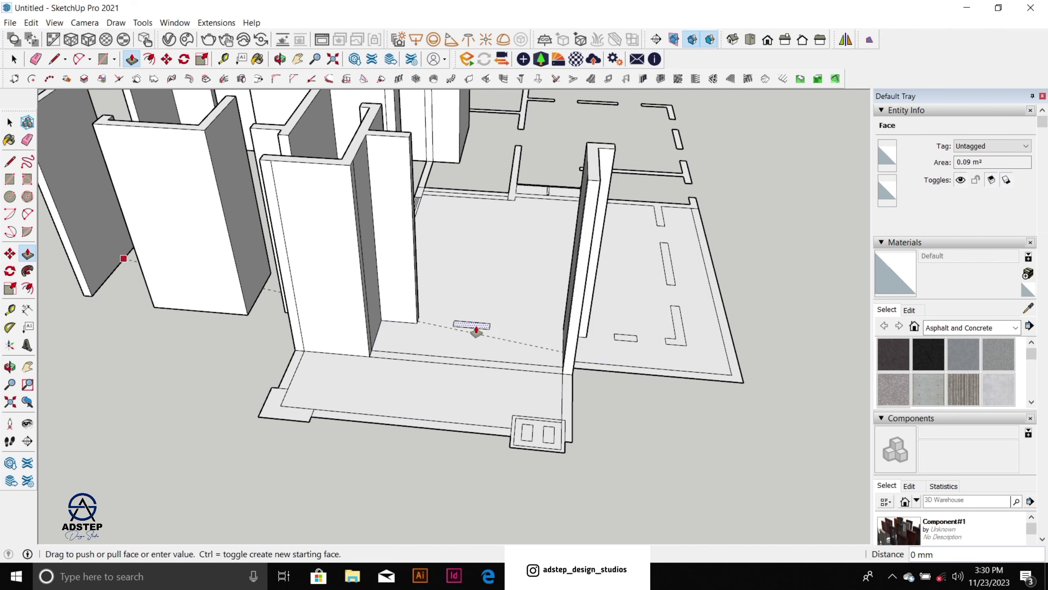
double_click(476, 328)
double_click(634, 340)
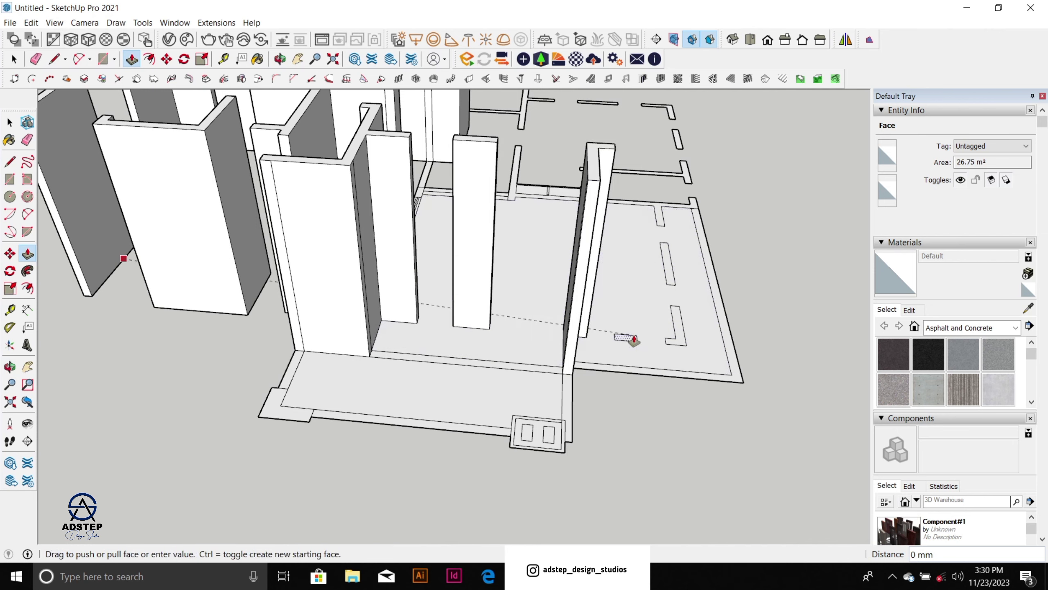
double_click(675, 333)
Step: Extrude the T-shaped wall, the straight segment and the corner piece of the room beyond the large one to the same height
scroll(364, 246, down, 2)
middle_drag(363, 245, 504, 311)
double_click(572, 289)
double_click(493, 321)
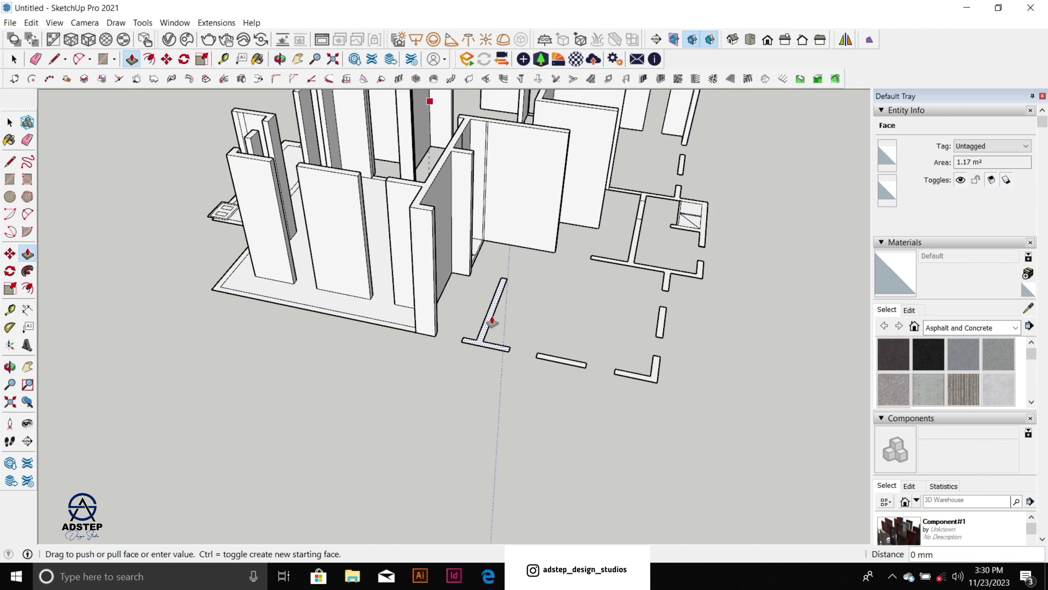
double_click(575, 365)
double_click(629, 379)
scroll(444, 288, down, 3)
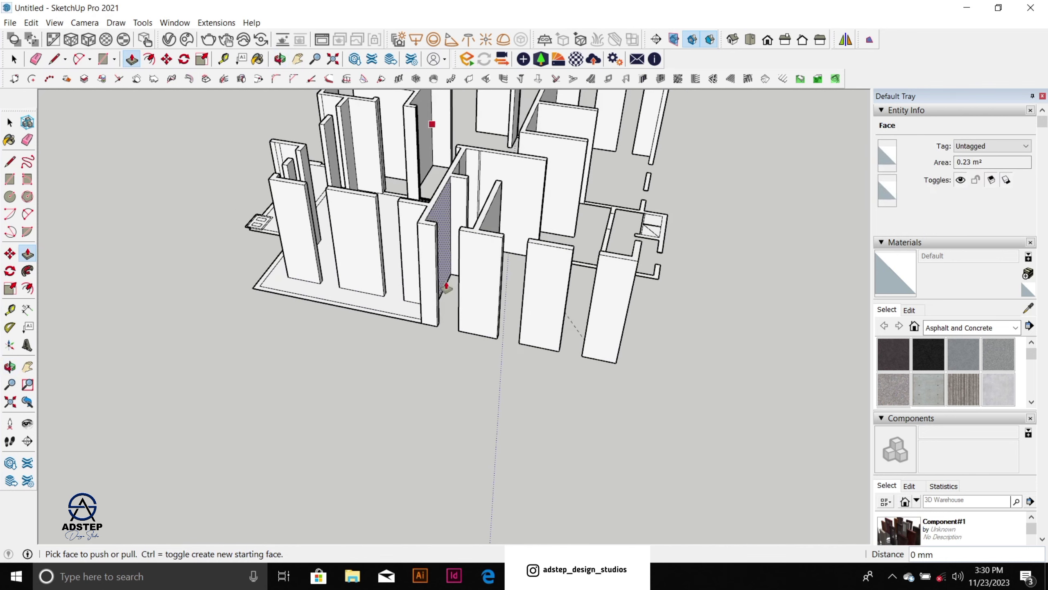
Step: Raise the branching wall next to the corner room and the short straight segment beside it to the same height
middle_drag(444, 288, 297, 297)
scroll(413, 256, up, 2)
scroll(569, 349, up, 3)
double_click(546, 330)
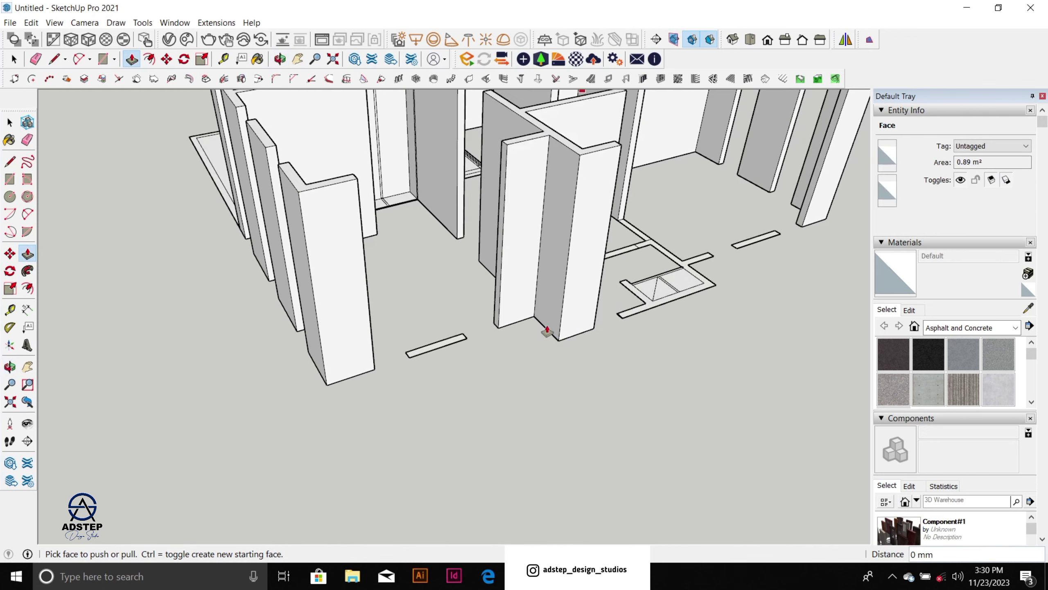
double_click(455, 342)
Step: Extrude the wall face around the small shaft and the remaining straight segment beside it to the same height
scroll(386, 335, down, 4)
middle_drag(386, 335, 516, 323)
scroll(516, 322, up, 2)
scroll(516, 322, up, 4)
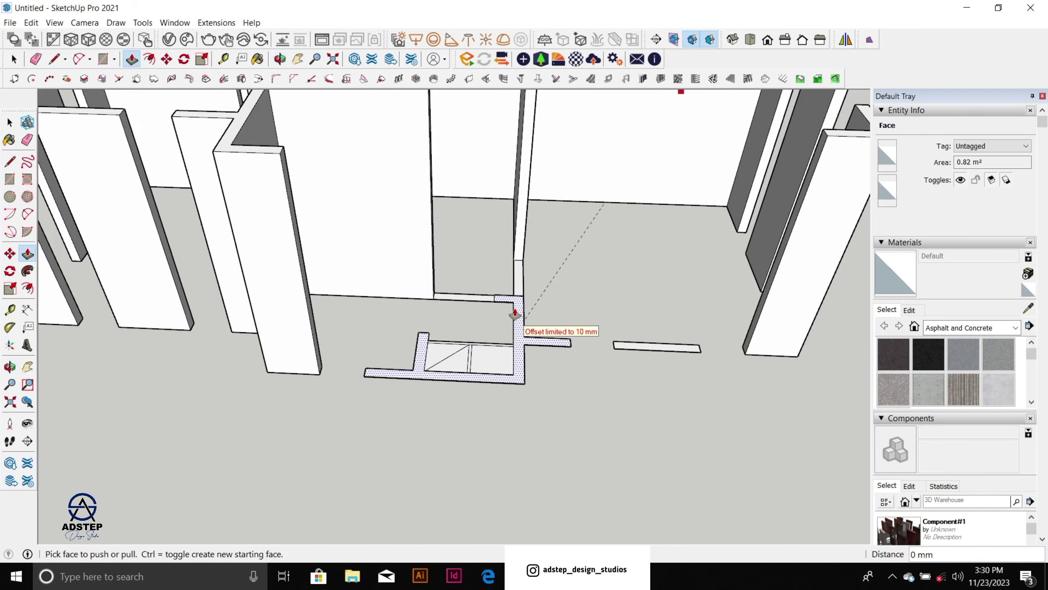
double_click(518, 324)
scroll(483, 334, down, 3)
scroll(608, 337, up, 3)
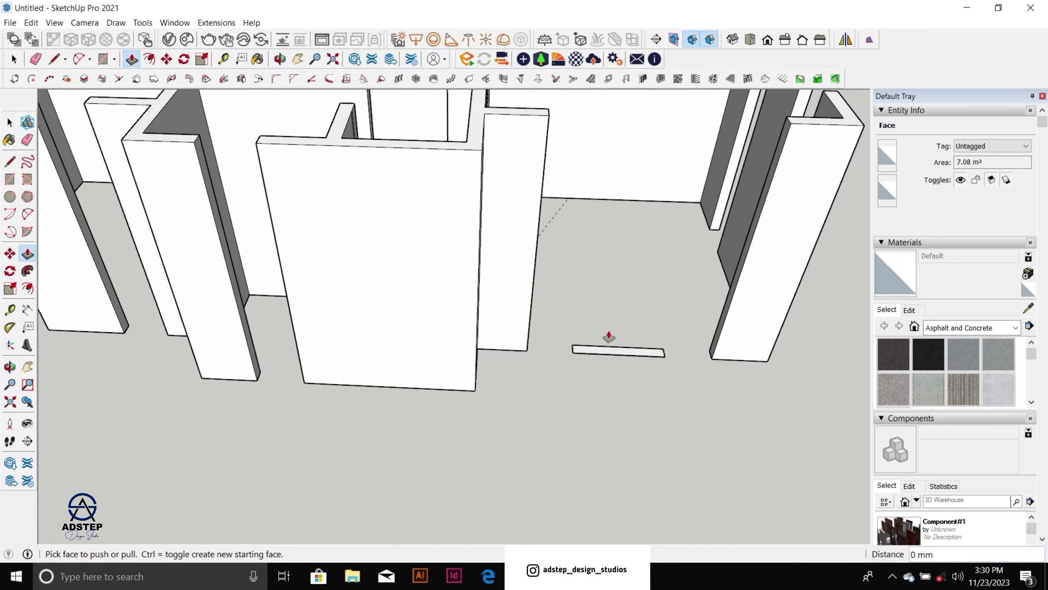
click(610, 352)
scroll(514, 335, down, 8)
middle_drag(510, 332, 145, 361)
scroll(517, 298, up, 6)
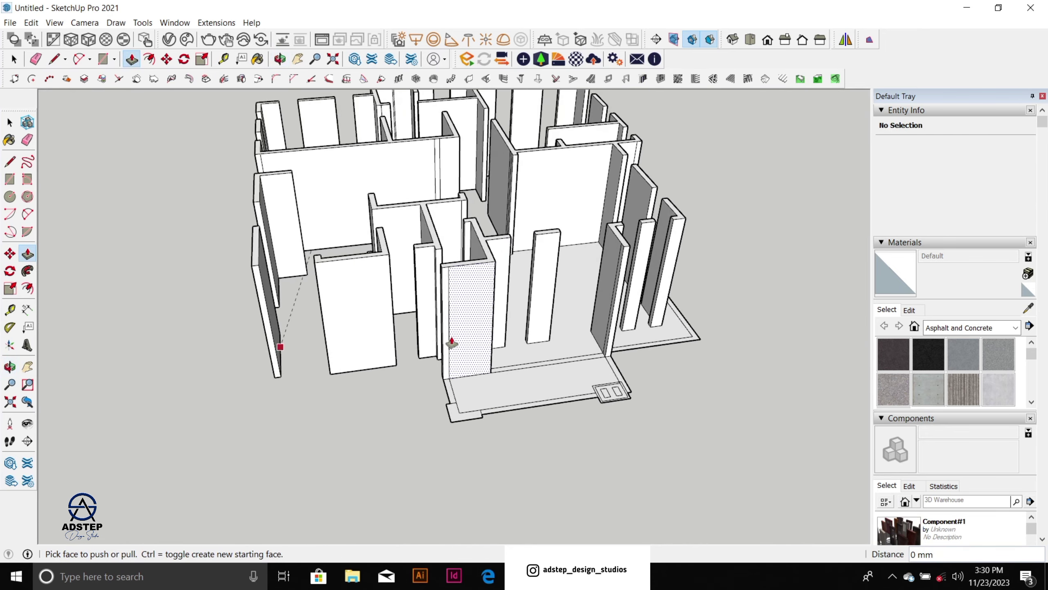
Step: Examine the extruded walls from several sides, looking at the gaps along the outer wall line
scroll(493, 363, down, 2)
middle_drag(493, 363, 660, 307)
scroll(514, 335, up, 4)
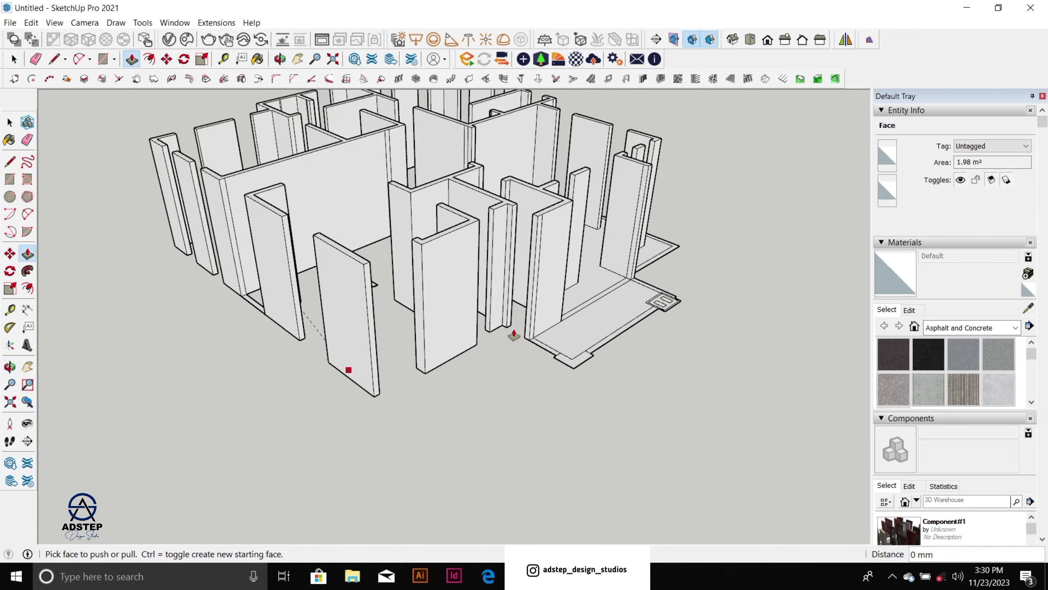
key(space)
scroll(446, 337, down, 4)
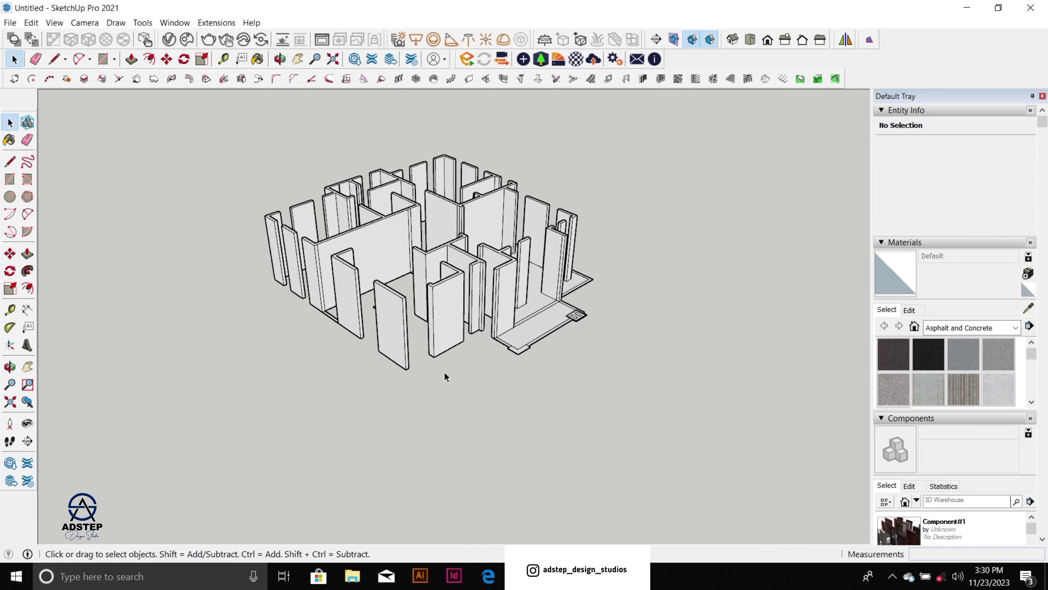
scroll(430, 355, up, 2)
scroll(419, 350, up, 2)
scroll(500, 285, down, 5)
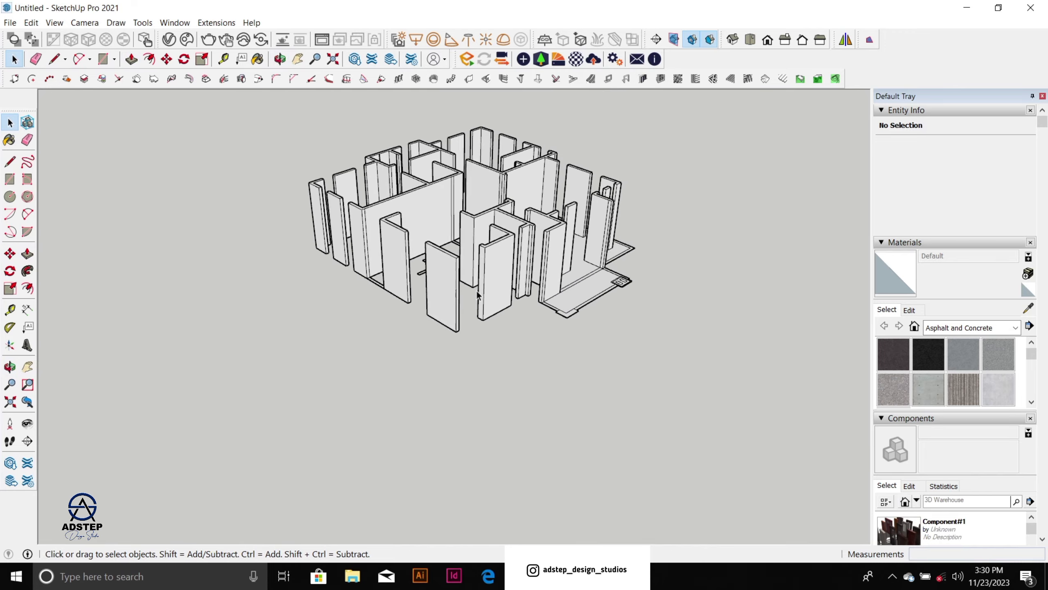
scroll(345, 223, up, 4)
scroll(345, 223, up, 4)
scroll(392, 244, down, 2)
middle_drag(425, 249, 480, 264)
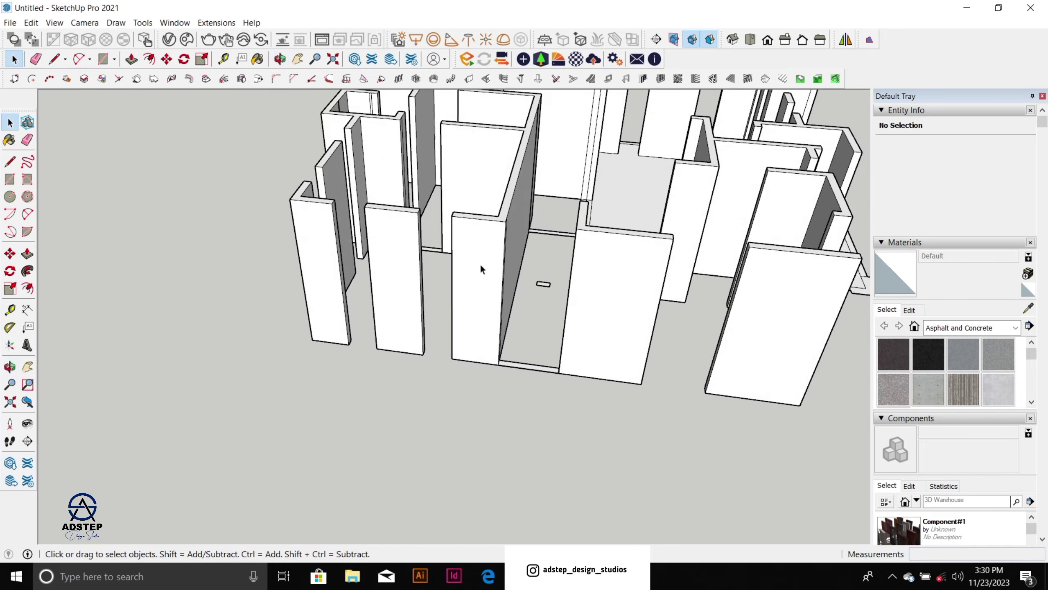
scroll(420, 263, up, 2)
scroll(439, 329, down, 5)
scroll(416, 298, up, 6)
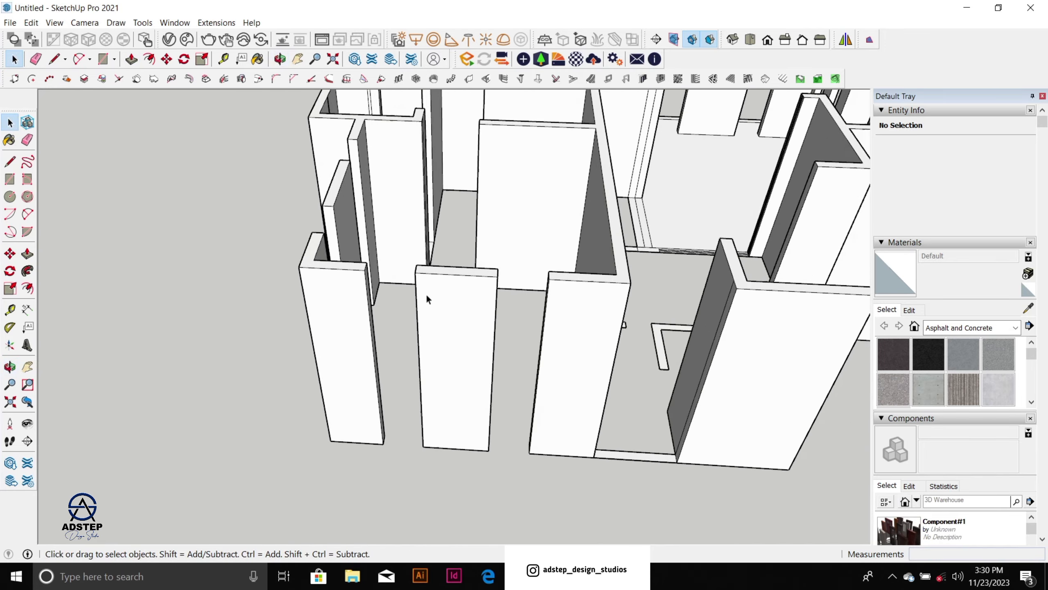
Step: Place guides across the freestanding outer pier, 900 mm below its top edge and 900 mm above its base
middle_drag(437, 321, 528, 299)
click(480, 300)
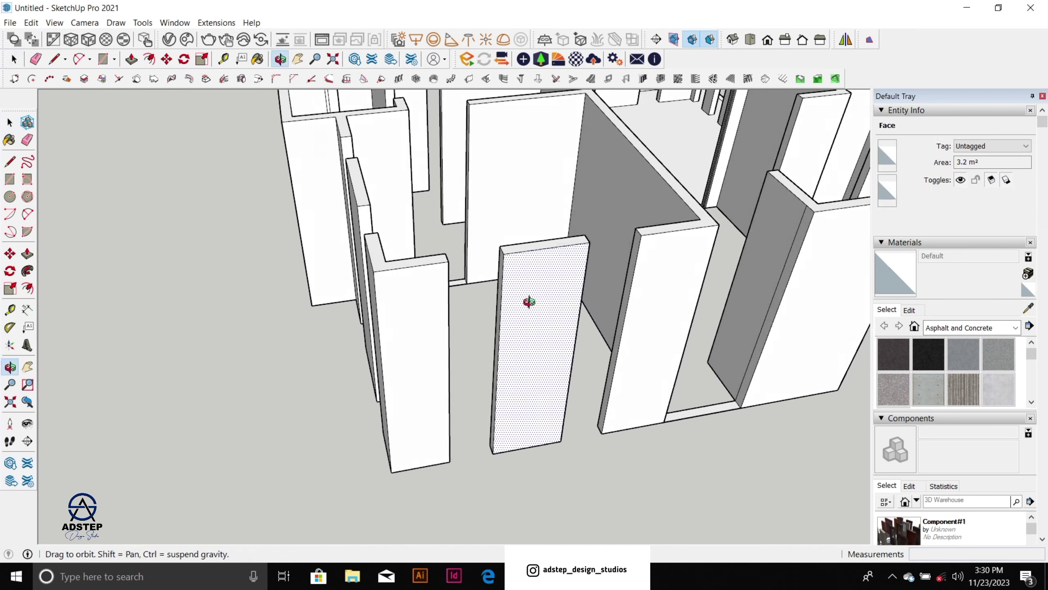
scroll(541, 275, up, 2)
key(t)
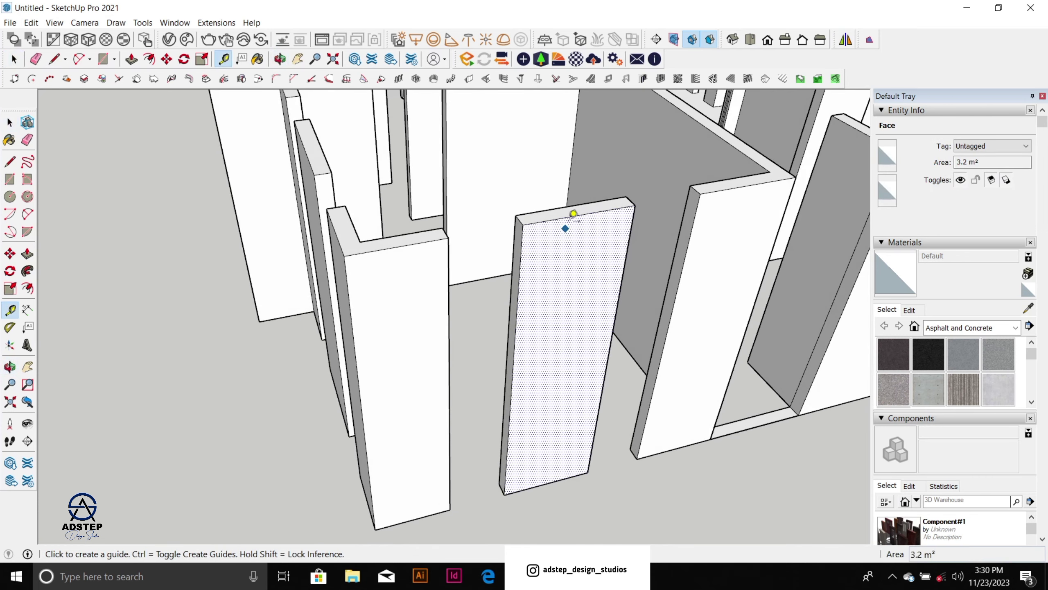
click(570, 216)
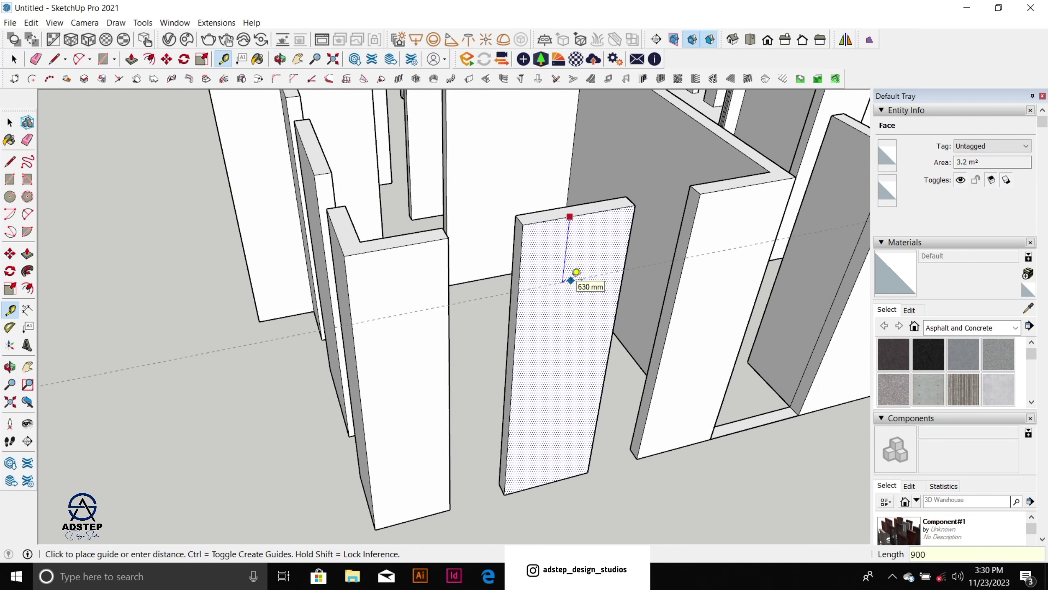
key(Return)
click(568, 475)
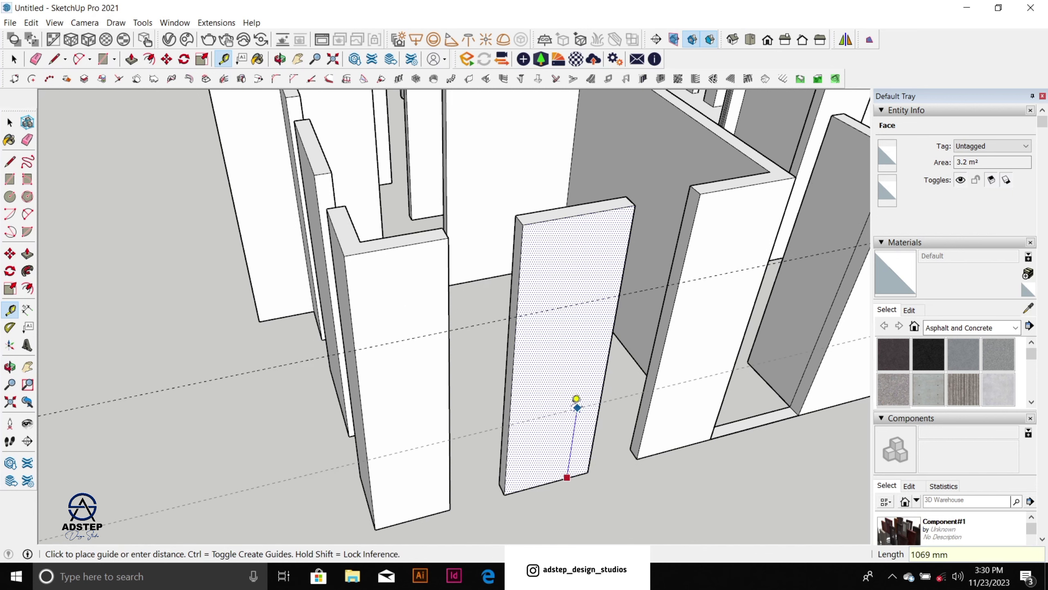
key(Return)
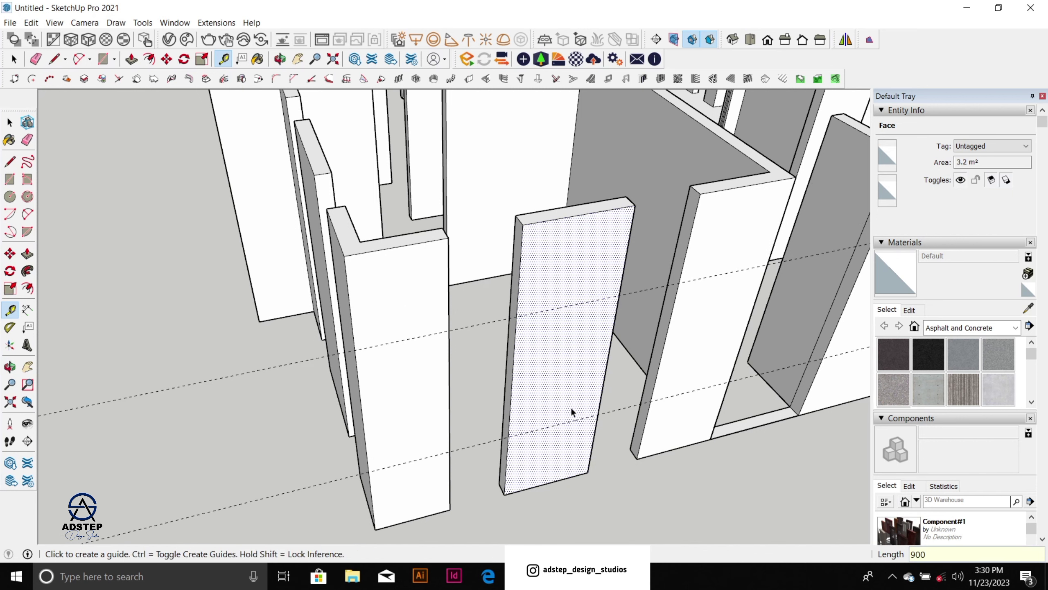
Step: Split the pier's narrow end face with lines across its 150 mm thickness at both guide heights
key(space)
scroll(549, 347, down, 2)
middle_drag(549, 347, 658, 342)
scroll(619, 305, up, 4)
scroll(619, 305, up, 1)
key(l)
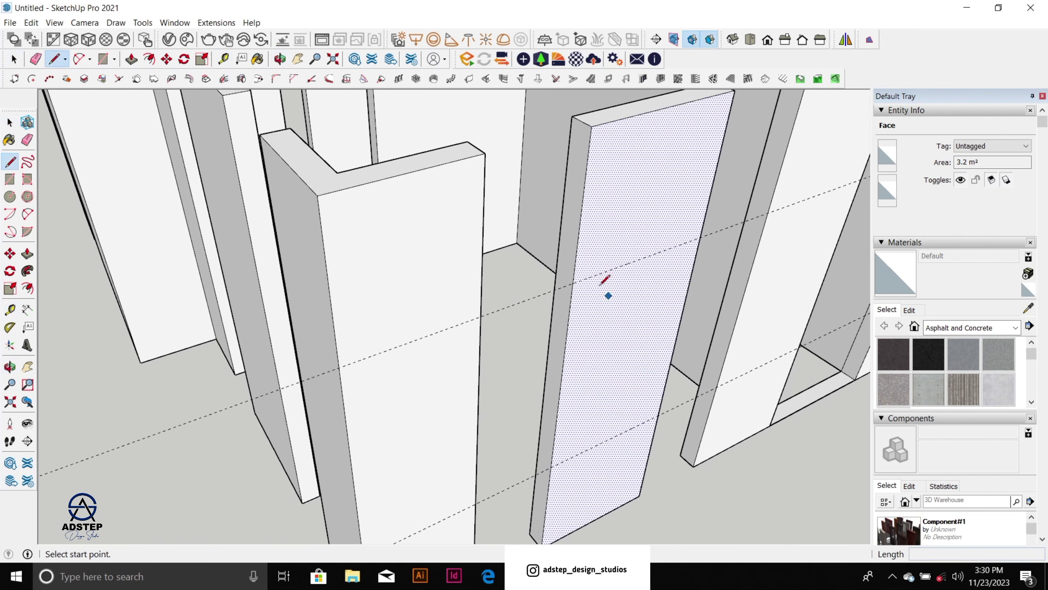
click(572, 283)
click(557, 270)
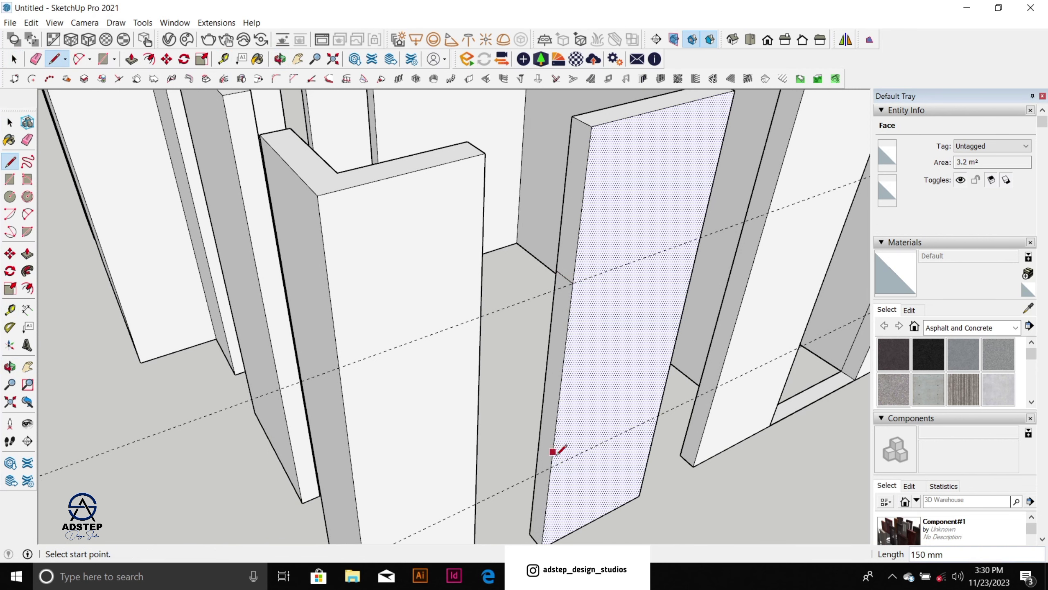
click(551, 466)
click(538, 451)
Step: Extrude the upper and lower parts of the pier's end face 600 mm to the corner wall, forming a window lintel and sill
key(p)
click(570, 276)
key(space)
click(568, 265)
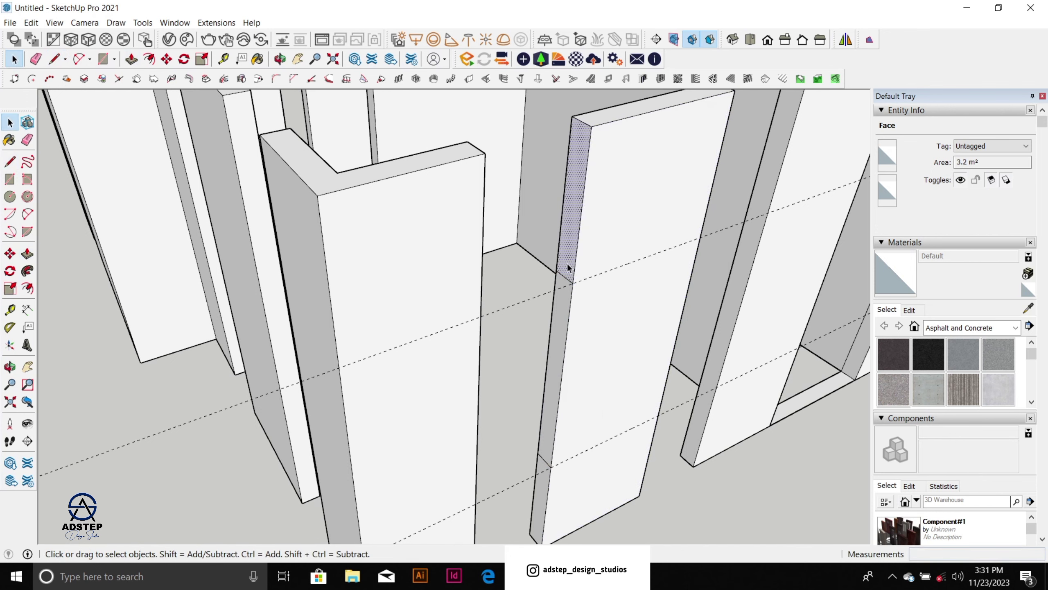
key(p)
click(568, 267)
click(485, 274)
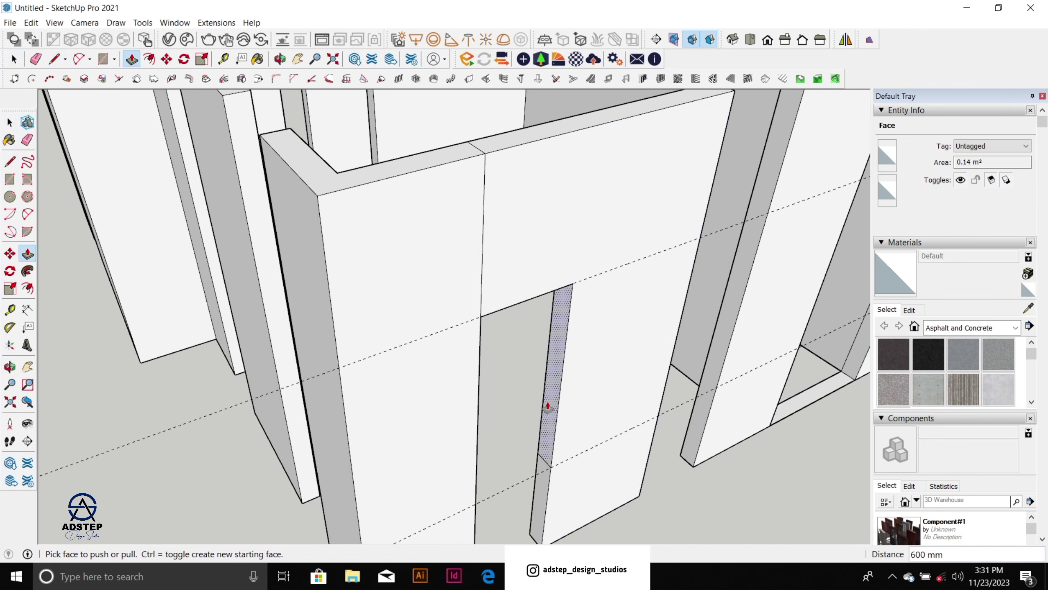
scroll(483, 296, down, 4)
scroll(646, 214, up, 4)
key(space)
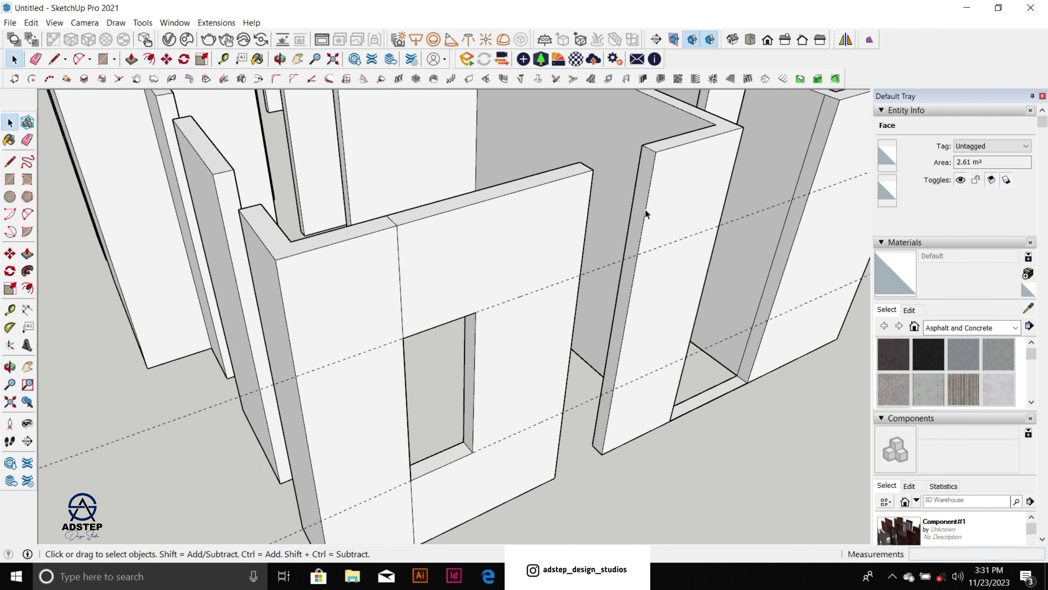
Step: Split the end face of the wall across the next gap with lines at the two guide heights
key(l)
click(638, 256)
click(627, 248)
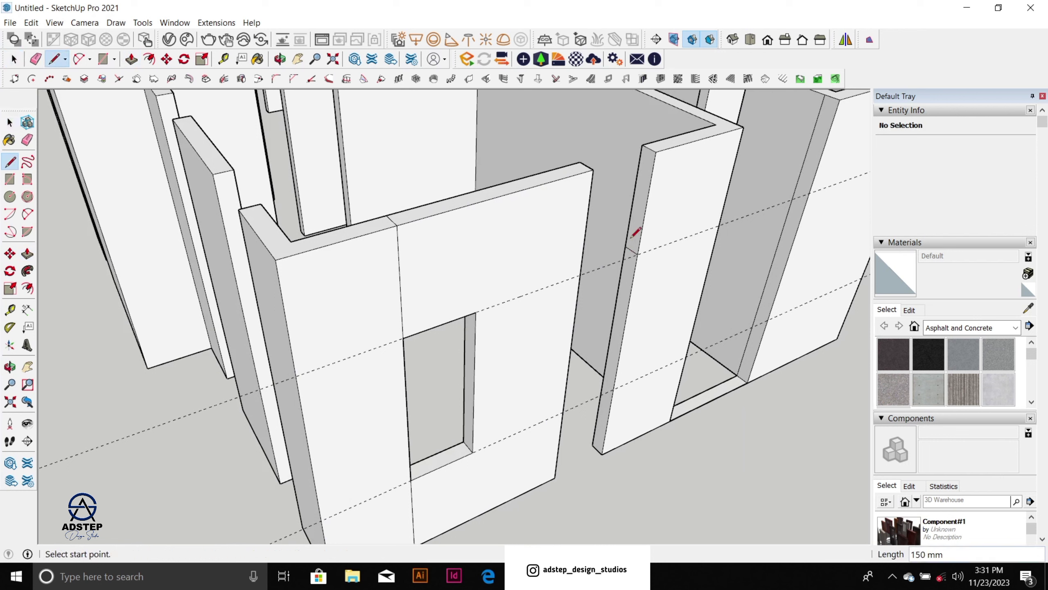
key(Escape)
key(space)
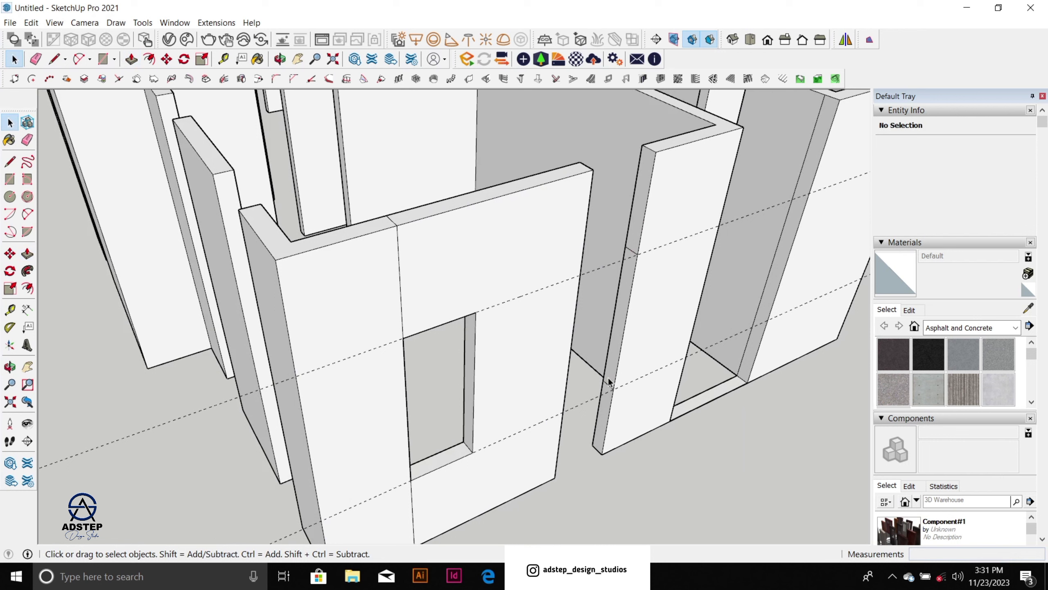
Step: Extrude the upper and lower parts of that end face 600 mm to the pier, framing the second window opening
key(p)
click(638, 244)
click(584, 227)
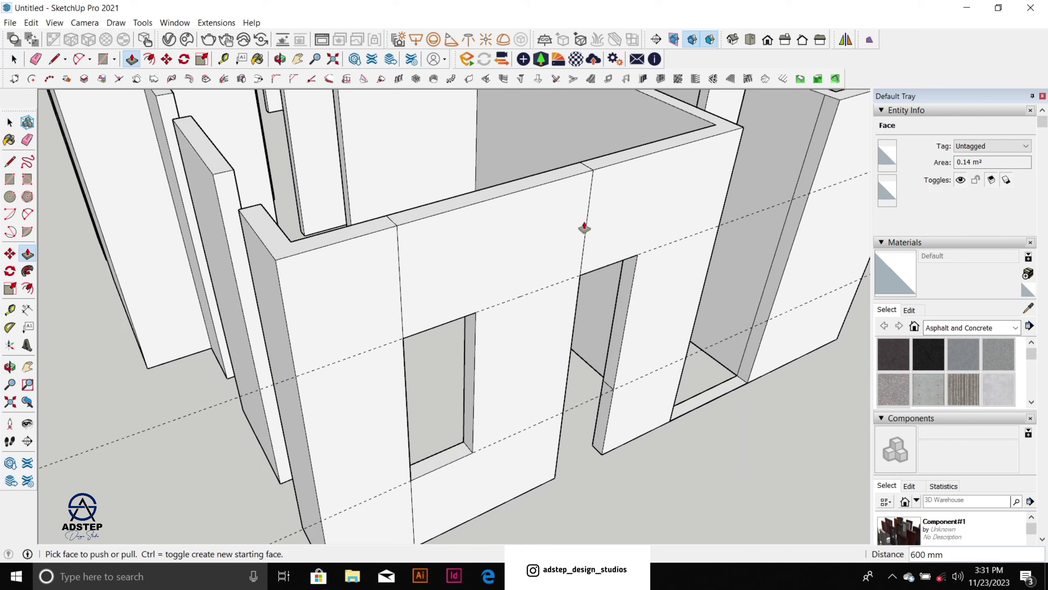
click(605, 403)
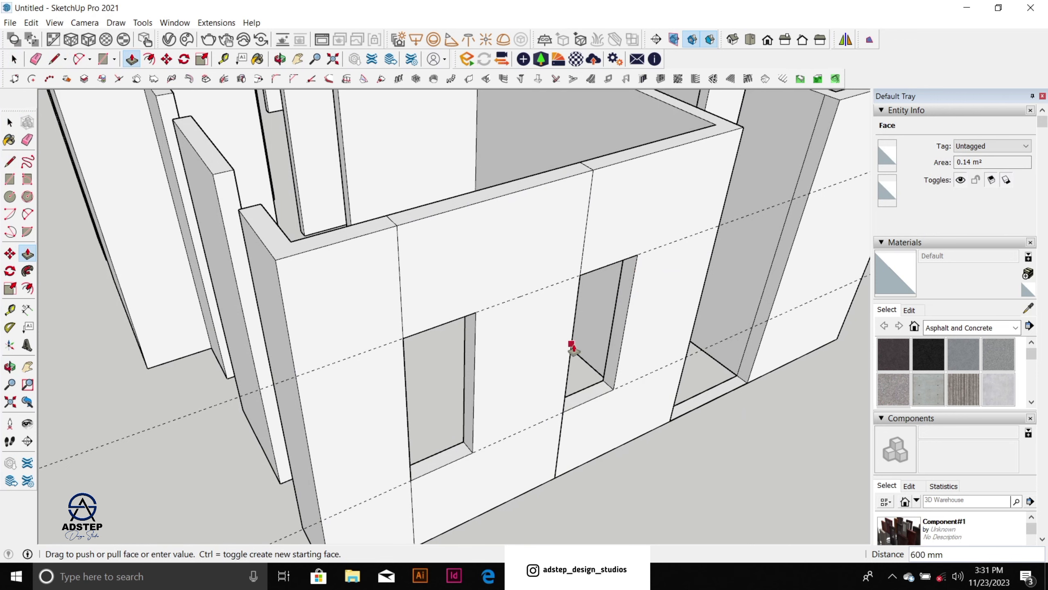
click(568, 346)
scroll(503, 351, down, 6)
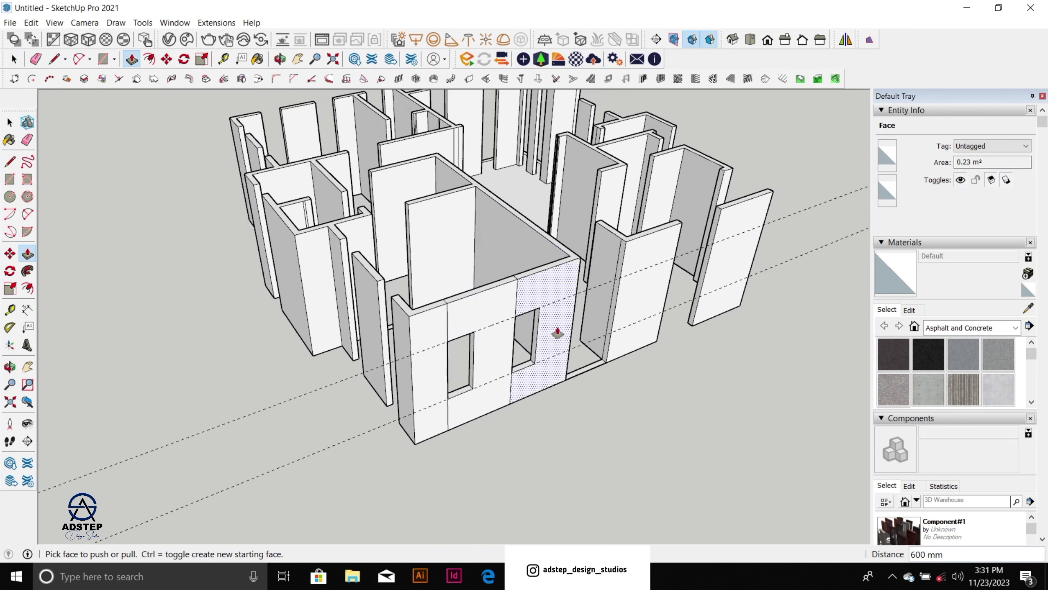
scroll(557, 332, up, 5)
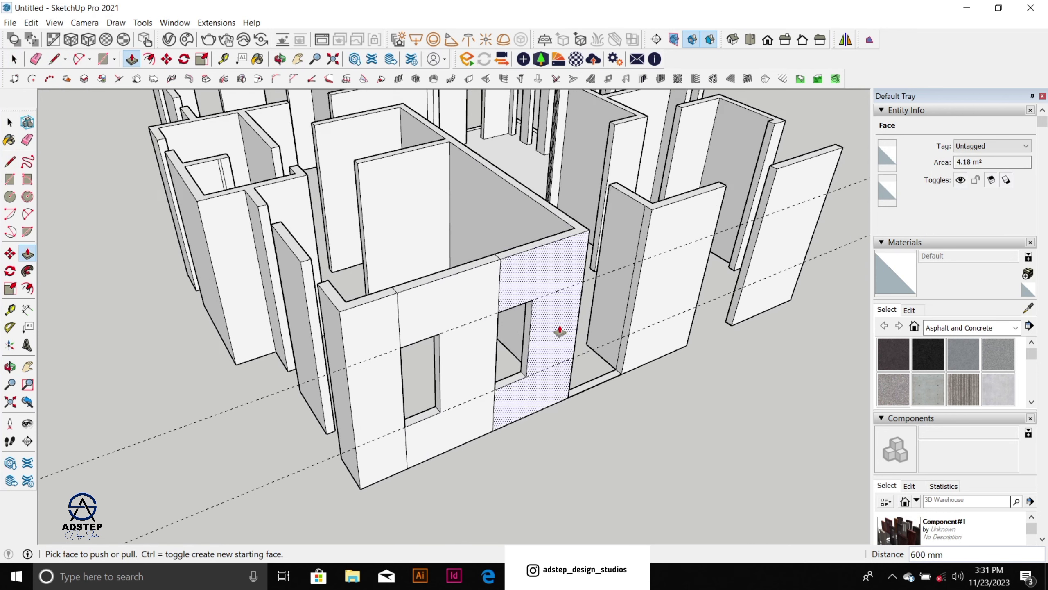
Step: Place a guide 600 mm below the top edge of the wall beside the doorway gap
key(e)
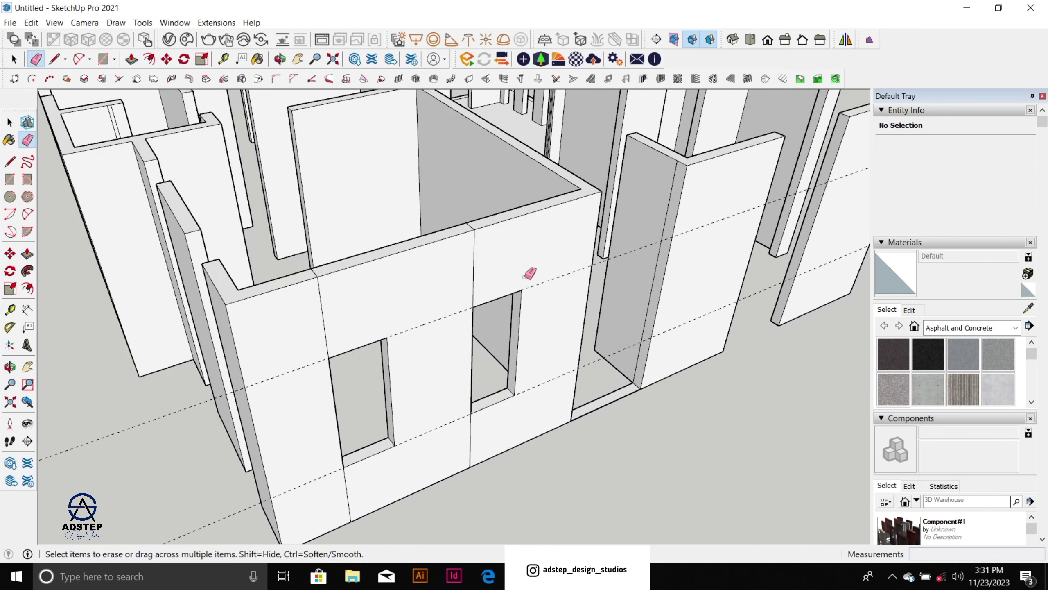
scroll(531, 273, down, 3)
scroll(652, 211, up, 2)
scroll(619, 218, up, 4)
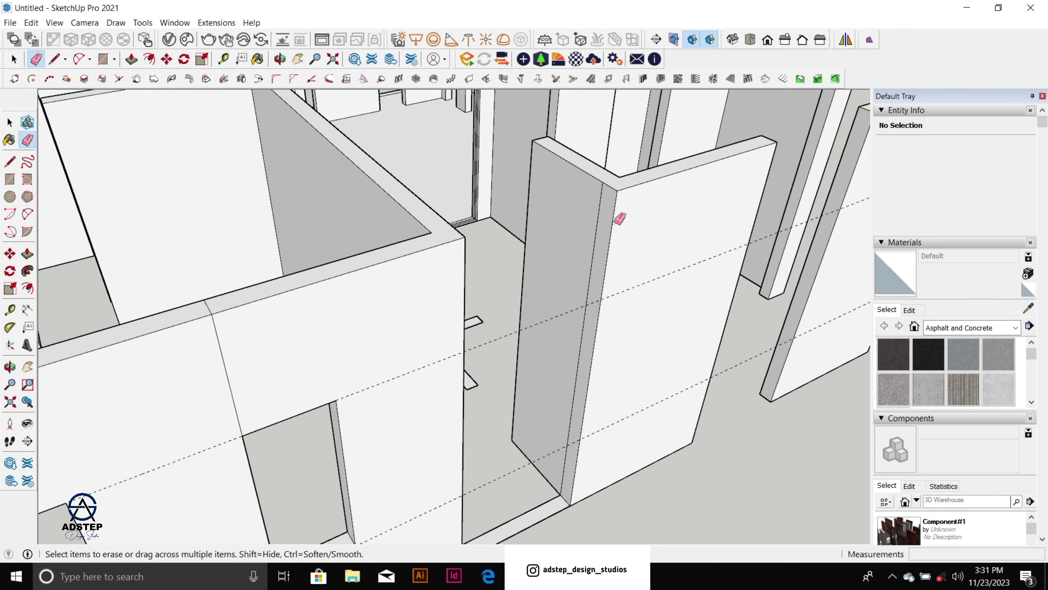
key(t)
click(651, 180)
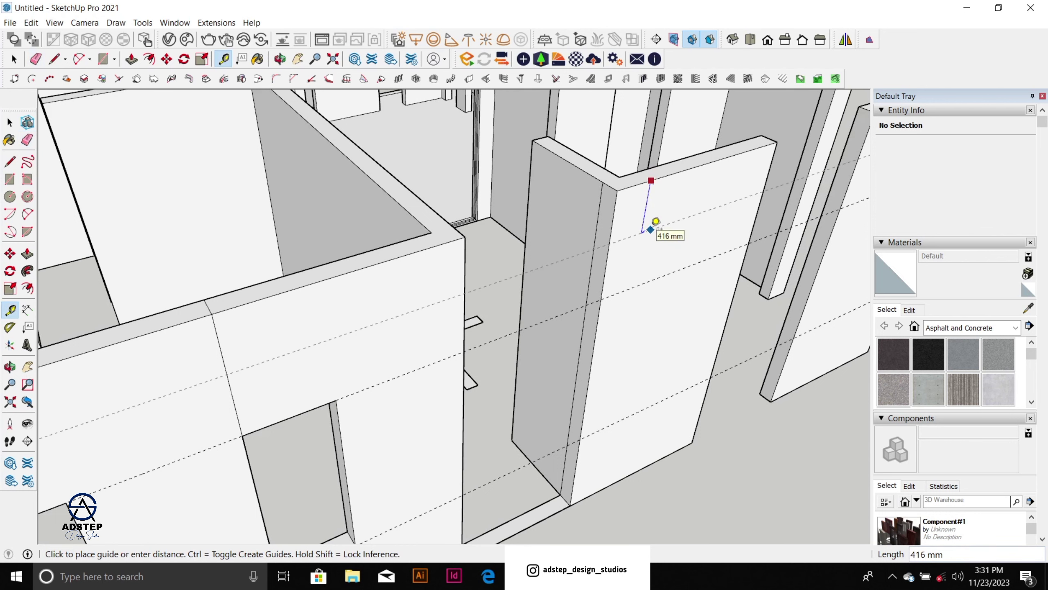
text(600)
key(Return)
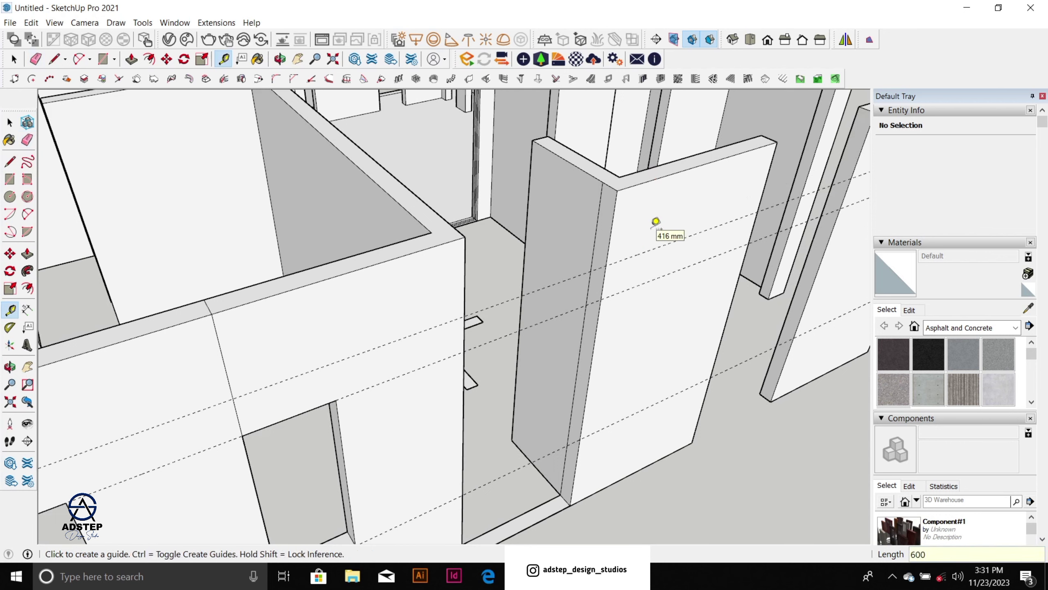
Step: Draw a 600 mm by 150 mm rectangle at the top of the wall end facing the doorway gap
key(r)
click(603, 181)
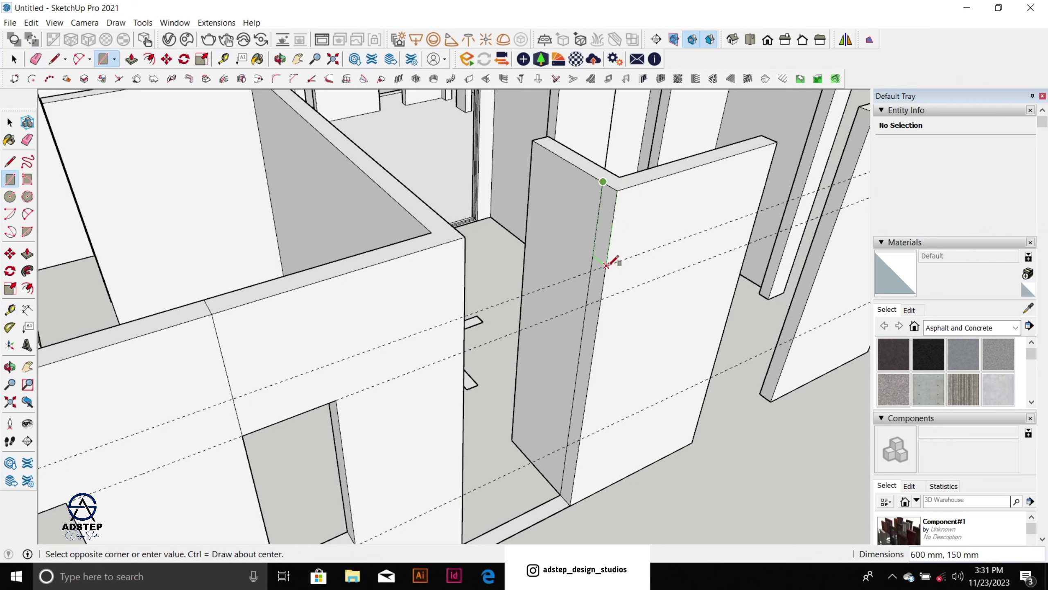
click(610, 263)
key(space)
Step: Extrude the rectangle 1200 mm to the wall across the doorway as a lintel, and erase the 600 mm guide
click(608, 247)
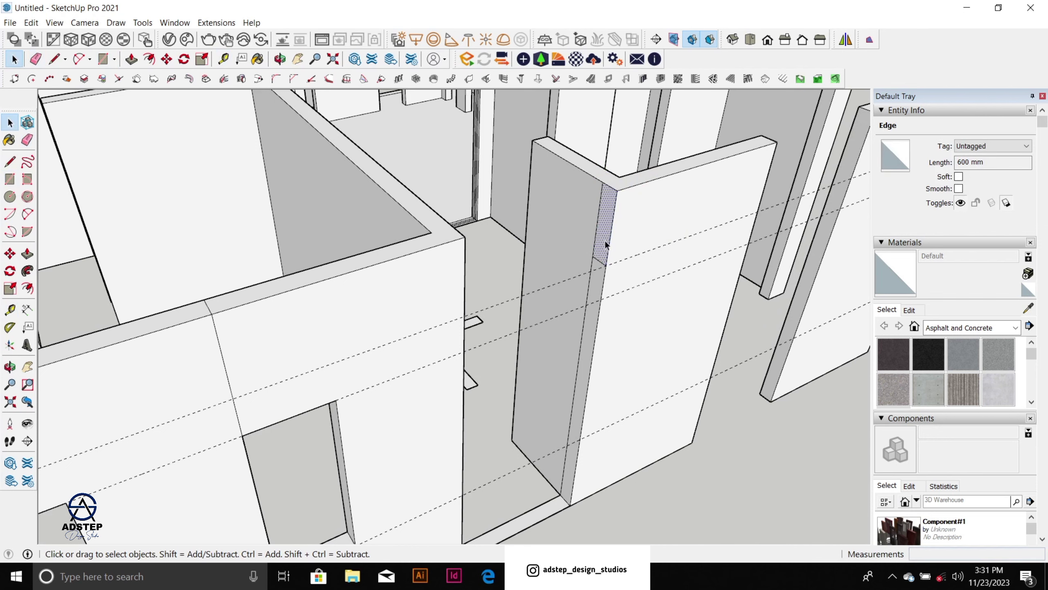
key(p)
click(607, 246)
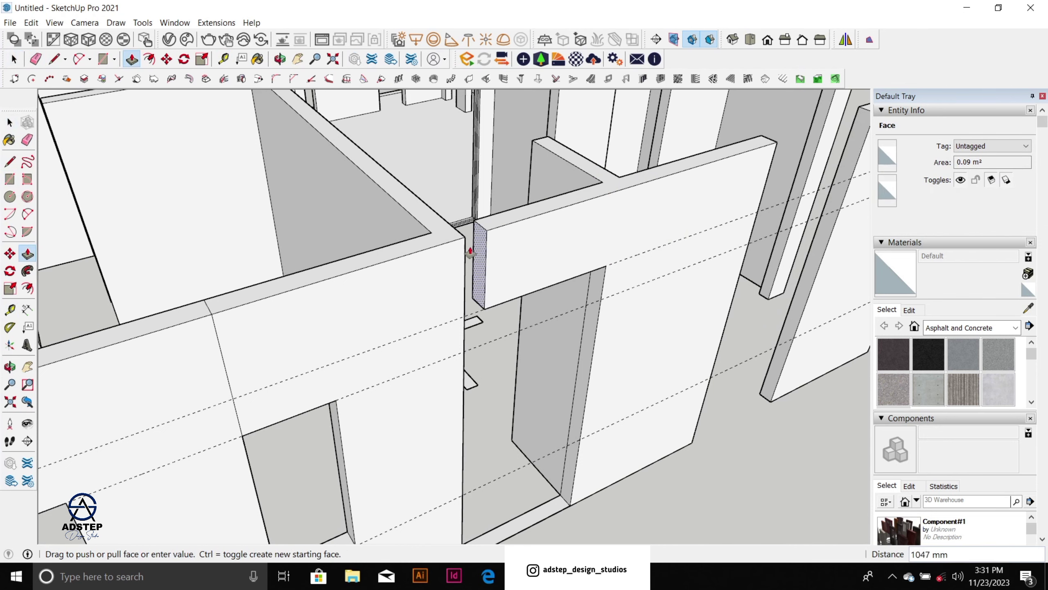
click(462, 257)
scroll(468, 262, down, 2)
scroll(470, 264, down, 1)
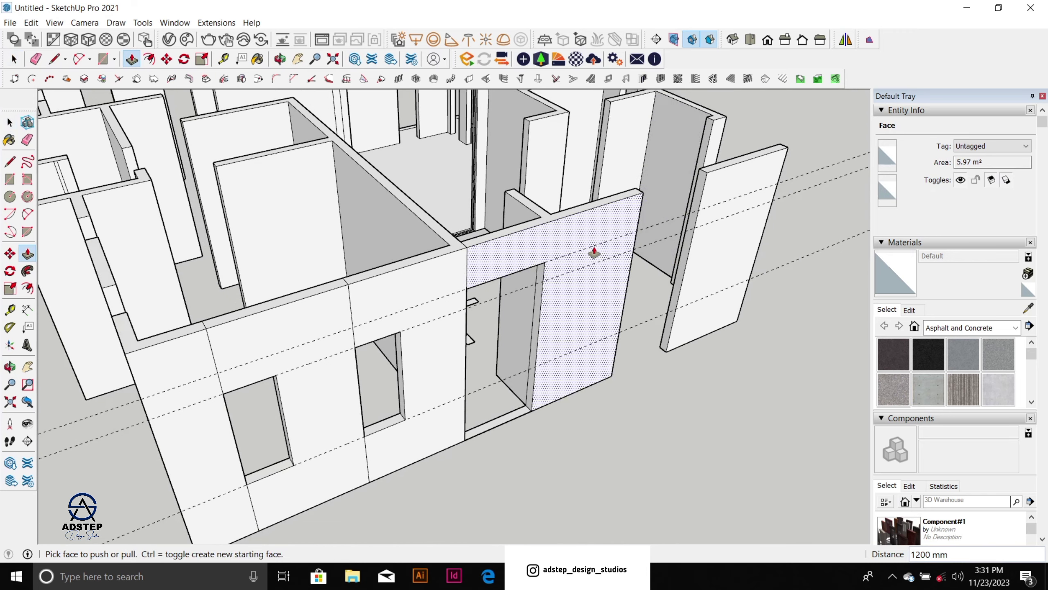
key(e)
scroll(728, 181, up, 2)
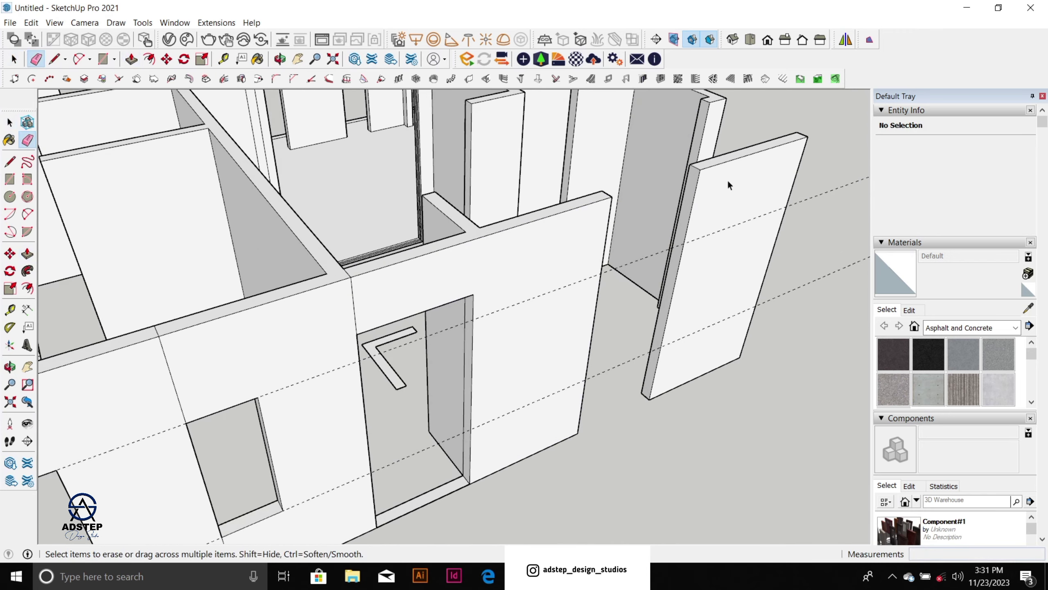
Step: Outline the top of the last freestanding wall's end face down to the upper guide and extrude it 1200 mm to the neighbouring wall
key(r)
click(690, 164)
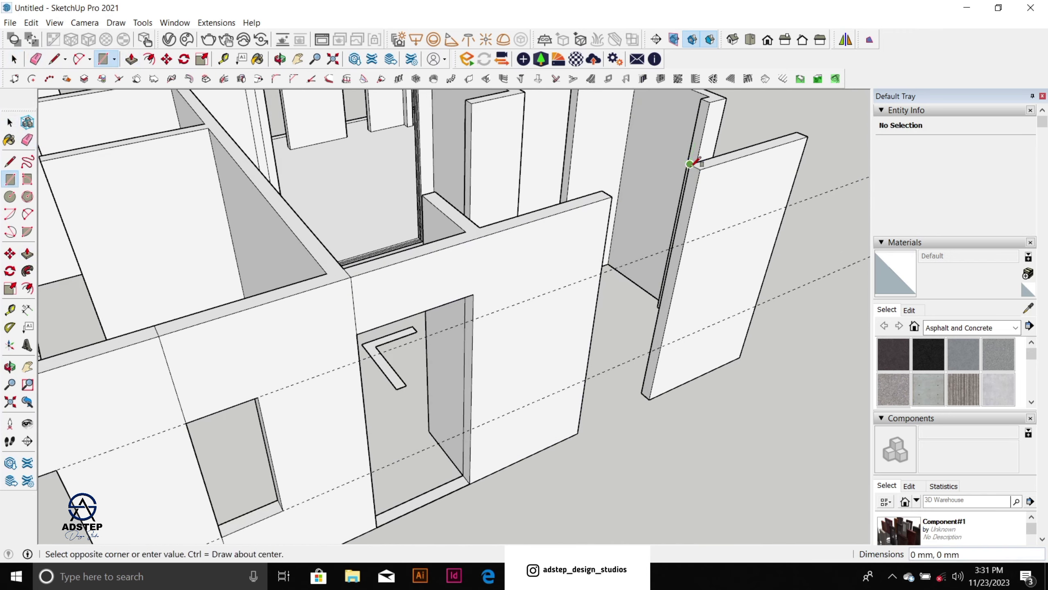
click(684, 243)
key(space)
click(681, 234)
key(p)
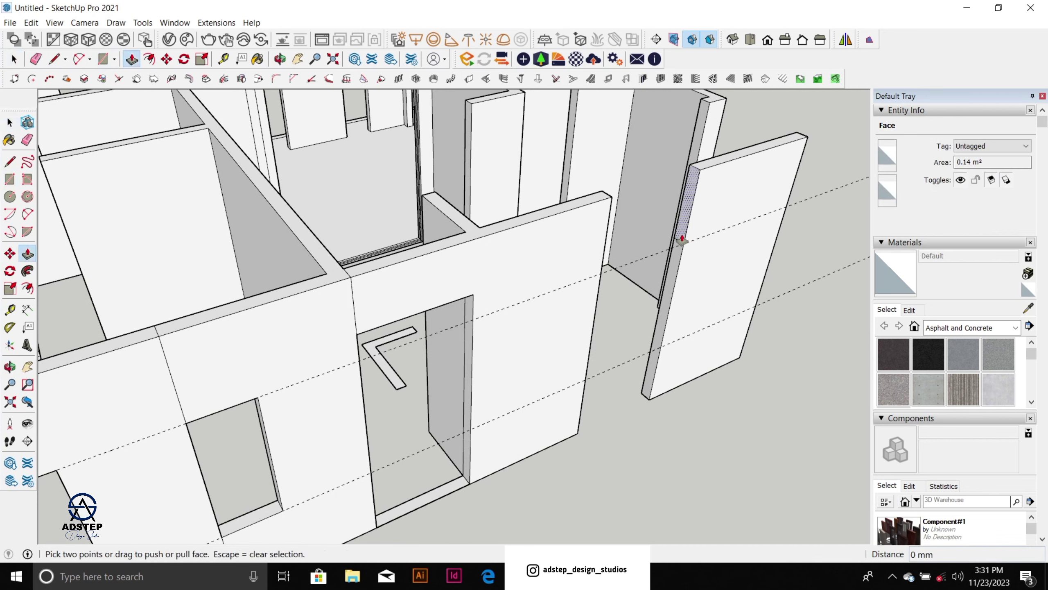
click(682, 237)
scroll(694, 272, up, 2)
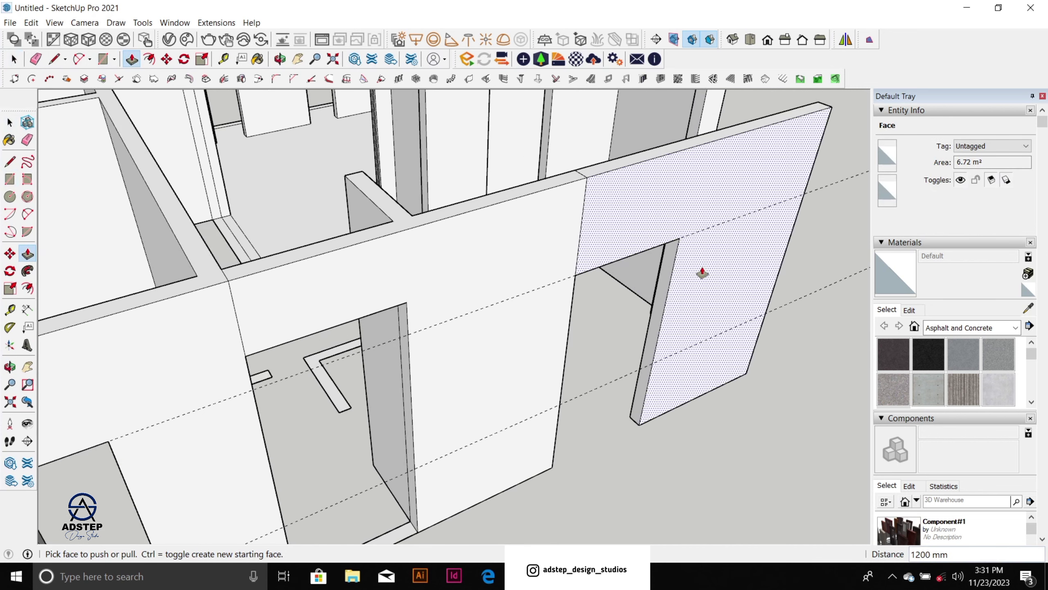
Step: Place a guide 1000 mm below the underside of the new 1200 mm wide lintel
key(t)
click(714, 224)
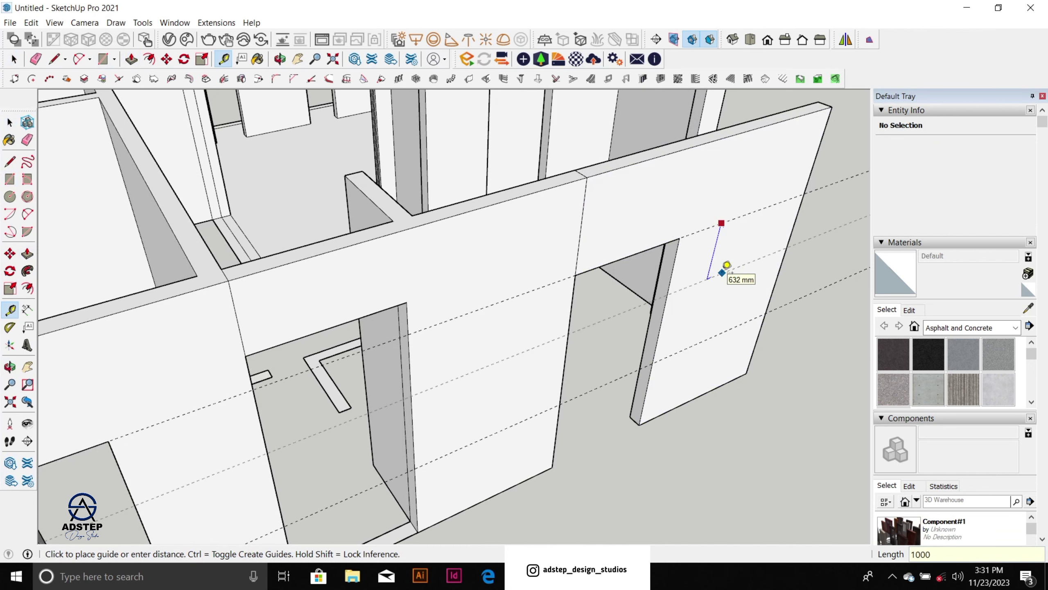
text(1000)
key(Return)
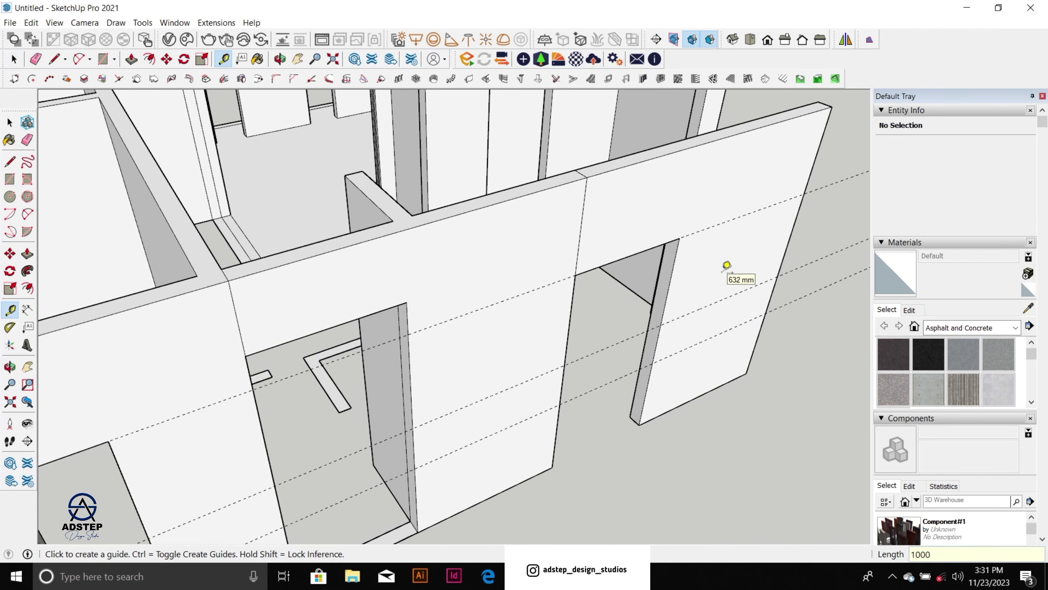
Step: Draw a 150 mm line across the wall end at the new guide and extrude the part beneath 1200 mm across the opening as a sill
key(l)
scroll(672, 302, up, 2)
click(656, 335)
click(643, 325)
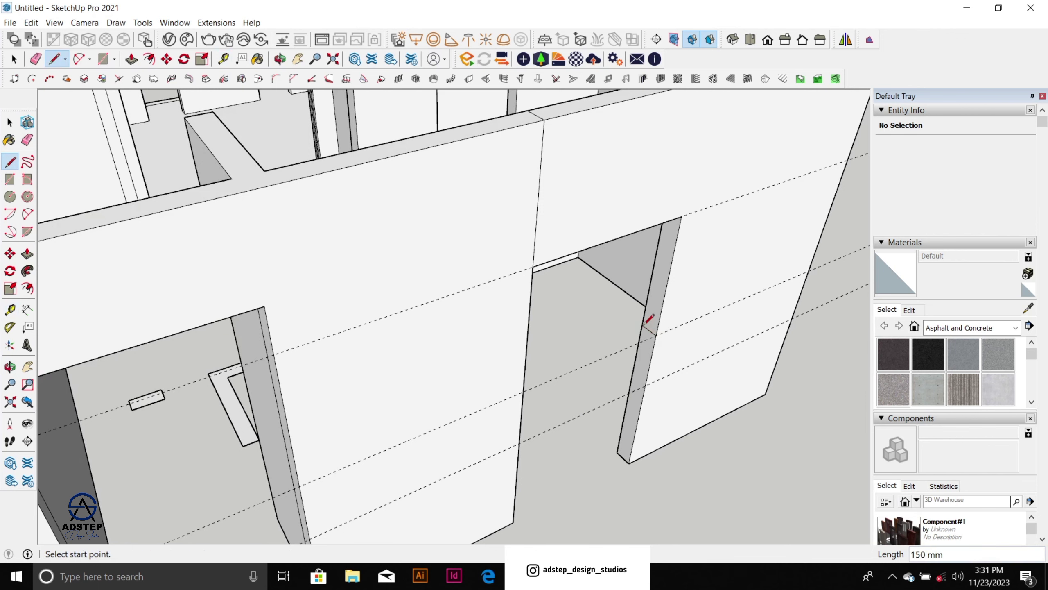
key(space)
click(646, 358)
key(p)
click(643, 361)
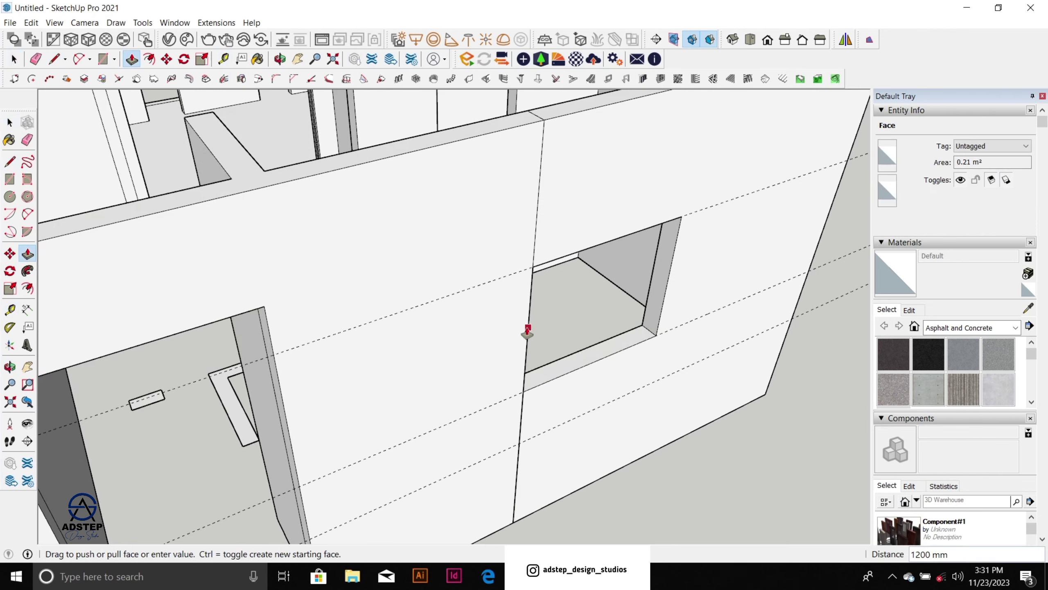
scroll(566, 299, down, 5)
Step: Erase the surplus lowest guide and the vertical seam lines beside the window openings on the long outer wall
key(e)
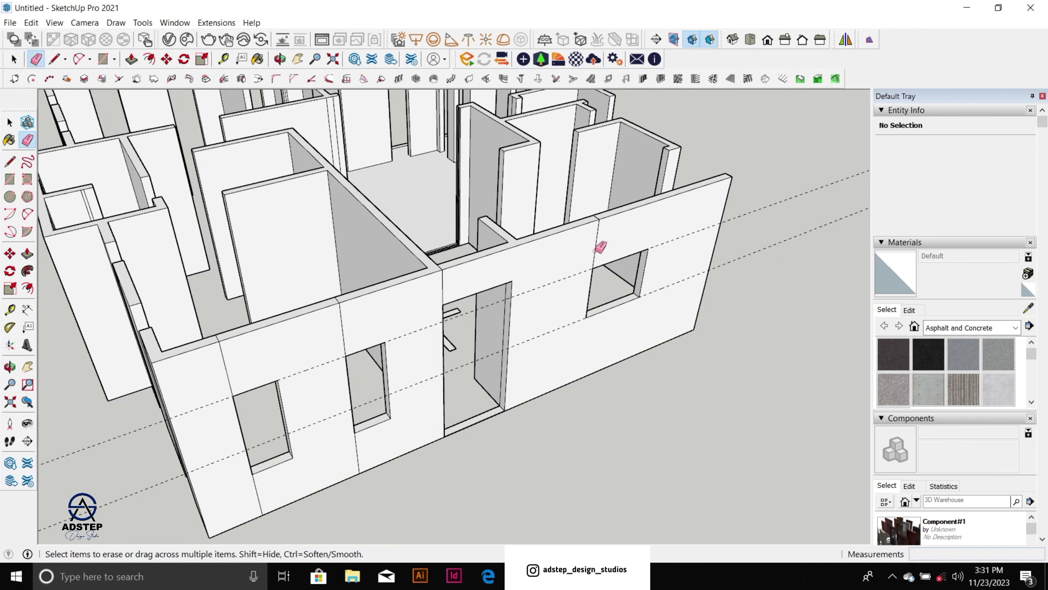
scroll(602, 251, down, 3)
middle_drag(604, 244, 479, 311)
scroll(377, 270, up, 3)
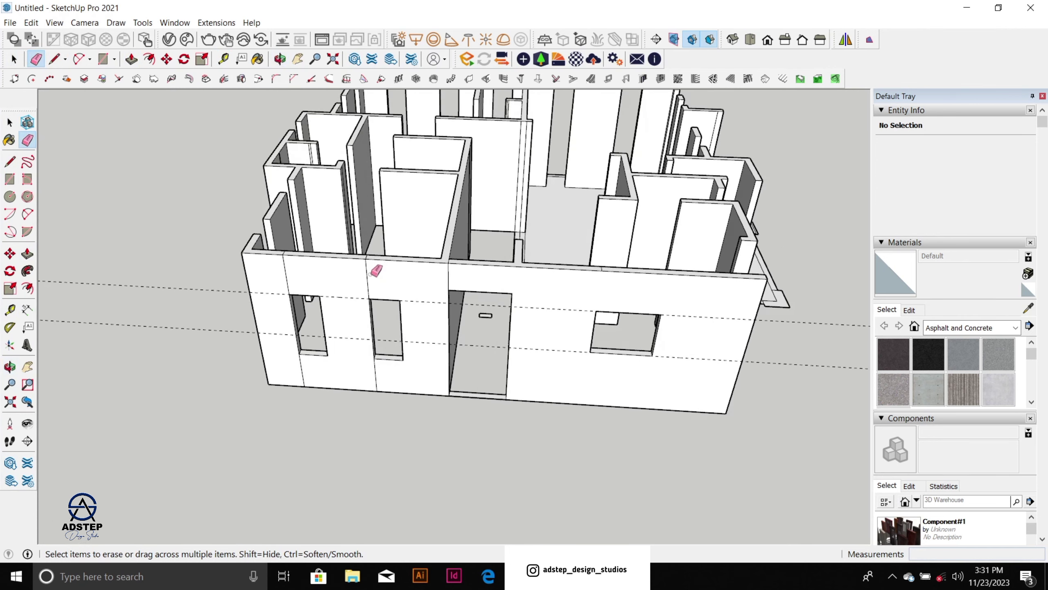
click(369, 281)
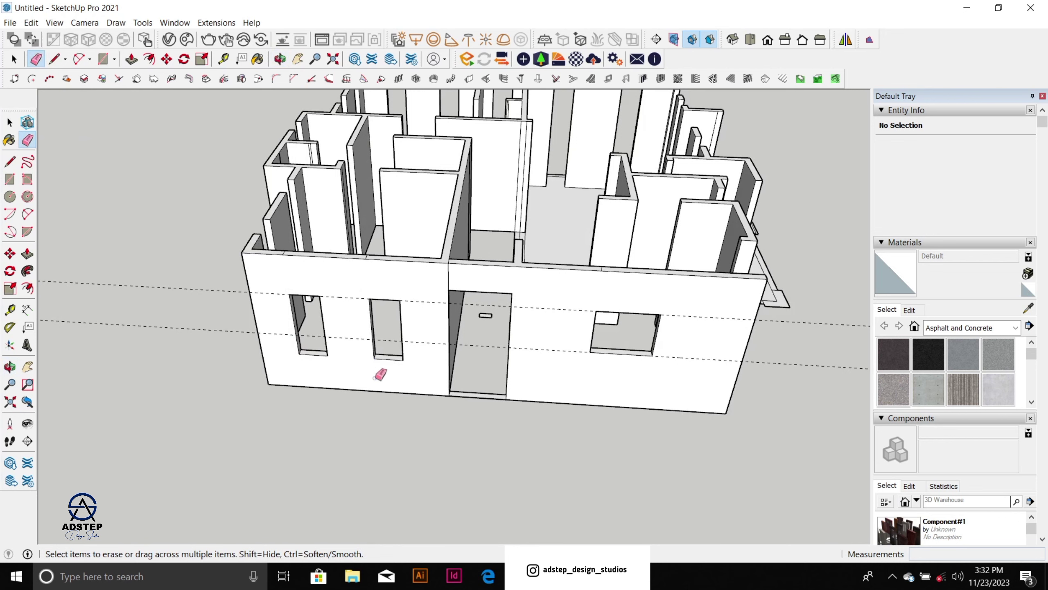
Step: Extrude the small flat rectangle seen through the doorway up 3300 mm to full wall height
key(space)
scroll(487, 319, up, 5)
click(490, 322)
key(p)
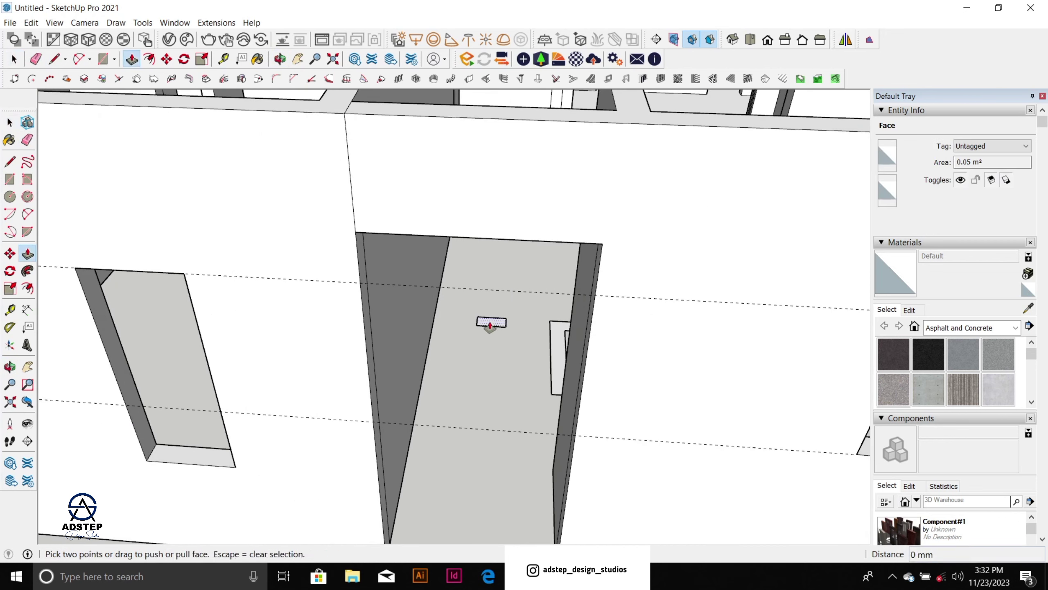
scroll(489, 322, down, 4)
click(490, 322)
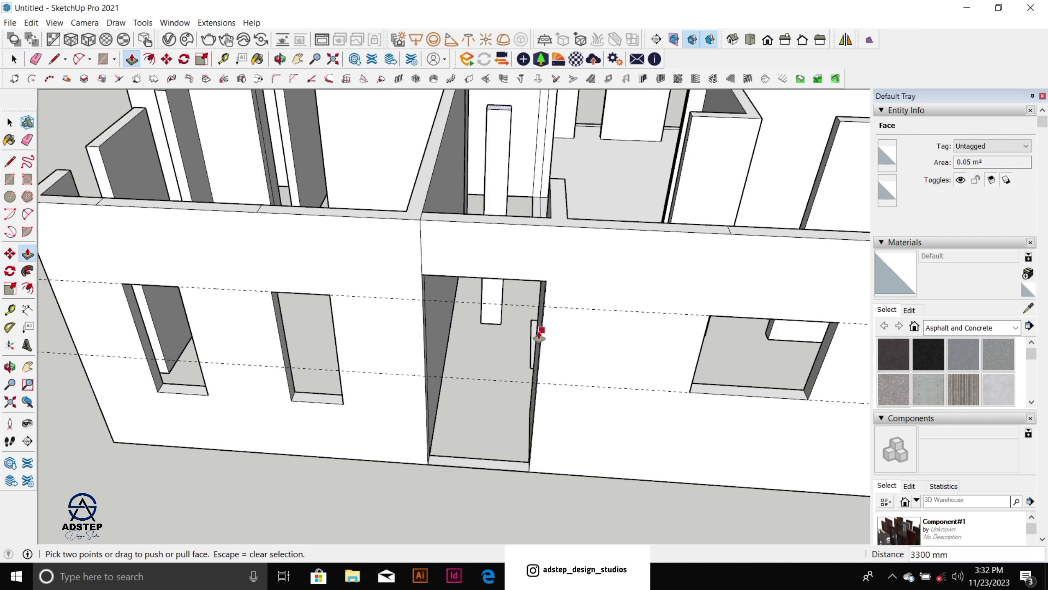
Step: Extrude the flat L-shaped wall outline behind the doorway up 3300 mm to full wall height
key(space)
scroll(535, 335, up, 2)
key(p)
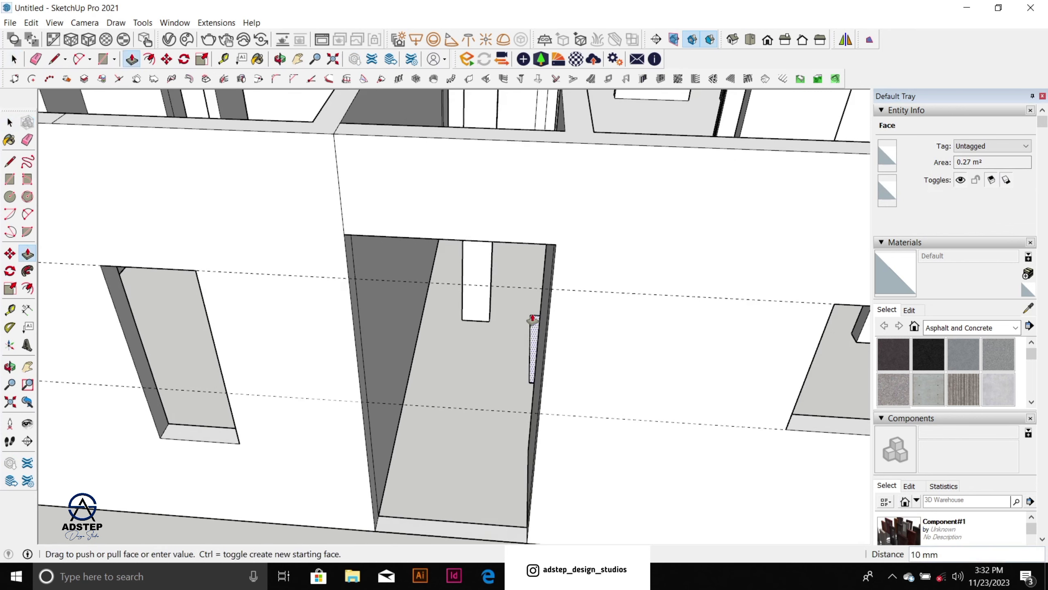
scroll(533, 333, down, 2)
scroll(544, 247, down, 2)
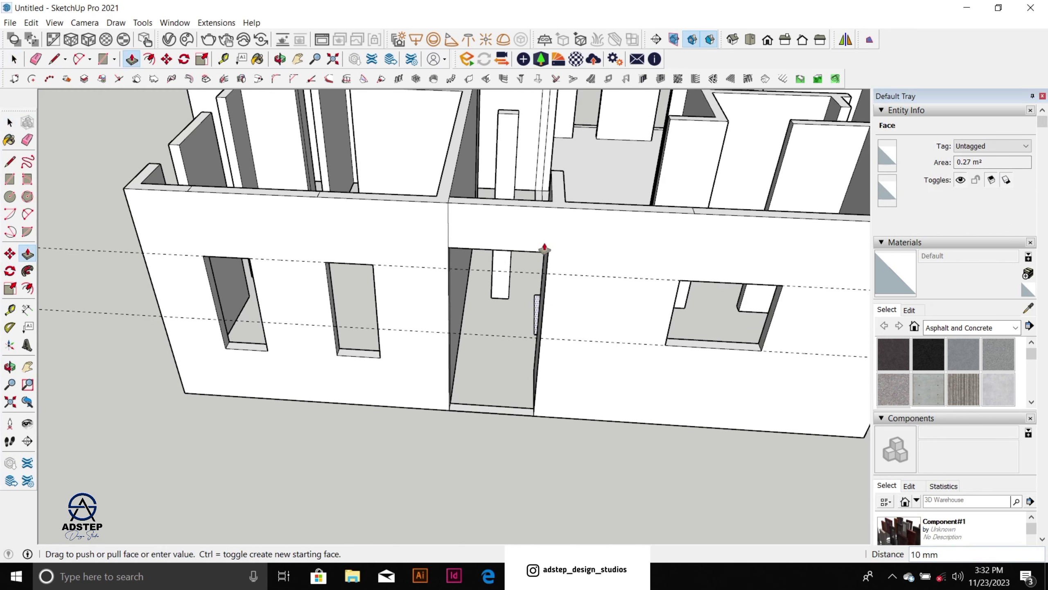
click(555, 185)
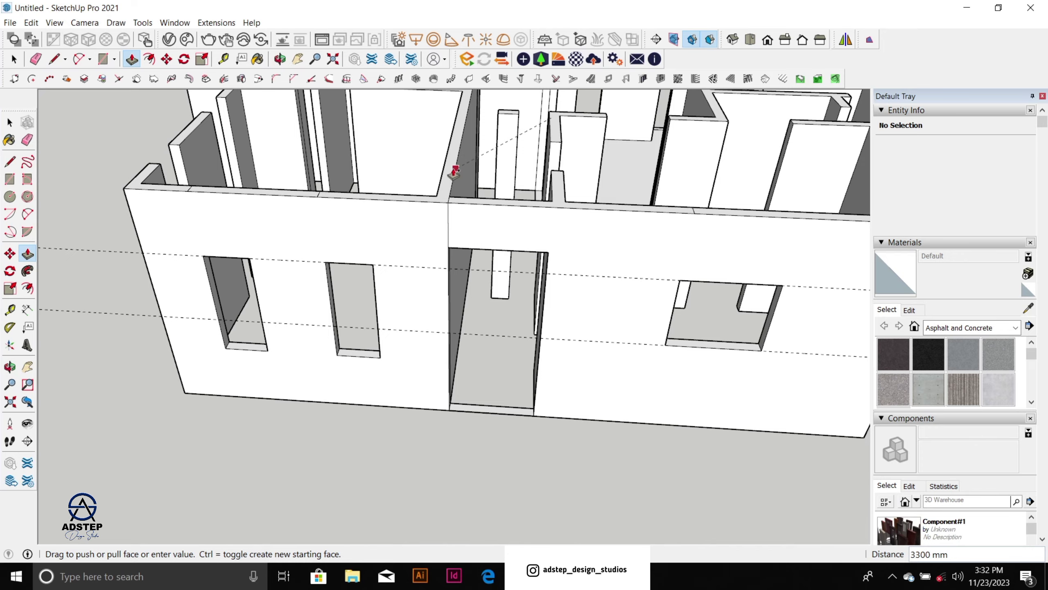
click(456, 171)
Step: Place a guide 900 mm below the top edge of the long outer wall's end face at the open corner
scroll(455, 171, down, 5)
middle_drag(538, 300, 193, 264)
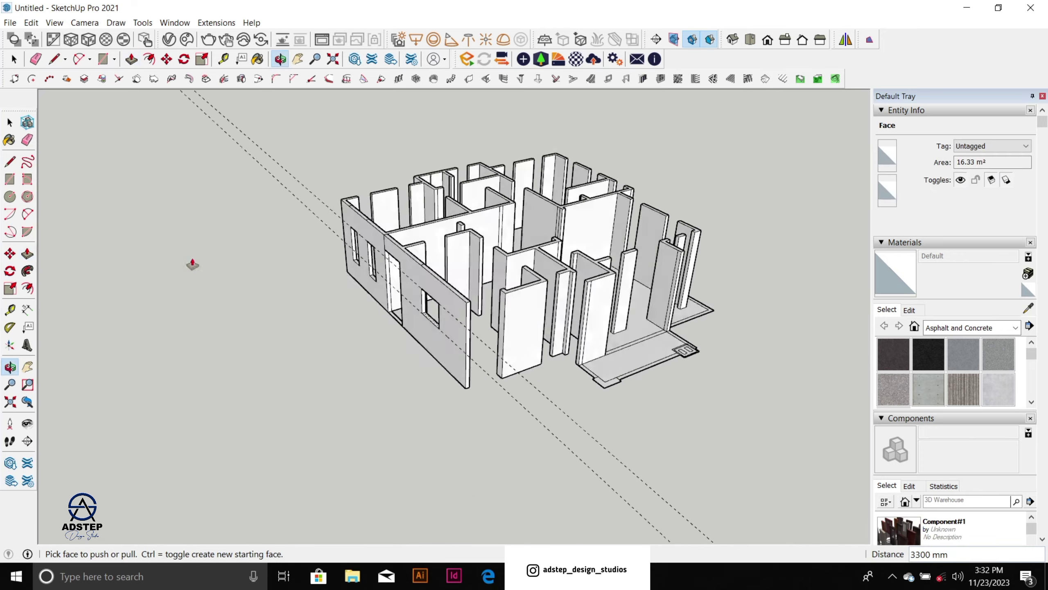
scroll(450, 259, down, 3)
middle_drag(466, 304, 670, 326)
scroll(427, 314, up, 6)
scroll(443, 275, up, 2)
scroll(618, 264, up, 2)
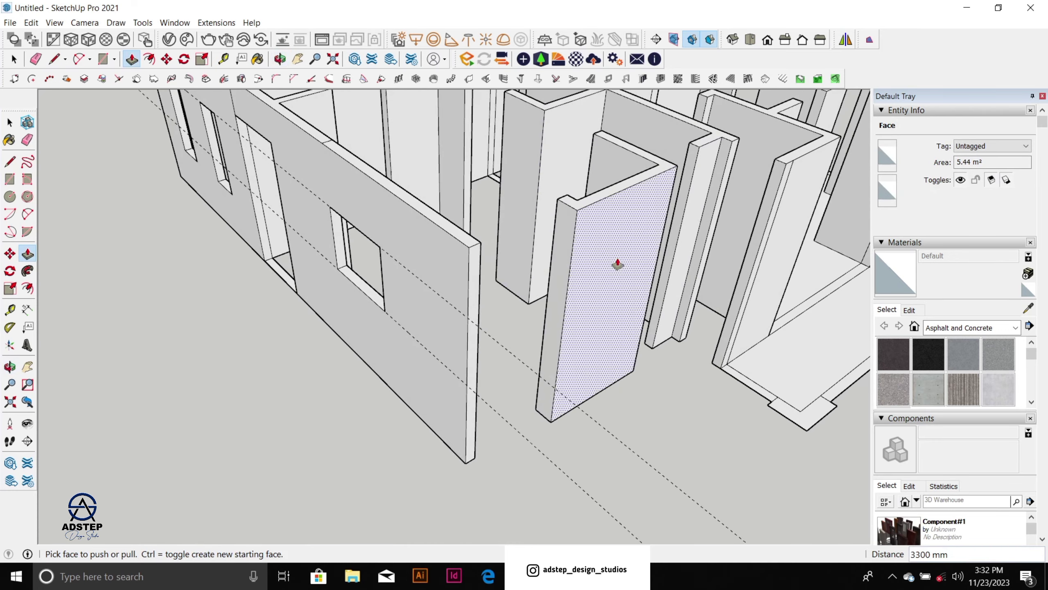
middle_drag(618, 264, 565, 283)
middle_drag(472, 272, 491, 260)
key(t)
click(490, 259)
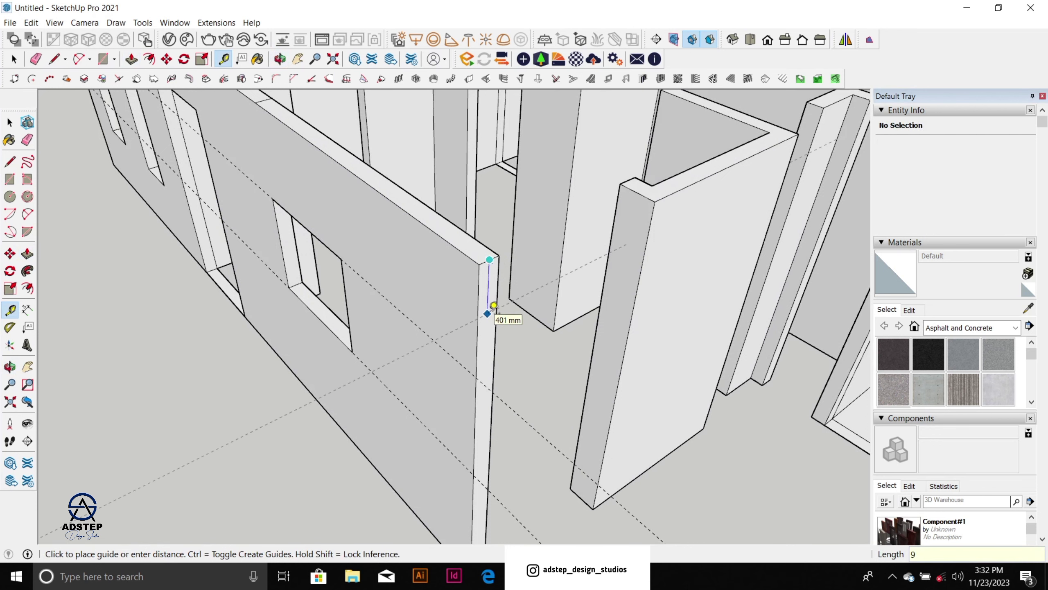
Step: Place a second guide beneath it on the wall's end face, level with the nearest window's sill
scroll(494, 305, up, 6)
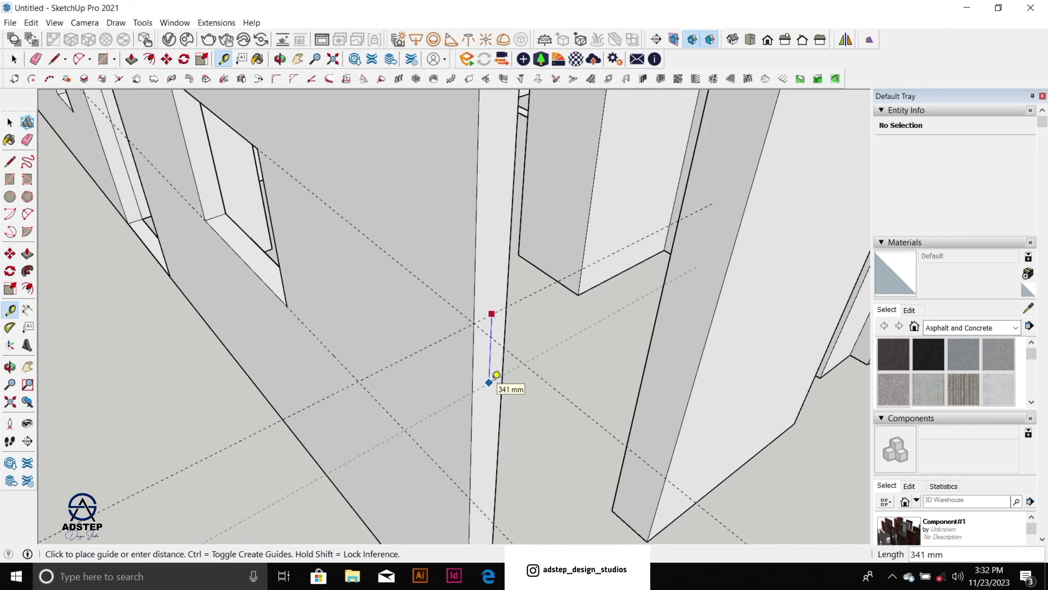
key(Return)
scroll(507, 363, down, 3)
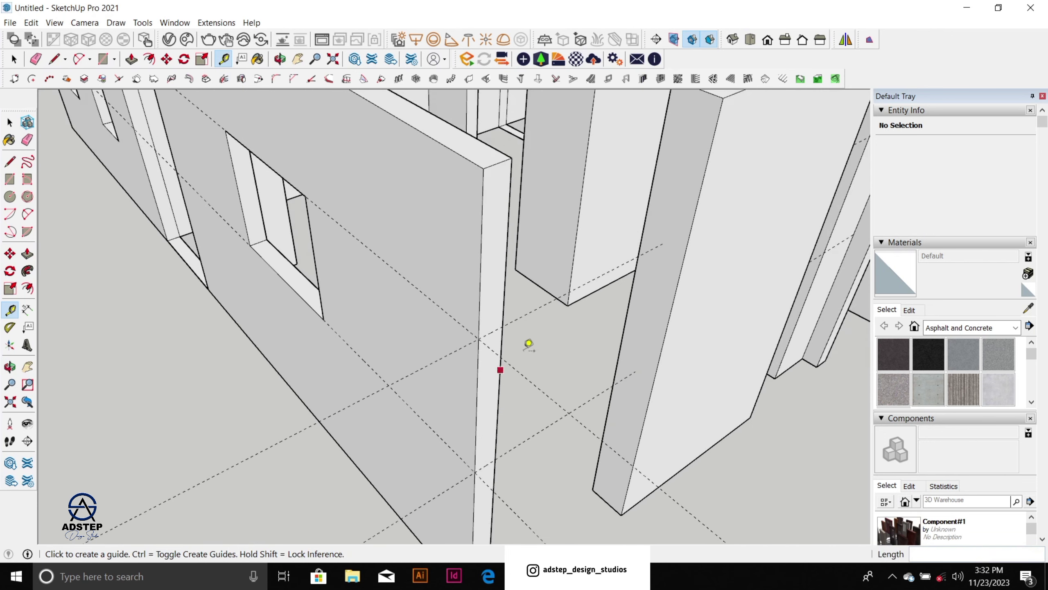
Step: Outline a section above the upper guide and another below the lower guide on the facing side of the neighbouring wall
key(space)
scroll(604, 272, up, 1)
key(l)
click(603, 293)
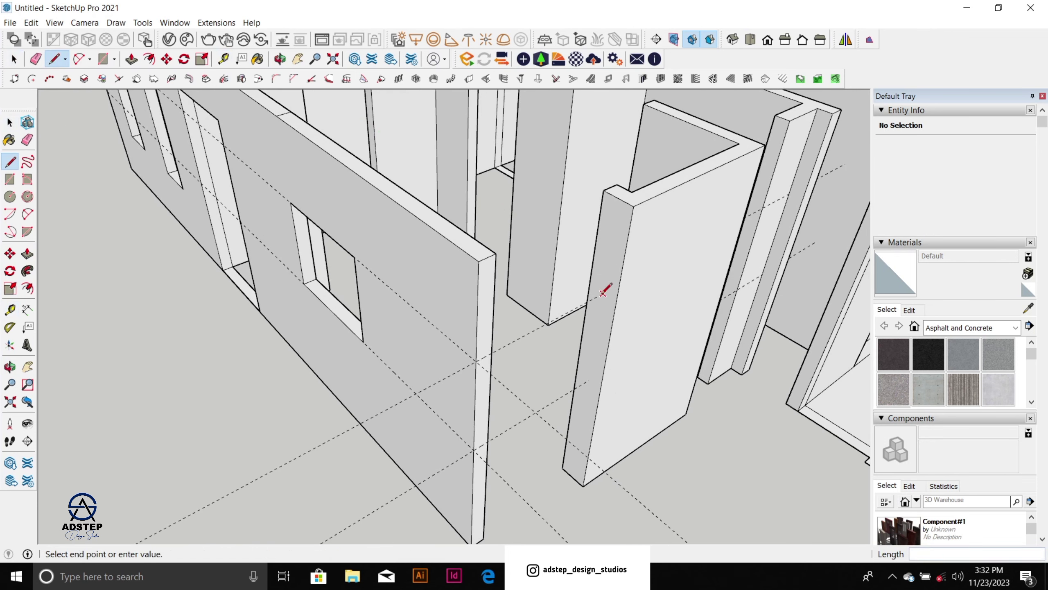
key(Escape)
click(603, 293)
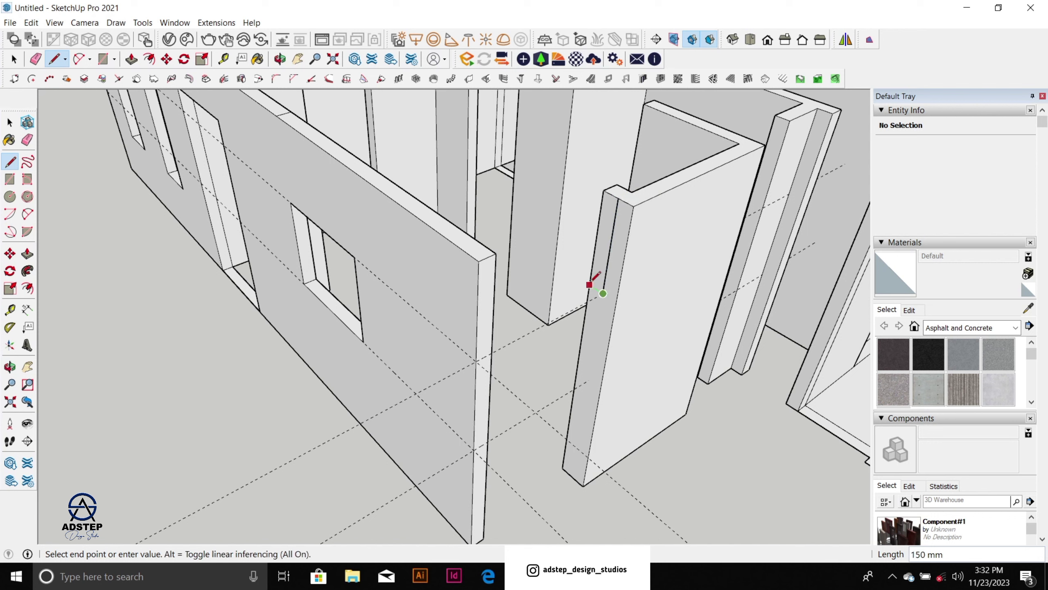
click(589, 286)
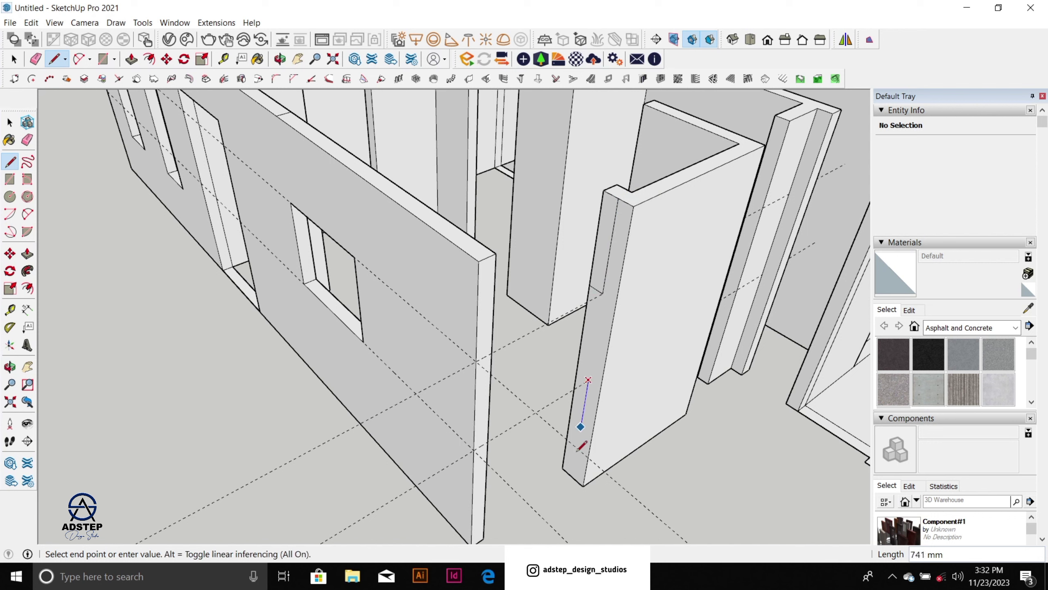
click(573, 477)
key(Escape)
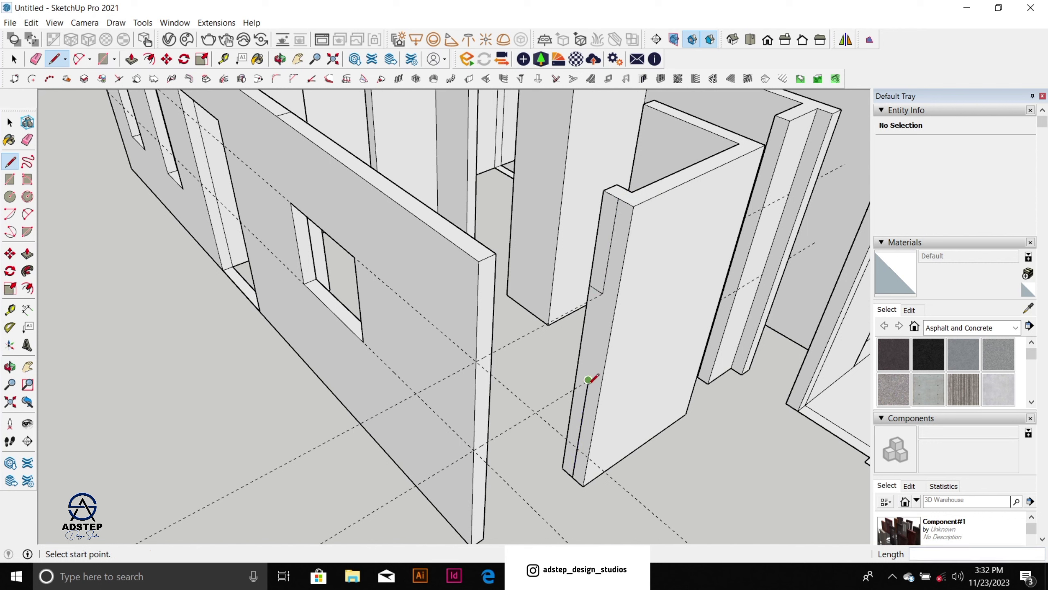
click(588, 380)
click(576, 373)
Step: Try to extrude the lower outlined section 1350 mm through the end of the long wall, and undo it
key(space)
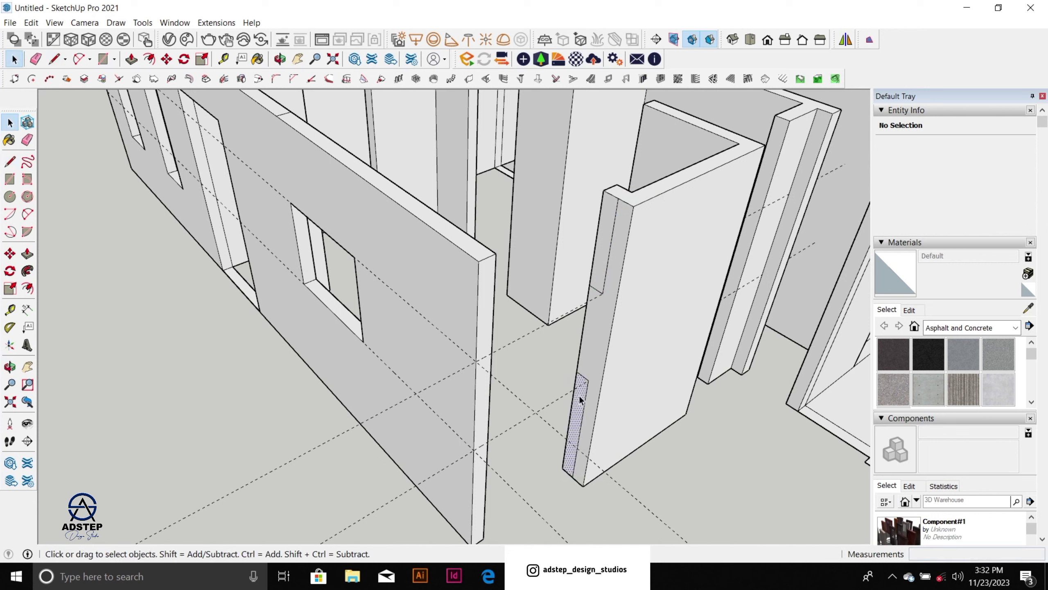
key(p)
click(578, 408)
click(489, 379)
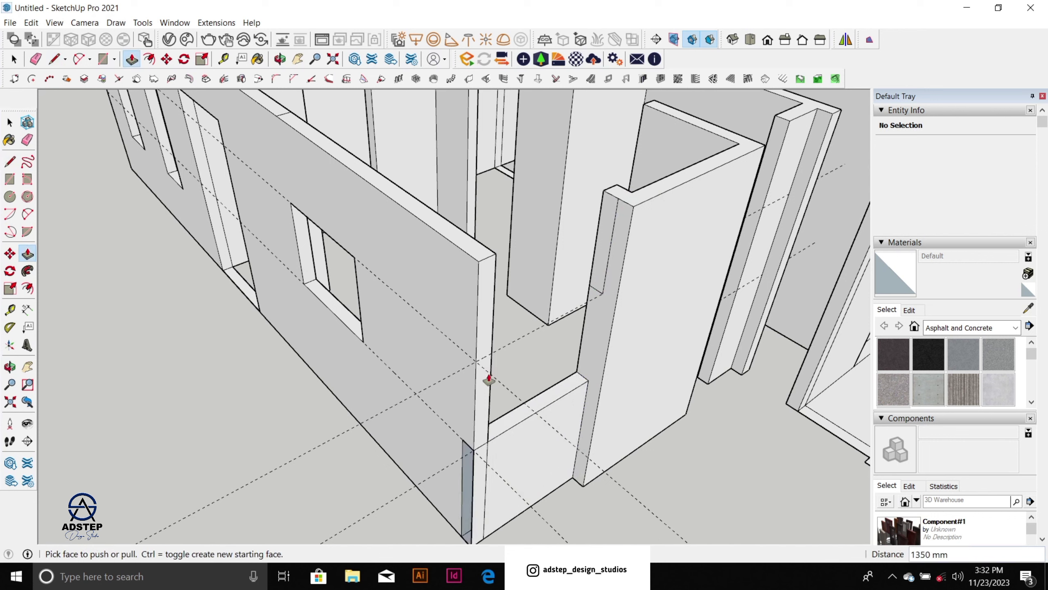
key(ctrl+z)
Step: Extrude the lower outlined section 1200 mm to the long wall as a sill, and the upper one across as a lintel
click(577, 422)
click(494, 331)
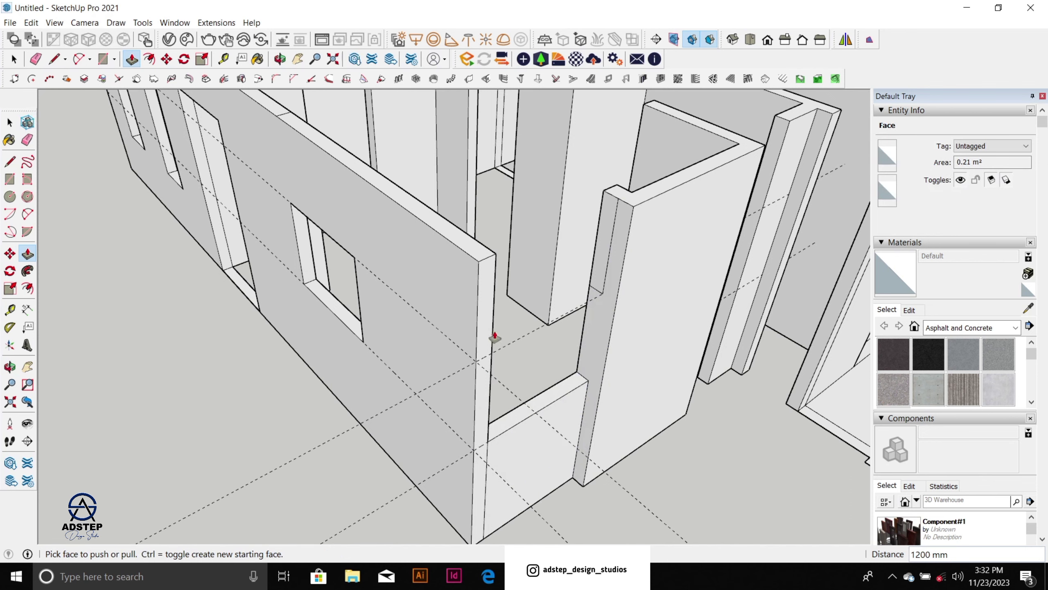
middle_drag(597, 264, 519, 264)
scroll(519, 264, down, 5)
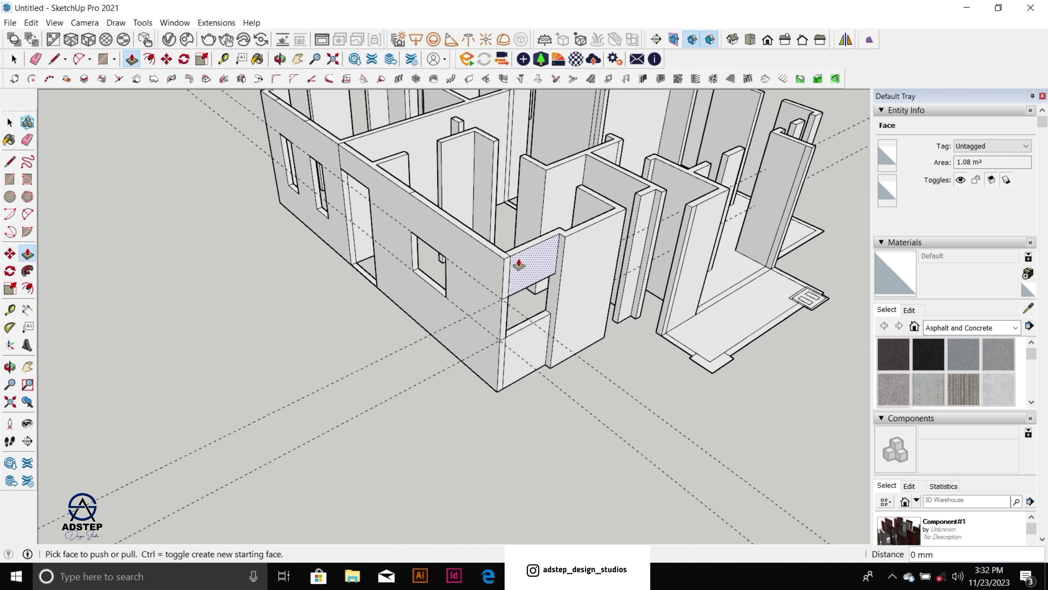
Step: Erase the seam lines where the new lintel and sill meet the end of the long wall
key(e)
scroll(514, 273, up, 5)
click(508, 289)
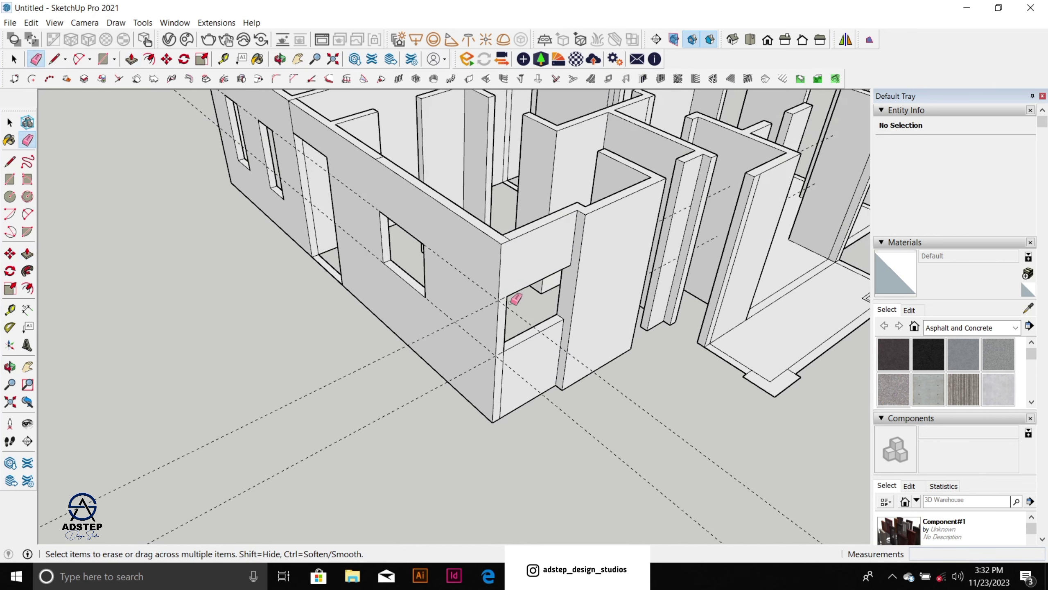
scroll(485, 342, down, 5)
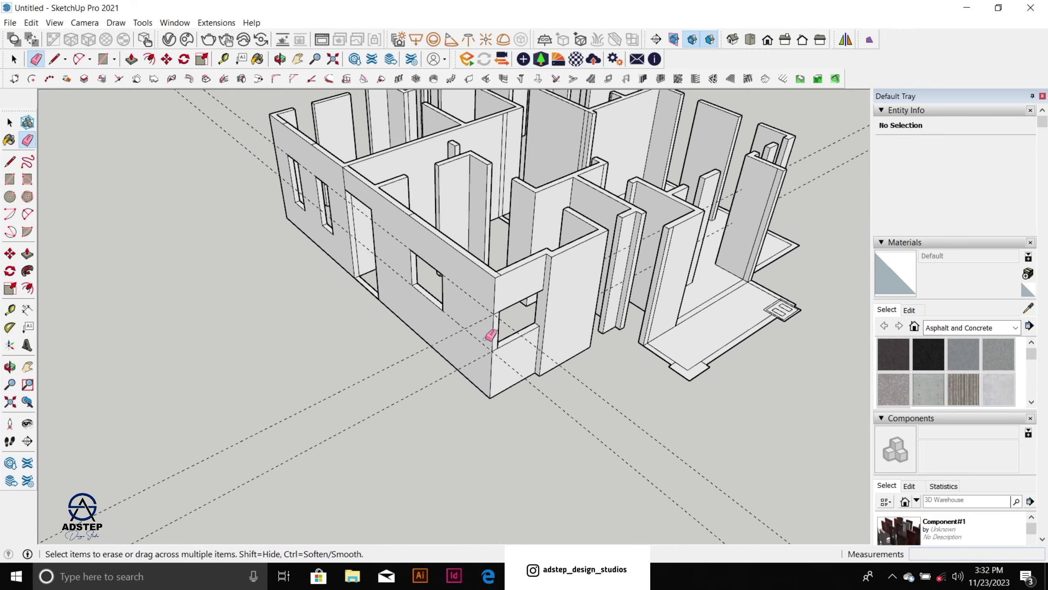
Step: Draw a 150 mm line at the upper guide across the end face of the narrow wall beyond the corner room
mouse_move(547, 331)
middle_down()
mouse_move(315, 285)
mouse_move(442, 247)
middle_up()
scroll(442, 246, up, 1)
mouse_move(491, 313)
middle_down()
mouse_move(521, 325)
mouse_move(531, 298)
mouse_move(518, 307)
mouse_move(634, 299)
middle_up()
scroll(532, 298, up, 3)
scroll(633, 298, up, 2)
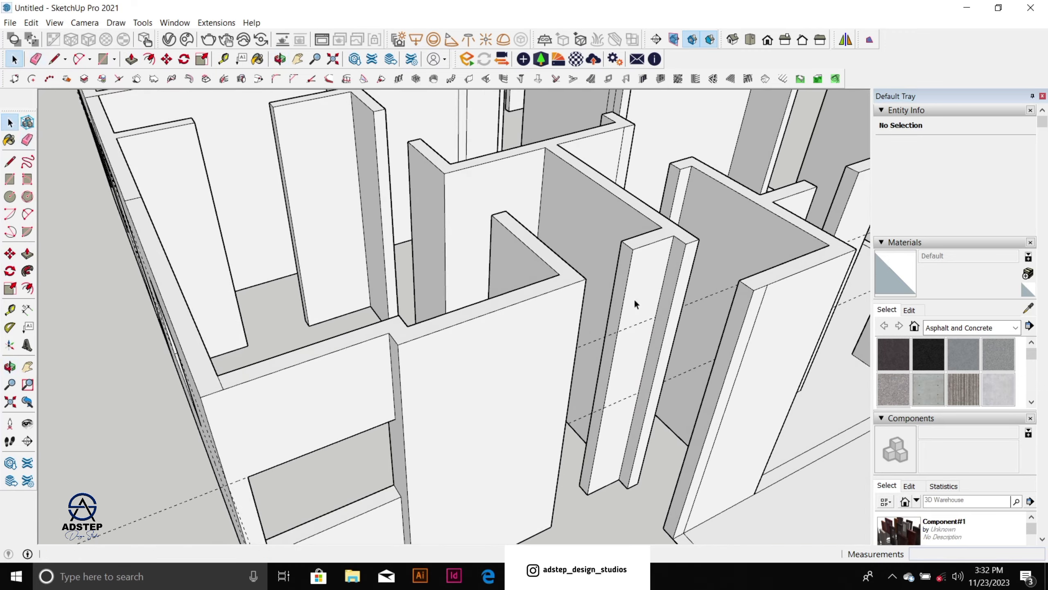
key(l)
click(614, 327)
key(Escape)
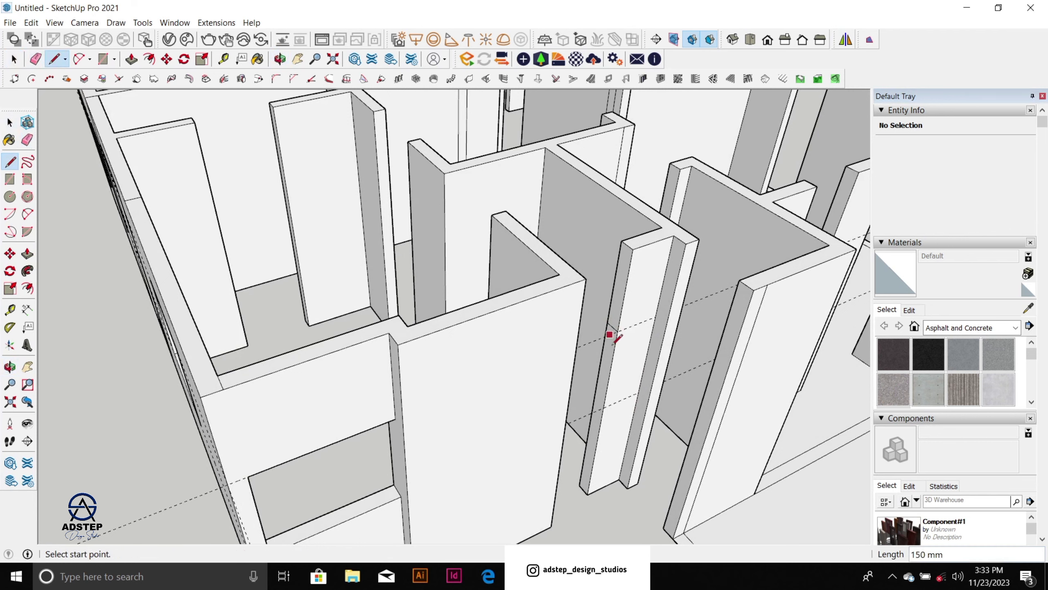
Step: Extrude the part of the narrow wall's end face above the line 600 mm to the neighbouring wall as a lintel
scroll(606, 397, up, 2)
key(p)
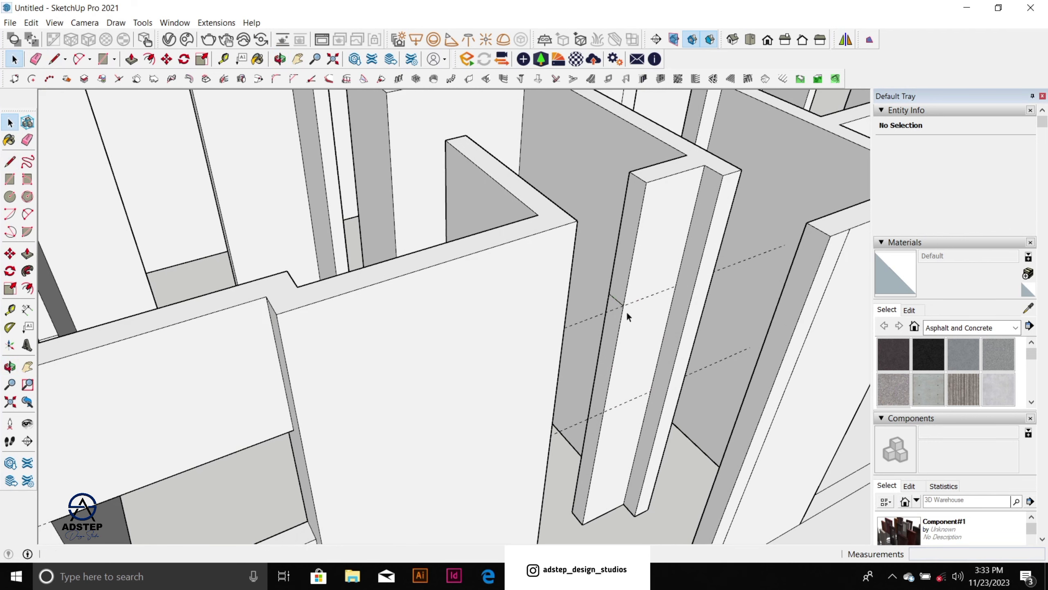
click(627, 276)
click(583, 223)
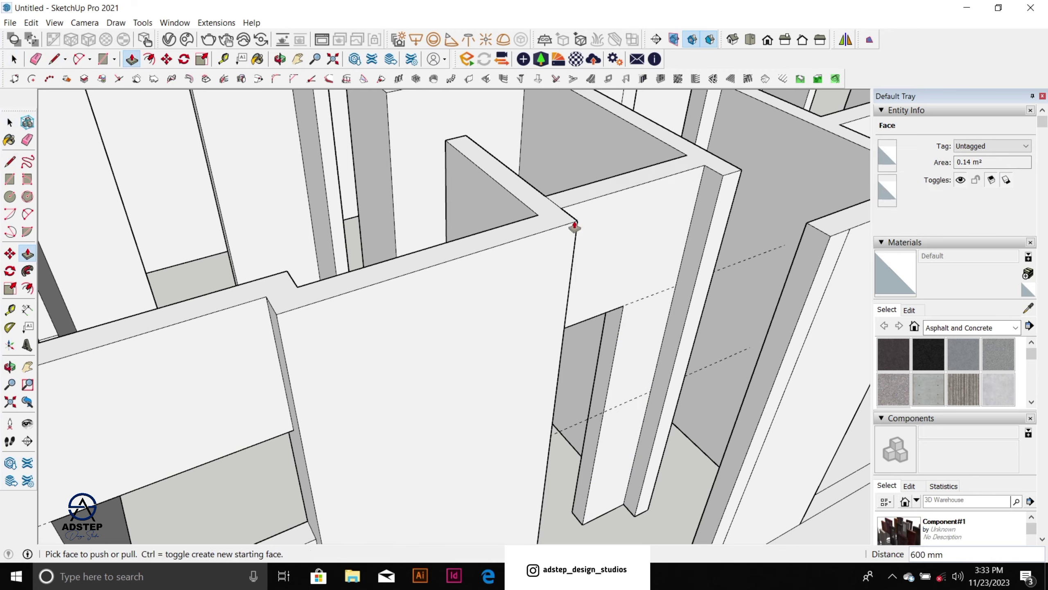
scroll(578, 227, down, 2)
key(space)
scroll(601, 381, down, 3)
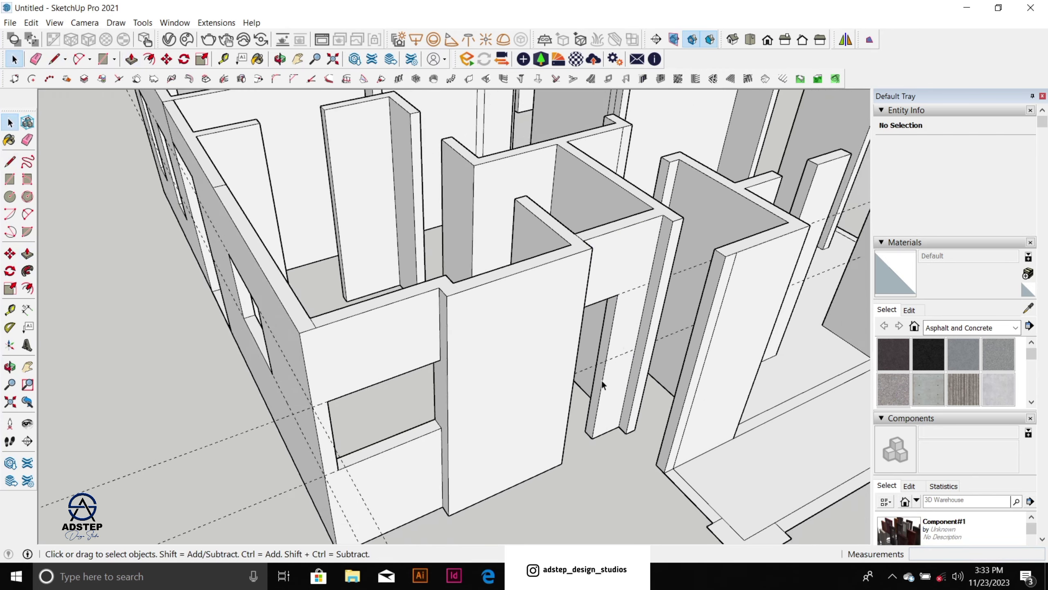
Step: Draw a 150 mm line at the lower guide on the same wall end and extrude the part beneath 600 mm across as a sill
scroll(601, 381, up, 3)
key(l)
click(609, 349)
click(597, 340)
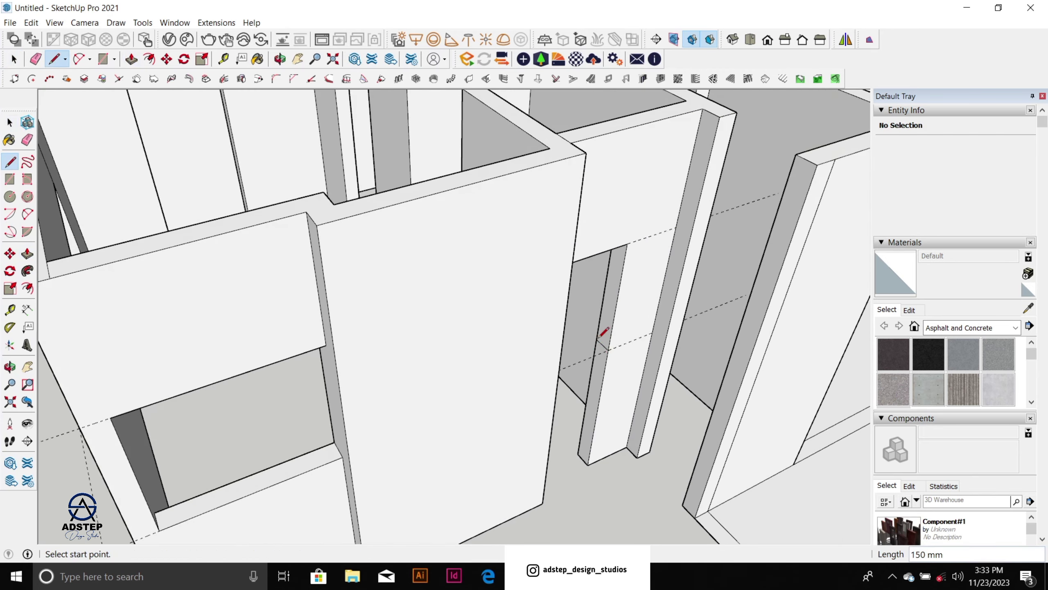
key(space)
click(599, 377)
key(p)
click(600, 378)
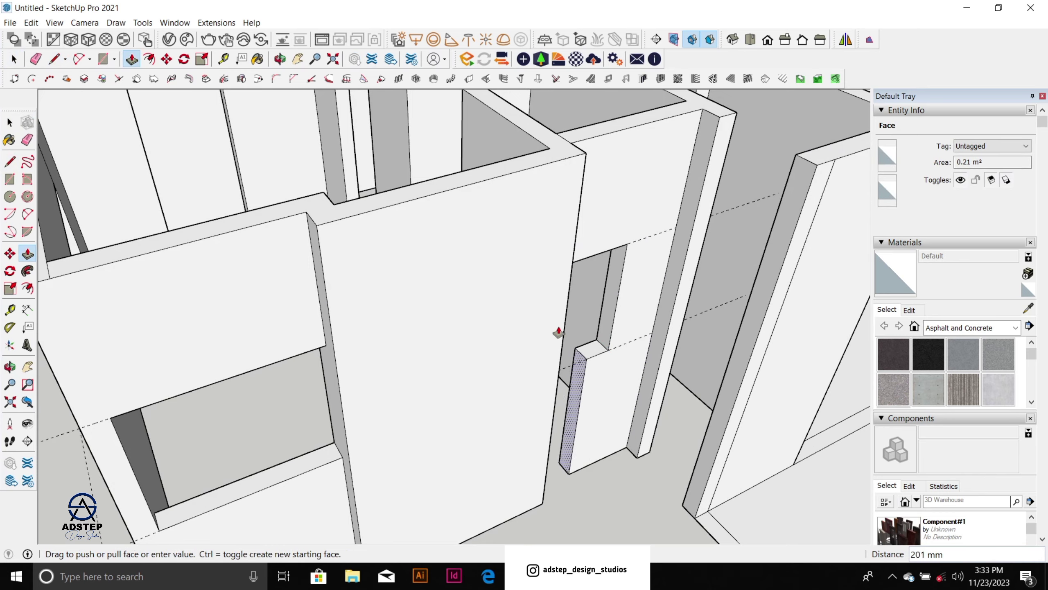
click(557, 363)
scroll(429, 271, down, 4)
Step: Place a guide 900 mm below the top edge of the projecting wall's end face beside the new small window
middle_drag(604, 307, 664, 279)
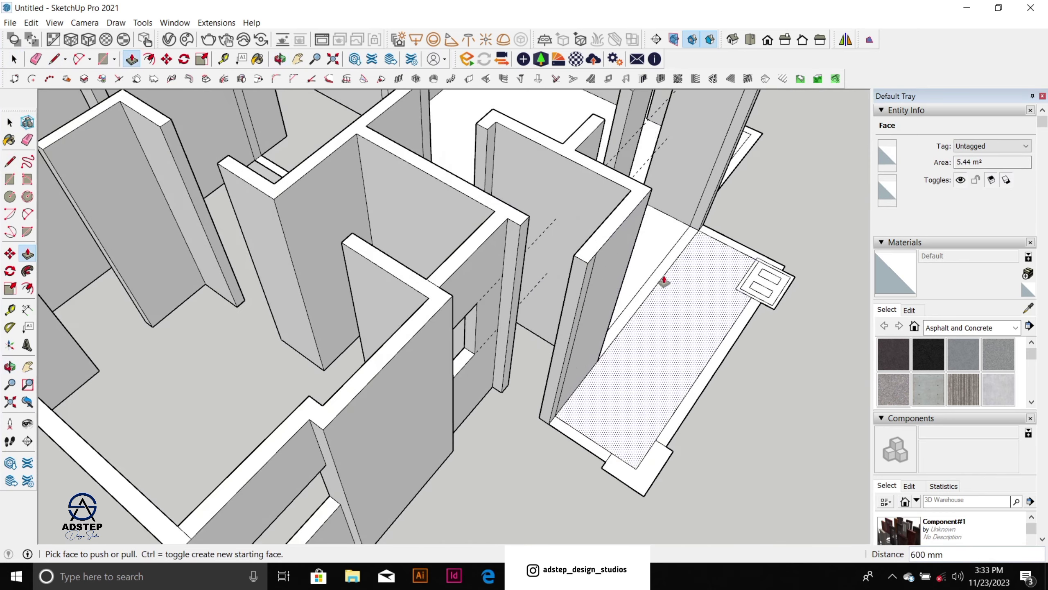
scroll(557, 261, up, 4)
key(t)
scroll(532, 256, up, 5)
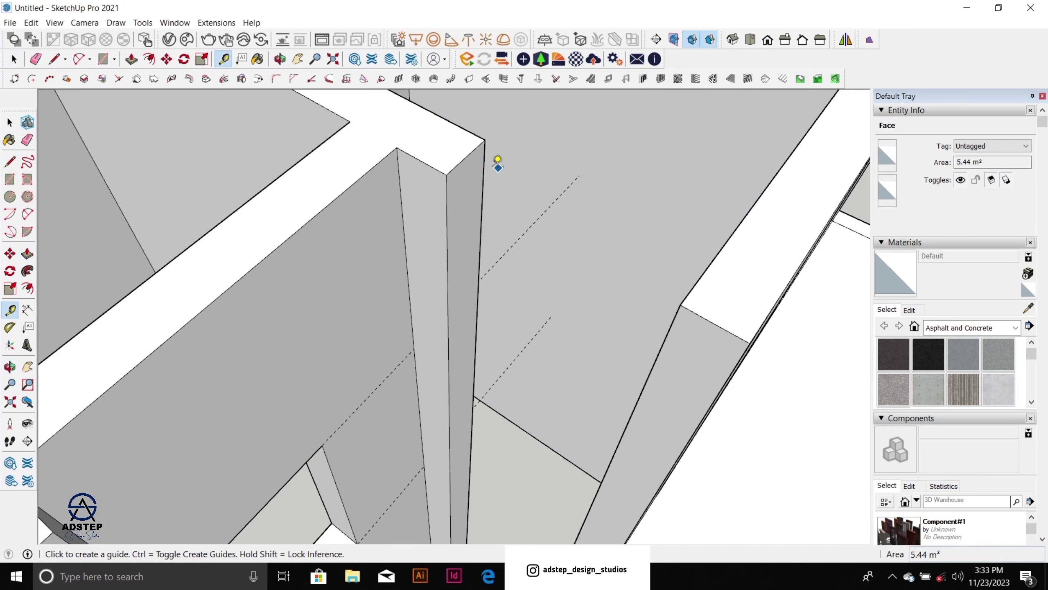
click(465, 157)
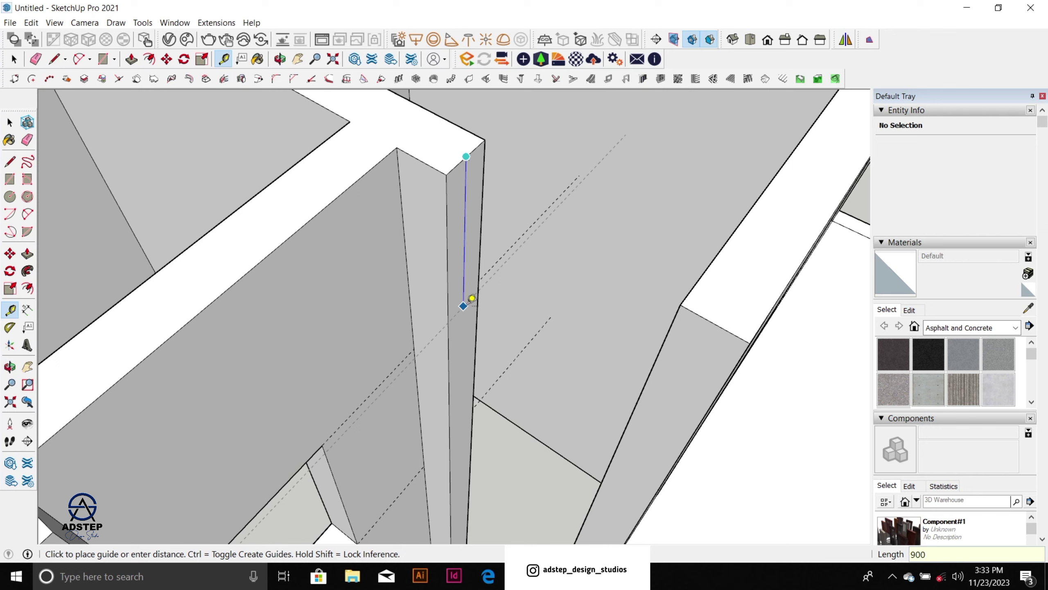
key(Return)
key(space)
Step: Draw a line across the projecting wall's end face at the 900 mm guide
scroll(469, 300, down, 3)
scroll(462, 314, up, 3)
key(l)
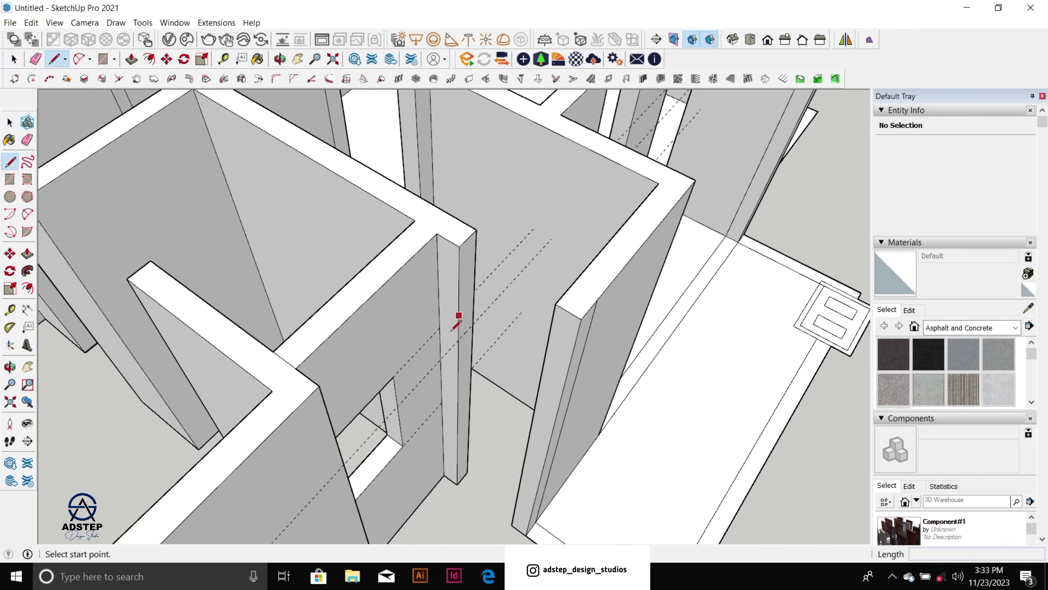
scroll(452, 331, up, 1)
click(461, 341)
click(480, 318)
key(space)
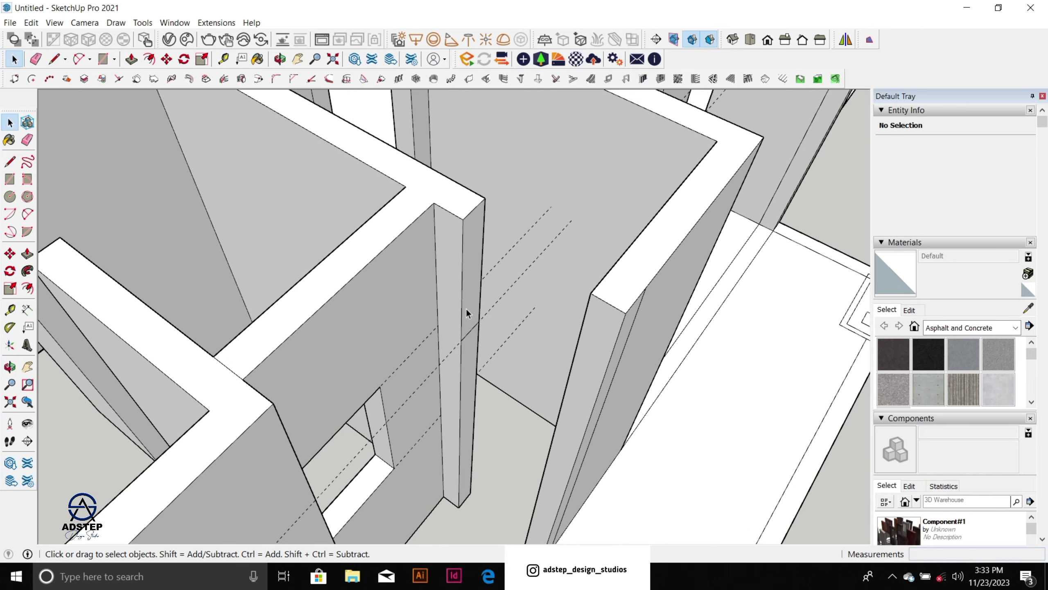
Step: Extrude the part of the end face above the line to the neighbouring wall as a lintel
click(466, 313)
key(p)
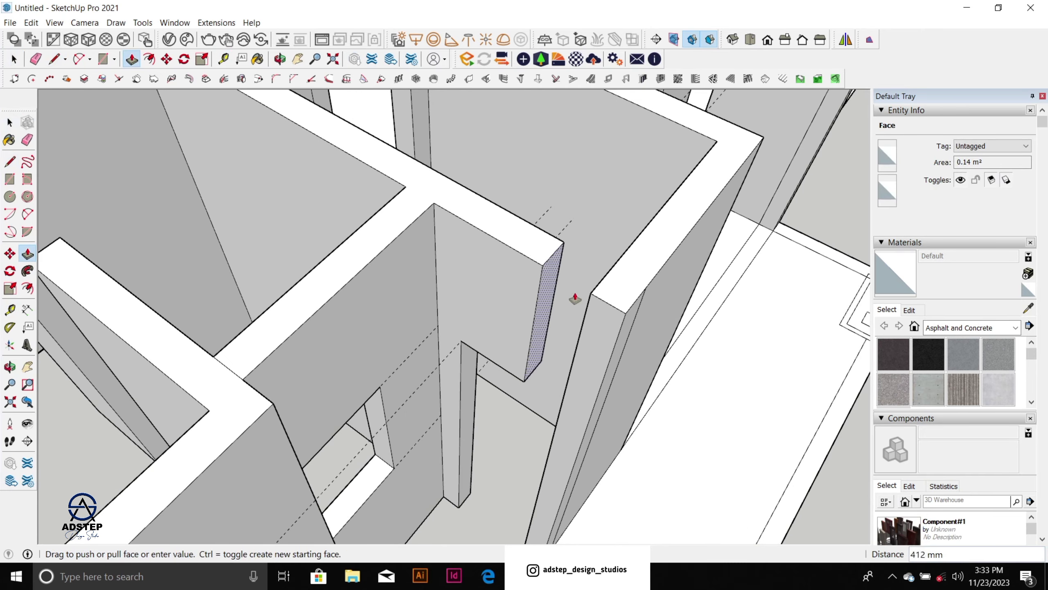
click(590, 294)
scroll(552, 263, down, 2)
scroll(552, 282, down, 1)
key(space)
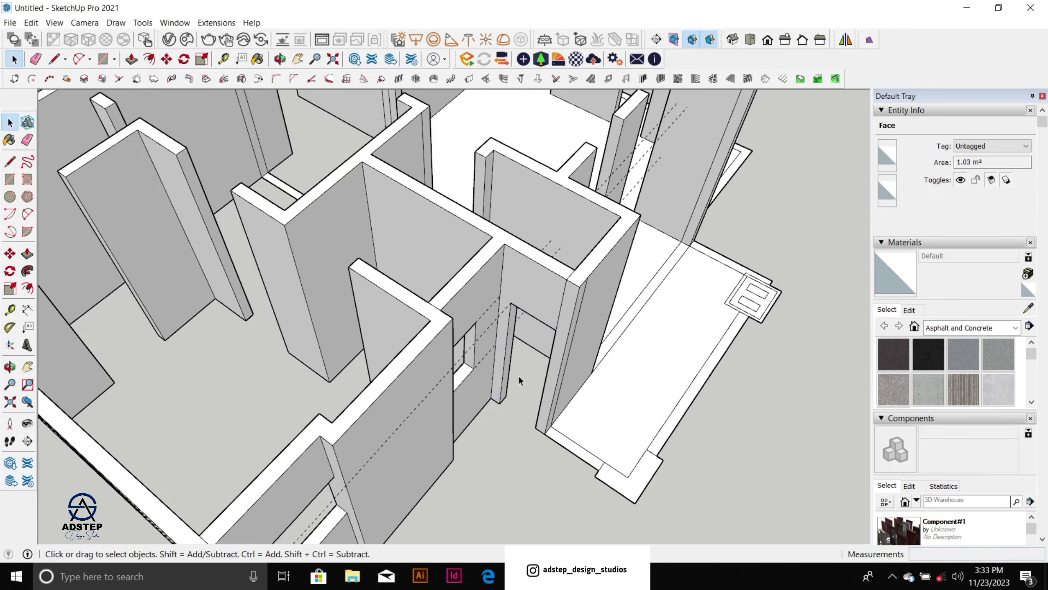
Step: Place a guide parallel to the underside of the new lintel to mark the sill height
scroll(517, 375, up, 3)
click(516, 376)
scroll(514, 329, down, 1)
scroll(500, 308, up, 2)
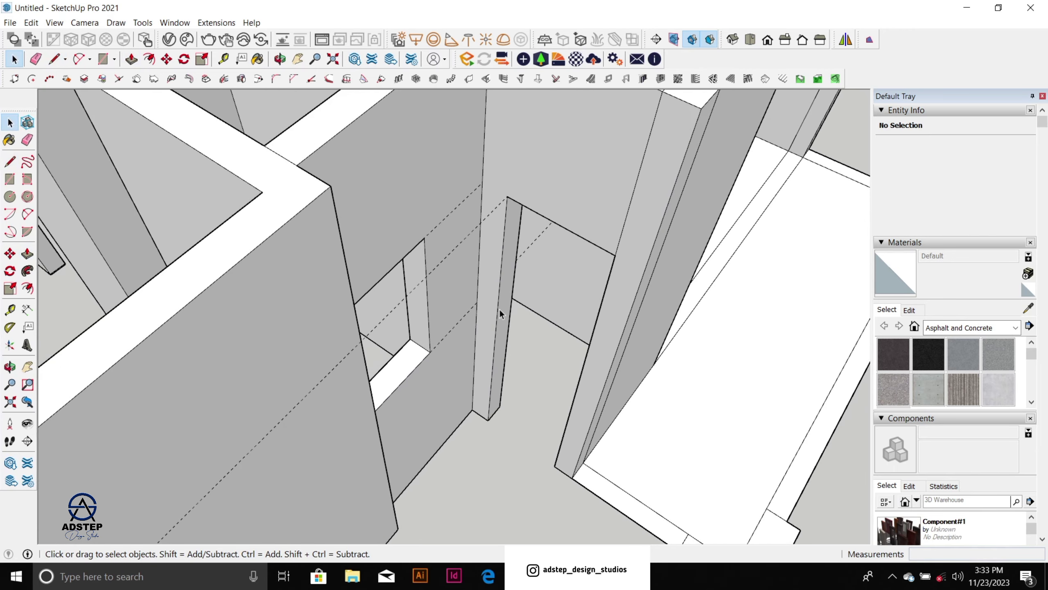
key(t)
click(570, 230)
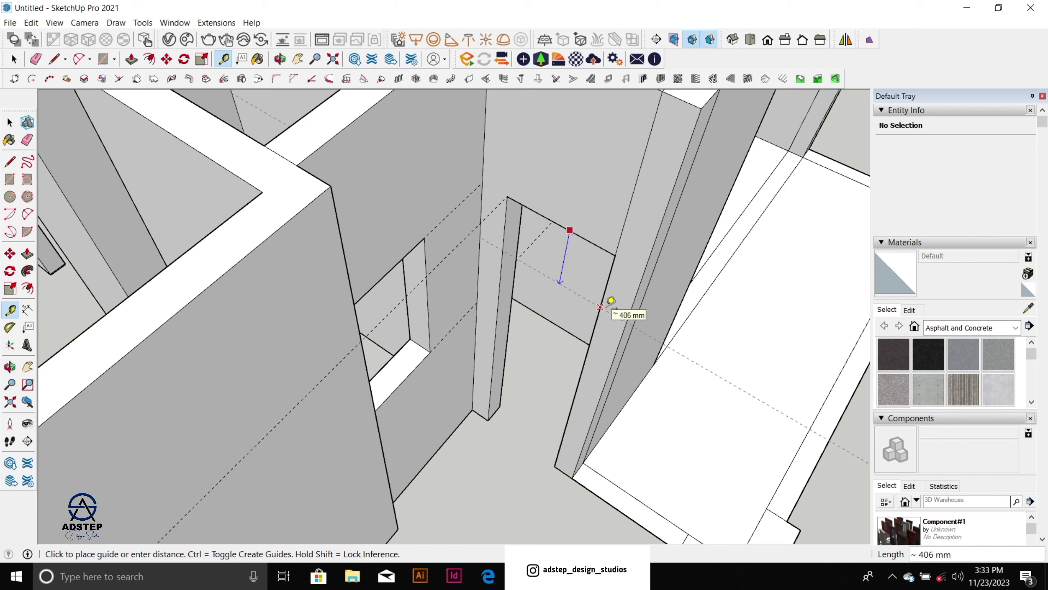
key(Return)
key(space)
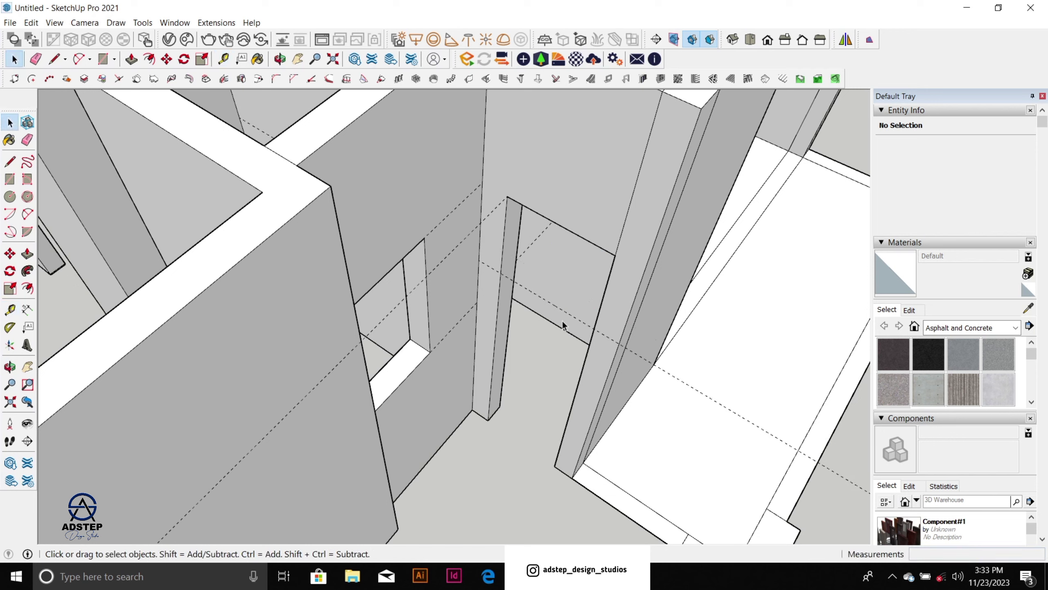
Step: Draw a line across the wall's end face at the sill guide
key(l)
click(501, 272)
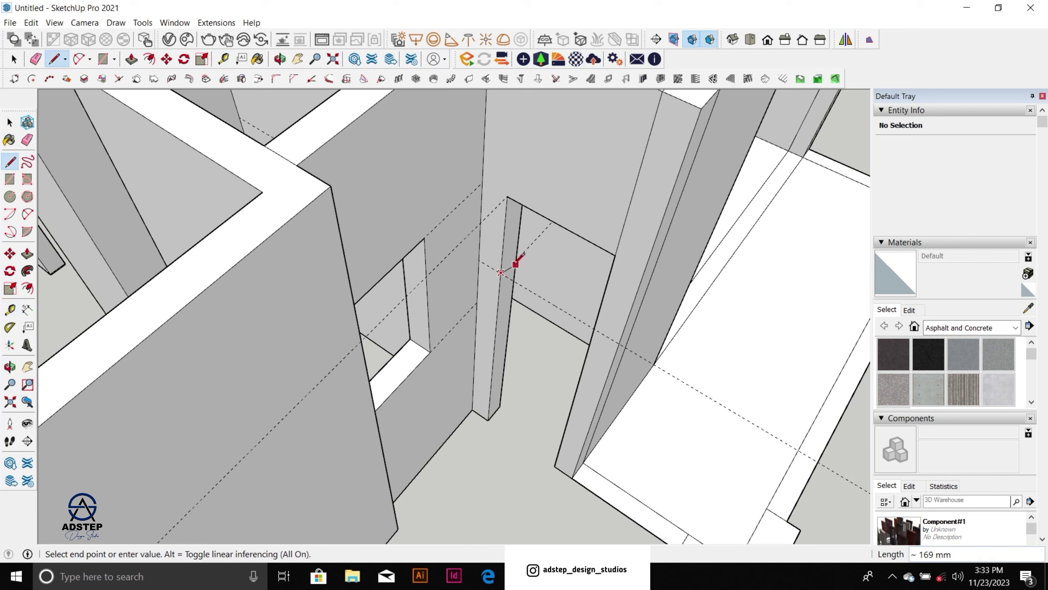
click(517, 256)
key(space)
Step: Extrude the end face below the line across to the opposite wall as a sill and erase the seam on the joined wall
click(504, 315)
key(p)
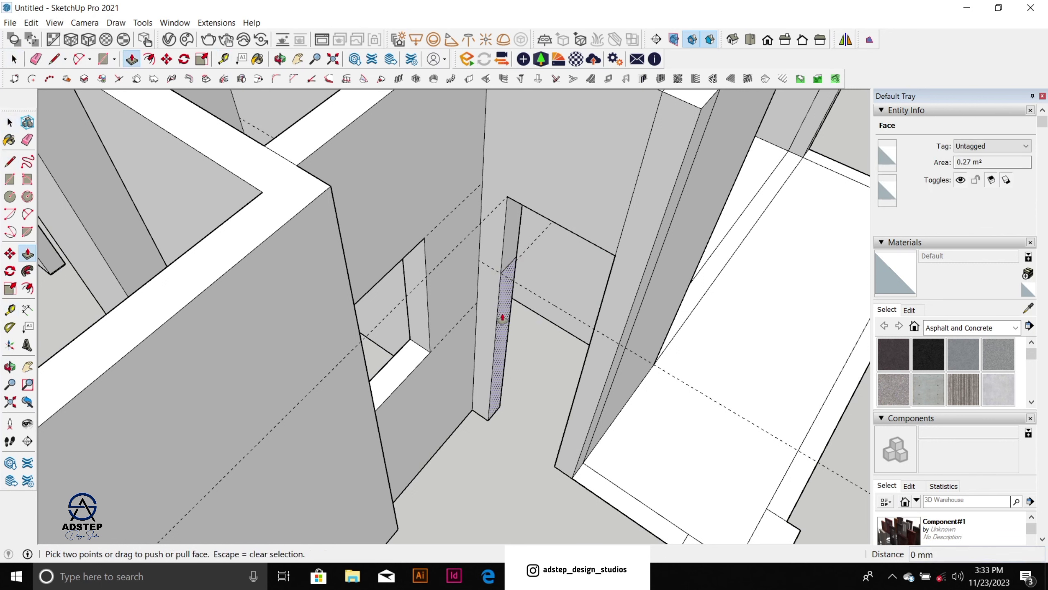
click(505, 316)
click(607, 290)
key(e)
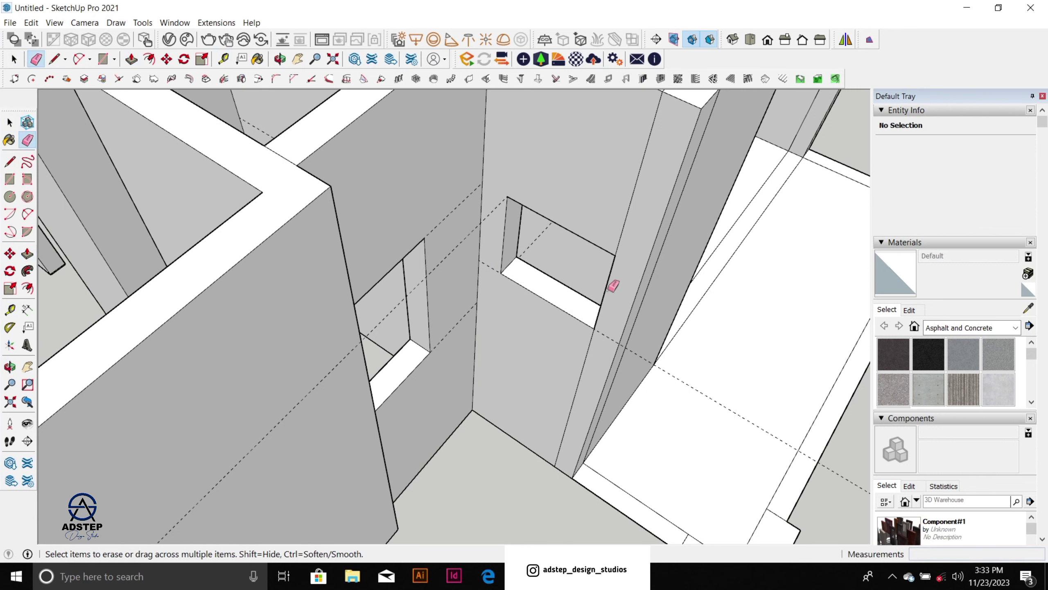
click(590, 340)
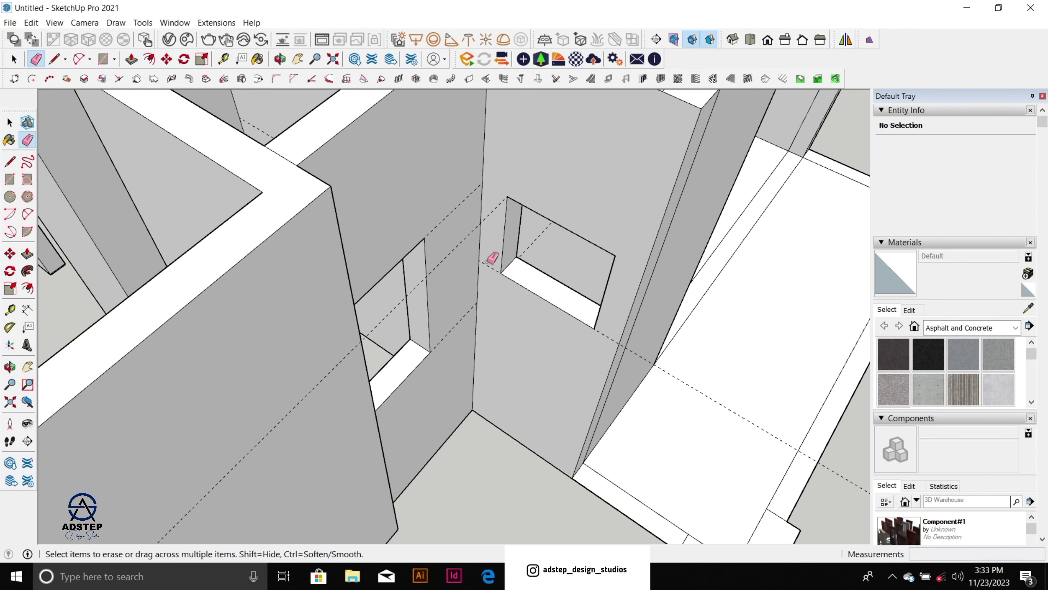
Step: Inspect the walls and the finished window openings from several sides of the building
scroll(493, 258, down, 6)
scroll(536, 286, up, 5)
scroll(553, 291, down, 1)
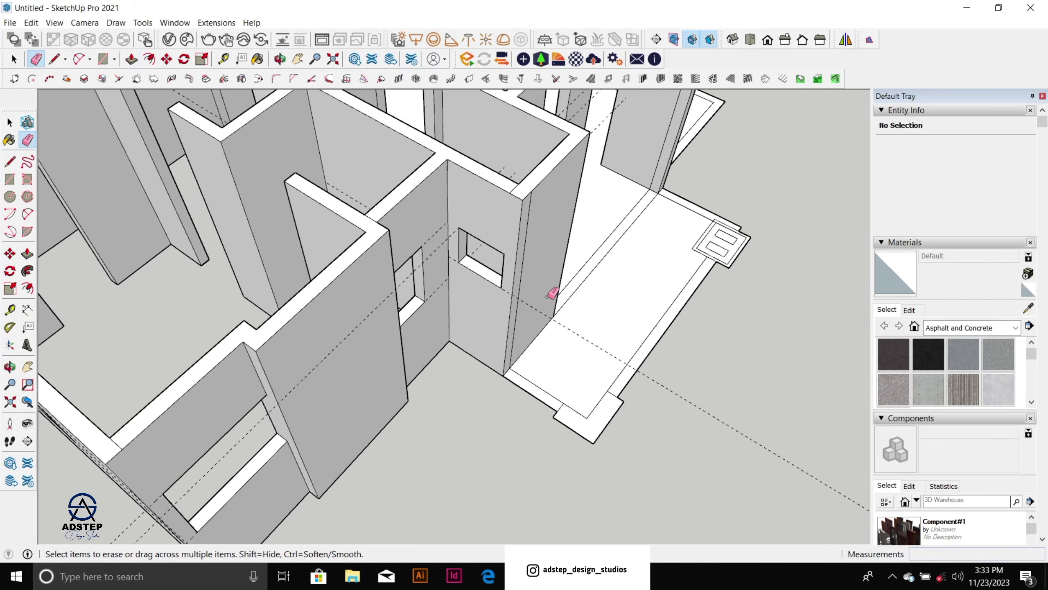
scroll(557, 338, down, 4)
middle_drag(562, 382, 535, 311)
scroll(512, 326, down, 2)
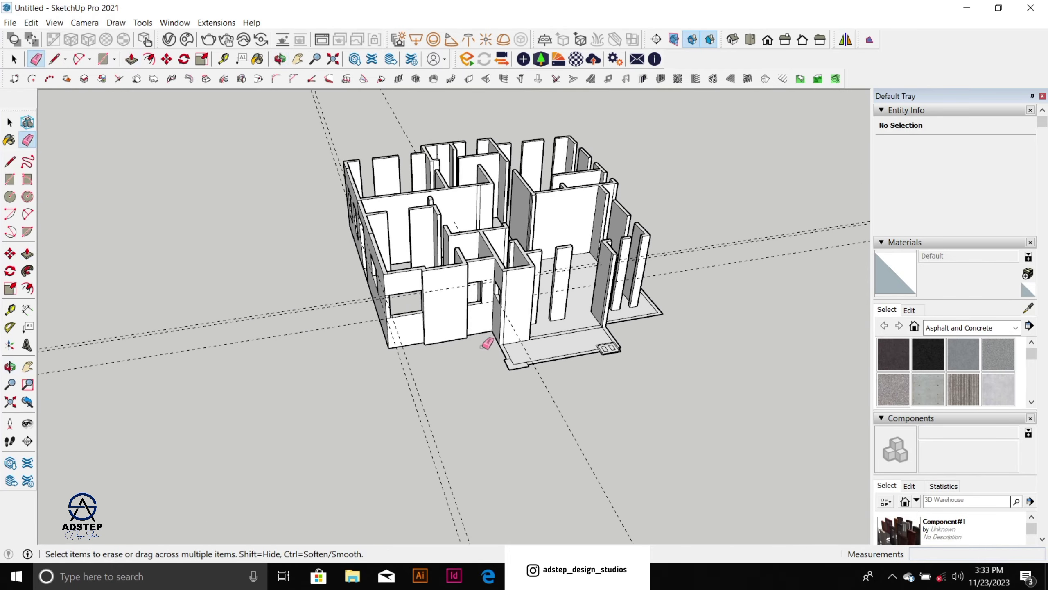
middle_drag(487, 343, 398, 264)
scroll(498, 293, up, 5)
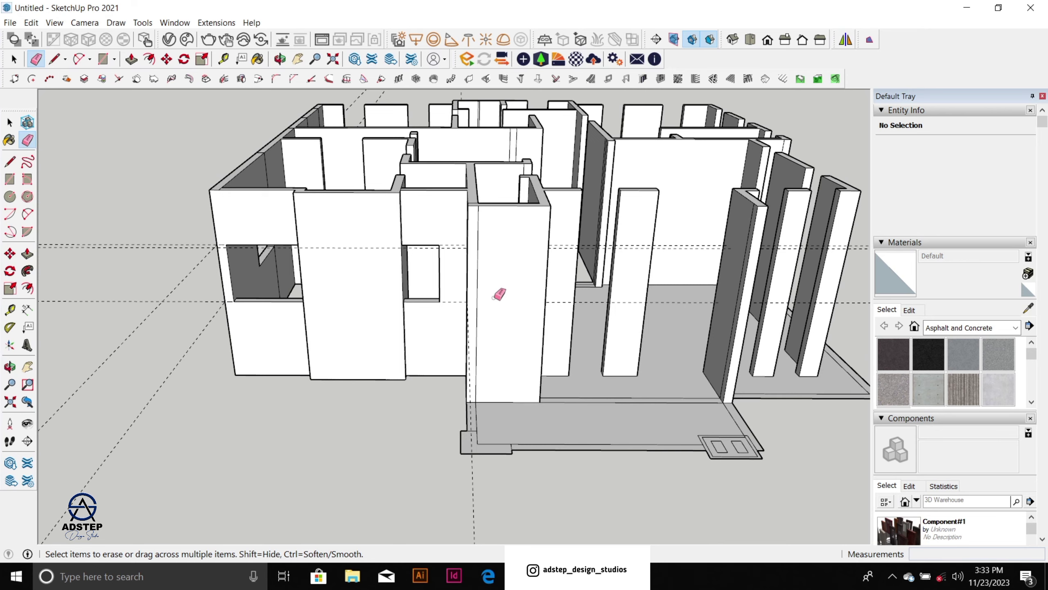
scroll(494, 306, down, 3)
middle_drag(491, 316, 576, 281)
scroll(567, 309, up, 2)
scroll(567, 309, up, 2)
scroll(560, 311, down, 1)
key(space)
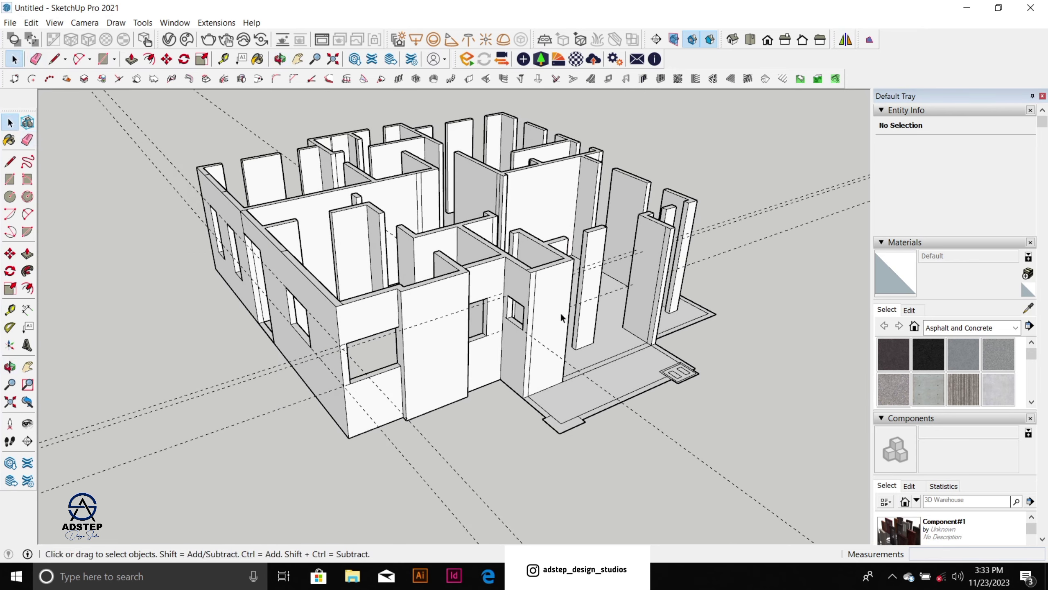
scroll(553, 297, up, 2)
scroll(544, 316, down, 1)
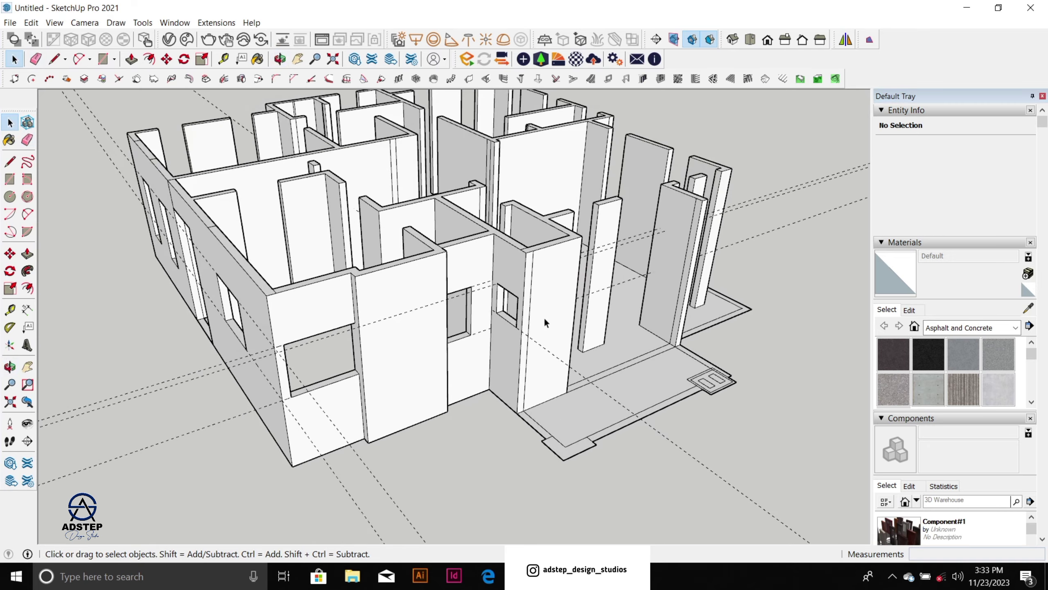
Step: Select the L-shaped face with its edges at the front corner of the porch slab and group it
scroll(562, 446, up, 3)
triple_click(565, 470)
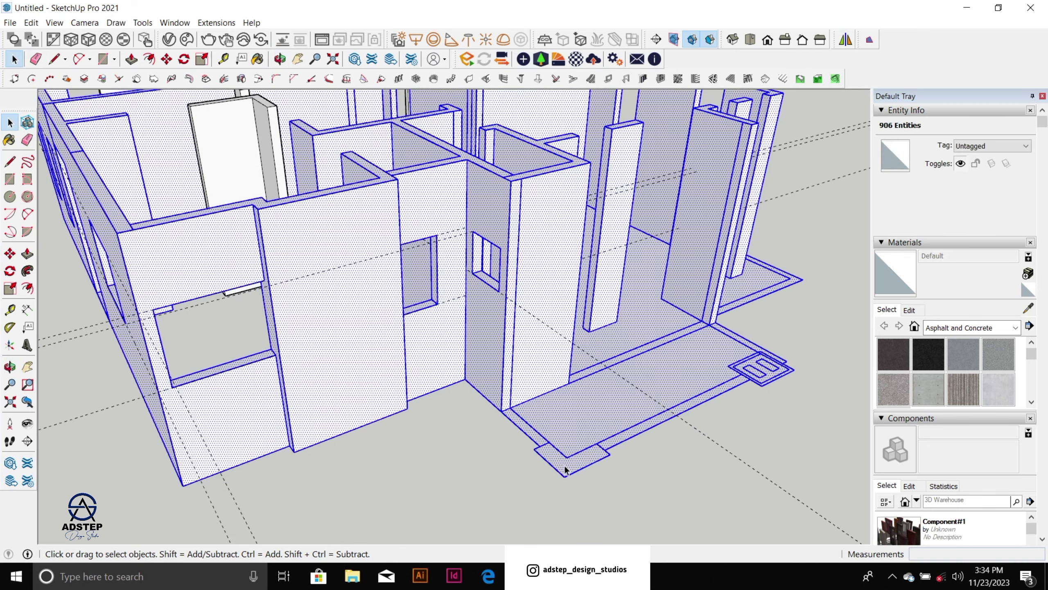
double_click(565, 470)
right_click(565, 466)
click(628, 325)
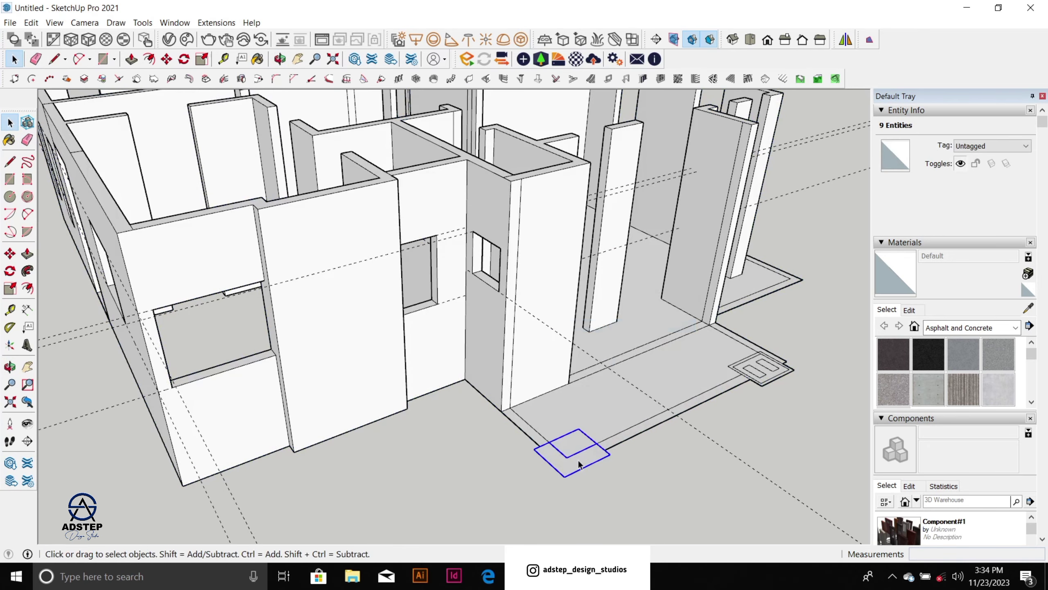
Step: Extrude the grouped L-shaped face up to the top of the walls as a corner column
double_click(577, 467)
key(p)
click(577, 464)
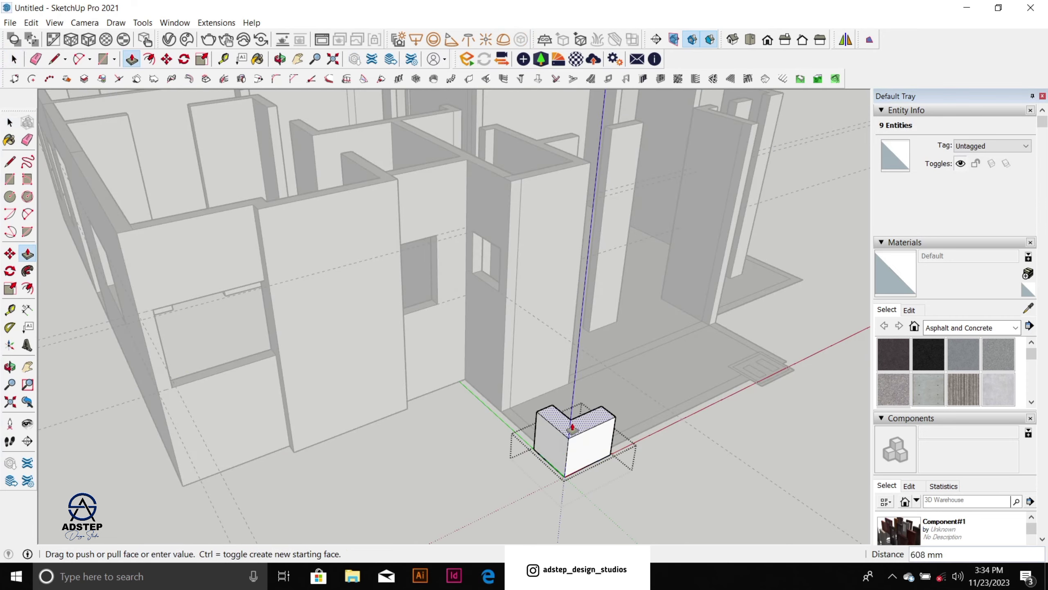
scroll(573, 424, down, 2)
click(528, 254)
key(space)
click(641, 430)
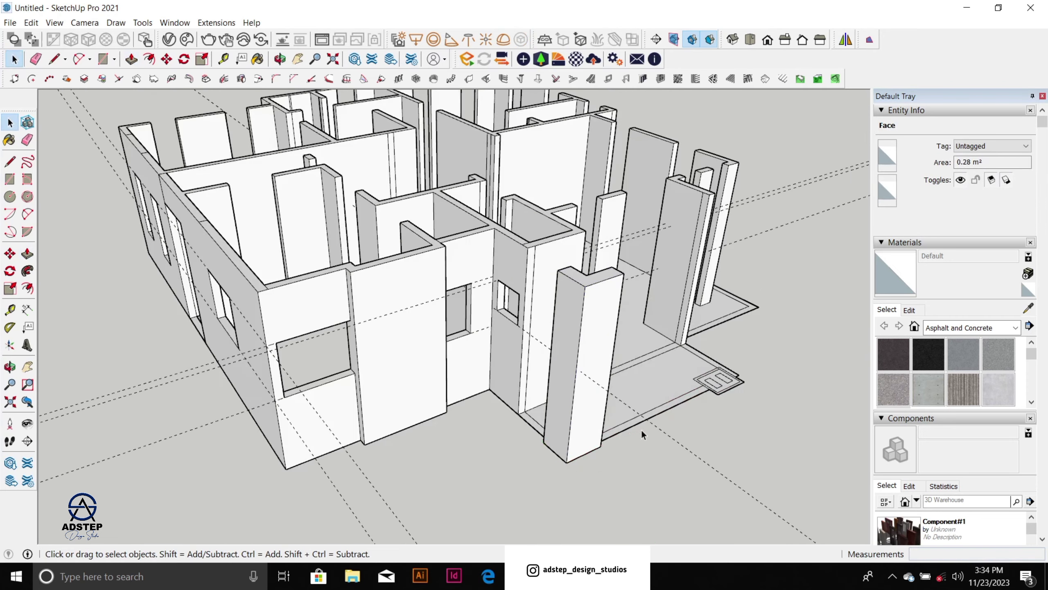
Step: Group the first of the two small rectangles on the column base at the porch's other corner
scroll(605, 388, down, 2)
middle_drag(604, 388, 465, 429)
scroll(594, 452, up, 5)
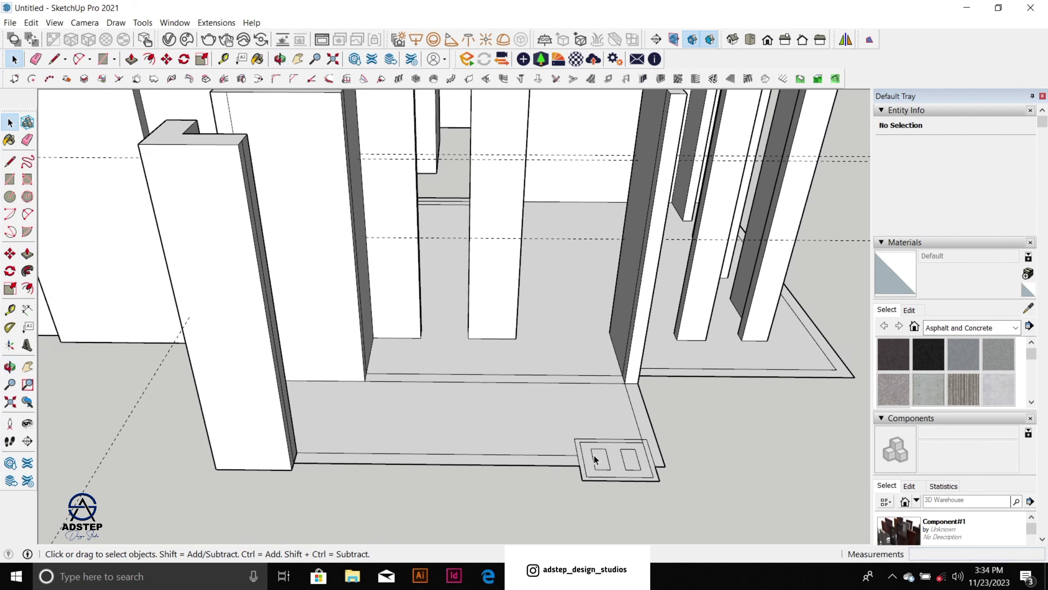
click(599, 462)
right_click(598, 462)
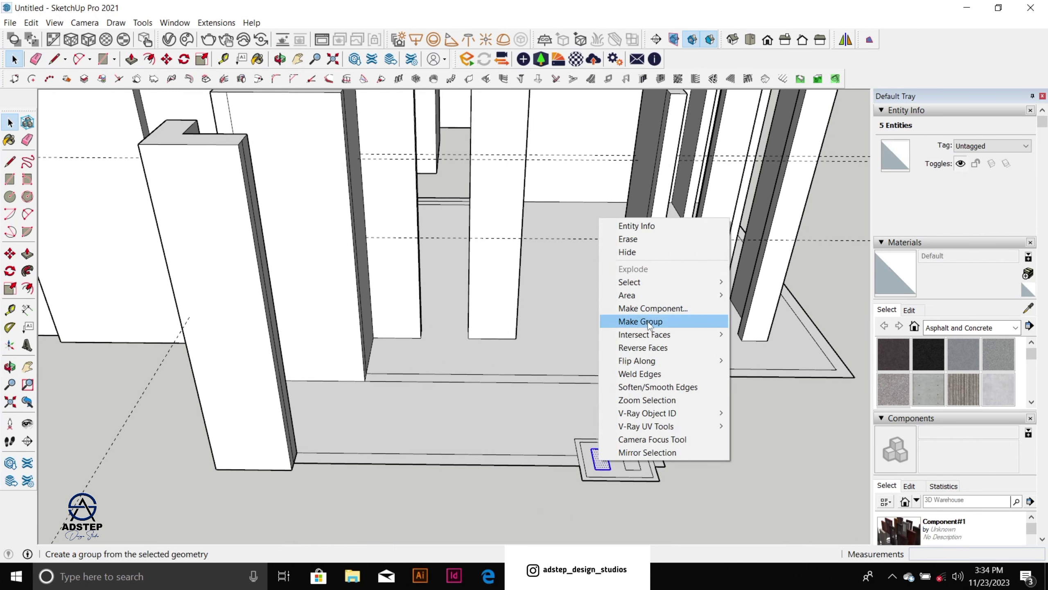
click(660, 322)
Step: Extrude the grouped small rectangle upward into a slim post shorter than the walls
double_click(600, 461)
double_click(599, 461)
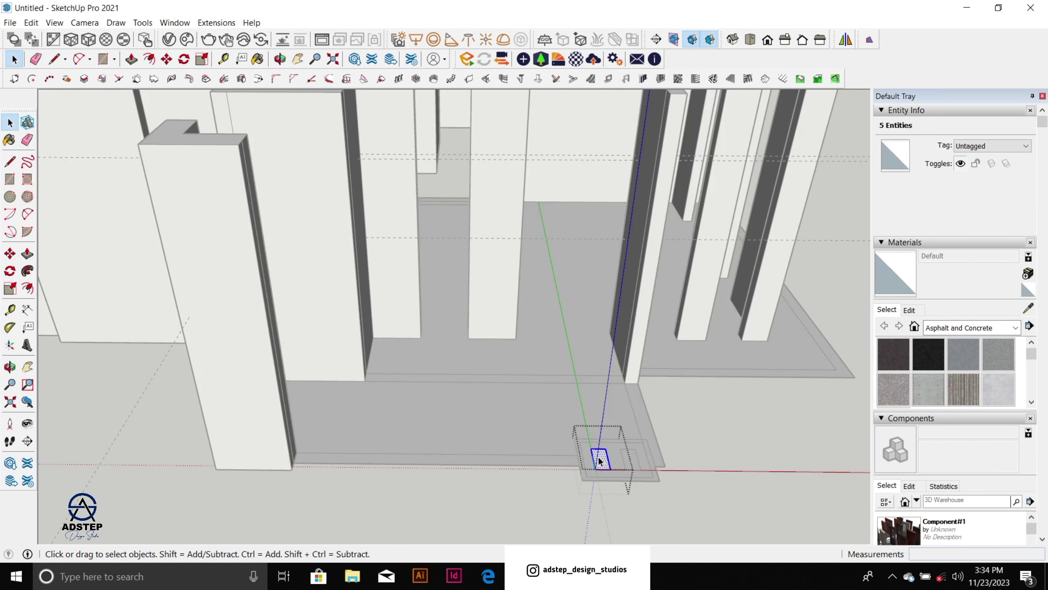
key(p)
click(599, 459)
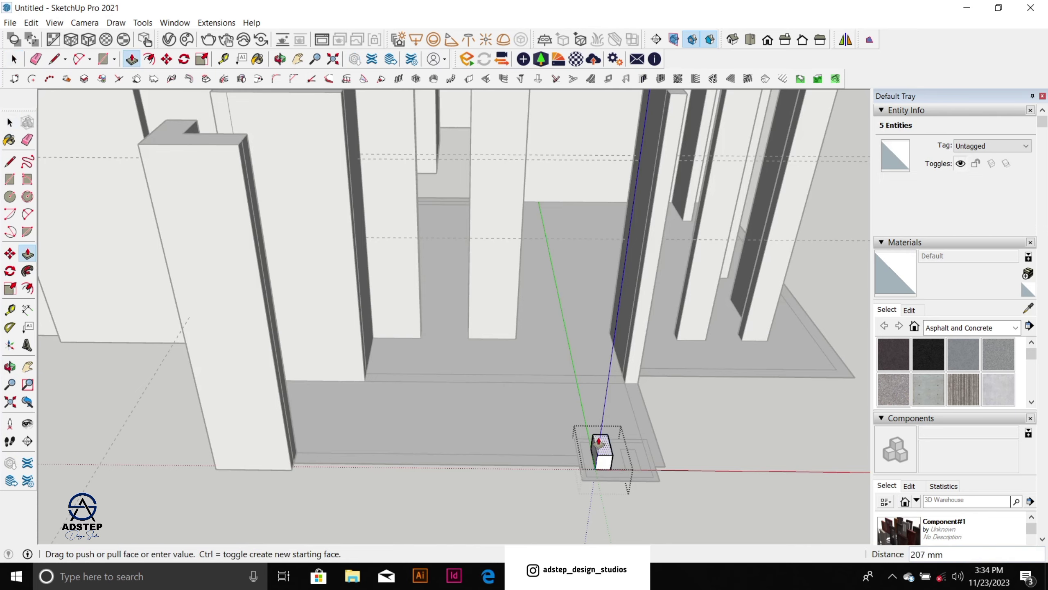
scroll(599, 434, down, 2)
click(360, 328)
key(space)
scroll(478, 344, down, 2)
click(682, 380)
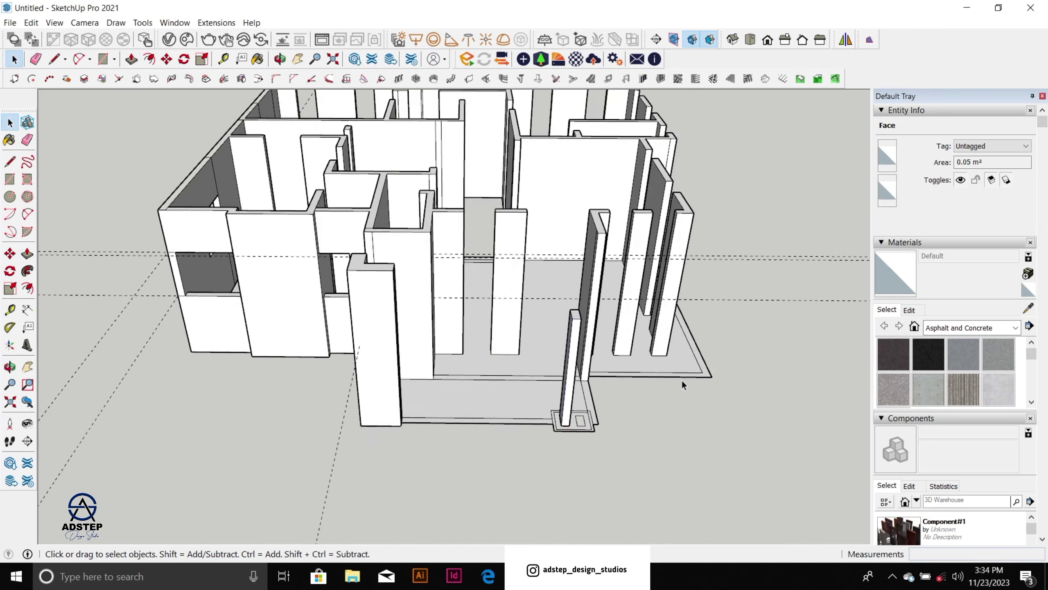
Step: Copy the slim post onto the second small rectangle of the same column base
scroll(586, 388, down, 1)
middle_drag(585, 388, 435, 403)
scroll(489, 438, up, 2)
scroll(489, 437, up, 3)
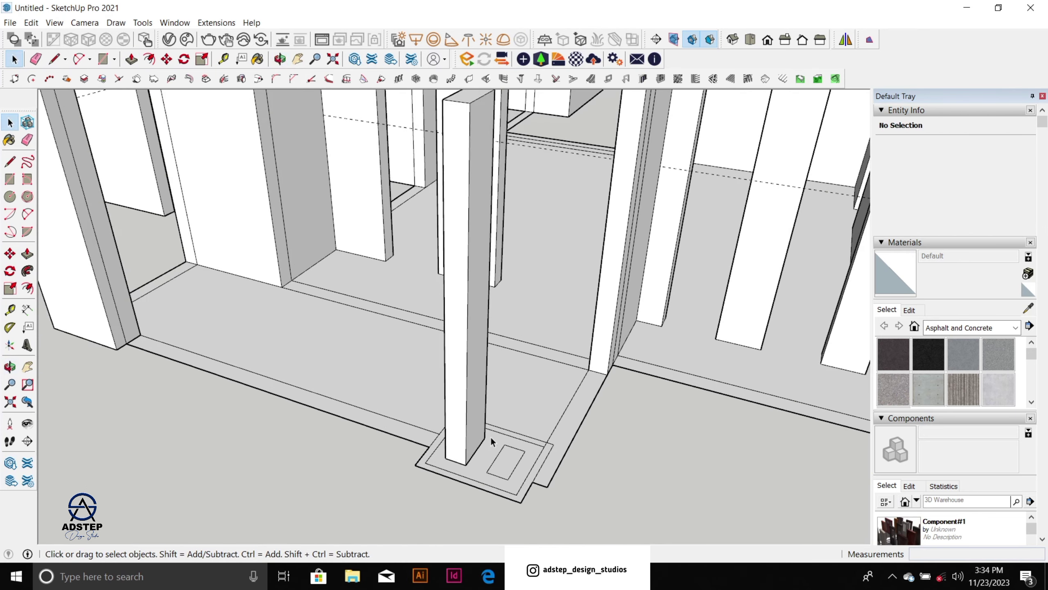
click(478, 430)
key(m)
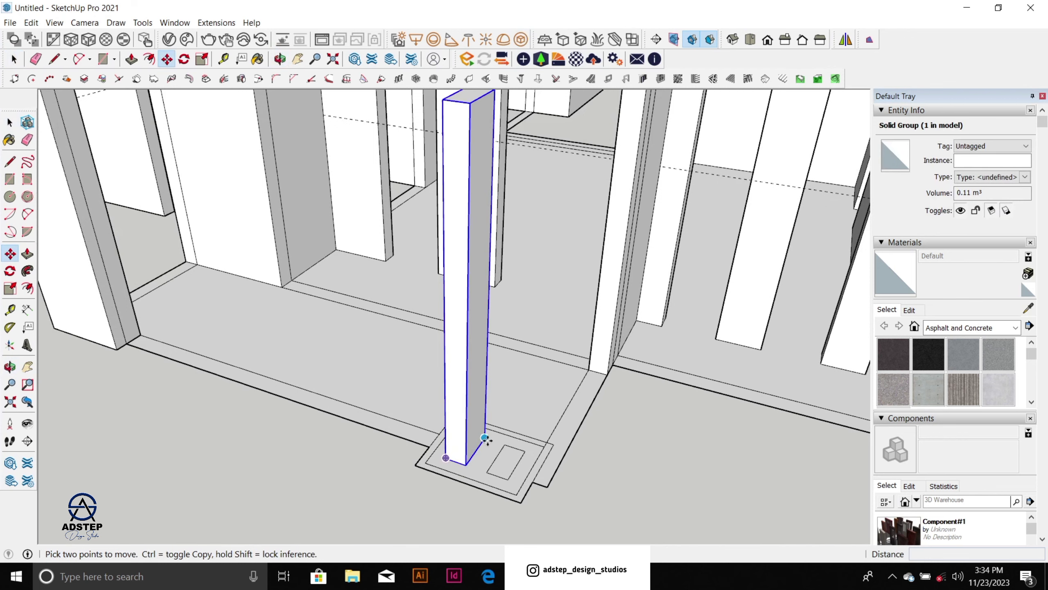
key(ctrl)
click(484, 437)
click(525, 451)
key(space)
scroll(652, 466, down, 1)
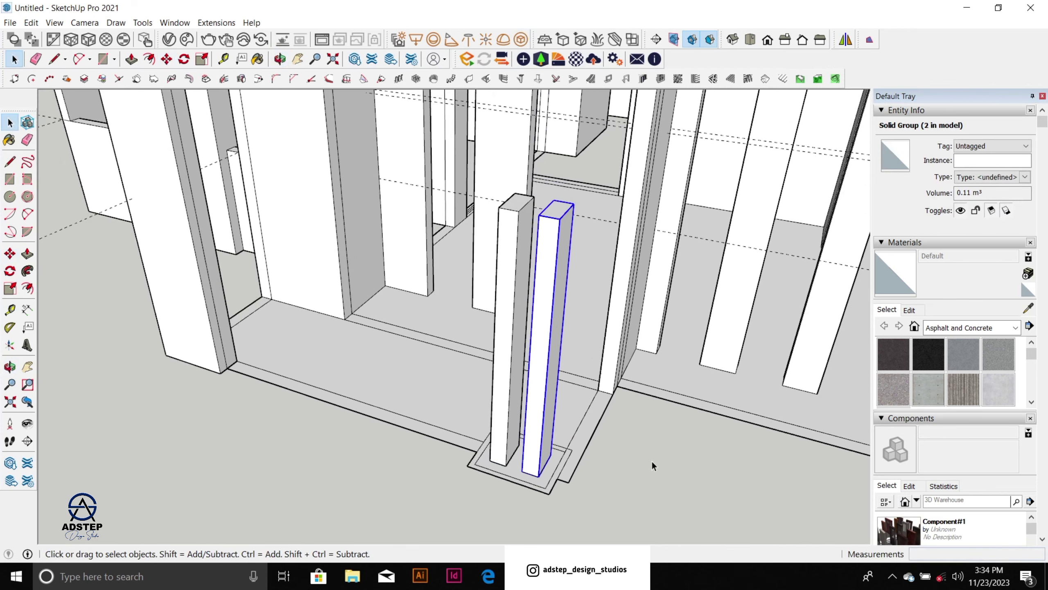
Step: Erase the two closely spaced upper guides running through the walls
scroll(652, 466, down, 3)
scroll(578, 304, up, 2)
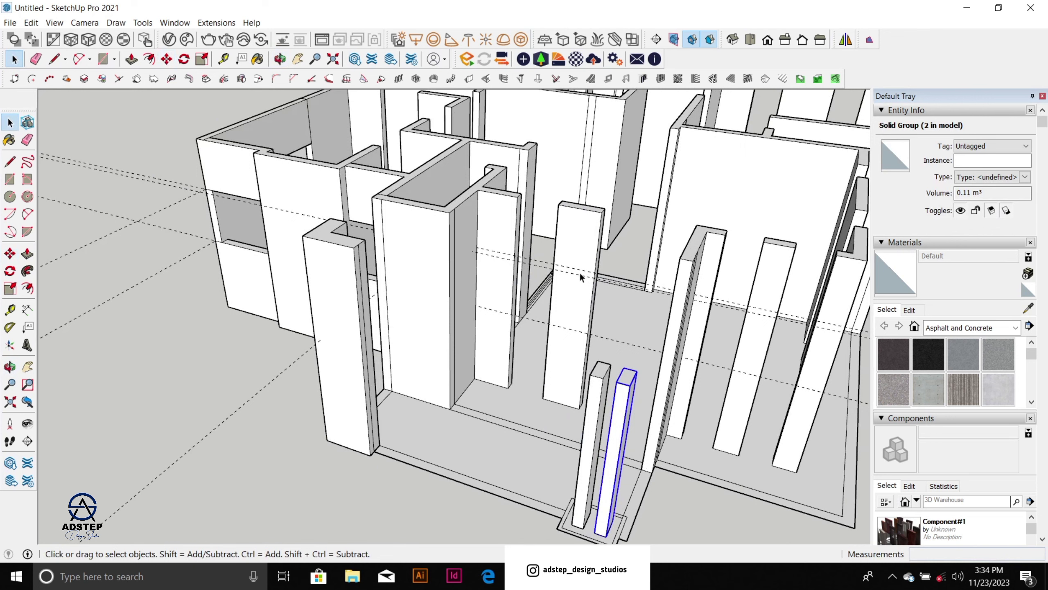
key(e)
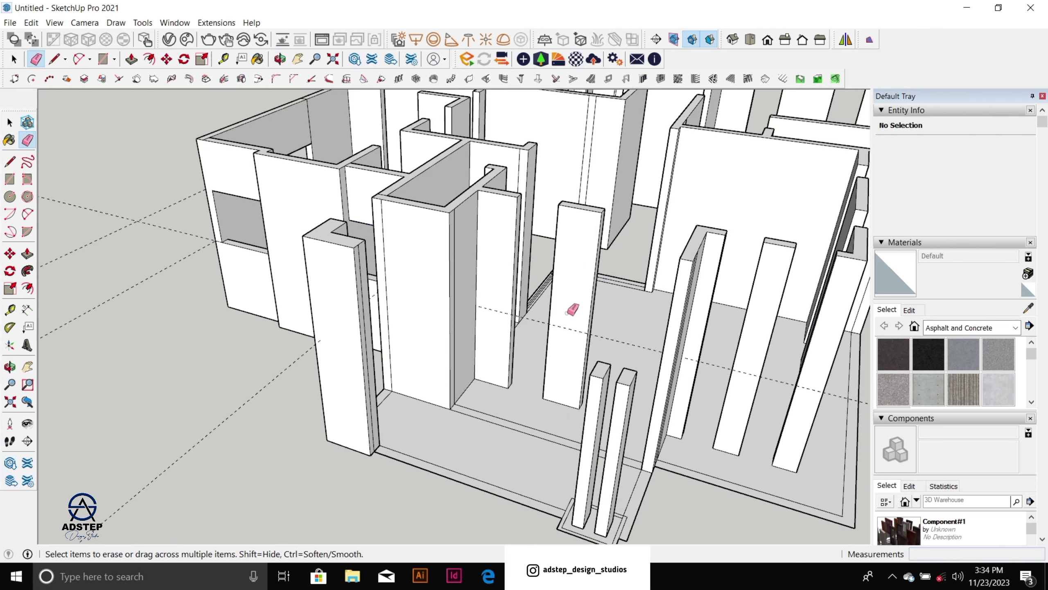
Step: Place a horizontal guide below the top edge of the freestanding wall pier behind the porch
mouse_move(565, 331)
middle_down()
mouse_move(561, 306)
mouse_move(569, 405)
mouse_move(573, 384)
middle_up()
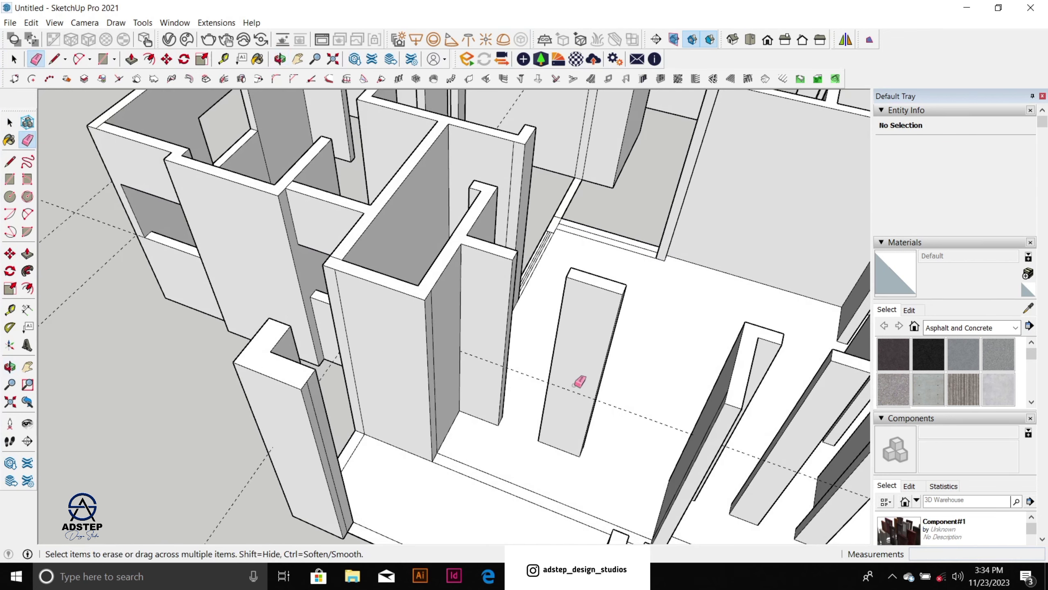
key(space)
scroll(574, 350, up, 5)
key(t)
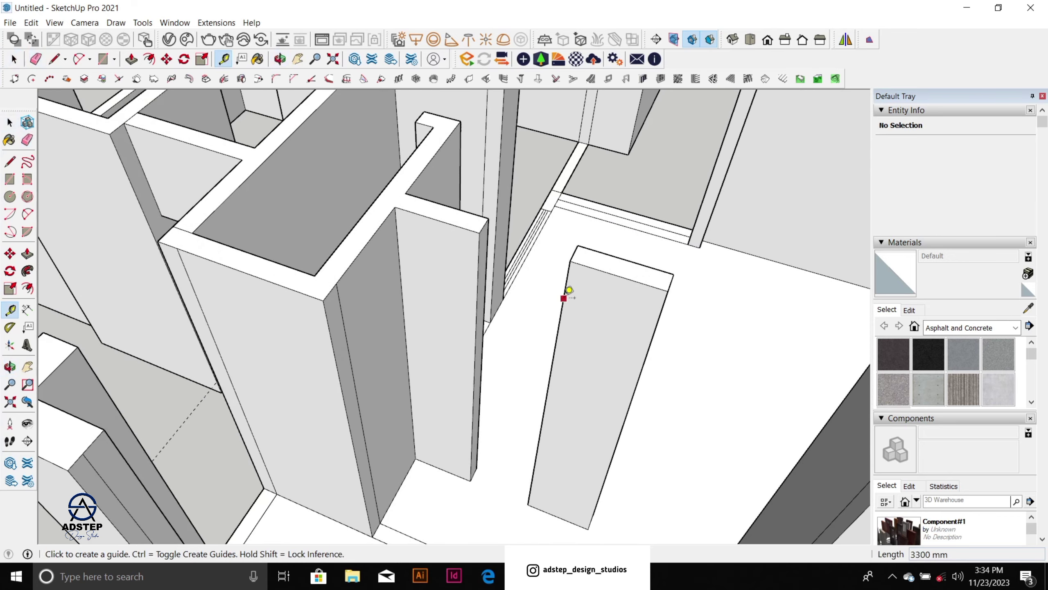
click(594, 268)
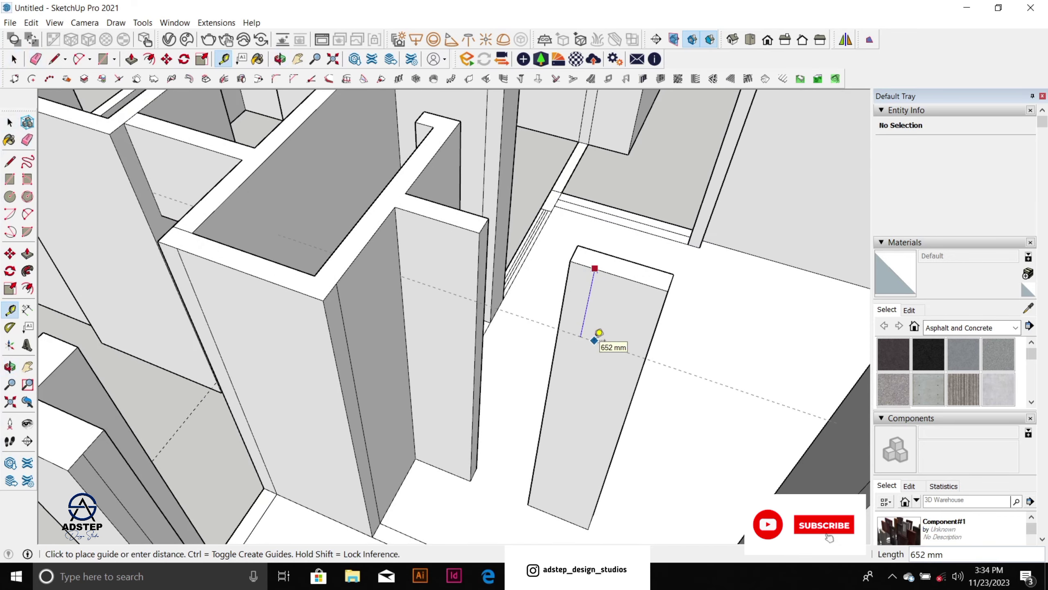
key(Return)
key(space)
scroll(528, 330, up, 3)
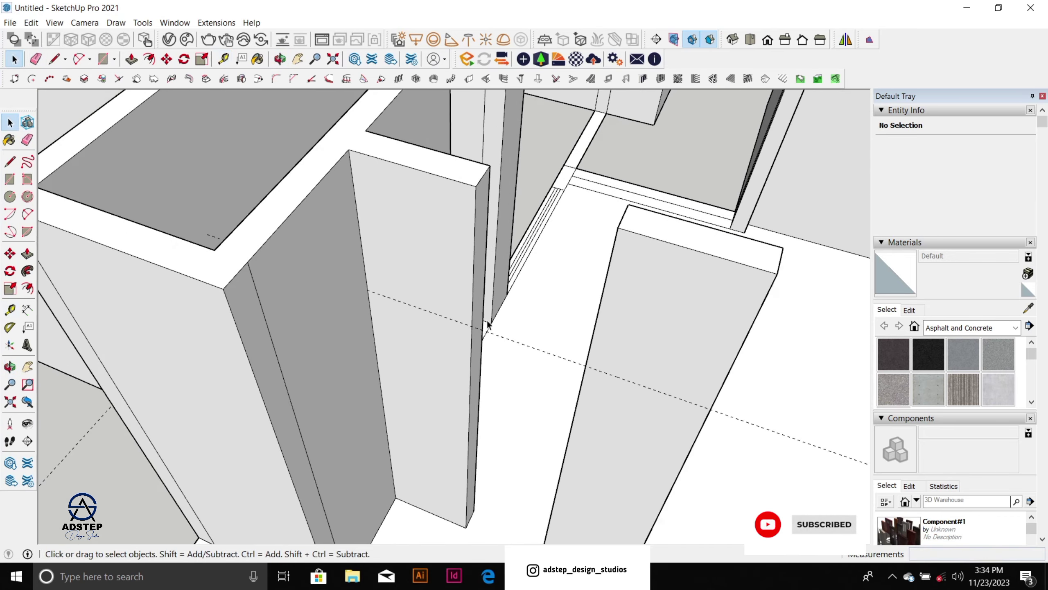
Step: Split the inner wall stub's end face at the guide and extrude the upper part to the freestanding pier as a lintel
key(l)
click(481, 318)
key(space)
scroll(460, 190, down, 4)
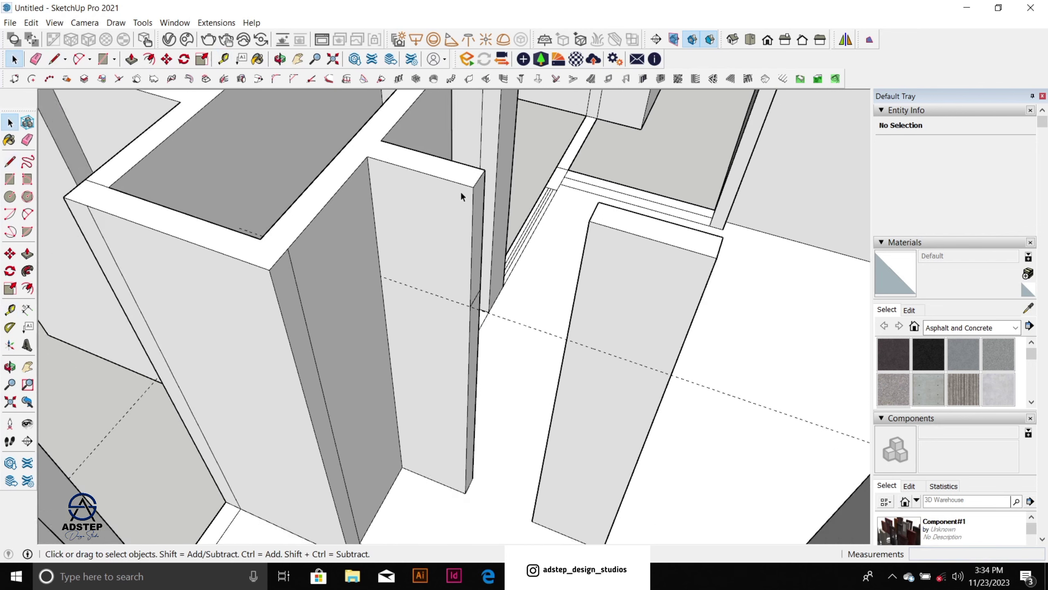
key(p)
drag(475, 234, 548, 221)
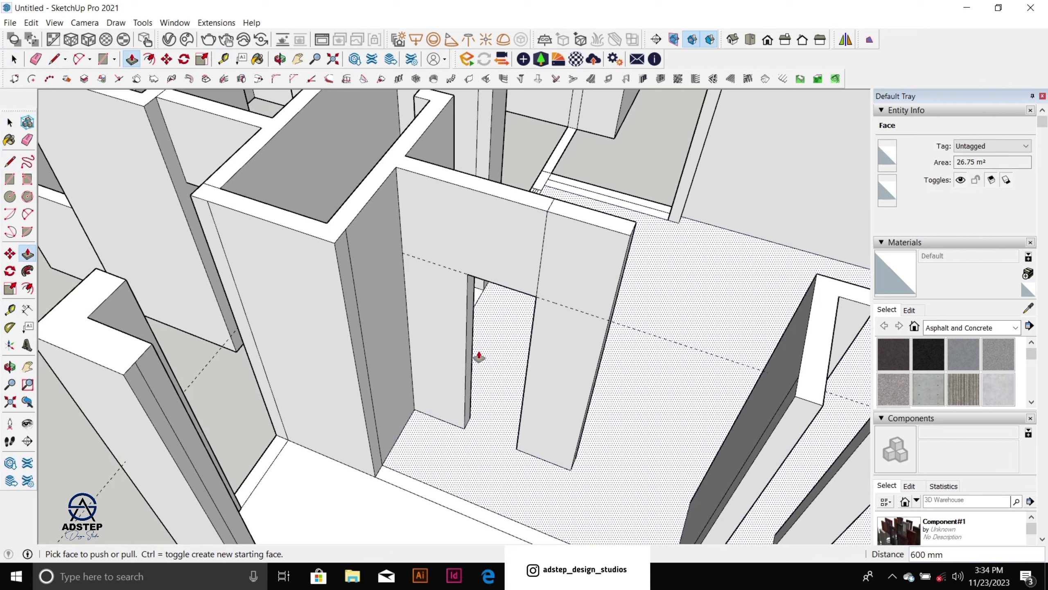
Step: Place a horizontal guide 900 mm above the base of the freestanding pier
key(t)
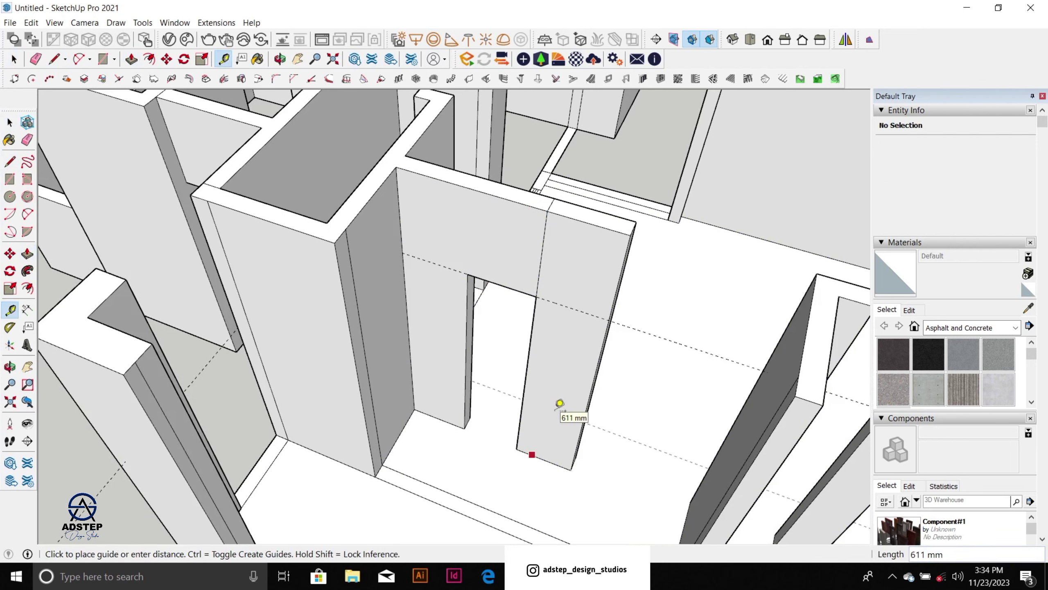
text(9)
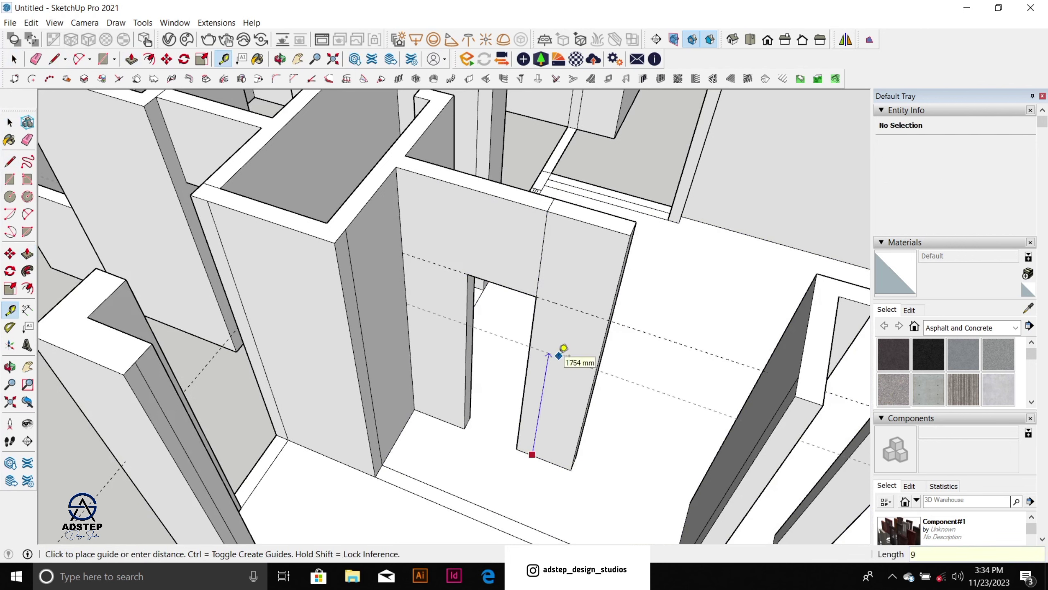
text(00)
key(Return)
key(space)
Step: Split the wall stub's end face at the 900 mm guide and extrude the lower part to the pier as a window sill
key(l)
scroll(481, 387, up, 2)
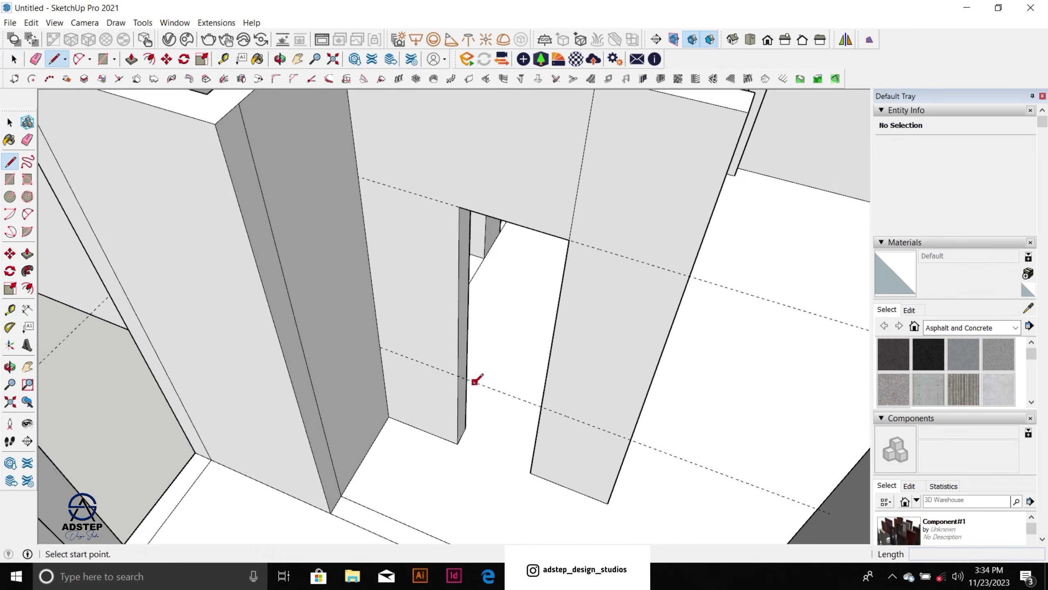
click(459, 375)
click(469, 362)
key(space)
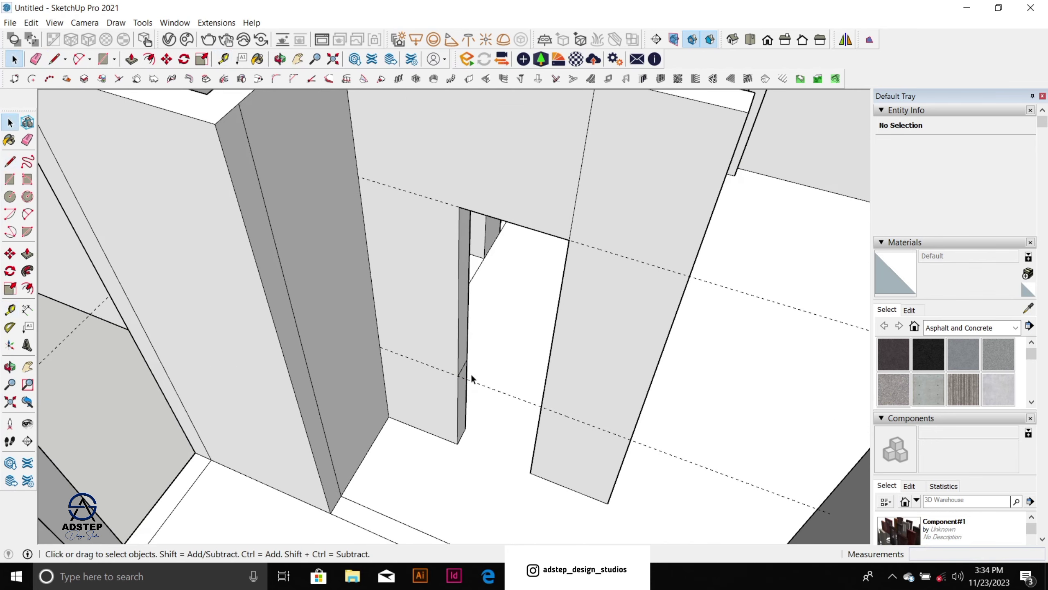
key(p)
click(464, 397)
click(544, 356)
key(space)
scroll(495, 281, down, 3)
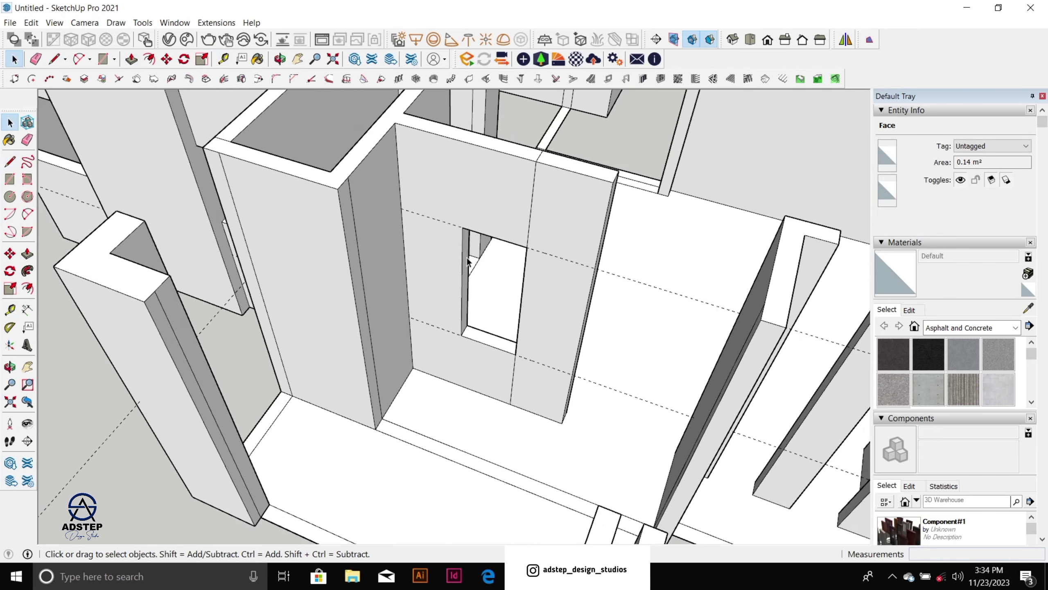
Step: Place a guide 600 mm below the top edge of the side wall adjoining the new window
scroll(398, 219, up, 1)
key(t)
click(394, 142)
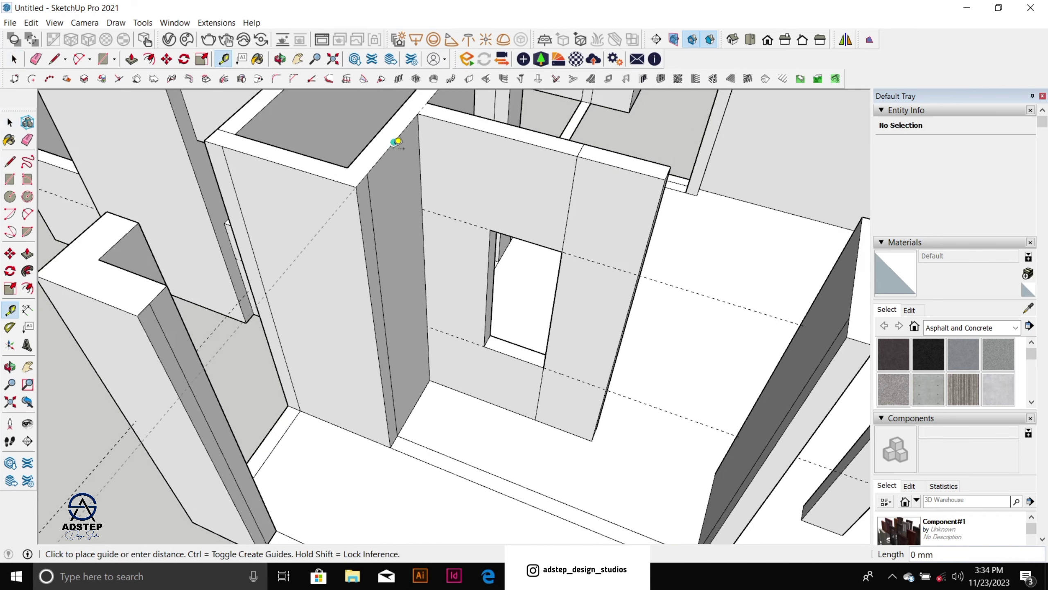
key(Escape)
click(402, 131)
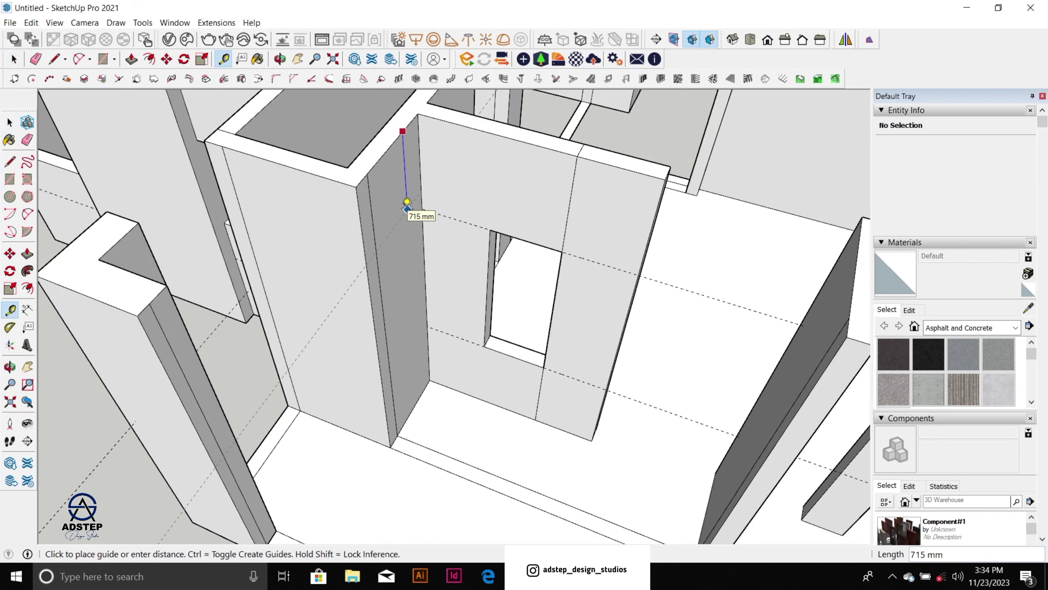
text(600)
key(Return)
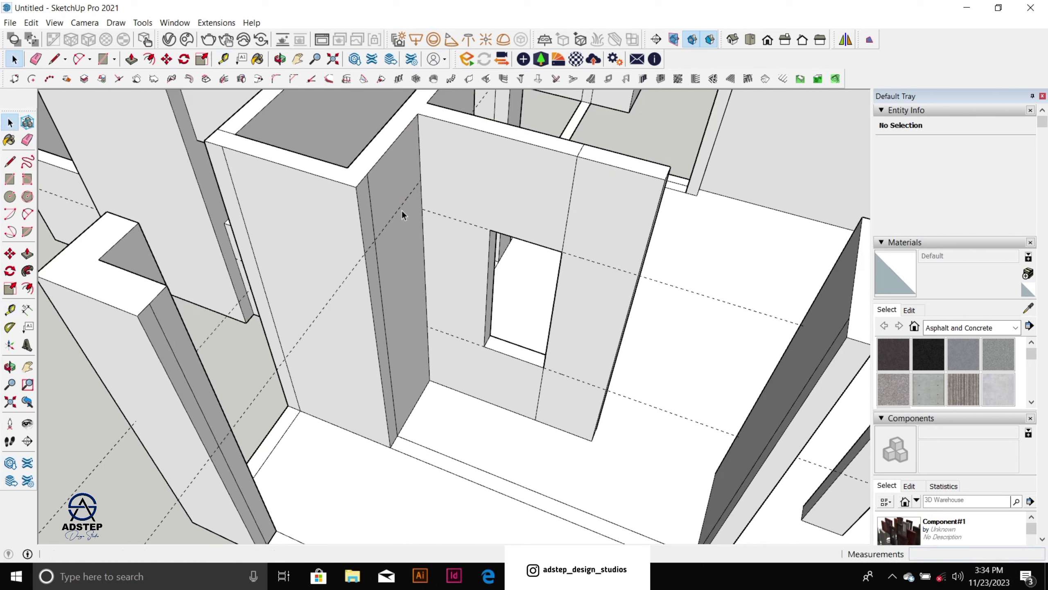
Step: Draw a rectangle from the front wall's top down to the guide and extrude it across the porch opening to the opposite wall
key(r)
click(368, 173)
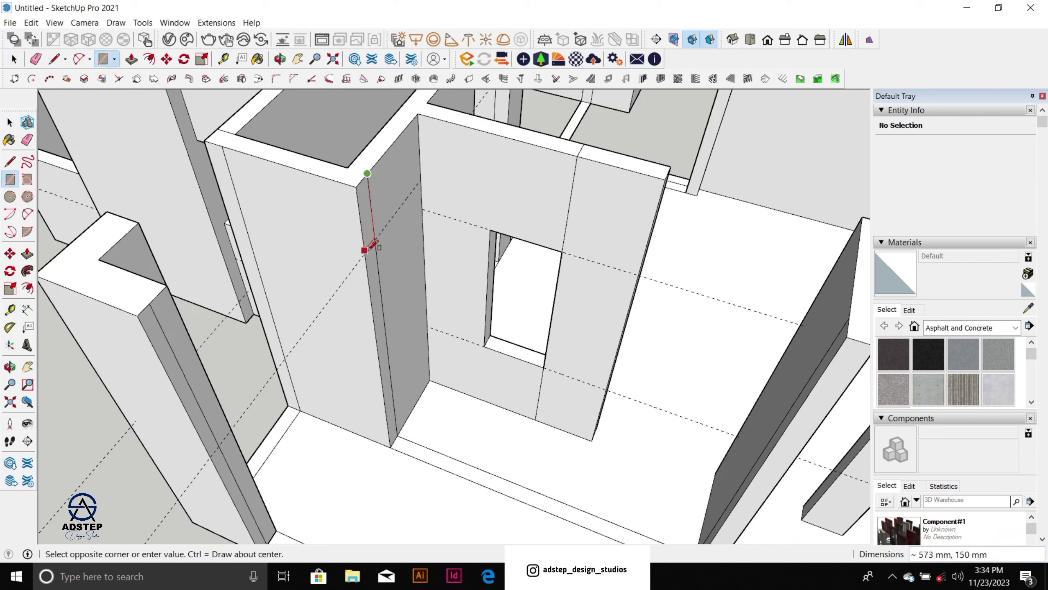
click(365, 252)
key(space)
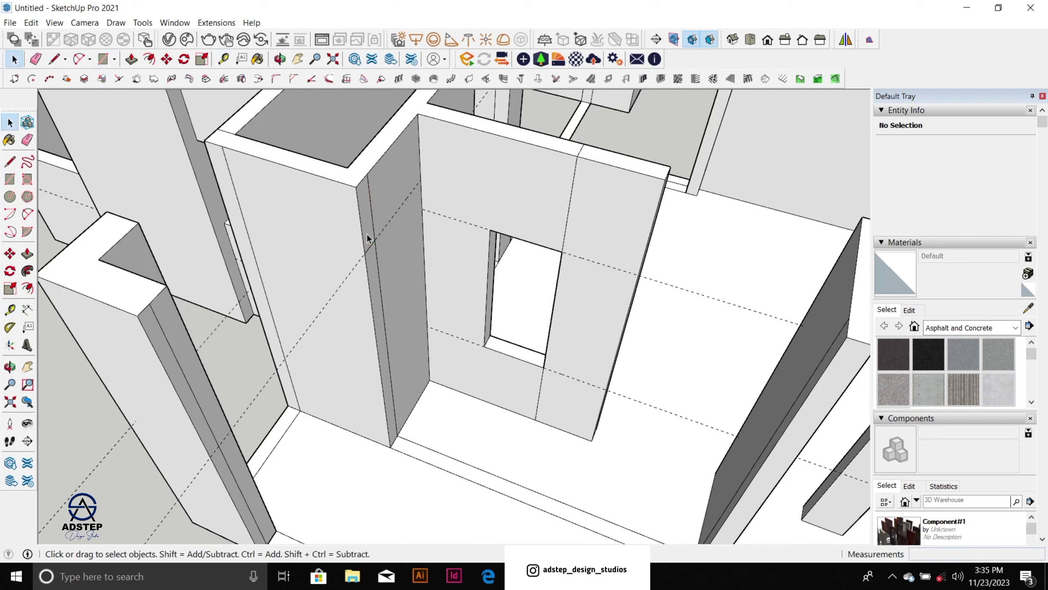
key(p)
click(367, 238)
scroll(428, 281, down, 3)
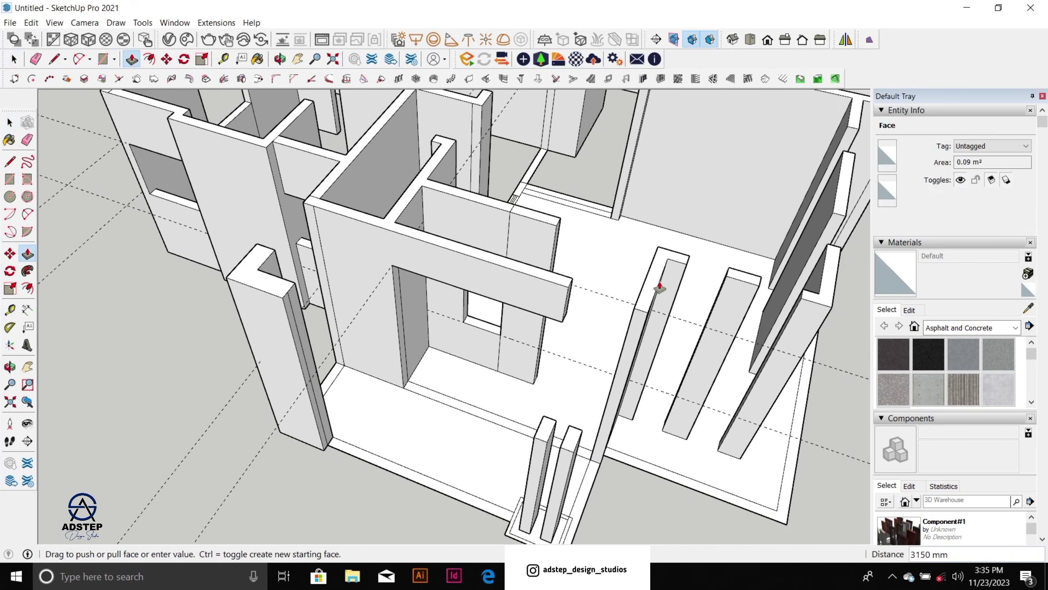
click(638, 310)
key(space)
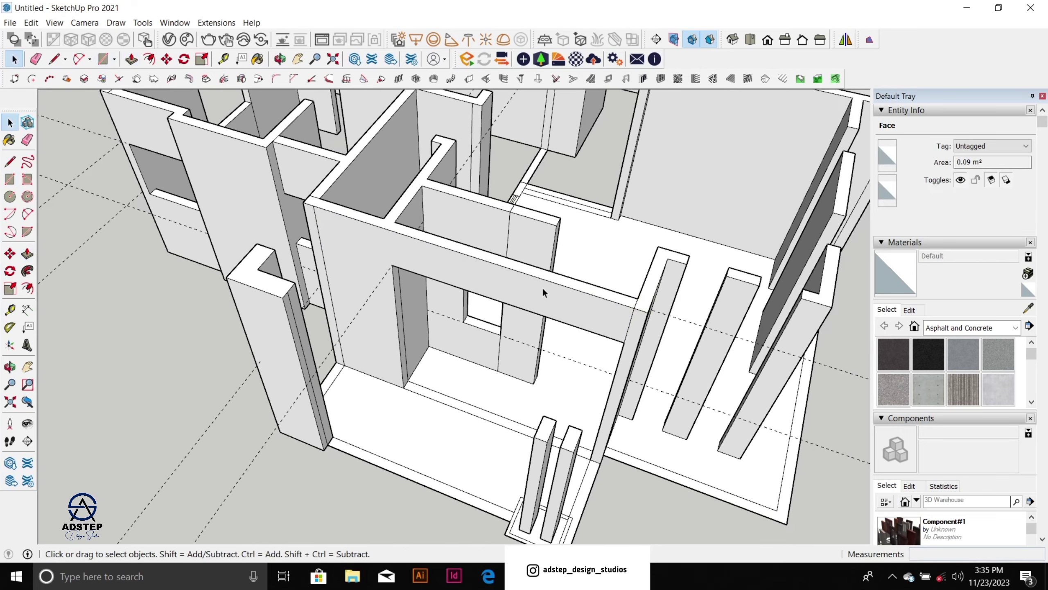
Step: Split the freestanding pier's end face at the upper guide and extrude the upper part to the facing wall as a lintel
scroll(478, 338, up, 3)
scroll(549, 310, up, 3)
scroll(549, 311, up, 1)
key(l)
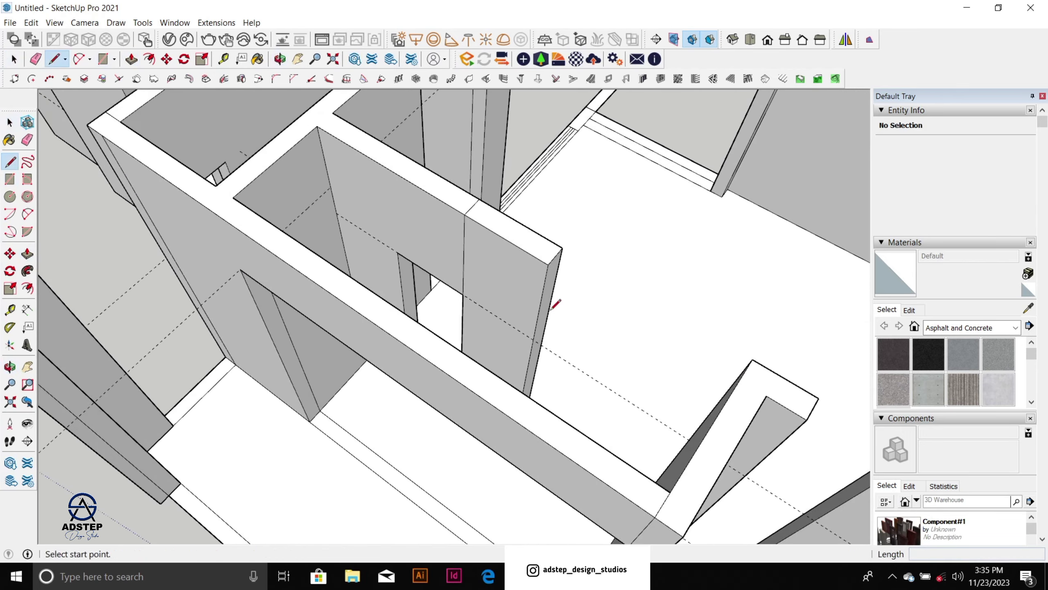
click(533, 338)
key(Escape)
key(space)
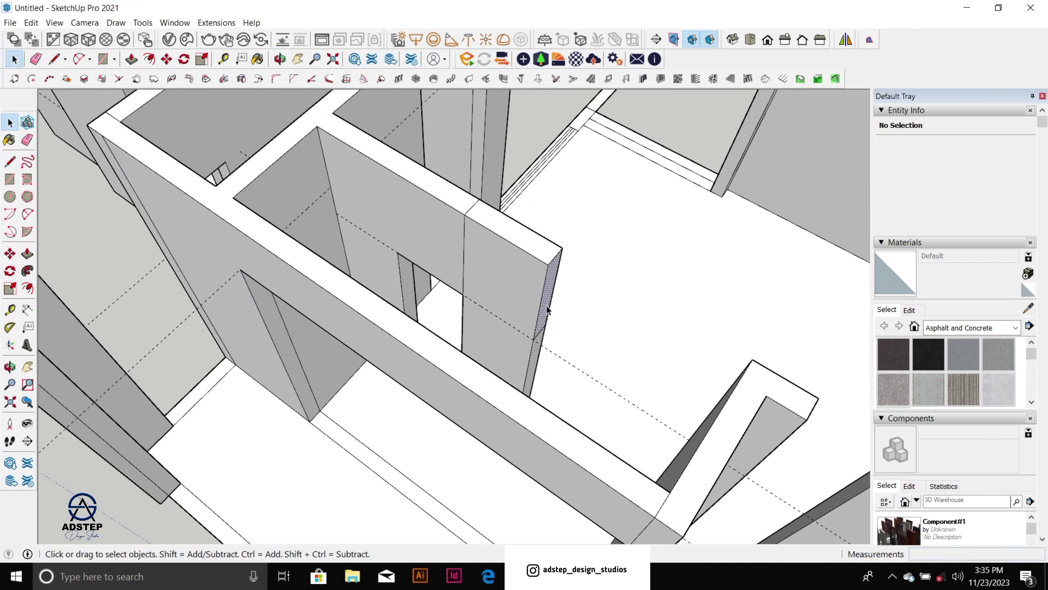
click(543, 327)
key(p)
click(542, 326)
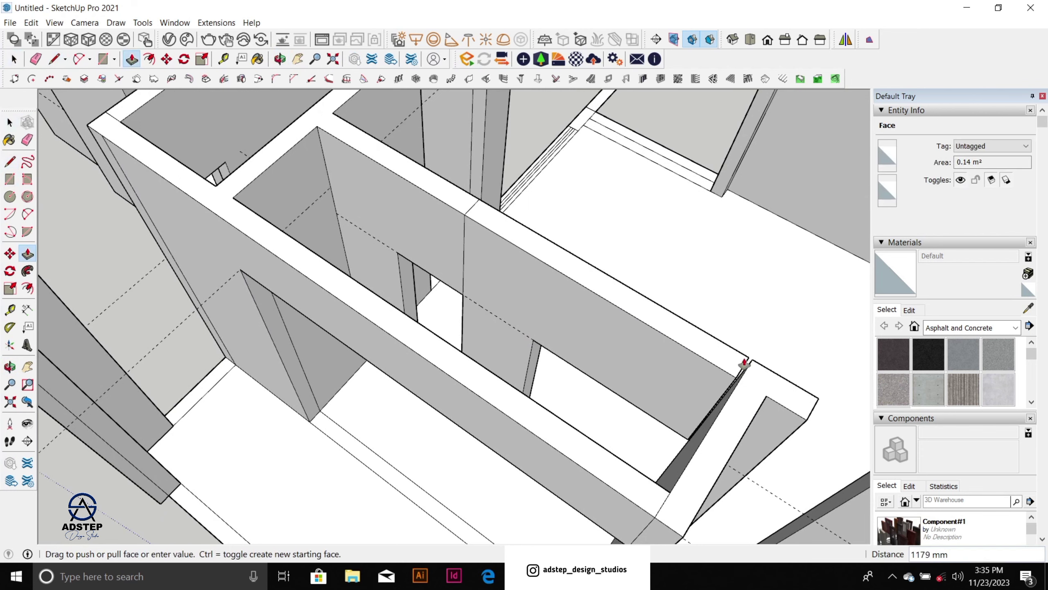
click(747, 363)
Step: Erase the vertical seam lines on the inner porch wall above and below its window opening
middle_drag(746, 362, 562, 264)
scroll(497, 255, up, 2)
key(e)
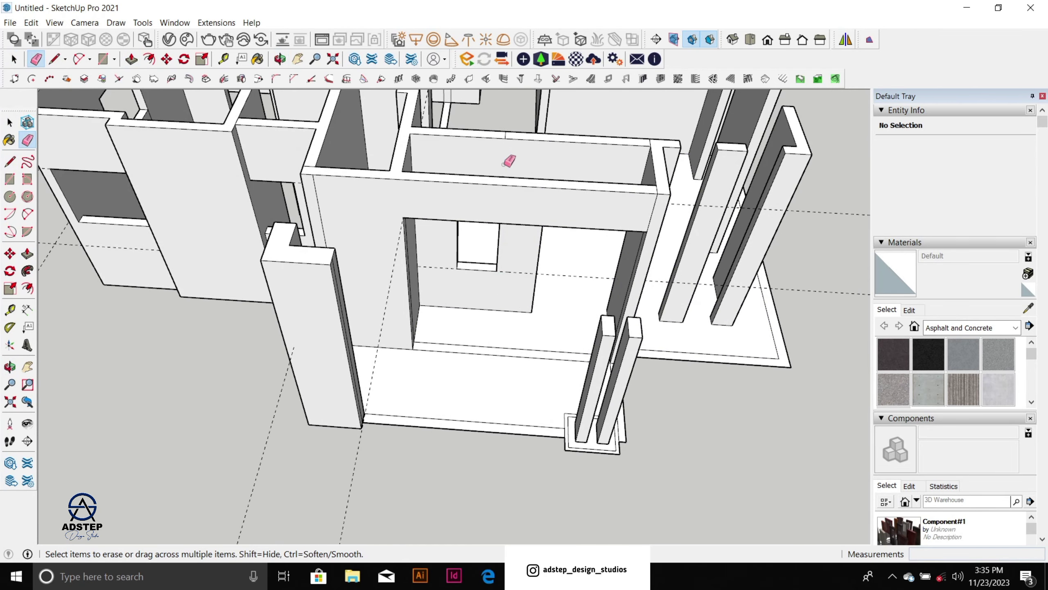
scroll(500, 342, down, 3)
middle_drag(497, 342, 490, 301)
scroll(500, 304, up, 2)
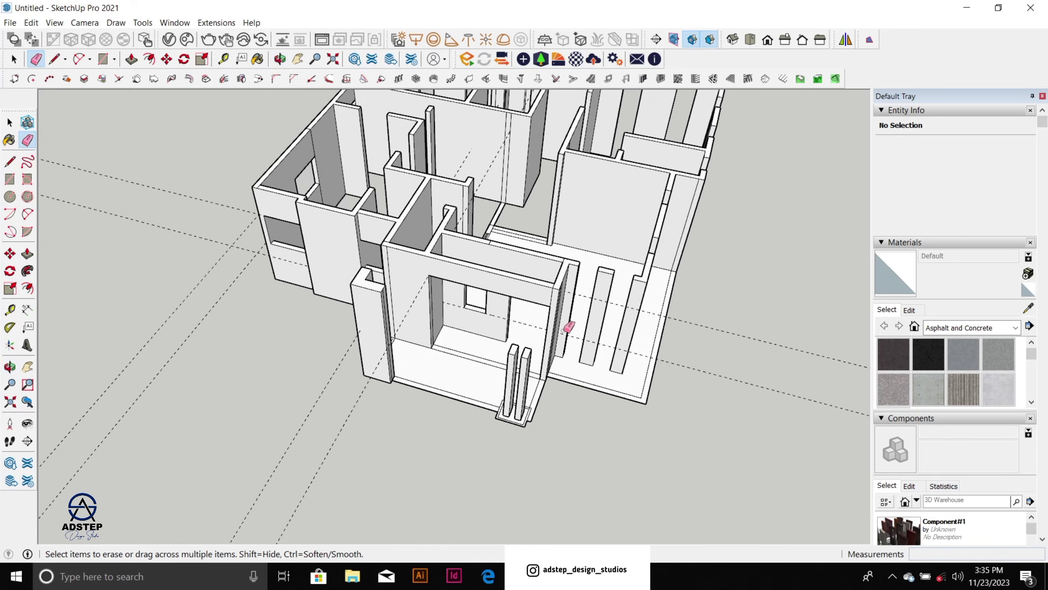
Step: Draw lines at the upper and lower guides across the end faces of the short wall stub and neighbouring pier
scroll(569, 327, up, 2)
middle_drag(613, 277, 533, 304)
scroll(526, 289, up, 2)
key(l)
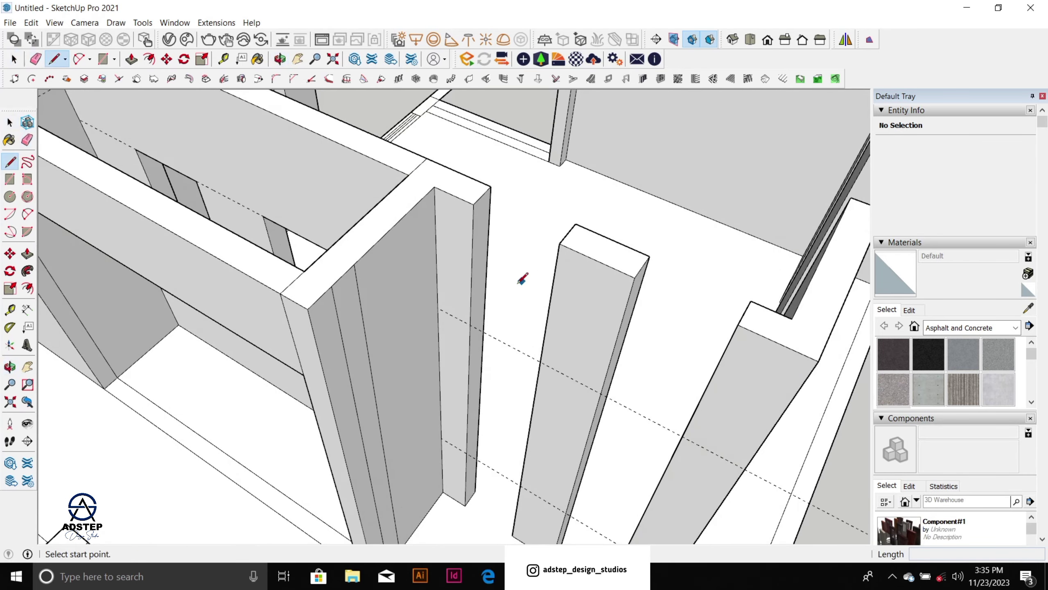
click(471, 323)
click(485, 307)
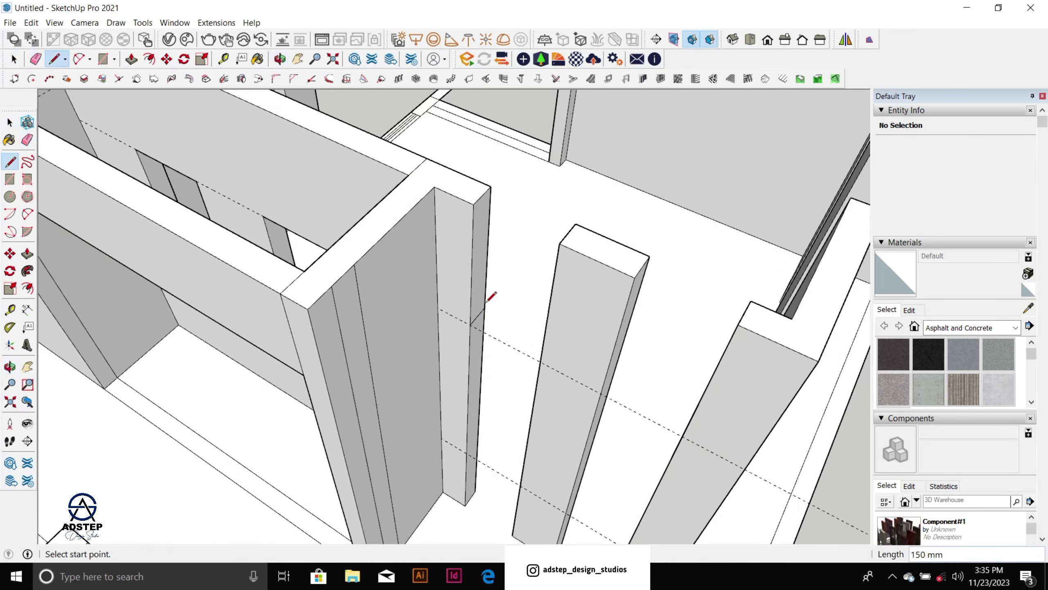
click(466, 452)
click(477, 437)
scroll(601, 391, up, 1)
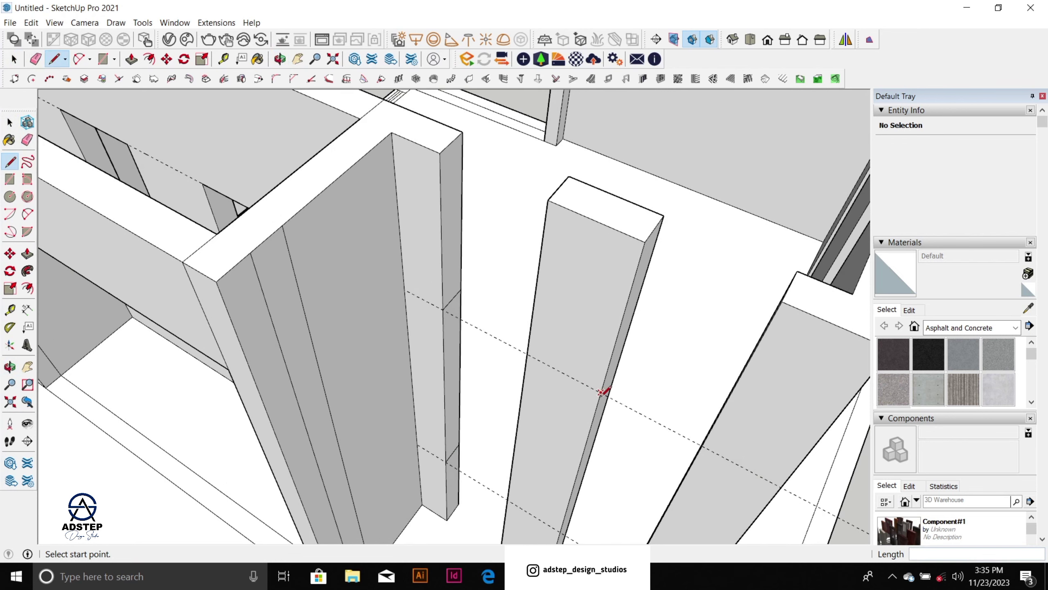
click(619, 370)
scroll(480, 206, down, 3)
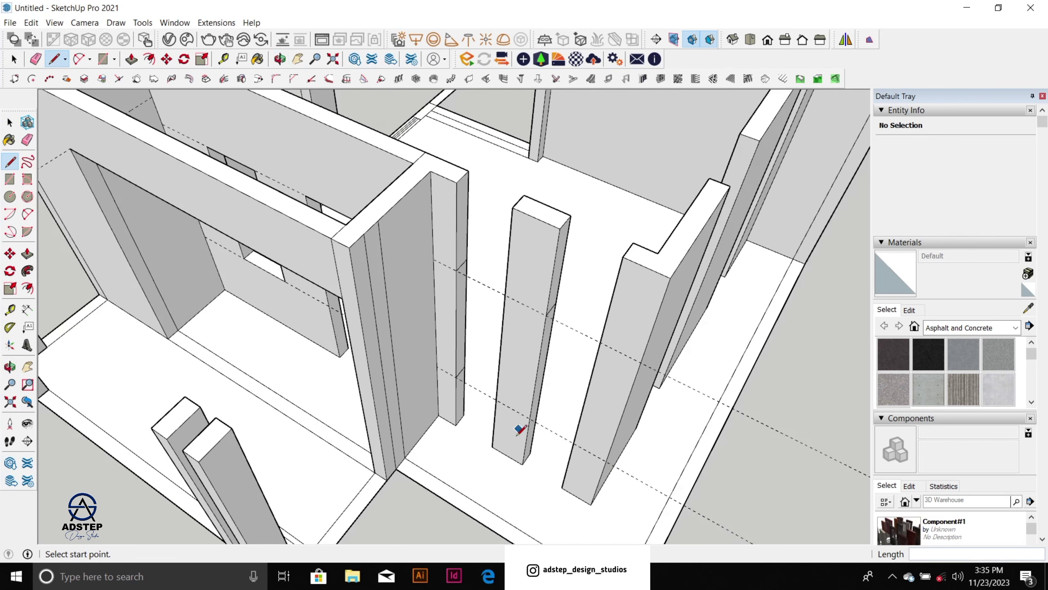
scroll(536, 409, up, 5)
click(539, 400)
key(space)
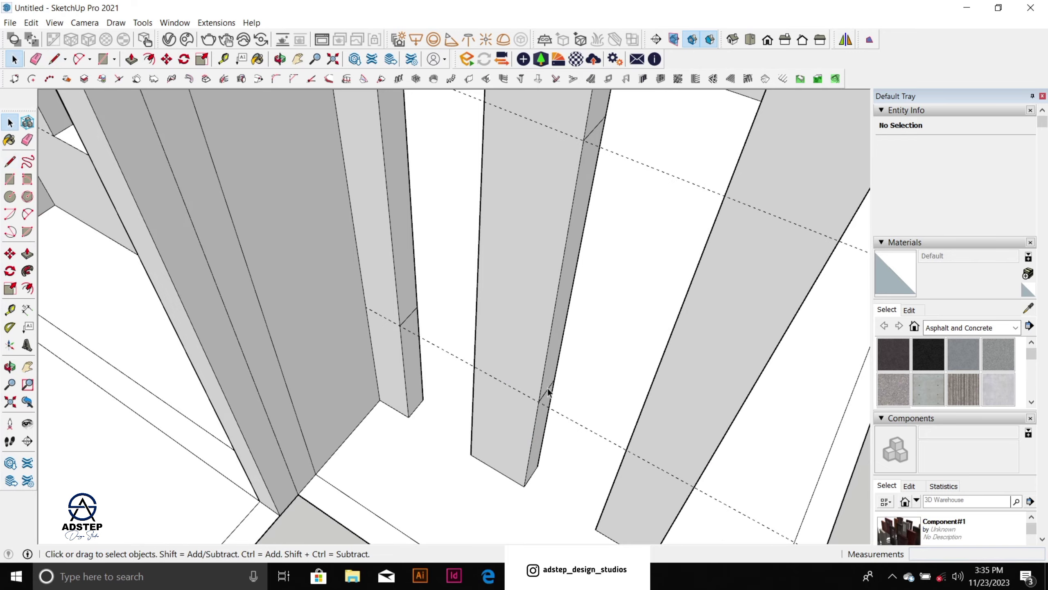
Step: Extrude the upper and lower end faces of the pier and wall stub across both gaps, forming lintels and sills around two windows
scroll(544, 394, down, 5)
key(p)
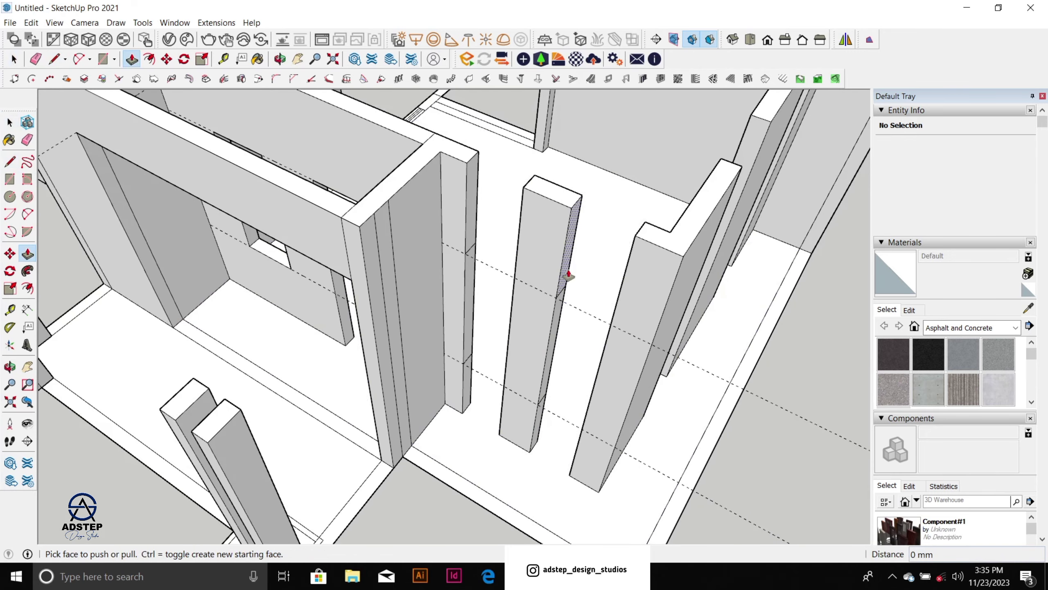
drag(566, 276, 627, 264)
drag(543, 426, 534, 379)
drag(465, 392, 503, 351)
drag(468, 234, 524, 200)
Step: Erase the leftover guides and vertical seam lines on the wall with the two new window openings
key(e)
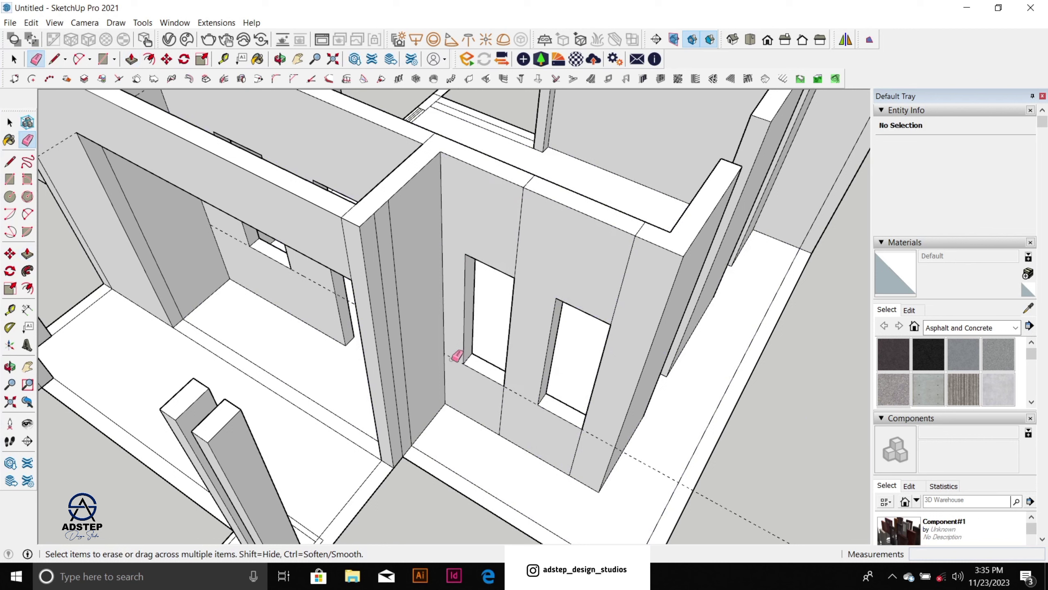
click(517, 243)
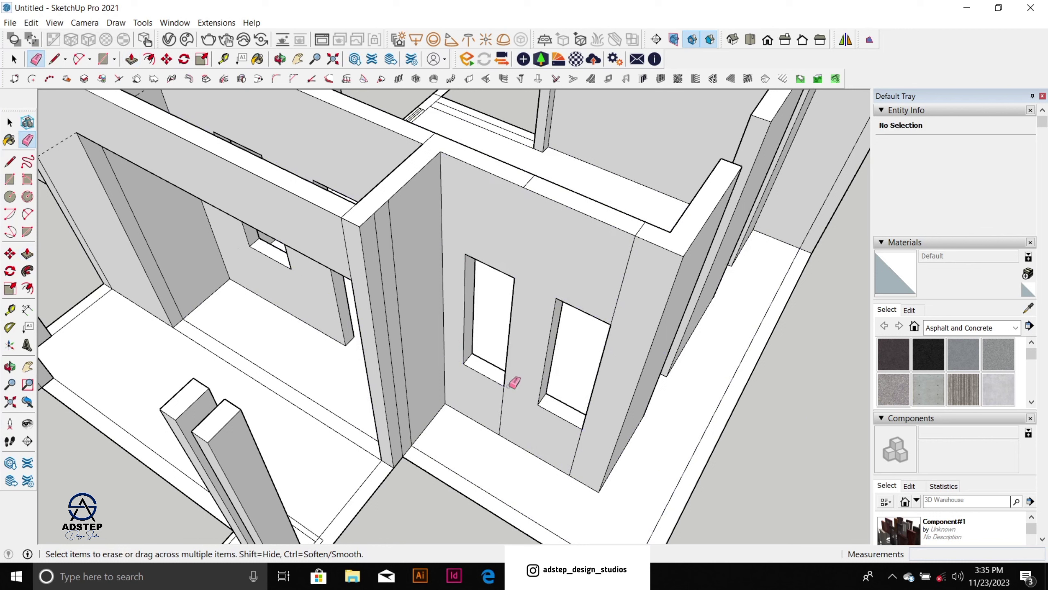
click(580, 438)
scroll(621, 293, down, 5)
scroll(614, 256, up, 6)
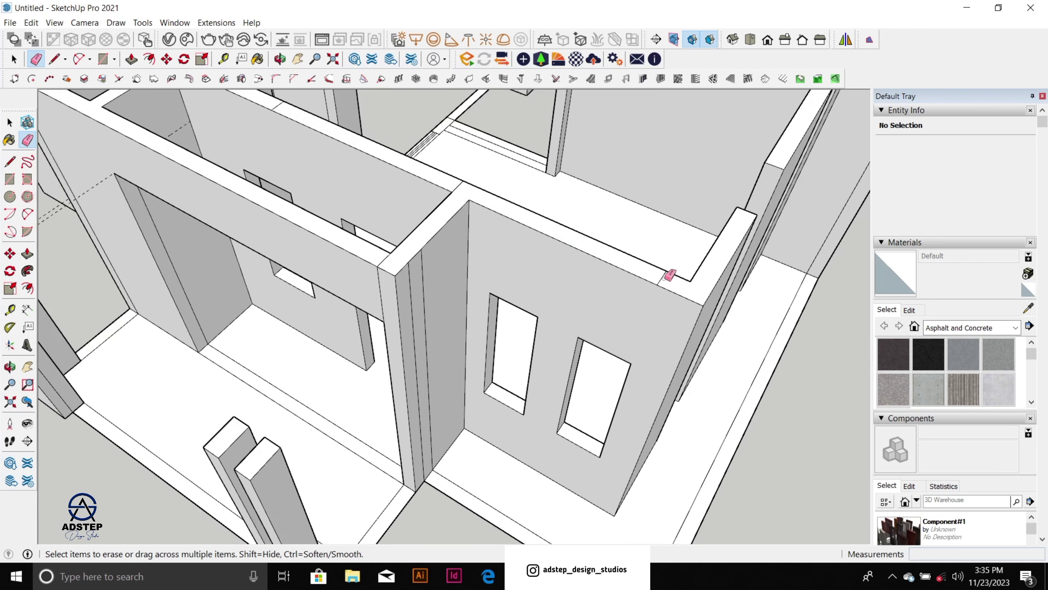
Step: Draw a line across the porch pier's front end face, level with the underside of the adjoining door lintel
scroll(573, 285, down, 6)
middle_drag(554, 367, 581, 181)
scroll(576, 184, up, 2)
middle_drag(526, 267, 452, 394)
scroll(524, 298, down, 3)
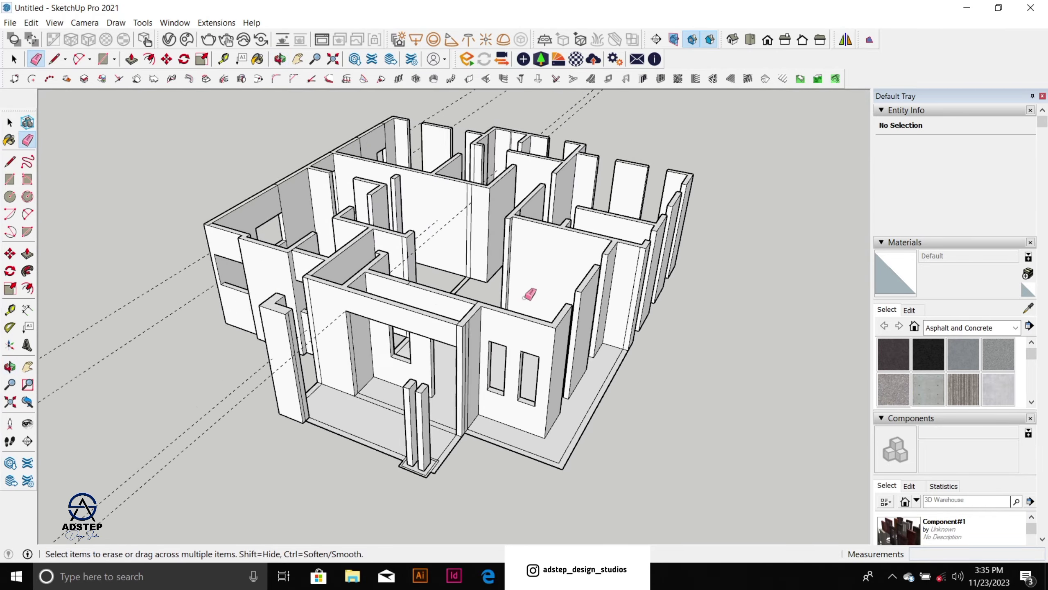
scroll(450, 332, up, 2)
scroll(456, 329, up, 3)
scroll(510, 332, down, 2)
scroll(519, 277, up, 5)
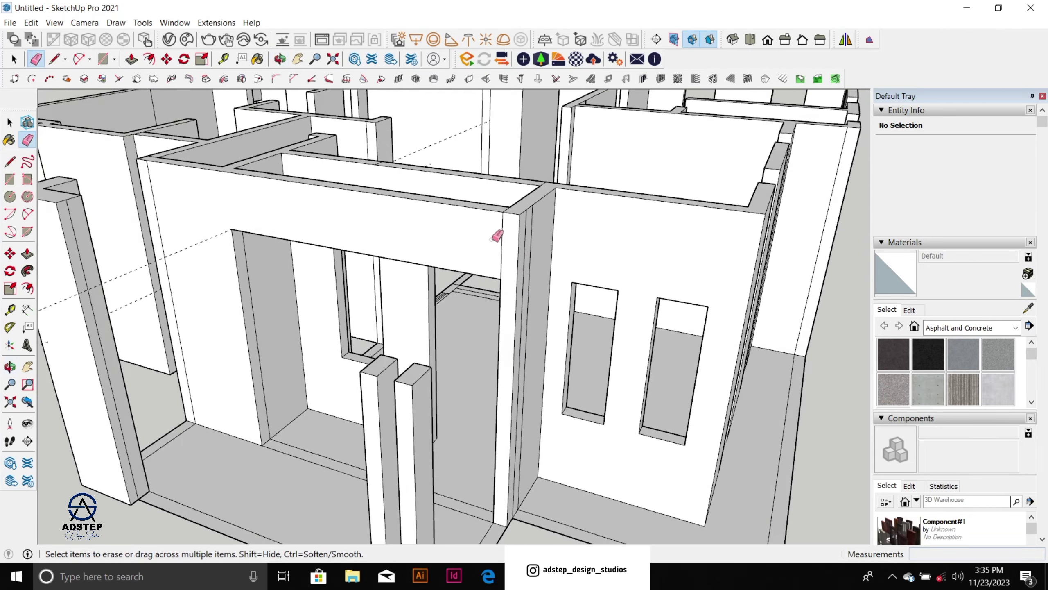
key(l)
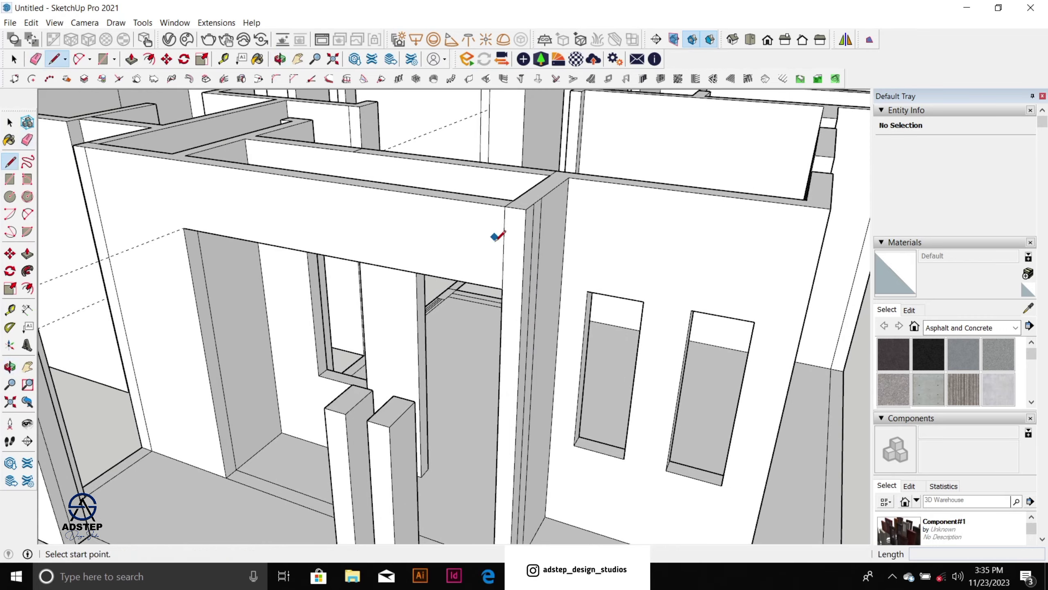
click(503, 288)
click(522, 292)
key(space)
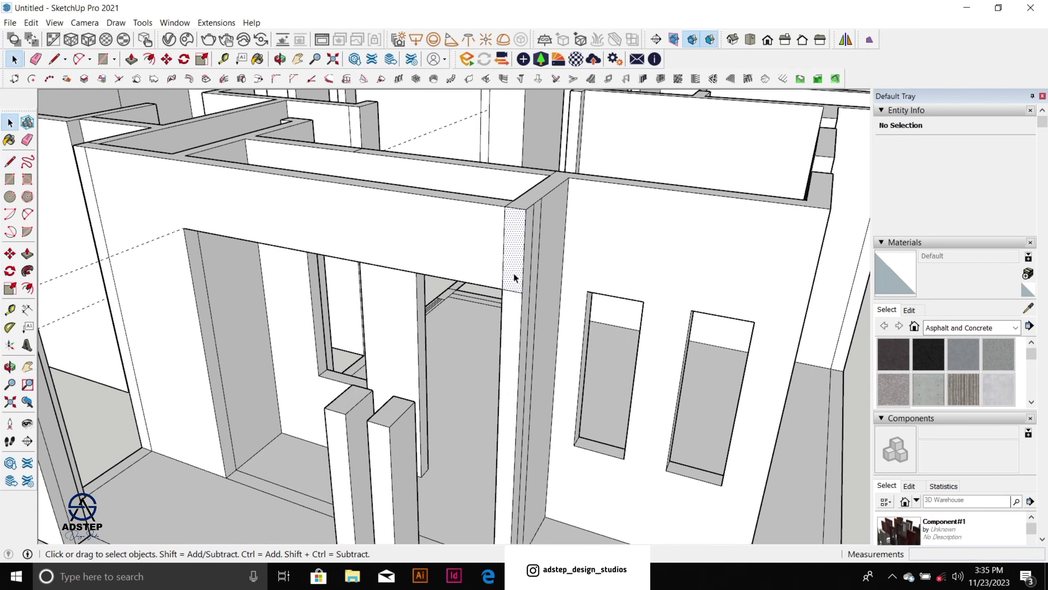
Step: Extrude the pier's upper end face forward 1200 mm to the front column's inner face, forming a porch beam
key(p)
click(514, 277)
scroll(514, 278, down, 3)
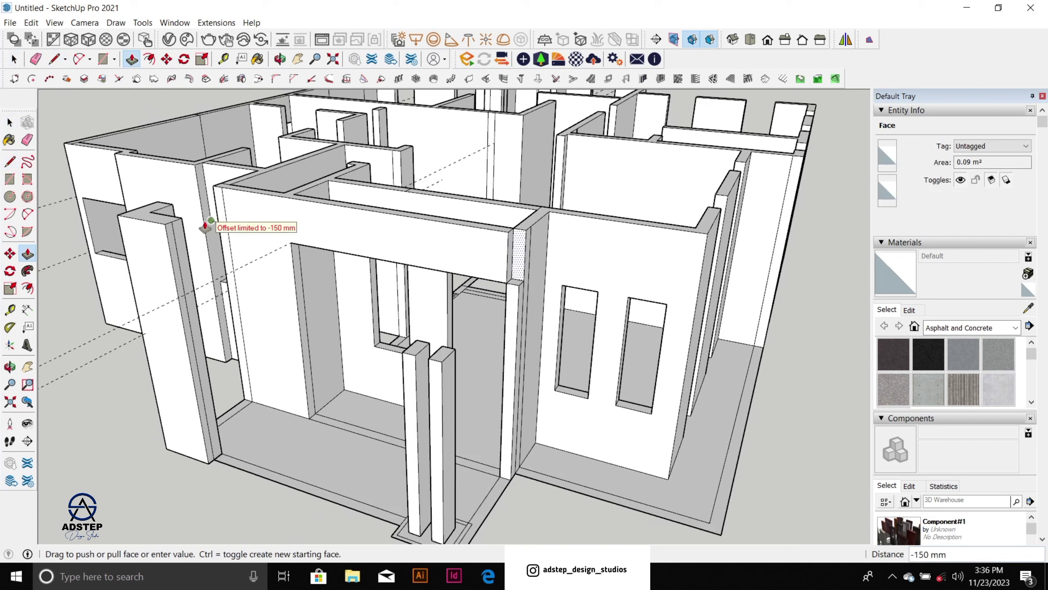
click(182, 218)
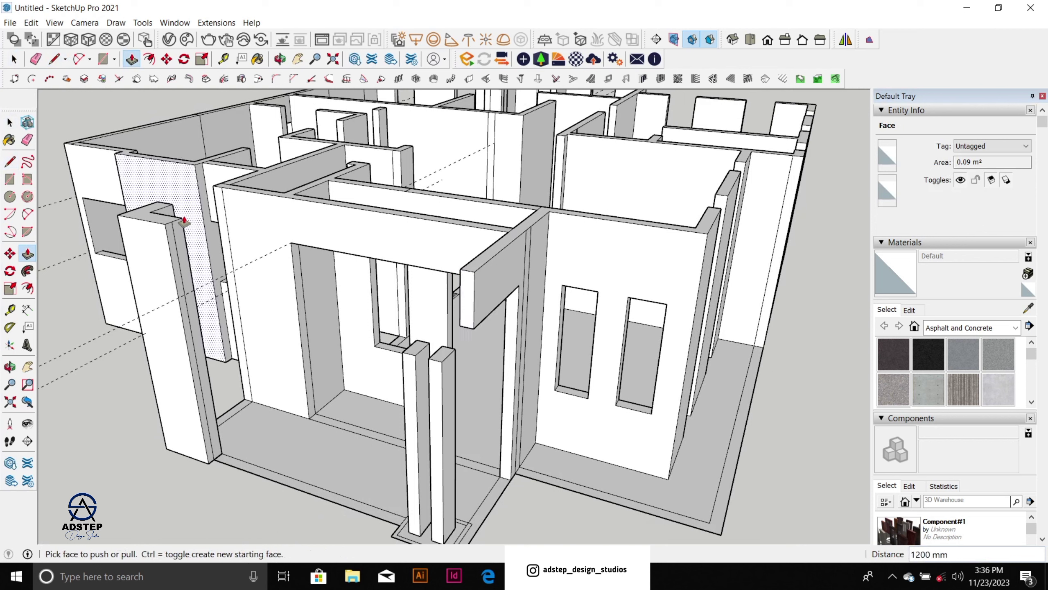
click(464, 302)
click(449, 298)
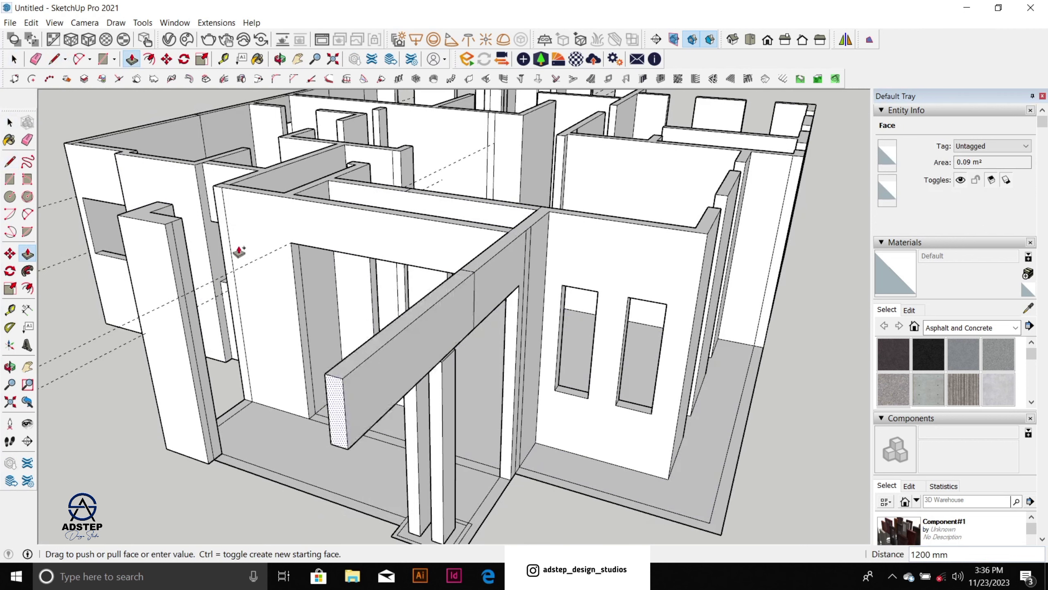
click(221, 239)
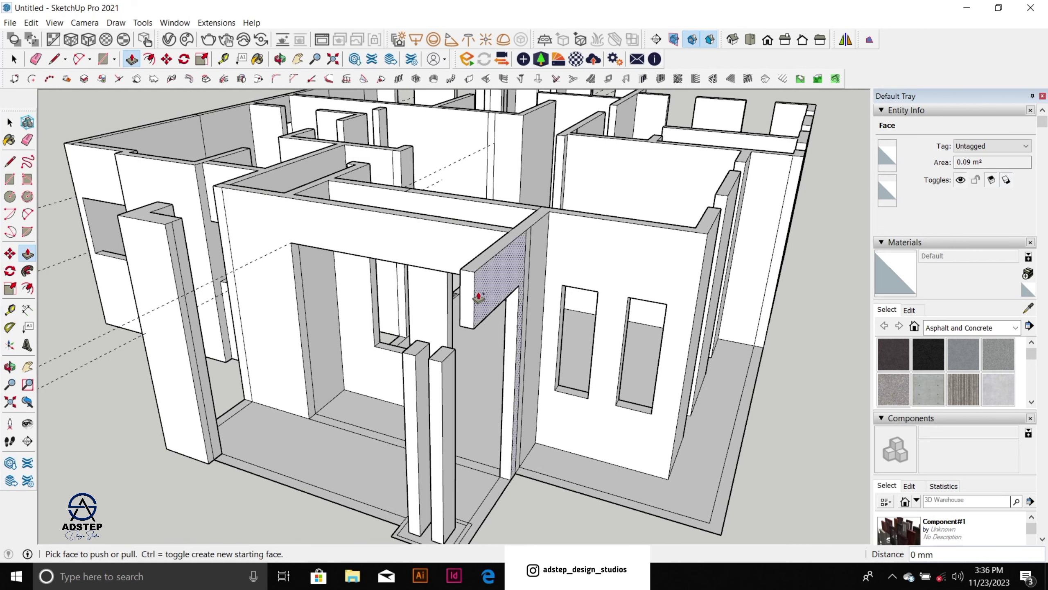
Step: Extend the porch beam's free end by 150 mm to line up with the front column's outer face
key(space)
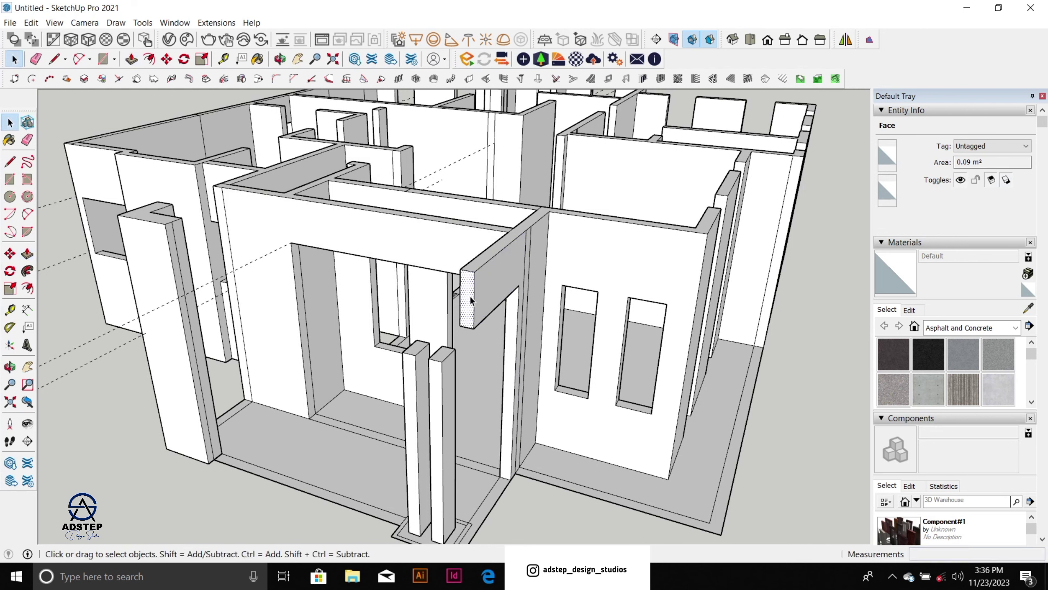
key(p)
click(471, 301)
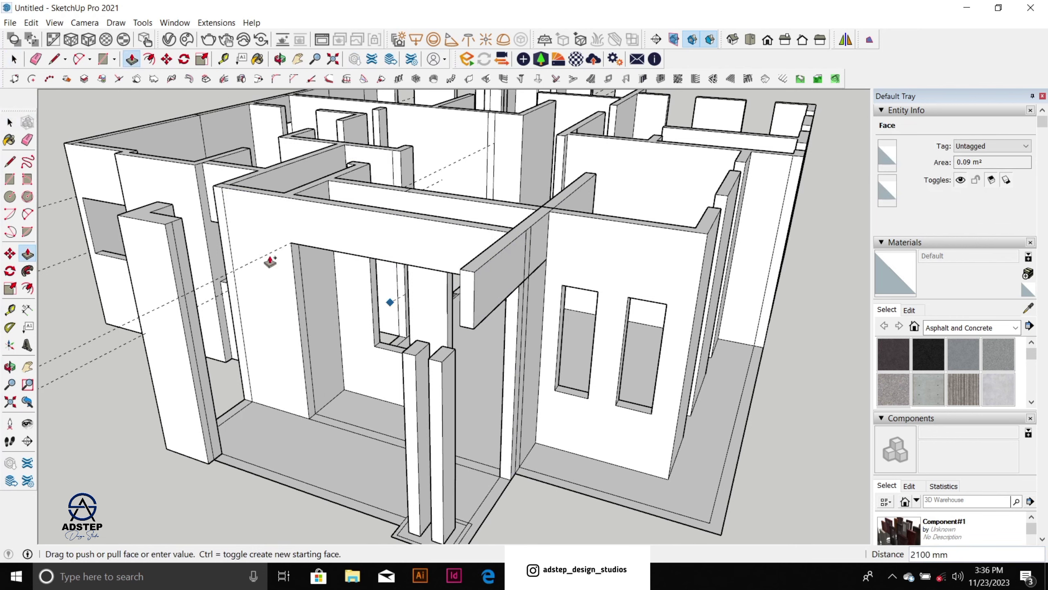
click(172, 223)
Step: Extrude the inner side of the beam's 150 mm end section across the porch front to the far corner column
scroll(426, 311, down, 2)
middle_drag(426, 311, 672, 358)
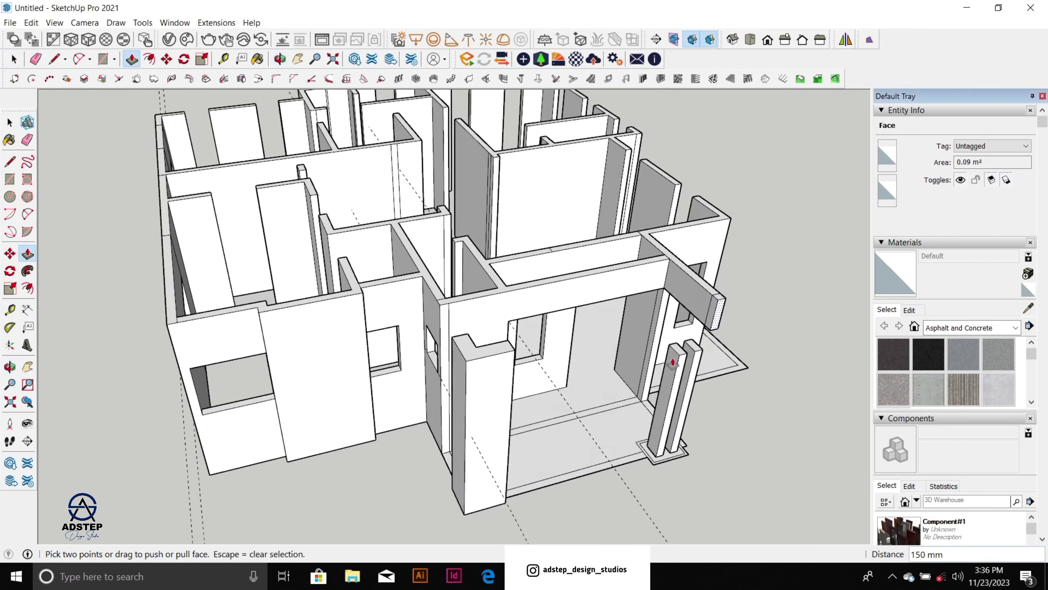
scroll(683, 336, up, 3)
key(space)
key(p)
click(729, 306)
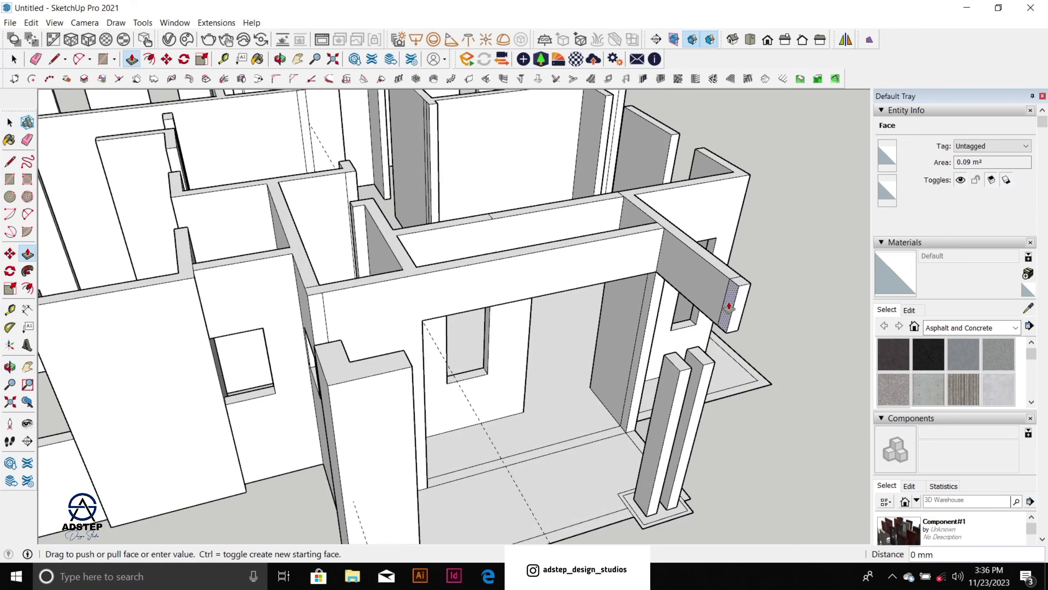
click(409, 356)
Step: Erase the vertical seam line near the corner on the outer face of the porch beam
scroll(451, 348, down, 1)
mouse_move(524, 351)
middle_down()
mouse_move(554, 351)
mouse_move(258, 292)
middle_up()
key(space)
scroll(403, 306, up, 3)
key(e)
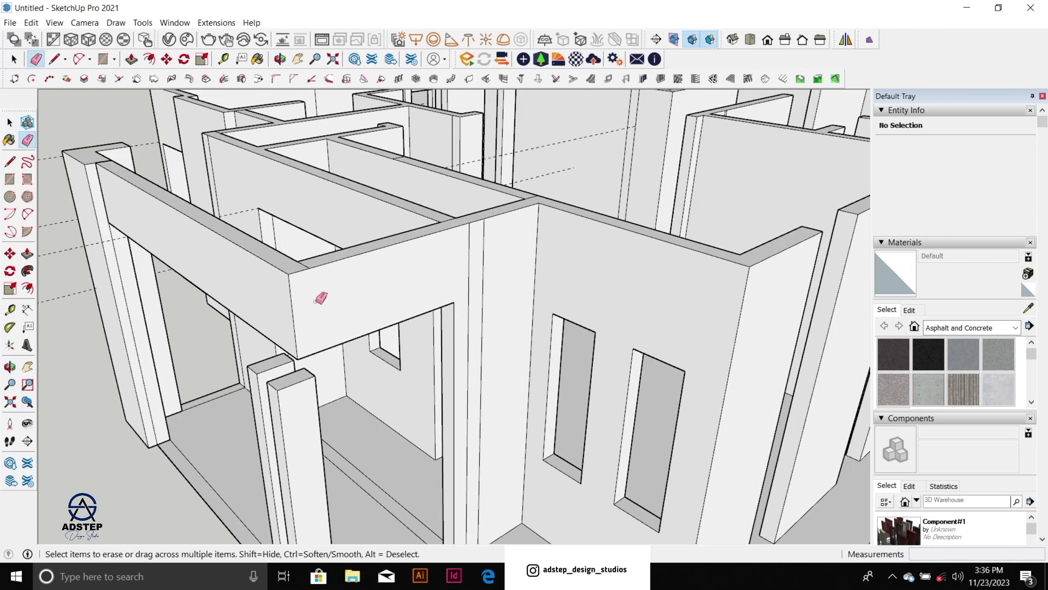
Step: Place guides 900 mm below the top edge and 900 mm above the bottom edge of the freestanding side wall panel
scroll(446, 261, down, 5)
mouse_move(446, 261)
middle_down()
mouse_move(467, 345)
mouse_move(450, 346)
middle_up()
scroll(450, 346, down, 2)
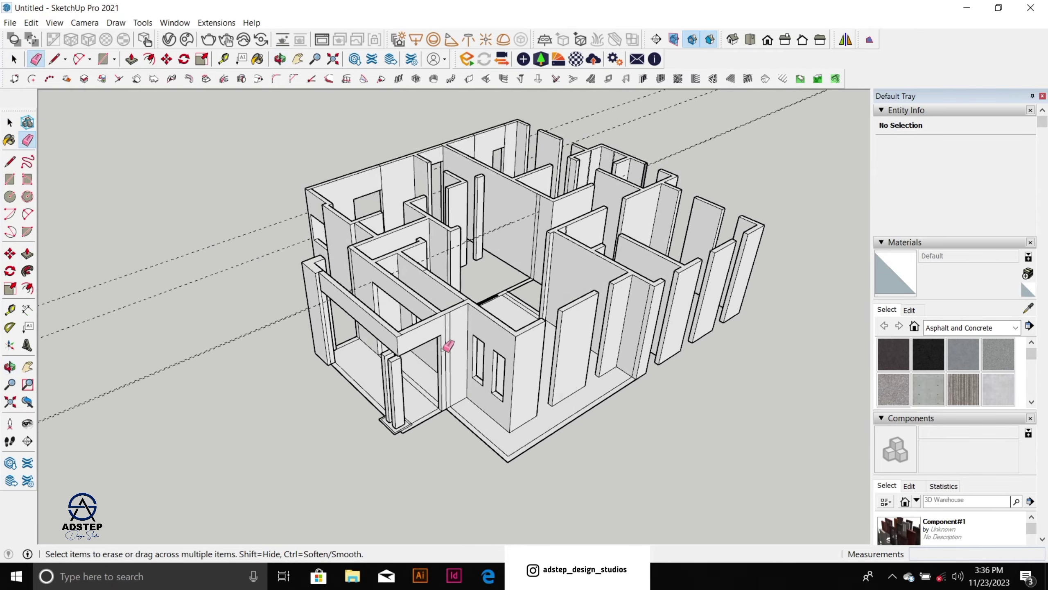
scroll(646, 337, up, 2)
key(space)
middle_drag(612, 309, 689, 291)
scroll(670, 248, up, 3)
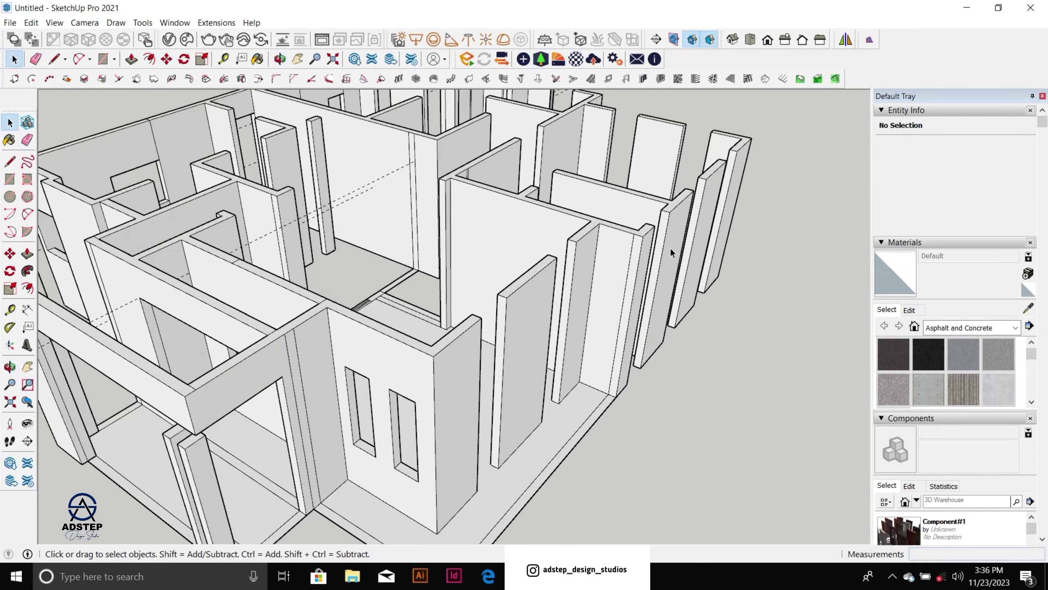
scroll(630, 257, down, 3)
middle_drag(549, 367, 475, 356)
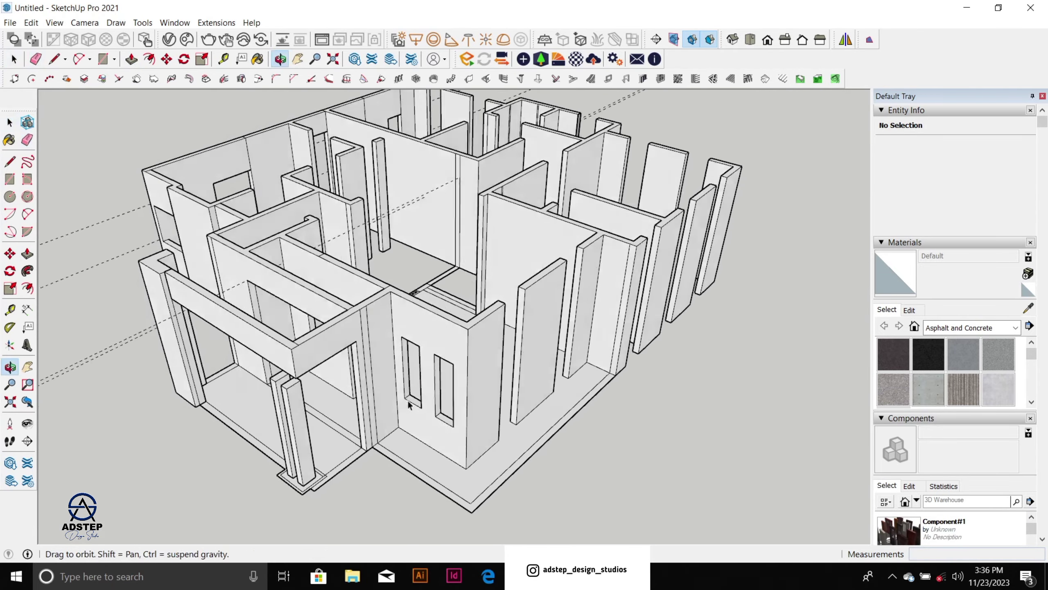
scroll(475, 356, up, 3)
key(t)
click(564, 246)
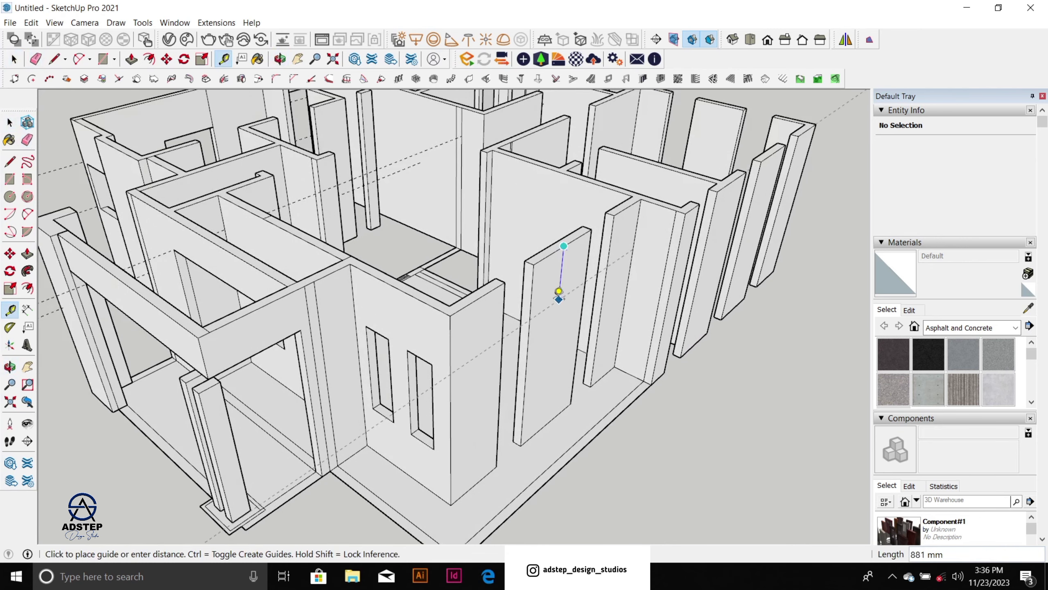
key(Return)
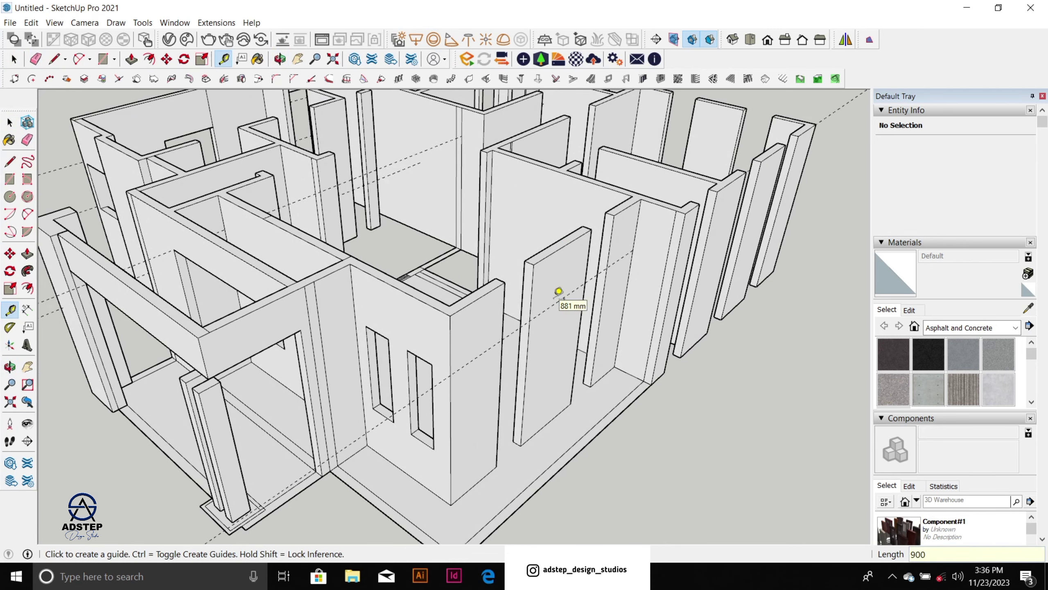
scroll(564, 428, up, 3)
click(562, 398)
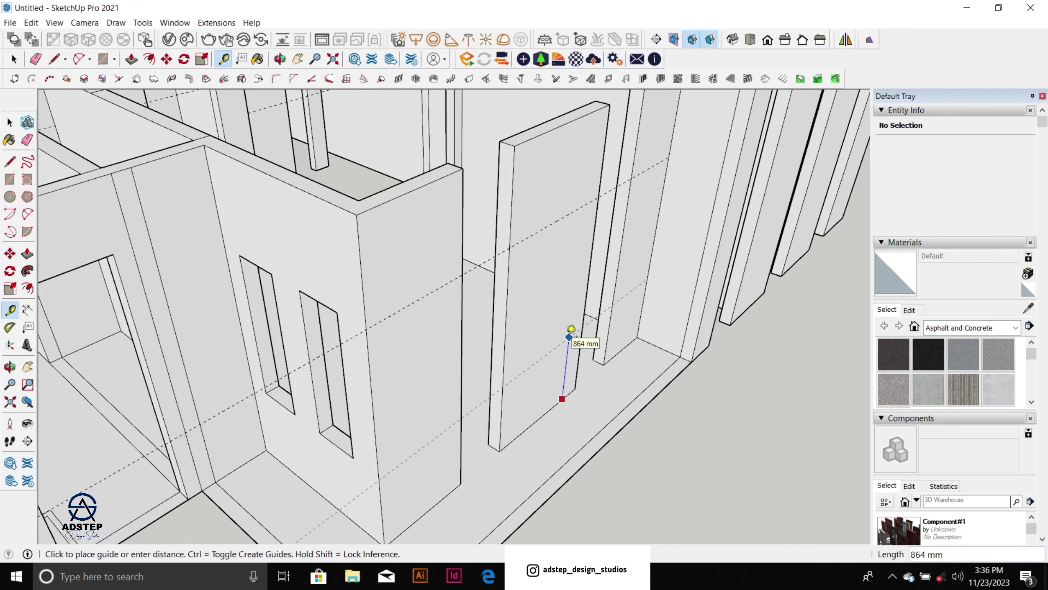
text(900)
key(Return)
Step: Draw lines at the upper and lower guides across the side wall panel's end face facing the corner wall
key(space)
scroll(542, 290, down, 5)
scroll(542, 290, up, 4)
key(l)
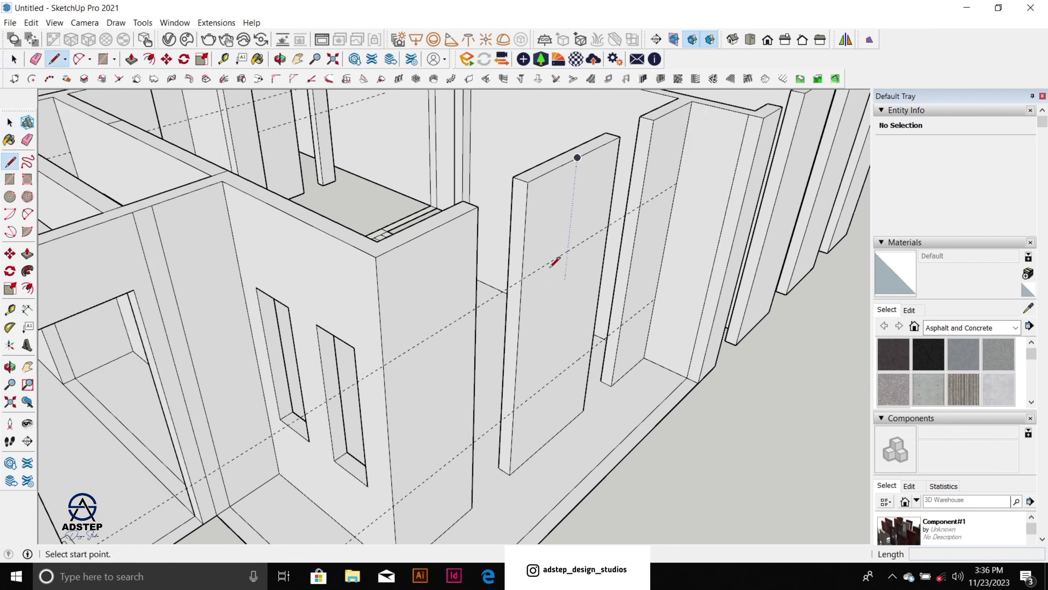
click(522, 271)
scroll(522, 272, up, 3)
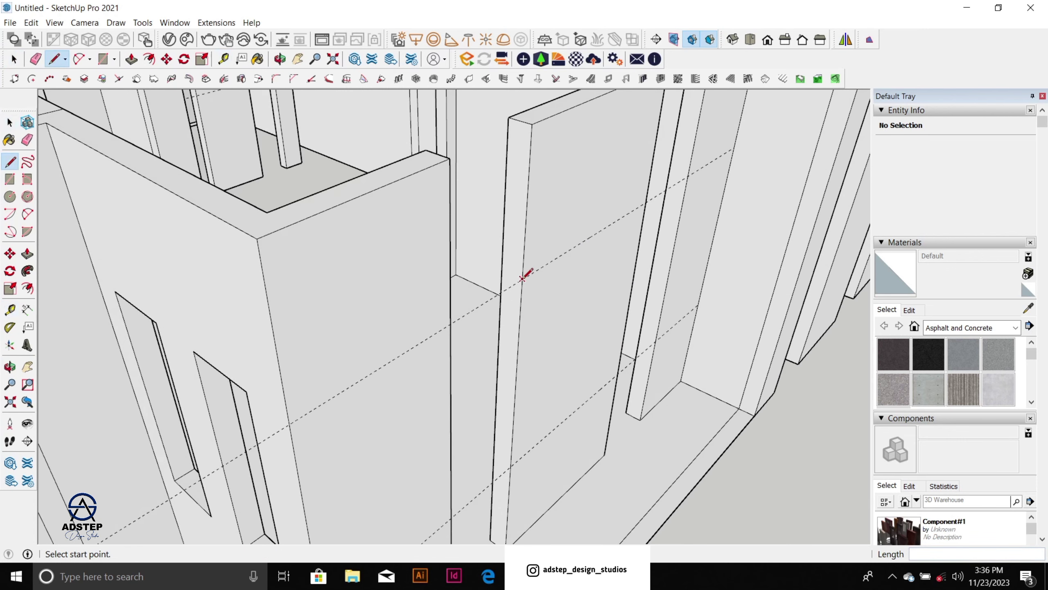
click(502, 269)
scroll(507, 391, down, 2)
scroll(510, 429, up, 2)
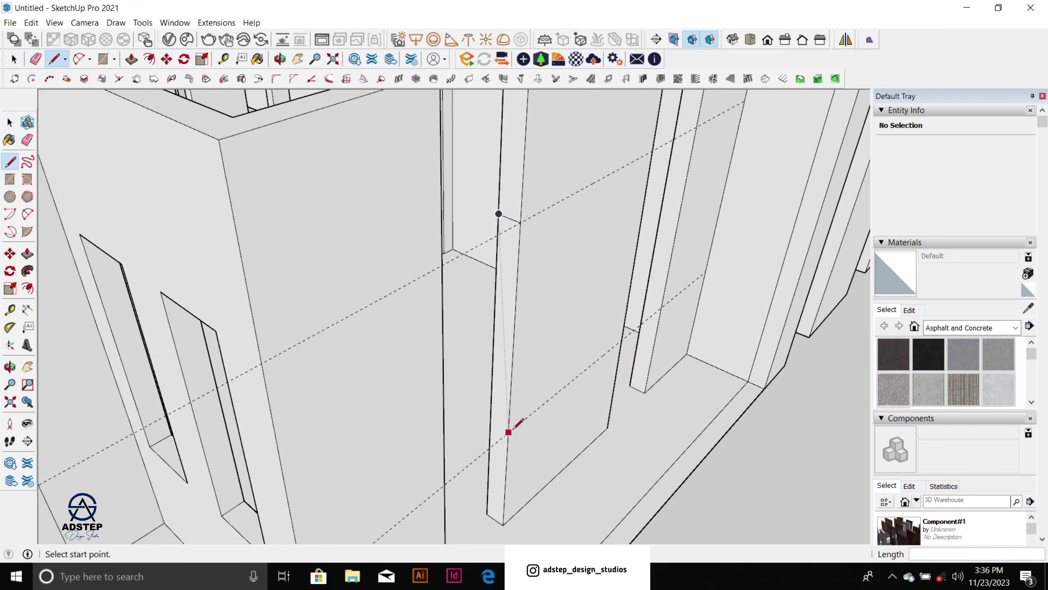
click(508, 432)
click(491, 421)
key(space)
Step: Extrude the panel's upper and lower end faces 600 mm to the corner wall, forming a window's lintel and sill
scroll(523, 364, down, 3)
key(p)
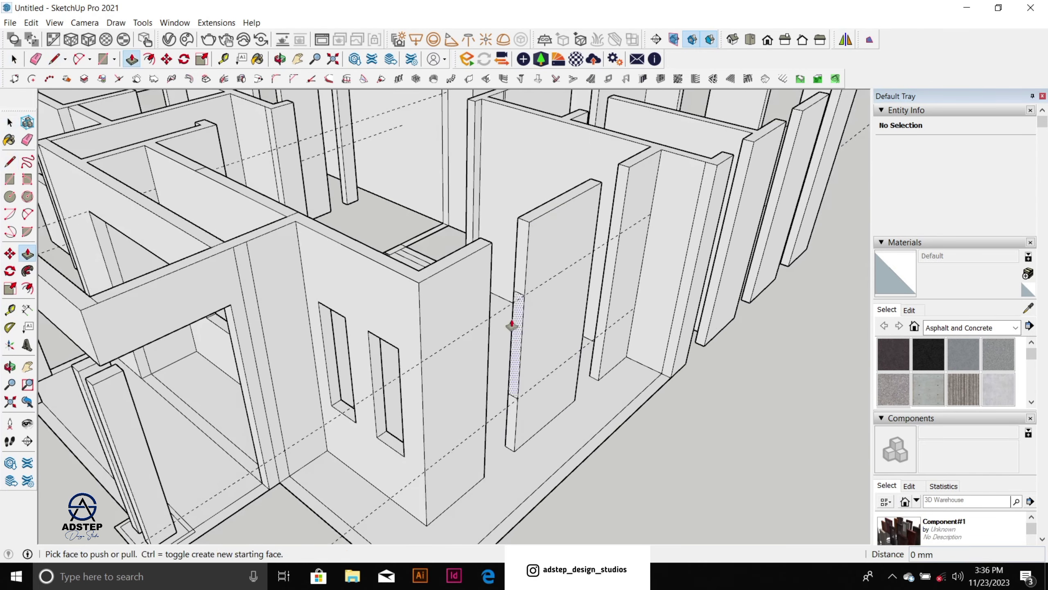
scroll(514, 305, up, 2)
drag(519, 285, 493, 245)
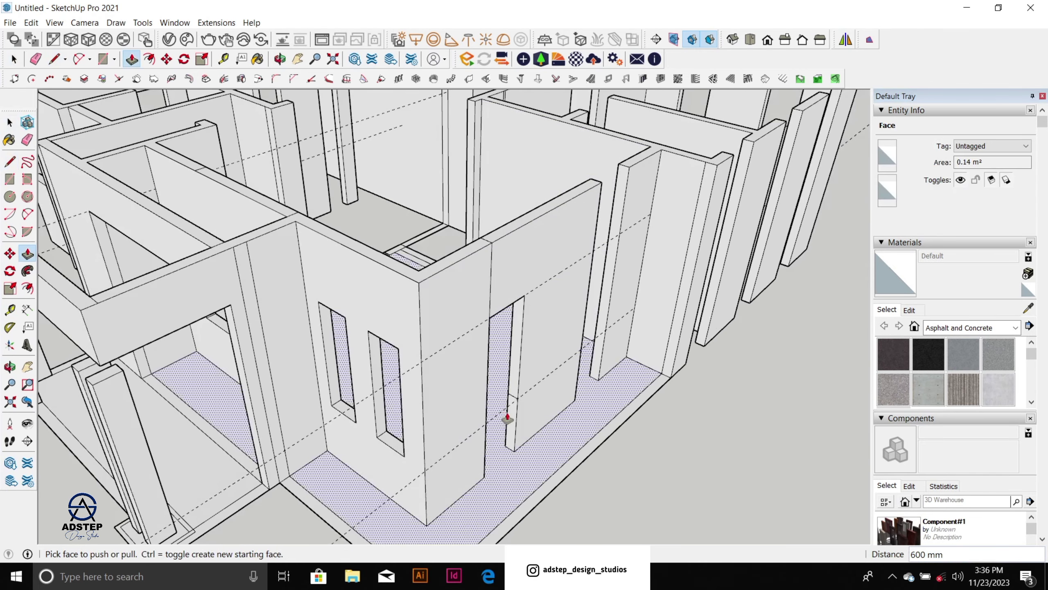
scroll(627, 176, up, 2)
Step: Draw lines at the two guide heights across the end face of the next wall stub beyond the side panel
key(space)
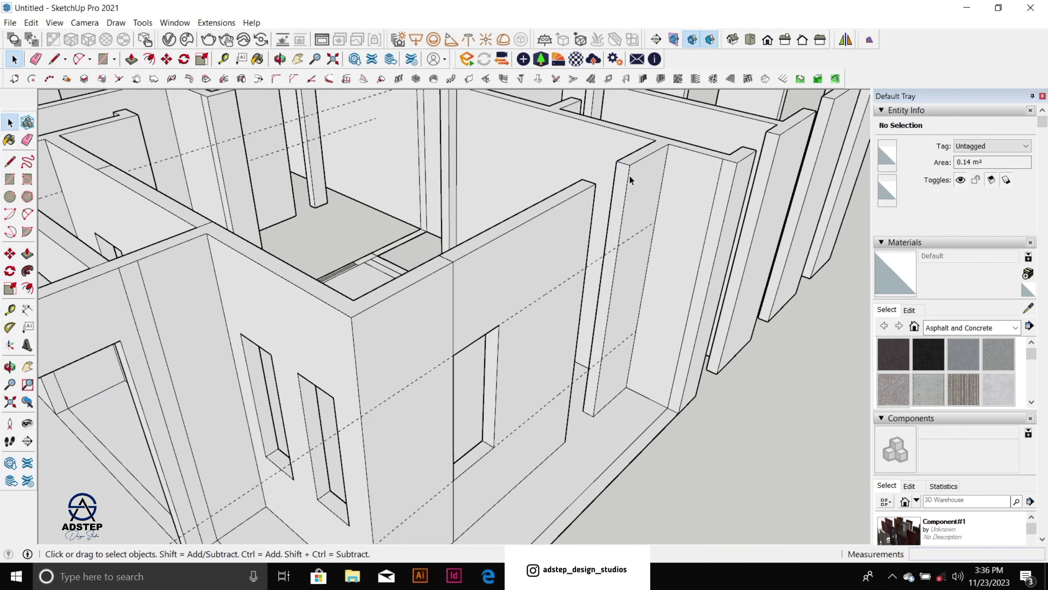
key(l)
click(619, 244)
click(611, 236)
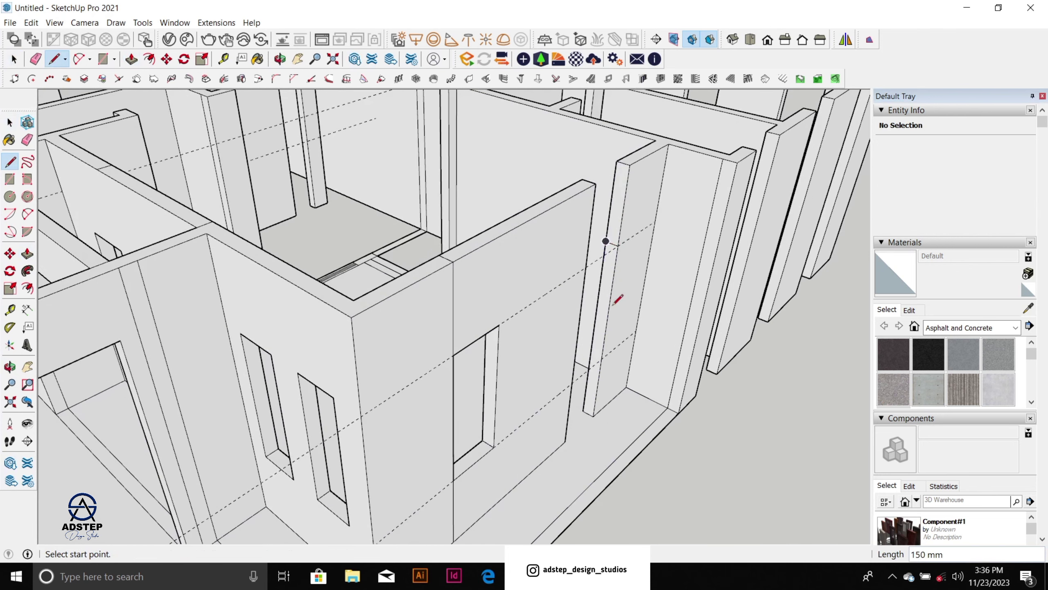
key(Escape)
Step: Extrude the wall stub's upper and lower end faces across the gap to the side panel, forming a second window opening
key(space)
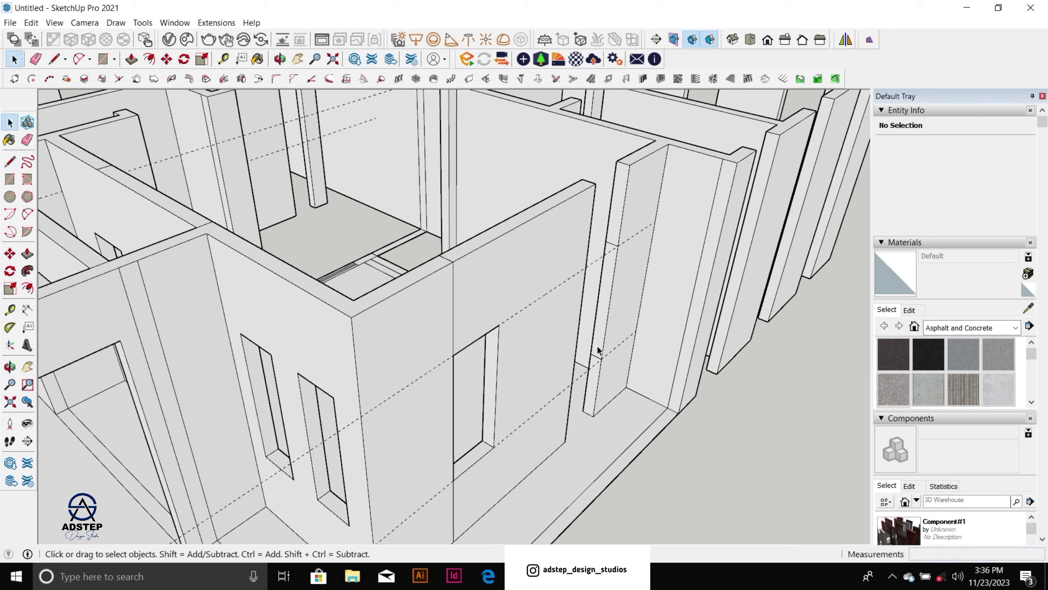
key(p)
double_click(615, 214)
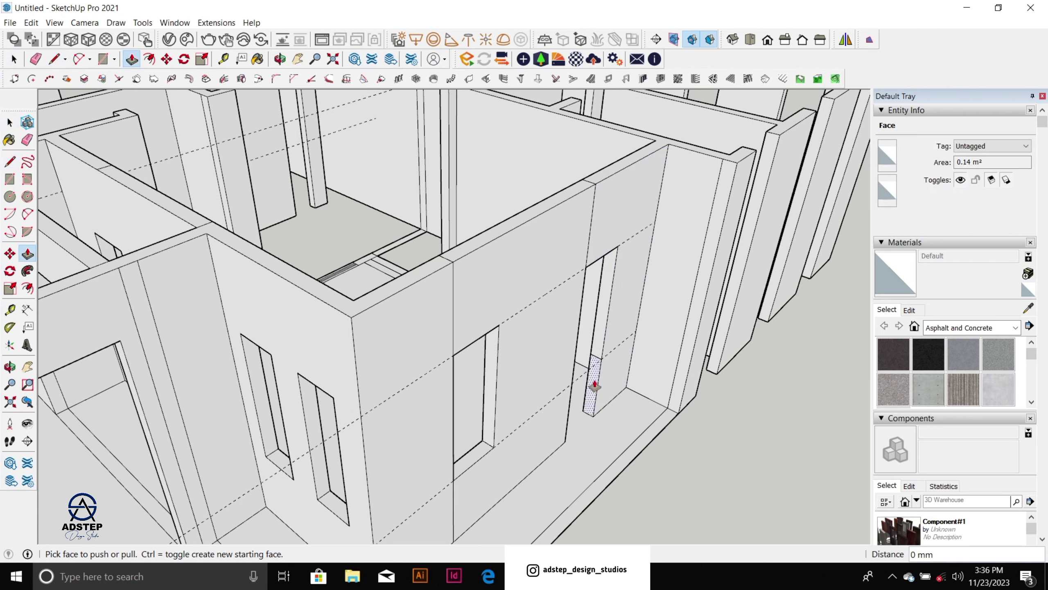
Step: Erase the guides and the vertical seam lines above and below the two new side wall windows
key(e)
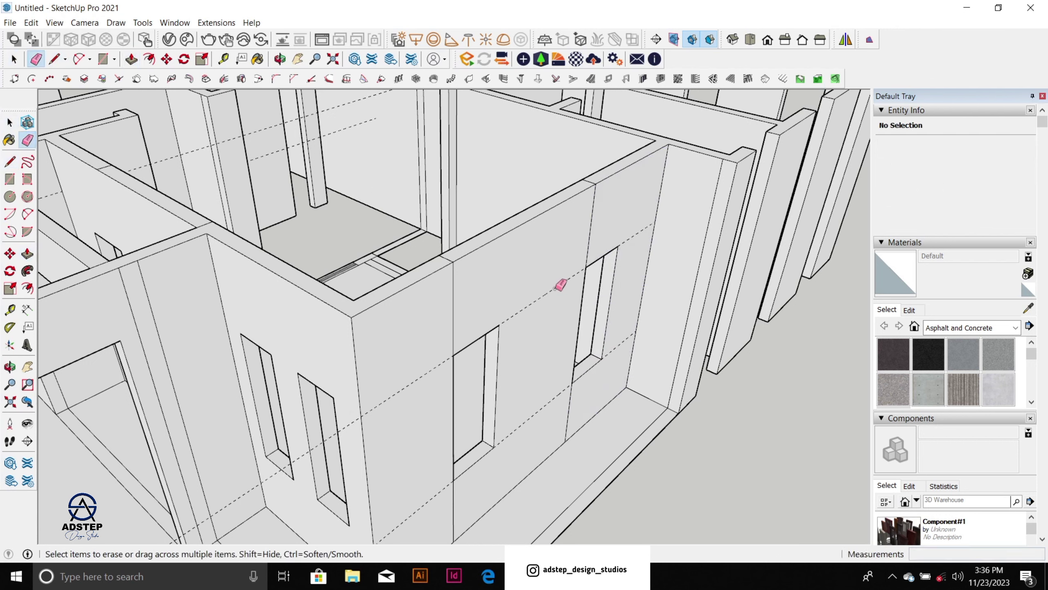
click(588, 239)
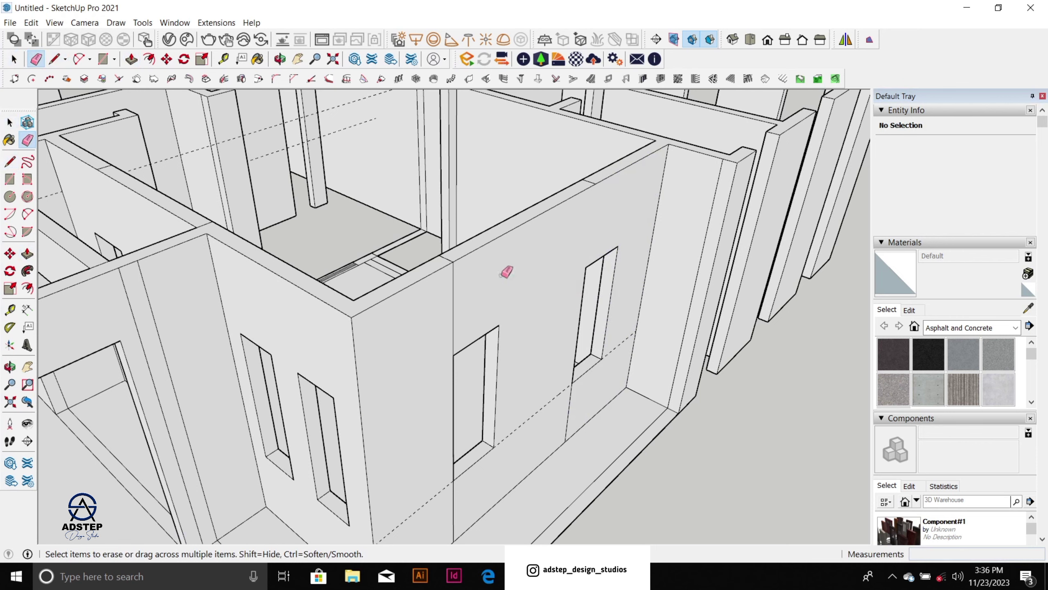
click(454, 295)
mouse_move(470, 295)
middle_down()
mouse_move(457, 440)
mouse_move(465, 440)
middle_up()
click(466, 441)
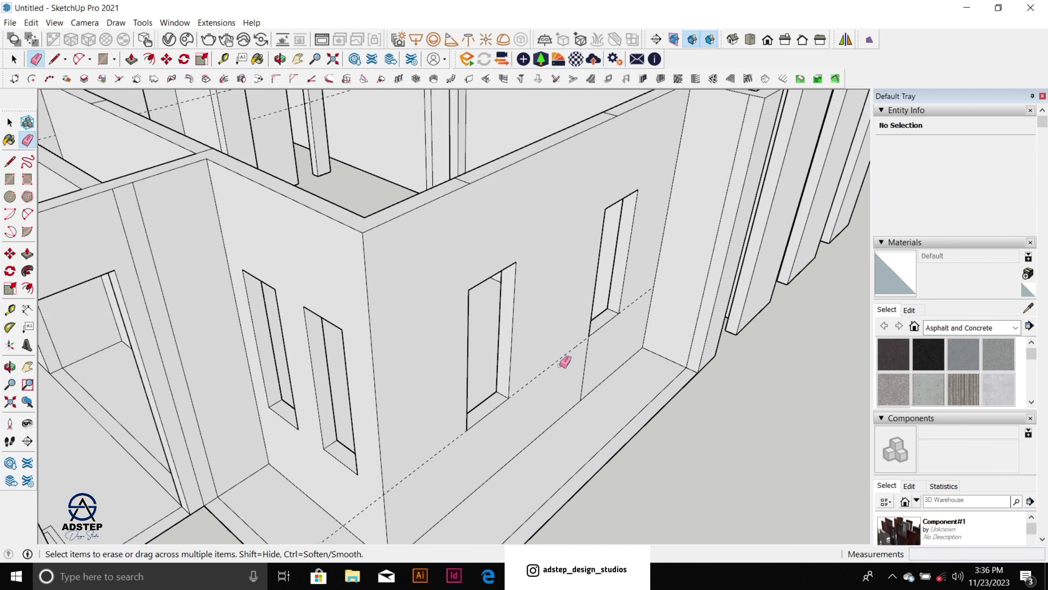
scroll(588, 216, down, 5)
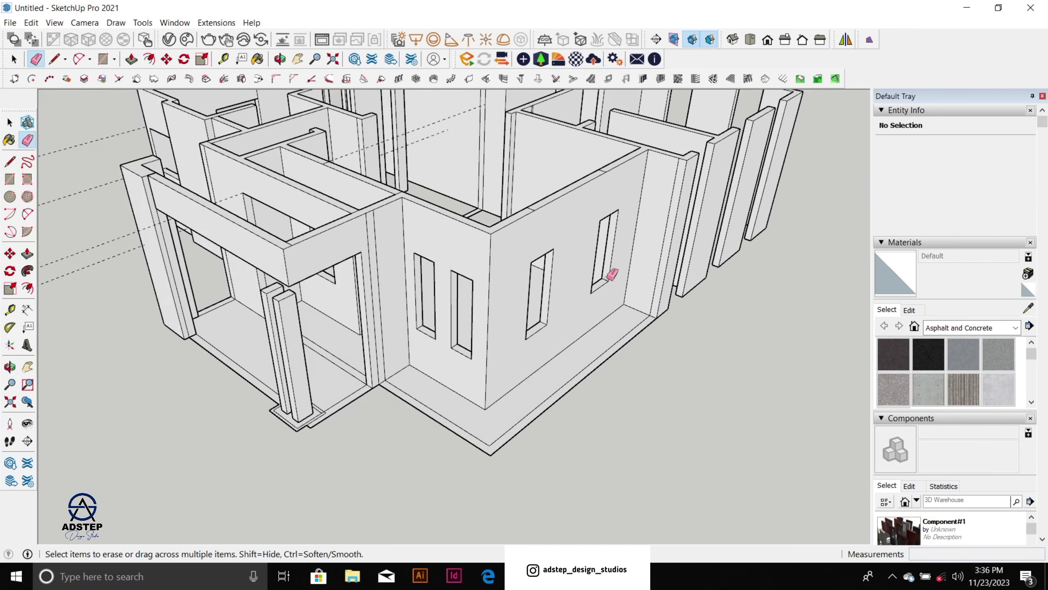
Step: Place a guide 600 mm below the top edge of the short return wall beside the new side windows
key(space)
scroll(668, 156, up, 6)
key(t)
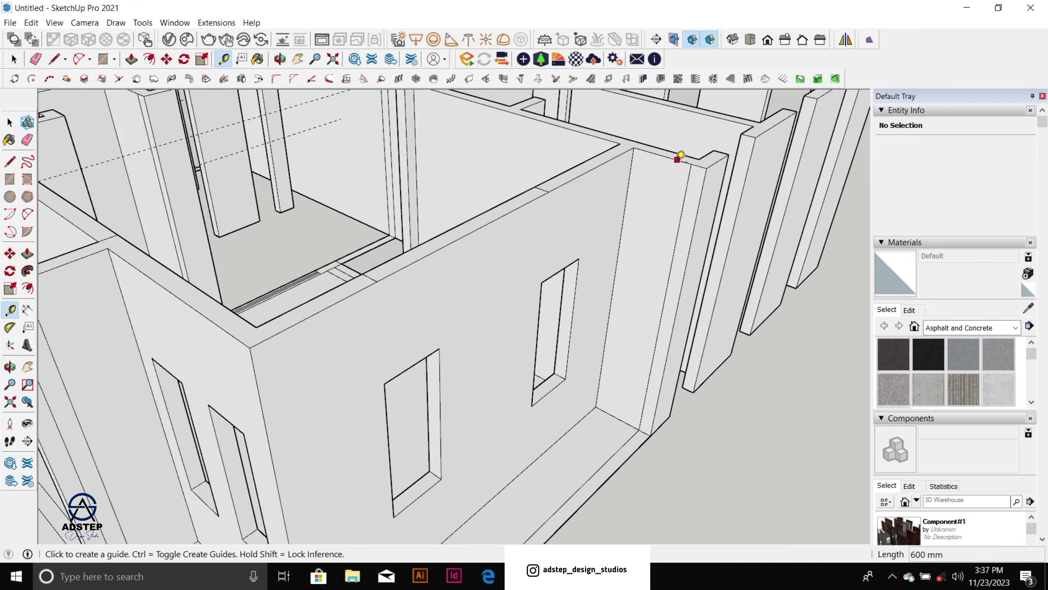
click(677, 160)
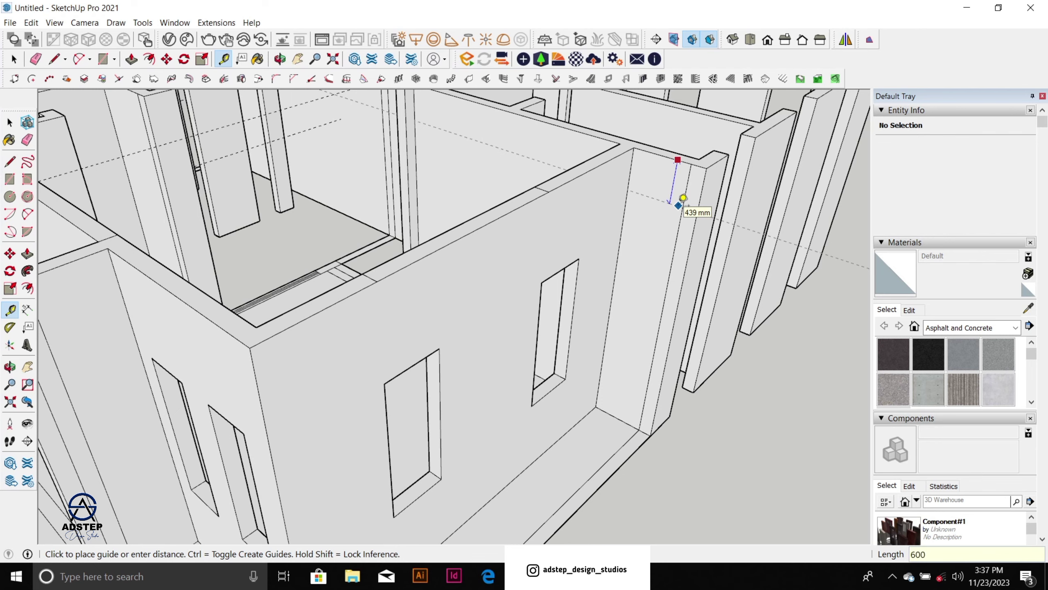
key(Return)
scroll(674, 206, up, 3)
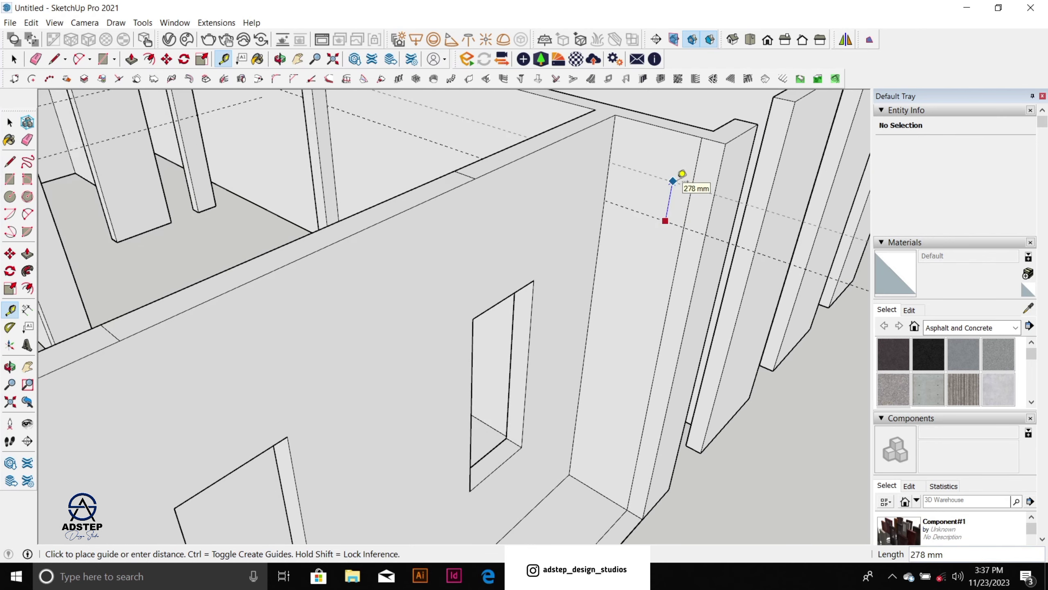
Step: Add a guide 150 mm above the first and draw a 150 by 750 mm rectangle between them on the return wall
key(Return)
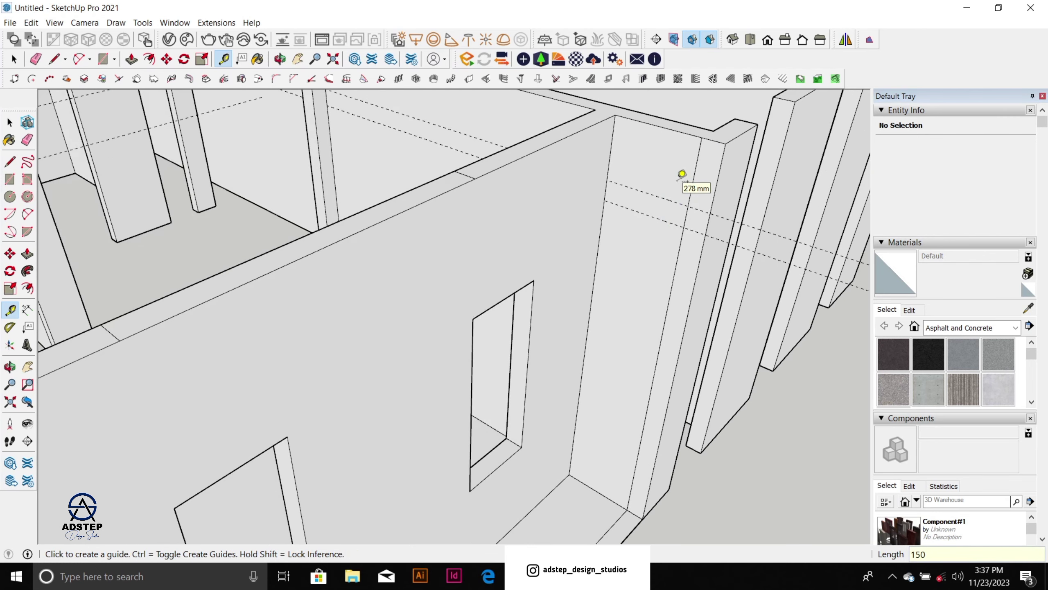
key(space)
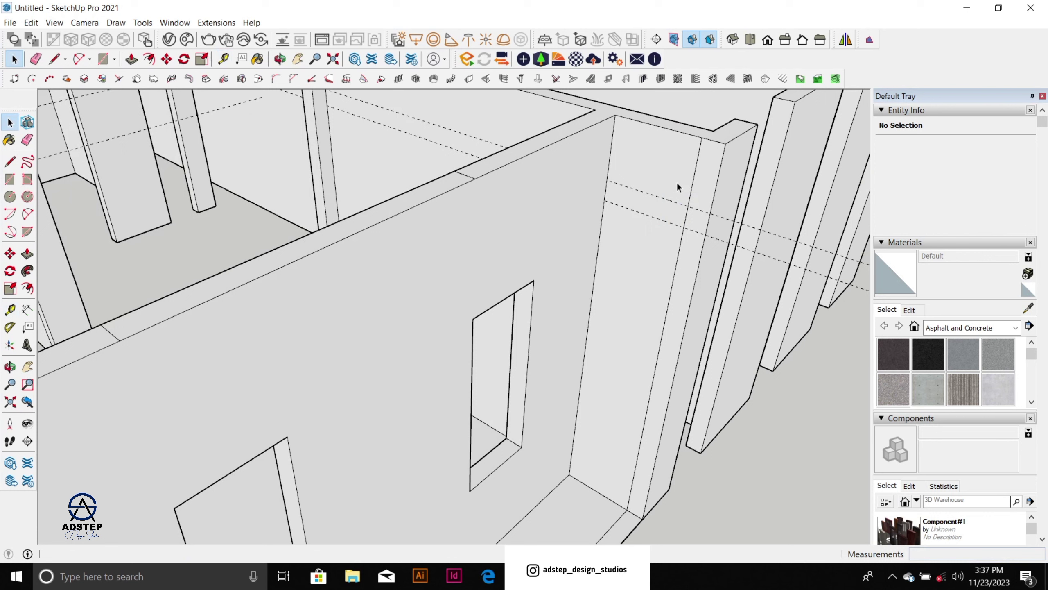
key(r)
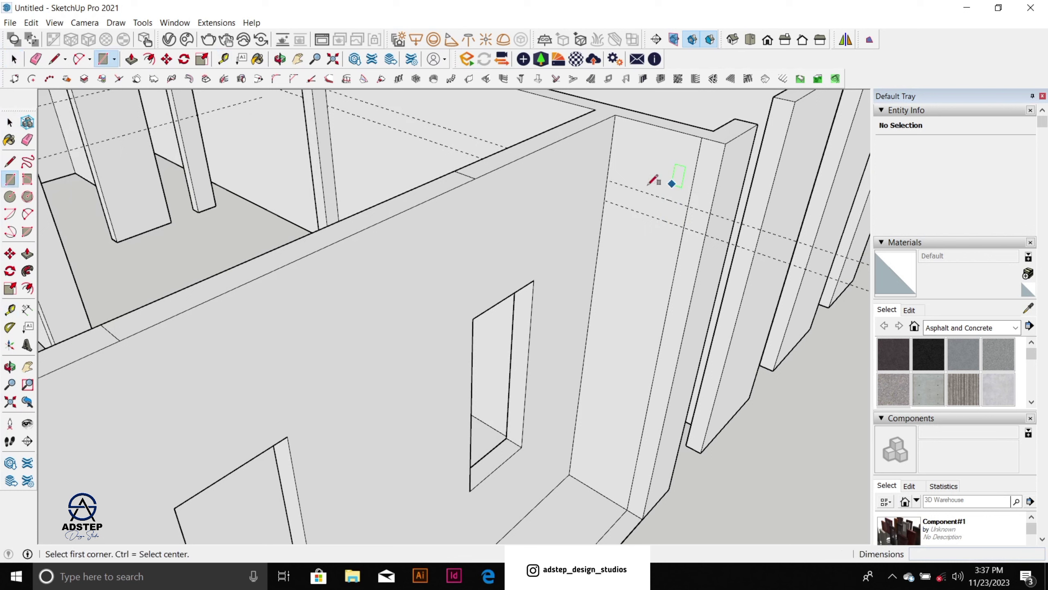
click(607, 180)
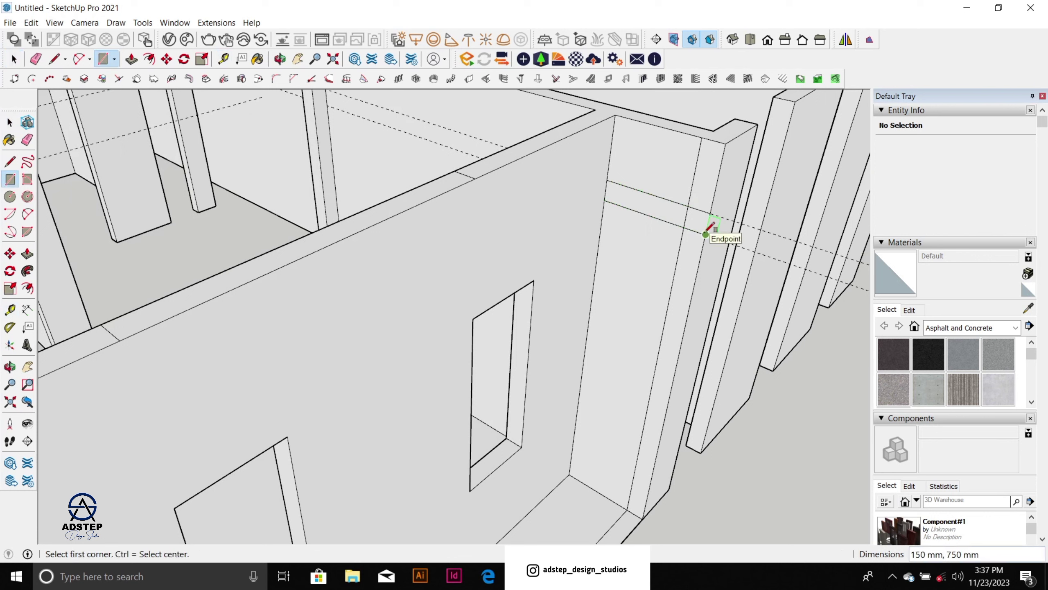
Step: Group the rectangle on the return wall together with its edges
key(e)
key(space)
click(686, 217)
right_click(687, 217)
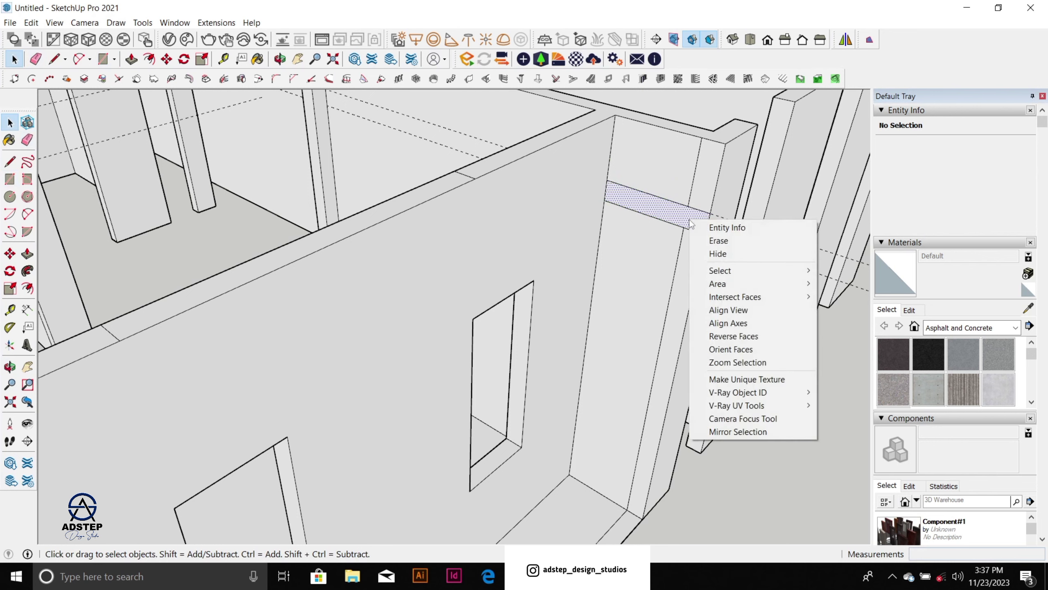
click(680, 218)
right_click(680, 217)
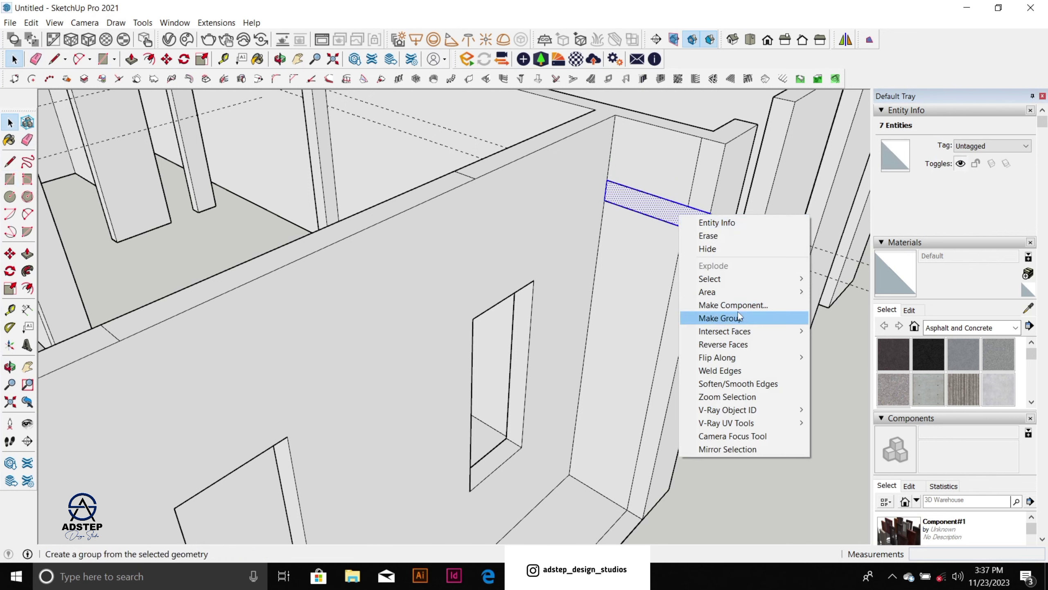
click(710, 317)
Step: Extrude the grouped rectangle along the side wall above the windows, past the room's front corner, to form a canopy slab
scroll(707, 231, down, 2)
key(p)
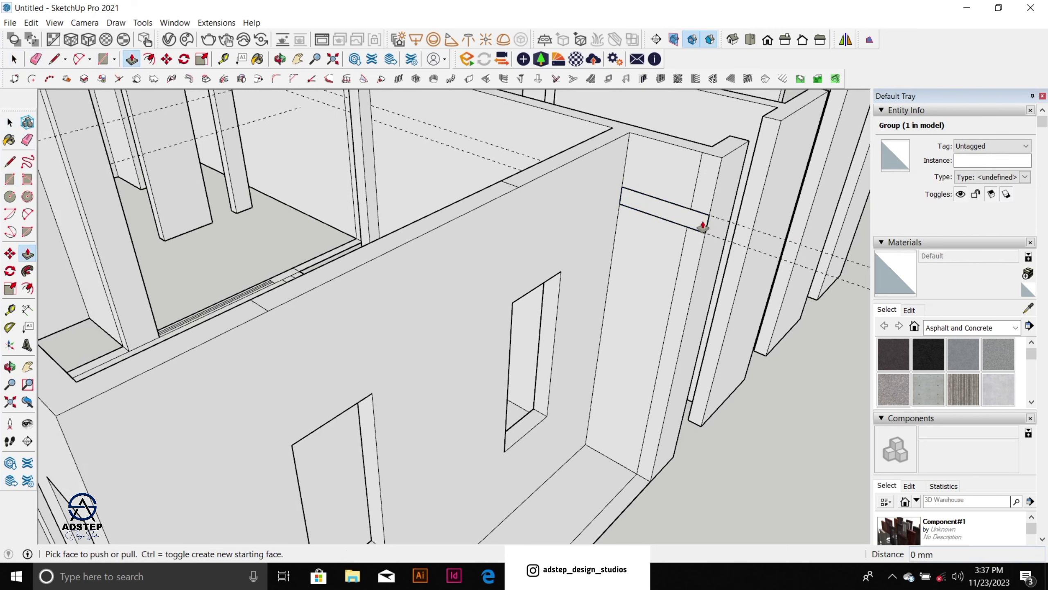
click(699, 223)
key(space)
double_click(699, 222)
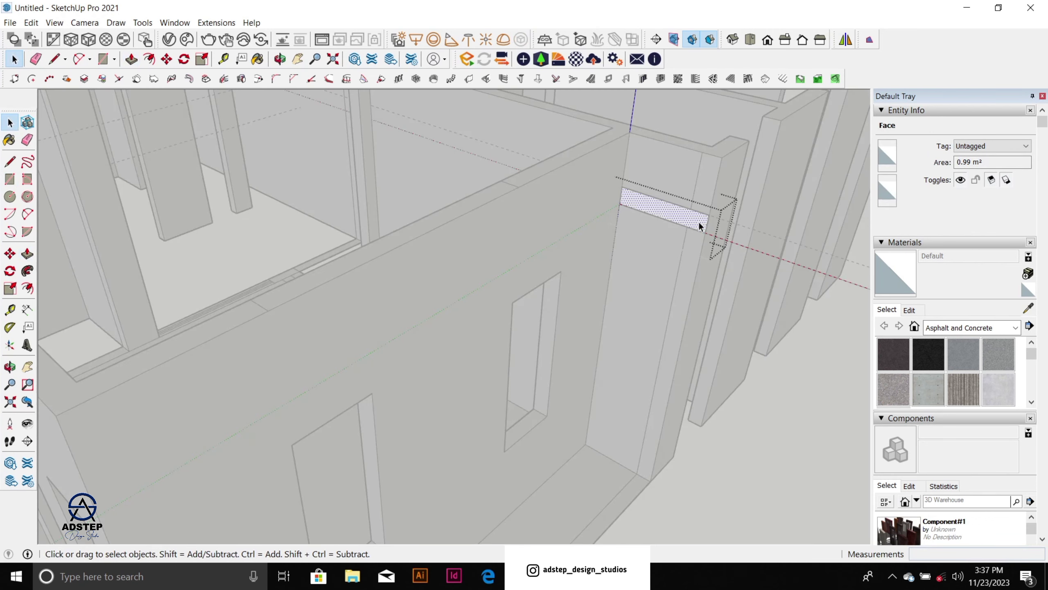
key(p)
scroll(688, 227, down, 5)
click(688, 229)
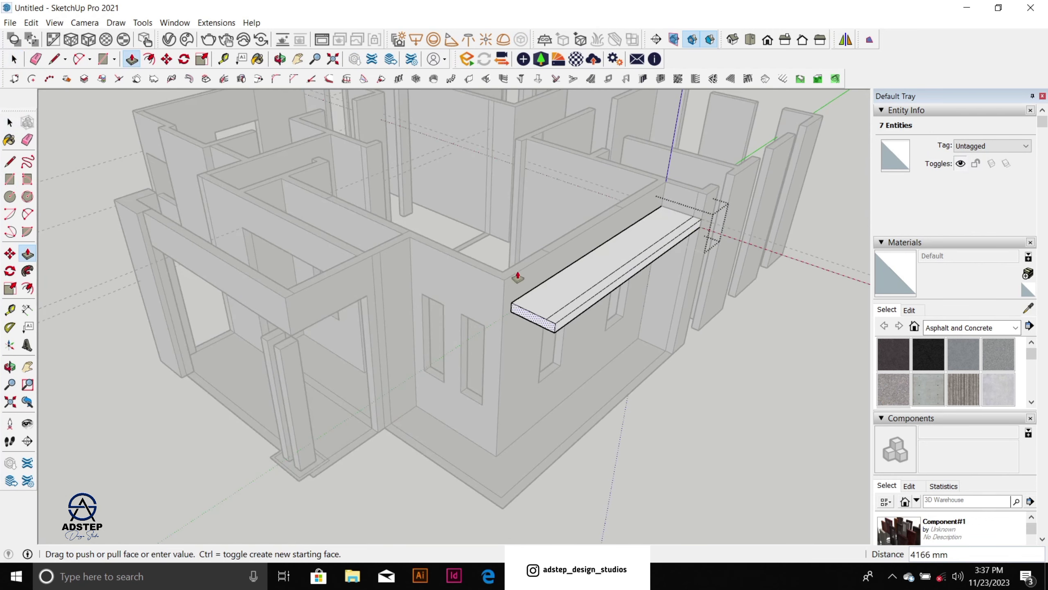
click(383, 262)
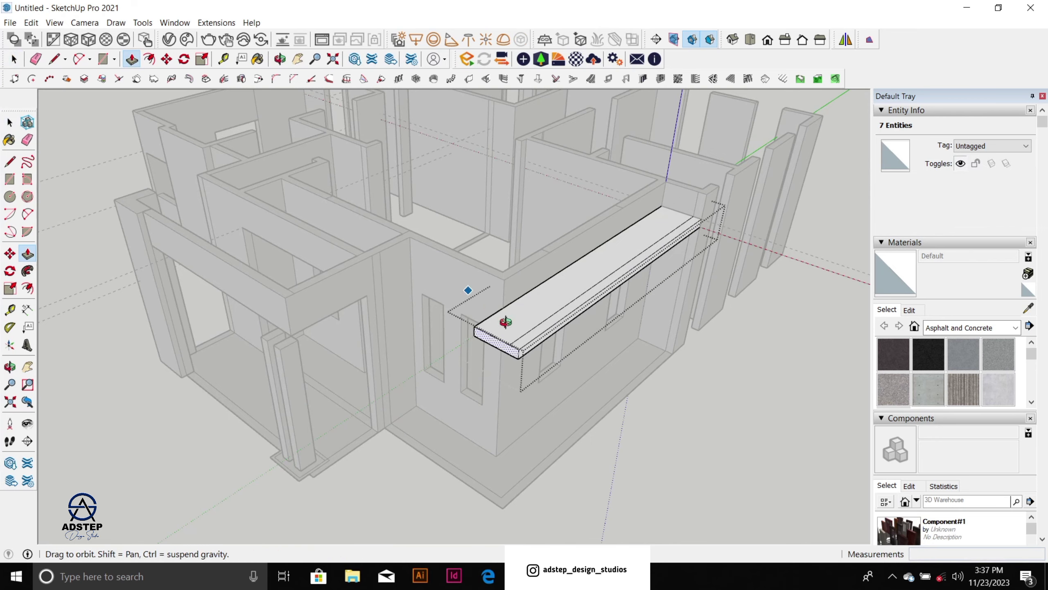
Step: Extend the canopy slab's front end by a further 150 mm
middle_drag(468, 292, 482, 332)
click(493, 349)
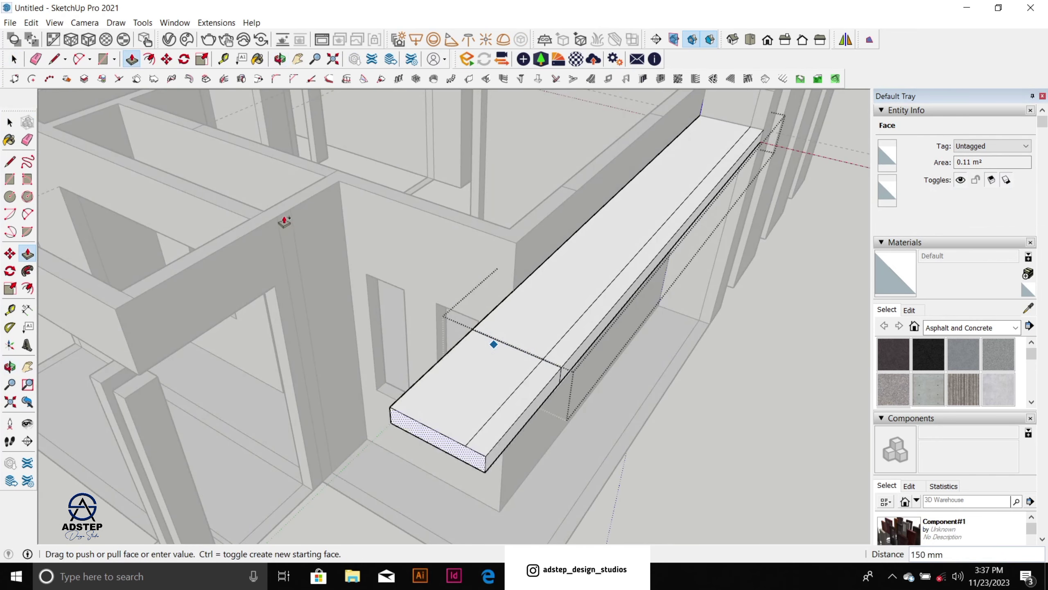
text(150)
key(Return)
Step: Extrude the side face of the slab's 150 mm end strip 1800 mm across the front windows to the porch side wall
middle_drag(283, 221, 730, 276)
key(space)
click(732, 283)
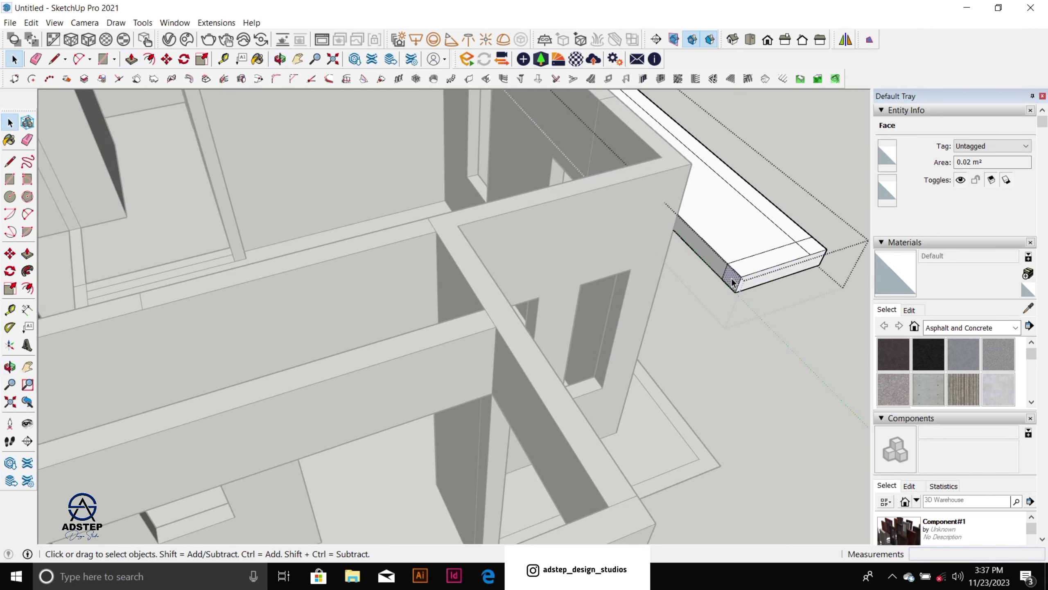
key(p)
click(732, 284)
click(488, 274)
Step: Split the slab's inner side face with a 150 mm line at the wall corner and extrude it to the porch side wall
scroll(725, 253, up, 2)
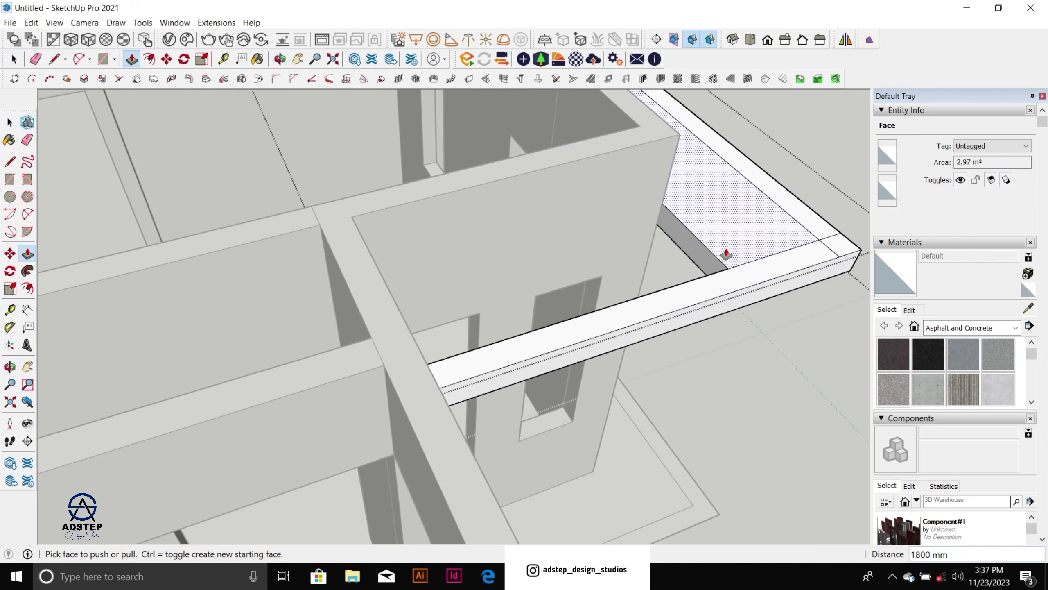
key(l)
click(658, 224)
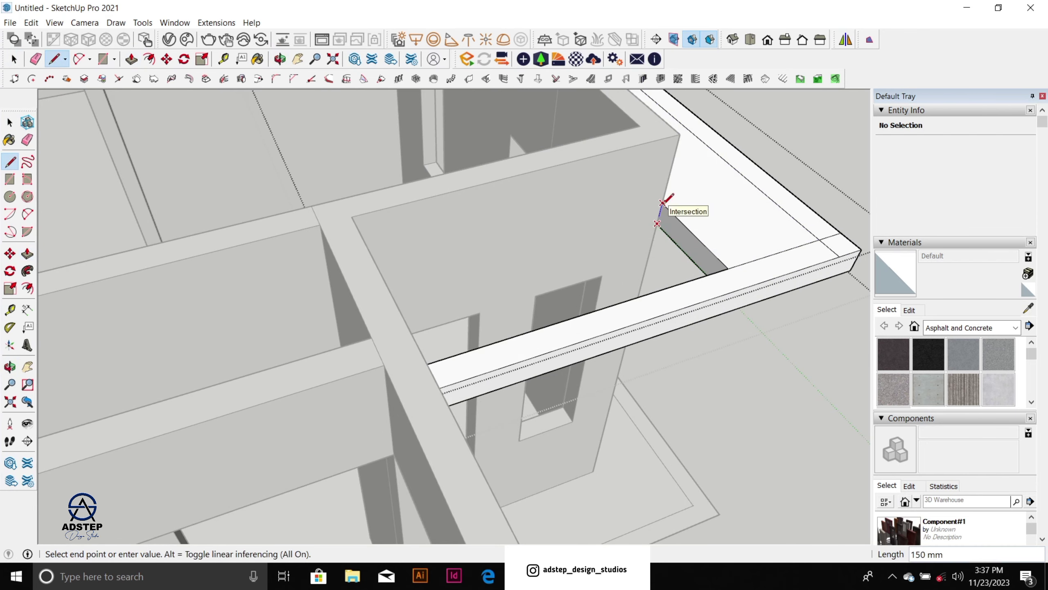
click(662, 204)
key(space)
key(p)
click(677, 235)
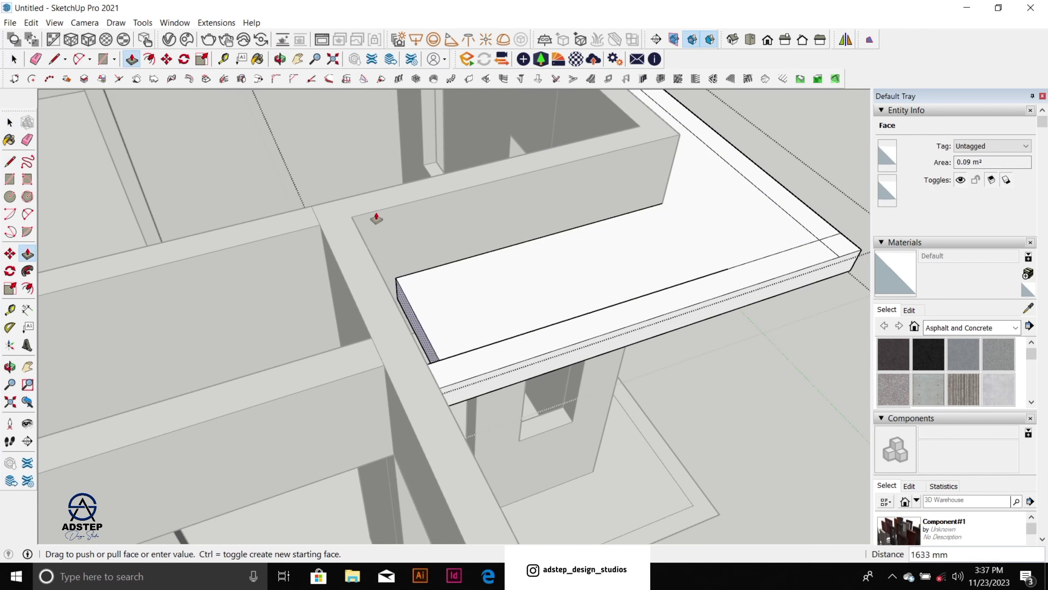
click(352, 217)
scroll(529, 251, down, 2)
middle_drag(527, 248, 381, 253)
scroll(381, 253, down, 4)
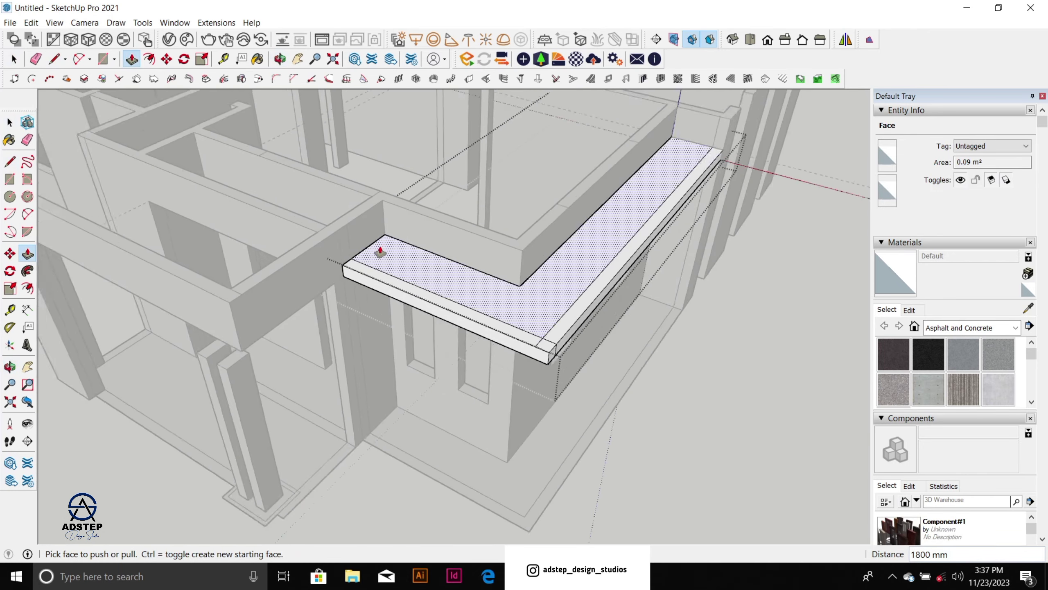
key(space)
click(656, 327)
click(534, 266)
scroll(534, 267, down, 3)
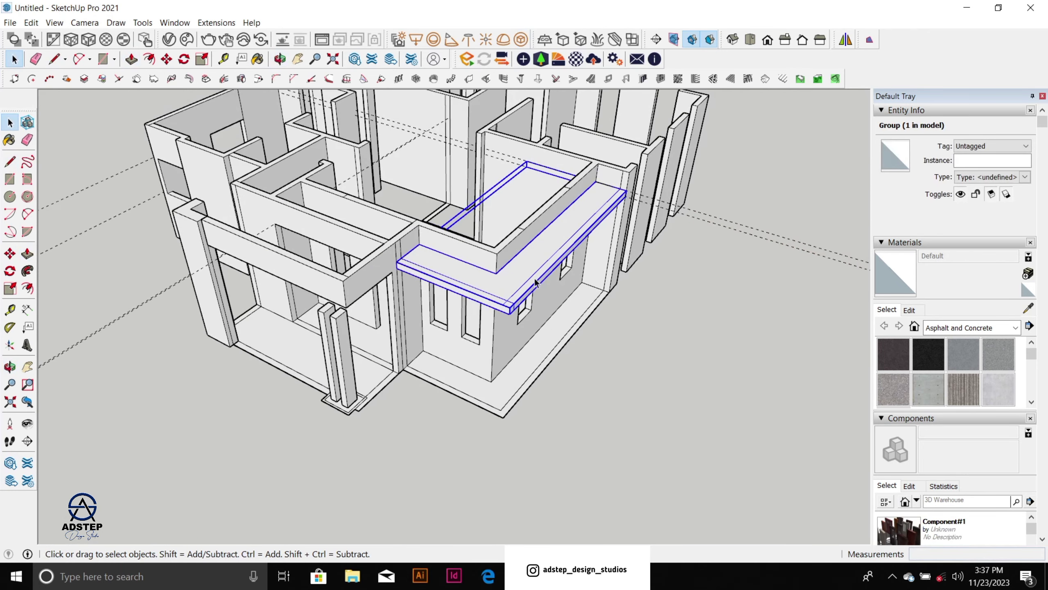
key(m)
key(ctrl)
click(536, 279)
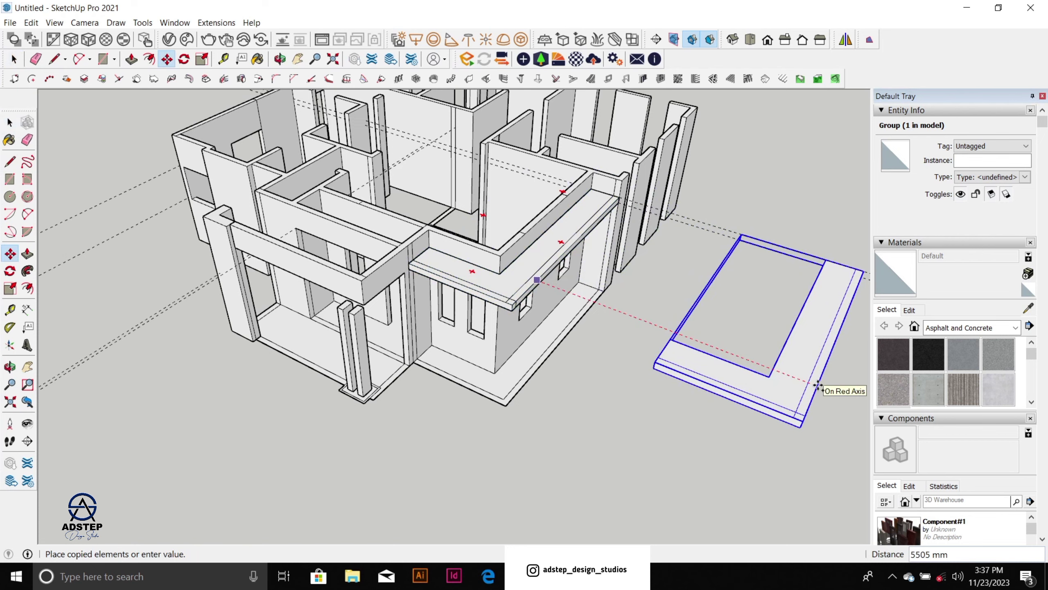
key(Escape)
key(ctrl+t)
Step: Erase the two guides used for the canopy slab on the return wall
scroll(510, 340, down, 3)
scroll(590, 311, up, 1)
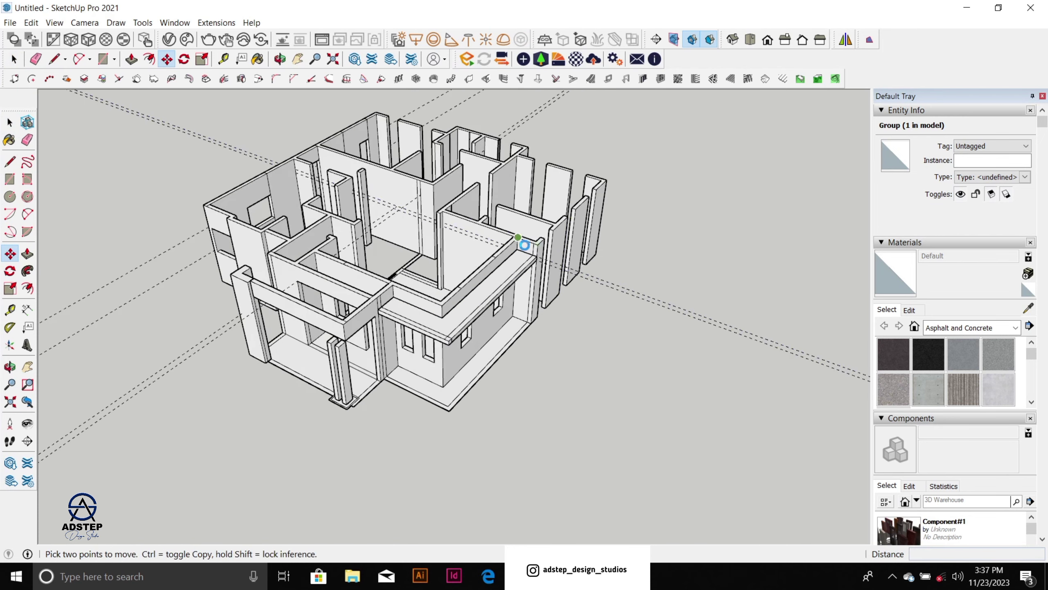
scroll(524, 245, up, 6)
key(space)
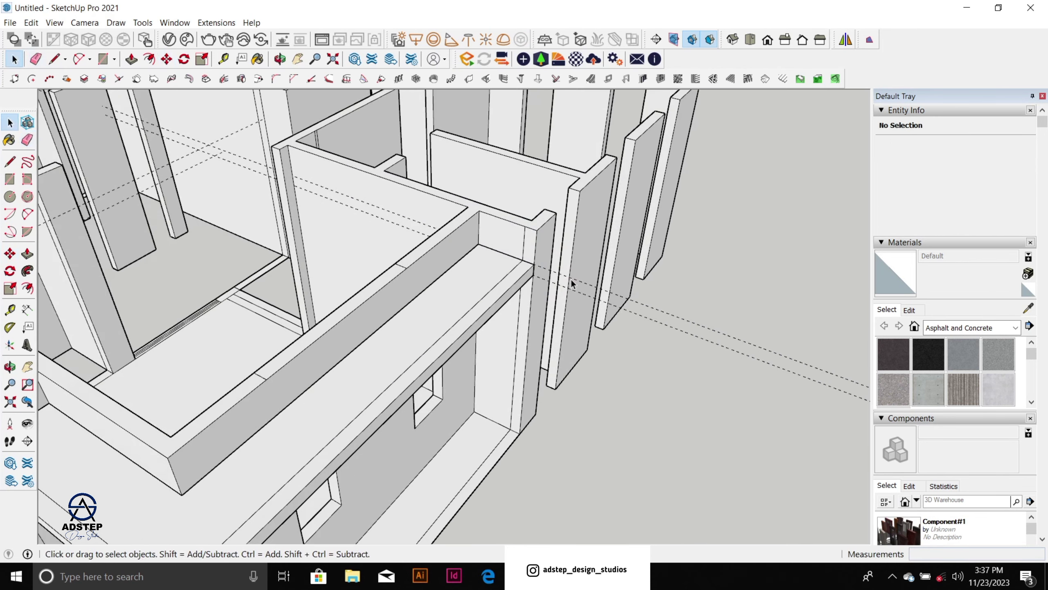
key(e)
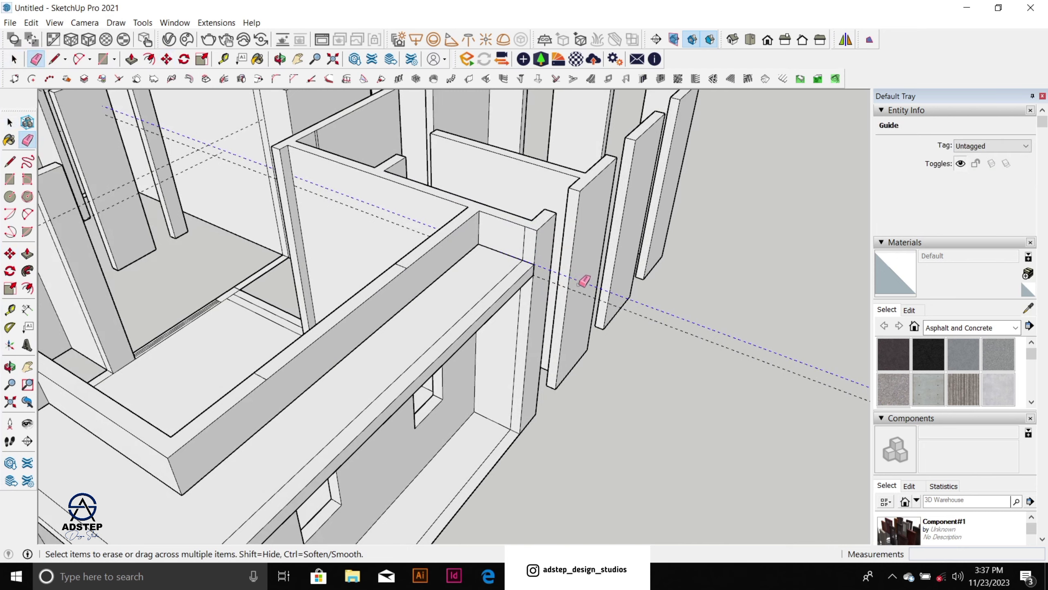
click(579, 290)
Step: Place a guide 900 mm below the top edge of the next wall stub beyond the canopy slab
scroll(576, 289, down, 4)
mouse_move(572, 289)
middle_down()
mouse_move(395, 367)
mouse_move(314, 320)
middle_up()
scroll(495, 314, up, 2)
scroll(566, 285, up, 5)
key(t)
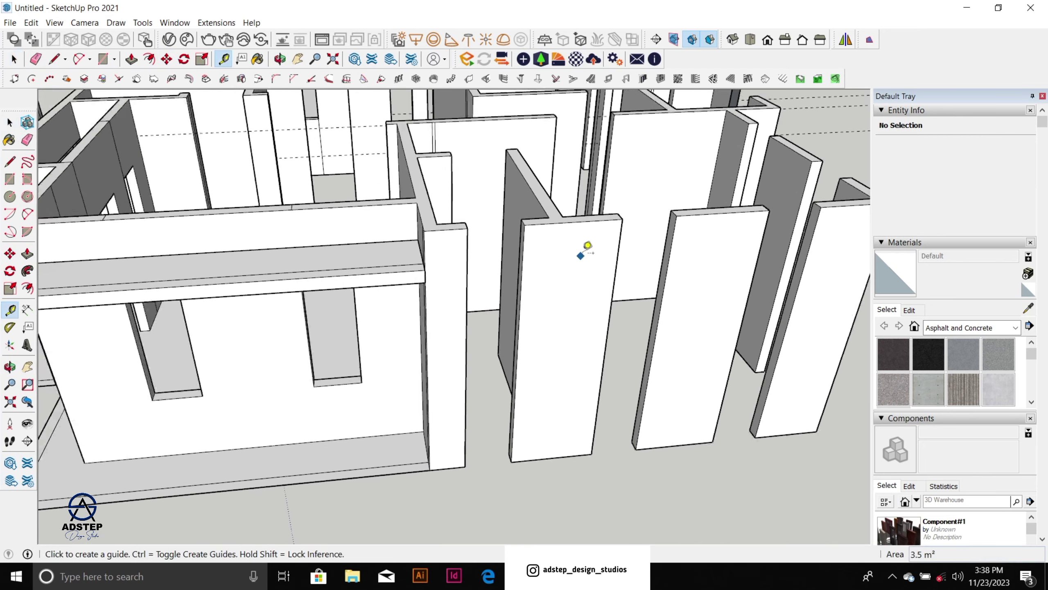
click(595, 211)
text(90)
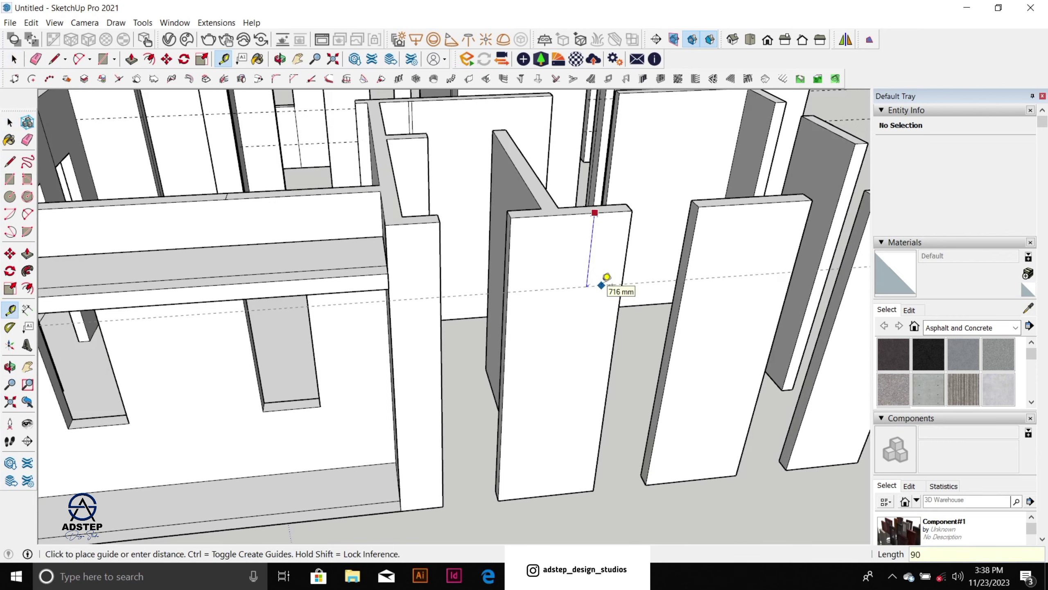
text(0)
key(Return)
Step: Place a second guide 600 mm below the first one on the same wall stub
scroll(552, 281, down, 2)
middle_drag(552, 281, 633, 255)
scroll(636, 252, up, 2)
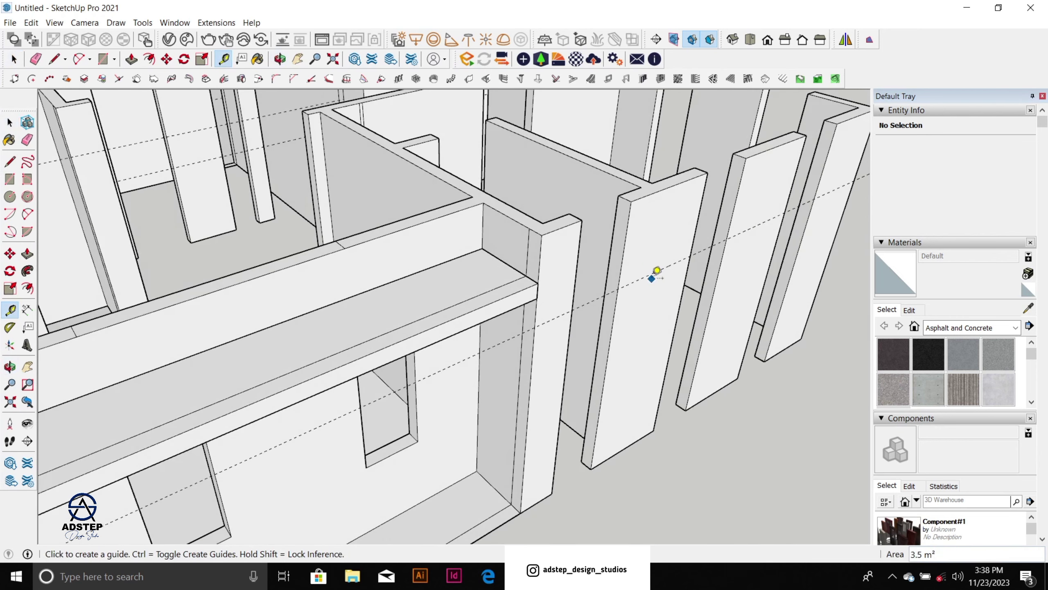
click(651, 274)
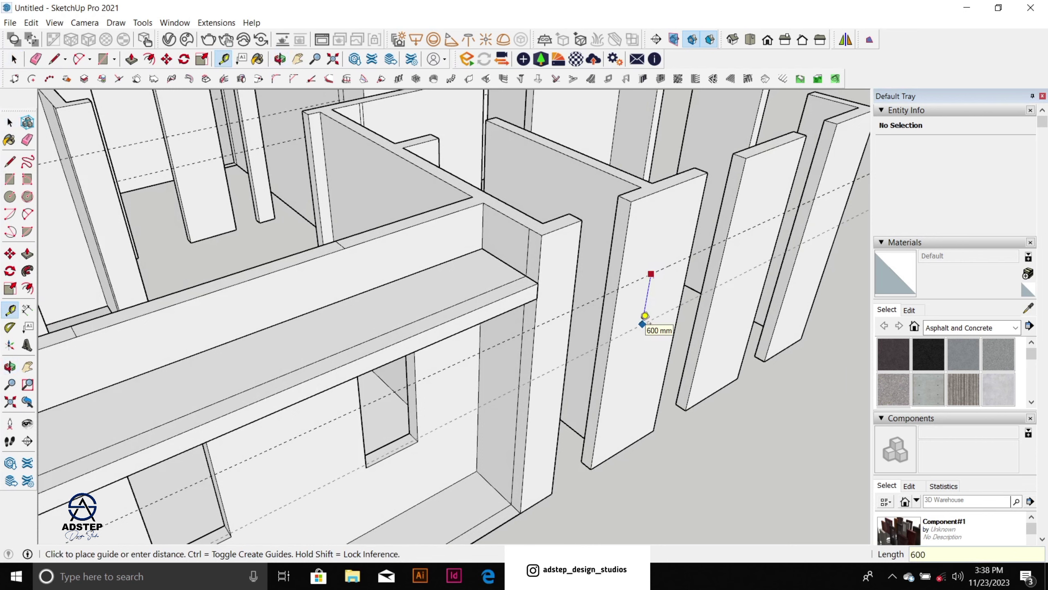
key(Return)
key(space)
Step: Draw lines at the two guide heights across the wall stub's end face facing the canopy slab
scroll(621, 290, up, 2)
key(l)
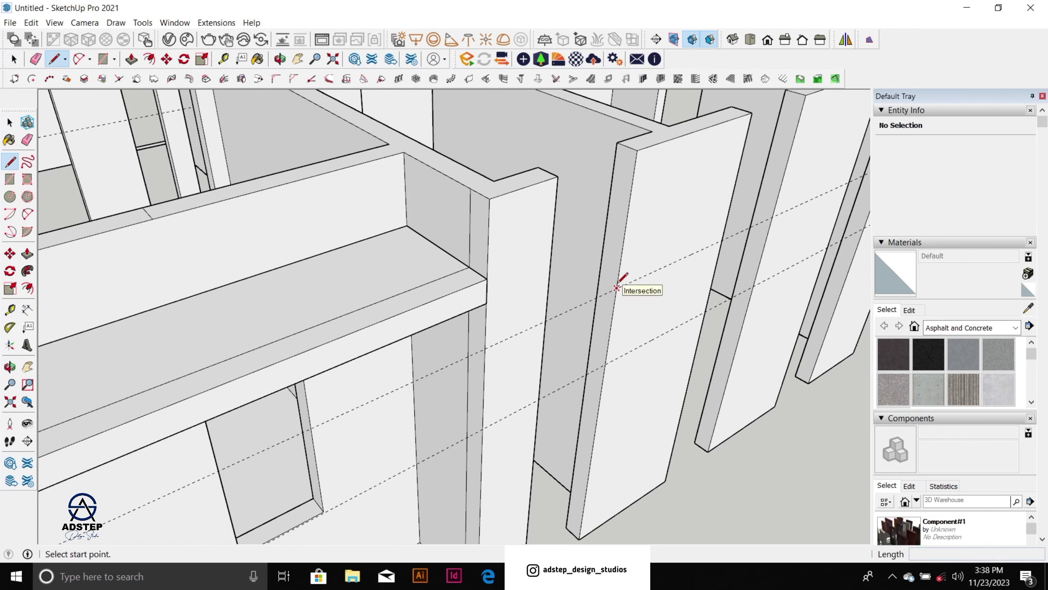
click(616, 288)
click(601, 279)
click(605, 361)
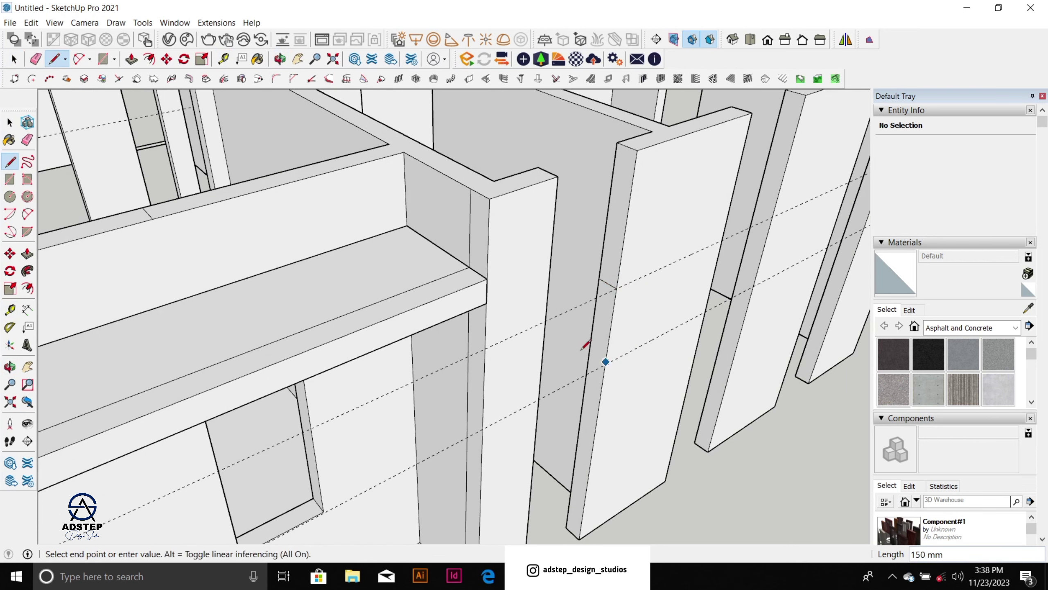
click(590, 345)
Step: Extrude the stub's upper and lower end faces across the gap to the return wall, forming a small window opening
key(space)
key(p)
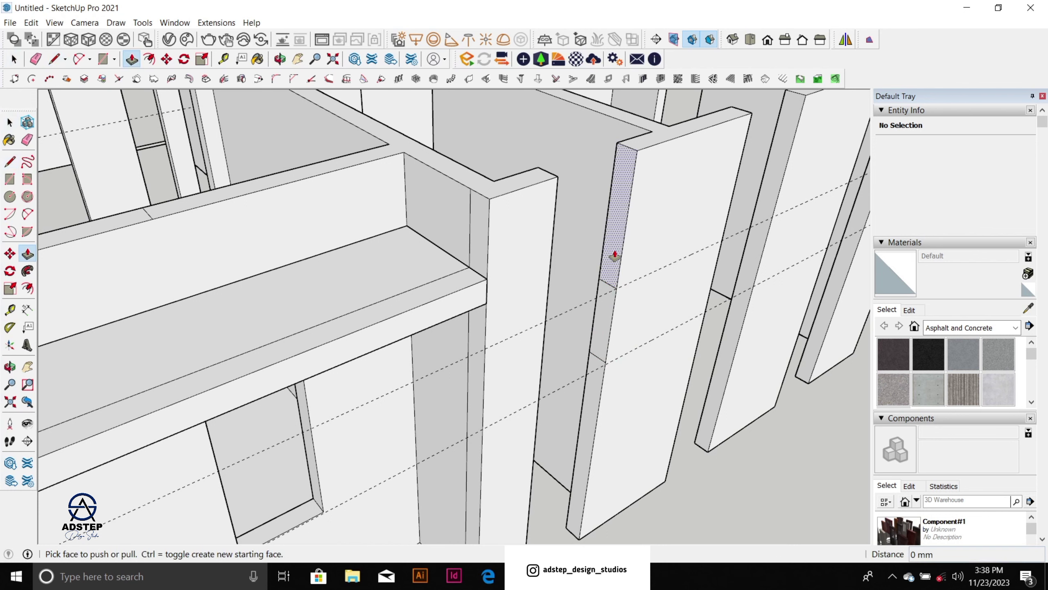
click(615, 255)
click(549, 217)
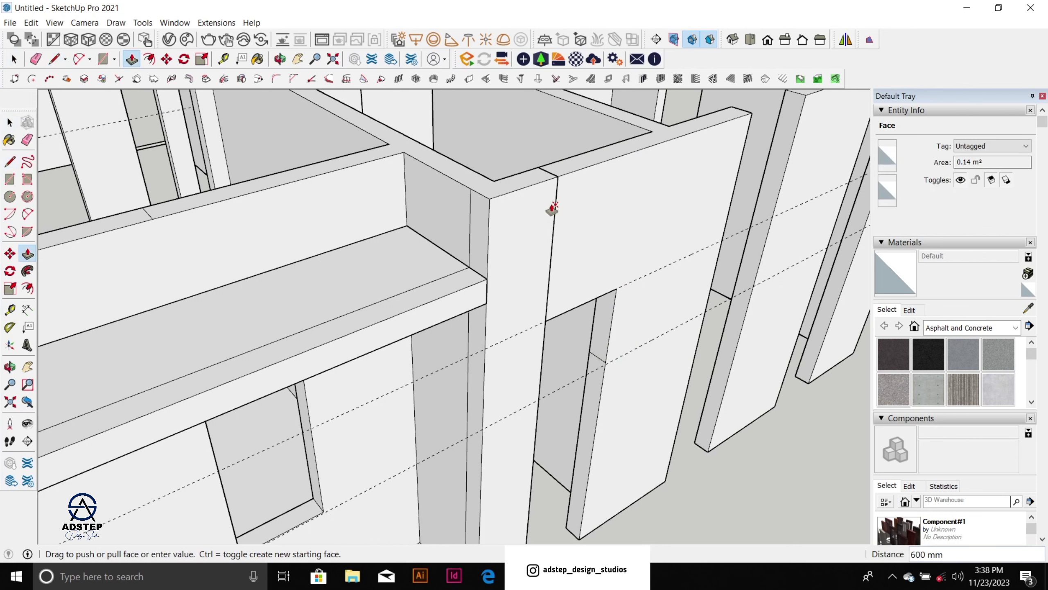
double_click(590, 392)
Step: Erase the two guides and the vertical seam lines around the new small window
key(e)
click(625, 354)
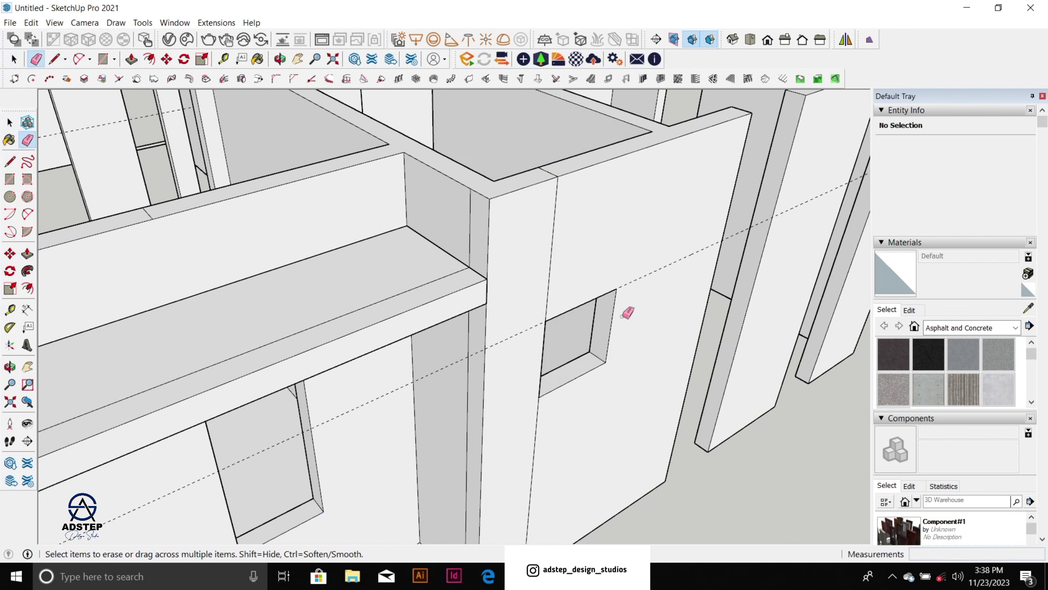
scroll(529, 313, down, 4)
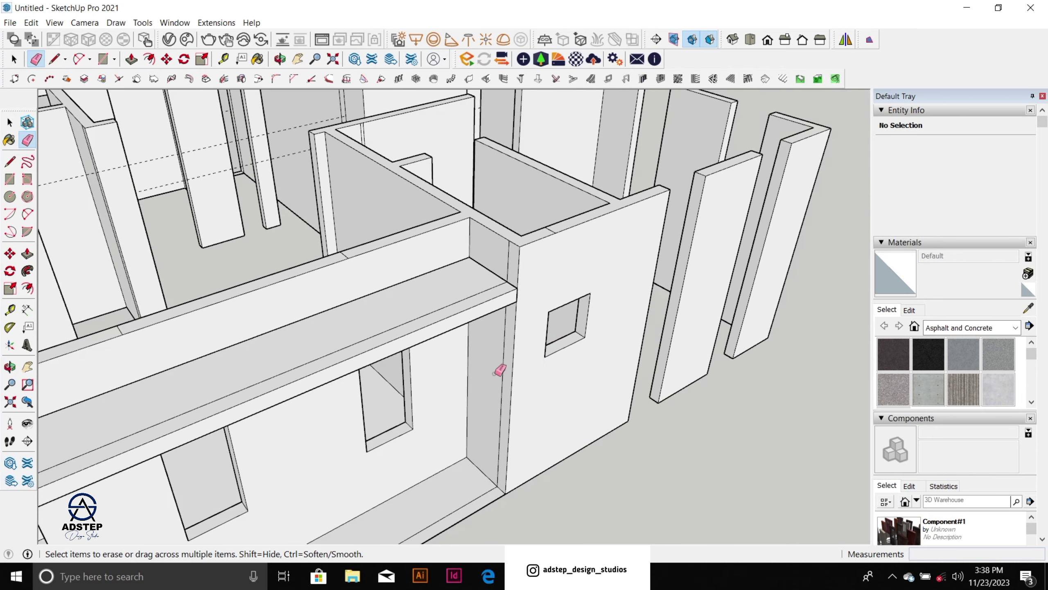
Step: Place a guide 900 mm below the top edge of the next freestanding wall panel beyond the small window
mouse_move(498, 367)
middle_down()
mouse_move(564, 355)
mouse_move(591, 323)
middle_up()
scroll(590, 326, up, 2)
key(space)
key(t)
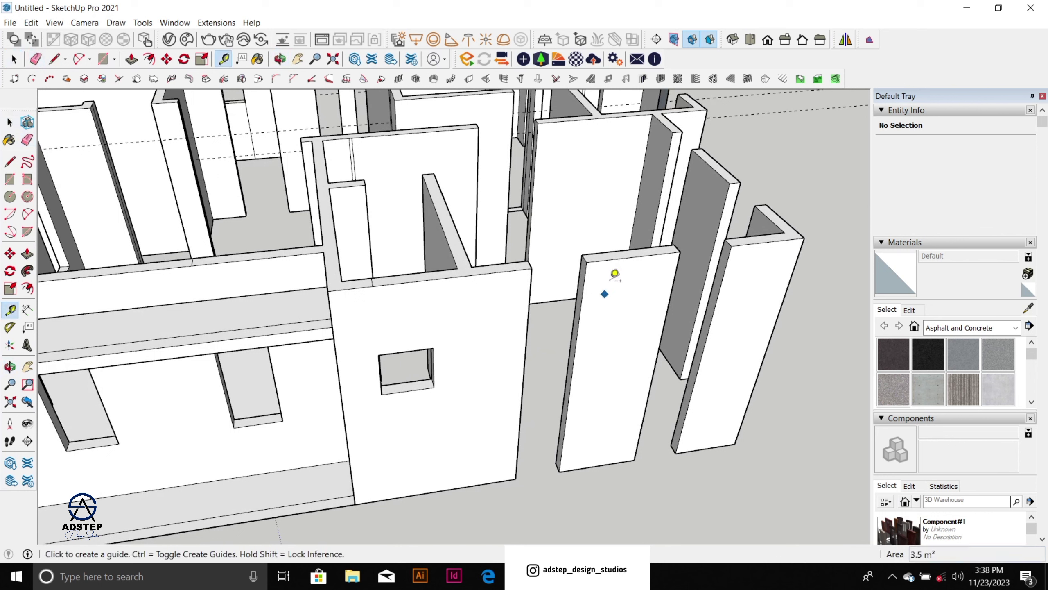
click(634, 257)
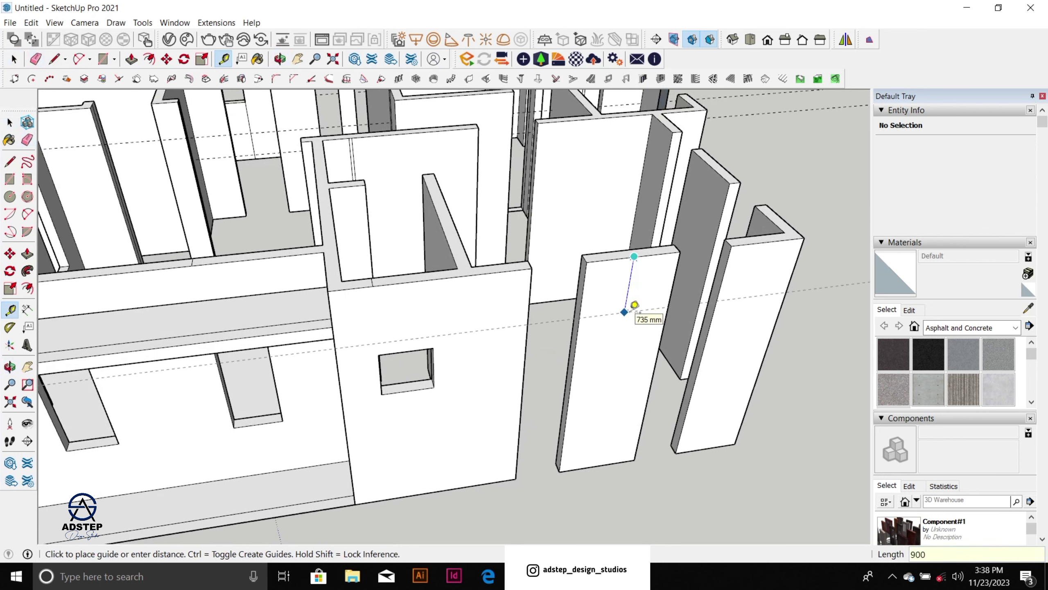
key(Return)
Step: Place a guide 900 mm above the bottom edge of the same freestanding wall panel
click(619, 460)
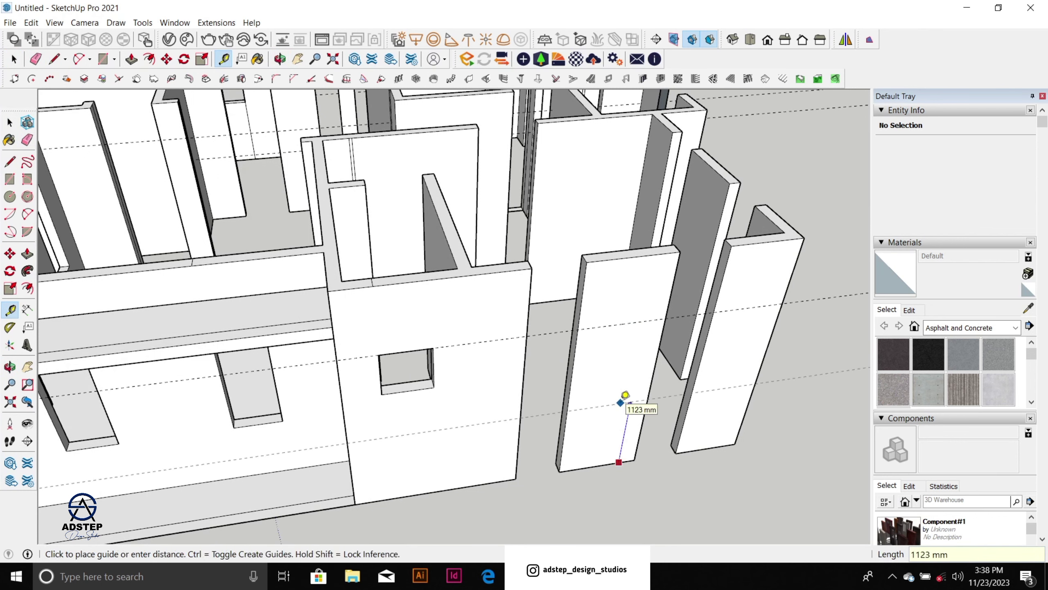
text(900)
key(Return)
scroll(627, 394, down, 3)
middle_drag(627, 394, 644, 300)
key(space)
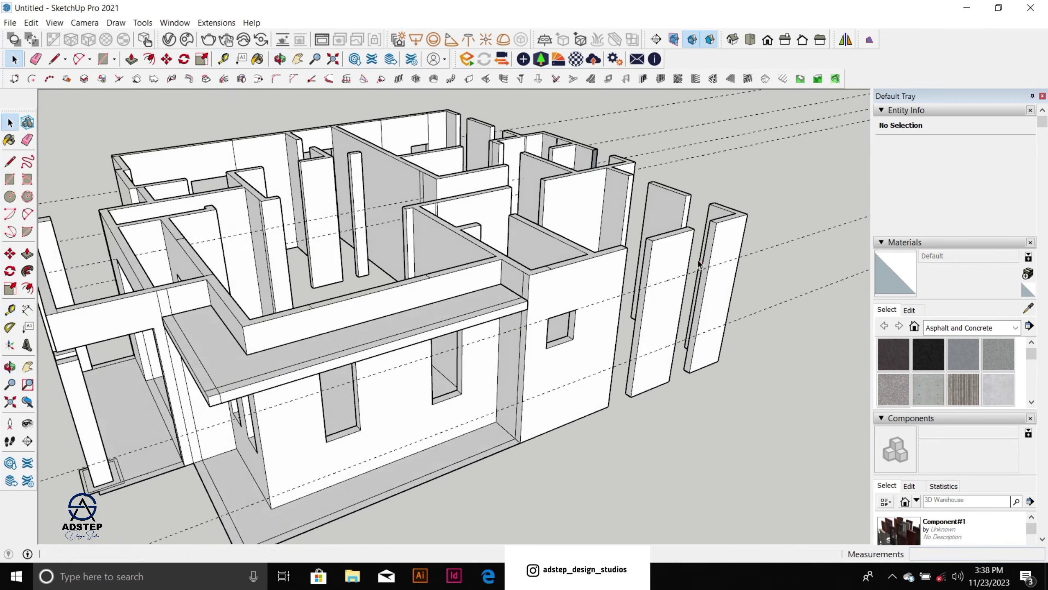
Step: Draw 150 mm dividing lines across the freestanding wall panel's end face at the upper and lower guides
scroll(637, 296, up, 4)
scroll(637, 296, up, 2)
key(l)
click(641, 313)
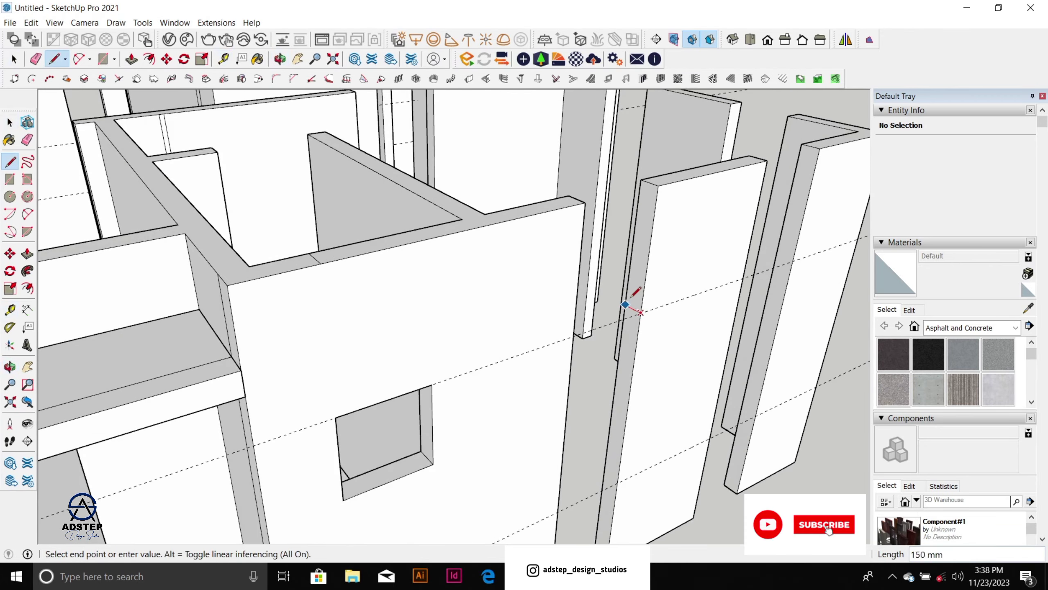
click(627, 293)
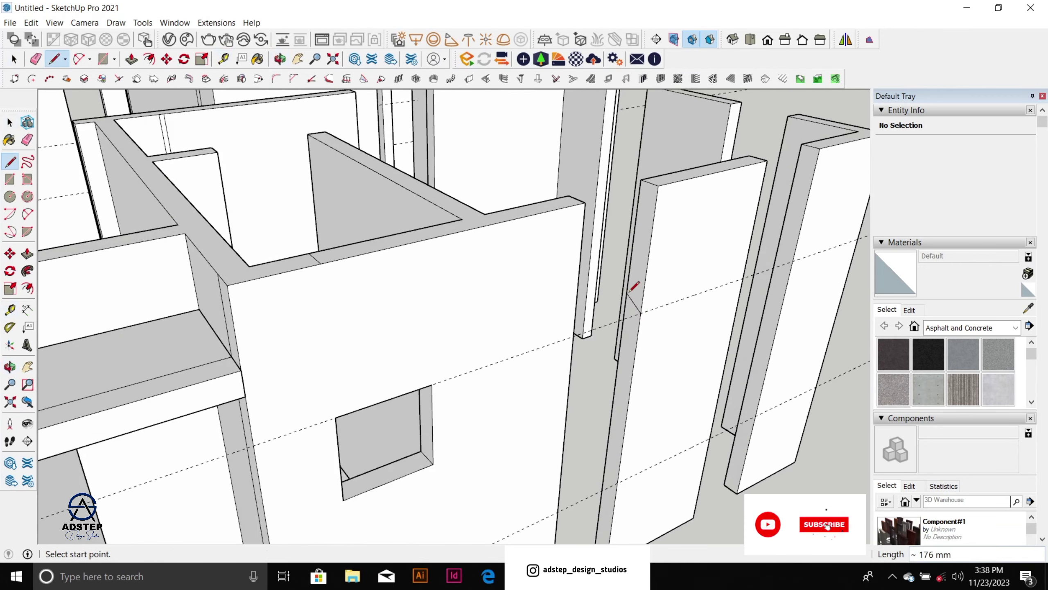
click(641, 310)
text(150)
key(Return)
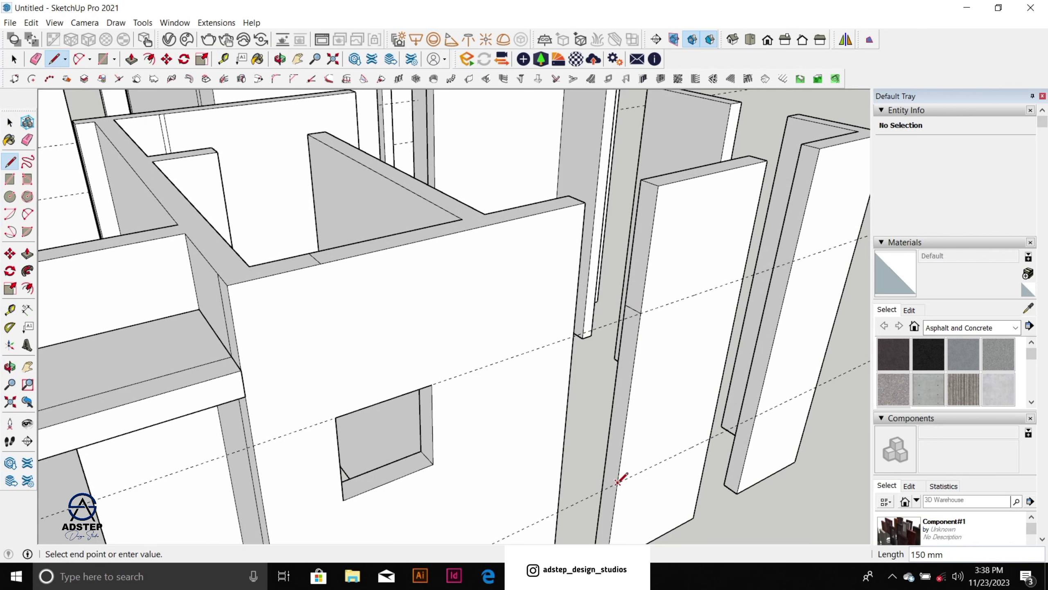
Step: Extrude the panel's upper and lower end faces across the gap to form a window, and erase the guides and seam lines around it
key(space)
scroll(624, 407, down, 3)
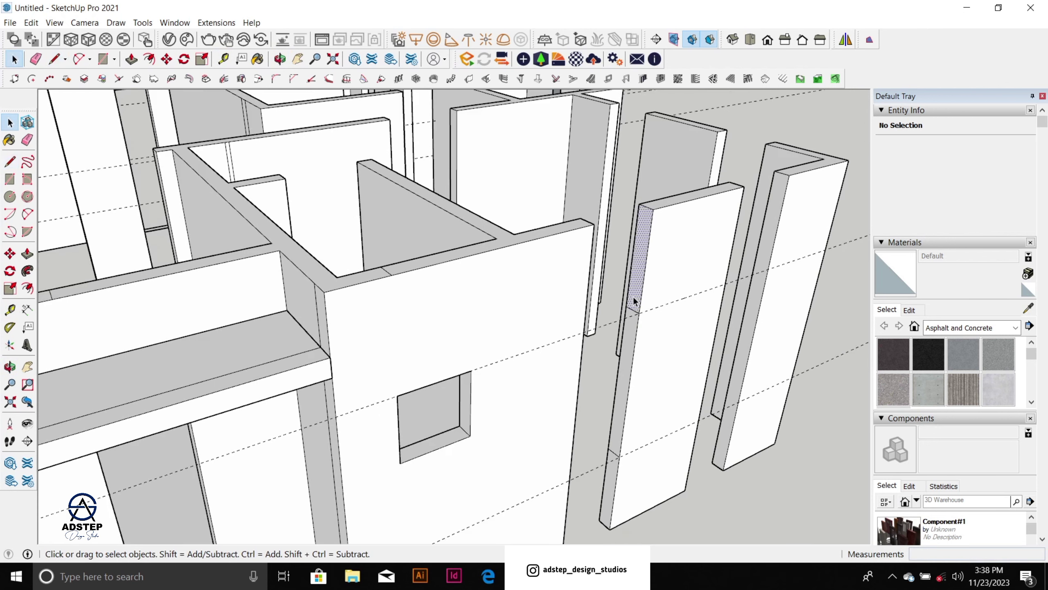
key(p)
double_click(591, 293)
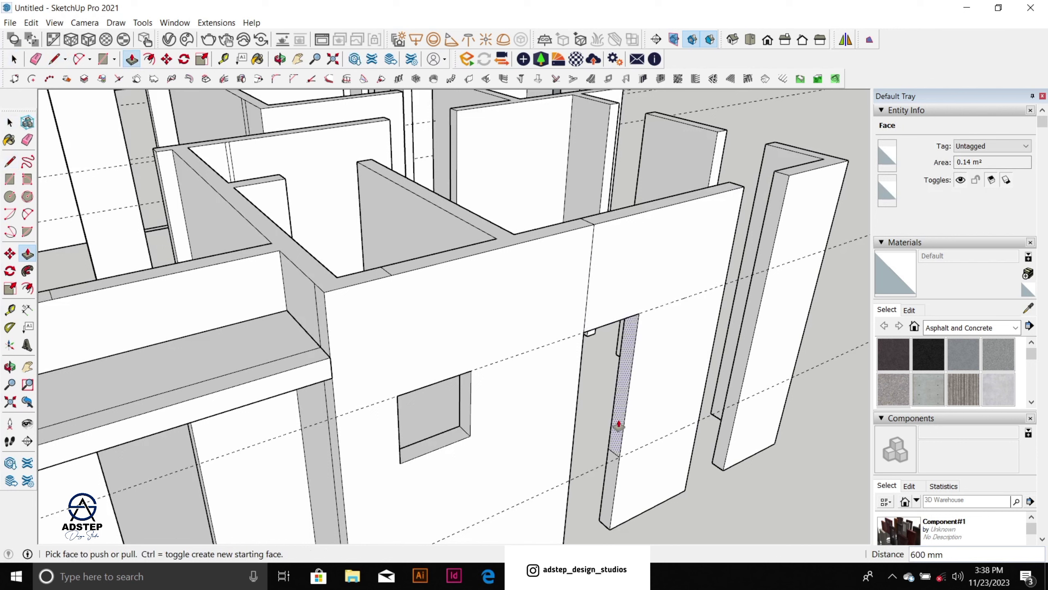
double_click(615, 472)
key(e)
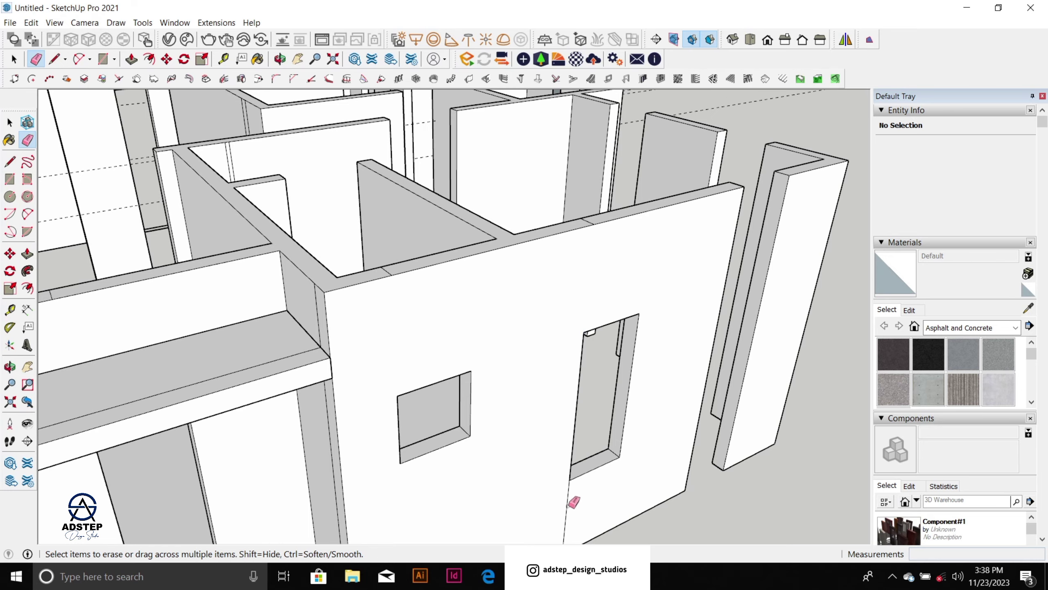
Step: Select the two short porch columns beneath the corner beam
scroll(669, 363, down, 10)
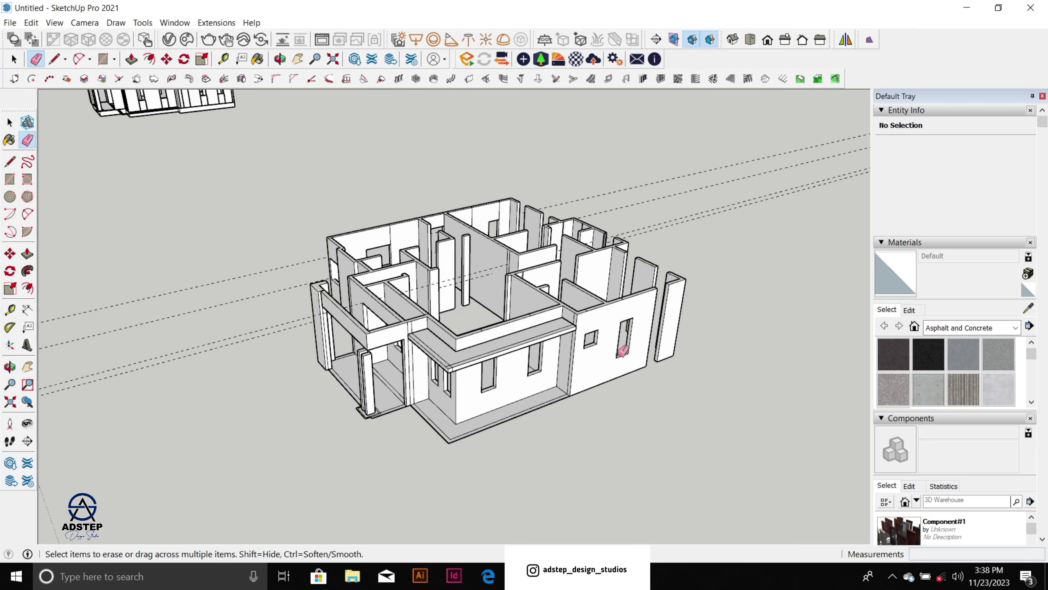
mouse_move(632, 335)
middle_down()
mouse_move(454, 358)
mouse_move(342, 332)
middle_up()
scroll(608, 372, up, 4)
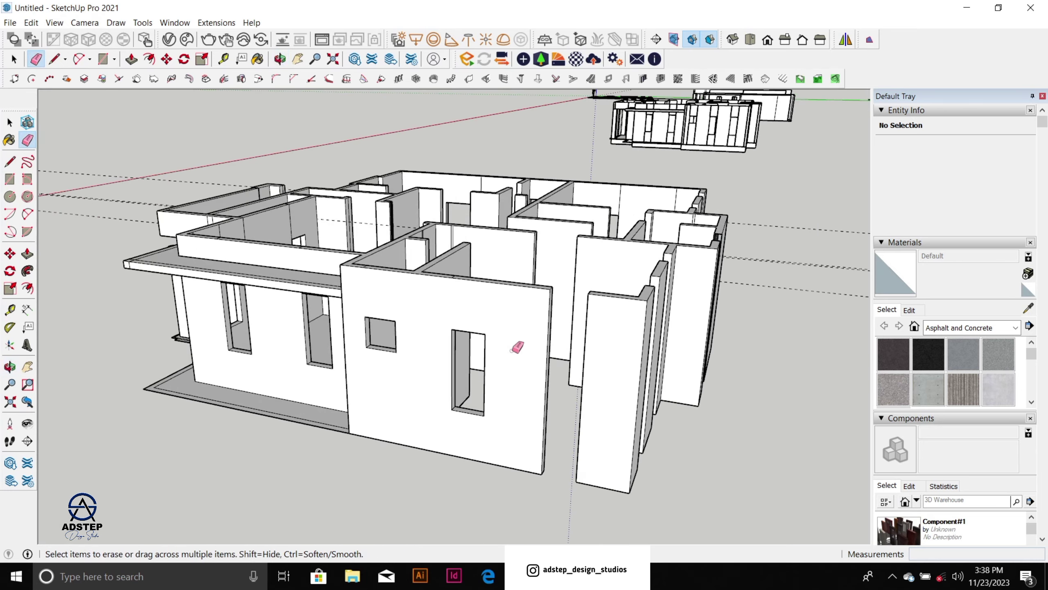
middle_drag(543, 338, 776, 314)
scroll(771, 314, down, 3)
scroll(398, 333, up, 4)
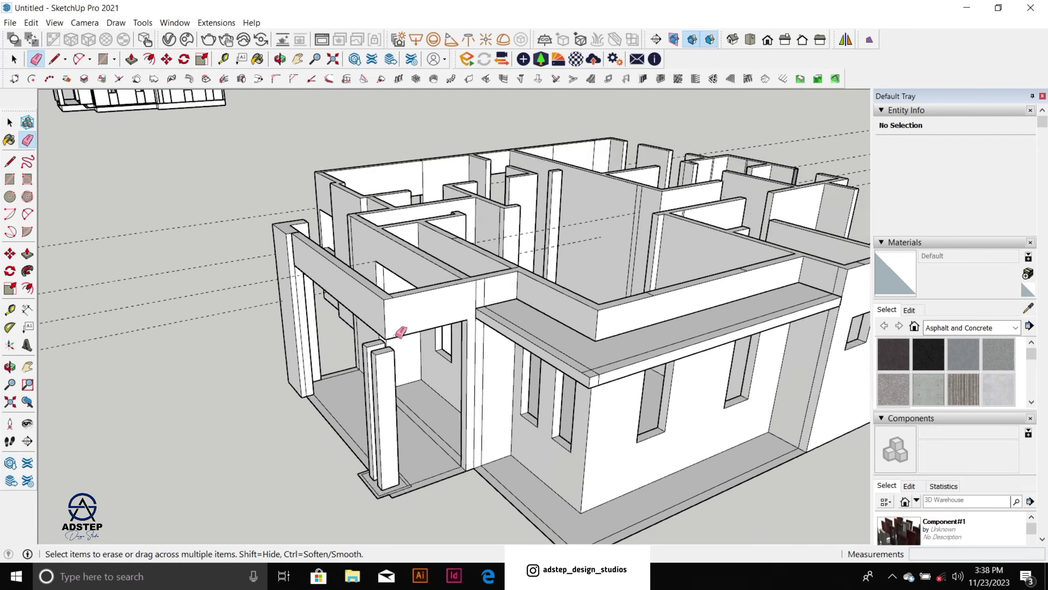
middle_drag(398, 333, 436, 347)
scroll(437, 346, up, 5)
key(space)
scroll(578, 362, up, 3)
click(580, 362)
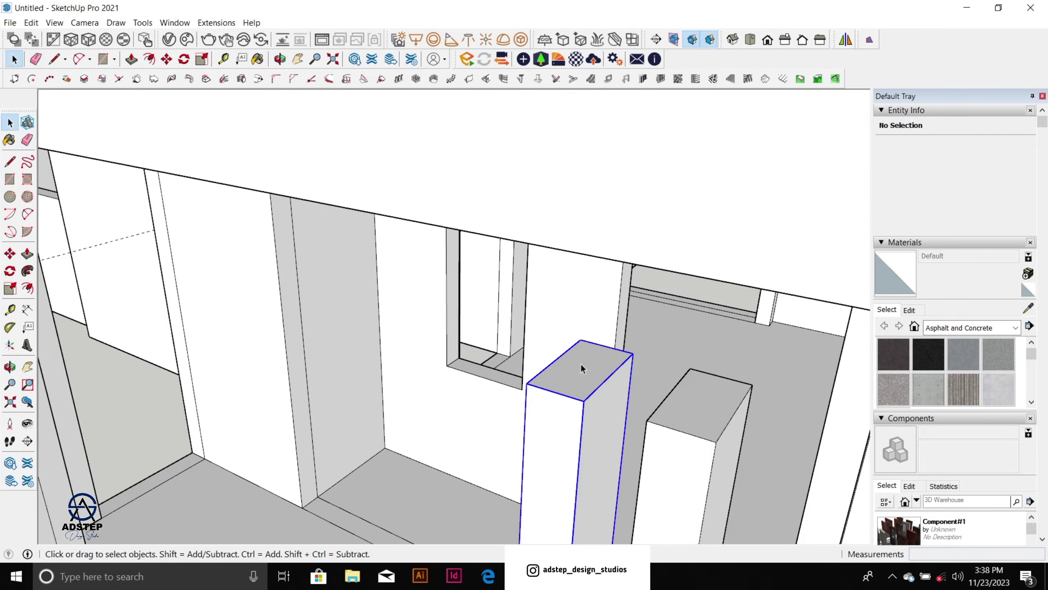
scroll(580, 362, up, 1)
shift+click(646, 399)
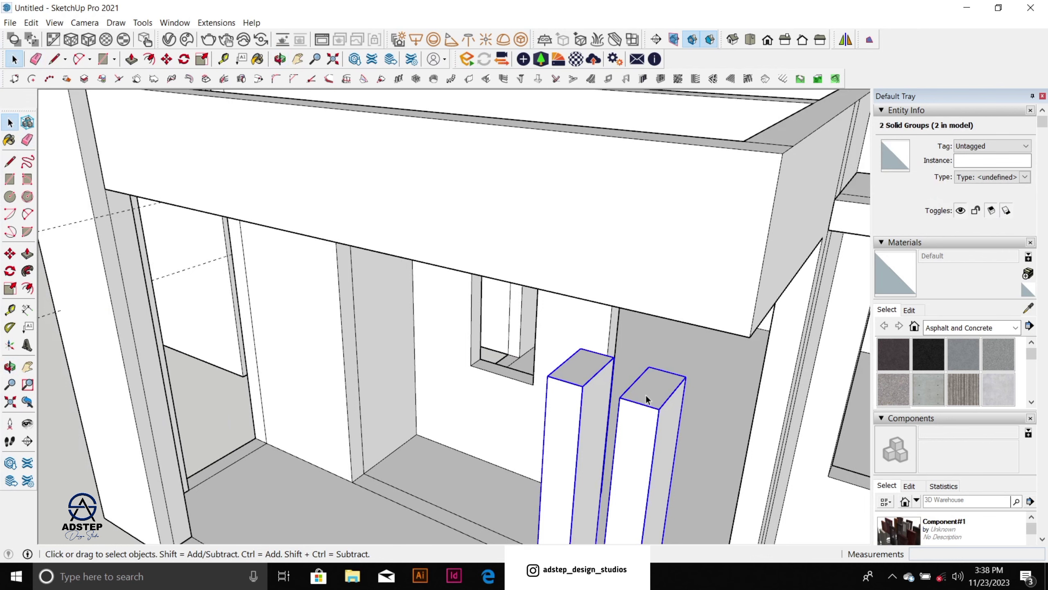
Step: Try to scale the two porch columns upward to the lower corner of the beam
key(s)
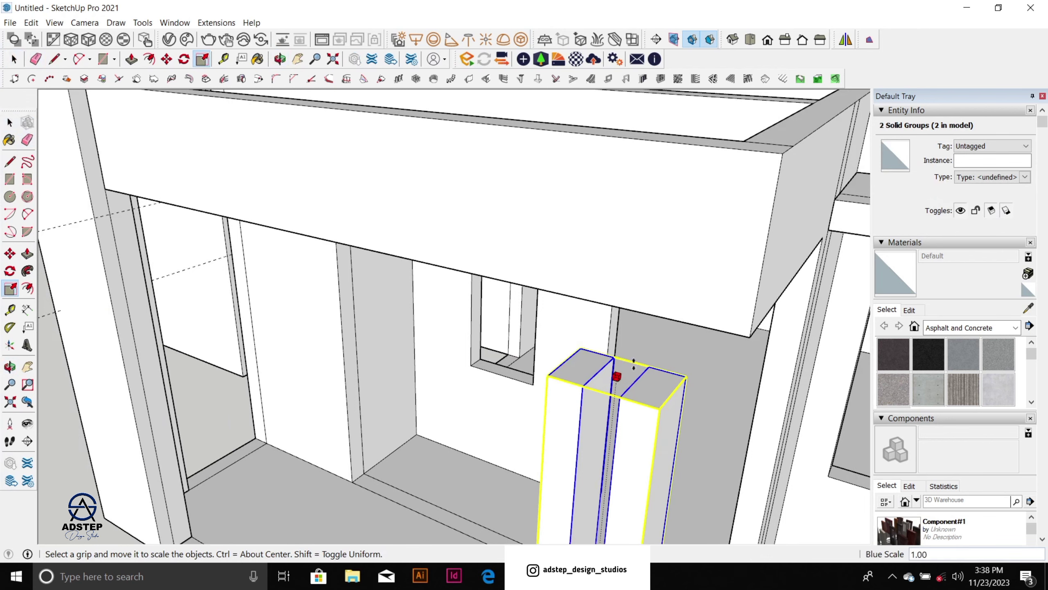
drag(613, 367, 734, 333)
click(749, 337)
key(space)
scroll(409, 302, down, 5)
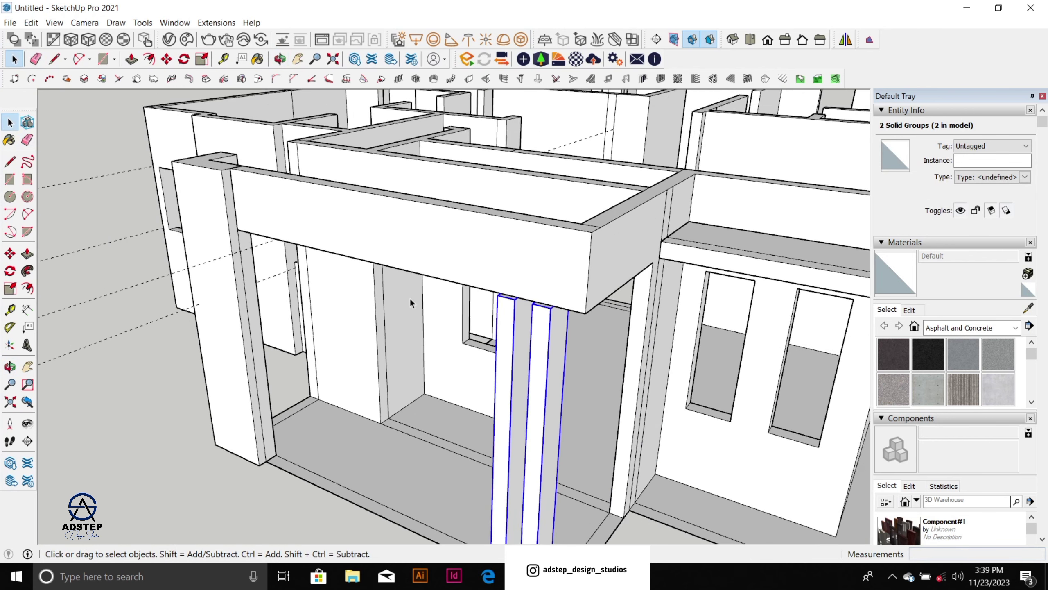
scroll(505, 298, up, 3)
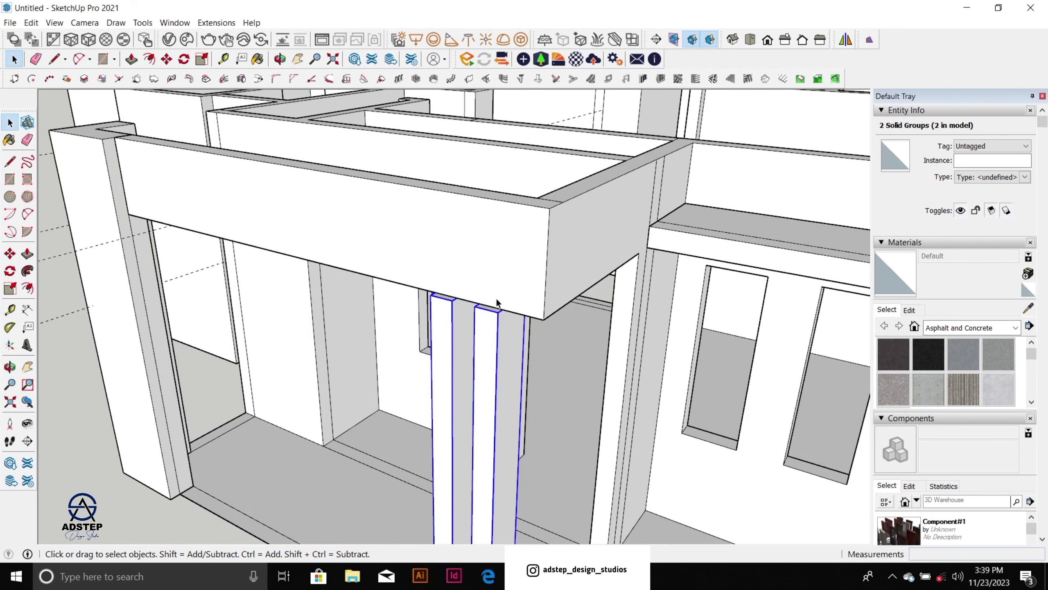
key(s)
scroll(497, 303, up, 2)
scroll(462, 298, up, 3)
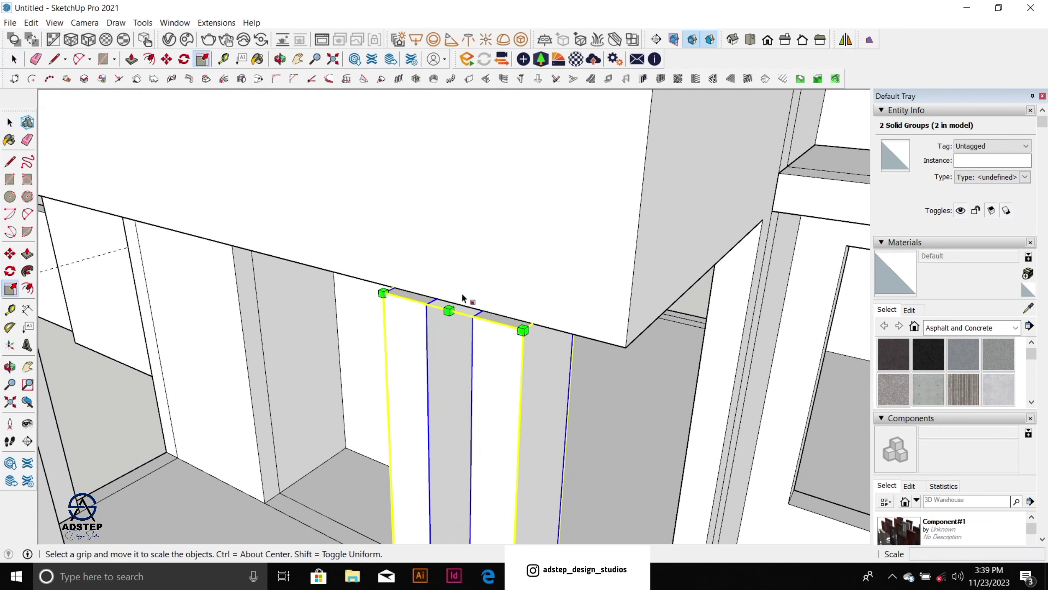
scroll(454, 292, up, 2)
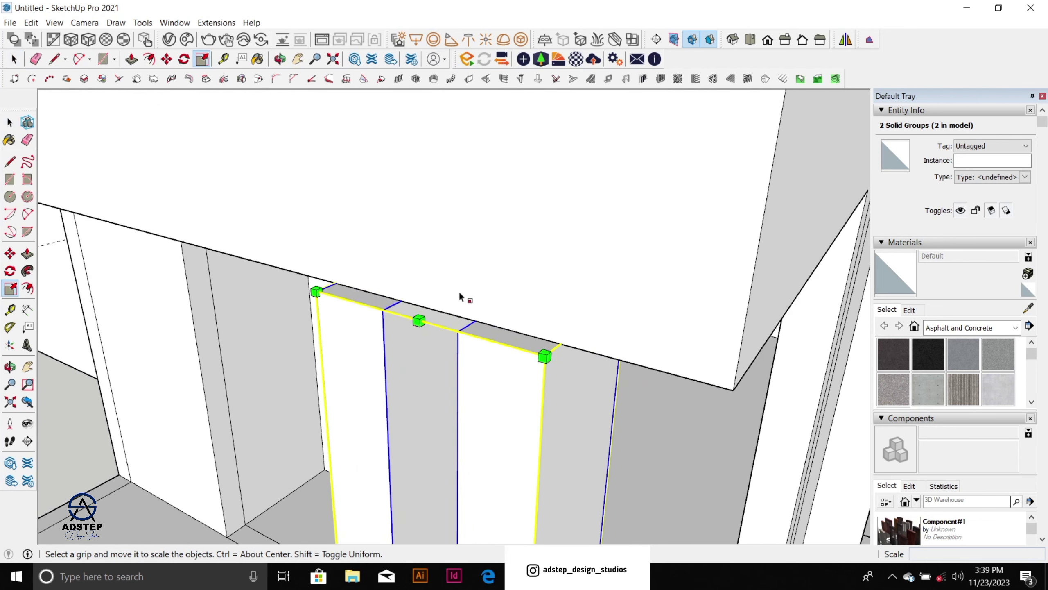
scroll(439, 325, down, 1)
scroll(450, 311, down, 1)
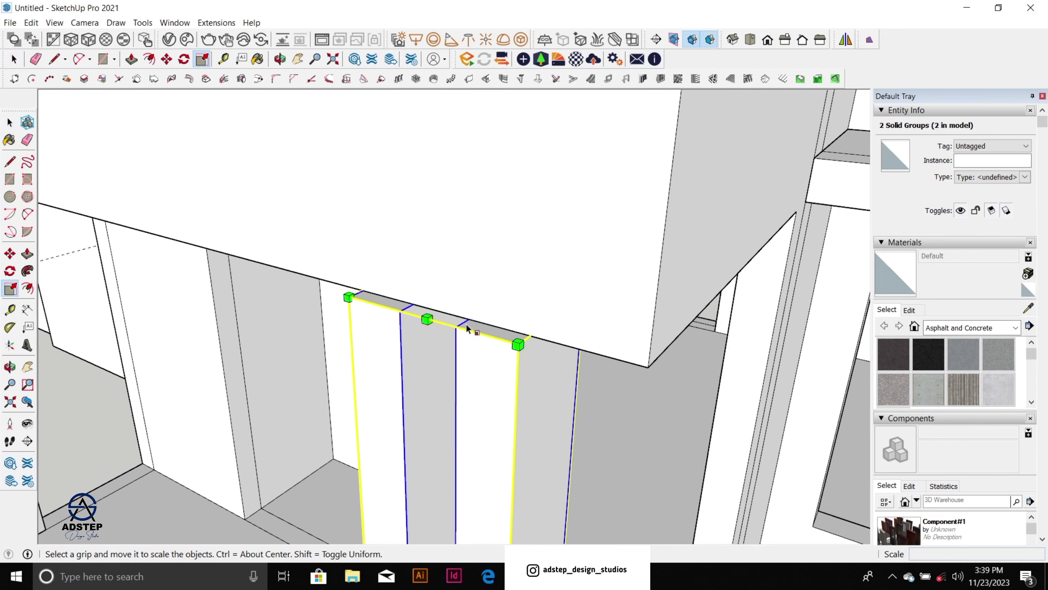
key(Escape)
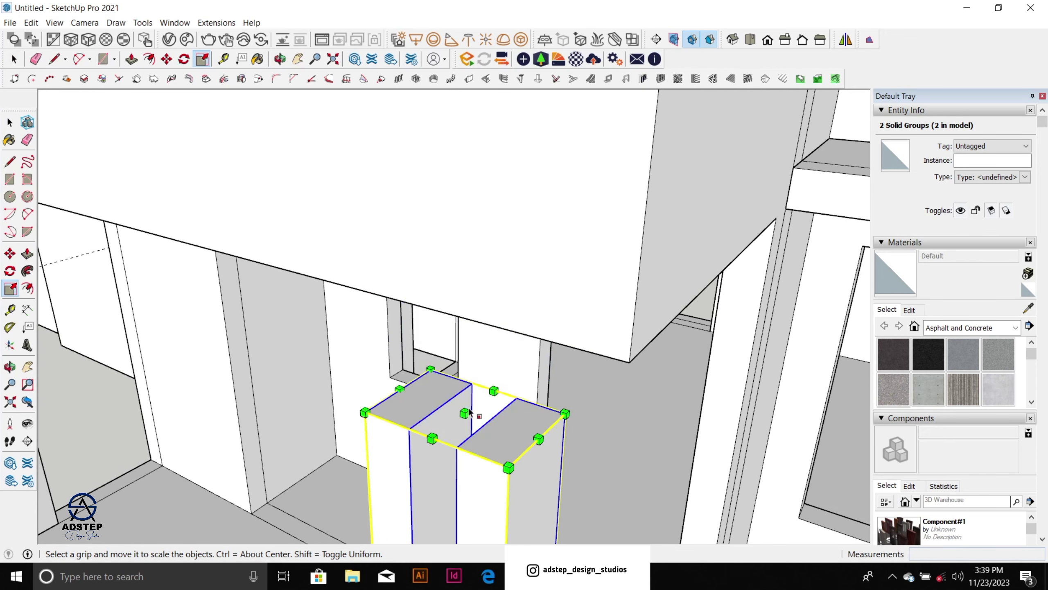
Step: Scale the two porch columns upward so they reach the underside of the beam
drag(465, 412, 486, 256)
scroll(482, 264, down, 10)
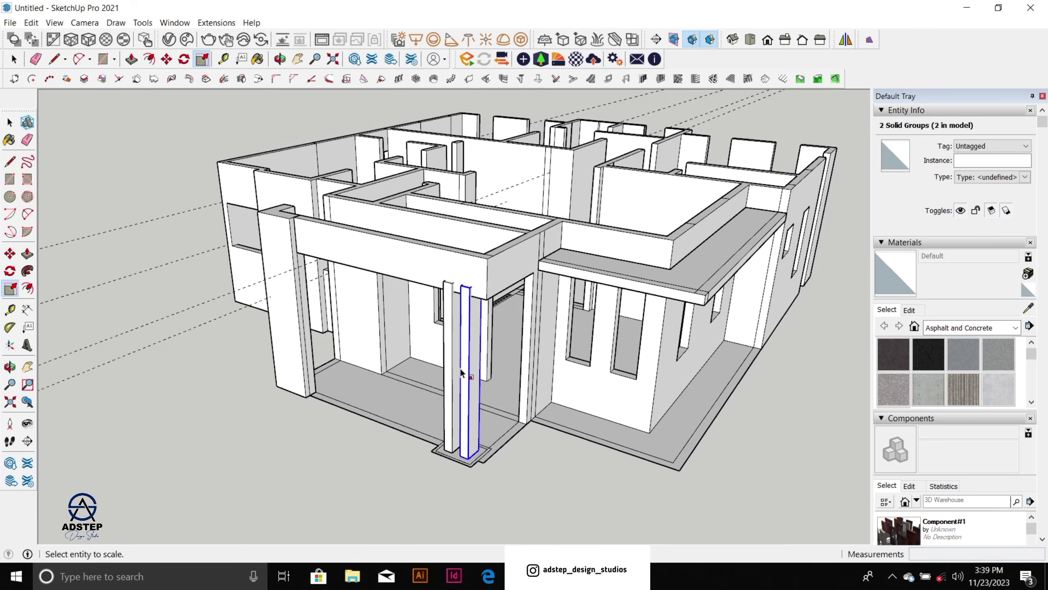
scroll(461, 373, down, 2)
Step: Group the rectangular border outline around the bases of the two porch columns
mouse_move(512, 417)
middle_down()
mouse_move(535, 421)
mouse_move(612, 351)
mouse_move(554, 375)
mouse_move(507, 418)
middle_up()
scroll(508, 421, up, 8)
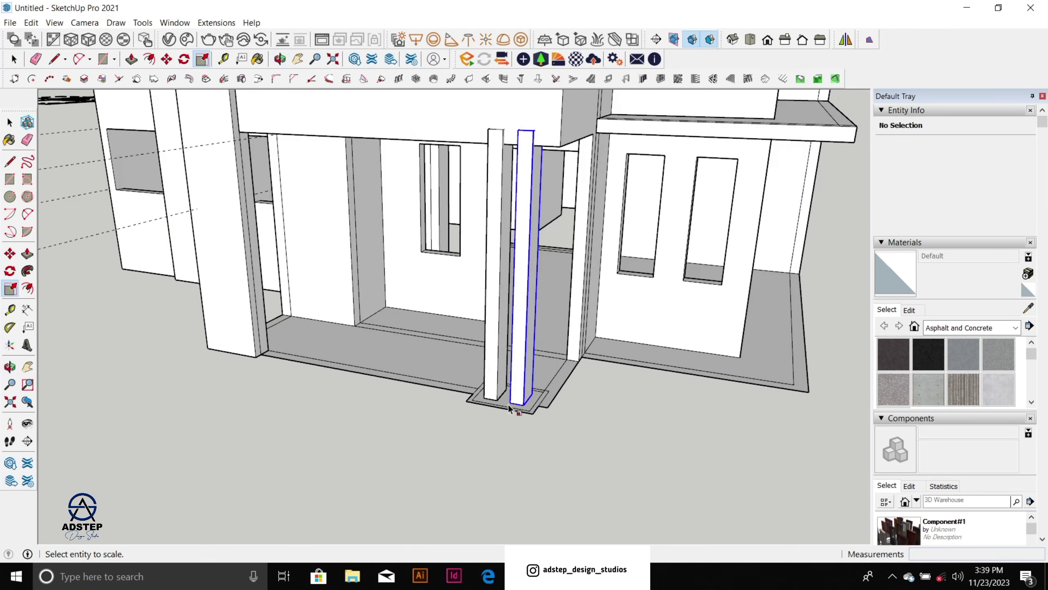
key(space)
click(490, 385)
scroll(510, 305, up, 3)
scroll(510, 306, down, 3)
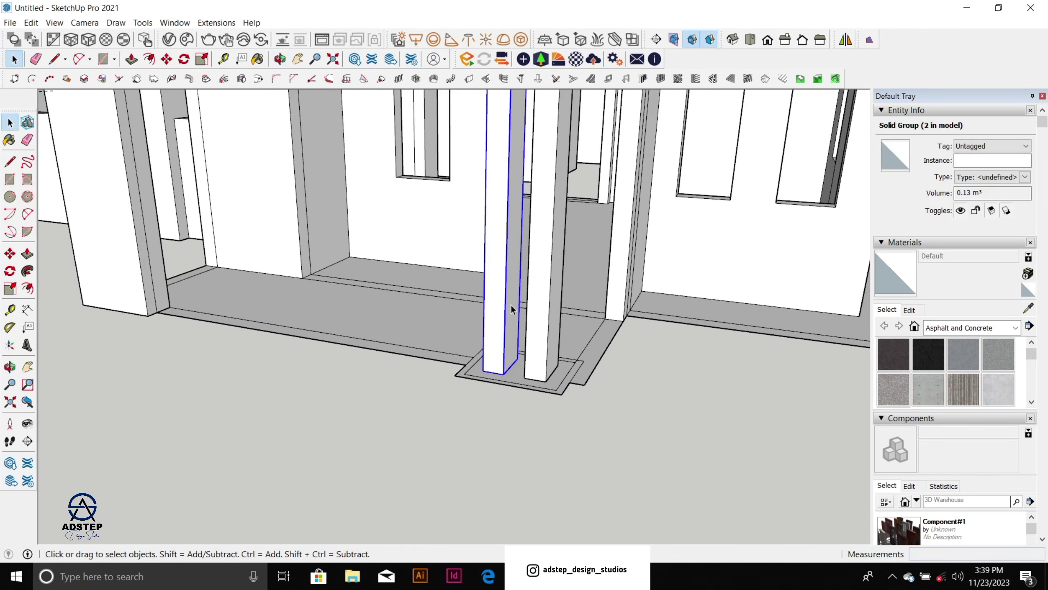
middle_drag(510, 367, 499, 438)
scroll(566, 465, up, 3)
click(578, 459)
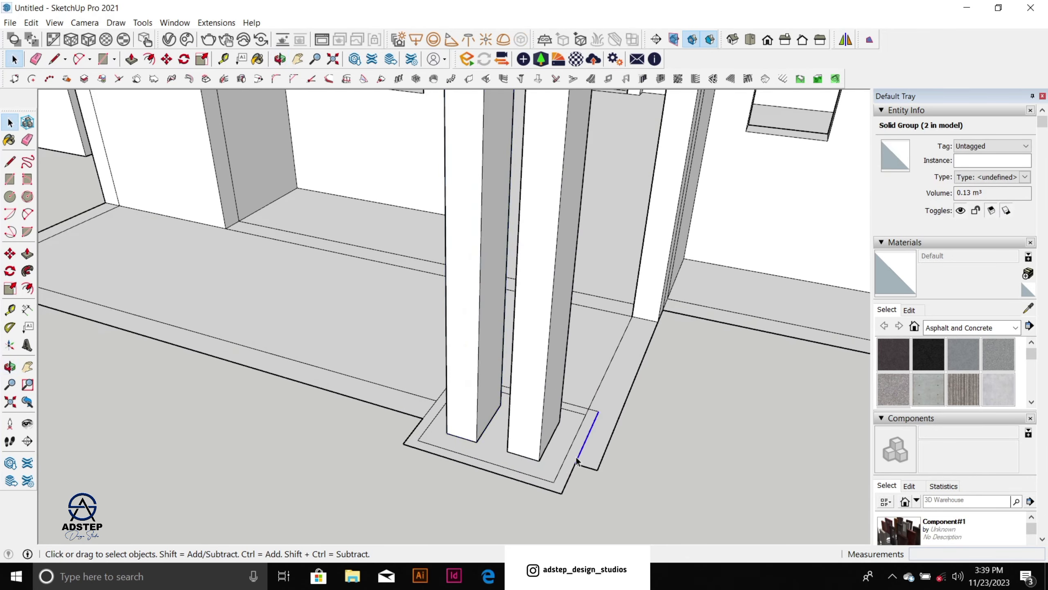
click(577, 454)
right_click(577, 454)
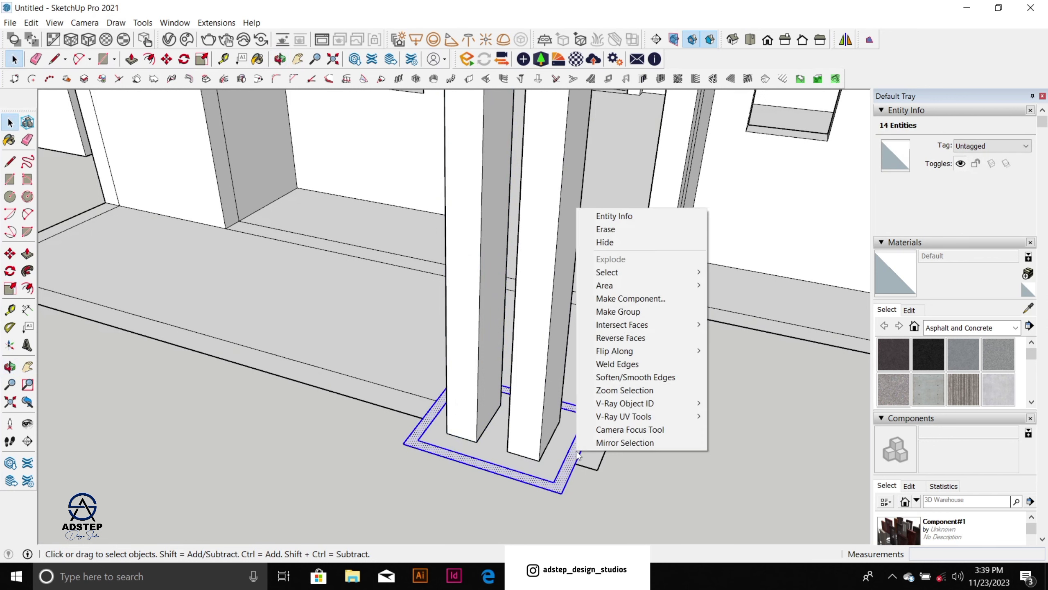
click(613, 311)
Step: Open the border group and extrude its frame face upward about 305 mm to form a column plinth
double_click(574, 456)
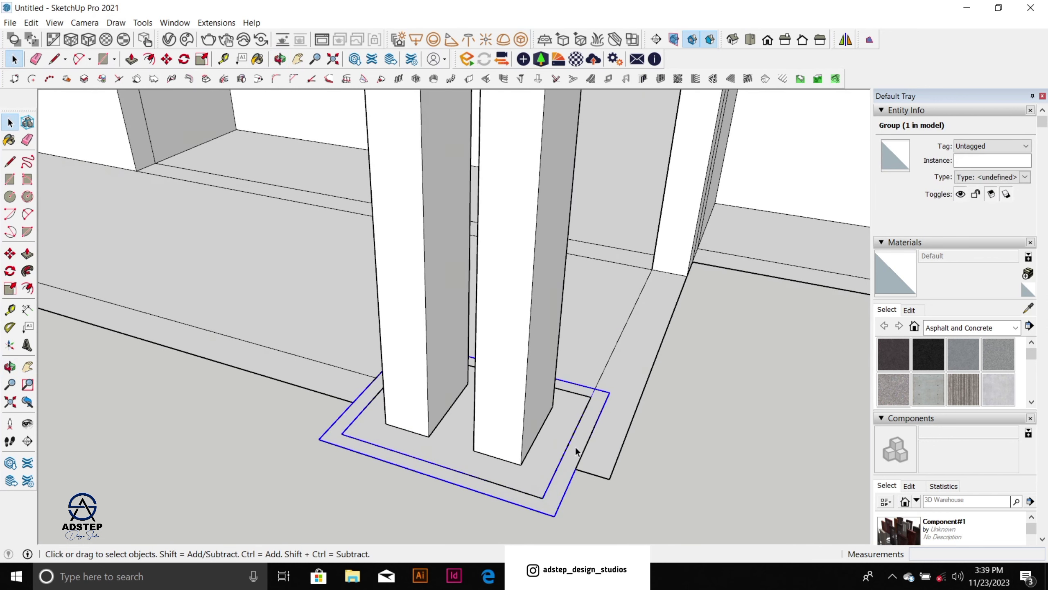
scroll(574, 454, up, 3)
triple_click(574, 451)
key(p)
click(576, 452)
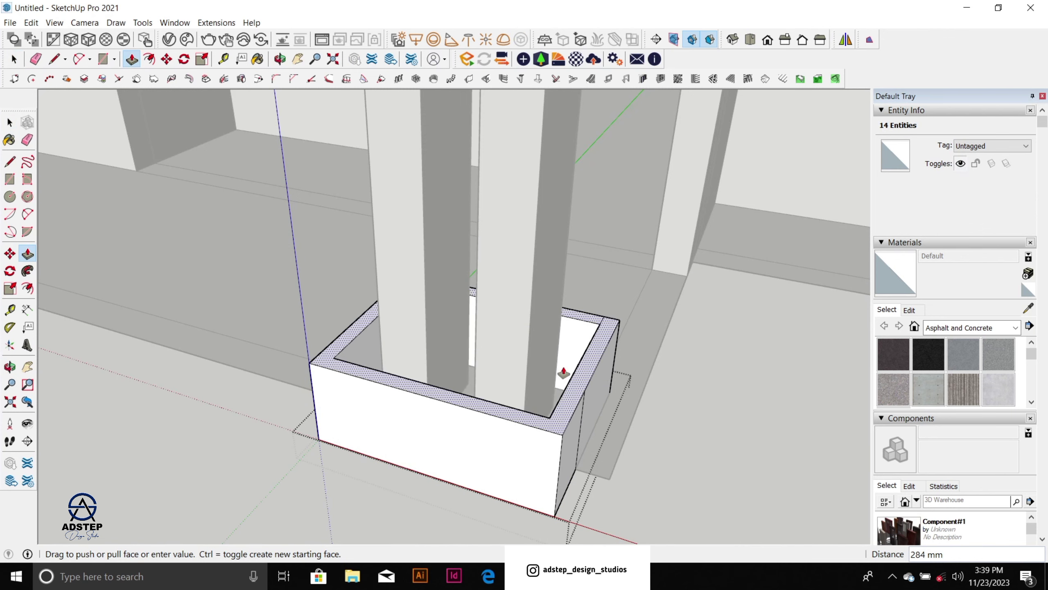
click(562, 349)
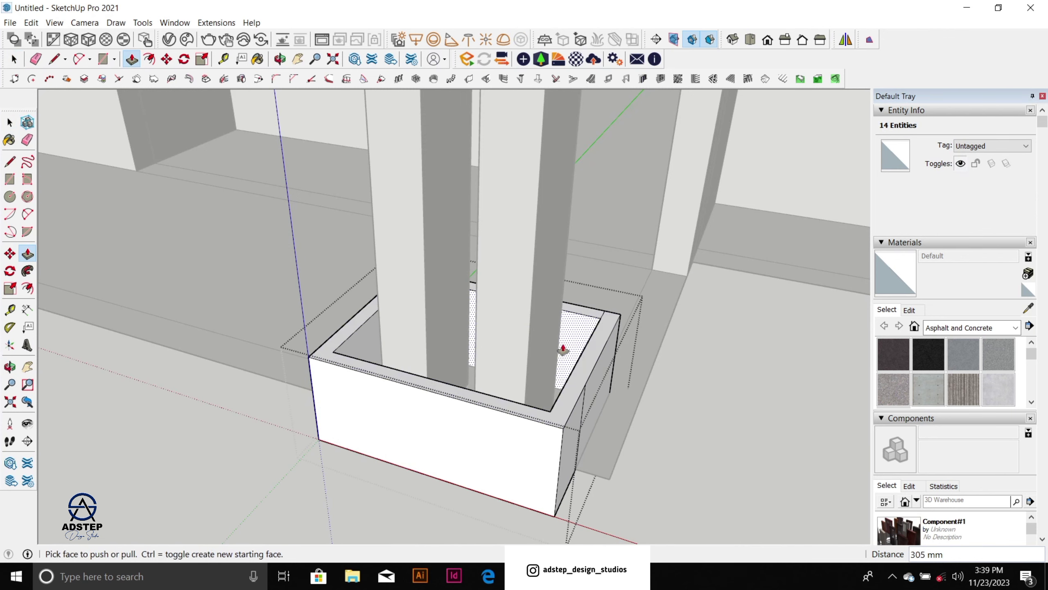
scroll(564, 348, down, 5)
scroll(530, 374, down, 3)
key(space)
Step: Erase the leftover guides running past the wall panels on the far side of the house
scroll(609, 379, down, 8)
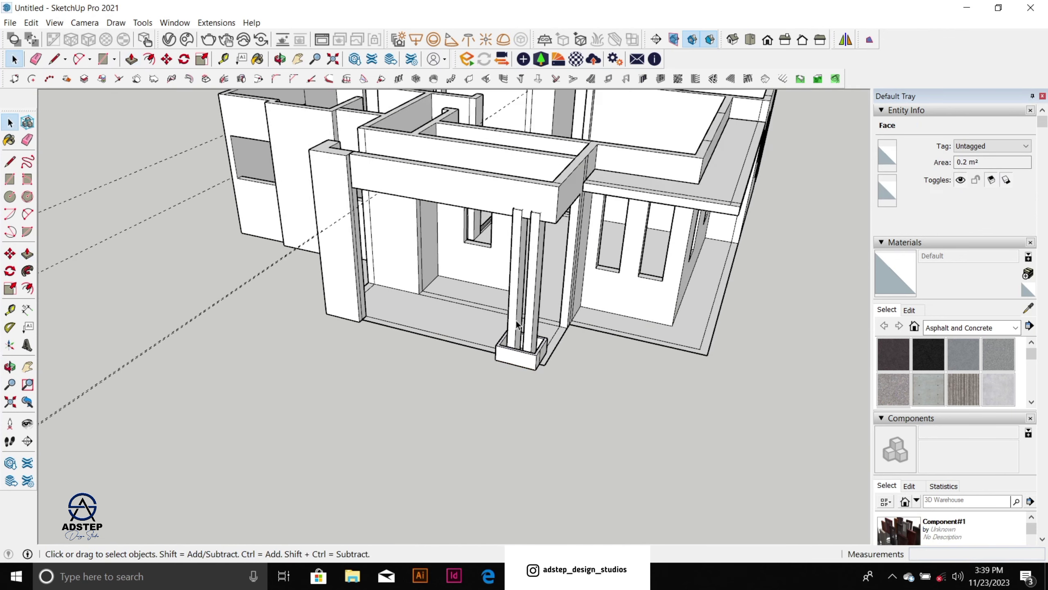
scroll(540, 298, down, 3)
middle_drag(483, 321, 404, 232)
scroll(494, 225, up, 3)
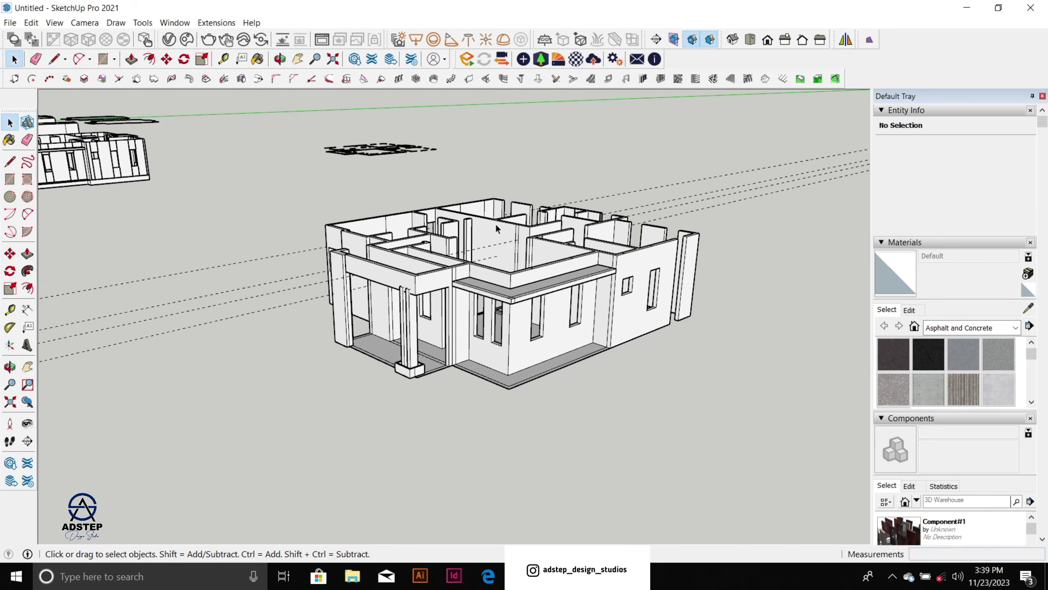
scroll(502, 226, up, 3)
scroll(502, 226, down, 2)
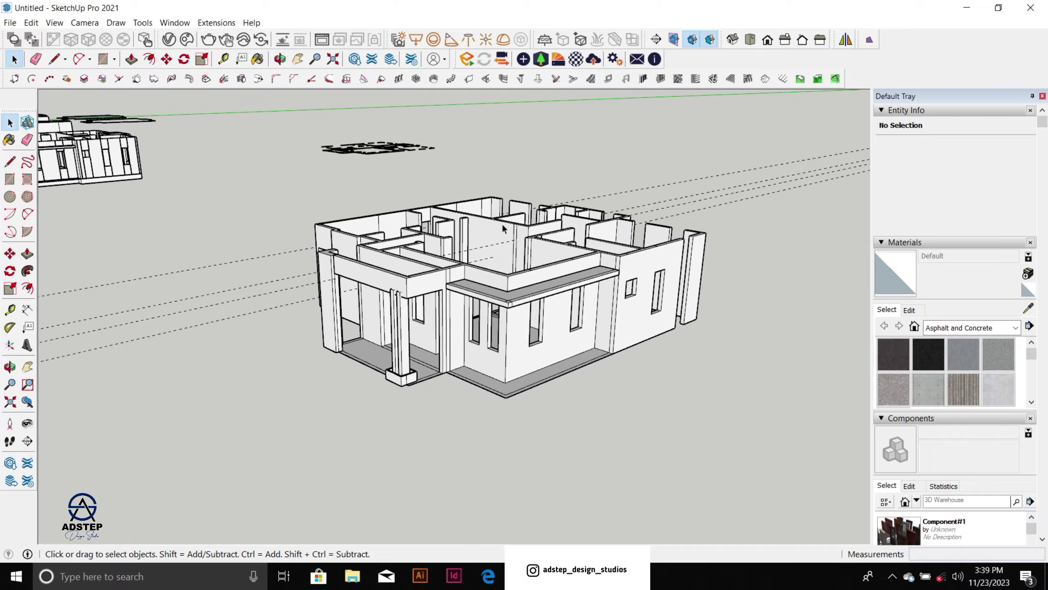
middle_drag(502, 229, 384, 339)
scroll(575, 268, up, 2)
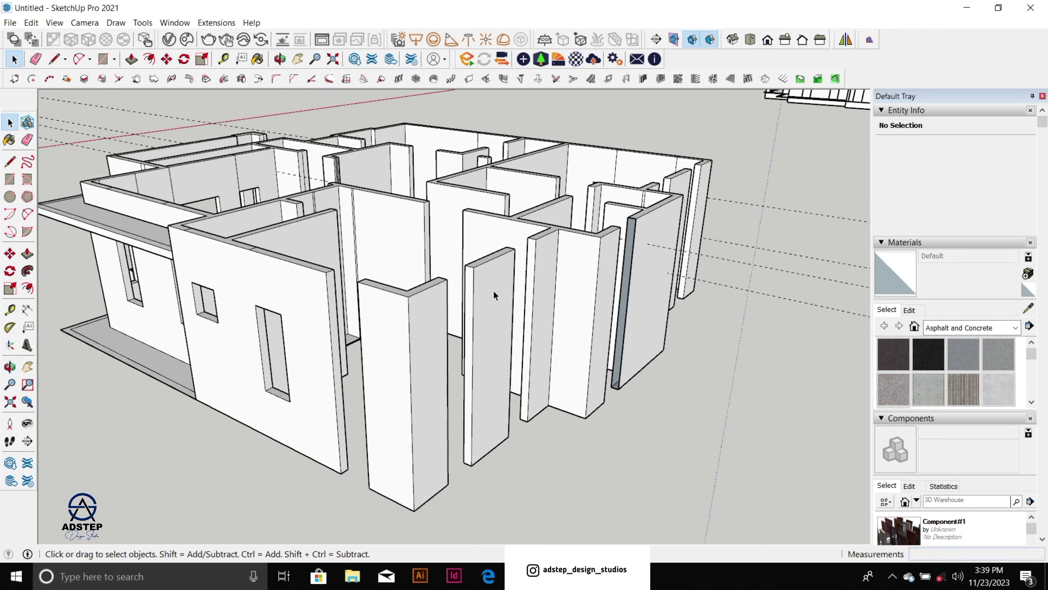
key(e)
scroll(677, 284, down, 1)
scroll(697, 279, up, 1)
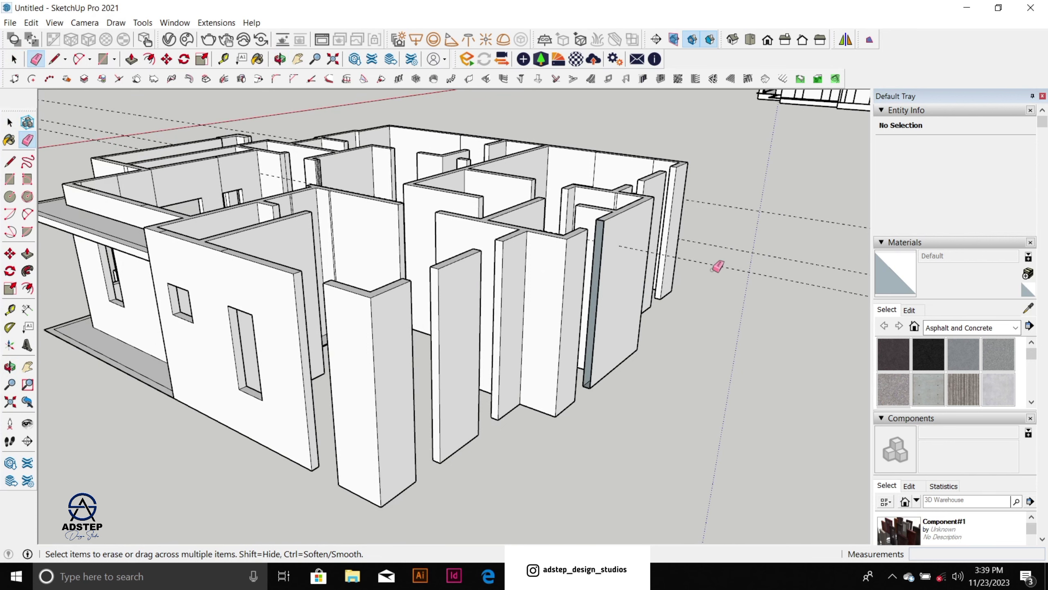
click(738, 248)
Step: Draw a 150 mm line across the base of the wall panel's open end to close its missing end face
key(space)
scroll(596, 355, up, 5)
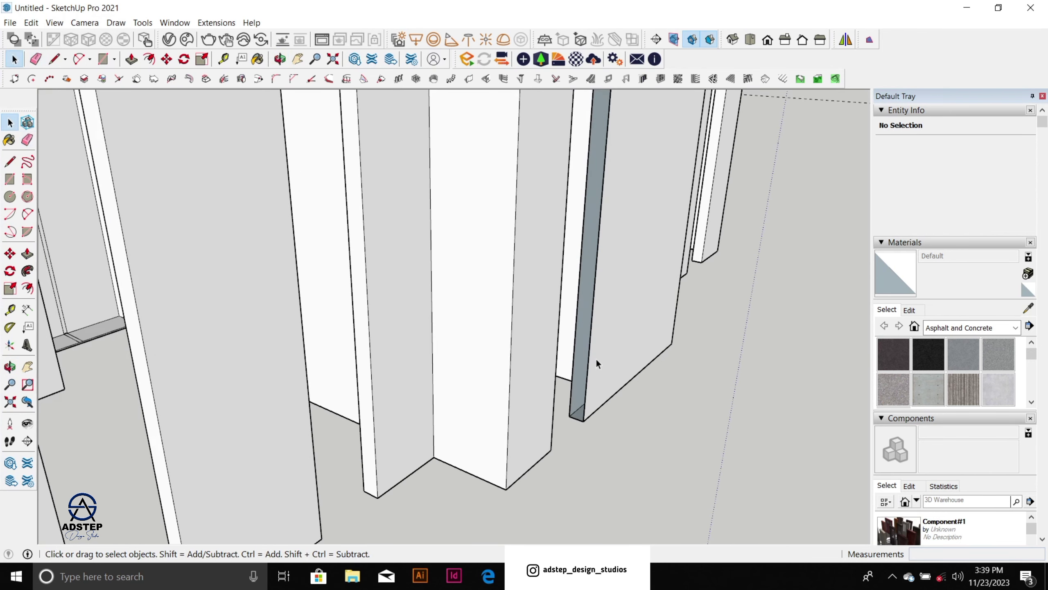
key(l)
scroll(577, 409, up, 2)
click(583, 423)
key(Escape)
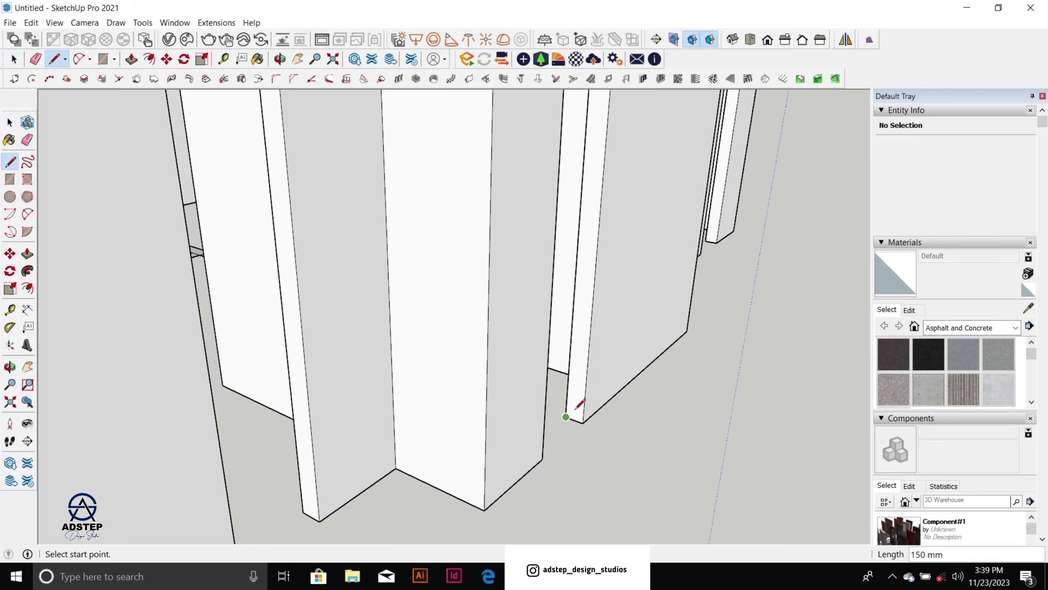
scroll(571, 414, down, 8)
key(space)
Step: Place guides 900 mm below the top edge and 900 mm above the base edge of the corner wall's return face
scroll(475, 281, up, 5)
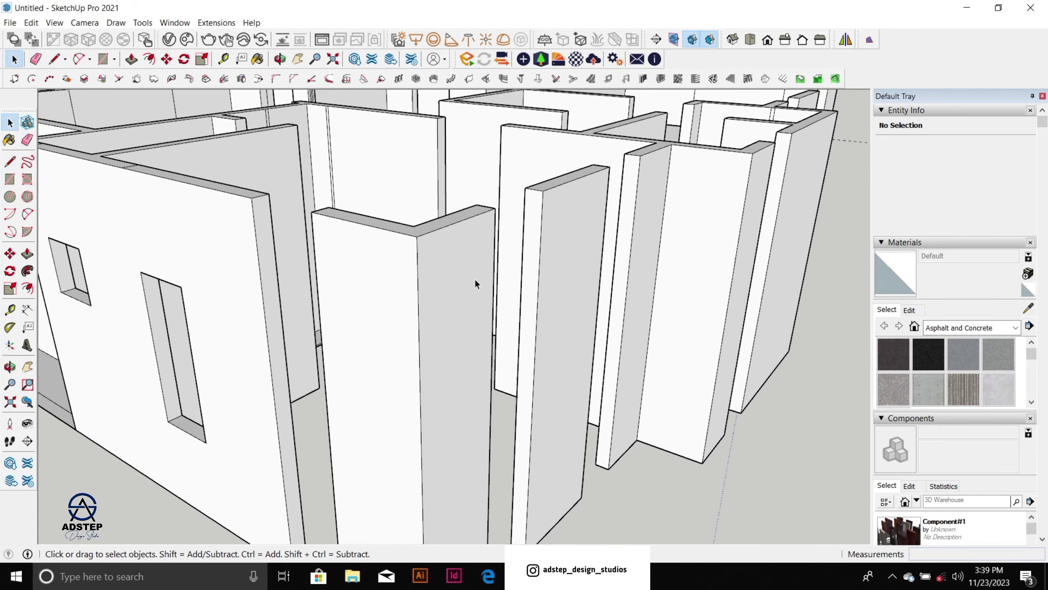
key(t)
click(459, 222)
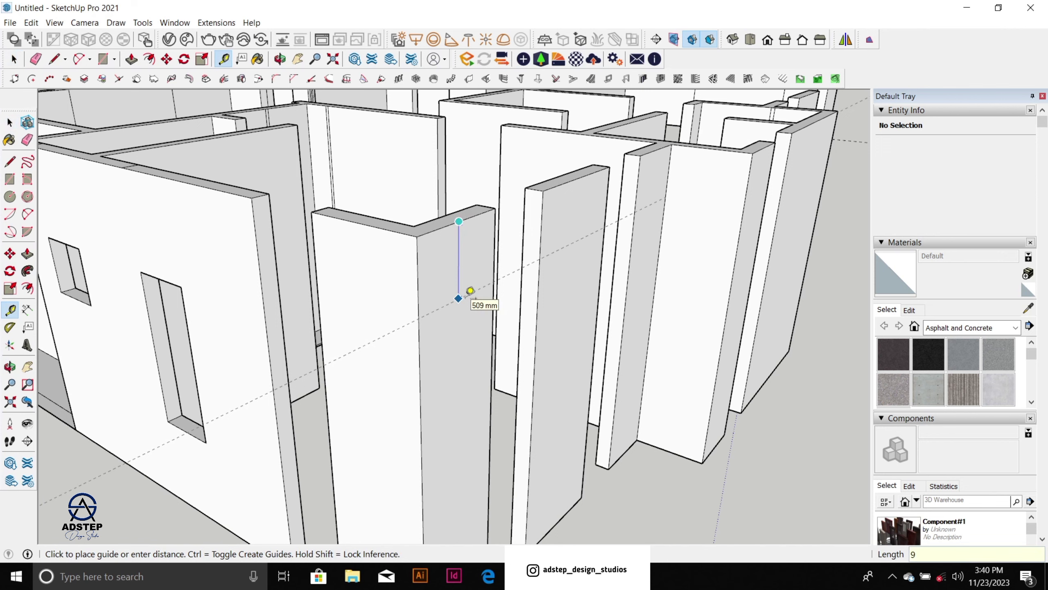
key(Return)
scroll(468, 287, down, 2)
scroll(466, 411, up, 2)
scroll(466, 413, down, 2)
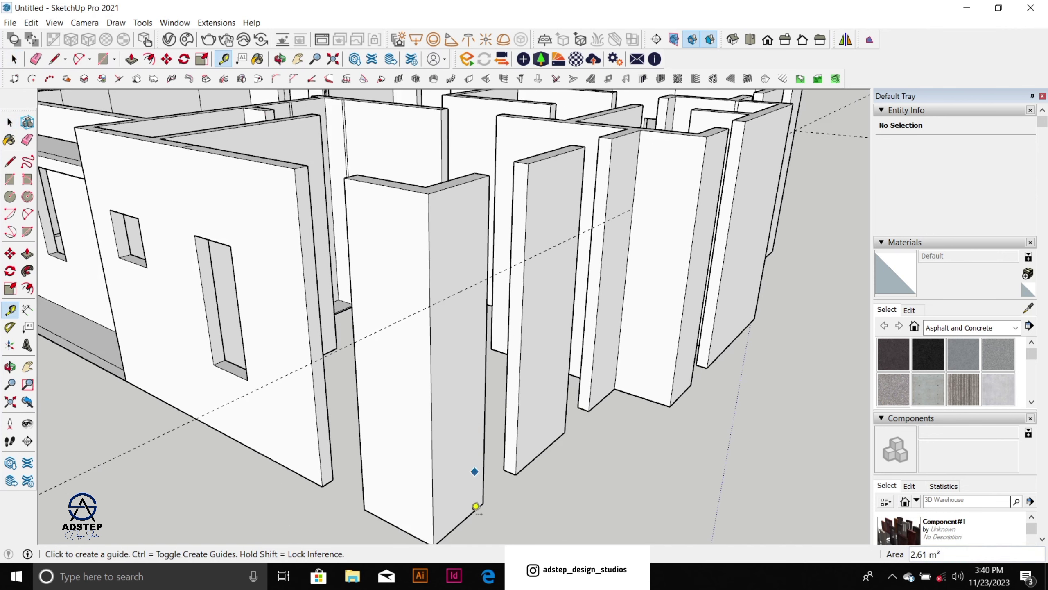
scroll(471, 512, up, 1)
click(470, 514)
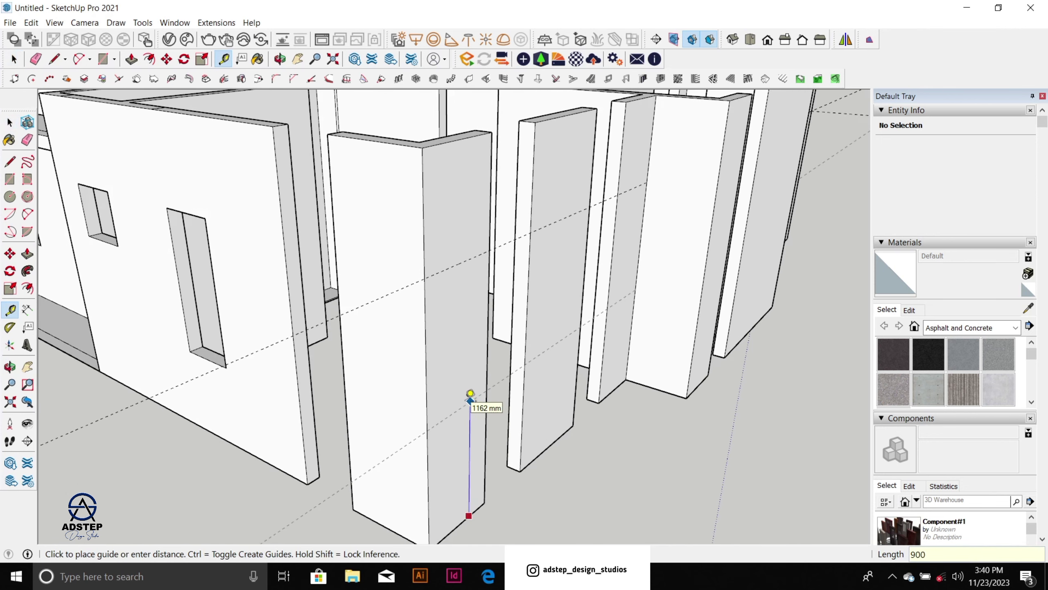
key(Escape)
key(space)
Step: Draw two 150 mm lines across the adjacent wall panel's end face at the upper and lower guide heights
key(l)
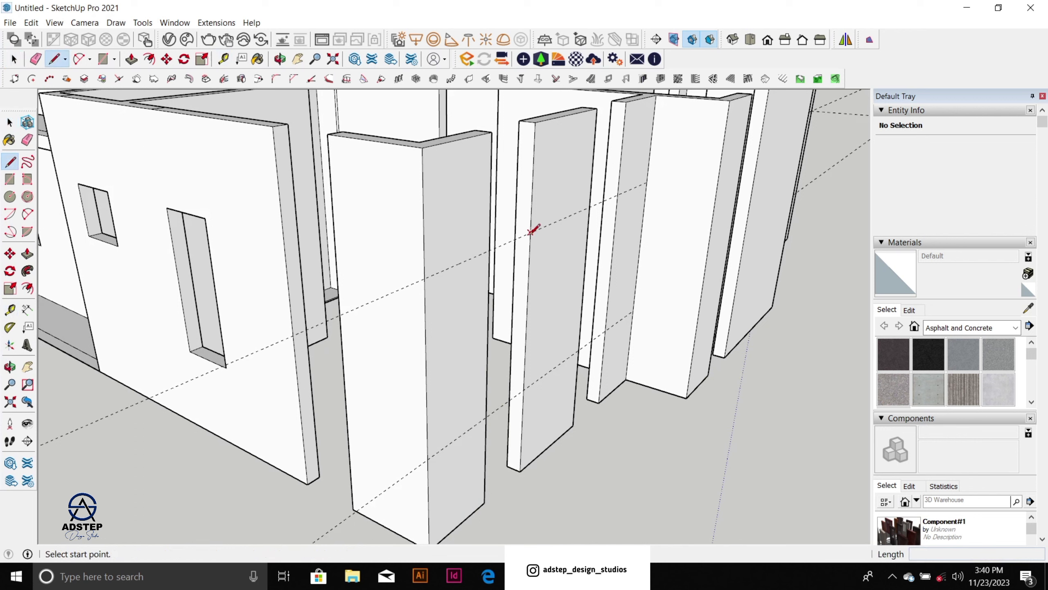
click(531, 232)
click(516, 228)
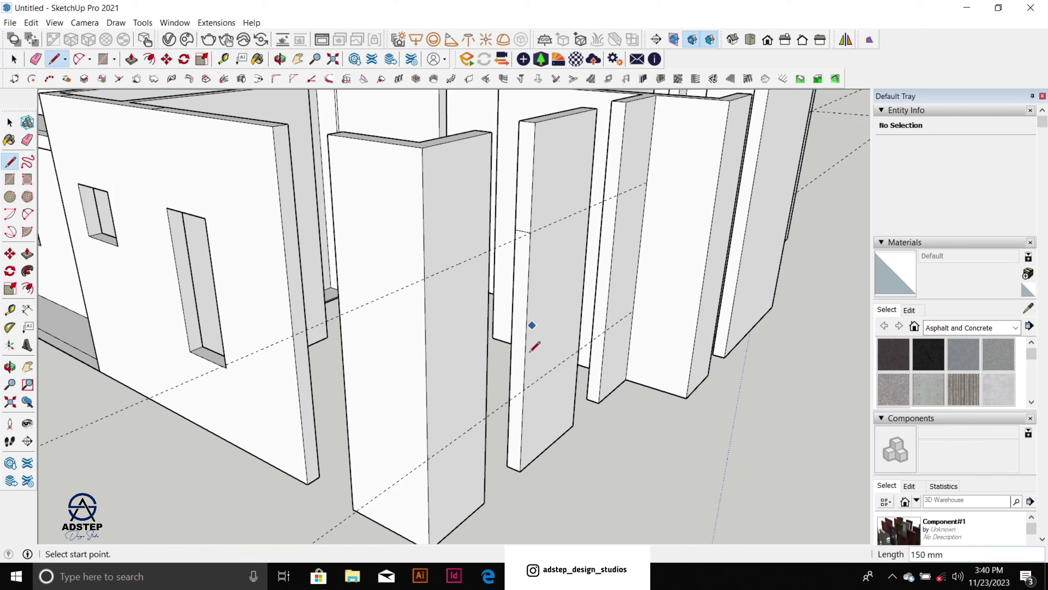
click(523, 389)
click(511, 386)
key(space)
Step: Push/Pull the sill and lintel faces across the gap to the corner wall and erase the seam lines
key(p)
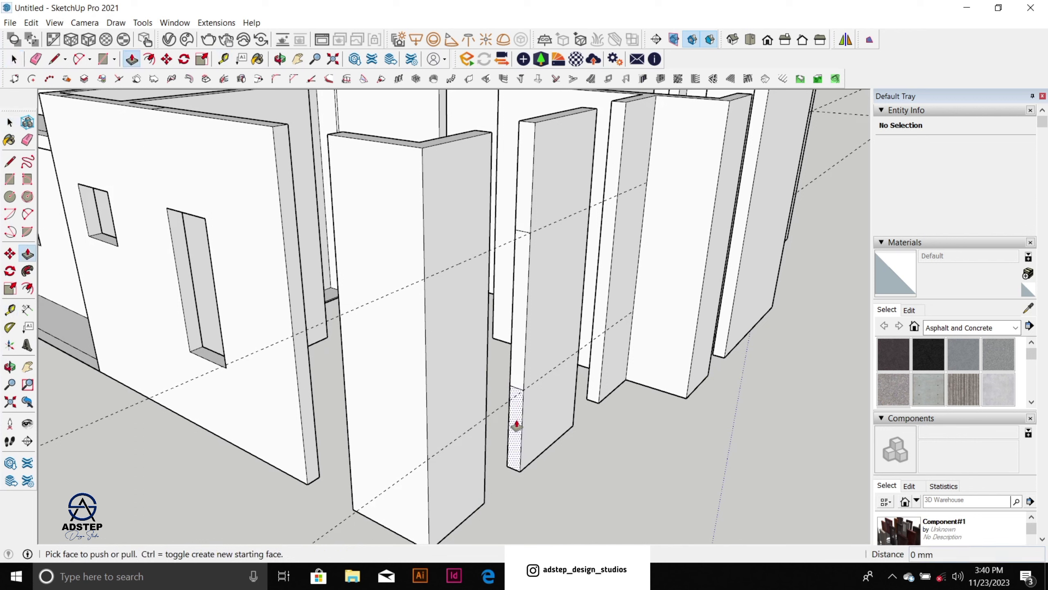
click(517, 425)
click(486, 367)
double_click(521, 214)
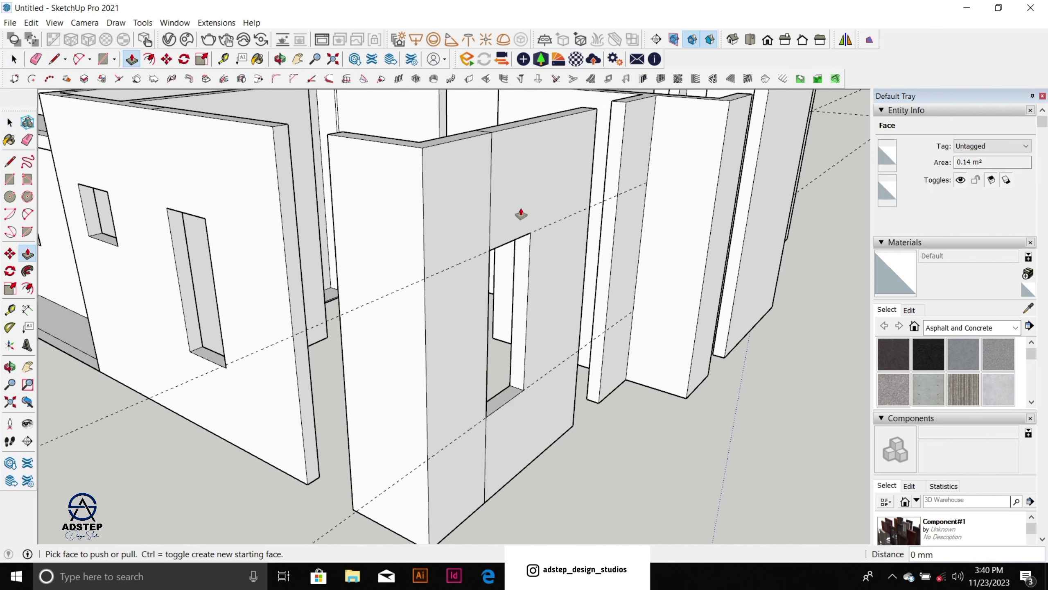
key(e)
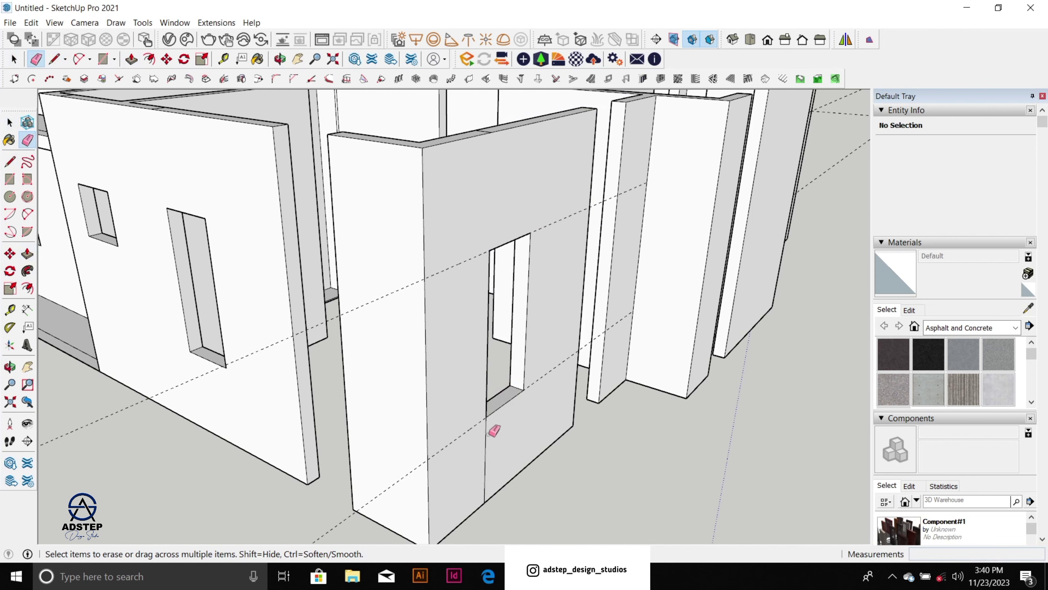
key(space)
Step: Split the end face of the projecting wall beyond the second gap with 150 mm lines at both guide heights
scroll(596, 206, up, 2)
key(l)
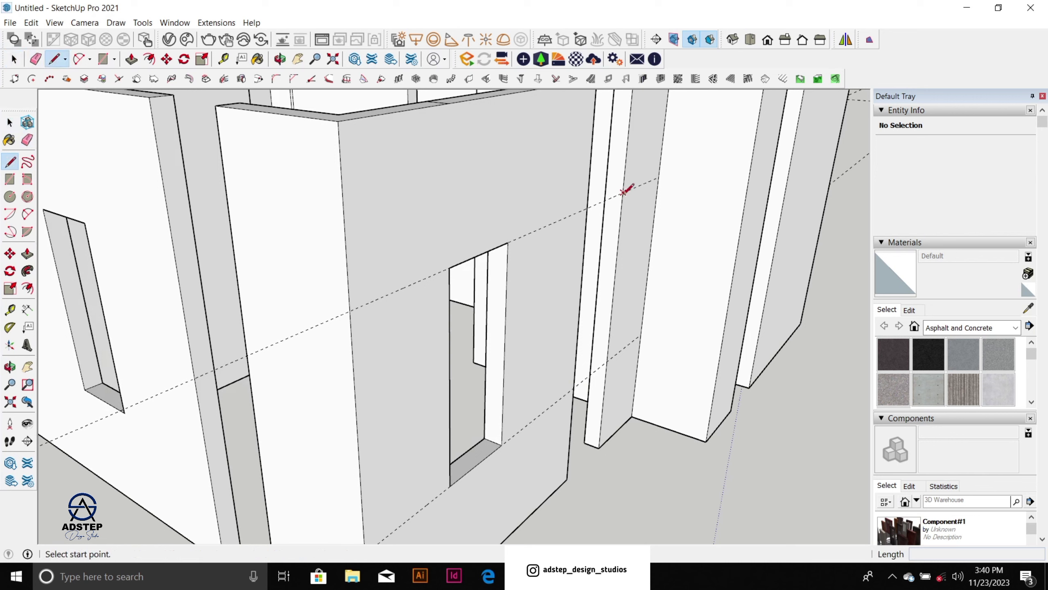
click(618, 186)
click(622, 192)
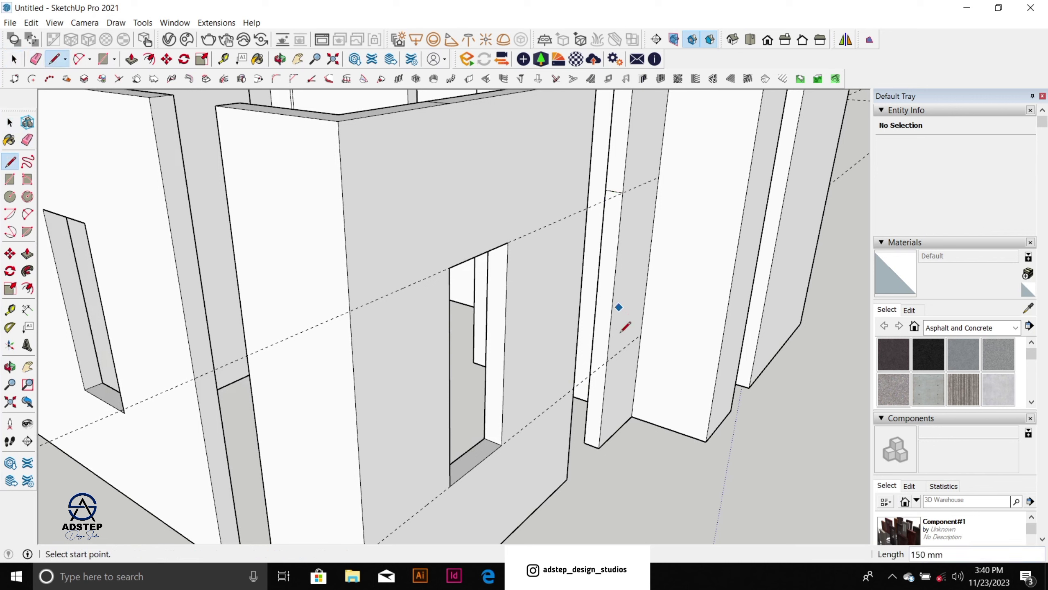
click(607, 362)
click(593, 357)
key(space)
Step: Extend the projecting wall's lower and upper end faces to form the second window's sill and lintel, then erase the seams
key(p)
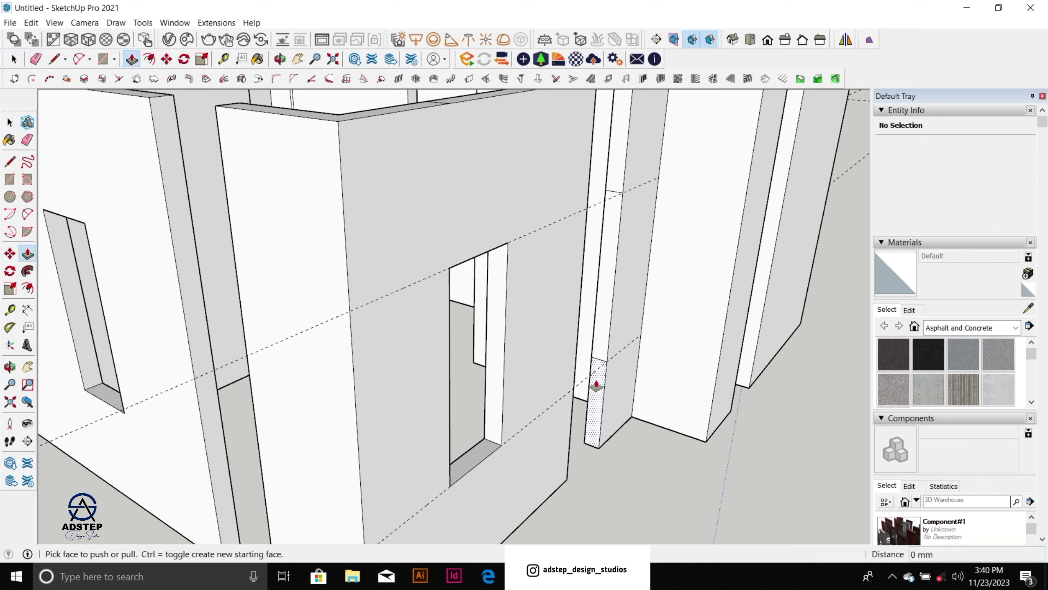
click(596, 387)
click(573, 335)
click(616, 165)
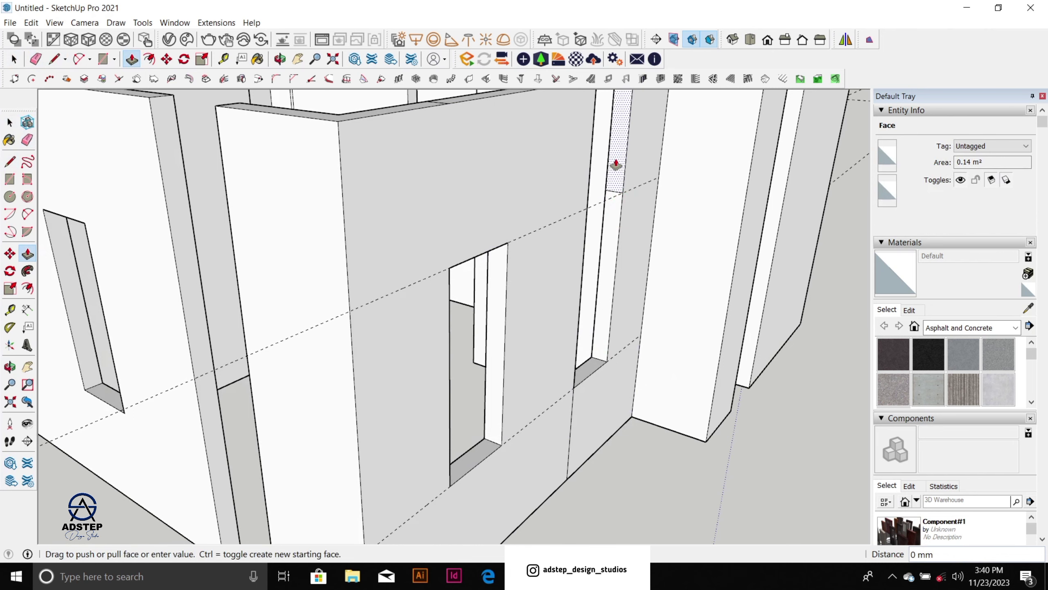
click(616, 165)
key(e)
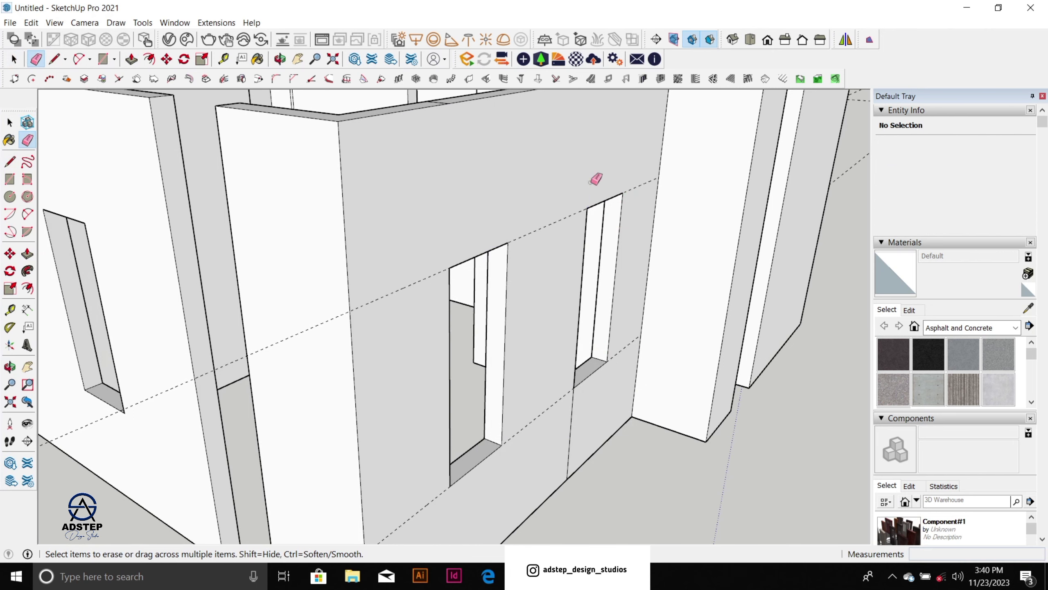
Step: Place a guide 900 mm below the top edge of the next wall panel and another guide below it for a small window
scroll(573, 328, down, 6)
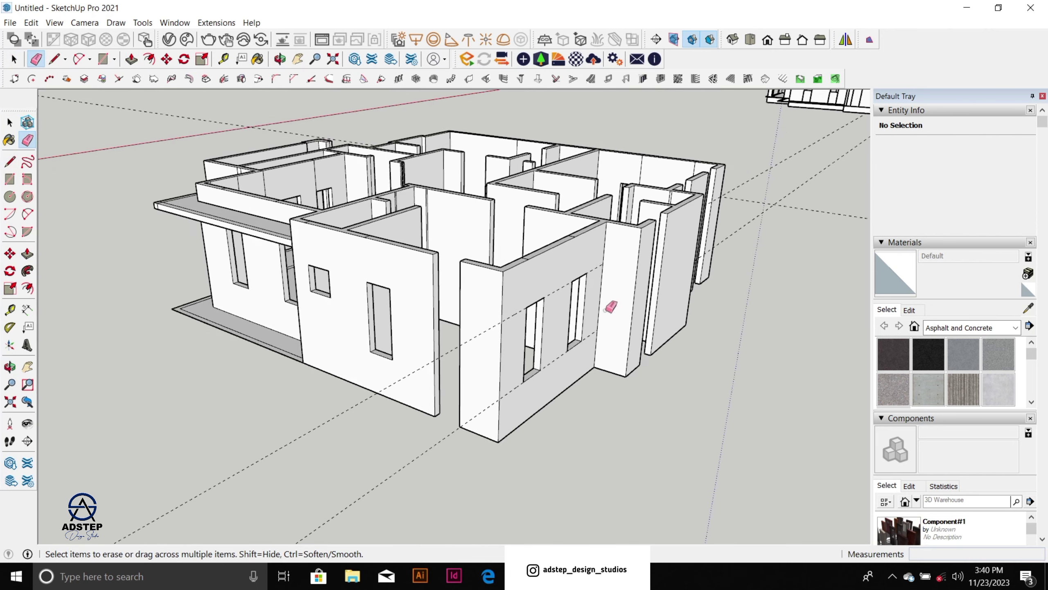
middle_drag(609, 299, 543, 267)
scroll(603, 272, up, 3)
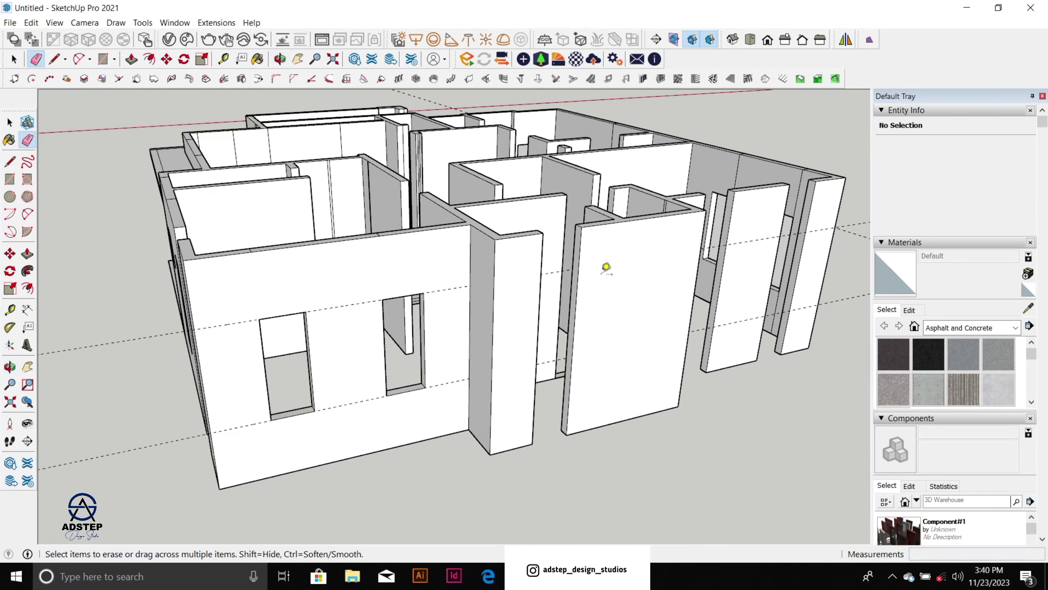
key(t)
click(617, 220)
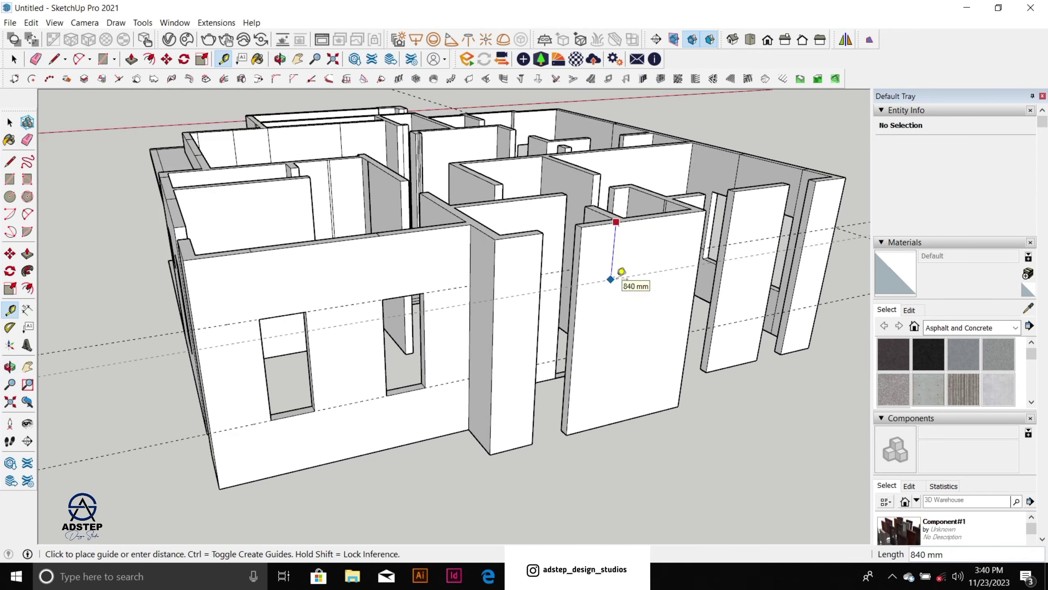
text(900)
key(Return)
click(632, 279)
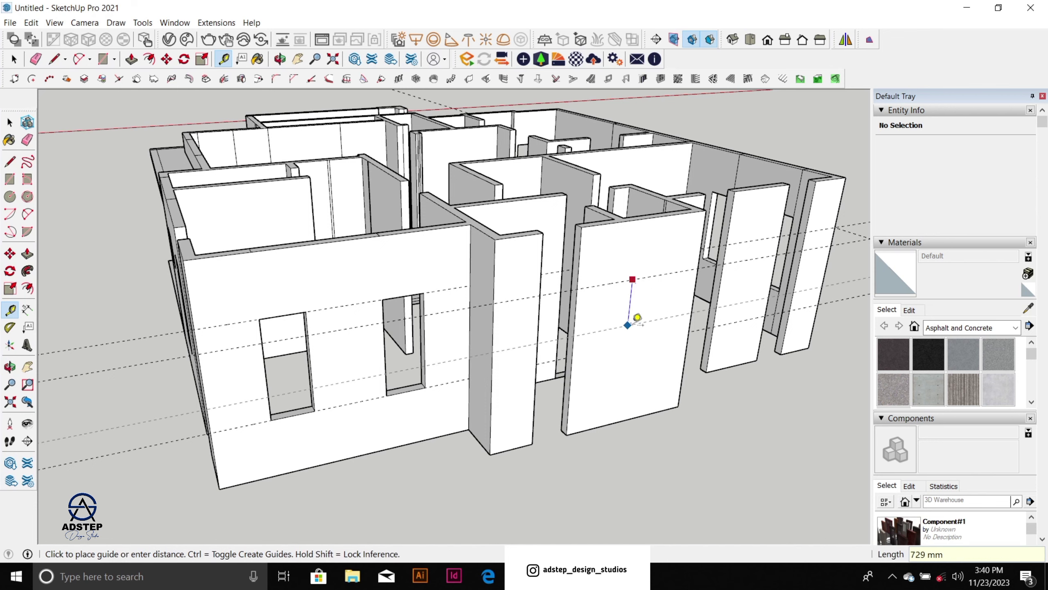
key(Return)
key(space)
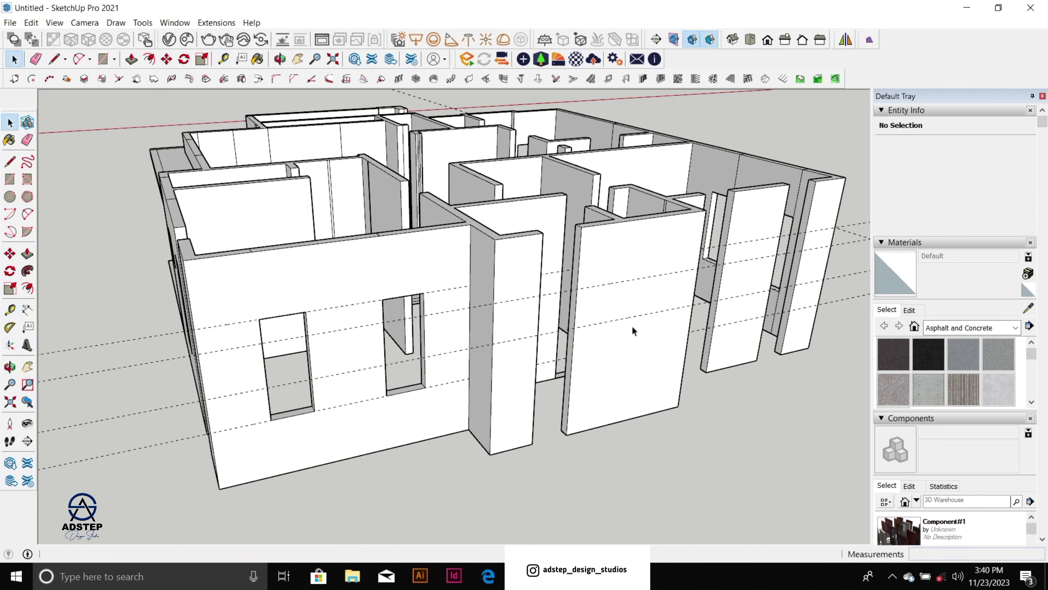
Step: Draw lines across the end face of that panel at the small window's head and sill guides
mouse_move(632, 325)
middle_down()
mouse_move(697, 311)
mouse_move(684, 278)
middle_up()
scroll(684, 278, up, 3)
key(l)
key(l)
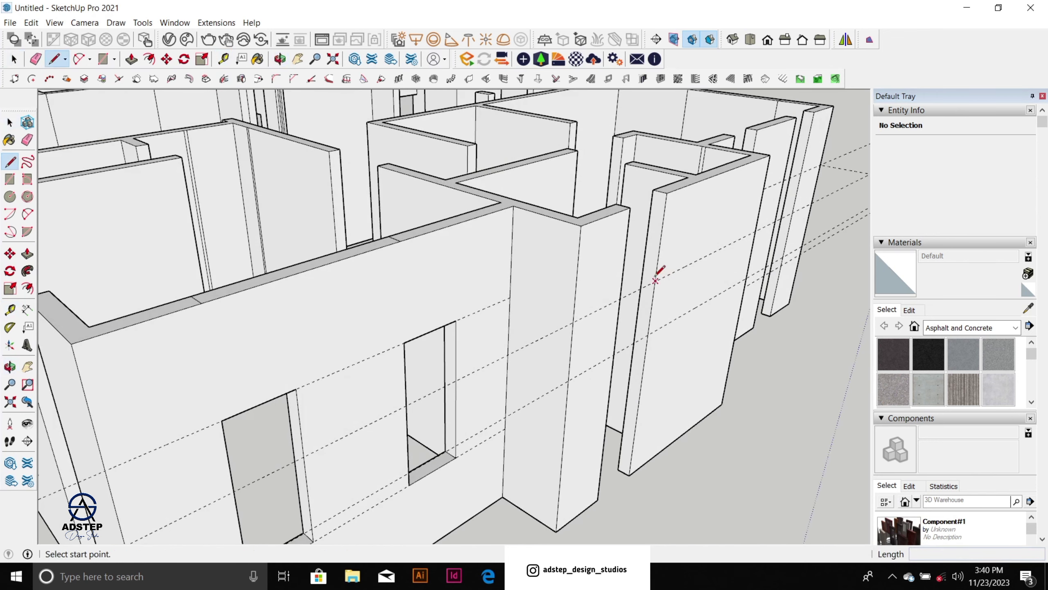
click(655, 281)
click(644, 278)
click(648, 333)
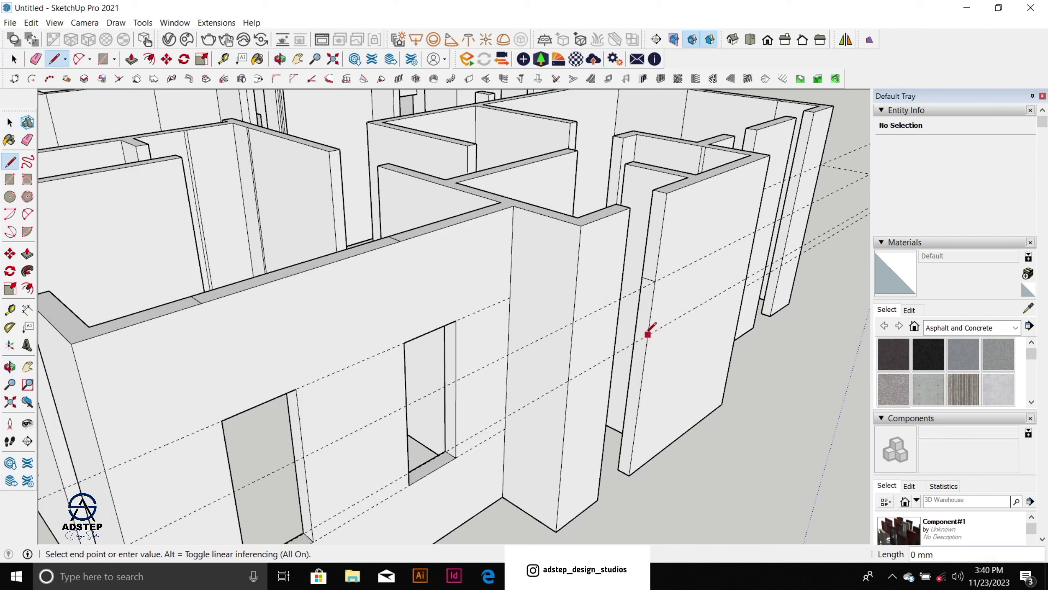
Step: Push/Pull the faces above and below the small window opening across the gap to the projecting wall
key(p)
click(639, 244)
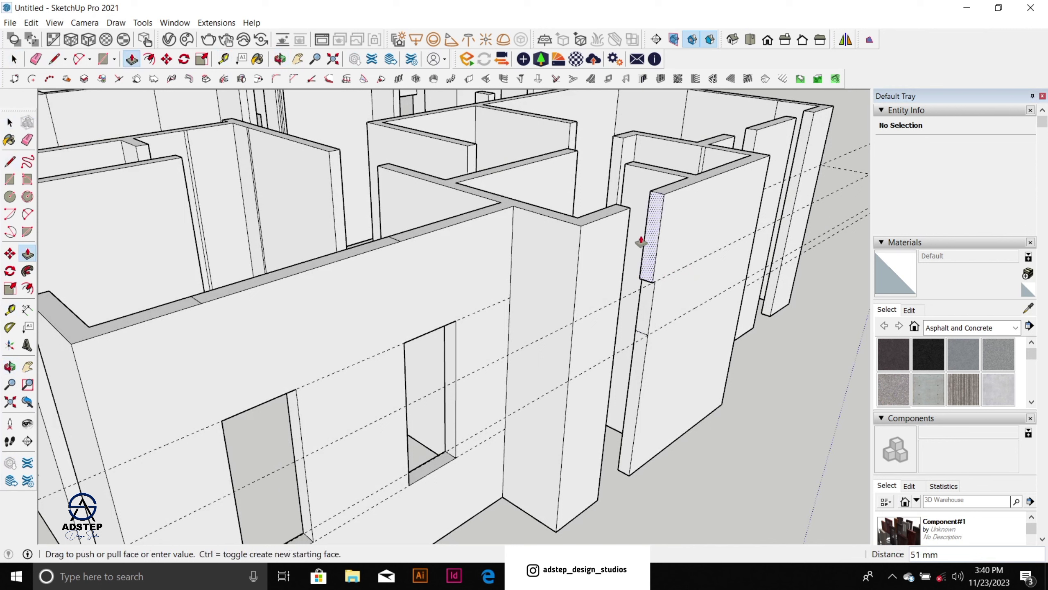
click(629, 228)
double_click(639, 382)
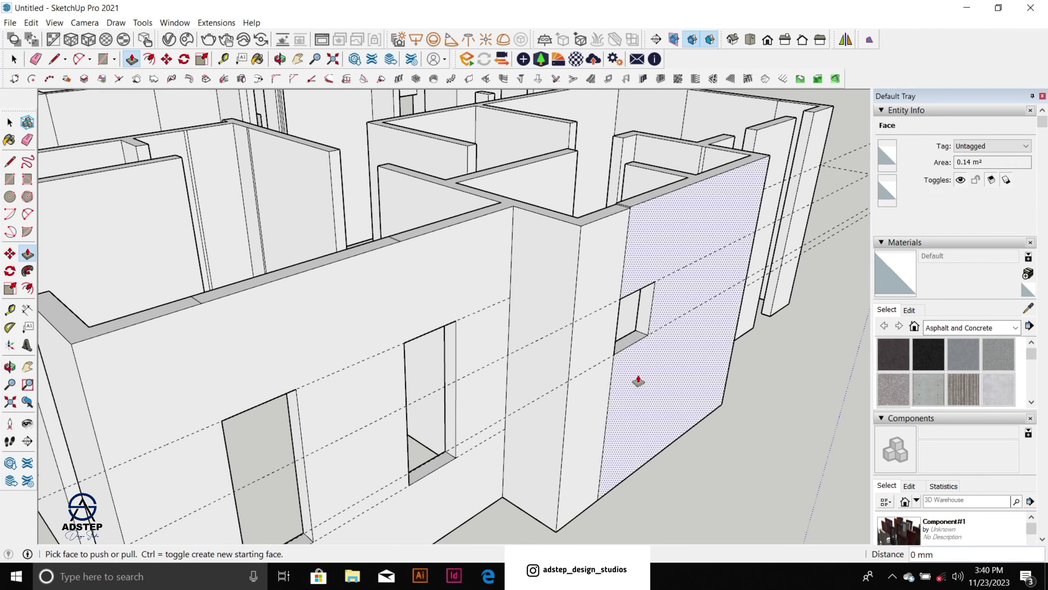
Step: Erase the seams beside the small window, its two guides and the stray guide running past the end of the house
scroll(639, 377, down, 2)
scroll(638, 362, down, 3)
scroll(613, 335, up, 2)
key(e)
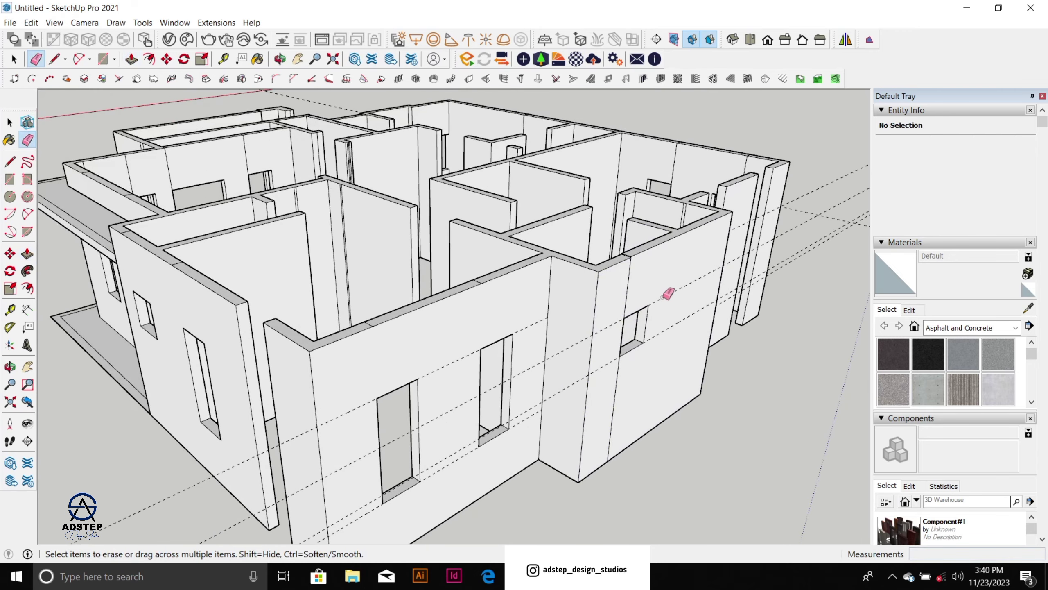
click(672, 320)
scroll(592, 313, down, 2)
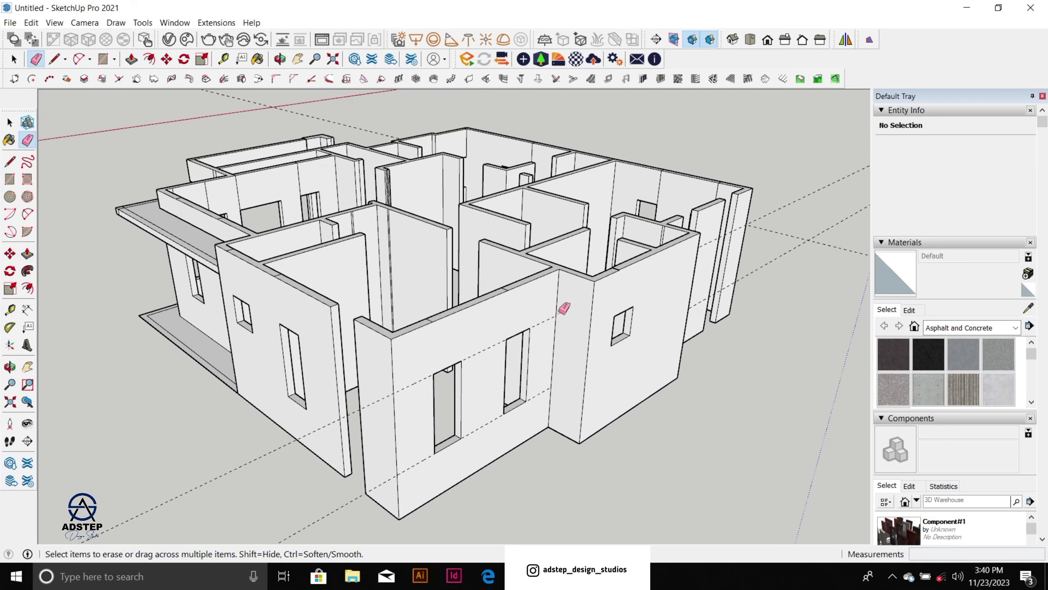
scroll(553, 316, down, 2)
middle_drag(638, 318, 332, 283)
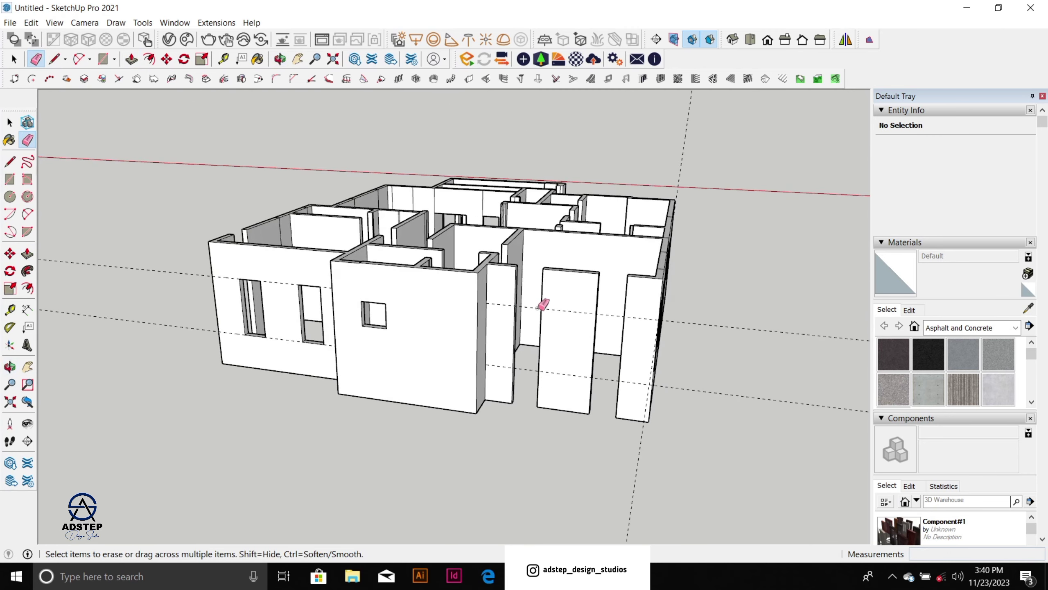
scroll(545, 295, down, 1)
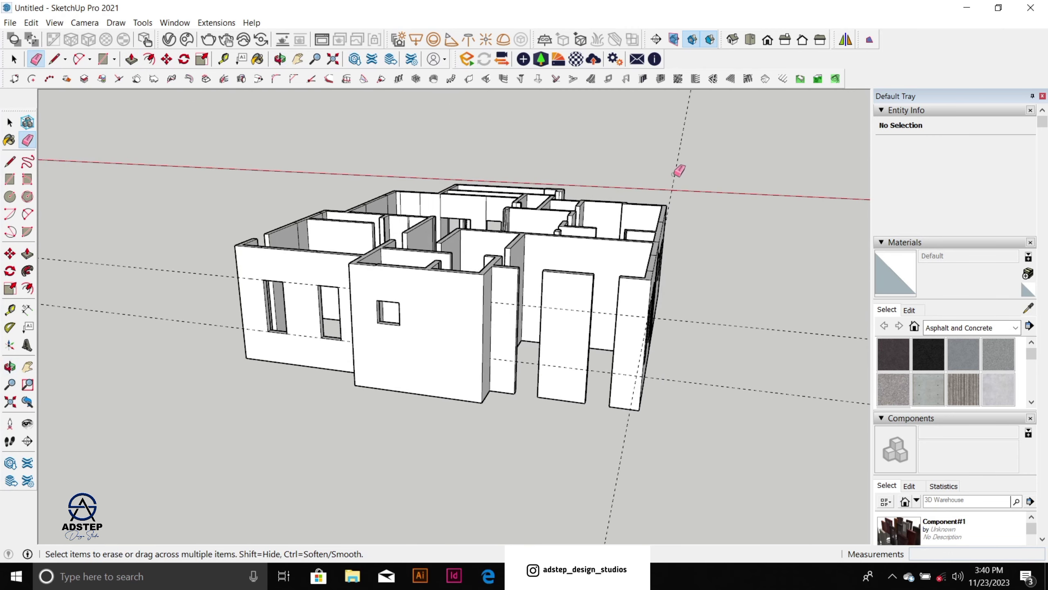
scroll(542, 306, up, 8)
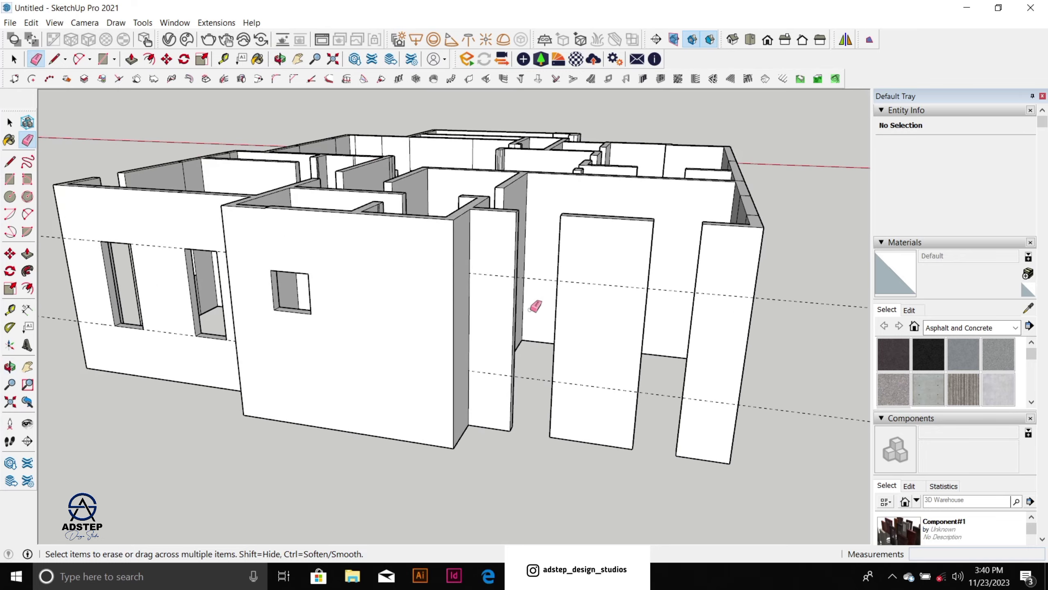
Step: Draw lines at the two remaining guide heights across the end face of the short wall beside the small-window wall
scroll(467, 363, up, 3)
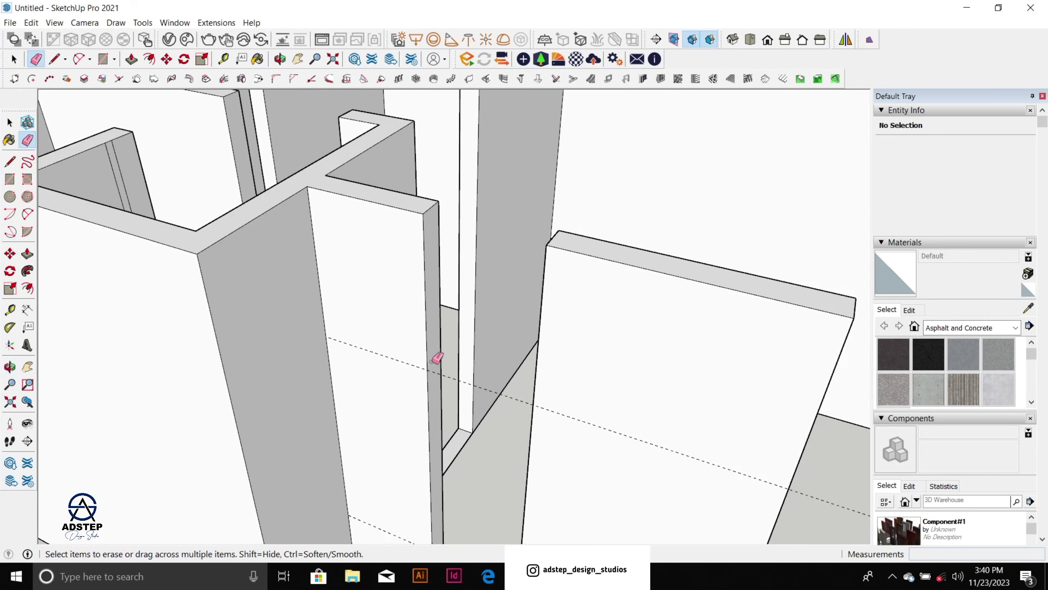
key(l)
scroll(439, 227, down, 2)
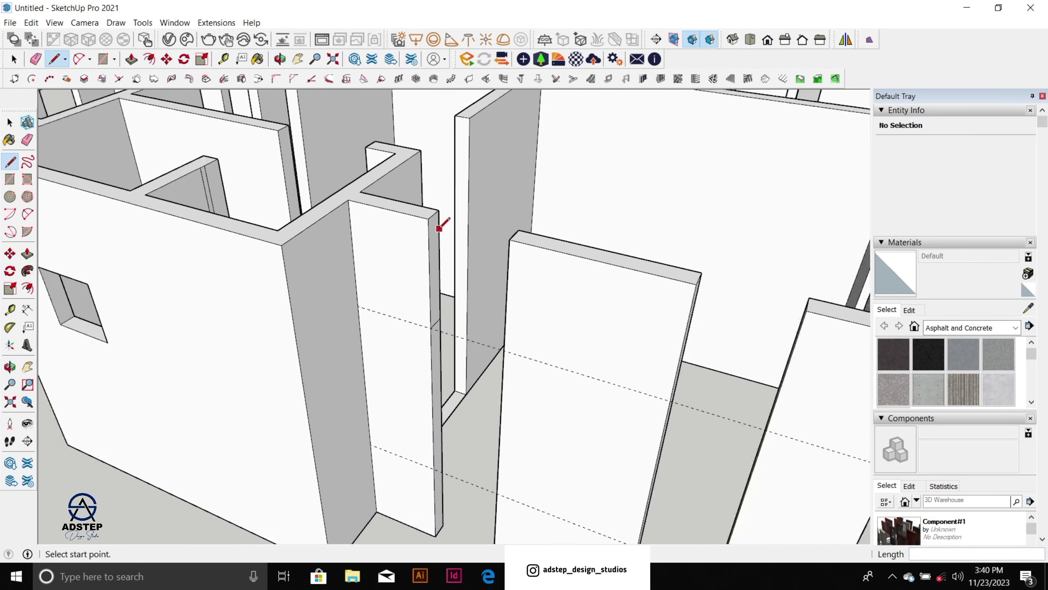
scroll(439, 228, down, 1)
scroll(430, 438, up, 3)
key(Escape)
scroll(437, 438, up, 2)
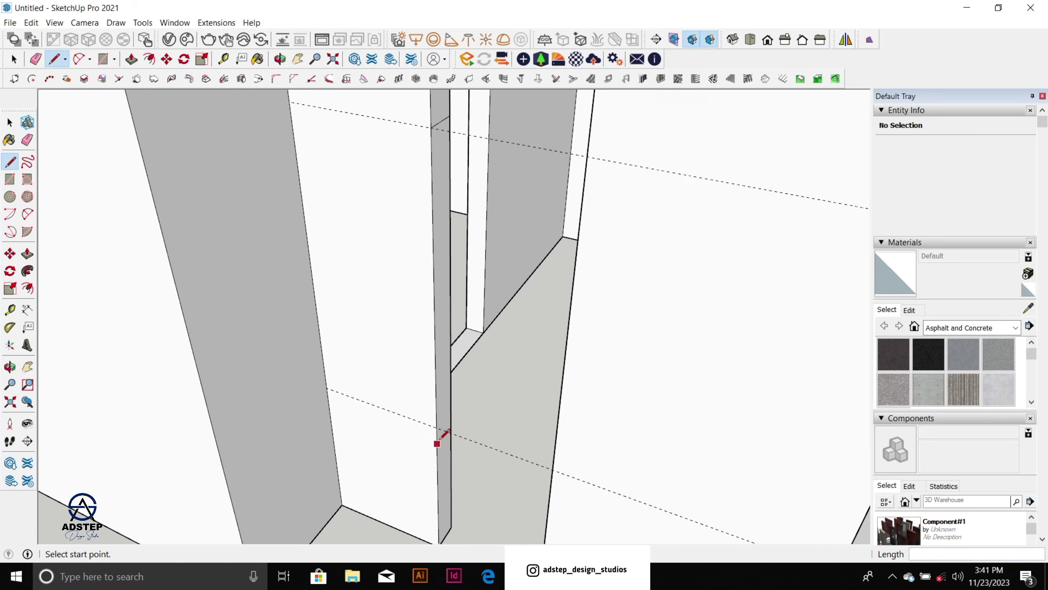
key(Escape)
key(space)
scroll(441, 408, down, 5)
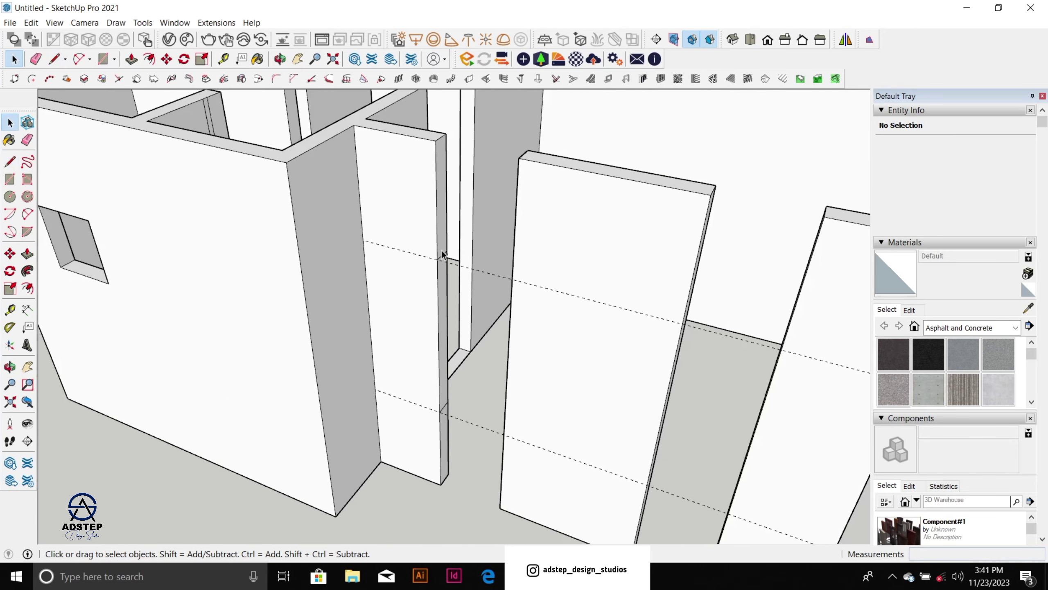
Step: Push/Pull the short wall's faces above and below the window opening 600 mm across to the next panel, and erase the seams
key(p)
click(440, 235)
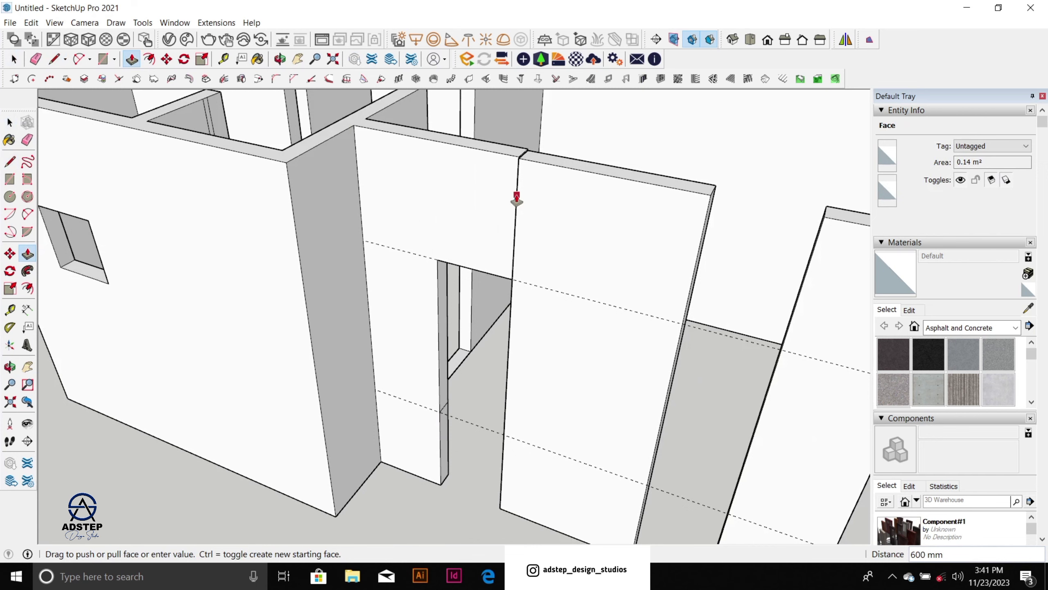
click(517, 199)
click(440, 391)
click(510, 375)
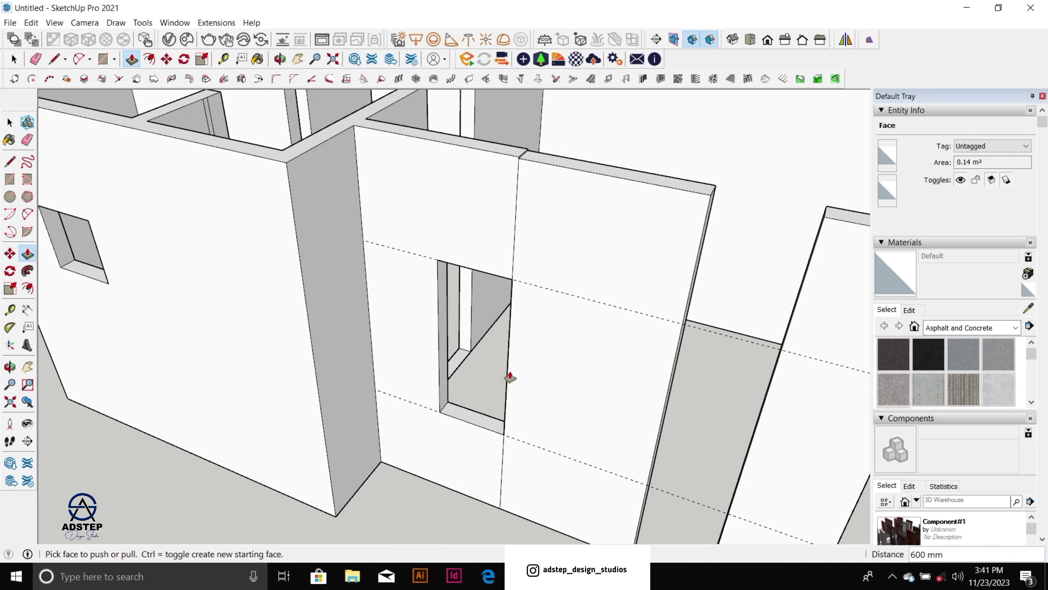
key(e)
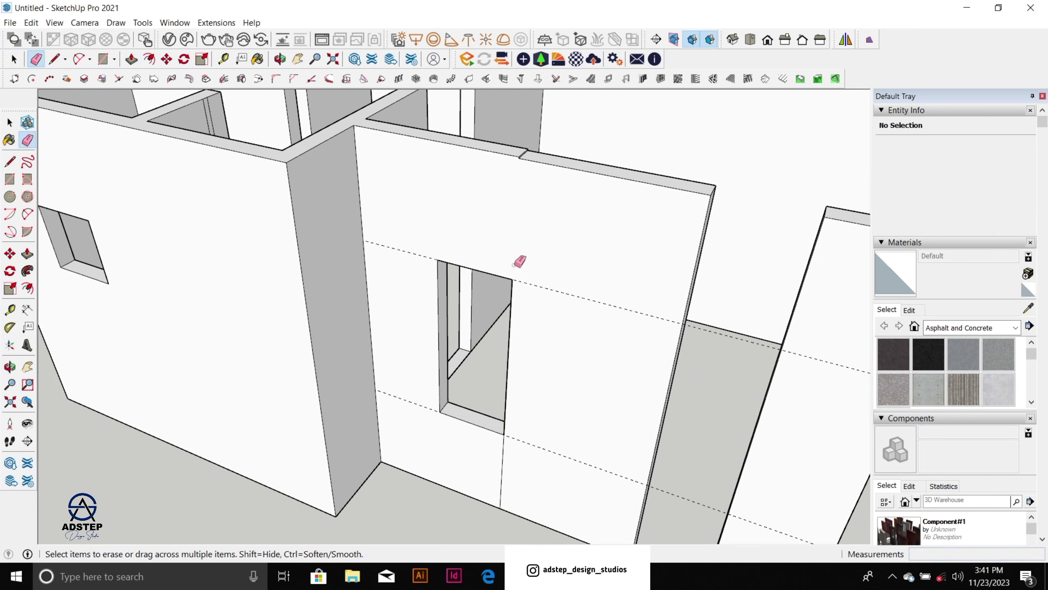
scroll(500, 248, down, 3)
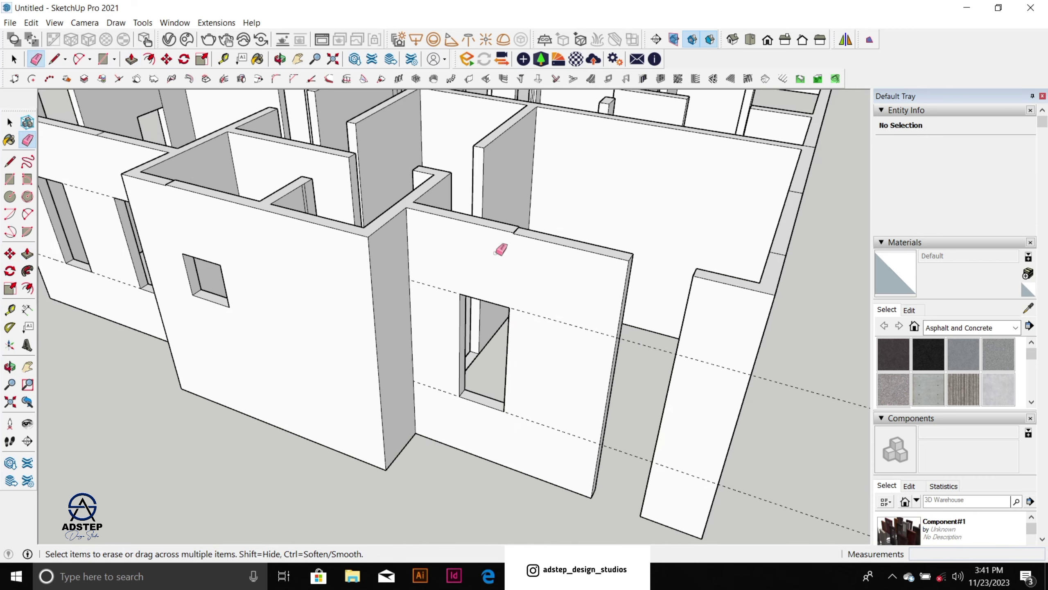
Step: Push/Pull the top face of the short wall down 10 mm, level with the adjoining panel's top
scroll(516, 228, up, 4)
key(space)
click(515, 225)
key(p)
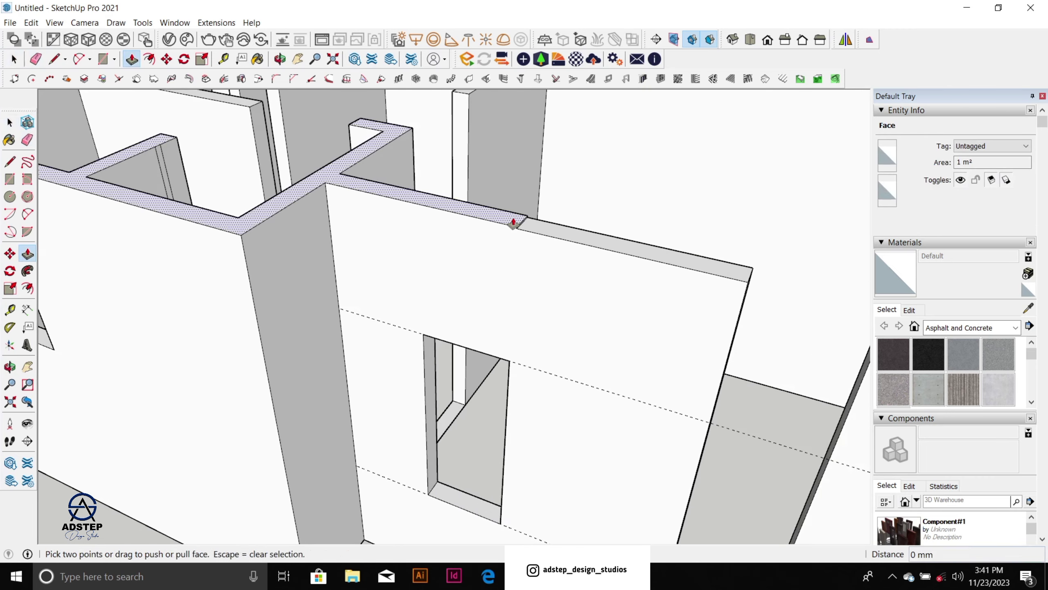
click(515, 220)
click(525, 231)
scroll(445, 210, down, 1)
scroll(445, 213, down, 2)
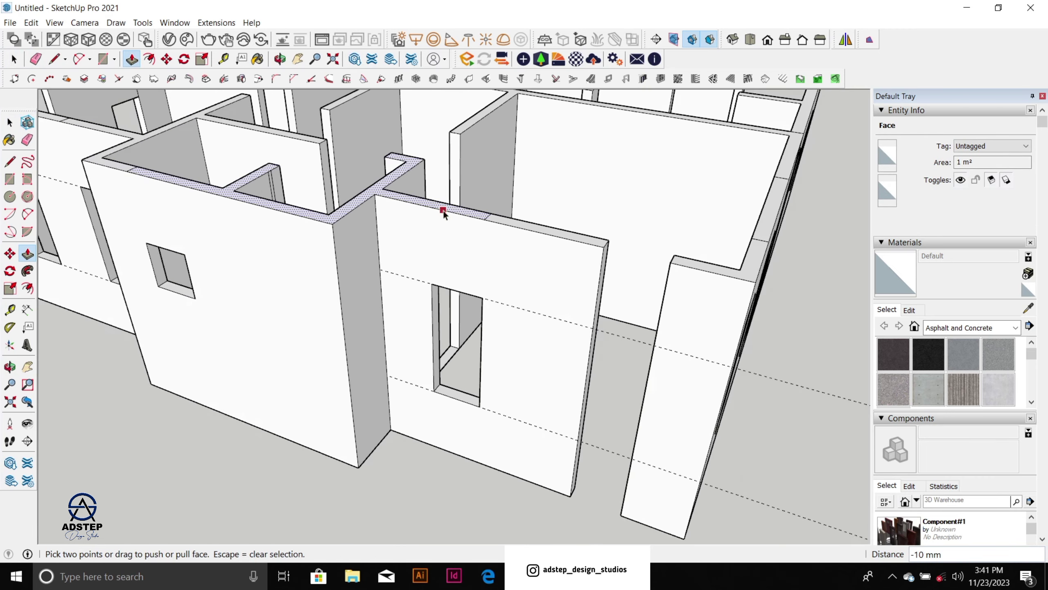
key(space)
scroll(482, 289, down, 1)
scroll(597, 333, up, 2)
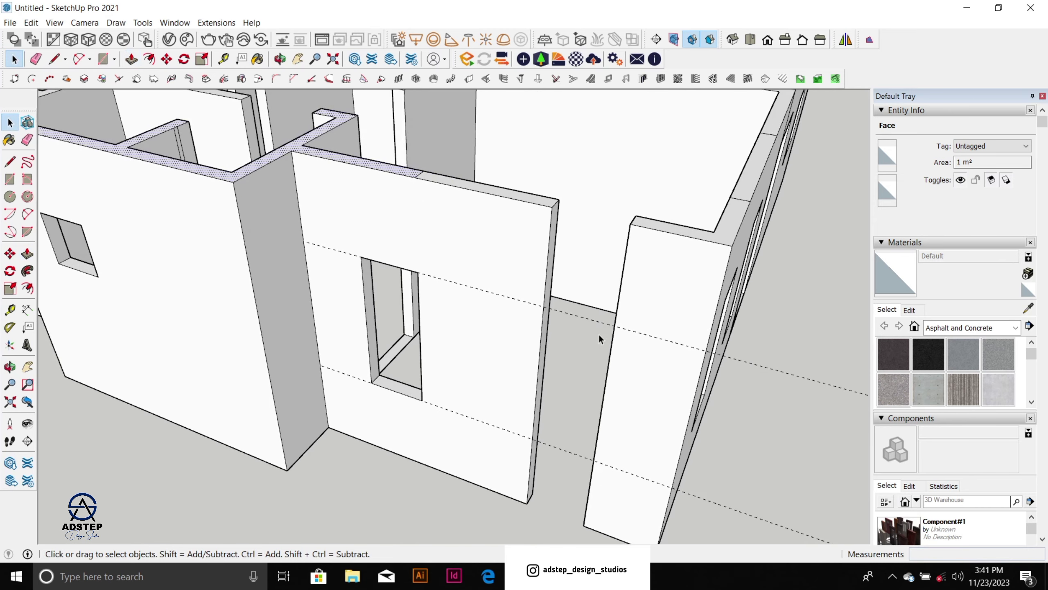
Step: Draw lines across the panel's free end face at the window head and sill guide heights
key(l)
scroll(586, 322, up, 2)
scroll(537, 306, up, 1)
click(519, 293)
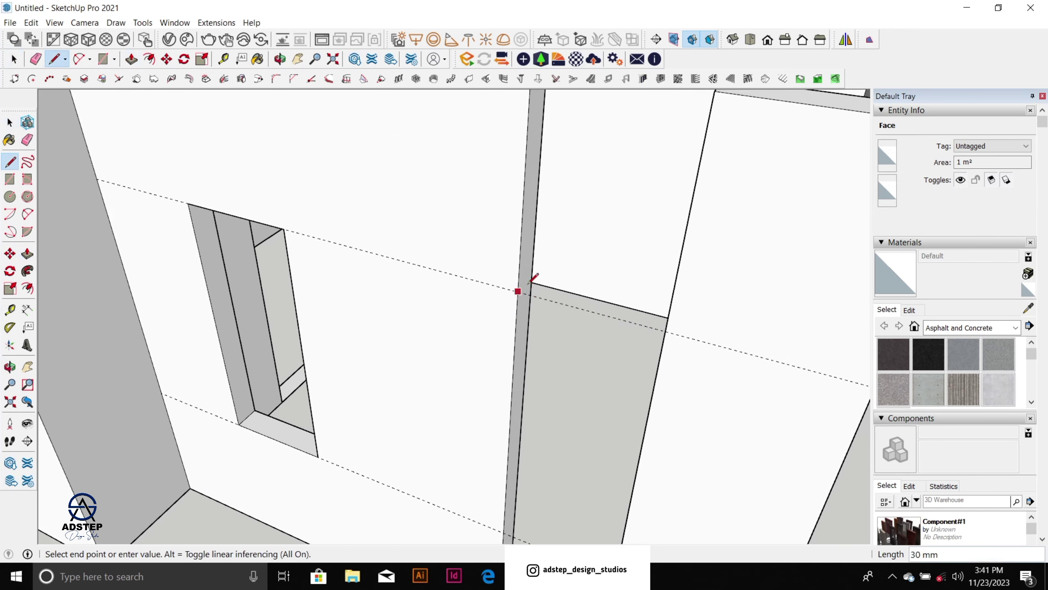
click(534, 277)
scroll(465, 227, down, 2)
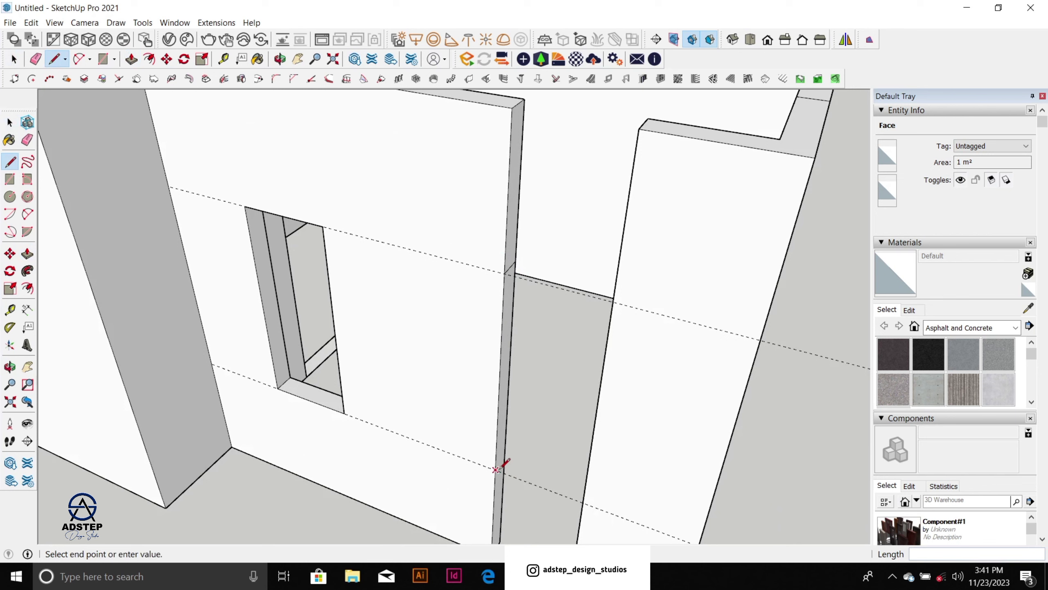
Step: Push/Pull the end faces above and below the second window opening 600 mm across the gap to the corner wall
key(p)
click(513, 259)
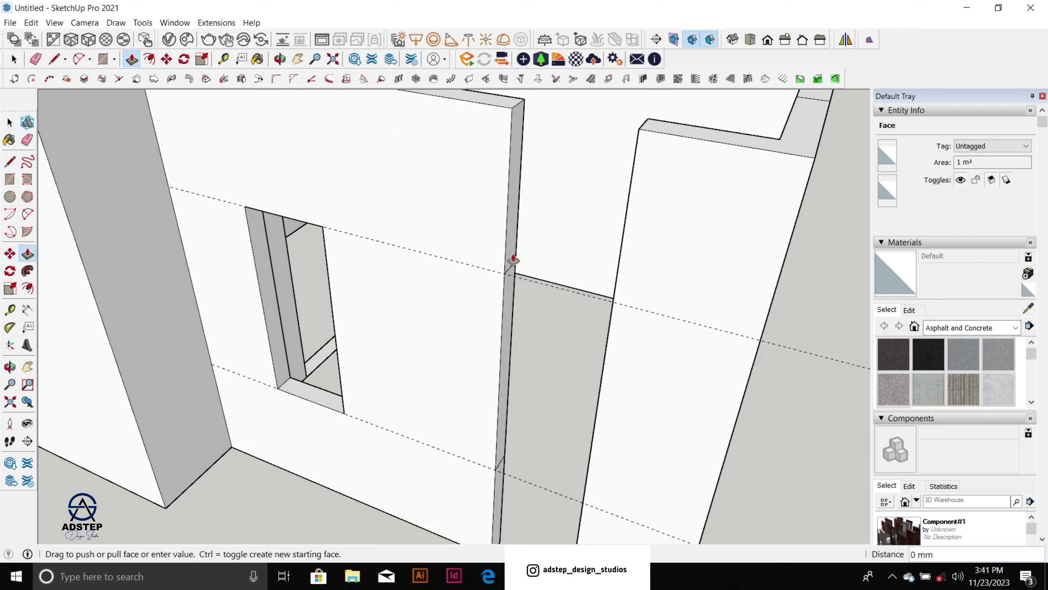
key(Escape)
key(space)
click(514, 238)
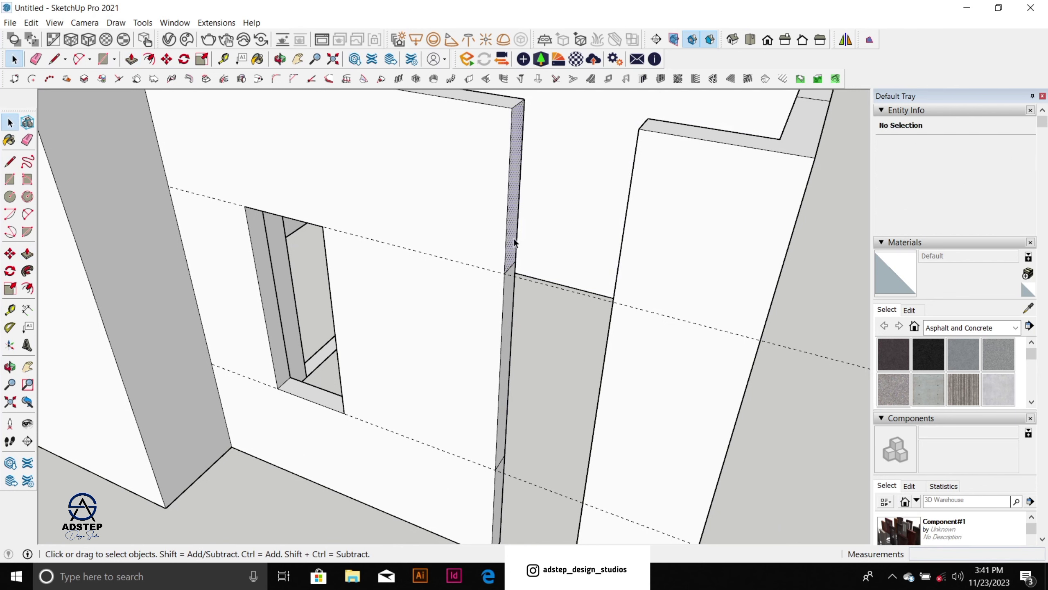
key(p)
click(513, 243)
click(622, 222)
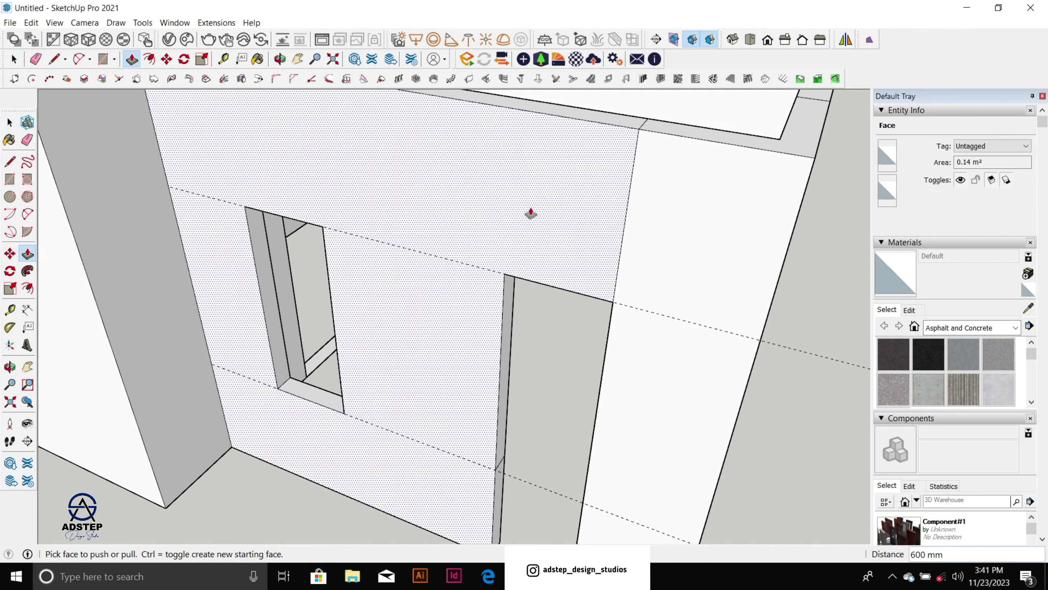
middle_drag(533, 210, 508, 441)
click(509, 441)
click(576, 398)
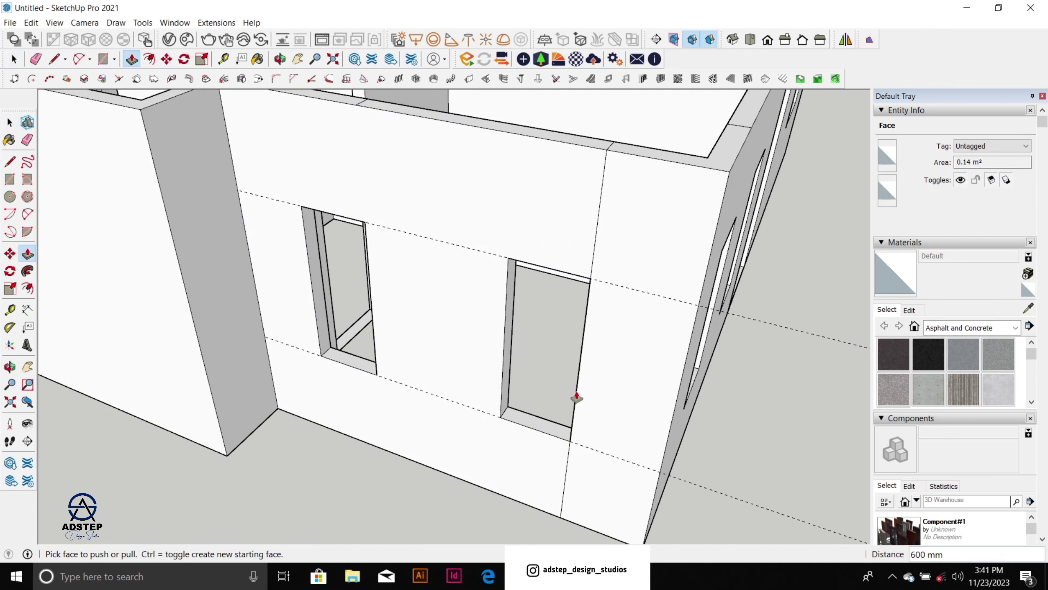
Step: Erase the seams beside the second window opening and the two remaining head and sill guides
key(e)
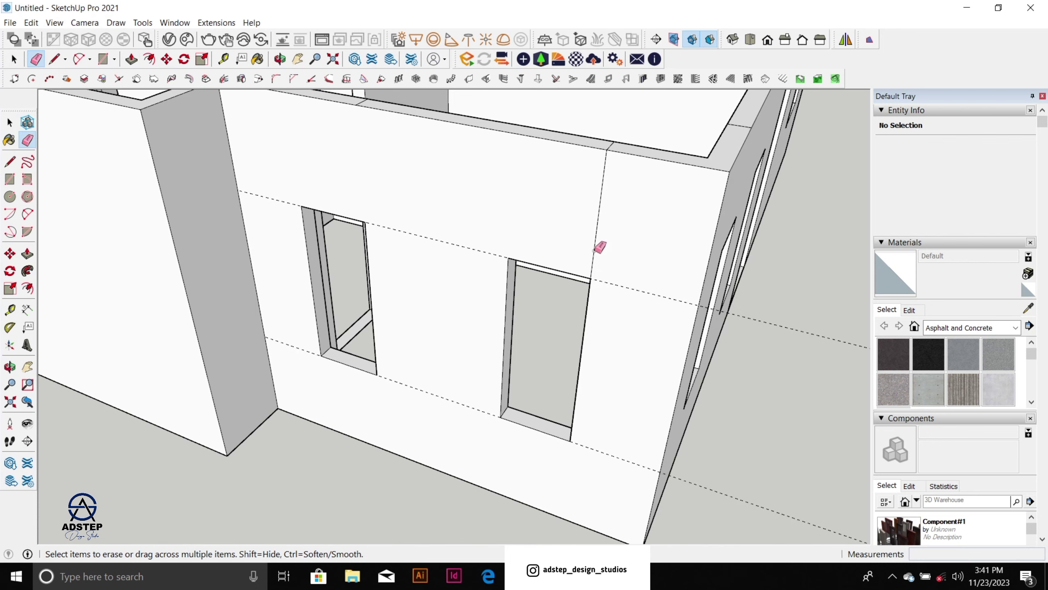
click(611, 286)
scroll(603, 449, down, 8)
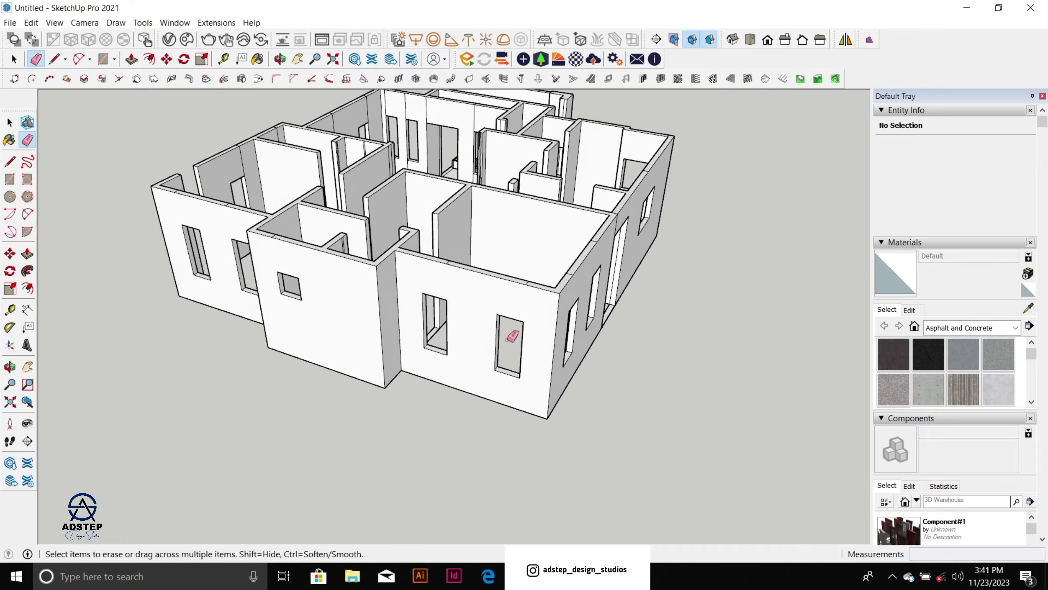
Step: Erase the edges of the ground-level ledge outside the front room beside the porch, removing its faces
mouse_move(505, 342)
middle_down()
mouse_move(199, 285)
mouse_move(201, 258)
mouse_move(74, 234)
middle_up()
scroll(398, 314, down, 4)
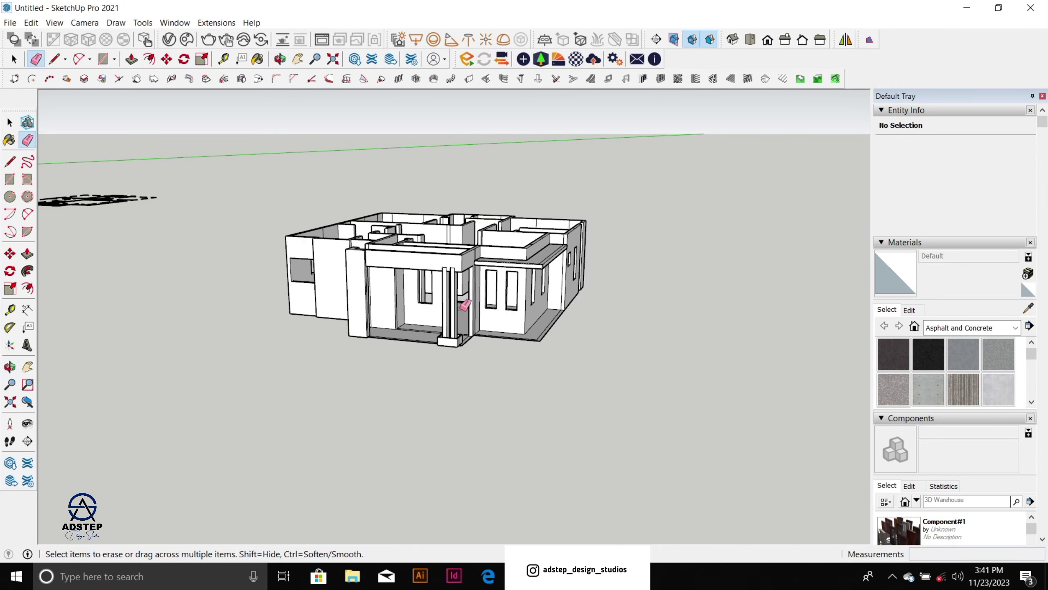
mouse_move(465, 304)
middle_down()
mouse_move(636, 321)
mouse_move(485, 362)
middle_up()
scroll(574, 356, up, 2)
scroll(570, 353, up, 4)
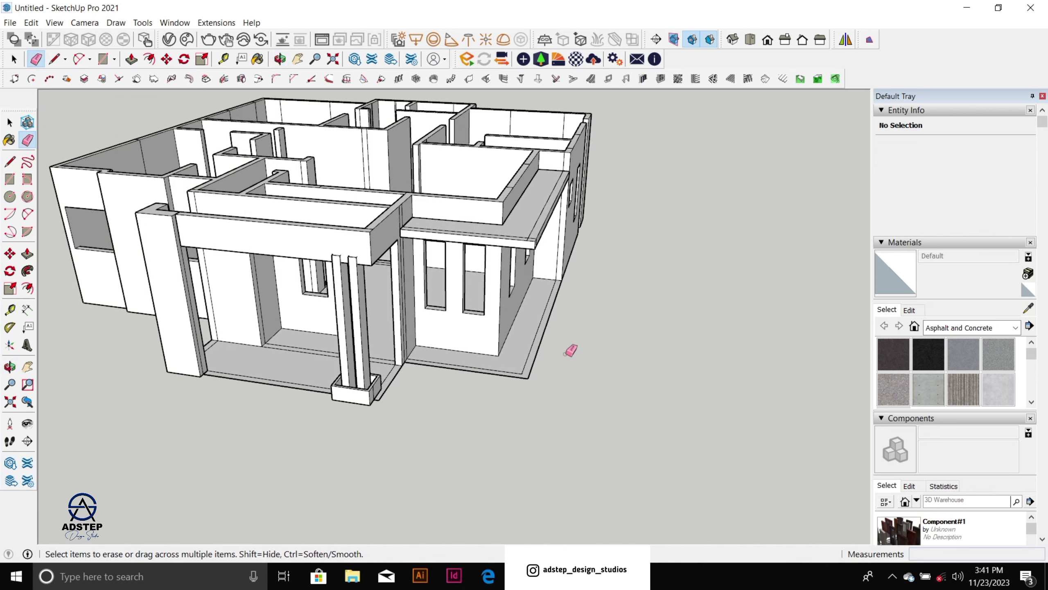
scroll(551, 339, up, 2)
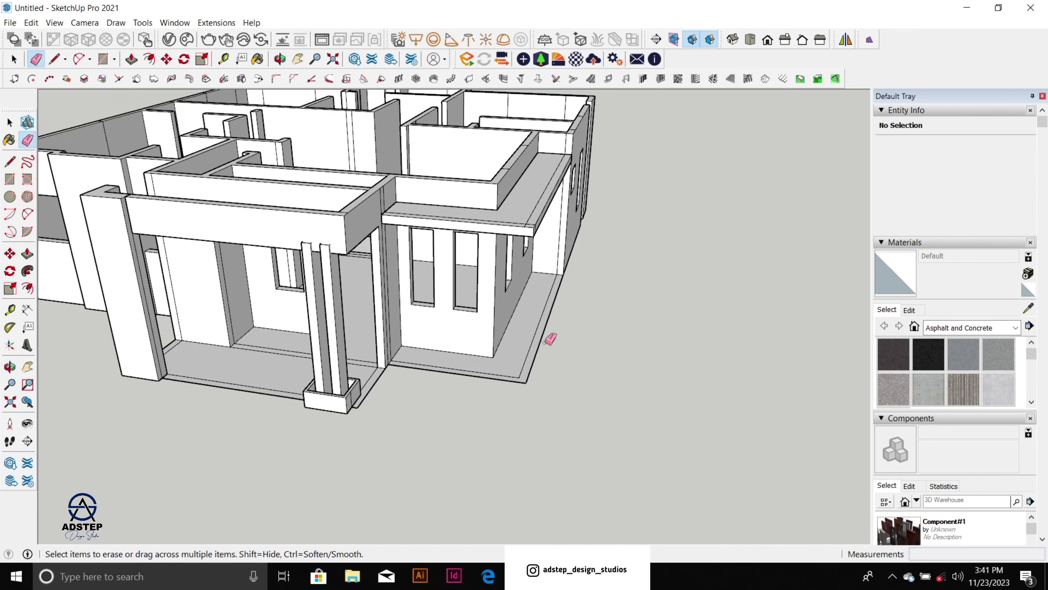
scroll(516, 288, up, 2)
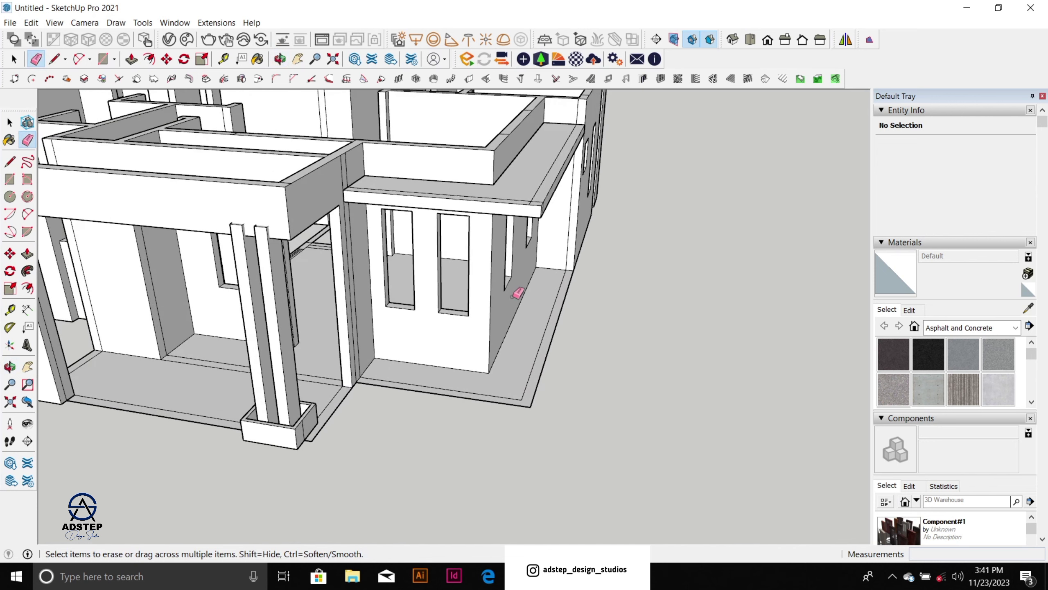
key(space)
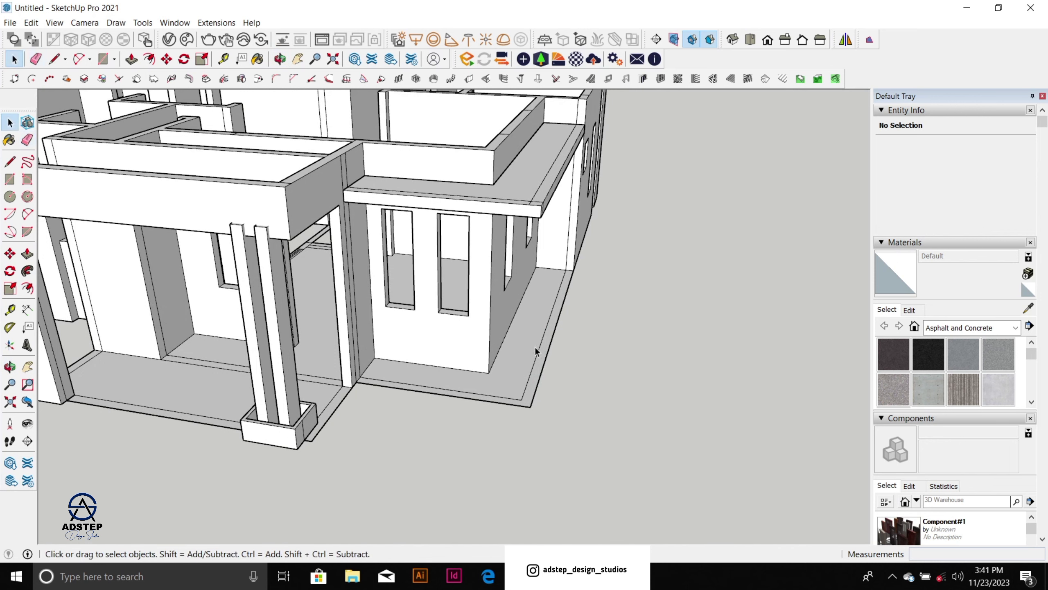
scroll(541, 367, up, 2)
click(541, 367)
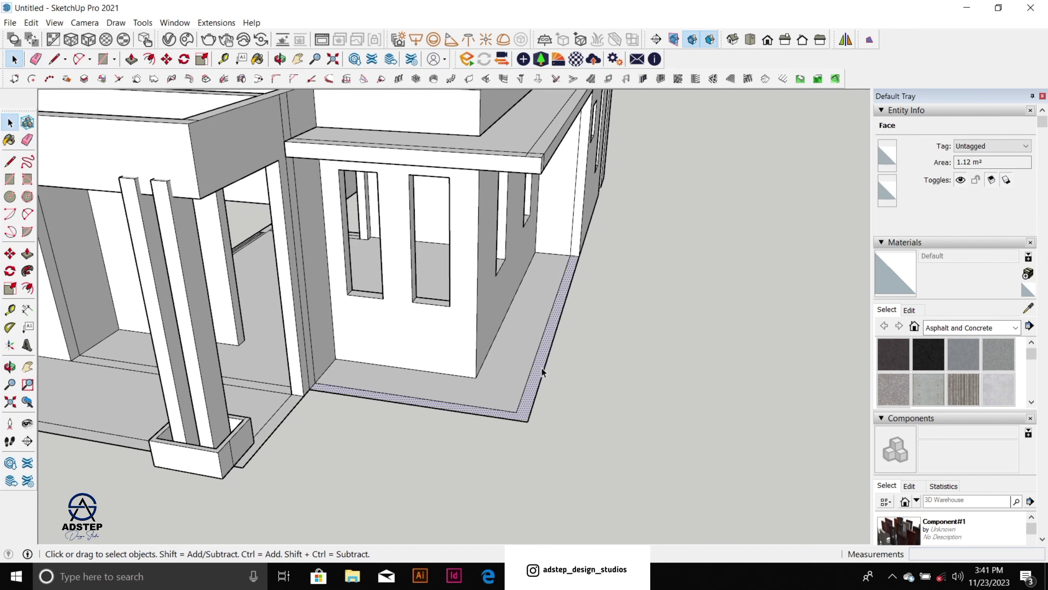
key(e)
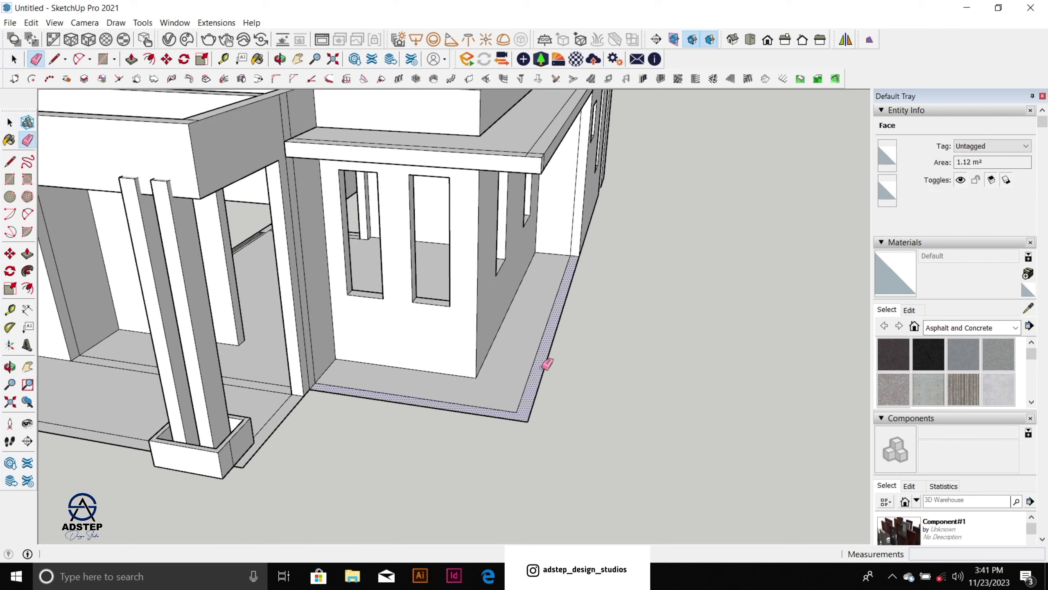
click(523, 408)
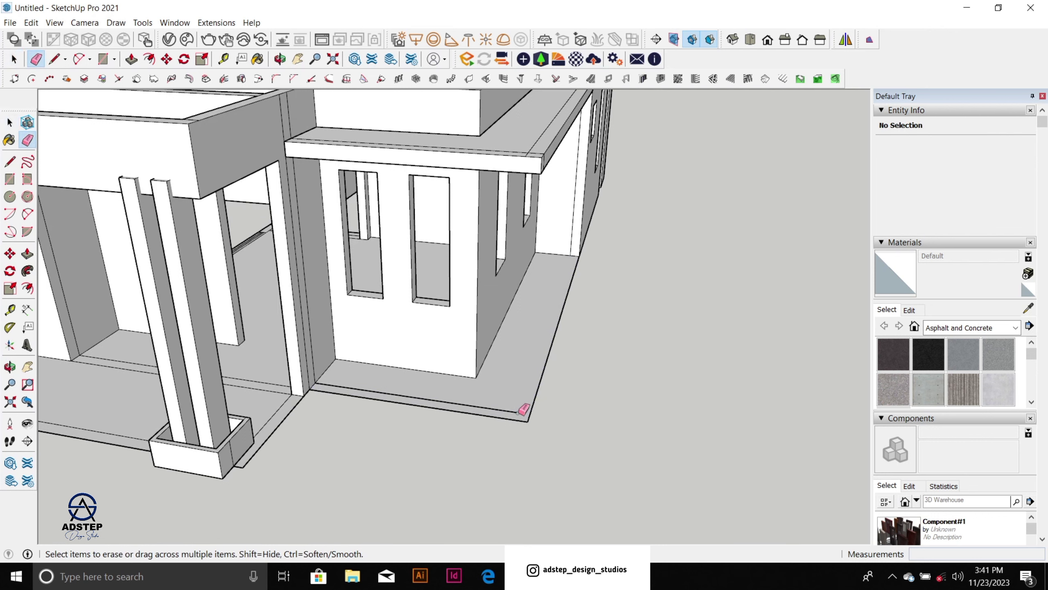
click(516, 410)
click(528, 421)
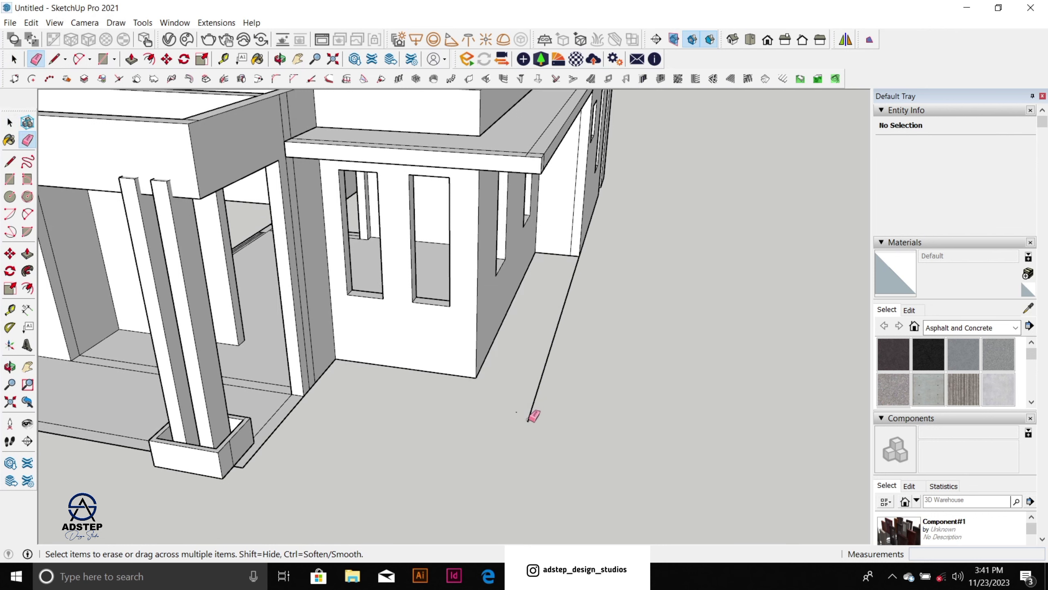
Step: Copy the filled floor outline face from beside the original plan to the open ground in front of the finished house
scroll(572, 306, down, 5)
key(space)
scroll(529, 335, down, 4)
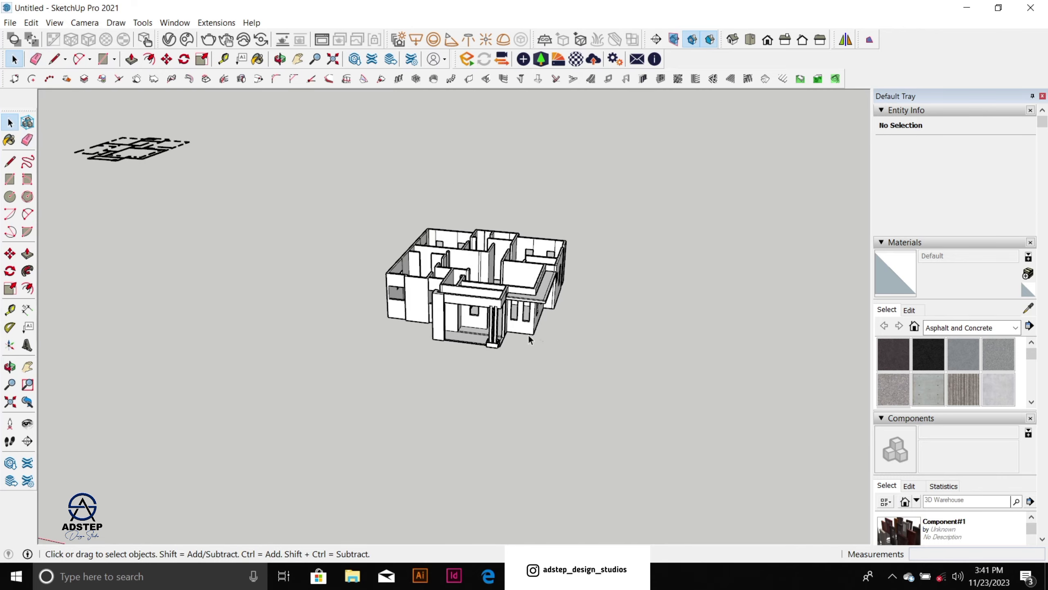
mouse_move(488, 302)
middle_down()
mouse_move(482, 287)
mouse_move(520, 306)
middle_up()
scroll(542, 317, down, 8)
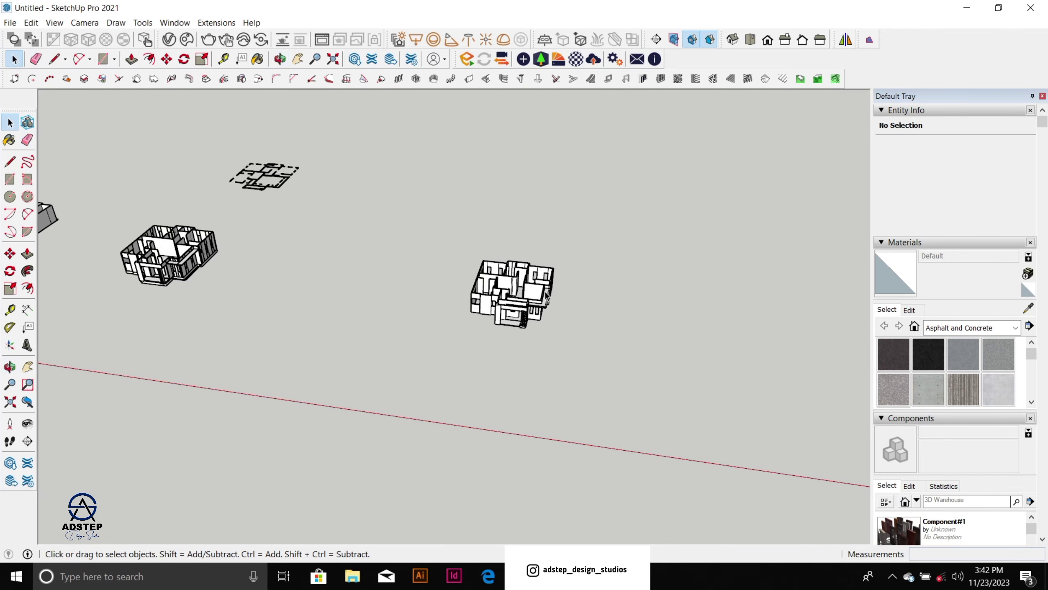
scroll(547, 291, down, 2)
scroll(247, 204, up, 2)
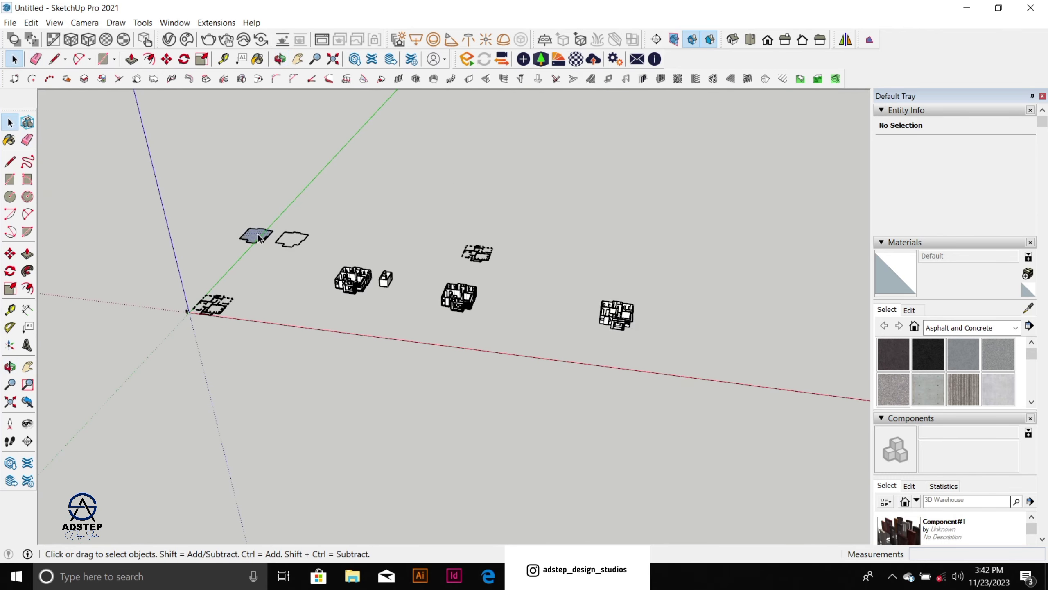
click(259, 237)
key(m)
click(259, 237)
key(ctrl)
scroll(547, 347, up, 2)
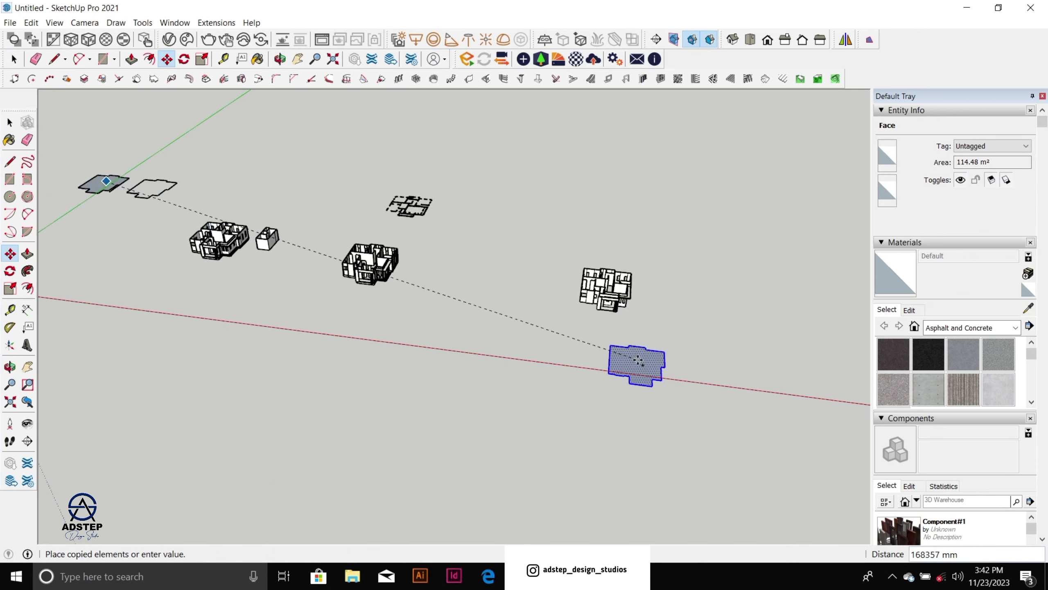
scroll(611, 372, up, 3)
click(540, 389)
key(space)
Step: Select the whole finished house model and make it a group
click(597, 350)
scroll(540, 388, up, 1)
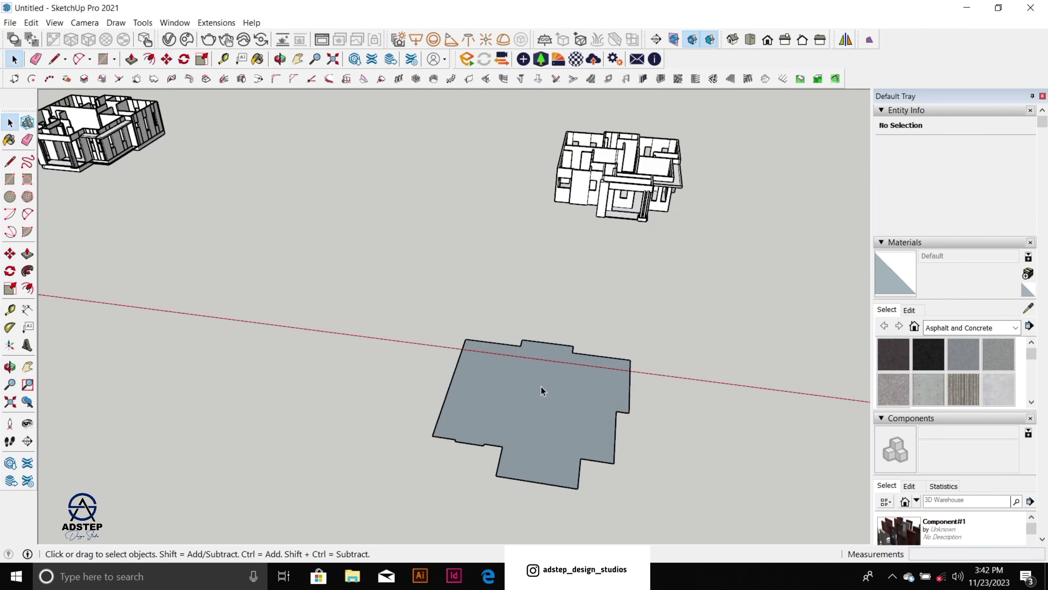
click(541, 390)
middle_drag(551, 377, 605, 186)
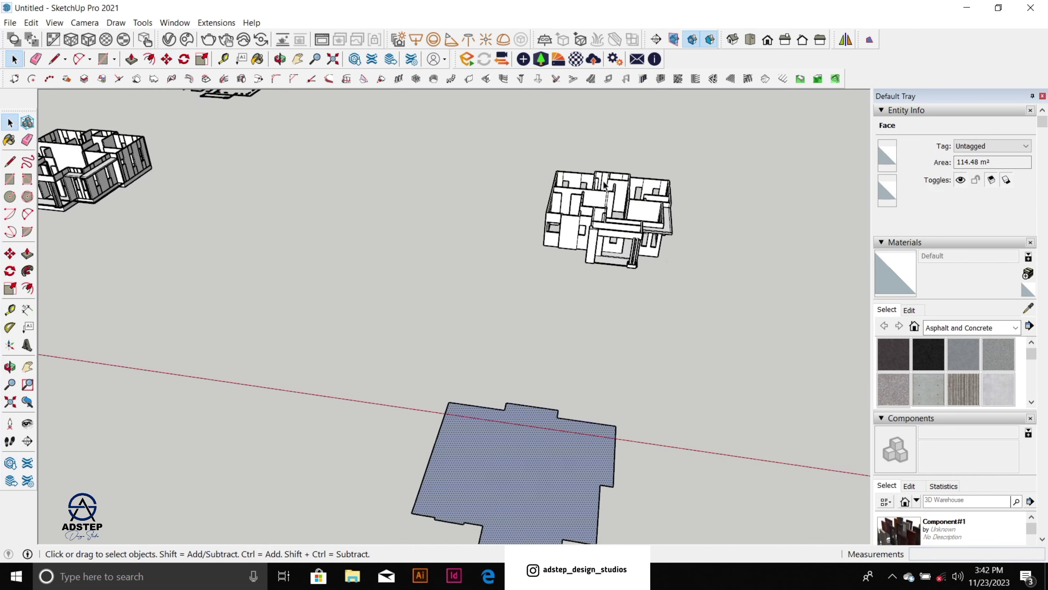
scroll(664, 201, up, 4)
scroll(554, 300, down, 3)
drag(400, 157, 650, 361)
right_click(582, 259)
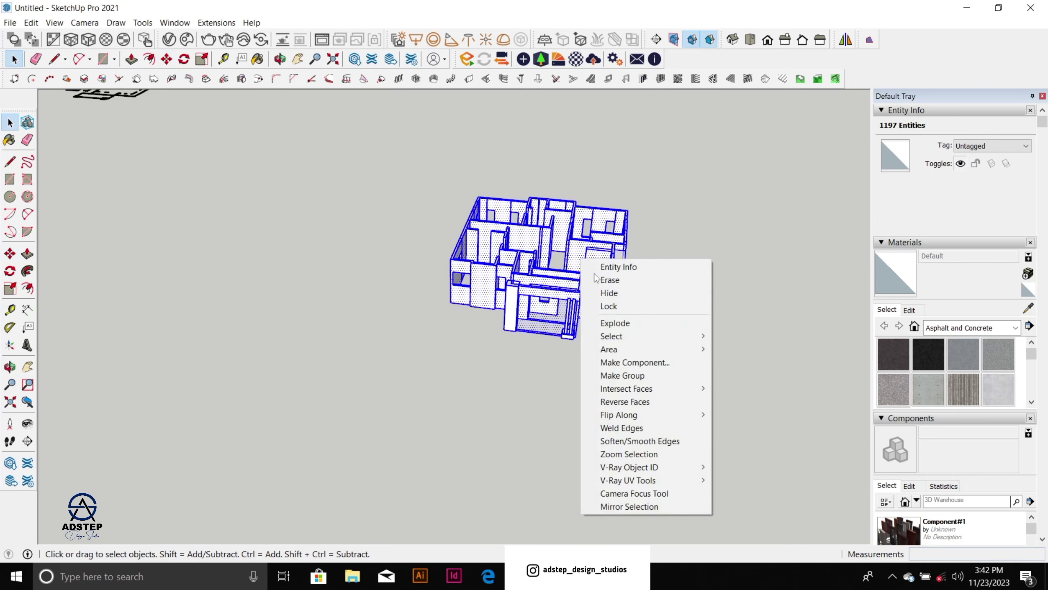
click(674, 375)
click(728, 206)
Step: Reverse the copied floor outline's face so its front side points up
middle_drag(729, 206, 555, 333)
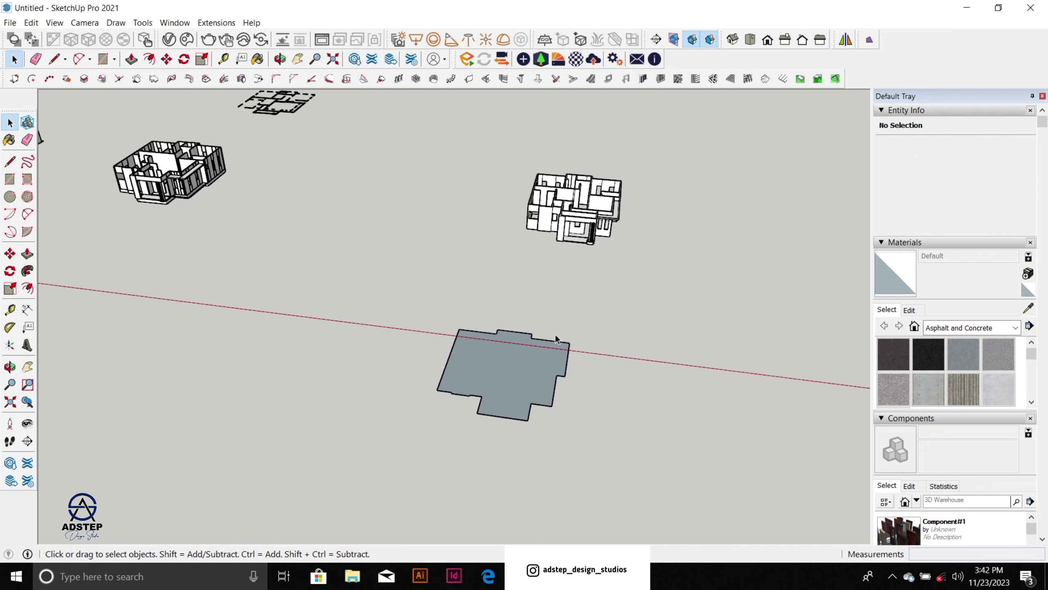
right_click(526, 367)
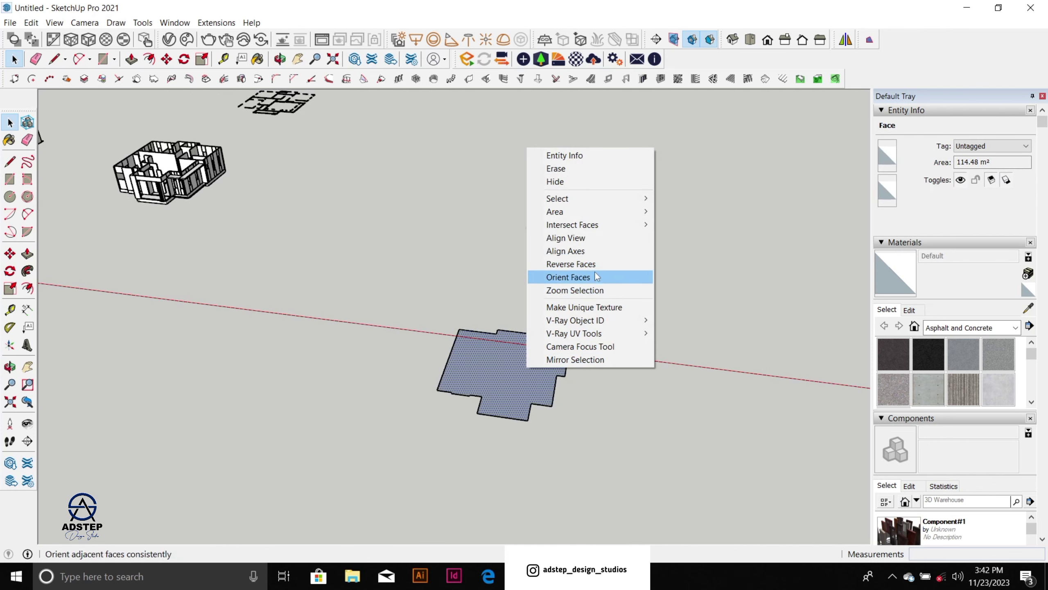
click(577, 263)
Step: Make a group of the copied floor face with its edges and open that group for editing
drag(404, 277, 587, 451)
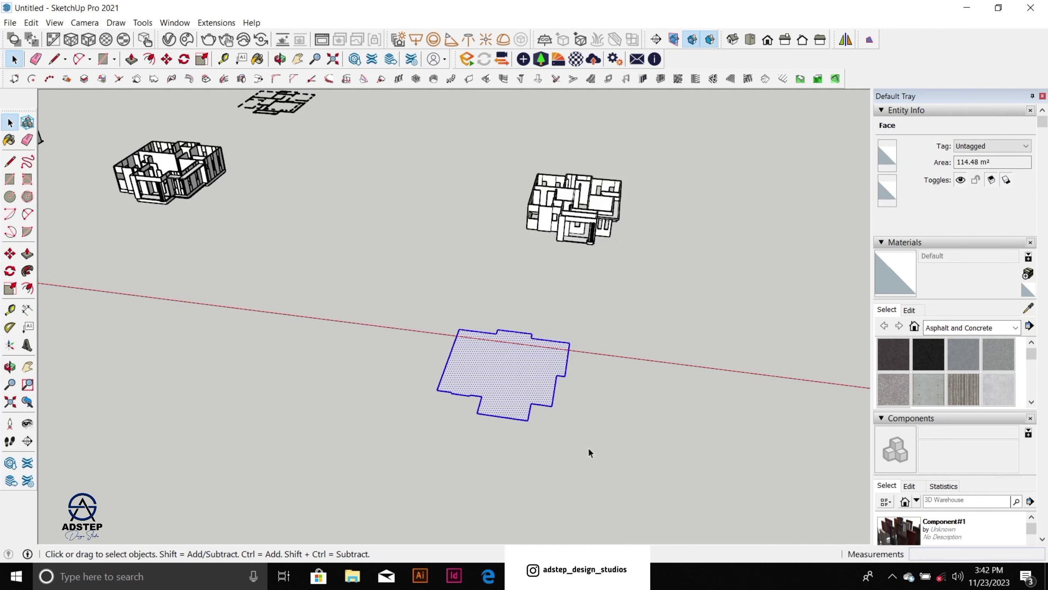
right_click(517, 378)
click(560, 250)
double_click(540, 371)
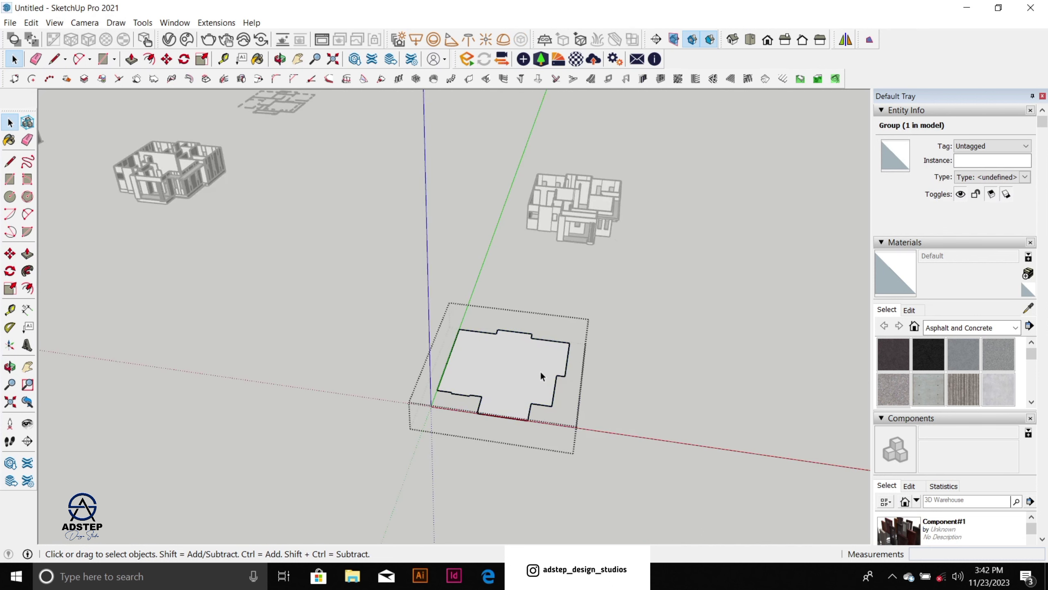
Step: Extrude the floor outline face 450 mm upward to form the floor slab
click(532, 371)
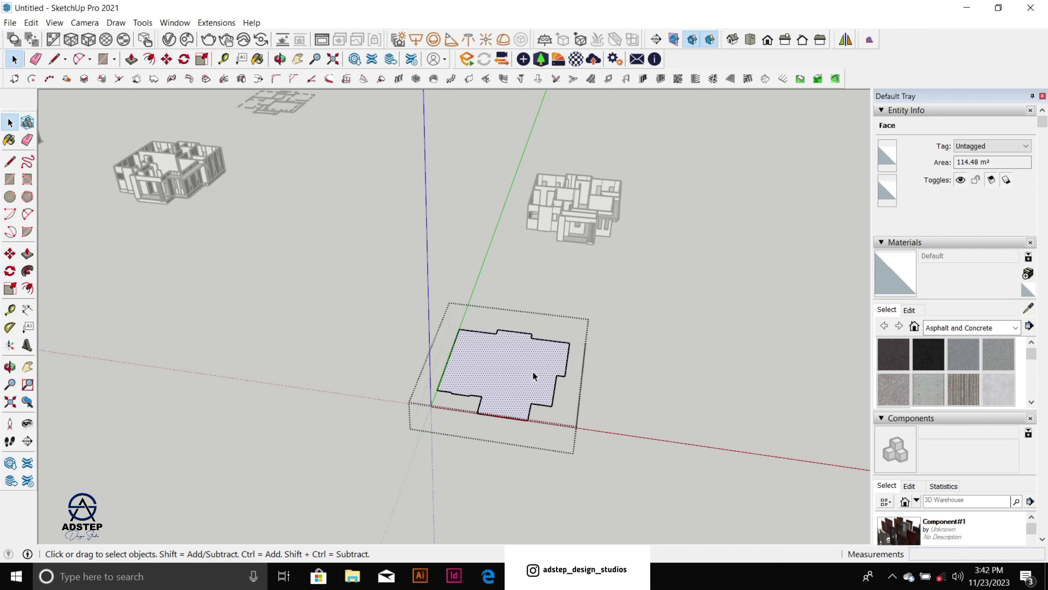
key(p)
drag(532, 371, 533, 365)
text(450)
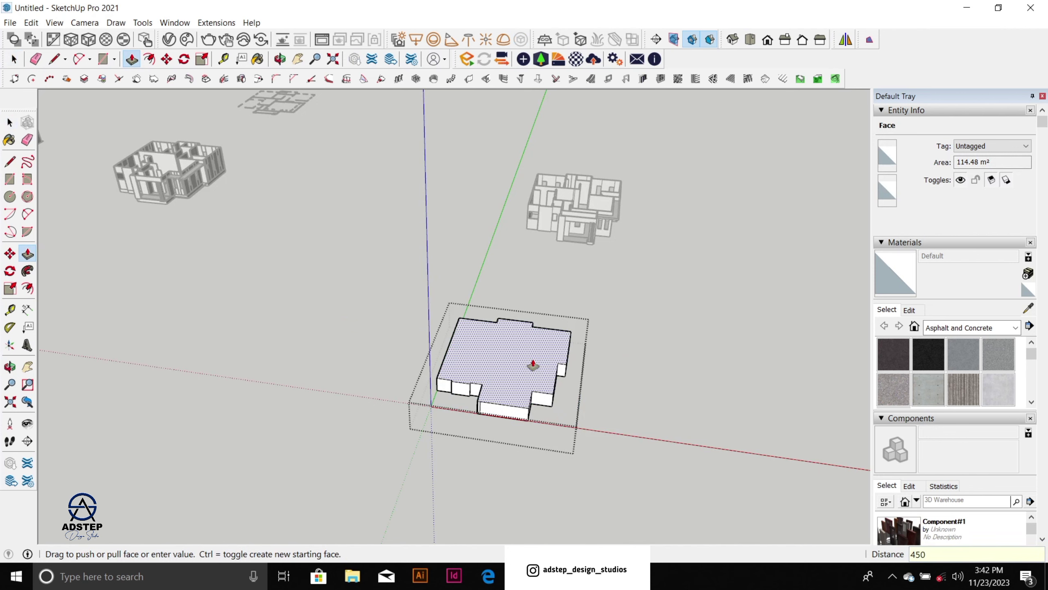
key(Return)
Step: Erase the stray vertical edge on the slab's front side near the recessed corner
middle_drag(510, 422, 672, 295)
scroll(714, 223, up, 10)
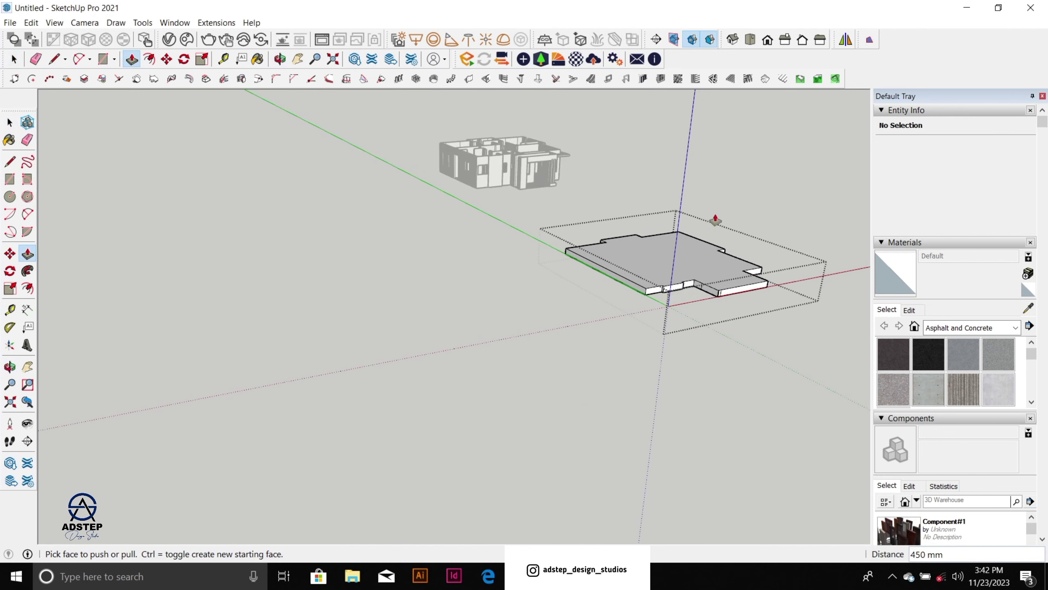
key(e)
click(650, 301)
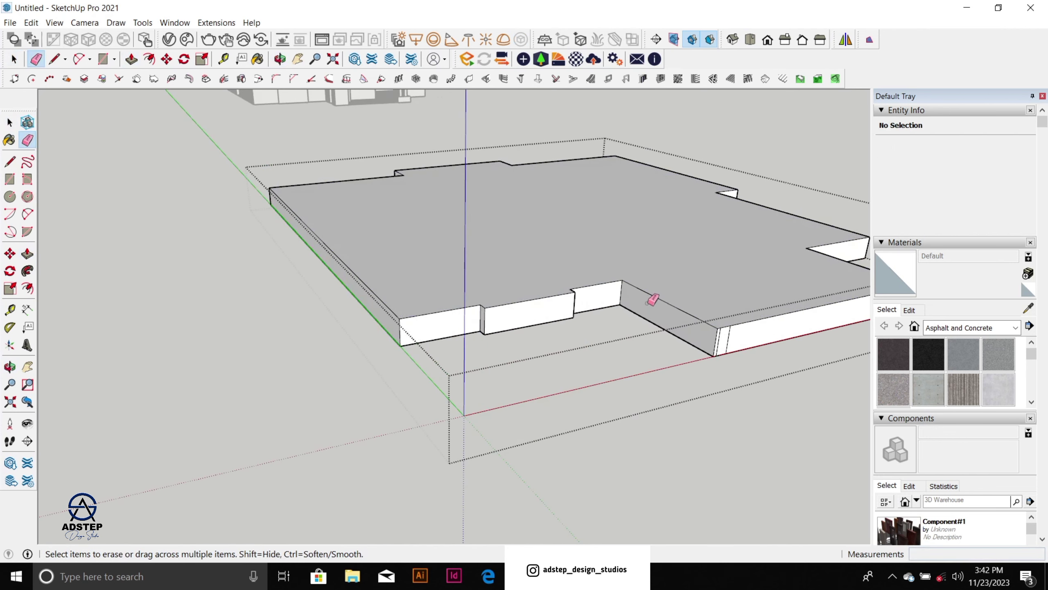
click(720, 337)
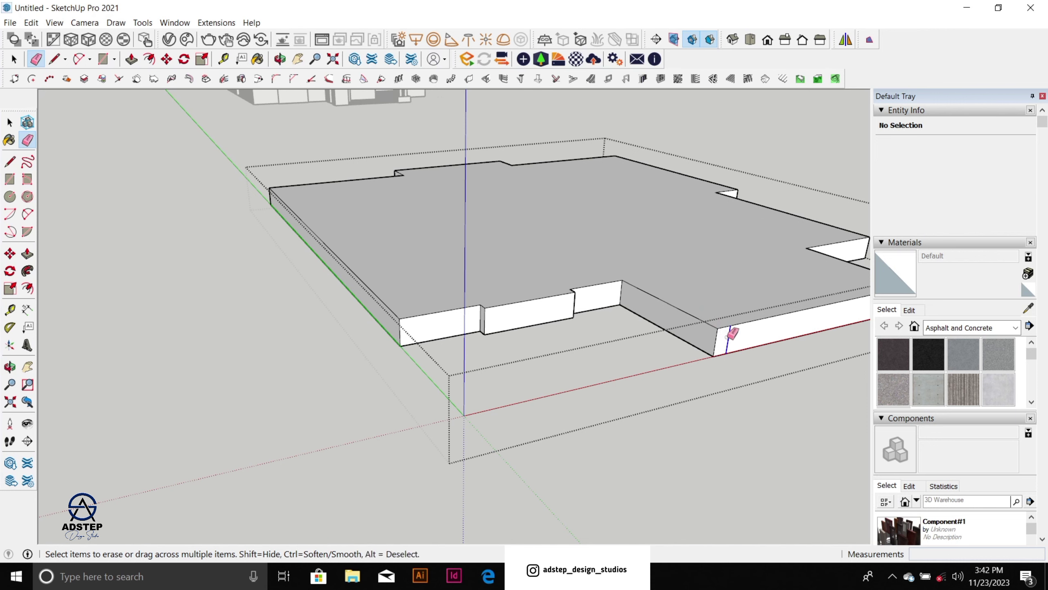
scroll(544, 355, down, 6)
Step: Move the slab group by its corner to the matching house corner so it sits directly beneath the walls
key(space)
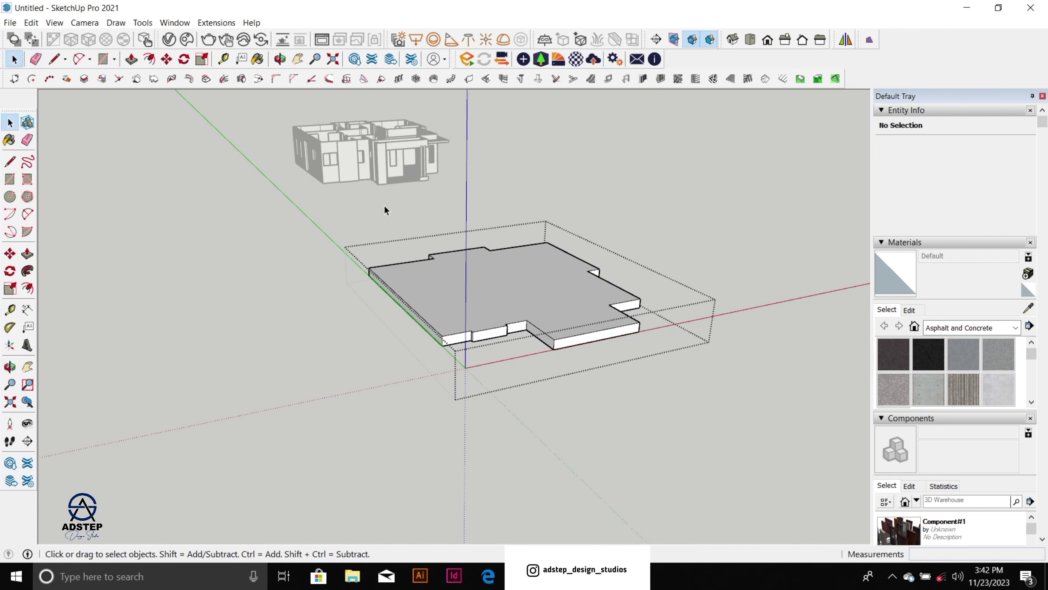
click(332, 216)
drag(332, 216, 695, 398)
key(m)
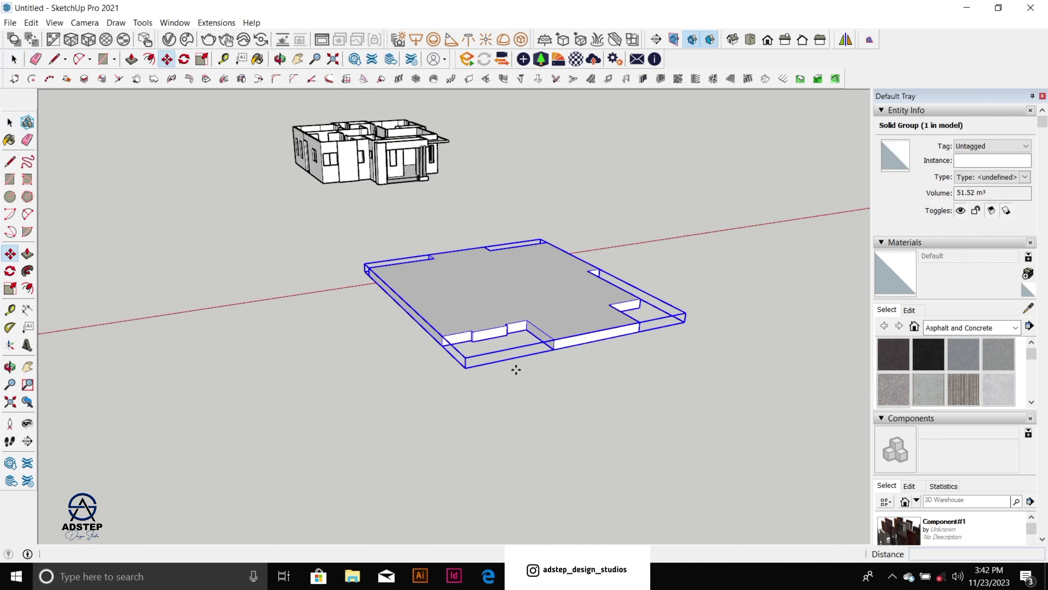
scroll(448, 340, up, 2)
click(439, 334)
scroll(273, 100, up, 4)
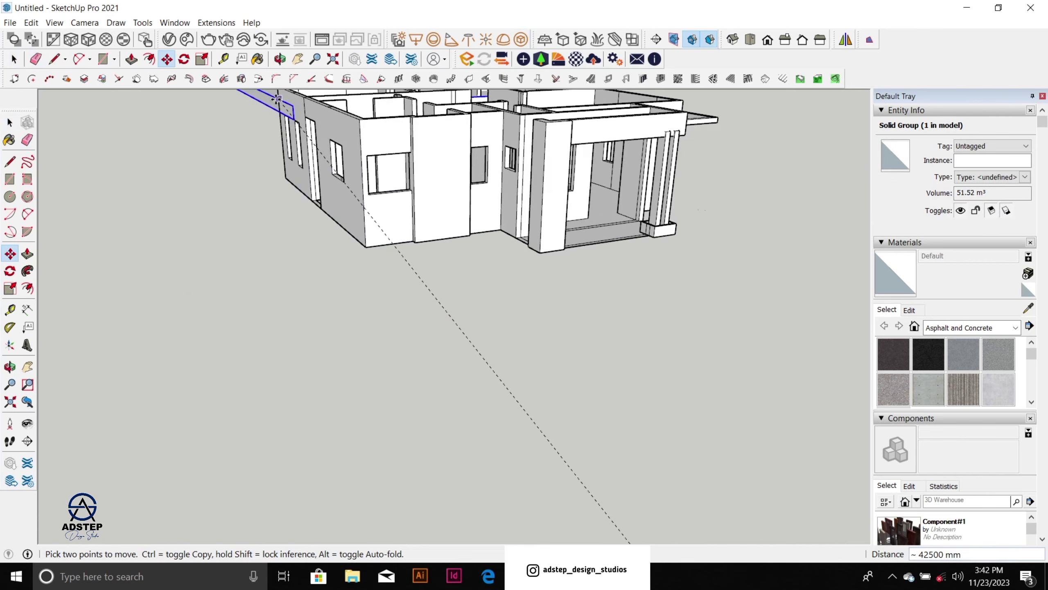
scroll(278, 98, up, 8)
click(423, 377)
key(o)
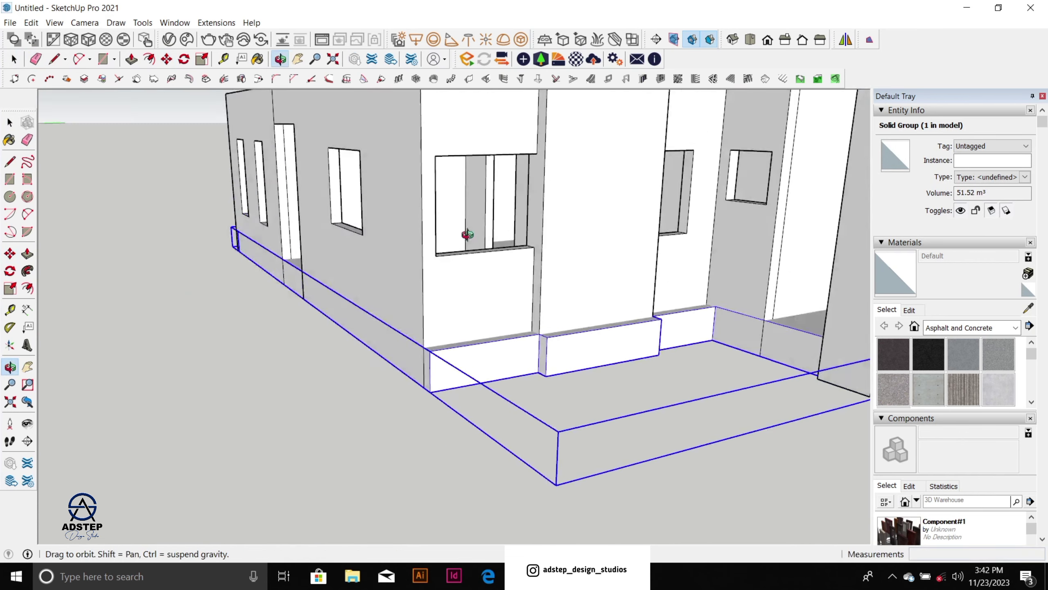
middle_drag(468, 235, 458, 180)
click(407, 461)
scroll(378, 315, down, 2)
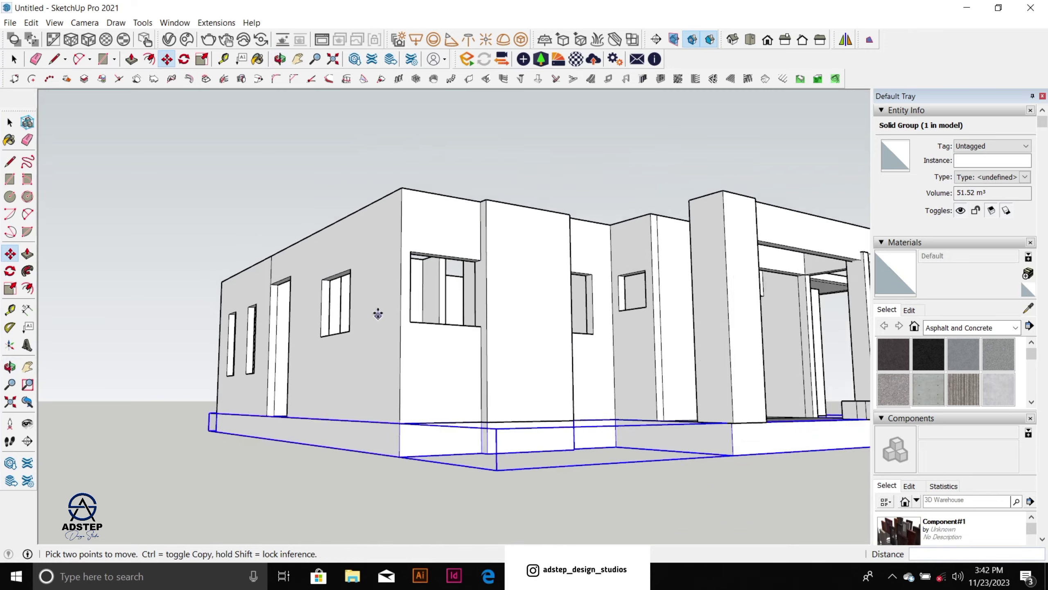
scroll(378, 314, down, 3)
middle_drag(536, 313, 356, 356)
scroll(409, 346, down, 3)
key(space)
click(479, 429)
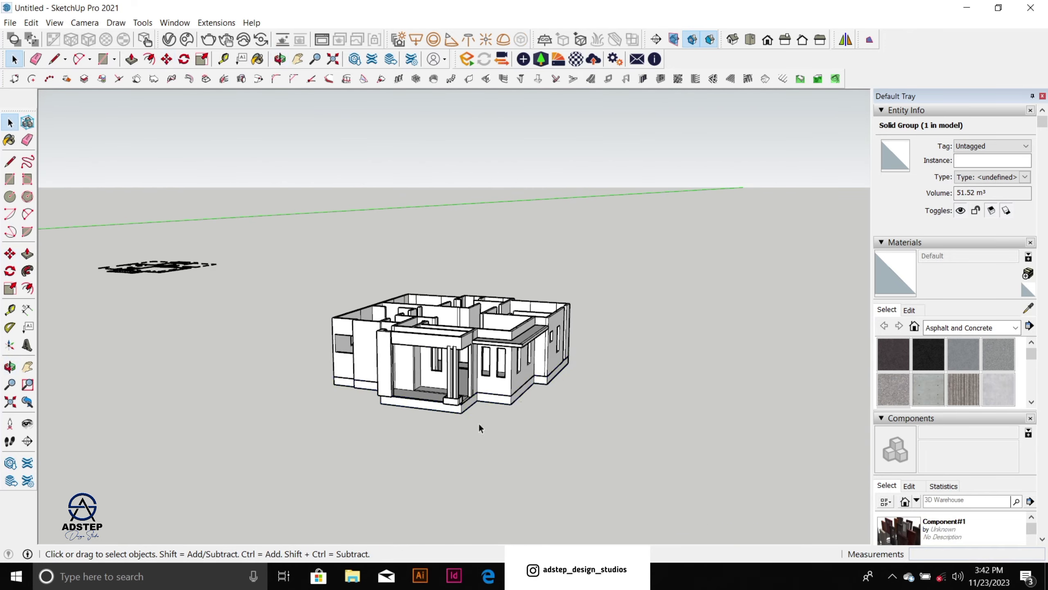
Step: Open the house group for editing and select the raised base box around the slim porch columns
scroll(474, 414, up, 4)
middle_drag(435, 392, 382, 272)
scroll(390, 346, up, 2)
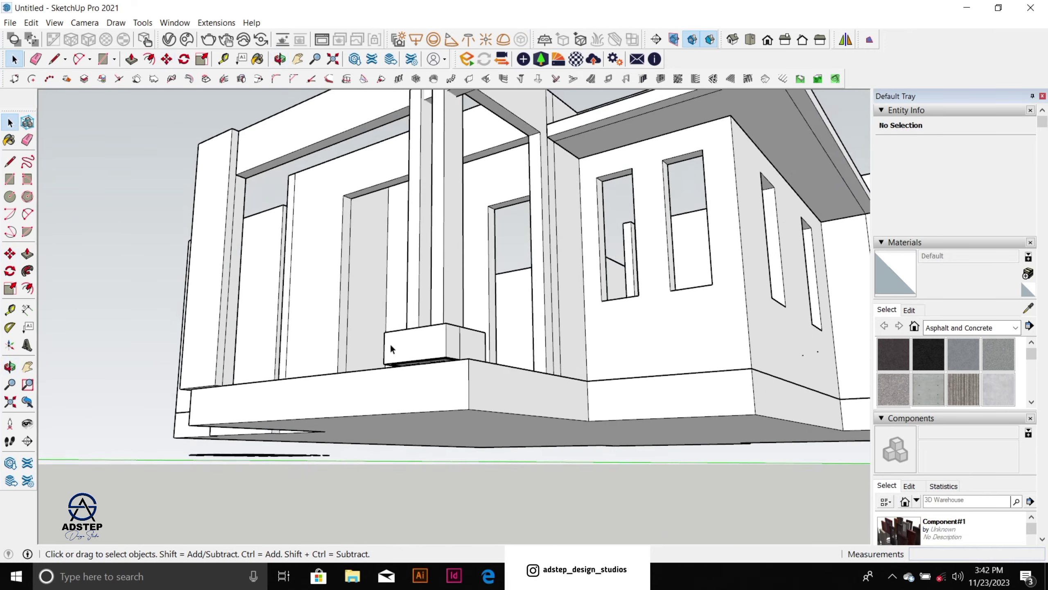
scroll(415, 357, up, 2)
middle_drag(430, 372, 424, 309)
scroll(437, 347, up, 3)
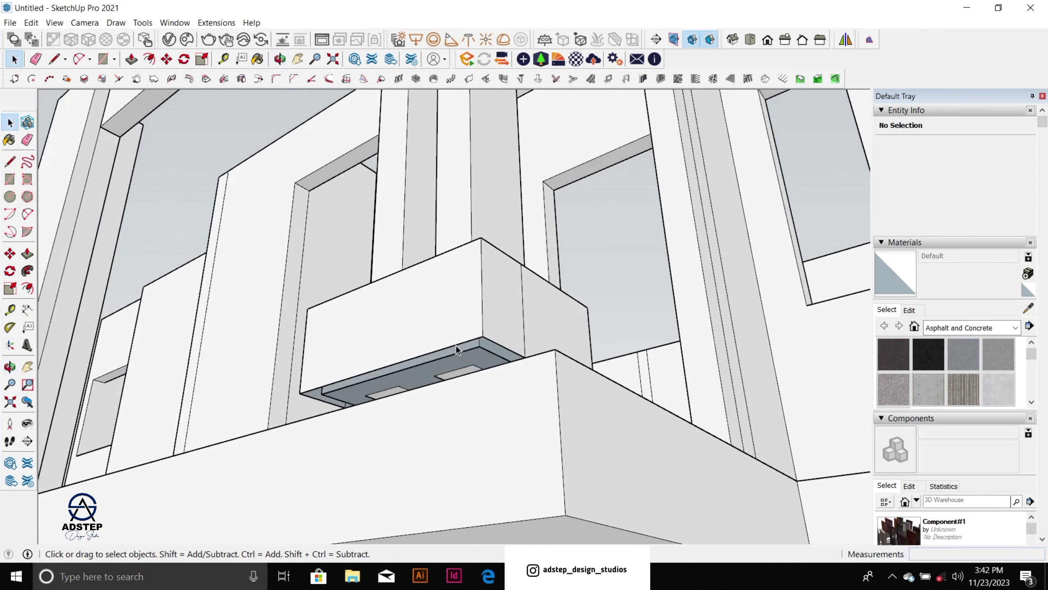
click(456, 346)
scroll(381, 376, up, 1)
double_click(383, 371)
click(383, 367)
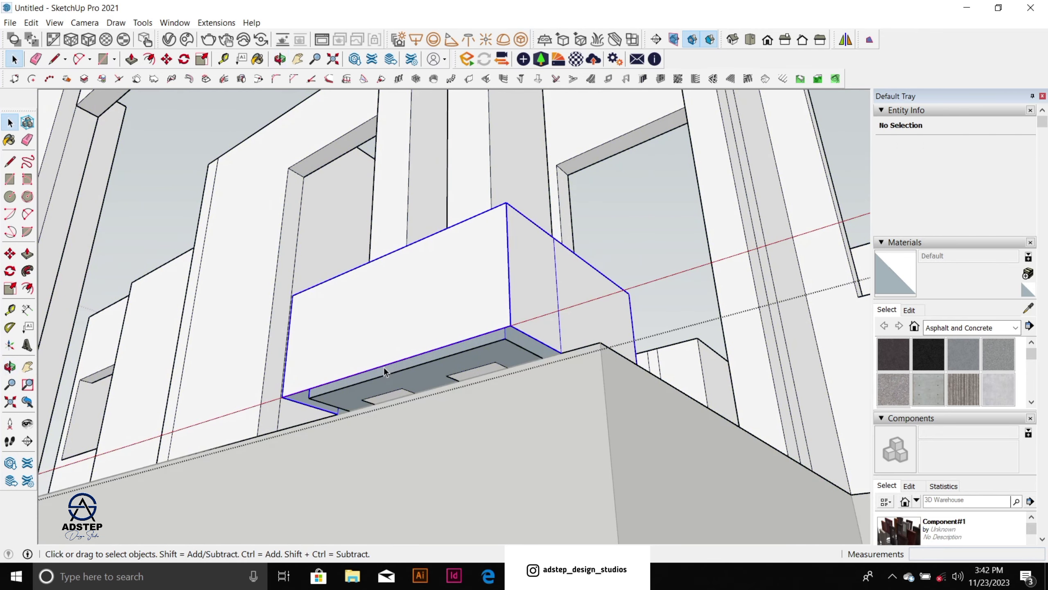
key(l)
click(505, 338)
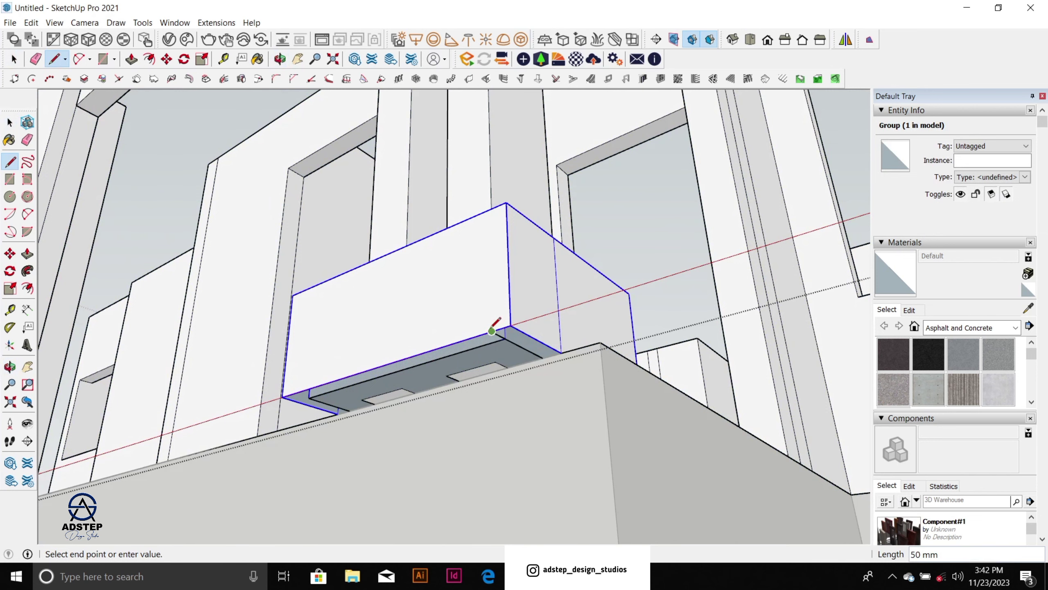
key(Escape)
scroll(362, 399, up, 2)
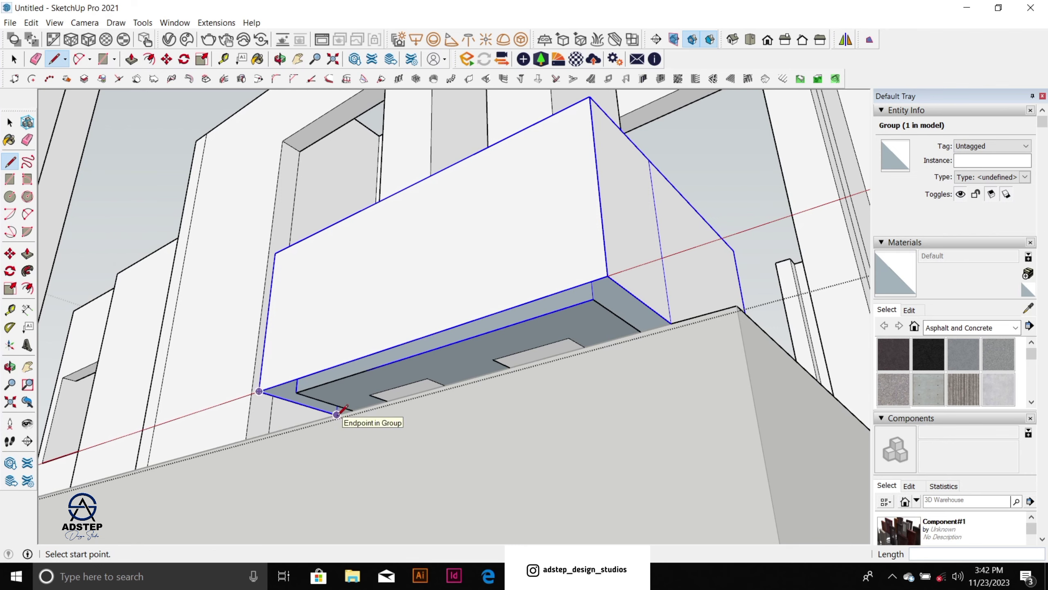
click(337, 414)
key(Escape)
key(space)
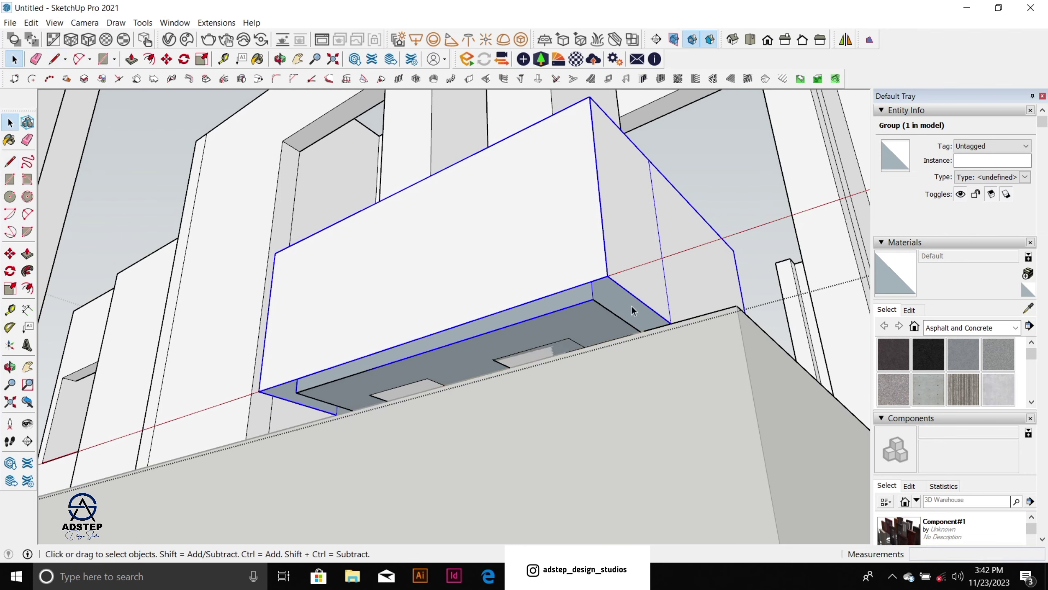
Step: Draw a 150 × 50 mm rectangle on the underside of the porch columns' base box
middle_drag(631, 305, 511, 302)
key(r)
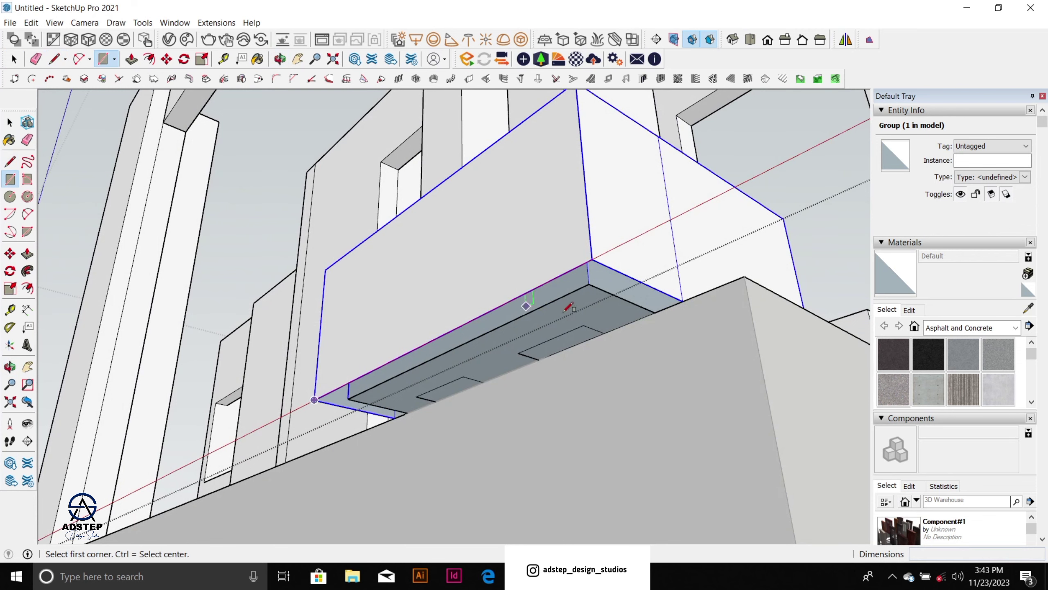
click(586, 279)
click(589, 284)
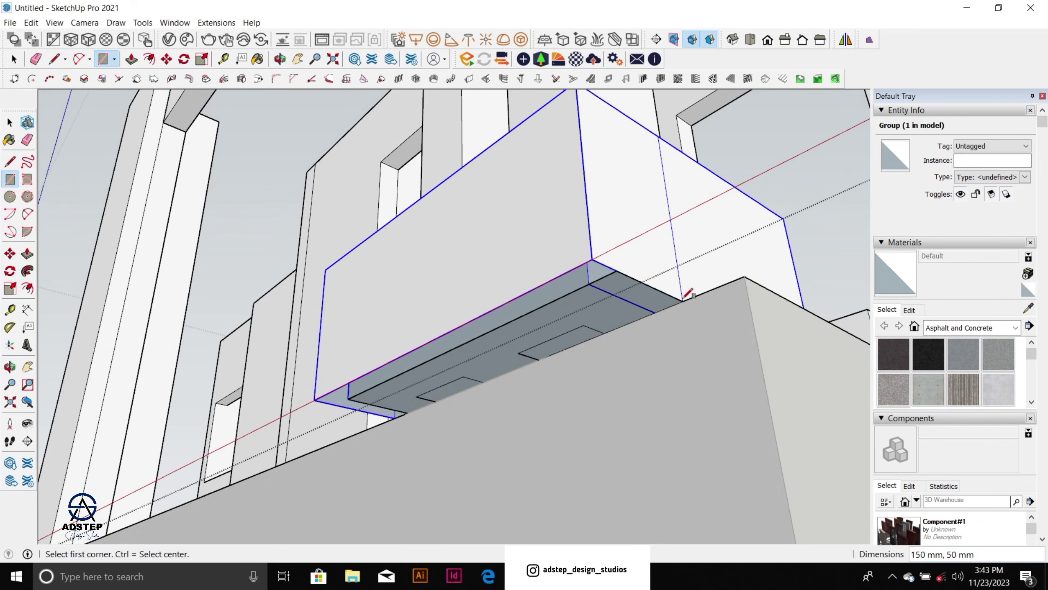
click(648, 288)
middle_drag(652, 286, 577, 252)
key(space)
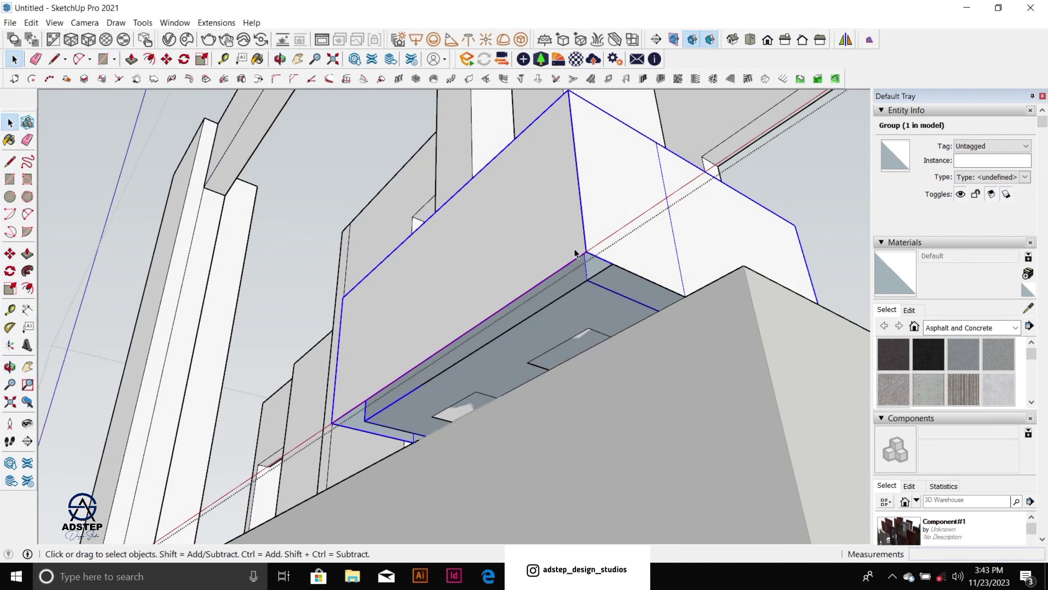
Step: Open the base box's group and close its underside rim with a line between the two open ends
double_click(579, 243)
click(579, 248)
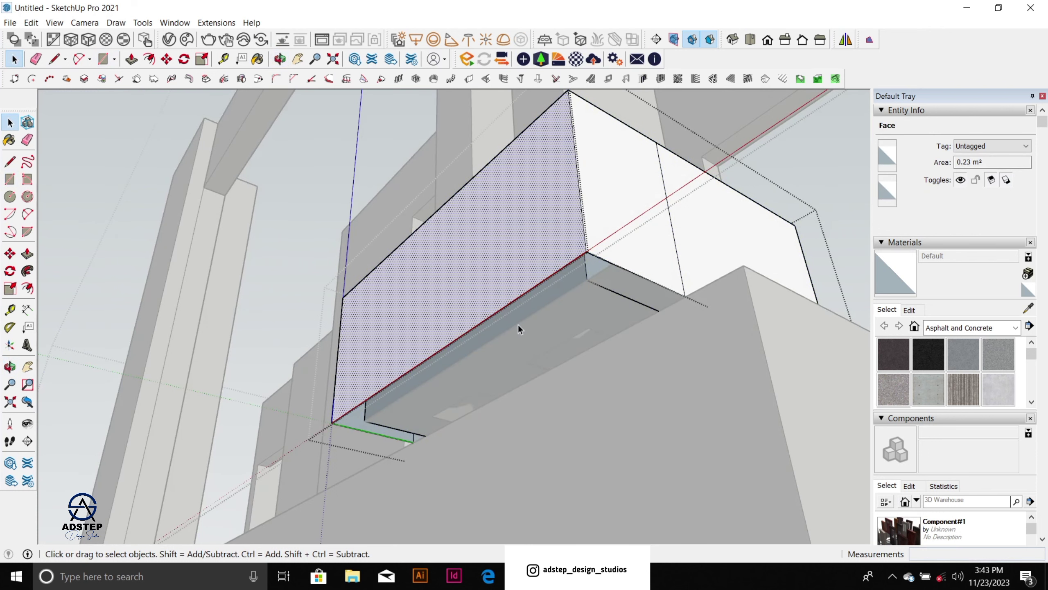
key(l)
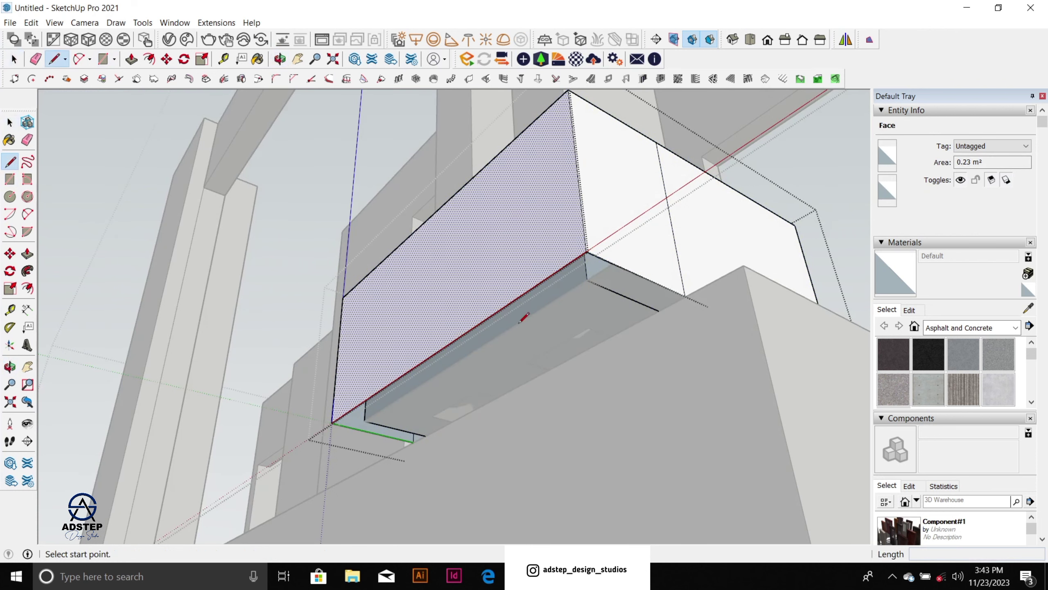
click(587, 251)
key(Escape)
click(413, 441)
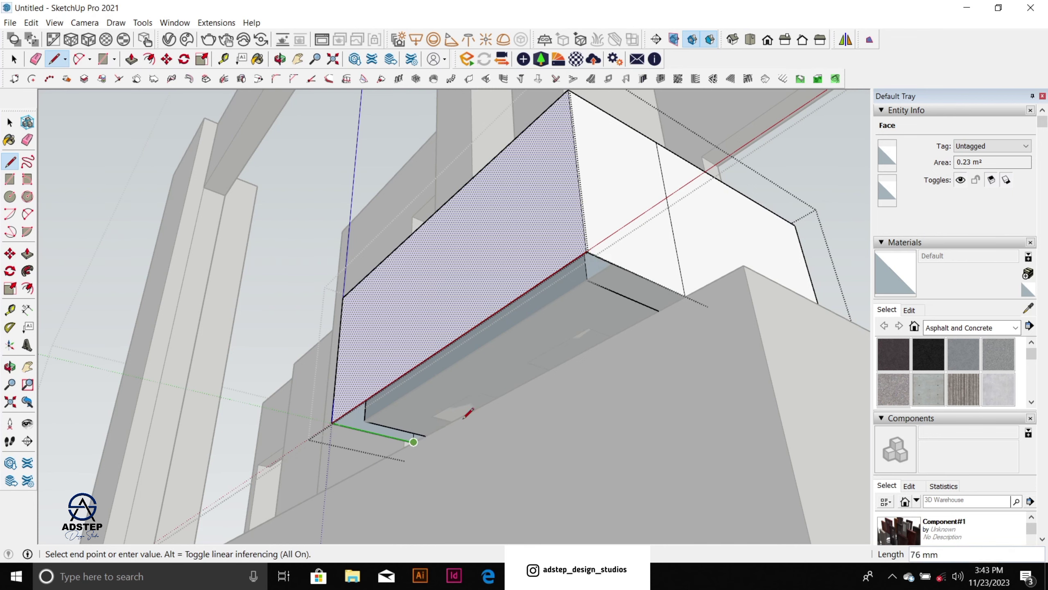
click(685, 295)
key(space)
Step: Extrude the base box's underside rim face 445 mm downward past the slab's front
click(623, 283)
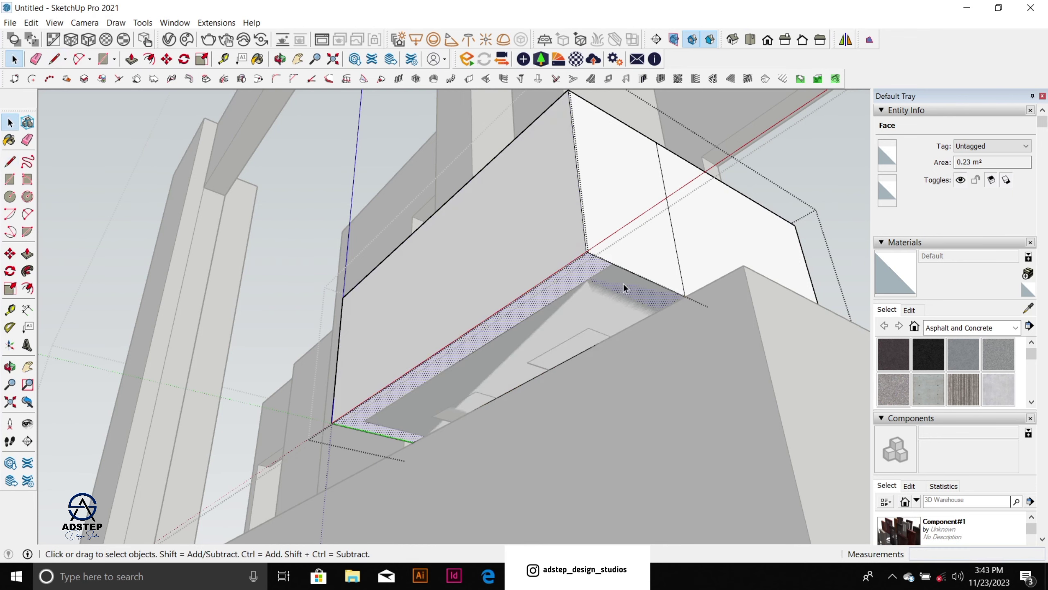
key(p)
click(626, 300)
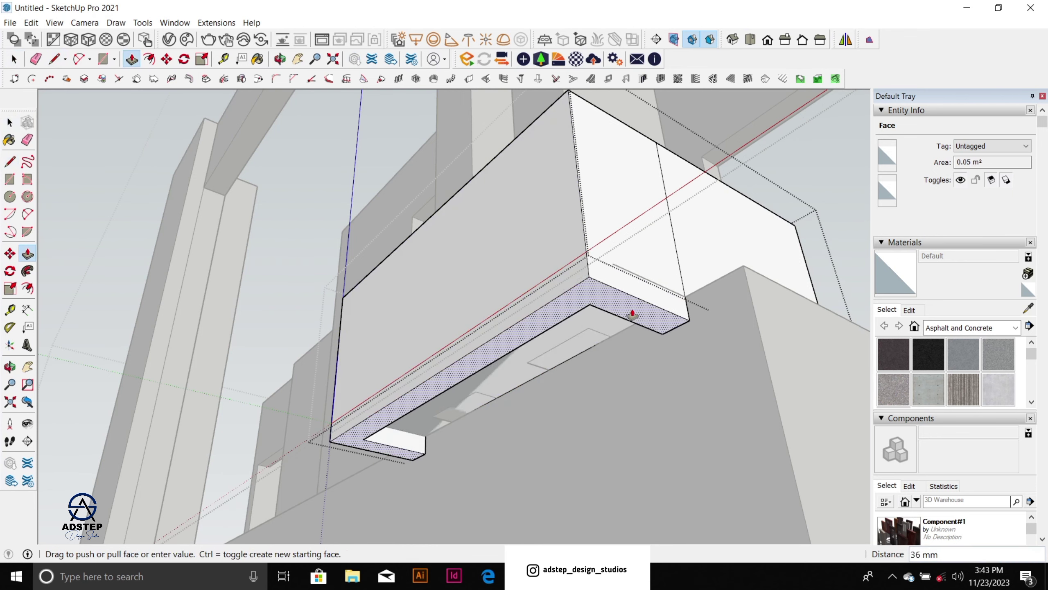
scroll(633, 316, down, 2)
scroll(641, 343, down, 2)
click(702, 429)
scroll(604, 356, down, 2)
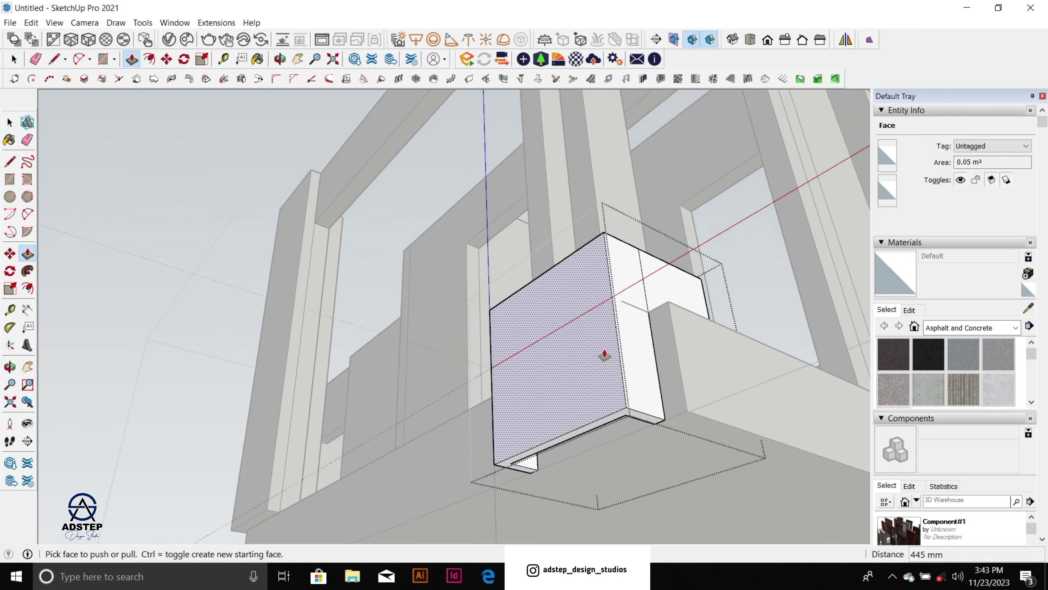
Step: Raise the top rim of the porch columns' base box by about 220 mm and leave its group
middle_drag(604, 356, 717, 477)
scroll(660, 438, down, 6)
middle_drag(585, 429, 565, 379)
scroll(572, 408, up, 8)
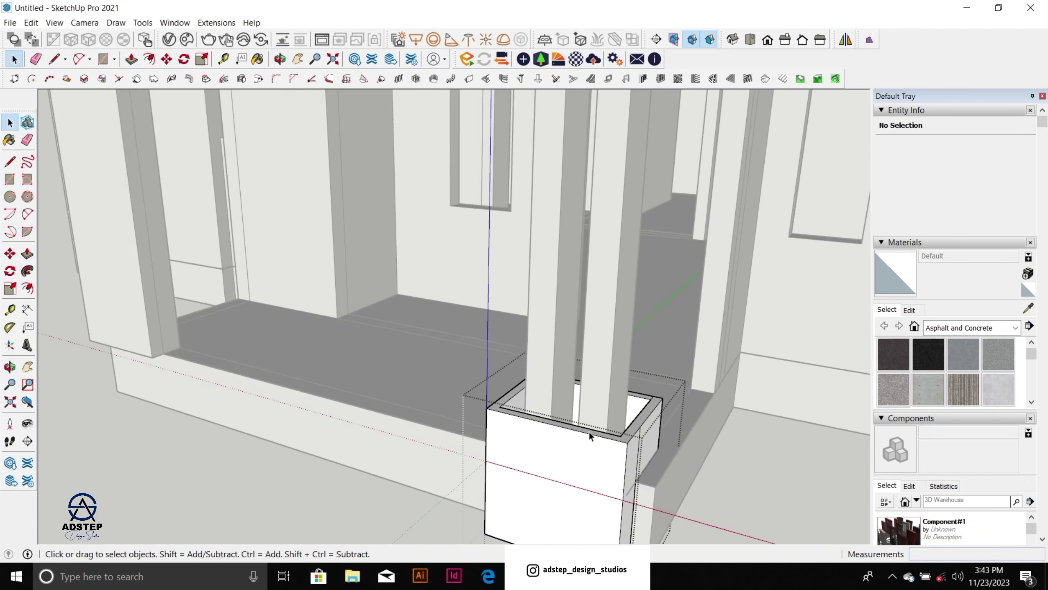
click(619, 441)
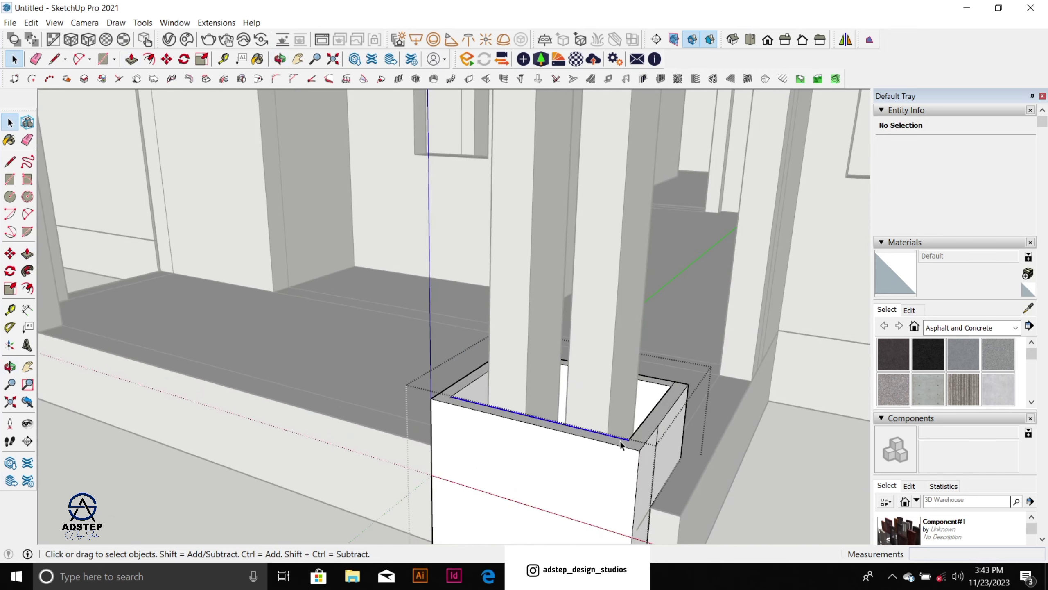
key(p)
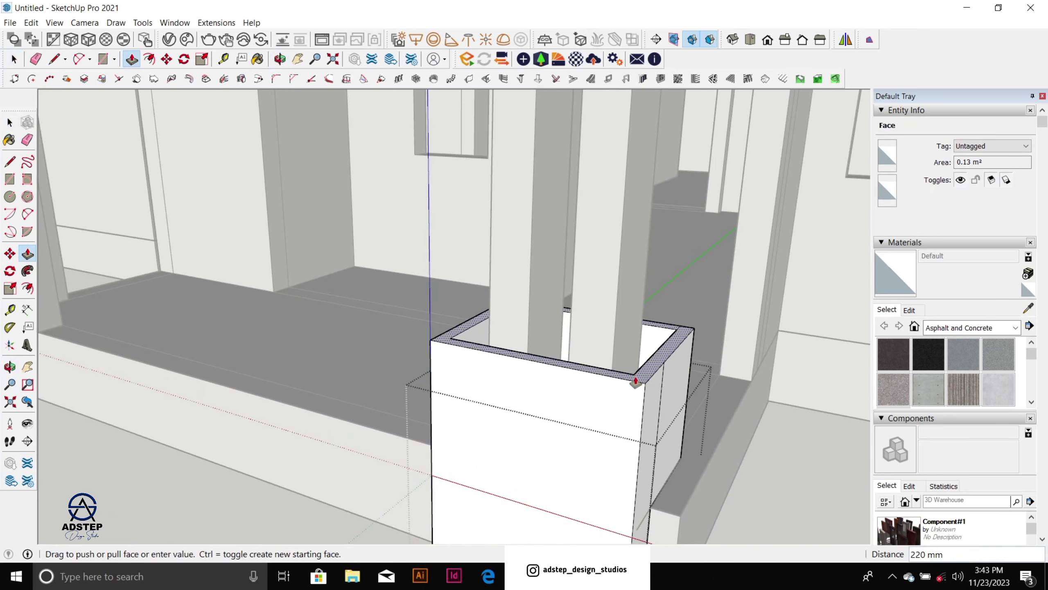
click(637, 382)
scroll(592, 390, down, 8)
key(space)
click(650, 450)
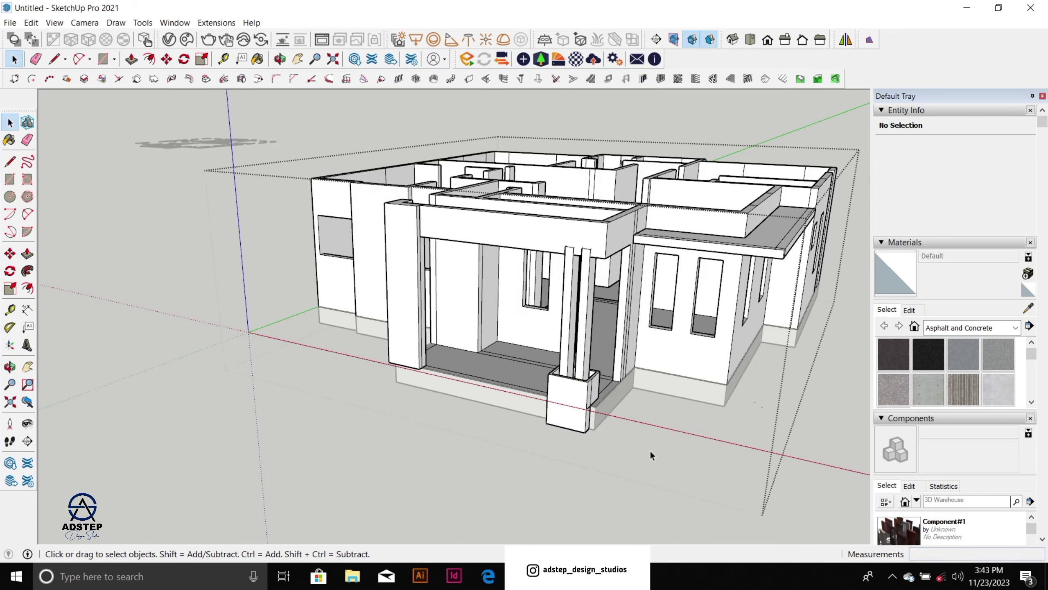
Step: Open the wide porch pillar's group, extend its underside 450 mm down to the slab's base, and leave the group
scroll(558, 415, down, 2)
scroll(479, 373, up, 5)
middle_drag(478, 374, 439, 300)
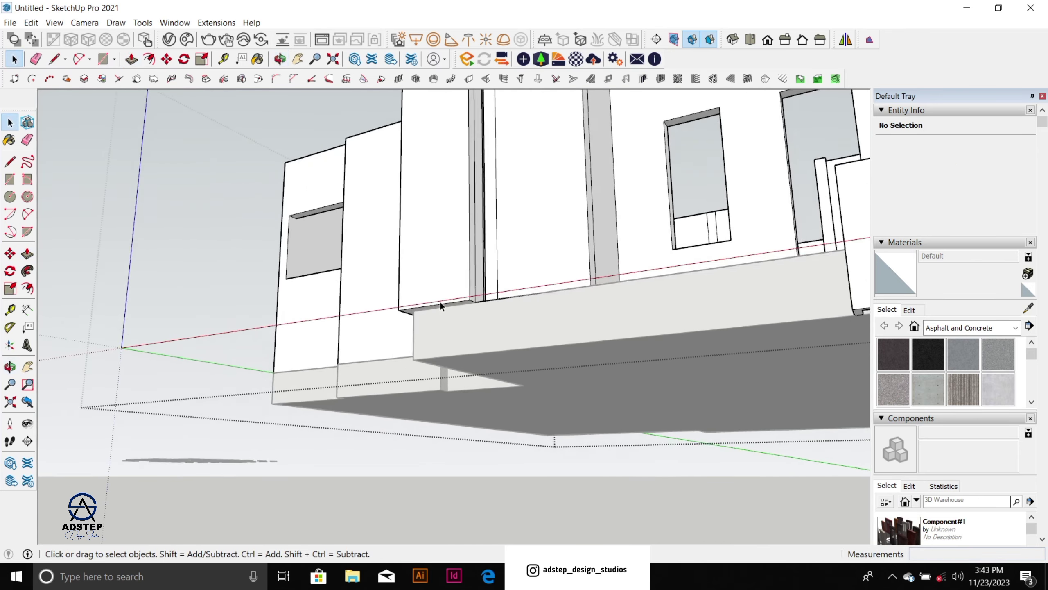
scroll(452, 303, up, 8)
click(485, 305)
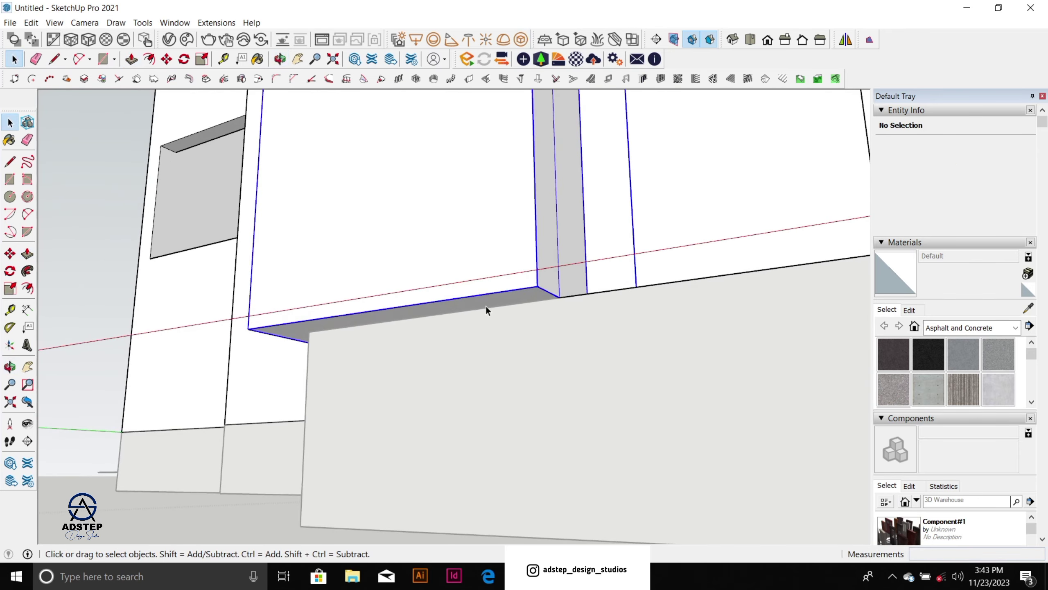
triple_click(488, 303)
key(p)
click(489, 305)
scroll(489, 305, down, 2)
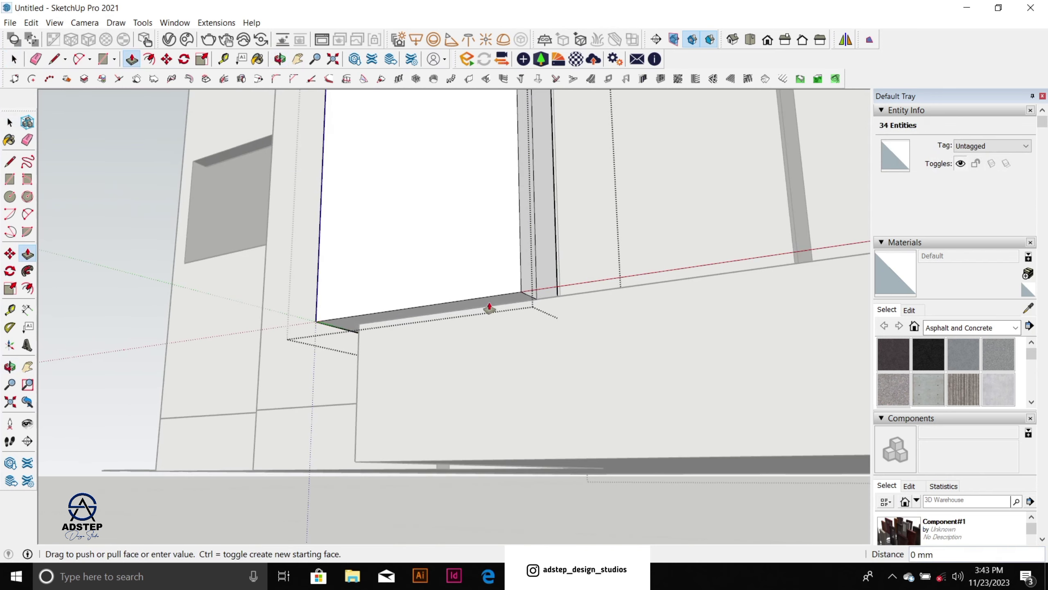
click(557, 460)
scroll(473, 362, down, 2)
middle_drag(473, 361, 451, 440)
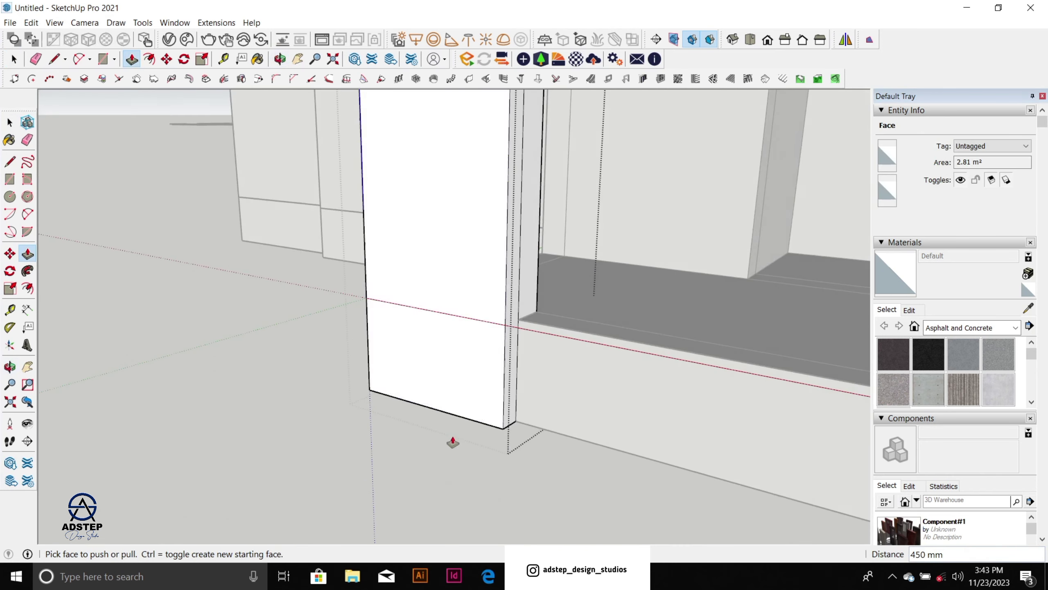
scroll(438, 400, down, 8)
key(space)
click(588, 424)
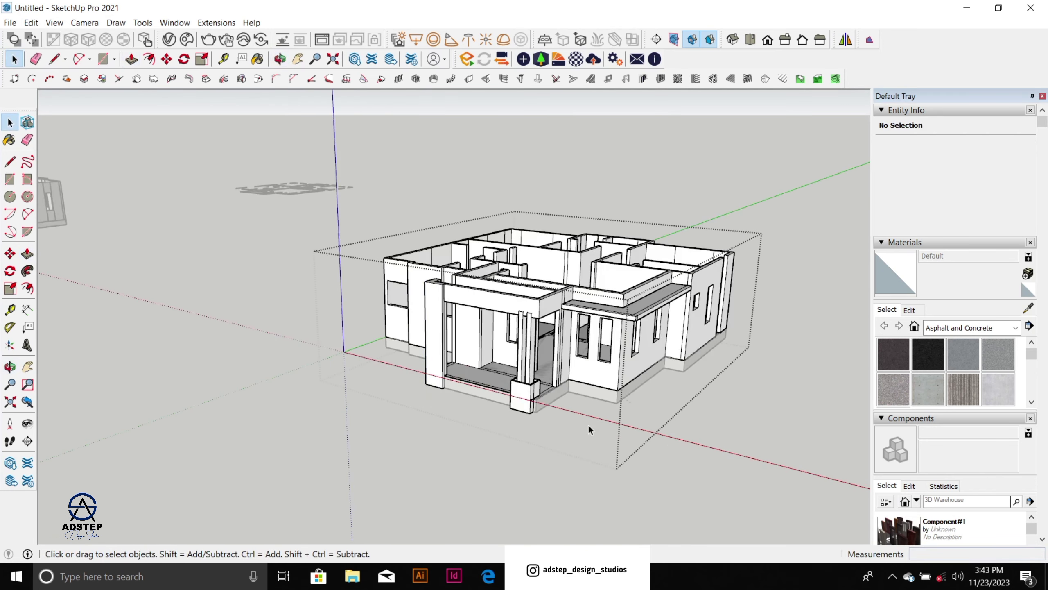
Step: Examine the house's porch, columns and floor slab from several sides, and close the house's group
scroll(536, 383, down, 2)
middle_drag(535, 383, 580, 273)
scroll(580, 273, up, 3)
middle_drag(542, 341, 613, 384)
scroll(578, 320, up, 3)
scroll(408, 304, down, 2)
scroll(408, 305, down, 1)
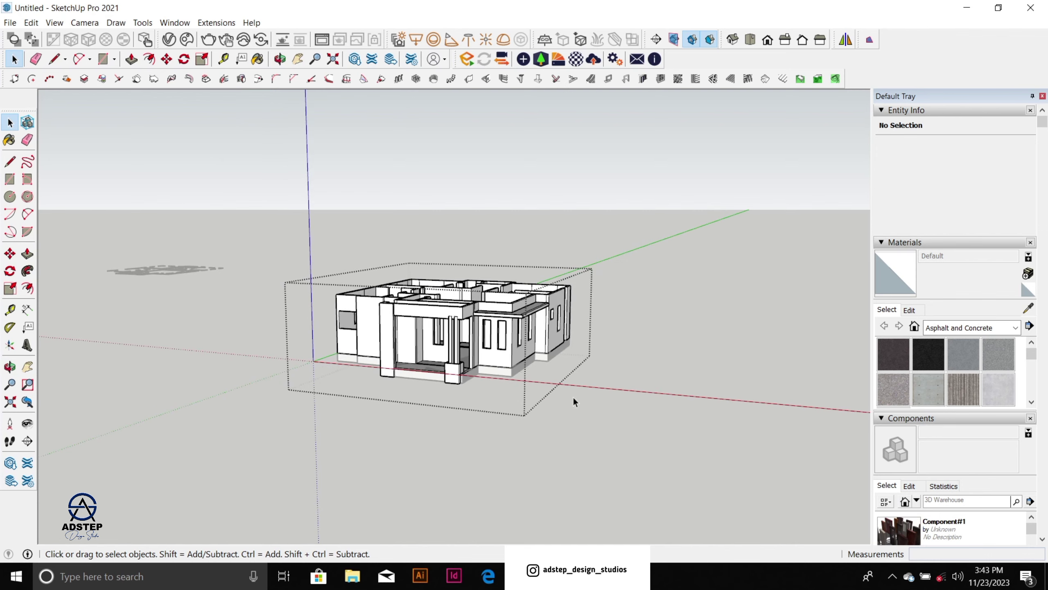
scroll(399, 330, up, 1)
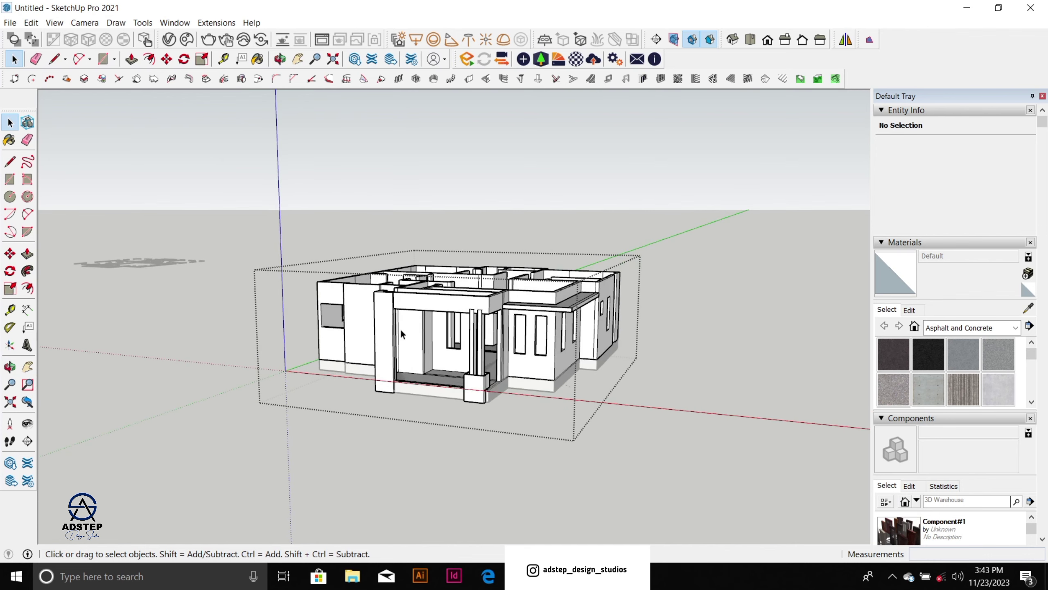
scroll(450, 309, up, 1)
scroll(487, 307, down, 2)
click(666, 307)
scroll(513, 308, up, 2)
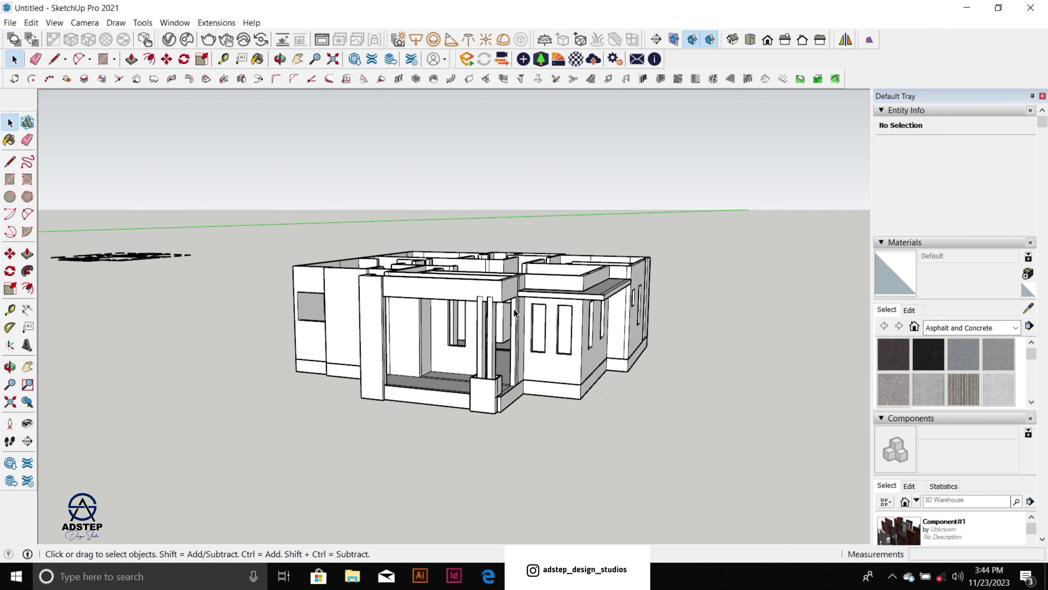
Step: Move the middle house copy along the red axis to stand close beside the finished house
scroll(514, 308, down, 10)
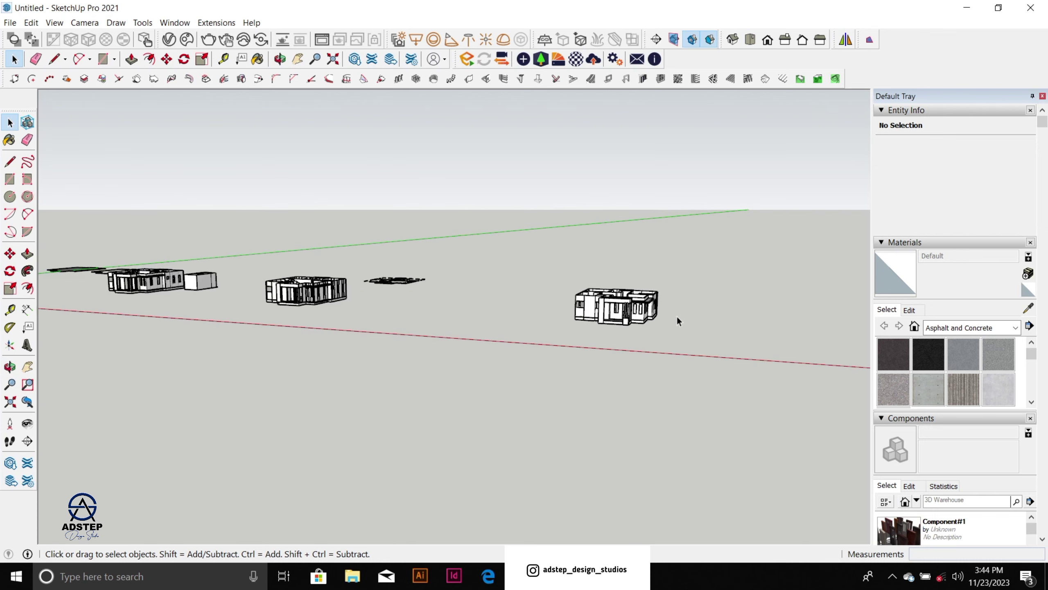
middle_drag(396, 344, 416, 309)
scroll(405, 323, up, 5)
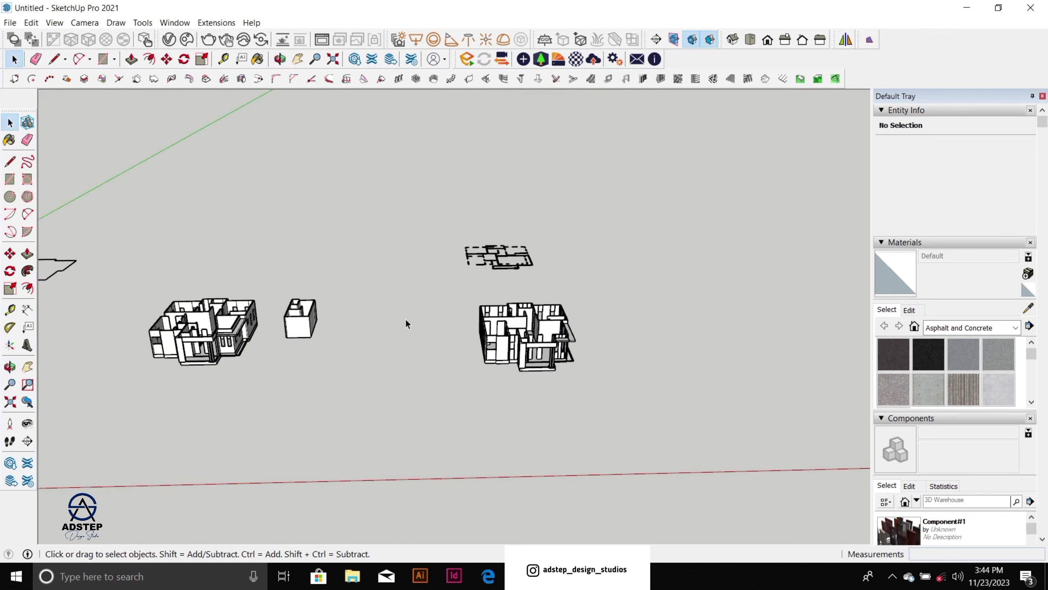
scroll(257, 289, up, 2)
drag(197, 270, 408, 402)
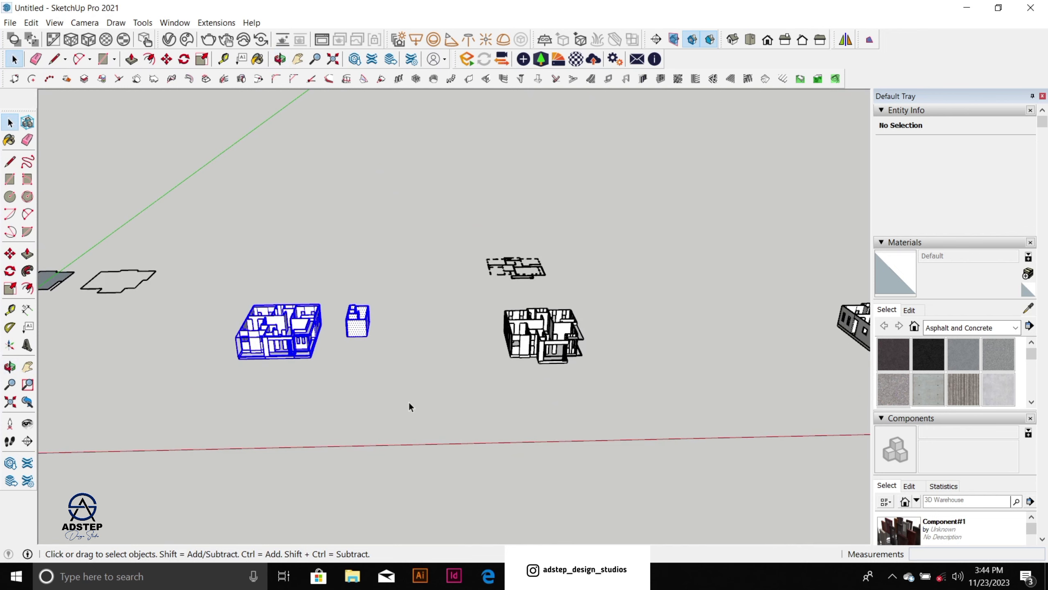
scroll(355, 310, down, 2)
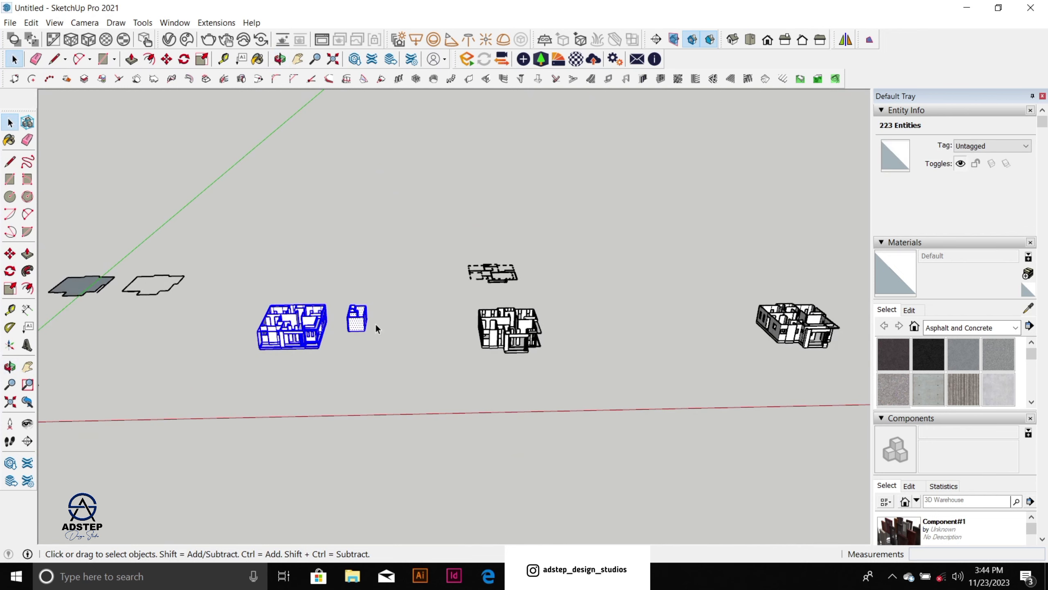
scroll(411, 310, down, 2)
scroll(644, 310, up, 3)
drag(388, 291, 531, 374)
key(m)
click(475, 355)
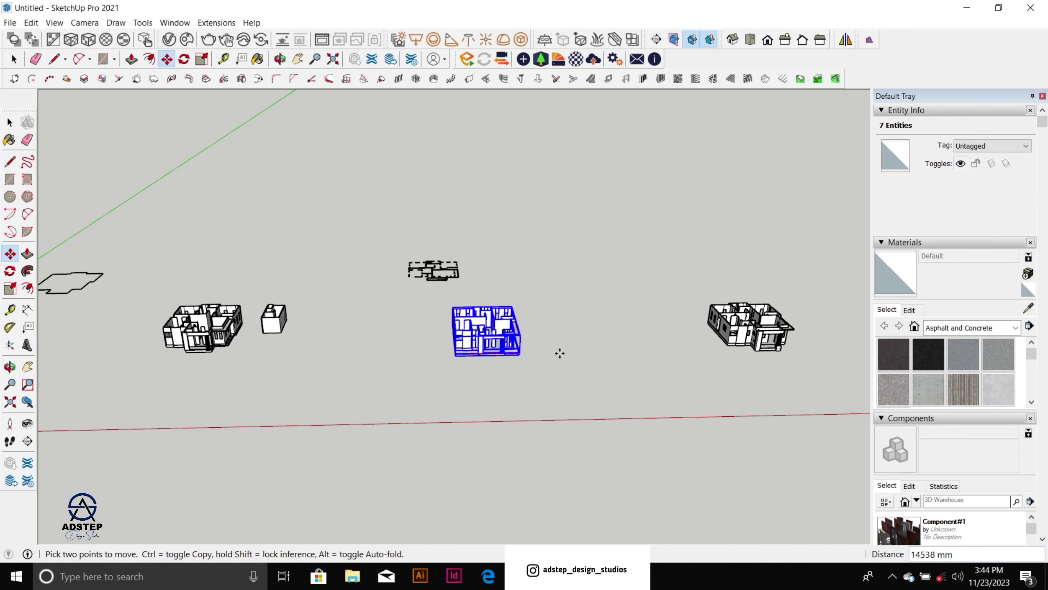
click(690, 348)
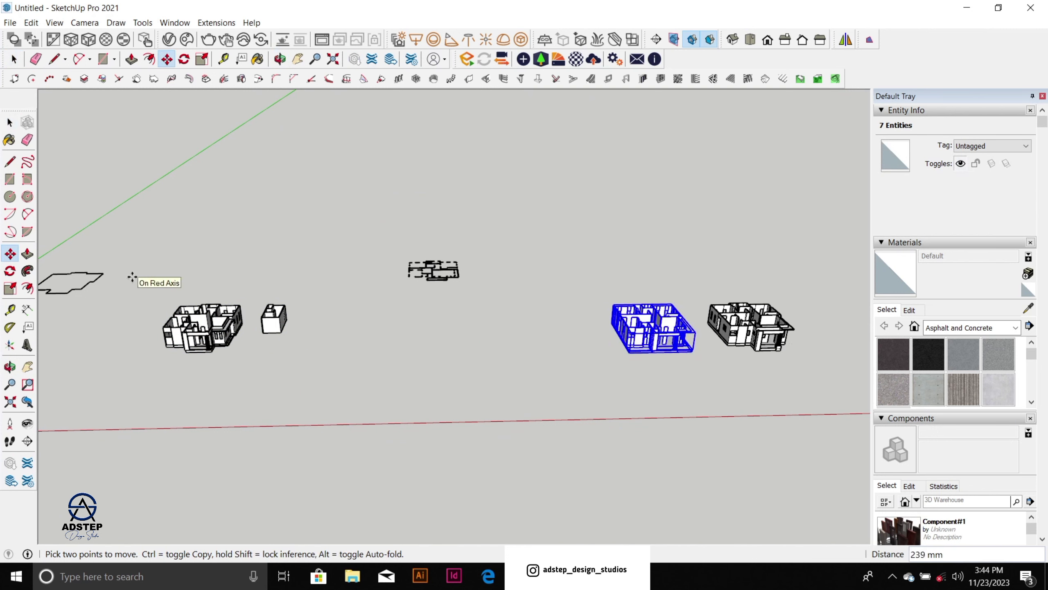
Step: Move the farthest house copy together with its small room block along the red axis, next to the other two houses
key(space)
drag(121, 268, 315, 382)
key(m)
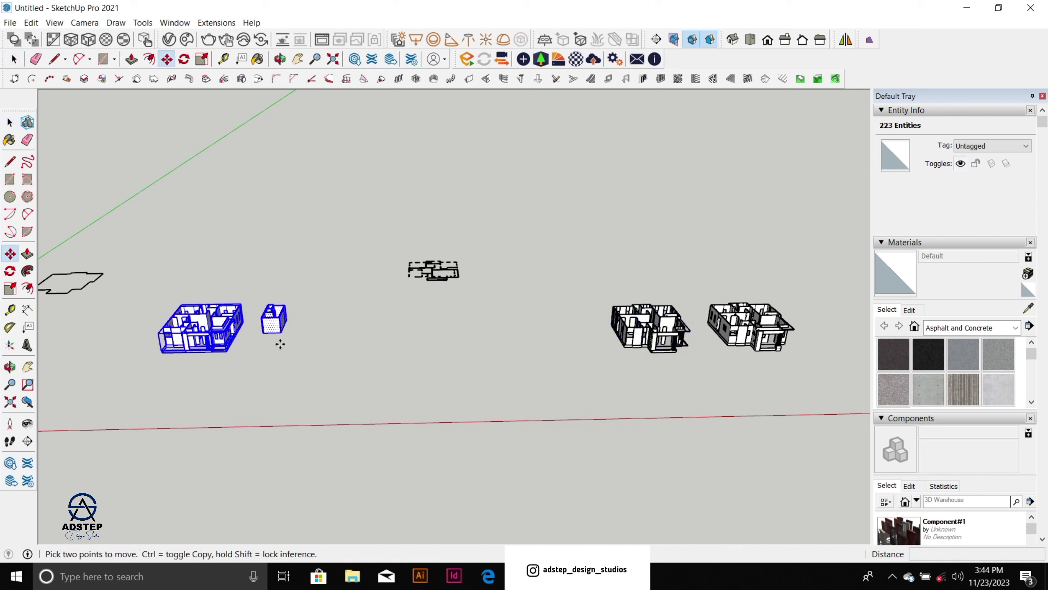
click(280, 339)
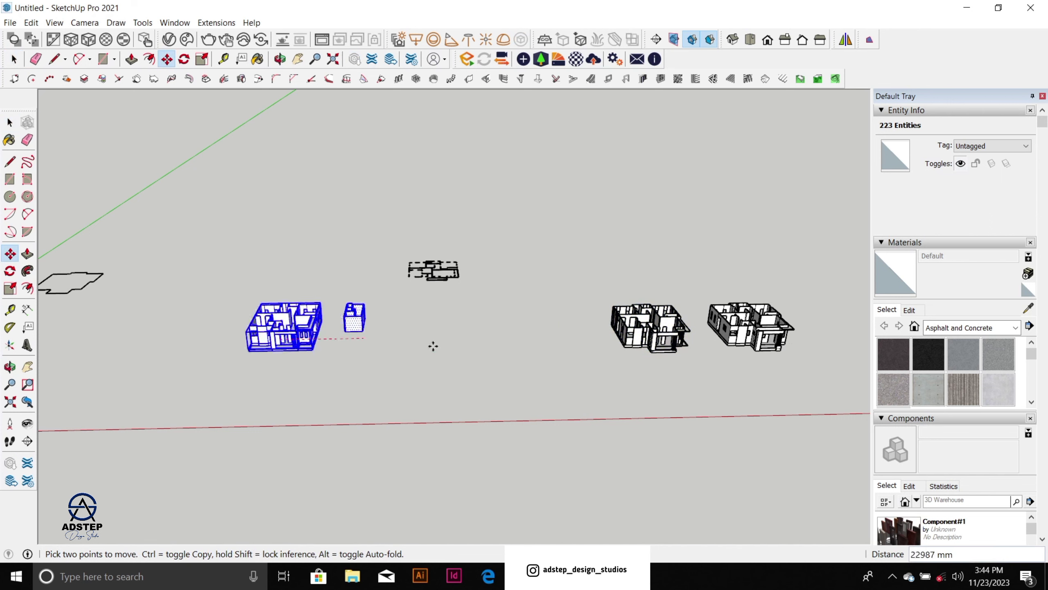
click(591, 339)
key(space)
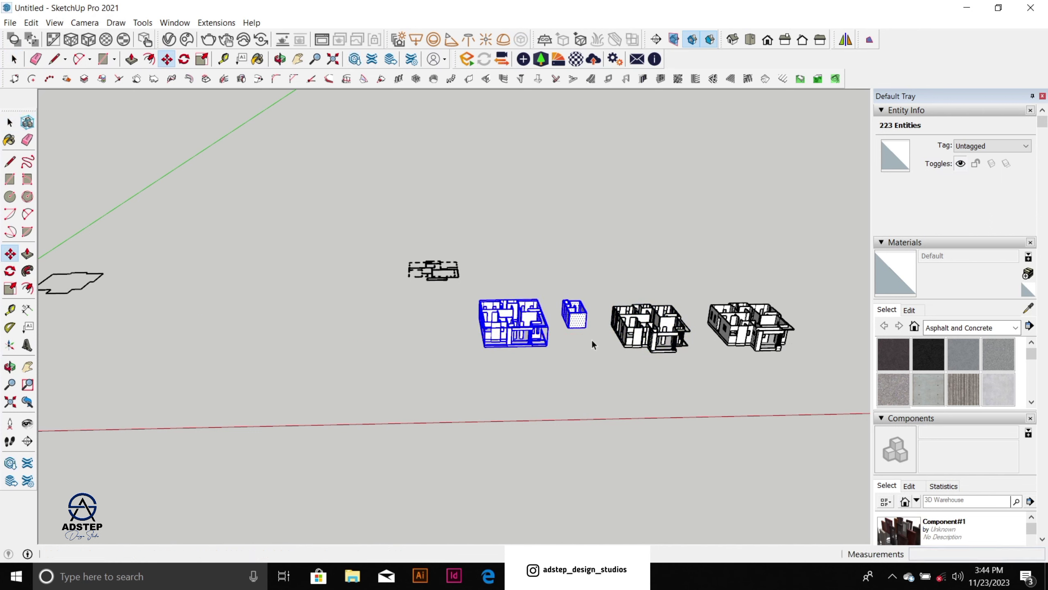
Step: Examine the row of house models from low and raised viewpoints, comparing their walls, porches and slabs, and clear the selection
scroll(691, 320, up, 3)
middle_drag(618, 318, 491, 219)
scroll(463, 291, down, 2)
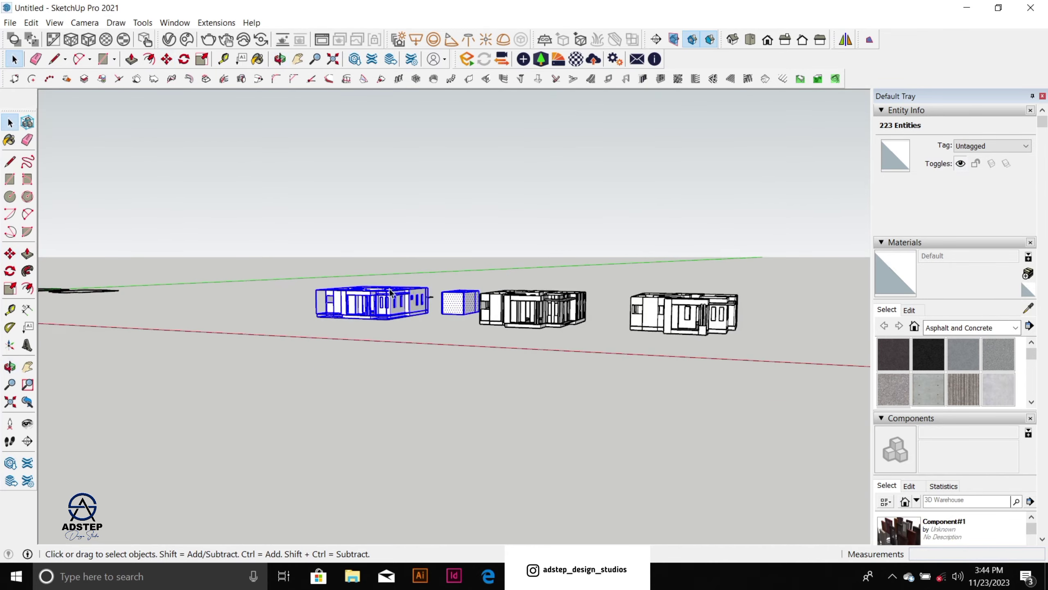
middle_drag(478, 289, 681, 330)
scroll(681, 330, up, 3)
scroll(585, 331, down, 3)
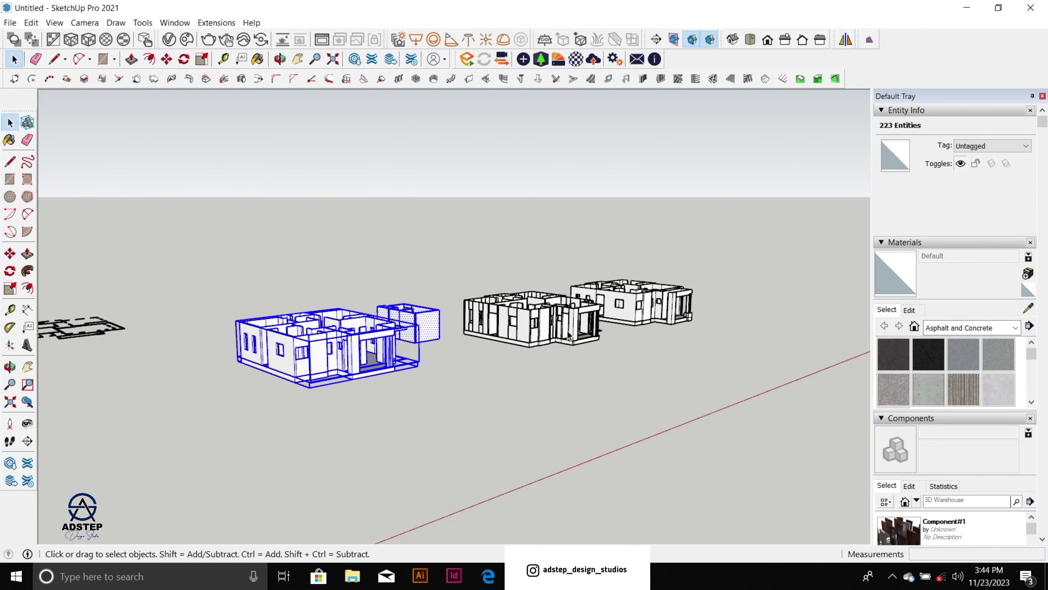
middle_drag(577, 330, 541, 312)
scroll(535, 314, up, 3)
scroll(582, 344, down, 1)
scroll(338, 301, up, 2)
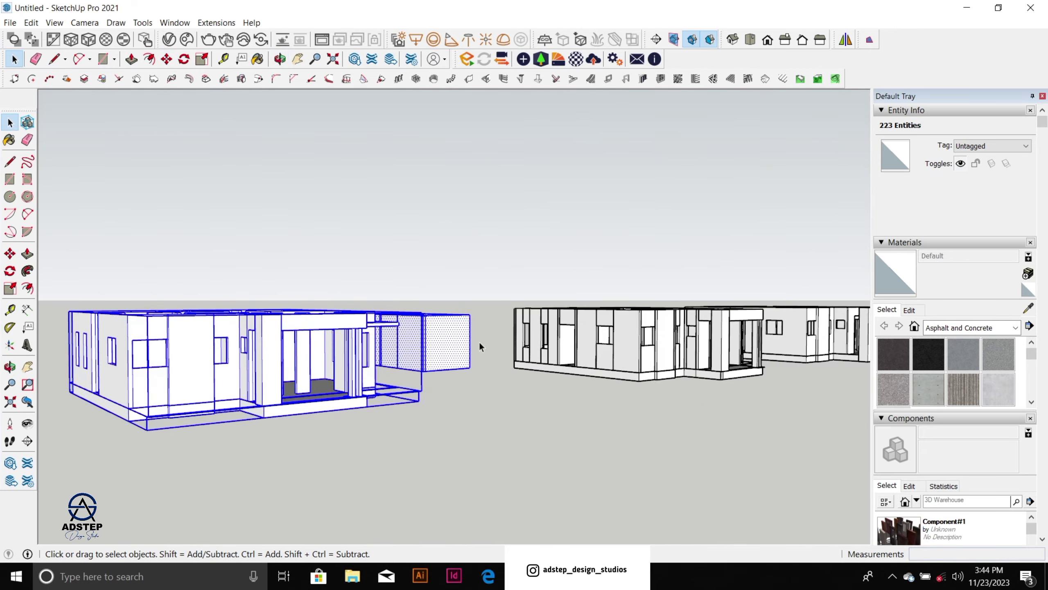
scroll(480, 345, down, 2)
middle_drag(528, 351, 519, 332)
scroll(561, 320, up, 1)
scroll(561, 324, up, 1)
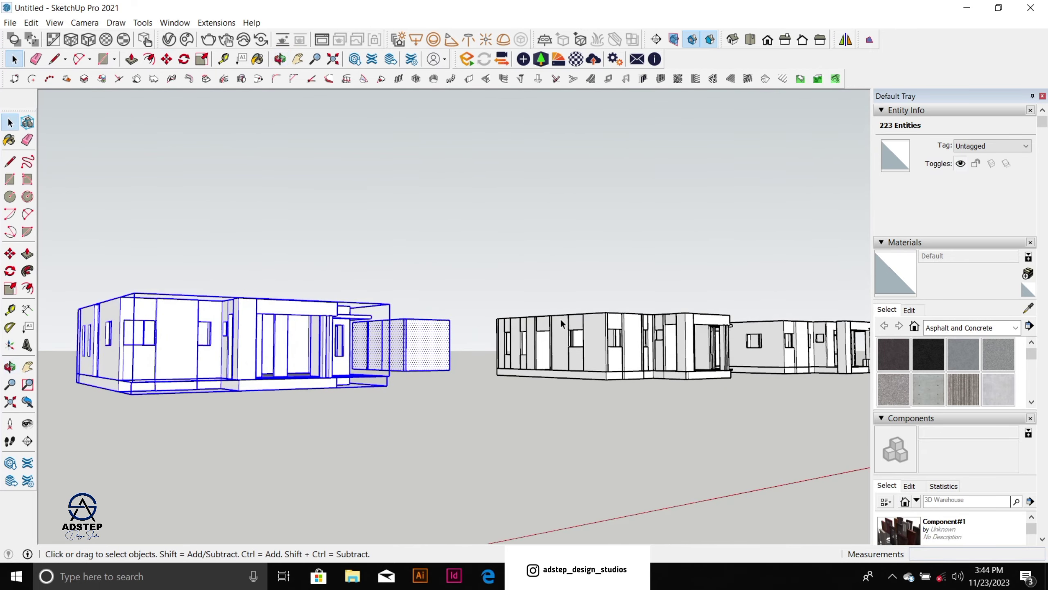
scroll(468, 336, down, 3)
middle_drag(457, 367, 456, 339)
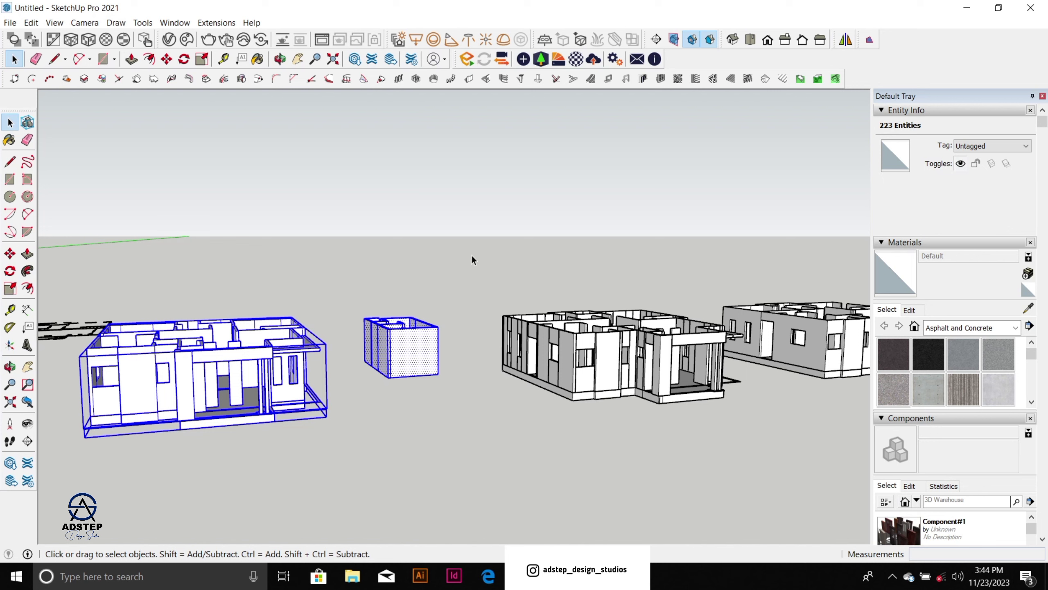
click(480, 288)
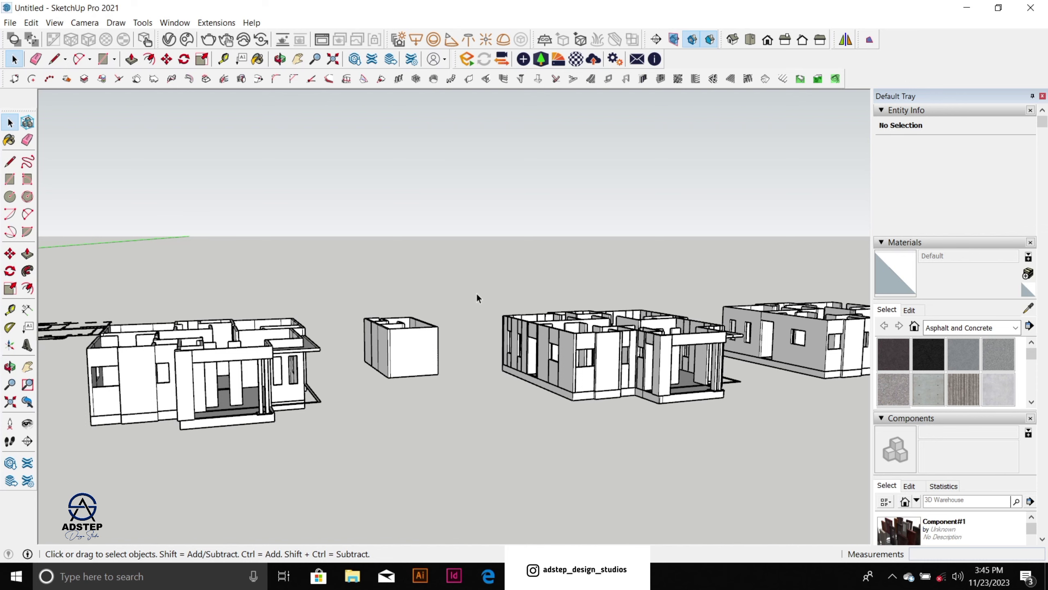
middle_drag(362, 364, 526, 354)
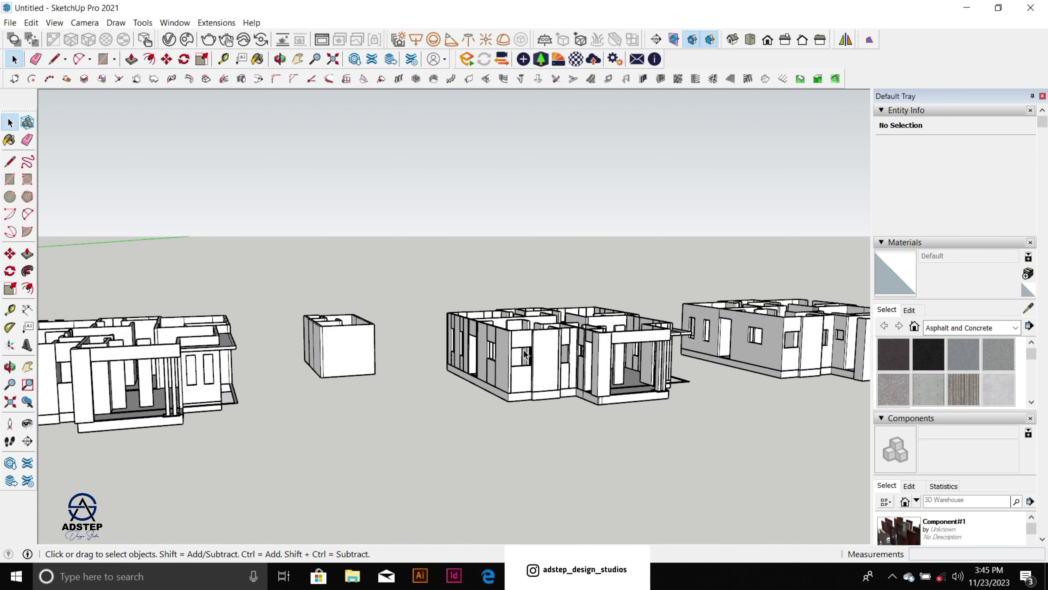
scroll(525, 353, up, 2)
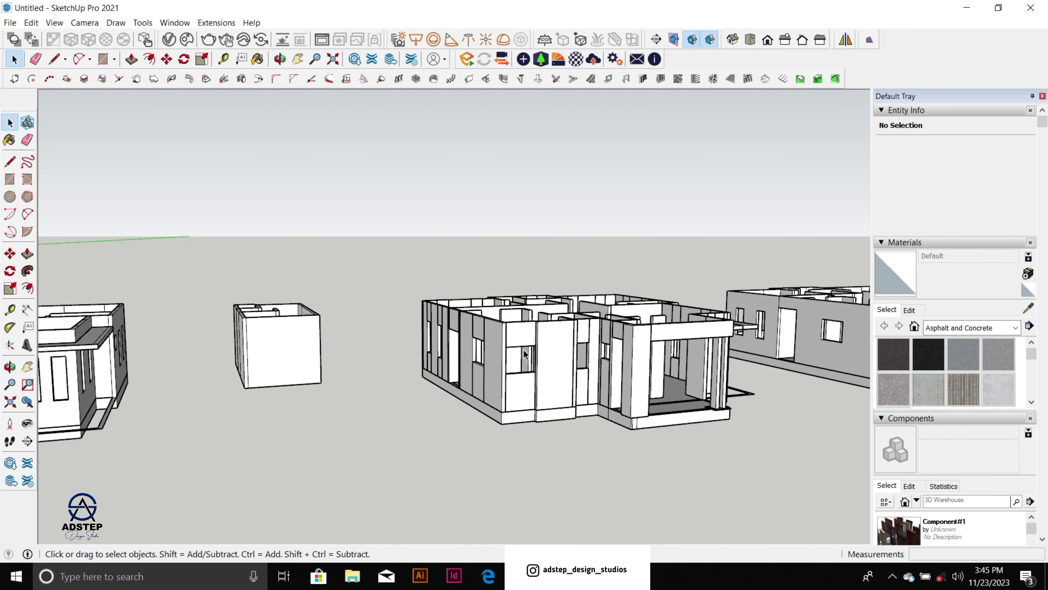